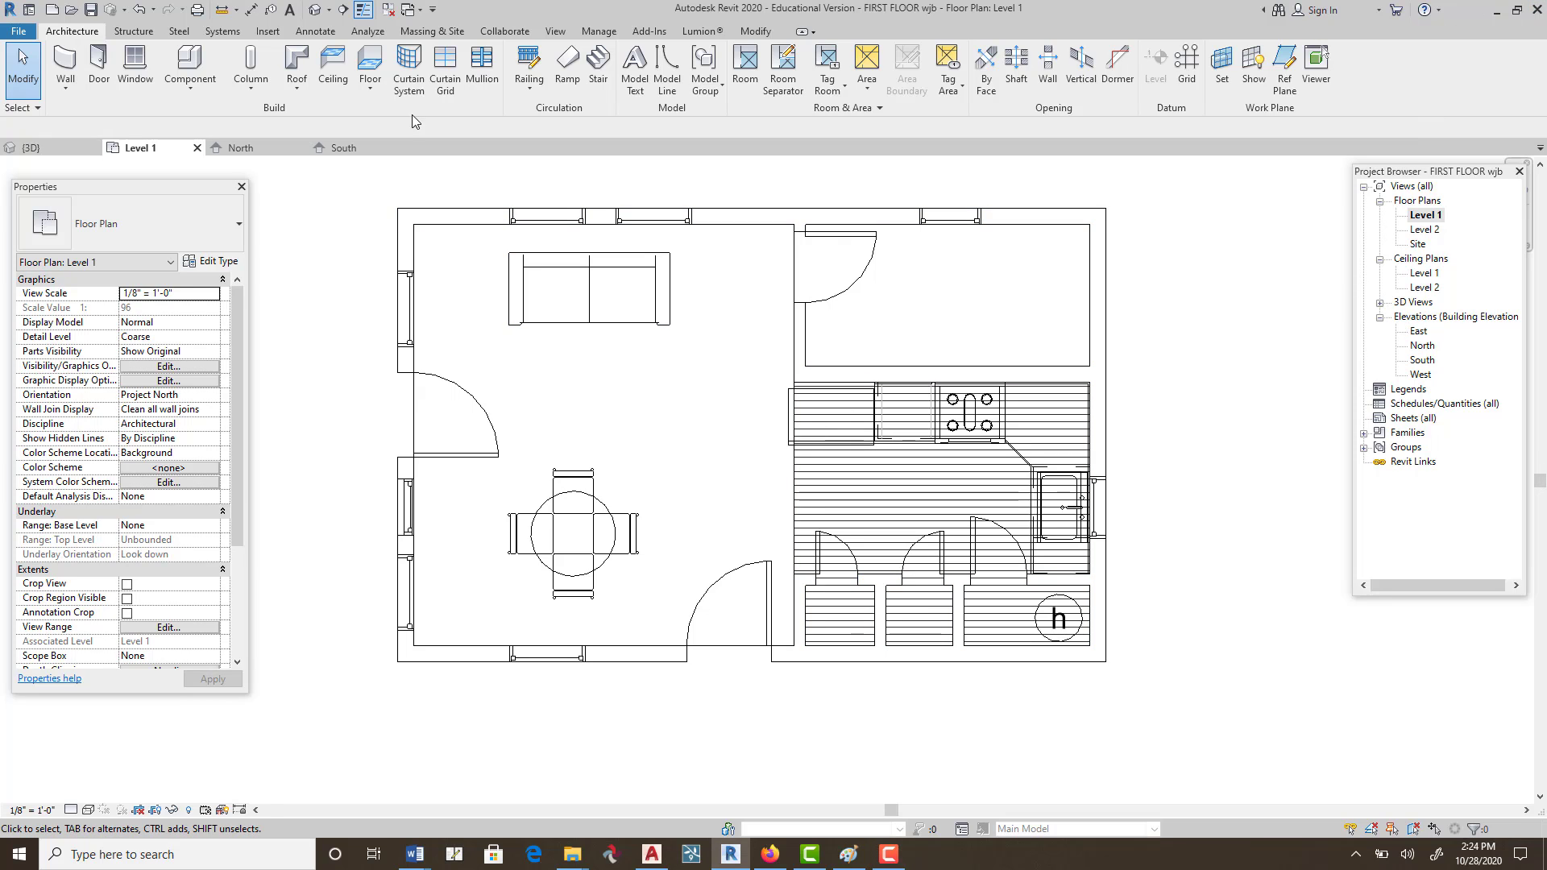
In the 3D view, delete the living area's carpet floor and the kitchen's wood floor.
click(315, 9)
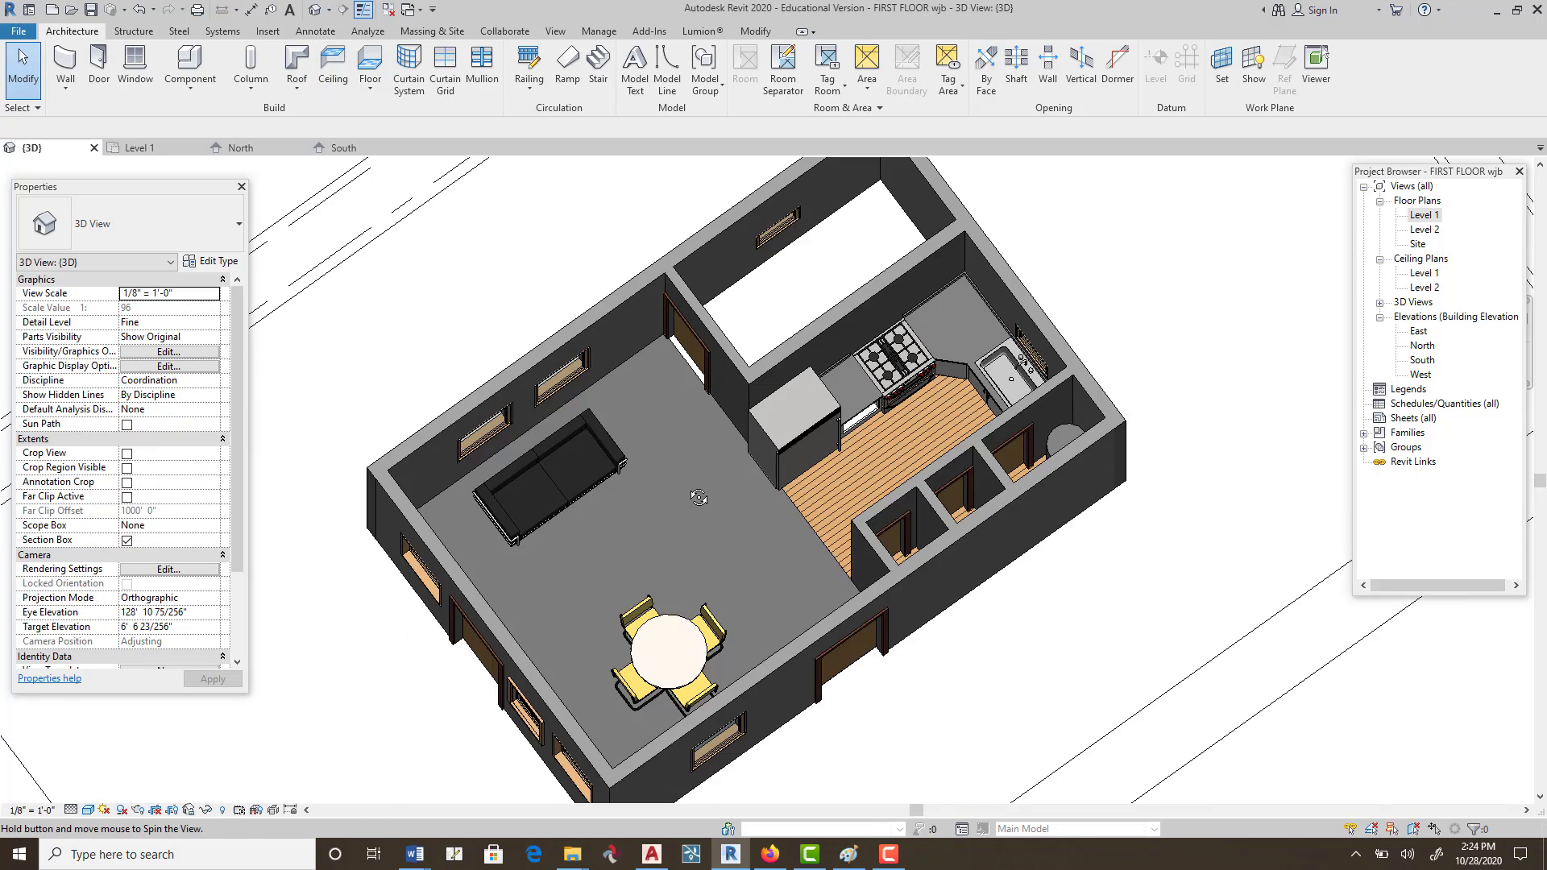
shift+middle_drag(699, 497, 659, 444)
middle_drag(892, 529, 1354, 631)
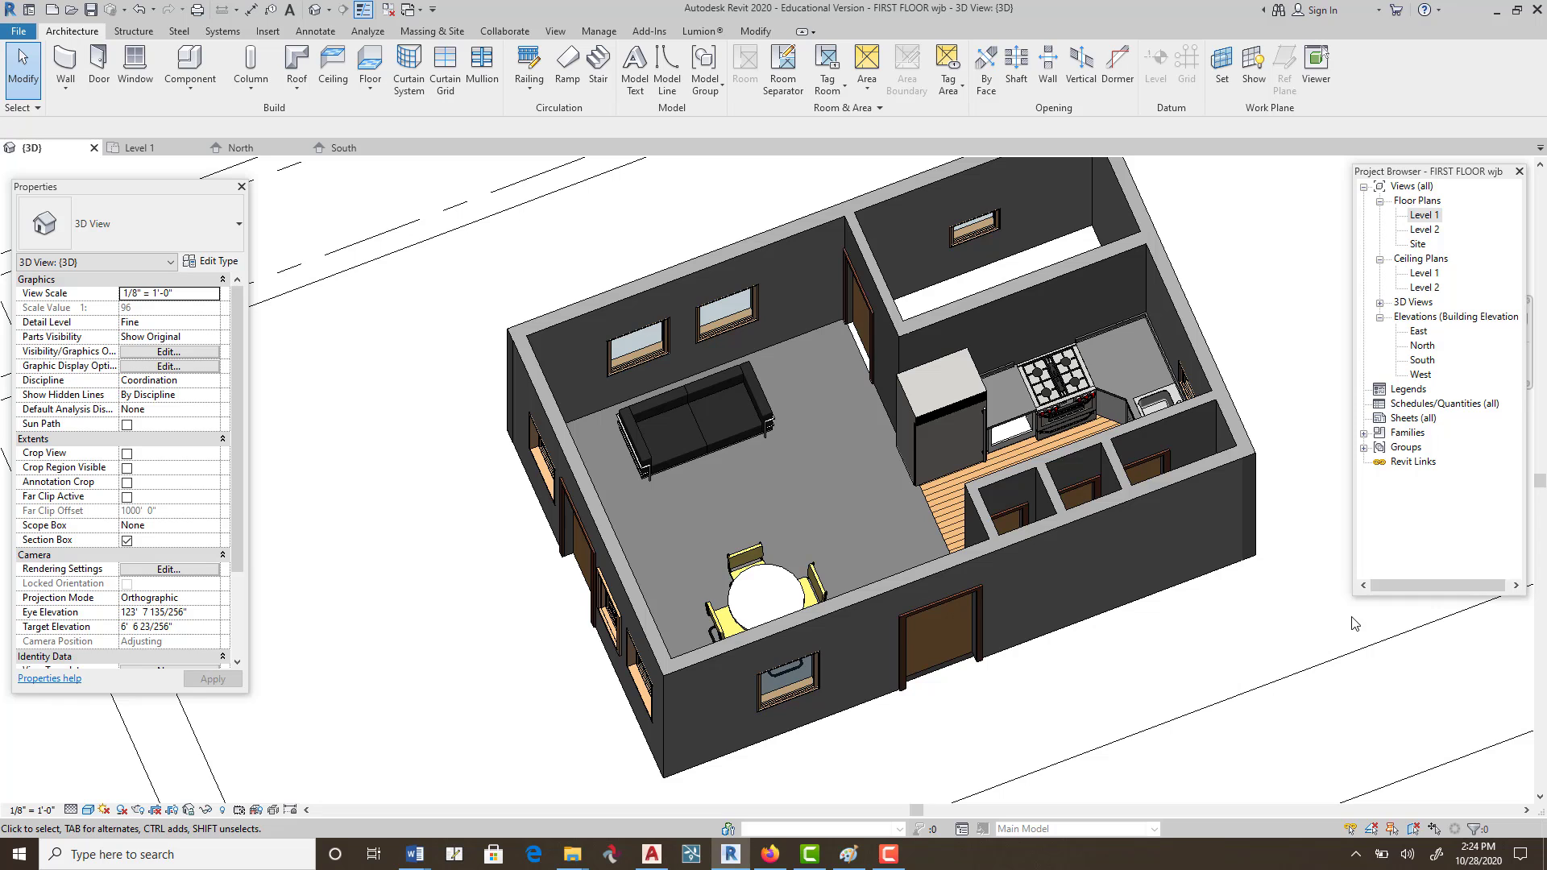
click(853, 351)
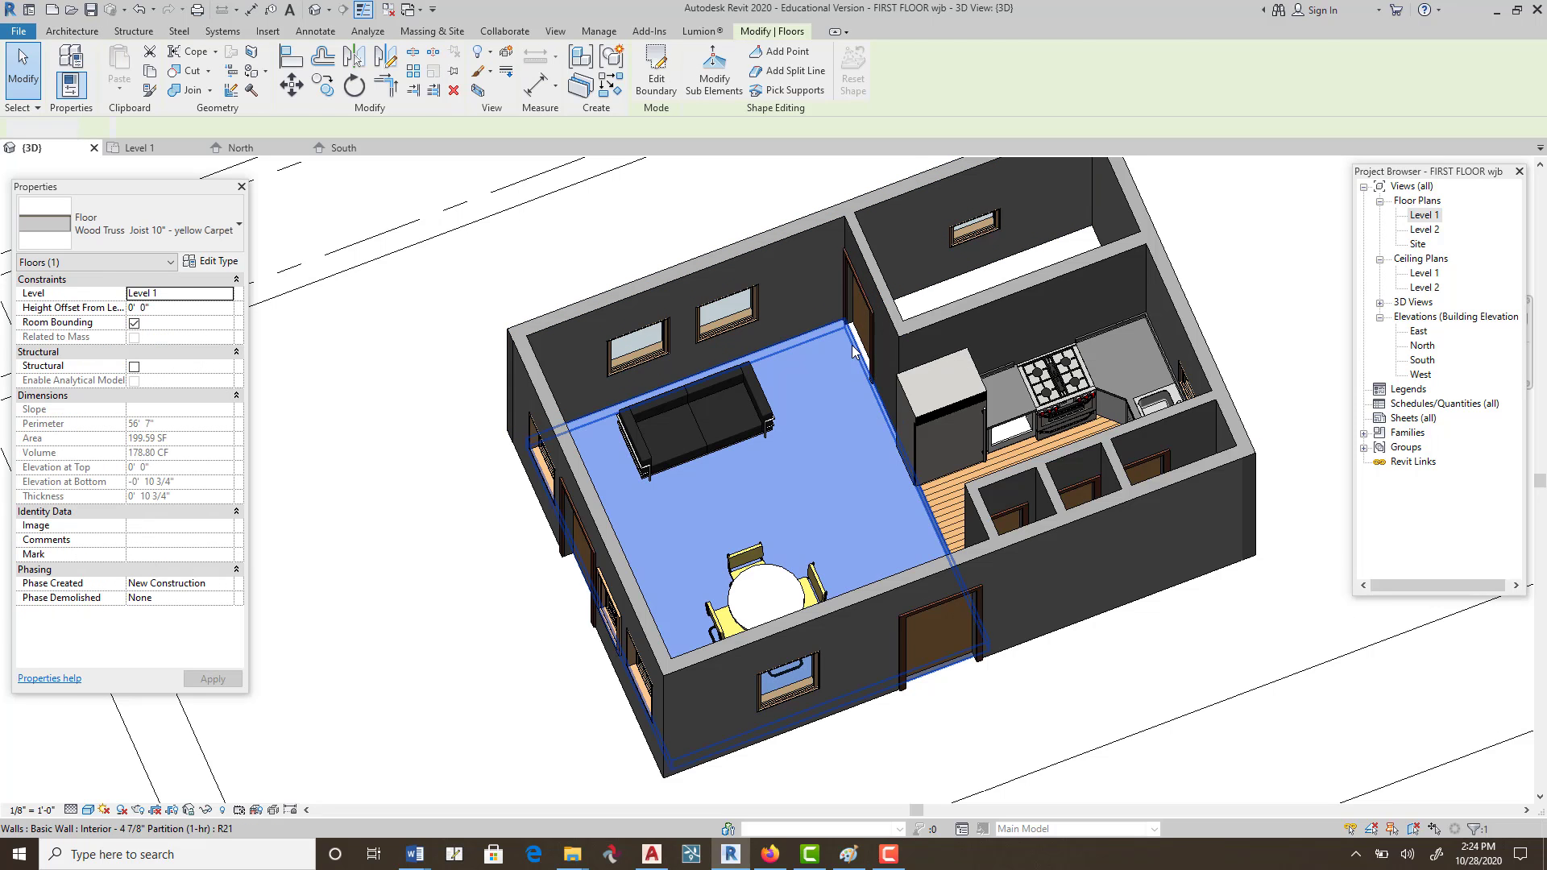
key(Escape)
click(947, 495)
key(Escape)
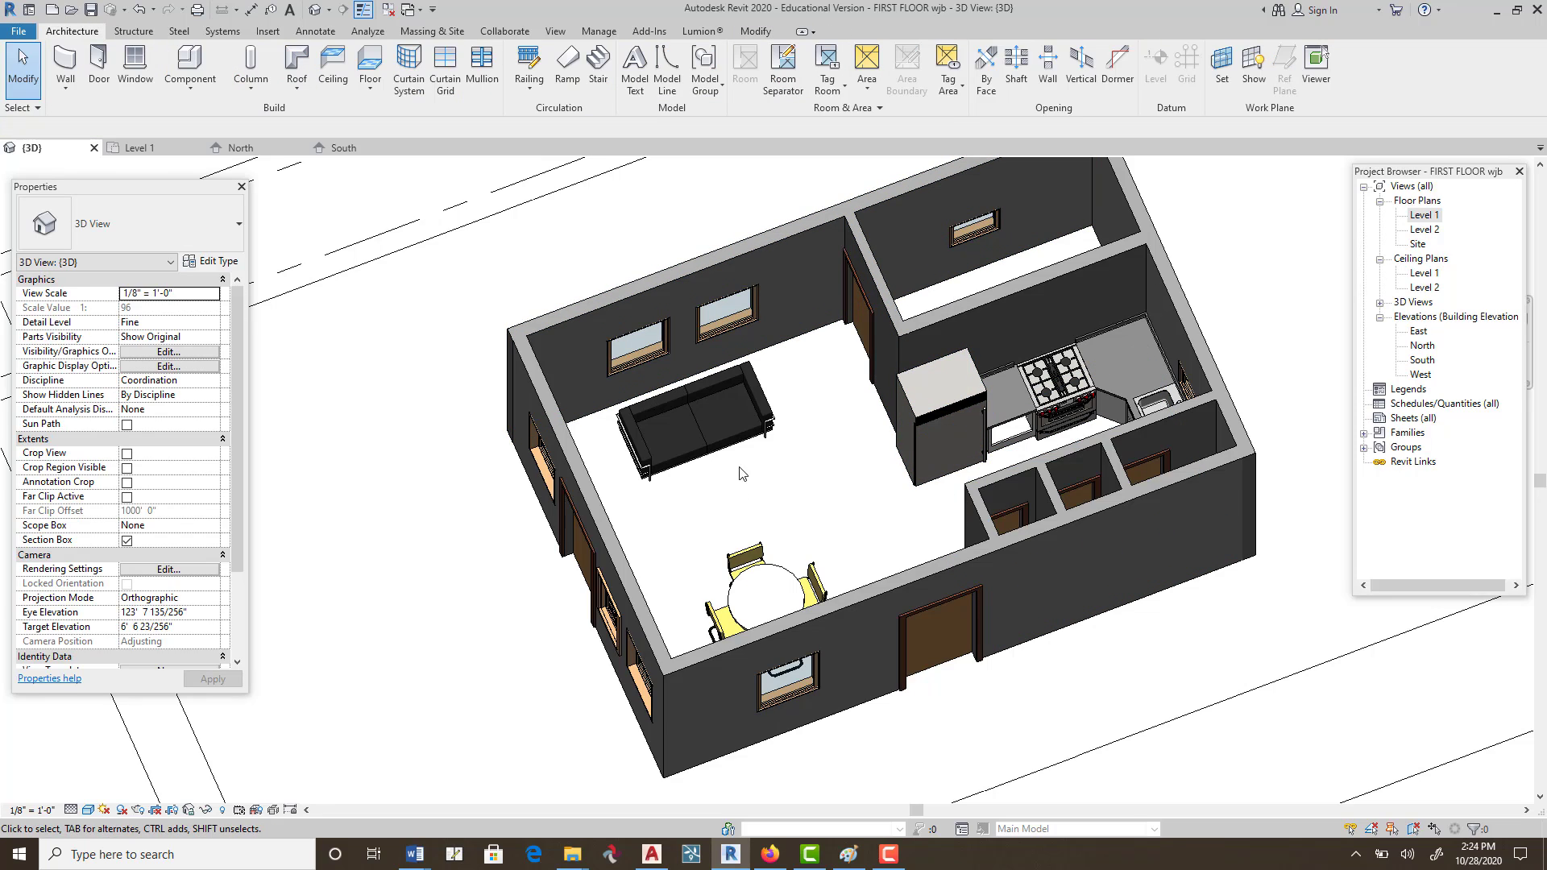
Inspect the house in 3D without its floors and open the Level 1 floor plan.
shift+middle_drag(741, 474, 741, 681)
click(1427, 216)
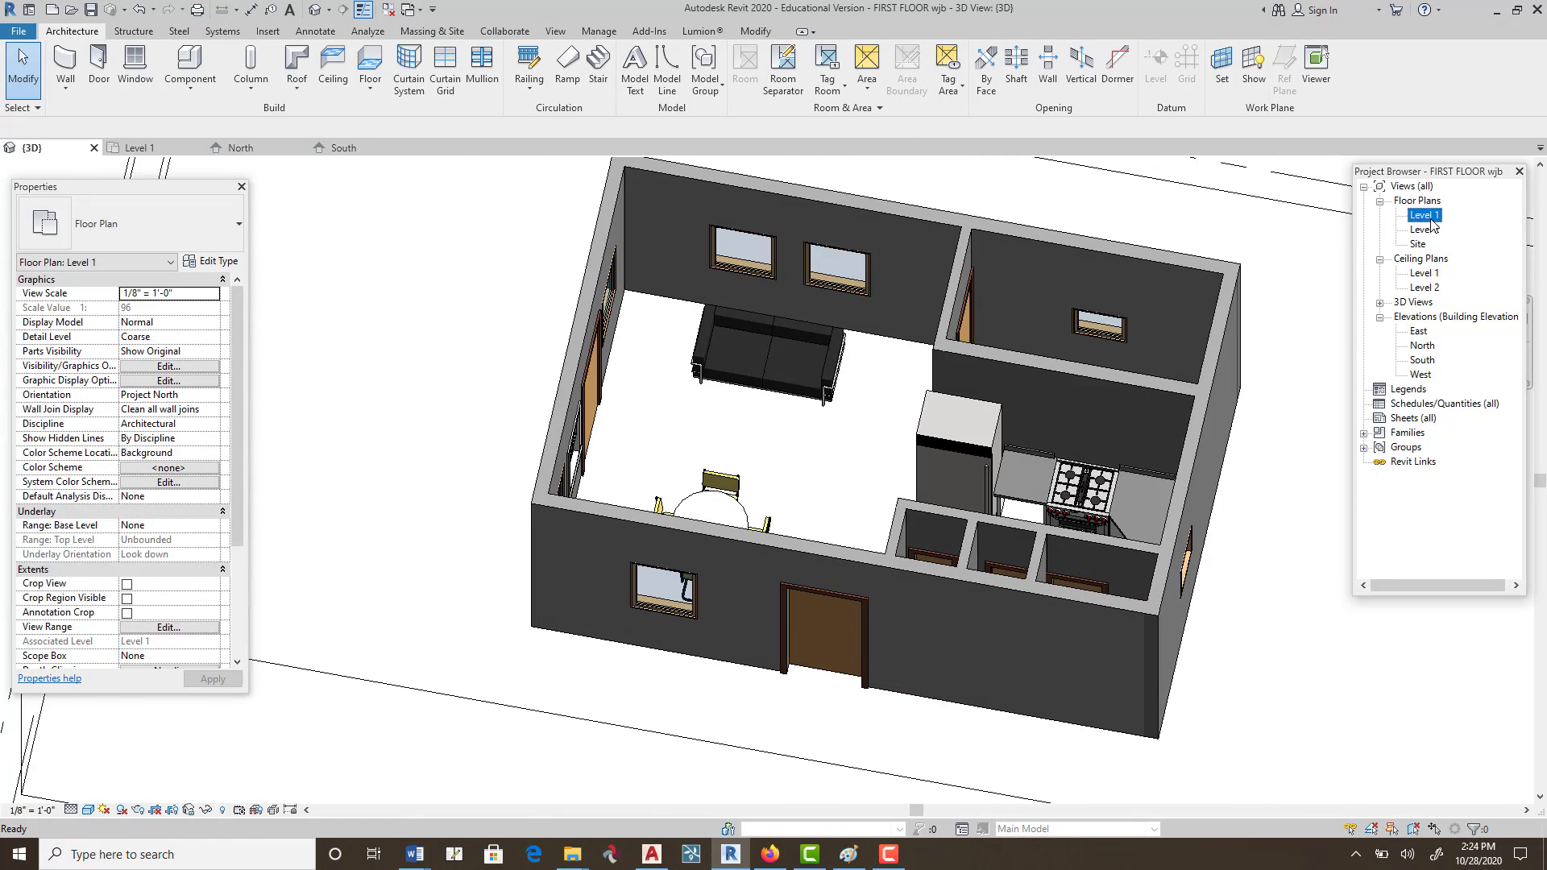
double_click(1430, 223)
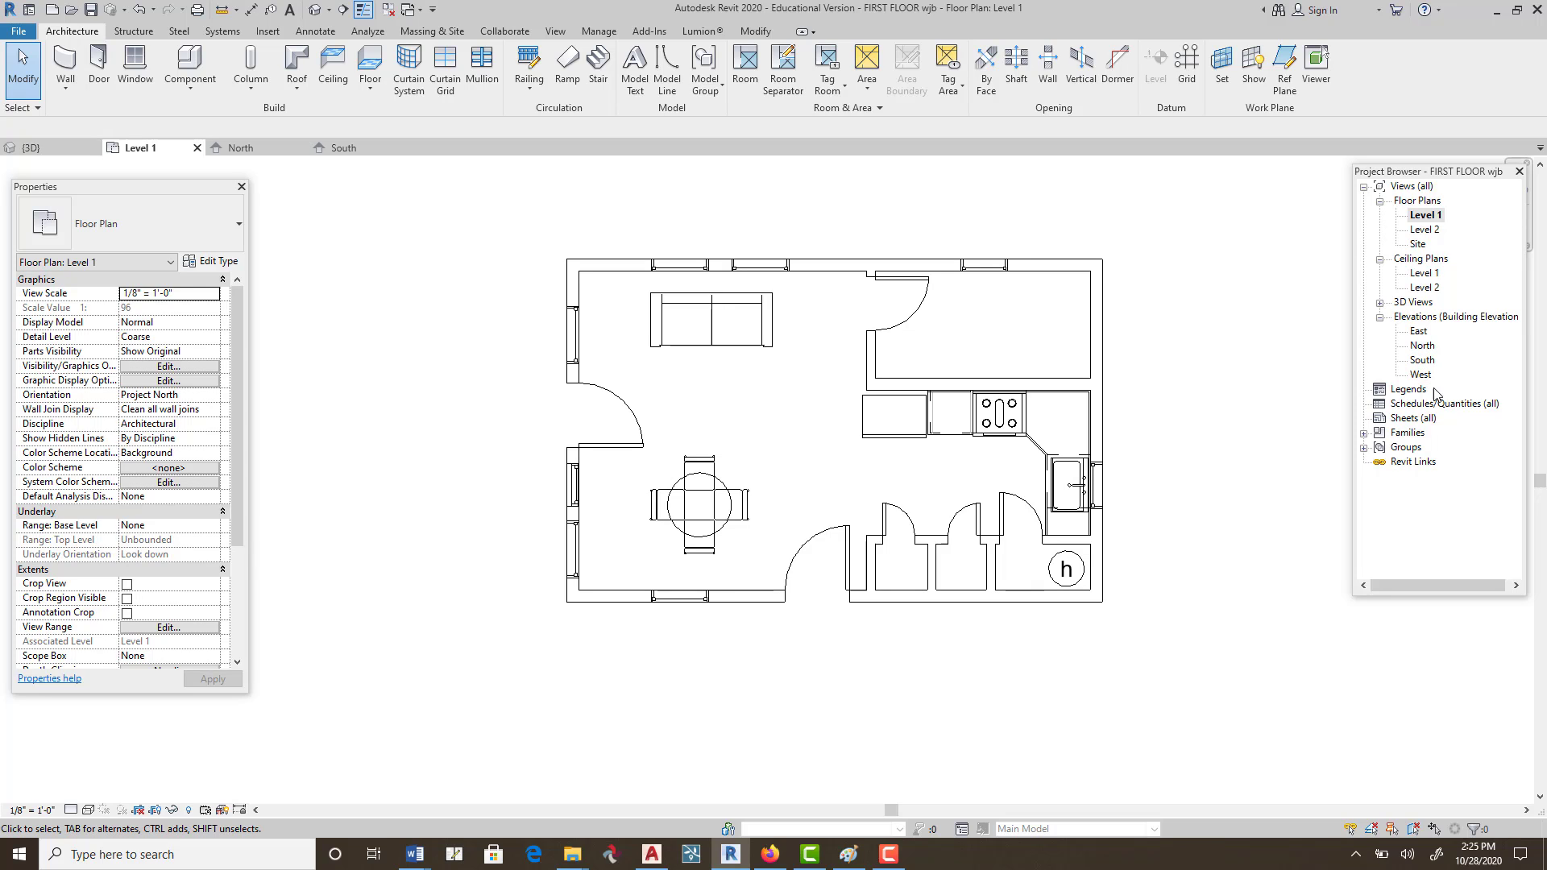
In the East elevation, rename Level 1 as 1st FLOOR.
double_click(1418, 331)
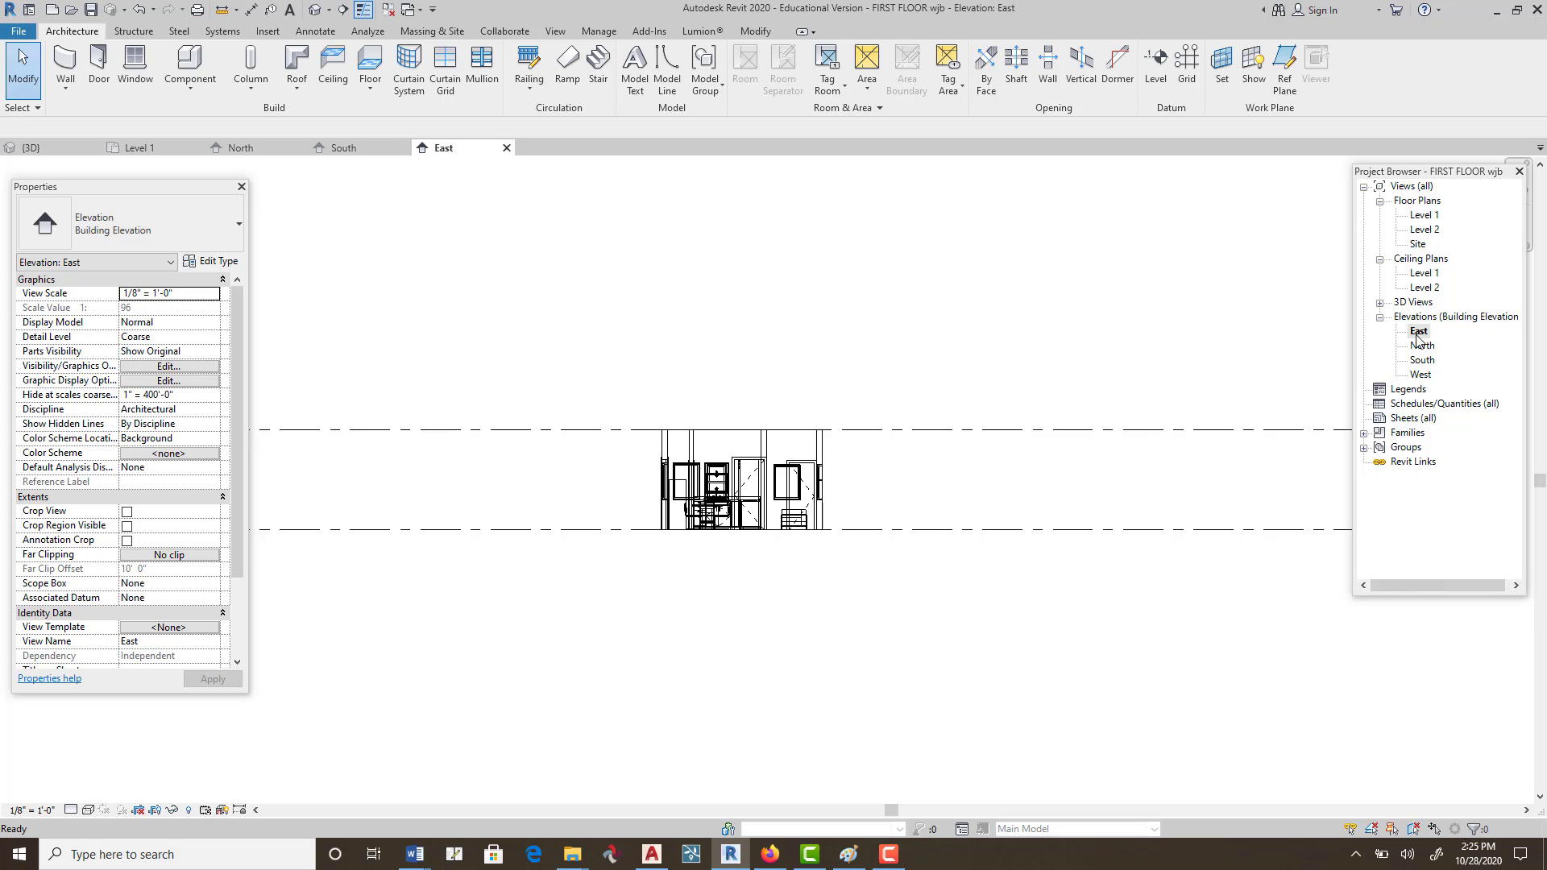
mouse_move(976, 446)
middle_down()
mouse_move(1080, 479)
mouse_move(966, 447)
middle_up()
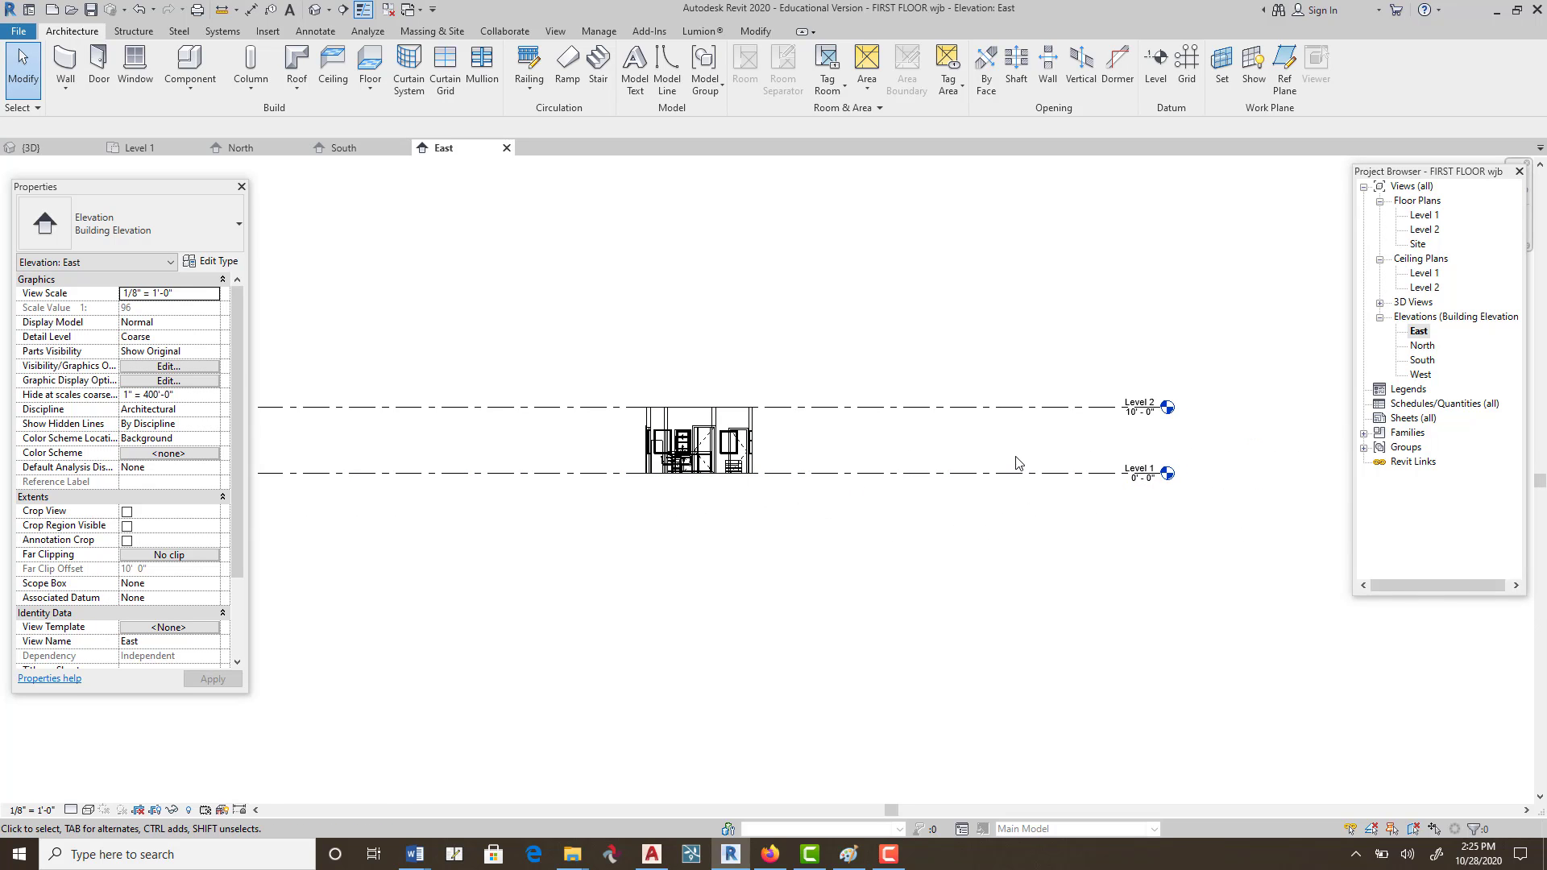
scroll(1148, 472, up, 4)
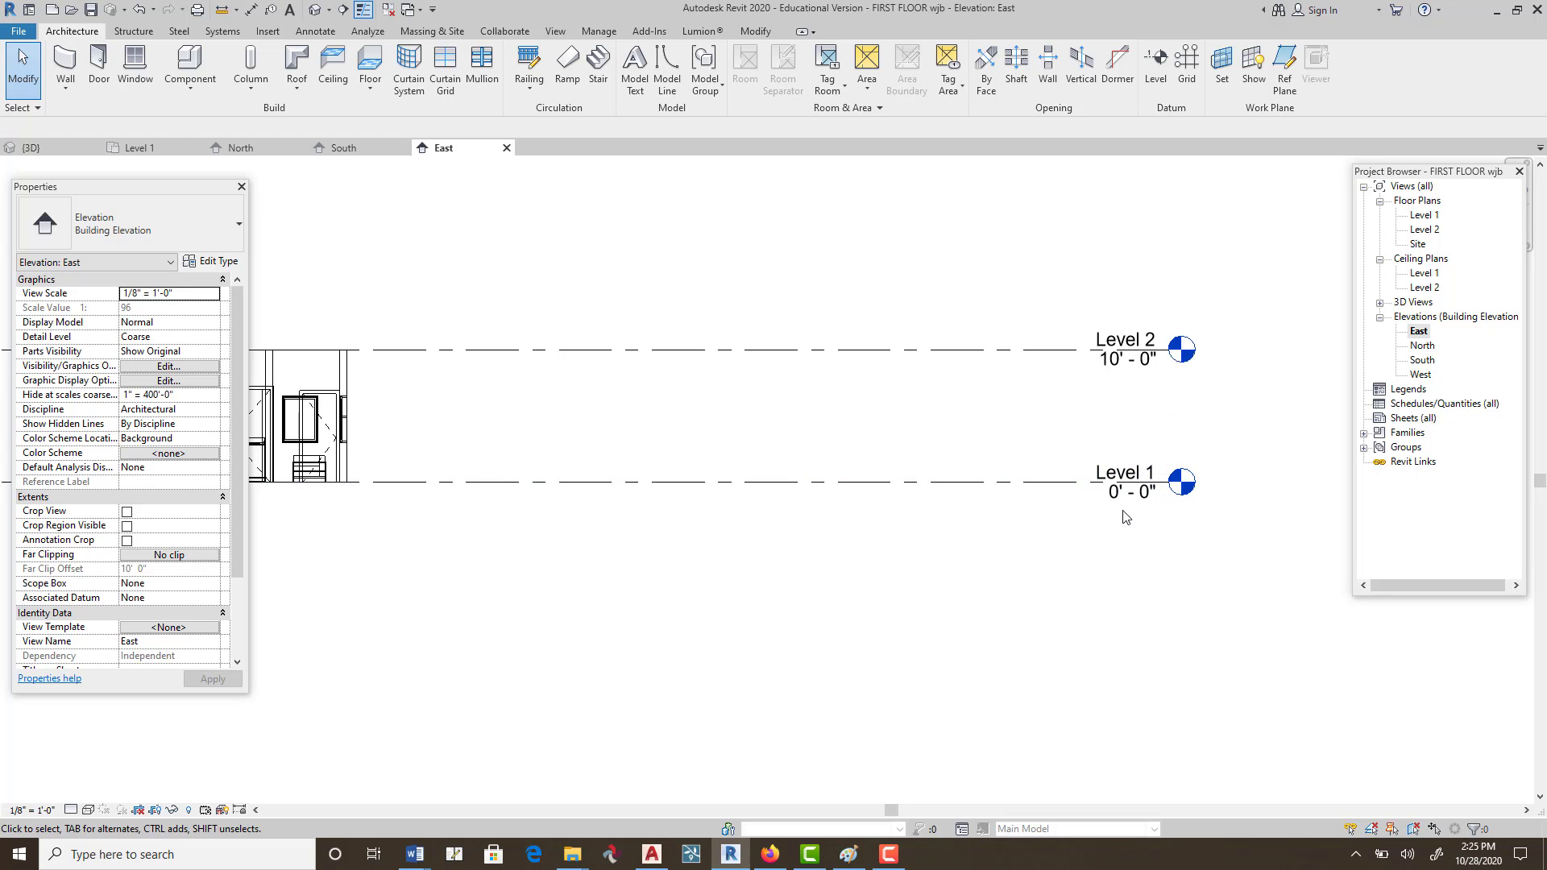
double_click(1130, 461)
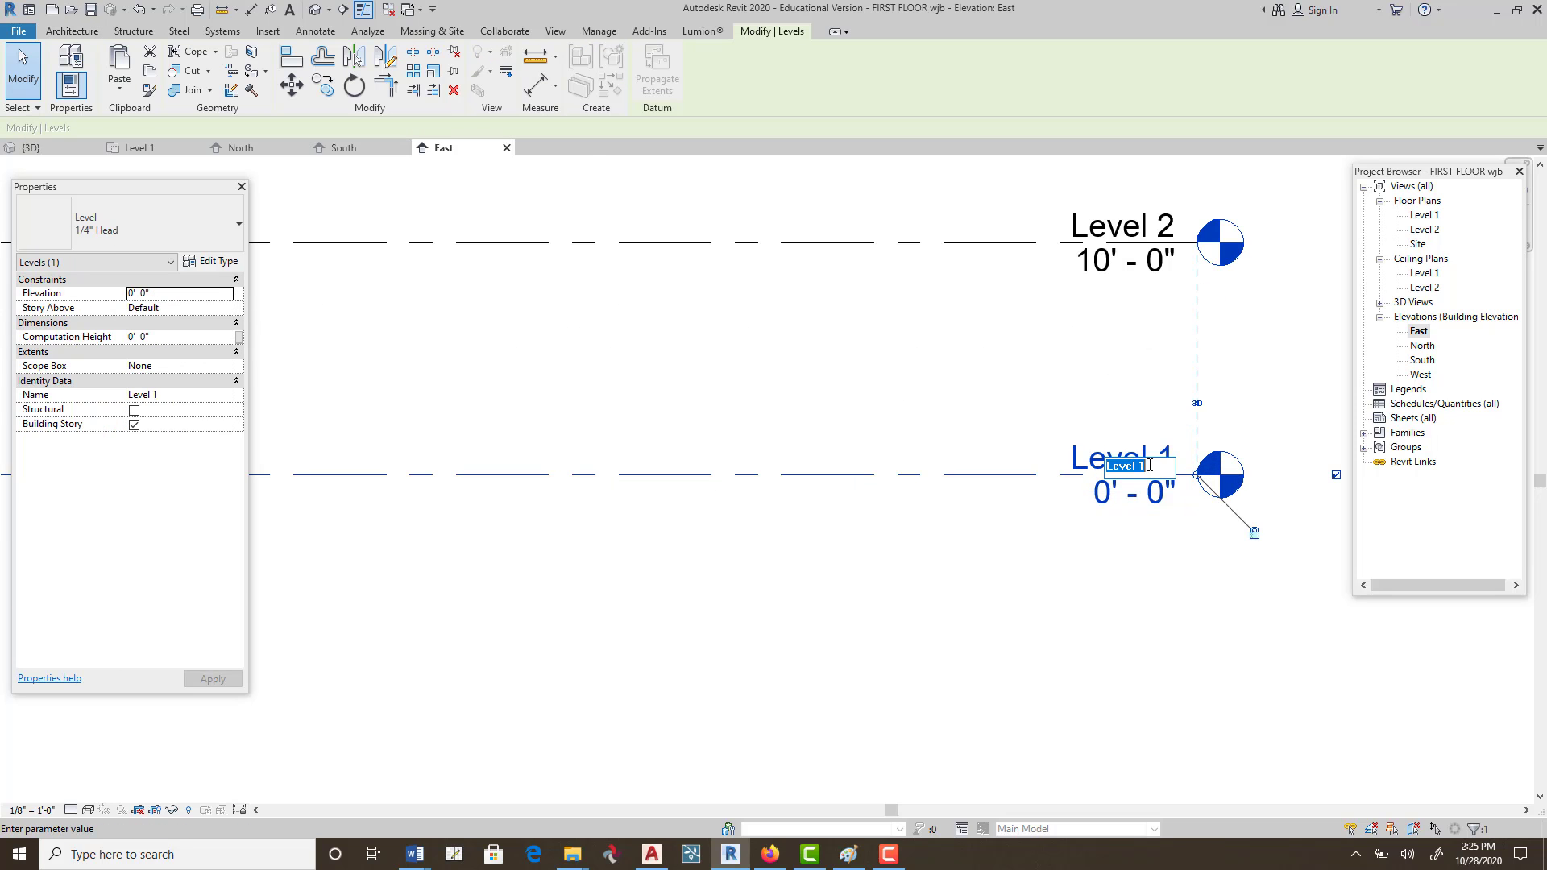
text(1st FLOOR)
key(Return)
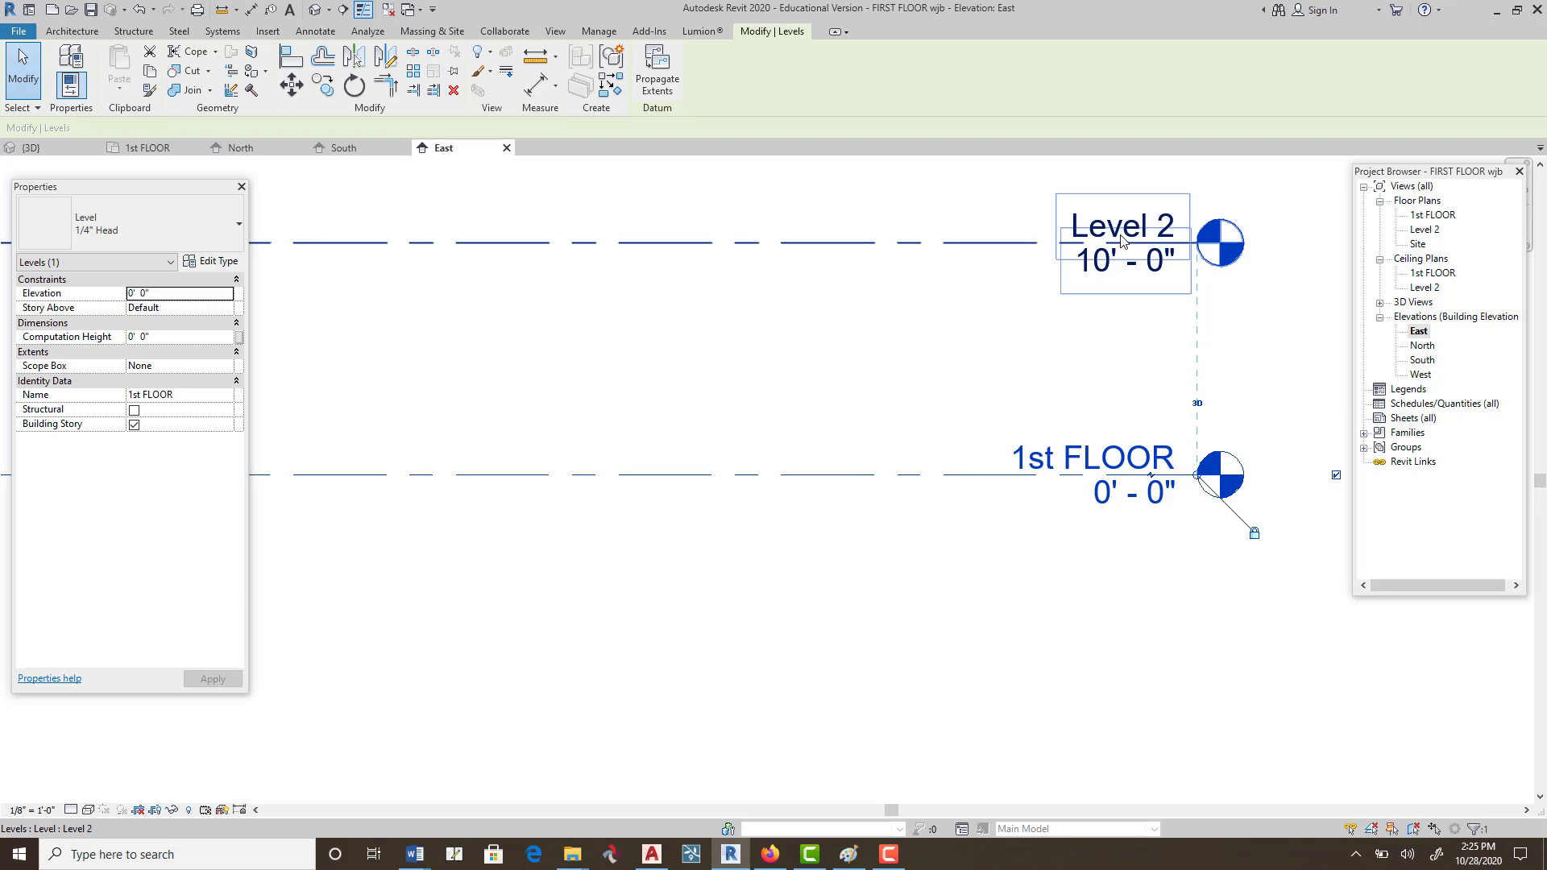
Set the elevation of Level 2 to 18'-0".
scroll(1048, 535, down, 2)
scroll(947, 565, down, 2)
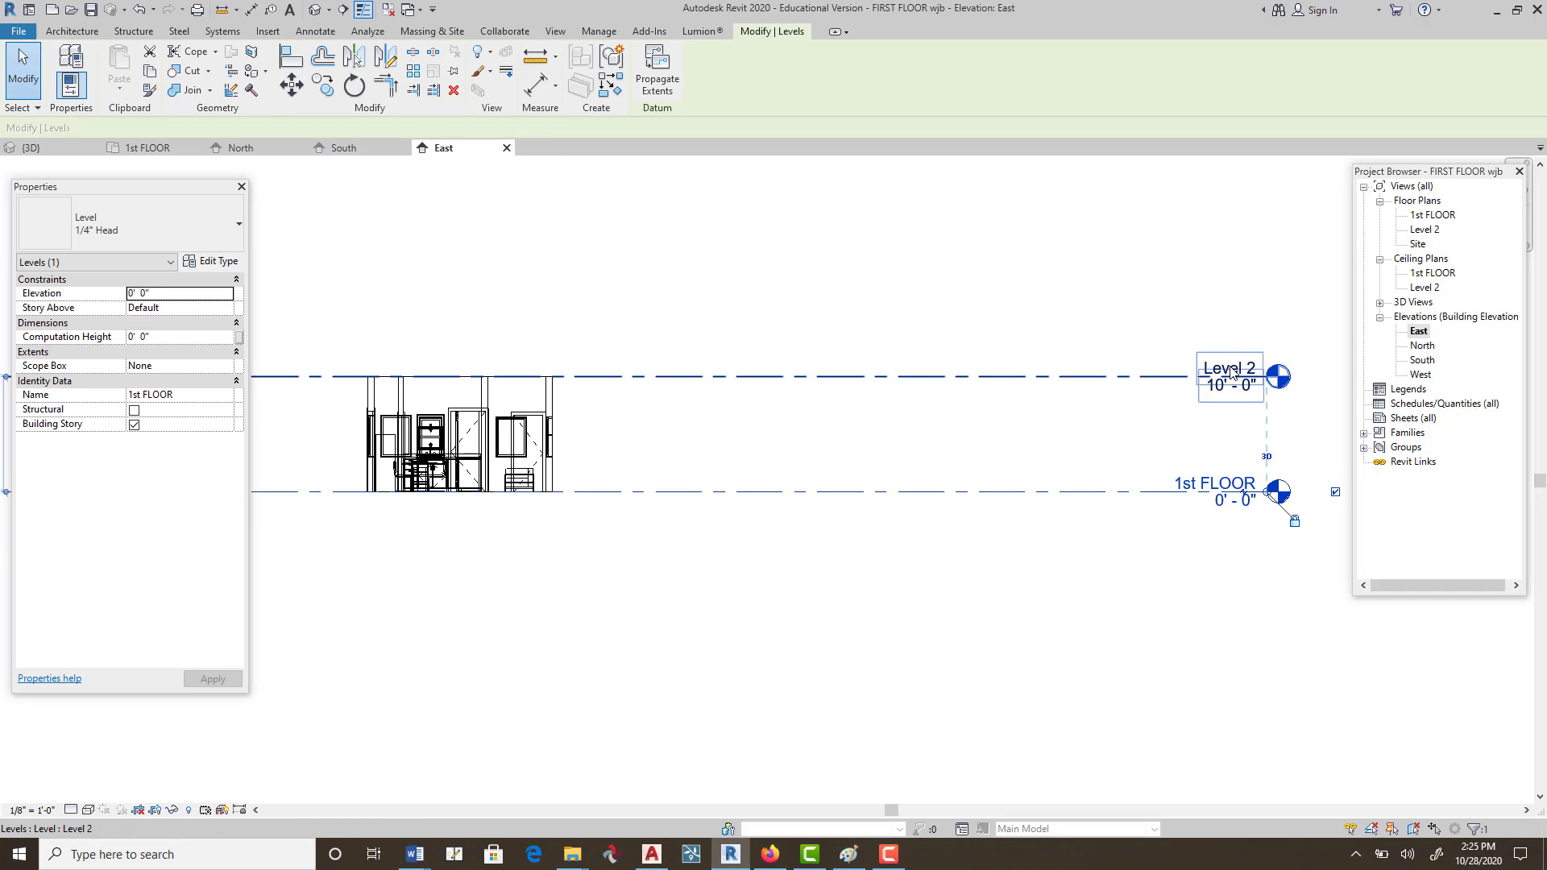
click(1232, 374)
click(1226, 393)
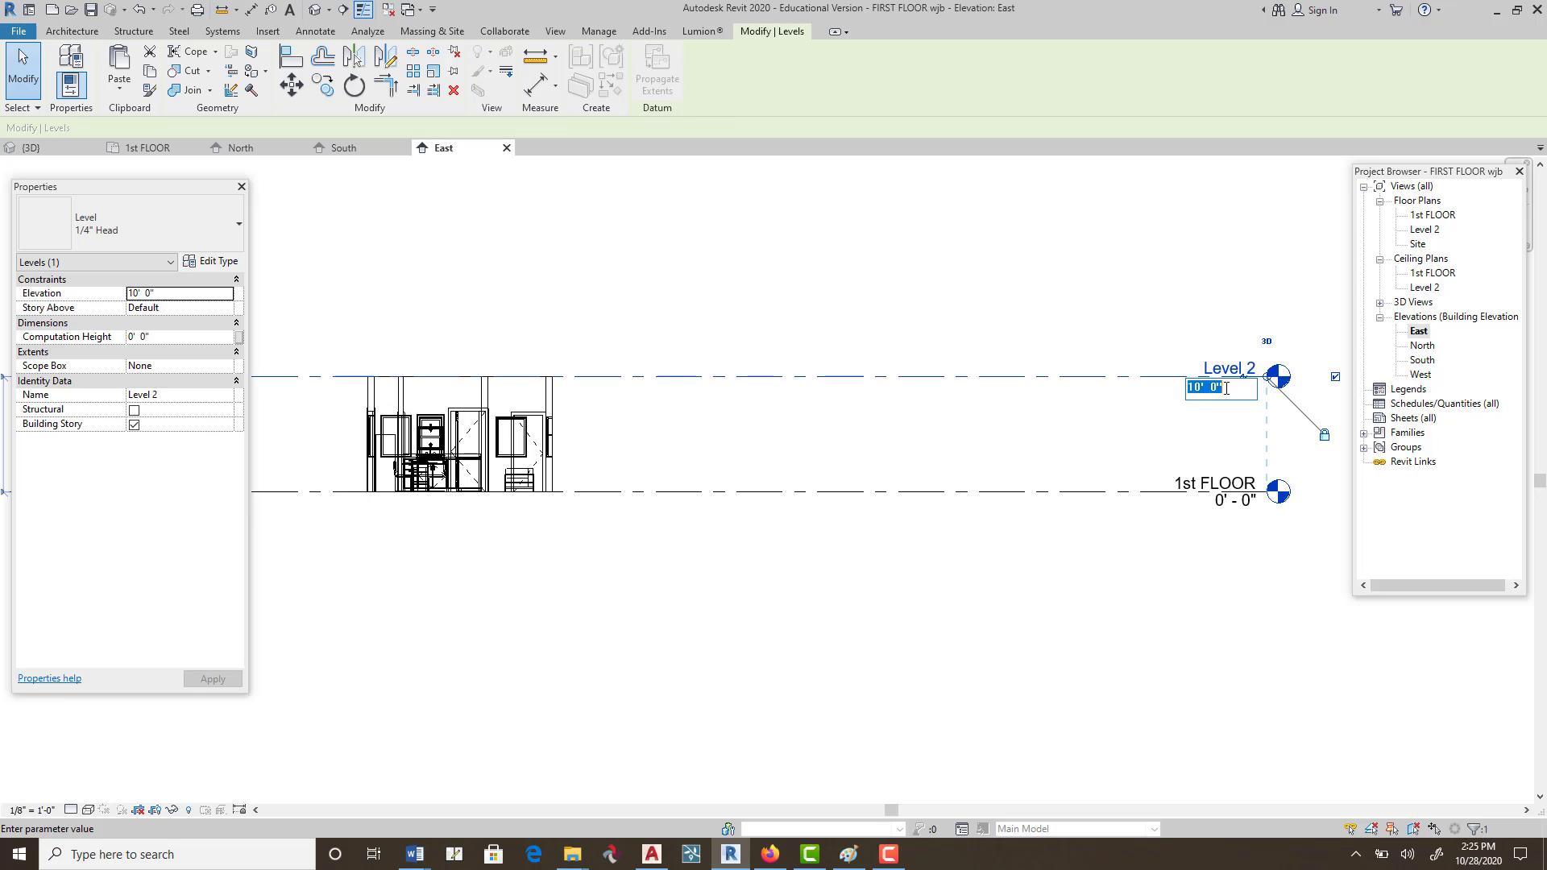
click(1200, 388)
key(Return)
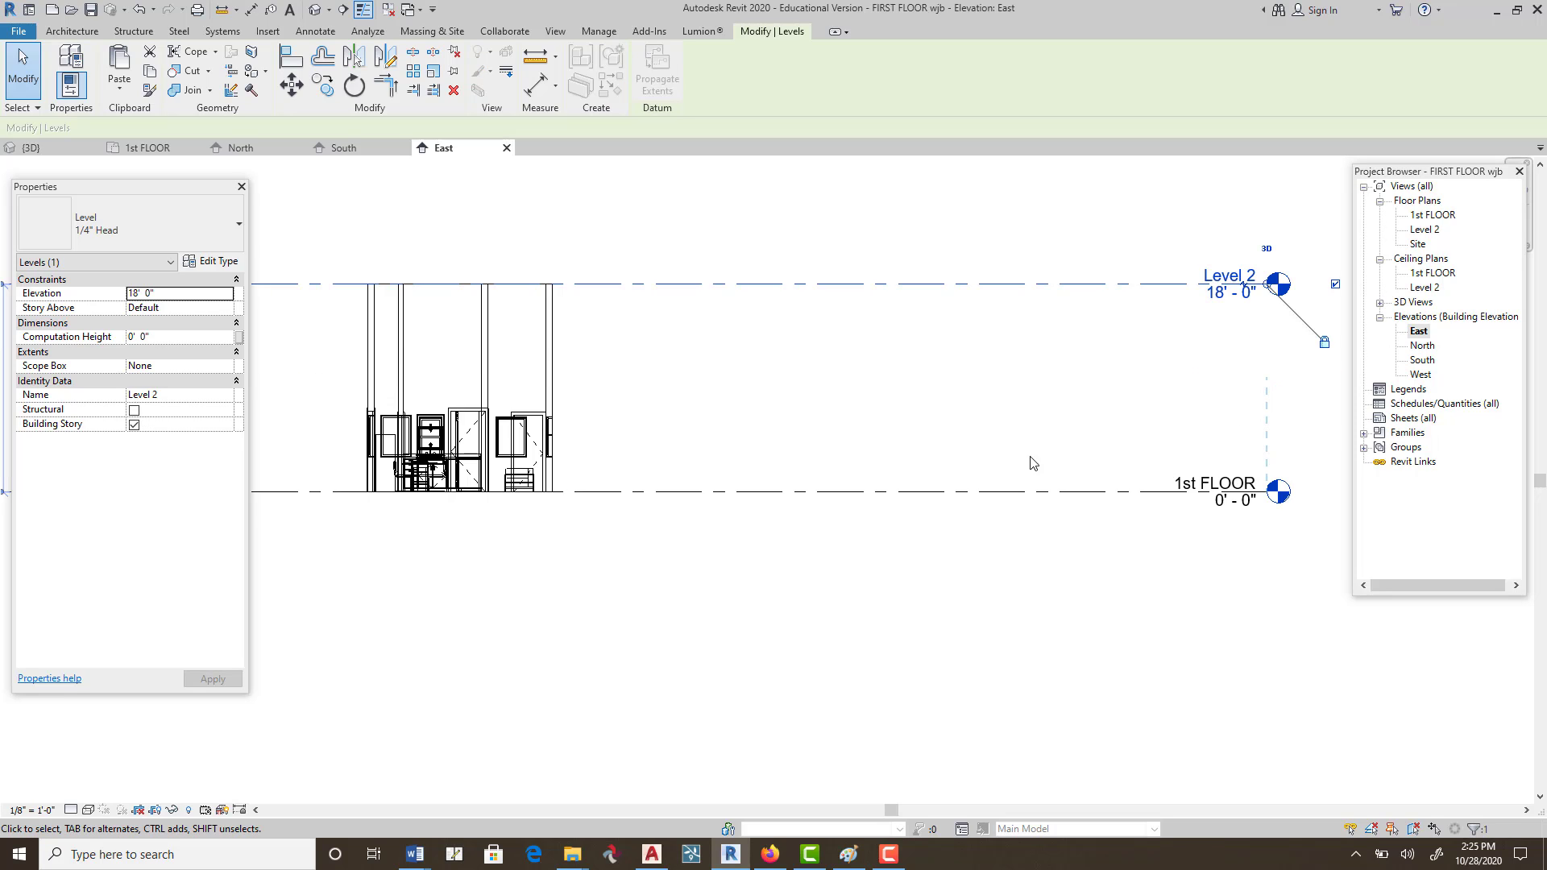
Rename Level 2 as ROOF and straighten the elbow at its level head back in line with the level.
click(1237, 286)
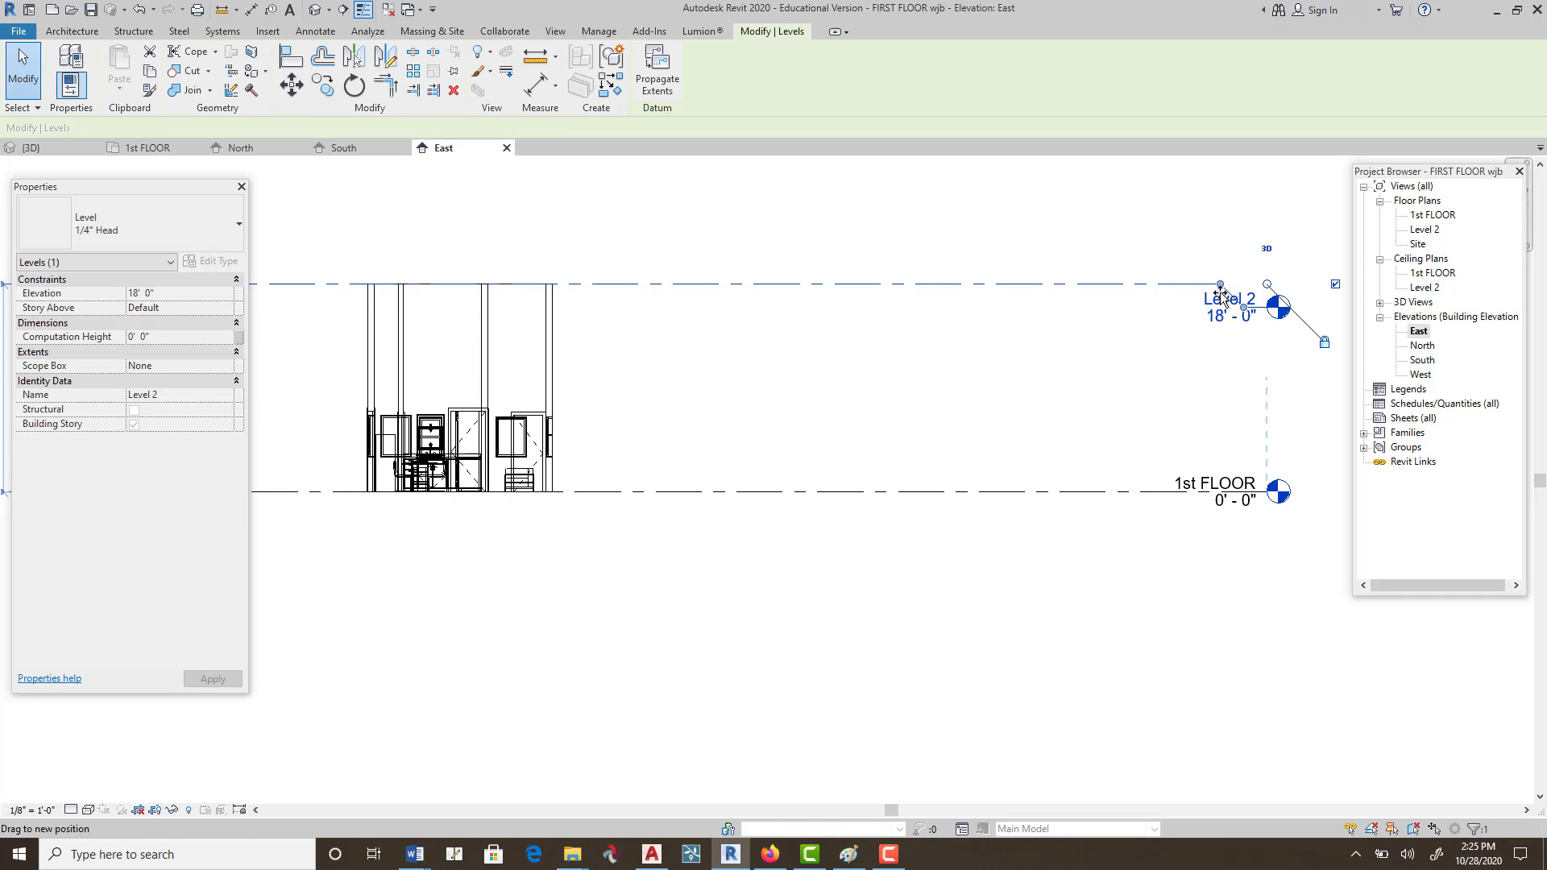
scroll(1222, 305, up, 3)
click(1228, 310)
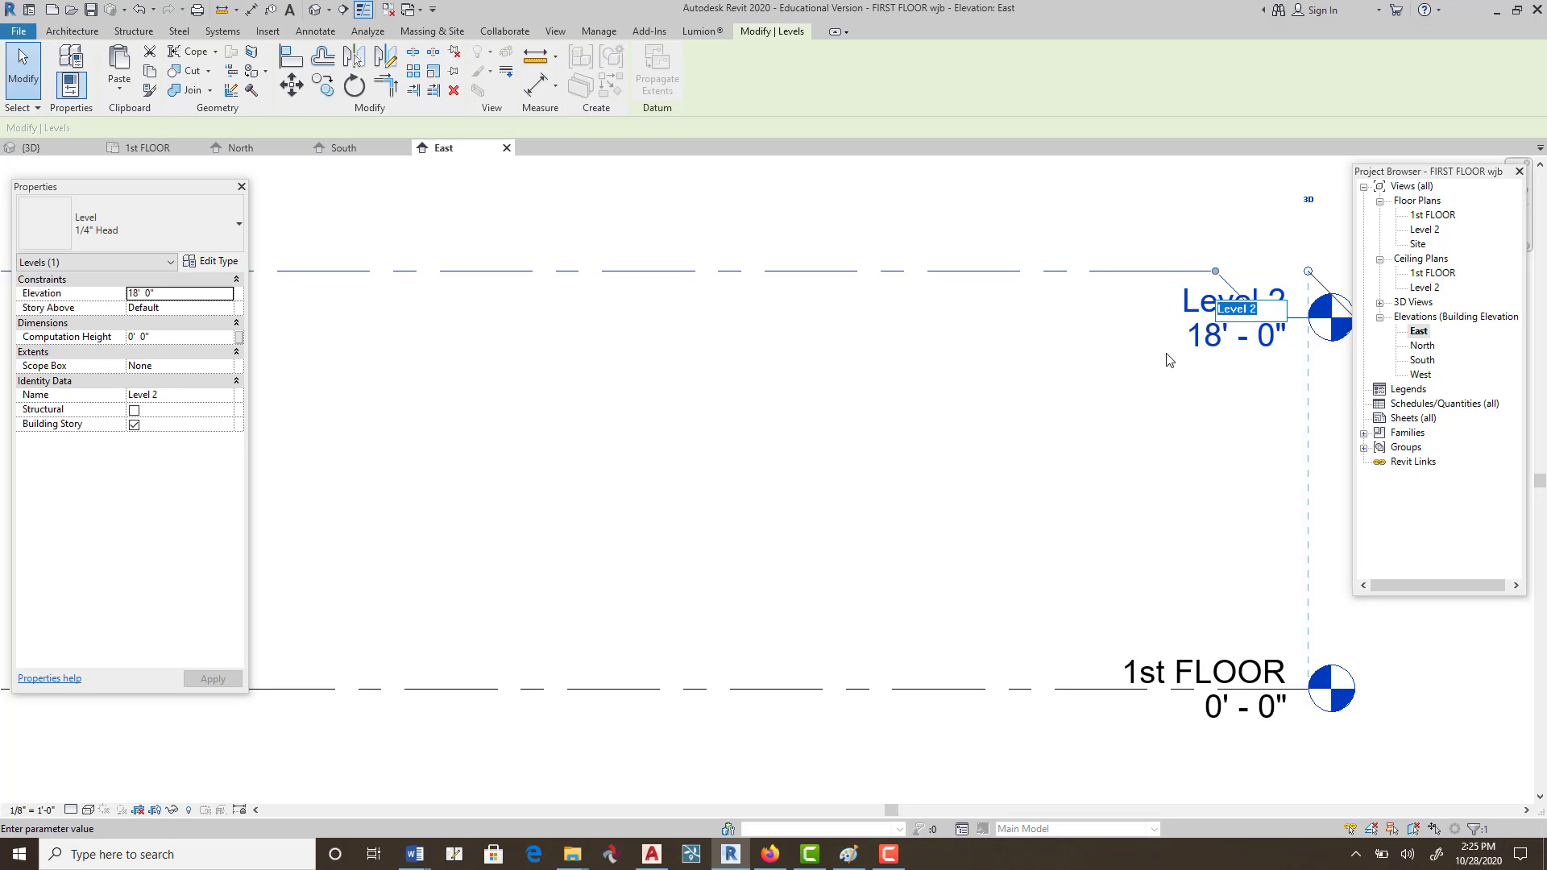
text(ROOF)
key(Return)
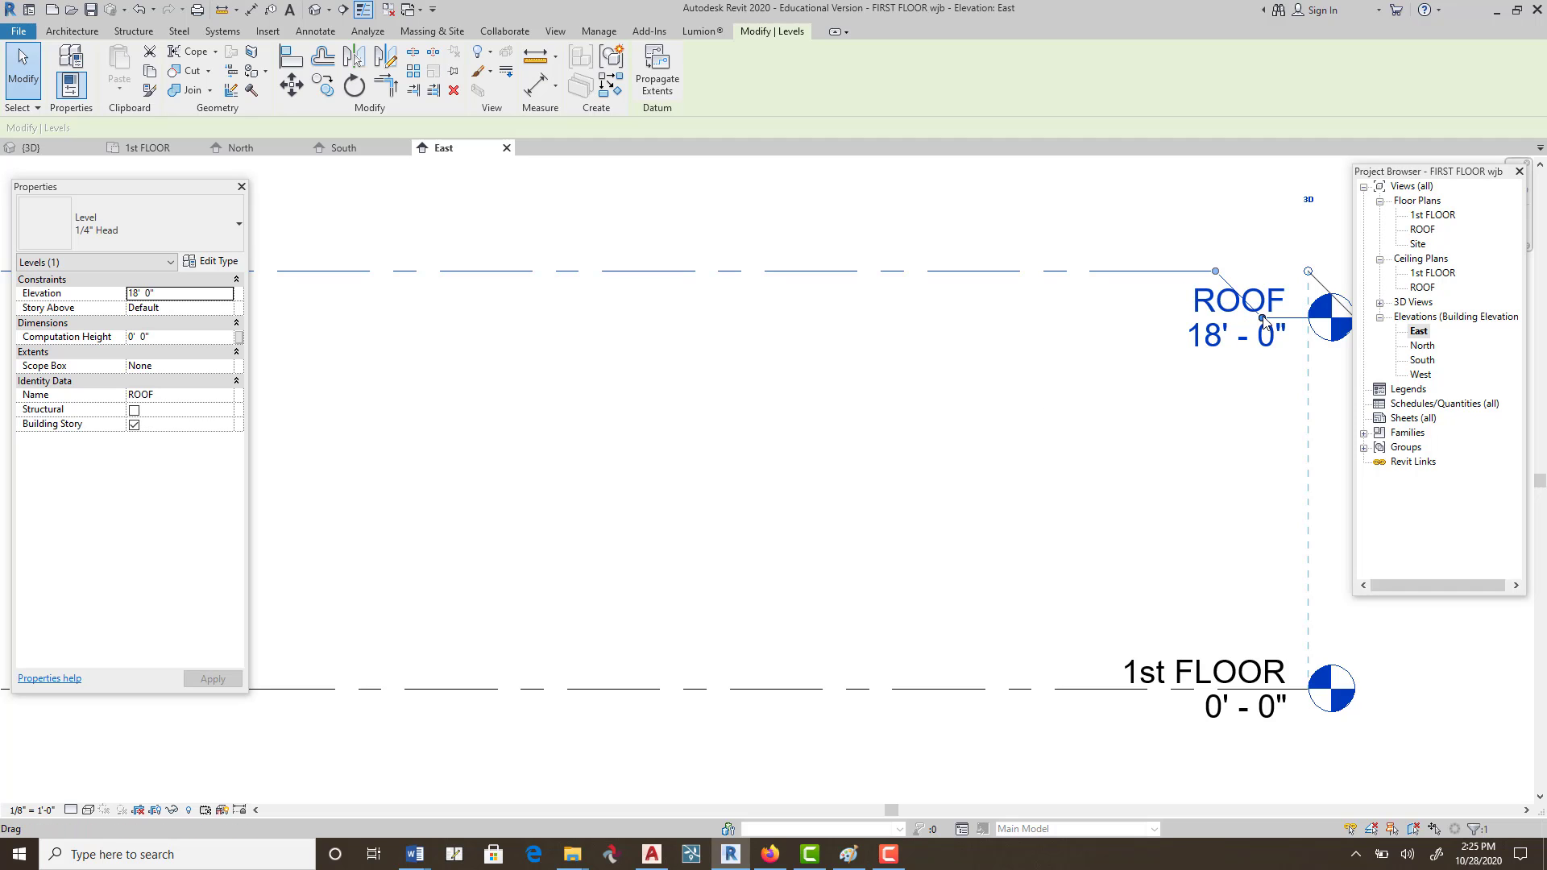
drag(1265, 321, 1263, 272)
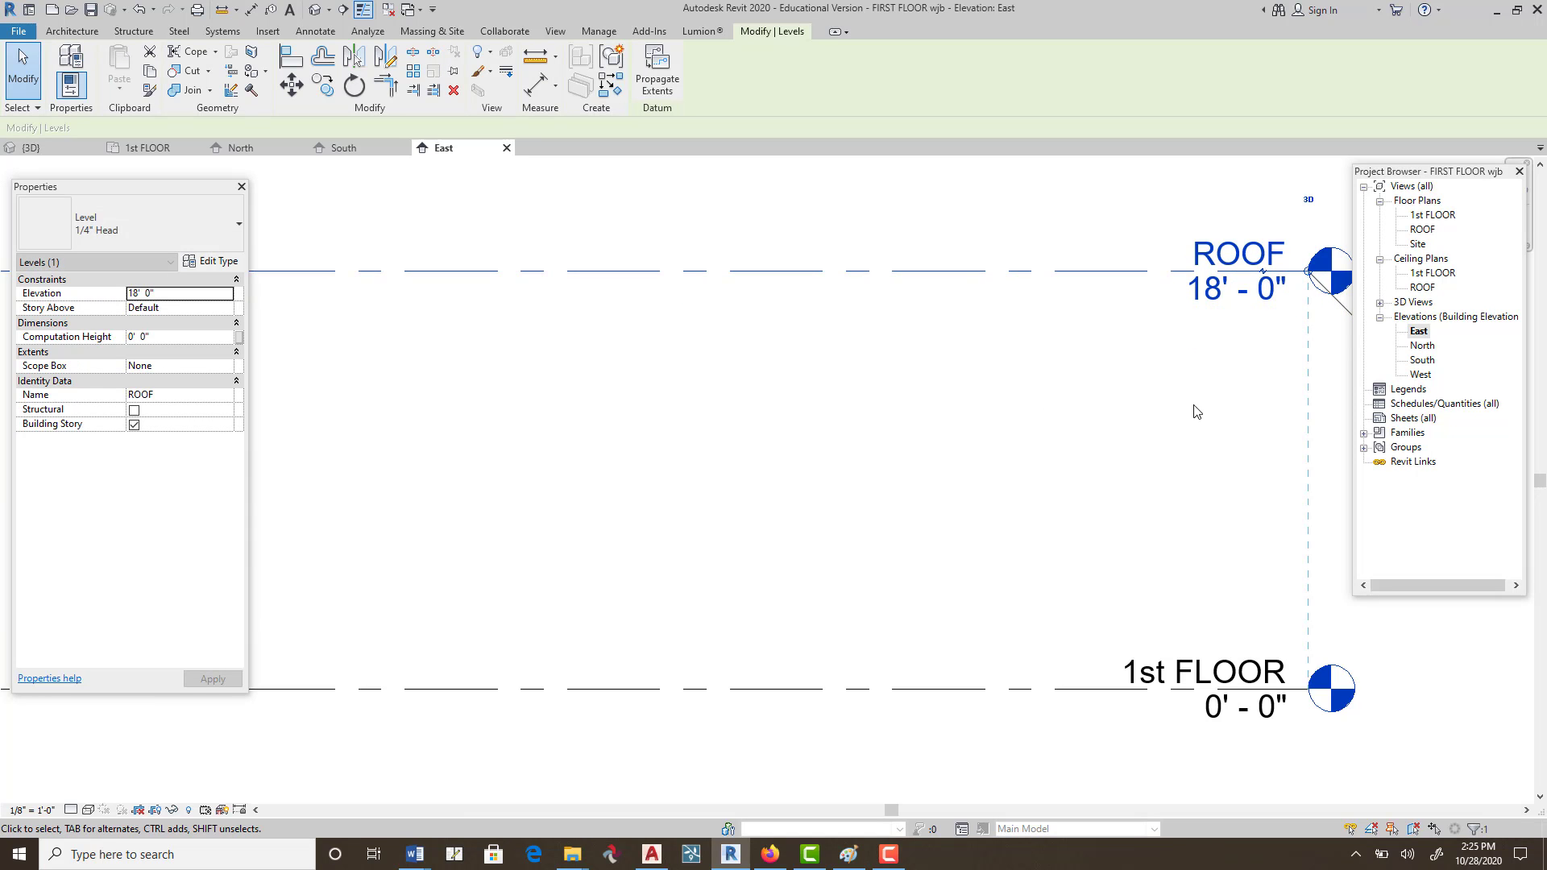
scroll(1196, 412, down, 4)
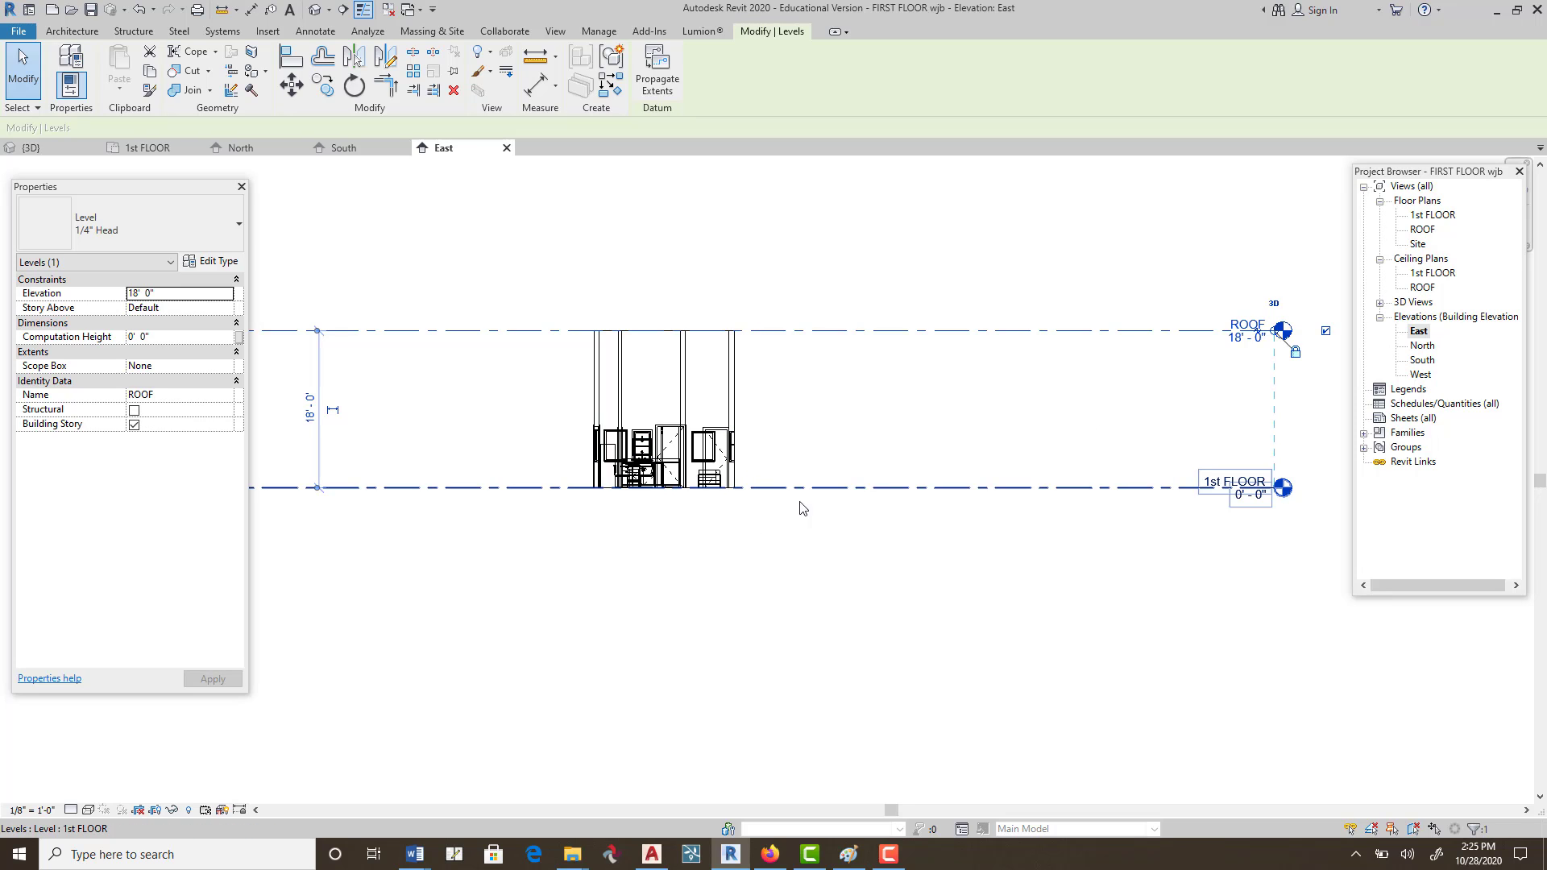
scroll(1139, 466, down, 3)
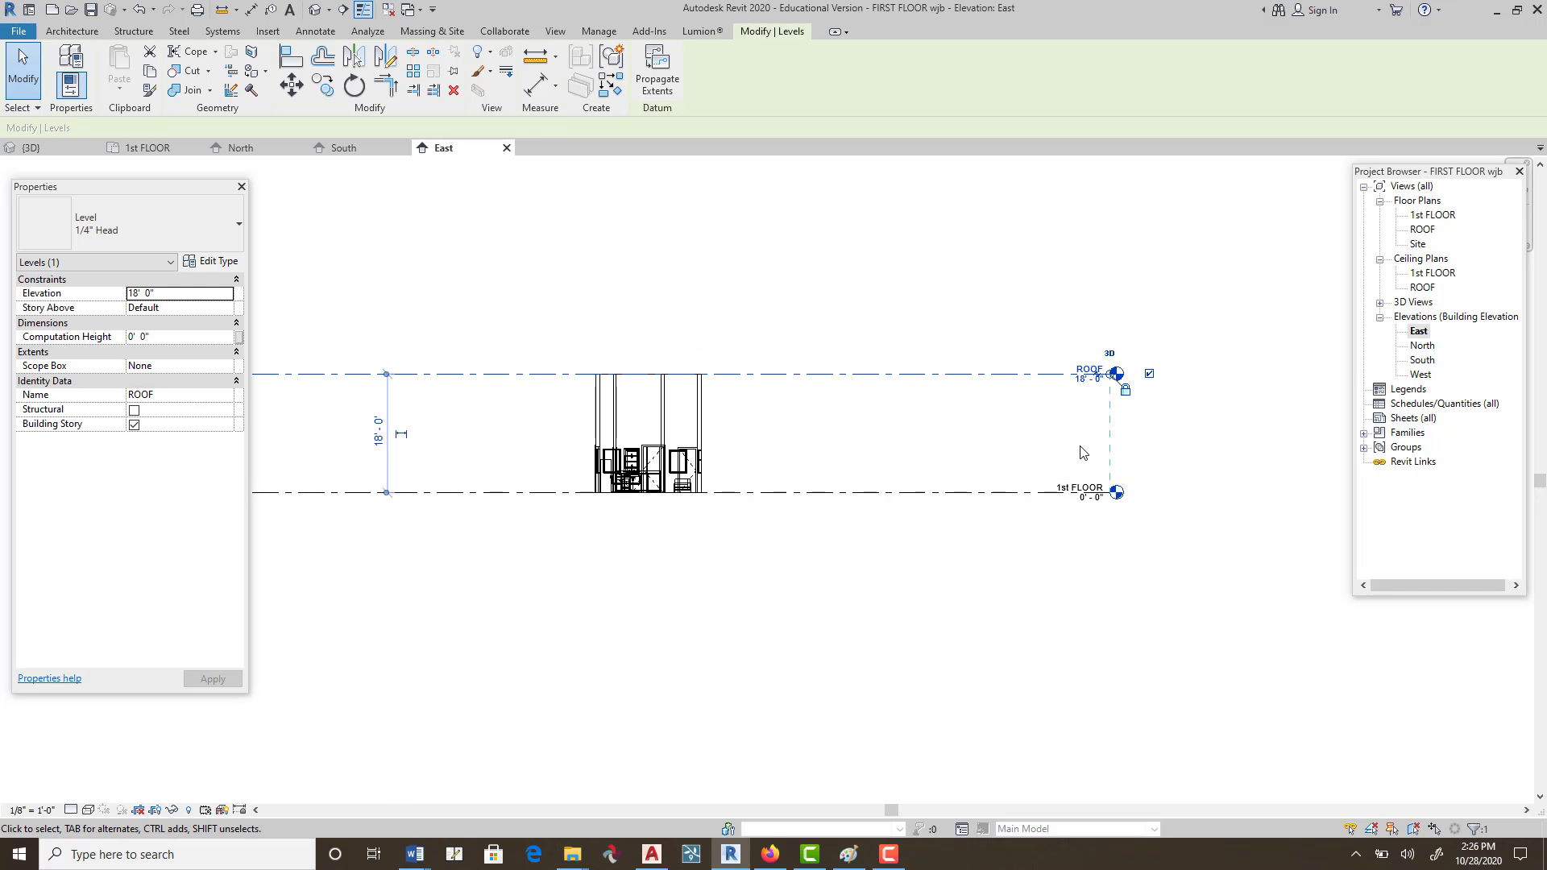
middle_drag(1037, 458, 1162, 453)
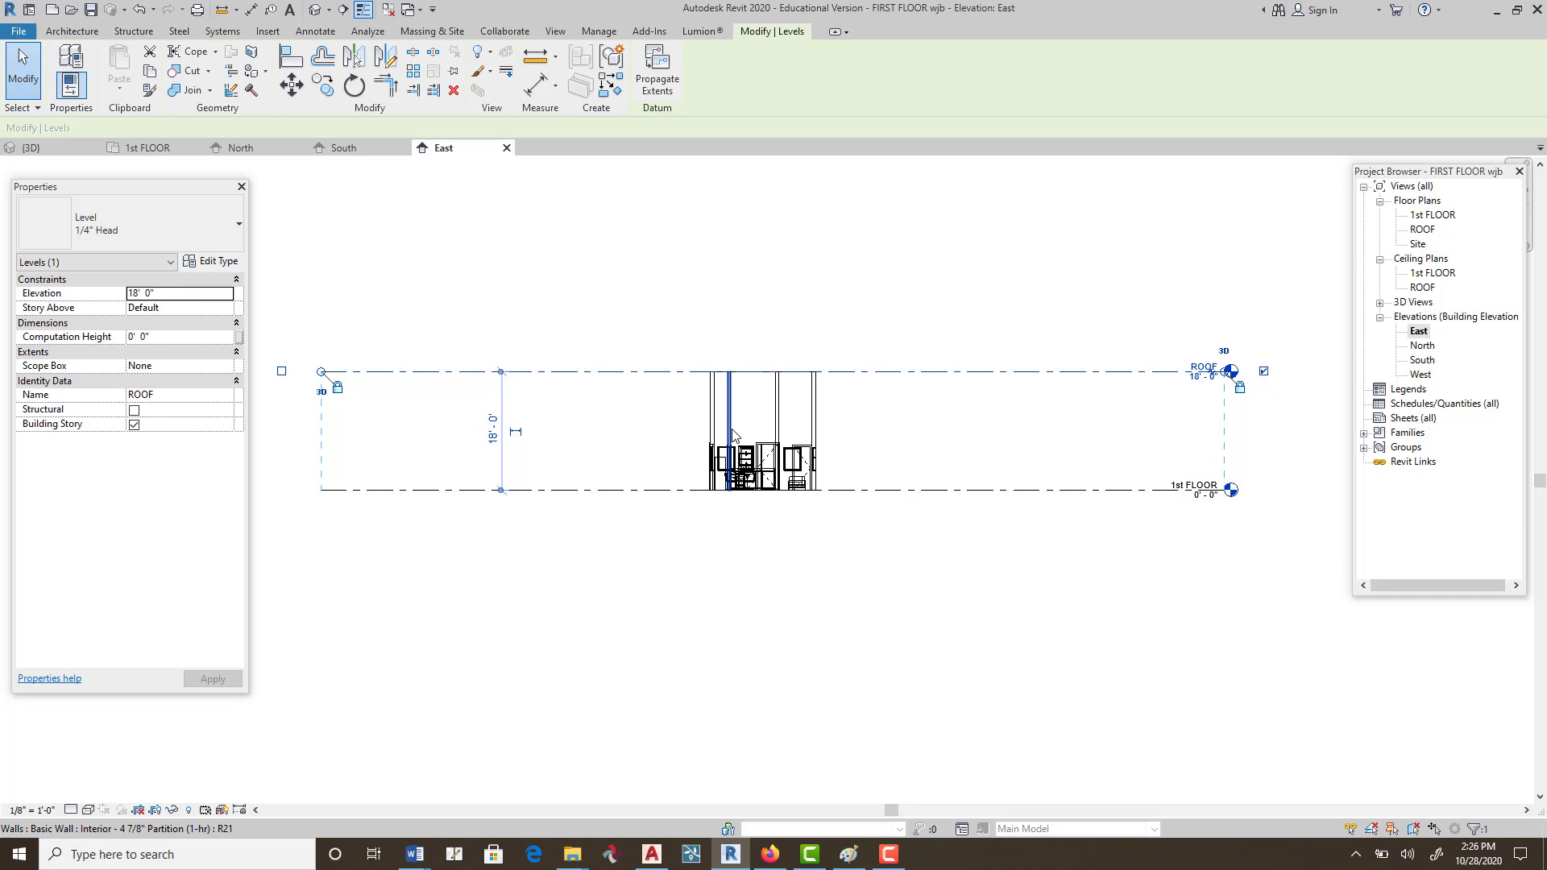
Draw a new level at 9'-6" between 1st FLOOR and ROOF, aligned with both ends of the existing levels.
click(76, 31)
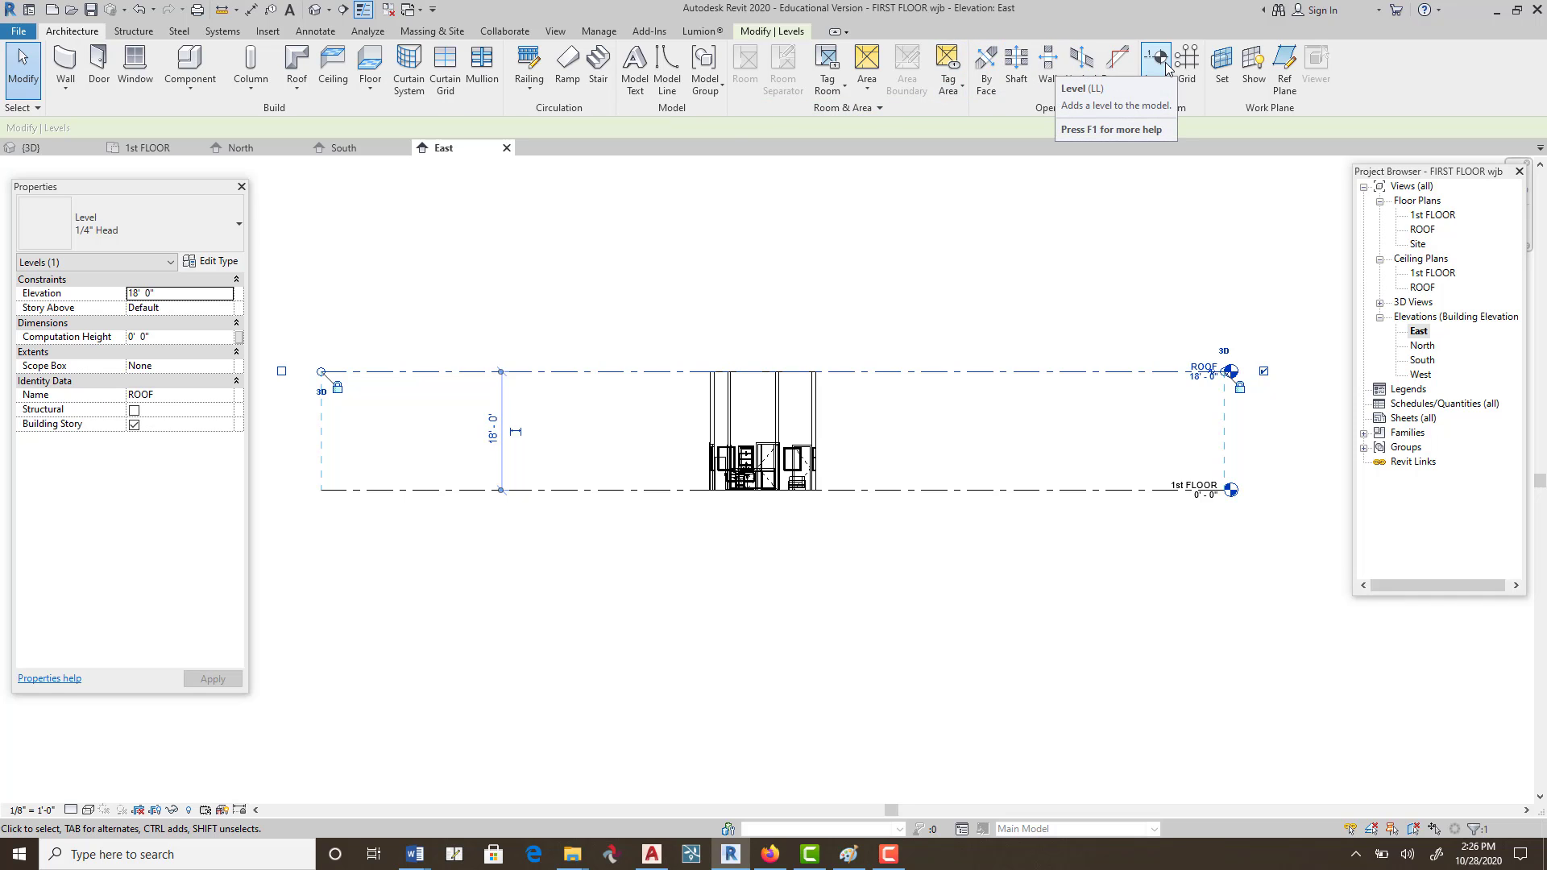
scroll(1233, 369, up, 5)
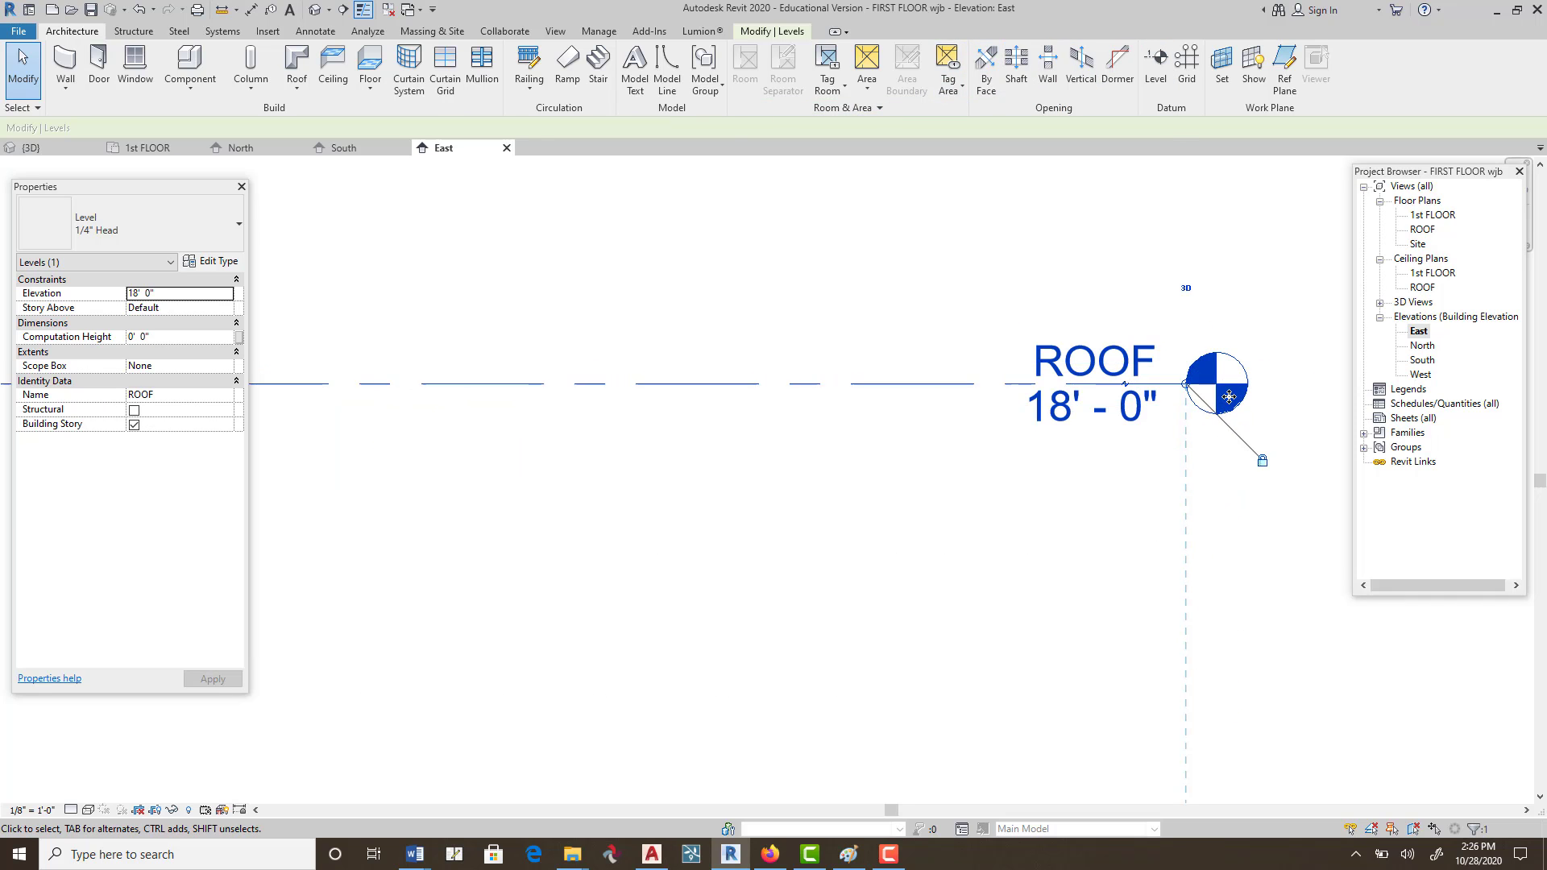
scroll(1229, 397, down, 2)
middle_drag(1239, 418, 1096, 384)
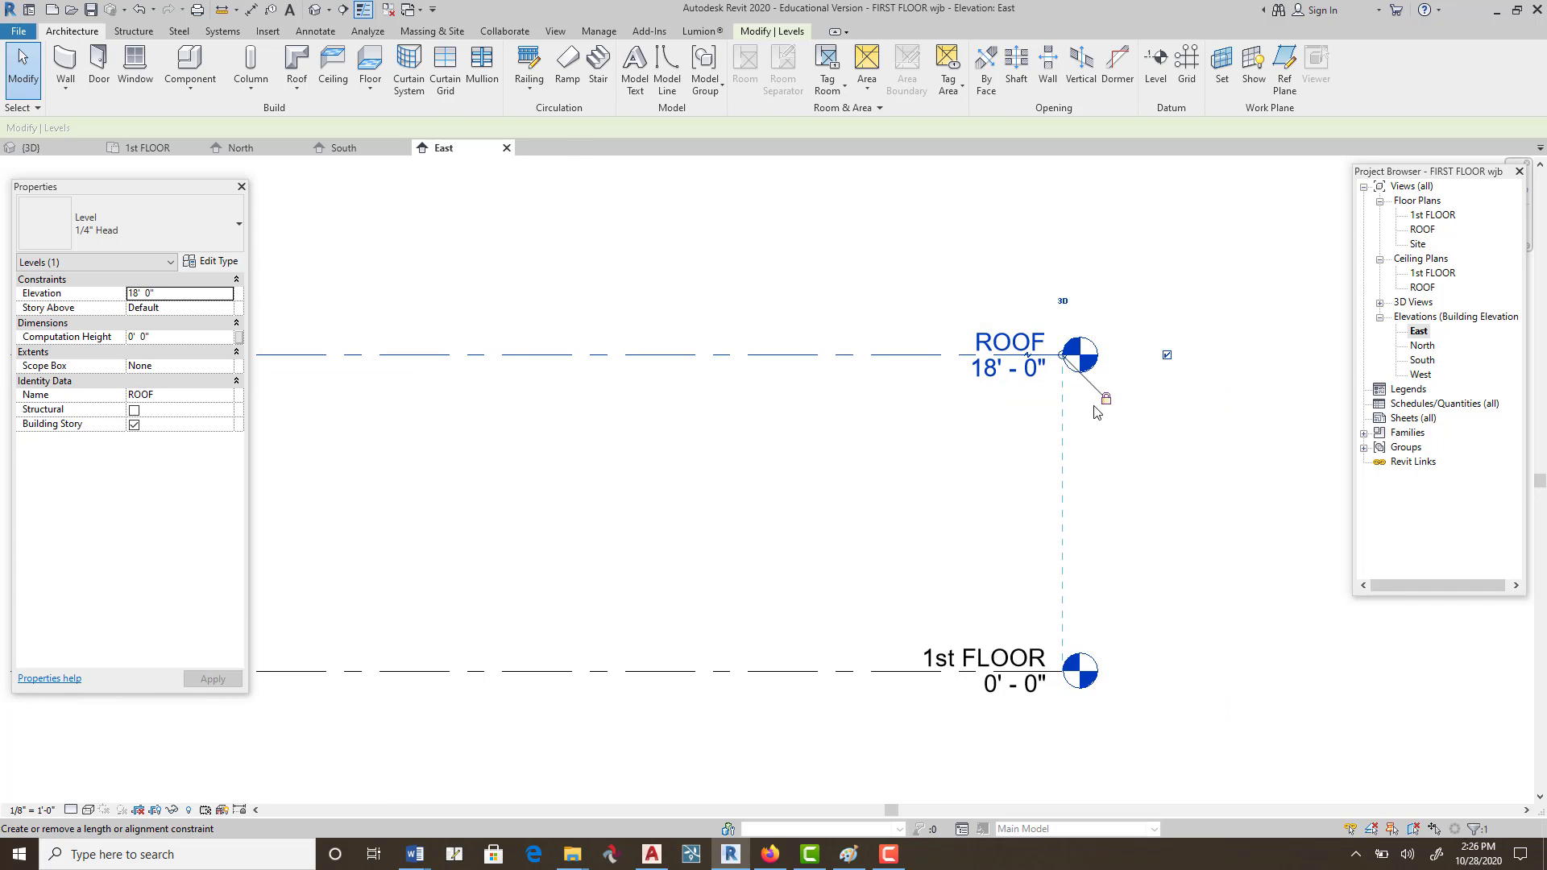
click(1166, 71)
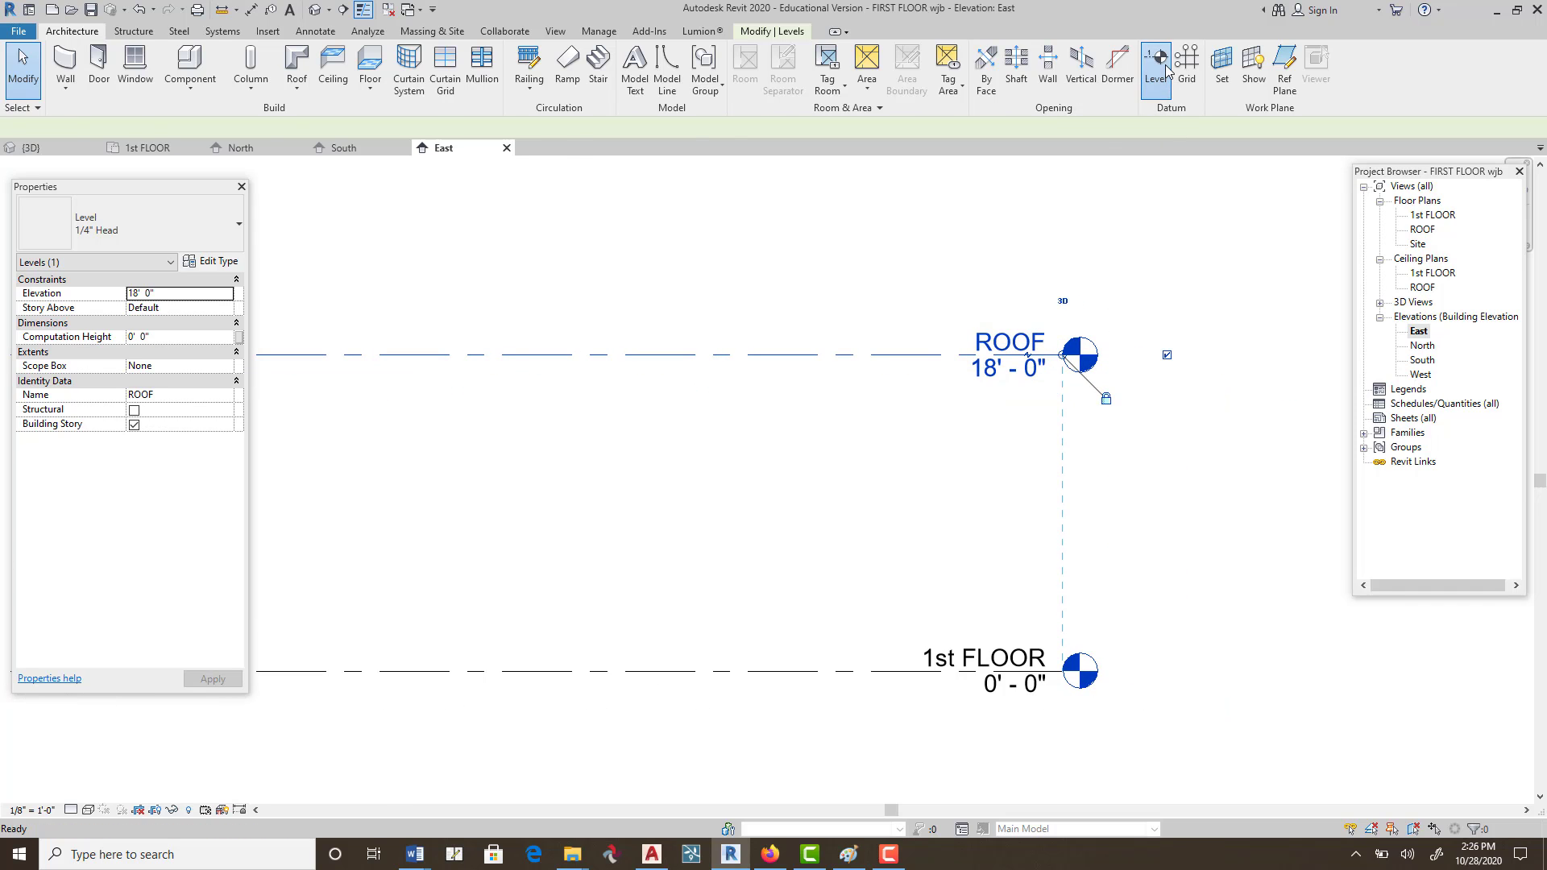
scroll(1021, 414, down, 4)
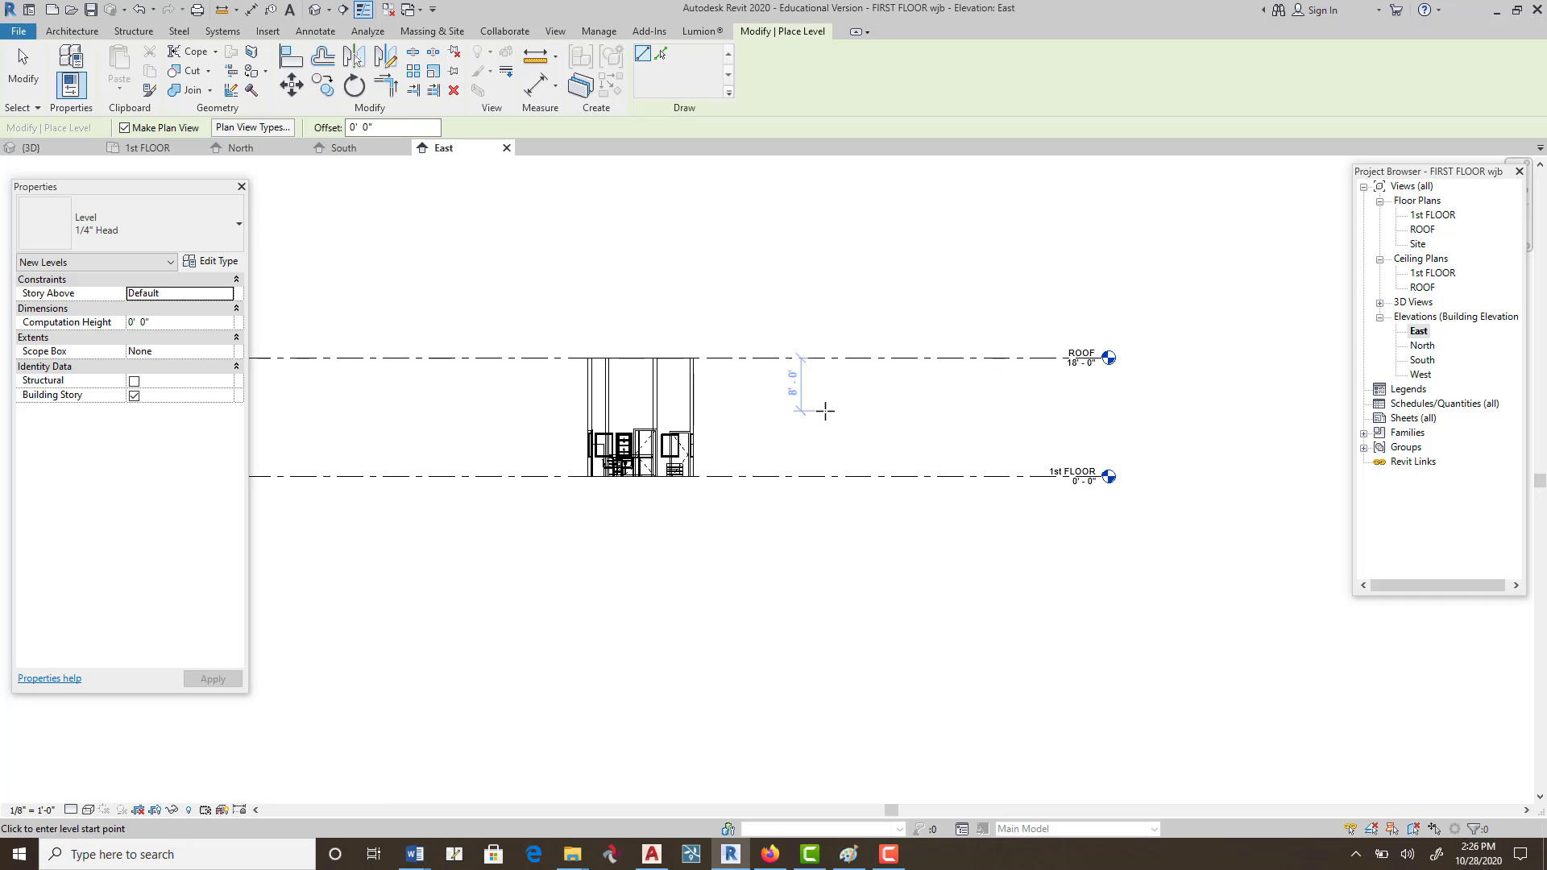
middle_drag(825, 411, 1104, 397)
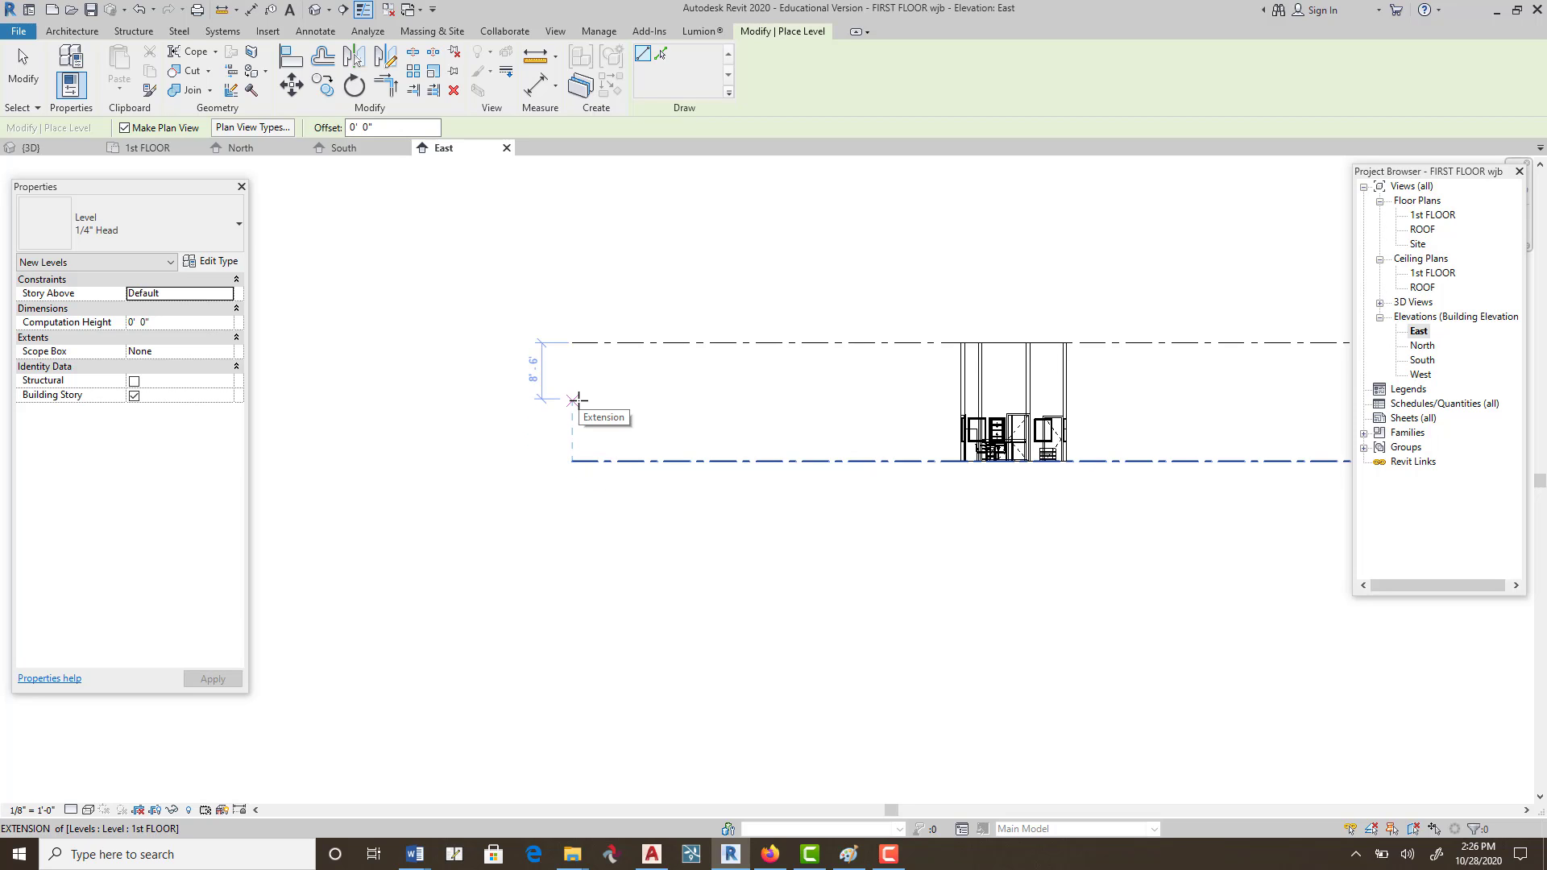
click(578, 400)
scroll(1006, 396, down, 3)
middle_drag(1027, 396, 507, 420)
scroll(792, 439, up, 3)
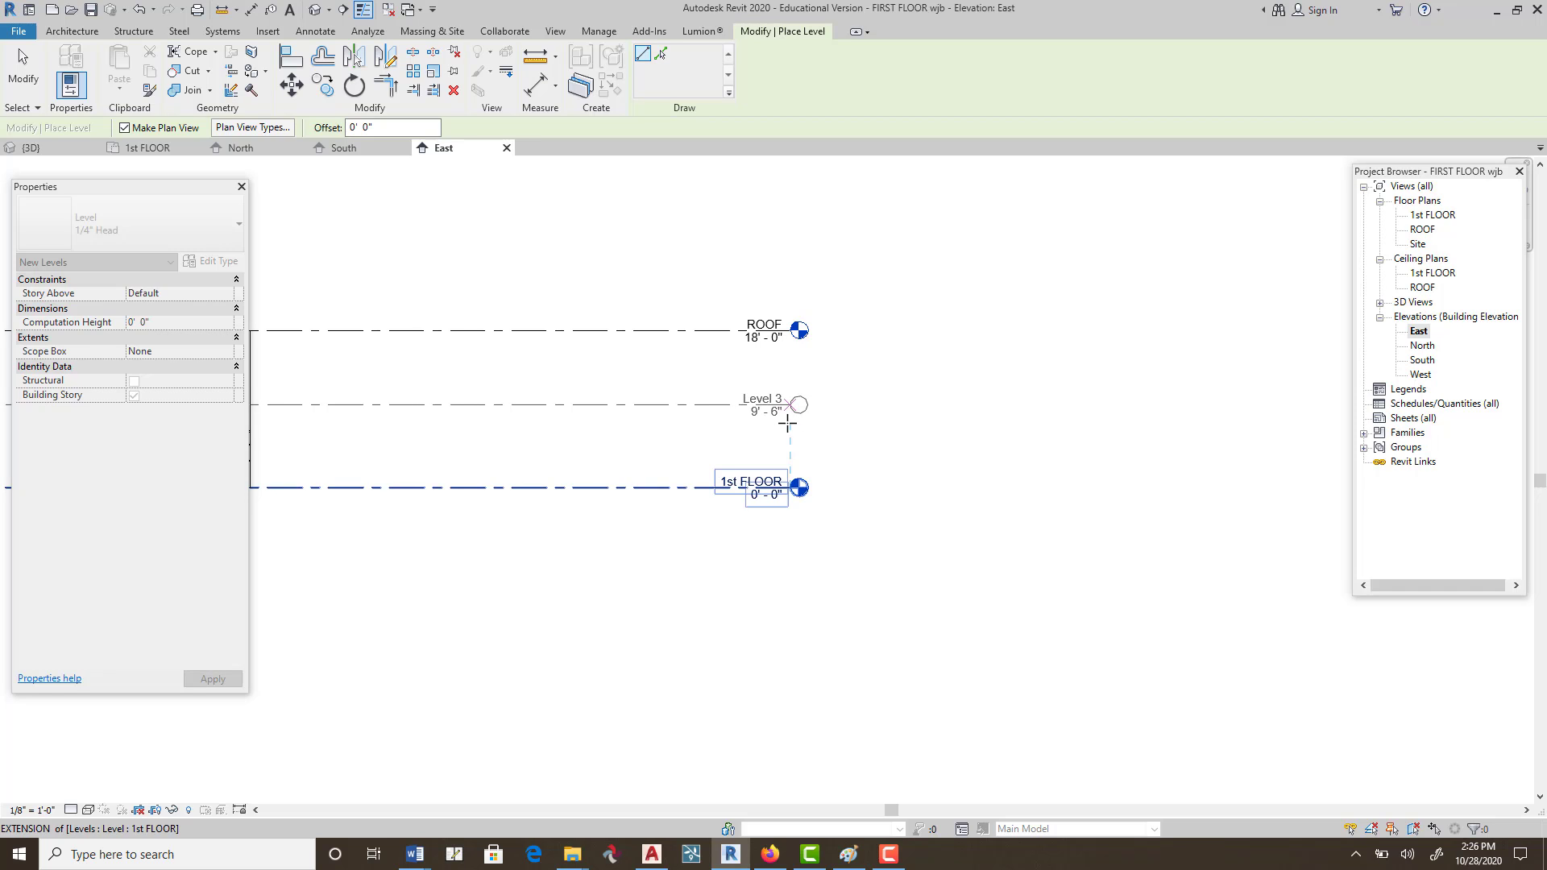
click(787, 423)
right_click(994, 416)
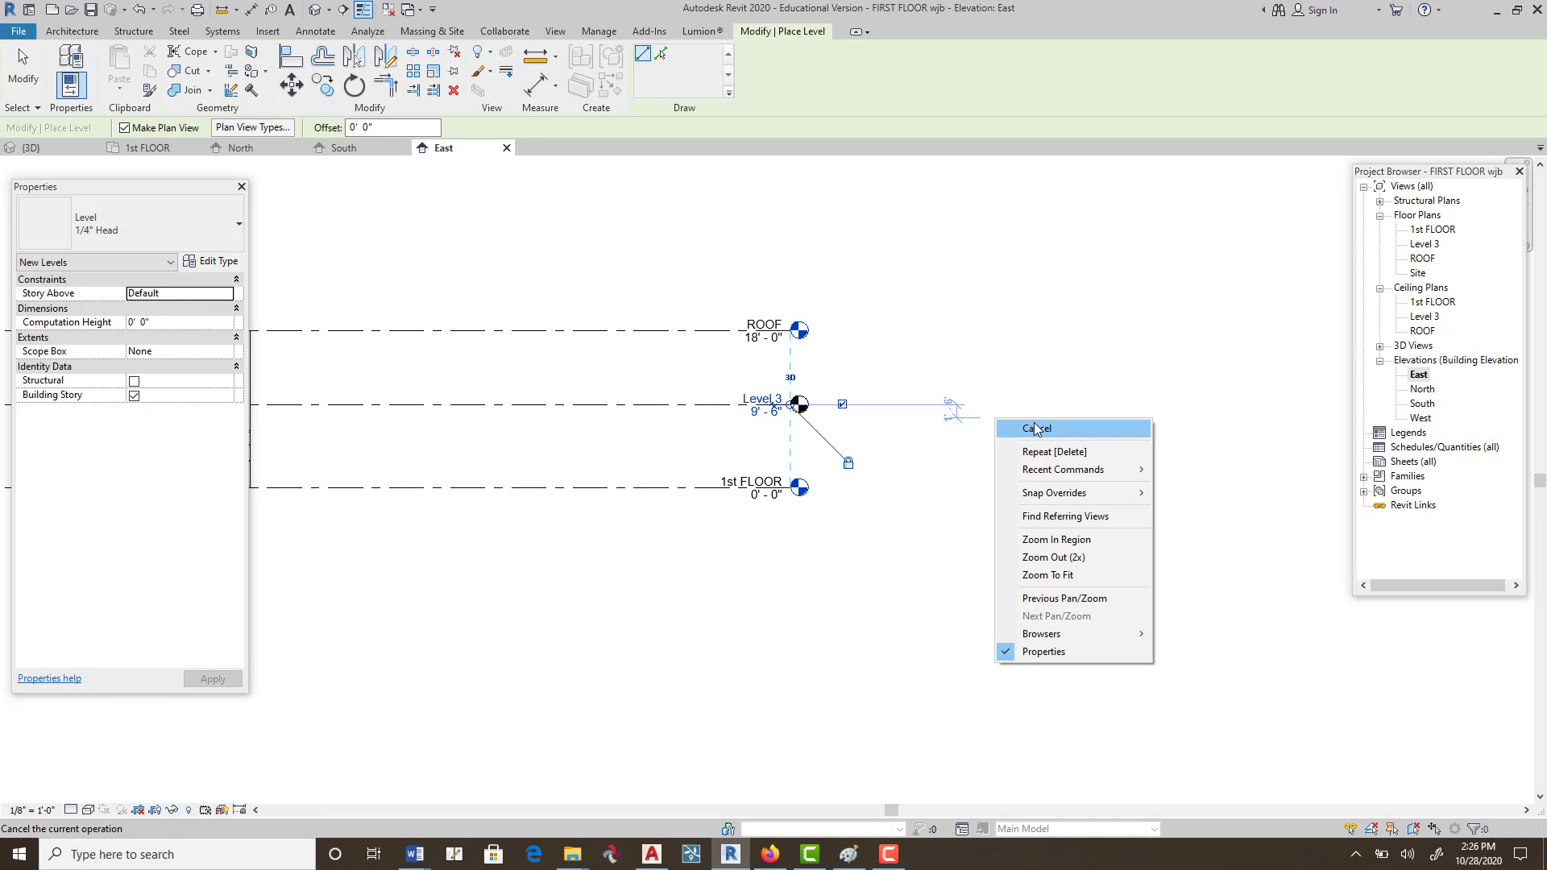
click(1011, 422)
scroll(785, 415, up, 2)
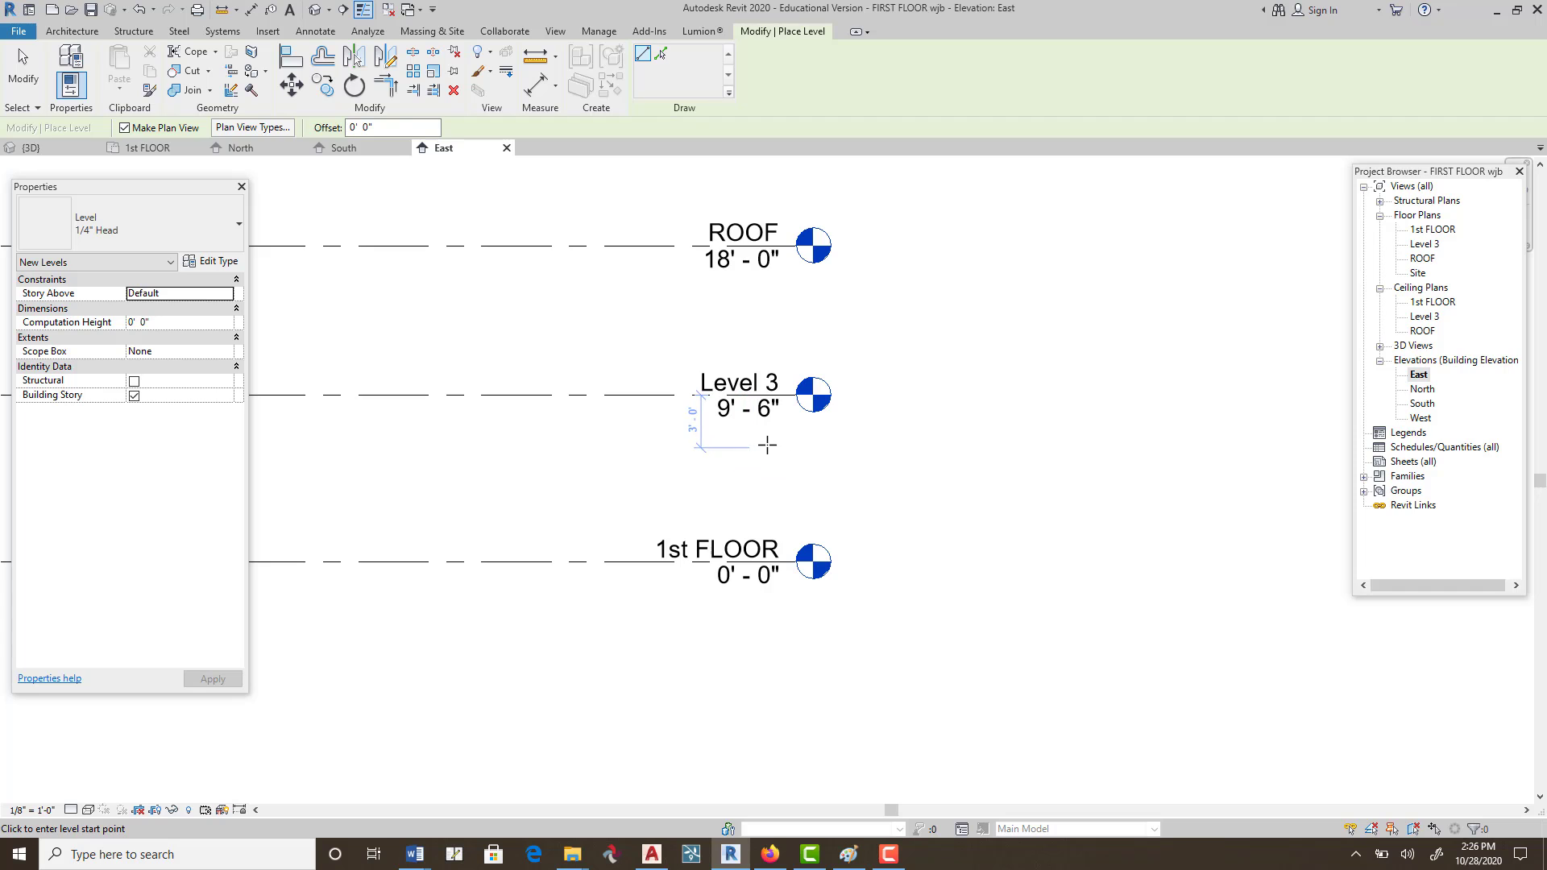
key(Escape)
key(Escape)
Change the elevation of Level 3 to 5'-6".
double_click(740, 408)
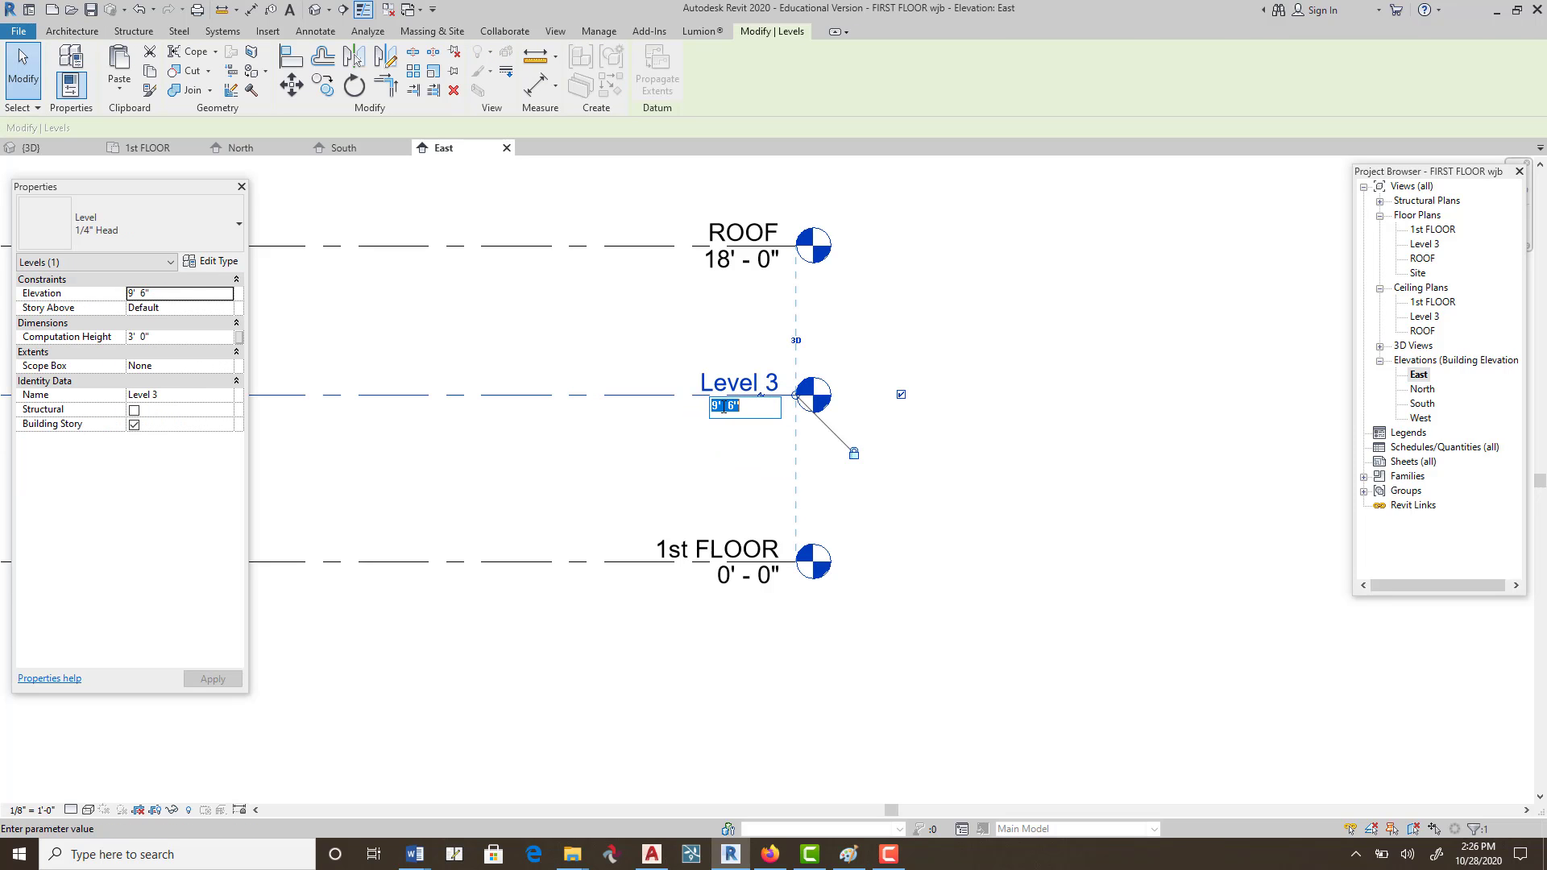
key(Return)
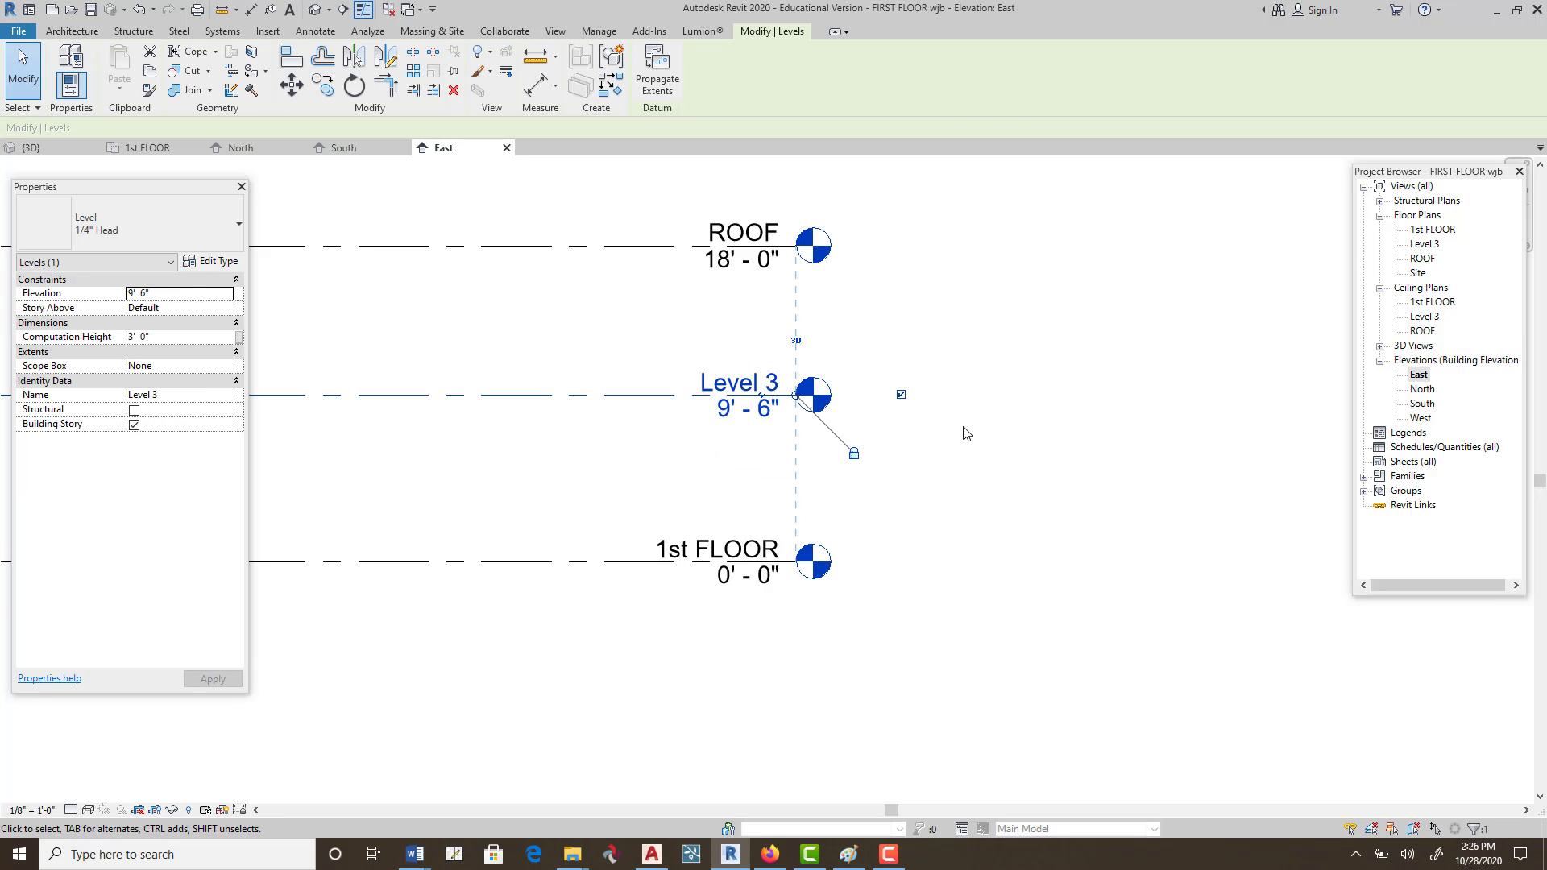
double_click(727, 408)
click(716, 408)
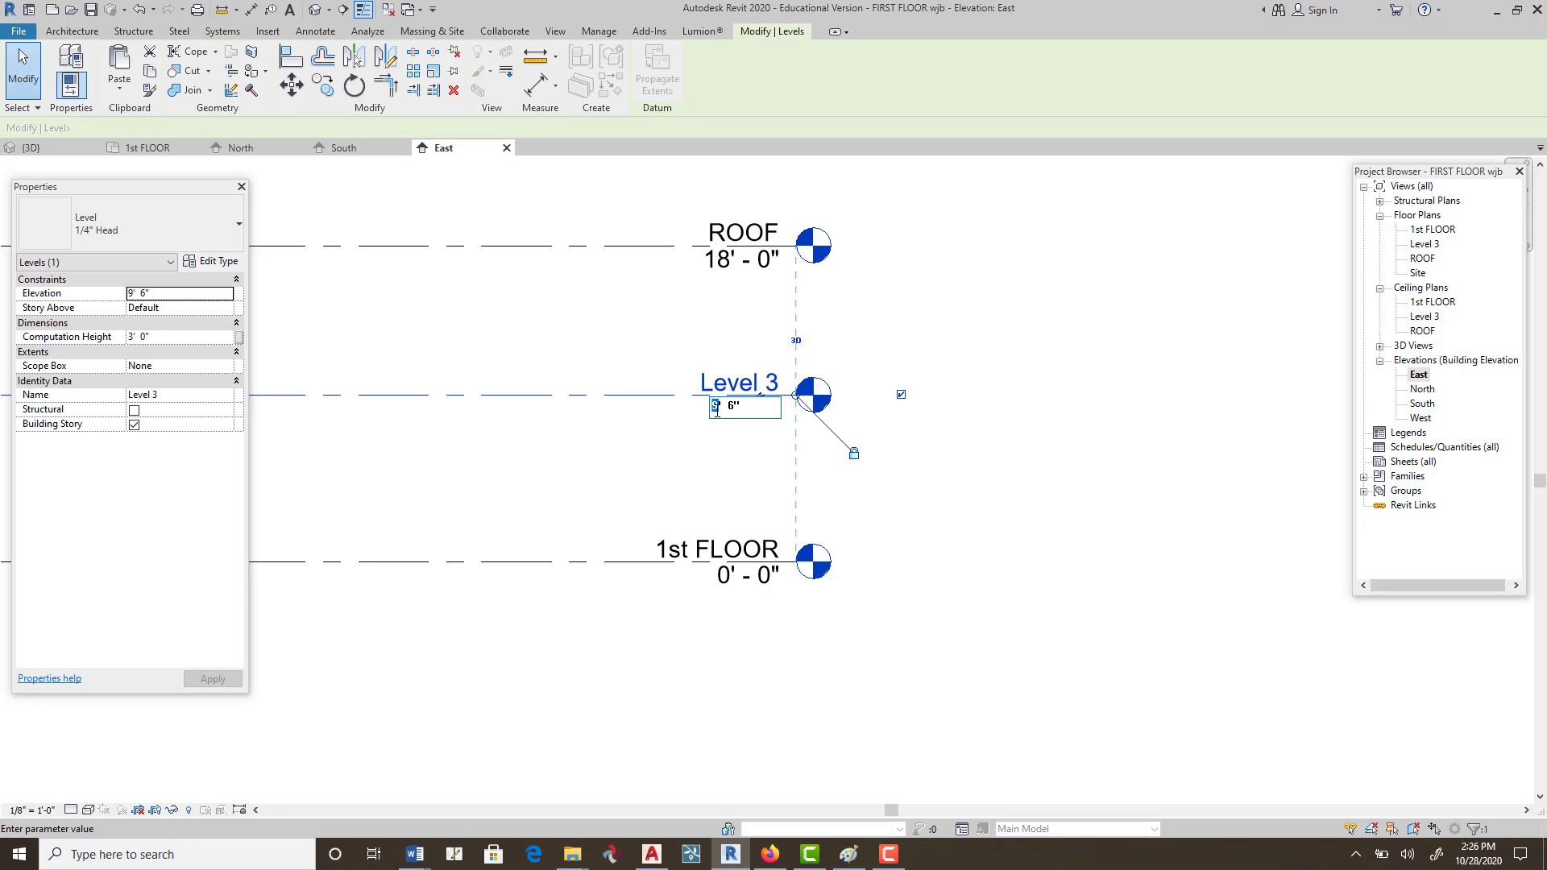
text(5)
key(Return)
Set the elevation of Level 3 back to 9'-6".
double_click(727, 477)
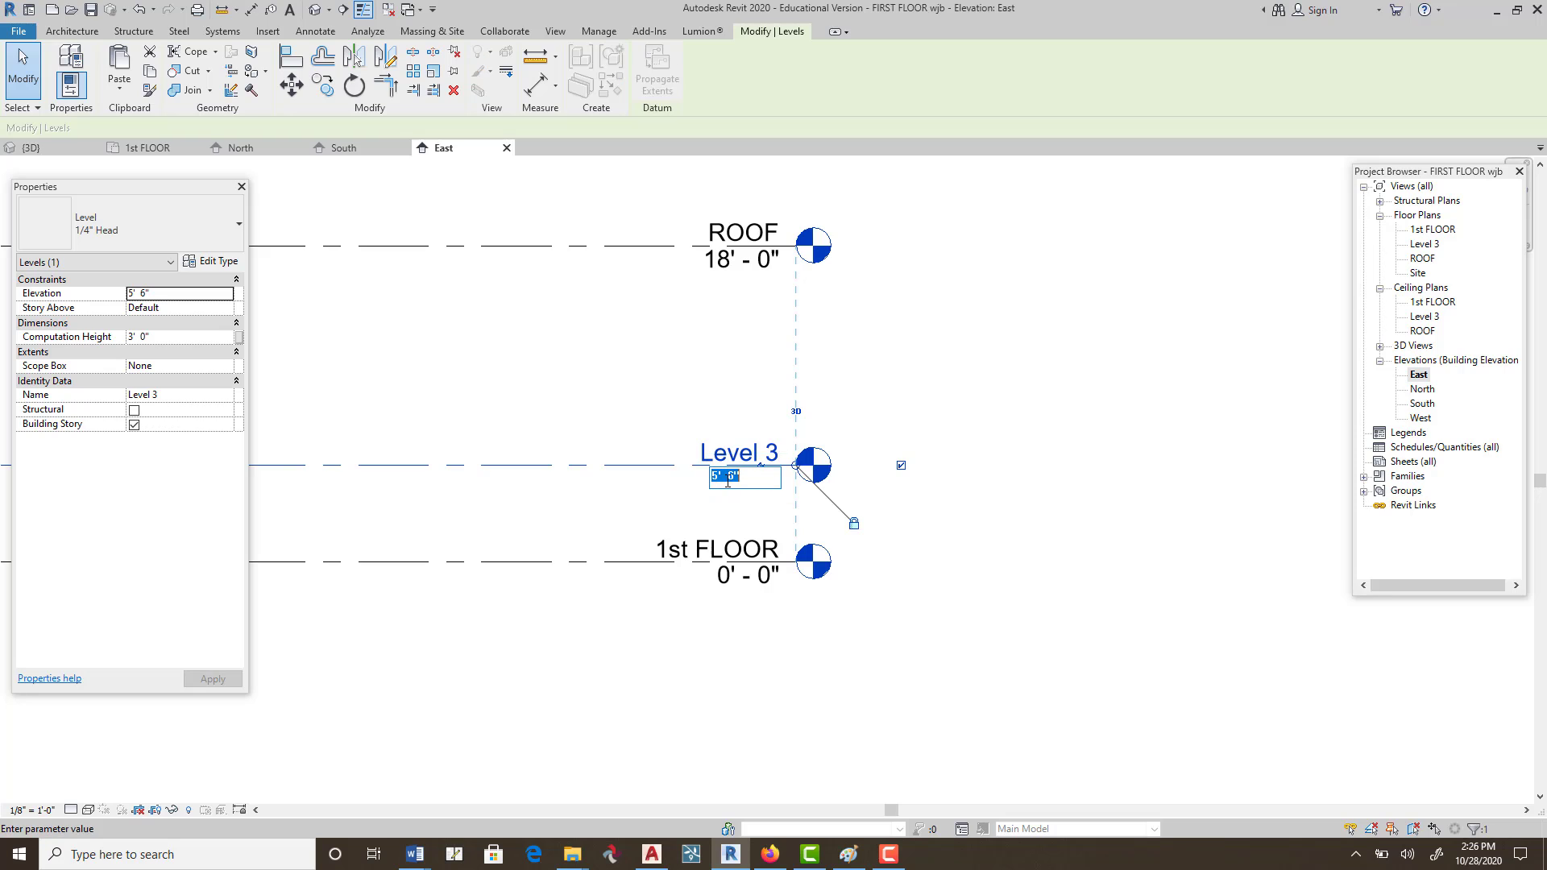
click(716, 478)
text(9)
key(Return)
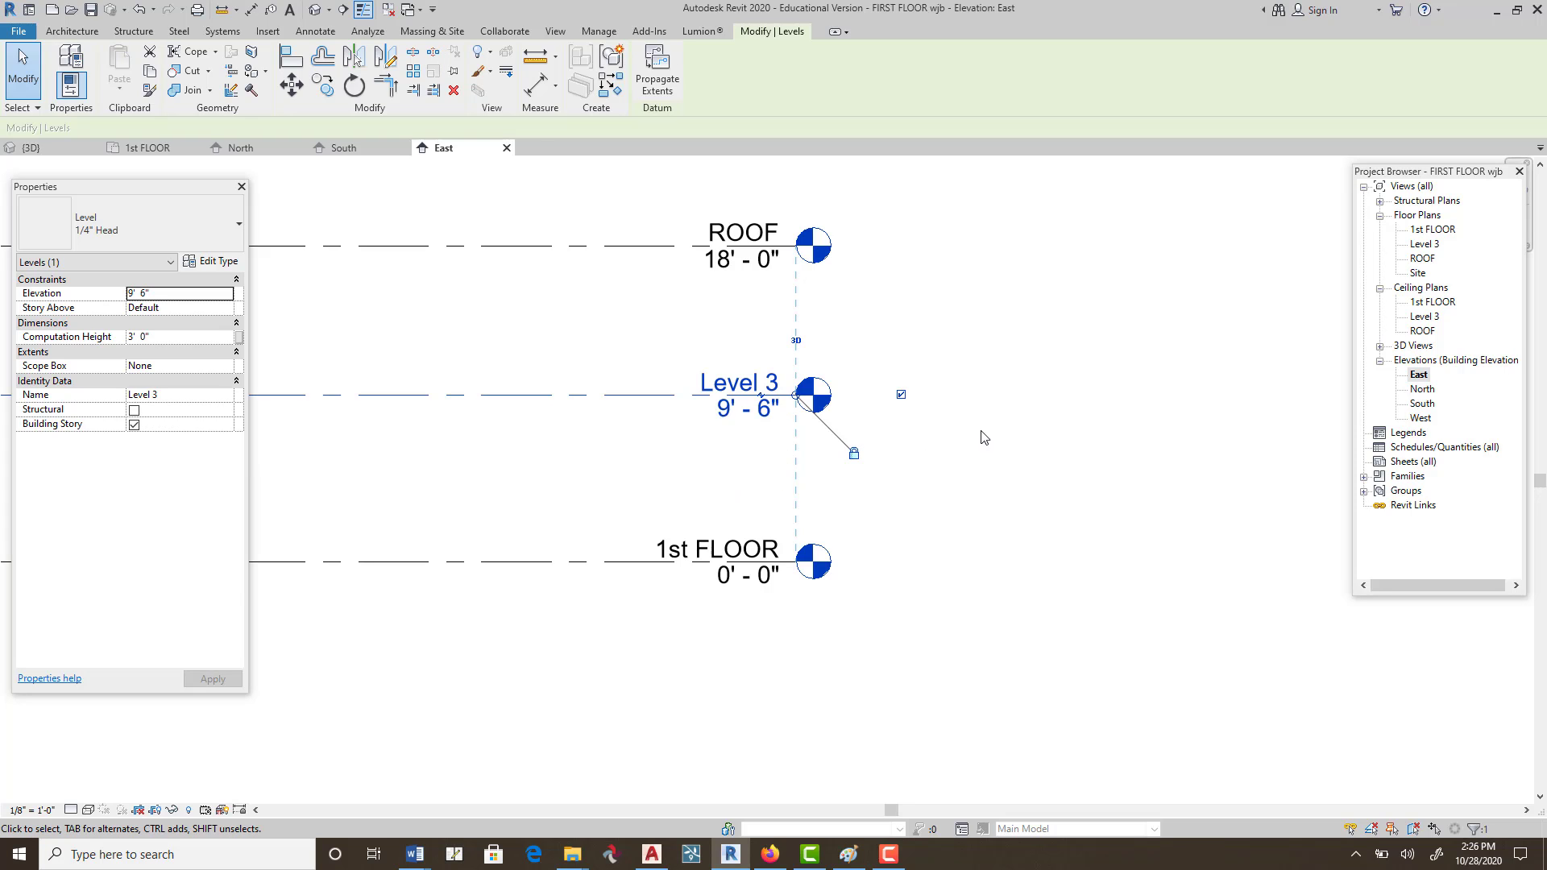
Examine the level spacing and the building's wall heights in the East elevation.
scroll(991, 483, down, 3)
middle_drag(1034, 605, 1026, 575)
scroll(1023, 563, down, 1)
middle_drag(919, 539, 1004, 521)
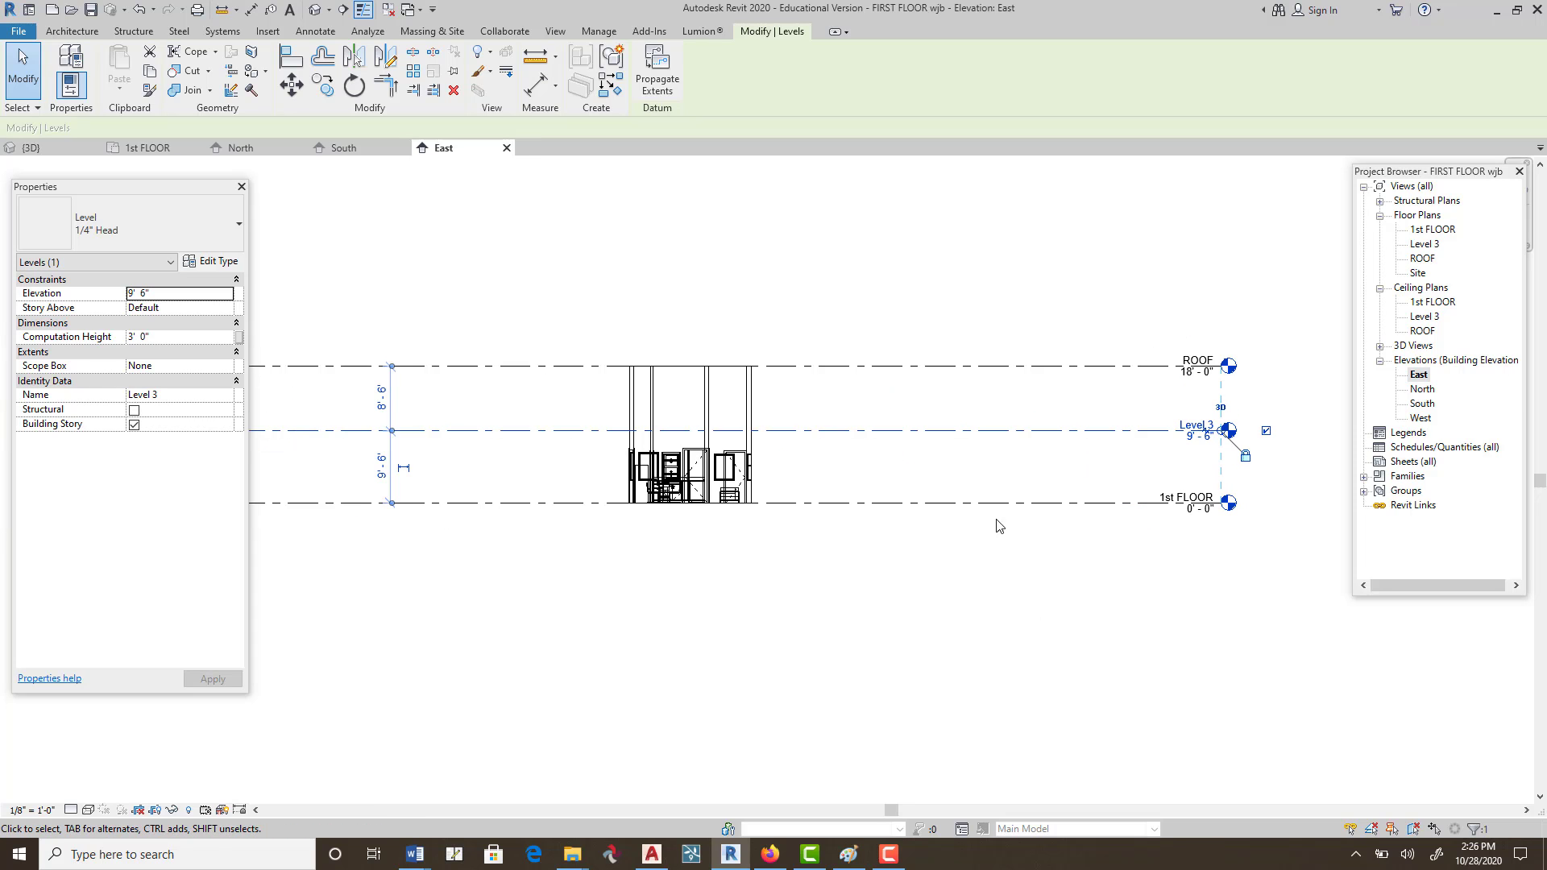
scroll(733, 453, up, 2)
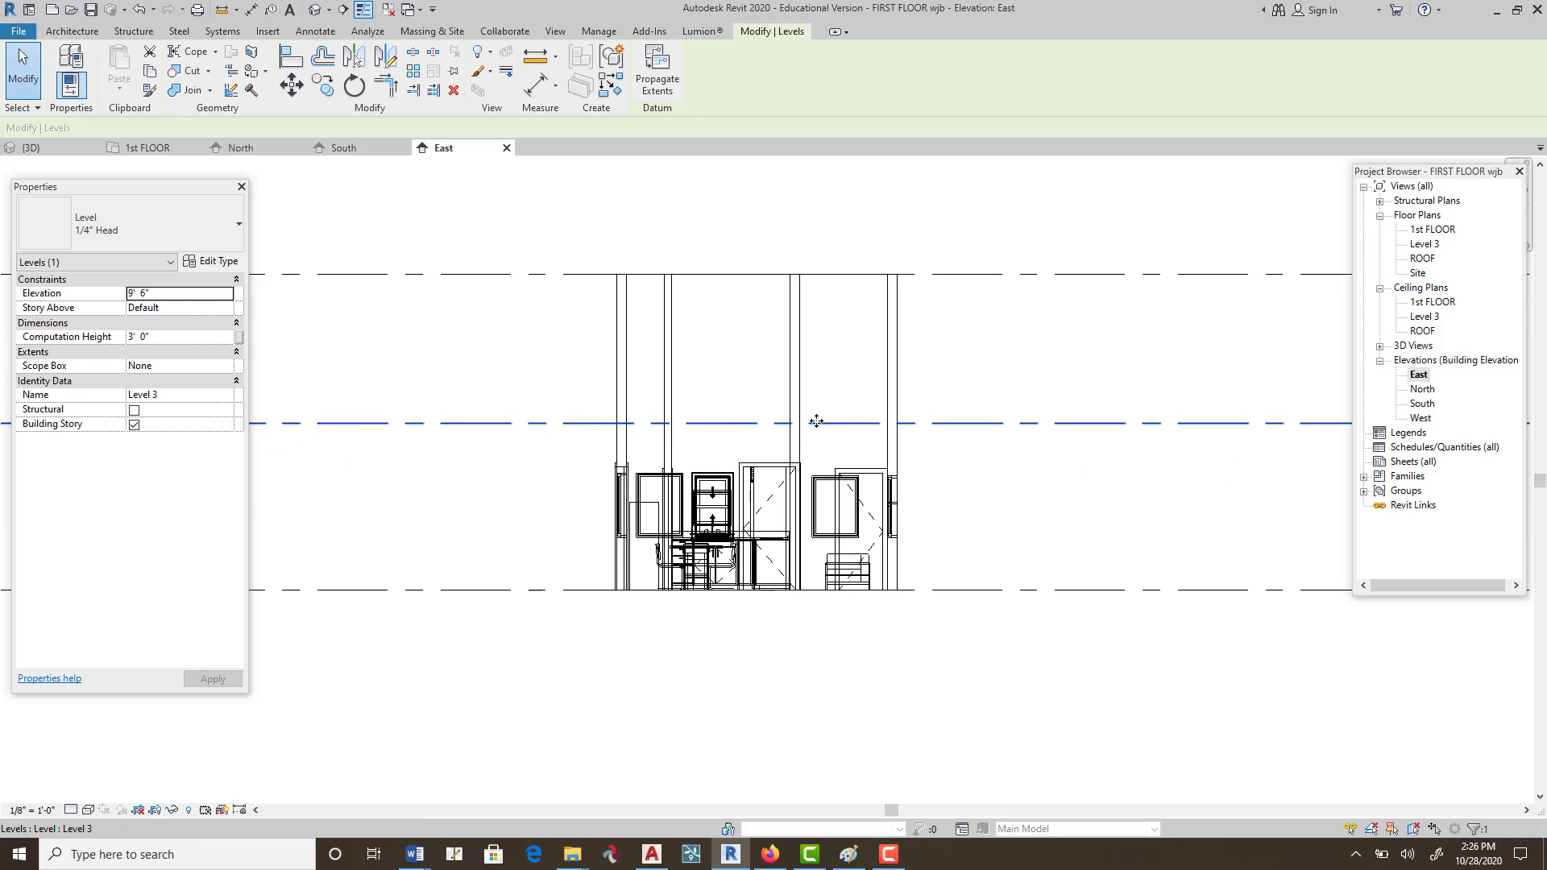
scroll(926, 411, down, 4)
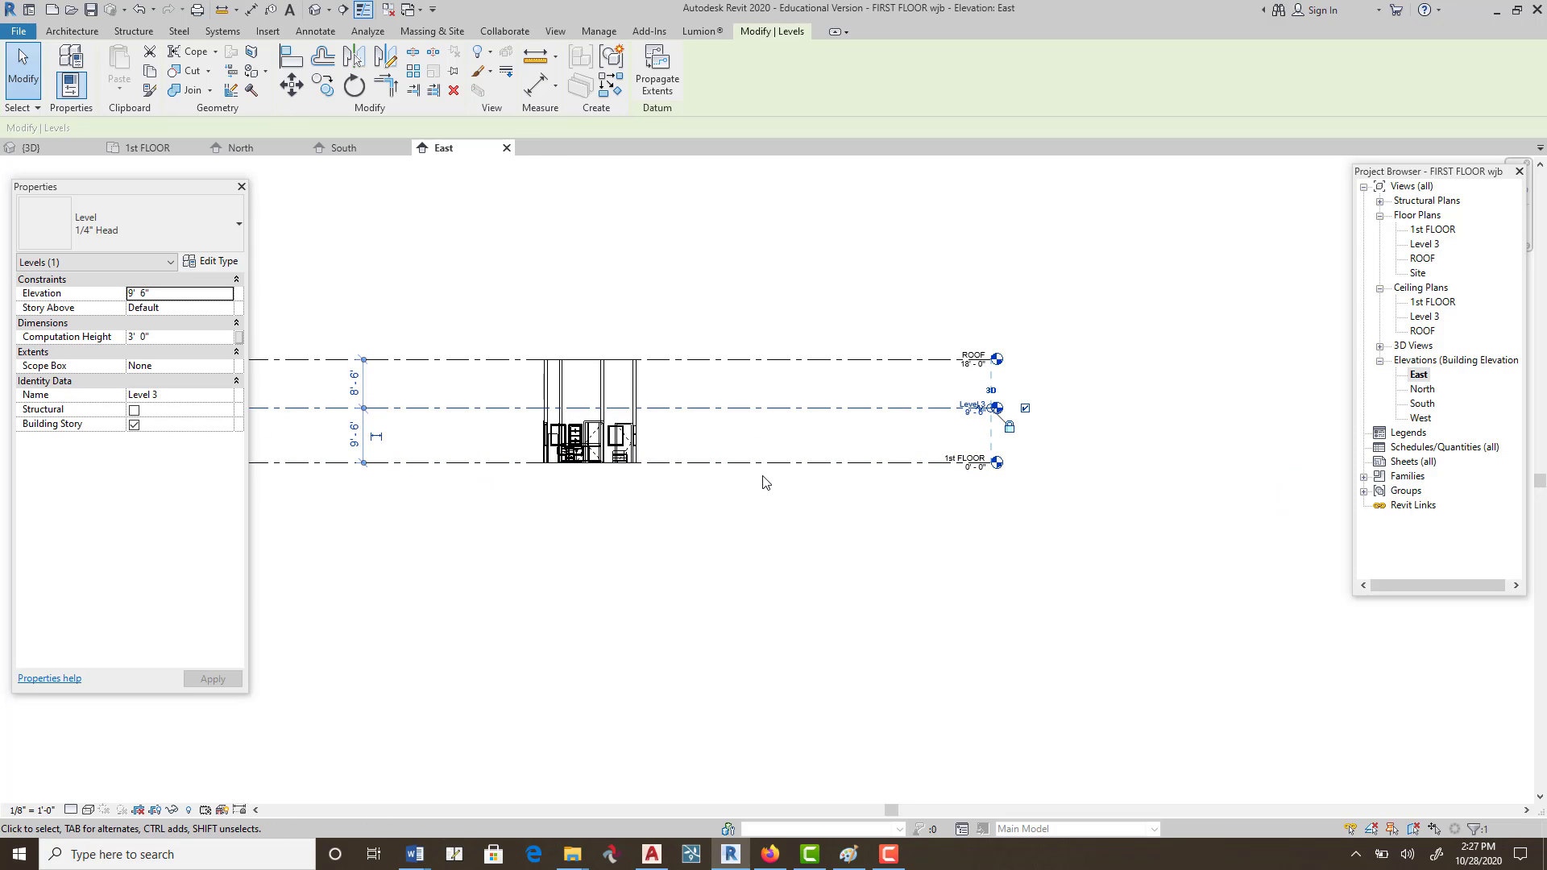
scroll(370, 432, up, 4)
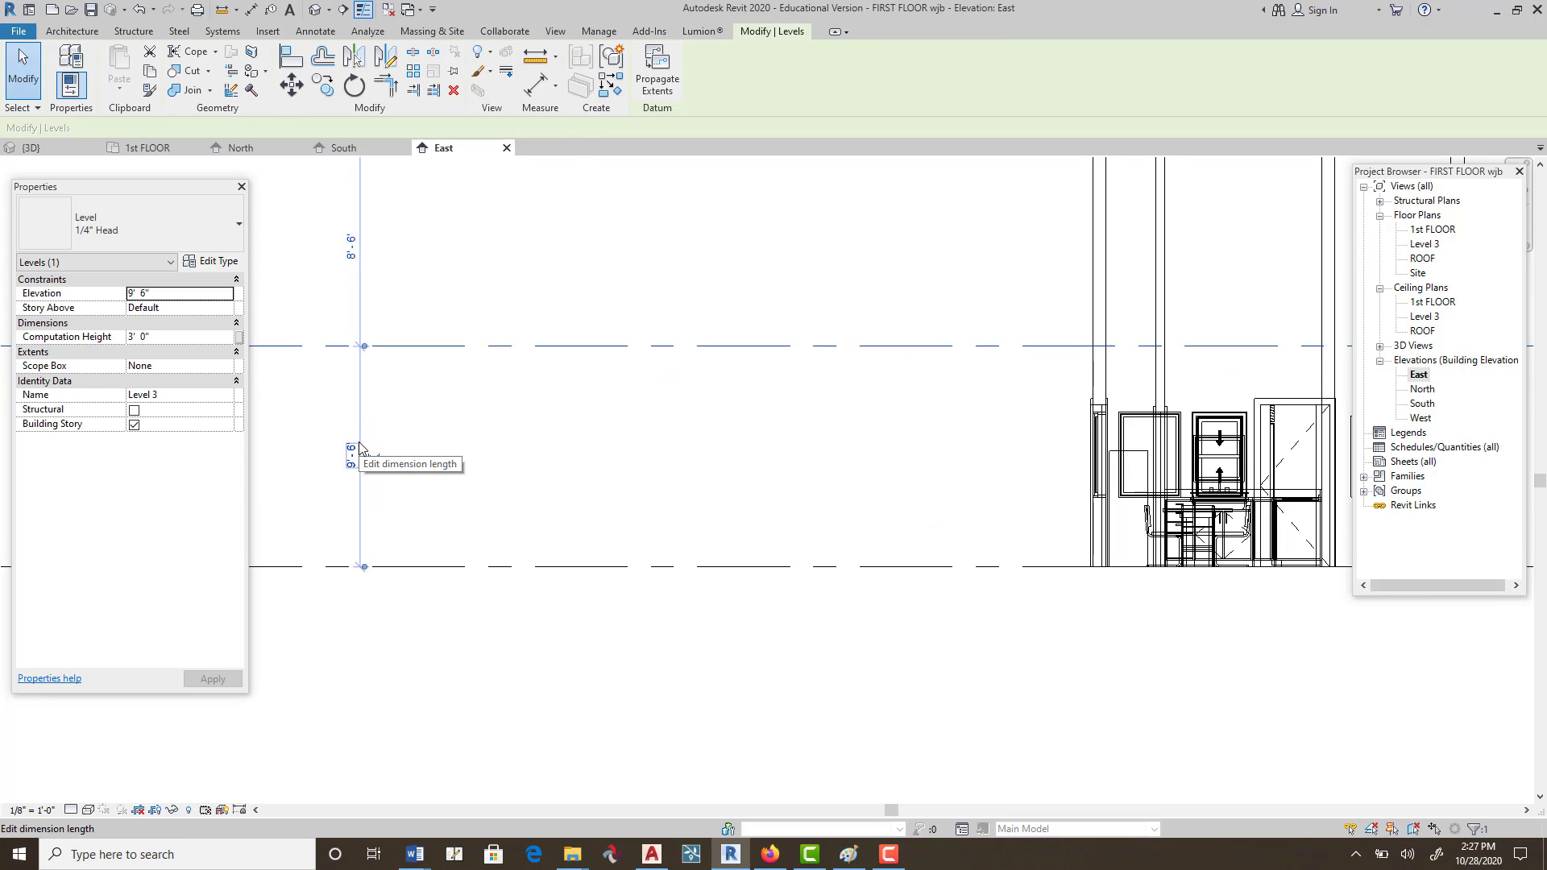
scroll(362, 449, down, 4)
scroll(613, 494, down, 3)
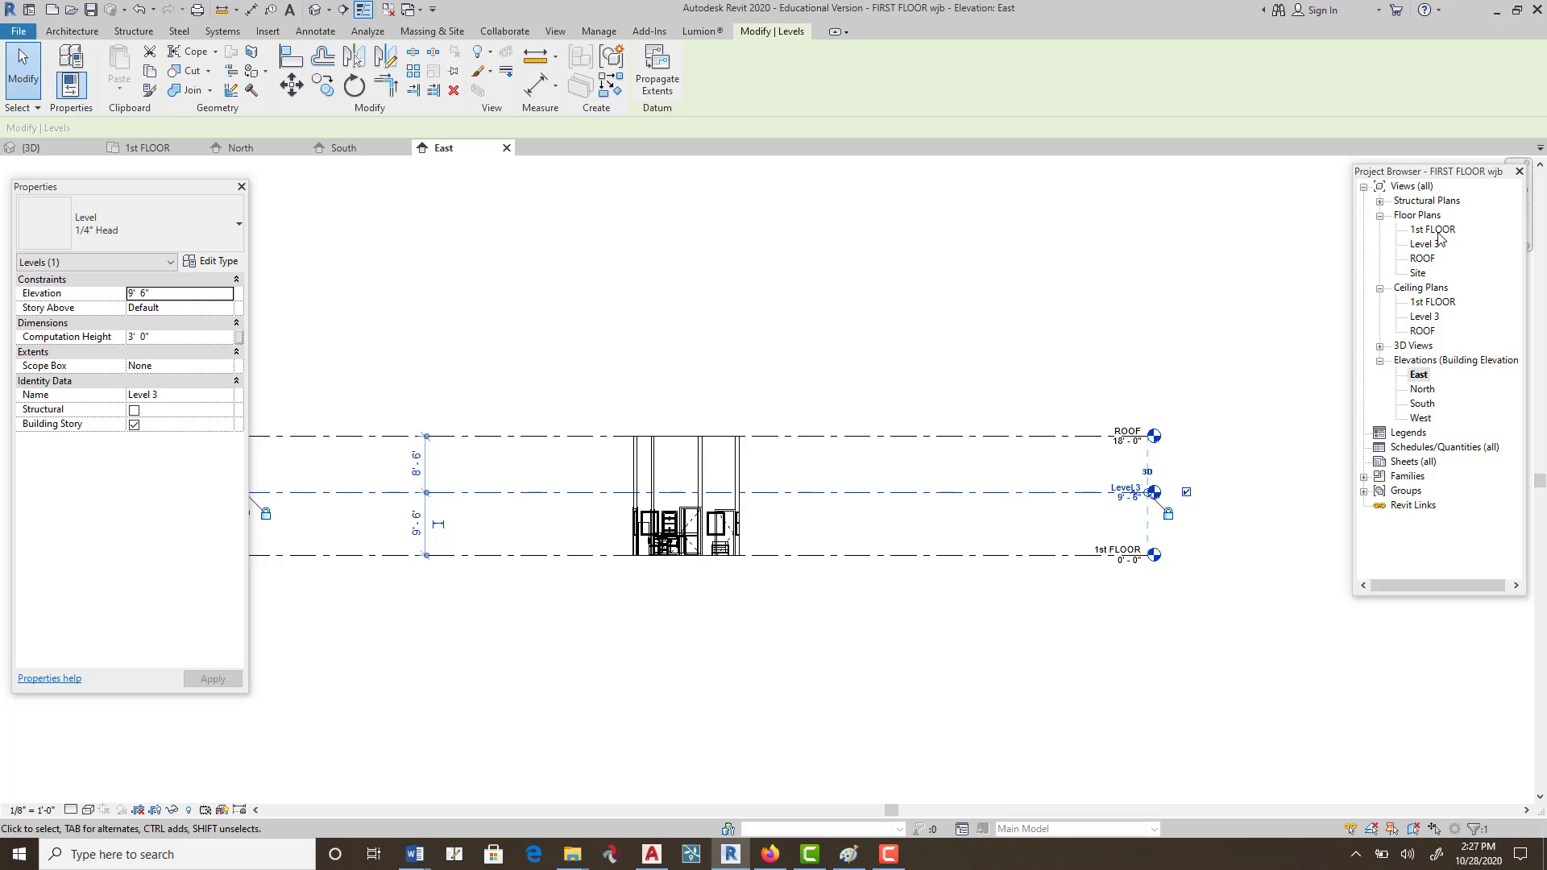
Rename Level 3 as 2ND FLOOR at its level head.
scroll(1144, 560, up, 3)
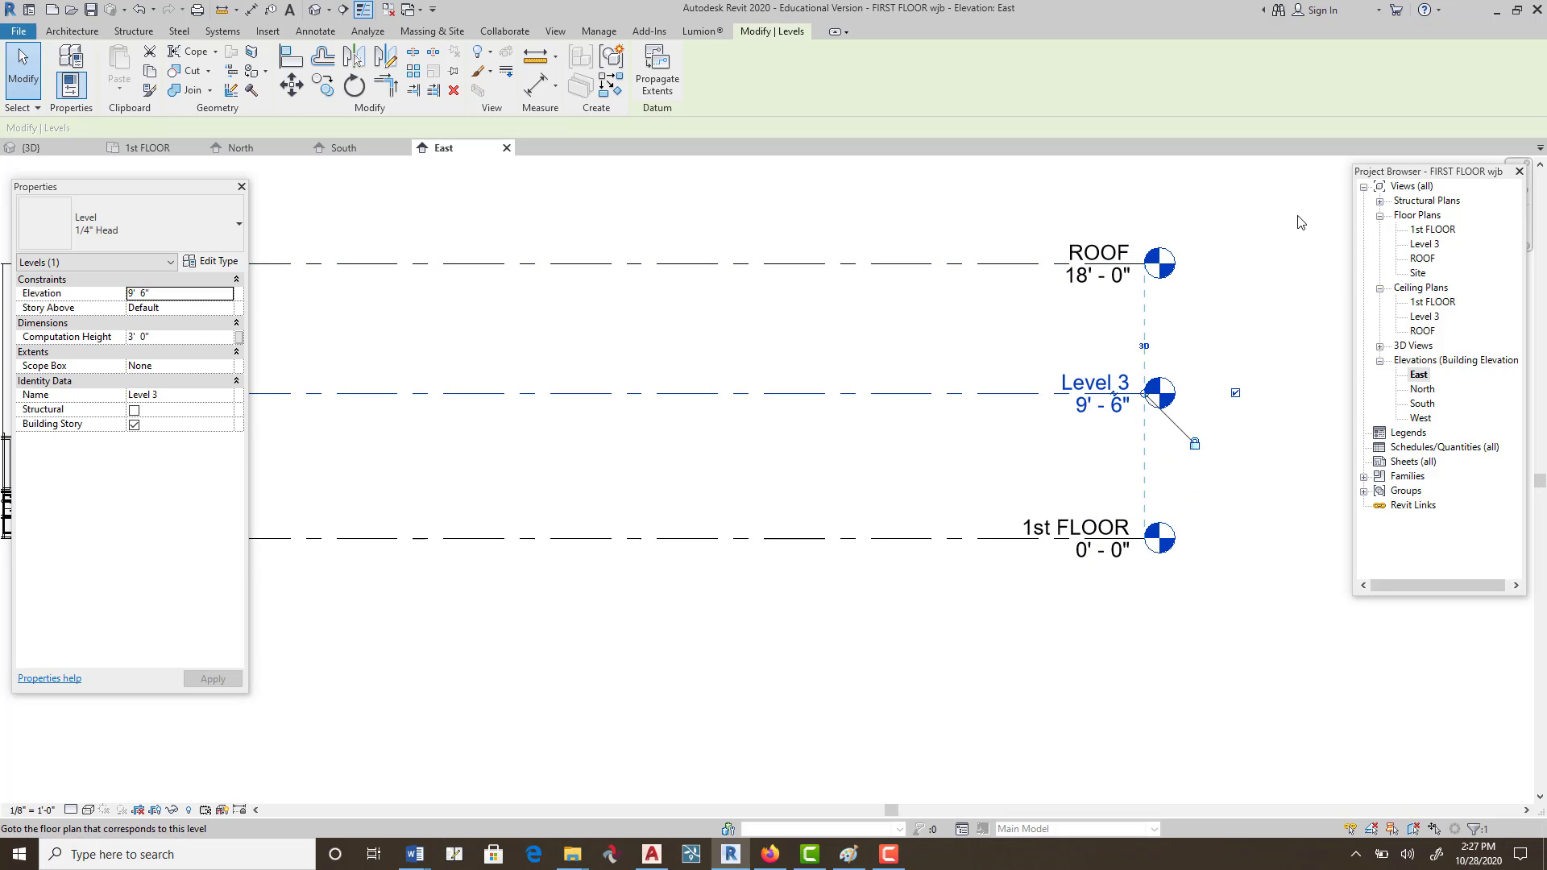
click(1062, 378)
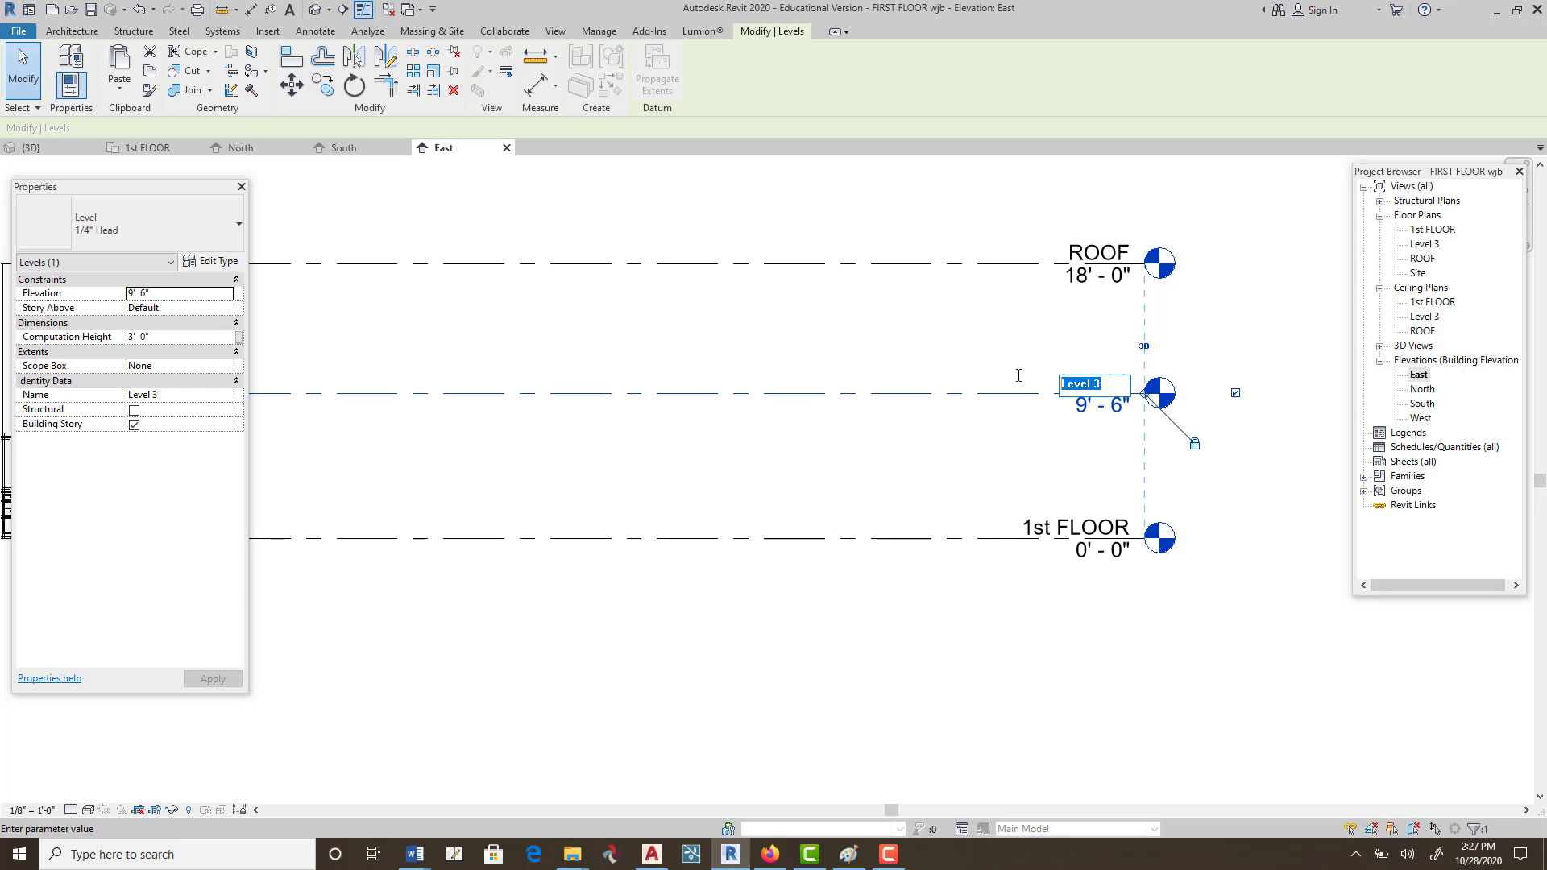
text(2ND FLOOR)
key(Return)
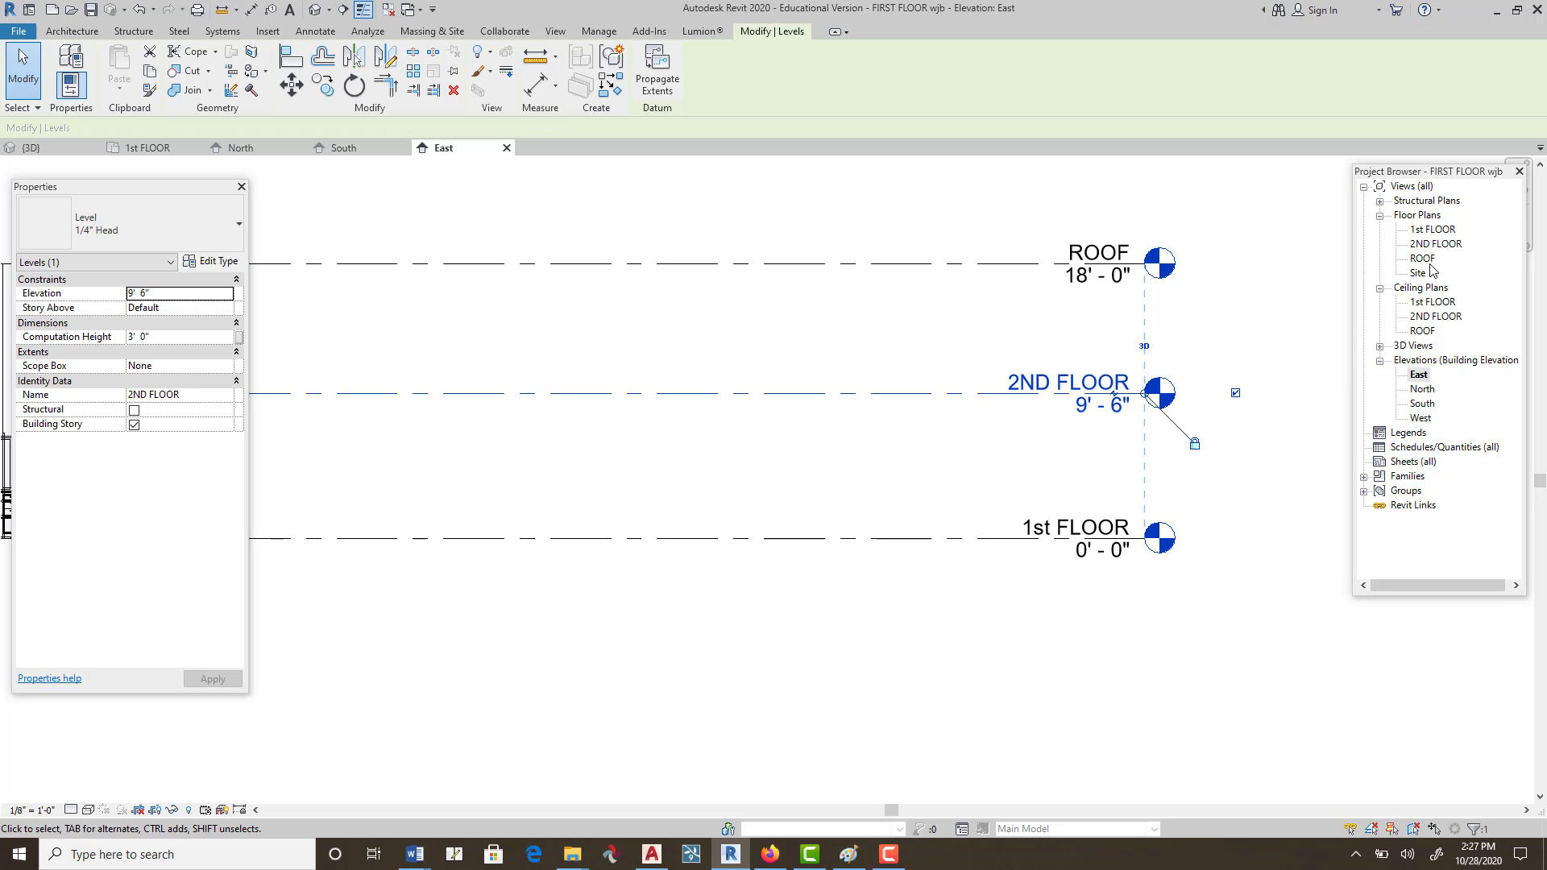
Switch from the East elevation to the 1st FLOOR floor plan.
scroll(1259, 496, down, 2)
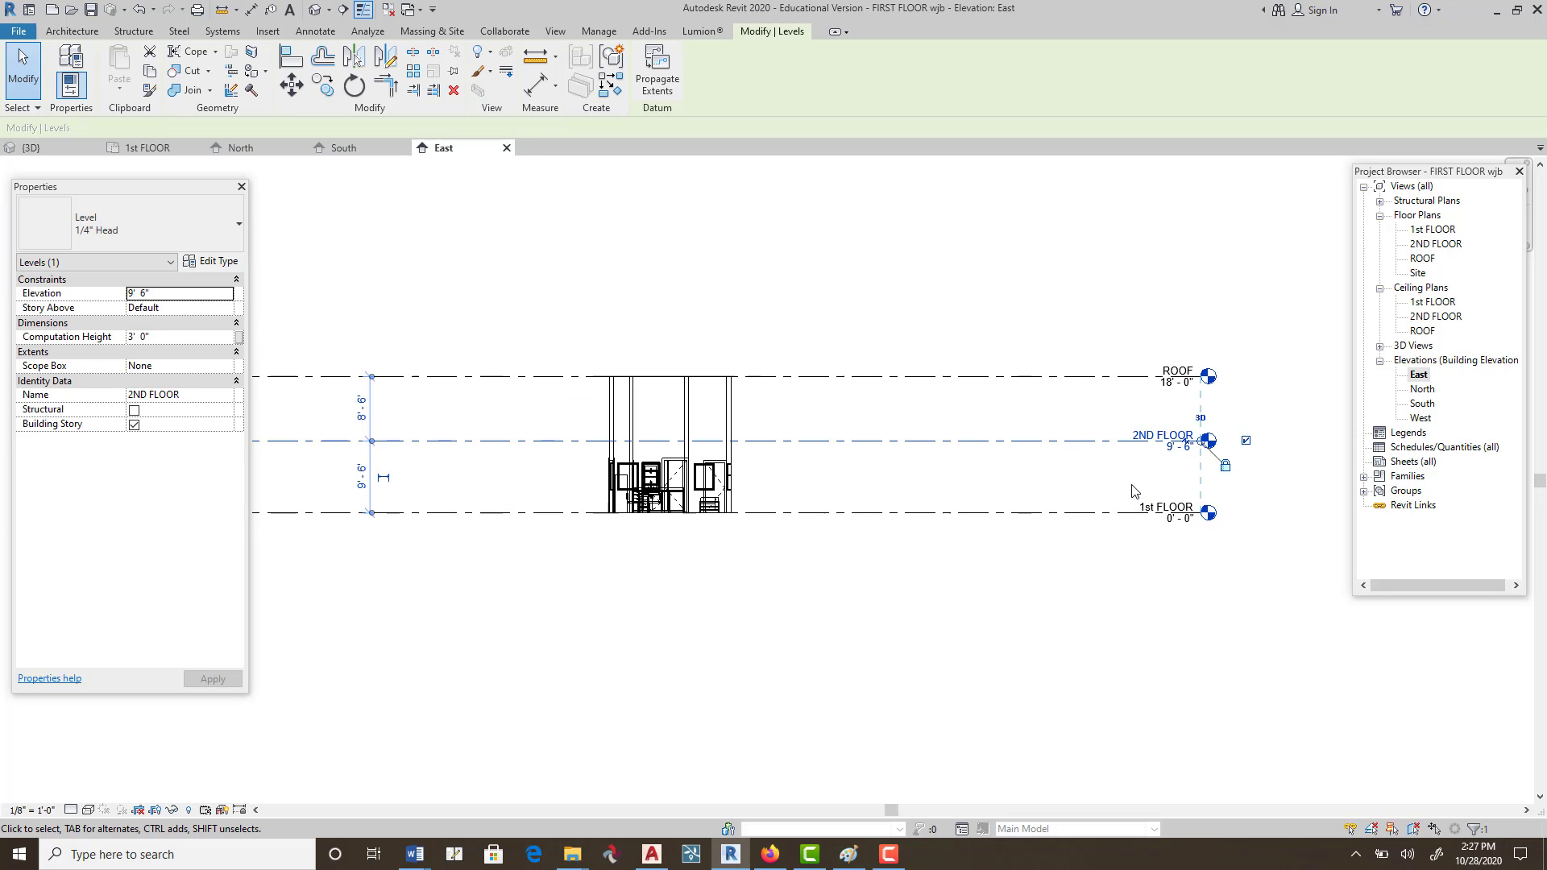
middle_drag(1031, 495, 1118, 489)
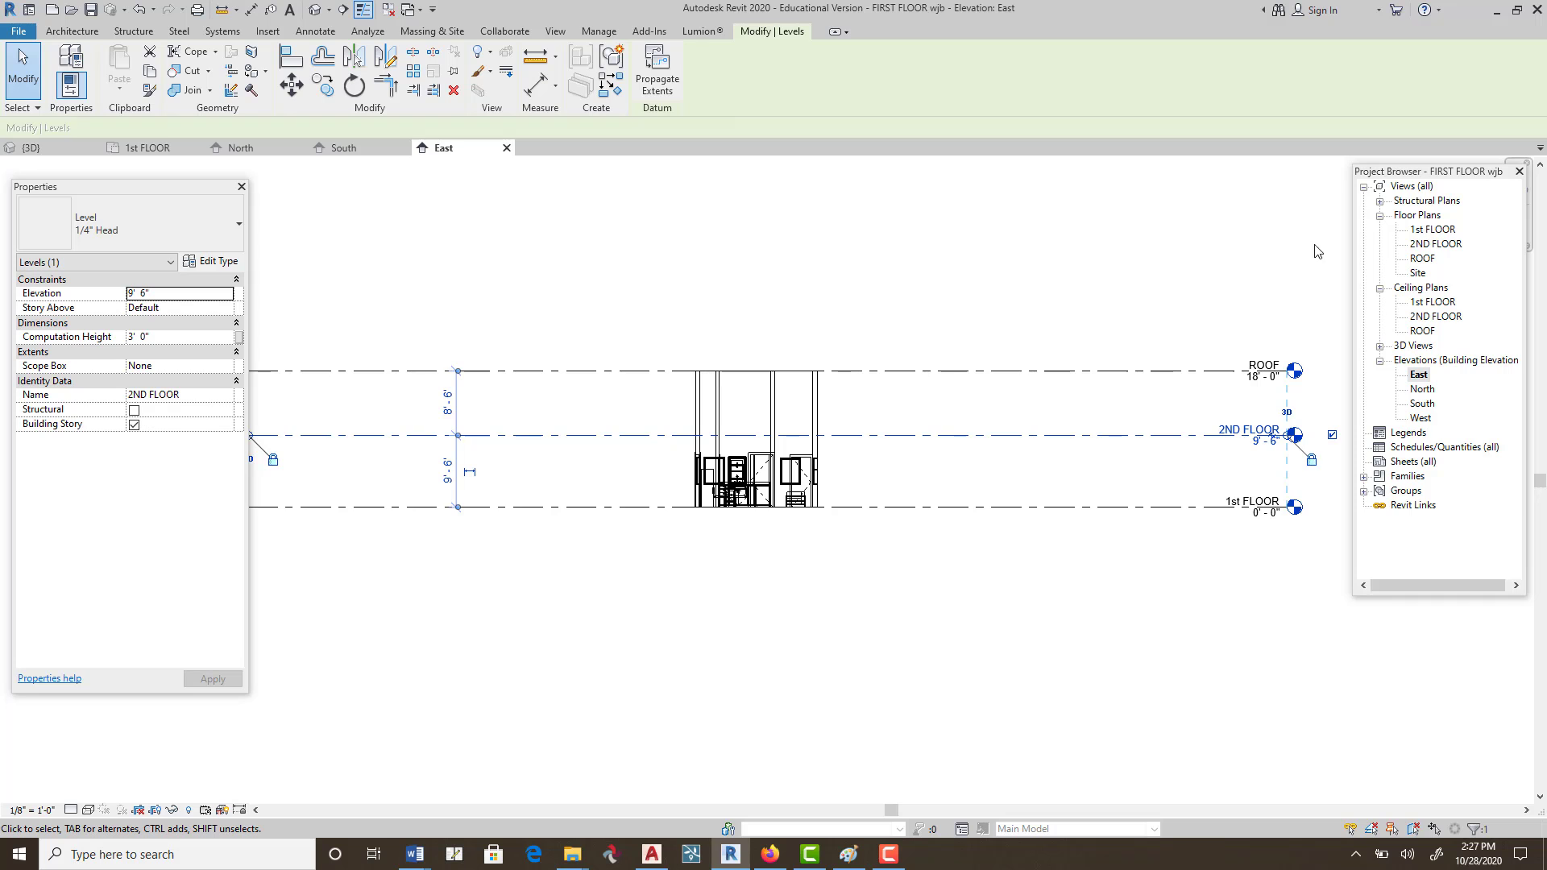
double_click(1428, 230)
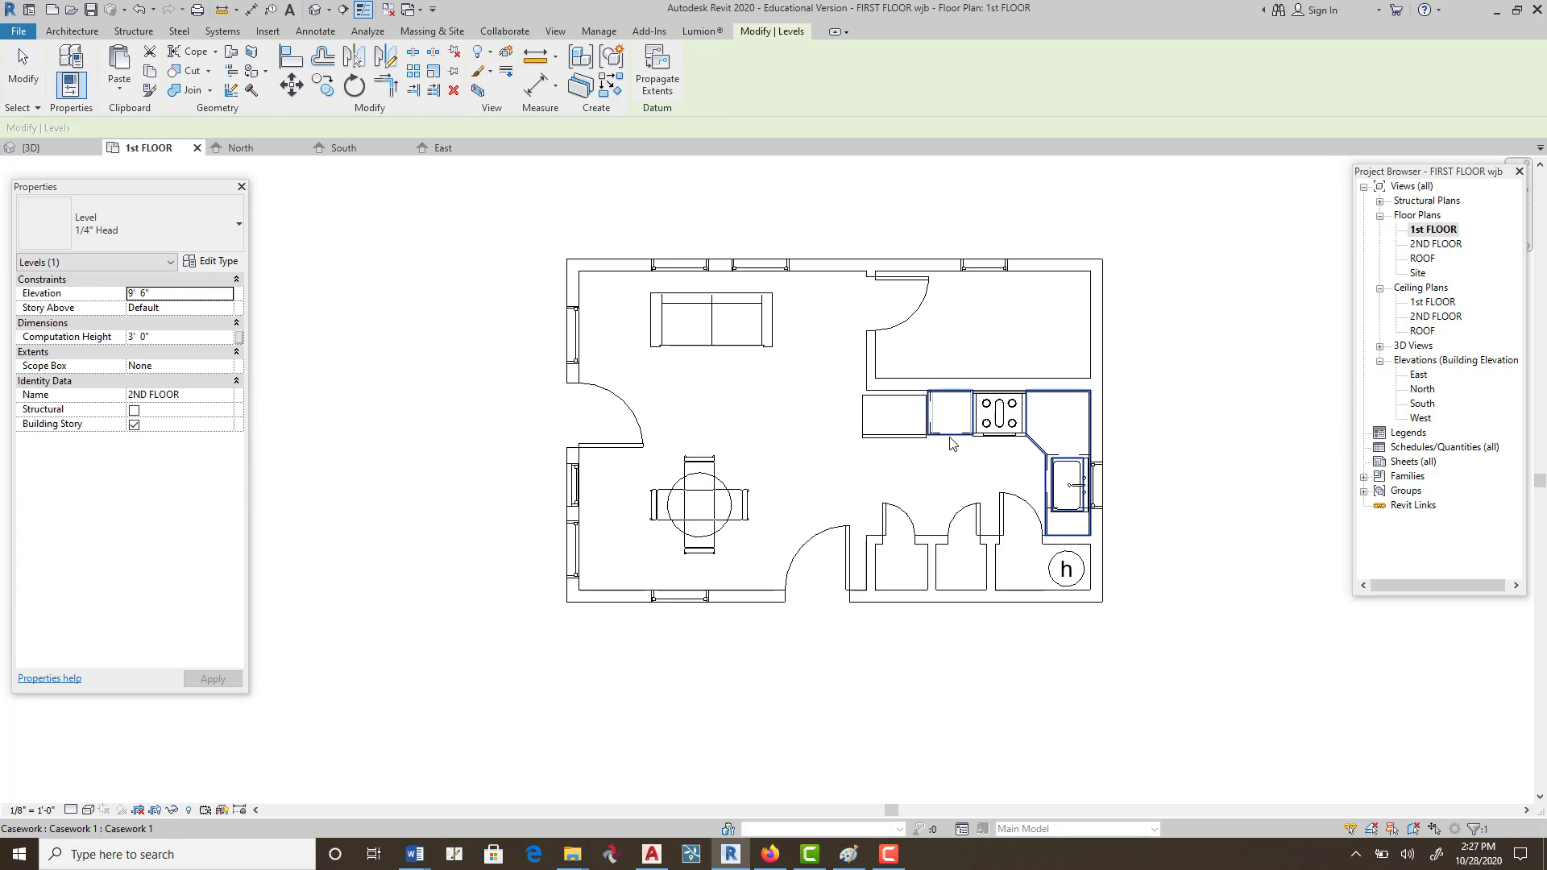
scroll(886, 447, down, 2)
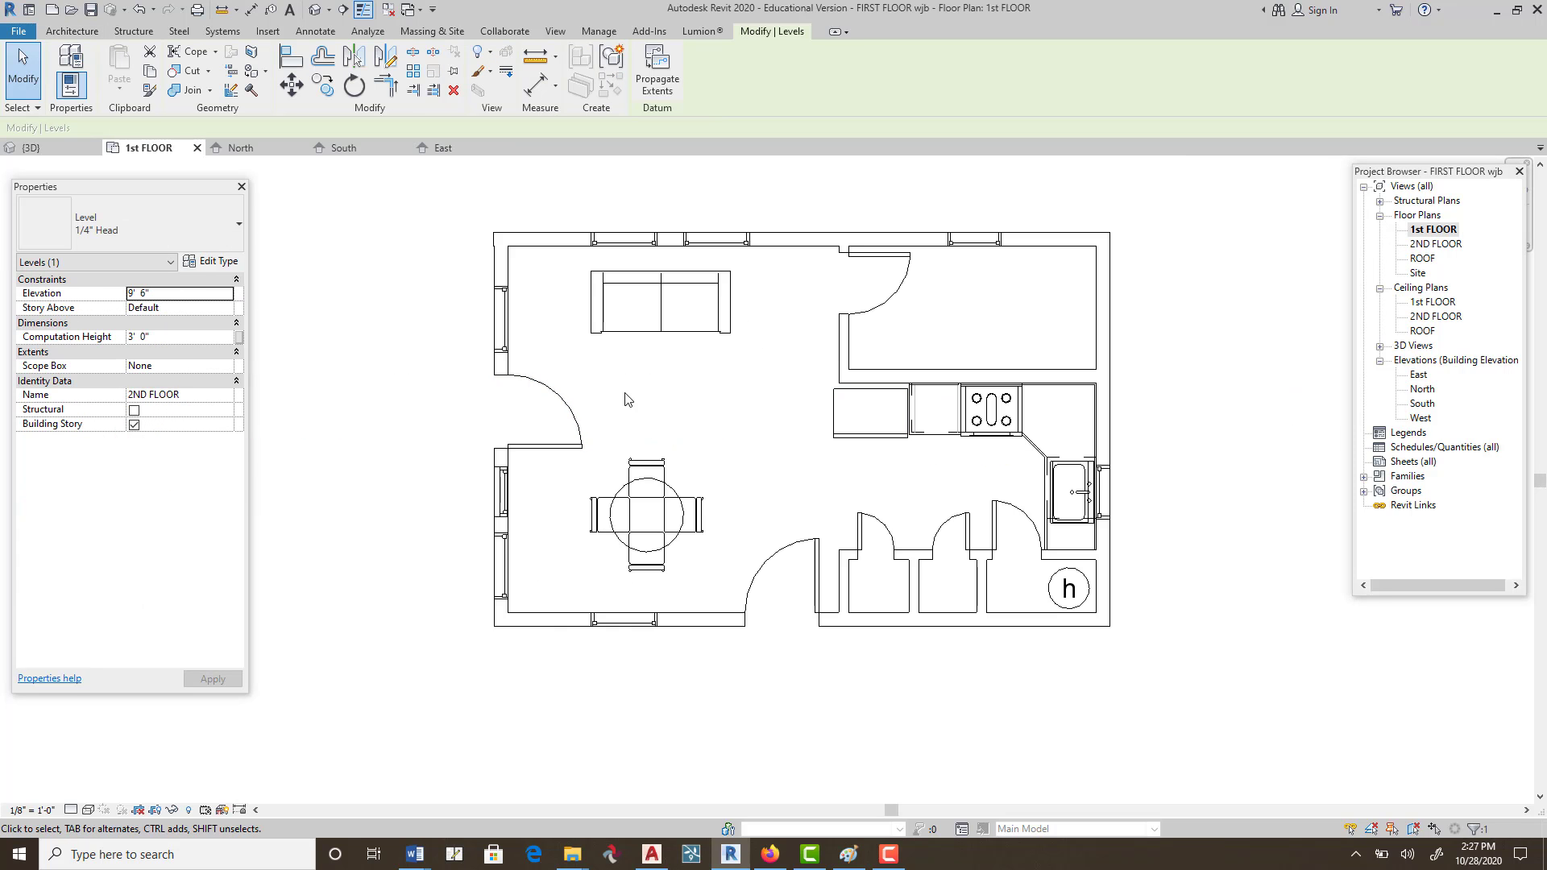
middle_drag(626, 397, 754, 442)
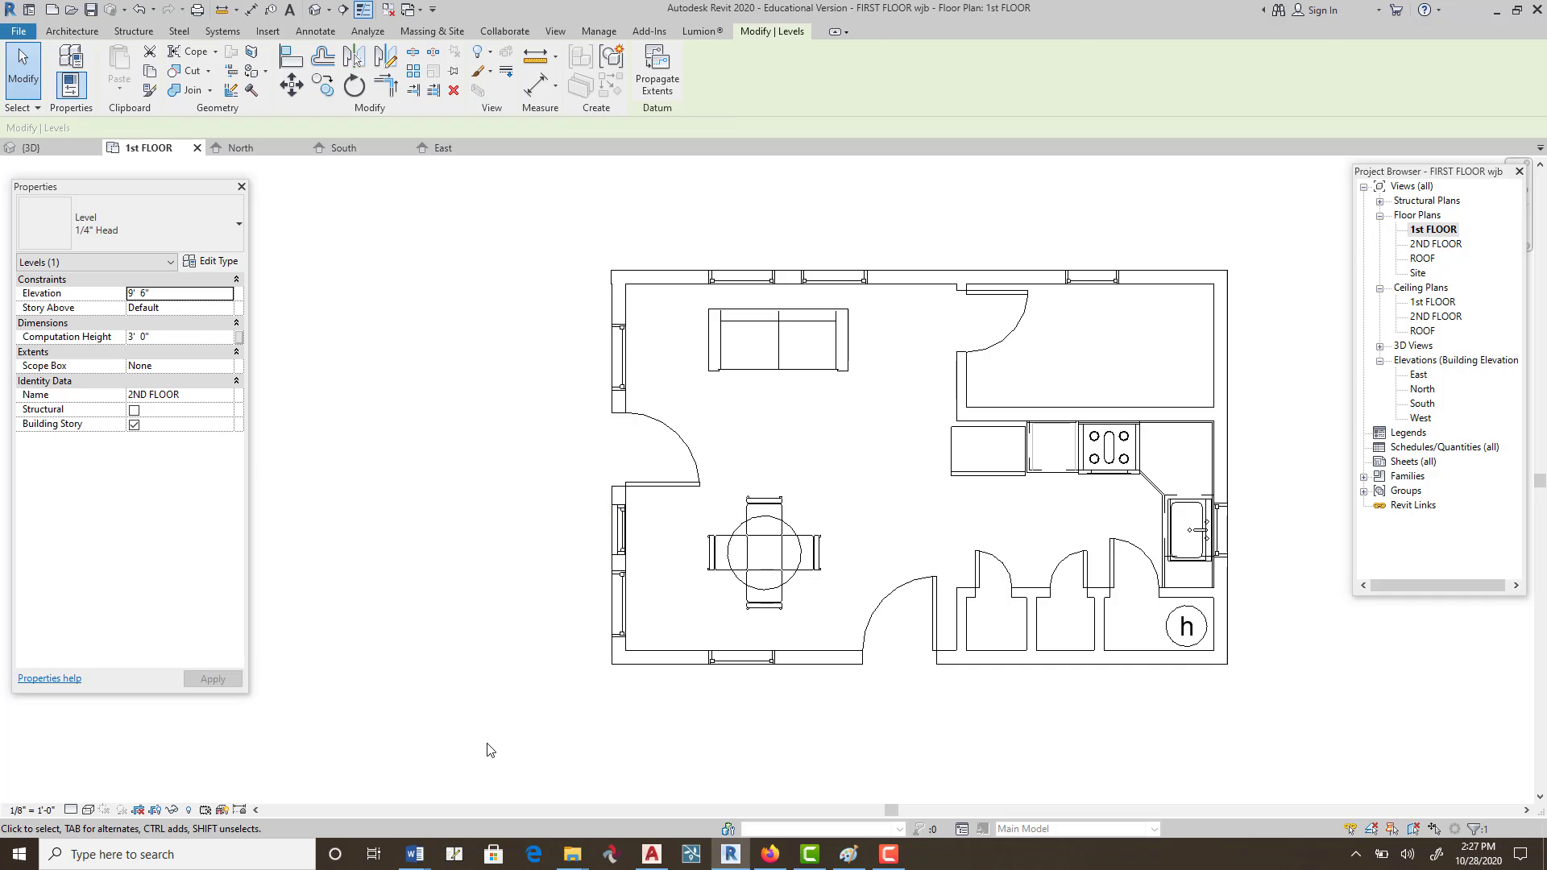
Move the plan's left exterior wall with its door and windows 5'-6" outward, unjoining elements, and reconnect its upper corner with Trim/Extend to Corner.
drag(485, 737, 707, 235)
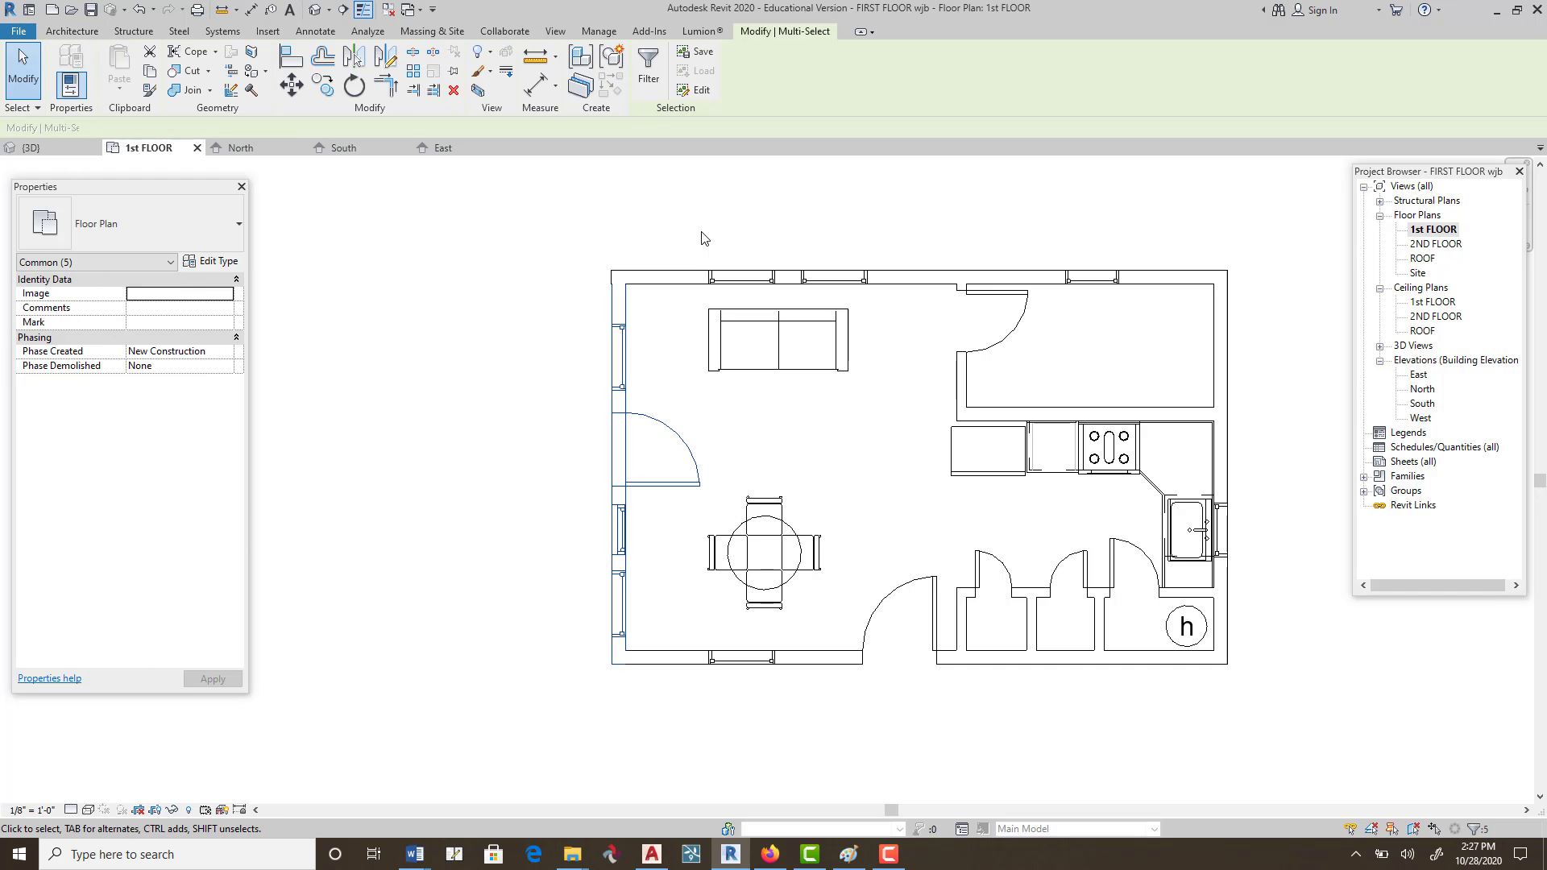
click(292, 85)
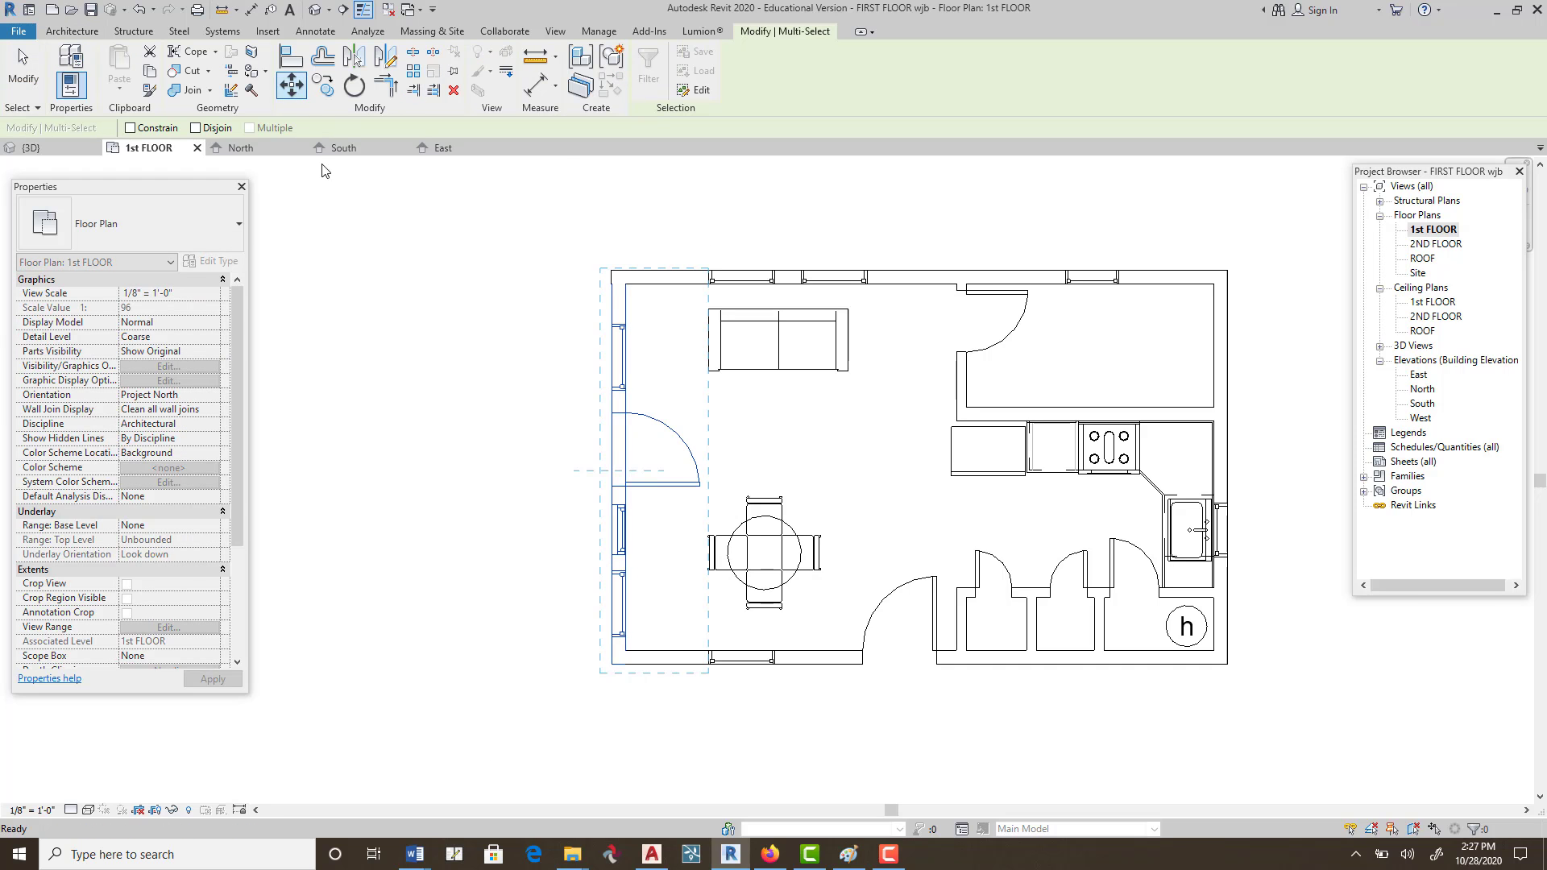
click(600, 469)
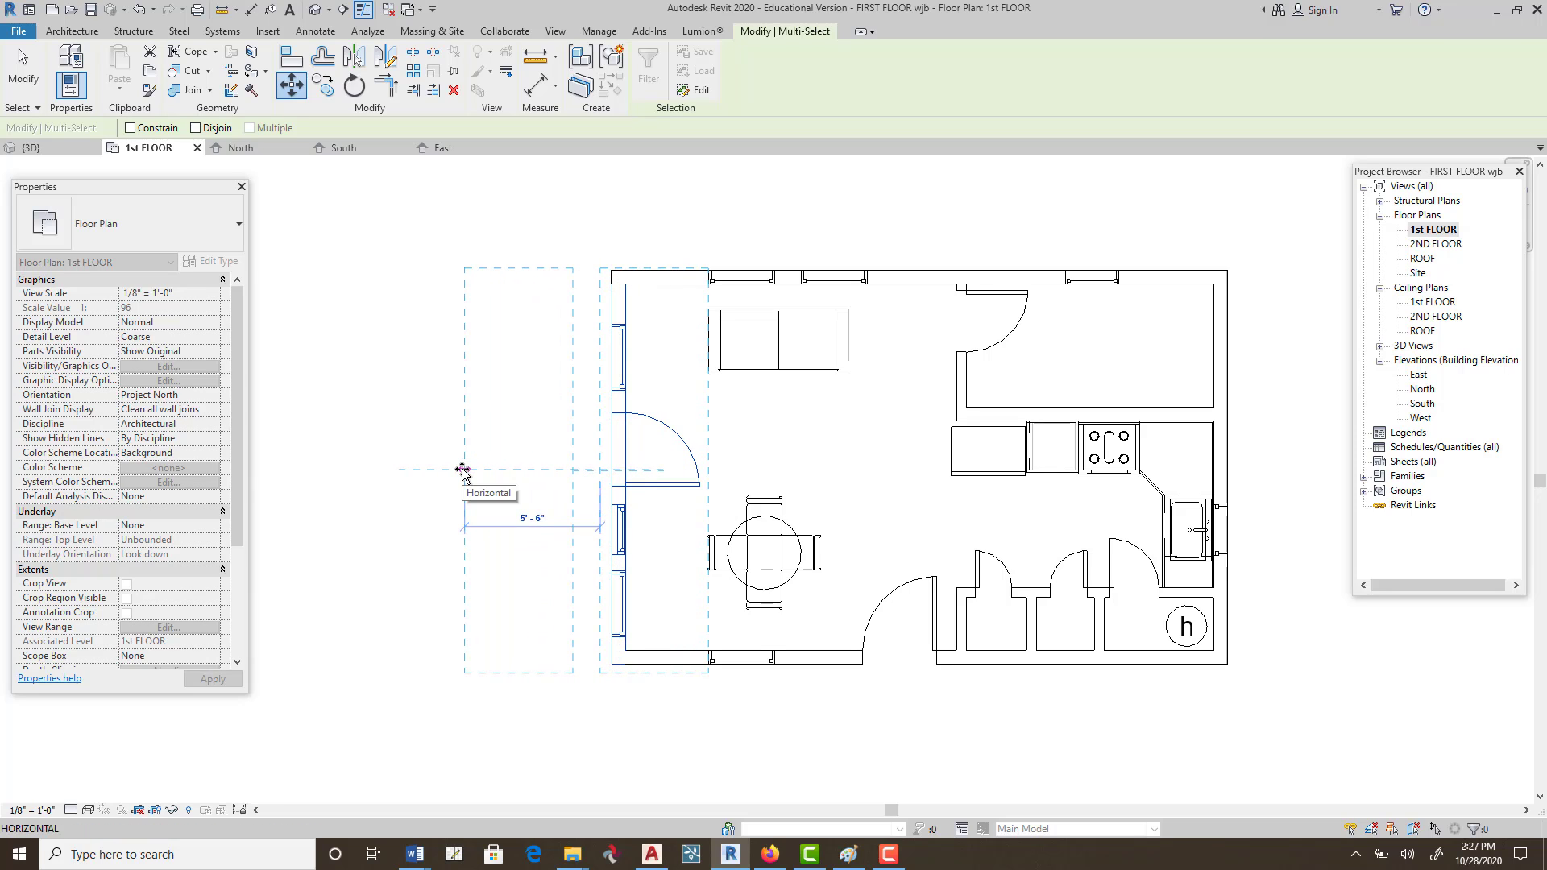
click(462, 470)
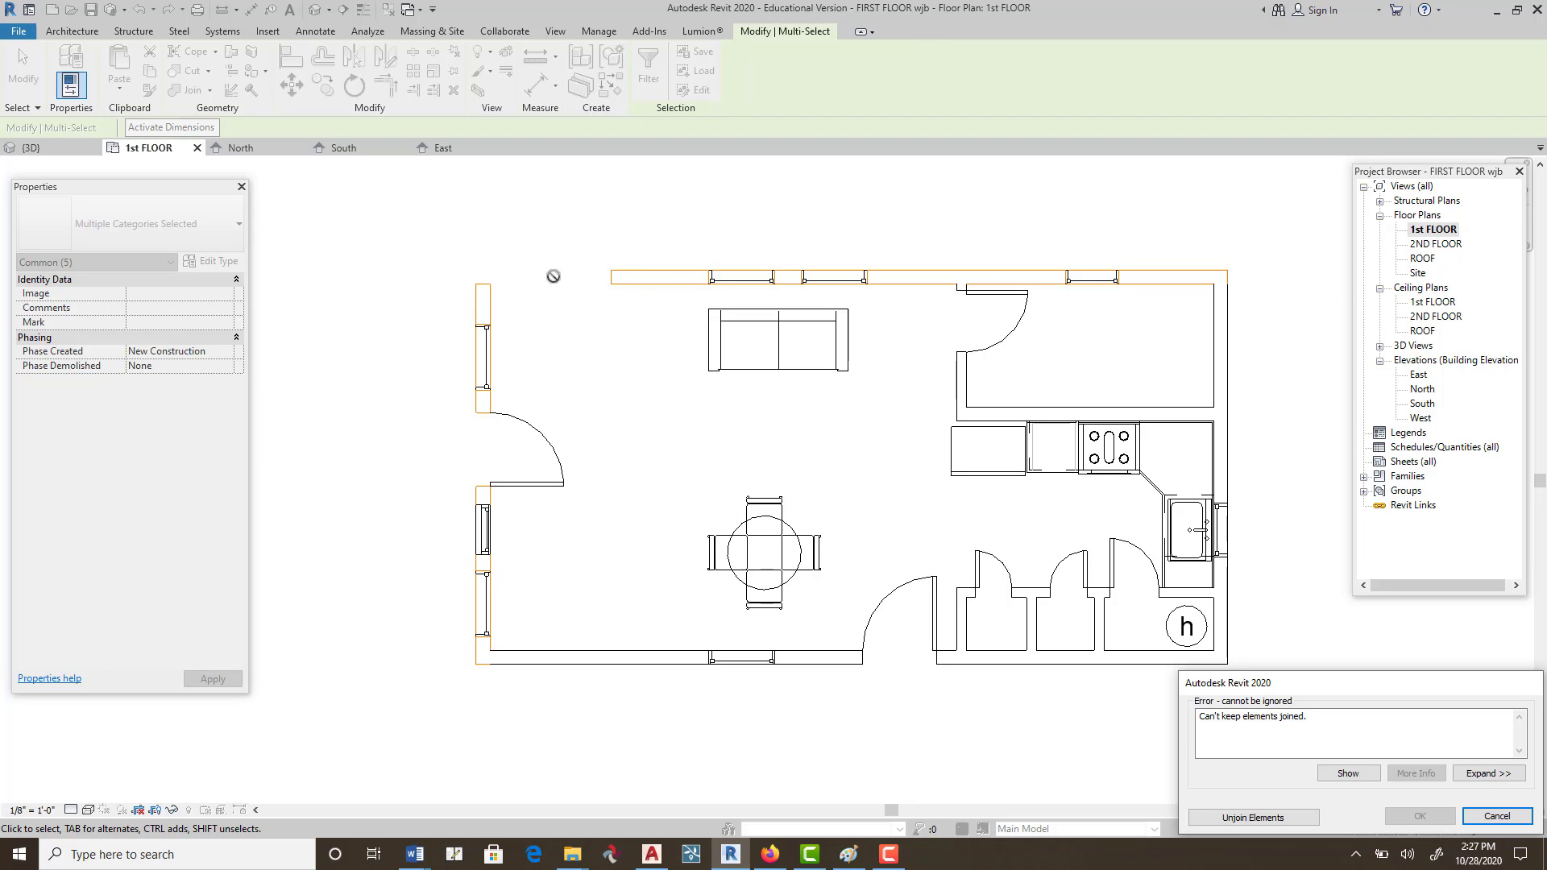
click(1253, 817)
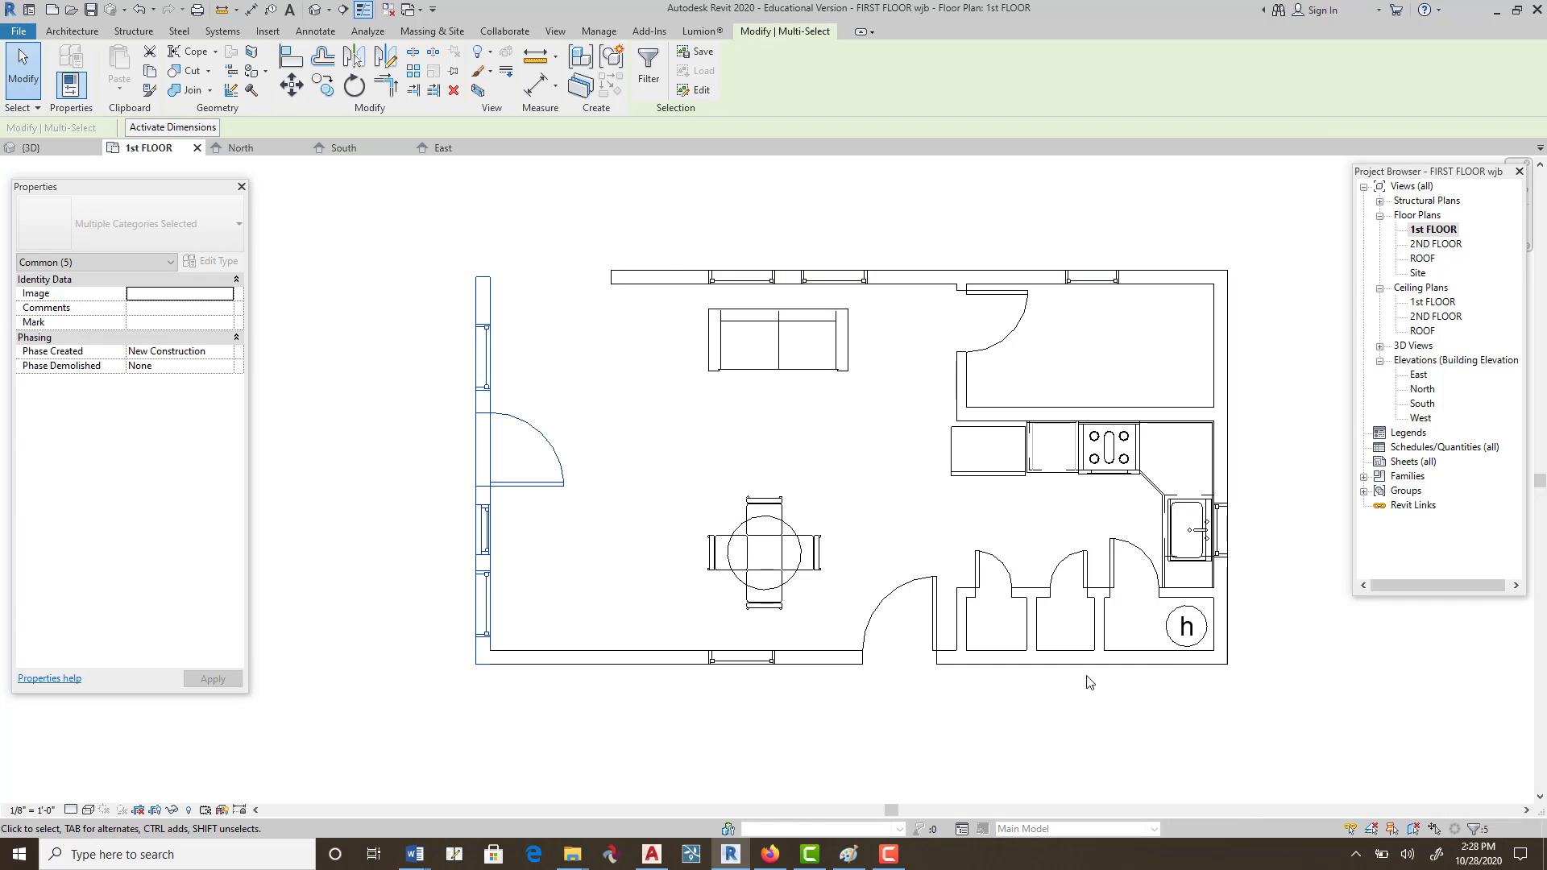
click(388, 88)
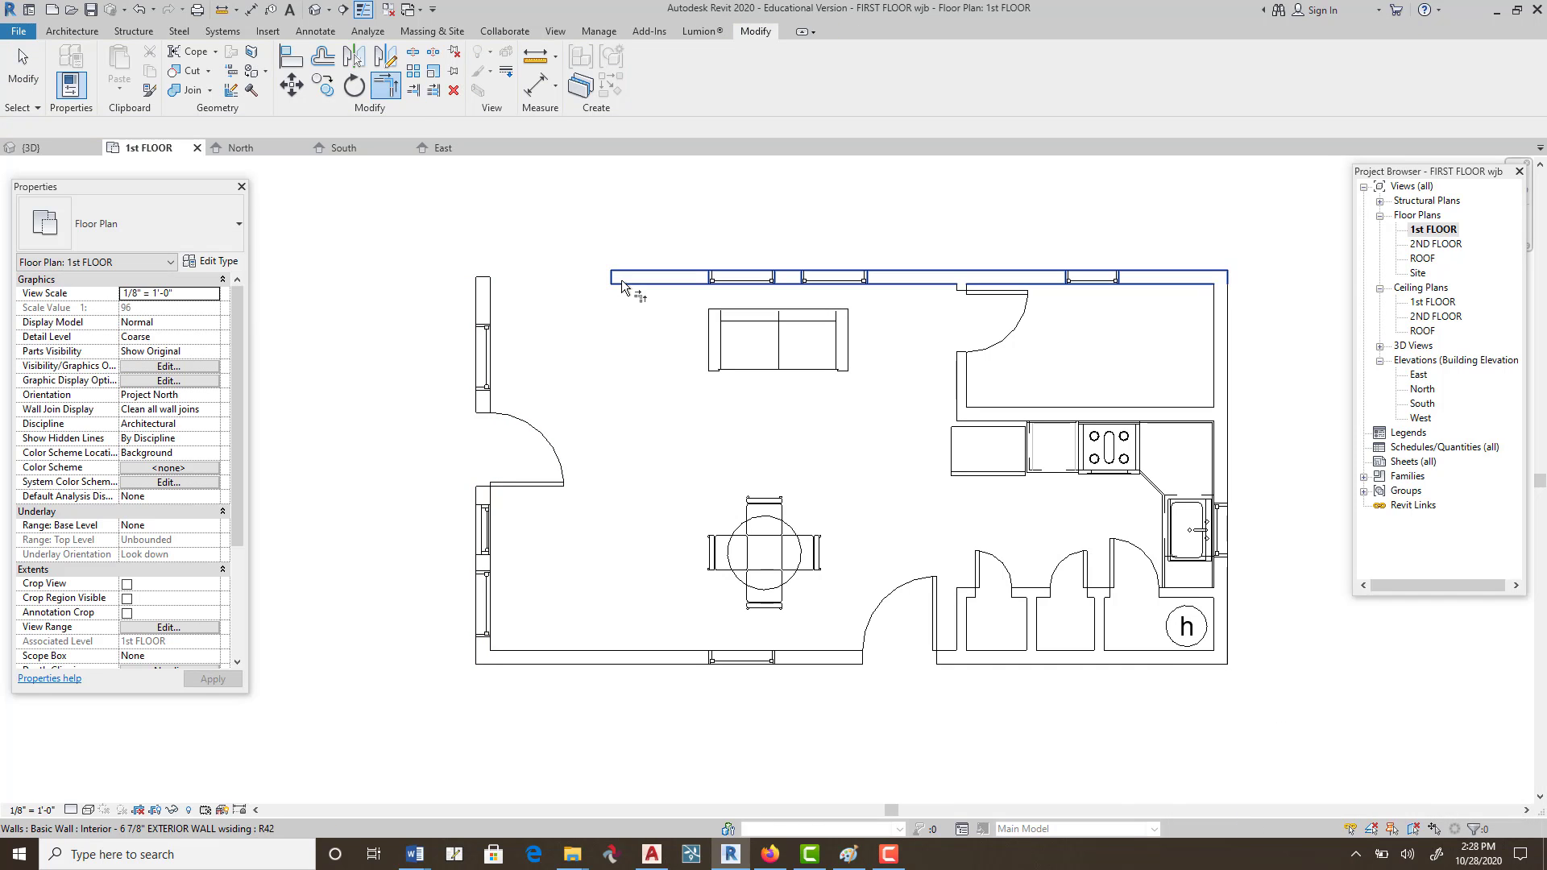
scroll(657, 379, down, 3)
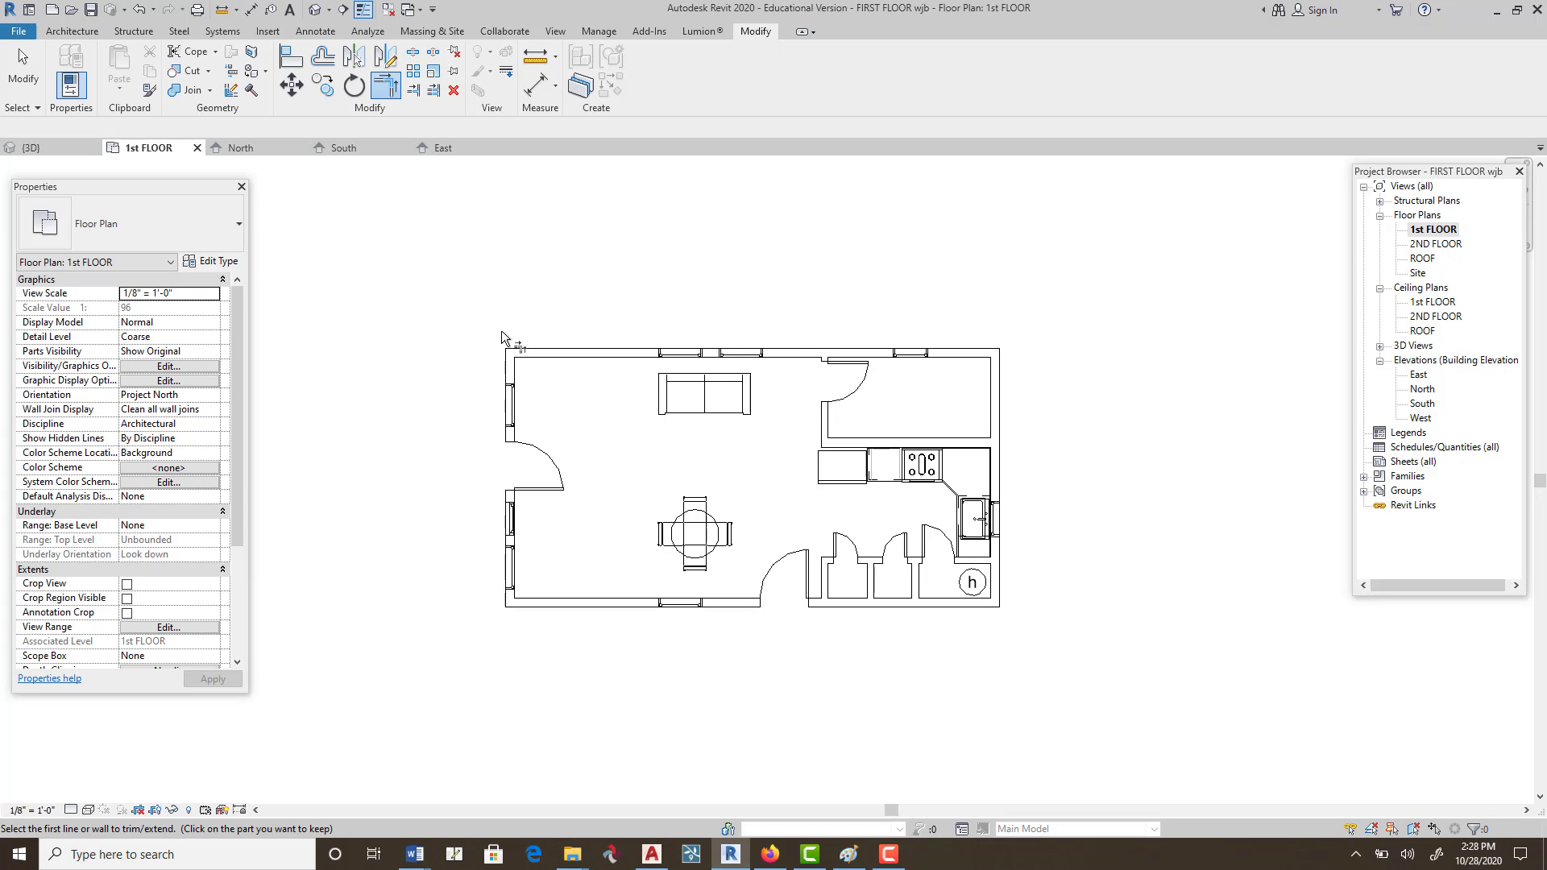
Draw a chain of 6 7/8" exterior walls around the upper-left corner, starting about 4'-6" out from the upper wall and ending at the left wall.
click(74, 31)
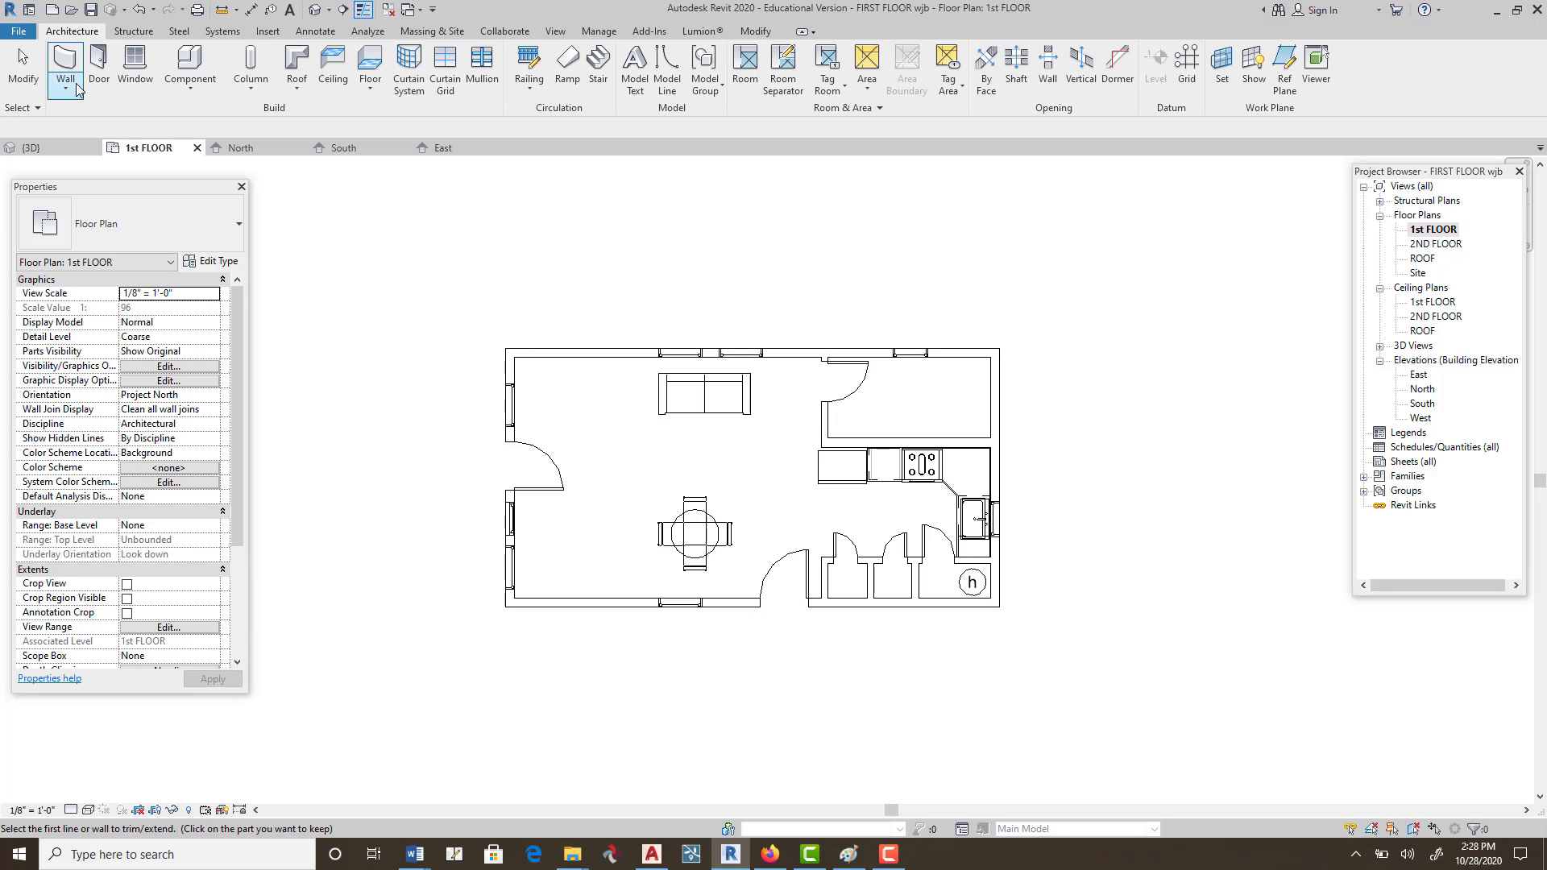
click(75, 89)
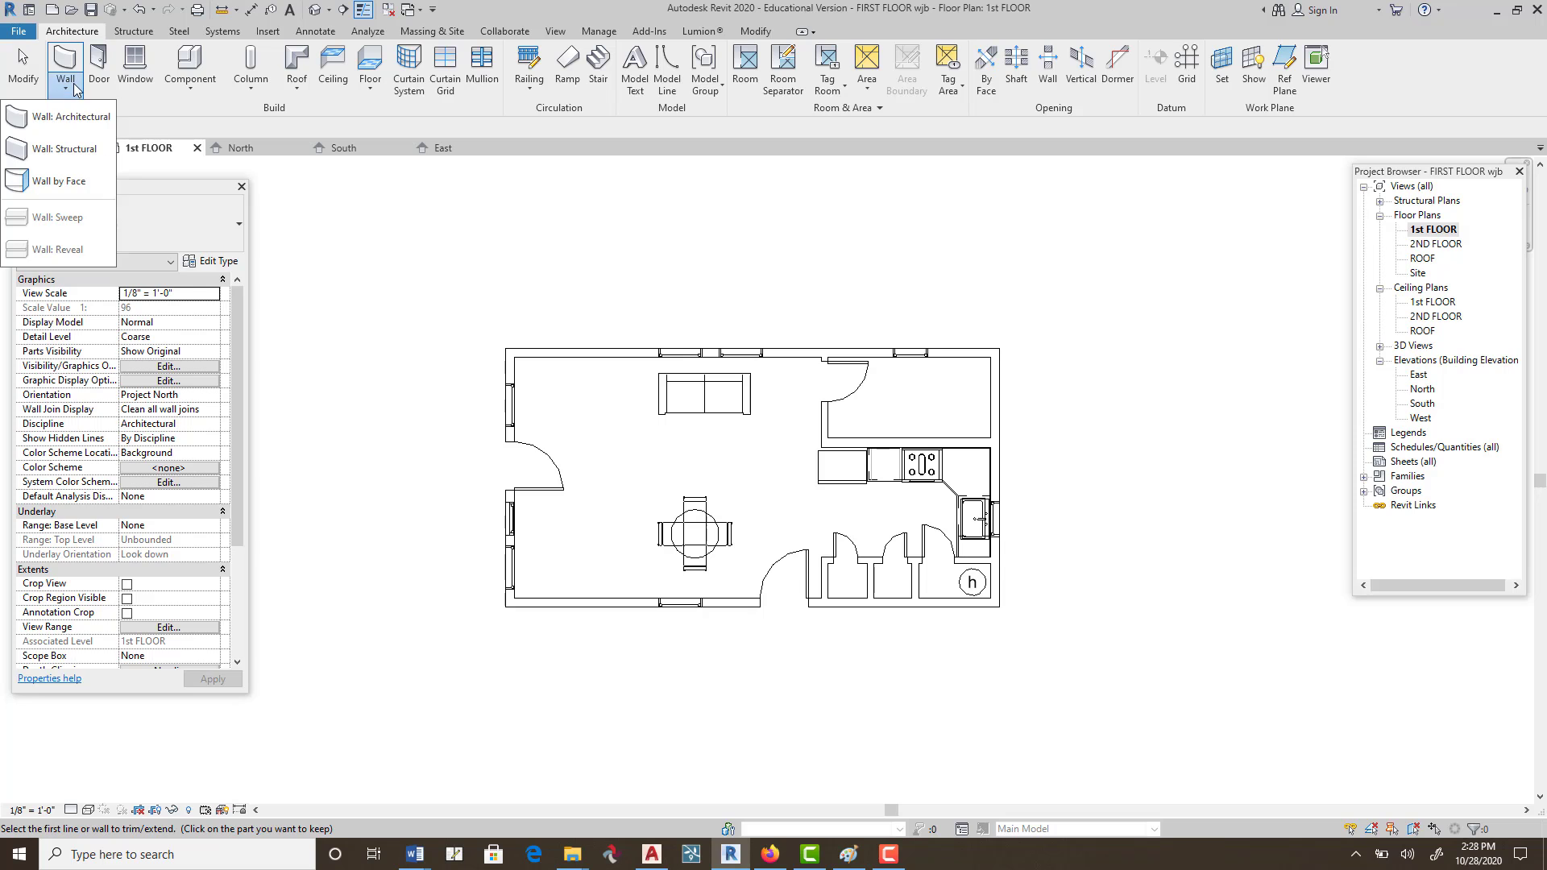
click(77, 117)
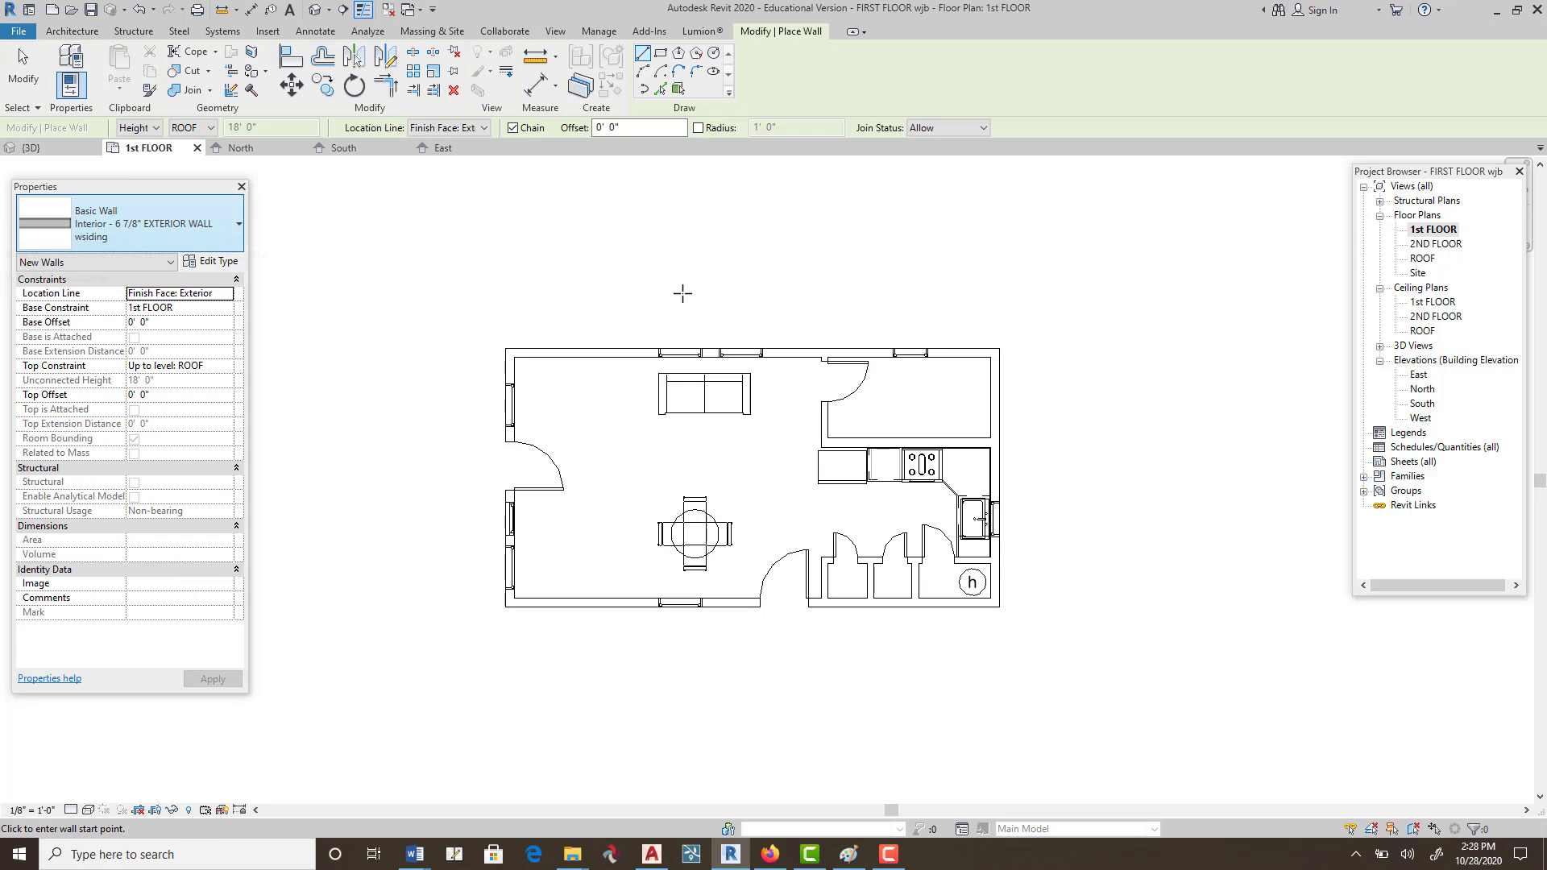
middle_drag(686, 371, 763, 352)
scroll(633, 346, up, 3)
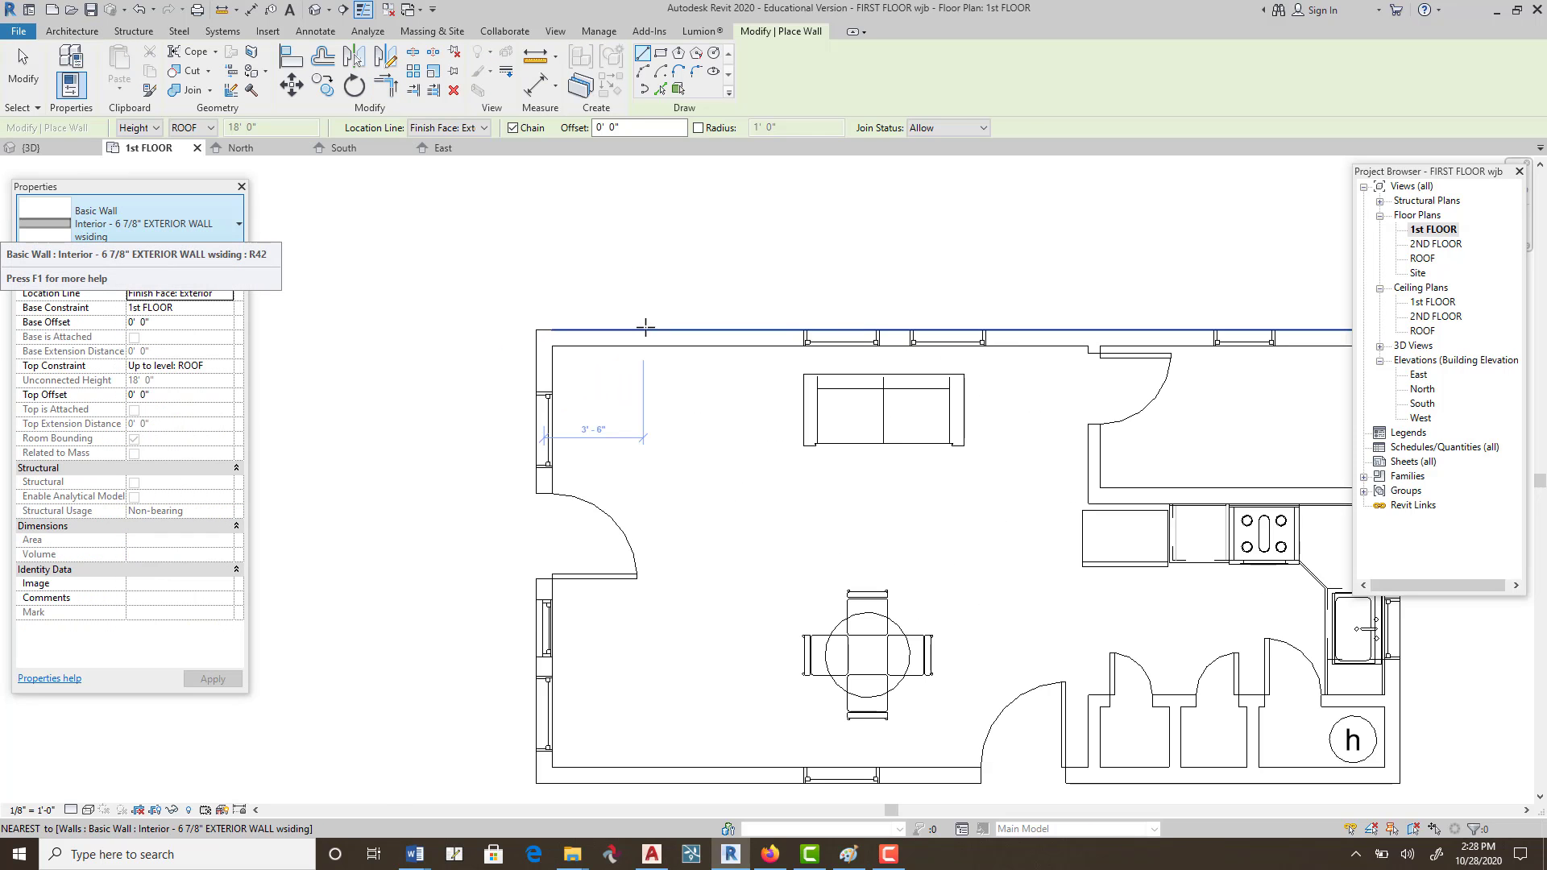
click(685, 329)
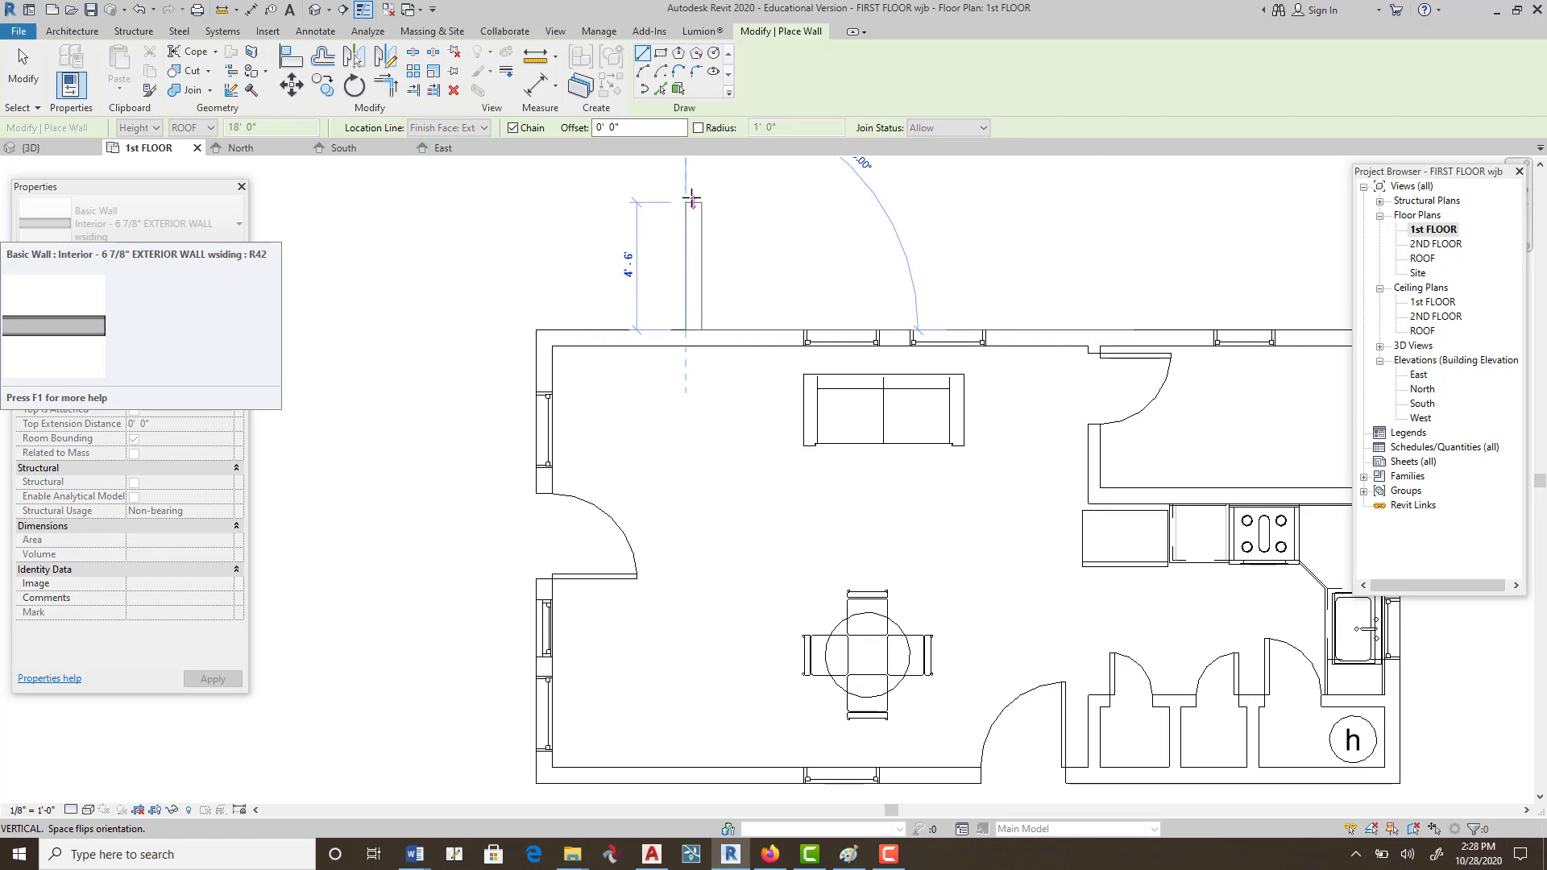
click(685, 201)
click(432, 197)
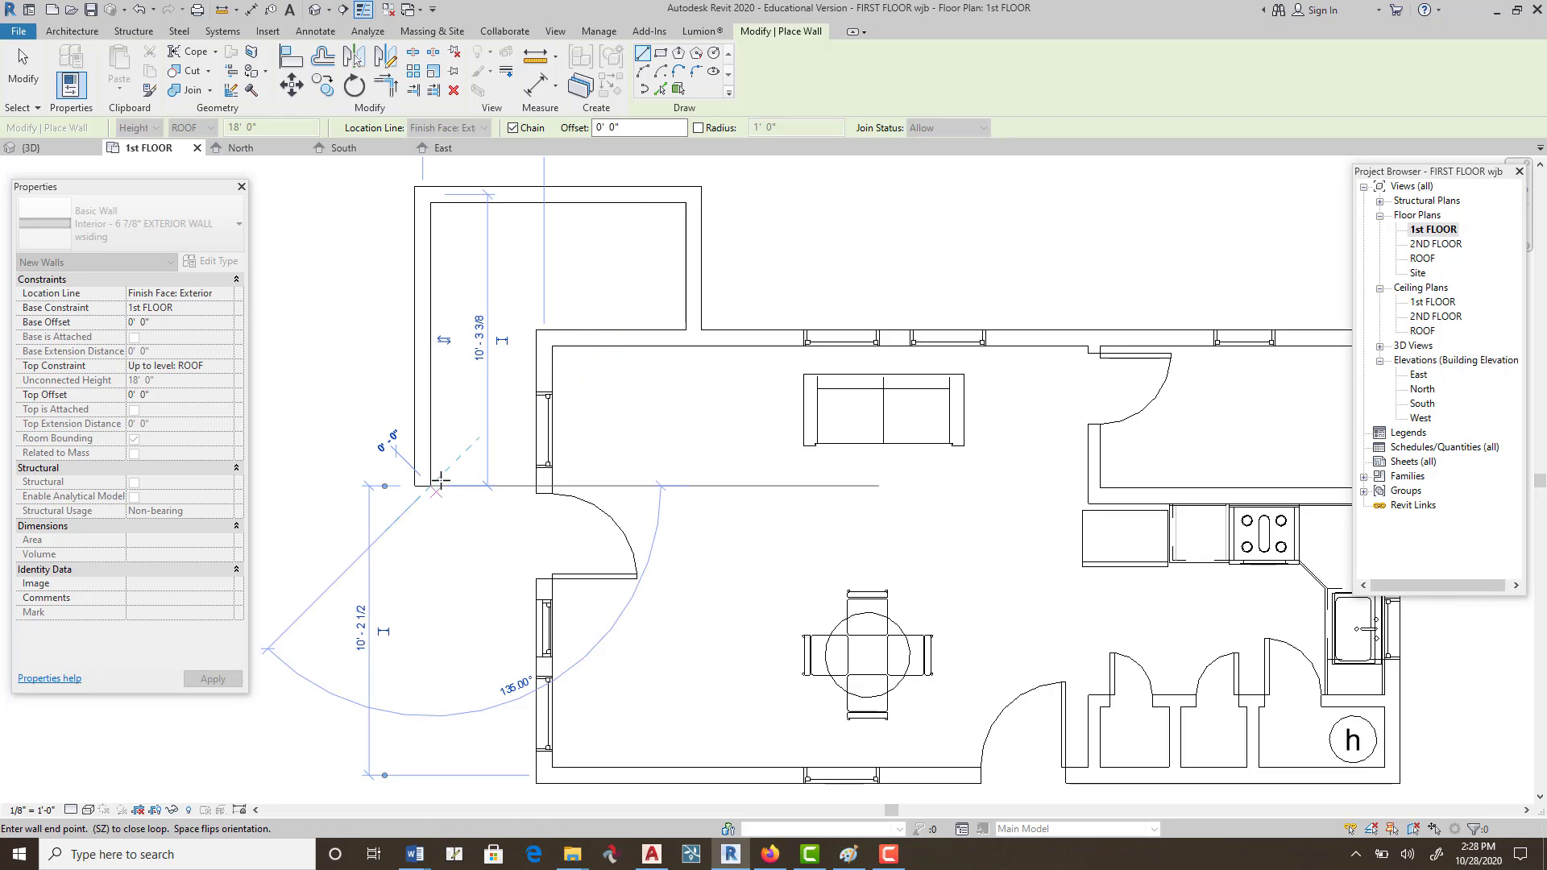
click(431, 485)
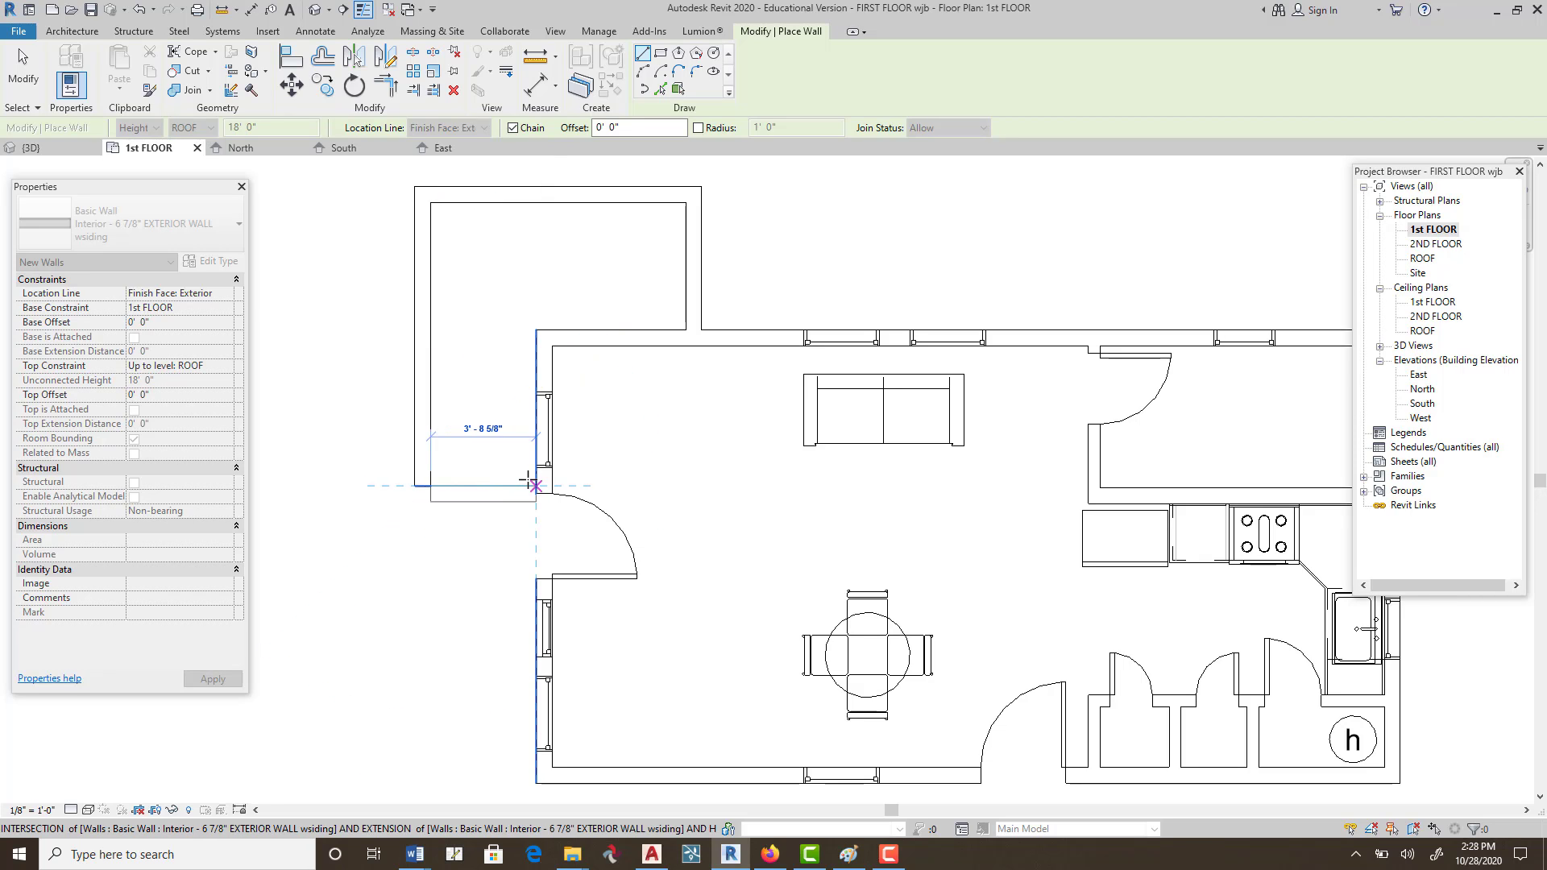
click(534, 484)
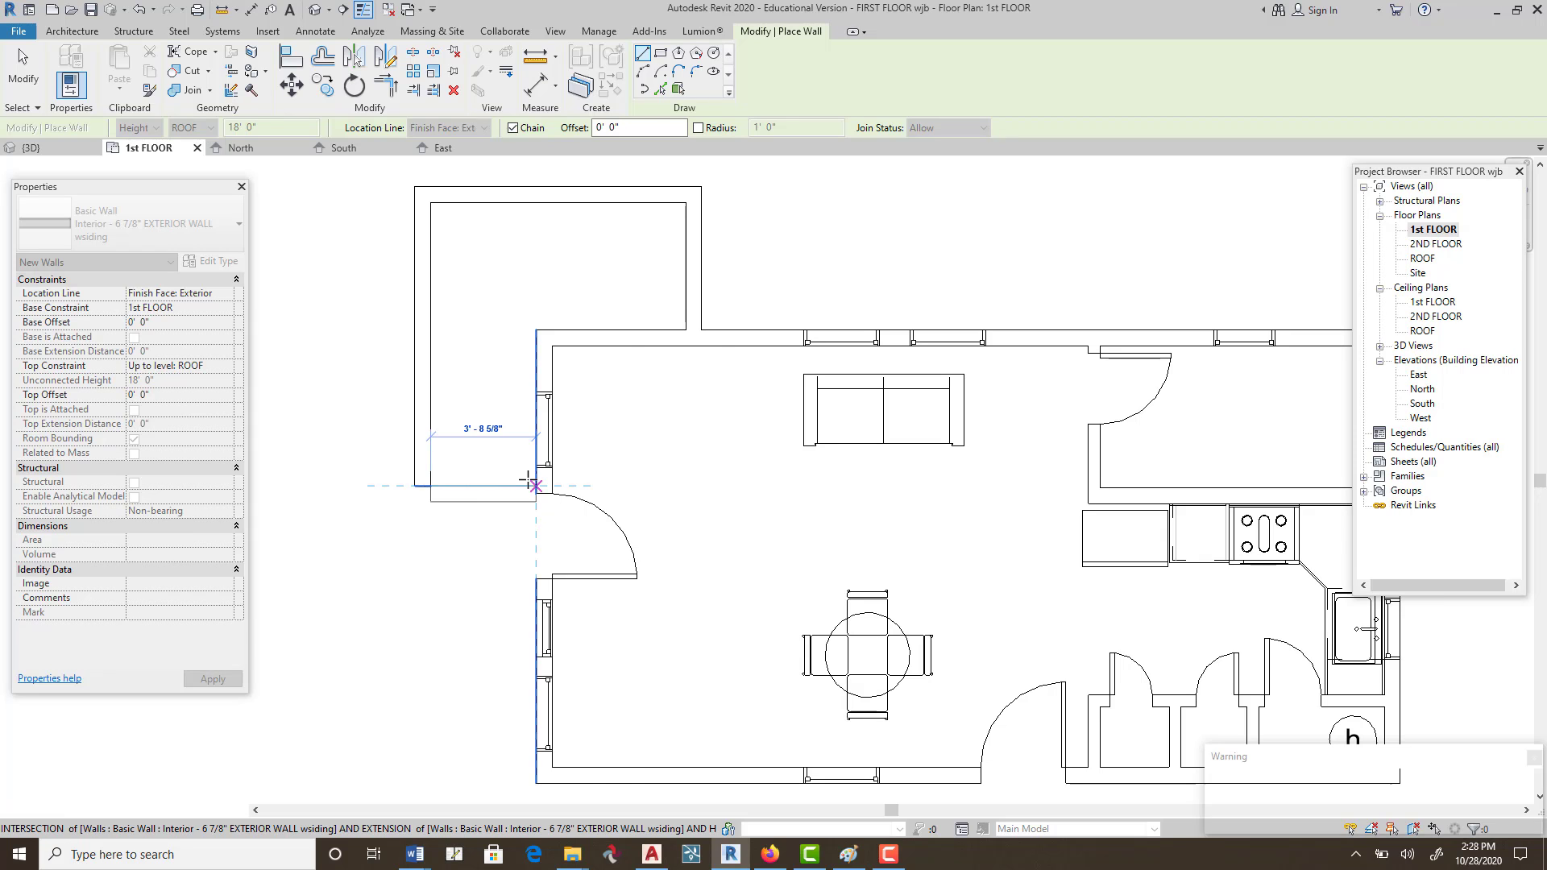
right_click(662, 437)
click(724, 448)
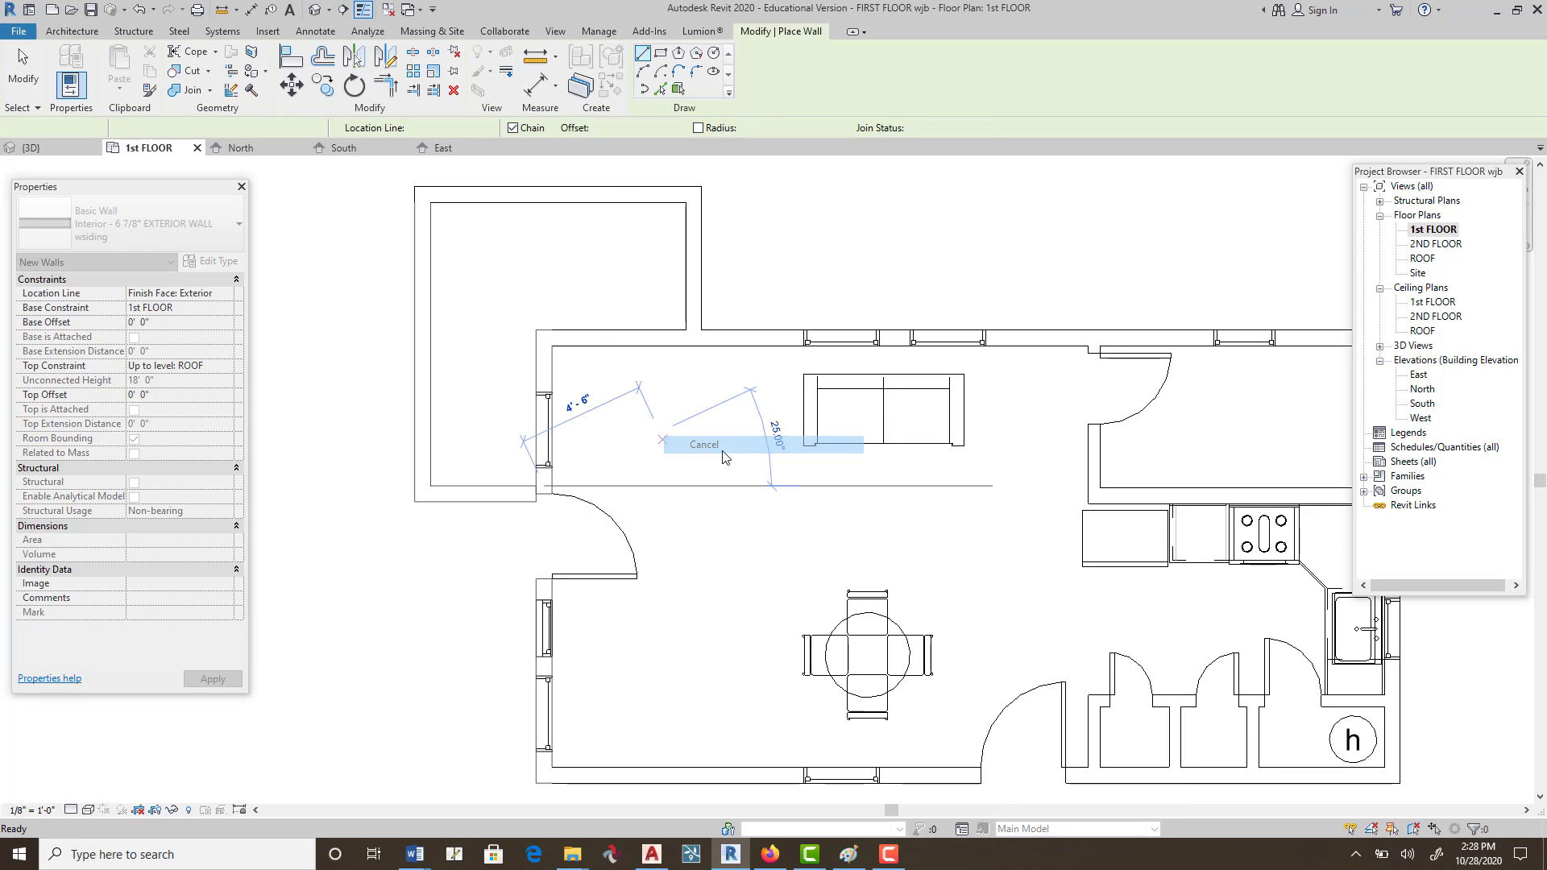
scroll(591, 496, up, 1)
middle_drag(591, 497, 761, 456)
scroll(761, 456, down, 1)
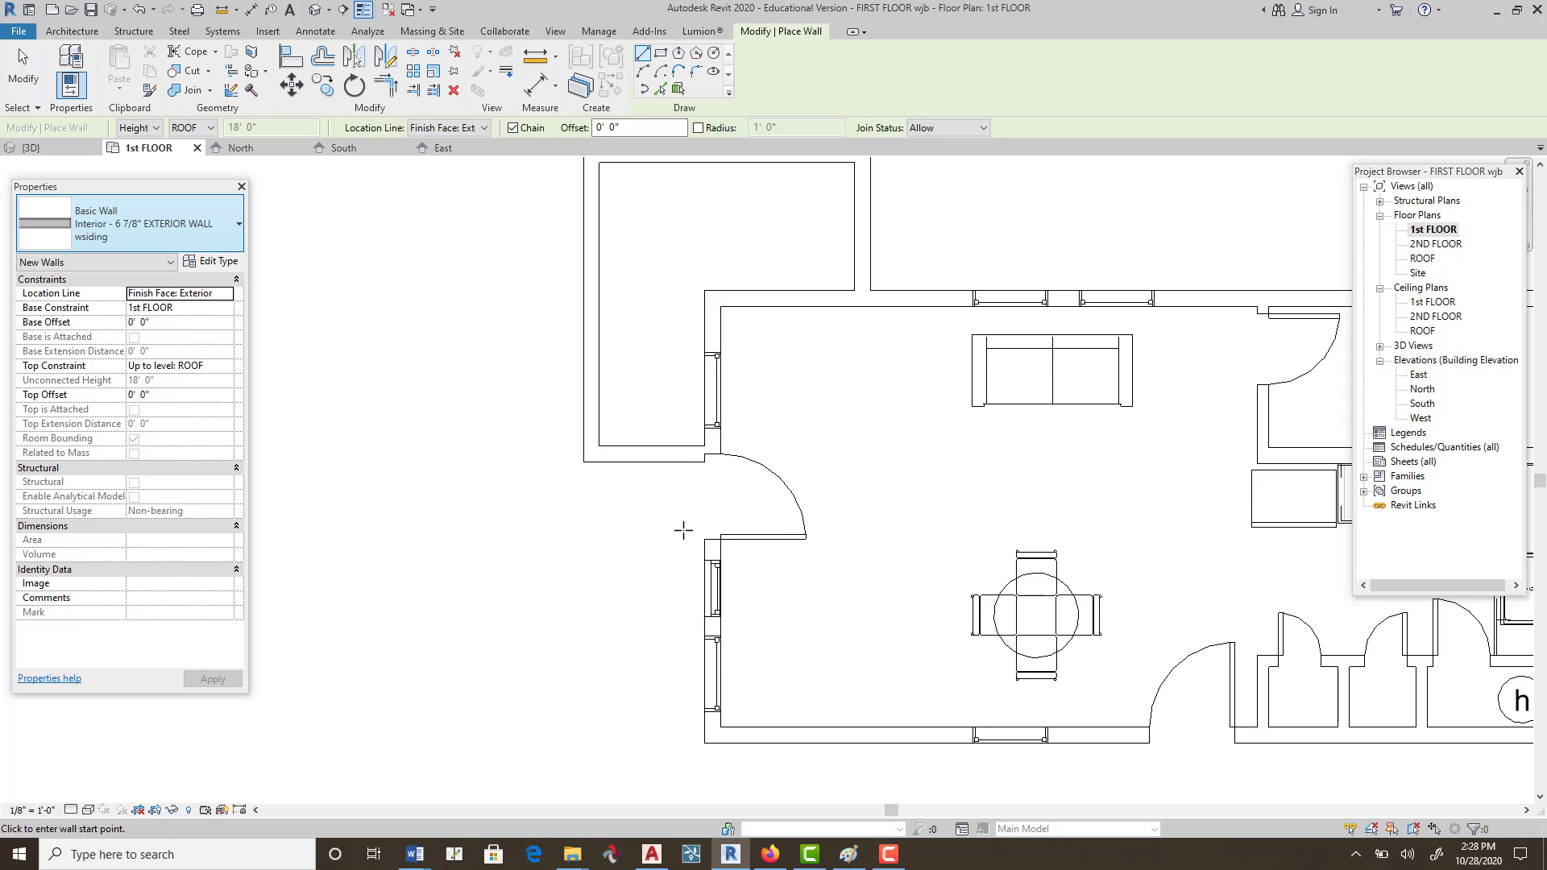
scroll(691, 451, up, 2)
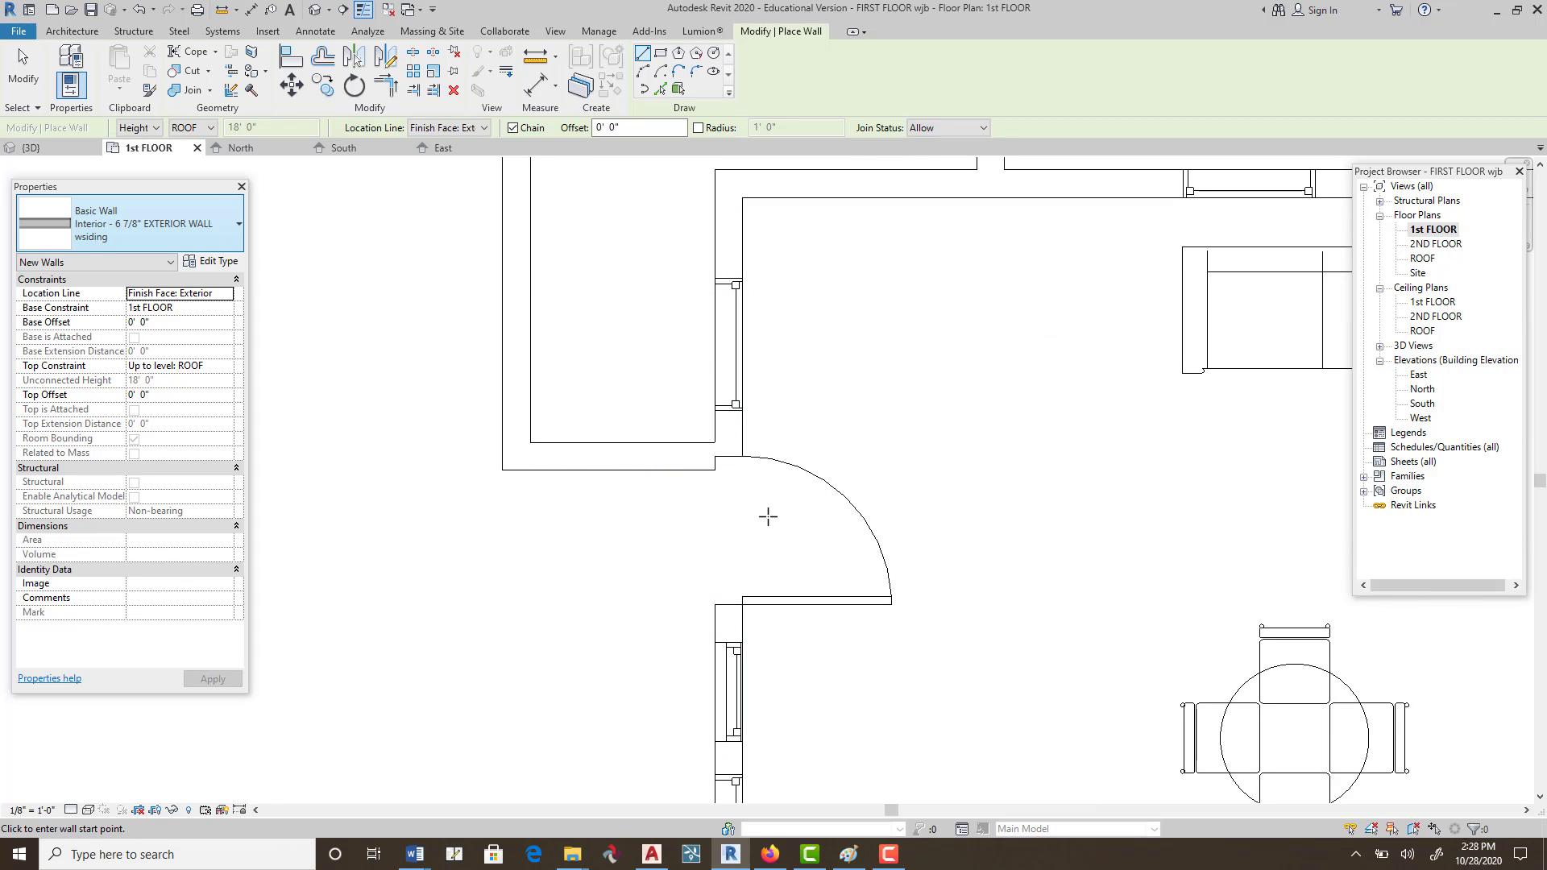
key(Escape)
key(Escape)
click(838, 500)
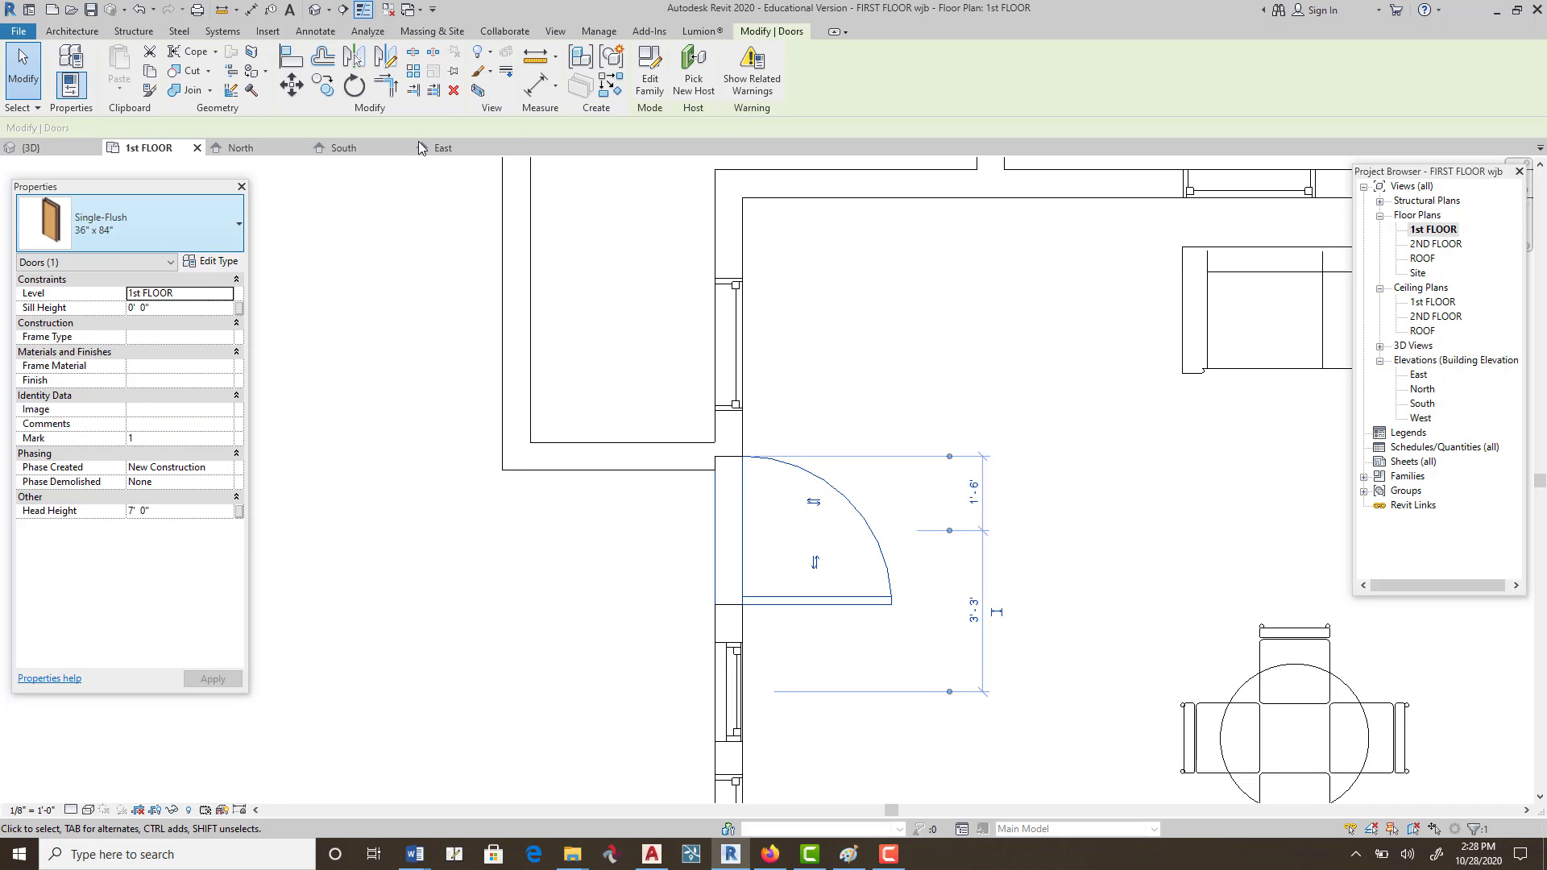
click(413, 91)
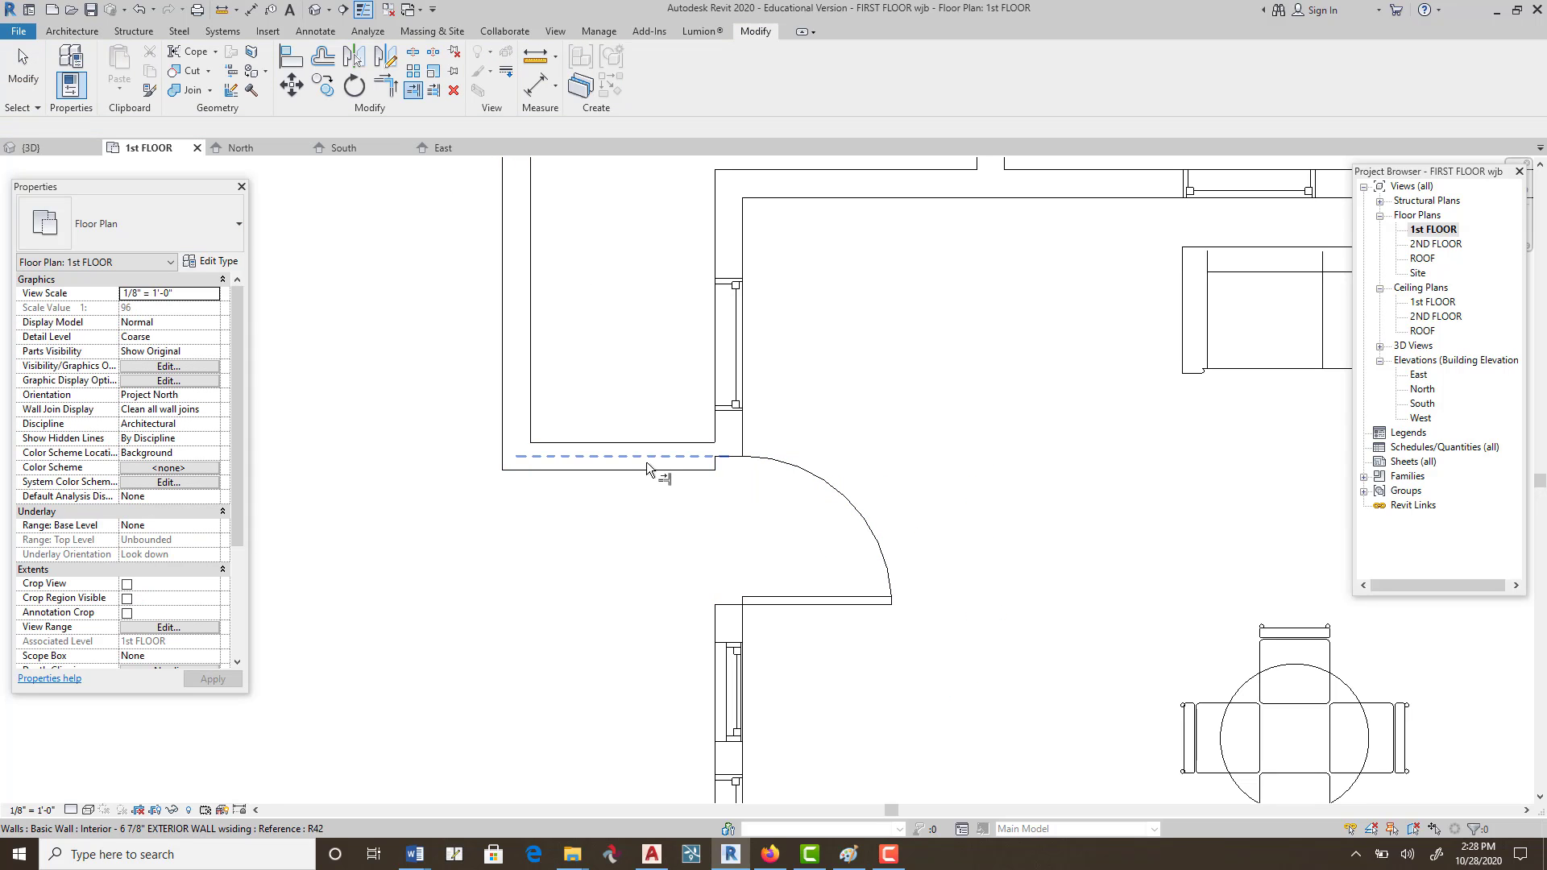
click(647, 464)
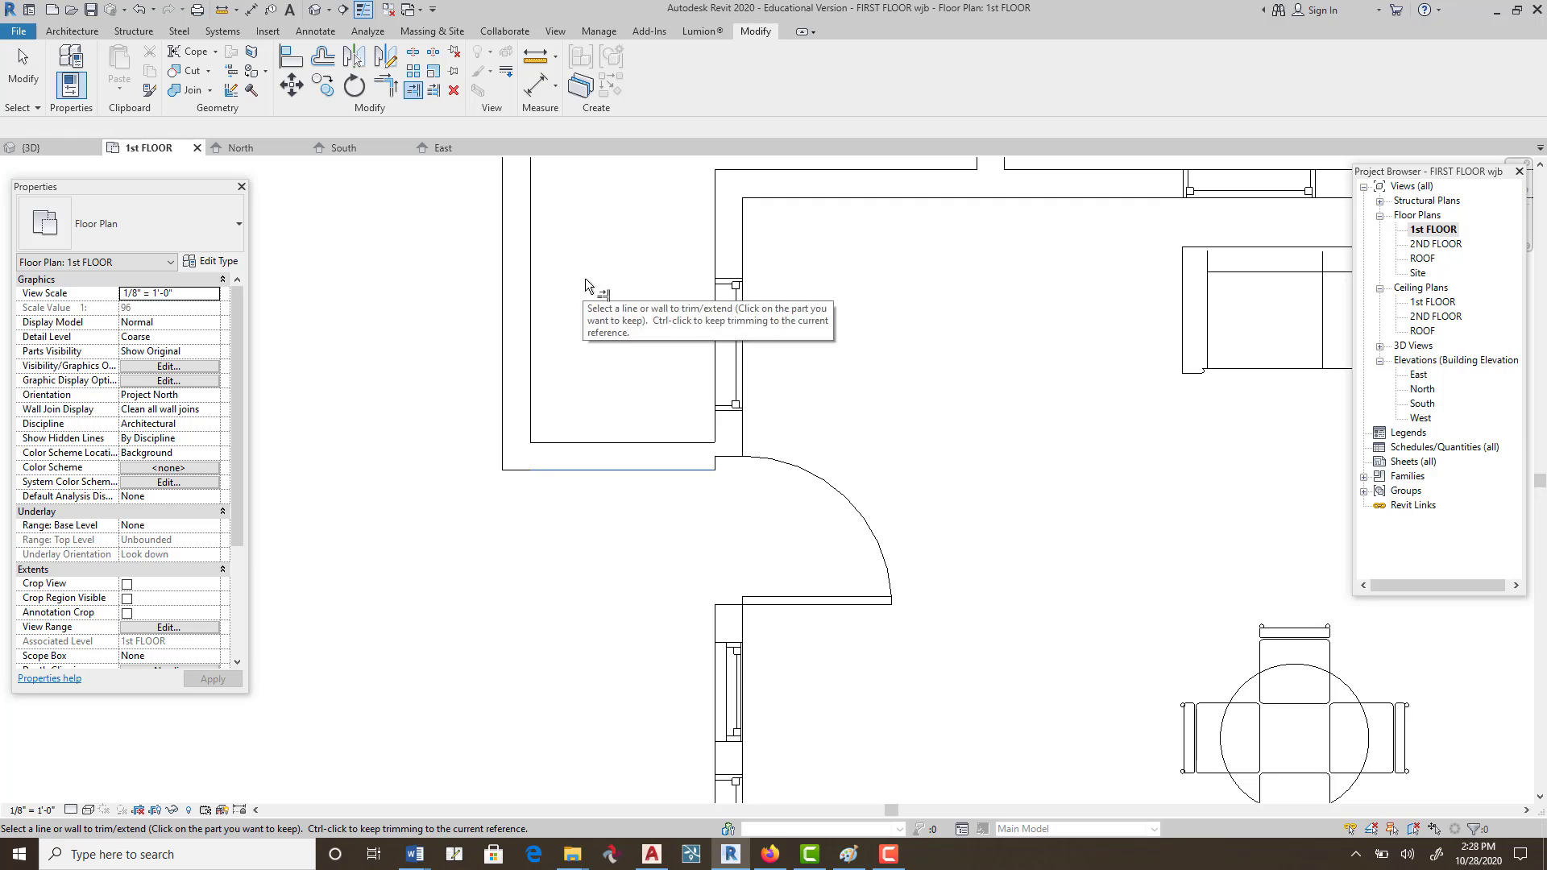
scroll(586, 279, down, 1)
middle_drag(600, 327, 622, 483)
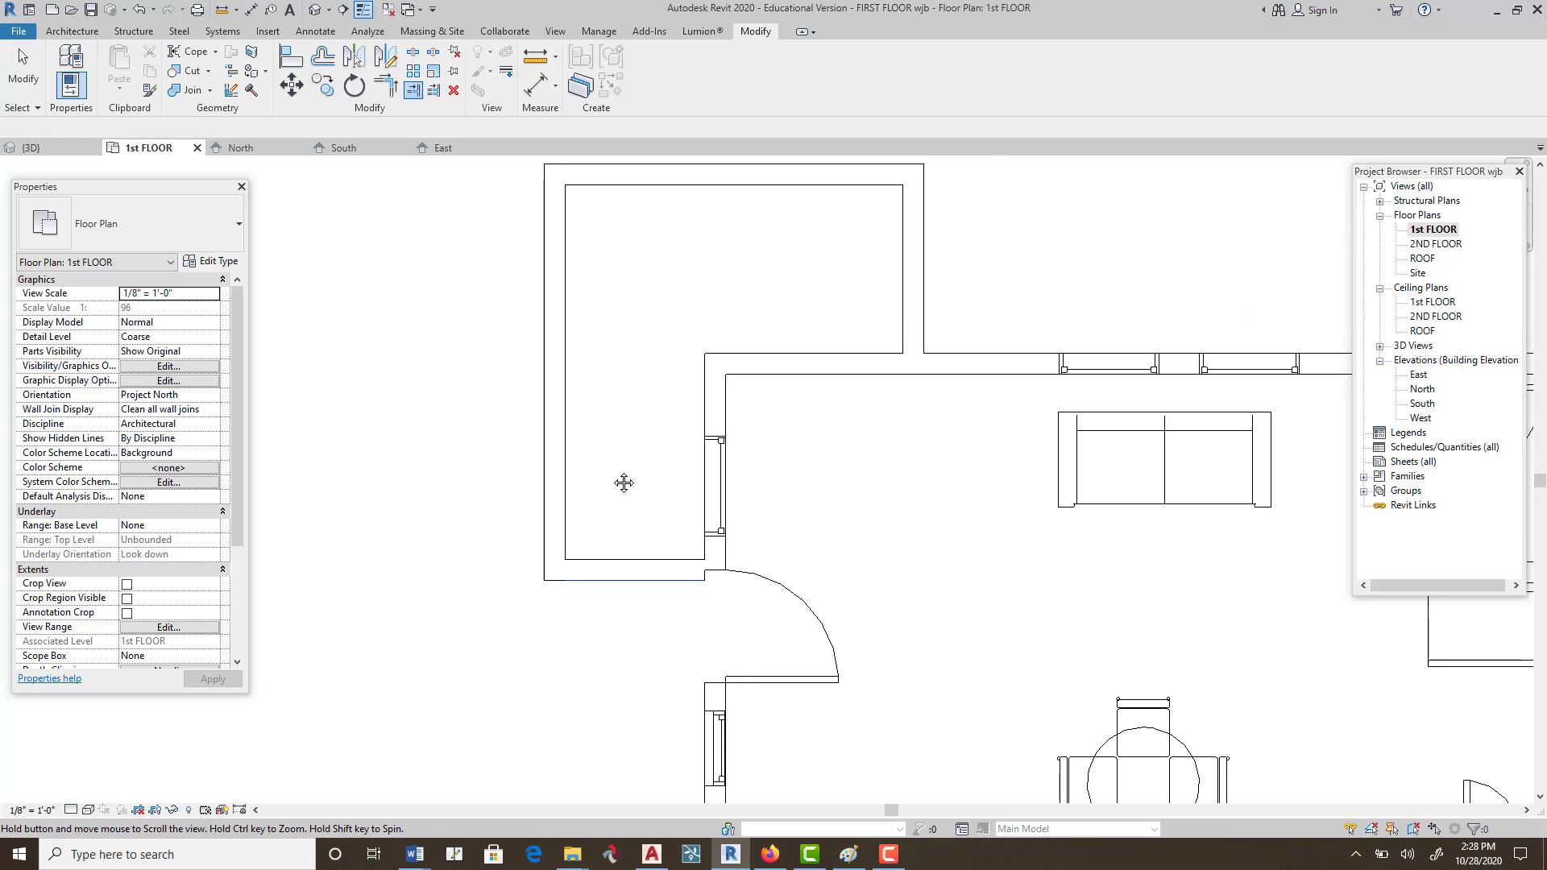
key(Escape)
key(Escape)
Set the distance between the upper-left addition's lower wall and its upper wall to 9'-0".
click(608, 564)
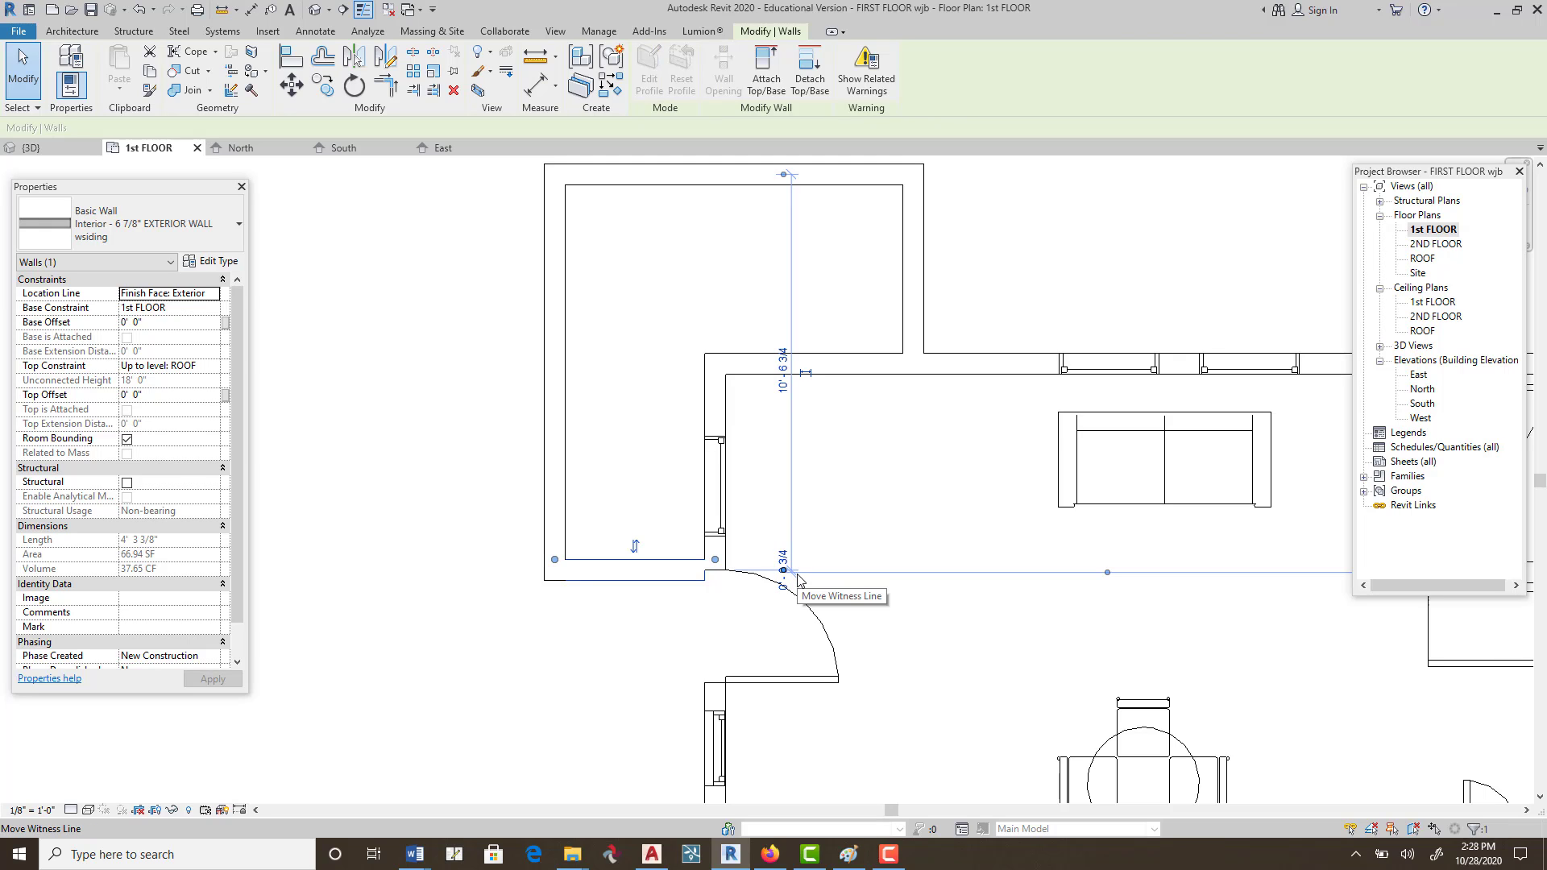
click(784, 385)
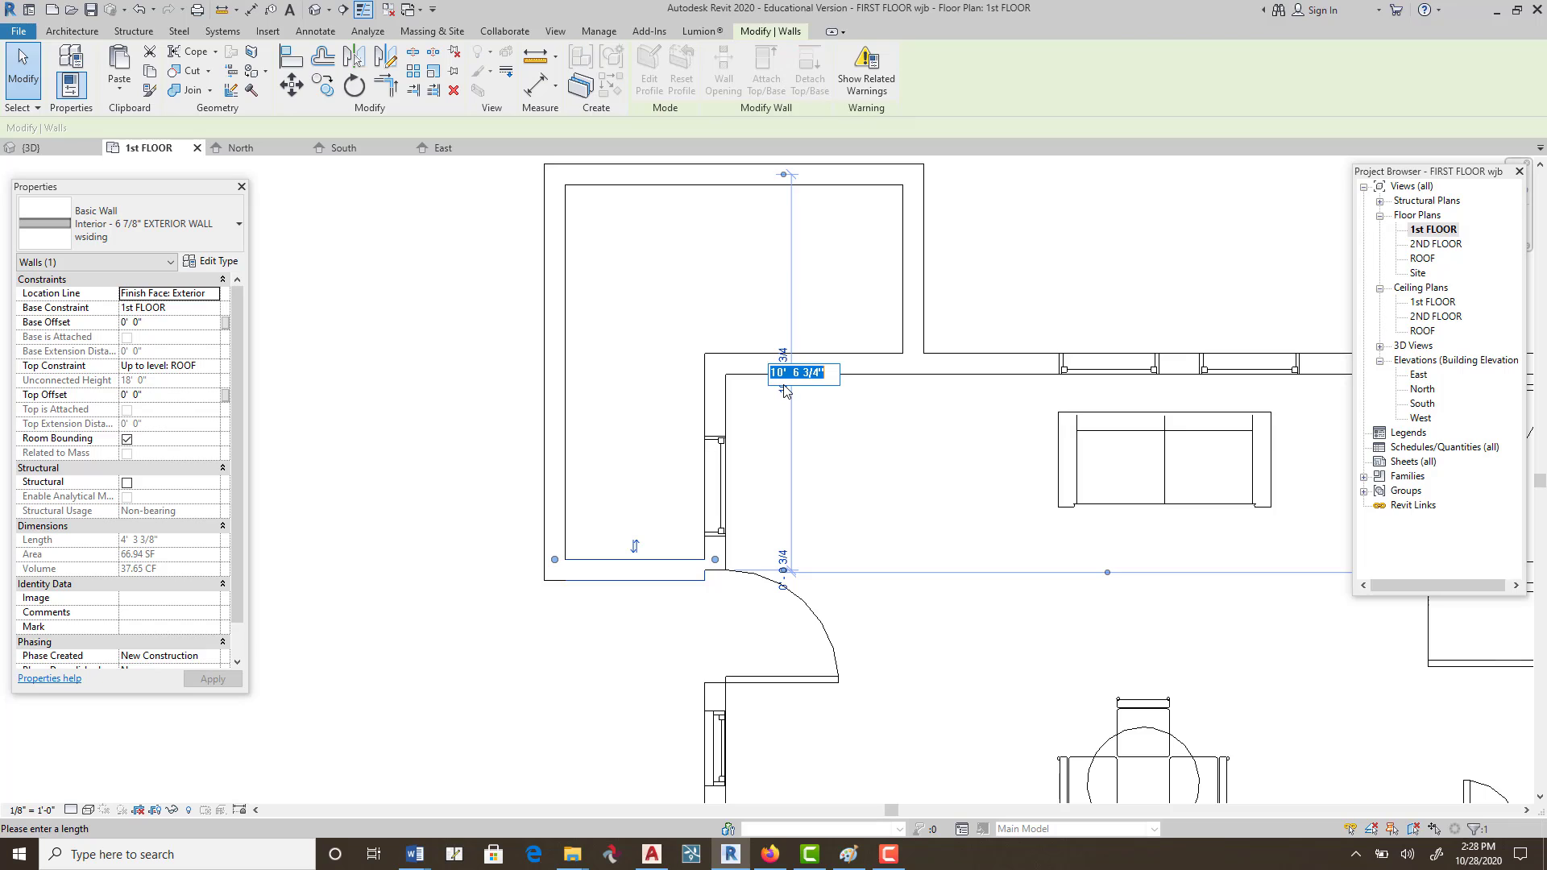
text(9')
key(Return)
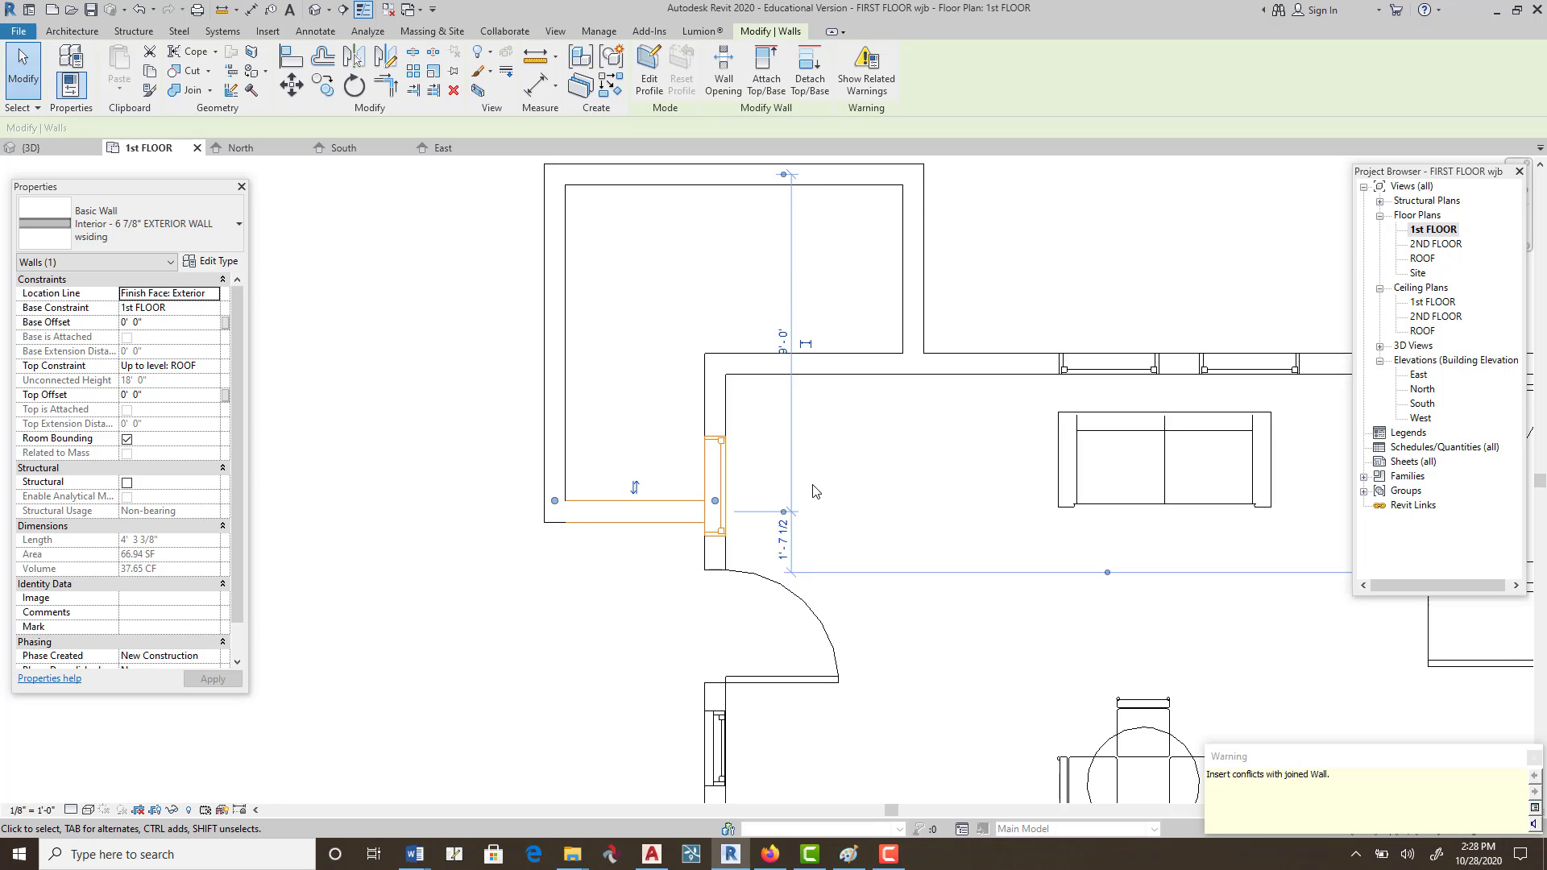
Move the 32" x 24" window enclosed by the addition to 2'-0" from the house's upper wall, trying 2'-3" and 2'-1" first.
scroll(742, 501, up, 3)
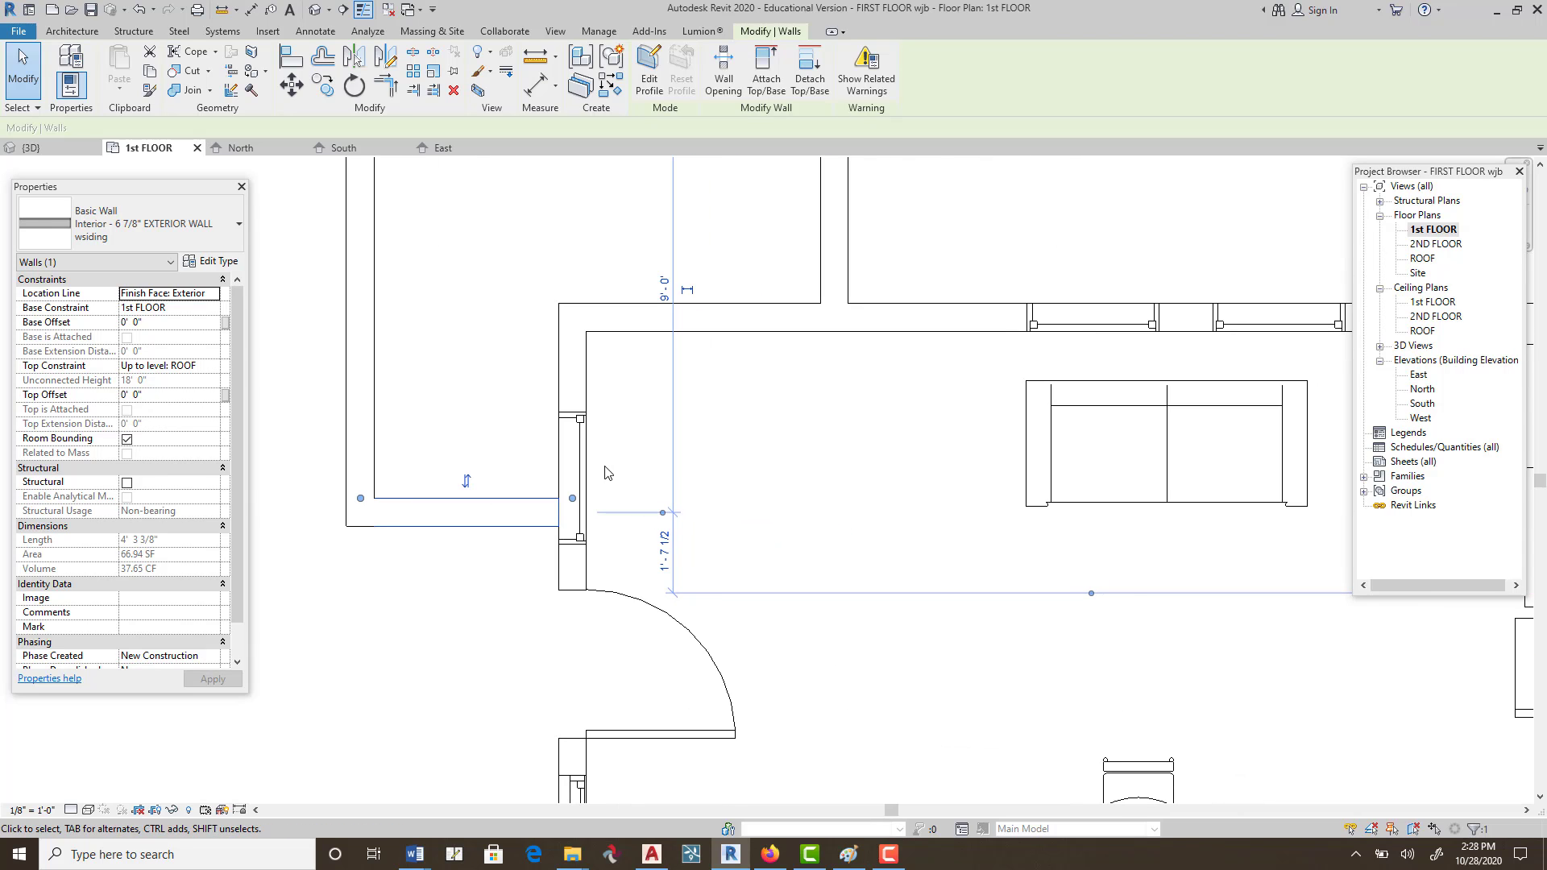
click(585, 446)
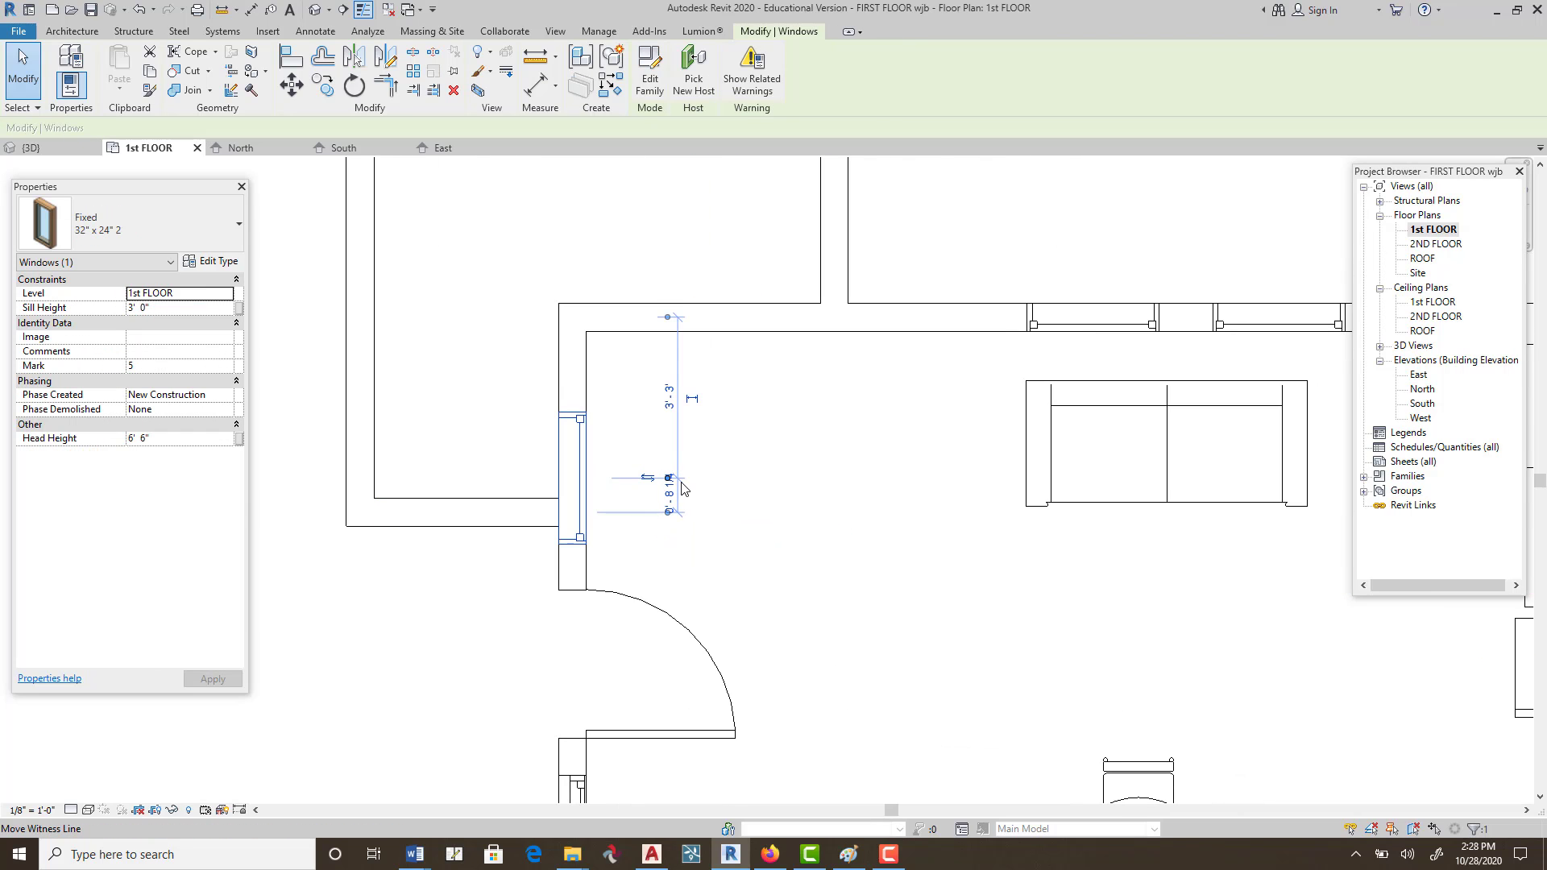
click(668, 397)
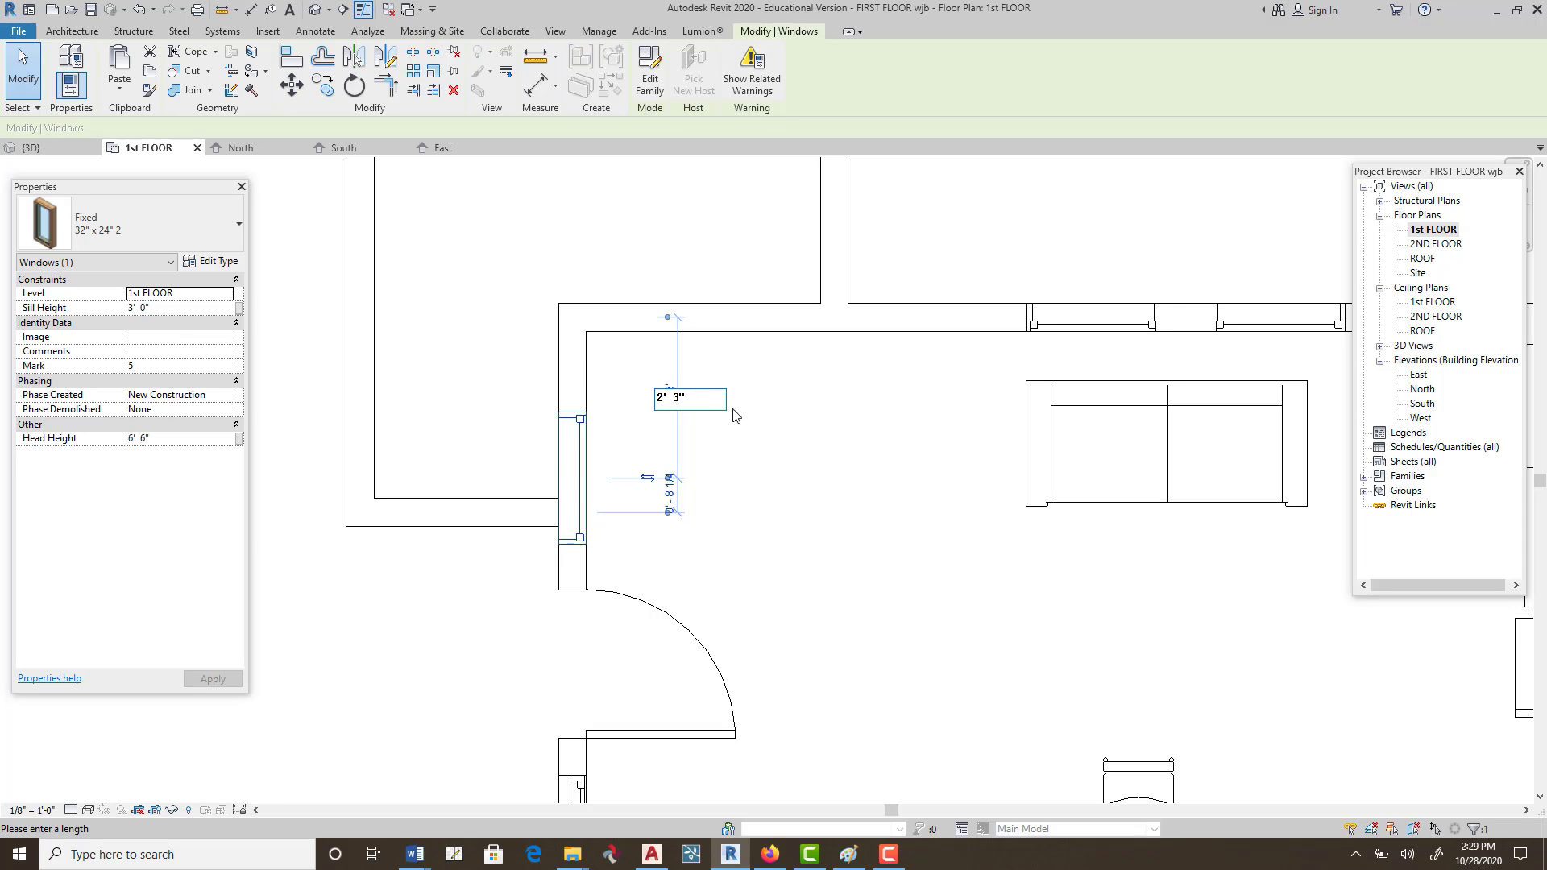
key(Return)
click(670, 395)
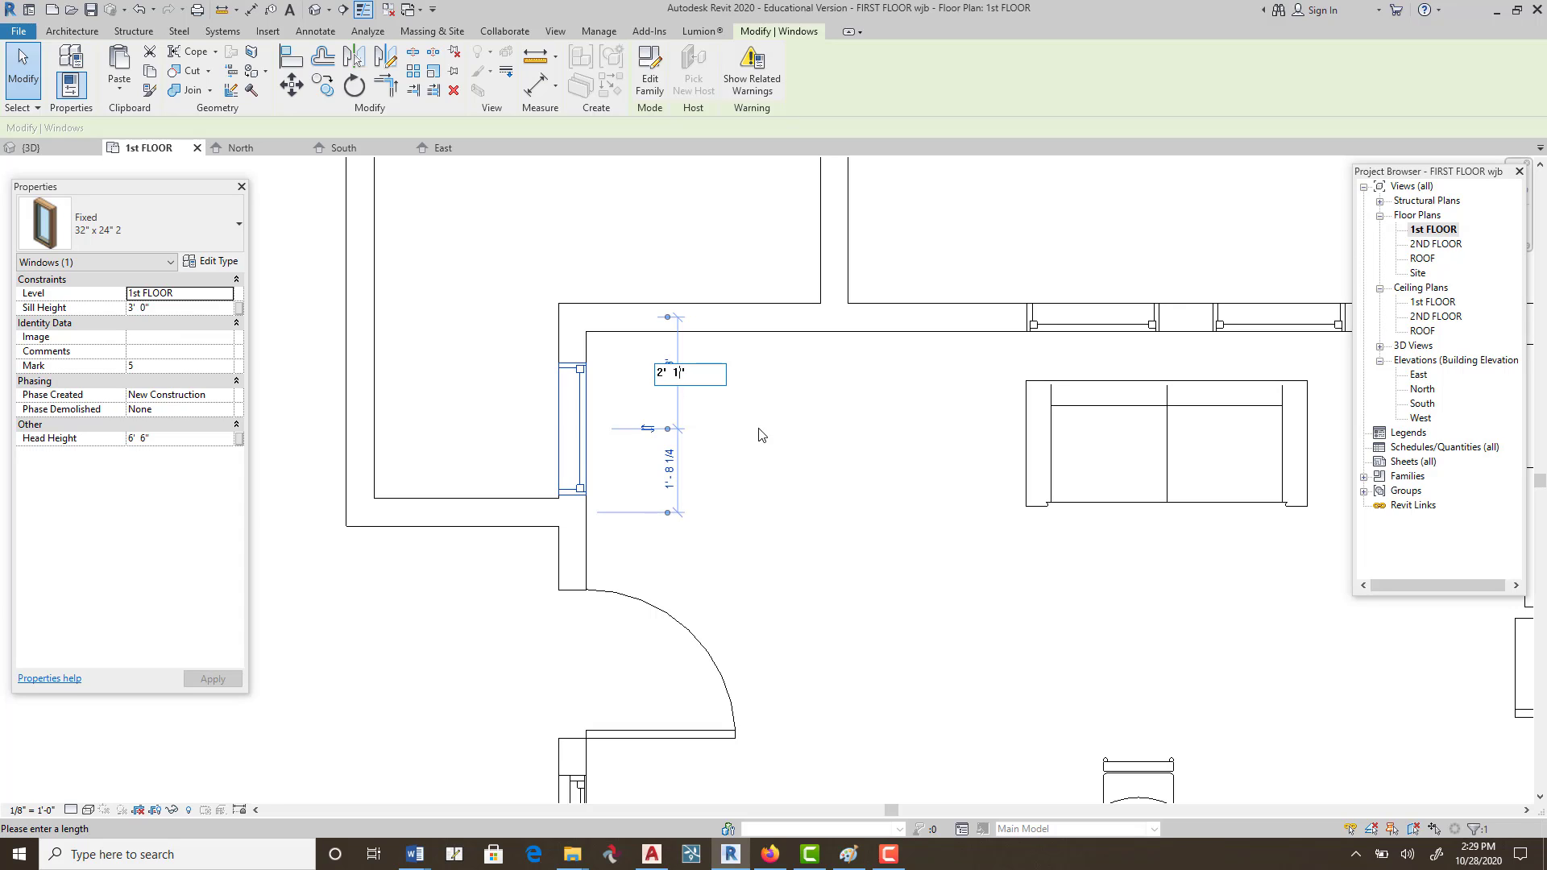
text(2' 1)
key(Return)
click(670, 371)
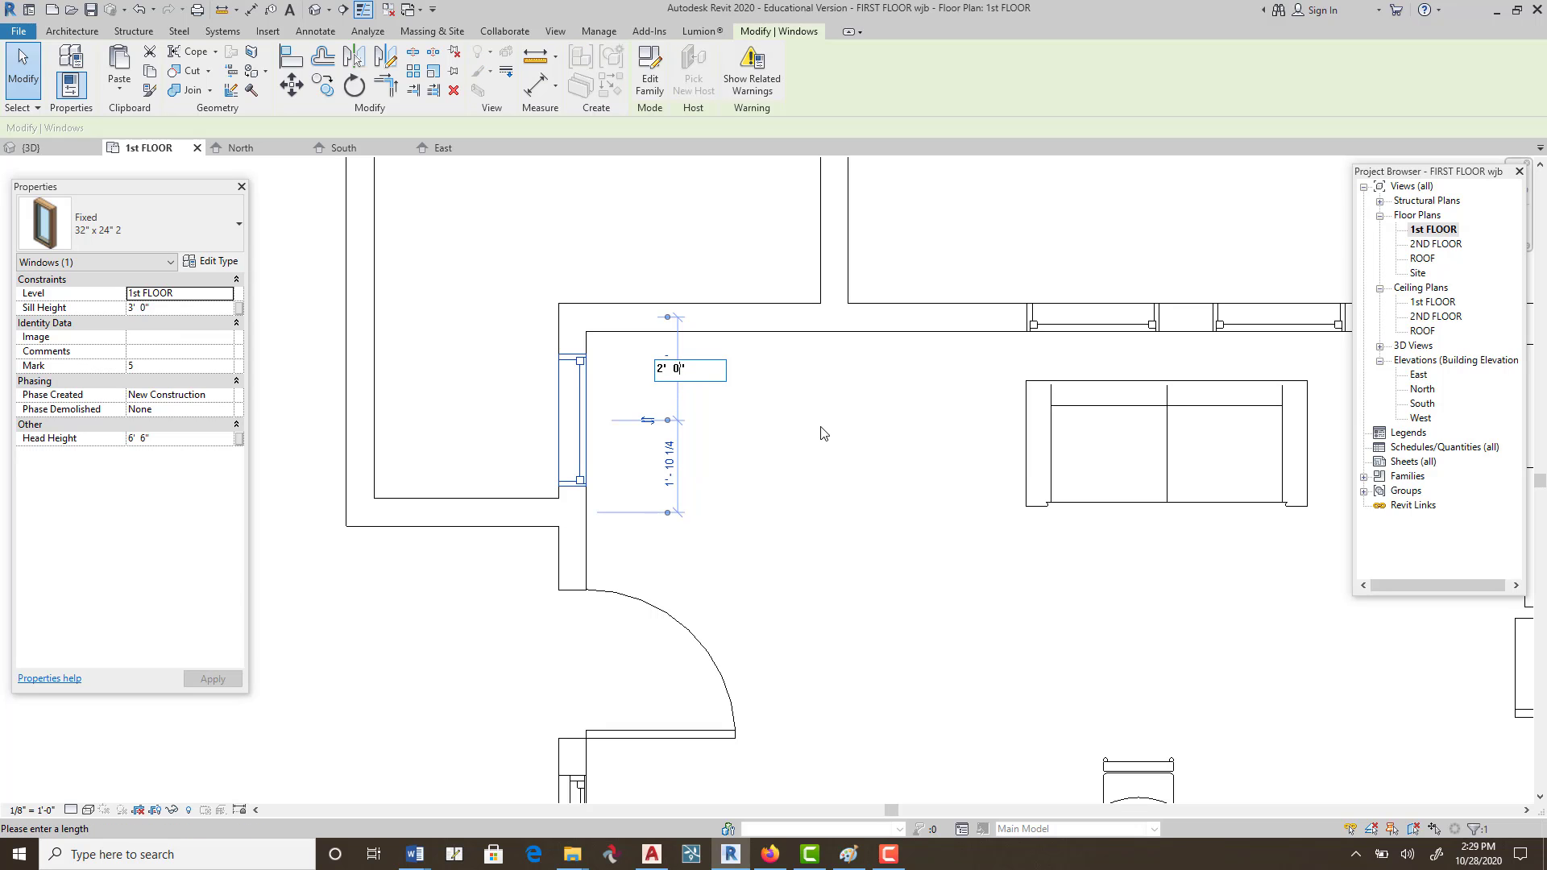
key(Return)
Trim the addition's walls to corners with the house's upper and left walls, deleting the window instance that cannot be cut.
scroll(730, 483, down, 4)
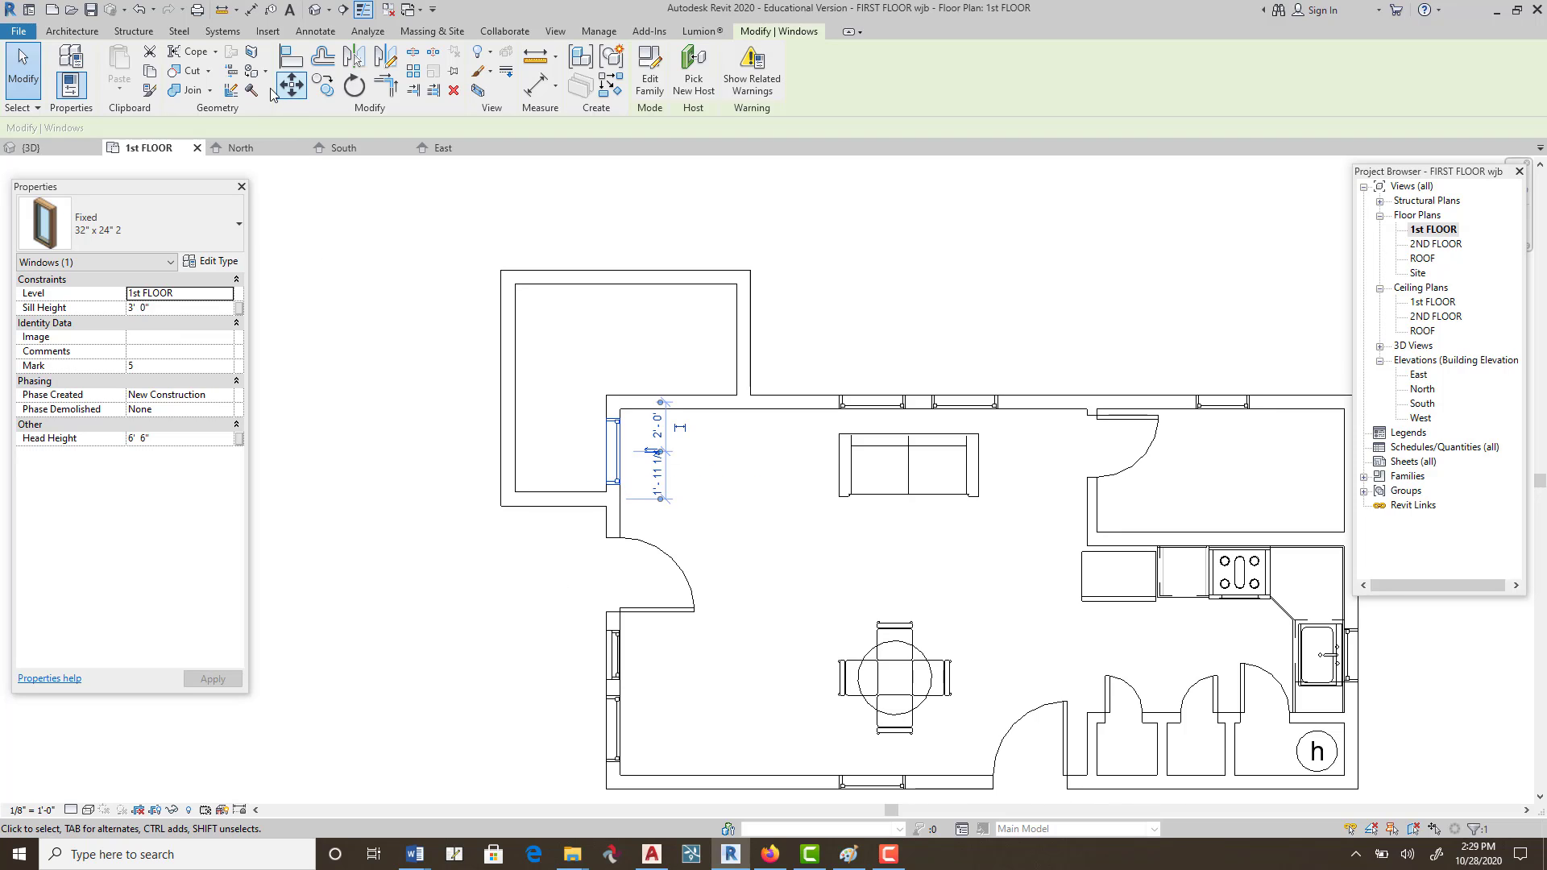
click(385, 85)
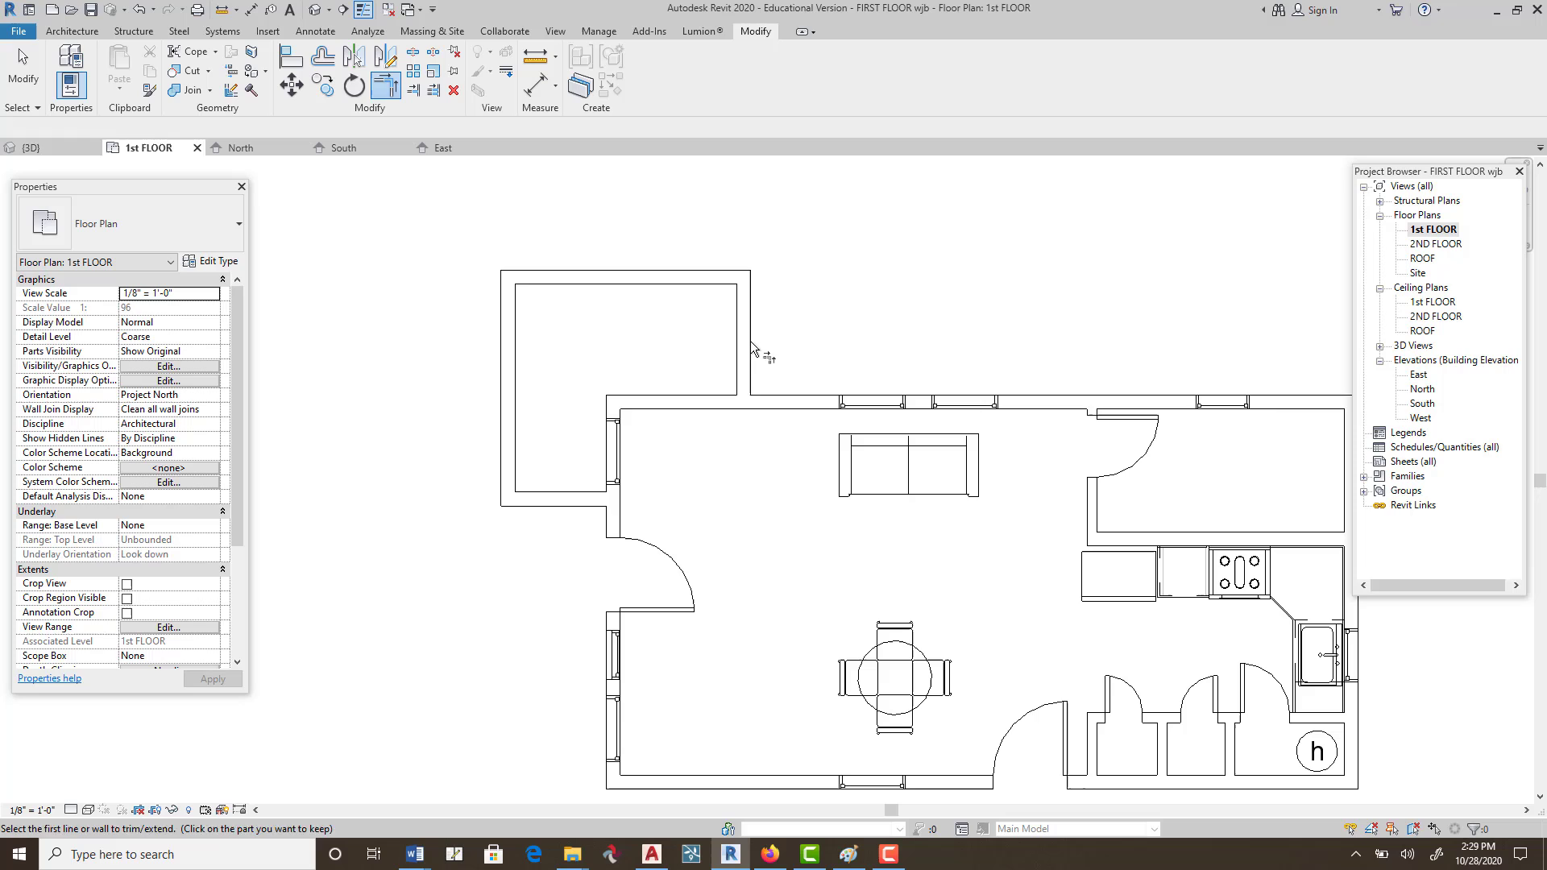
click(742, 387)
click(780, 399)
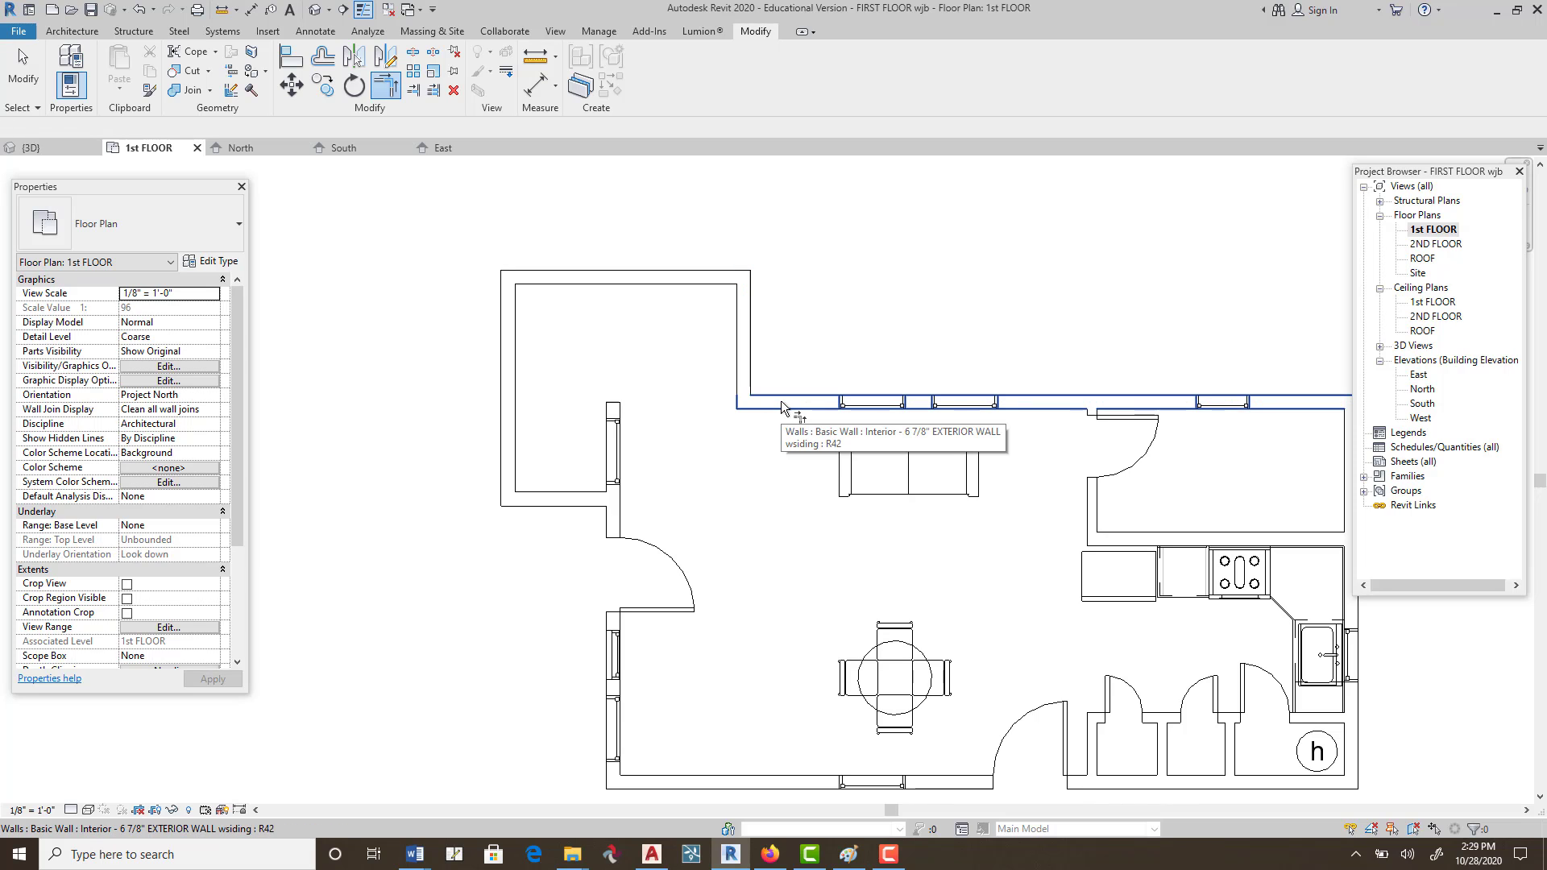
click(603, 501)
click(614, 520)
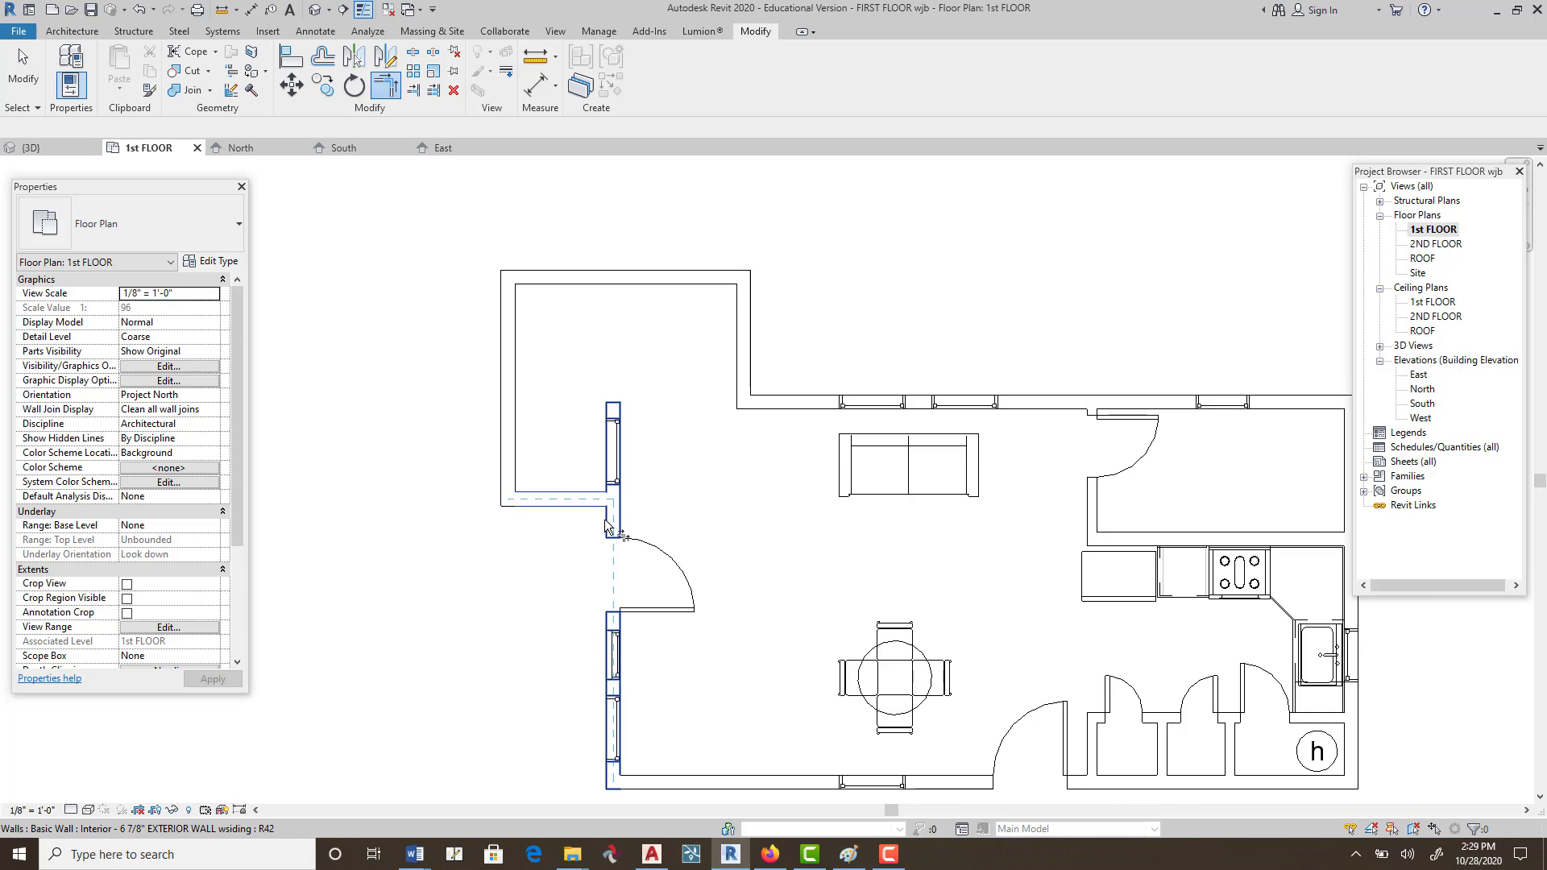
right_click(686, 357)
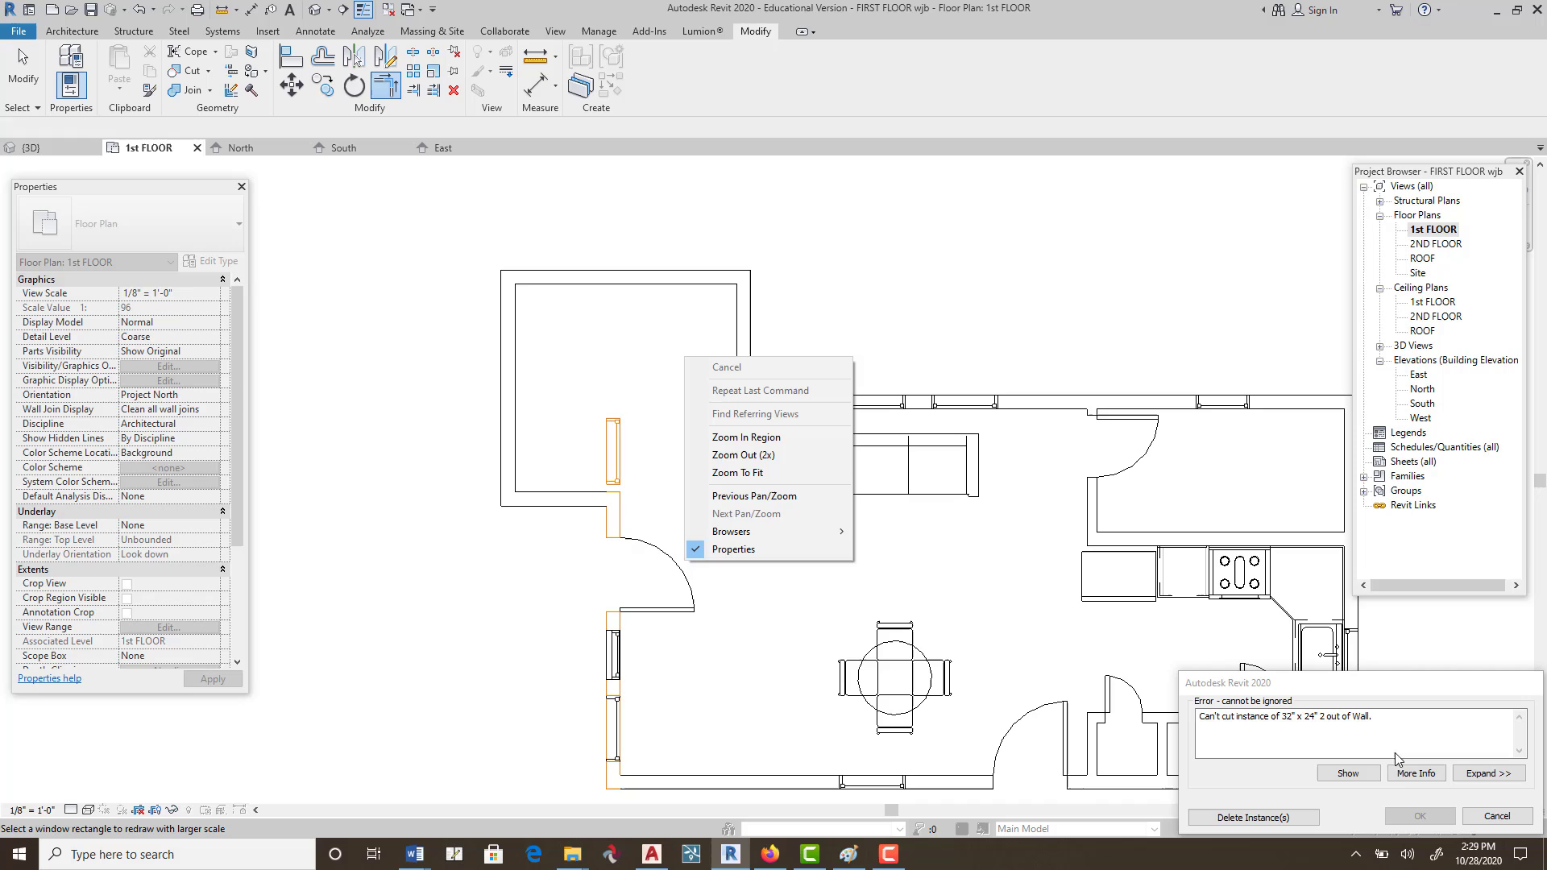
click(1267, 825)
Examine the reshaped exterior wall outline and its corners across the first-floor plan.
scroll(780, 442, down, 2)
middle_drag(810, 524, 780, 481)
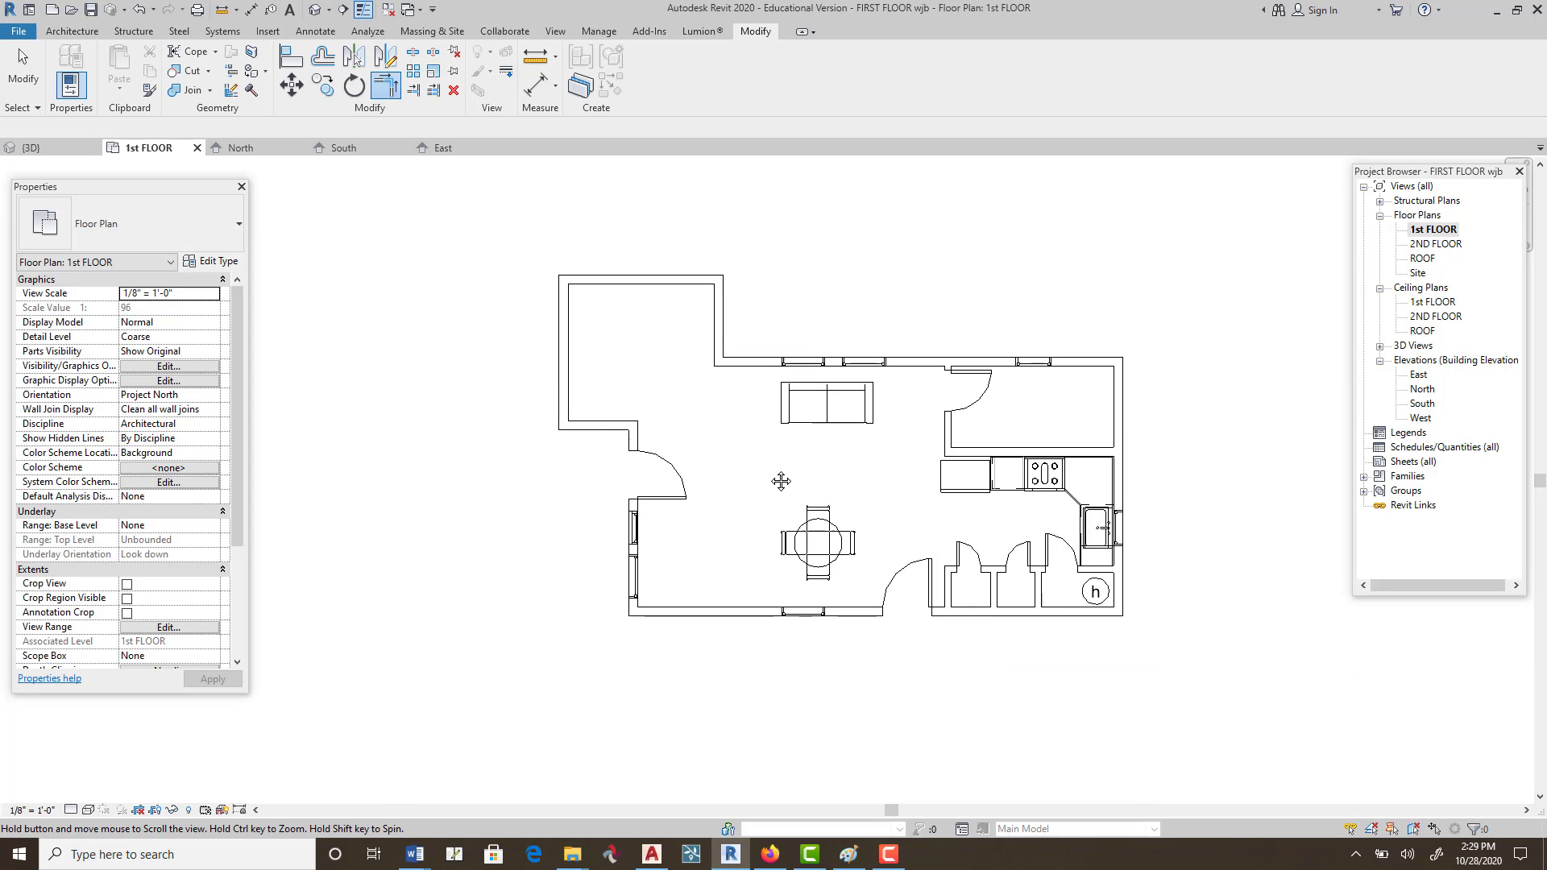
key(t)
key(r)
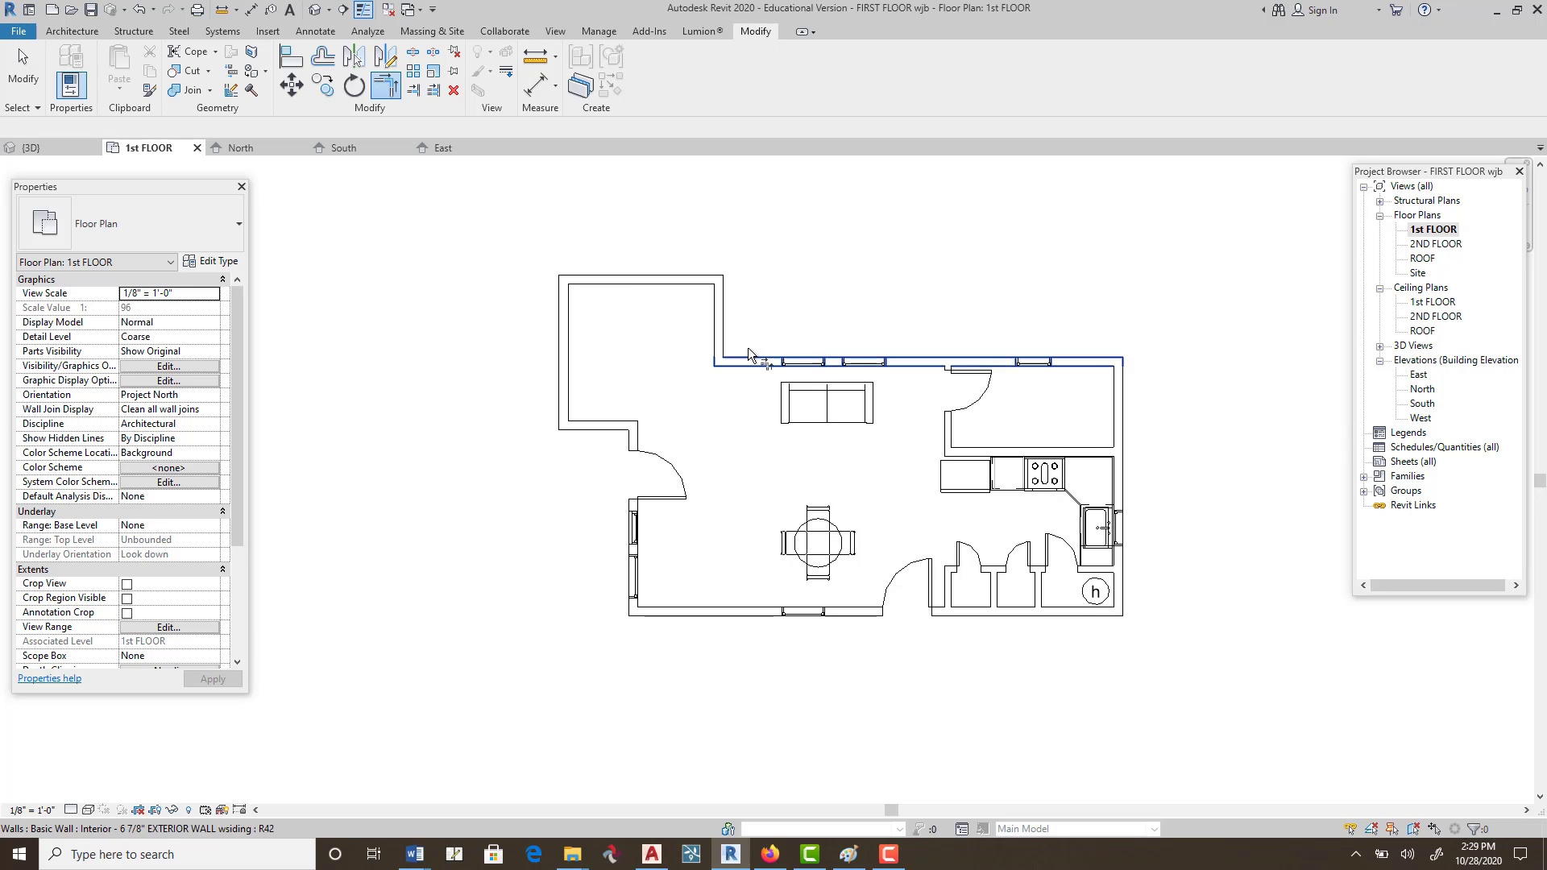
scroll(640, 390, up, 4)
scroll(795, 437, down, 2)
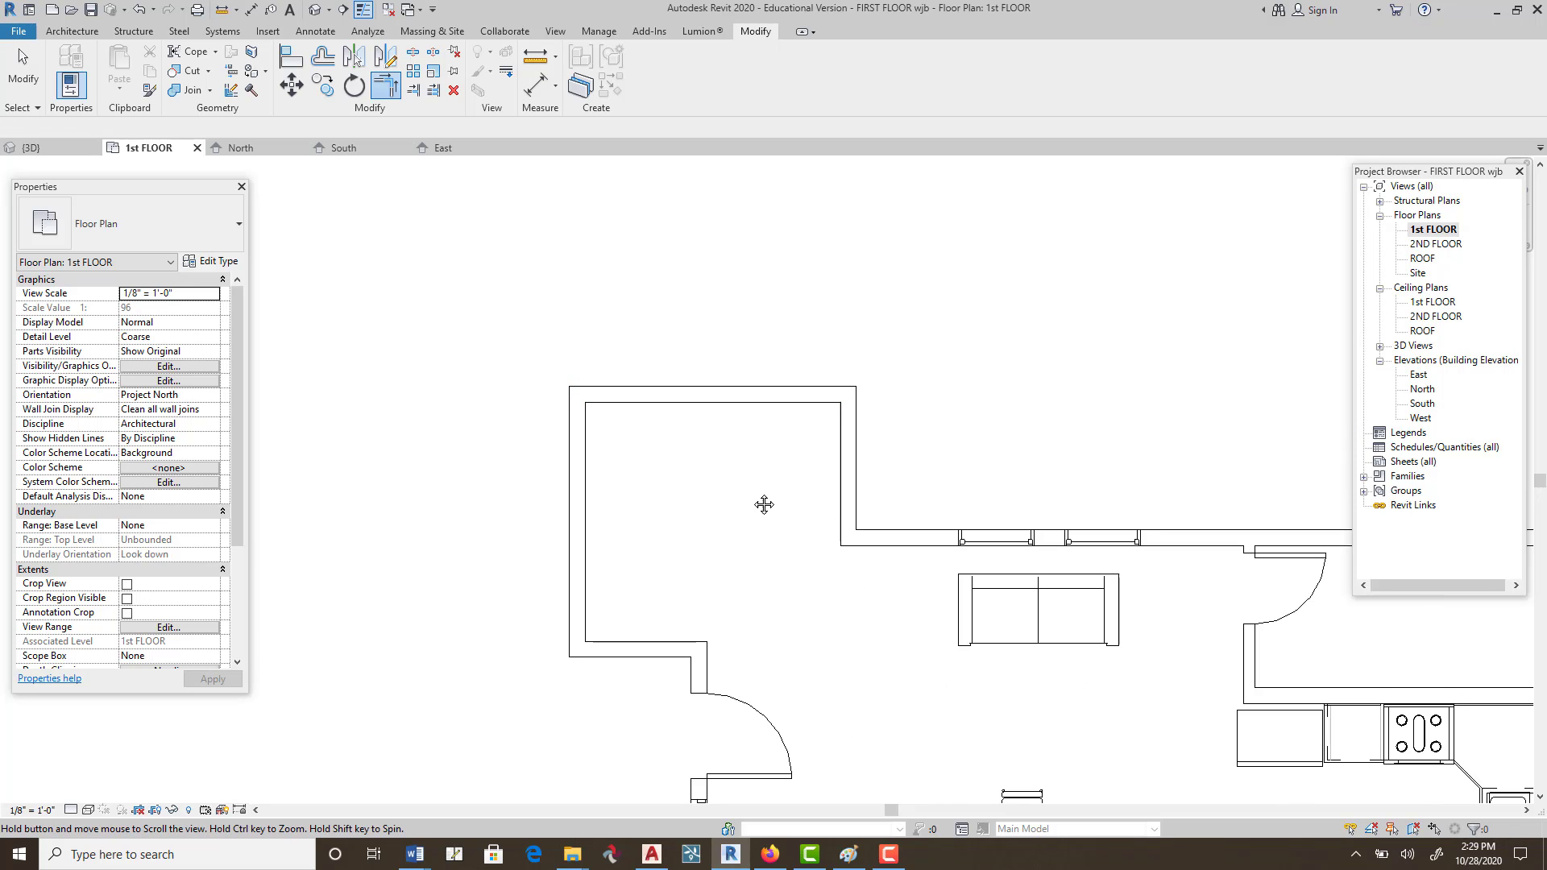
middle_drag(763, 505, 736, 452)
middle_drag(729, 538, 646, 505)
scroll(683, 504, down, 1)
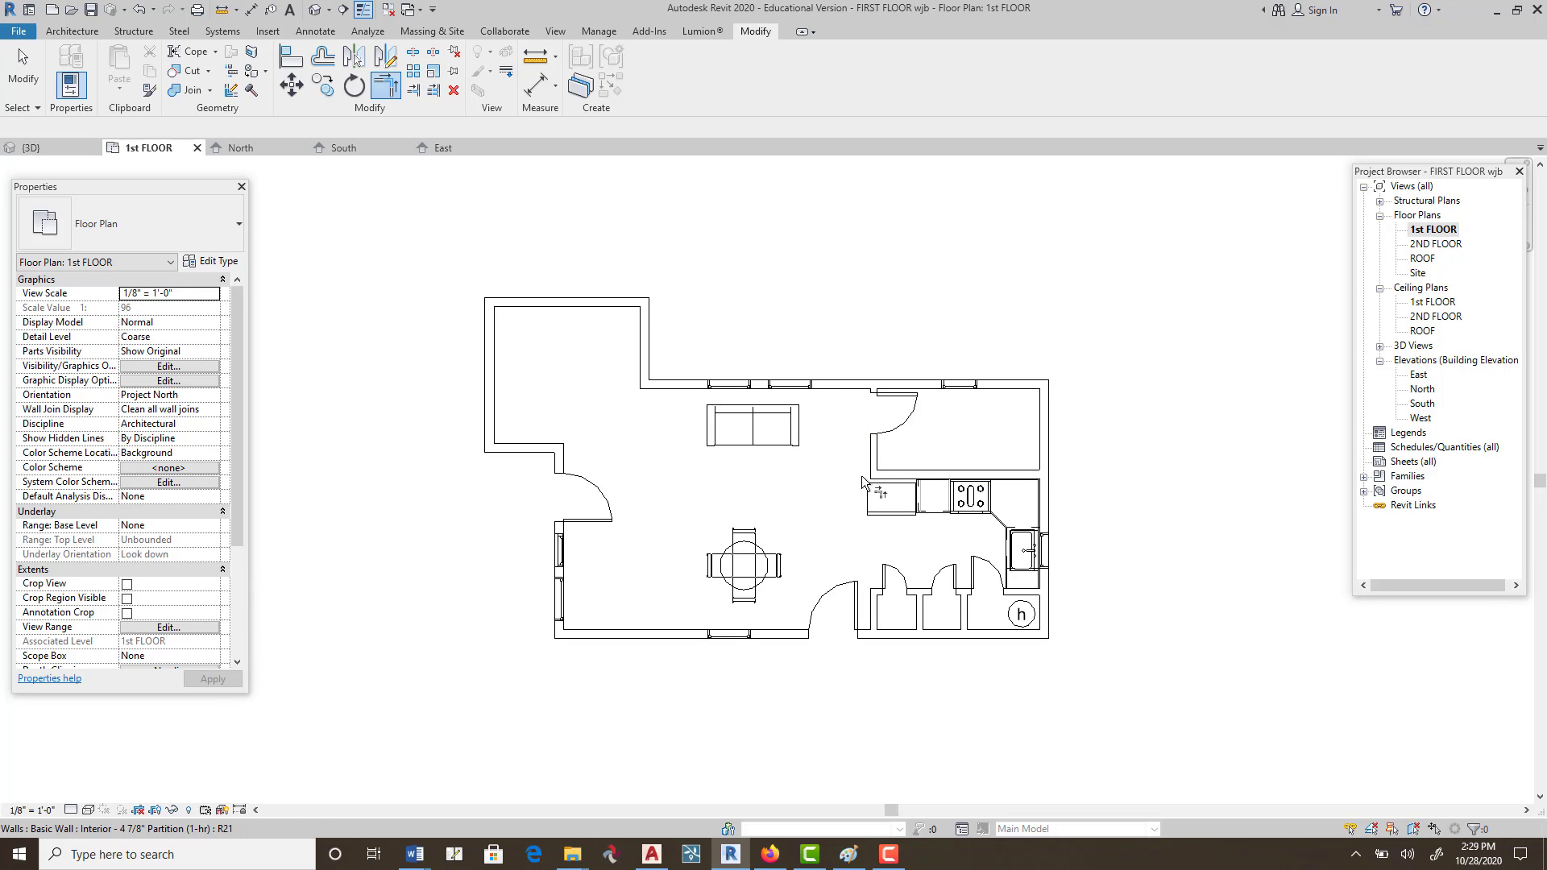
scroll(617, 592, up, 2)
middle_drag(637, 620, 693, 465)
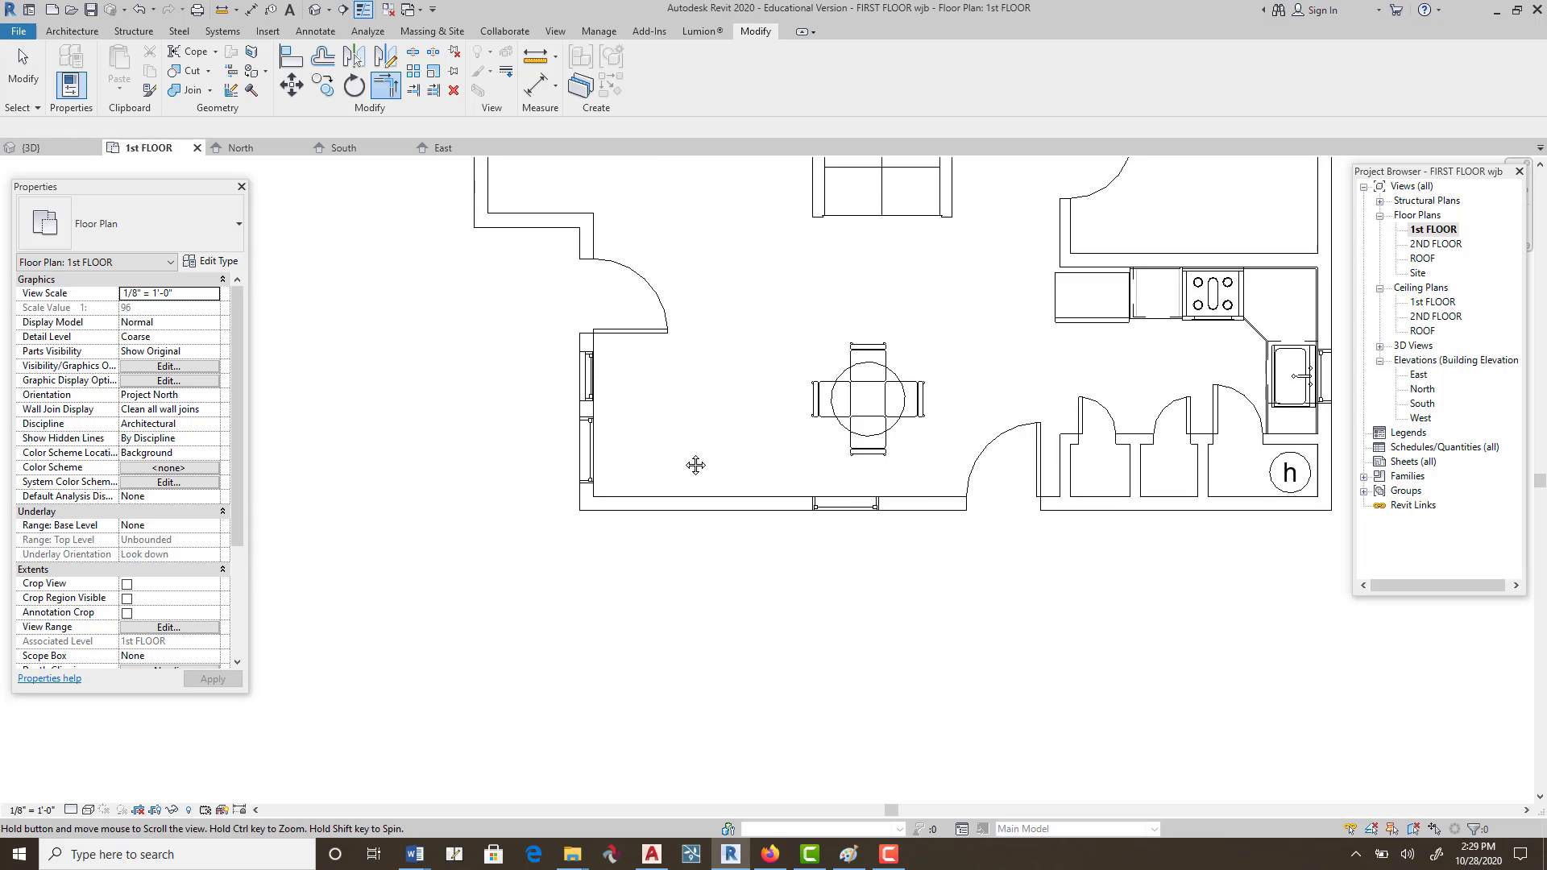
scroll(567, 698, down, 3)
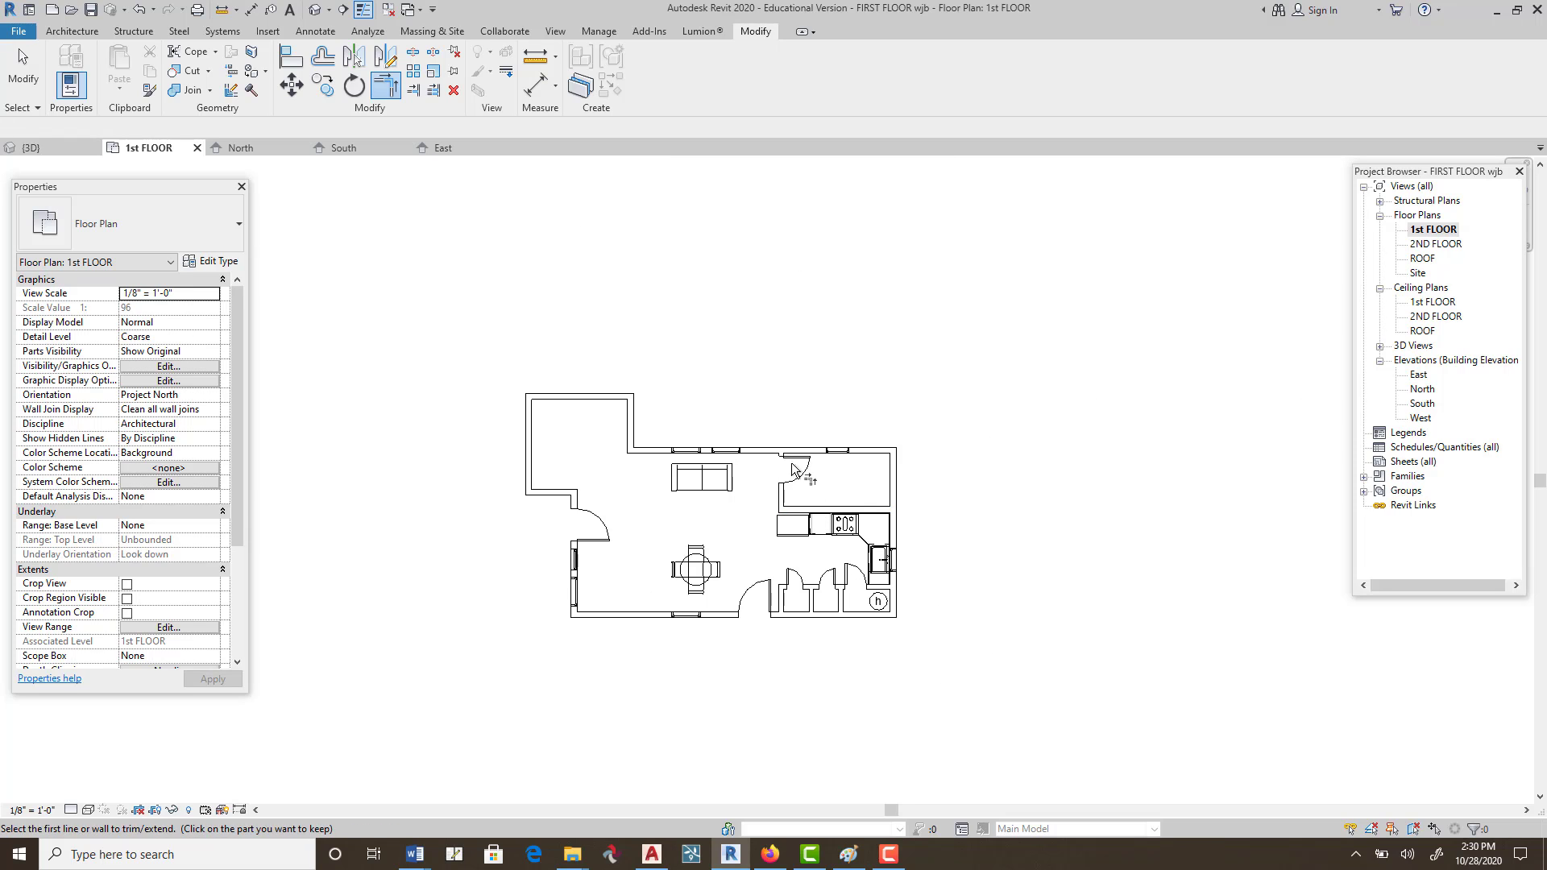
scroll(780, 451, up, 2)
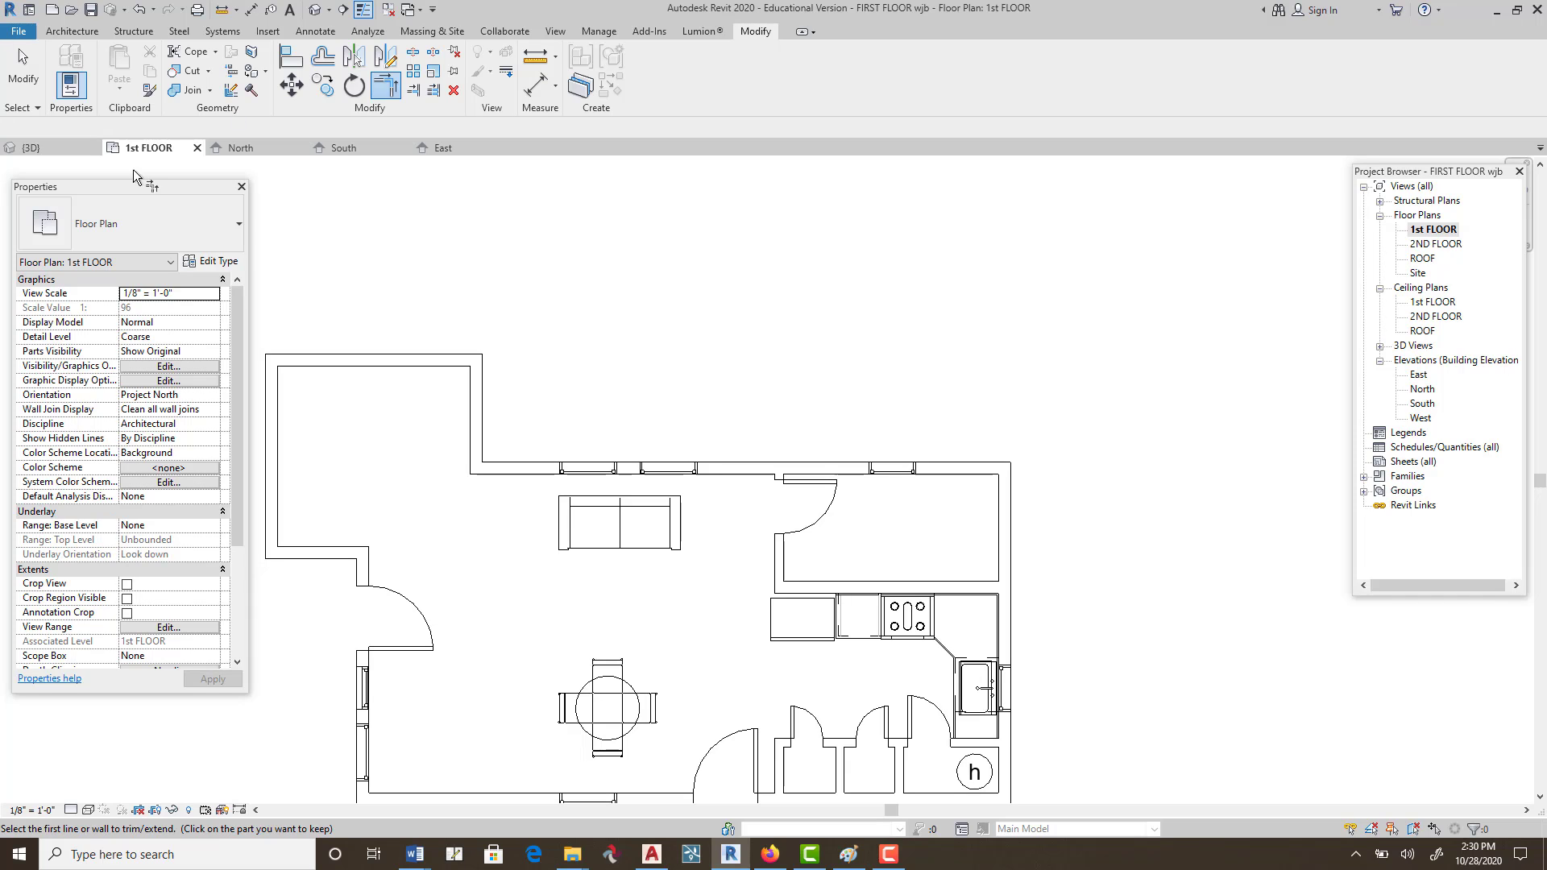
Draw chained 6 7/8" exterior walls about 4'-9" outward from the upper wall near the interior partition, then across to the addition's upper corner.
click(66, 34)
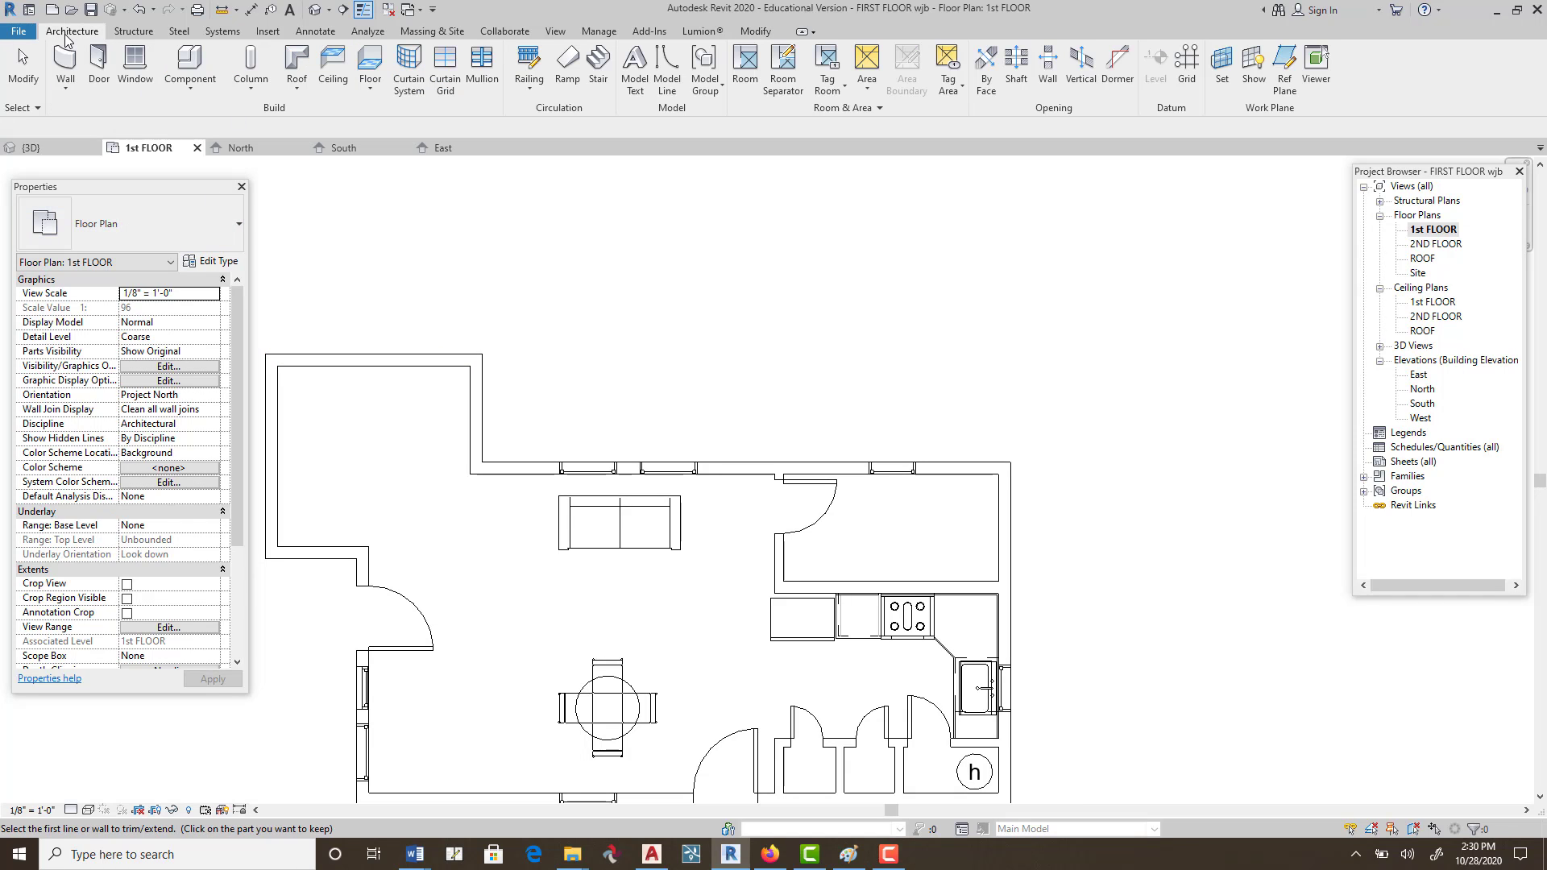
click(67, 87)
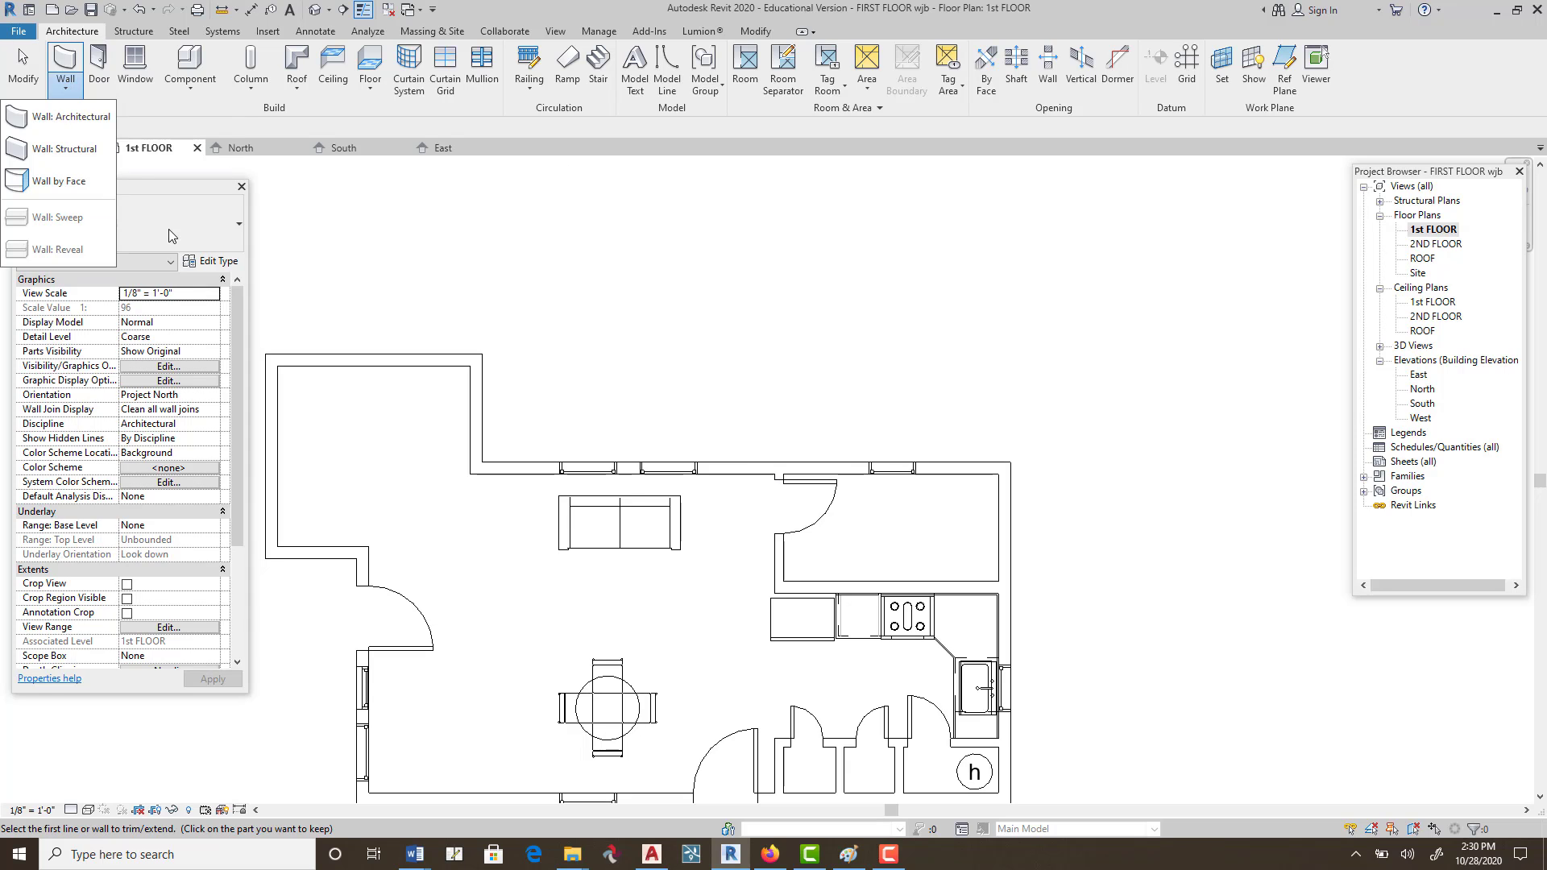
click(71, 117)
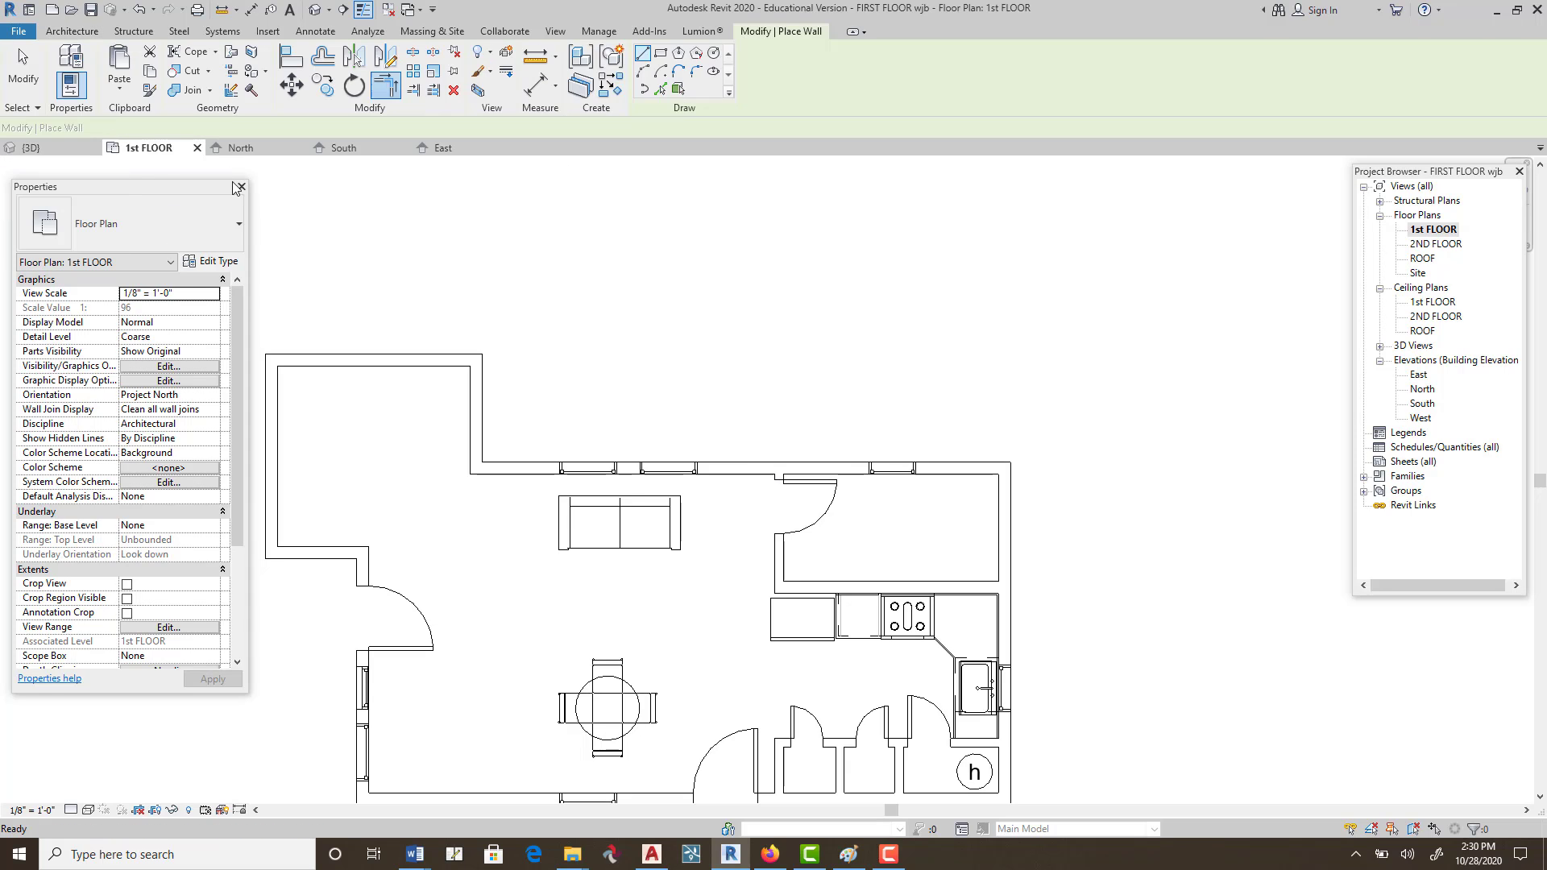
click(783, 462)
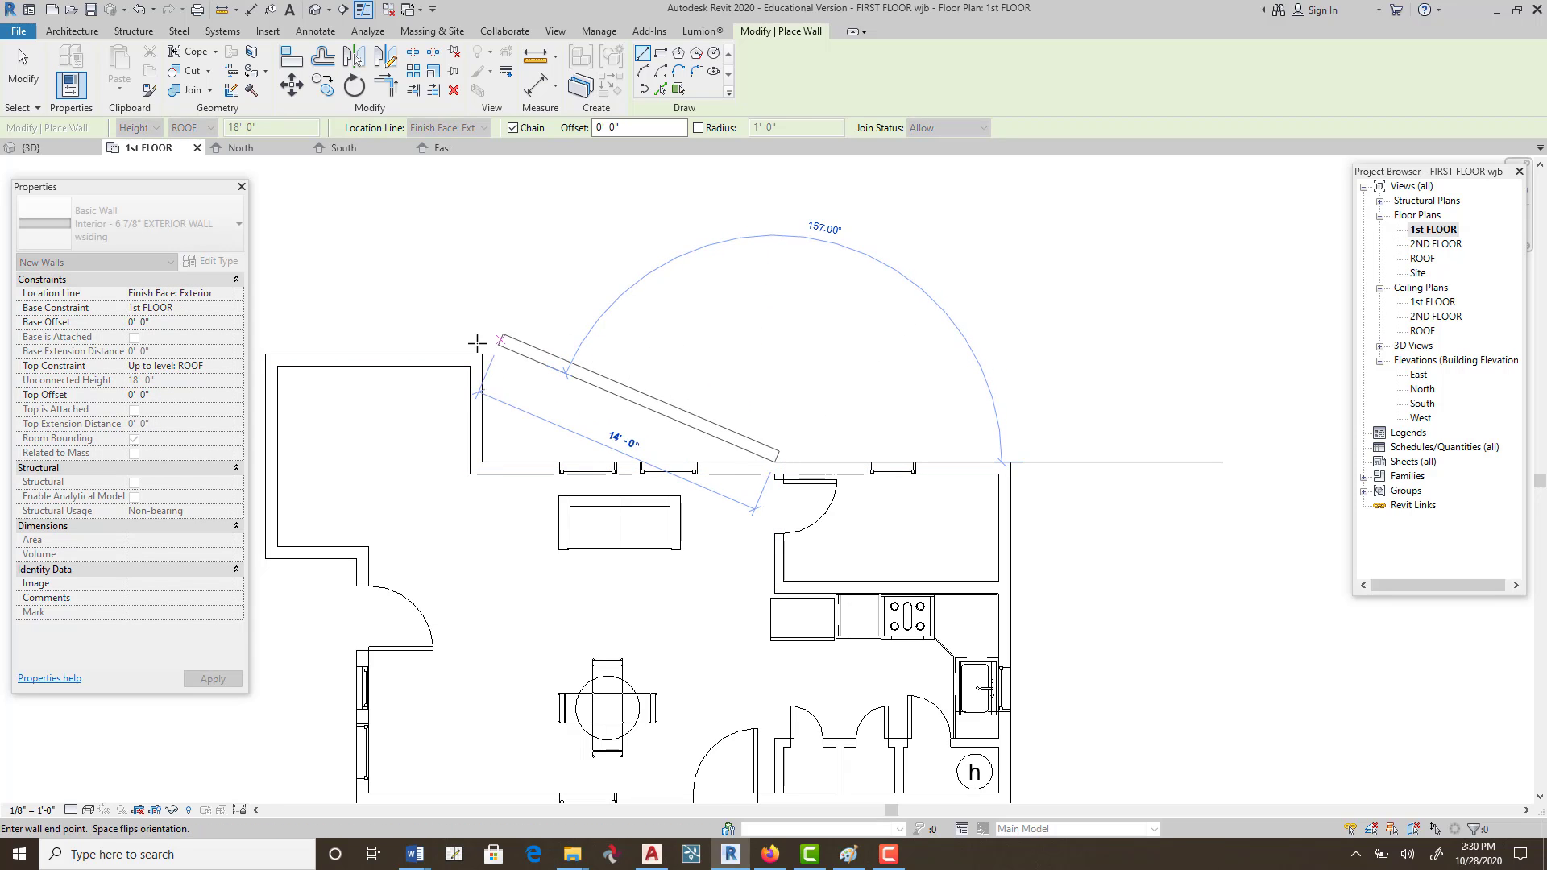
click(774, 366)
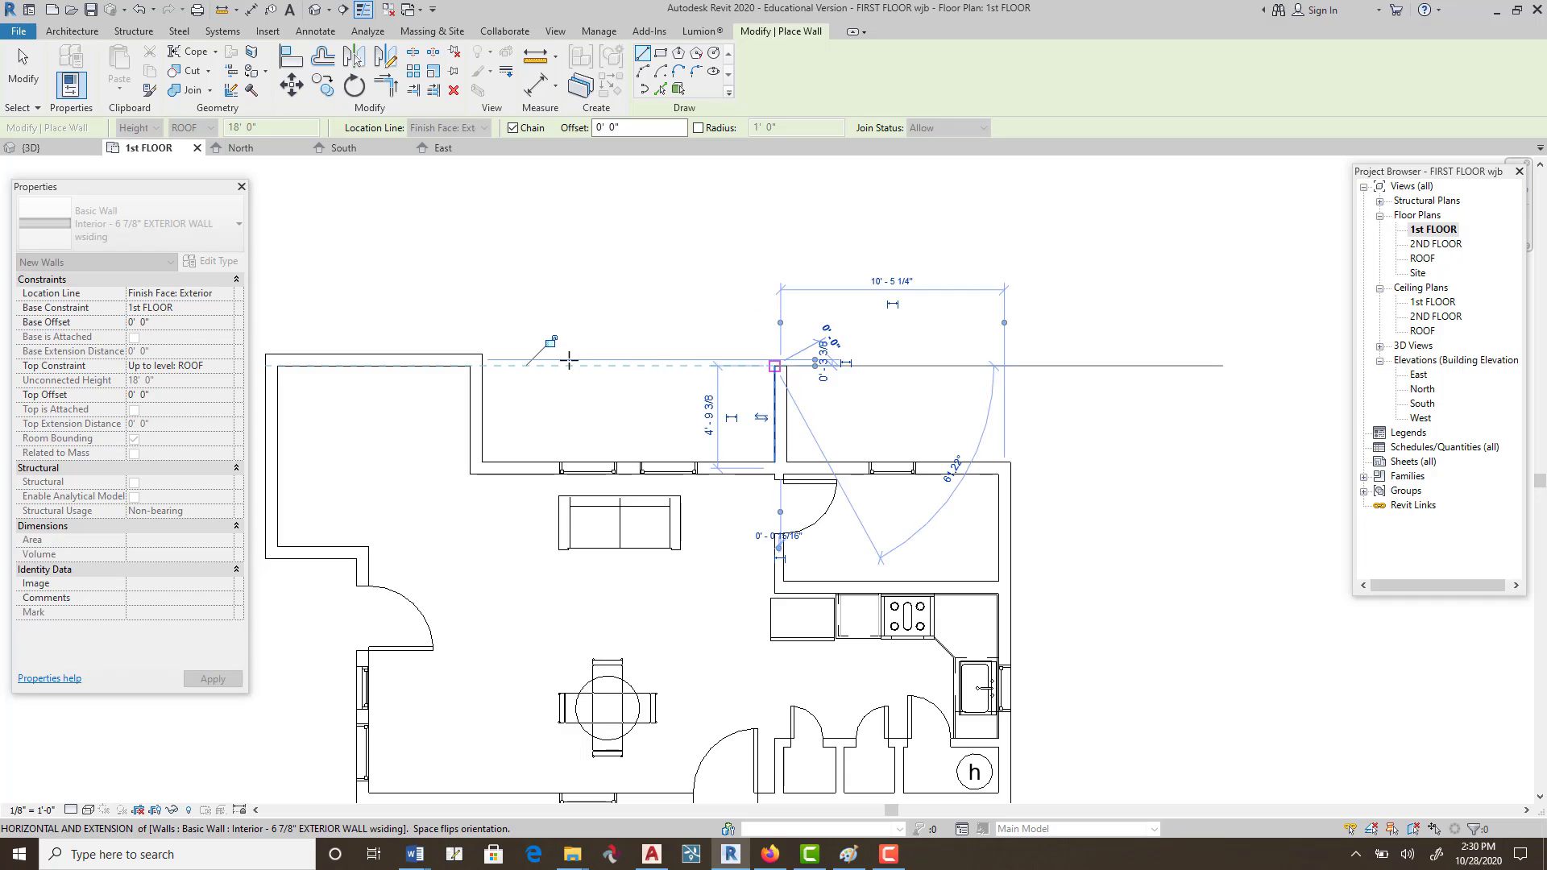
click(482, 360)
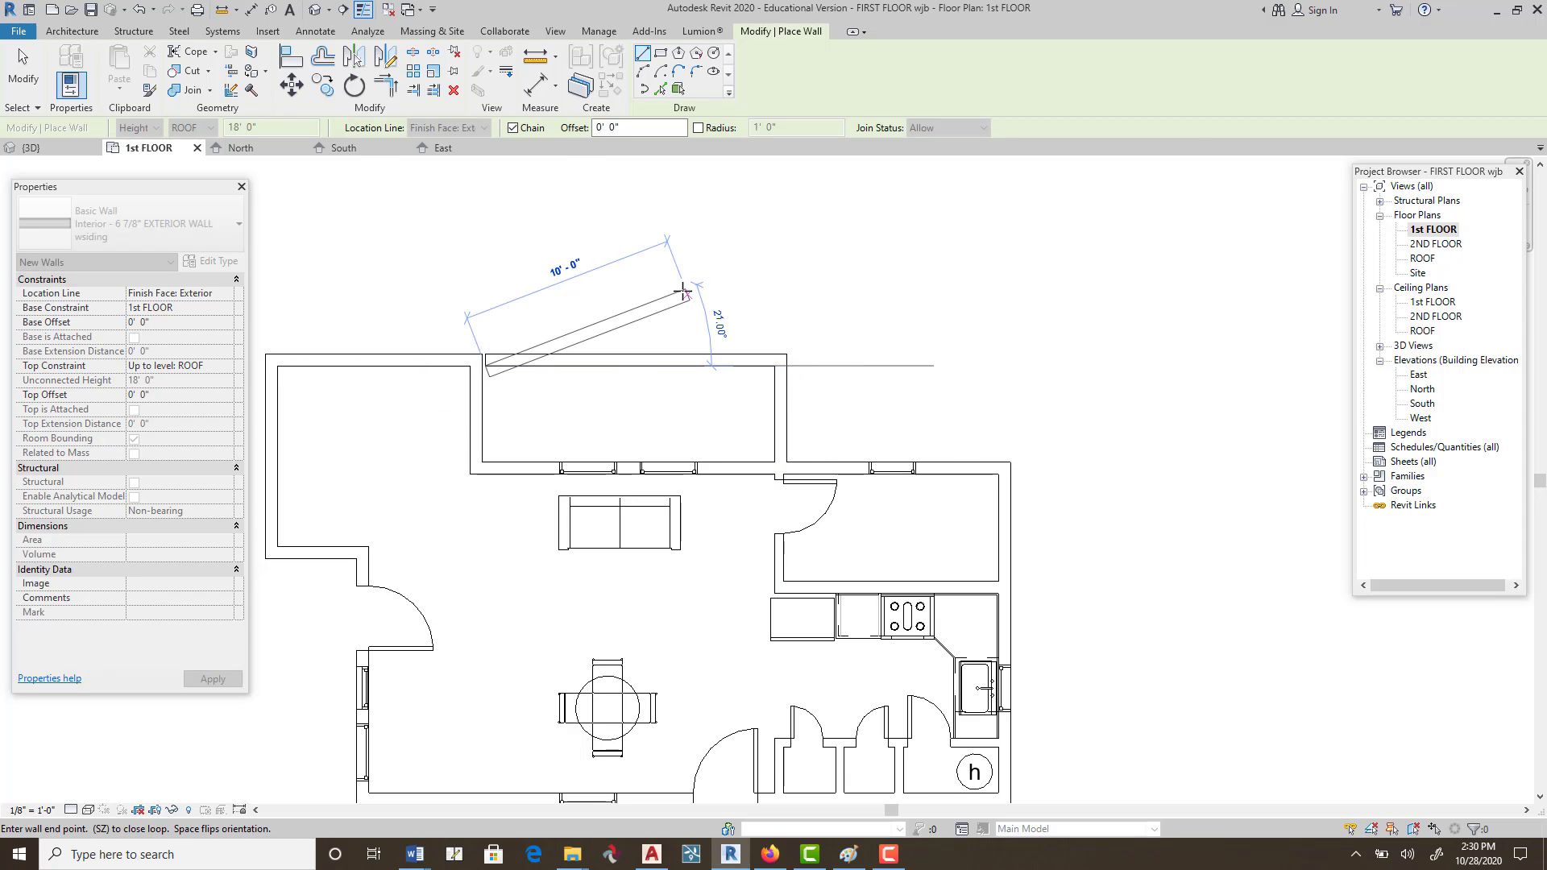
key(Escape)
scroll(367, 335, up, 3)
key(Escape)
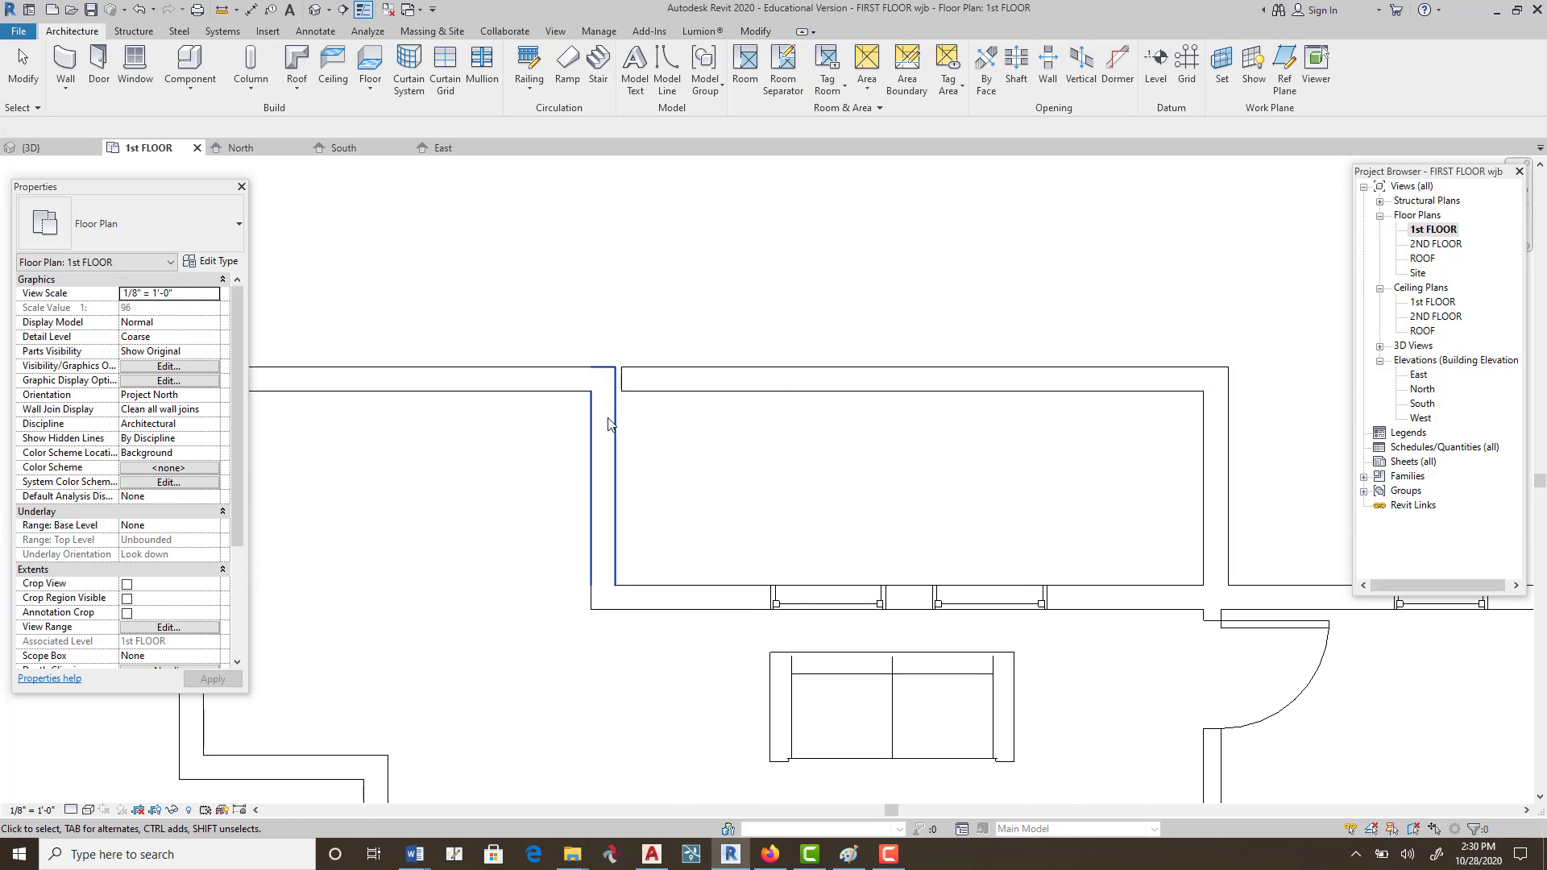
click(616, 413)
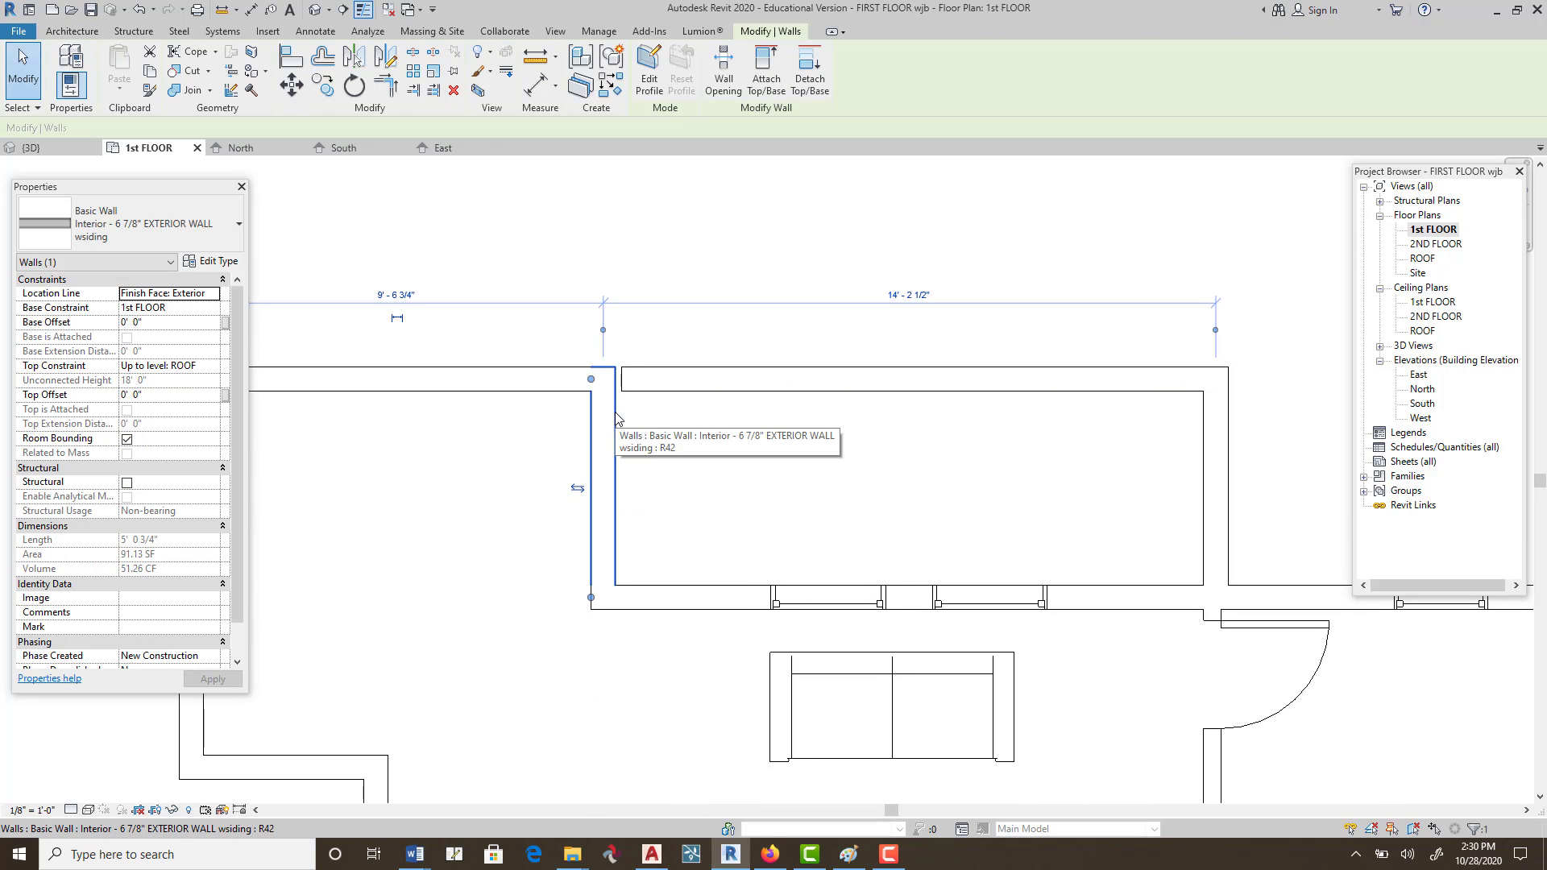
click(413, 89)
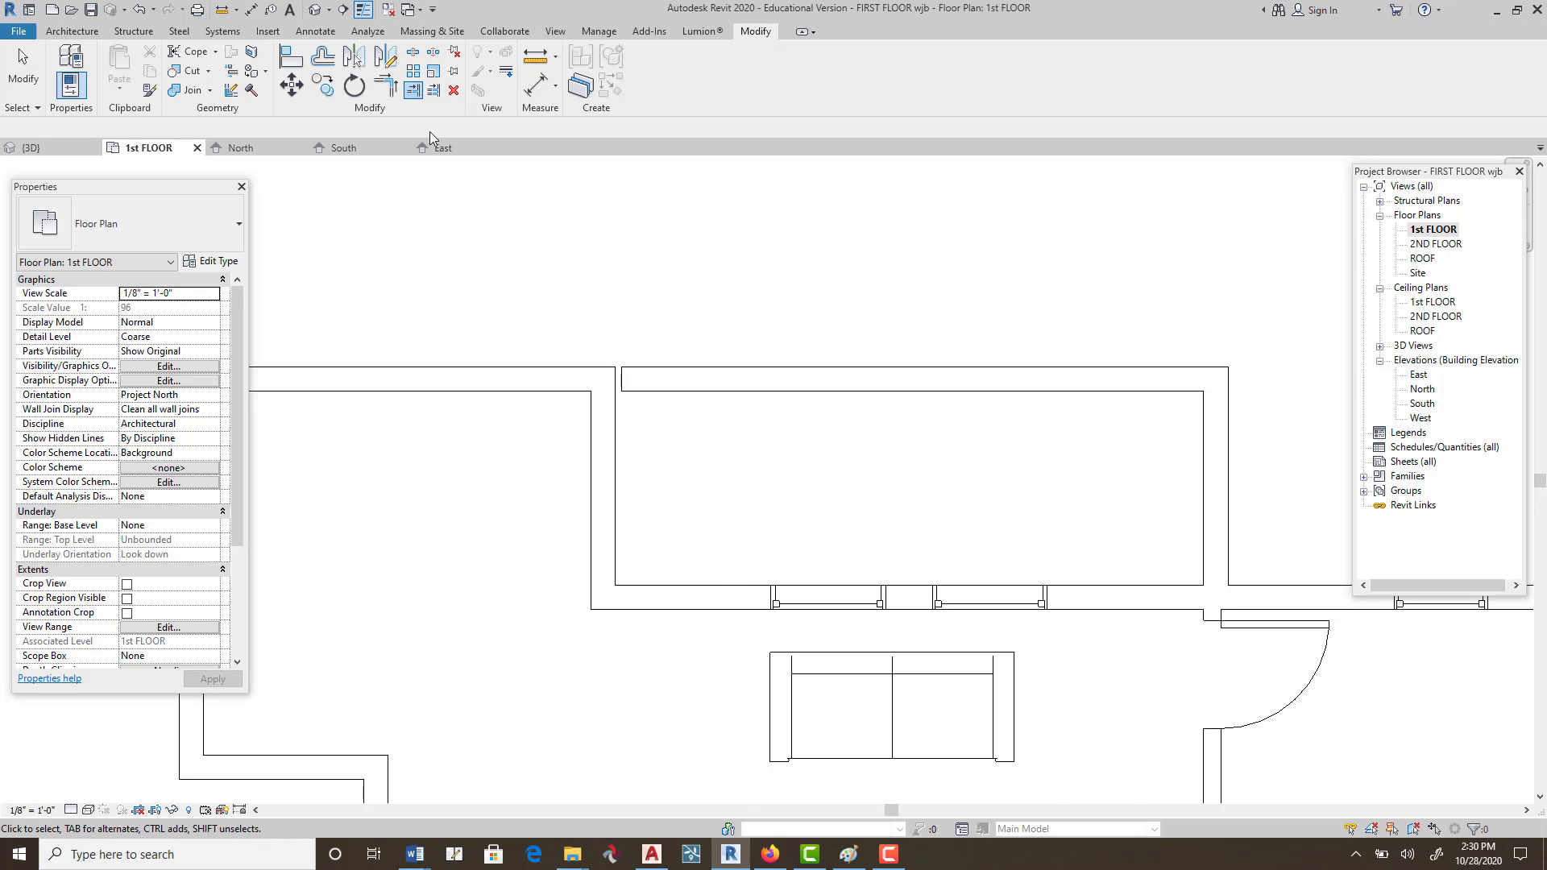
key(Escape)
scroll(640, 246, down, 2)
click(141, 13)
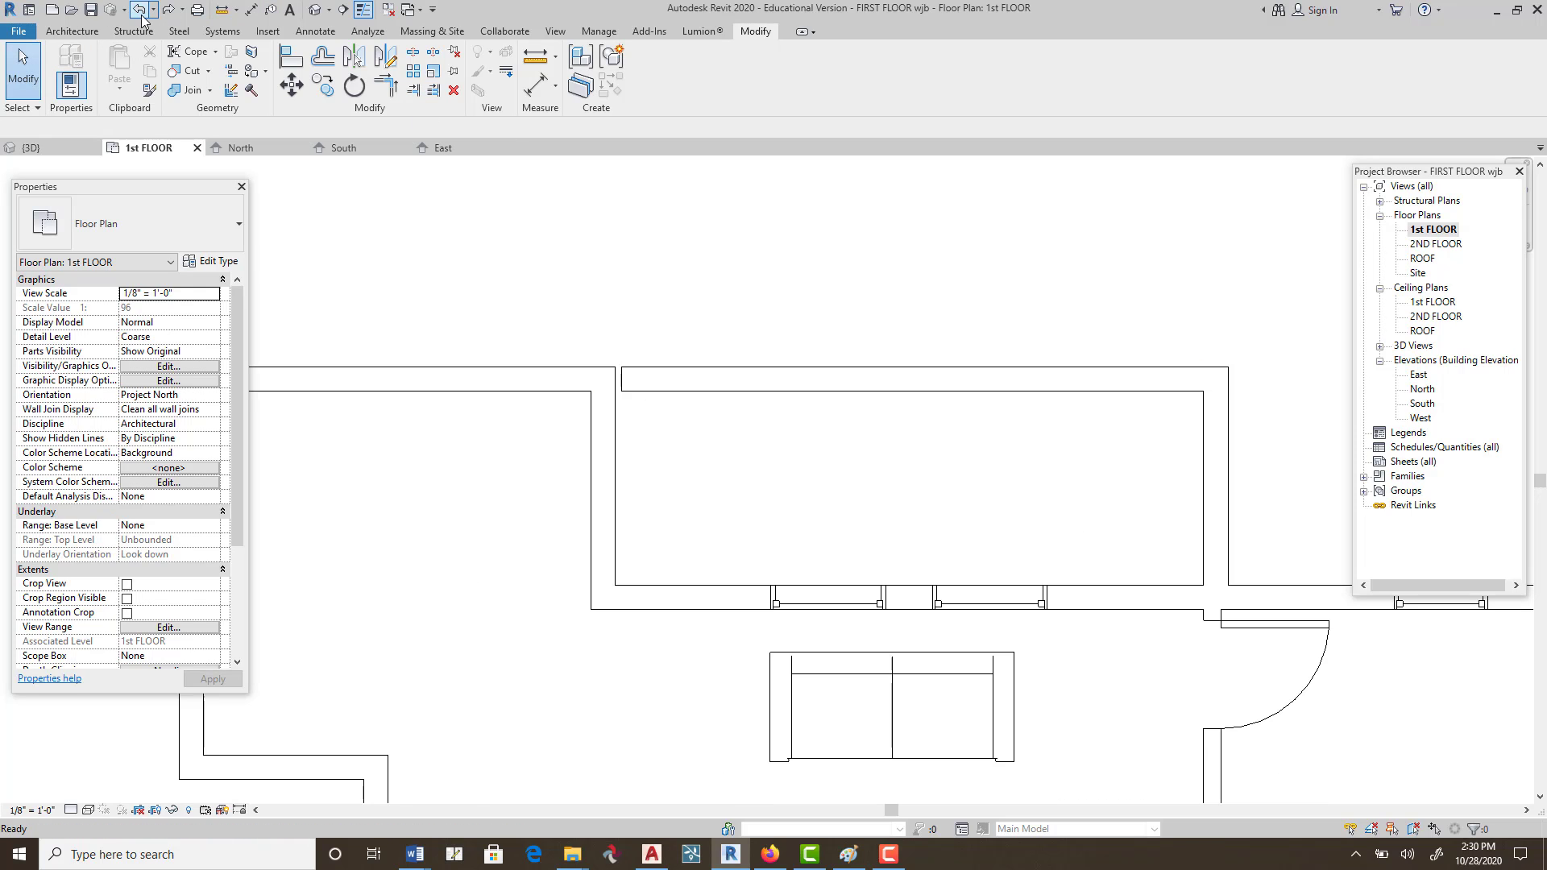
Extend the newly drawn upper exterior wall with Trim/Extend Single Element to meet the first addition's adjoining vertical wall.
click(413, 89)
click(616, 403)
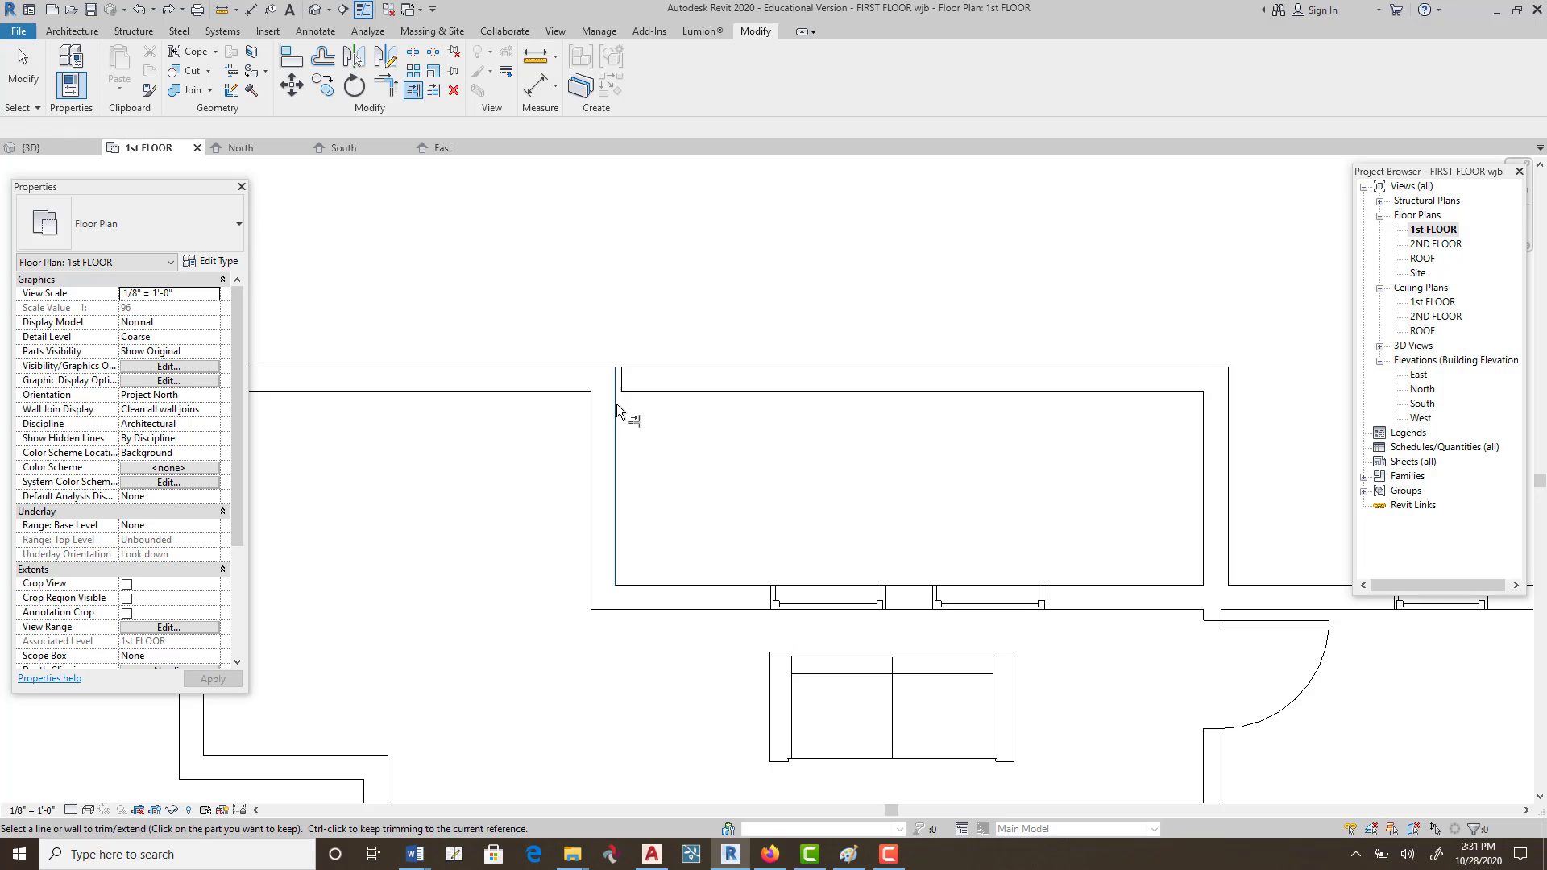
click(634, 390)
scroll(698, 330, down, 3)
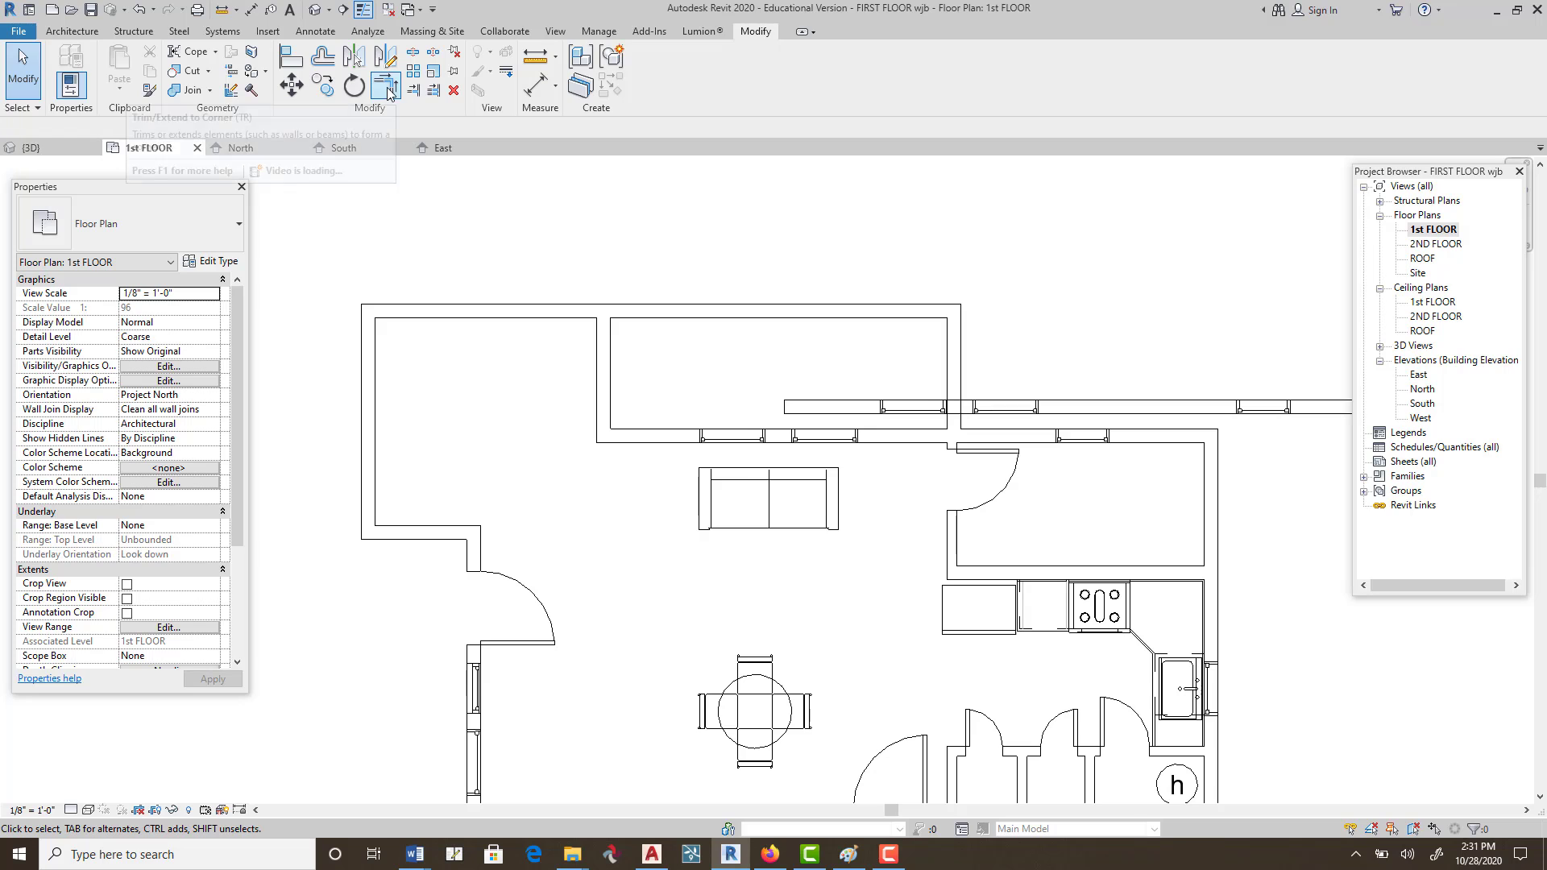
Trim the new vertical exterior wall and the house's upper wall to a corner, deleting the window instances that cannot be cut.
click(386, 86)
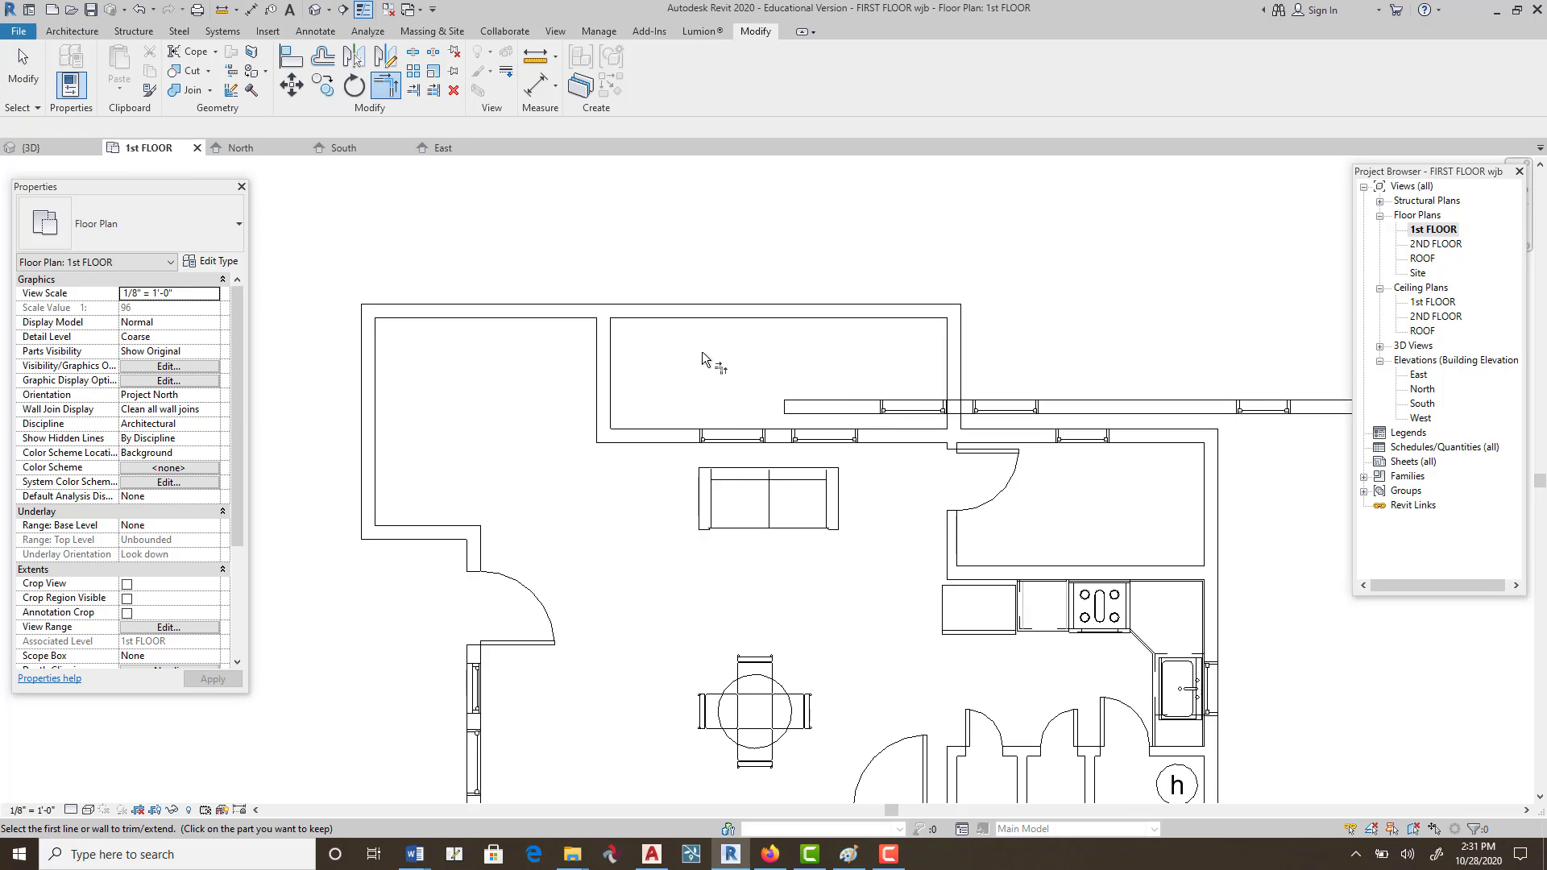
click(953, 380)
click(1026, 440)
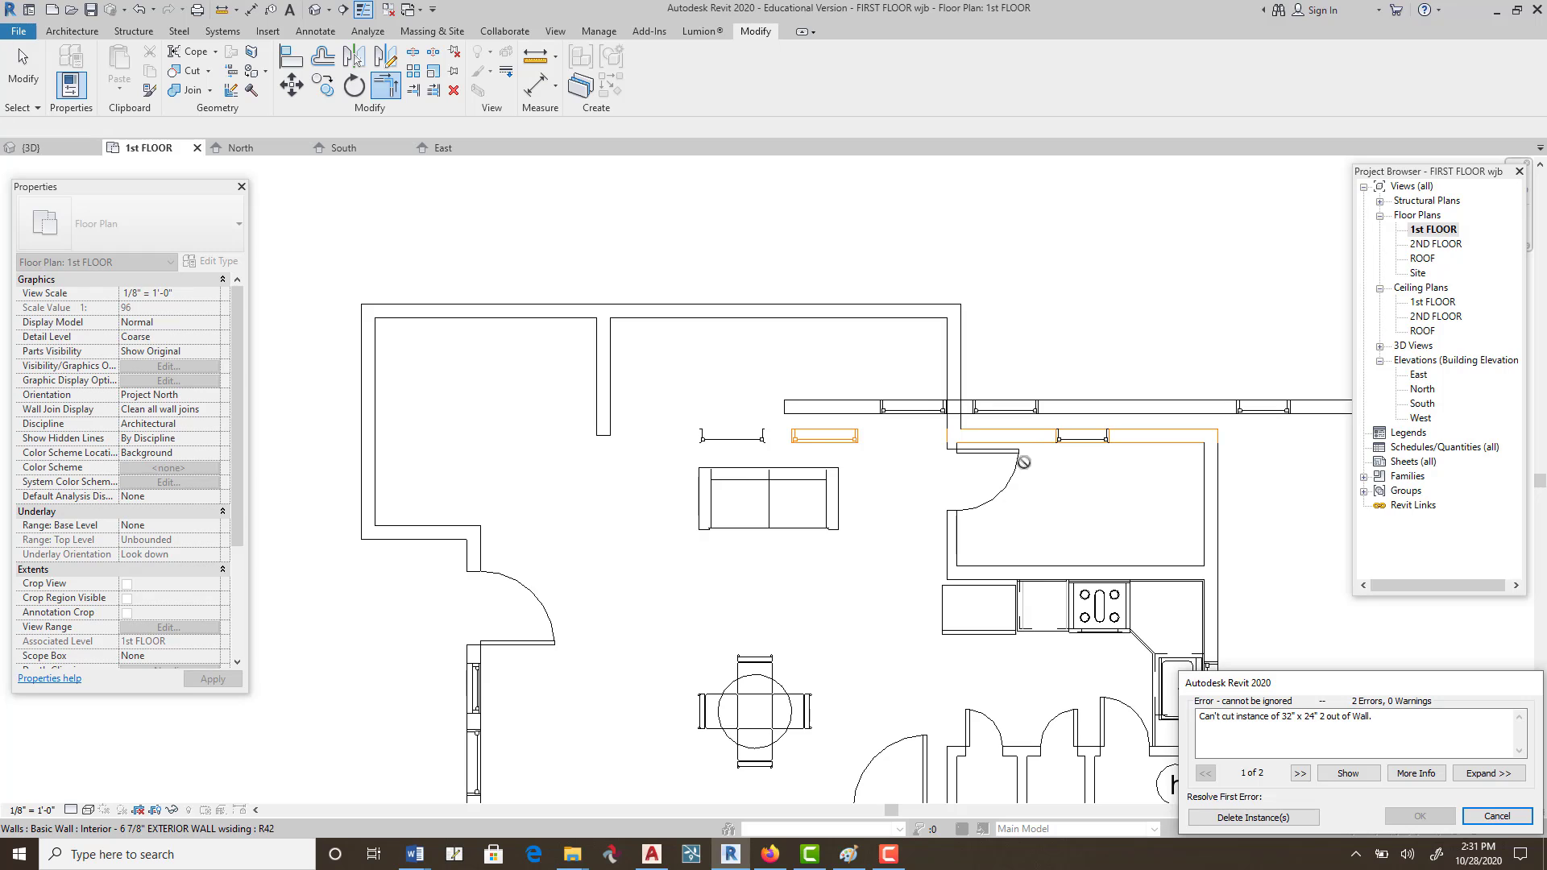
click(1209, 824)
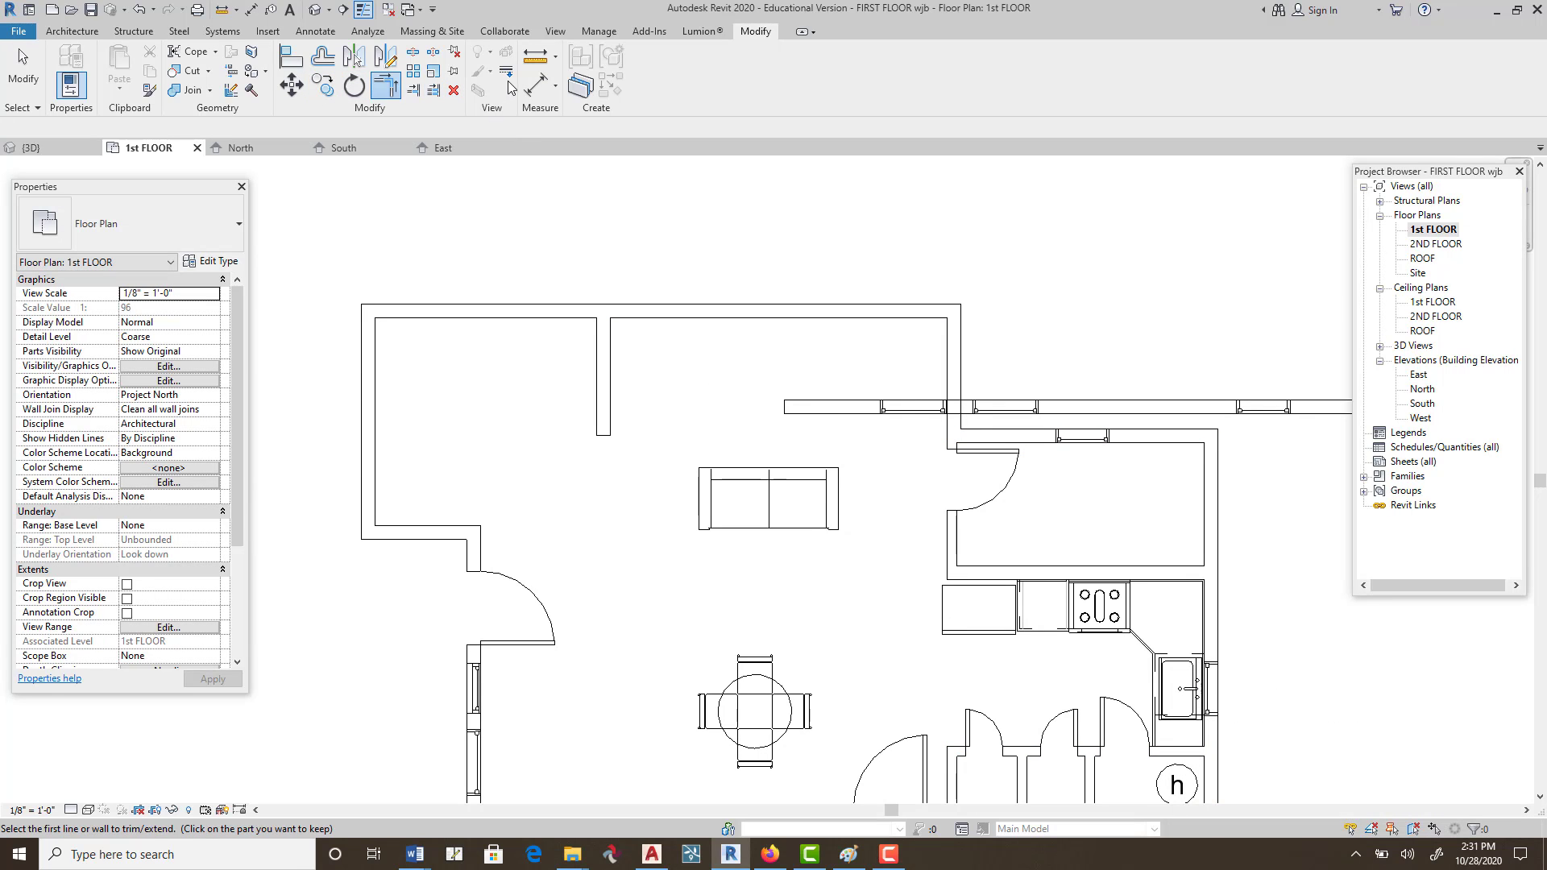
Delete the stray horizontal exterior wall and its windows that cross the extended living area.
key(Escape)
key(Escape)
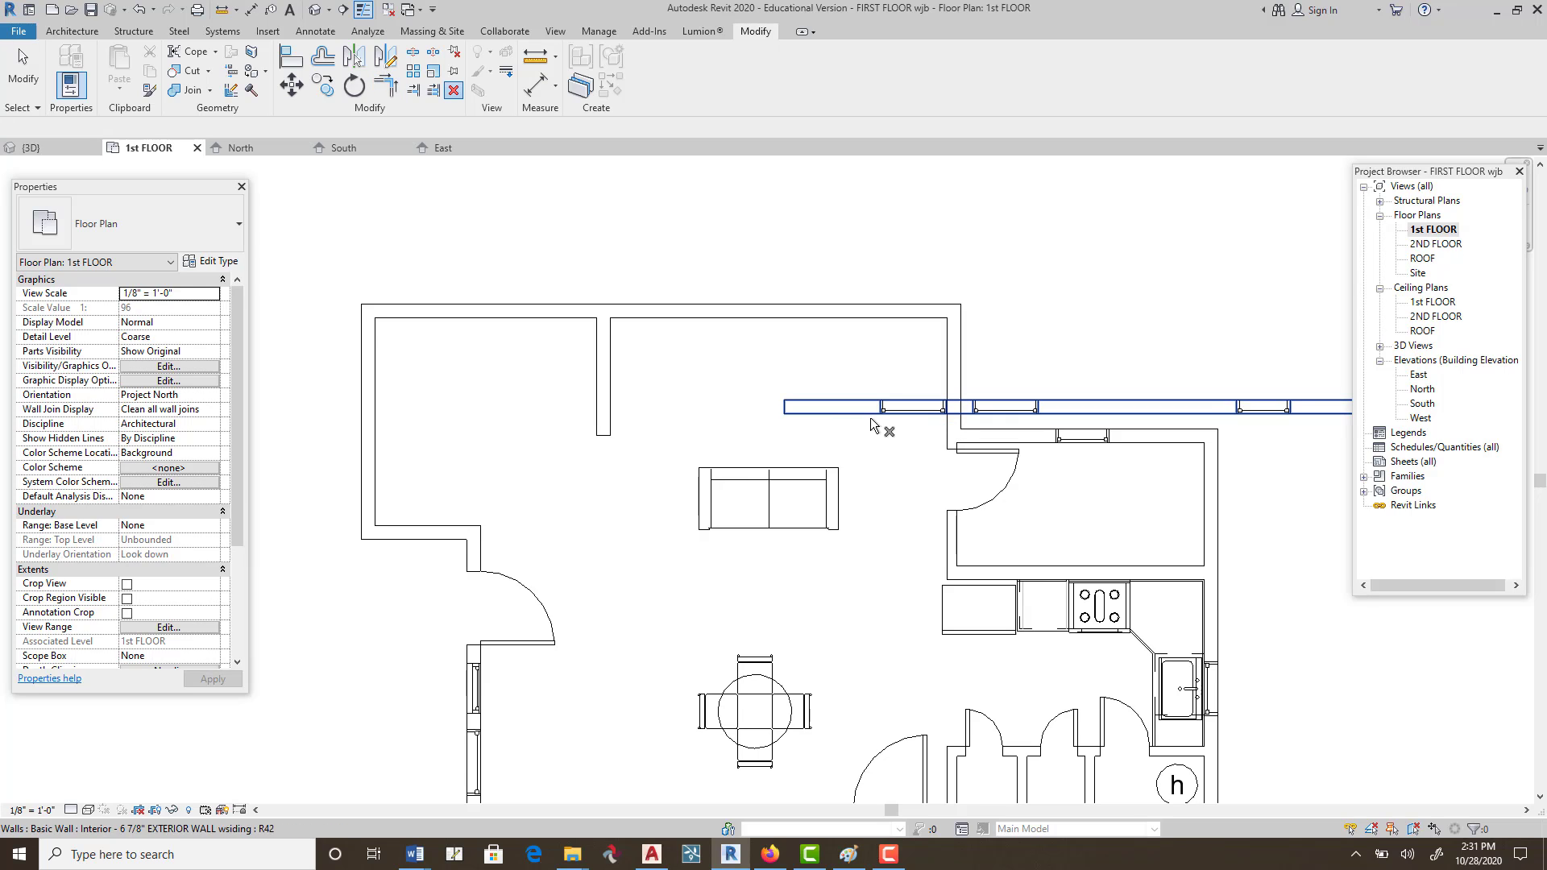
click(903, 413)
key(Delete)
click(894, 411)
key(Delete)
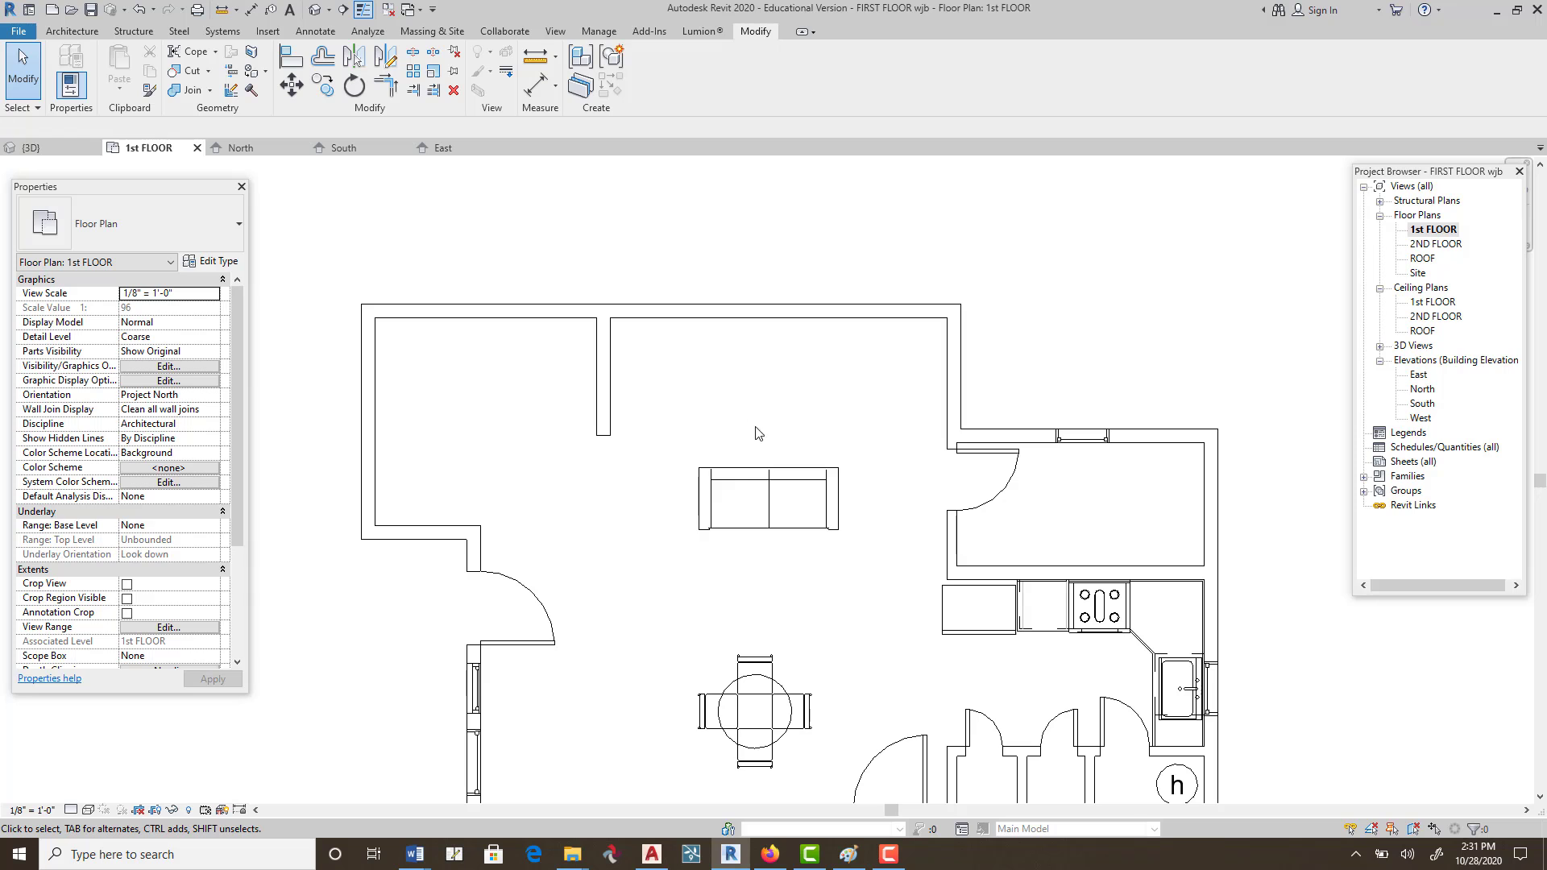
Move the sofa close to the new upper wall, and then reposition it about 6'-4" from that wall.
click(746, 471)
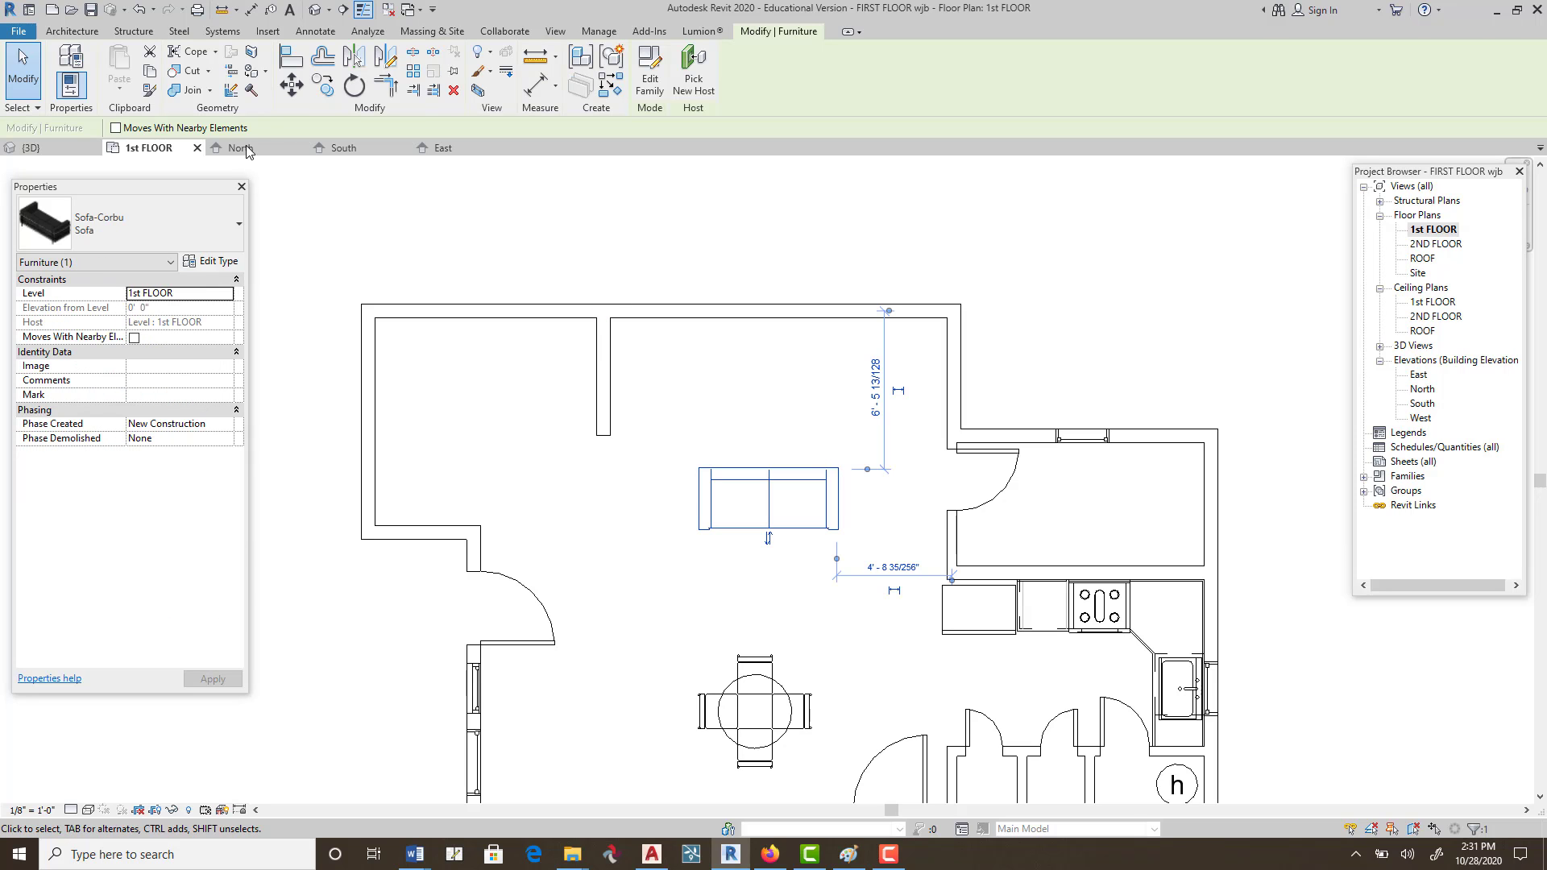
click(291, 84)
click(779, 468)
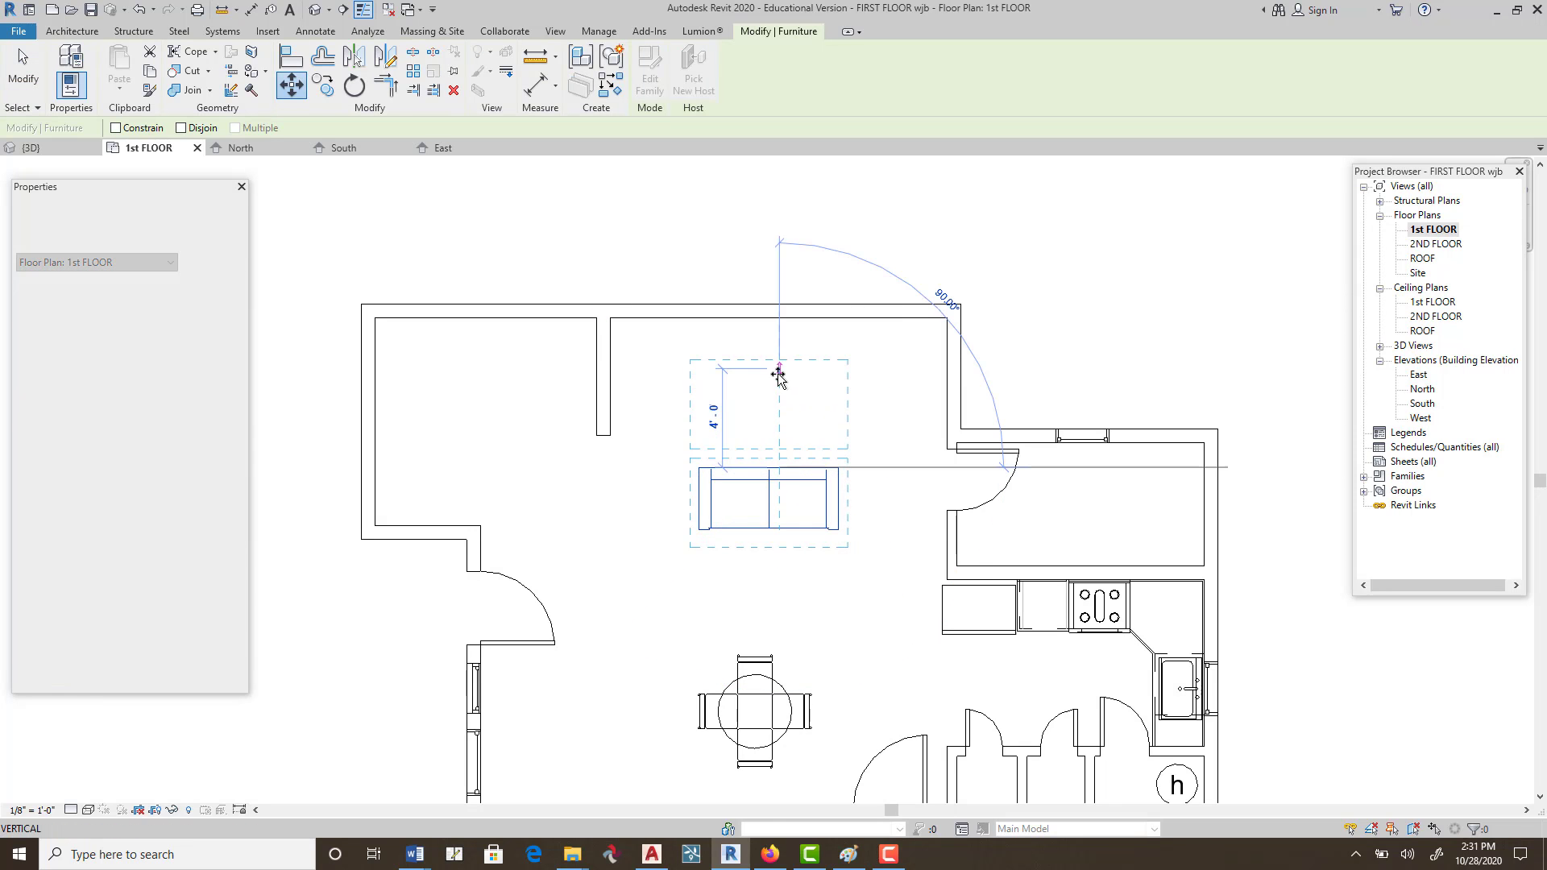
click(772, 329)
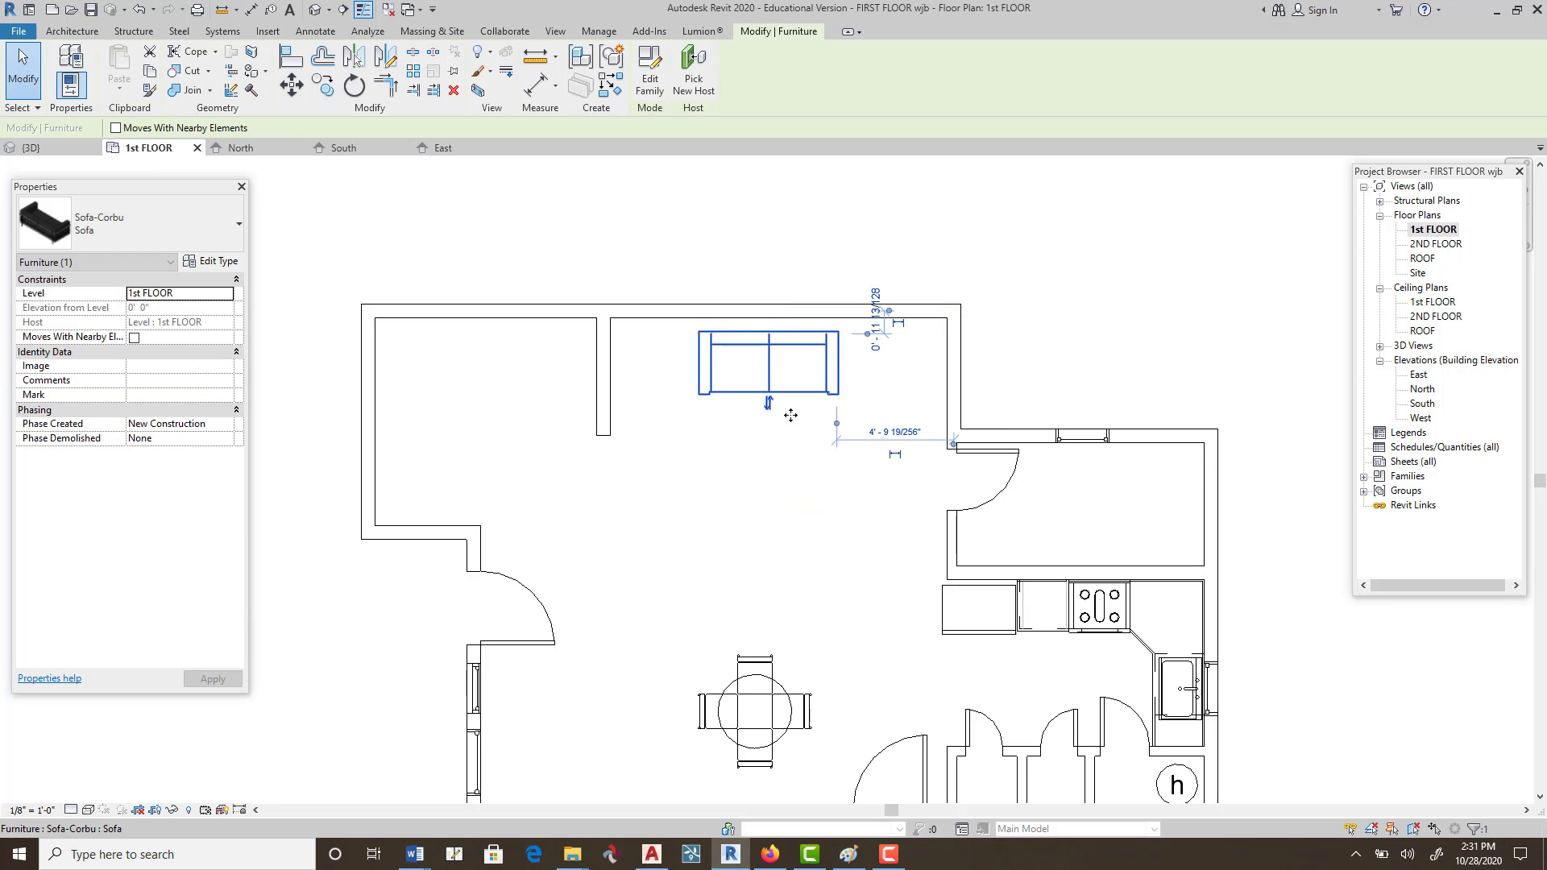
drag(778, 345, 786, 479)
scroll(800, 441, down, 2)
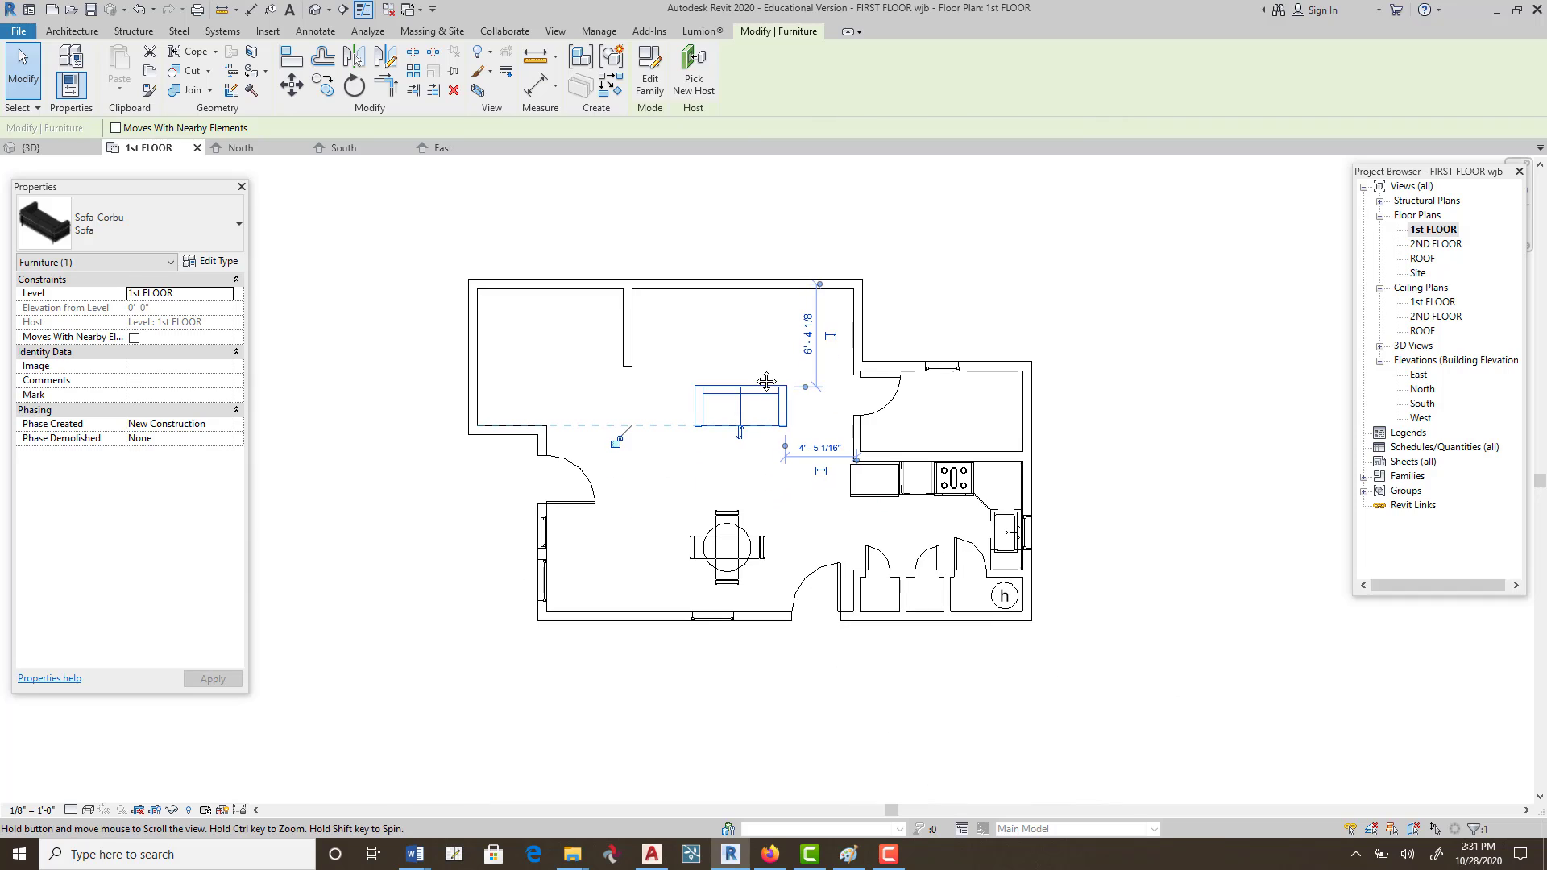
click(1281, 483)
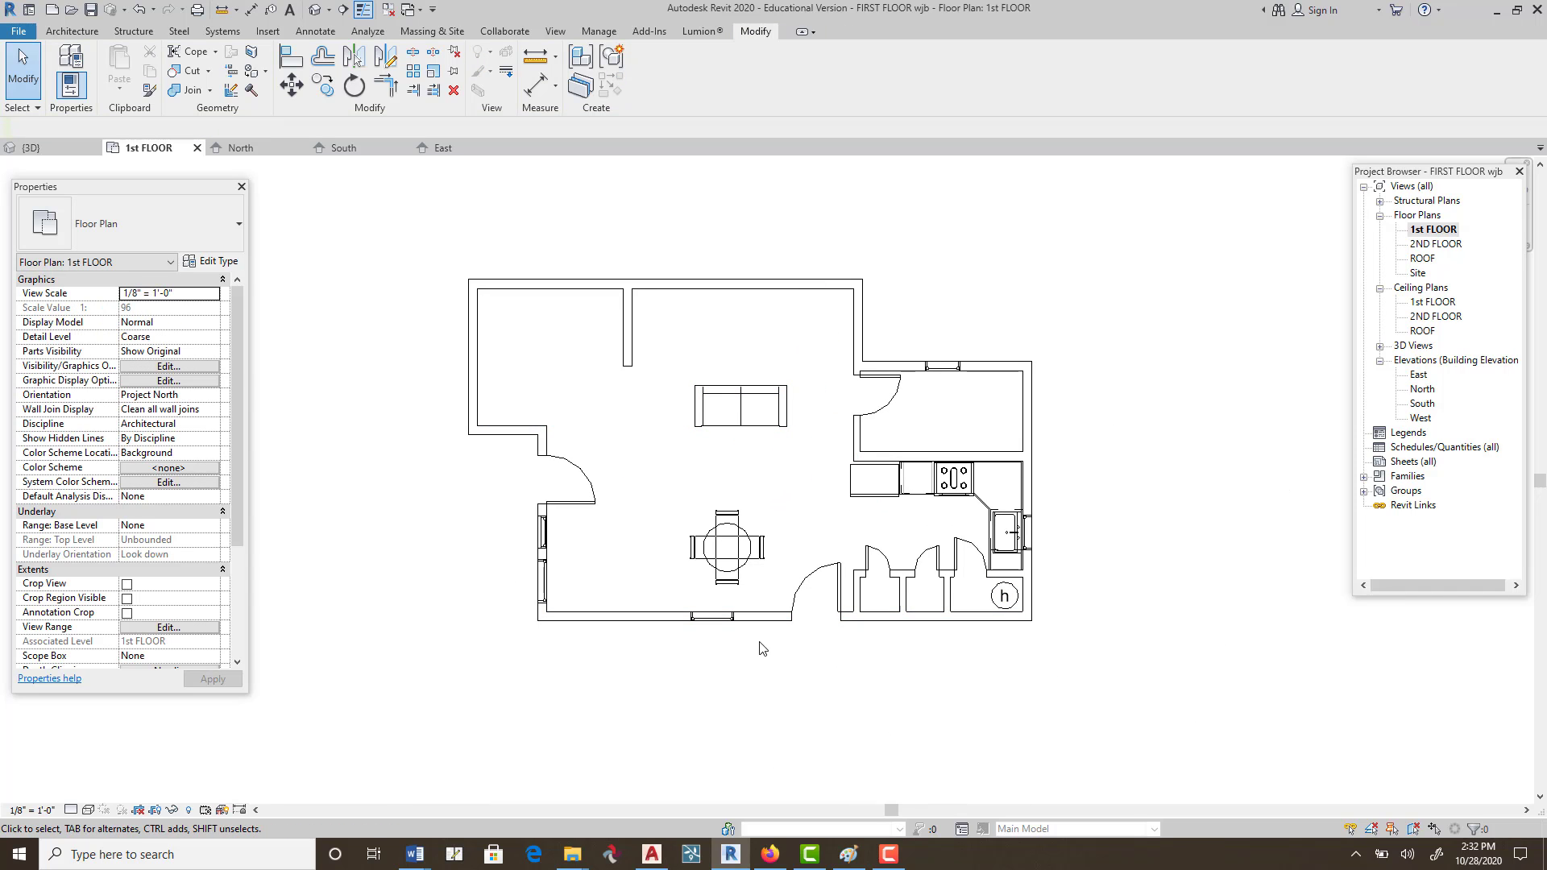
middle_drag(794, 596, 838, 585)
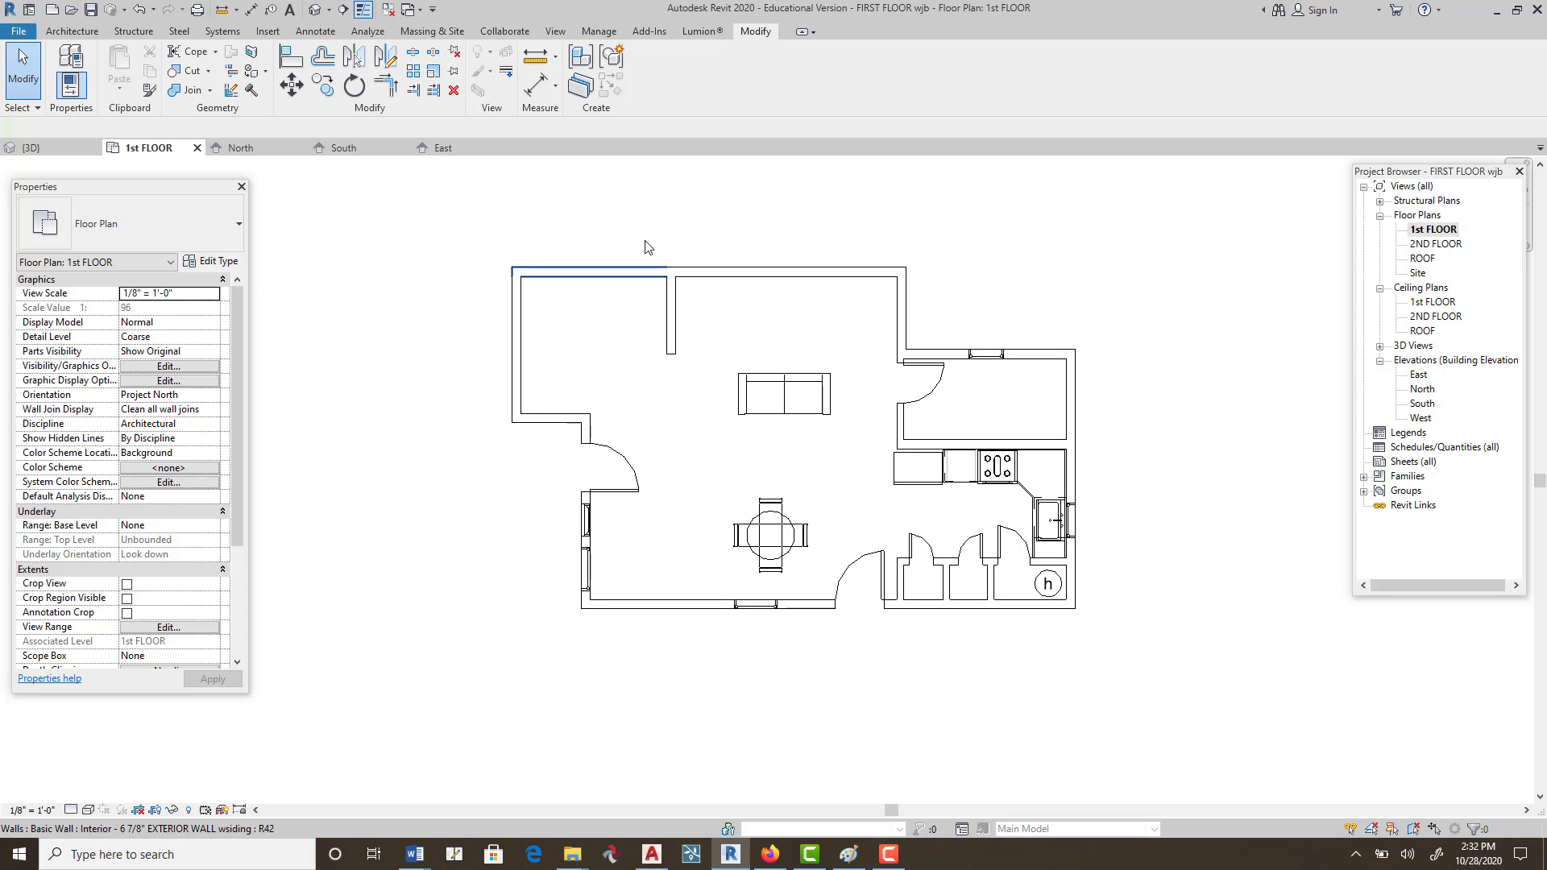
scroll(636, 452, up, 2)
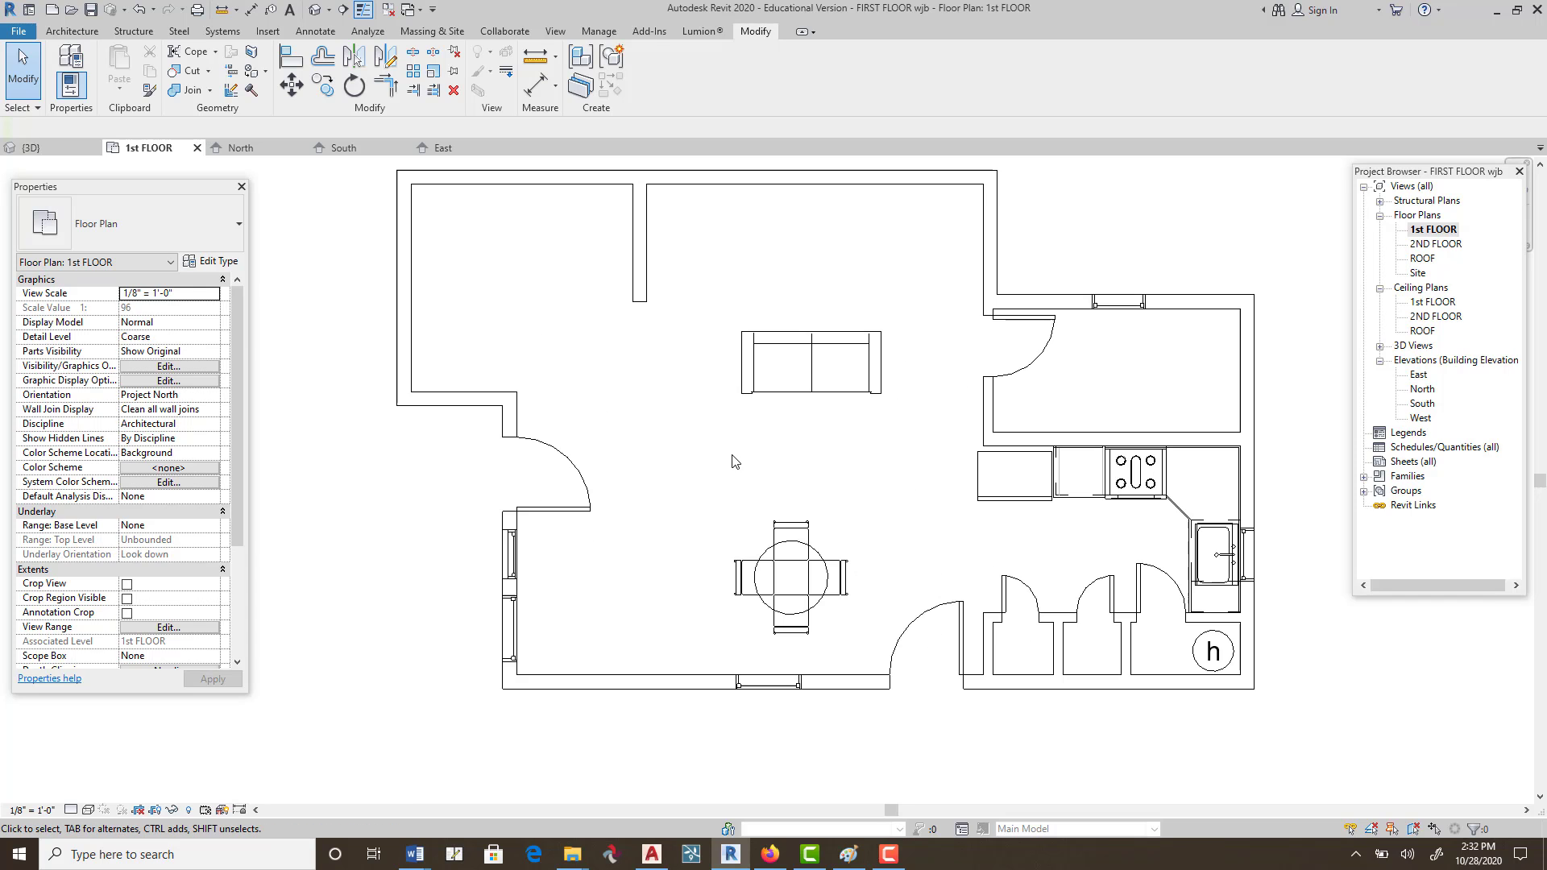
scroll(738, 608, down, 1)
middle_drag(742, 610, 681, 607)
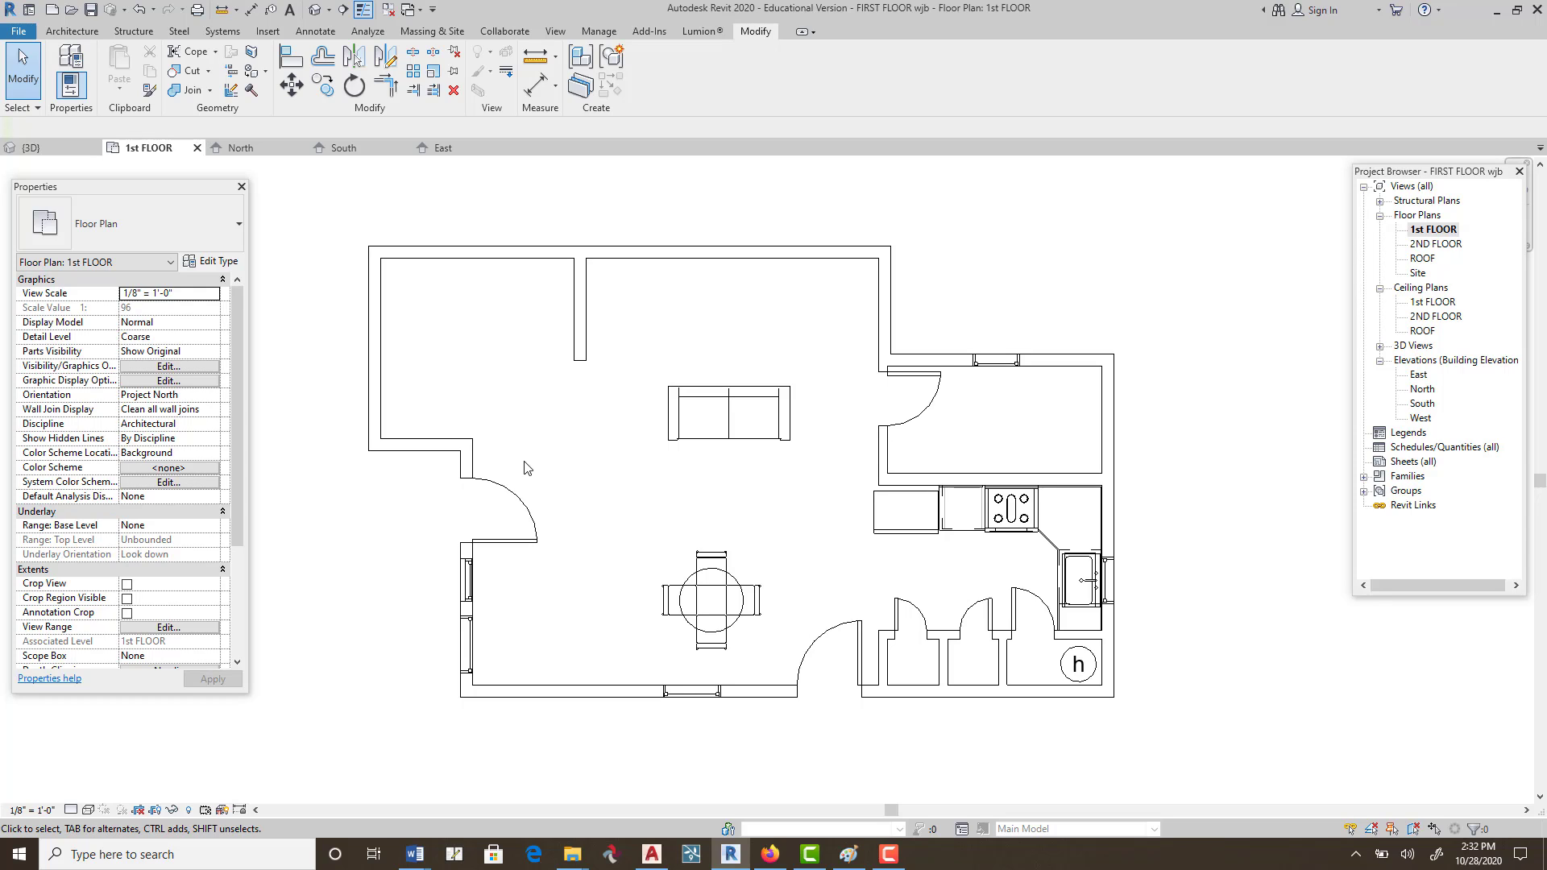
Start a 6" structural foundation slab on 1st FLOOR and trace its boundary along the stepped upper exterior wall faces.
click(137, 32)
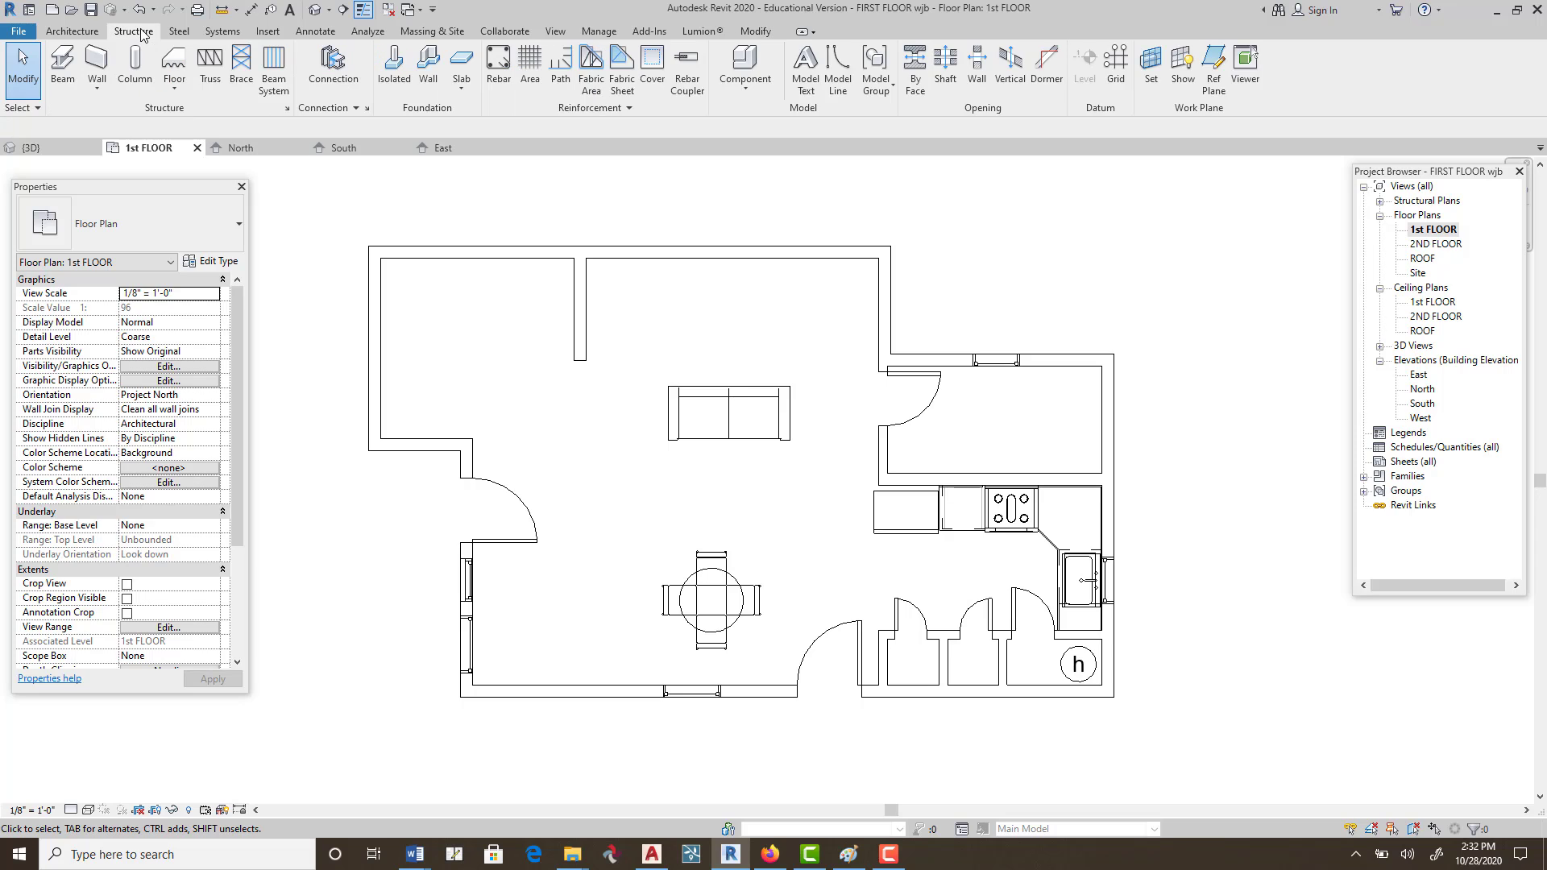
click(465, 87)
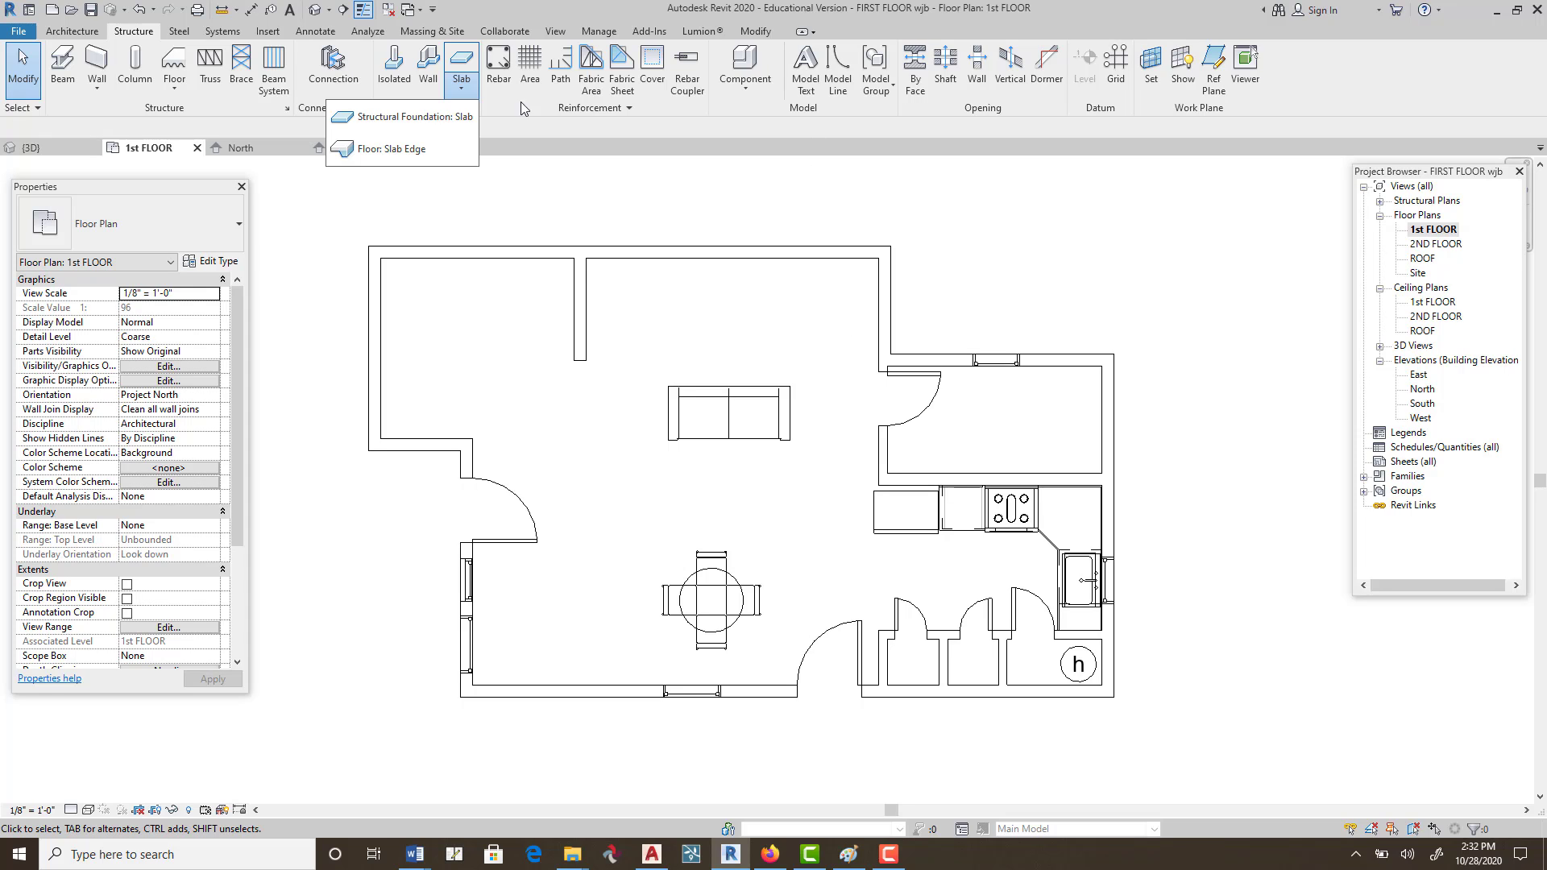
click(413, 118)
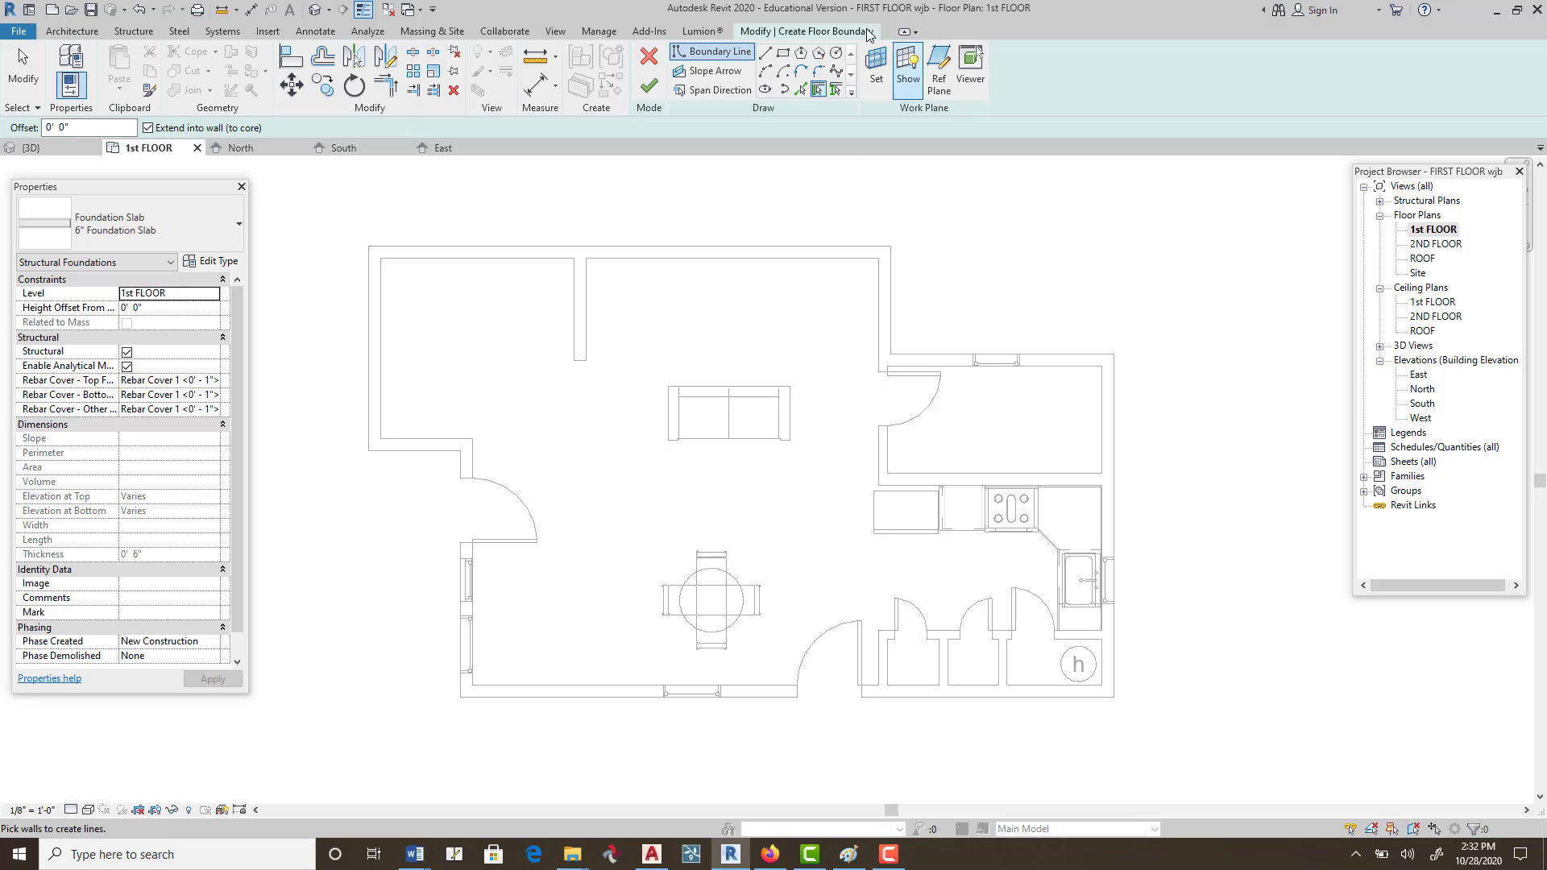
click(765, 53)
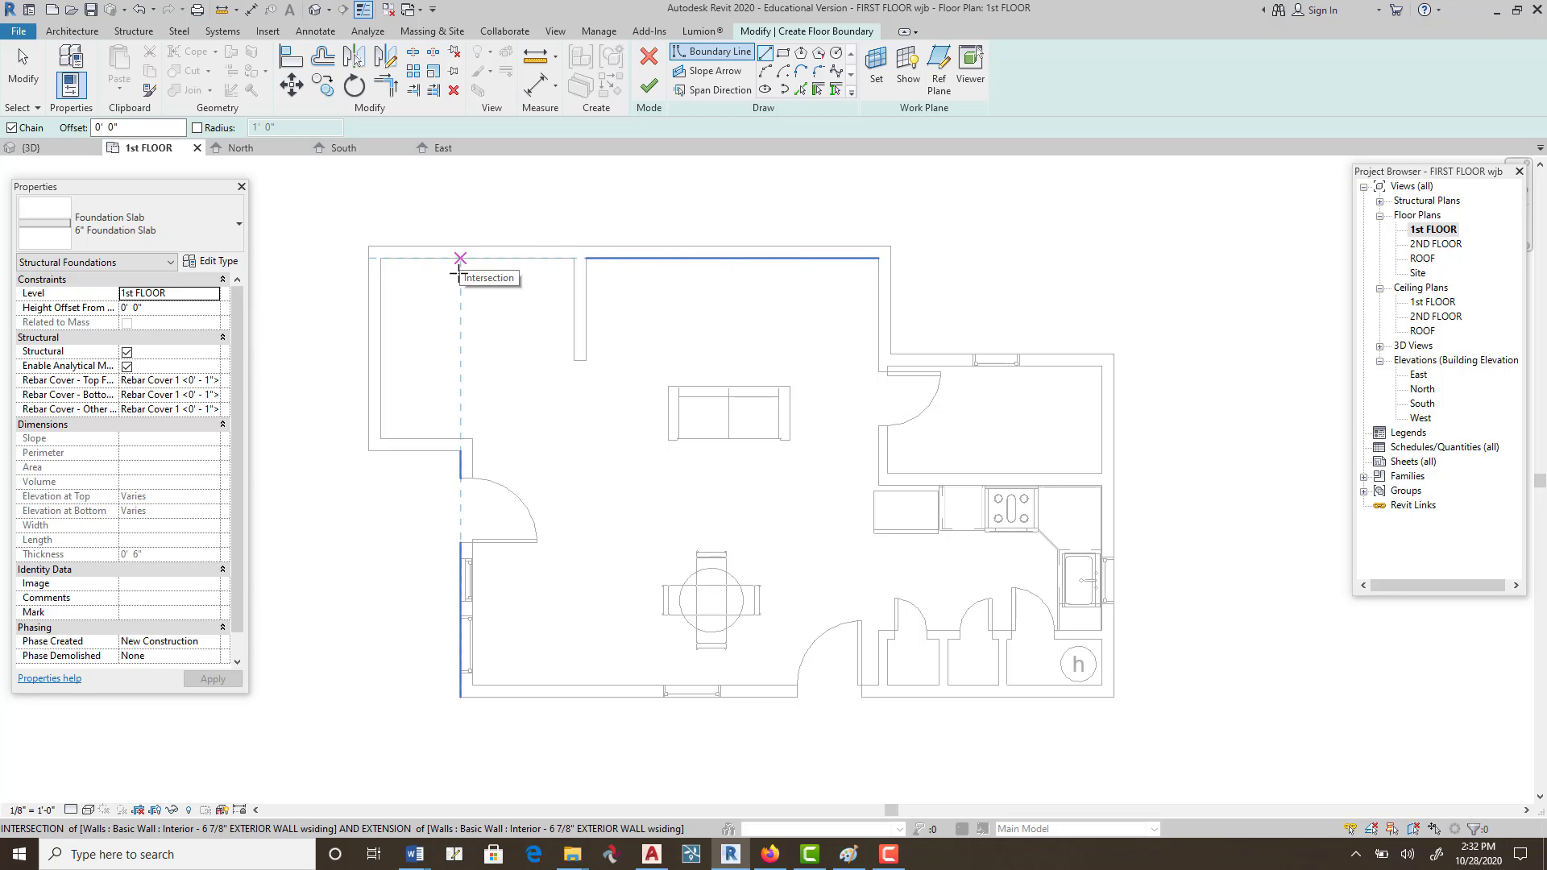
click(371, 244)
click(891, 245)
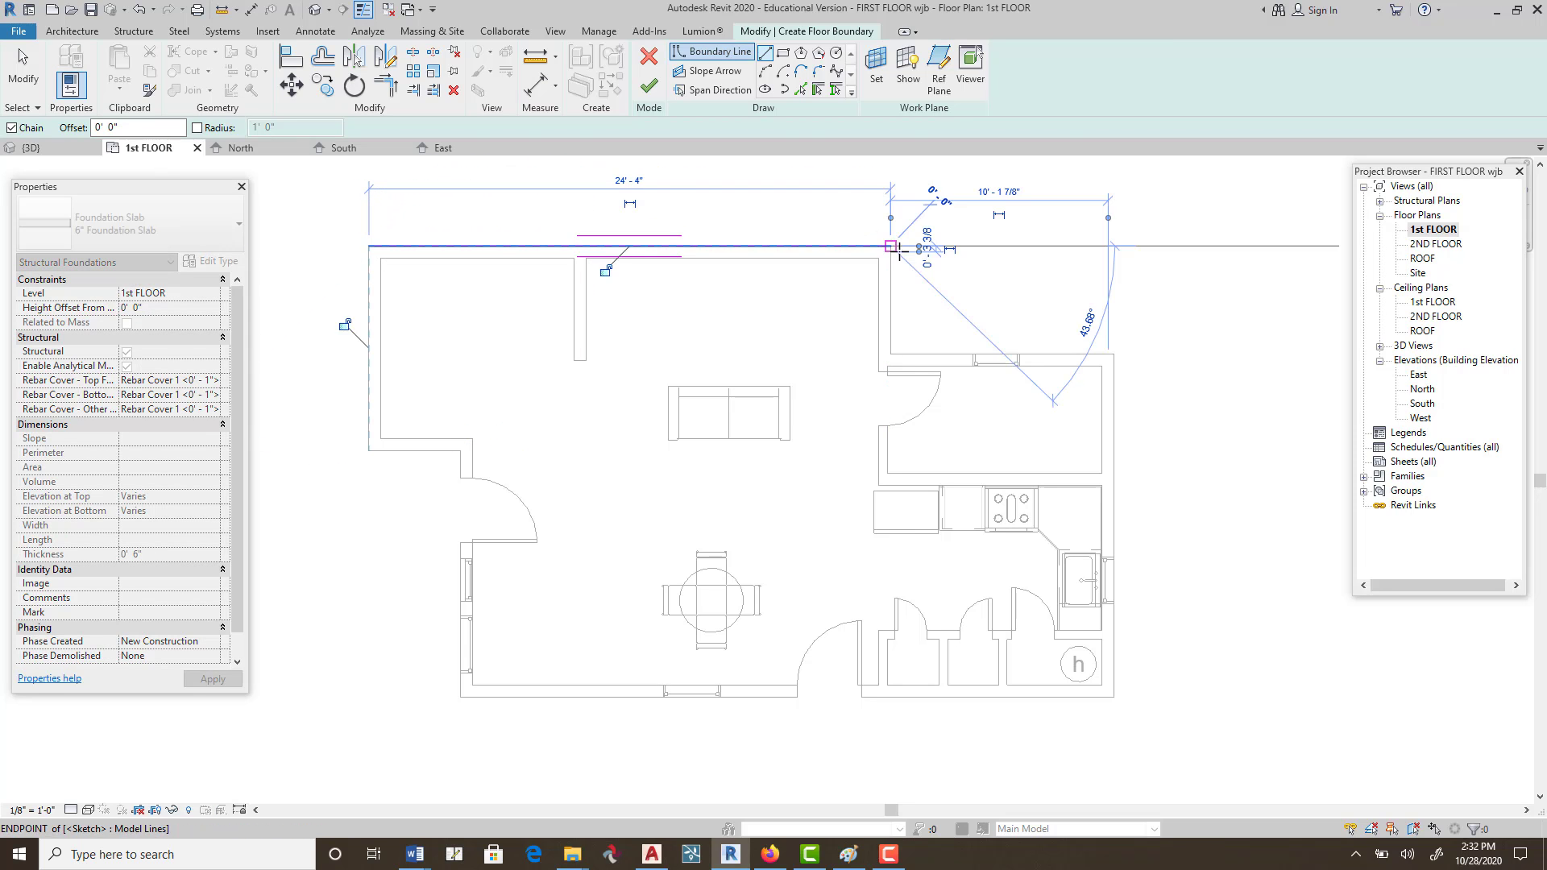
click(890, 353)
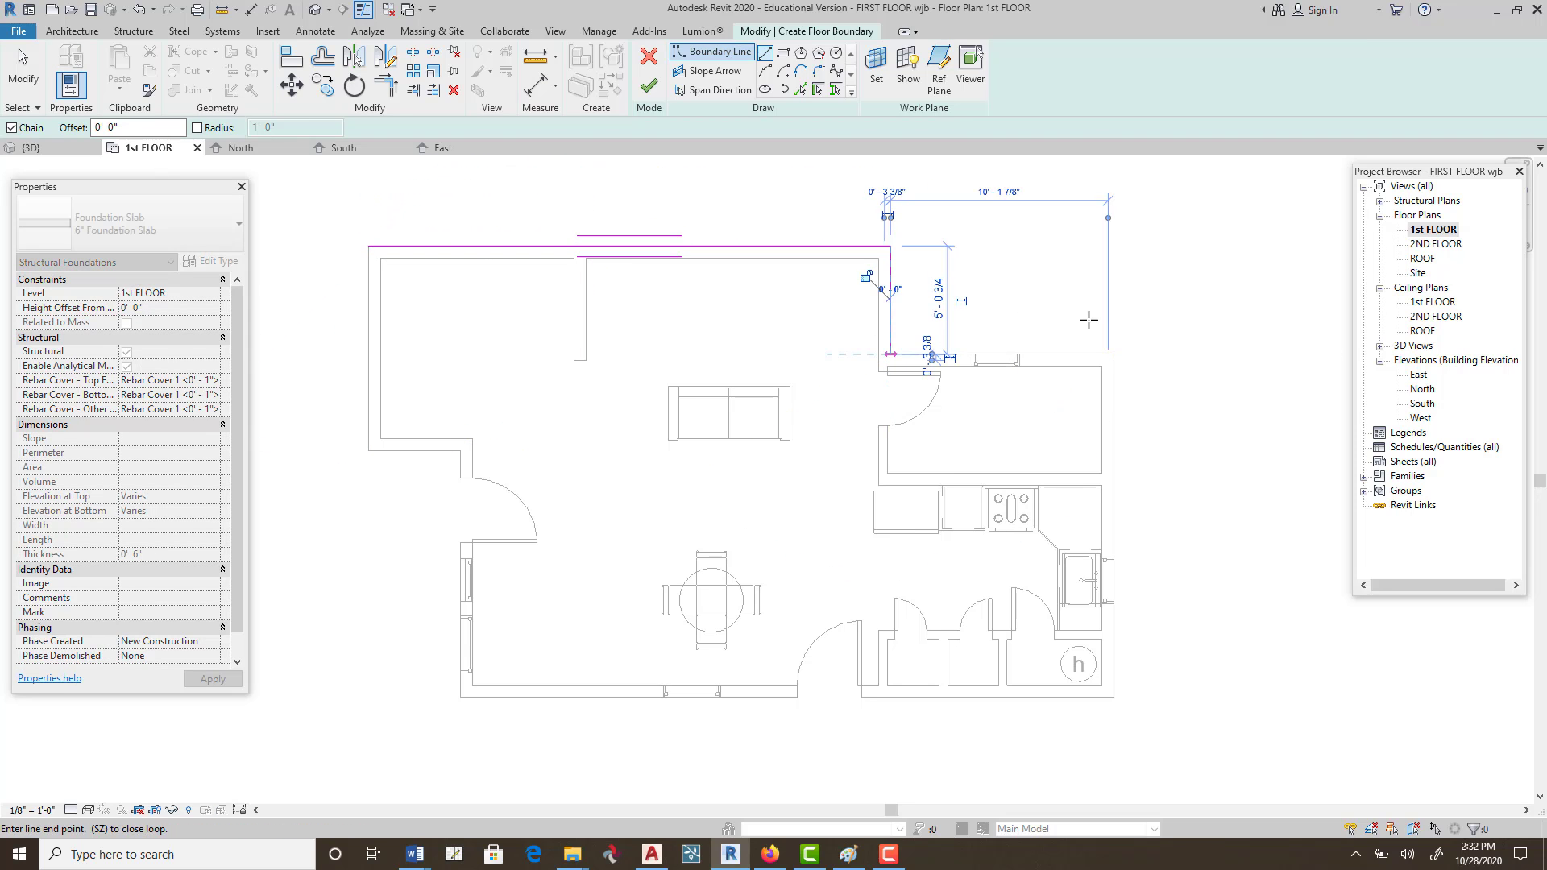
click(1115, 354)
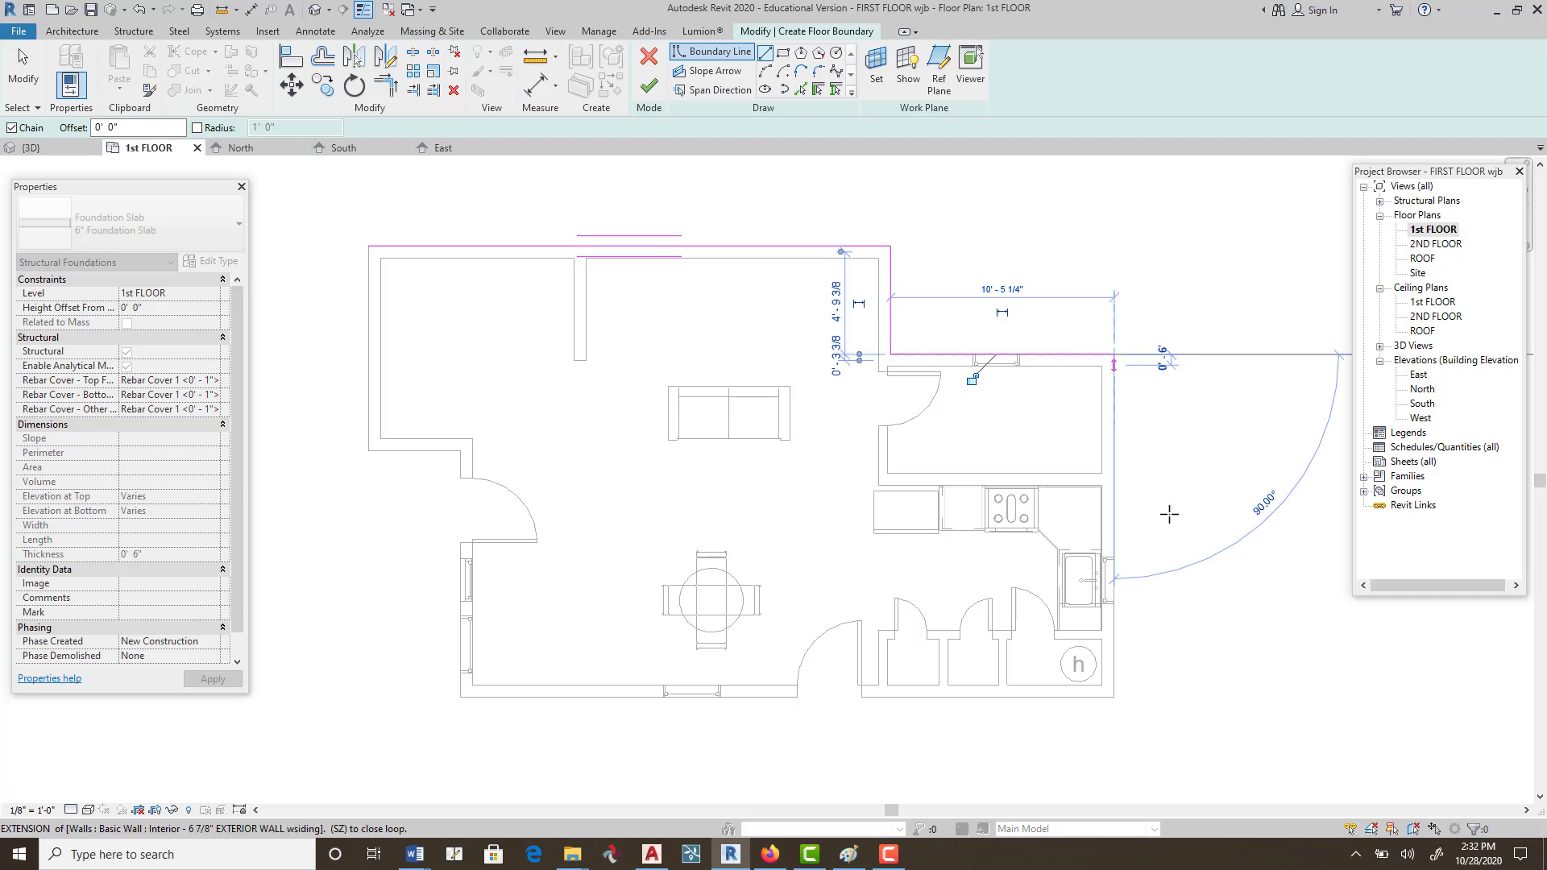
Close the slab boundary along the right, lower and stepped left exterior wall faces, and finish the foundation slab.
click(1116, 698)
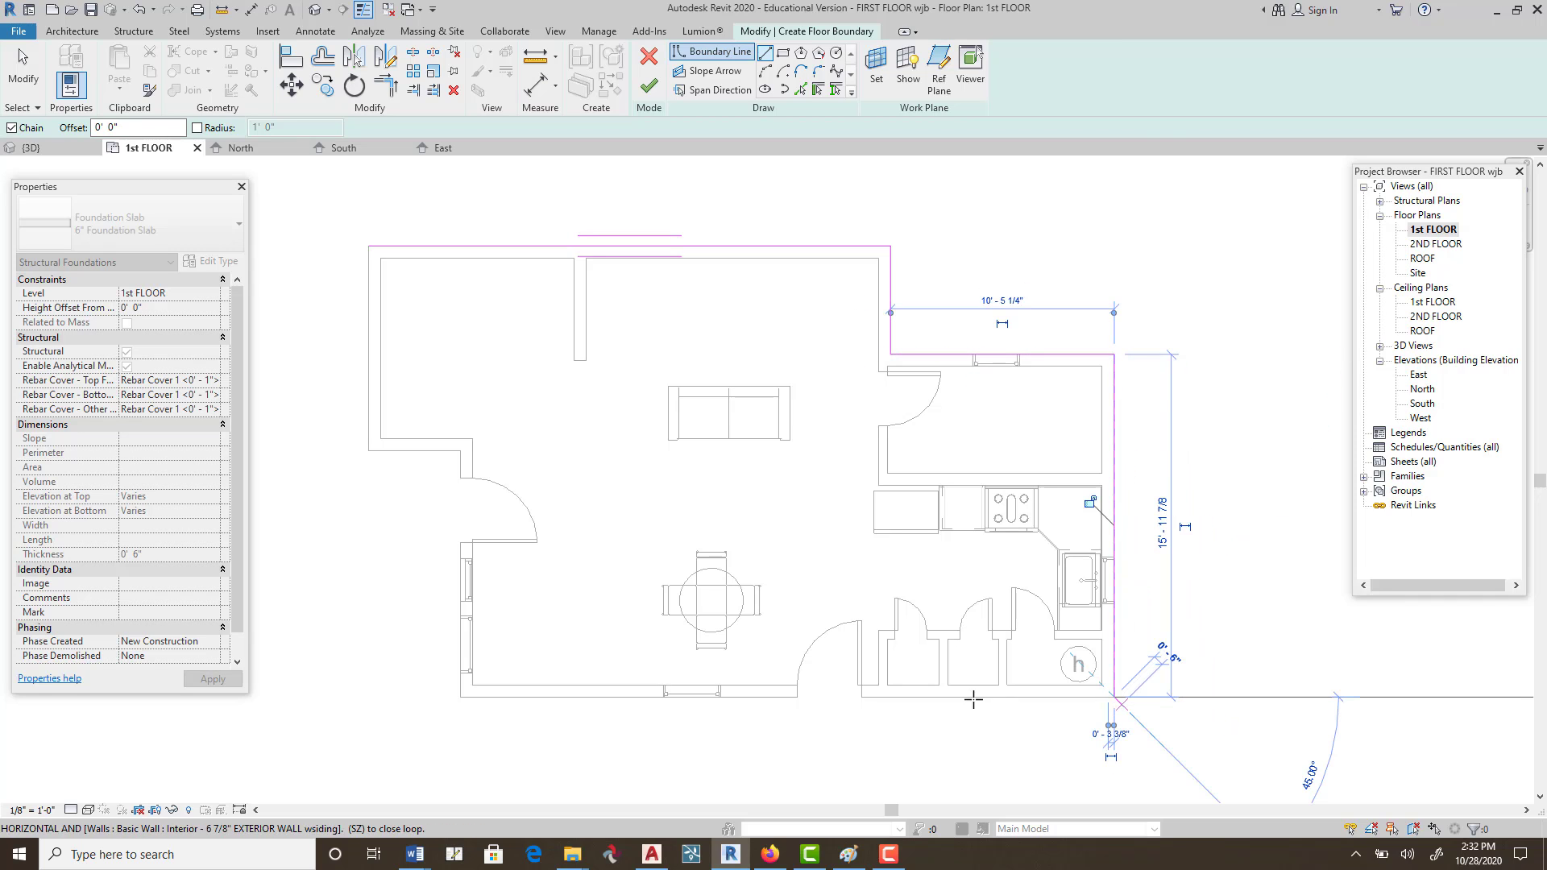
click(460, 696)
click(461, 450)
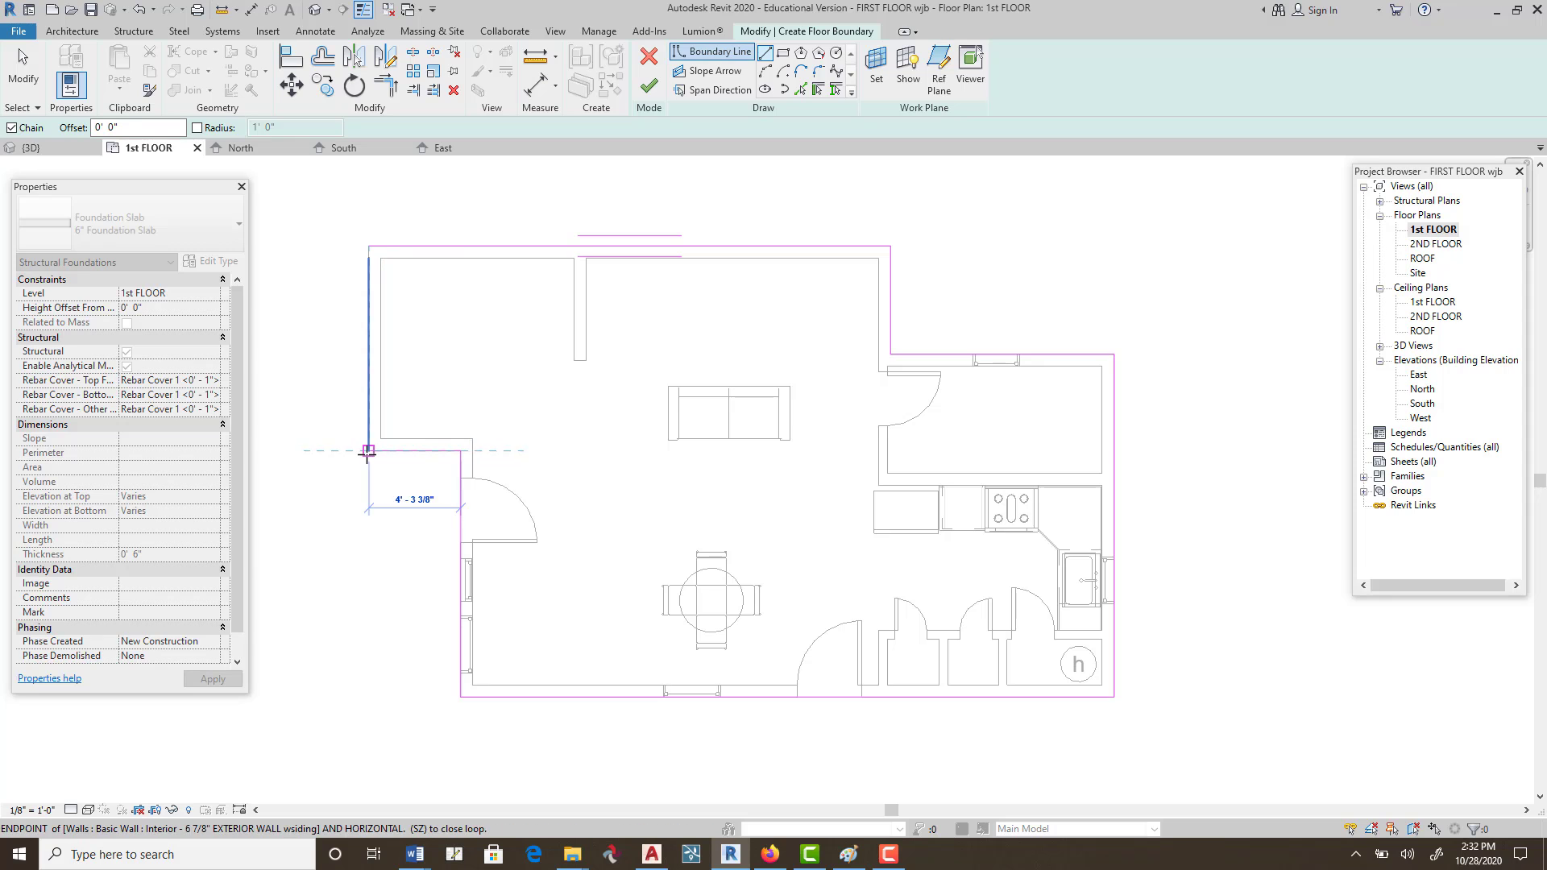
click(368, 452)
click(368, 246)
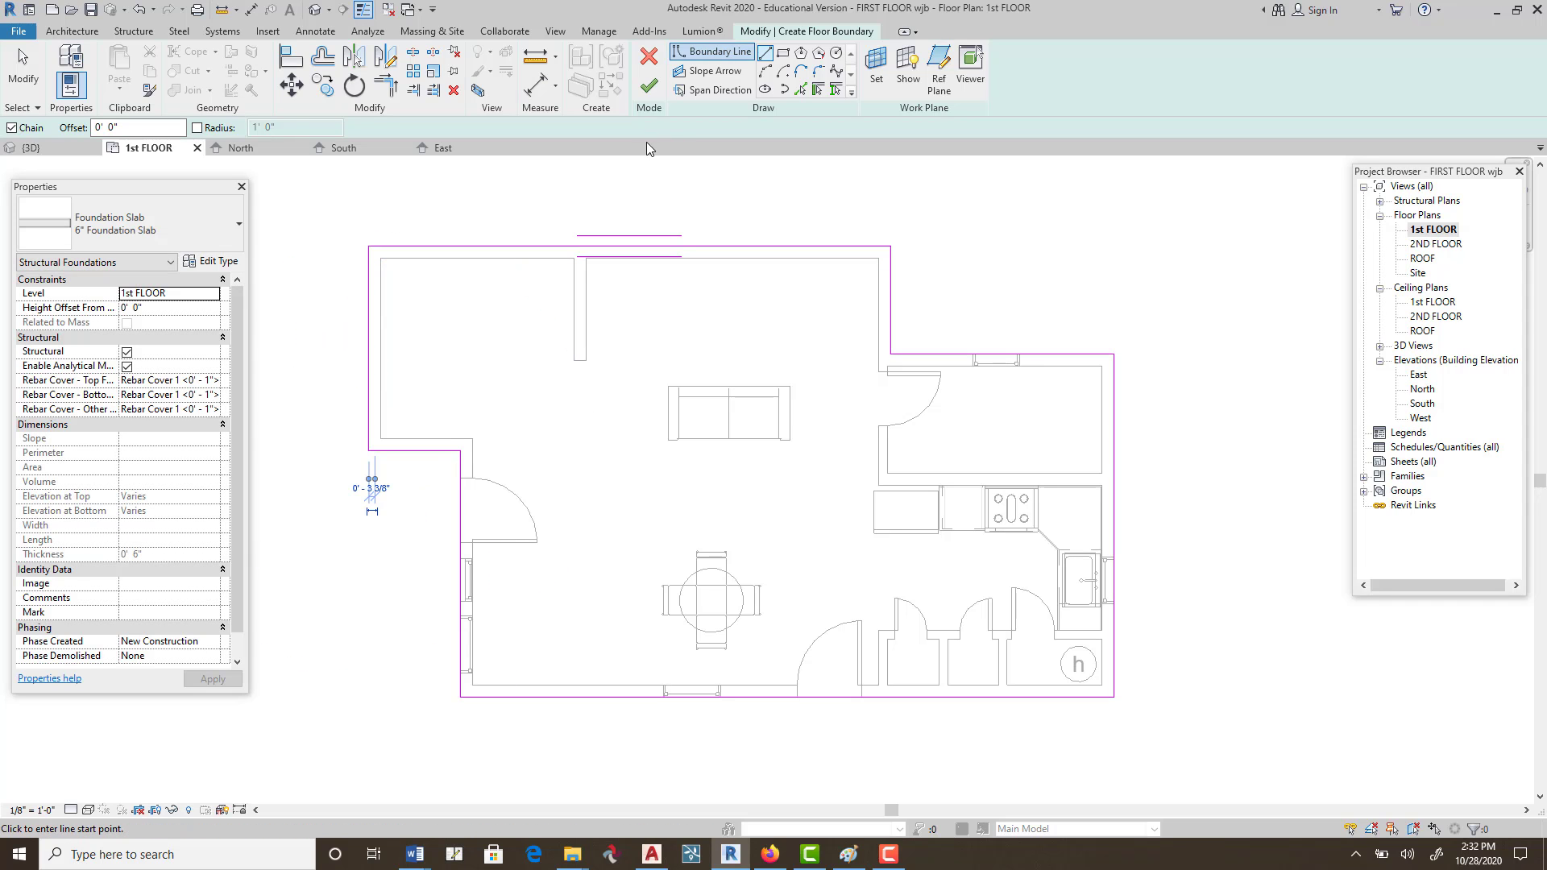
click(649, 87)
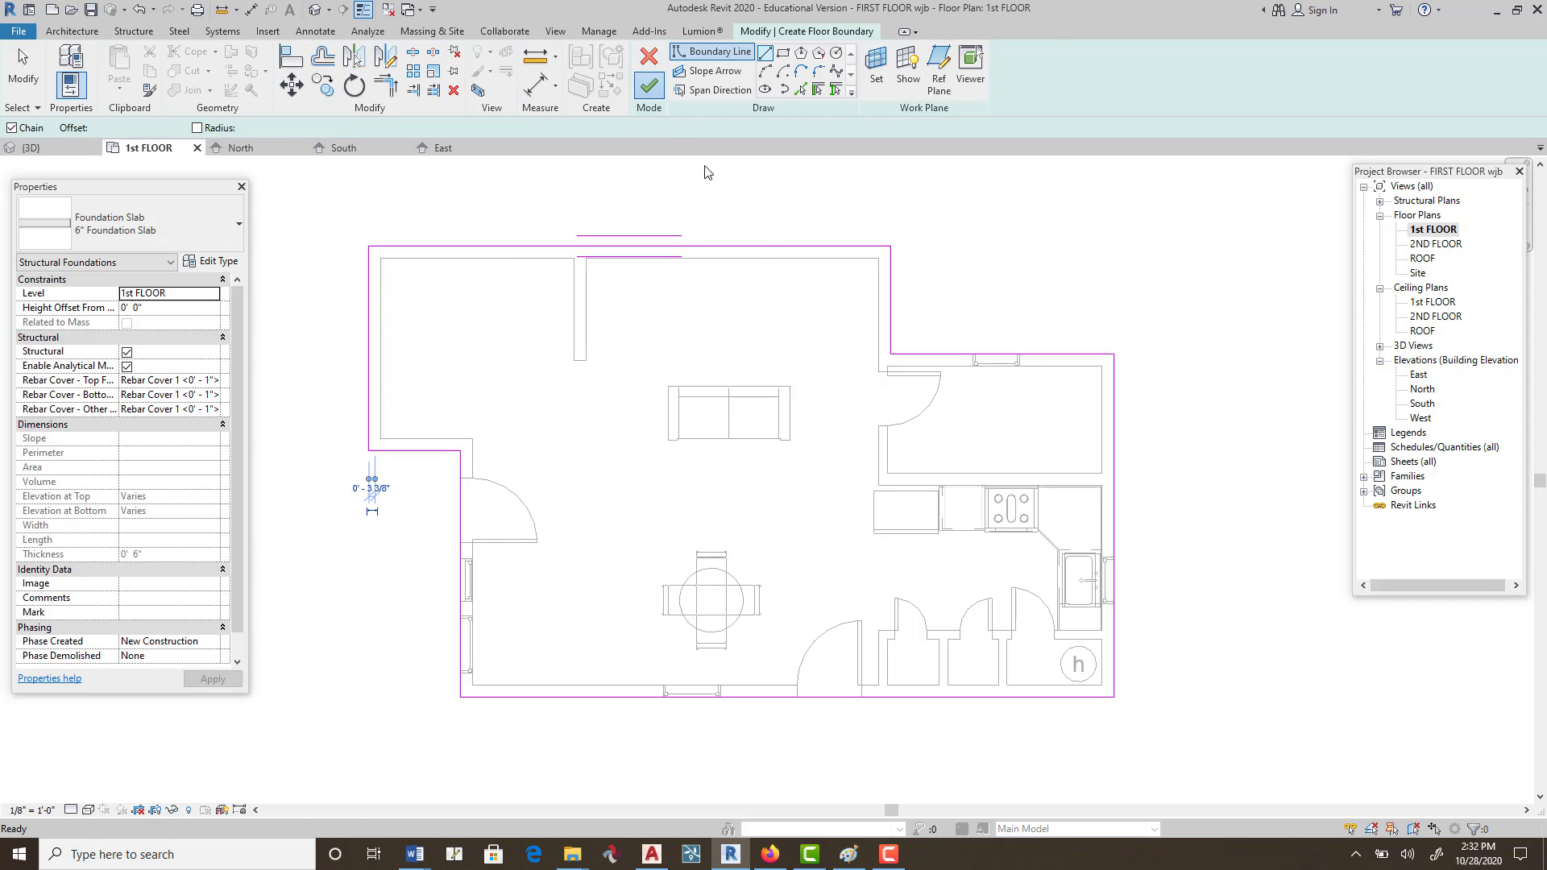
From the underside of the slab in the 3D view, add Thickened 24" x 12" slab edges along the front entry wall and adjoining kitchen-side wall.
click(319, 11)
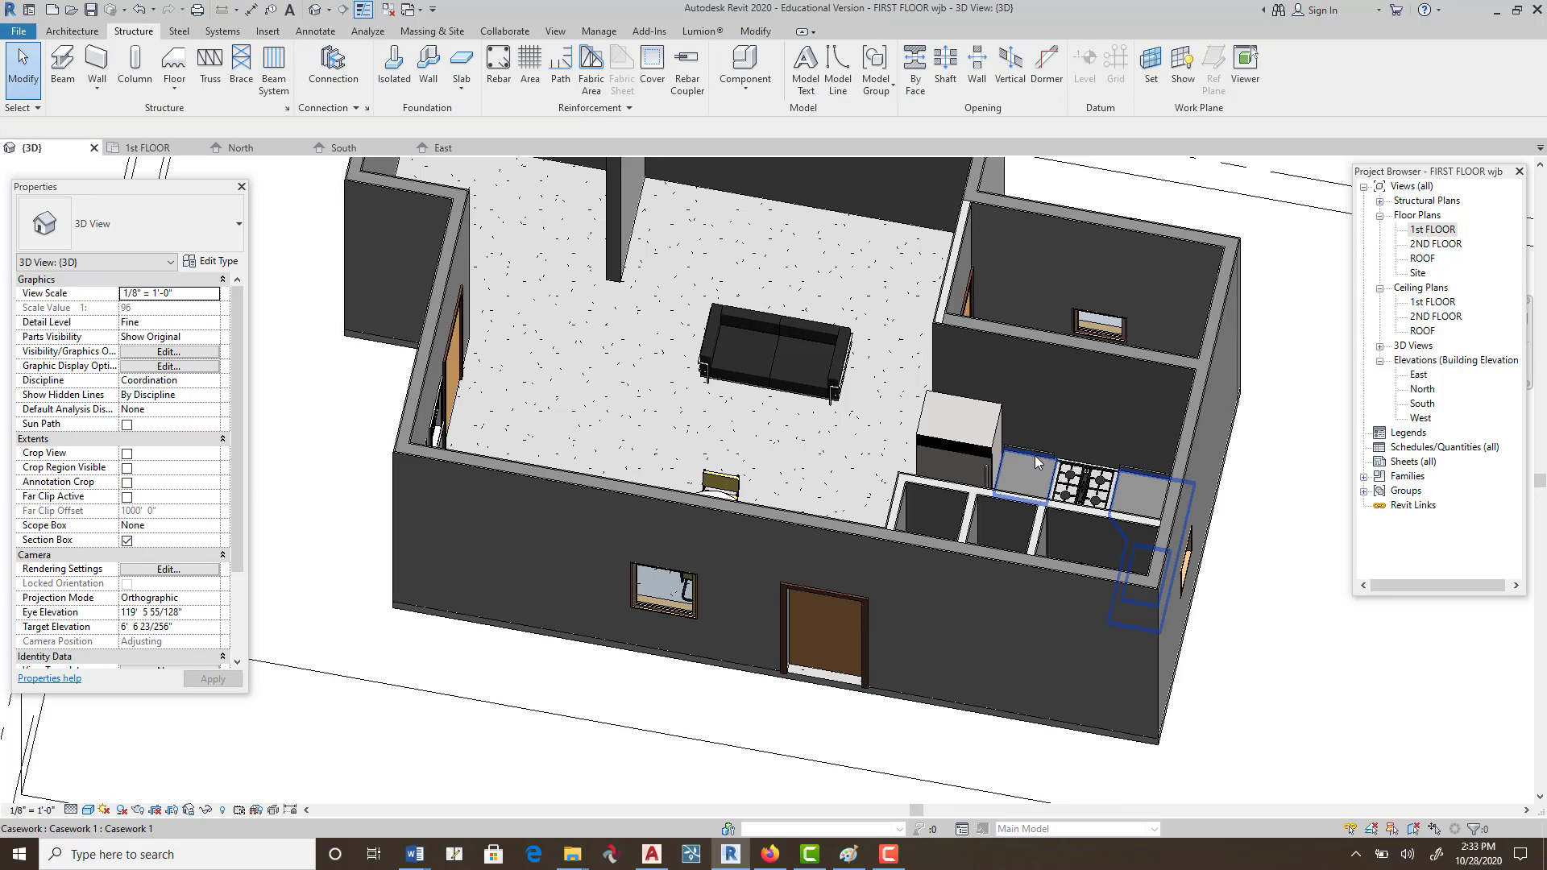
shift+middle_drag(1034, 457, 1474, 769)
middle_drag(564, 373, 1031, 628)
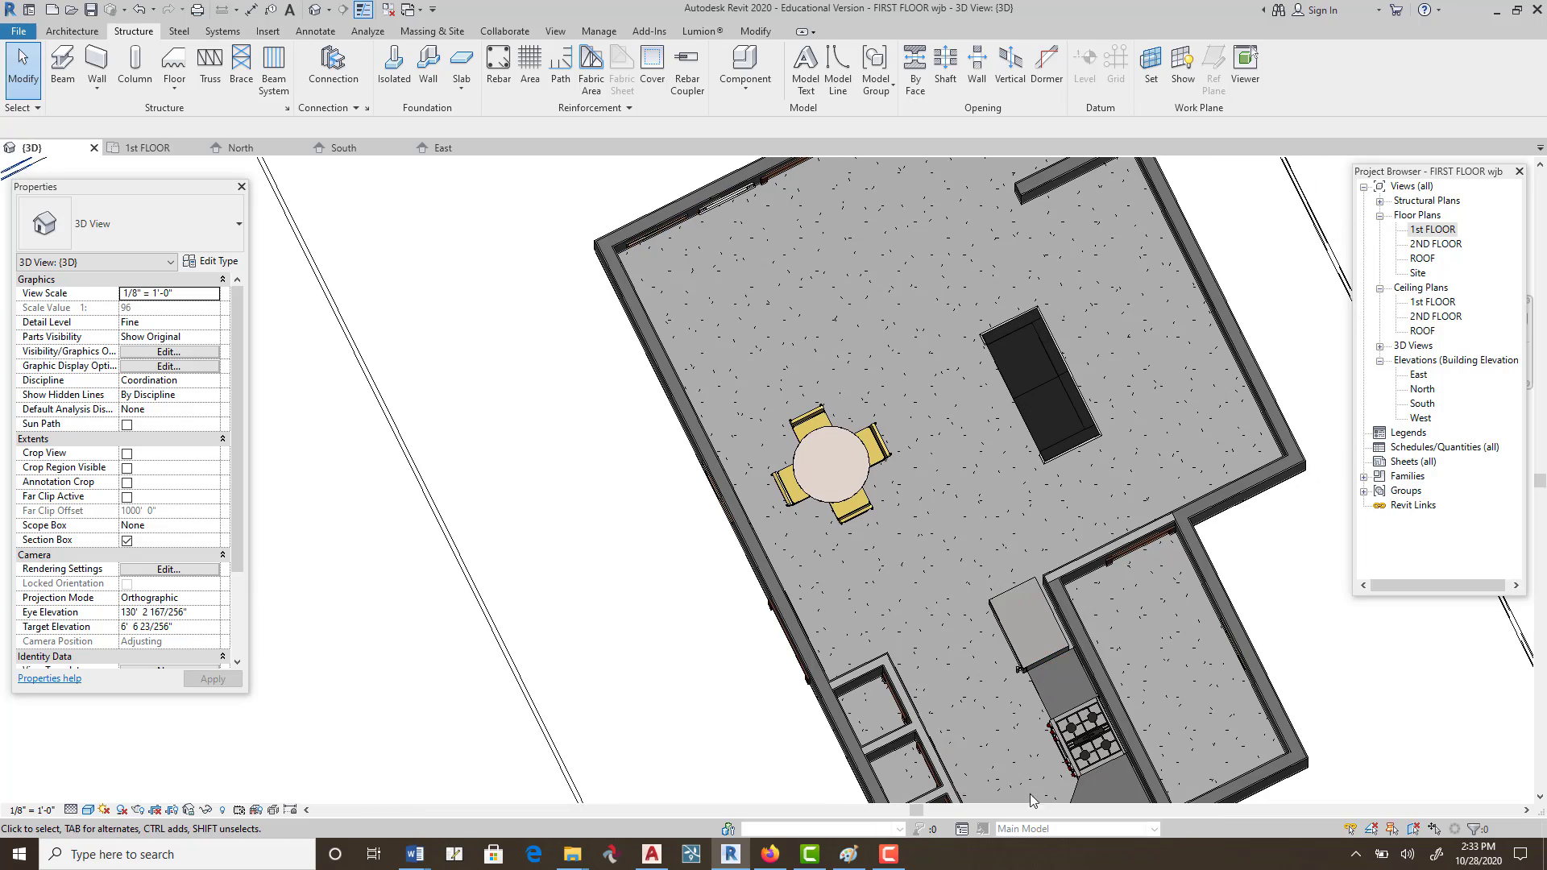
shift+middle_drag(1030, 799, 892, 502)
shift+middle_drag(1220, 482, 1020, 466)
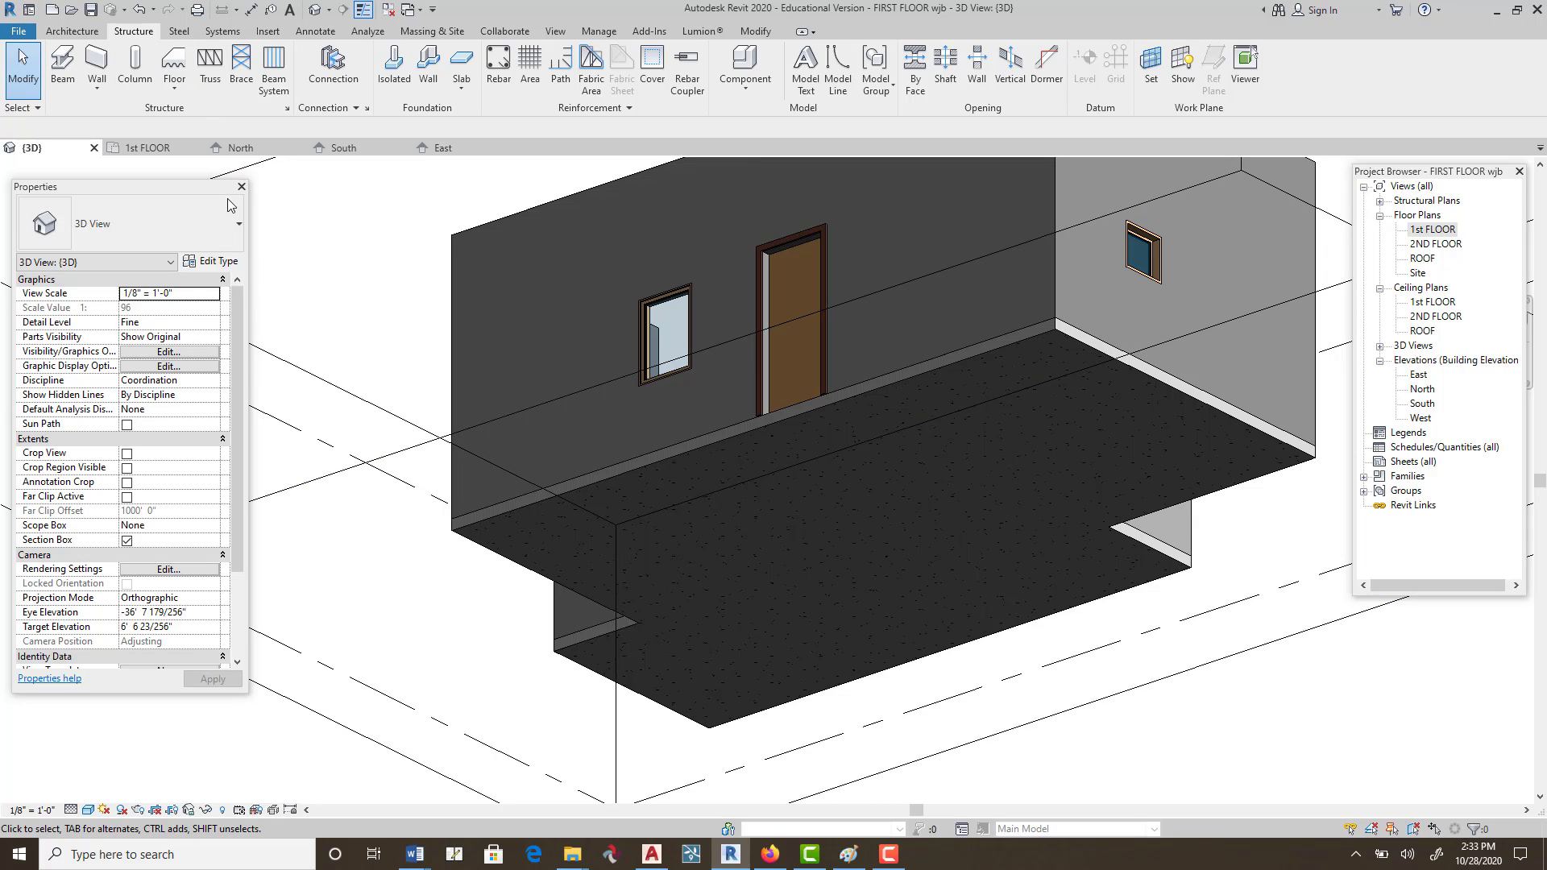
click(175, 86)
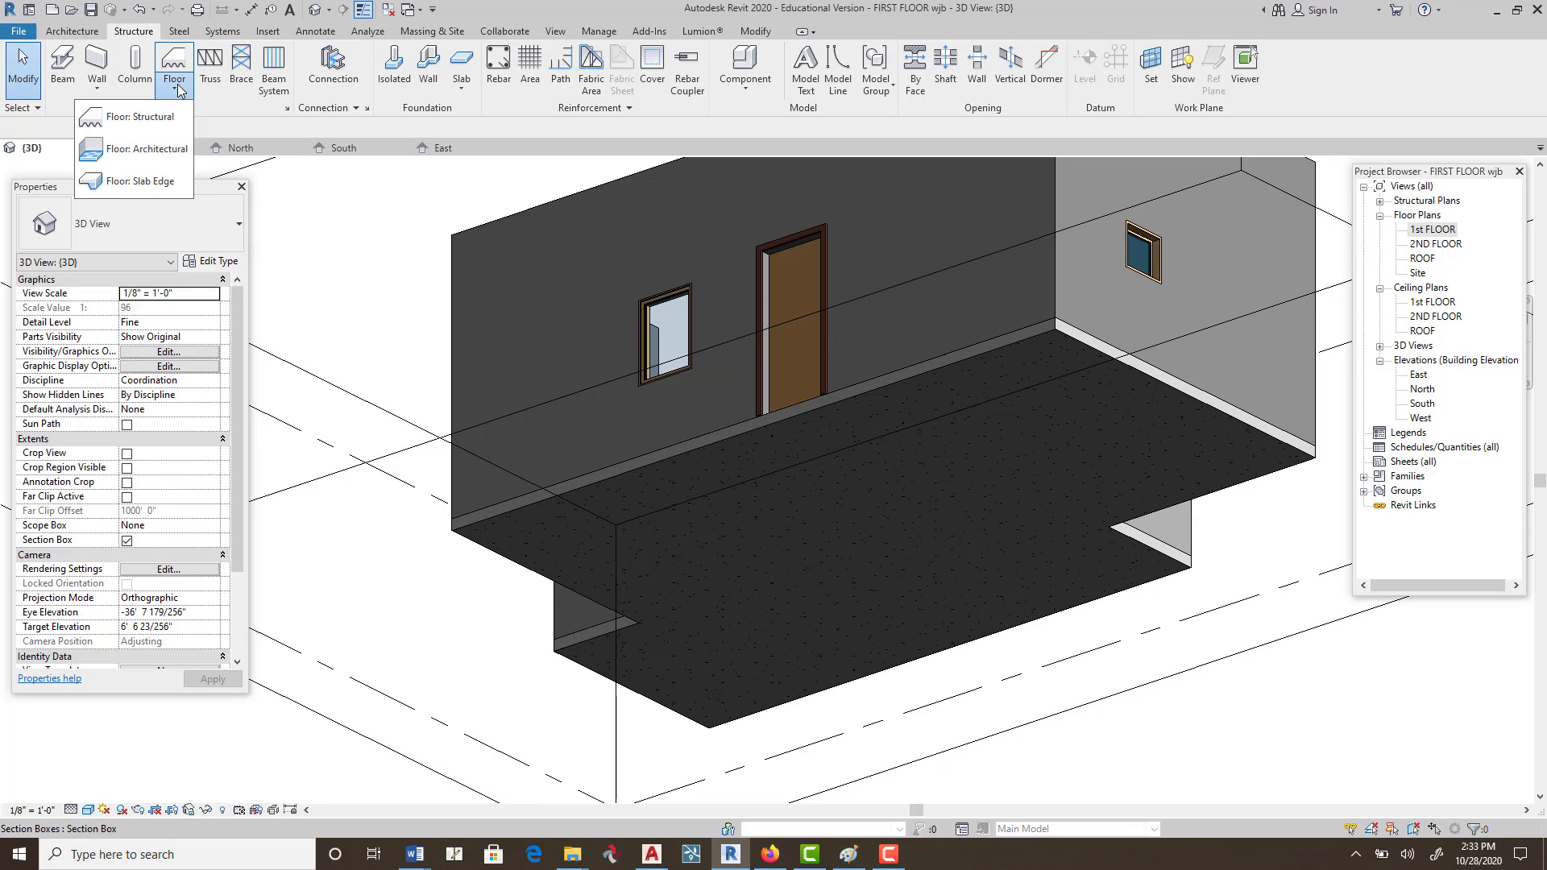
click(152, 182)
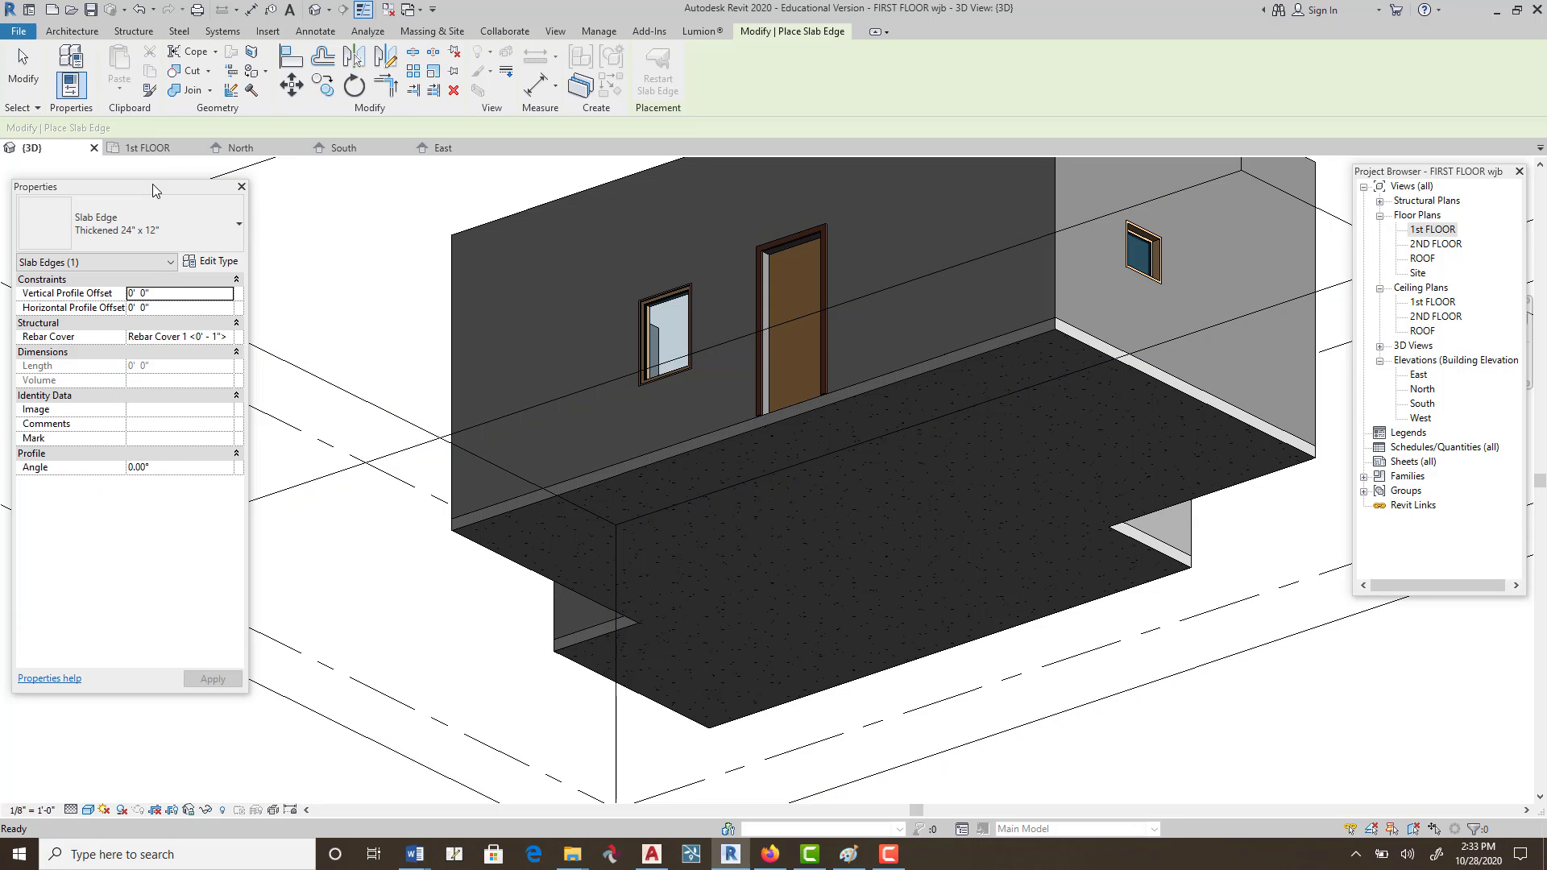
click(239, 224)
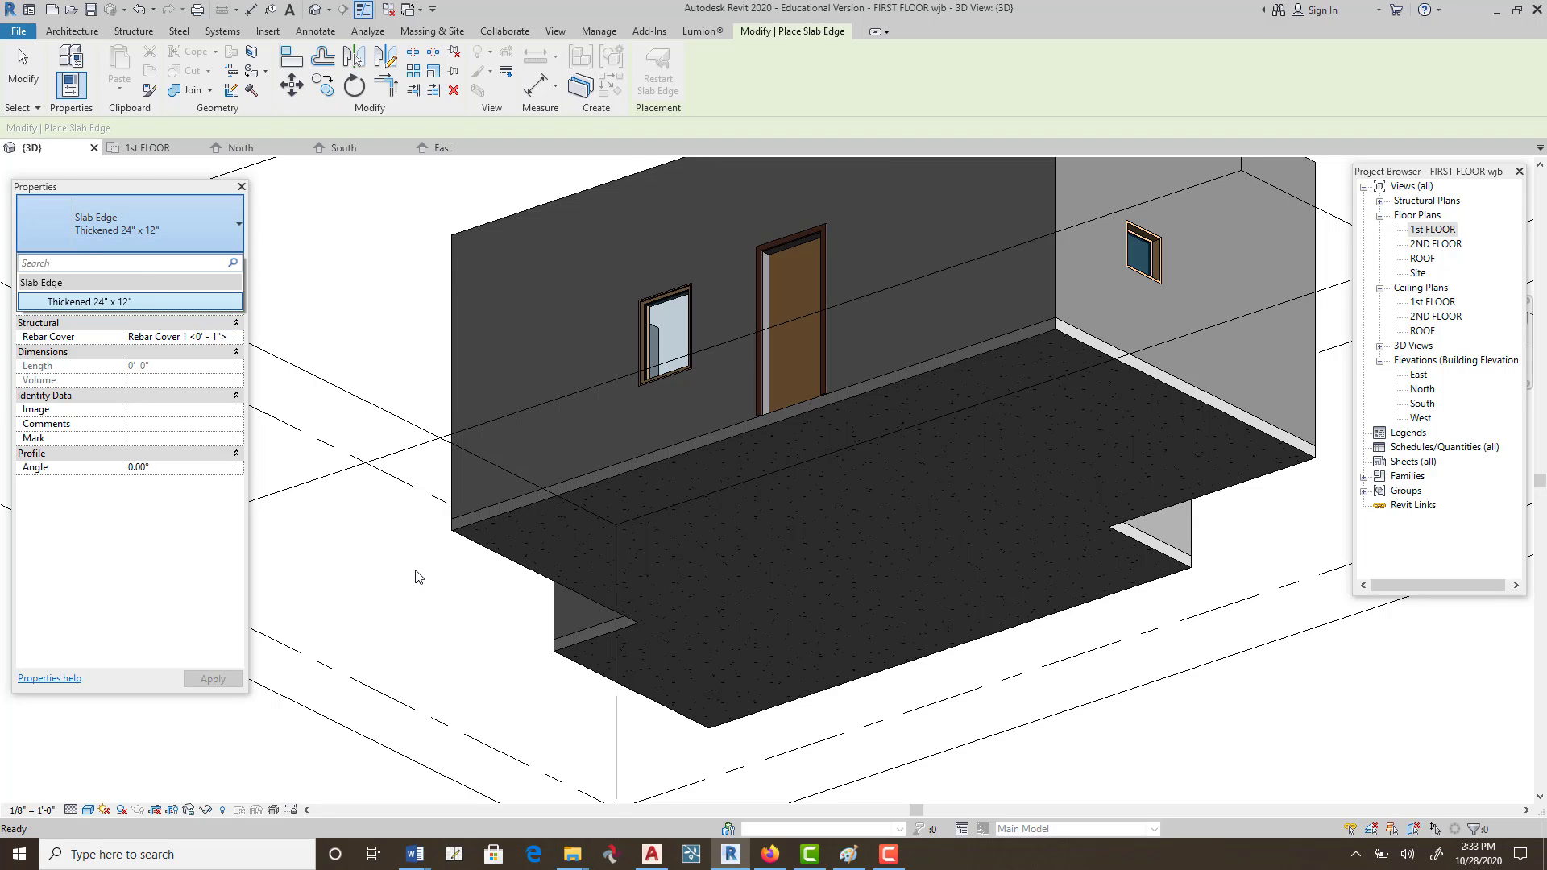
click(192, 214)
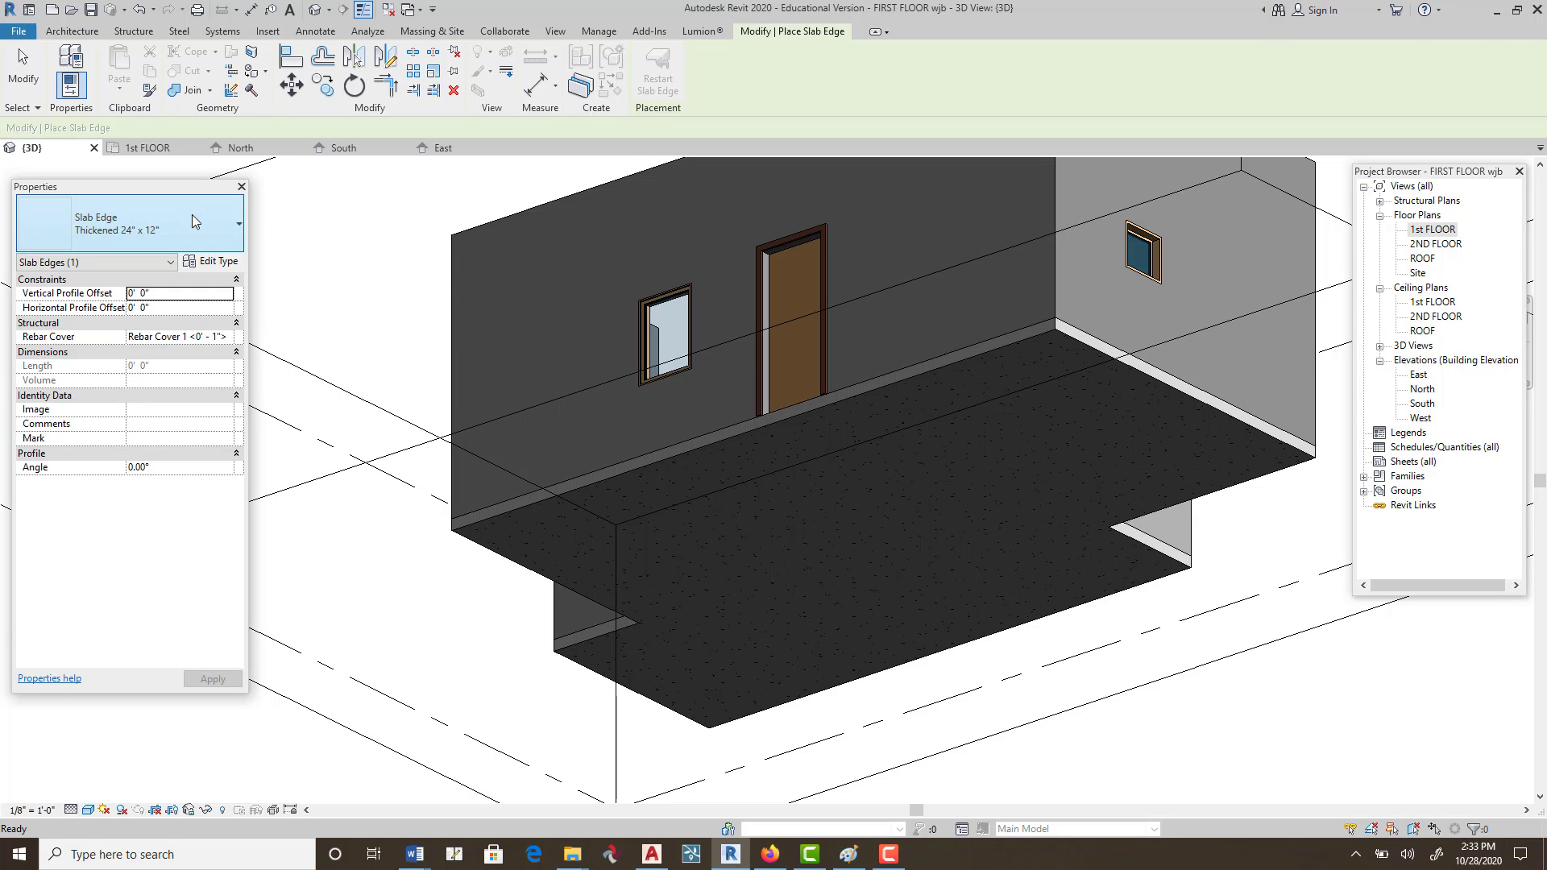
click(1134, 369)
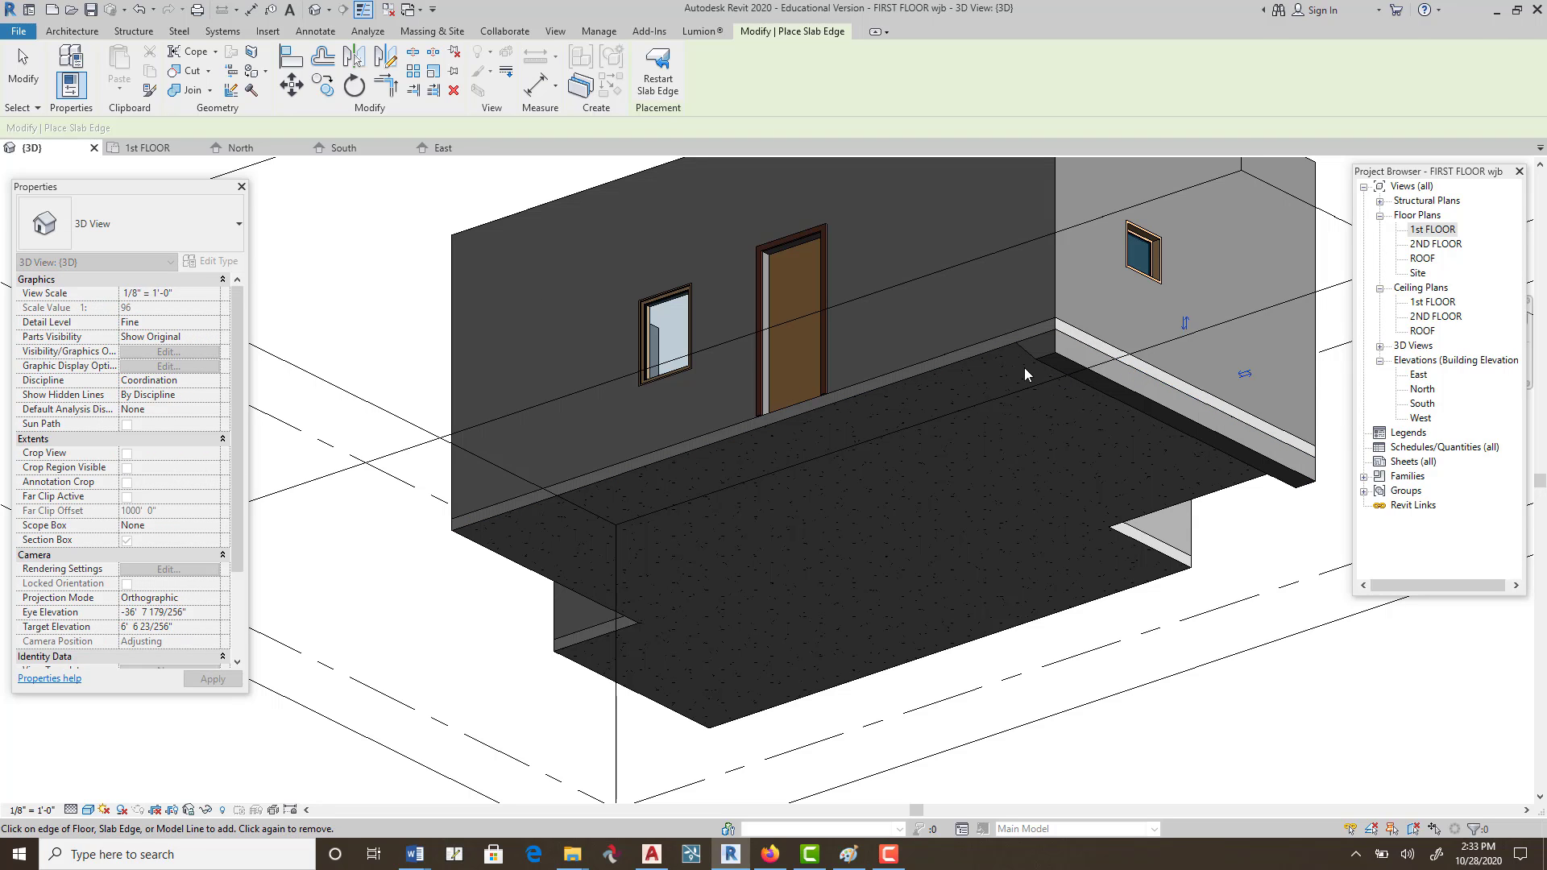
click(955, 366)
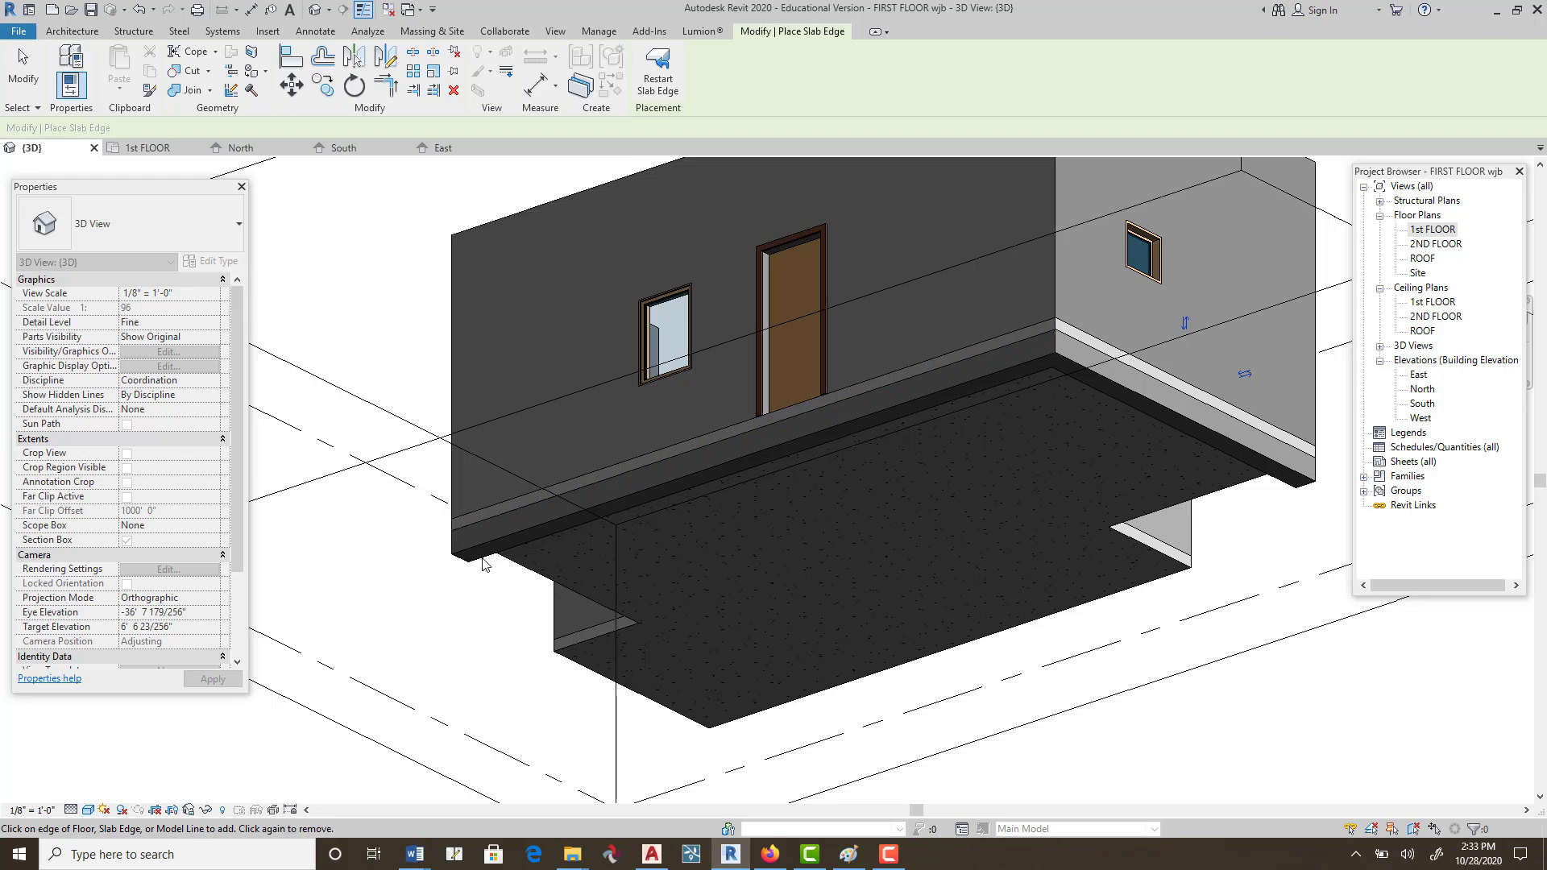
Continue the thickened slab edge along the remaining stepped sides and rear of the foundation slab to close its perimeter.
click(536, 579)
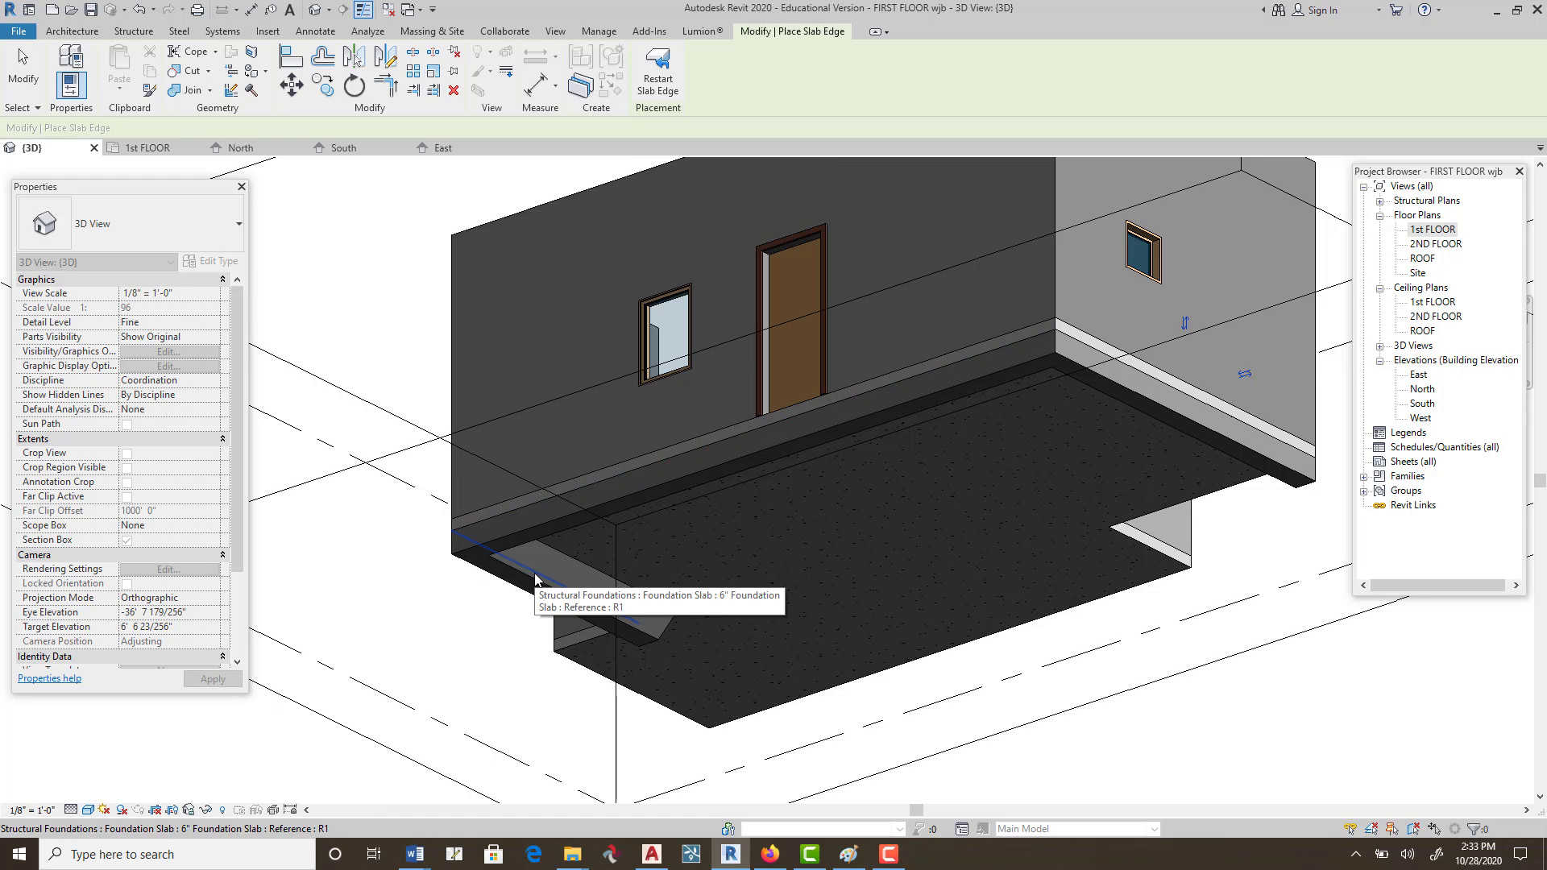
click(578, 647)
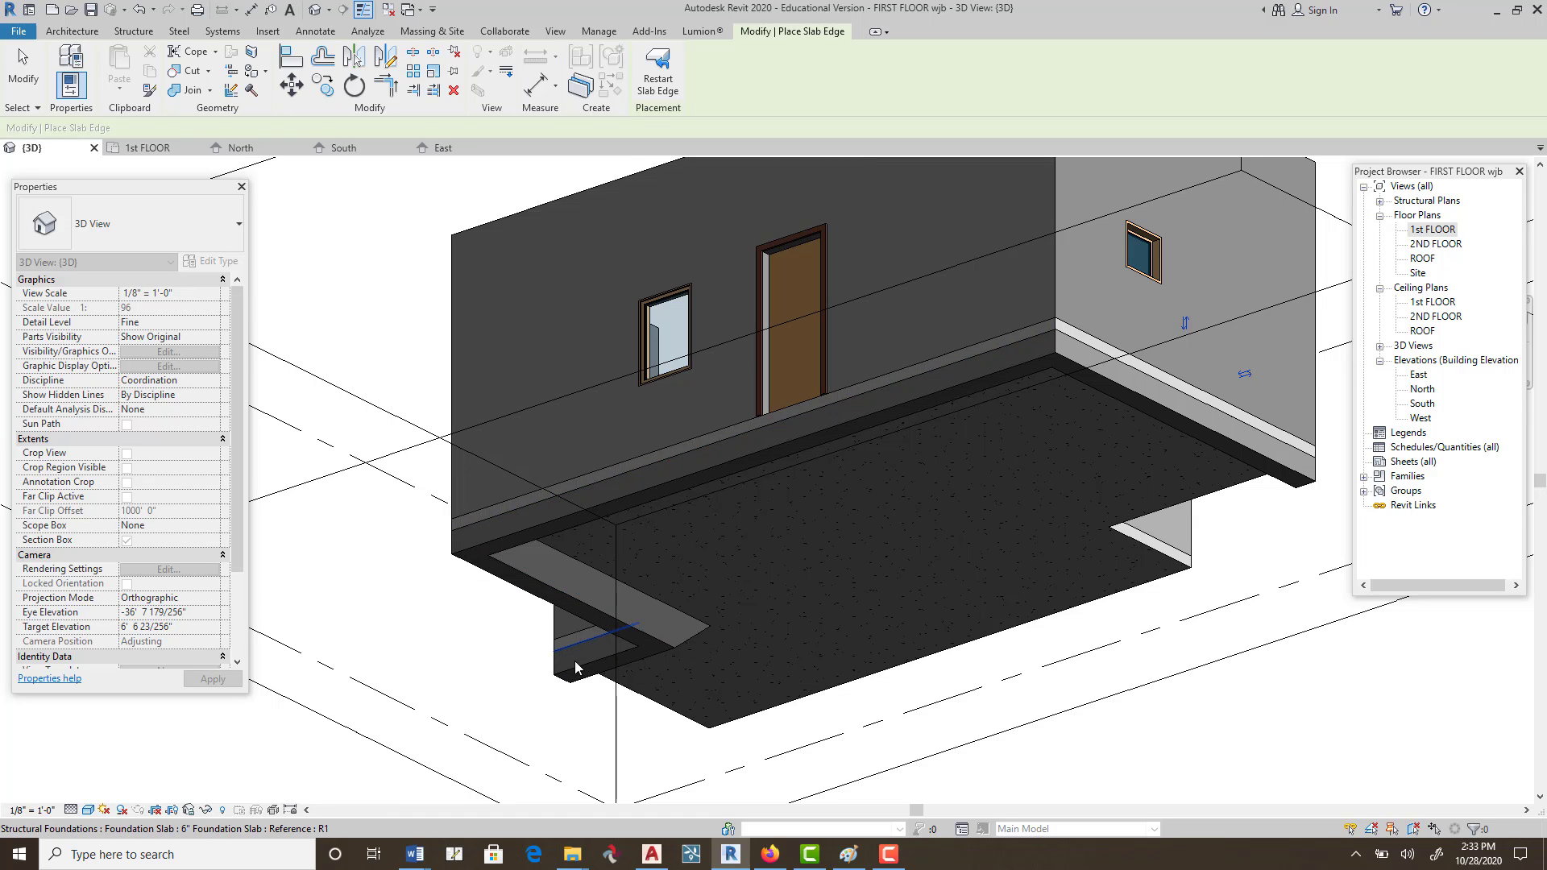
click(665, 712)
click(857, 685)
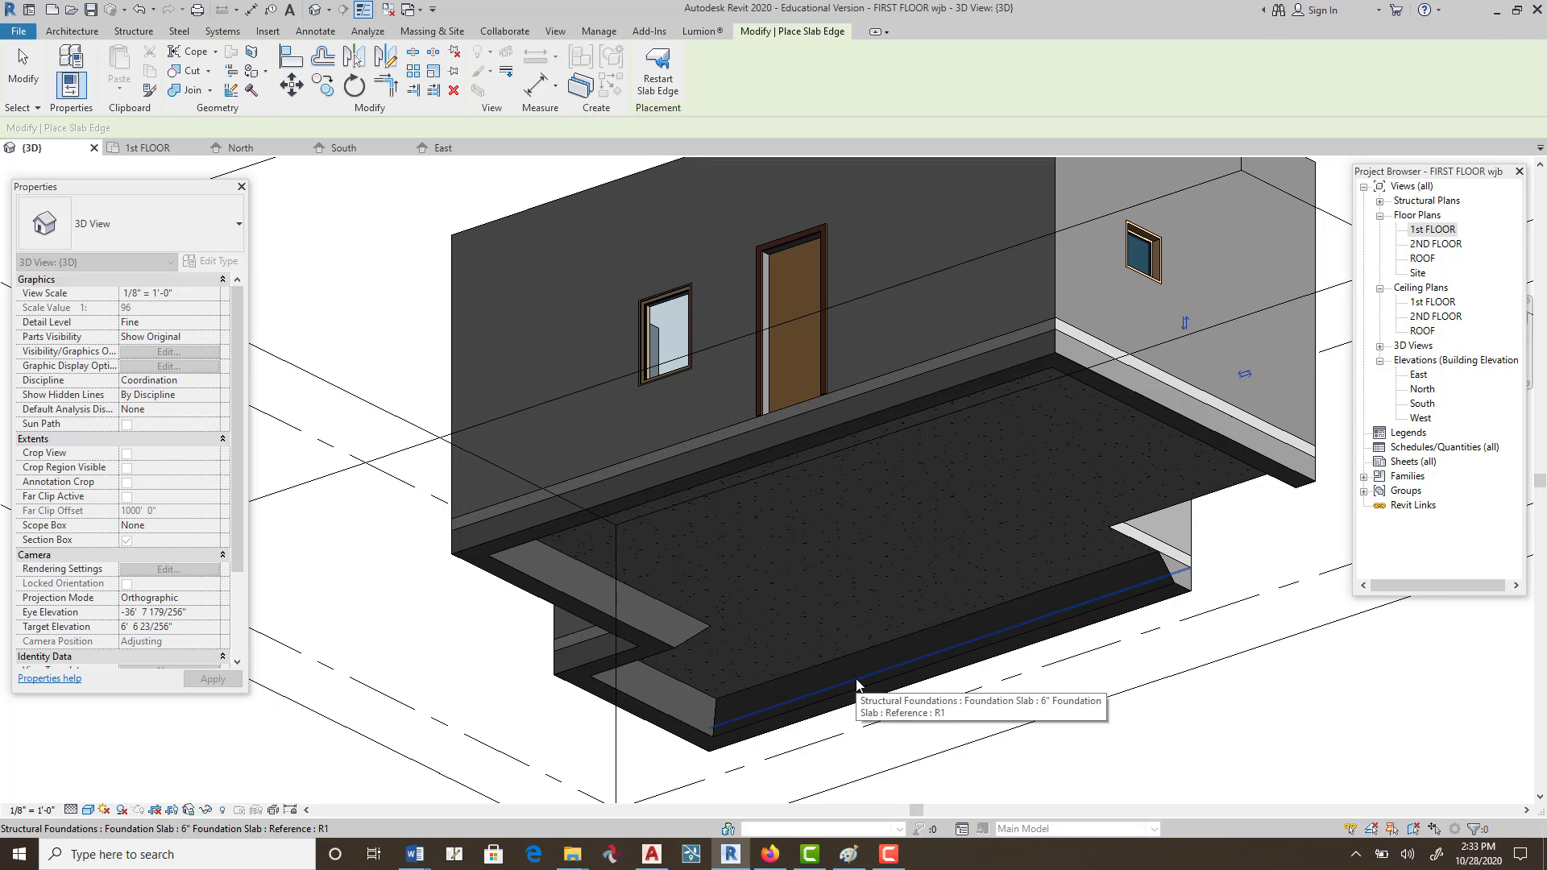
click(1135, 543)
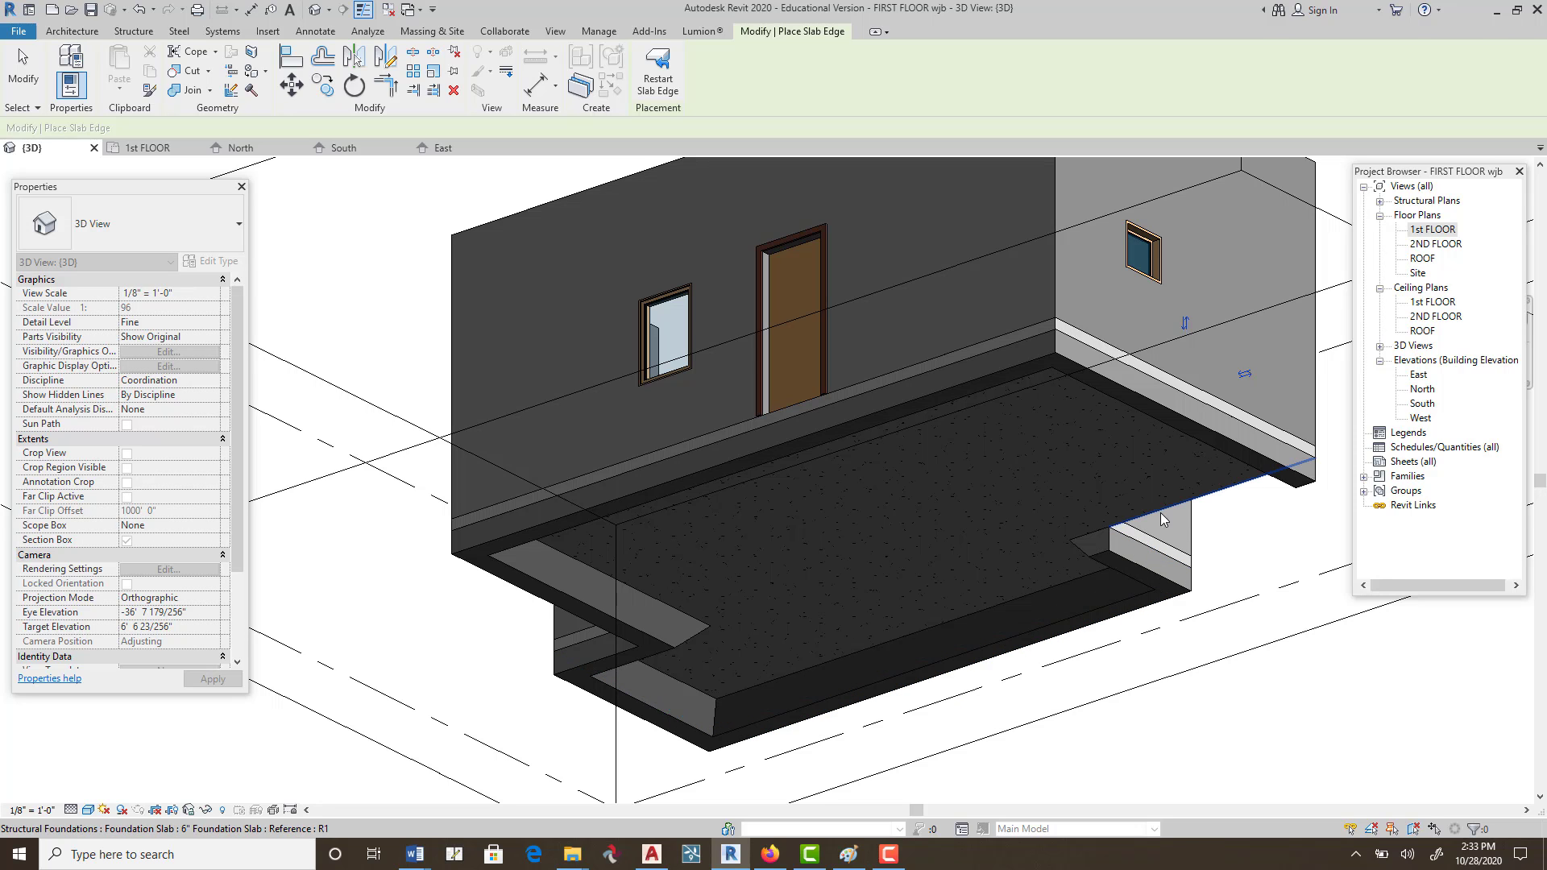
click(1173, 504)
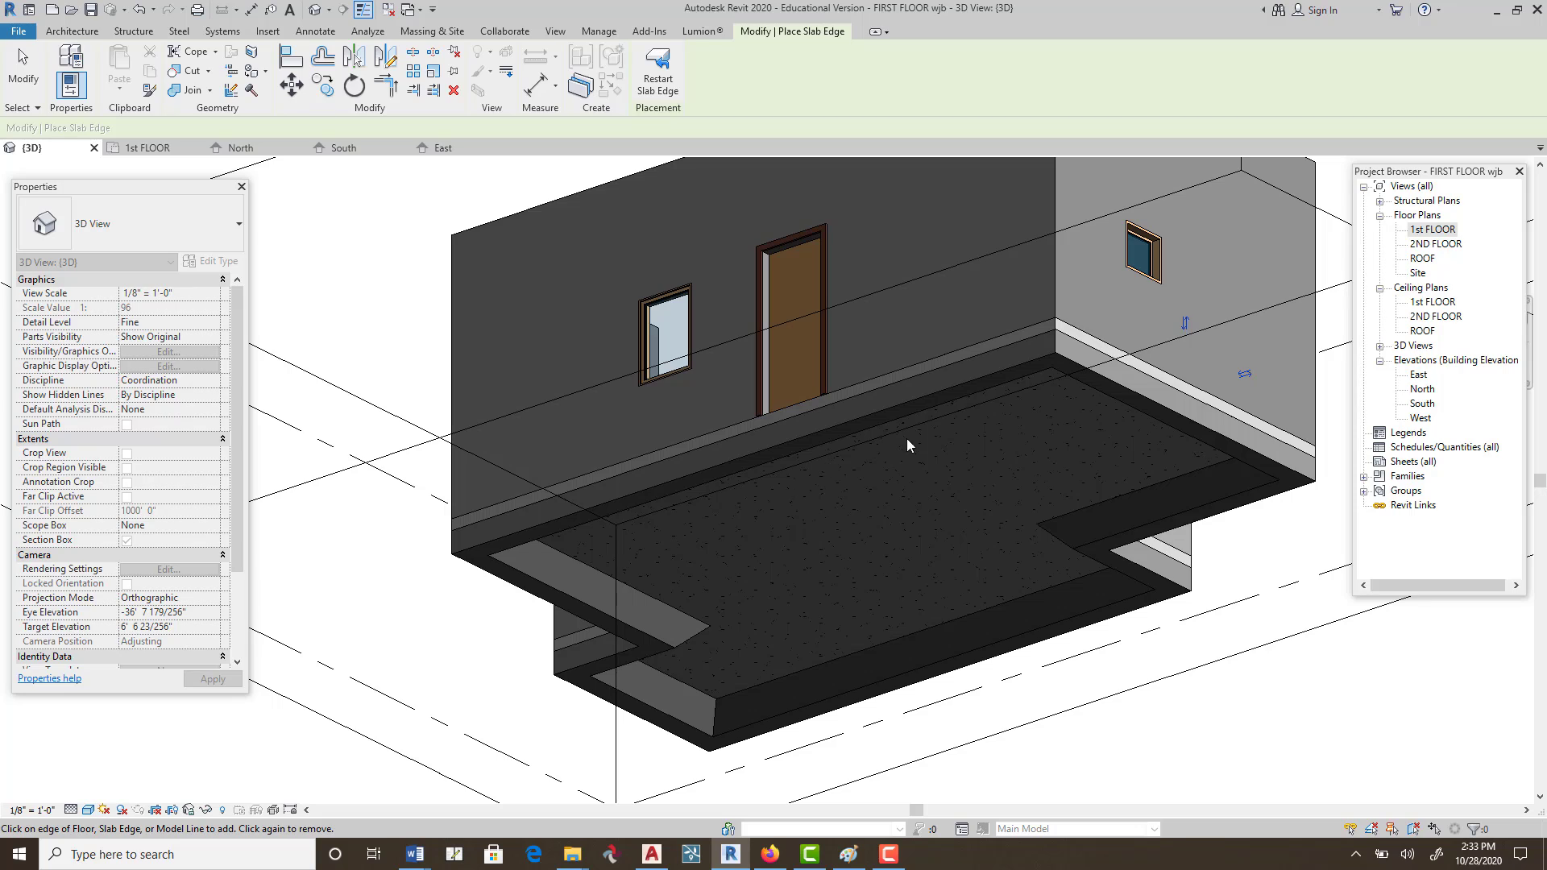
shift+middle_drag(924, 574, 842, 409)
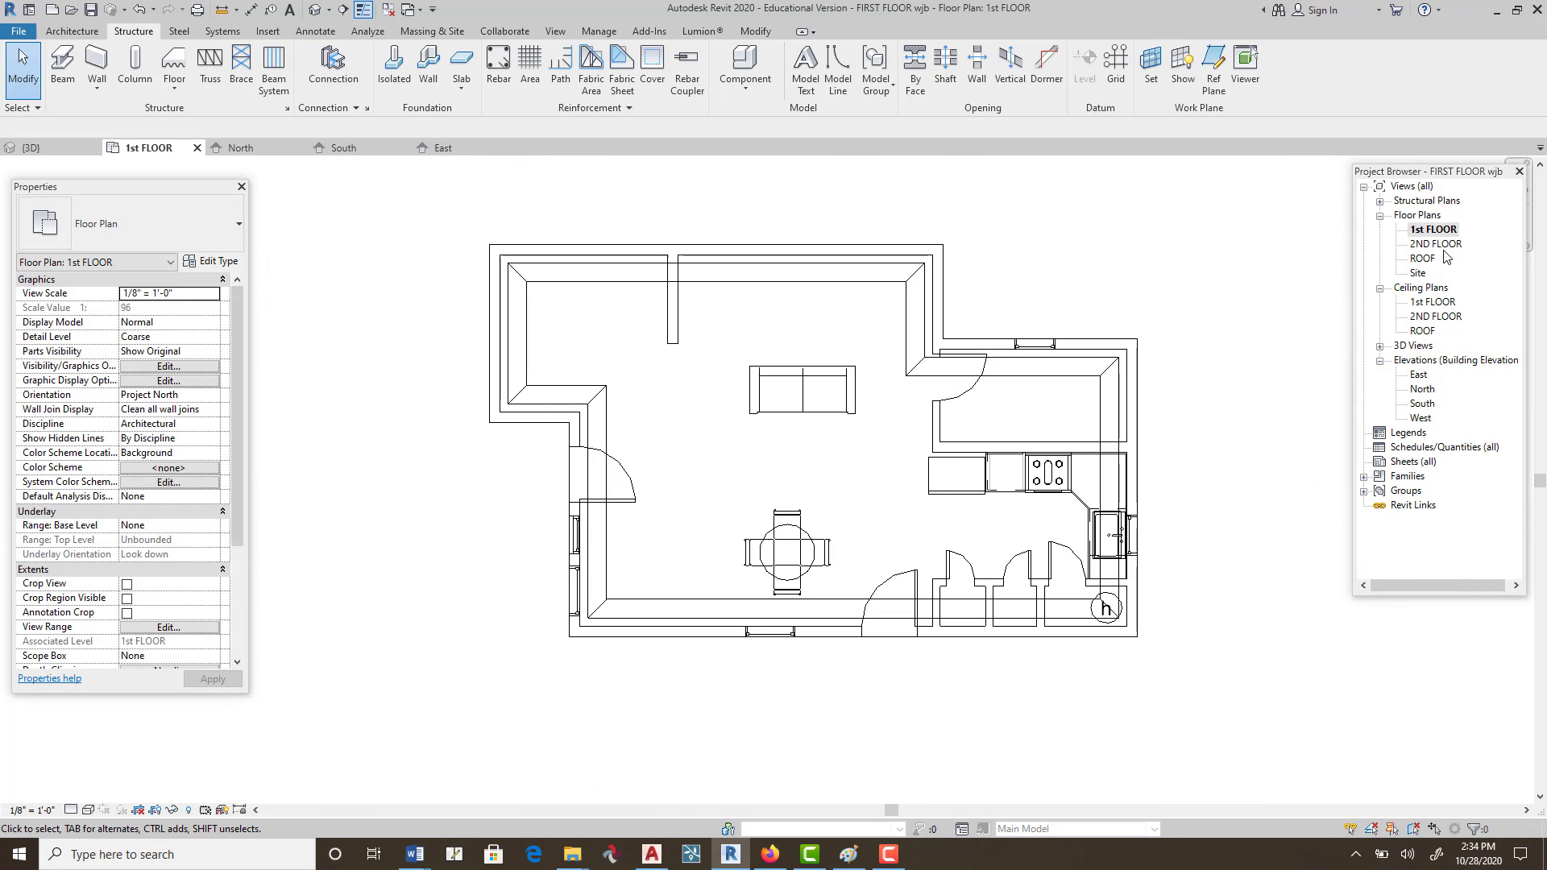
Review the level heights in the North elevation and bring up the 2ND FLOOR plan.
click(1443, 245)
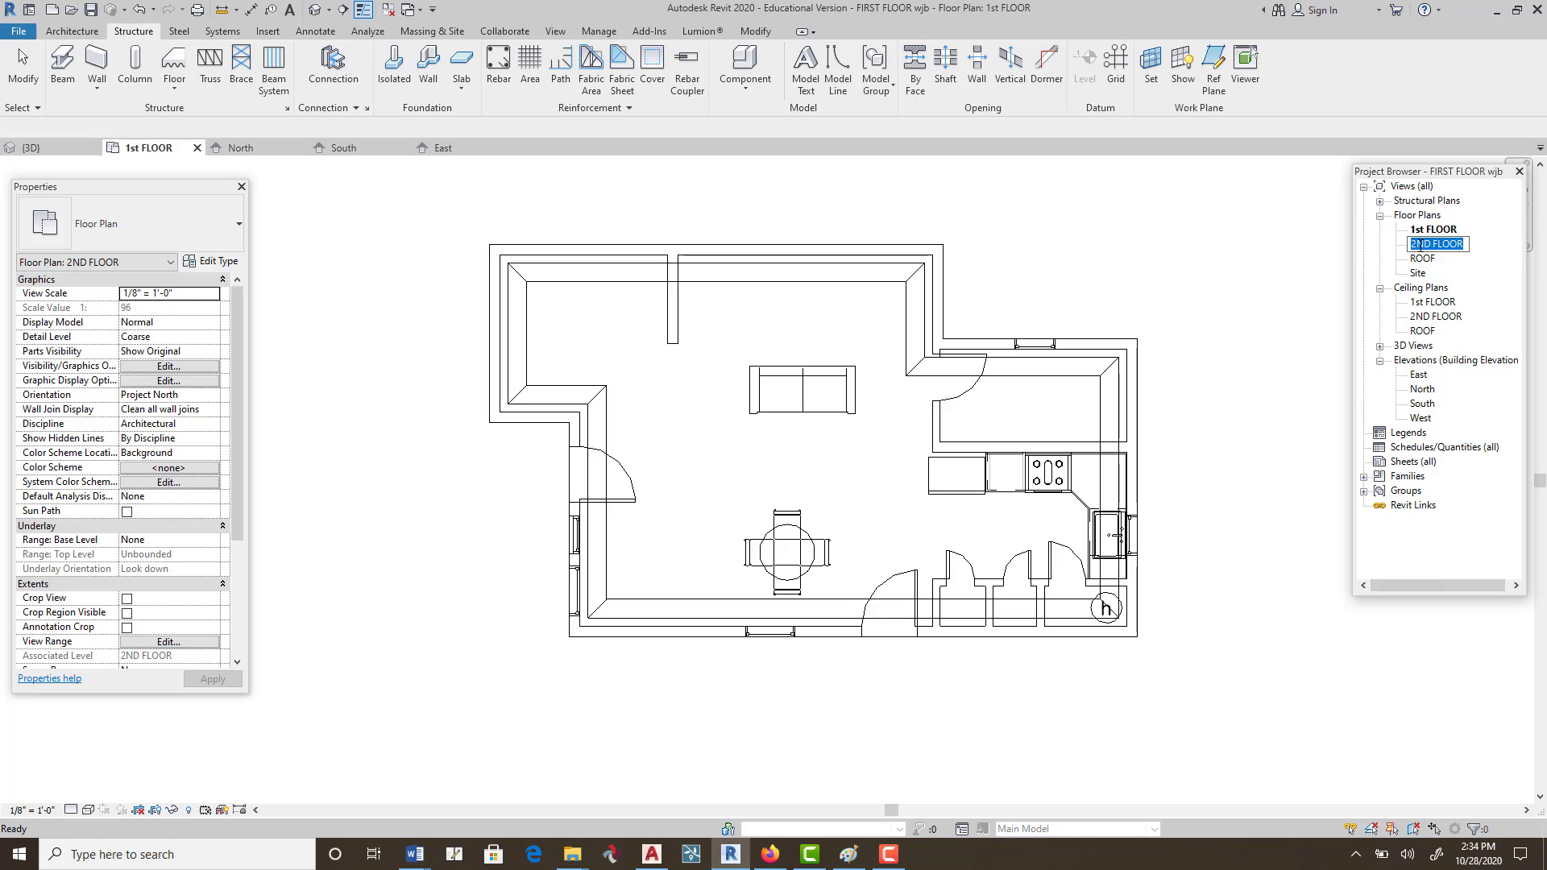
key(Escape)
double_click(1436, 246)
double_click(1422, 389)
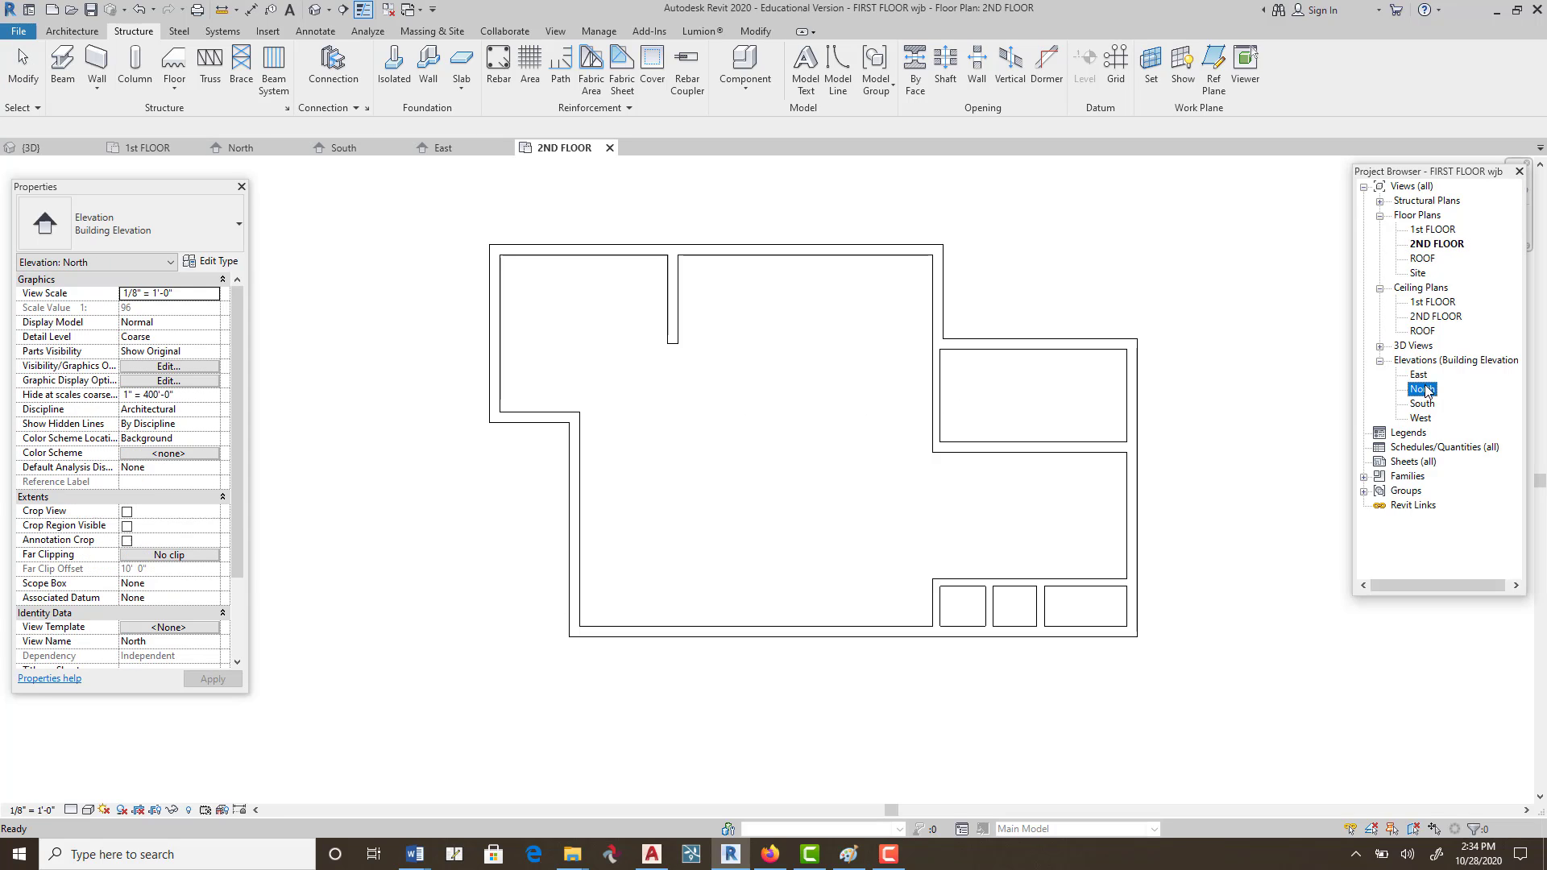
scroll(1030, 501, down, 2)
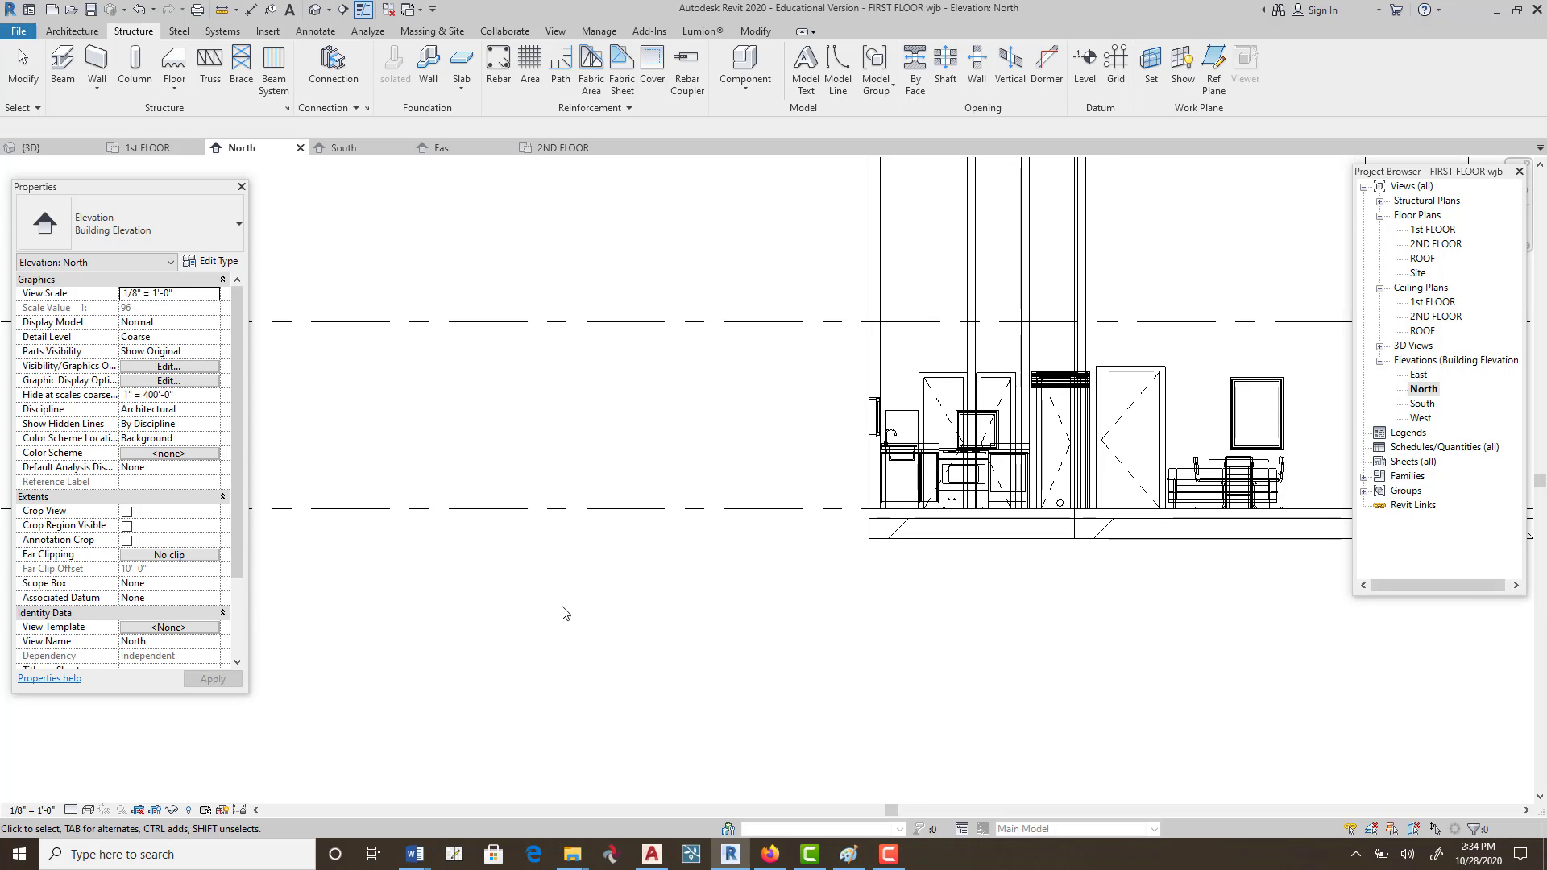
scroll(566, 611, down, 3)
middle_drag(1089, 538, 517, 545)
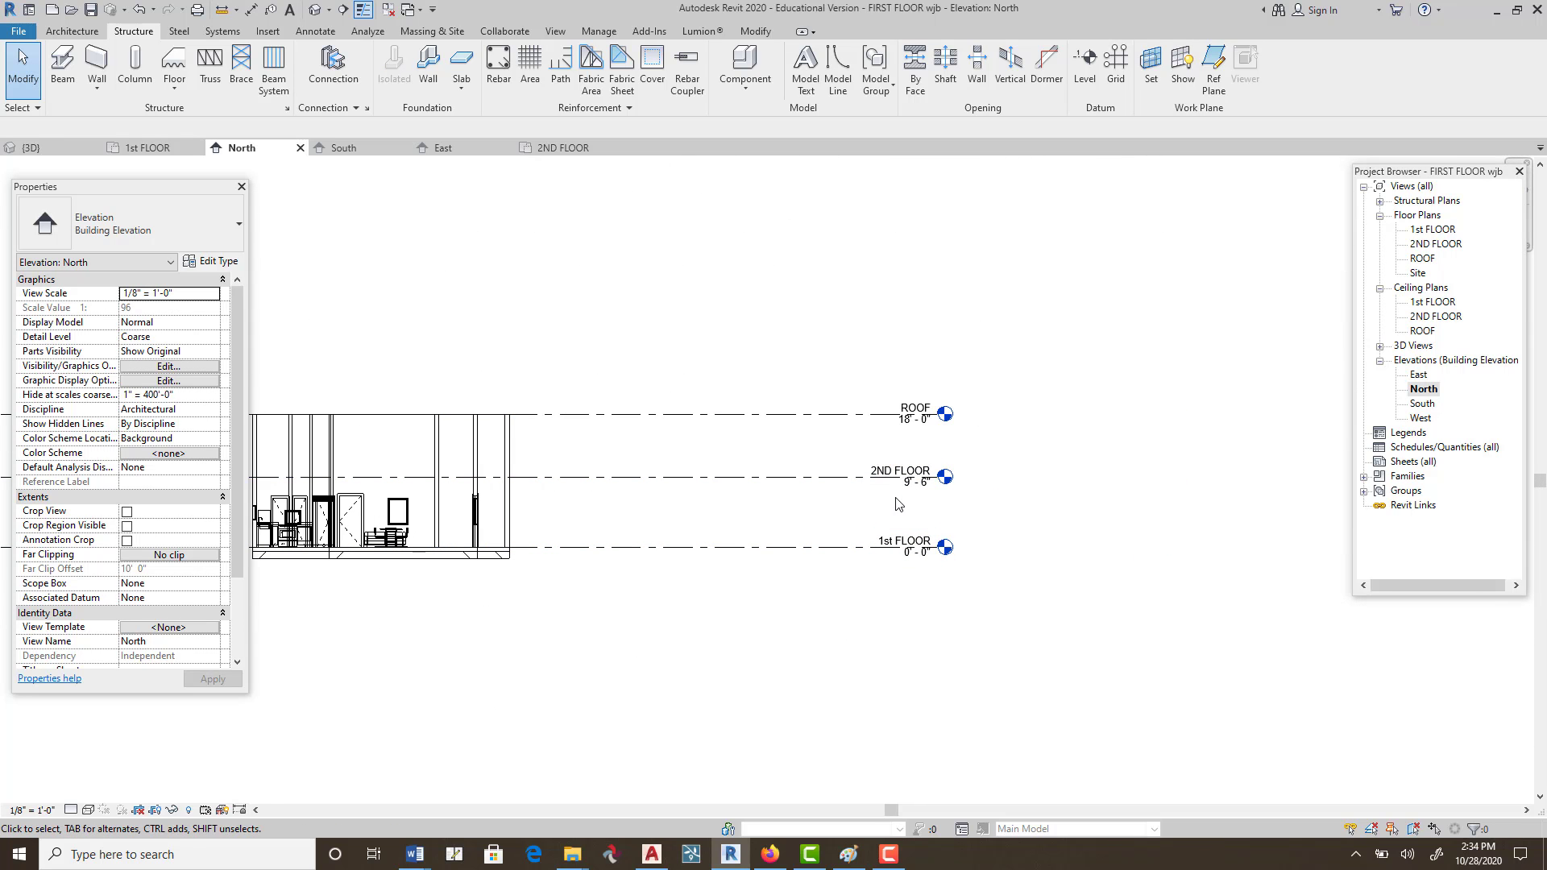
double_click(1437, 245)
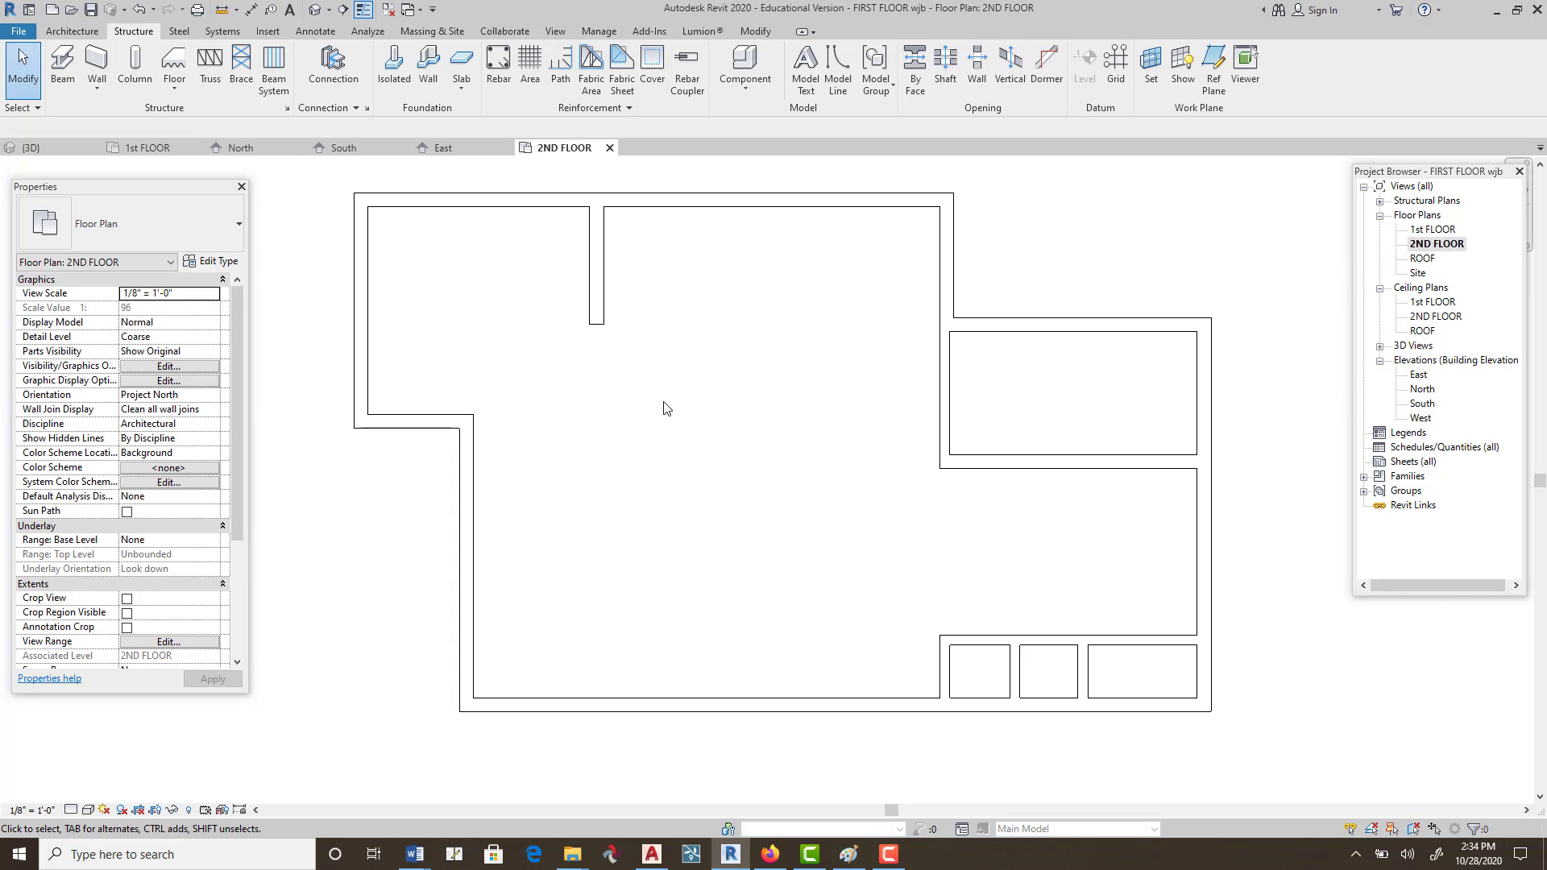
middle_drag(864, 409, 845, 439)
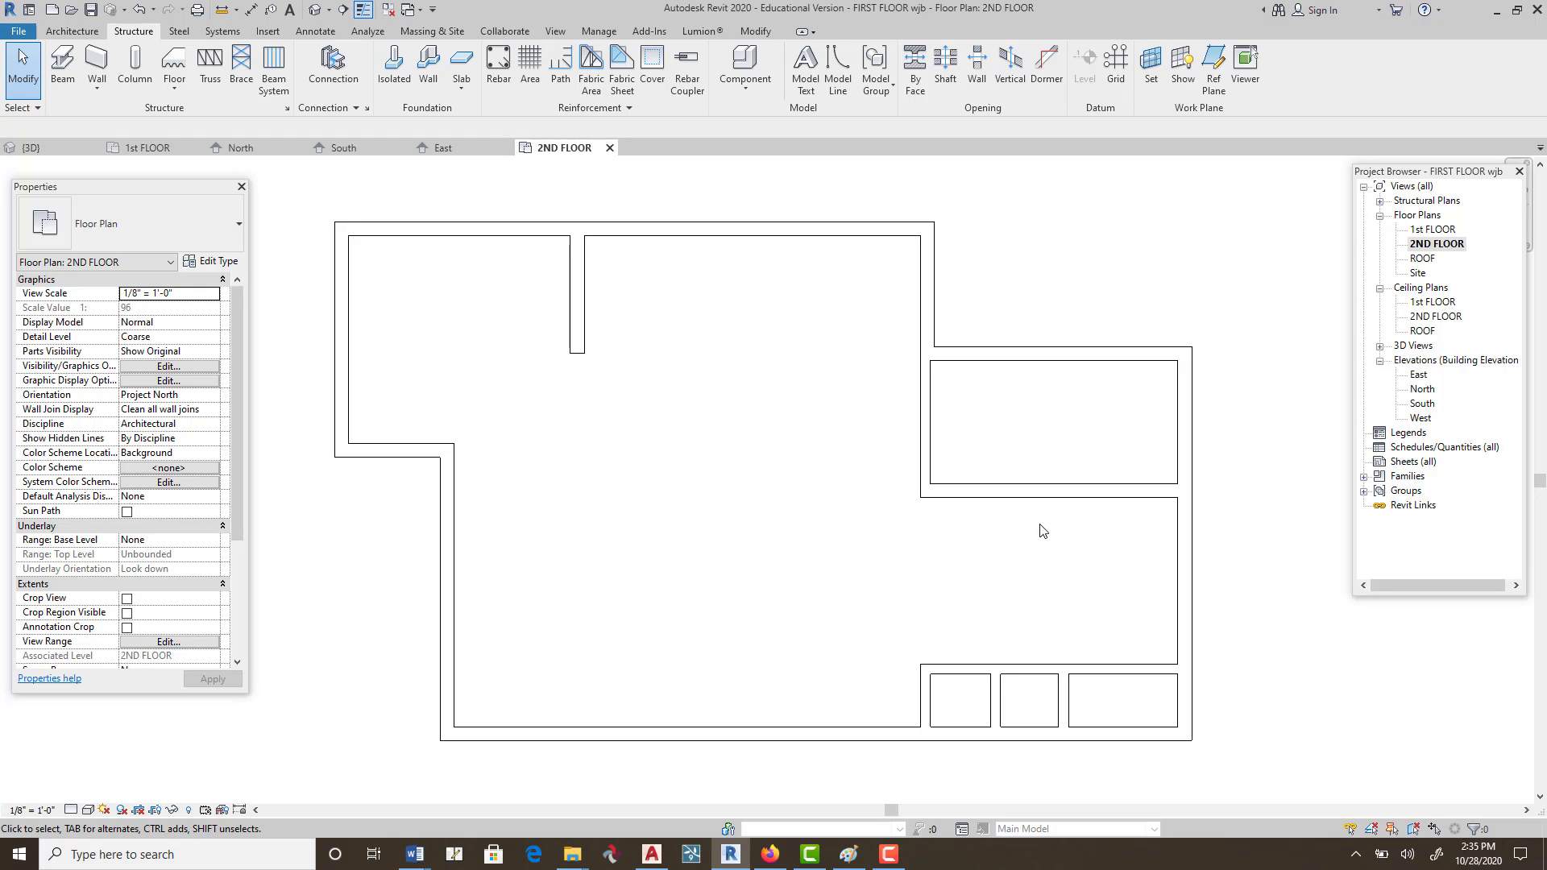
middle_drag(916, 559, 902, 531)
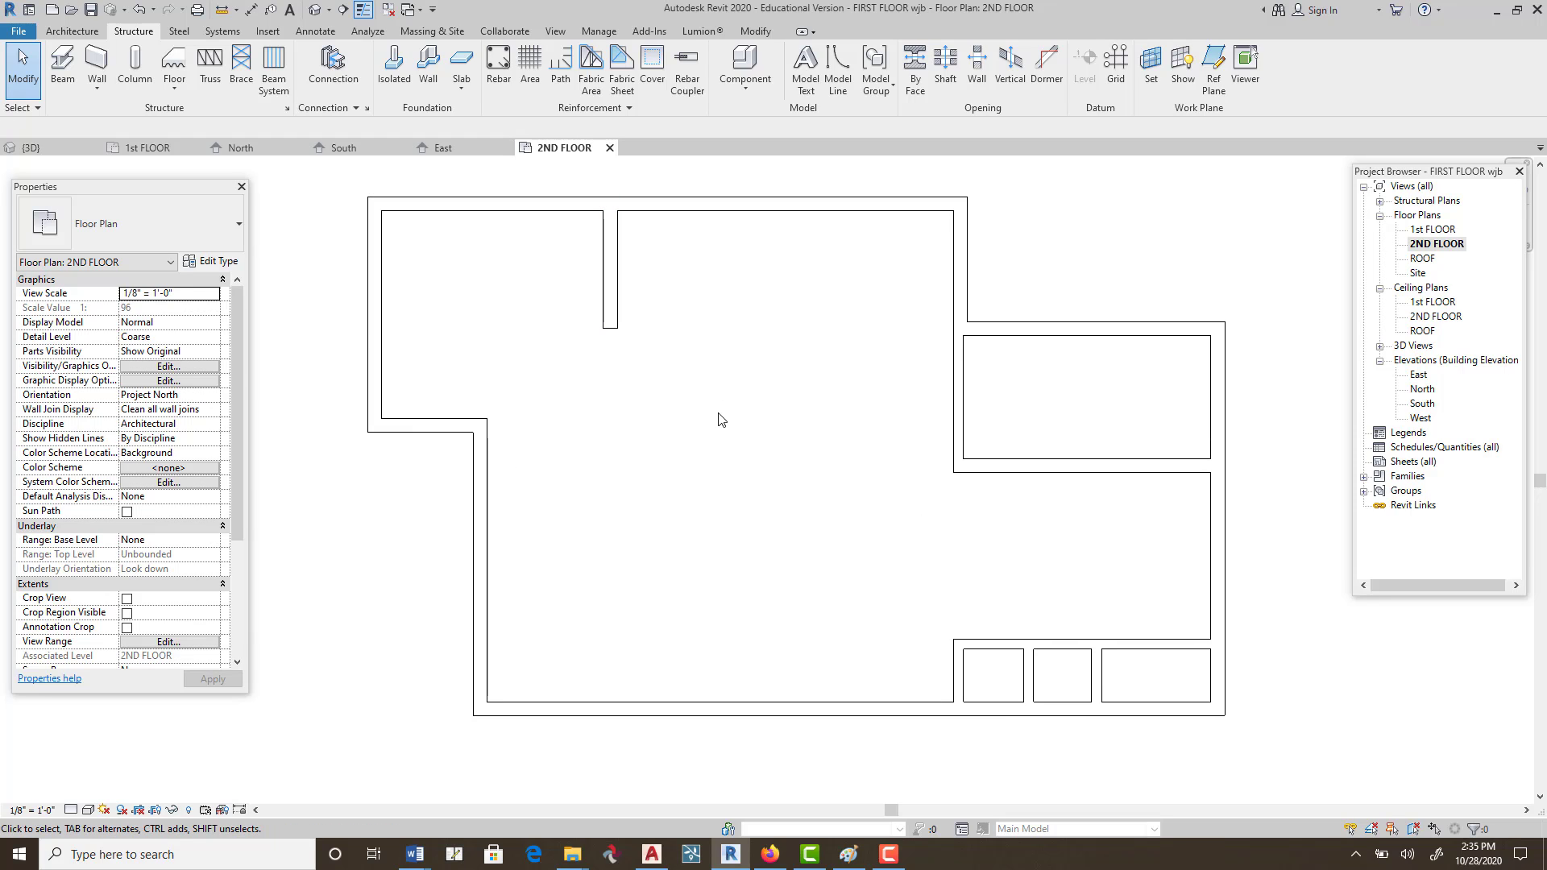
click(67, 32)
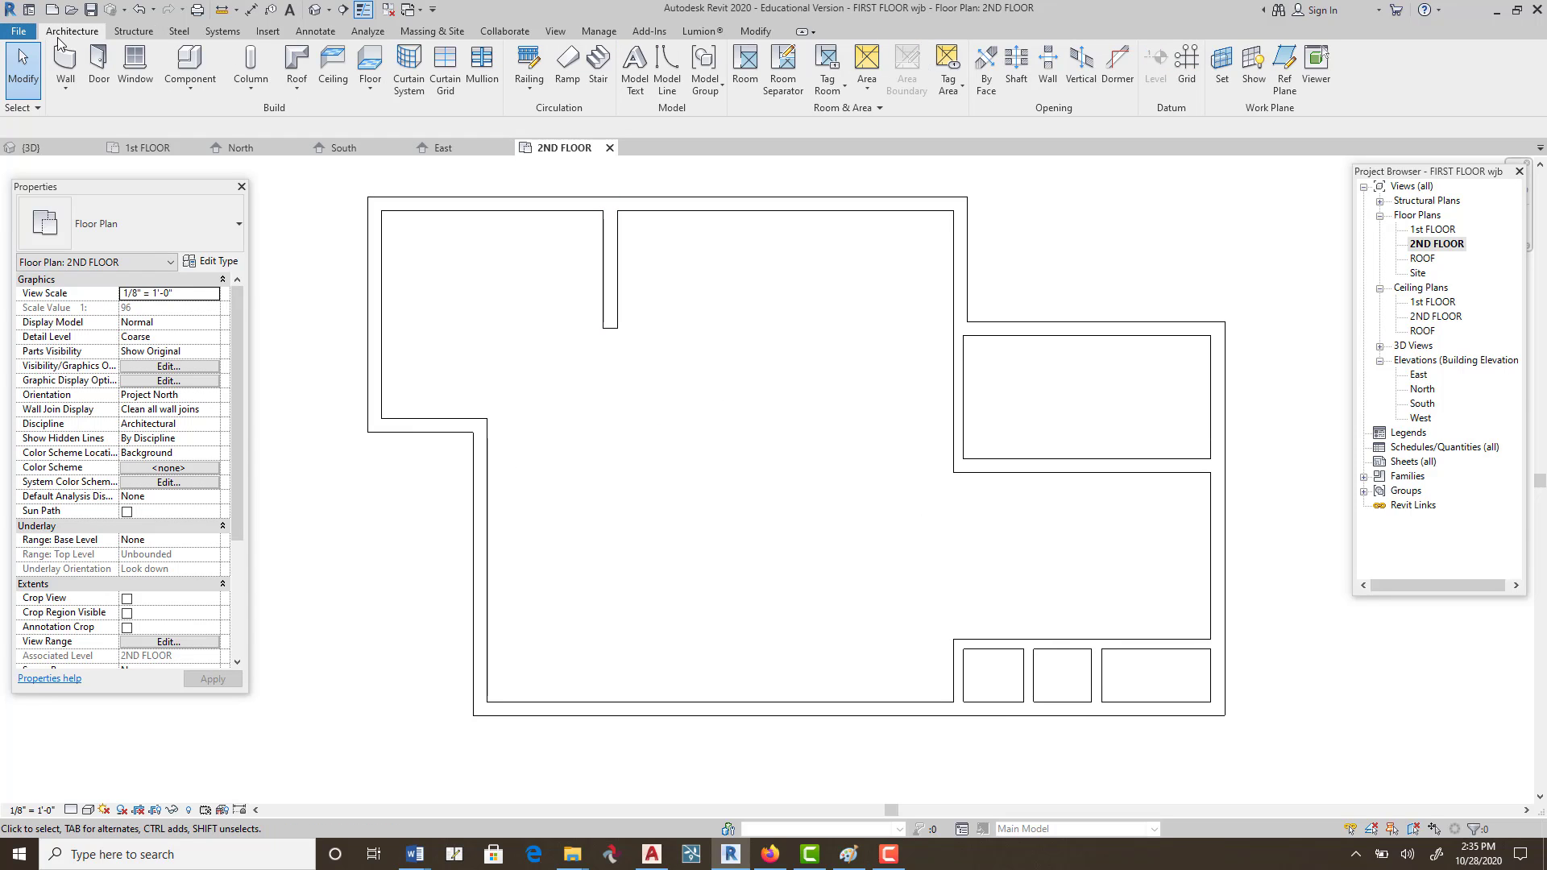
click(370, 84)
click(342, 122)
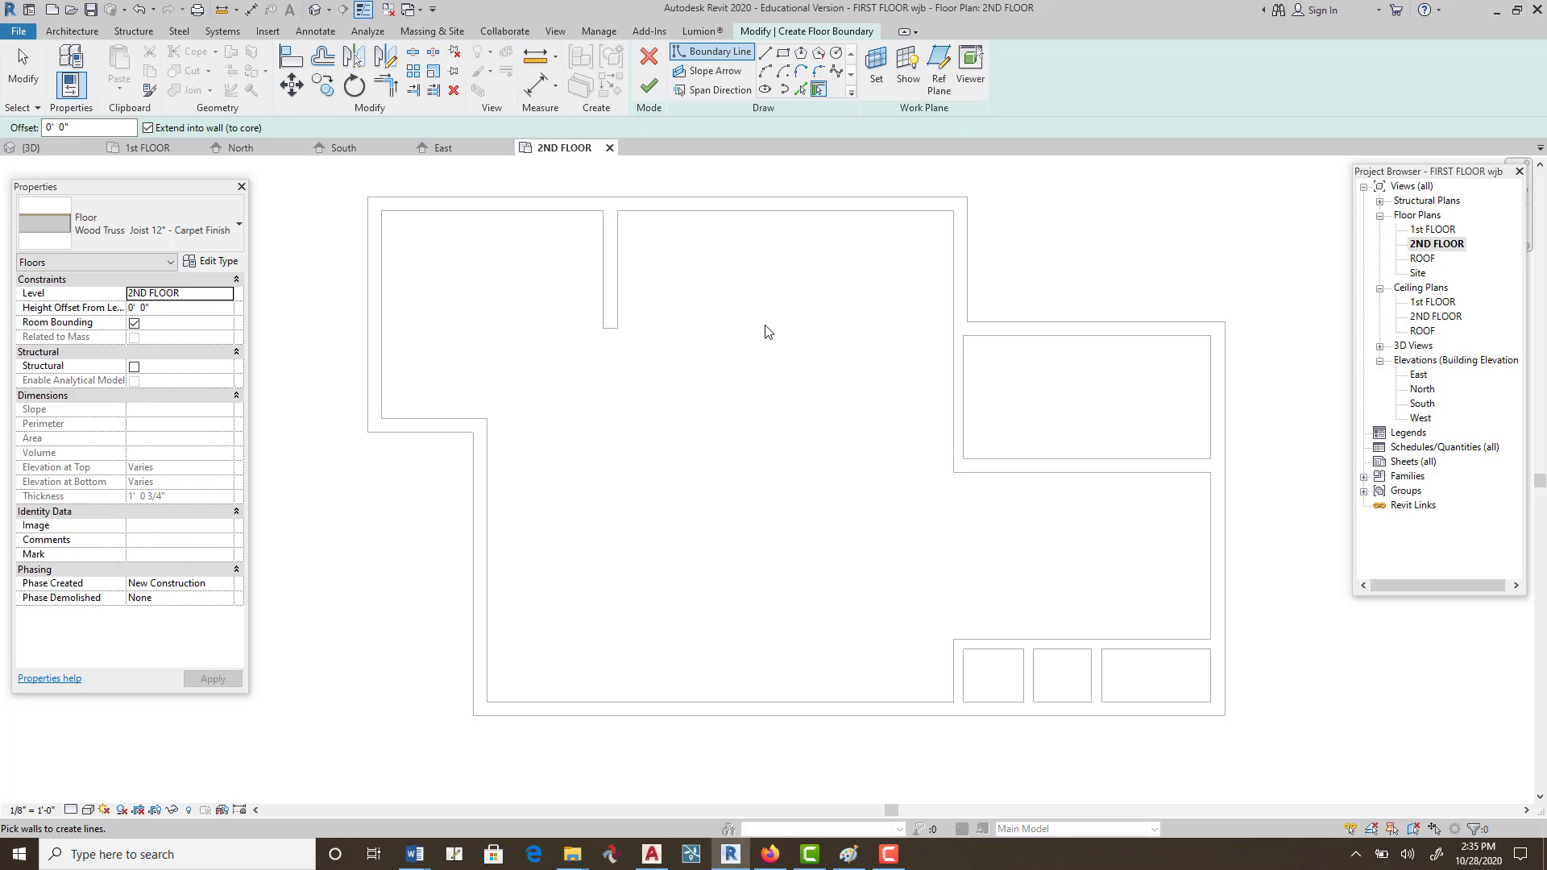
click(765, 53)
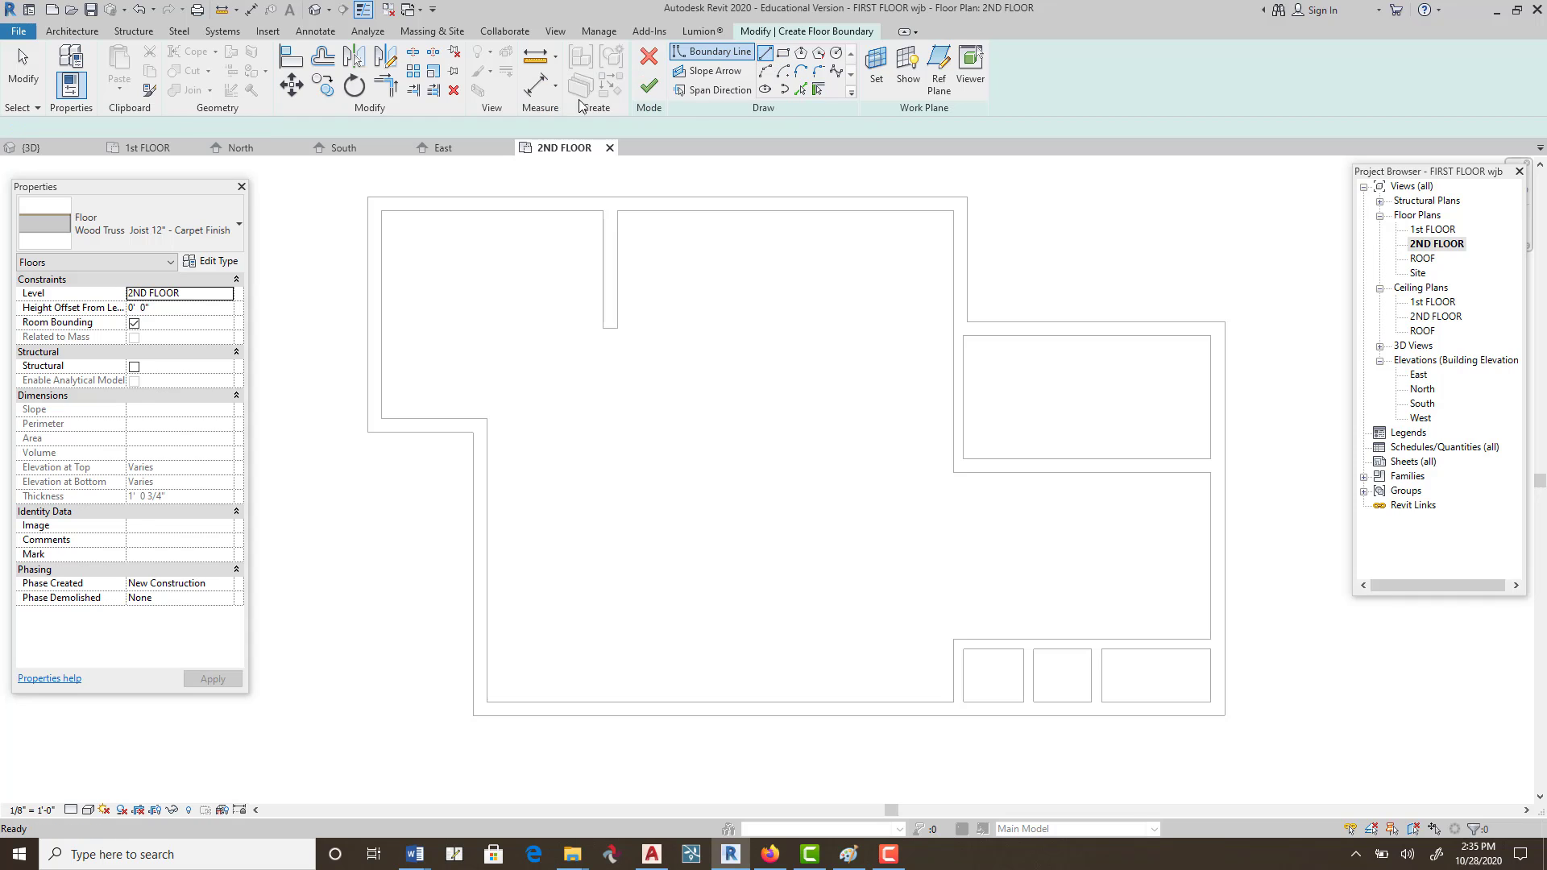
click(382, 212)
click(381, 419)
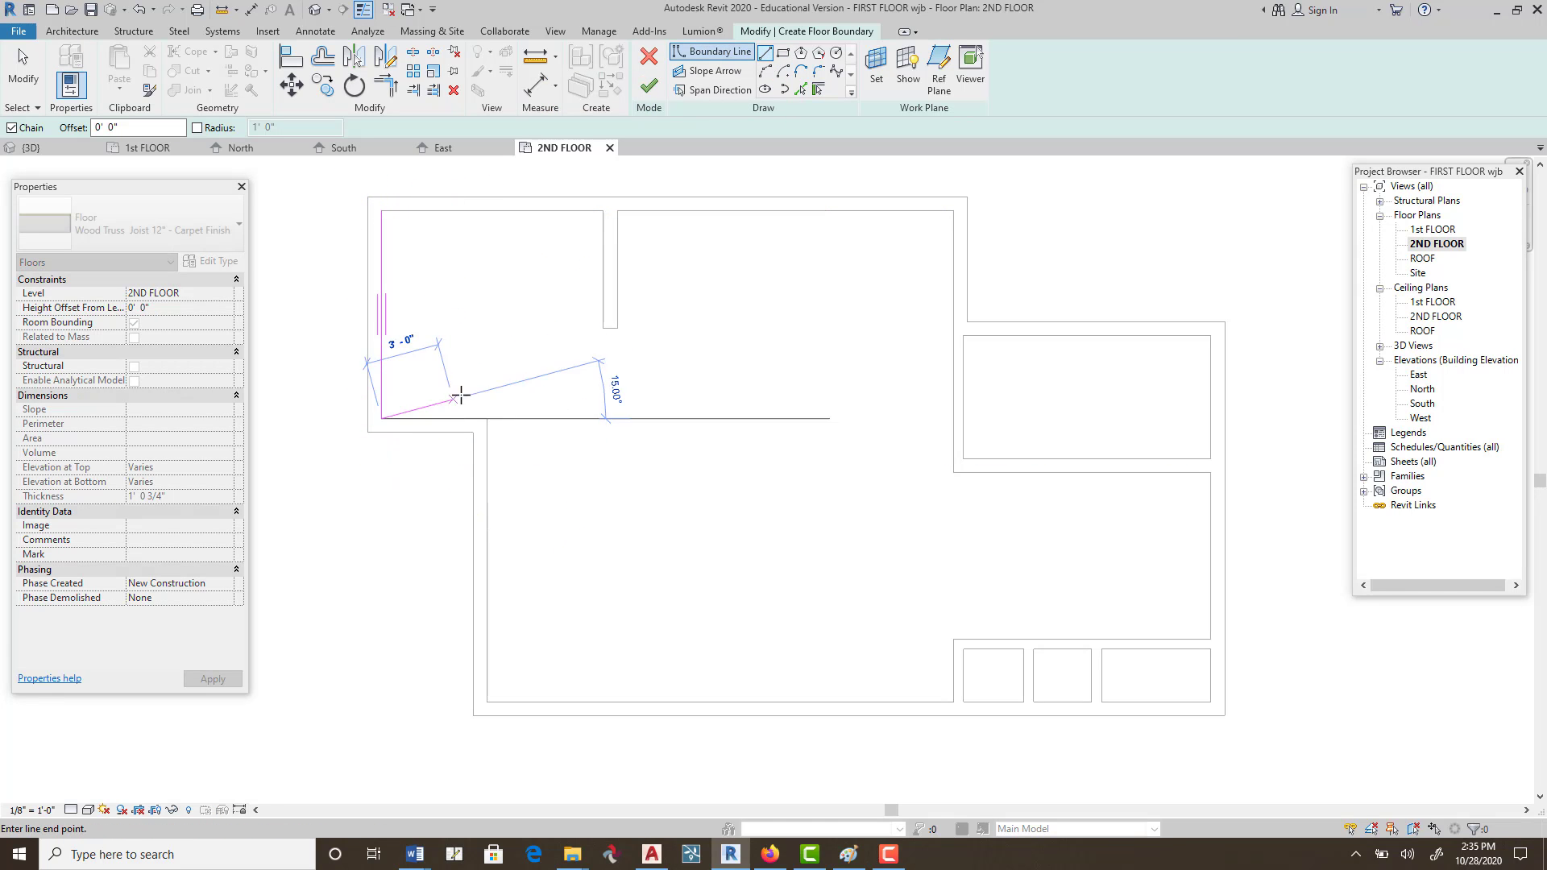
click(487, 418)
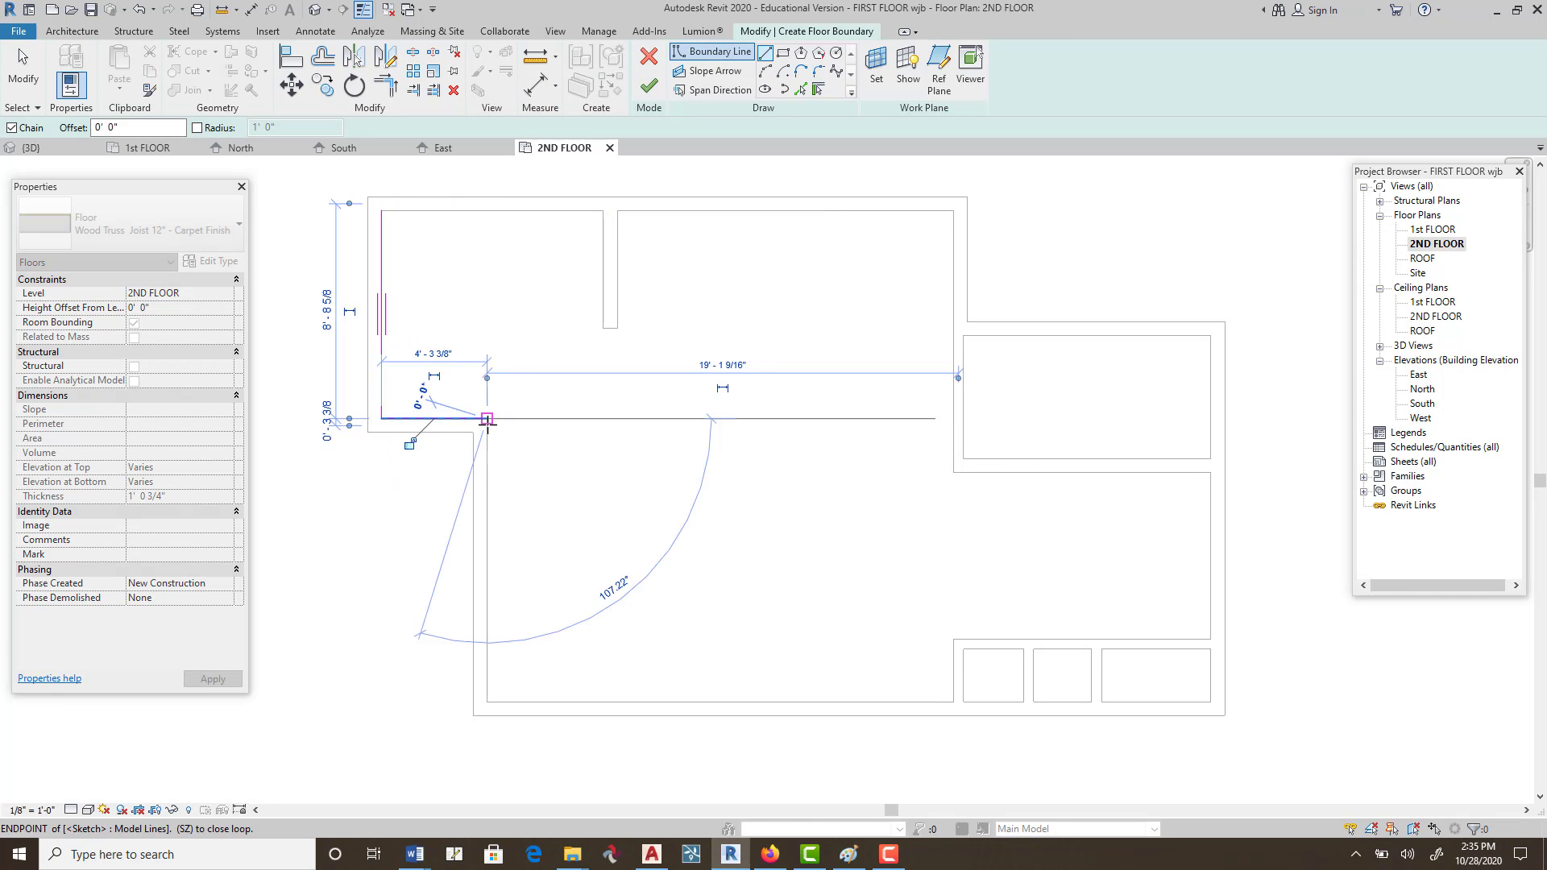
click(485, 704)
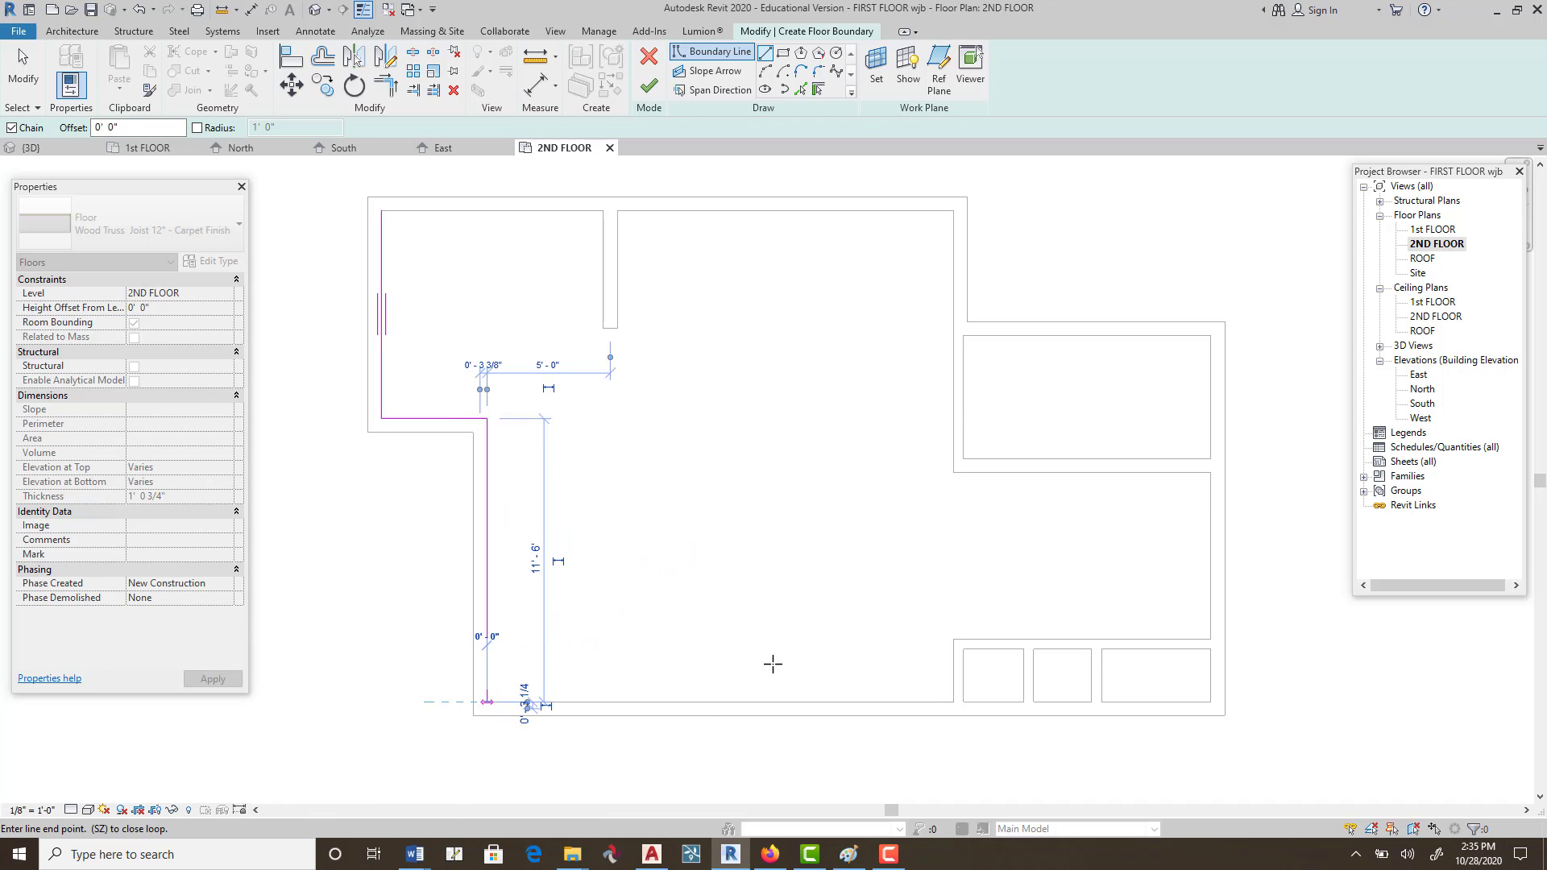
click(954, 696)
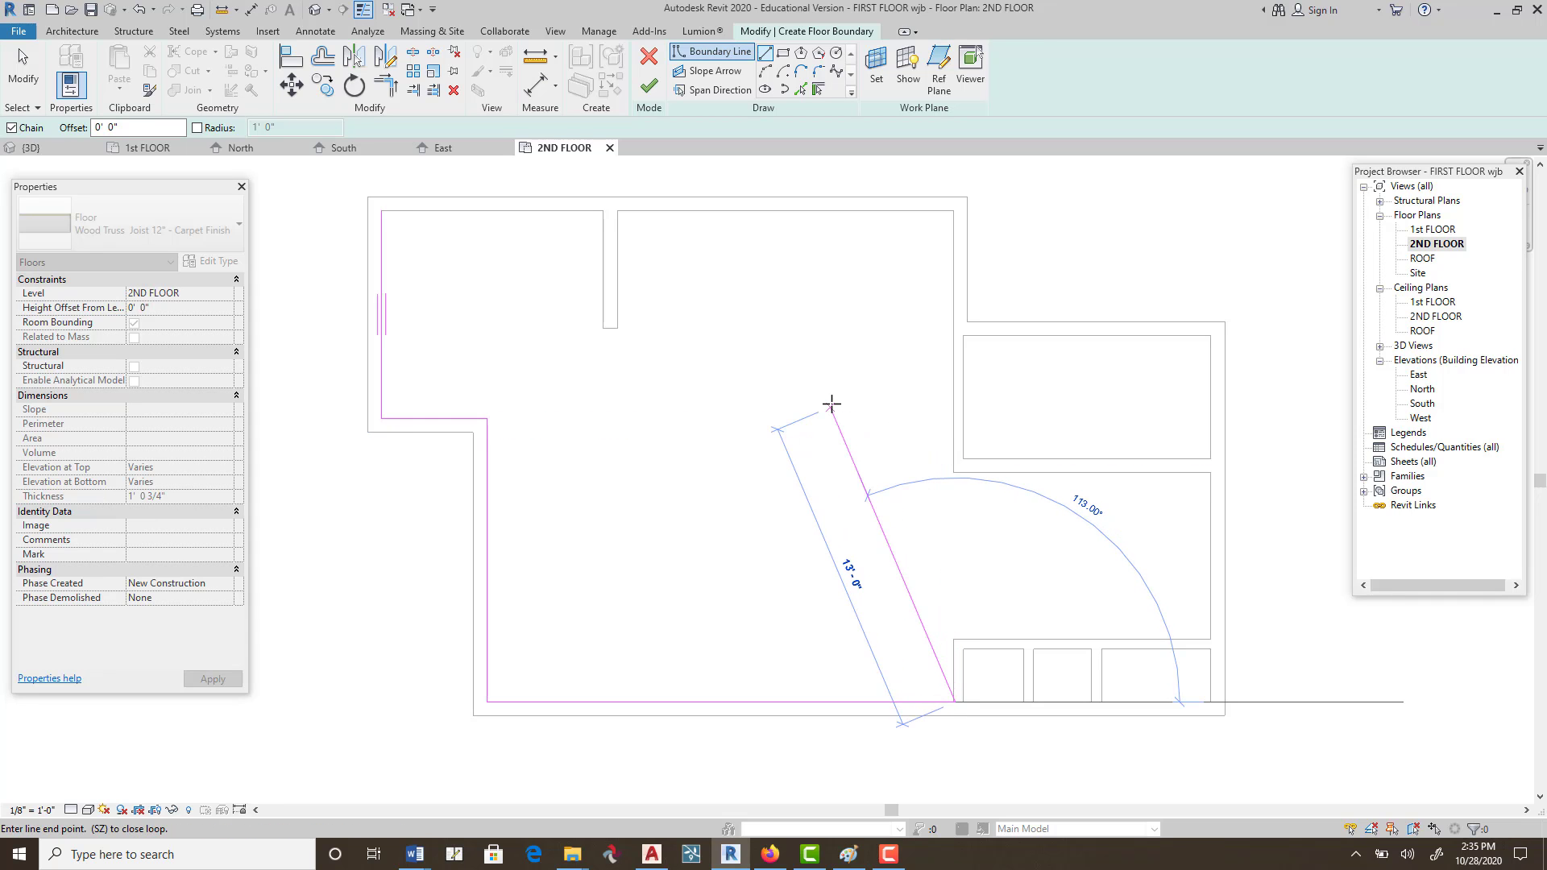
scroll(976, 733, up, 3)
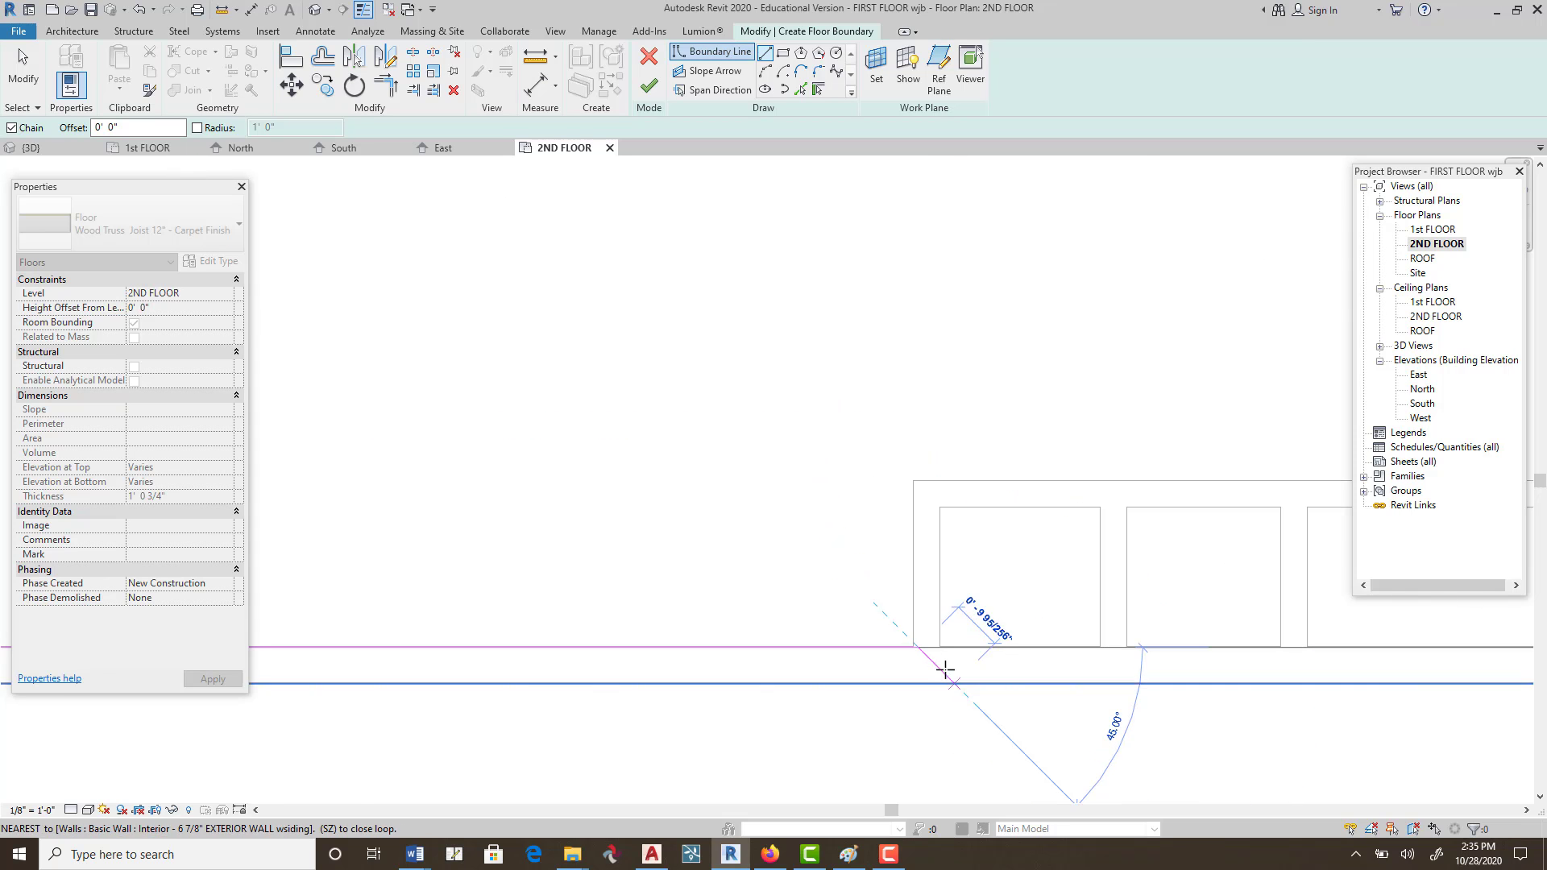
scroll(954, 685, up, 3)
scroll(847, 512, down, 3)
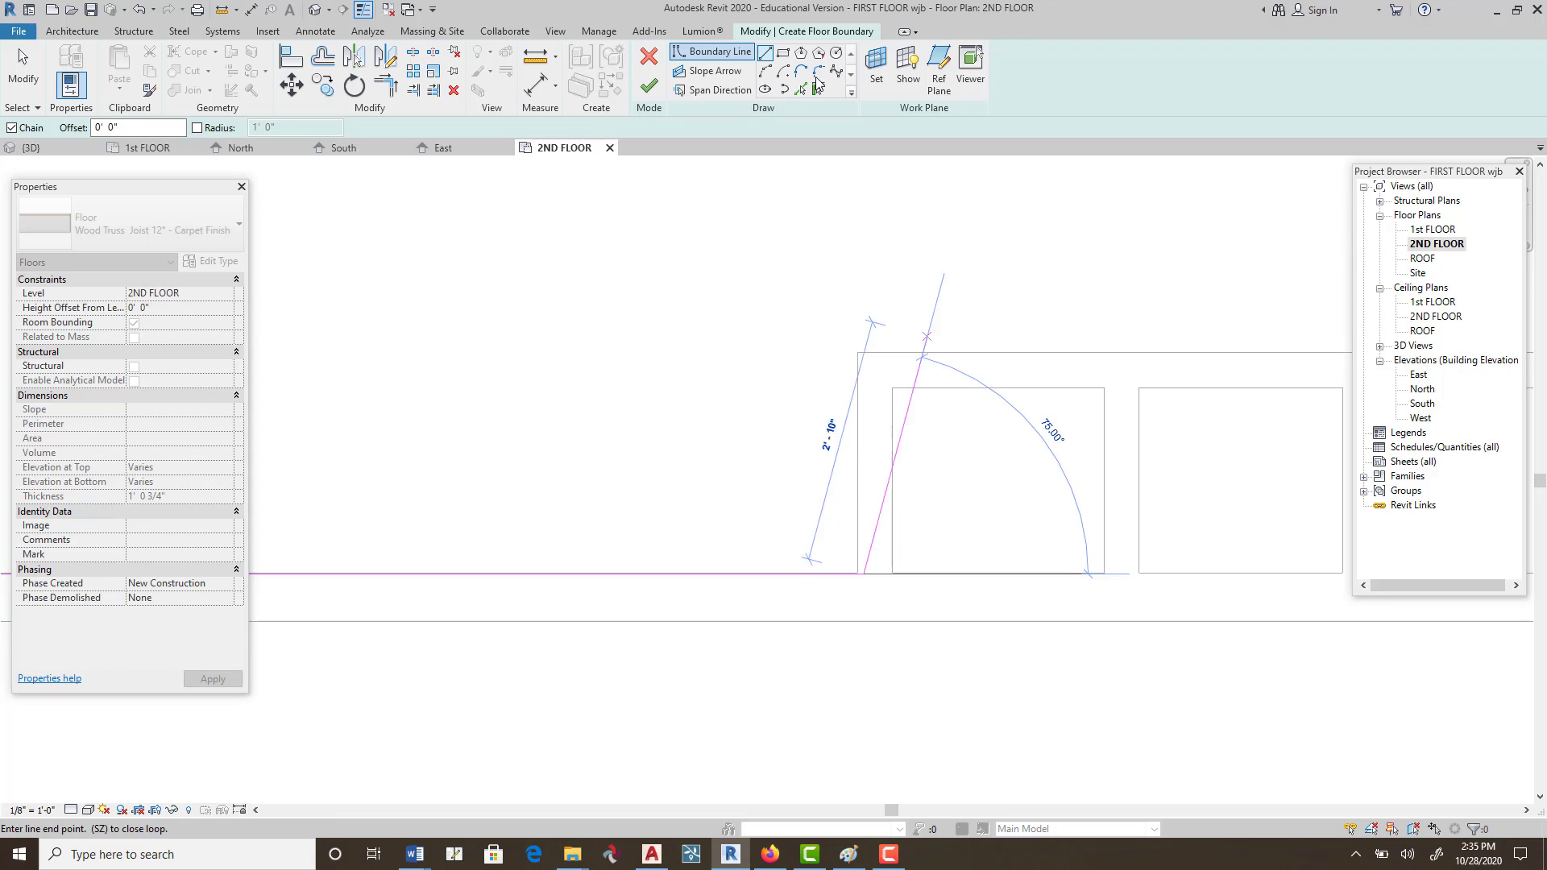
click(650, 58)
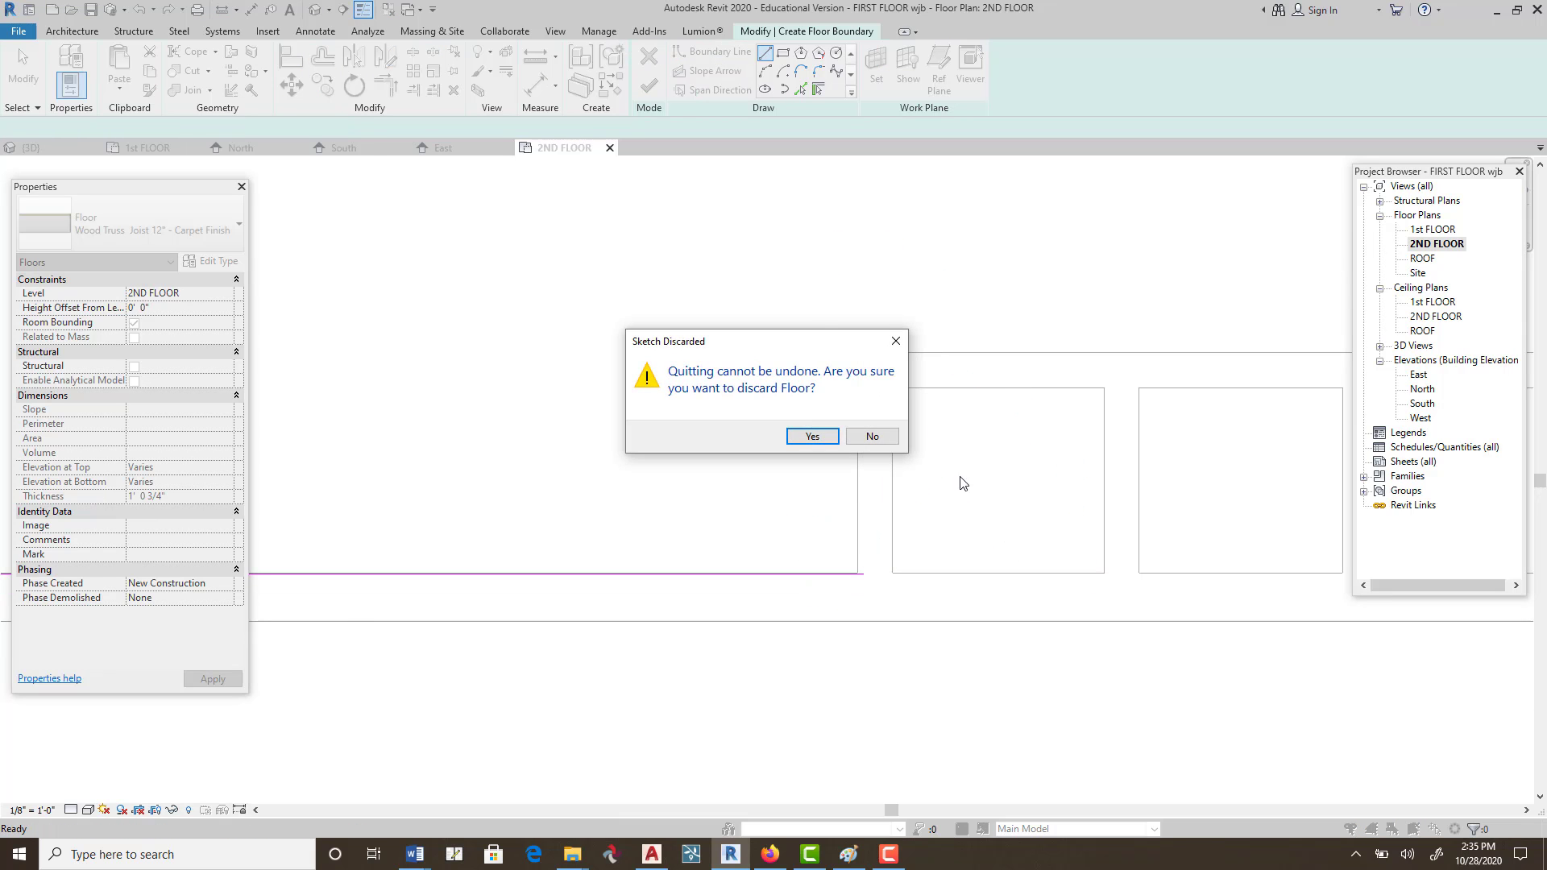
click(811, 436)
scroll(771, 407, down, 4)
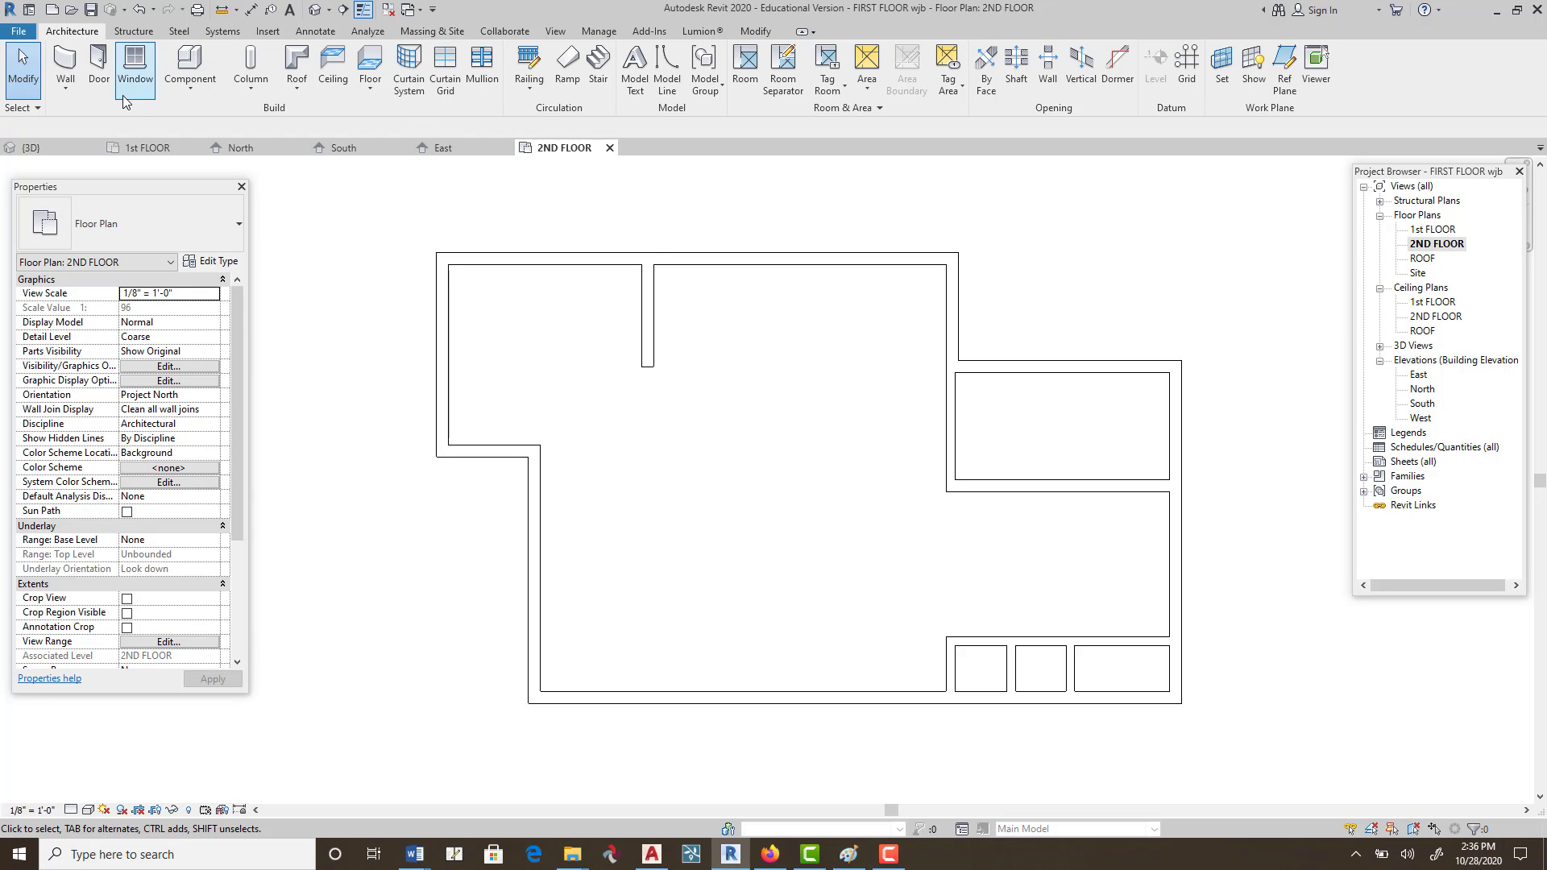
Start an architectural floor of type Wood Joist 10" - Wood Finish and draw its first boundary line 9'-0" along the upper wall's inner face to the stub wall.
click(368, 95)
click(341, 117)
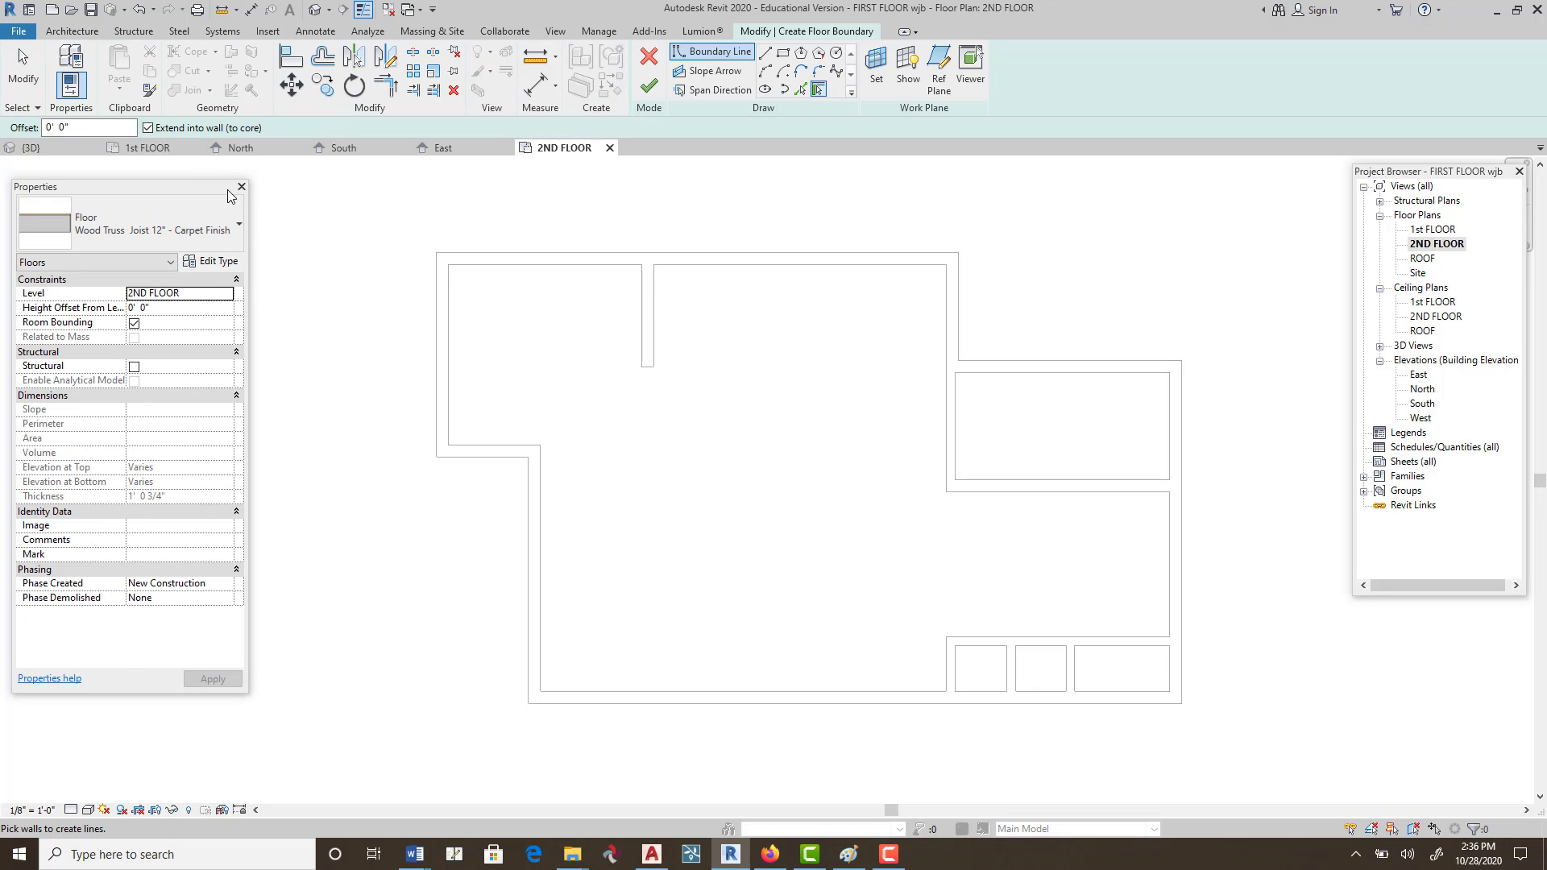
click(237, 226)
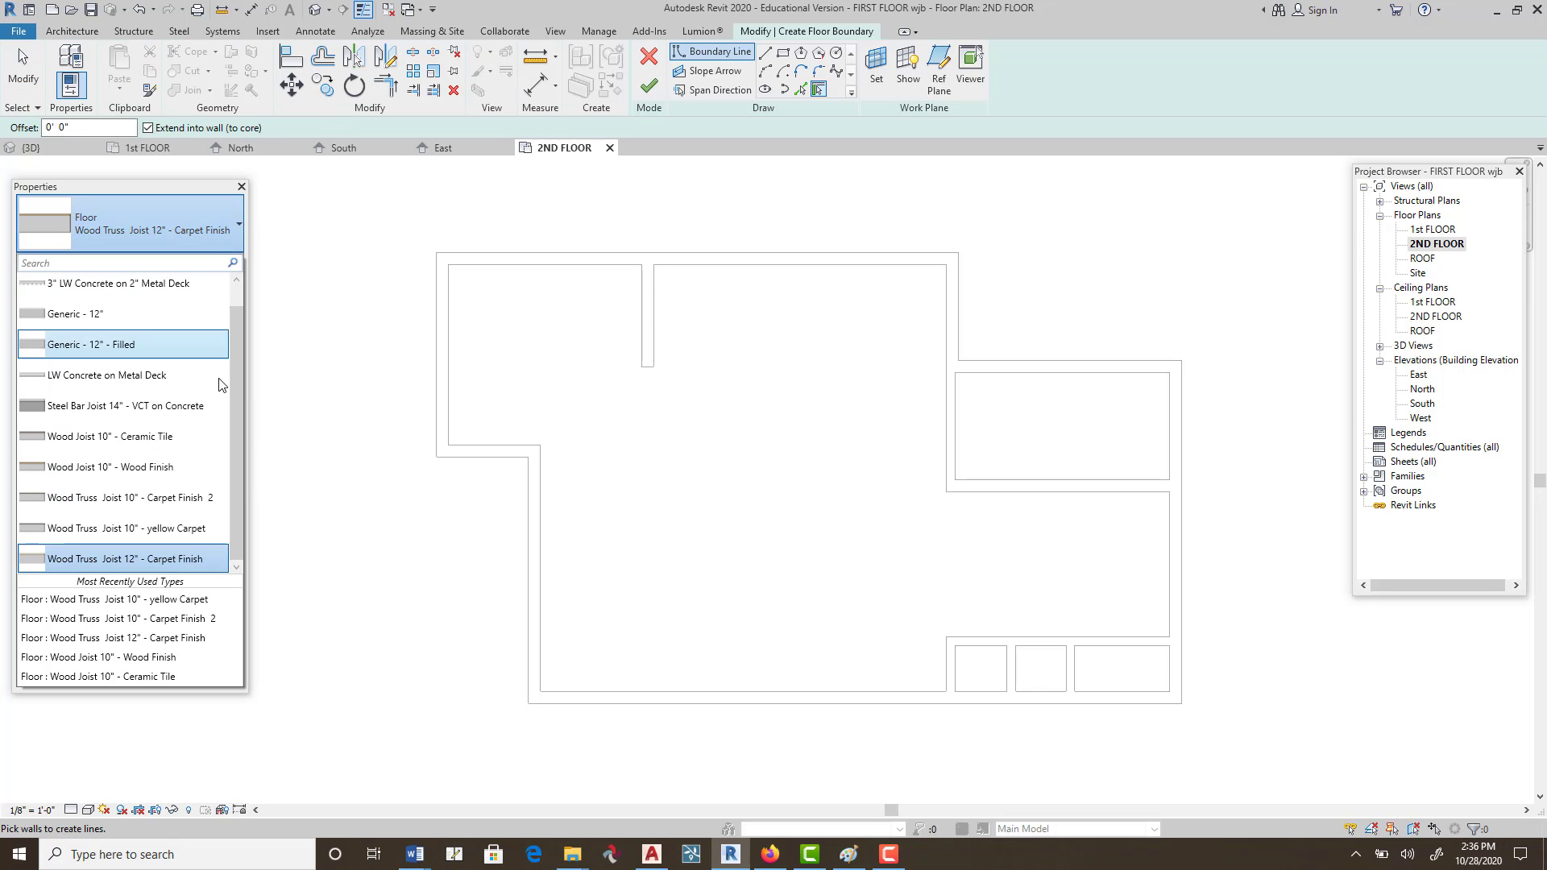
click(201, 468)
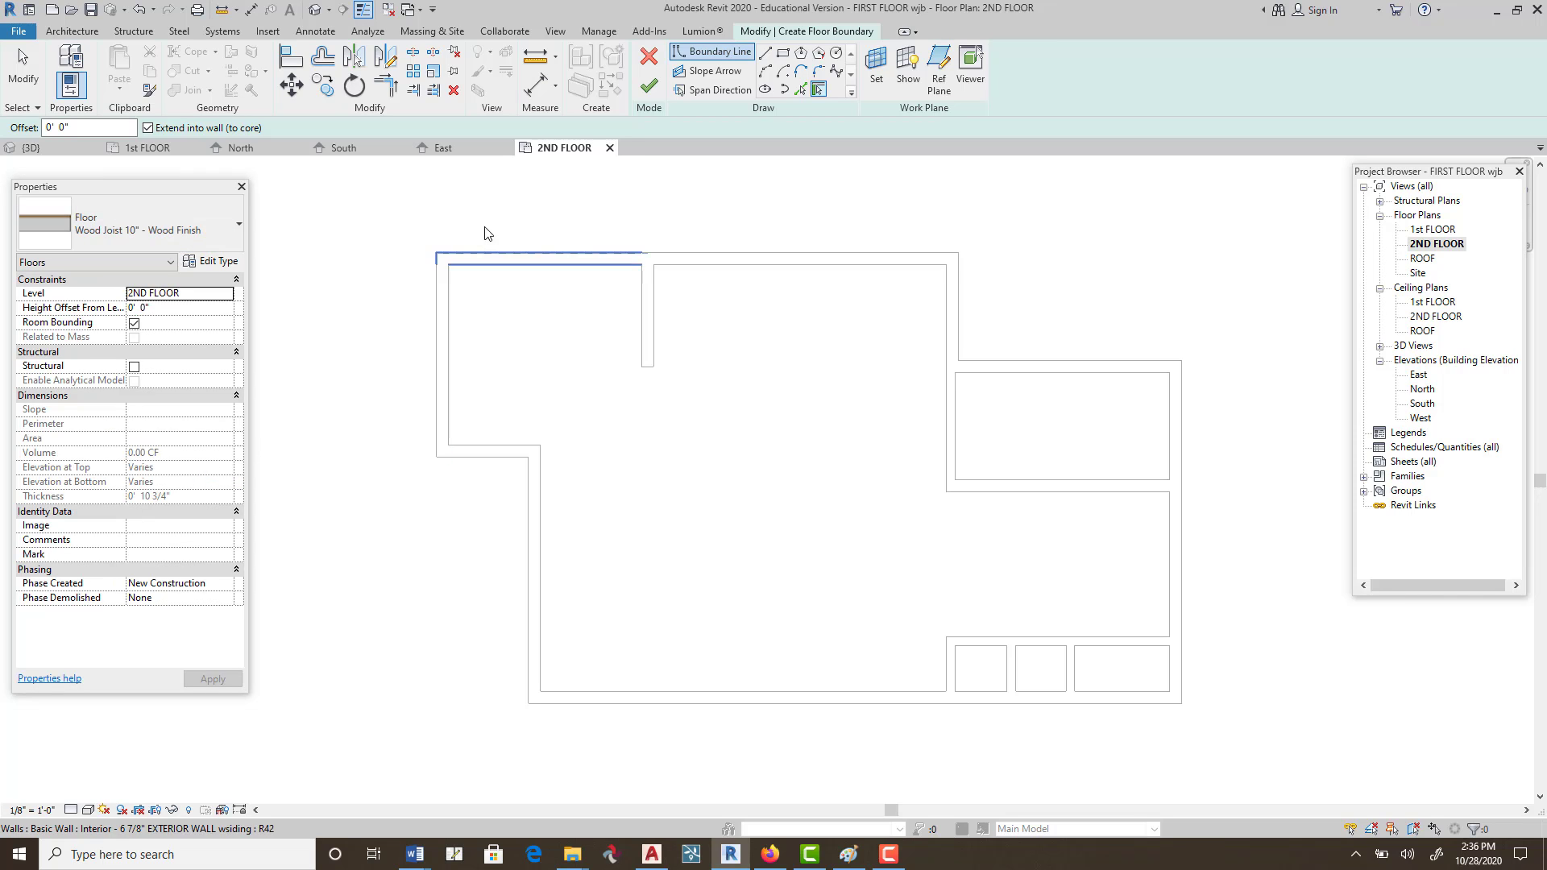
click(764, 53)
scroll(448, 258, up, 3)
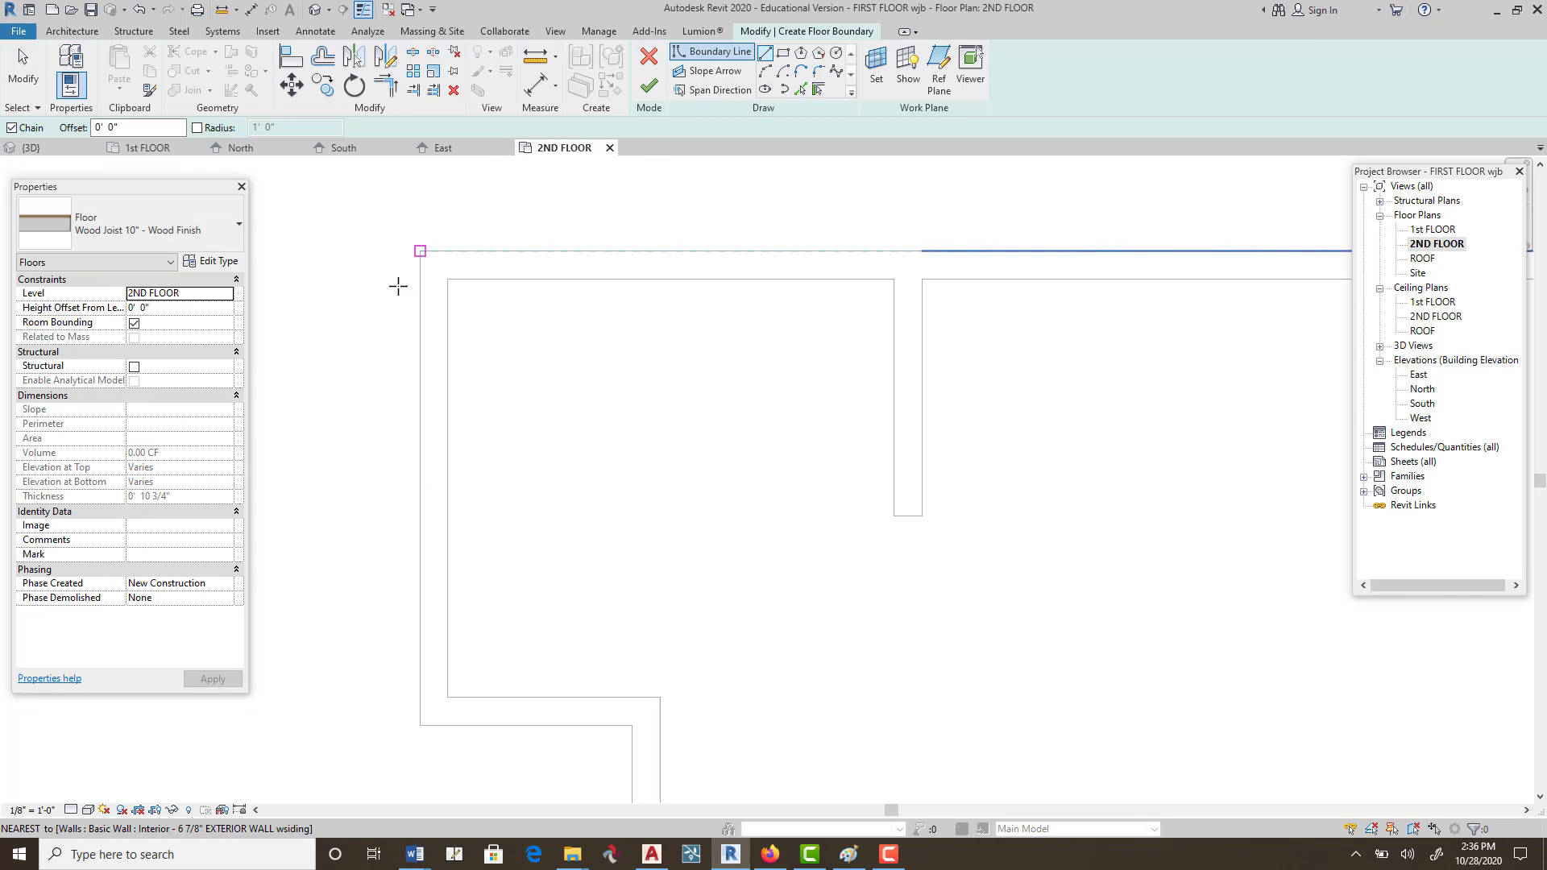
click(445, 277)
click(894, 279)
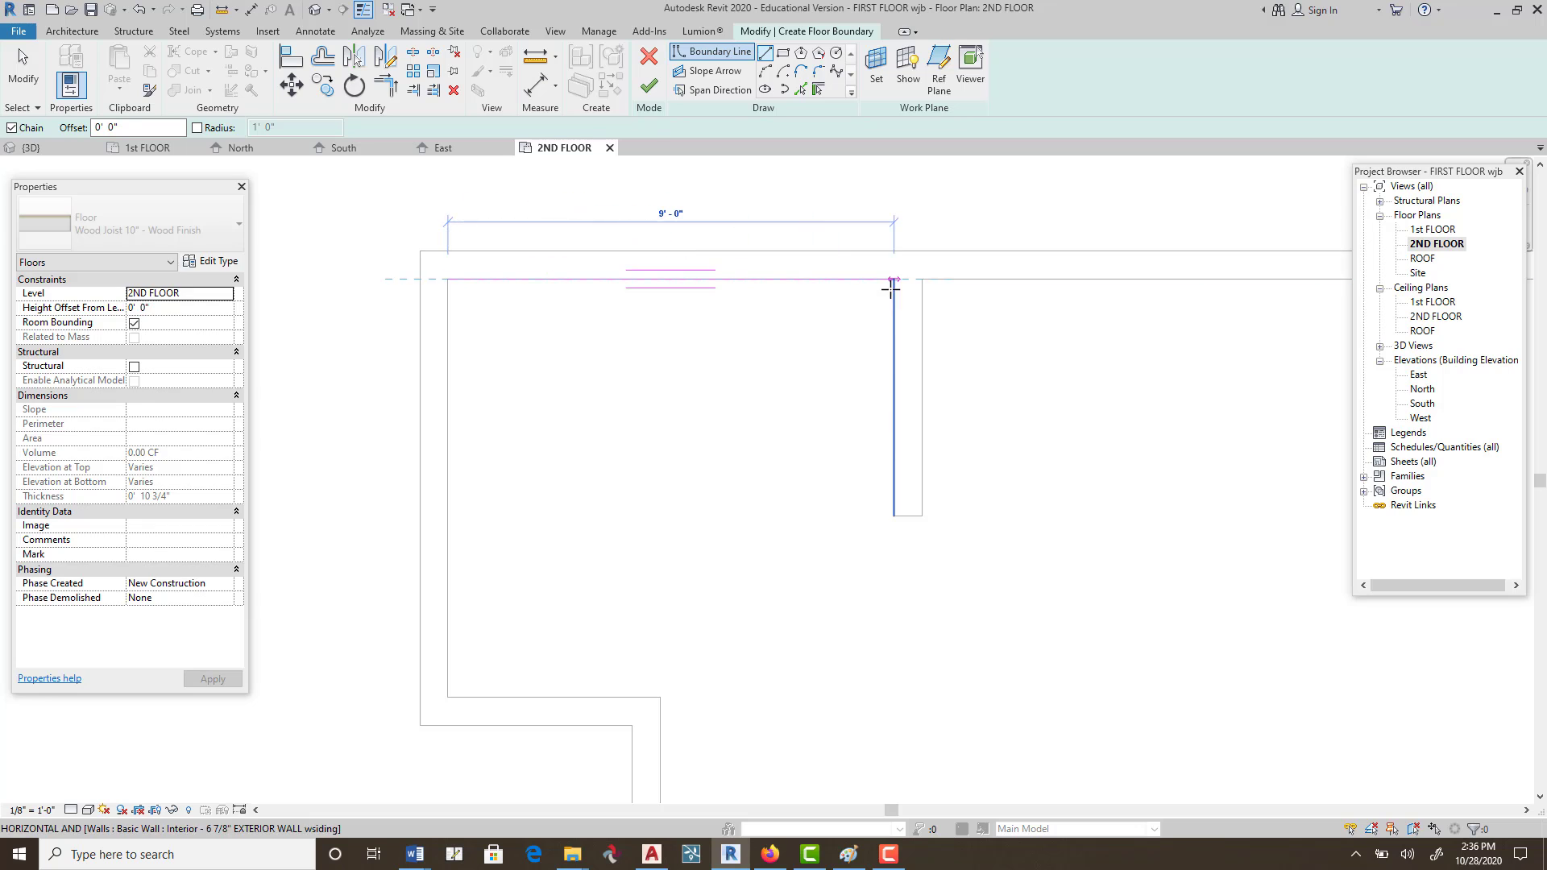
Trace the floor boundary around the short stub wall, down one face, across its end and back up to the upper wall.
scroll(899, 273, up, 2)
middle_drag(898, 711, 801, 422)
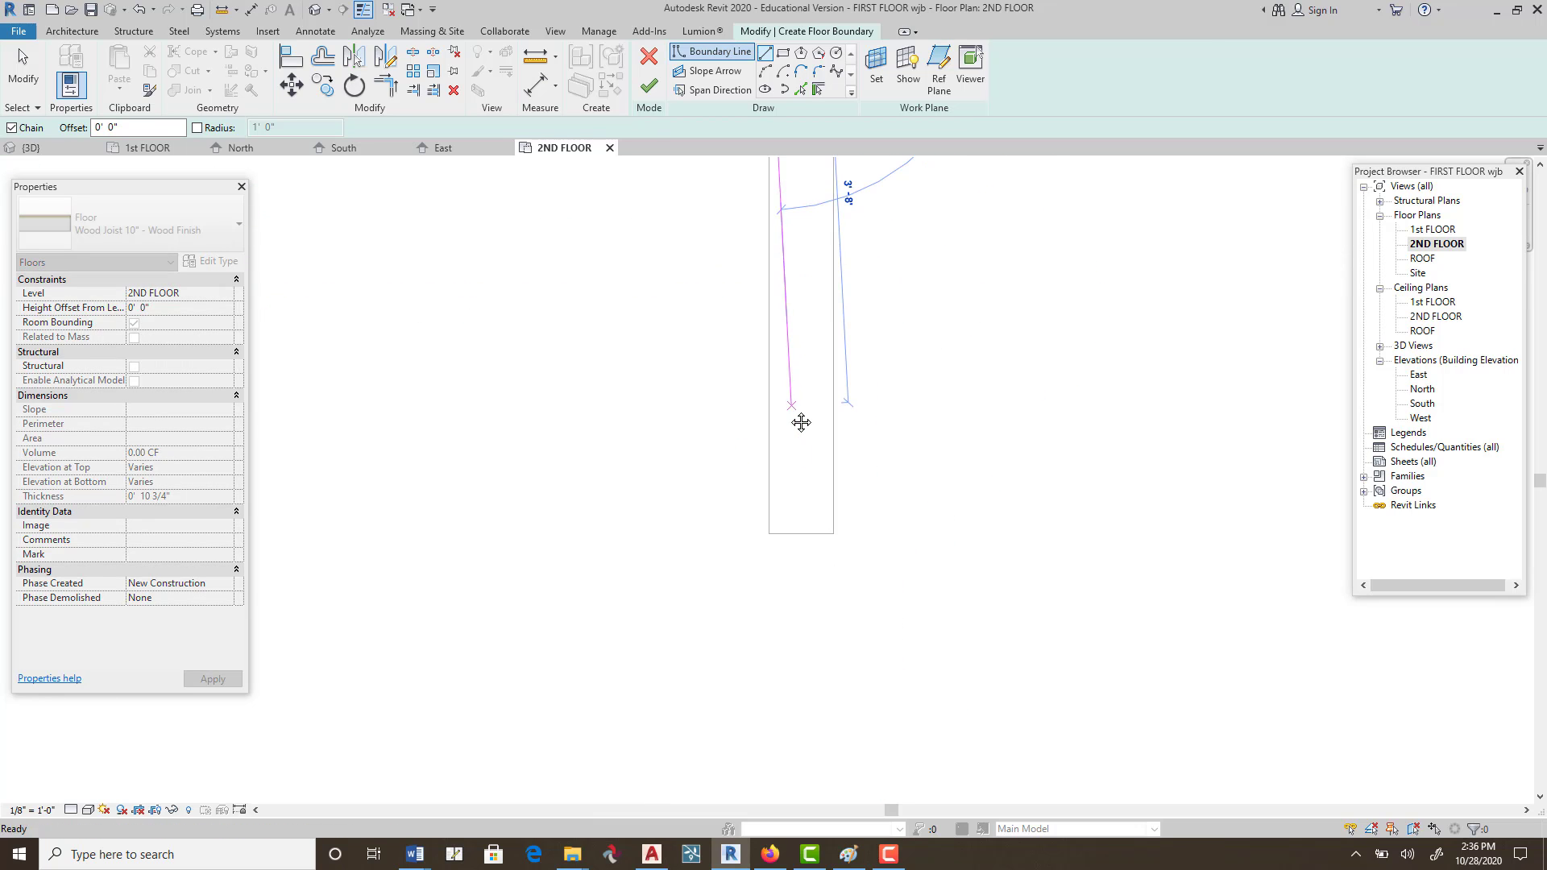
click(769, 532)
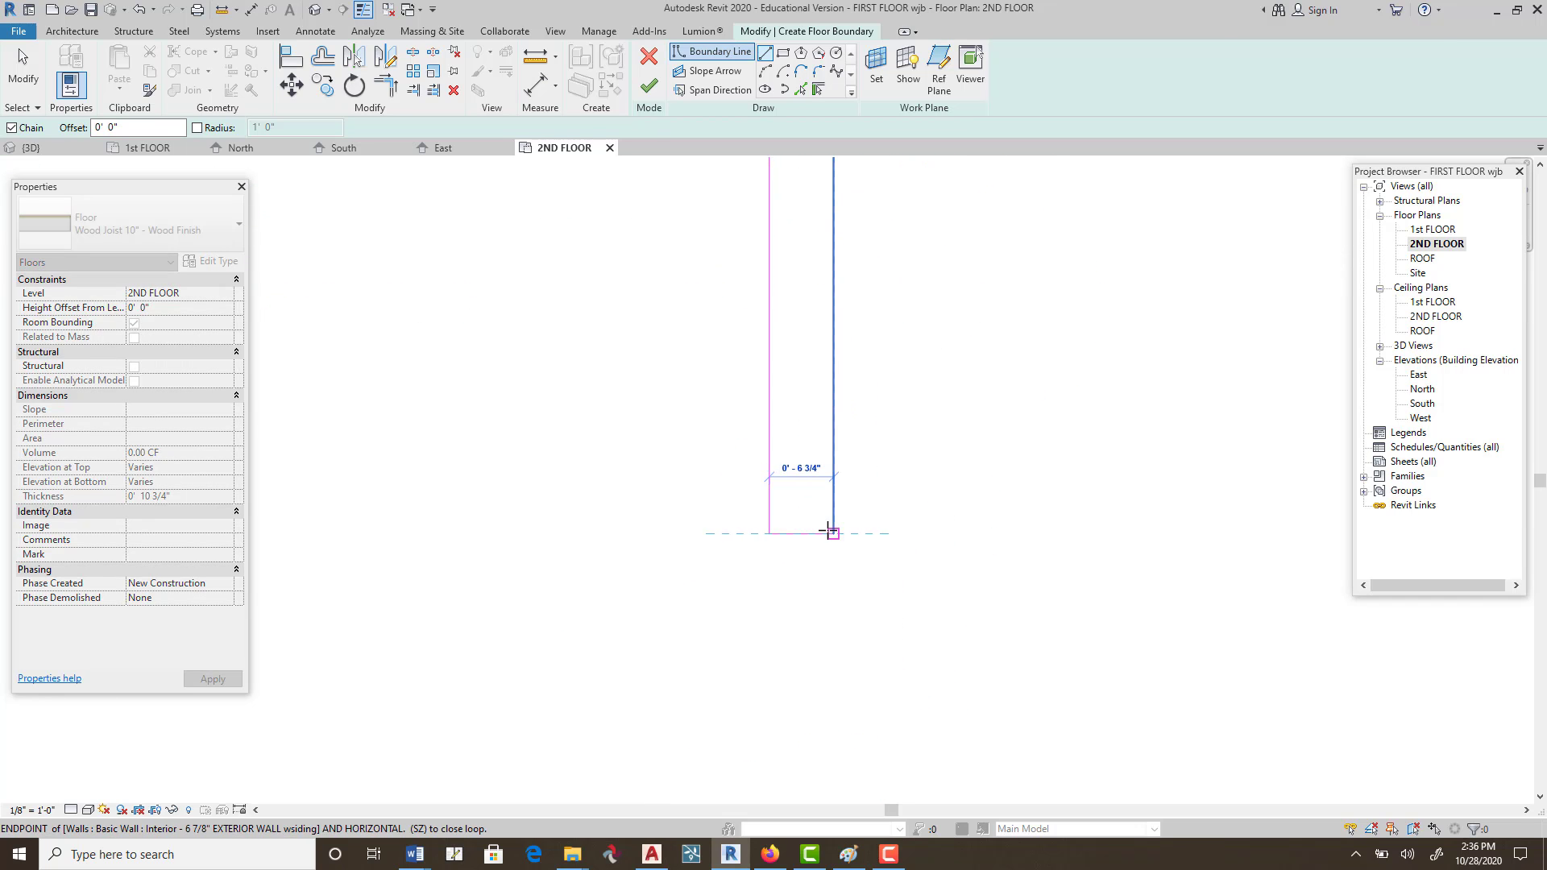
click(829, 525)
scroll(914, 290, down, 2)
middle_drag(961, 299, 684, 587)
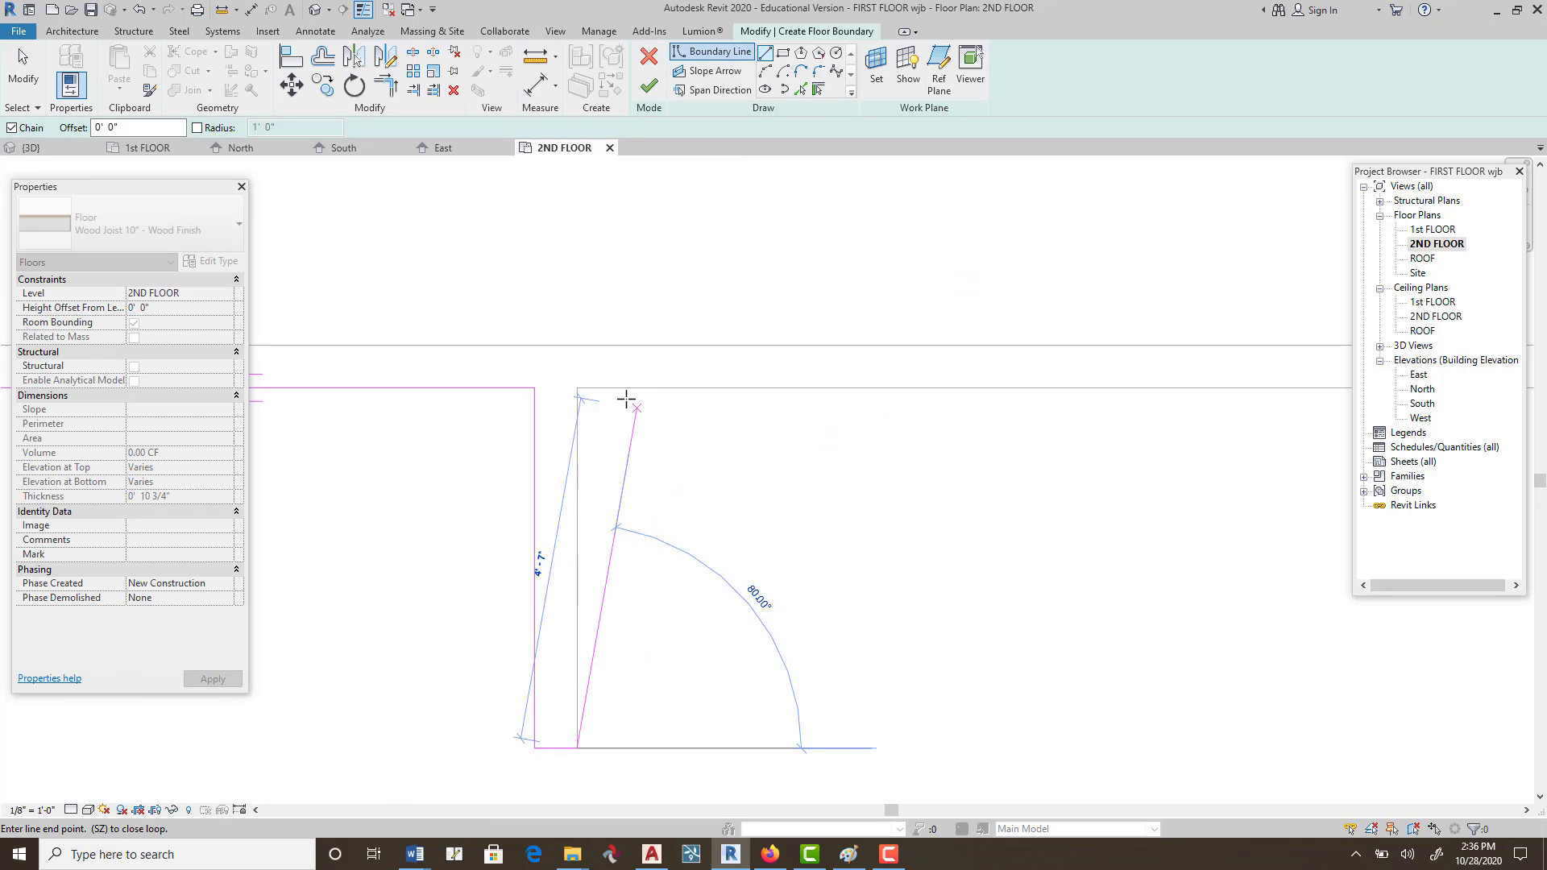
click(578, 388)
Continue the floor boundary along the upper wall's inner face, then down the large room's right wall face to its lower-right corner.
scroll(796, 453, down, 1)
middle_drag(1243, 615, 676, 535)
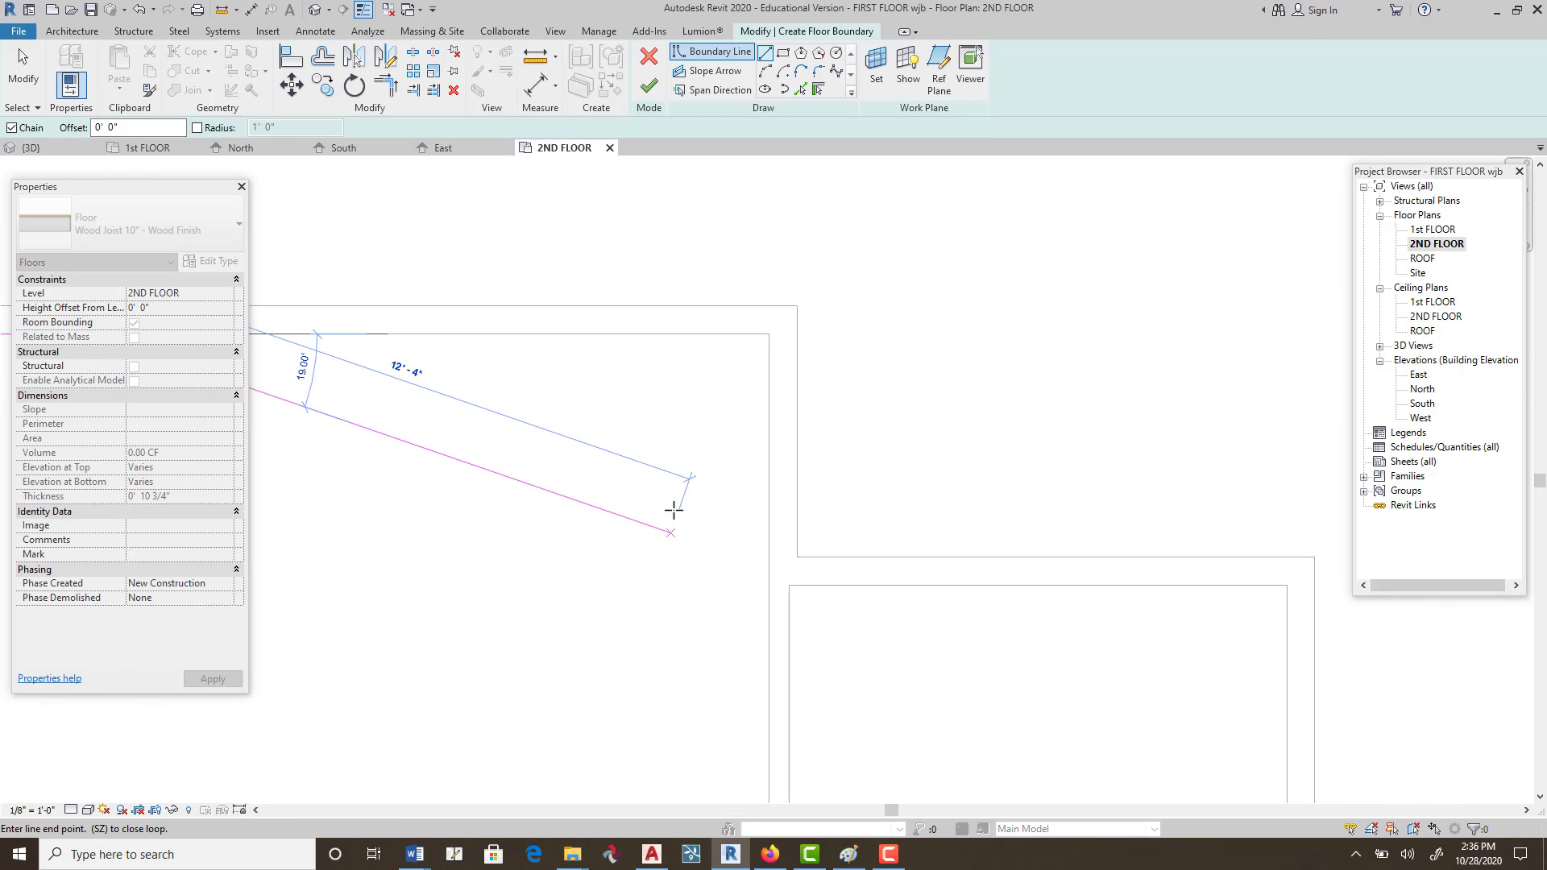
click(764, 345)
scroll(828, 712, down, 4)
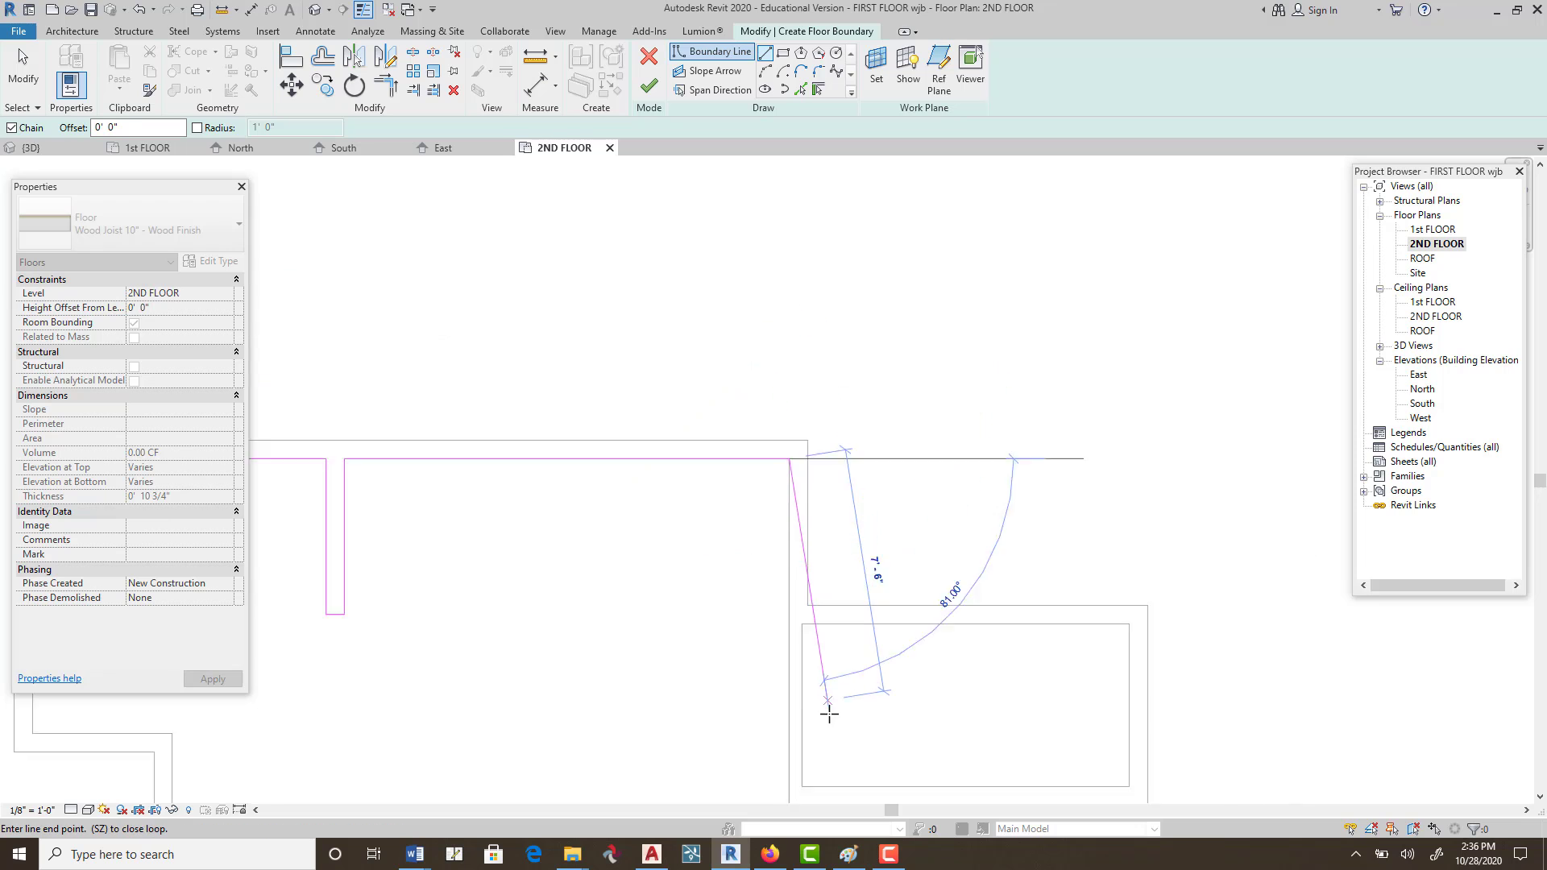
middle_drag(829, 715, 843, 483)
scroll(790, 625, down, 1)
middle_drag(788, 675, 822, 483)
scroll(830, 528, up, 2)
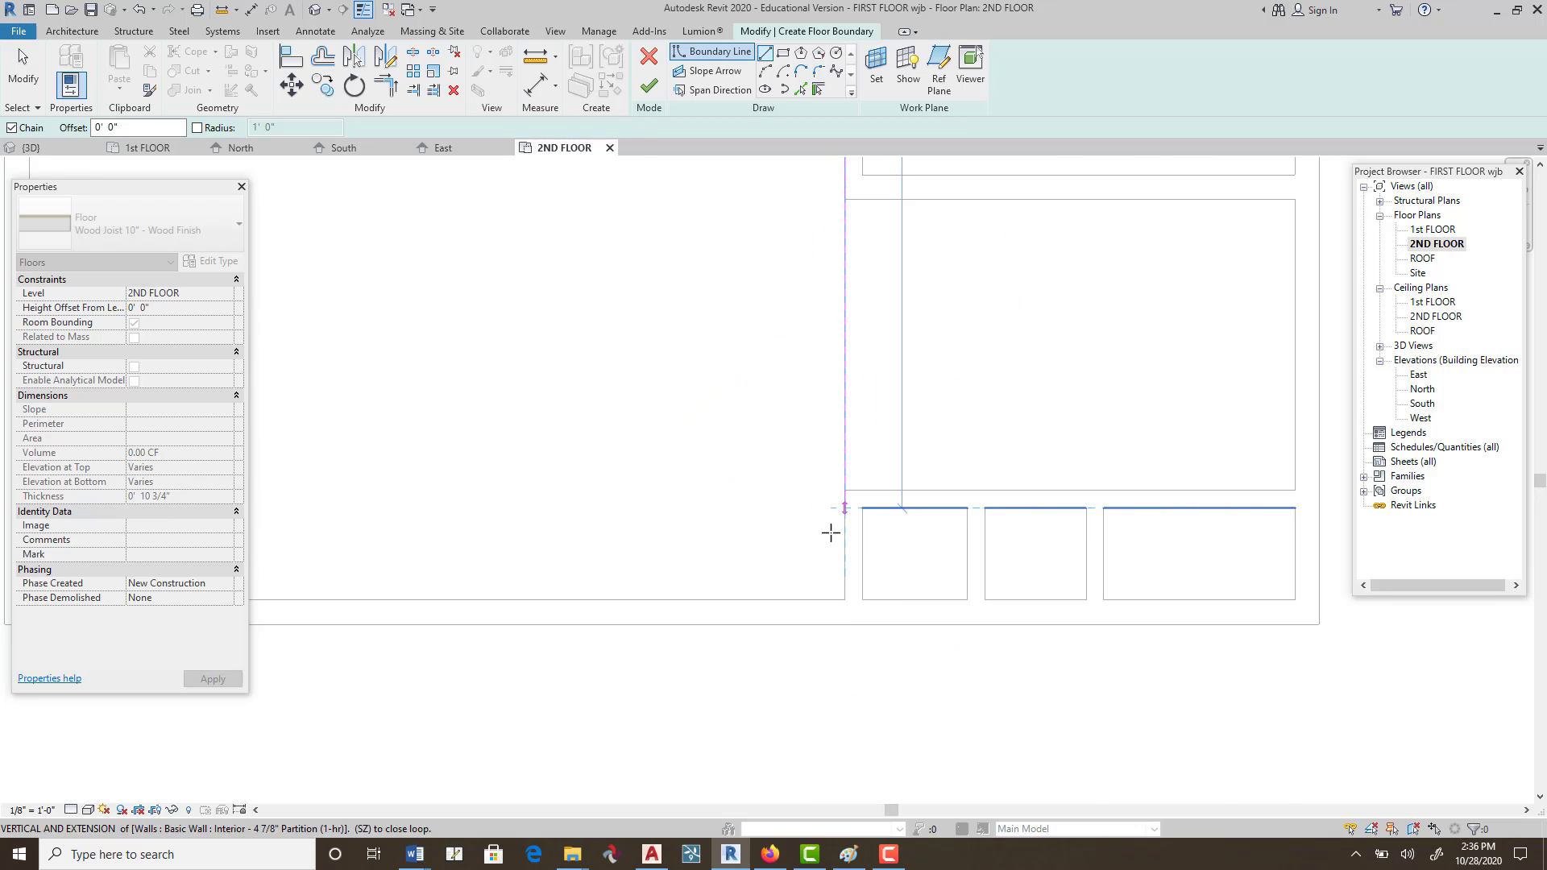
scroll(844, 600, up, 4)
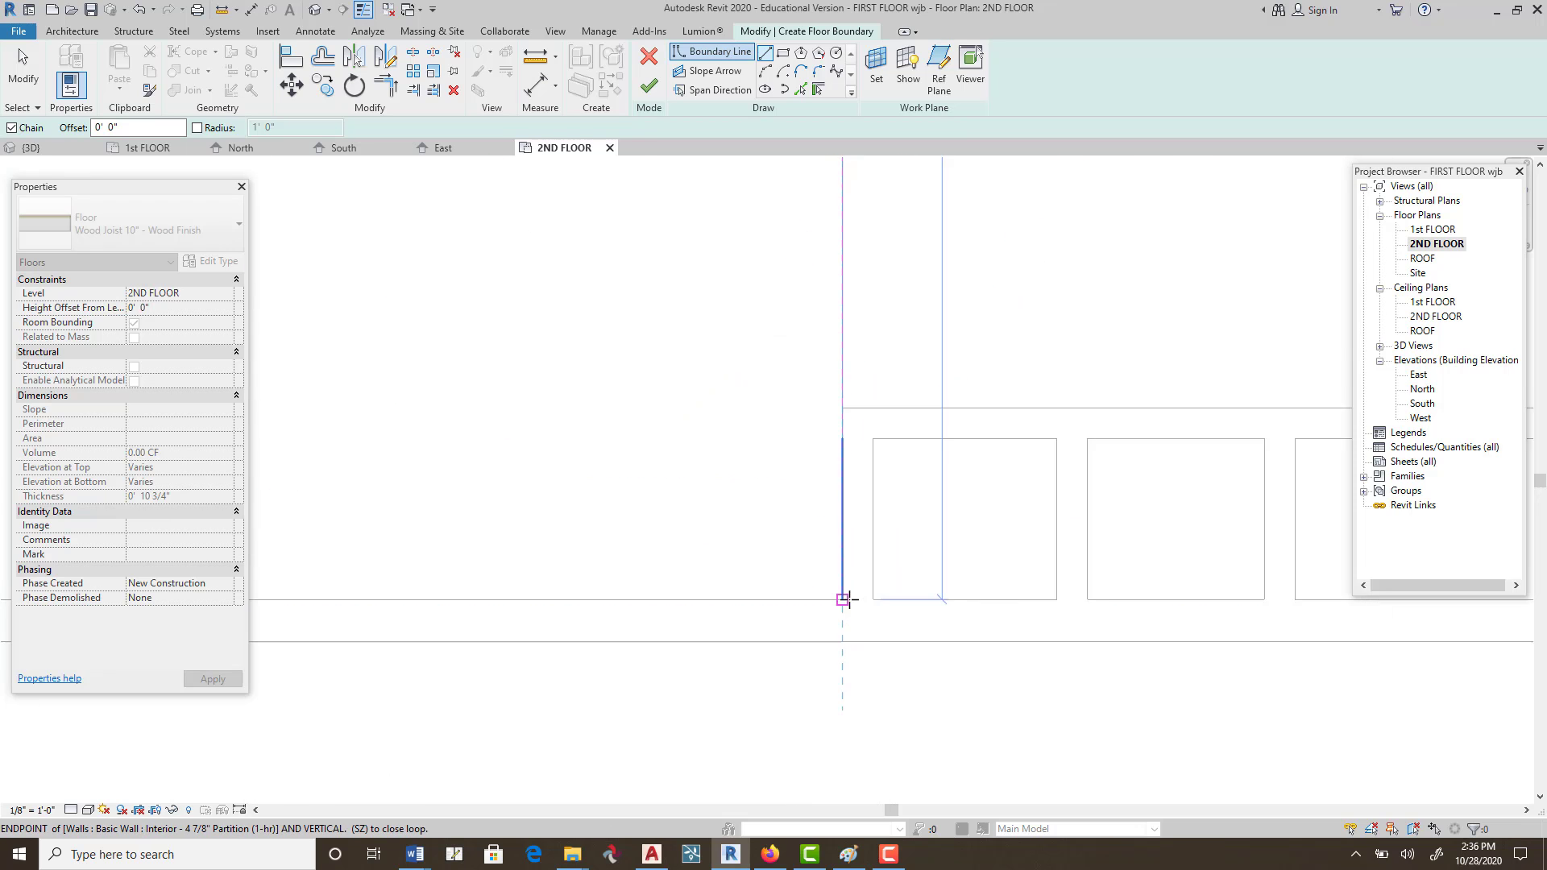
scroll(804, 564, down, 3)
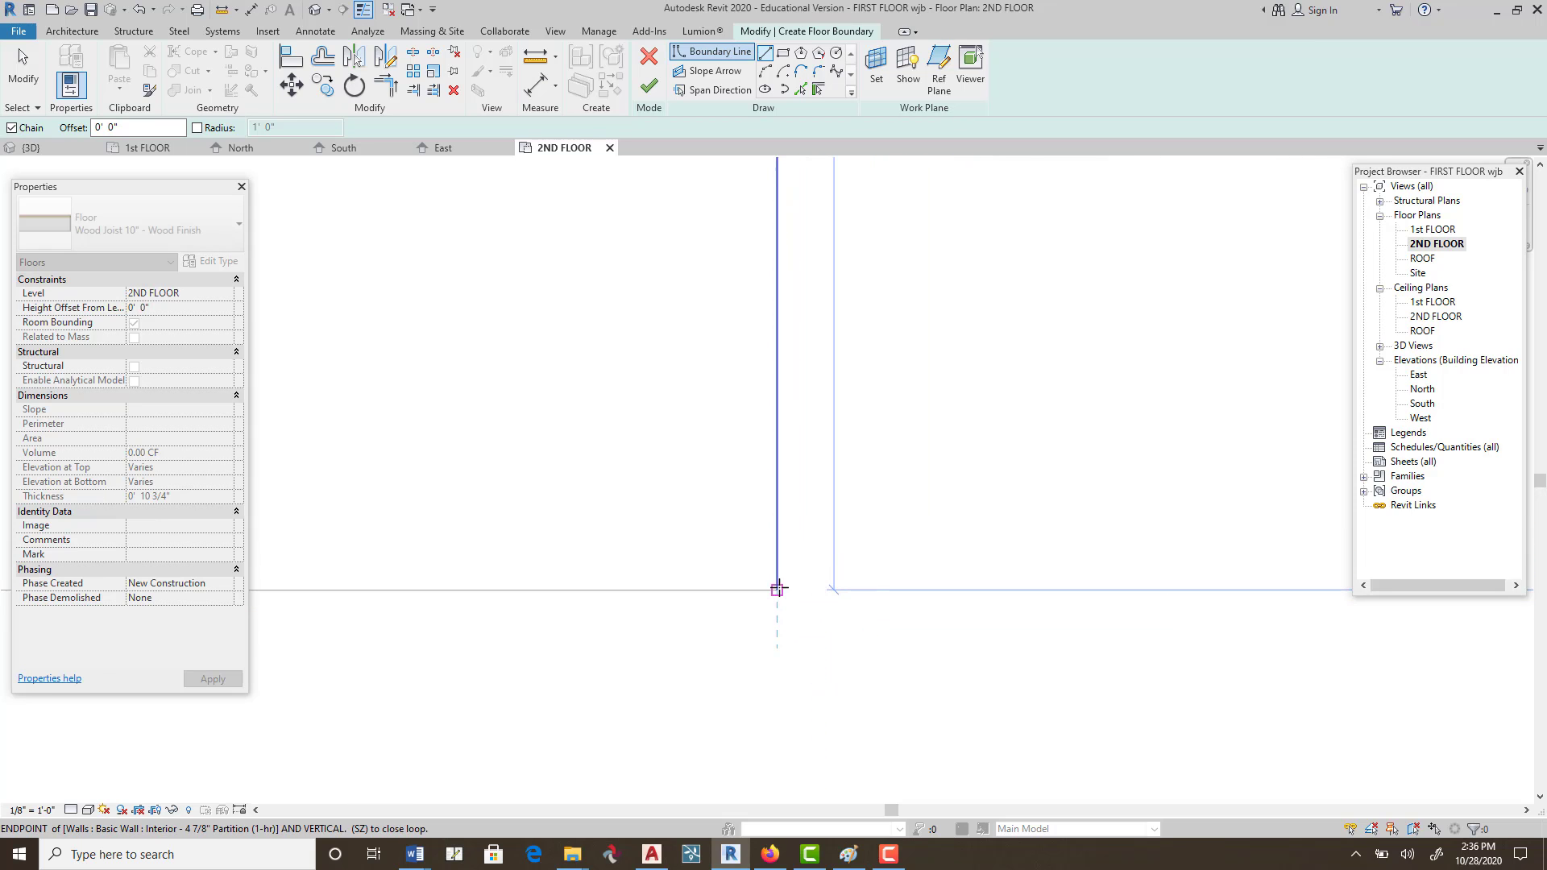
click(775, 589)
Draw the floor boundary along the lower exterior wall's inner face to the large room's lower-left corner.
scroll(766, 573, down, 5)
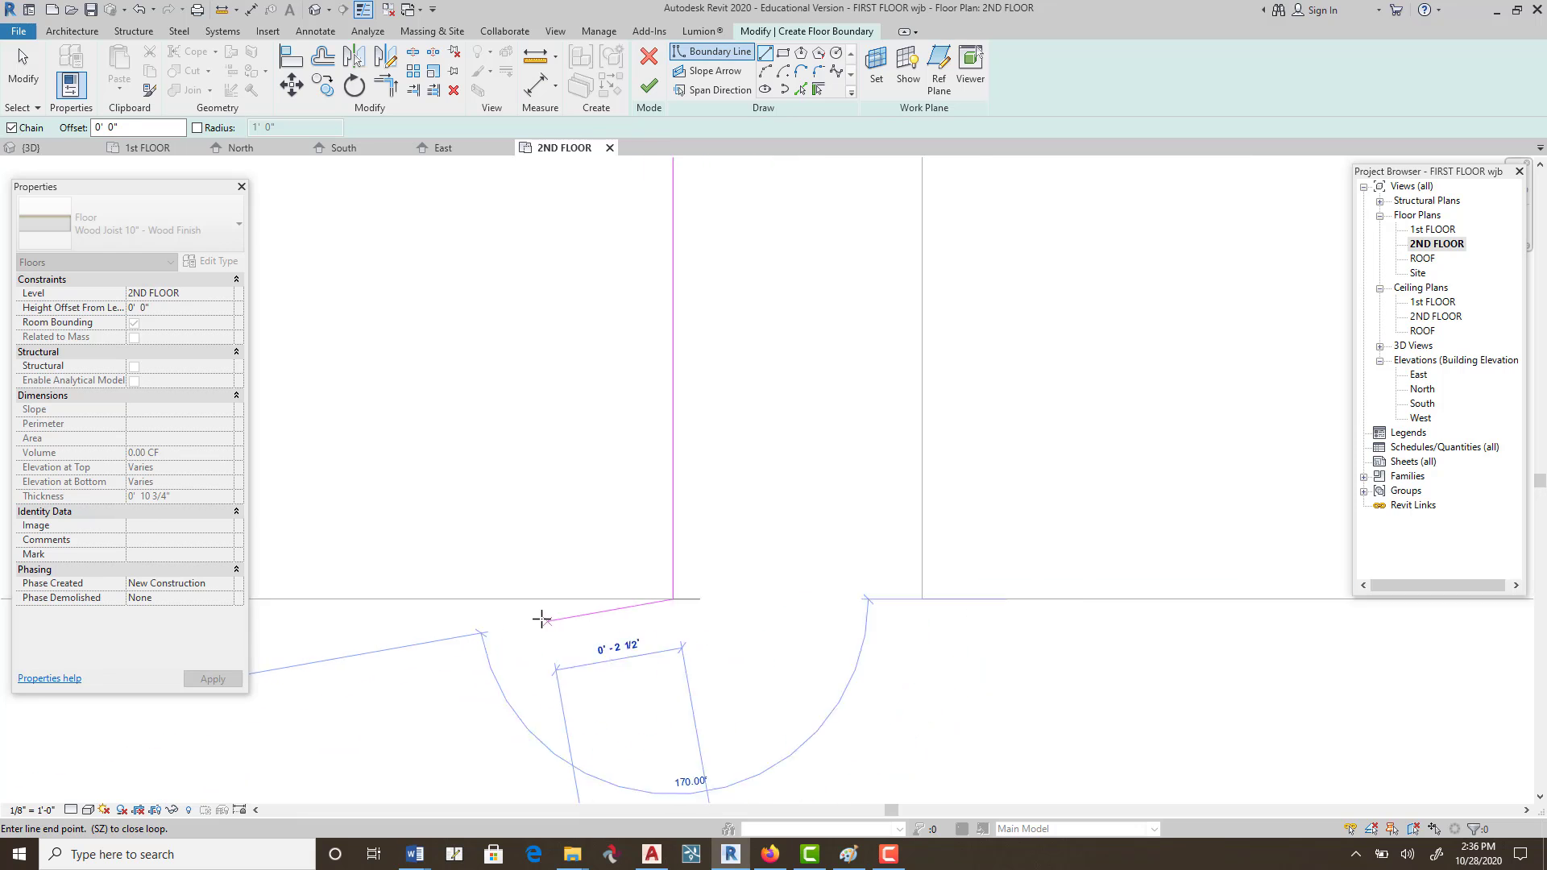
scroll(516, 625, down, 1)
middle_drag(514, 627, 1118, 621)
scroll(842, 586, down, 8)
middle_drag(508, 571, 1064, 636)
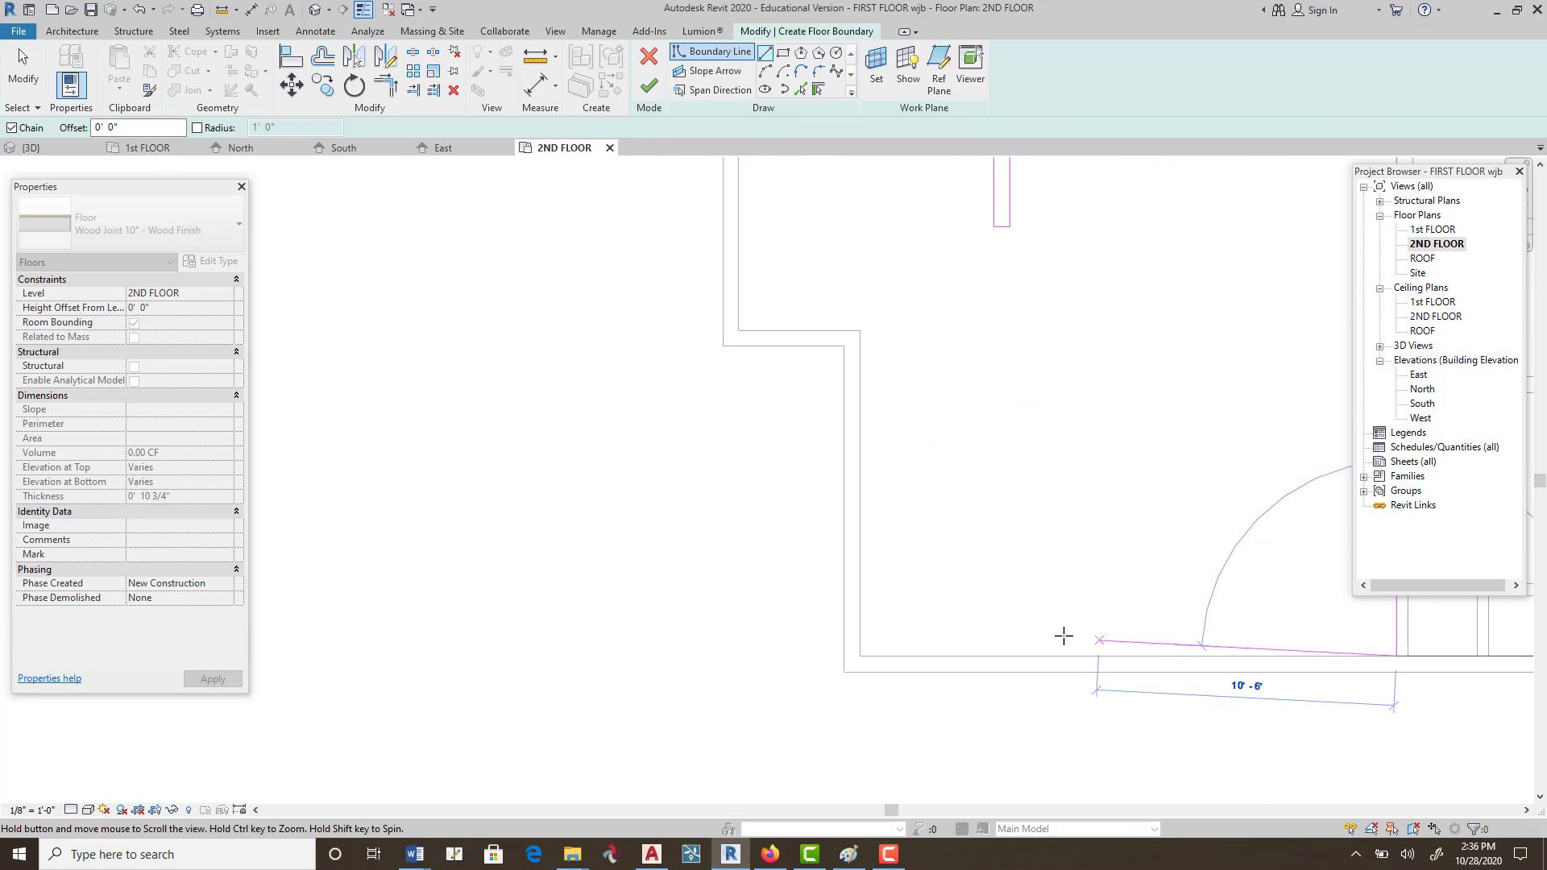
scroll(1065, 636, down, 1)
click(887, 653)
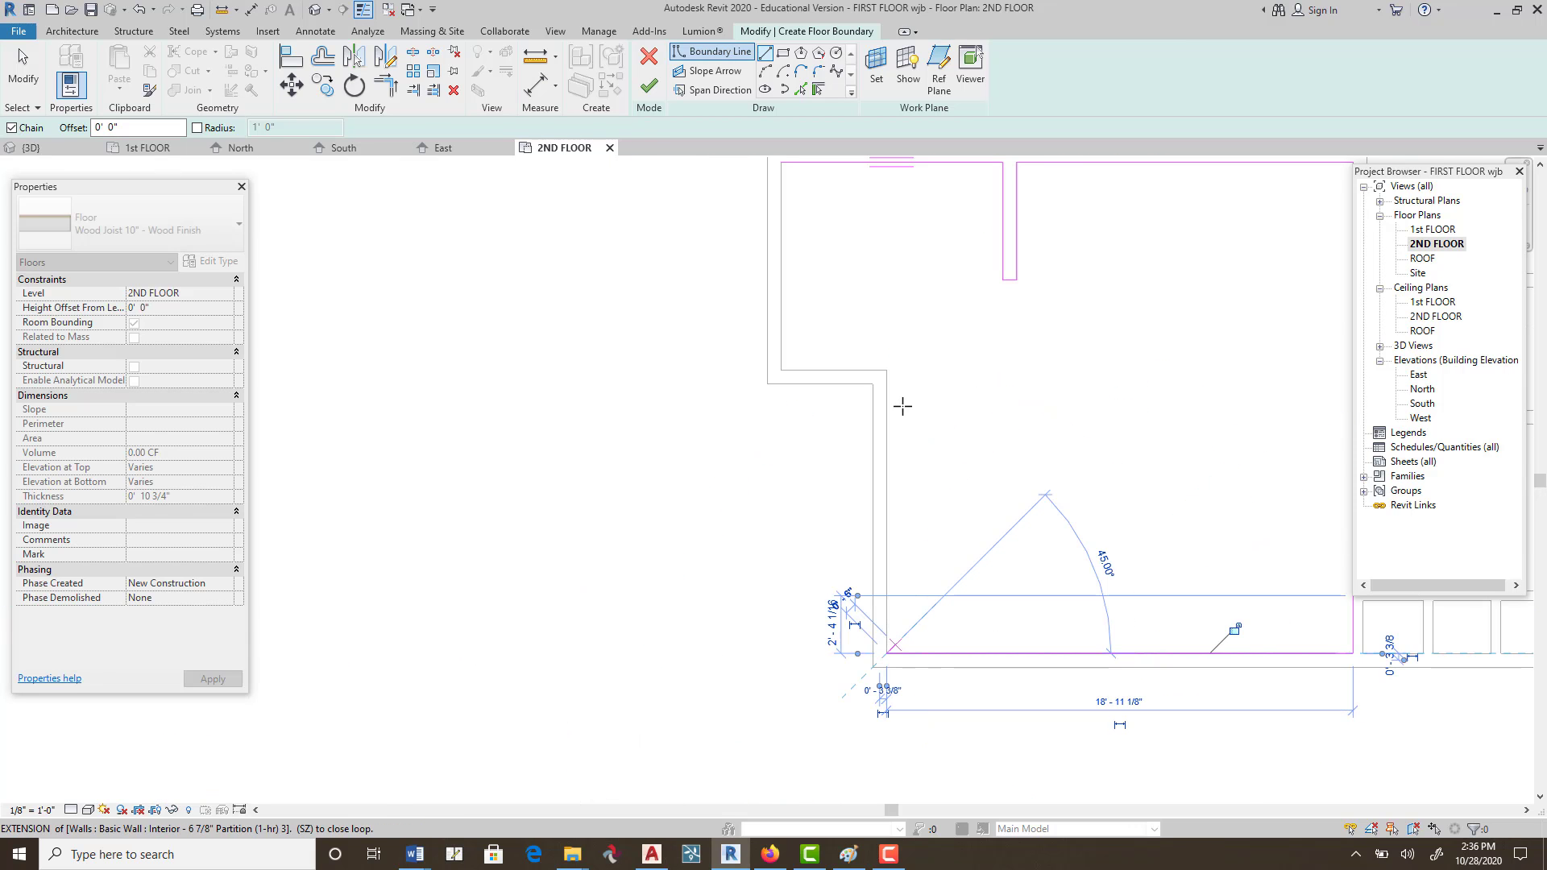
Close the floor boundary along the stepped left wall's inner faces and finish the wood floor.
click(887, 370)
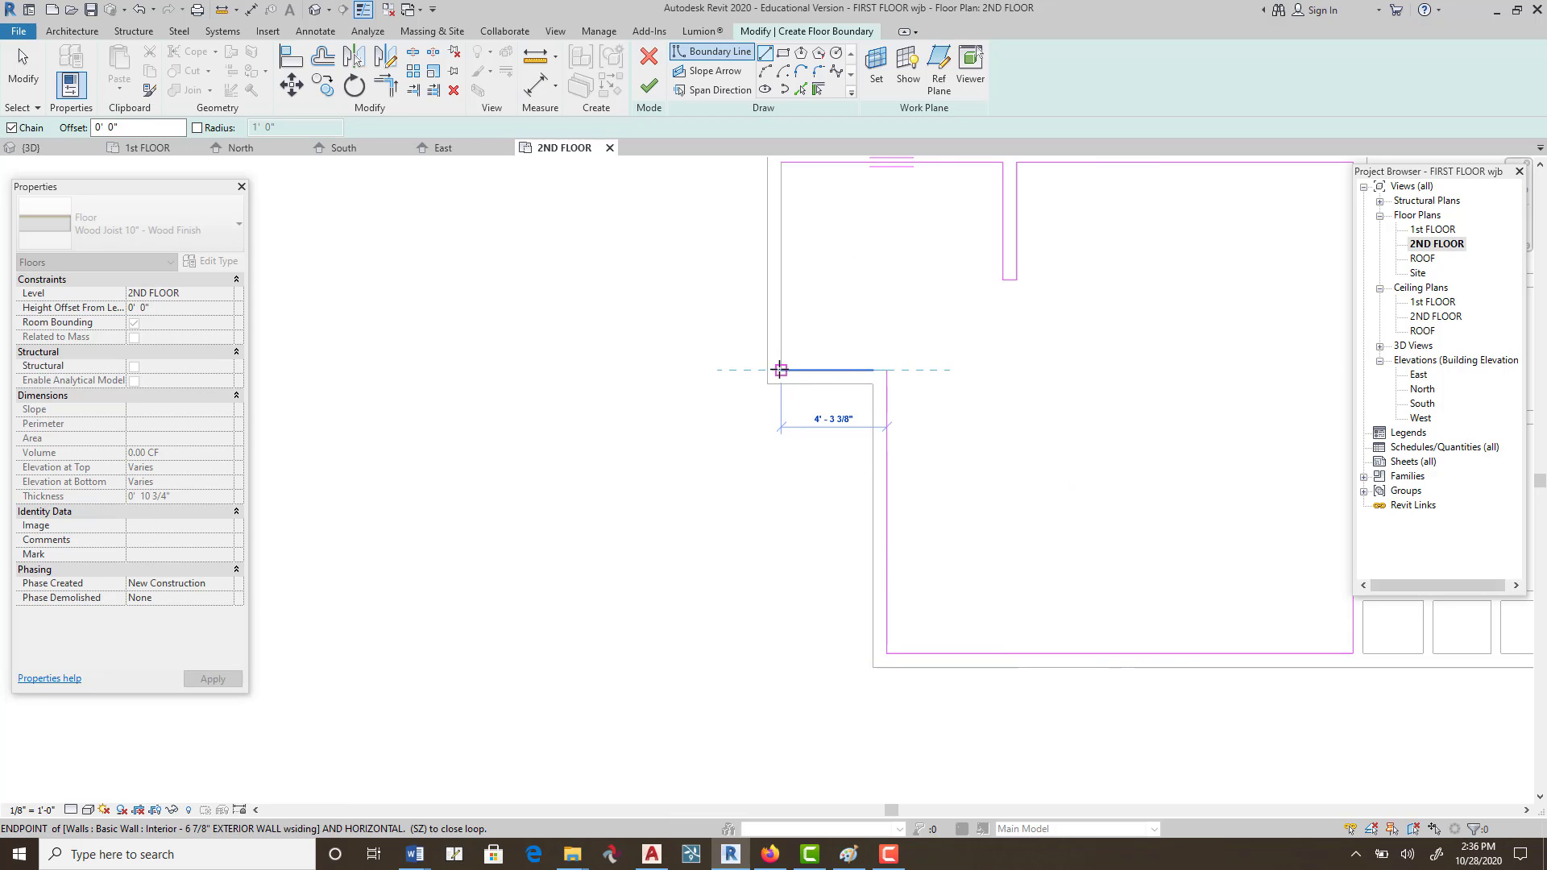
click(778, 370)
middle_drag(818, 234, 753, 427)
click(717, 365)
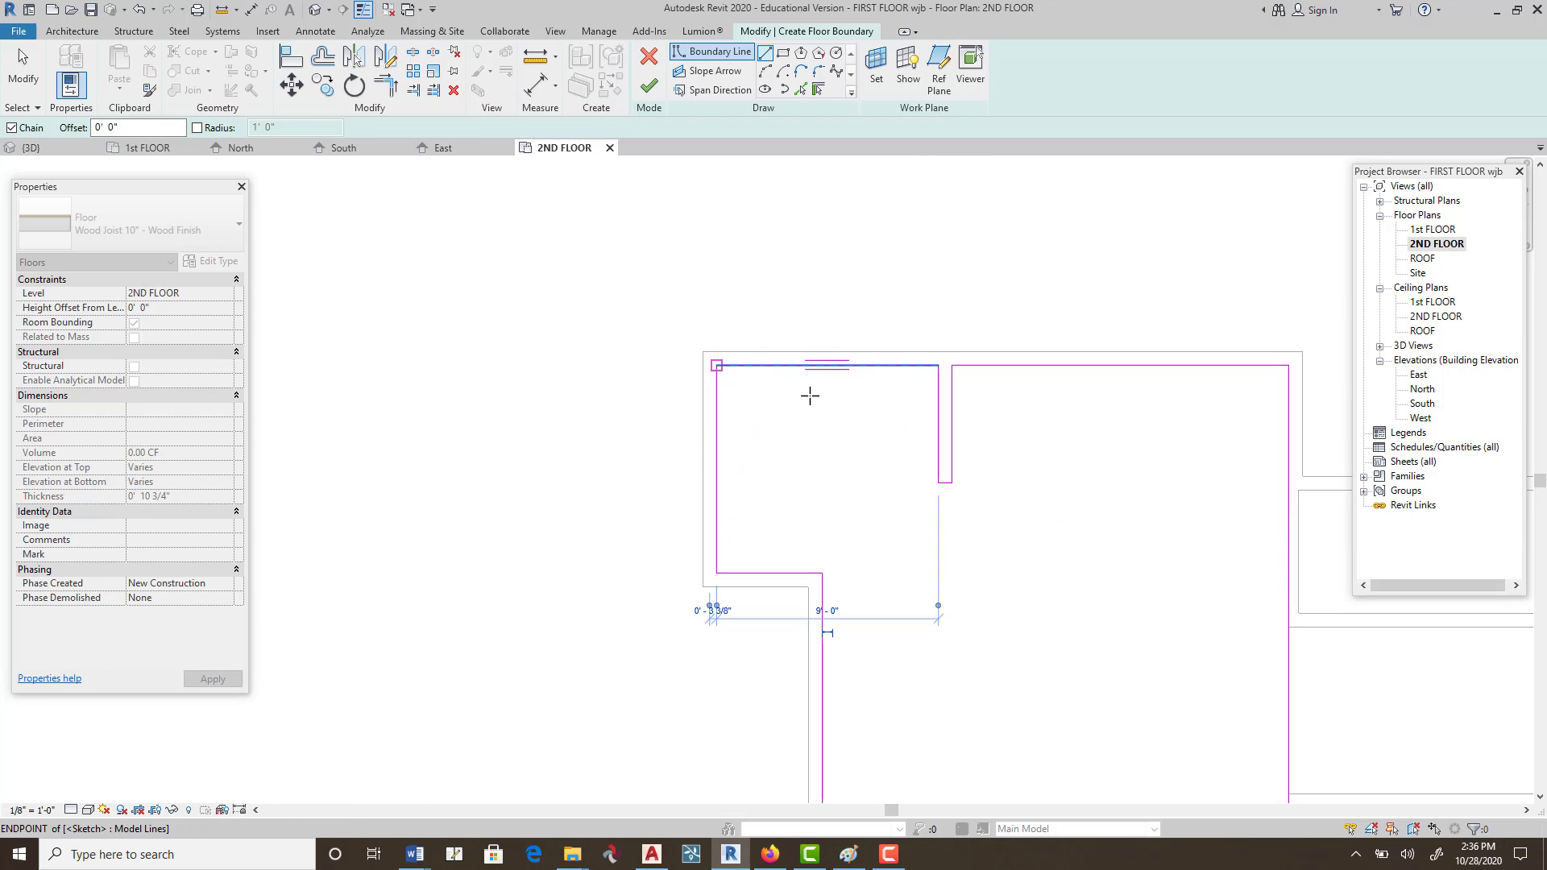
click(649, 86)
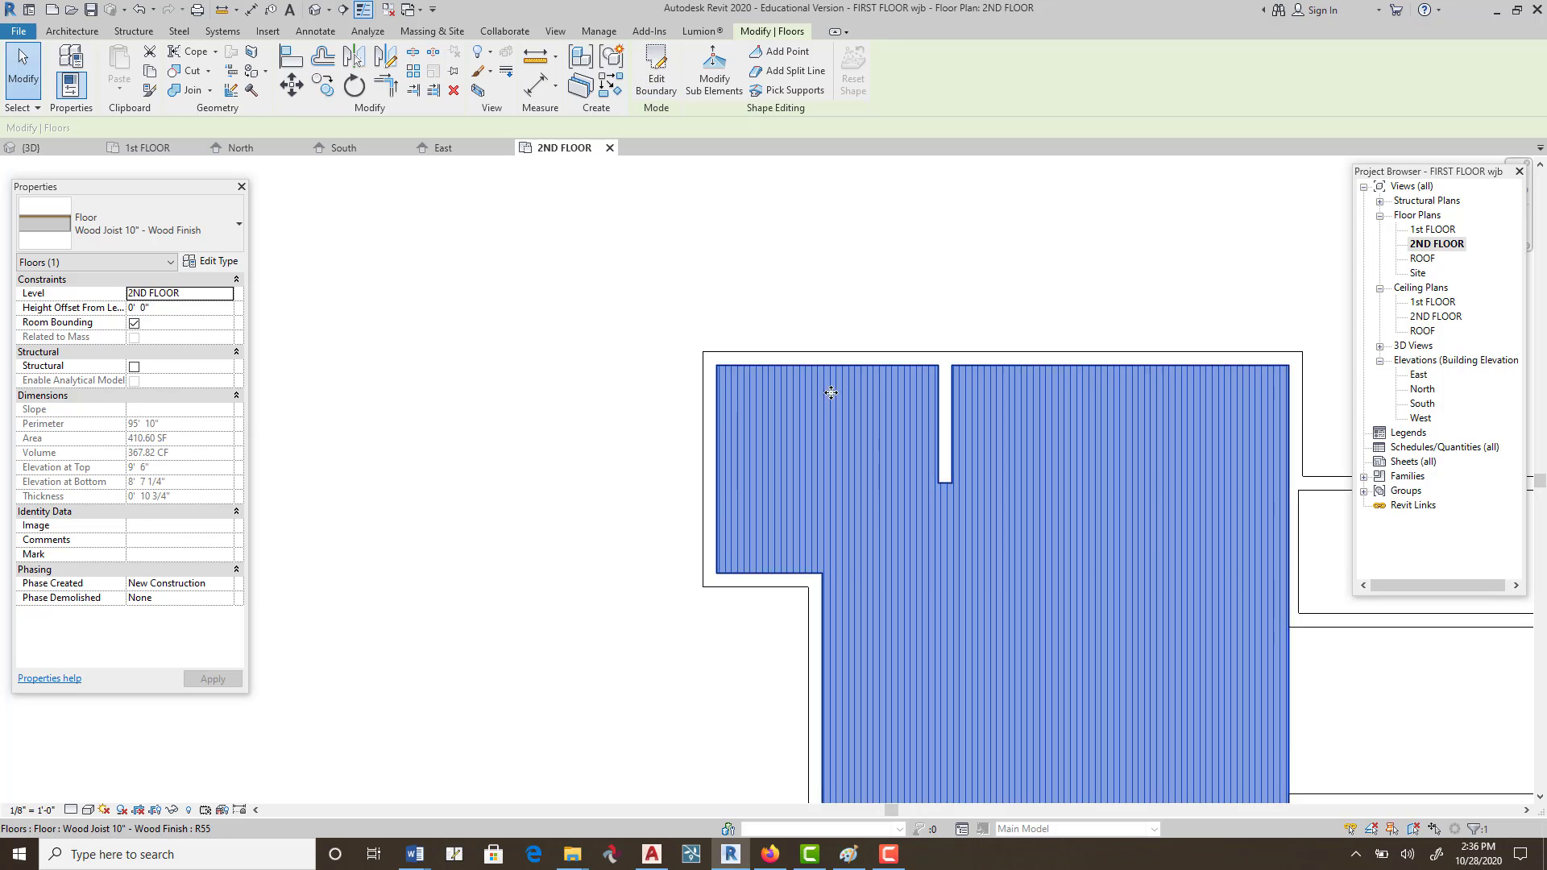
Start another architectural floor for the smaller rooms on the right and set its type to Wood Joist 10" - Ceramic Tile.
scroll(994, 548, down, 3)
scroll(521, 518, up, 5)
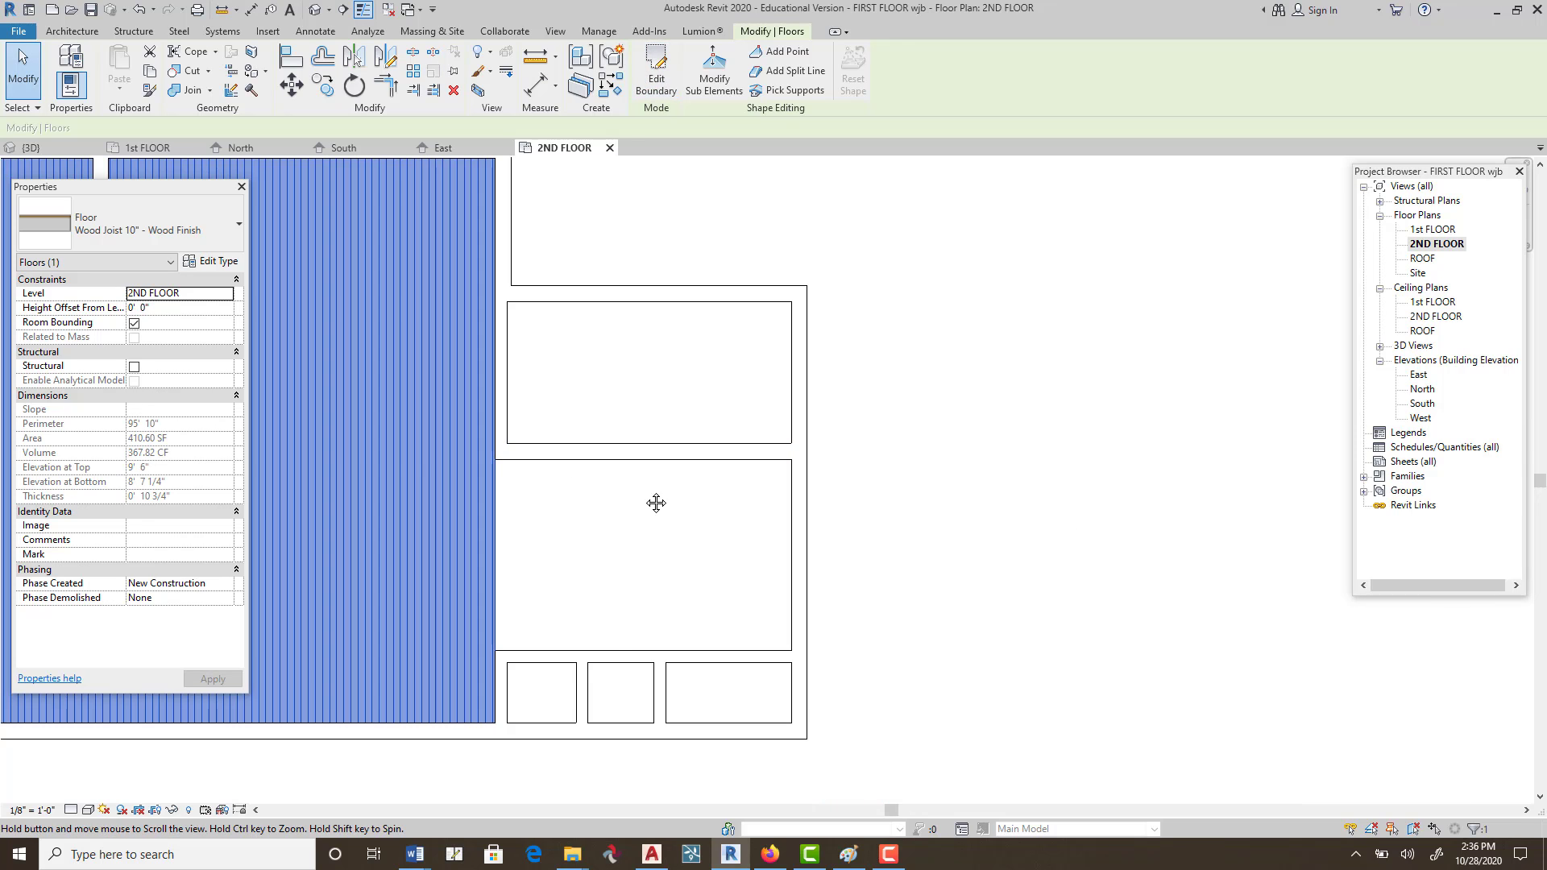
middle_drag(655, 504, 813, 475)
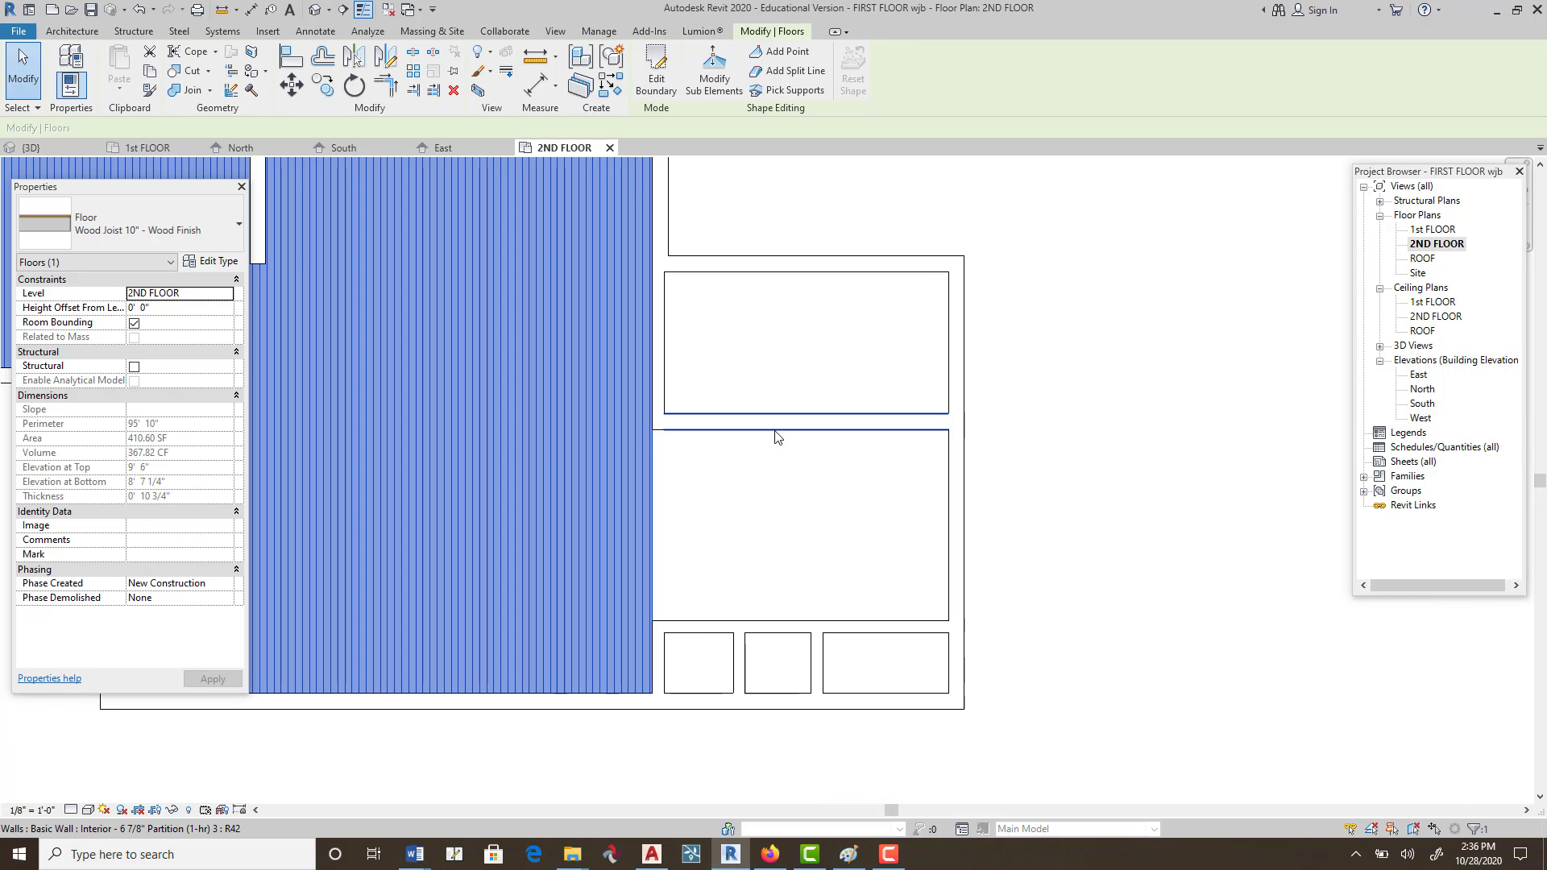
click(73, 31)
click(369, 87)
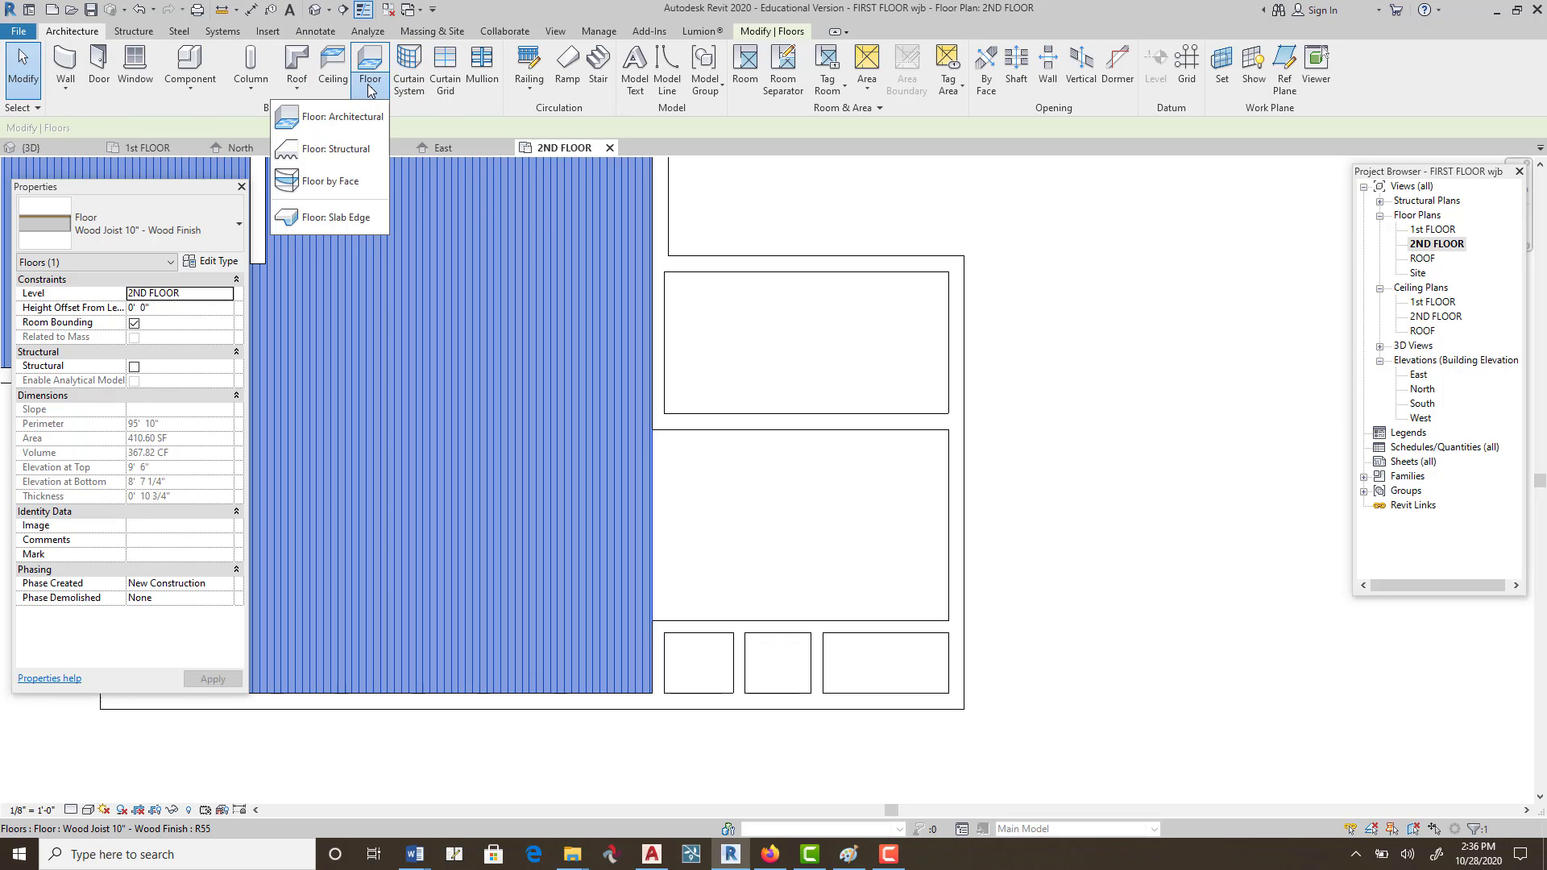
click(355, 117)
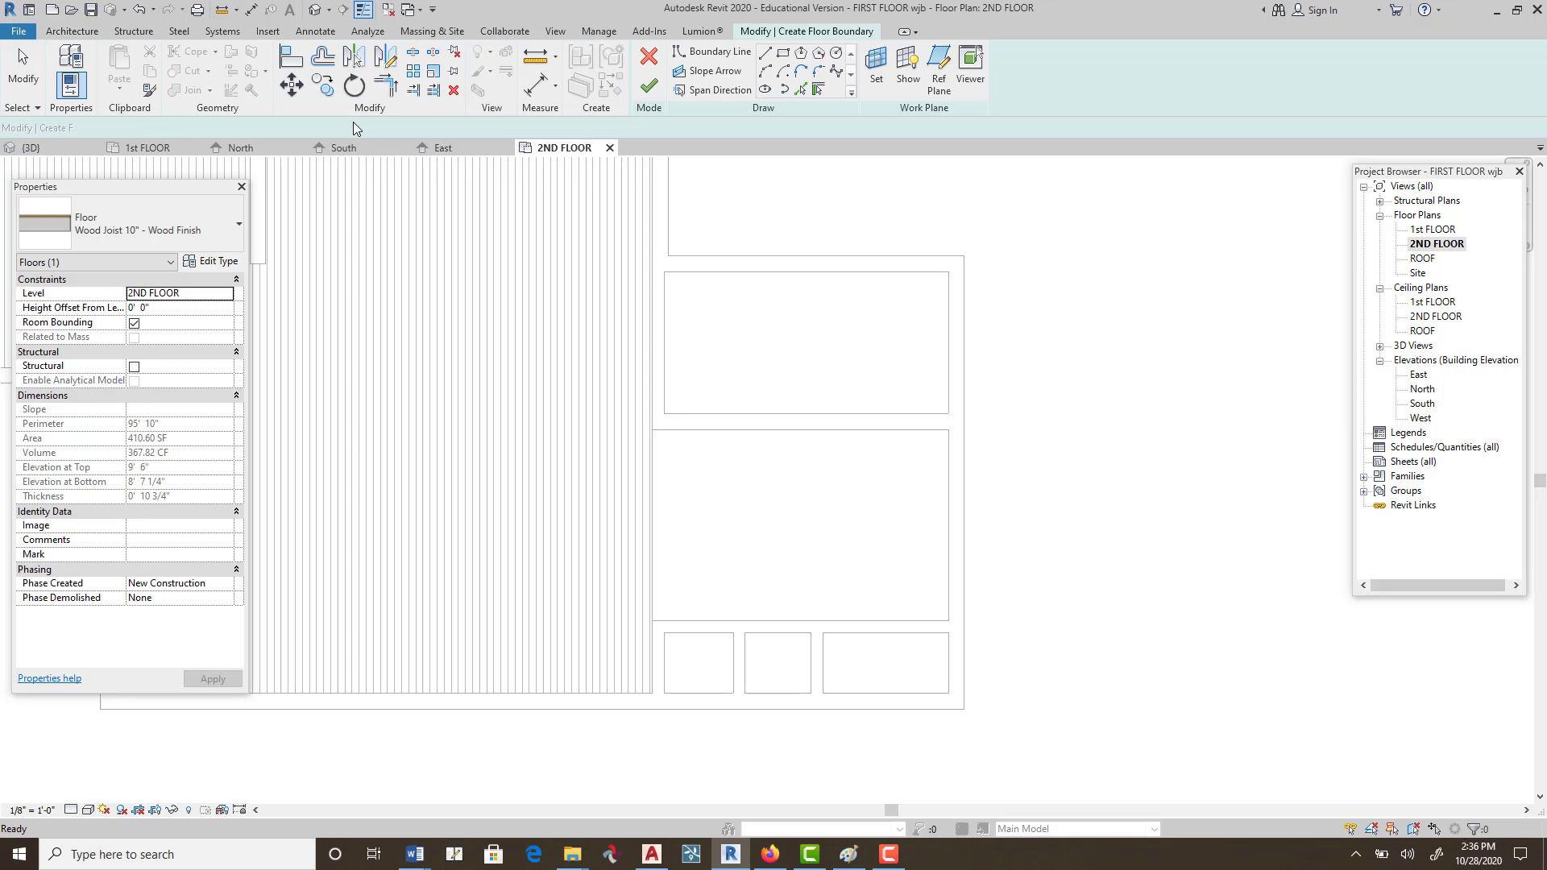
click(237, 219)
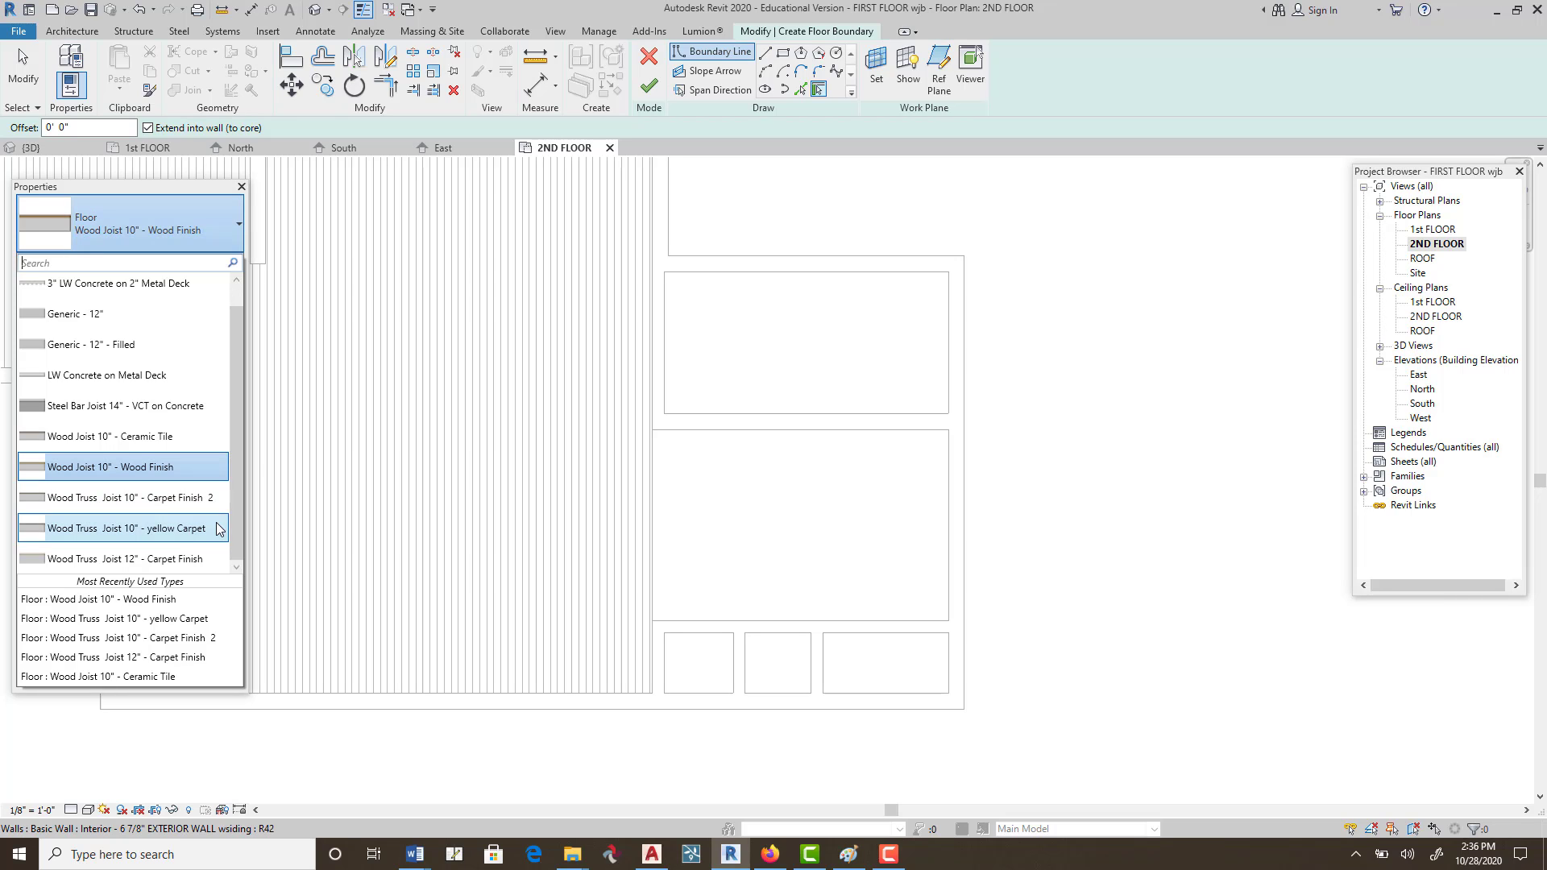
scroll(234, 467, up, 1)
scroll(234, 467, down, 1)
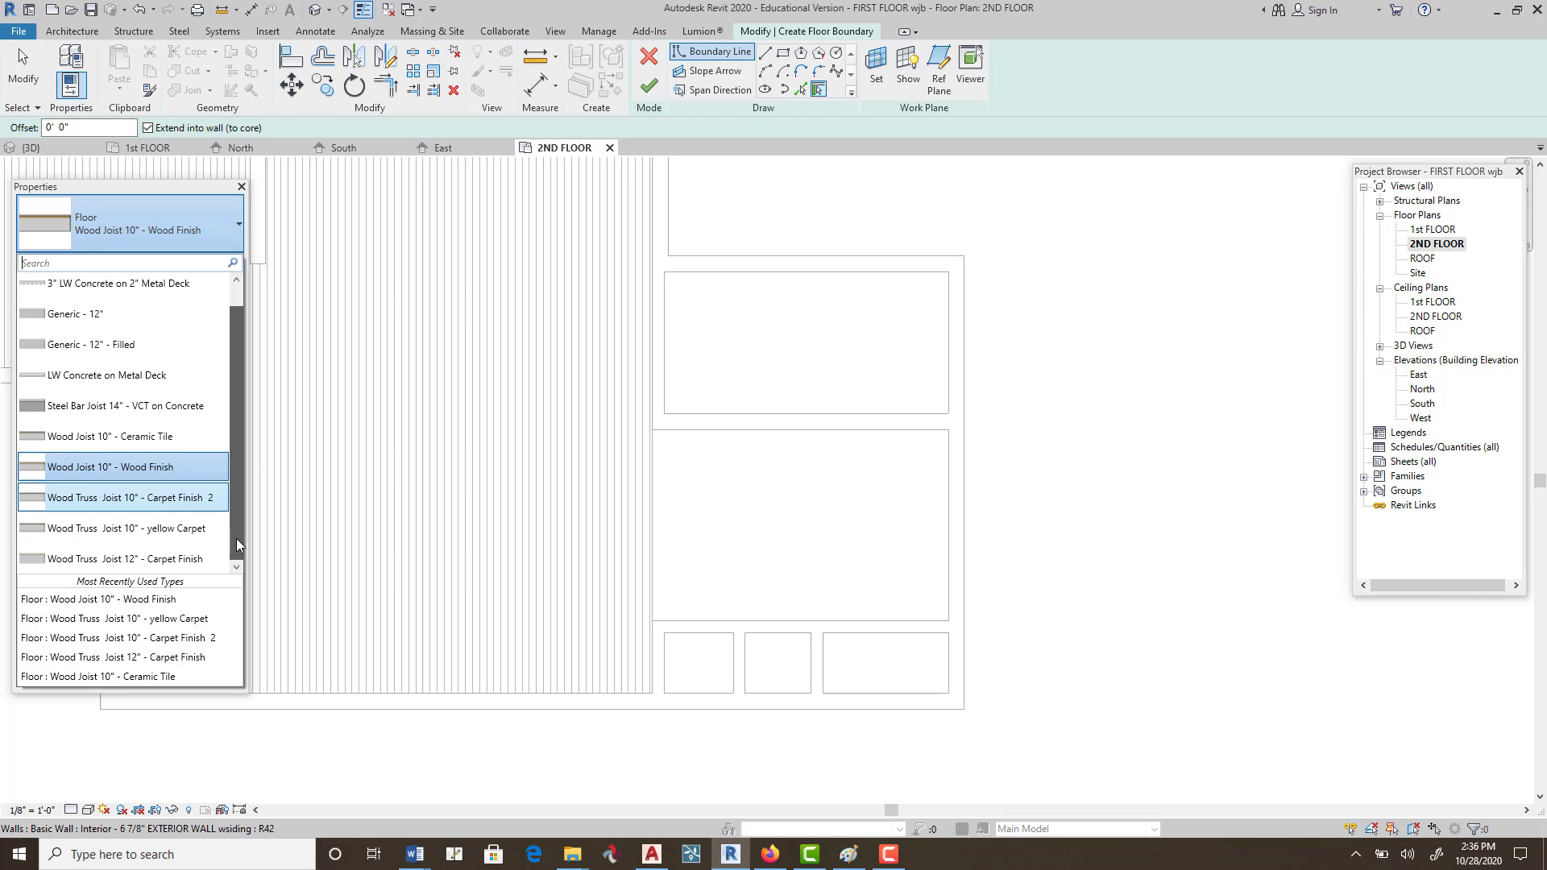
click(121, 436)
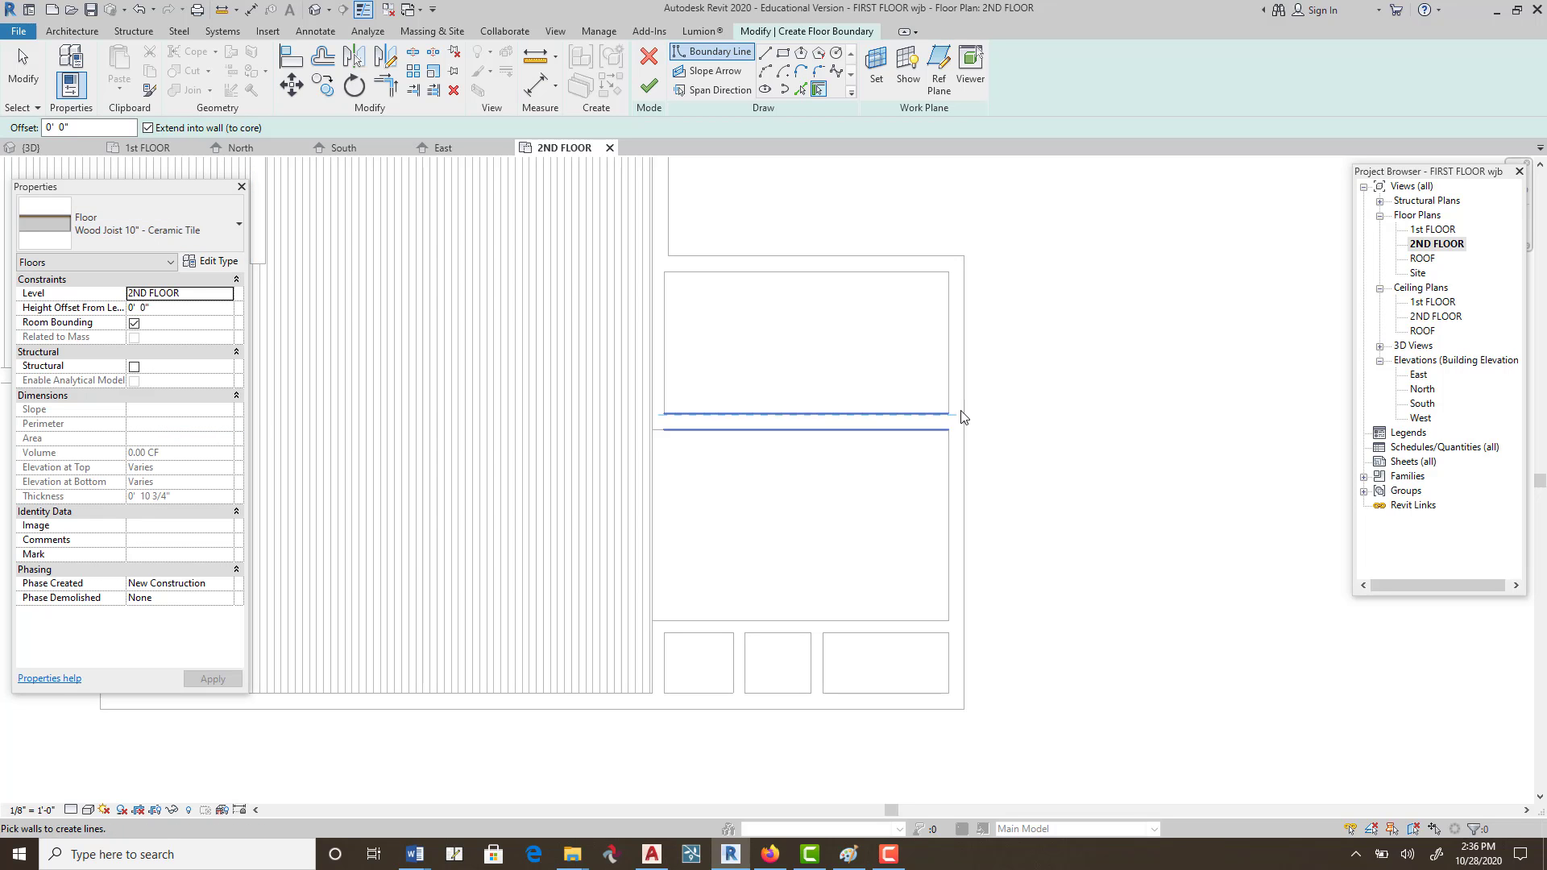
Draw a rectangular floor boundary between opposite inside corners of the upper-right room and finish the tile floor.
click(784, 59)
click(665, 273)
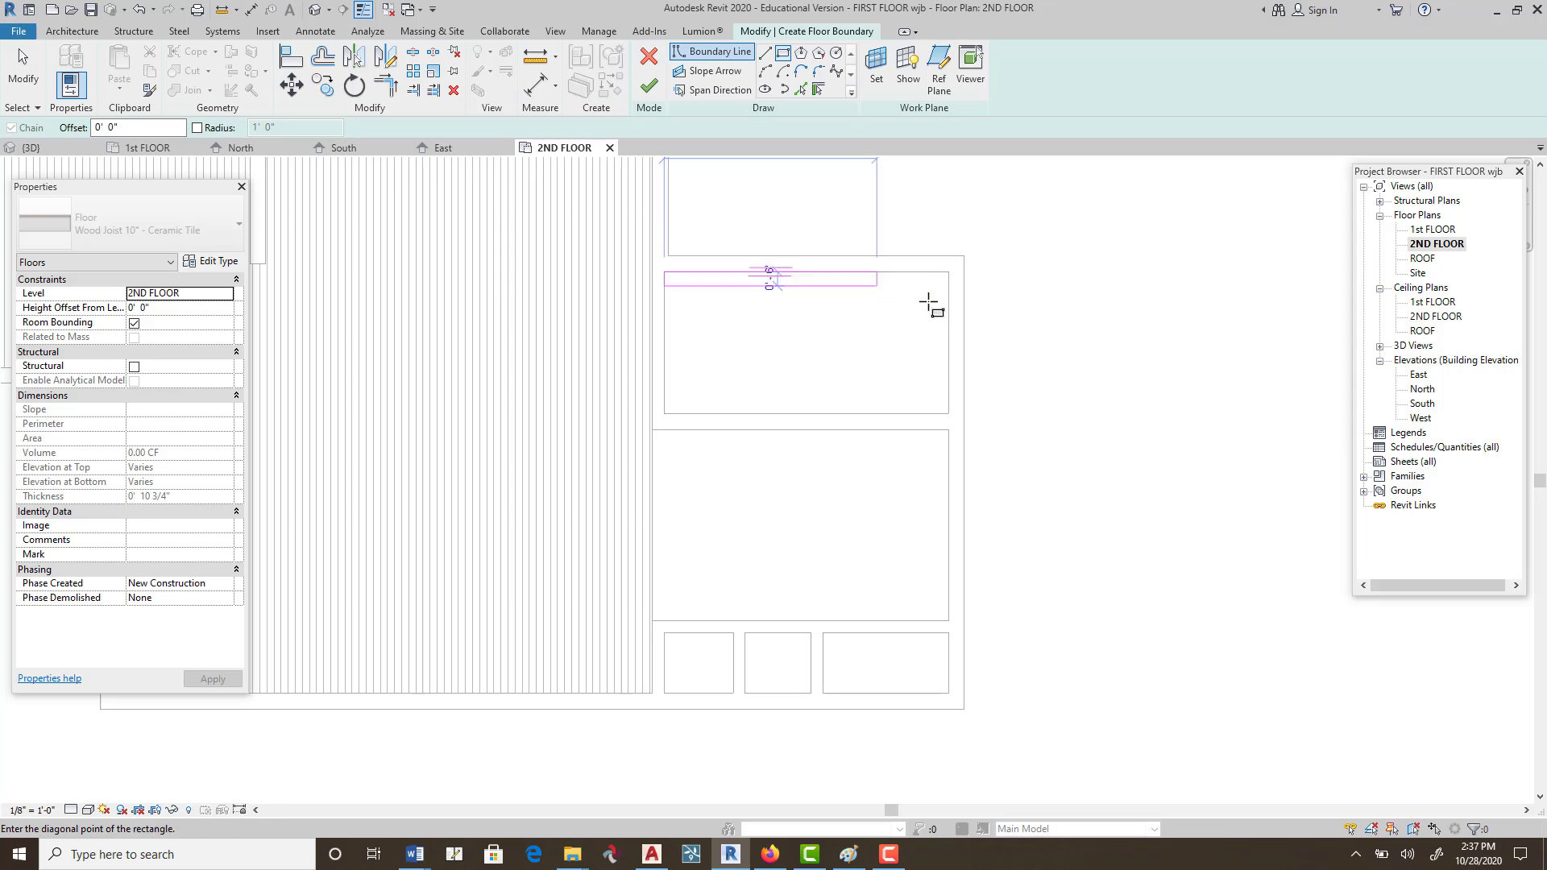
click(948, 413)
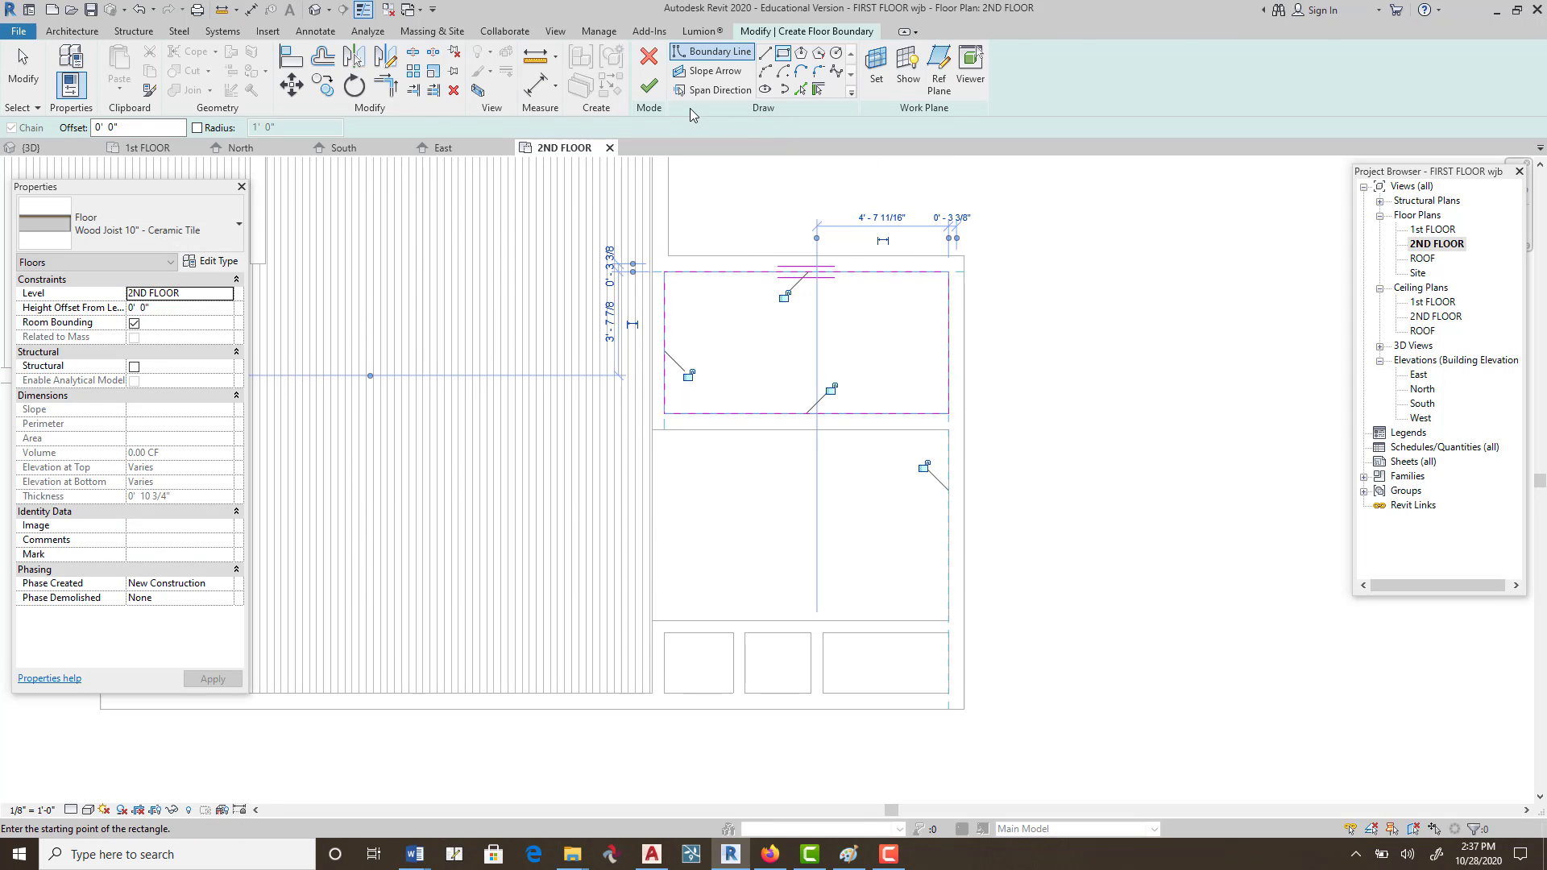
click(648, 90)
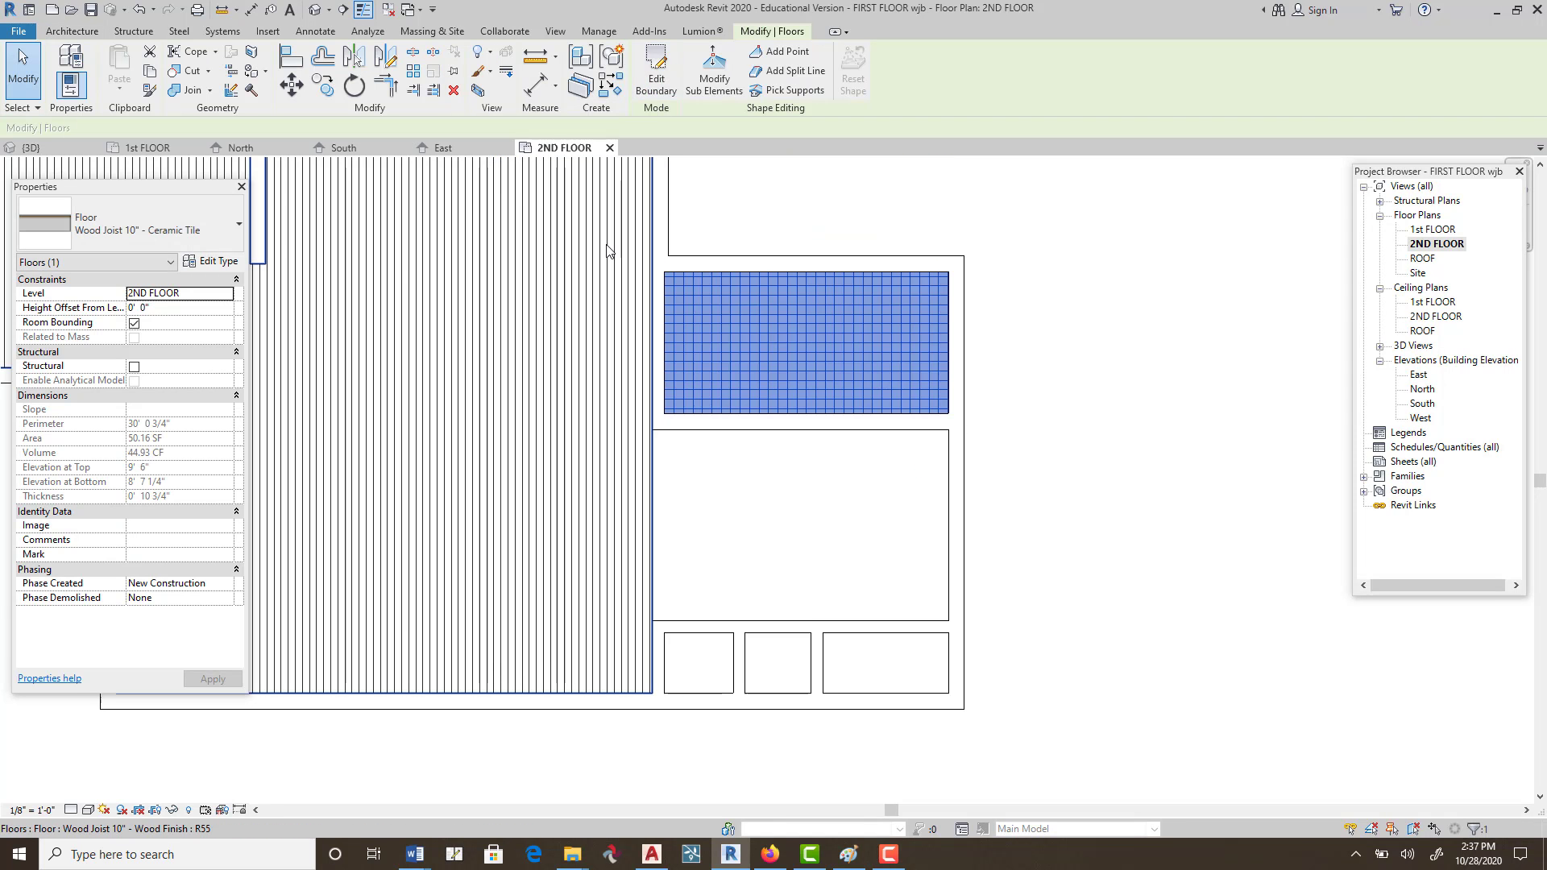
Create a Wood Joist 10" - Ceramic Tile floor in the middle right room, tracing its wall faces and the wood floor's edge.
click(92, 35)
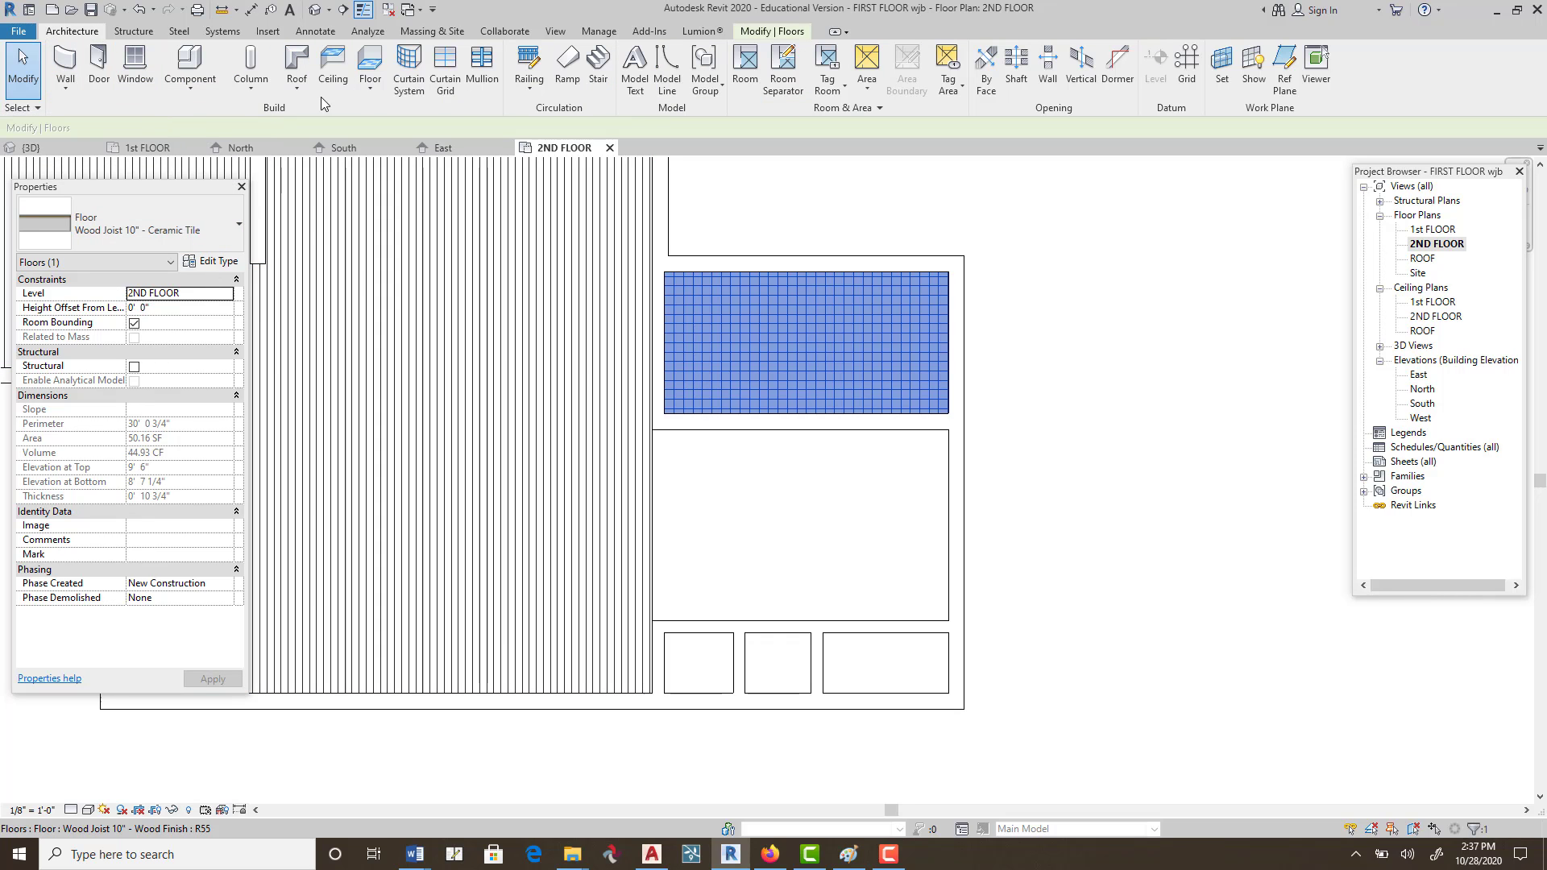
click(376, 90)
click(341, 118)
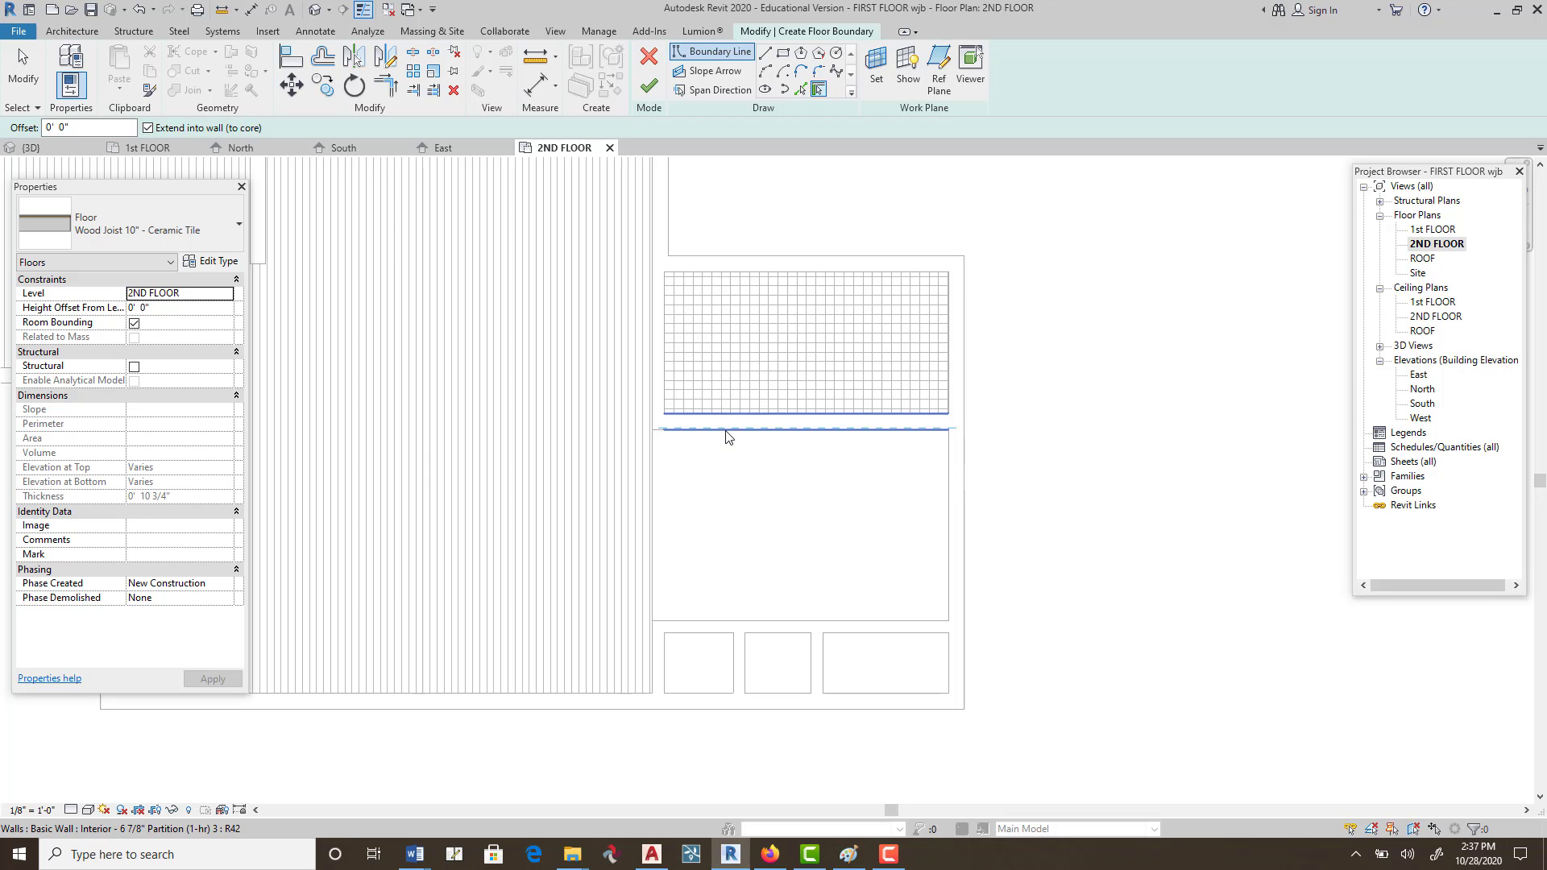
click(699, 55)
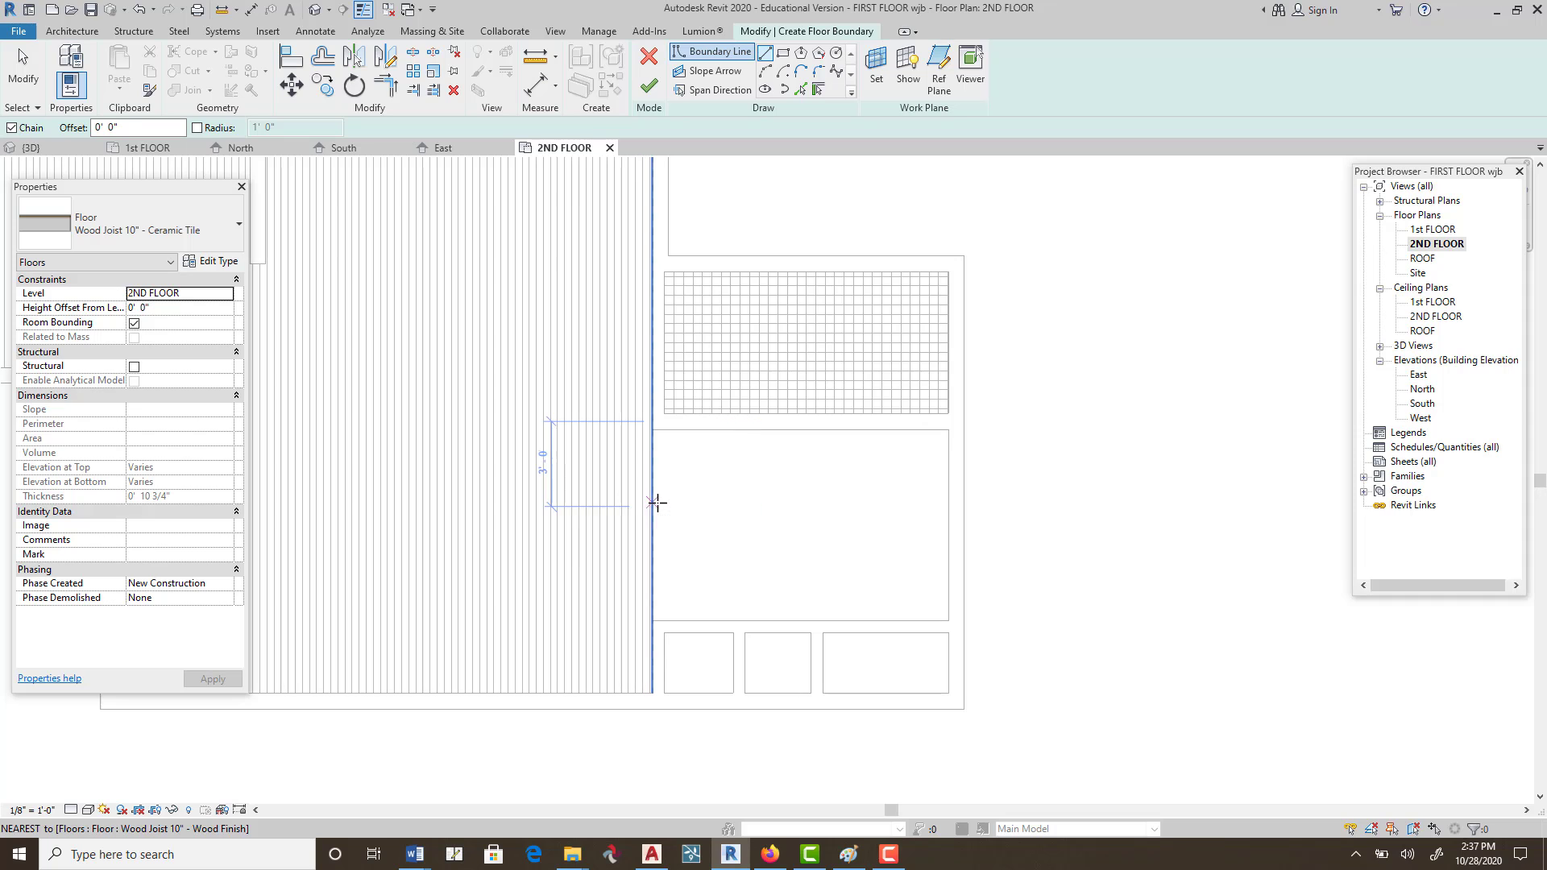
click(658, 435)
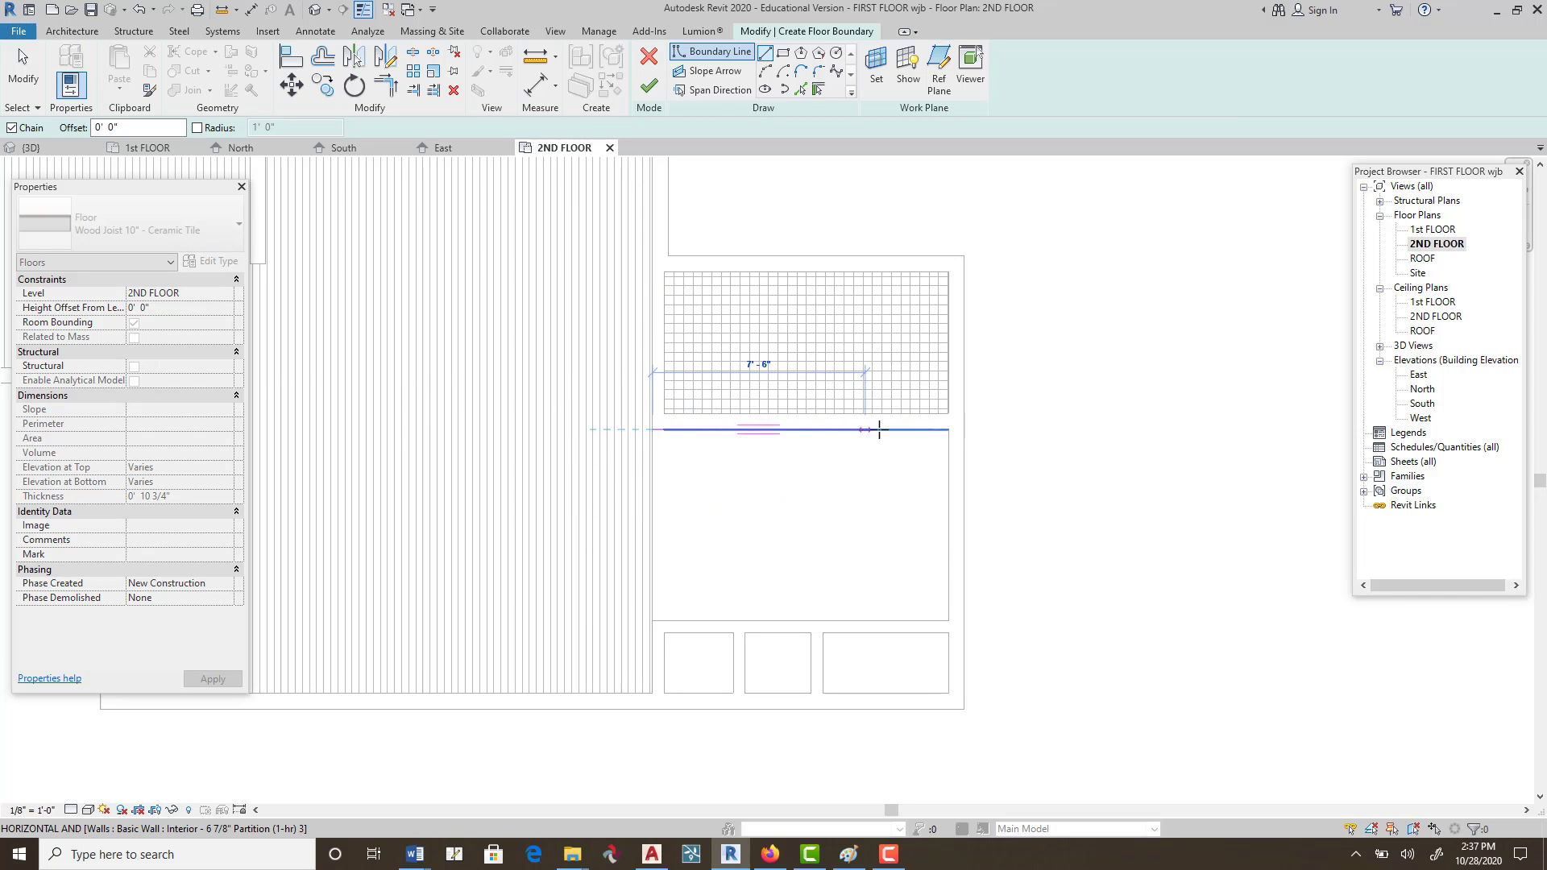
click(949, 429)
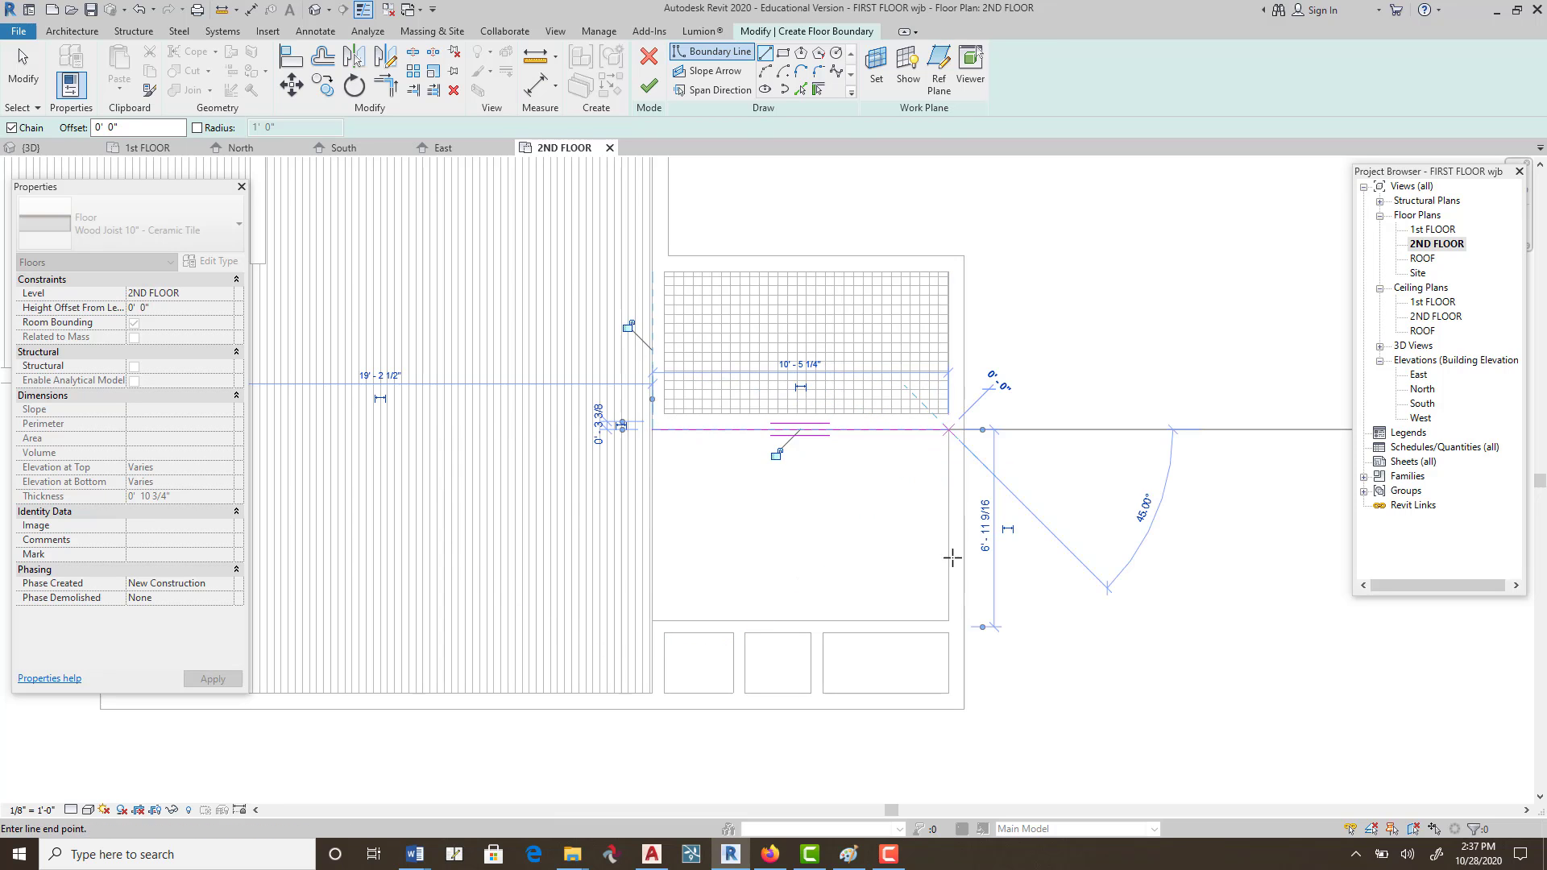
click(948, 620)
click(668, 621)
scroll(658, 621, up, 4)
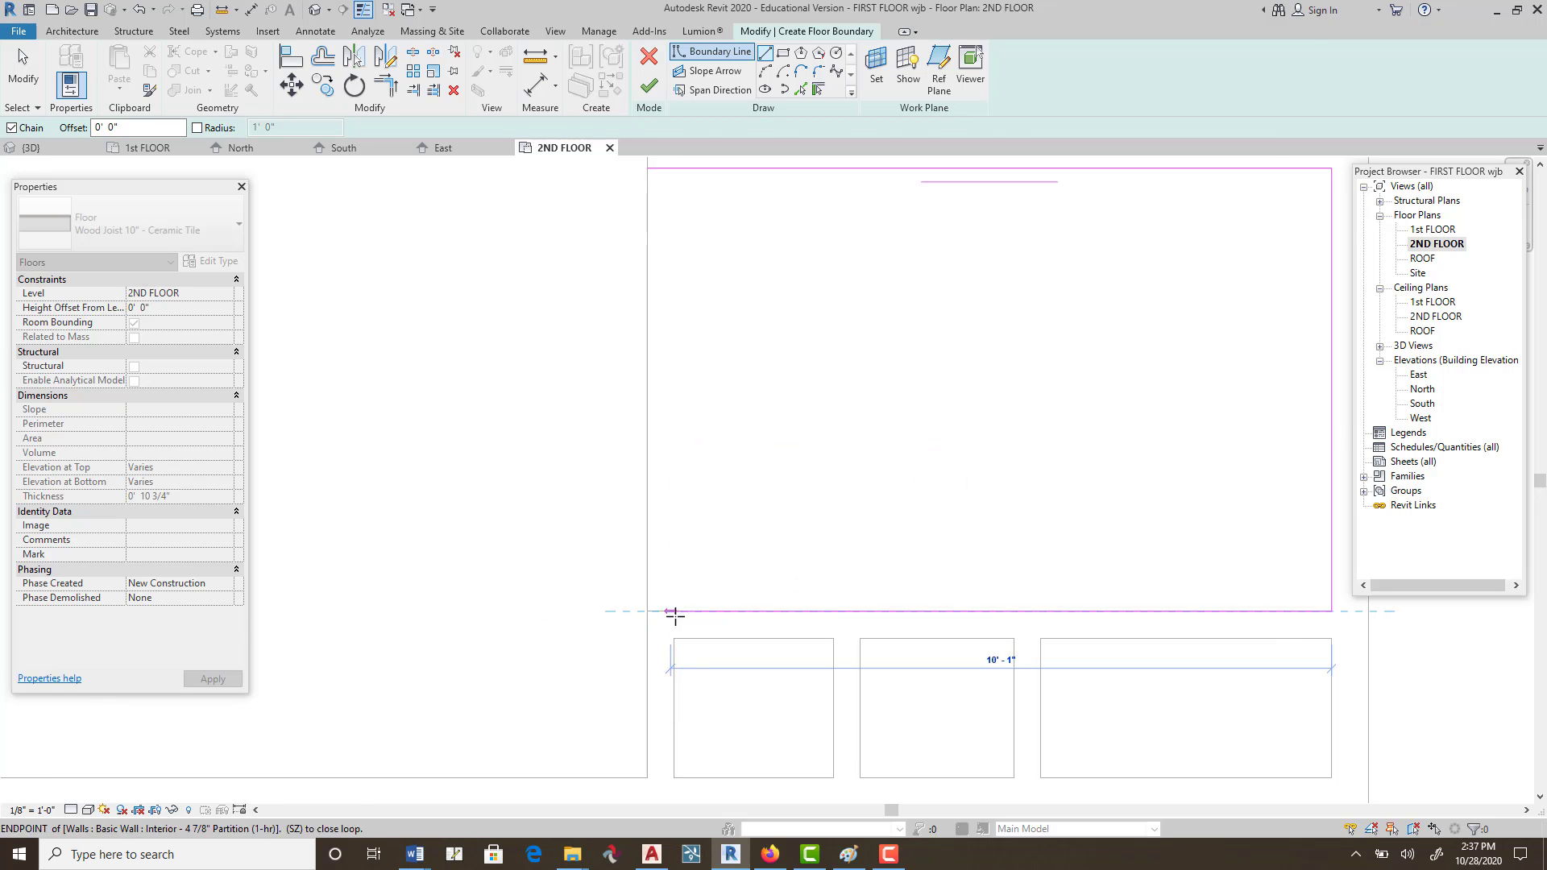
click(648, 168)
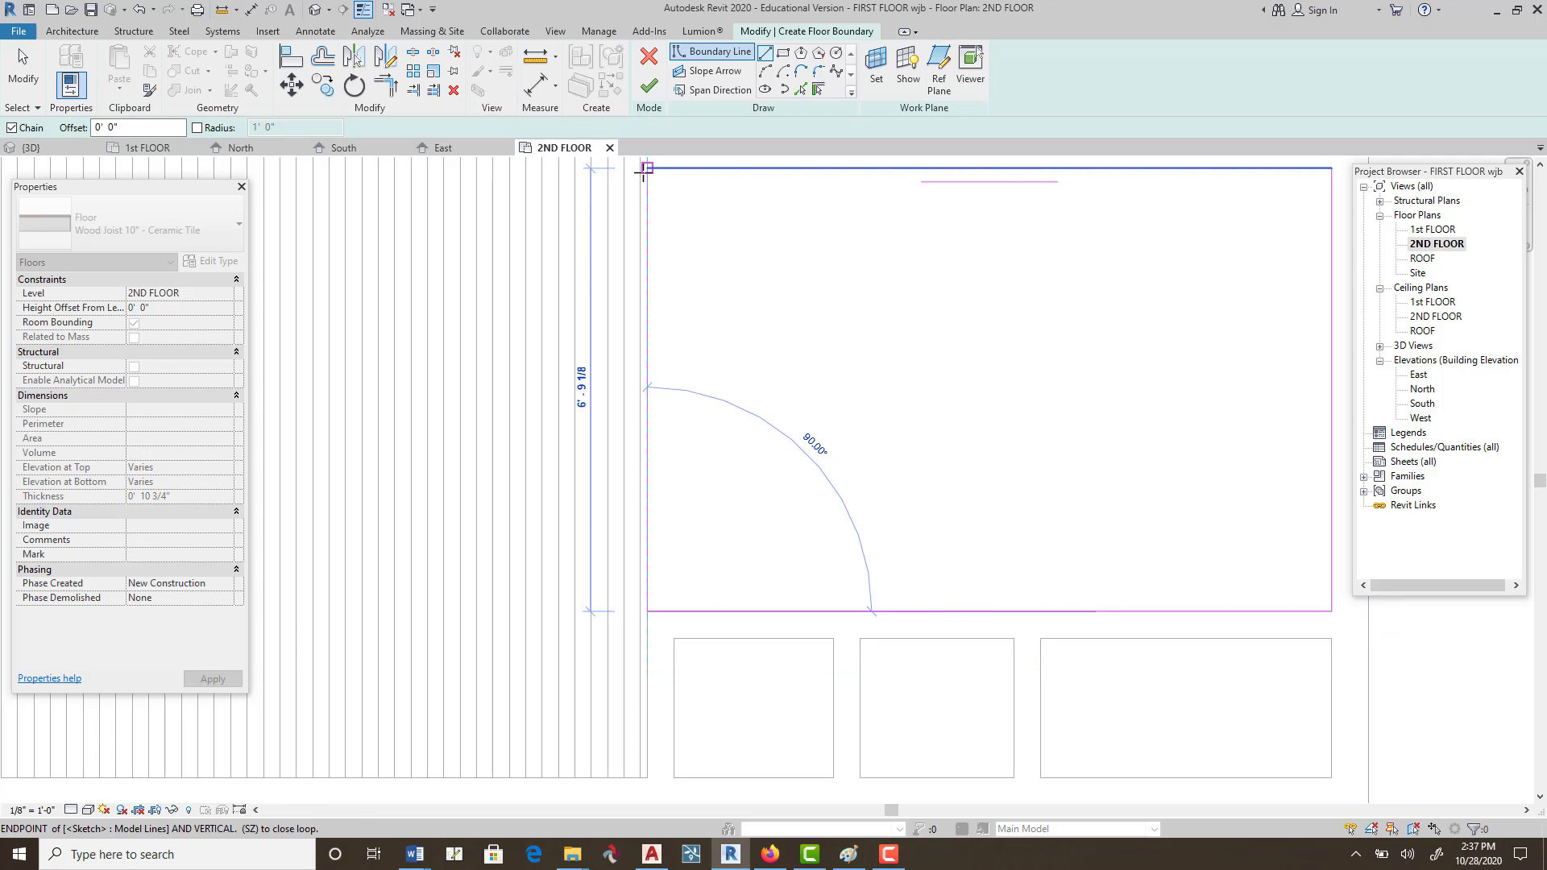
click(648, 85)
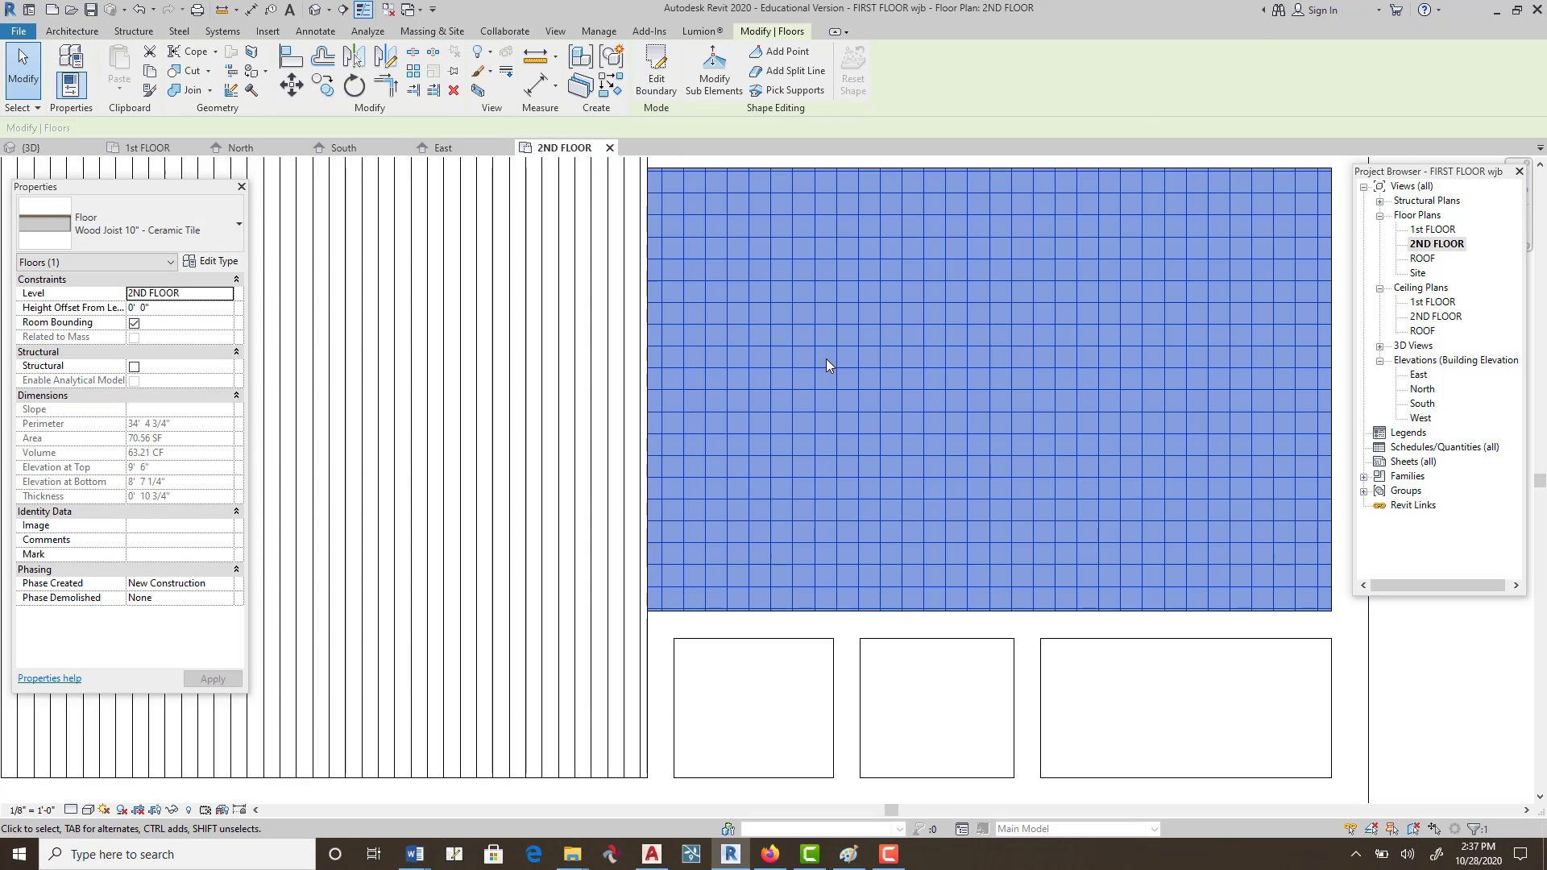
Examine the wood and tile second-level floors in the 3D view from above and from a corner angle.
scroll(825, 360, down, 7)
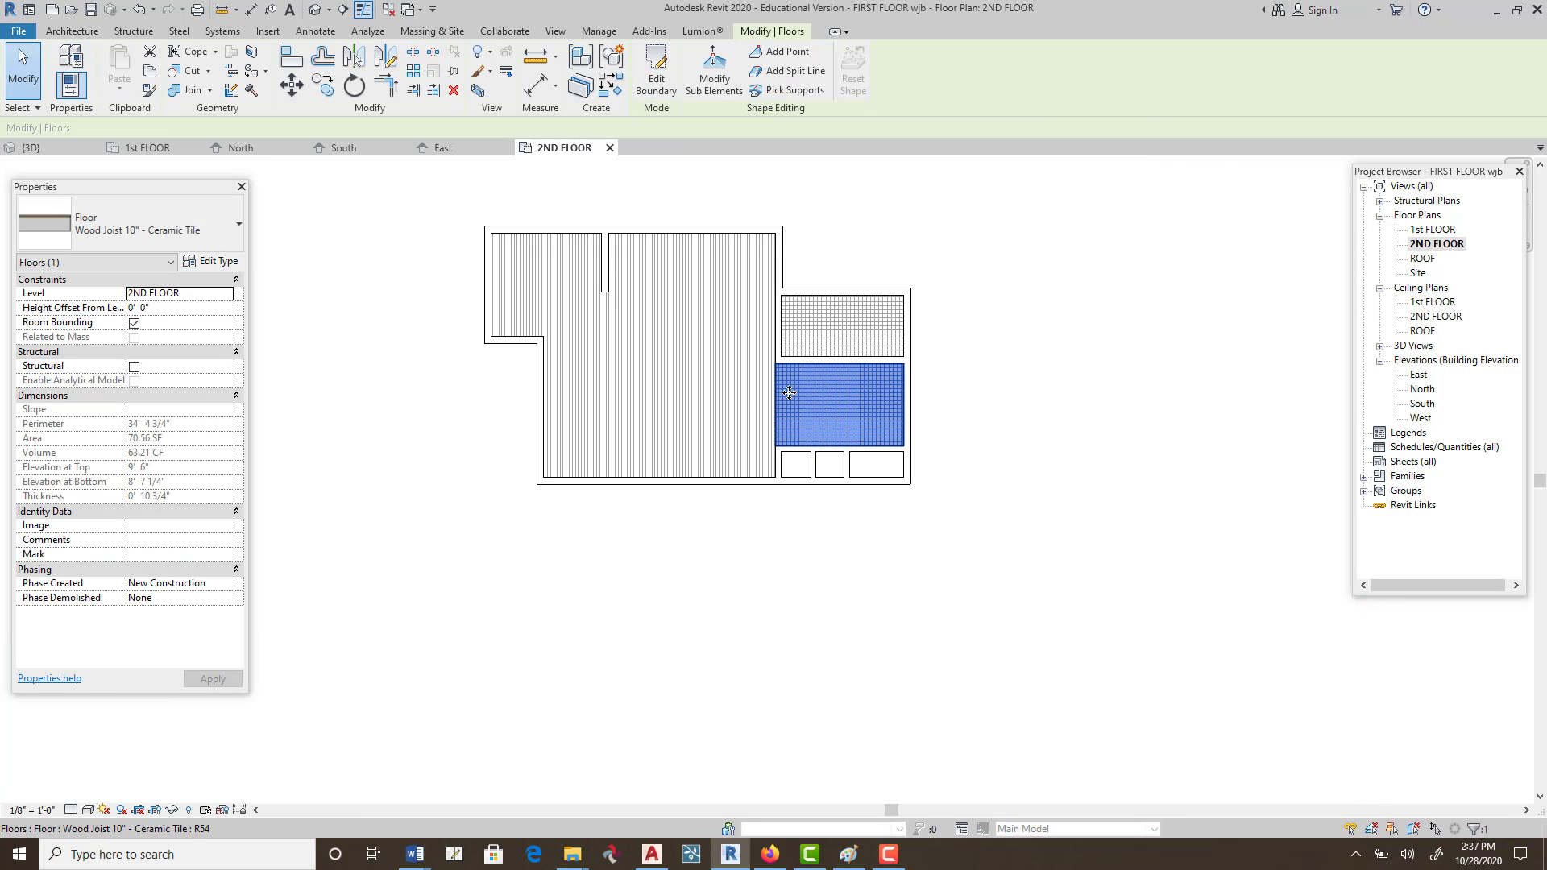
scroll(713, 431, up, 3)
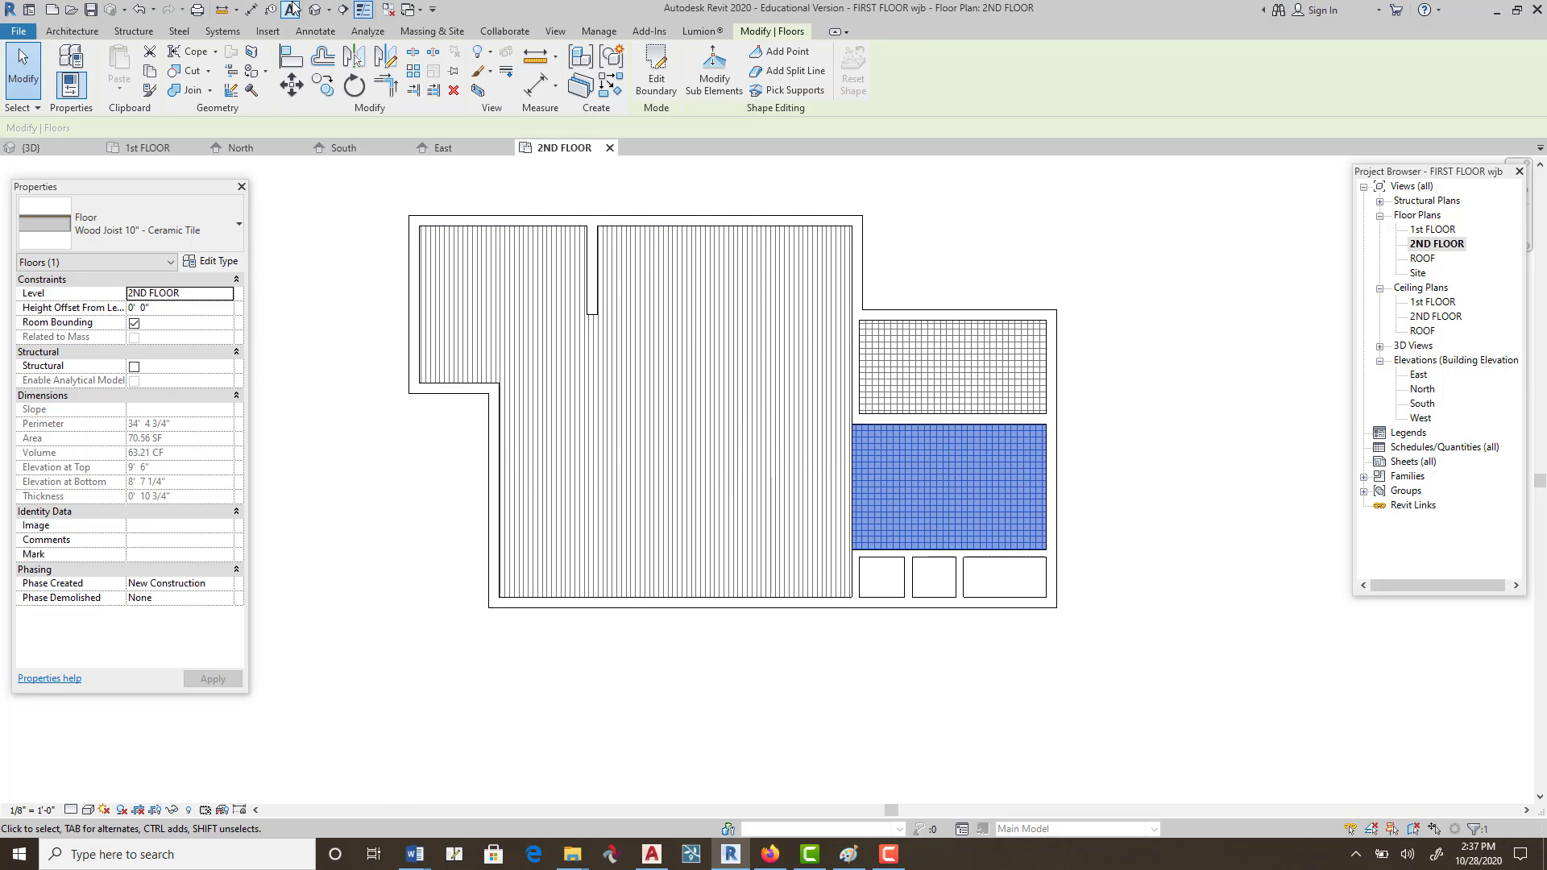
click(315, 10)
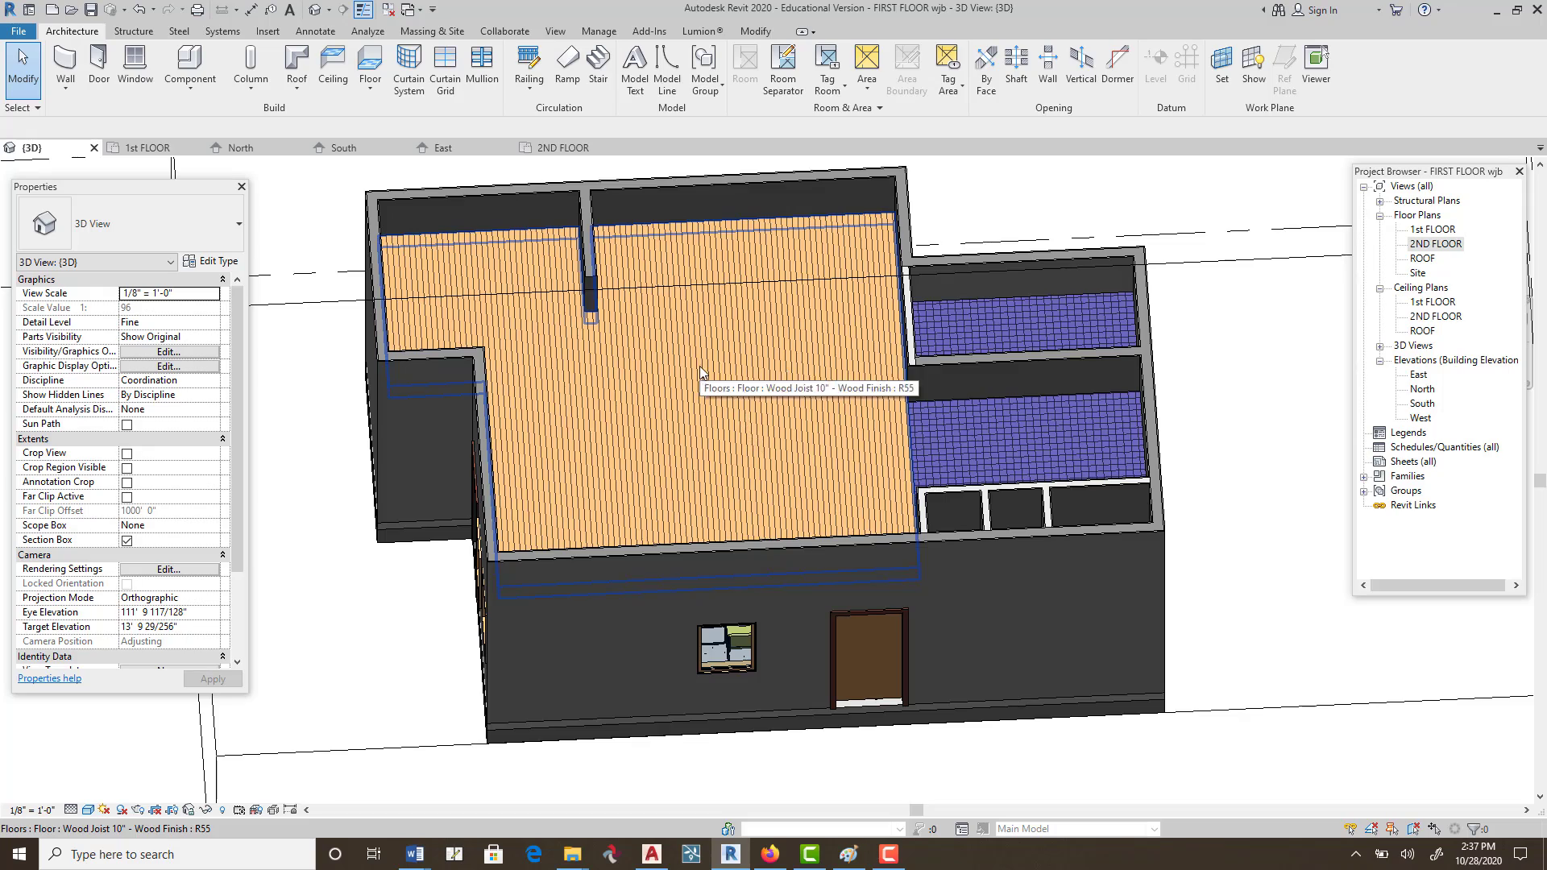
shift+middle_drag(699, 373, 831, 153)
scroll(830, 201, down, 1)
middle_drag(983, 481, 878, 485)
scroll(964, 488, down, 2)
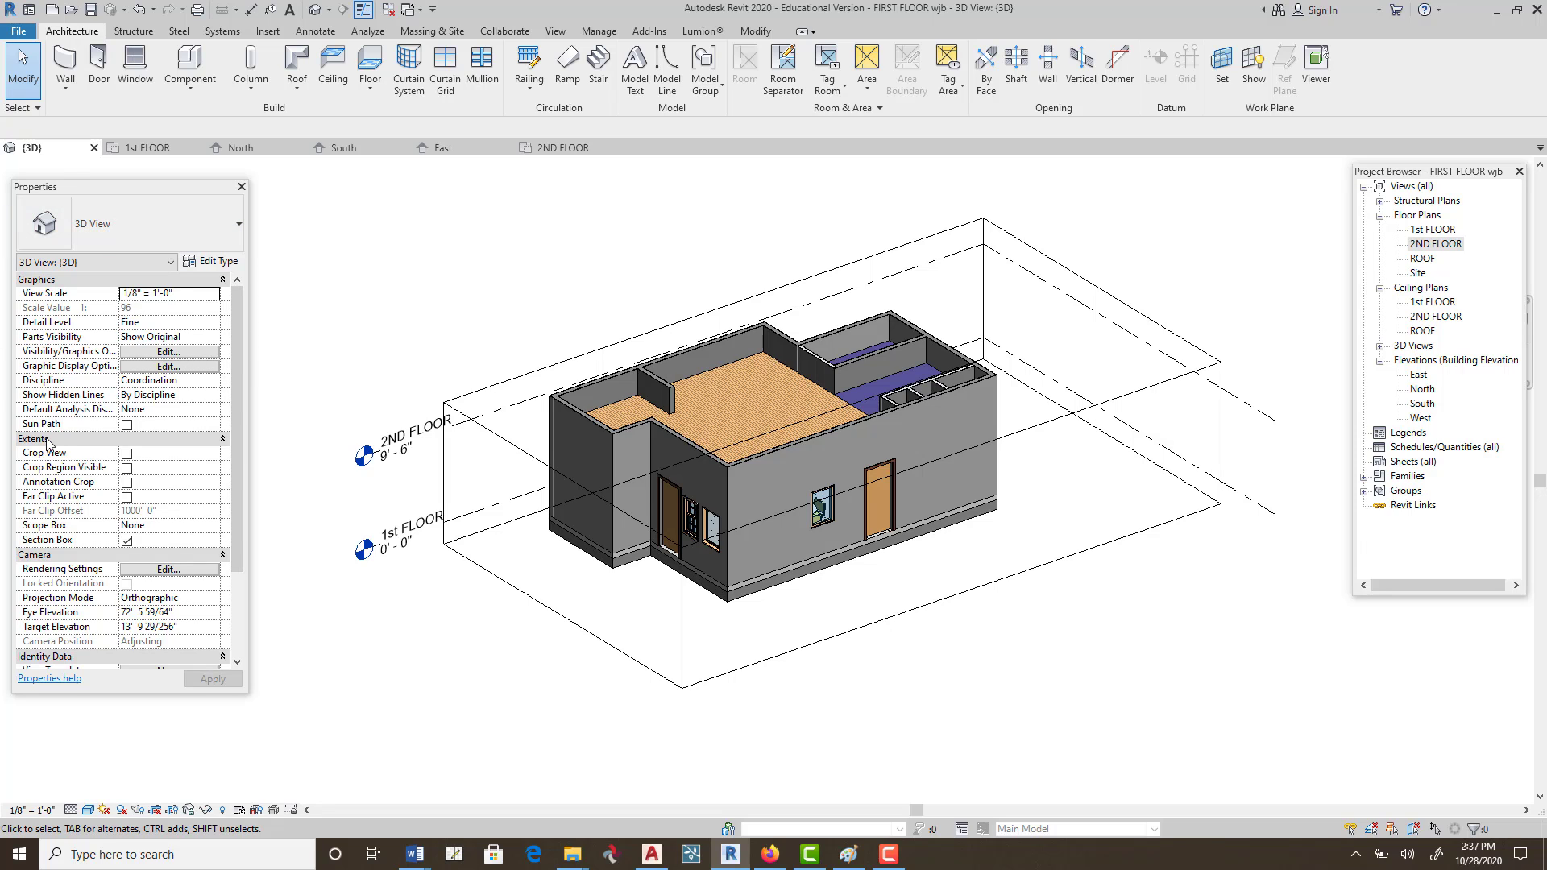
Turn the 3D view's section box off and back on to reset it around the full model extents.
click(127, 541)
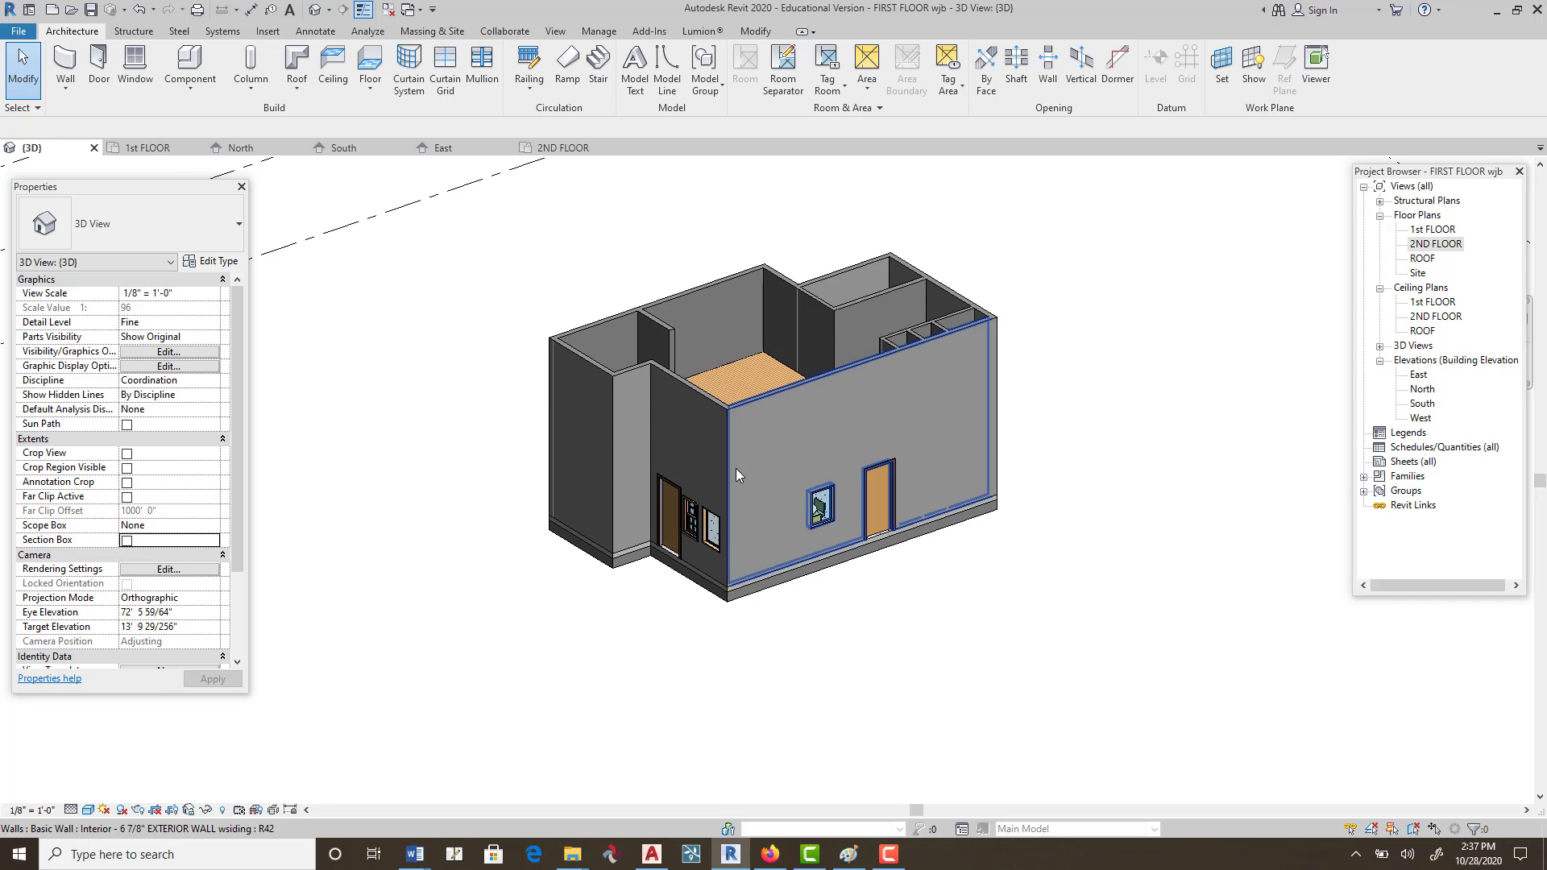
scroll(736, 469, down, 5)
middle_drag(784, 552, 853, 496)
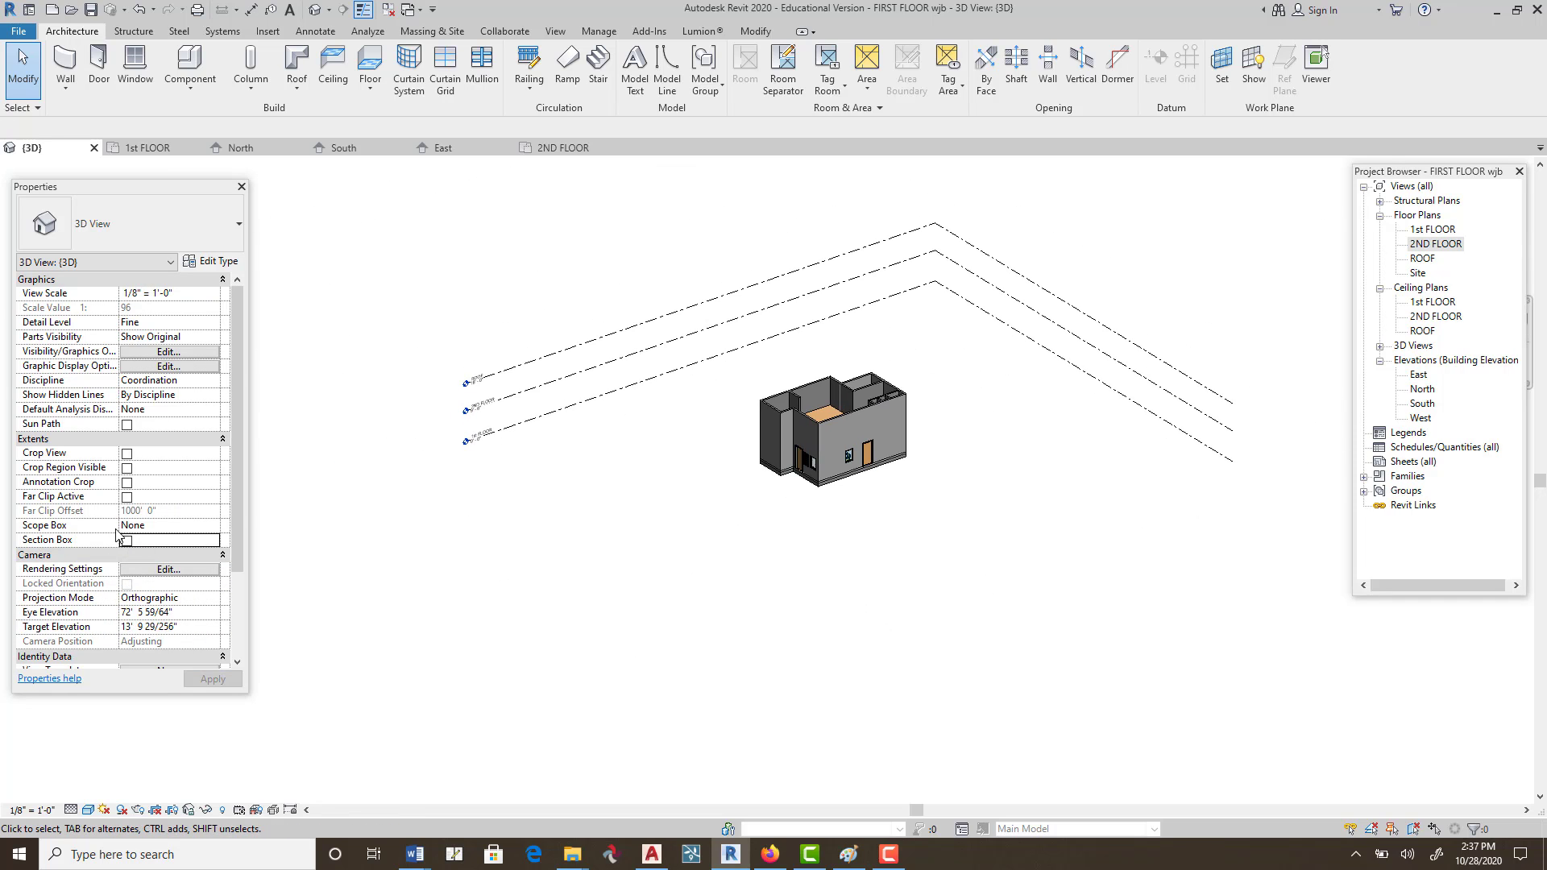
click(127, 540)
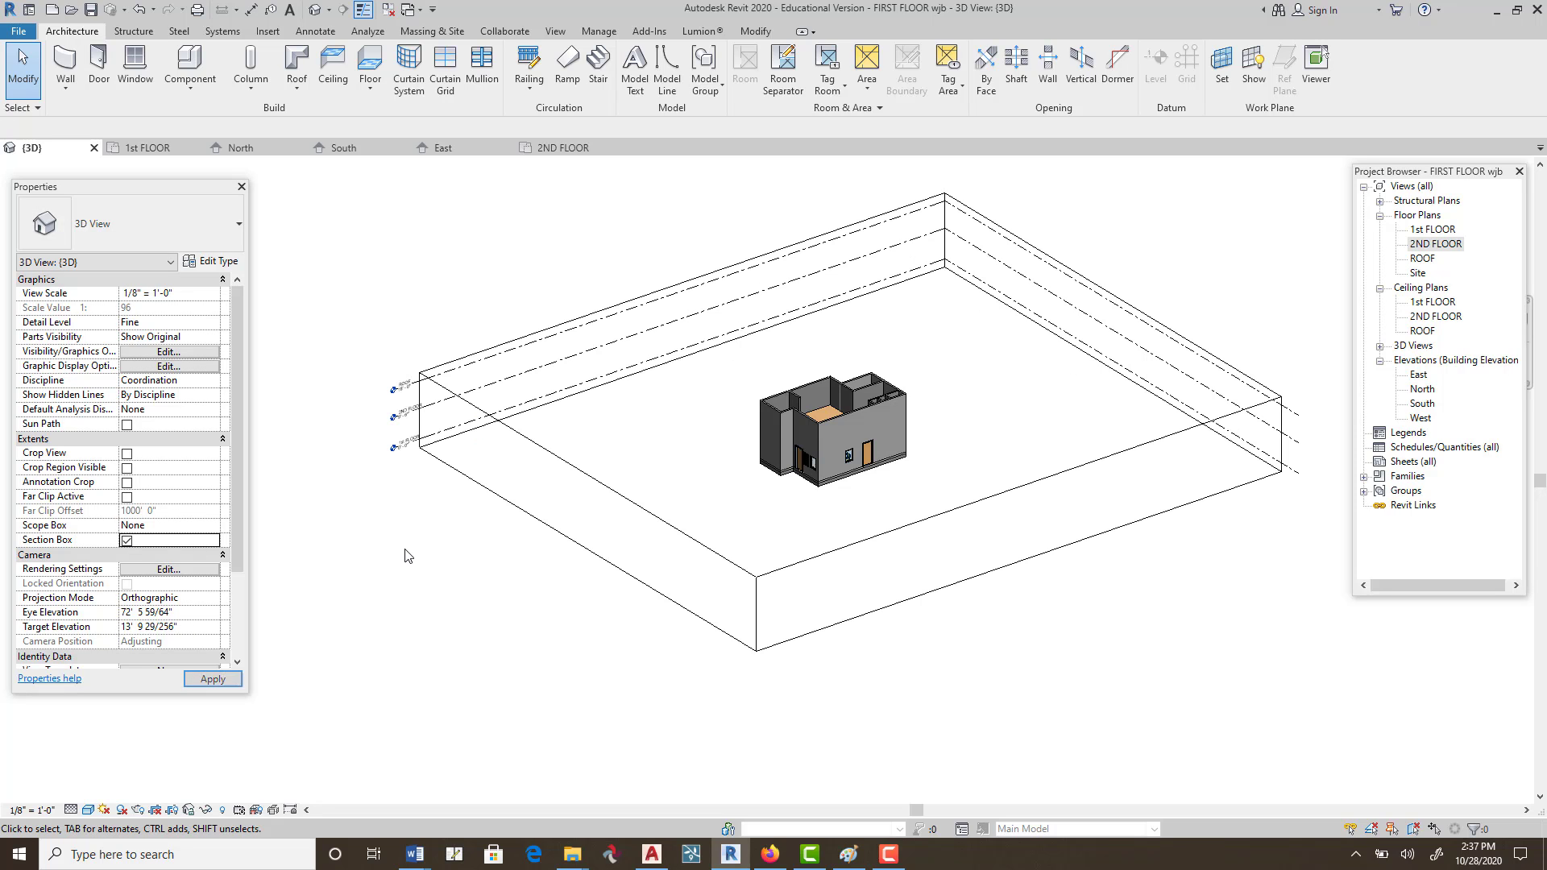
Review the whole extent of the 2ND FLOOR and 1st FLOOR plans, including the surrounding elevation markers.
double_click(1435, 244)
scroll(839, 452, down, 4)
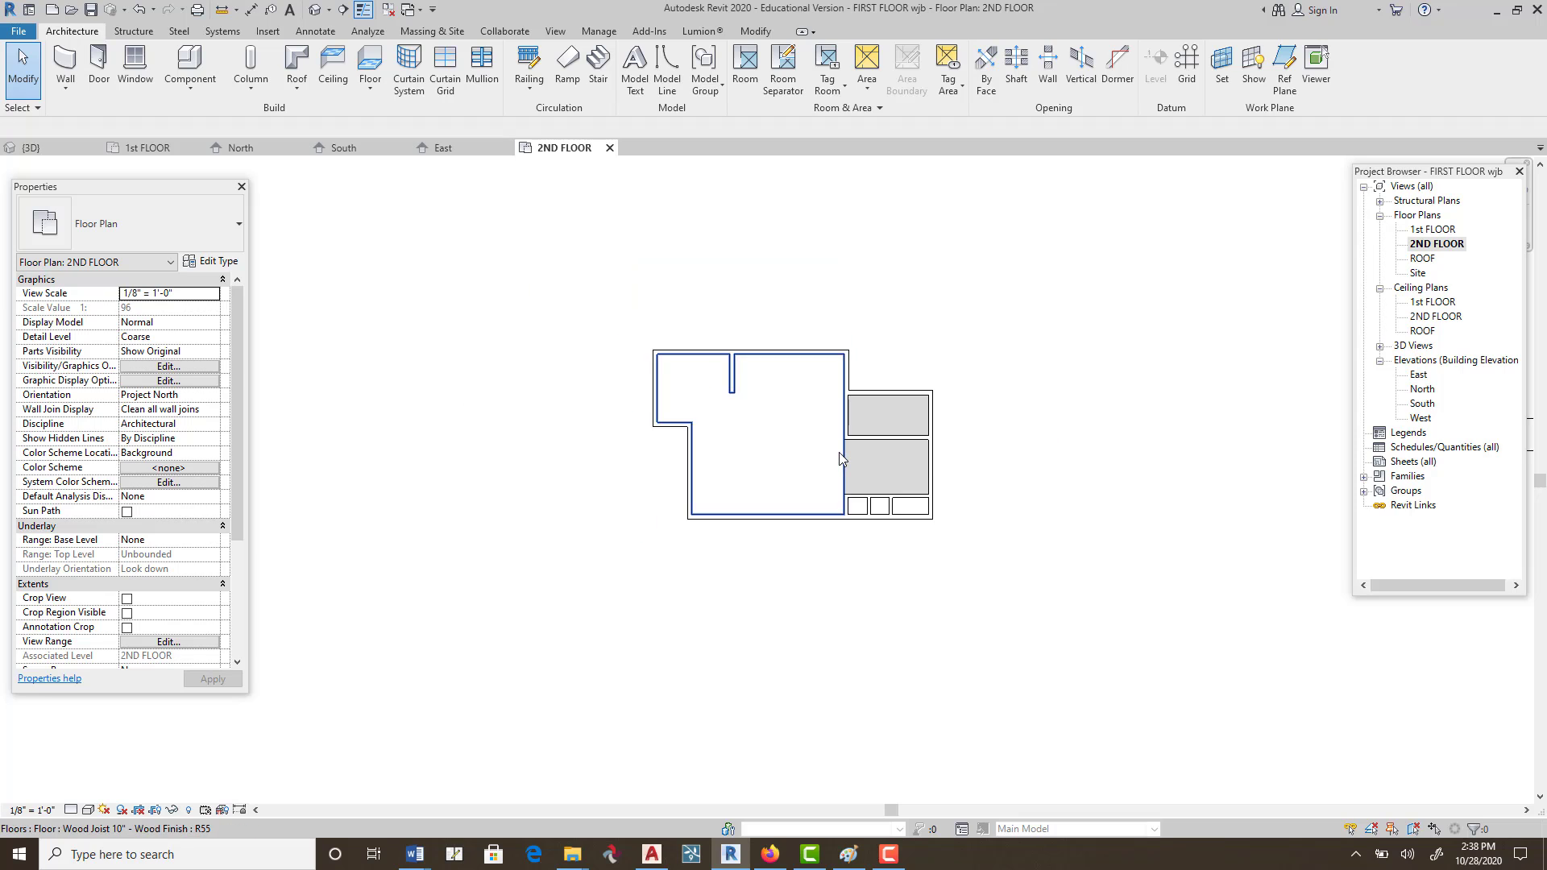
scroll(839, 452, down, 6)
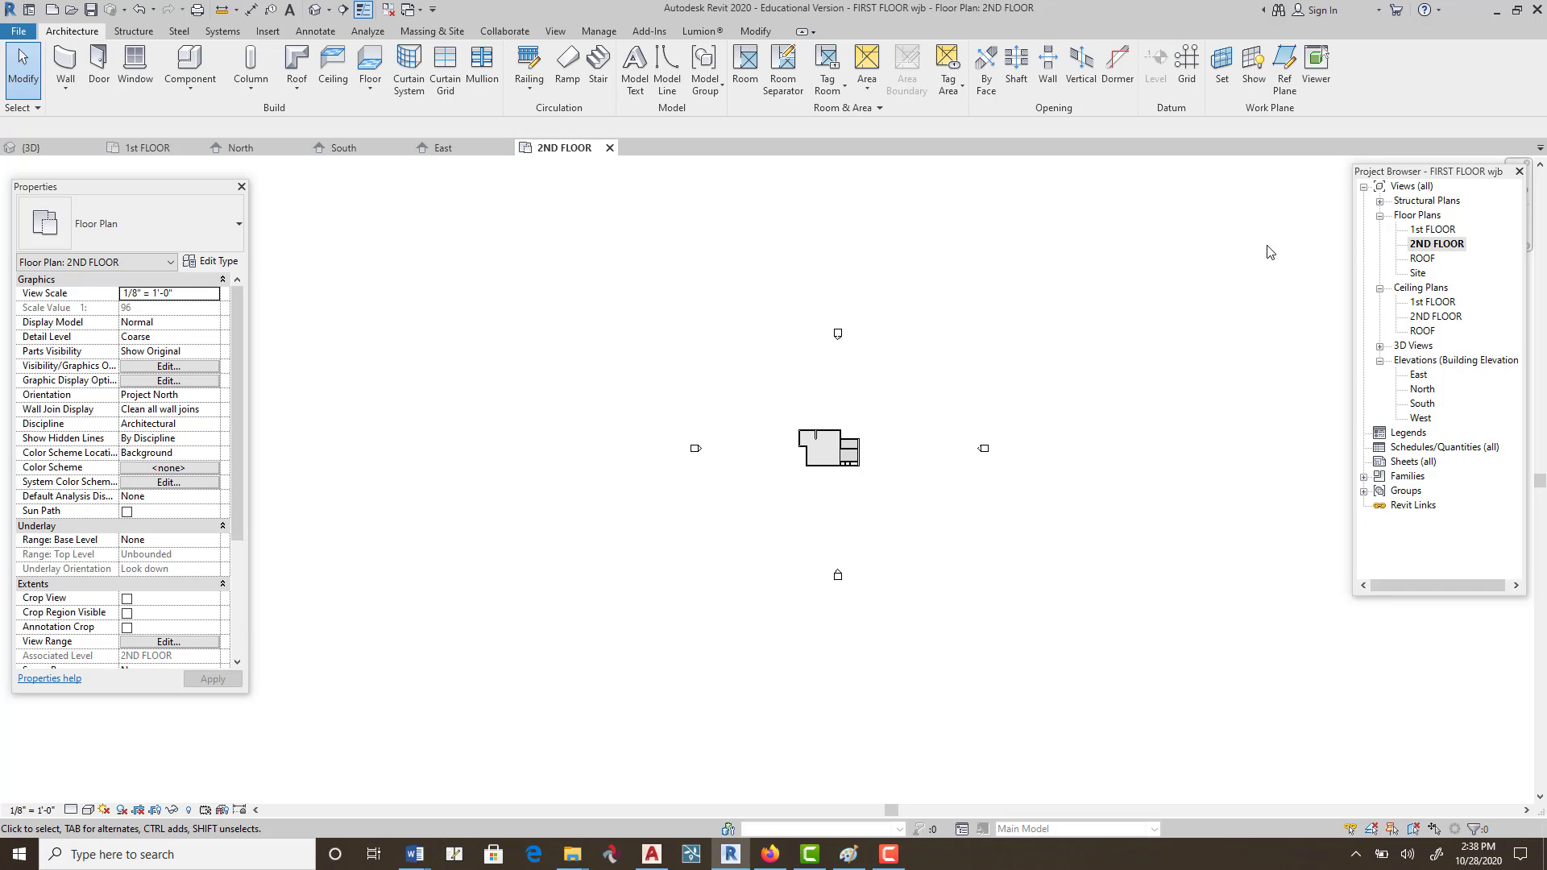
double_click(1439, 233)
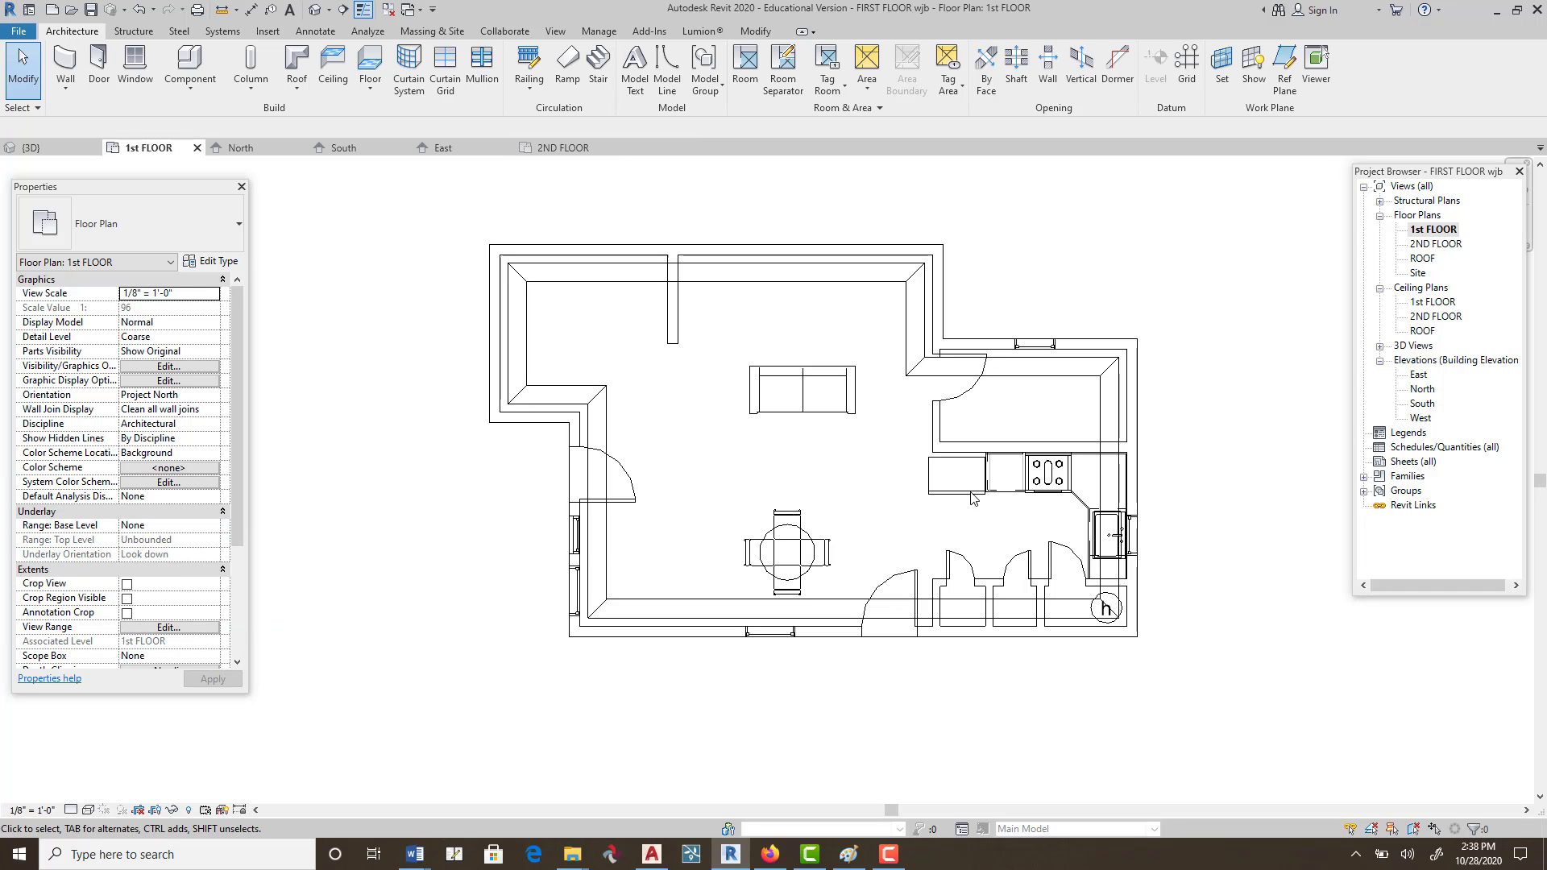
scroll(972, 498, down, 6)
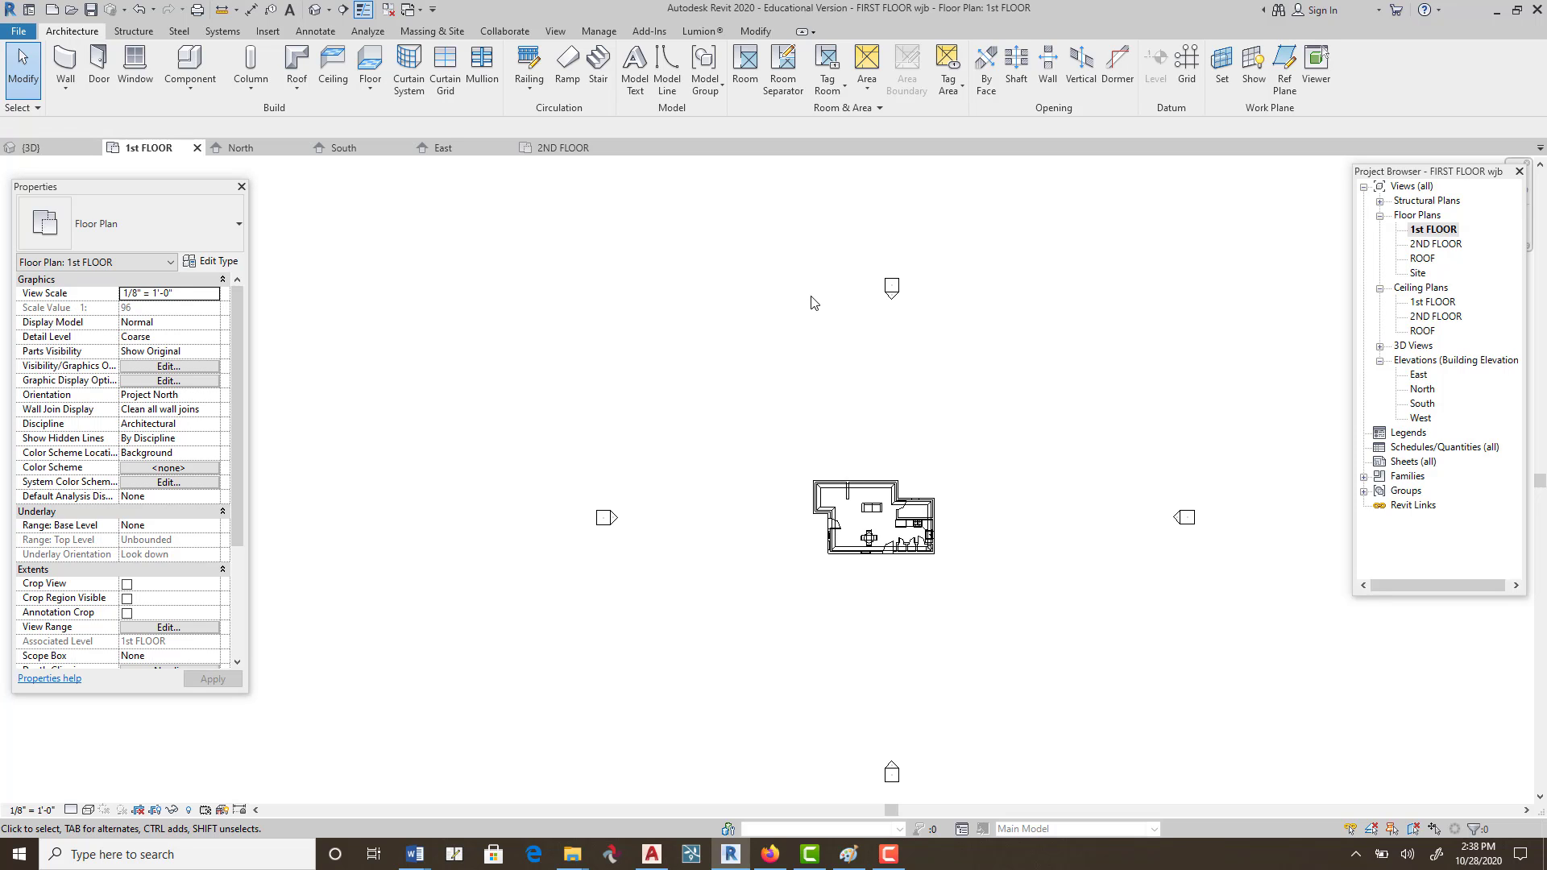
In the 3D view, pull the four vertical faces of the section box inward, closer to the house.
click(315, 11)
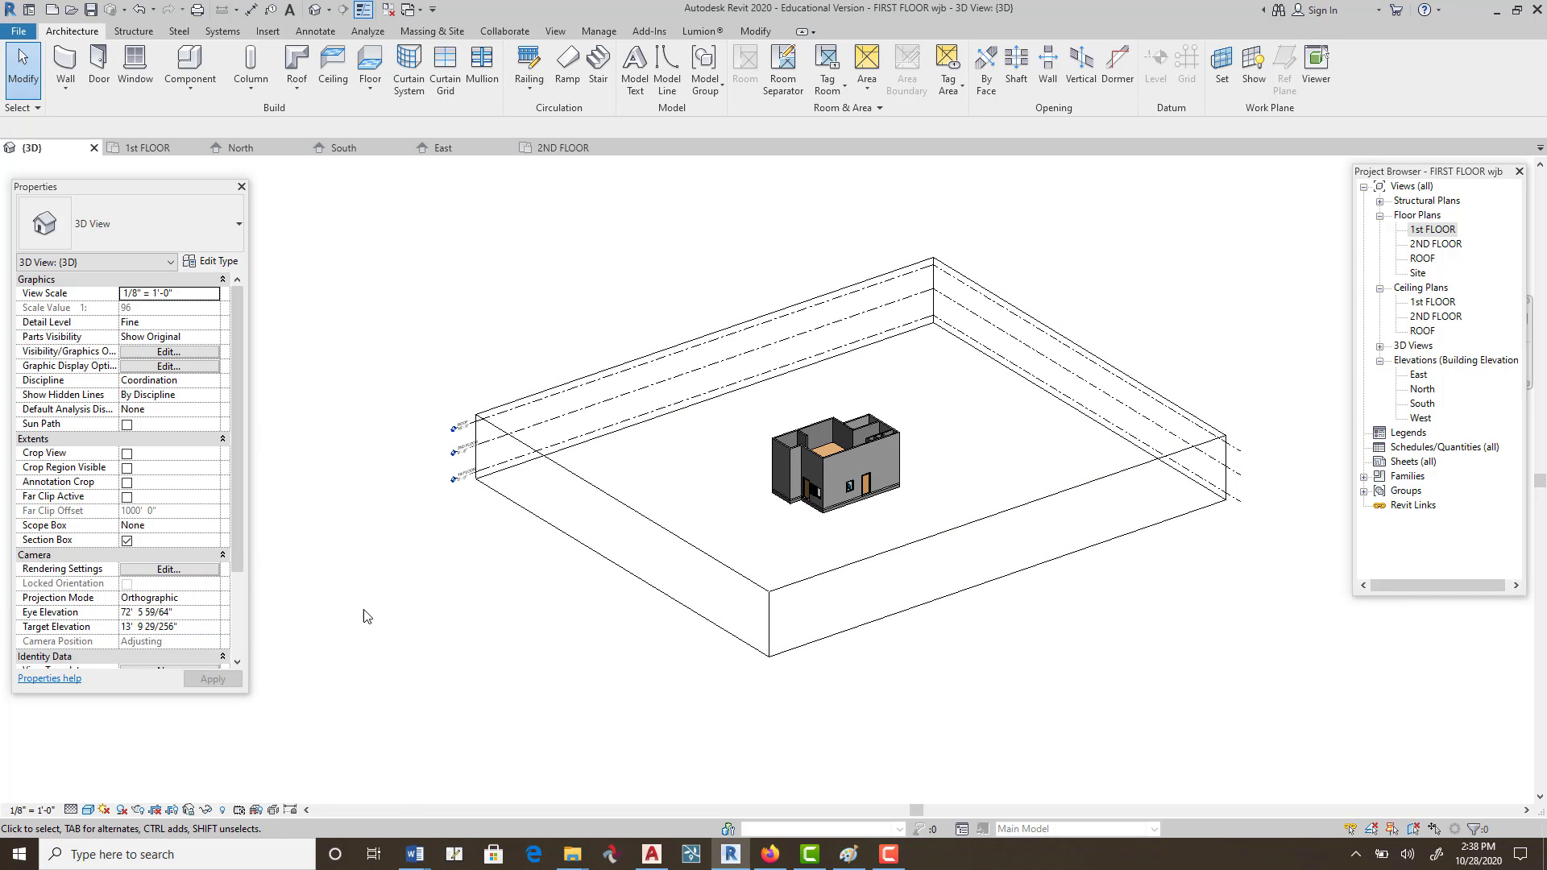
click(972, 517)
drag(997, 548, 920, 500)
drag(1038, 358, 922, 396)
drag(591, 513, 733, 508)
drag(713, 368, 788, 425)
Move two section box faces through the house to inspect its cut interior, and pull them back outside the walls.
scroll(848, 436, up, 6)
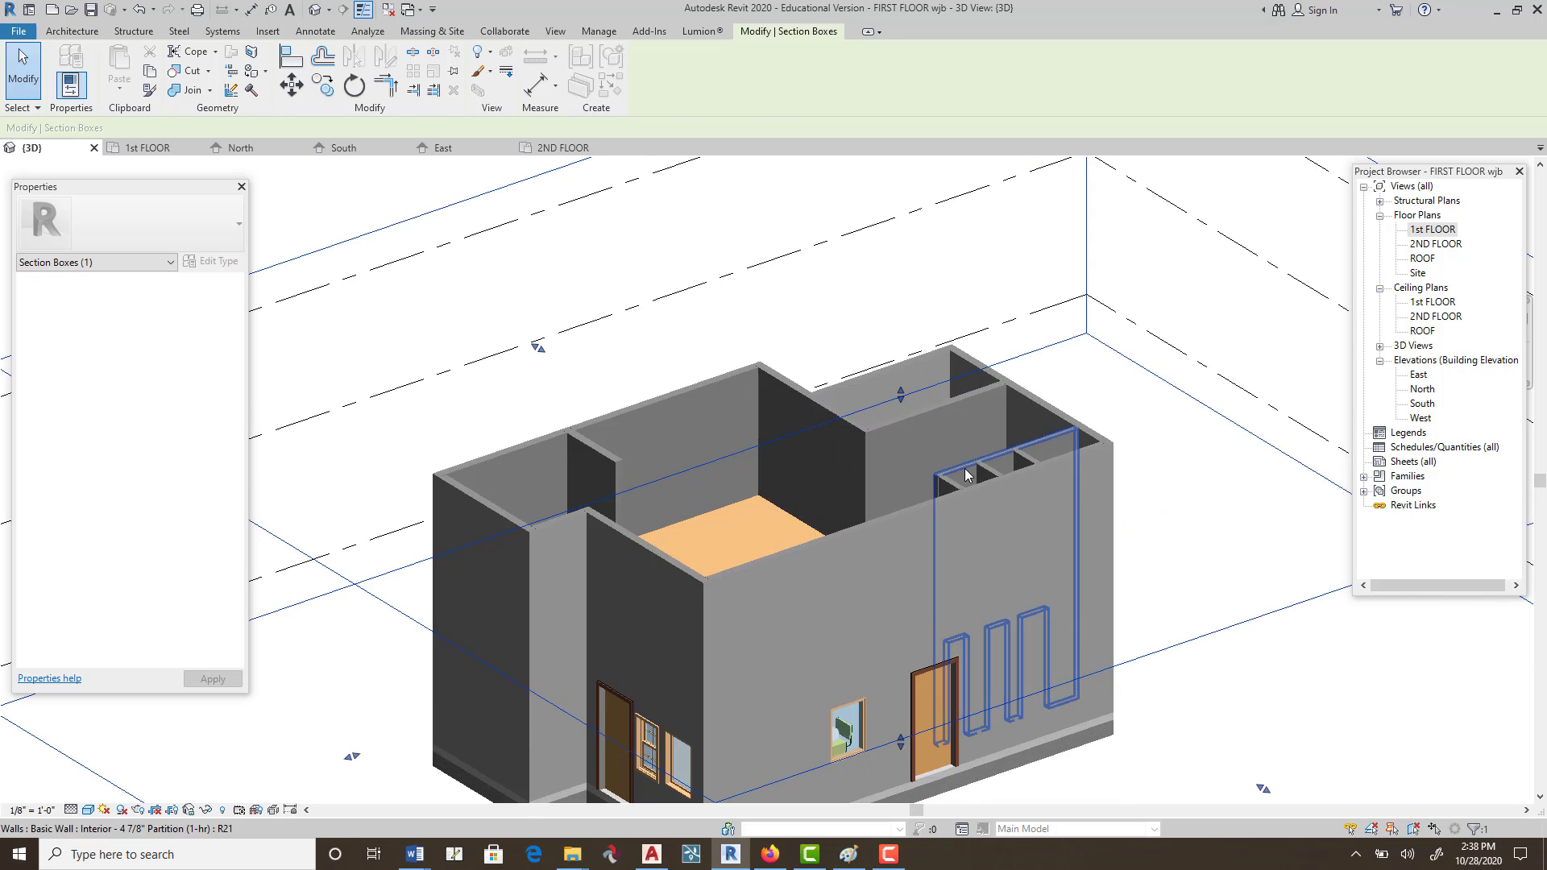
scroll(934, 482, down, 2)
middle_drag(931, 479, 610, 348)
middle_drag(836, 325, 950, 377)
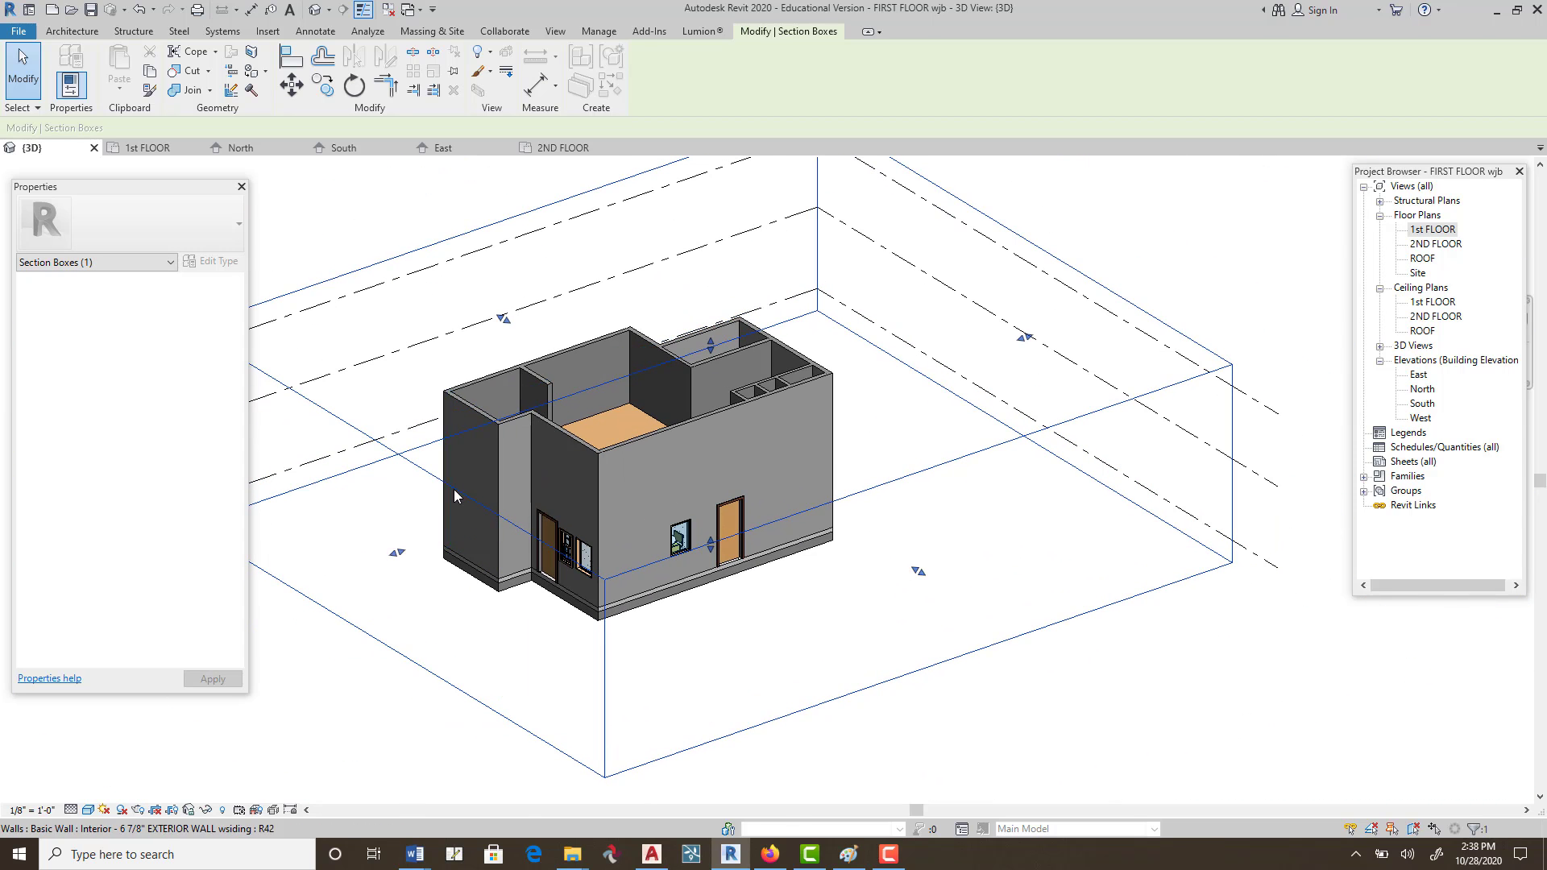
drag(402, 559, 978, 587)
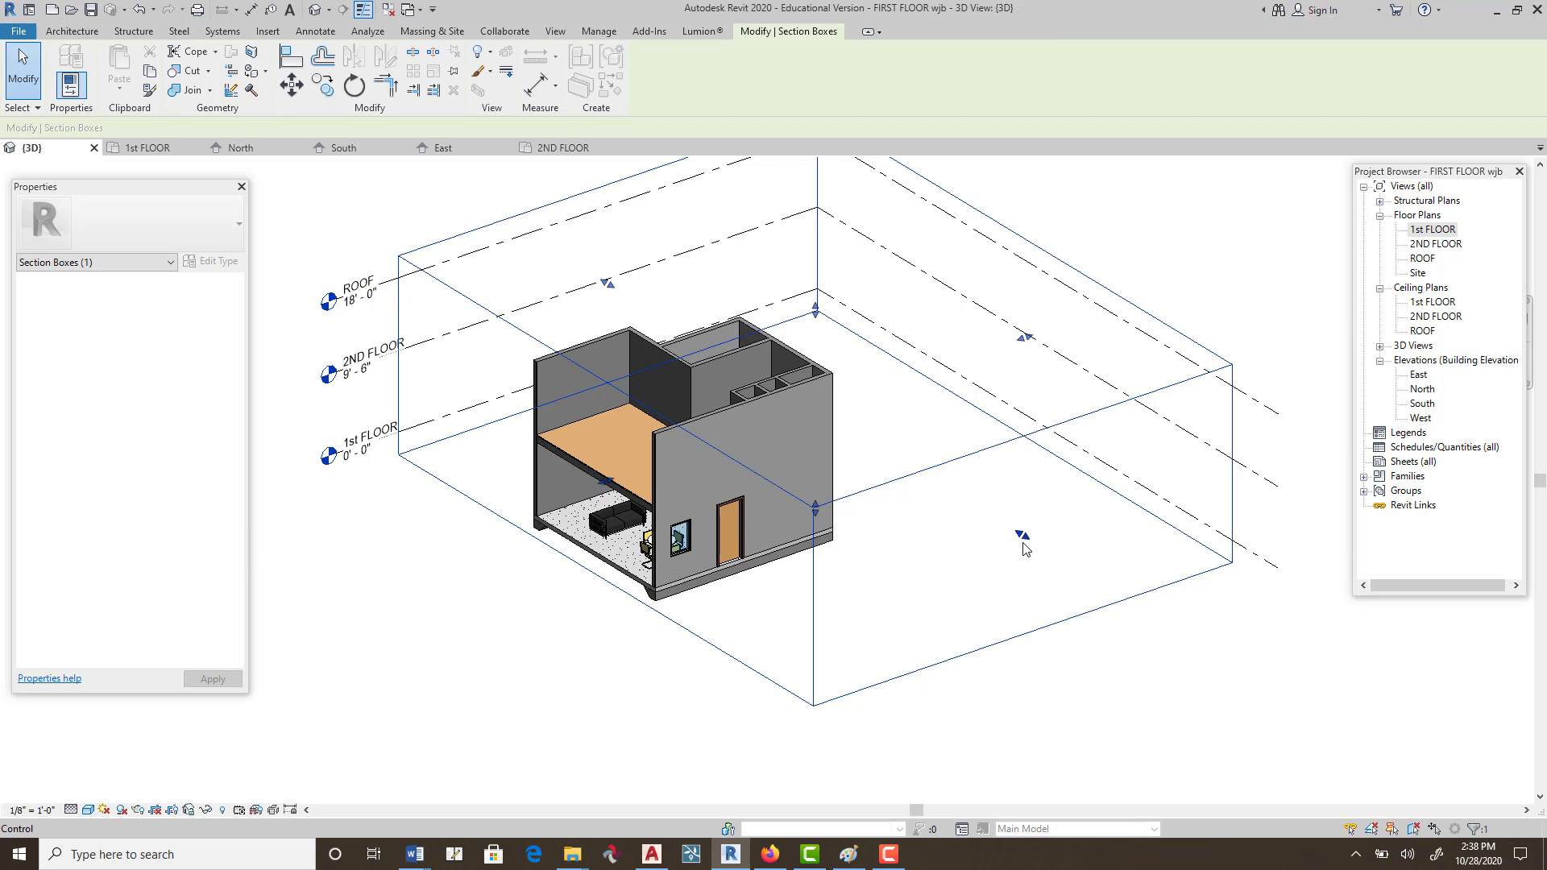
drag(1022, 537, 889, 473)
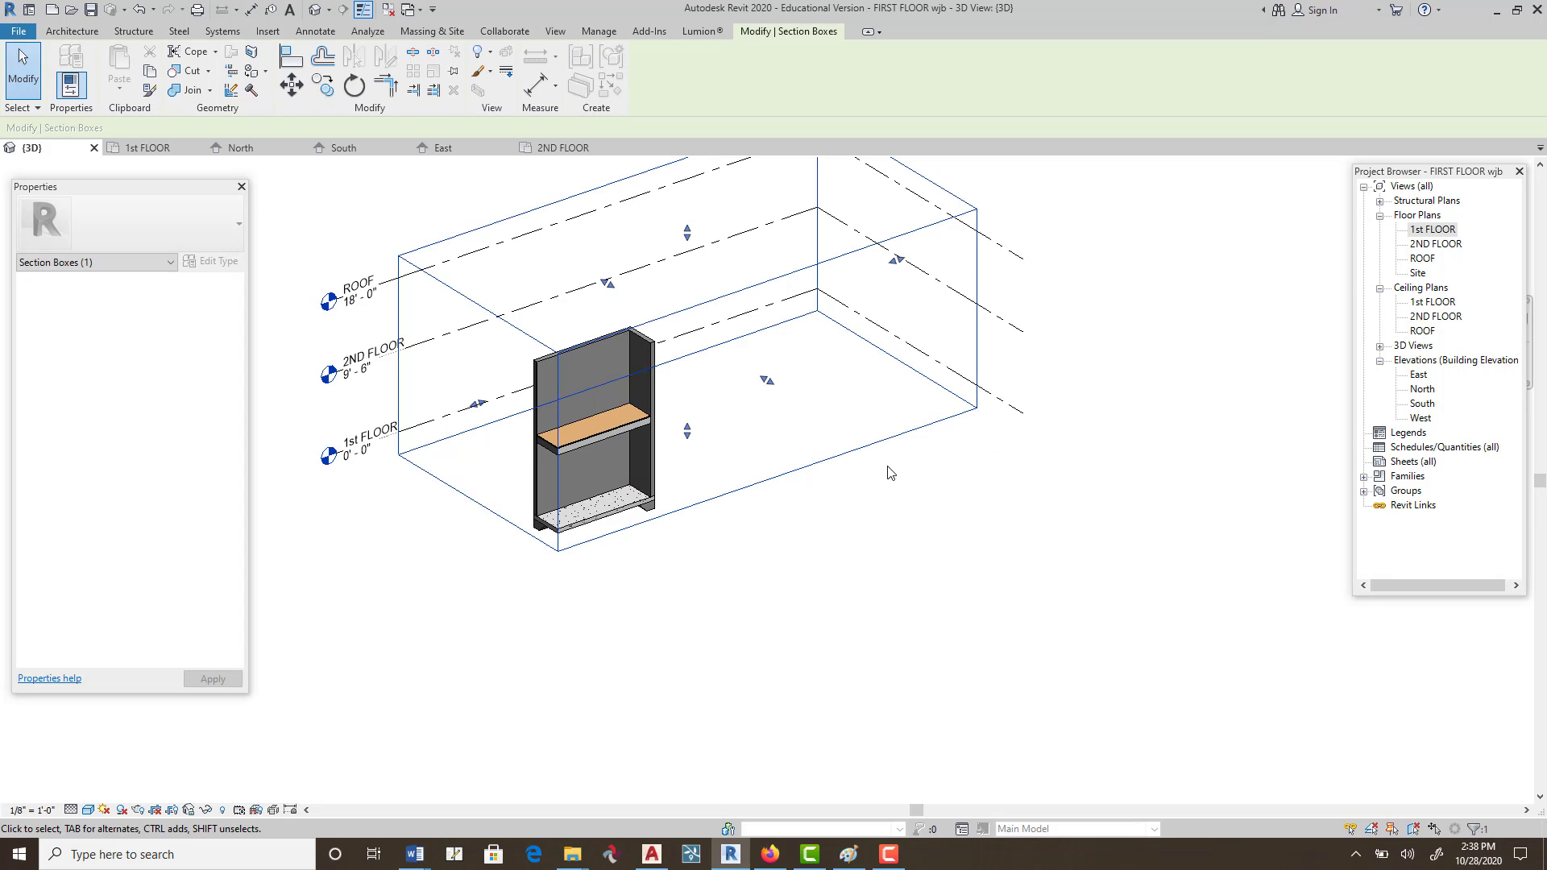
drag(767, 381, 966, 528)
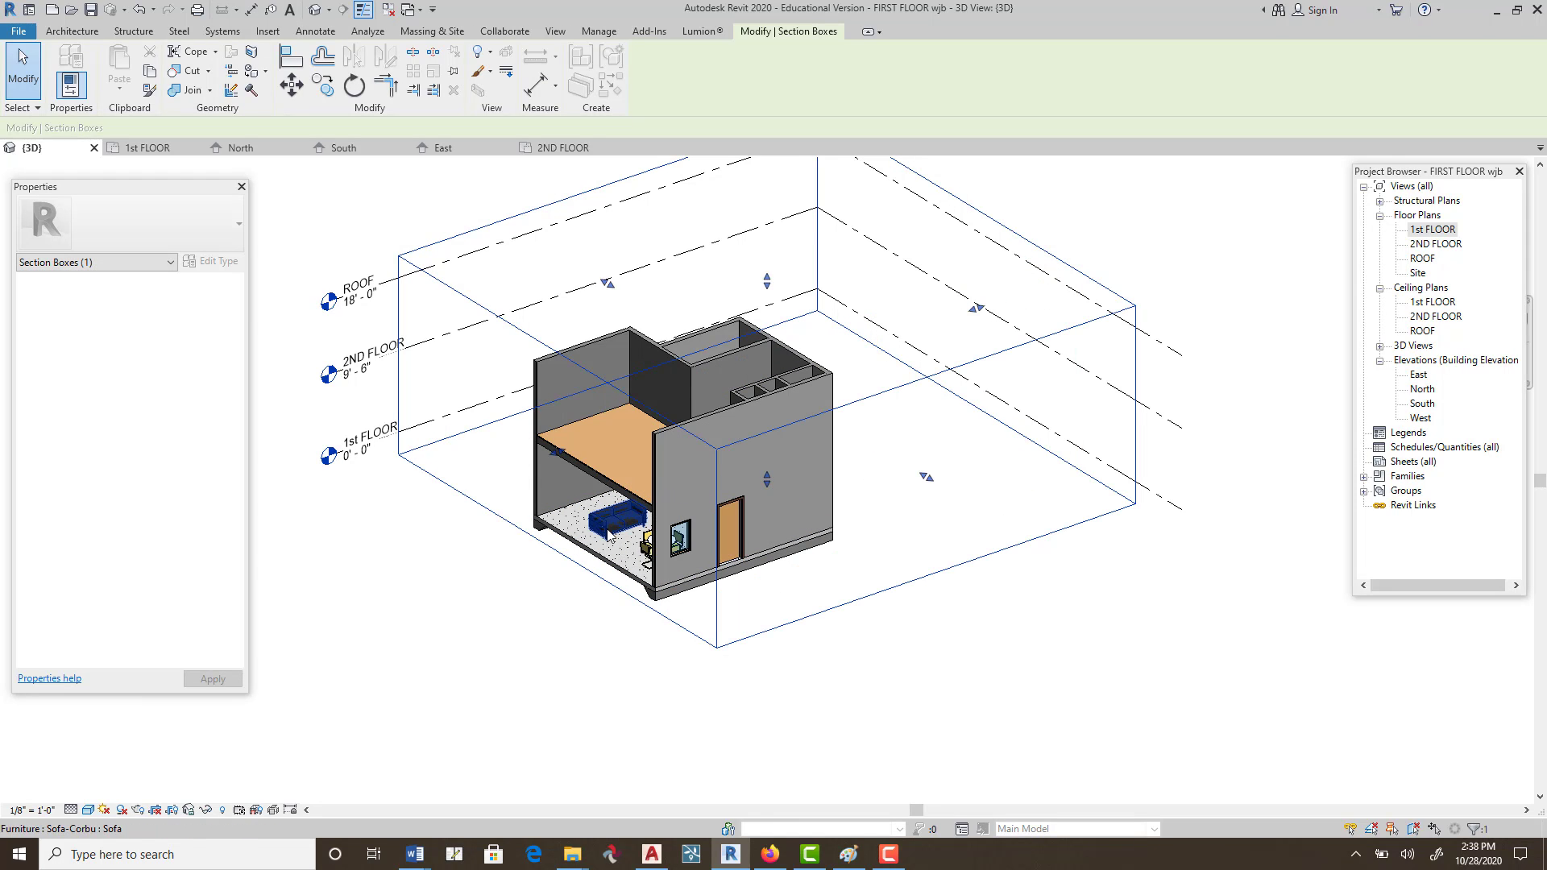
drag(555, 453, 311, 559)
scroll(616, 530, down, 2)
middle_drag(868, 473, 1018, 560)
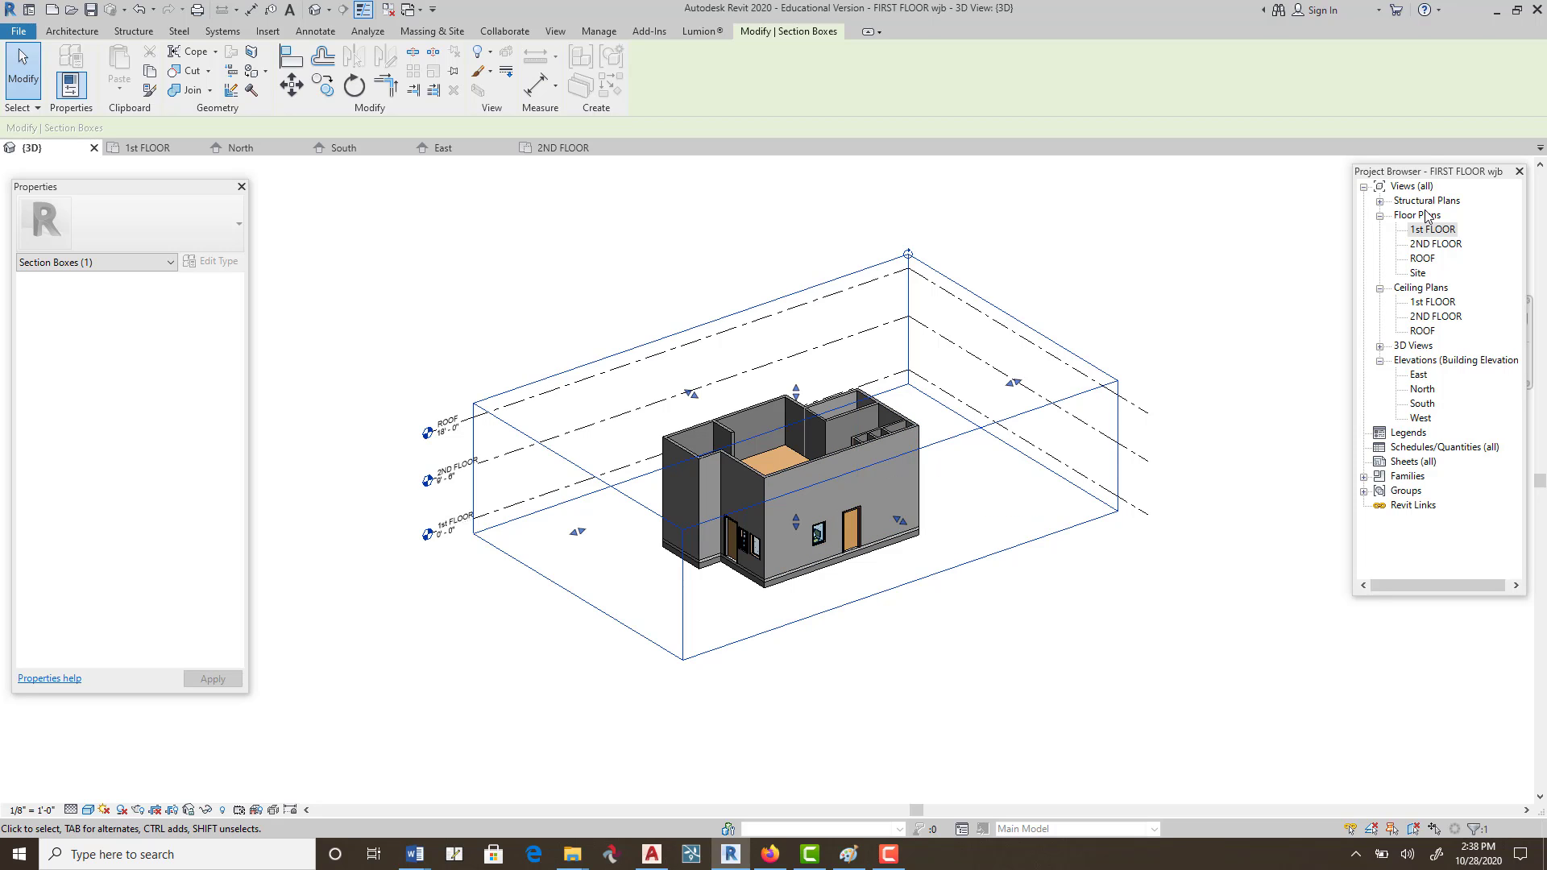
On the 2ND FLOOR plan, draw a horizontal building section line across the full width of the house through its lower half.
double_click(1422, 245)
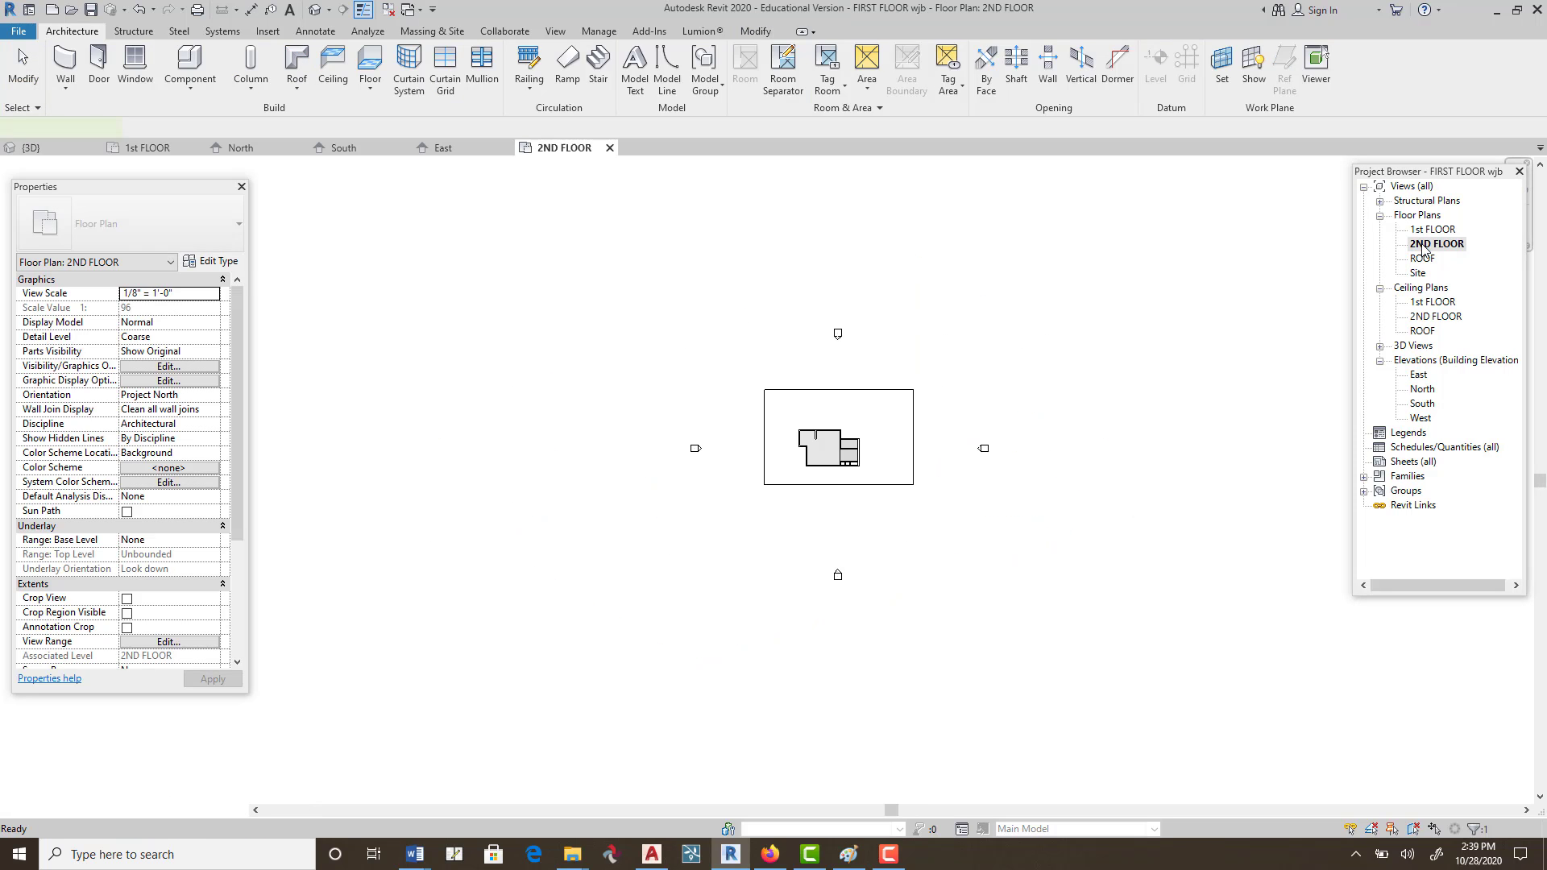
scroll(861, 461, up, 5)
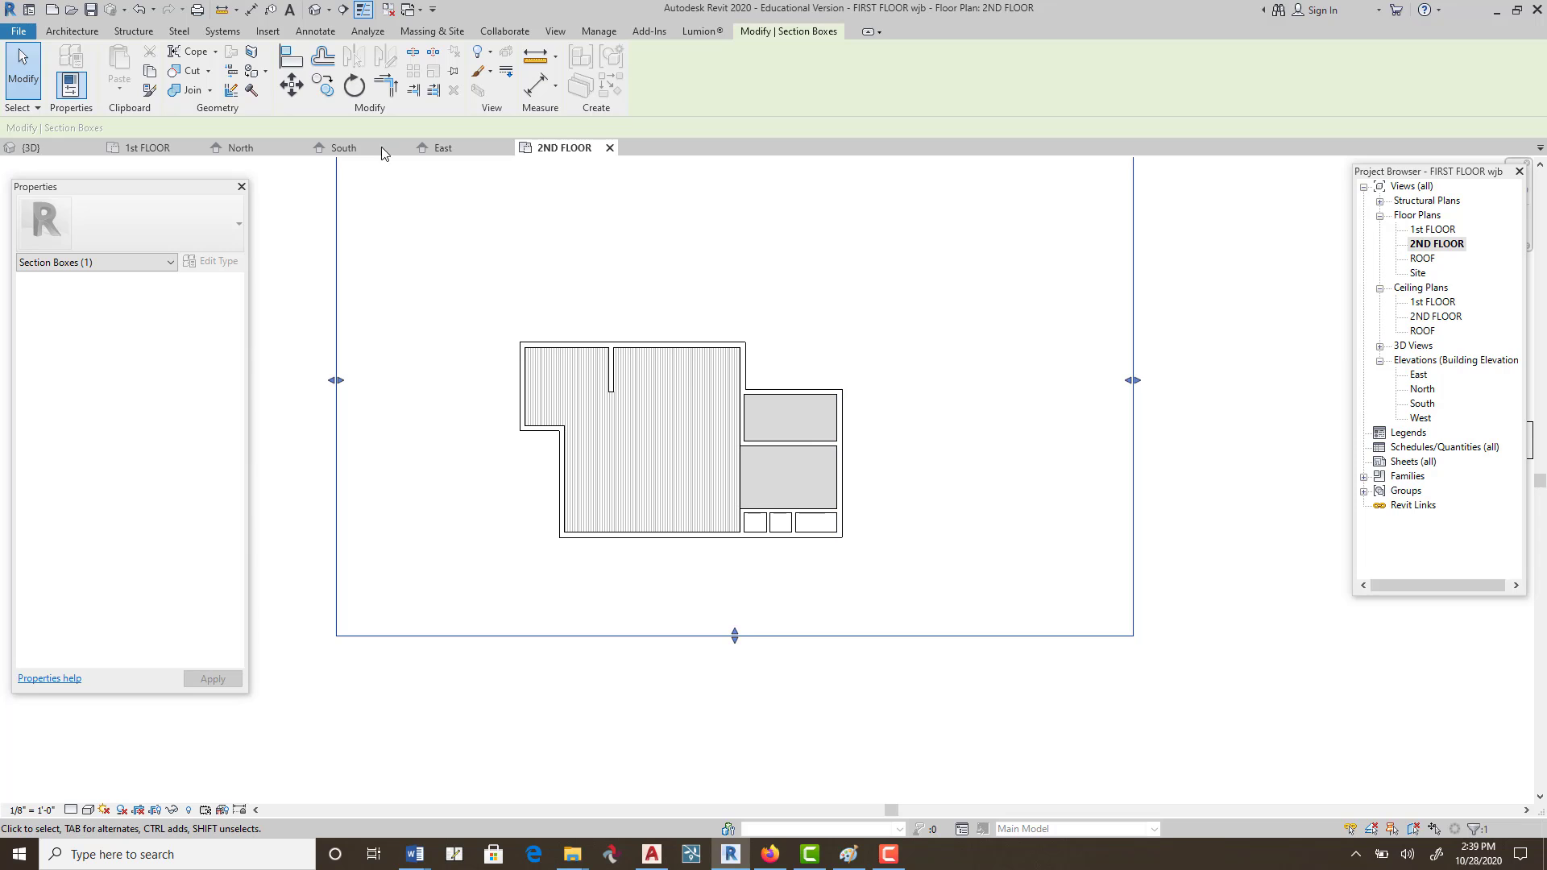
click(344, 10)
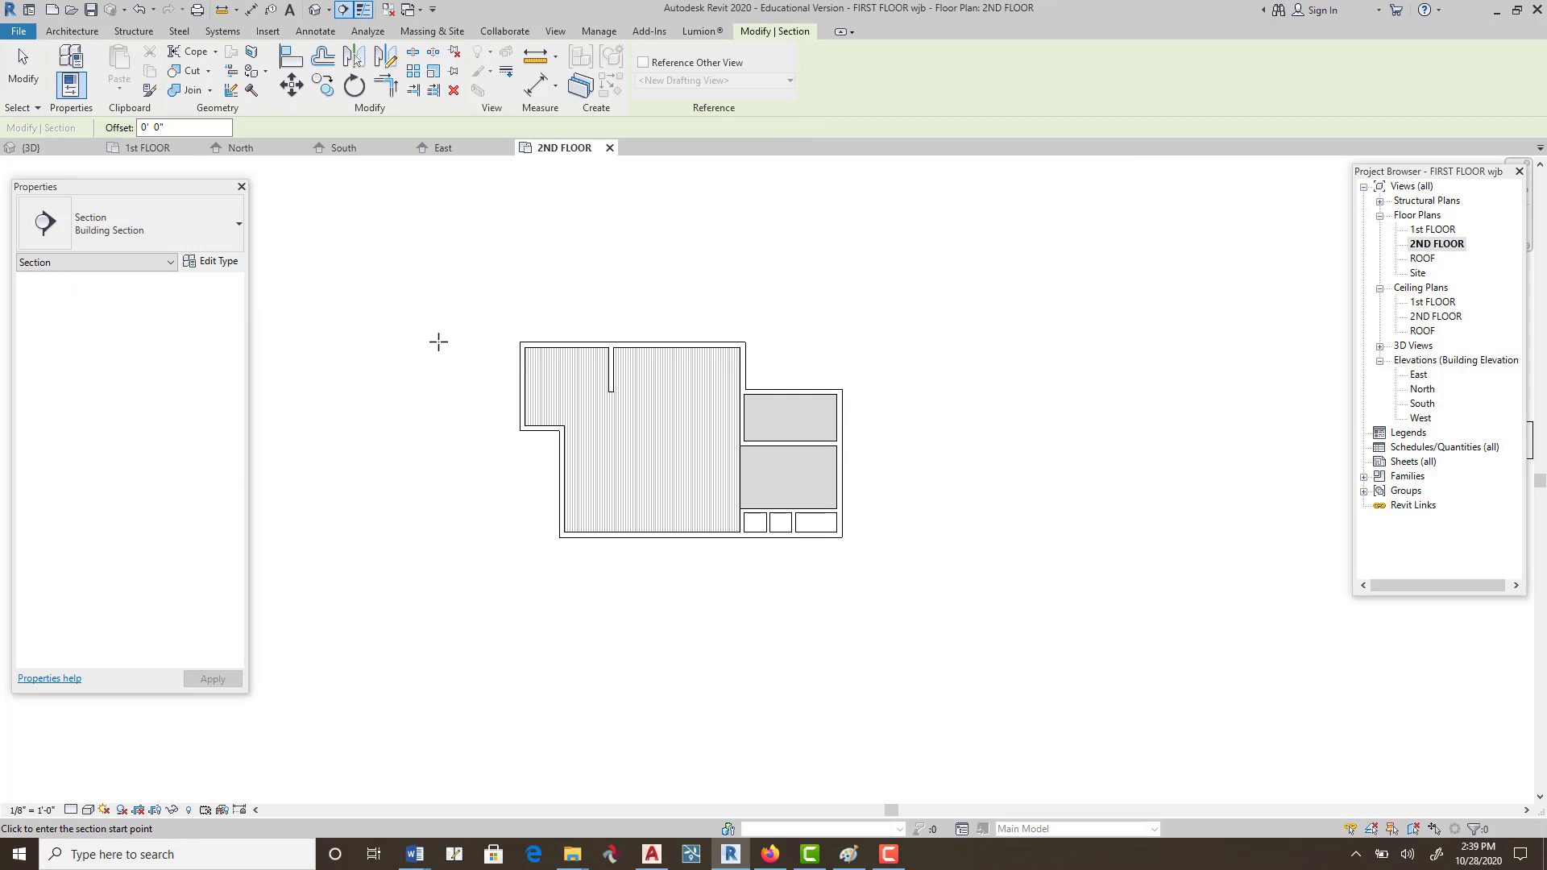
click(469, 469)
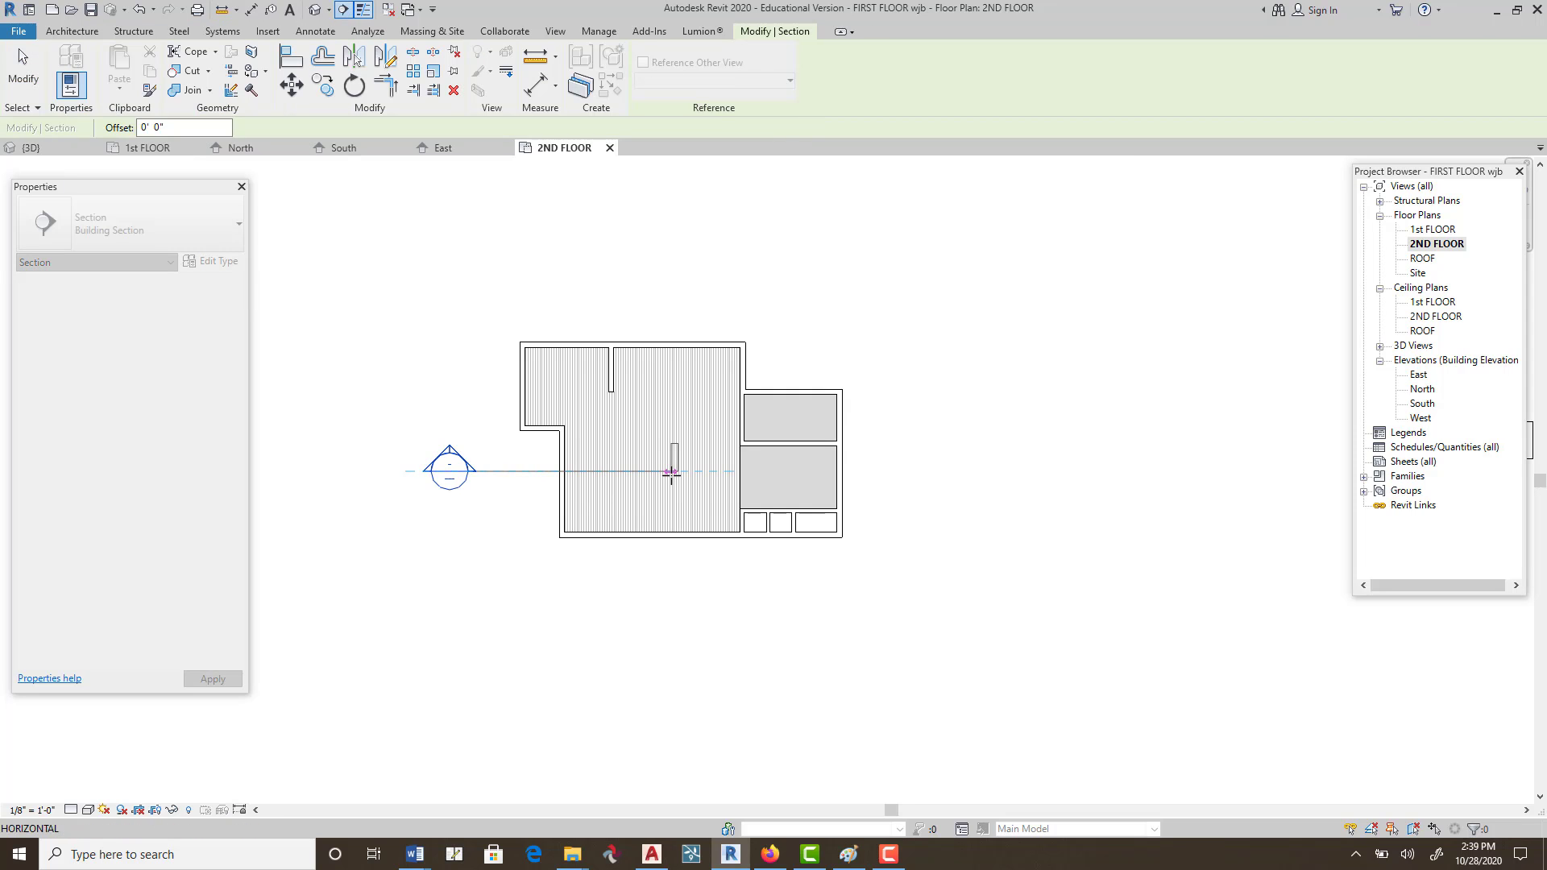
click(901, 471)
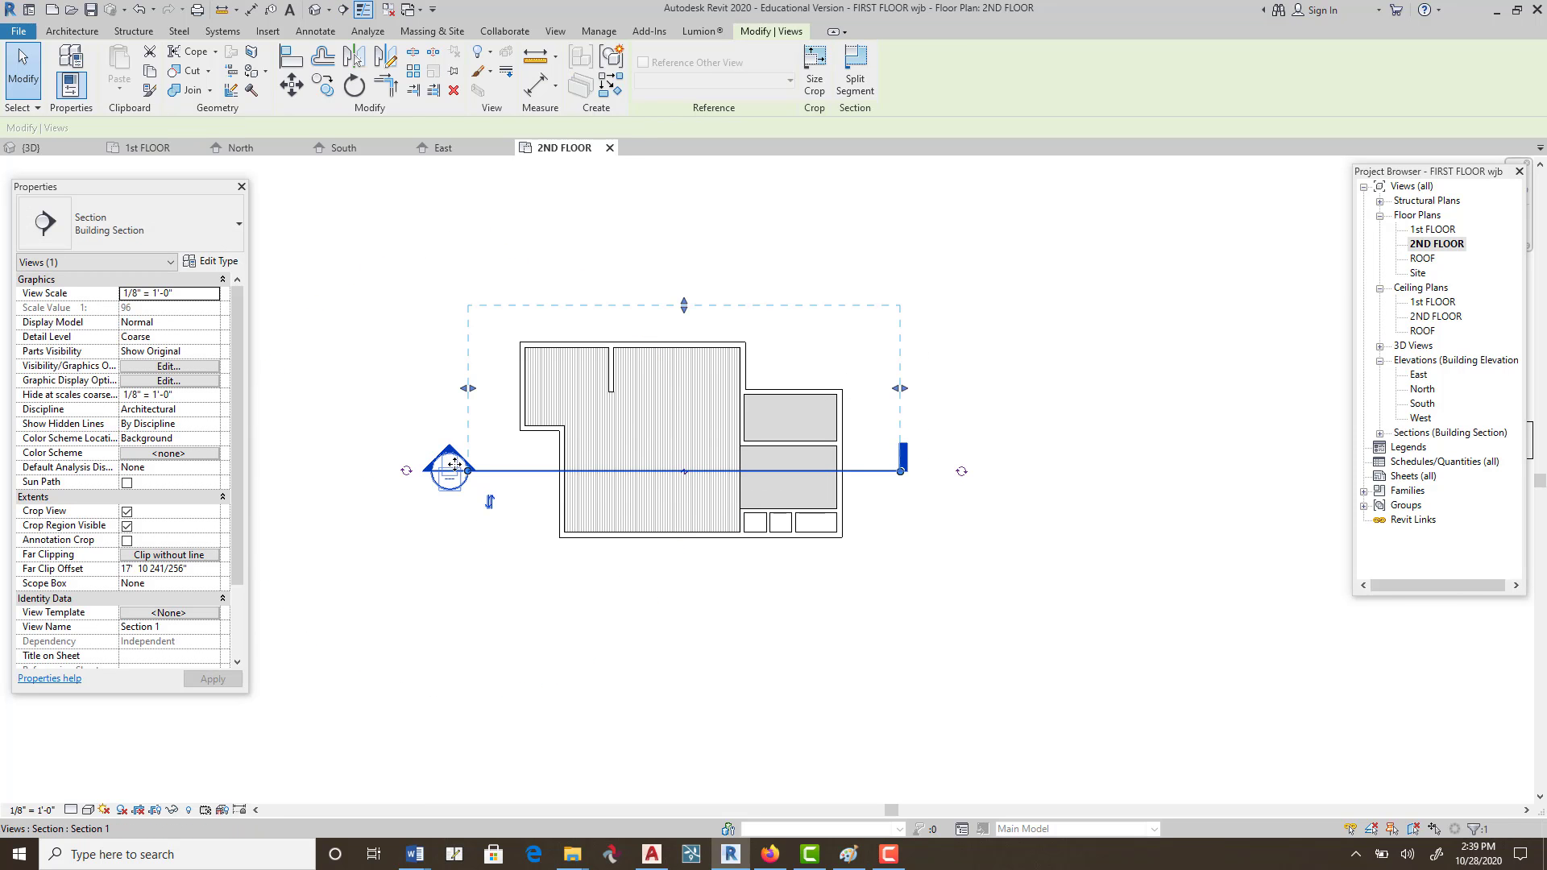
key(Escape)
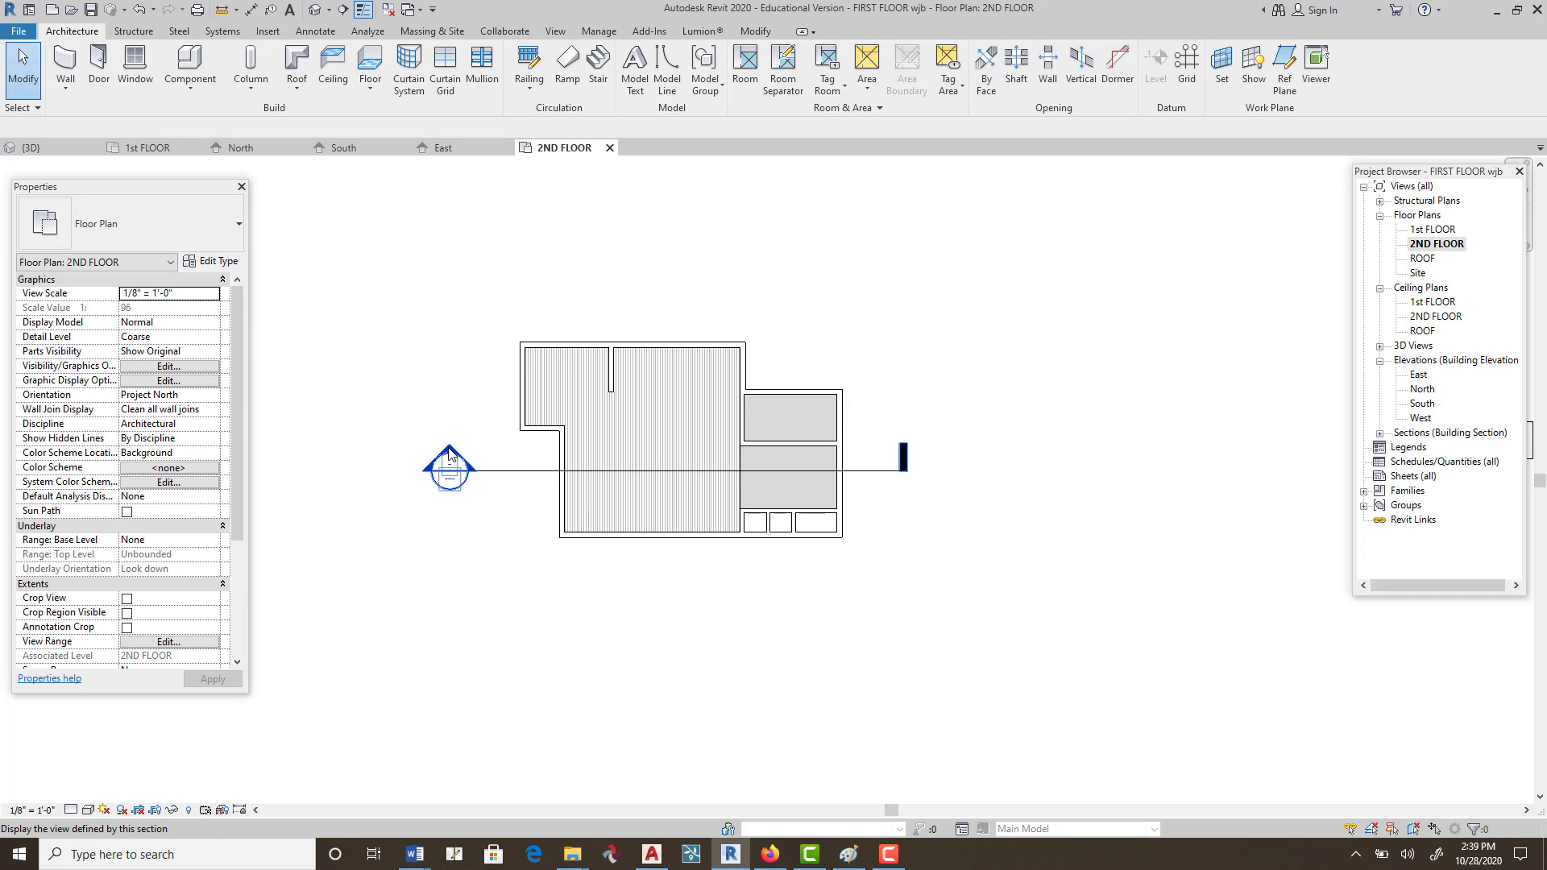
Open the new building section to inspect both storeys, and return to the 3D view.
double_click(448, 455)
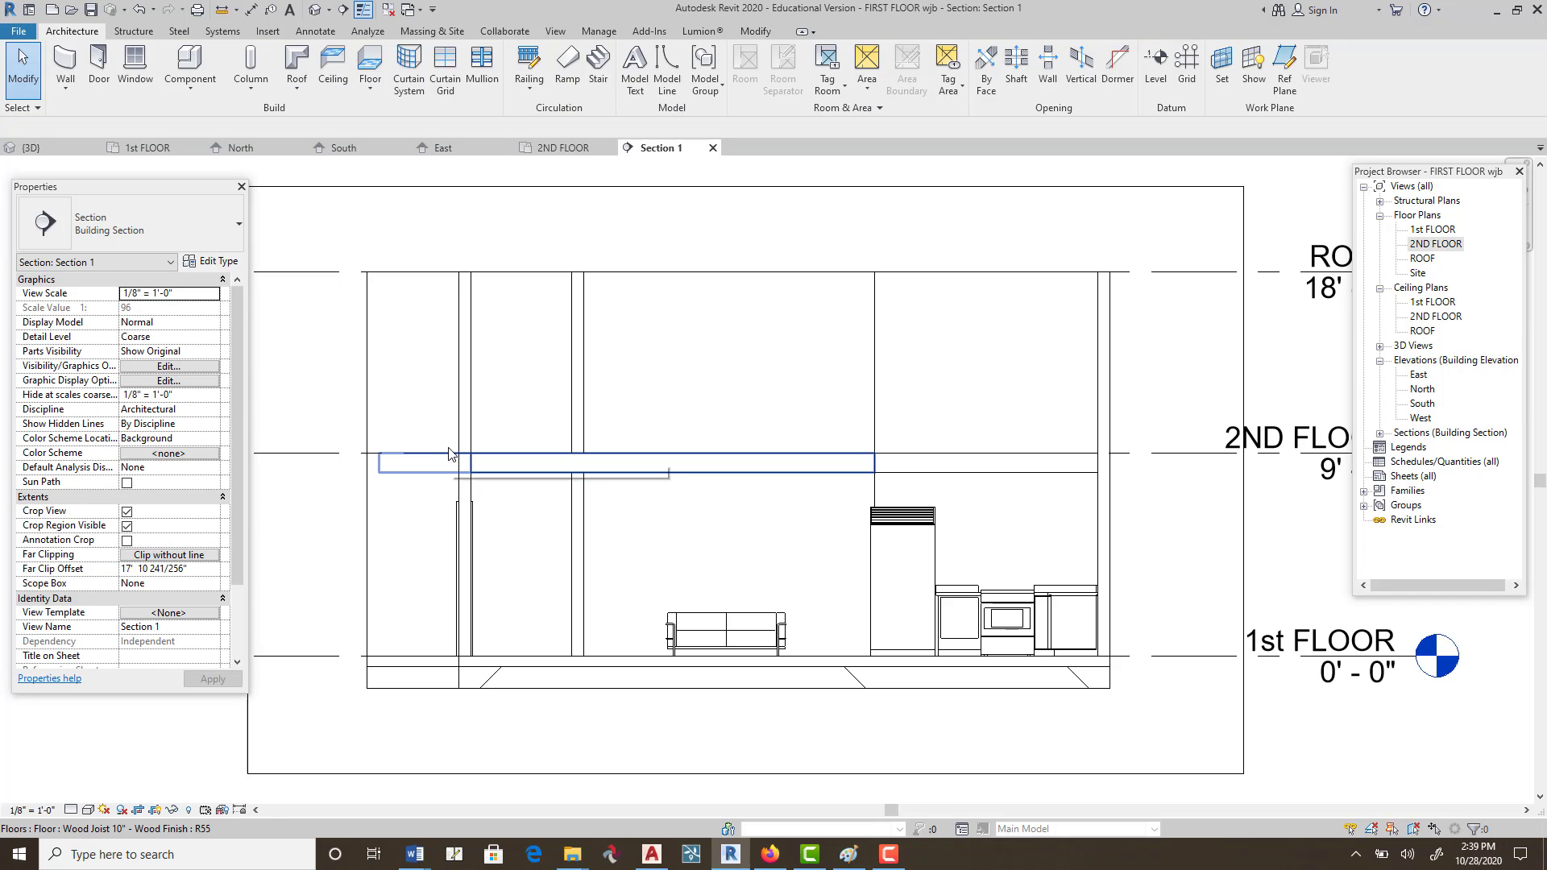
scroll(760, 444, down, 3)
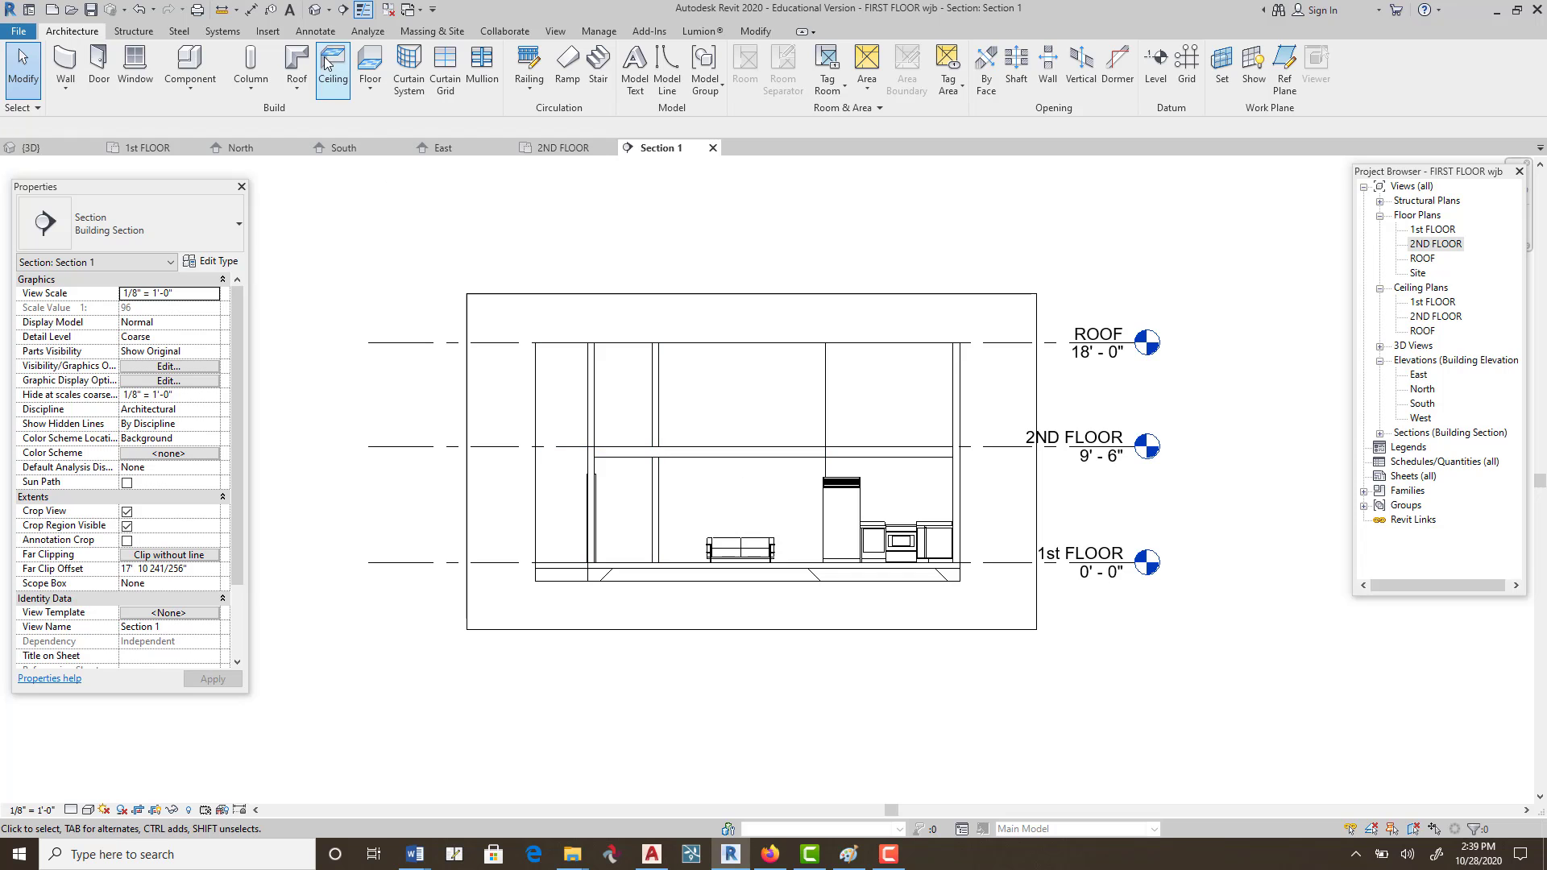
click(314, 14)
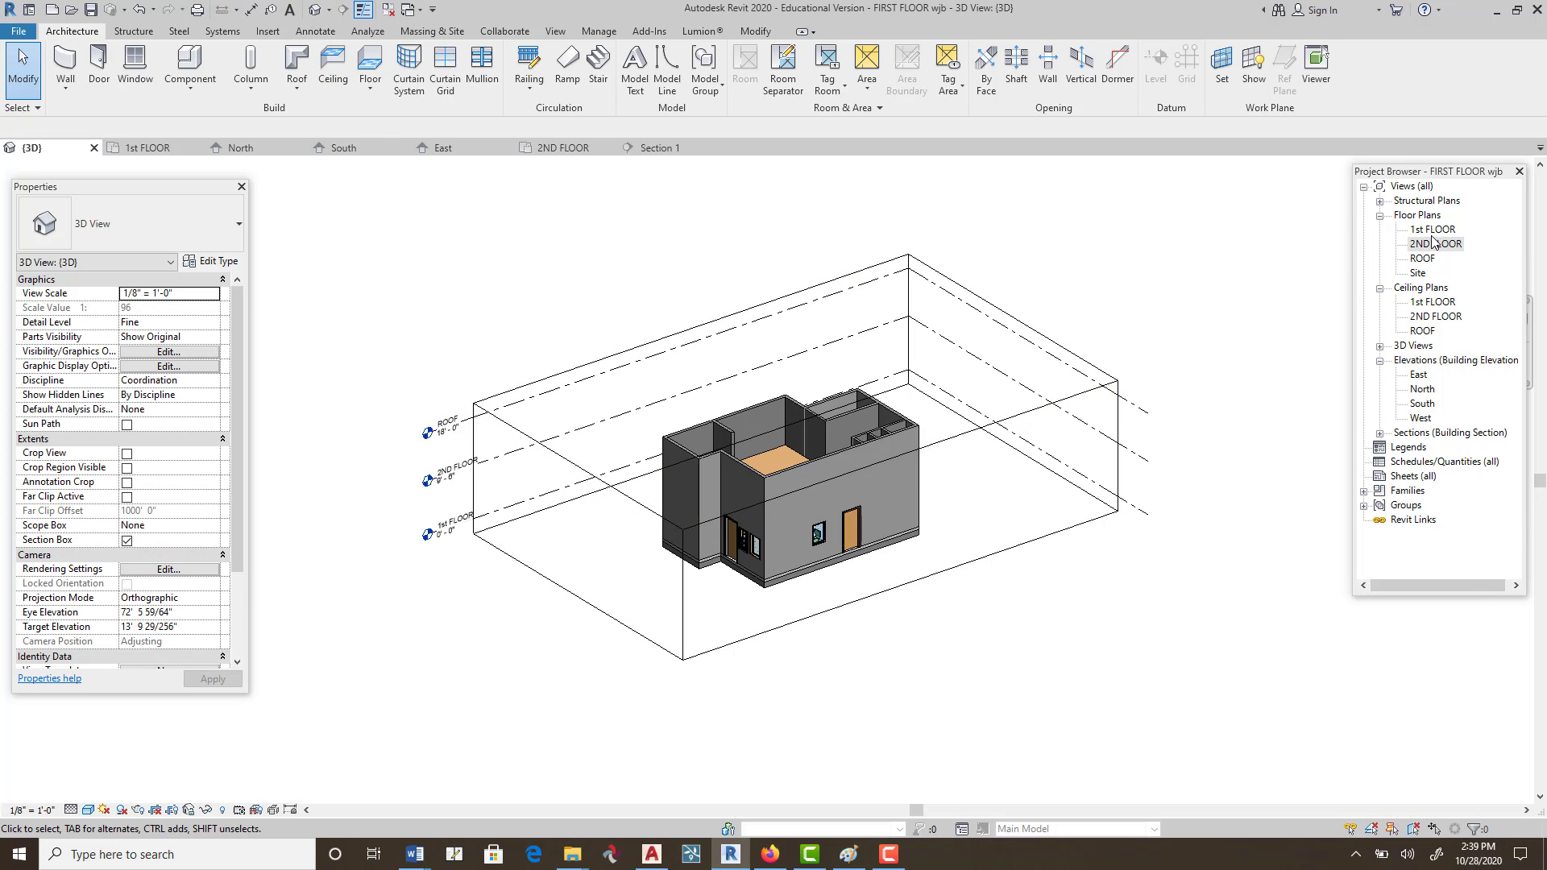
Delete the building section line from the 2ND FLOOR plan together with its section view.
double_click(1429, 247)
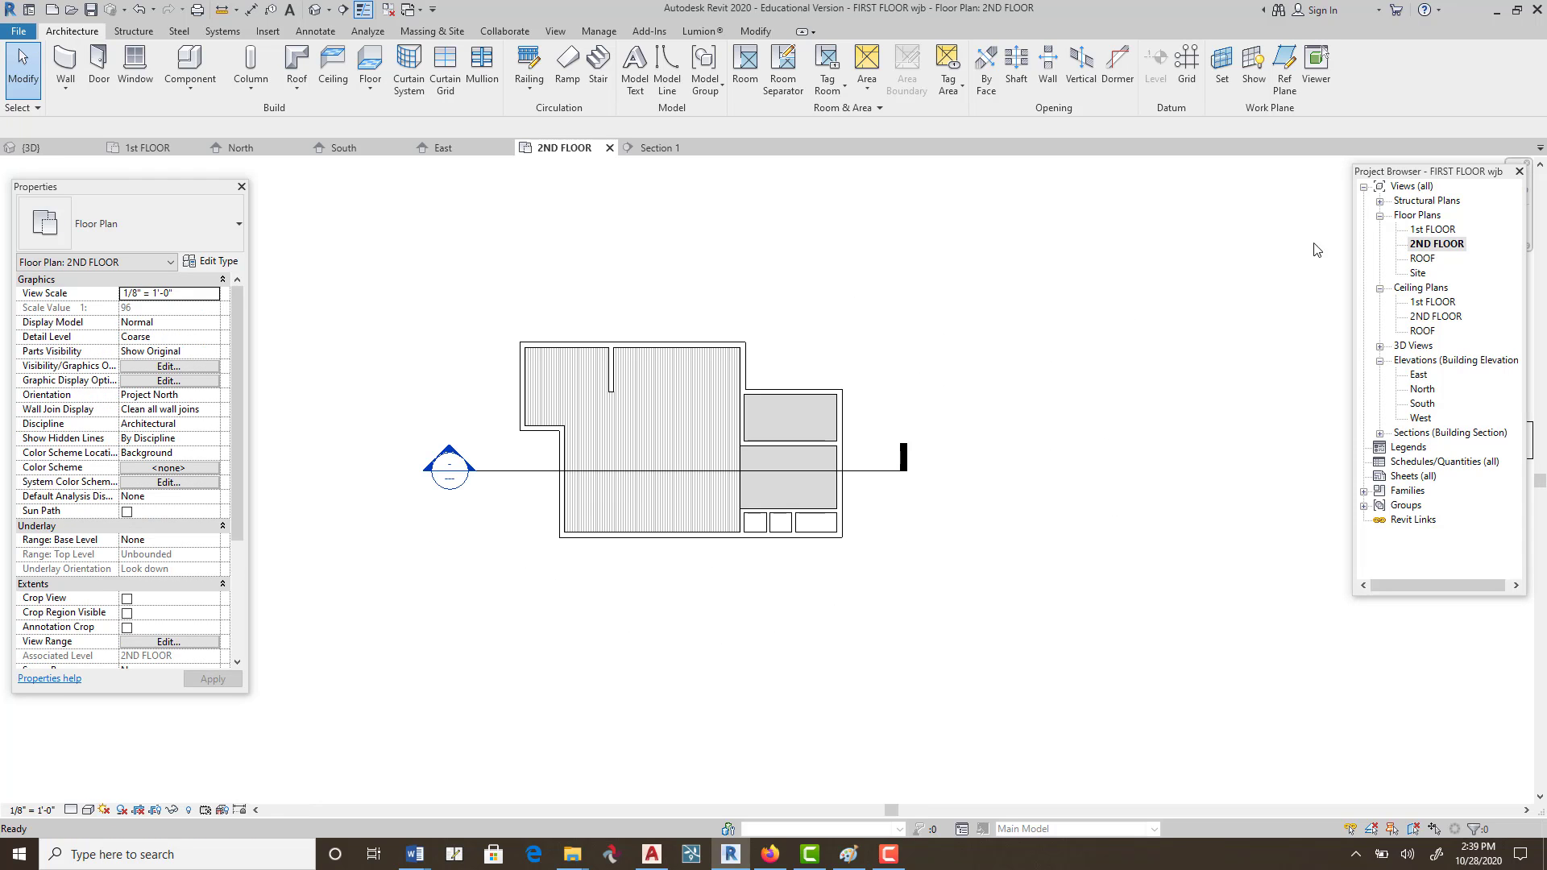
scroll(741, 451, up, 3)
middle_drag(729, 497, 925, 500)
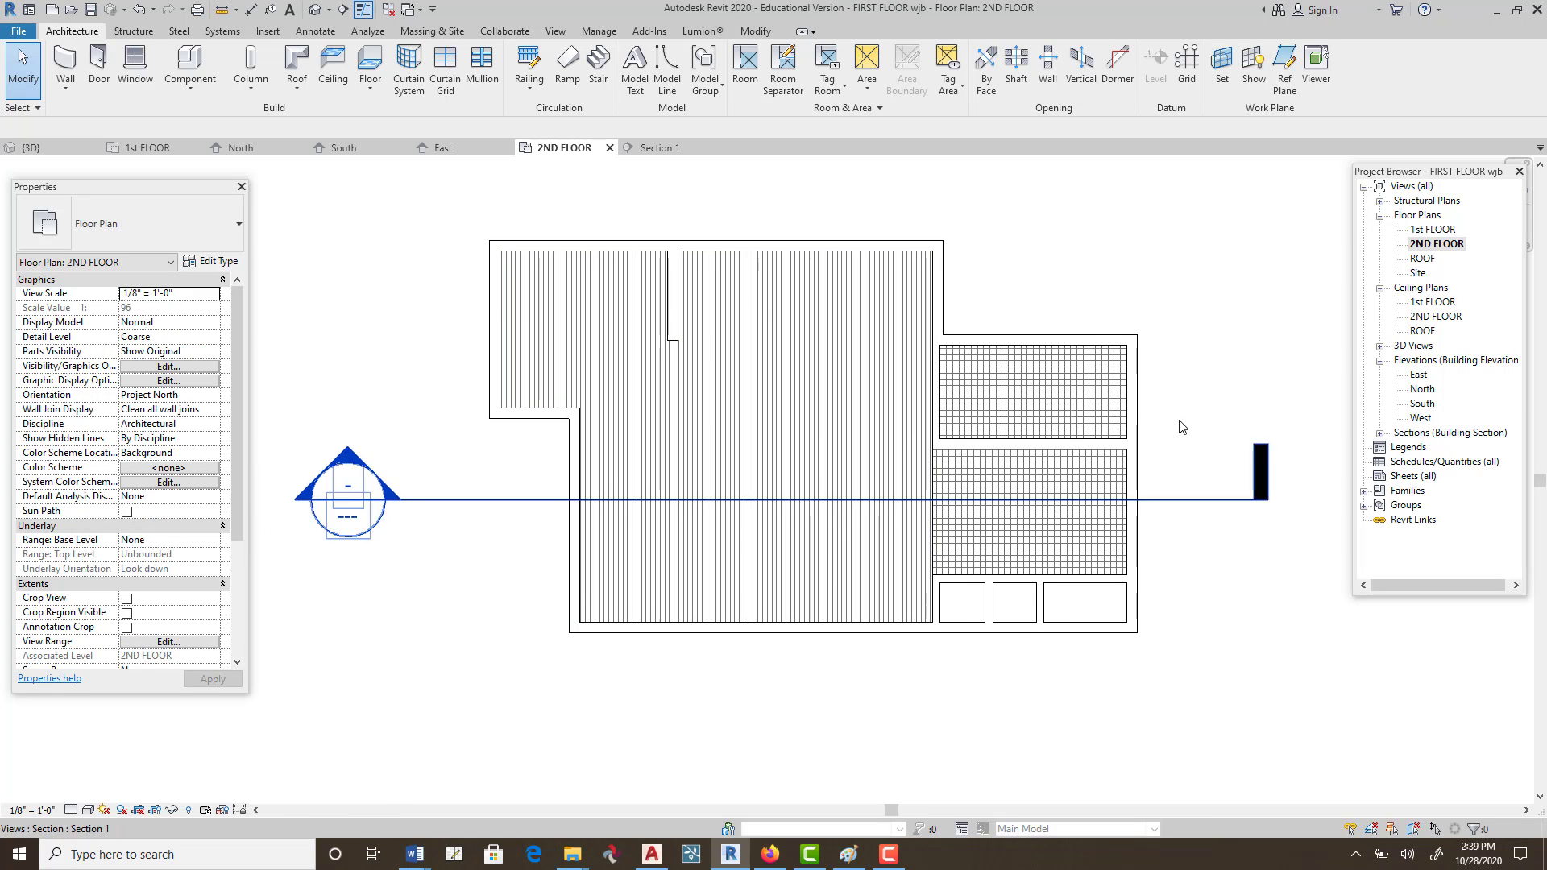
click(1255, 501)
key(Delete)
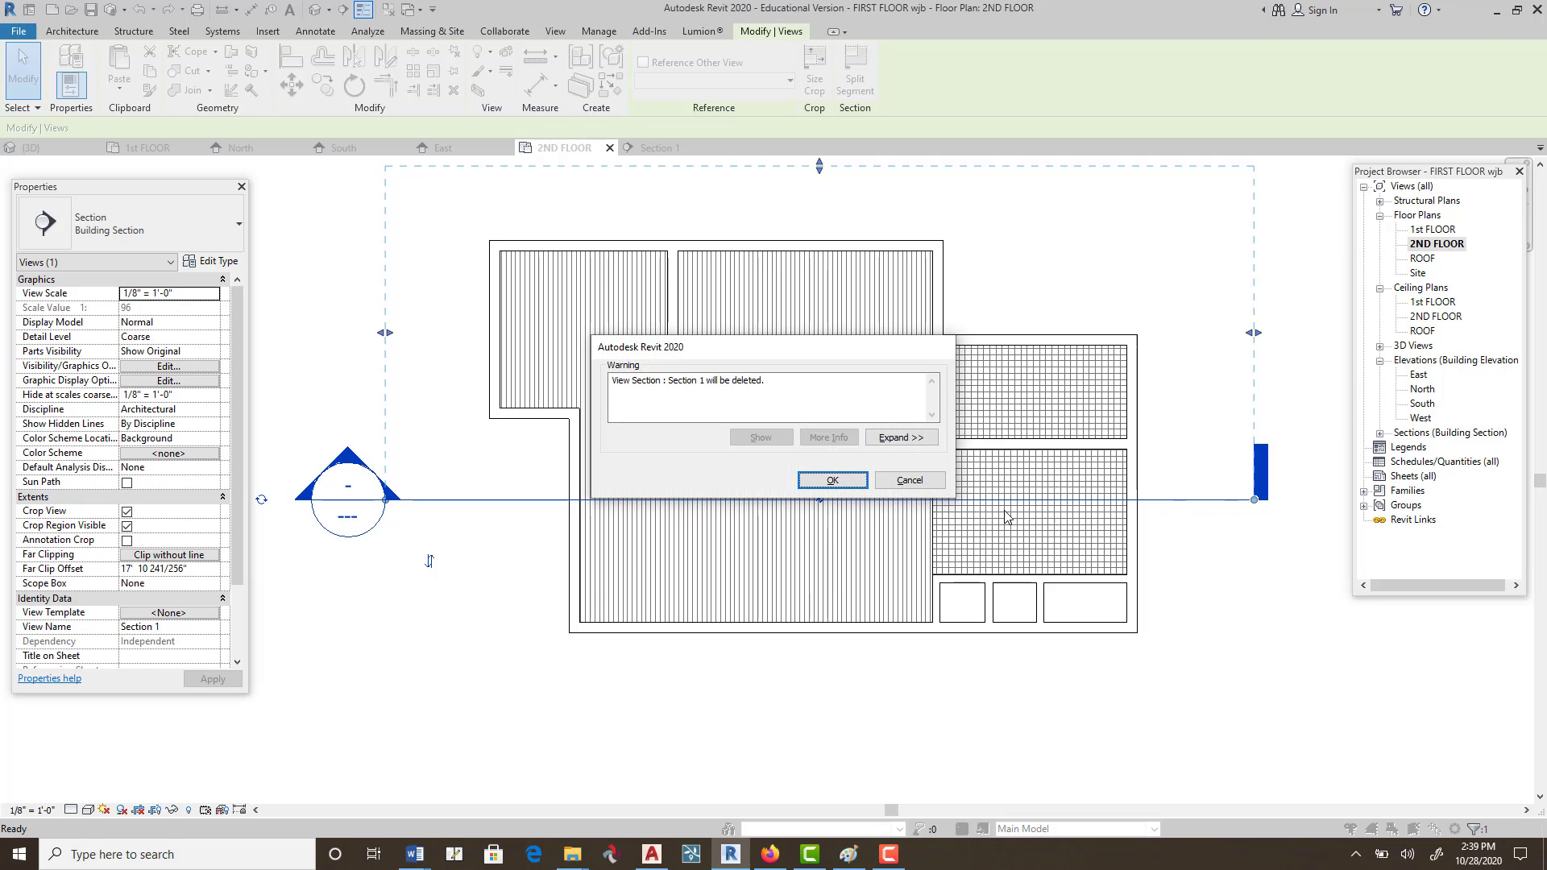
click(827, 483)
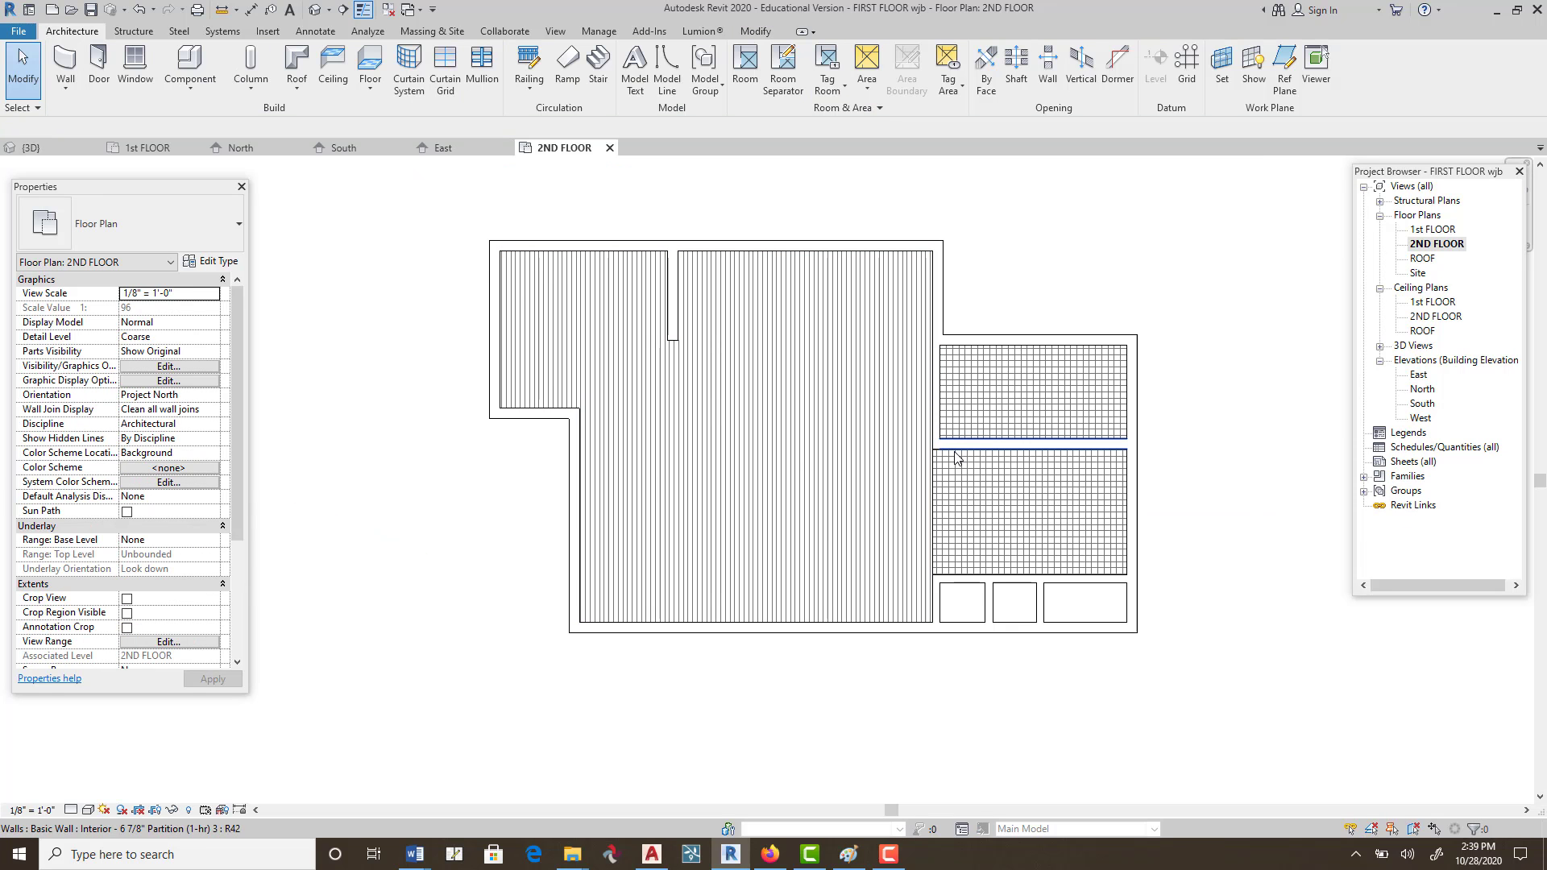
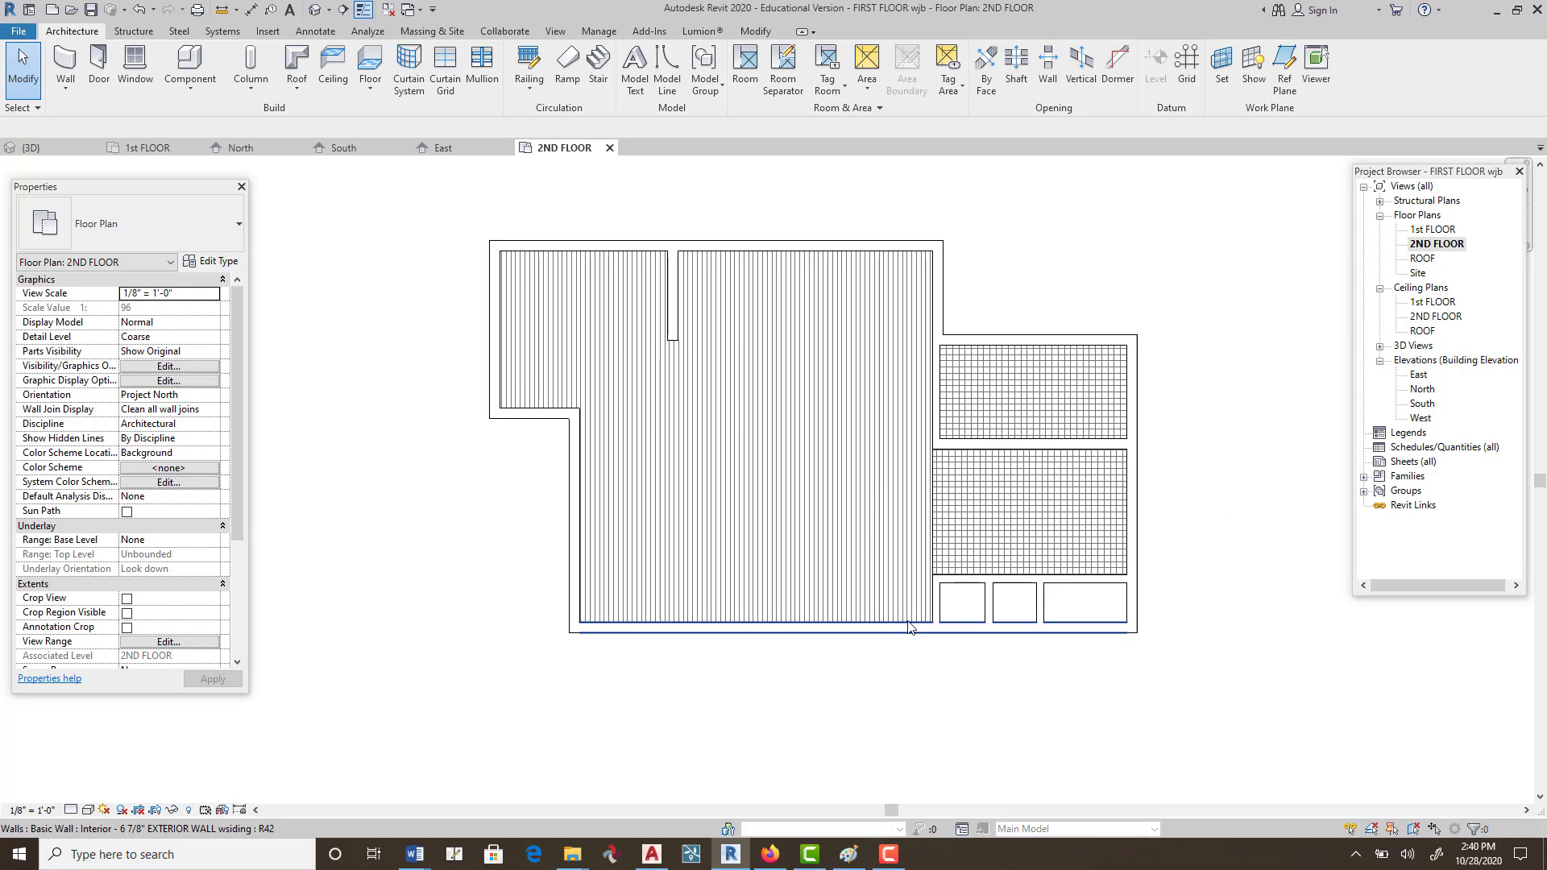
Delete the wood-finish floor from the large room on the 2ND FLOOR plan.
click(909, 333)
key(Delete)
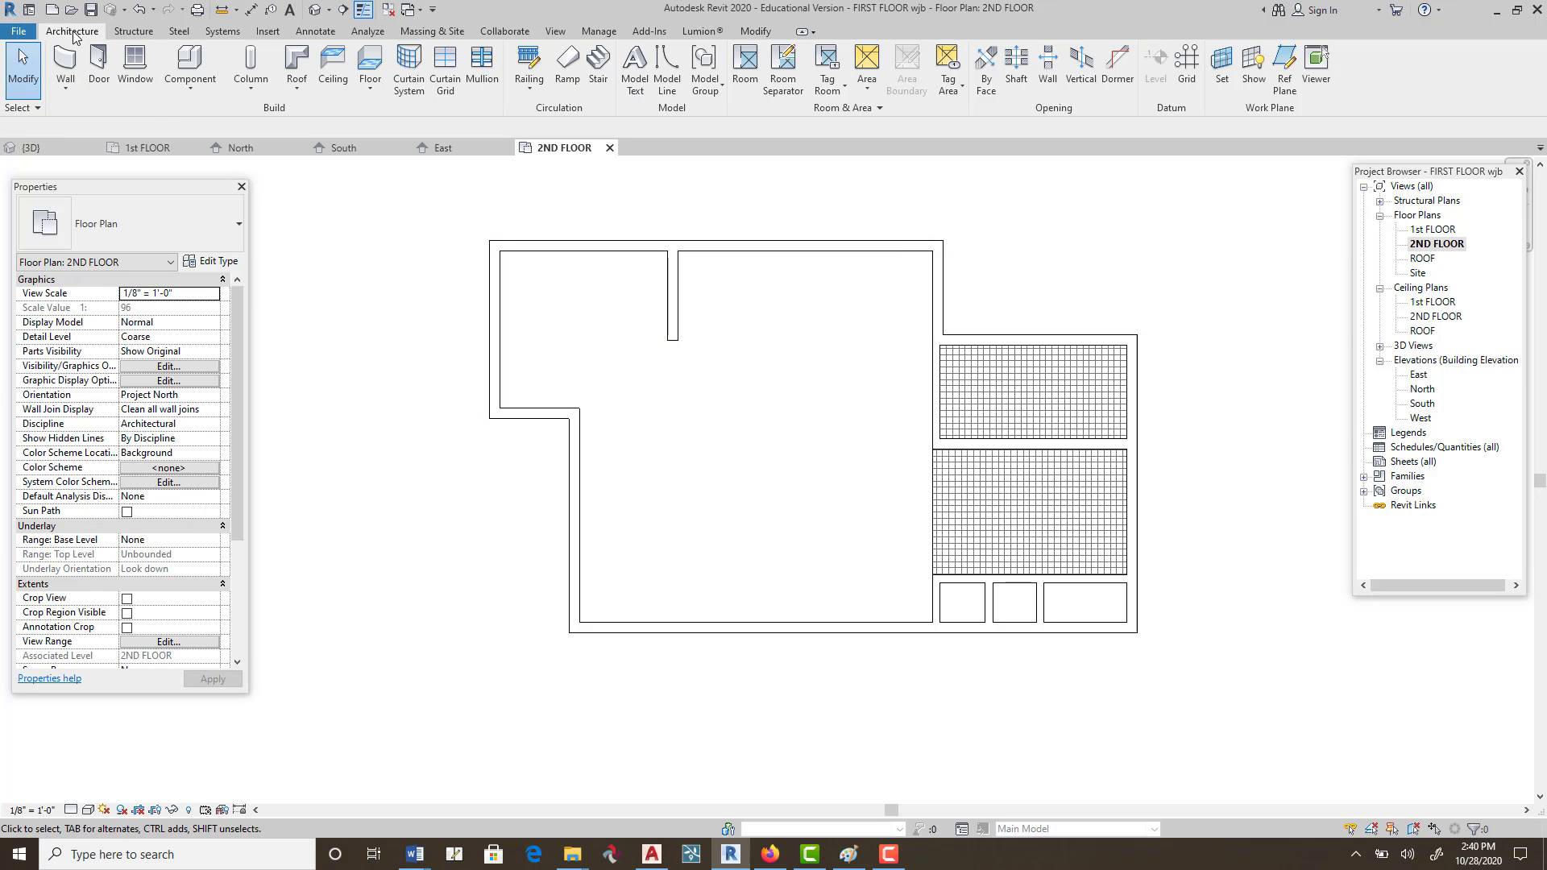
Start a Wood Joist 10" - Ceramic Tile floor and sketch straight boundary lines along the large room's right, lower and left inner wall faces.
click(367, 90)
click(350, 113)
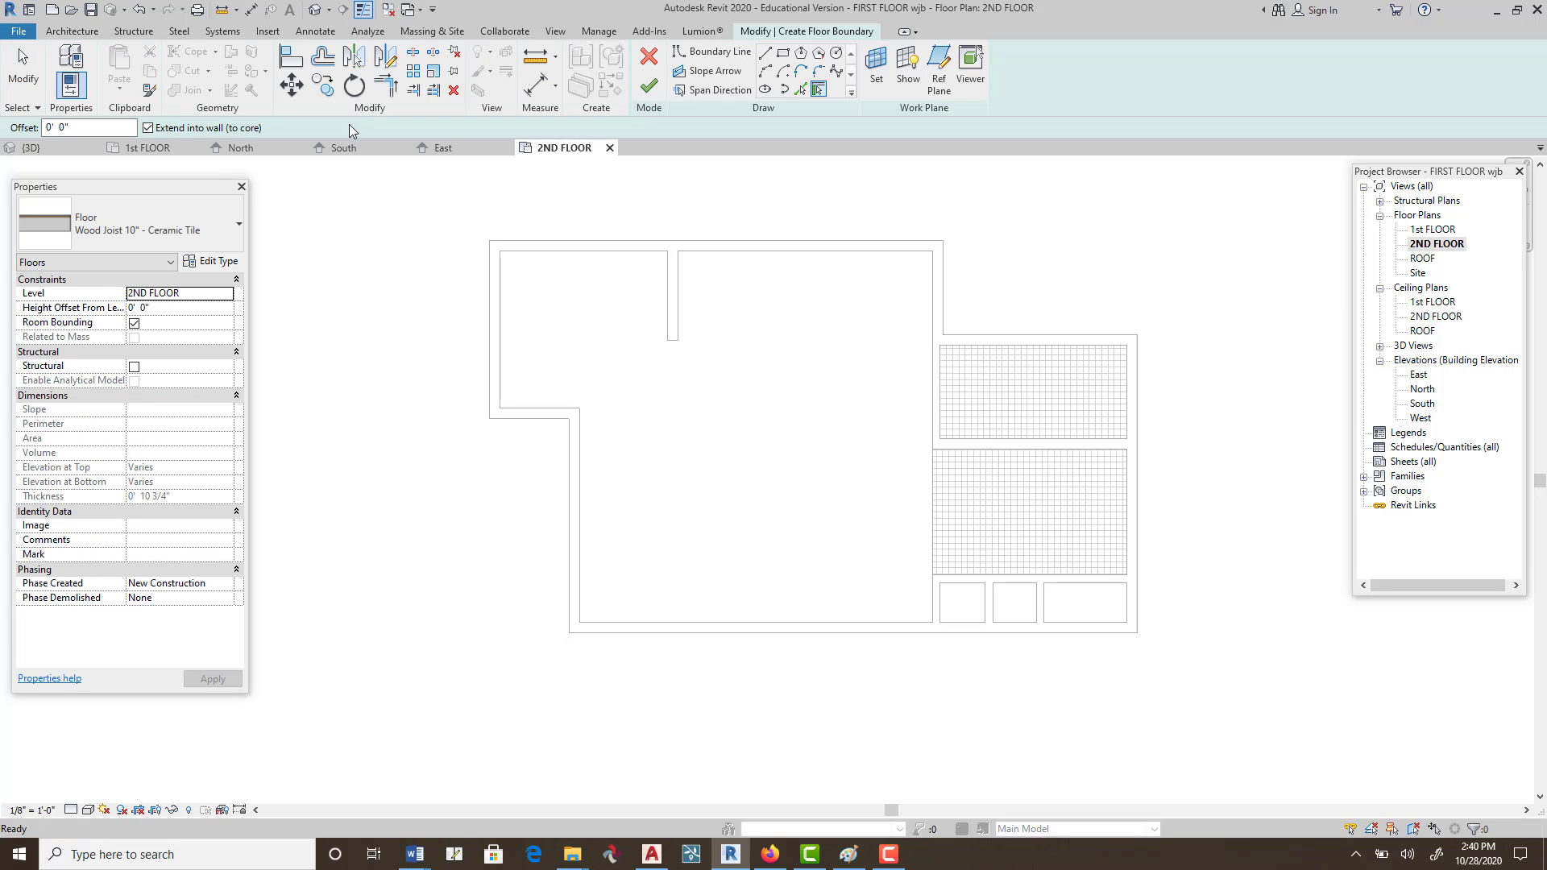
click(767, 54)
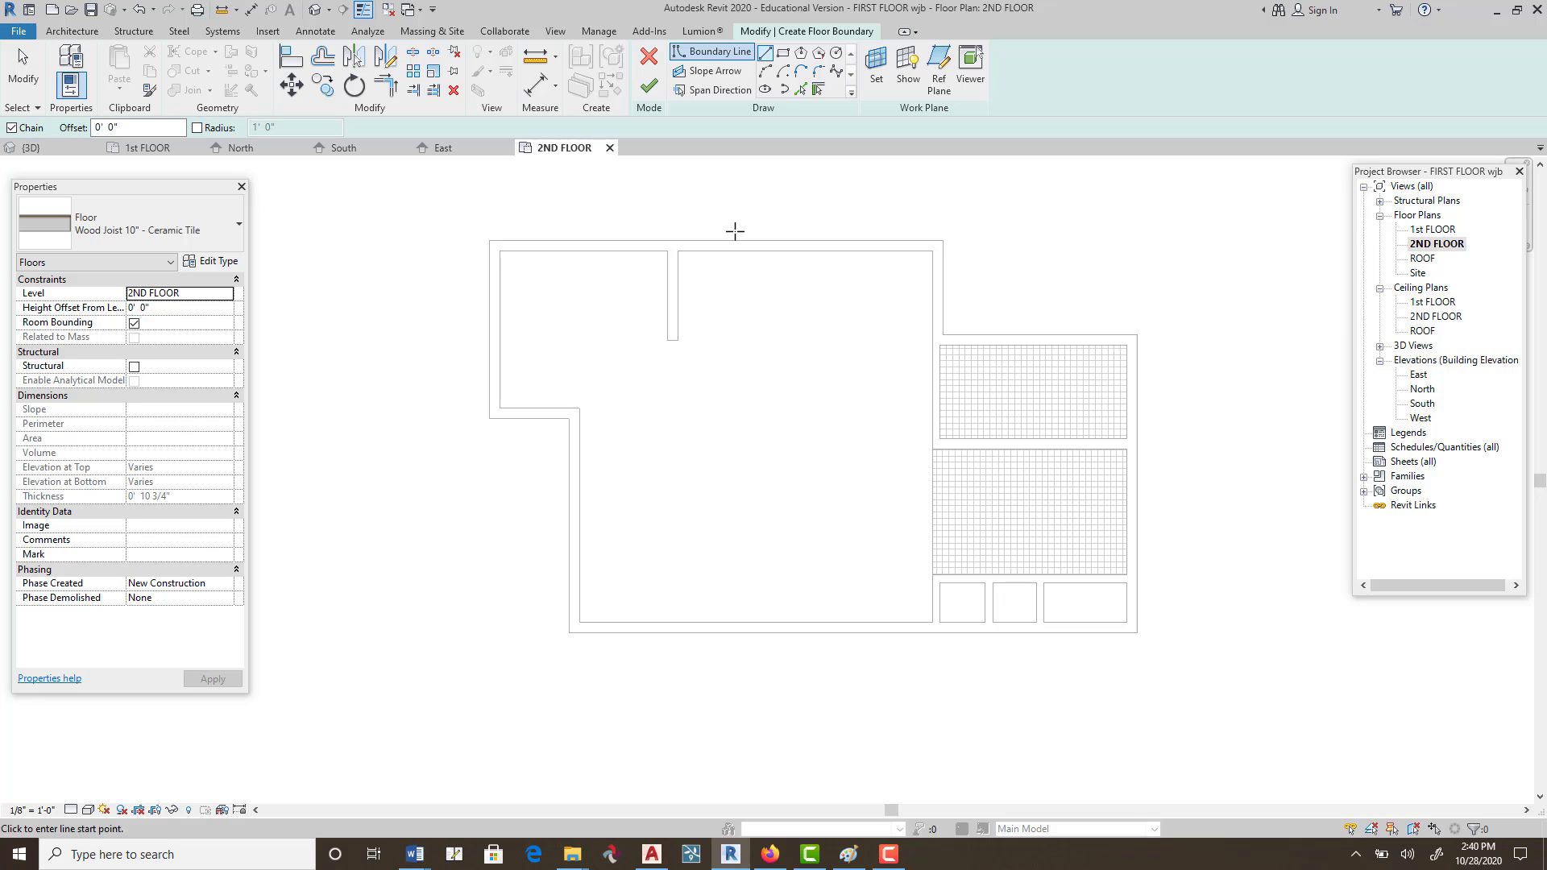
click(932, 250)
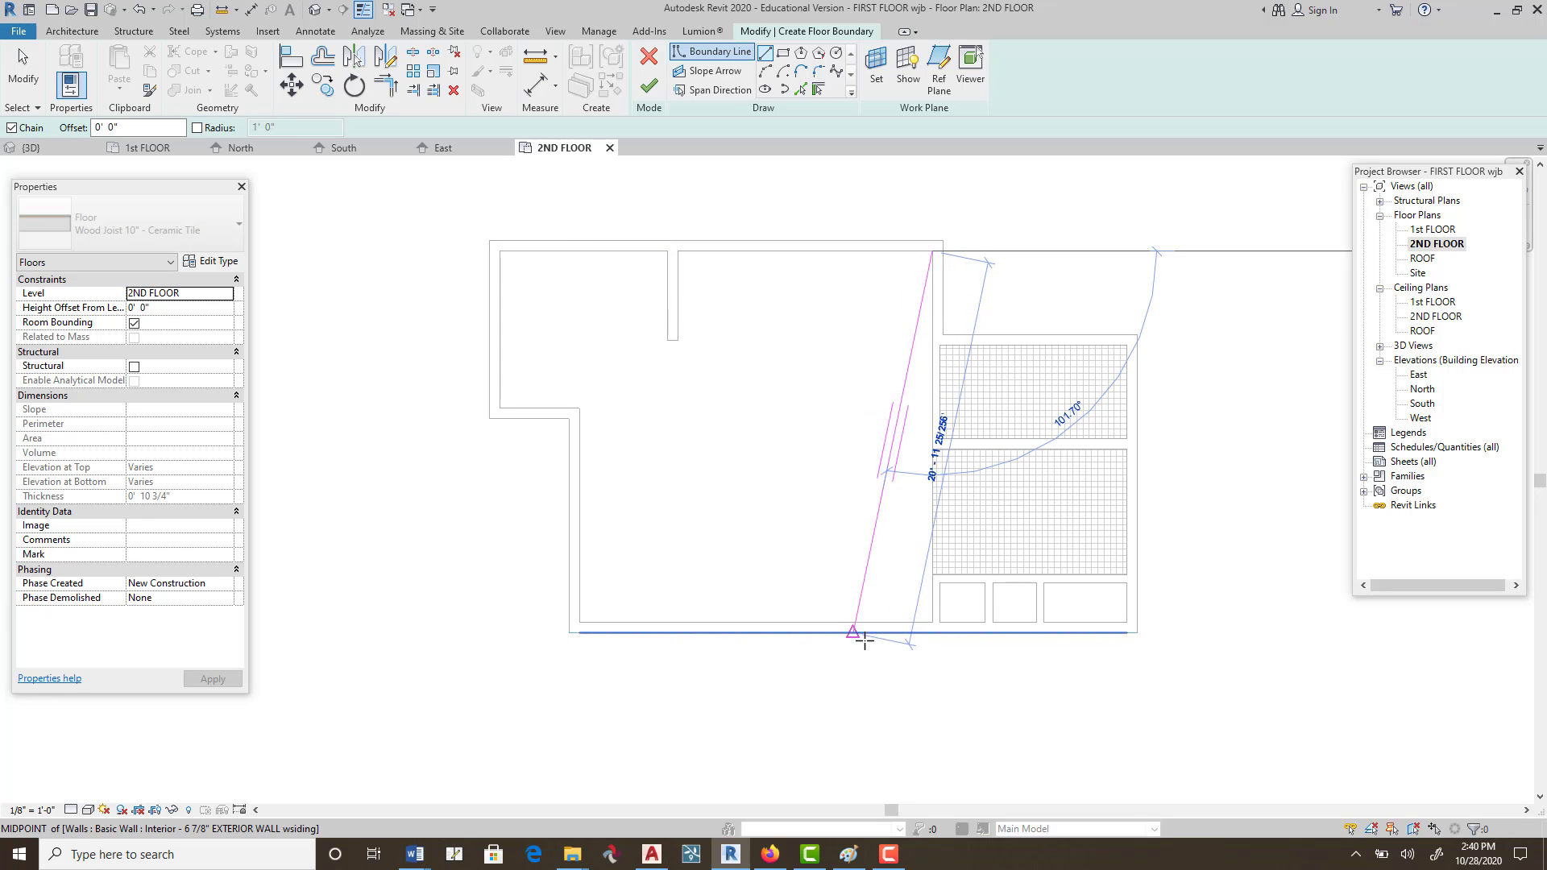
click(932, 622)
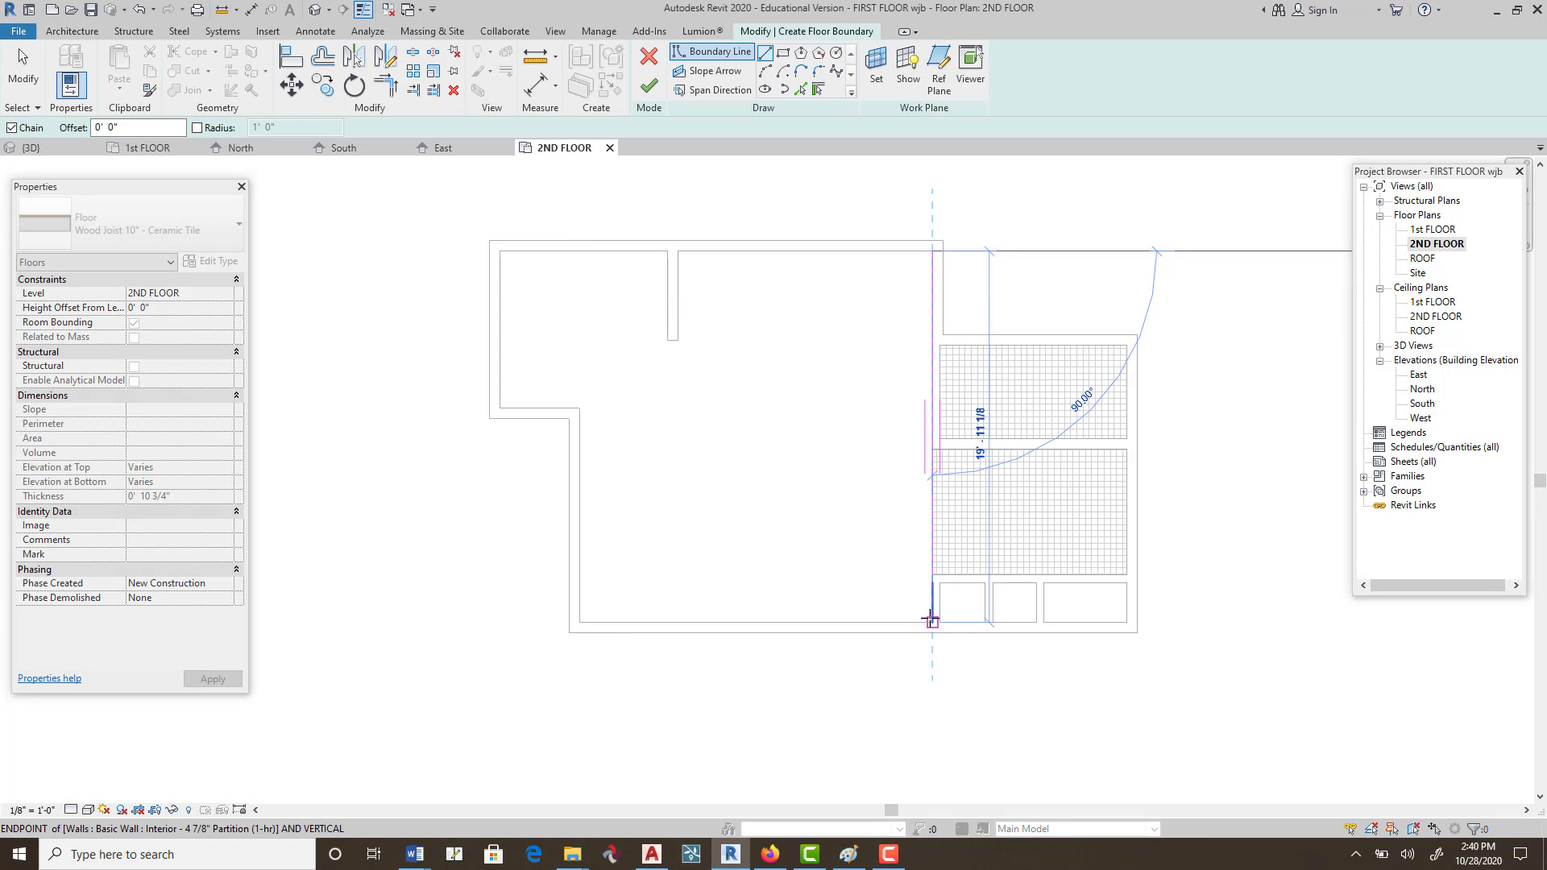
click(580, 622)
click(580, 407)
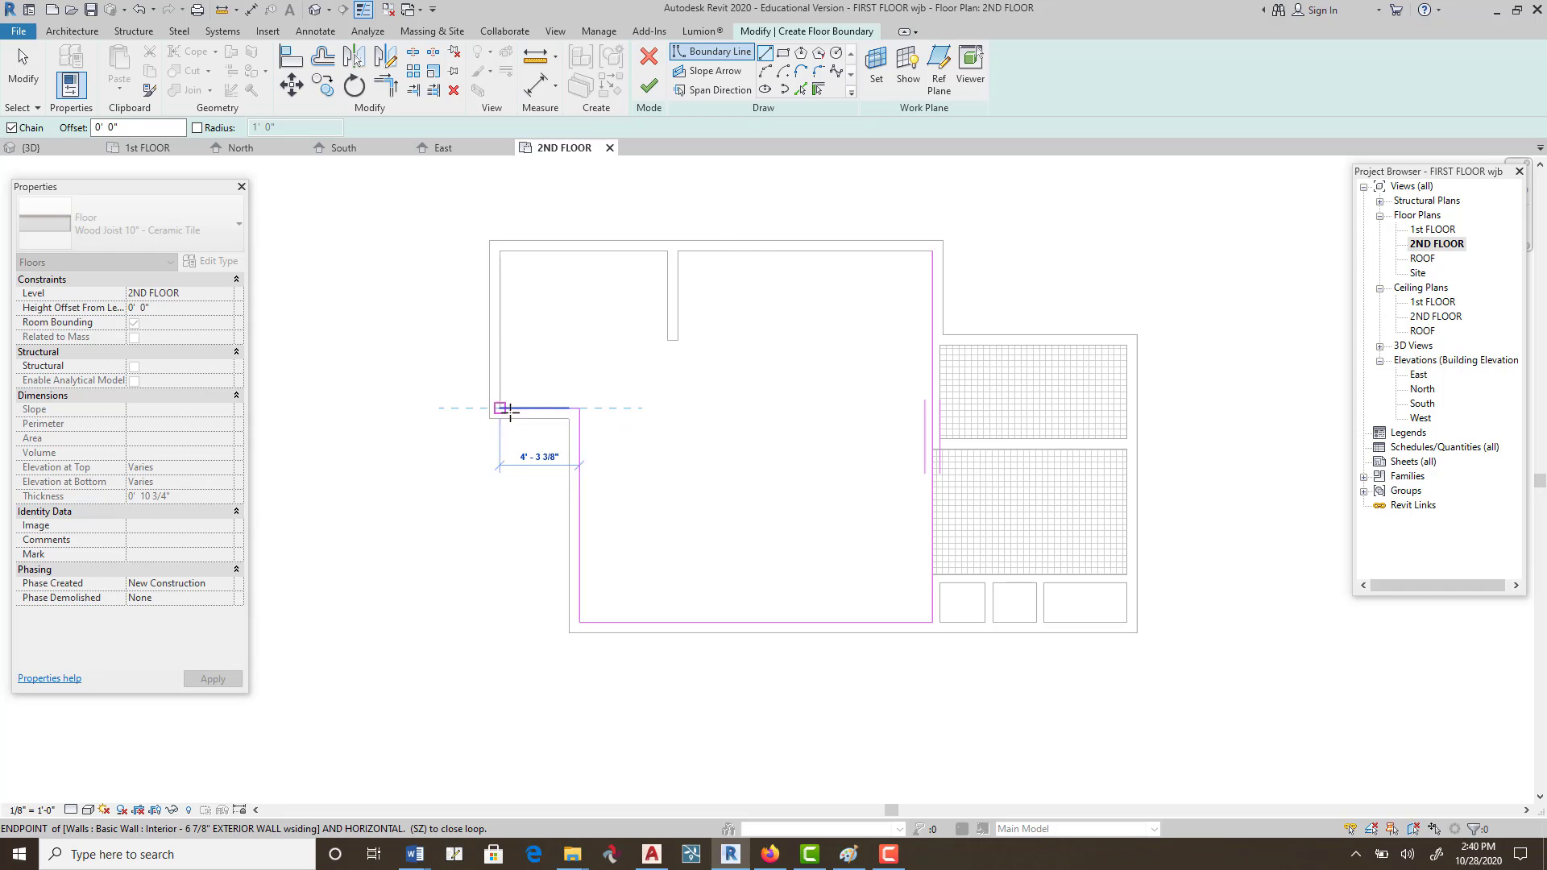
Close the boundary level with the partition's end, stepping up to the upper wall near the right side, and finish the floor.
click(579, 340)
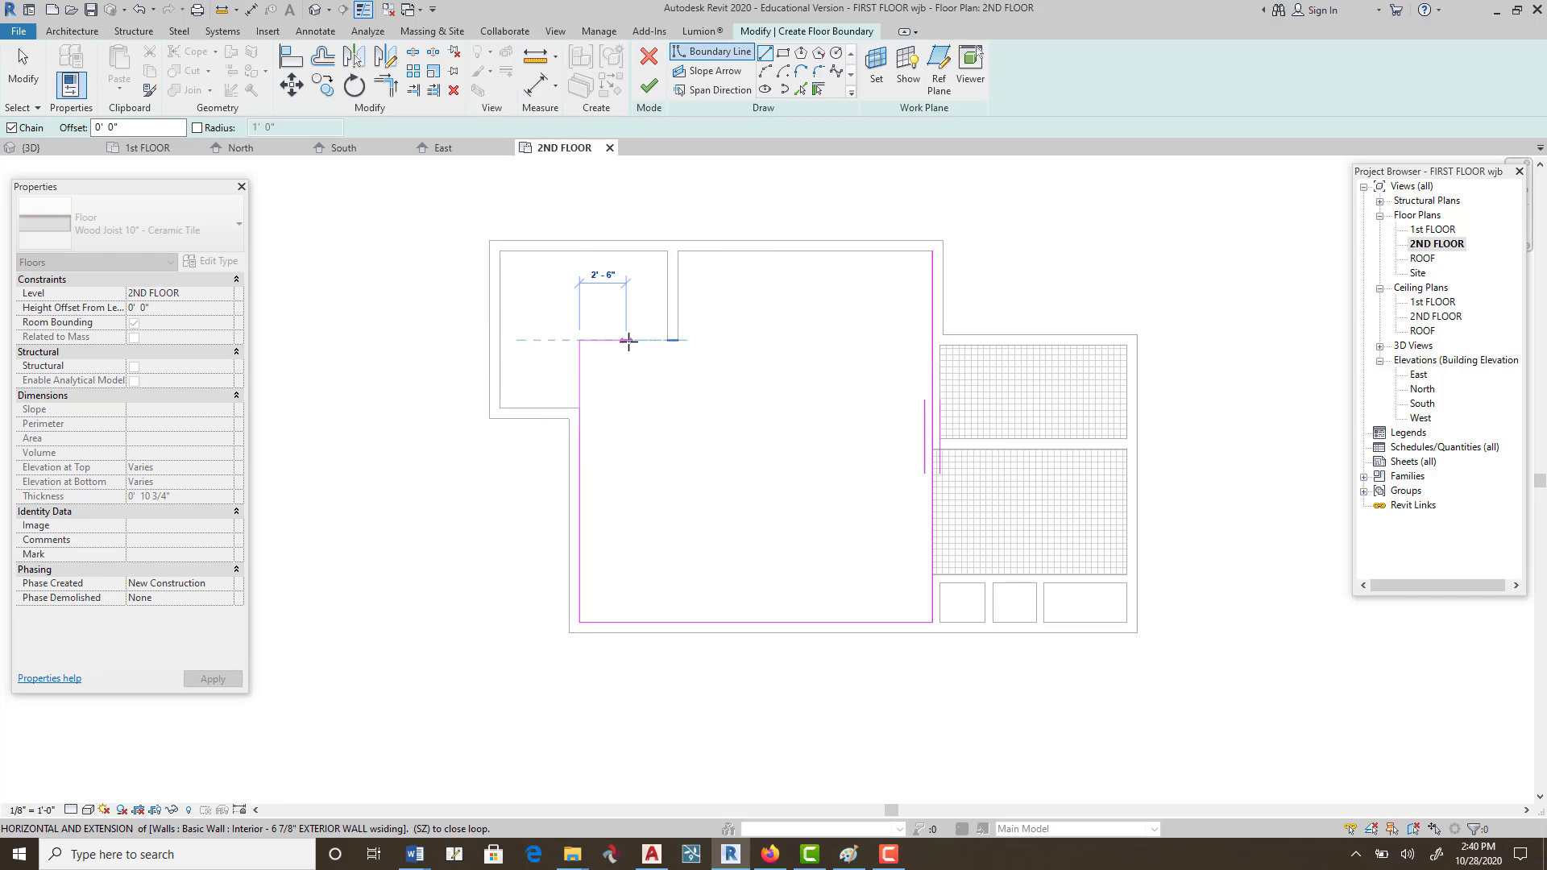
click(667, 340)
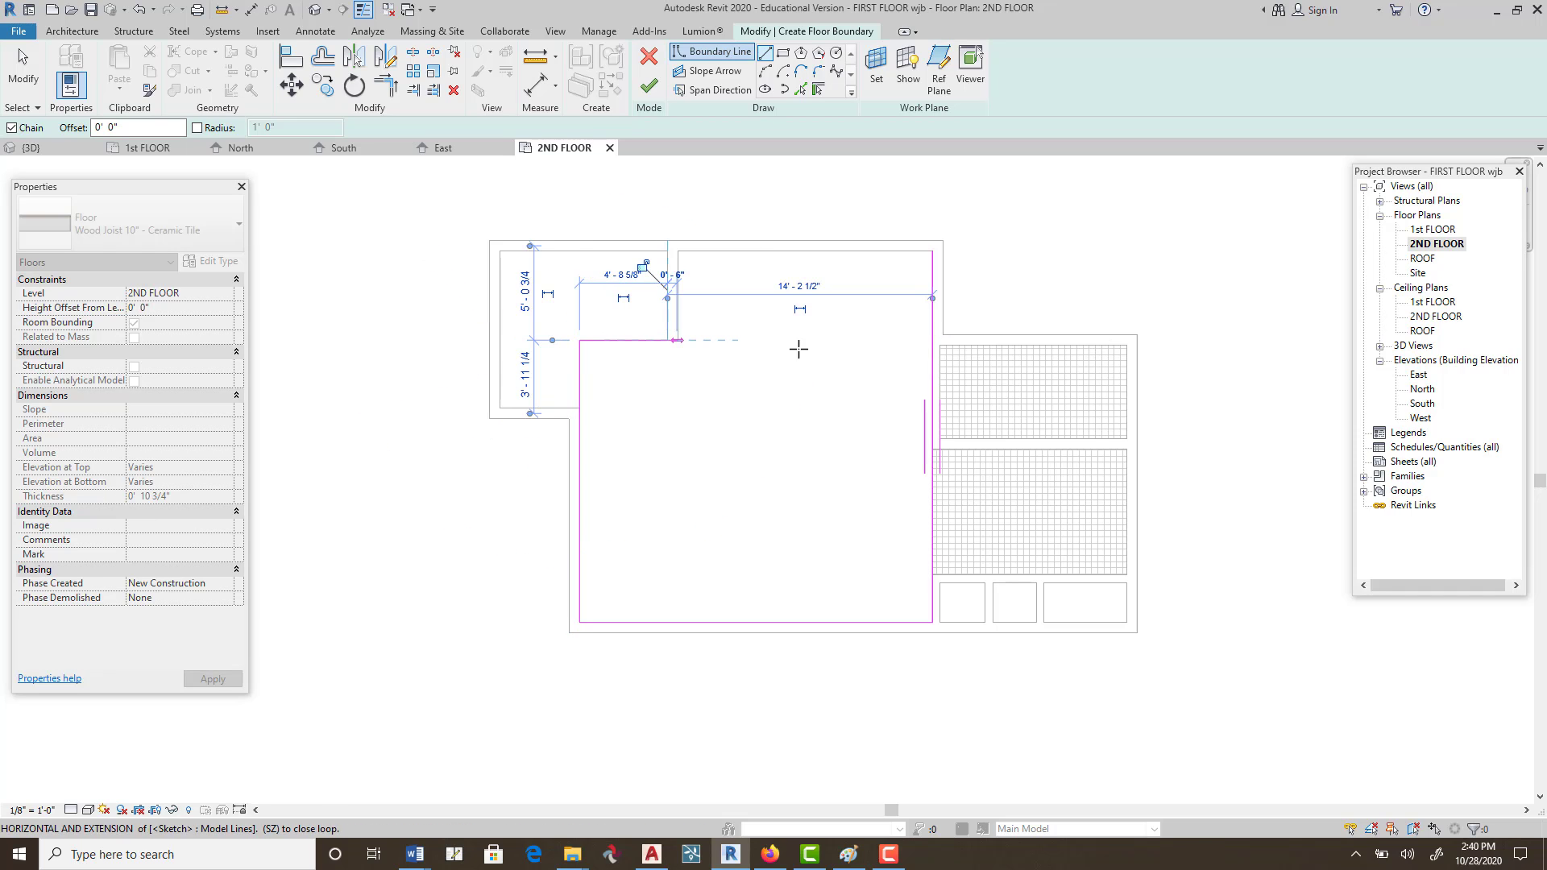
click(873, 340)
click(872, 252)
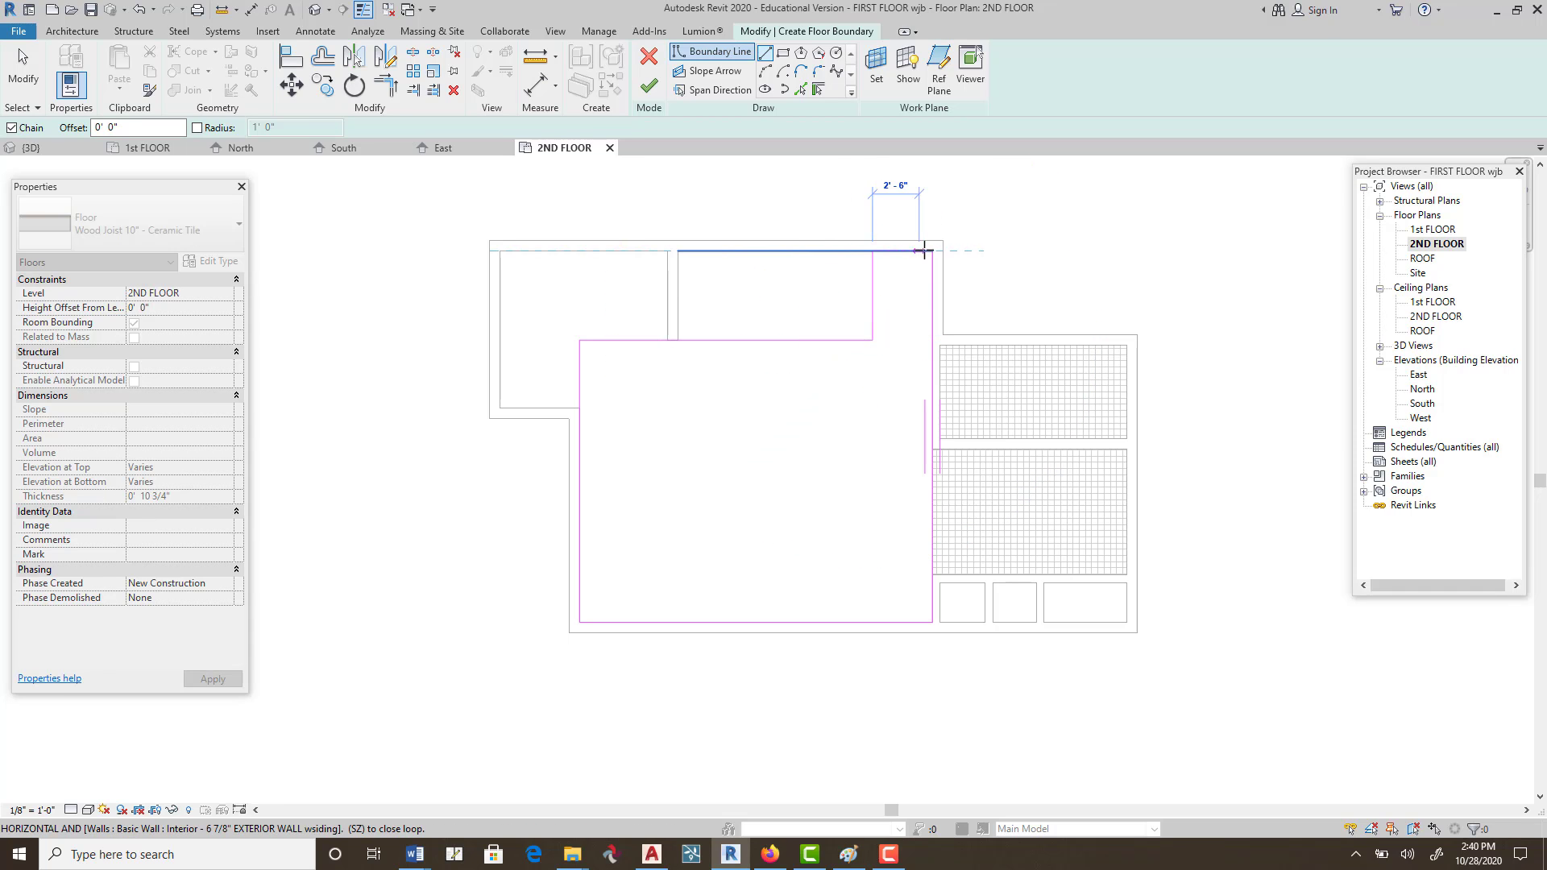
click(931, 251)
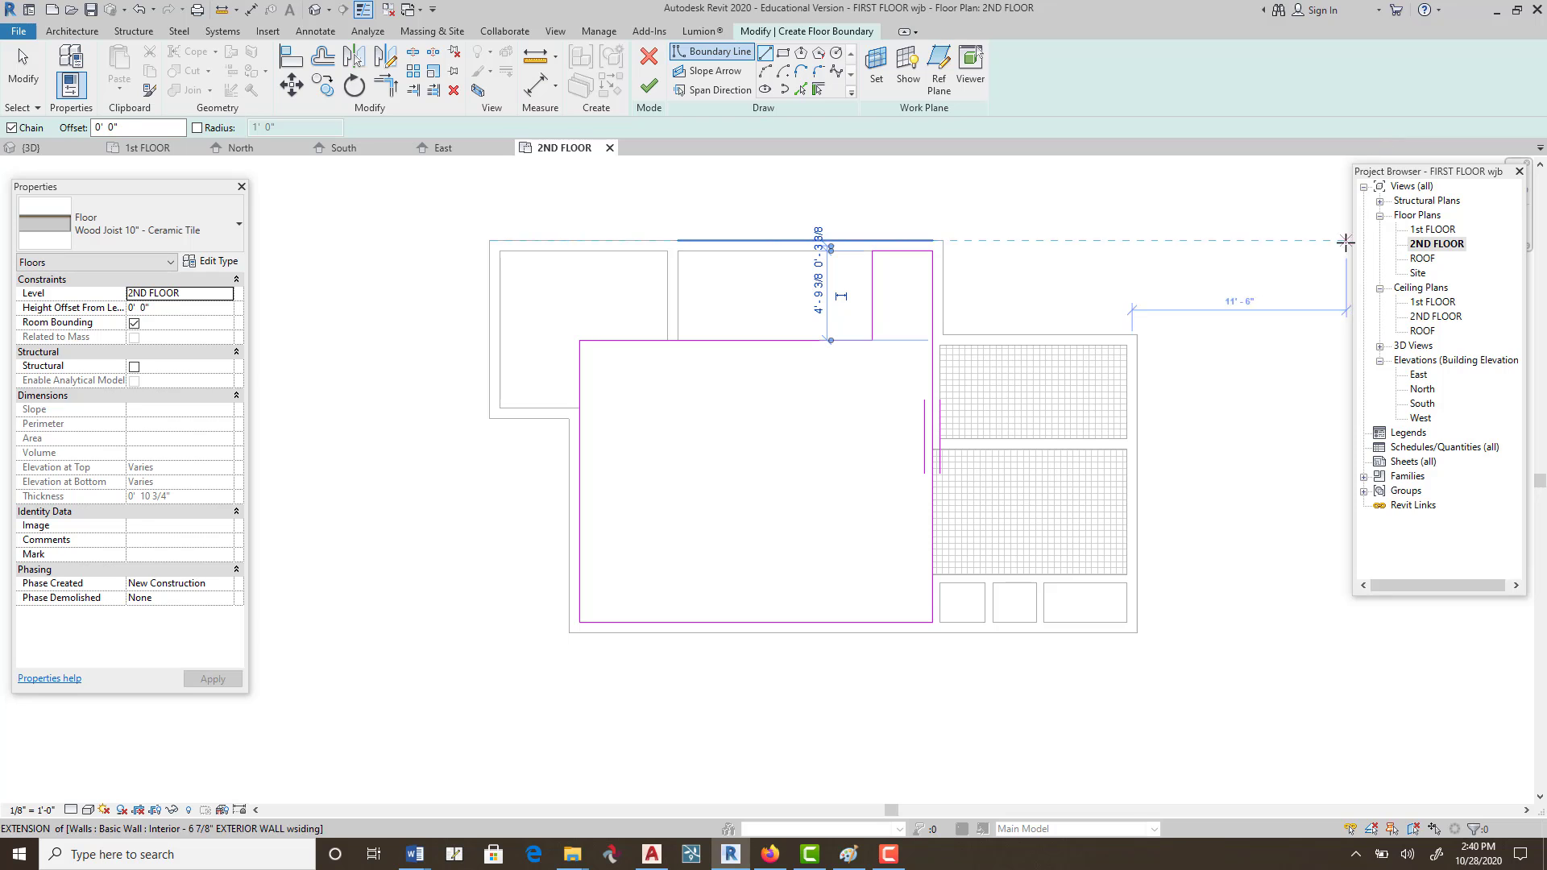
click(650, 87)
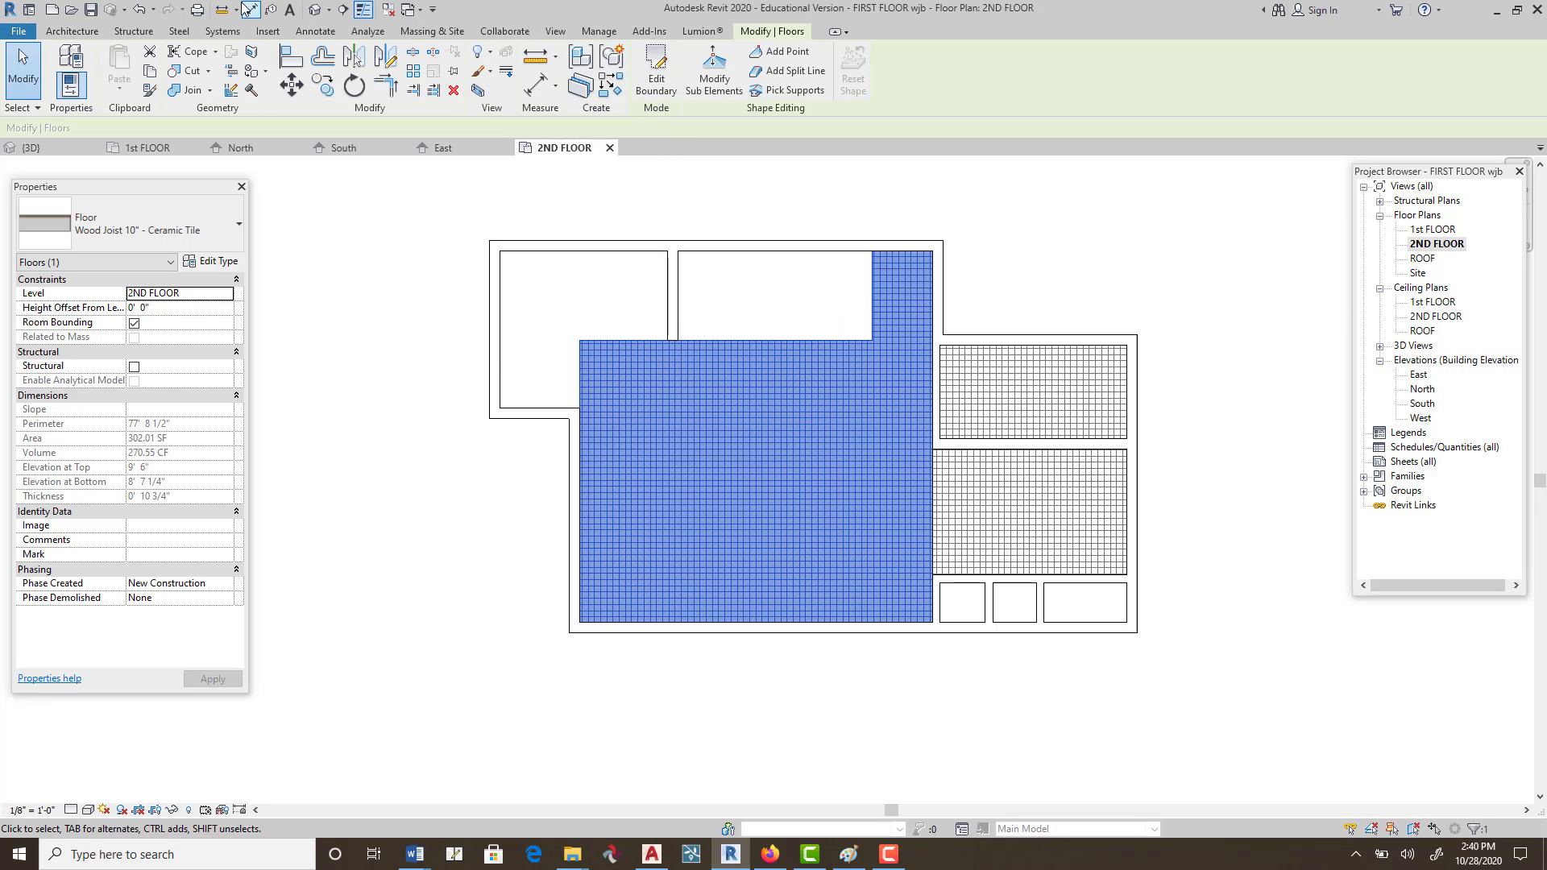
Inspect the new tiled floor and its open area beside the partition from above in the 3D view.
click(312, 14)
middle_drag(540, 468, 670, 456)
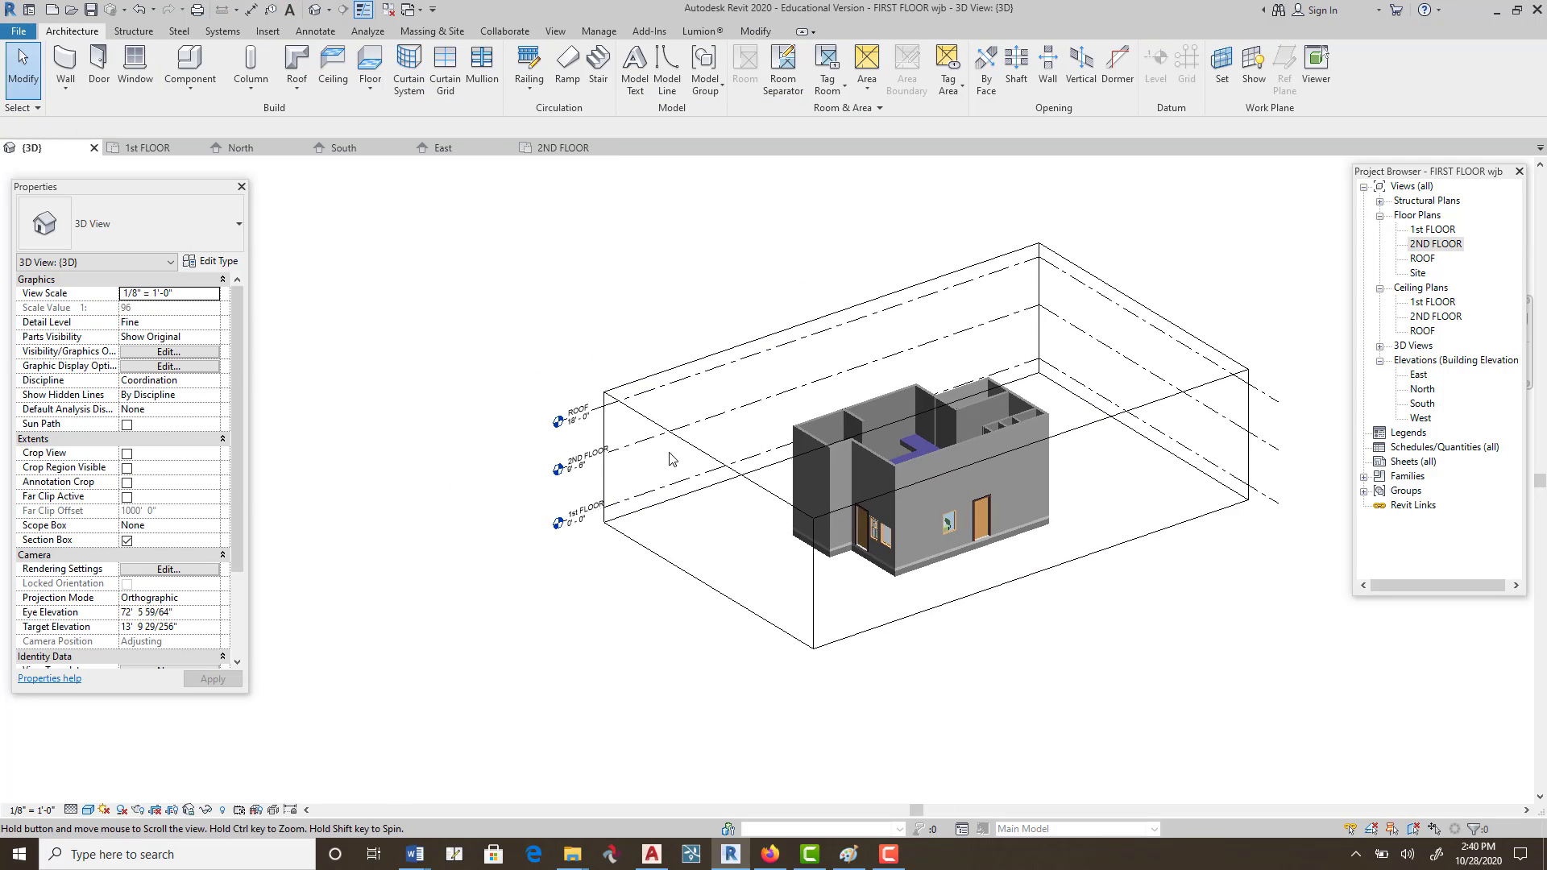
scroll(919, 499, down, 2)
shift+middle_drag(961, 416, 838, 501)
scroll(877, 500, up, 5)
scroll(838, 502, down, 6)
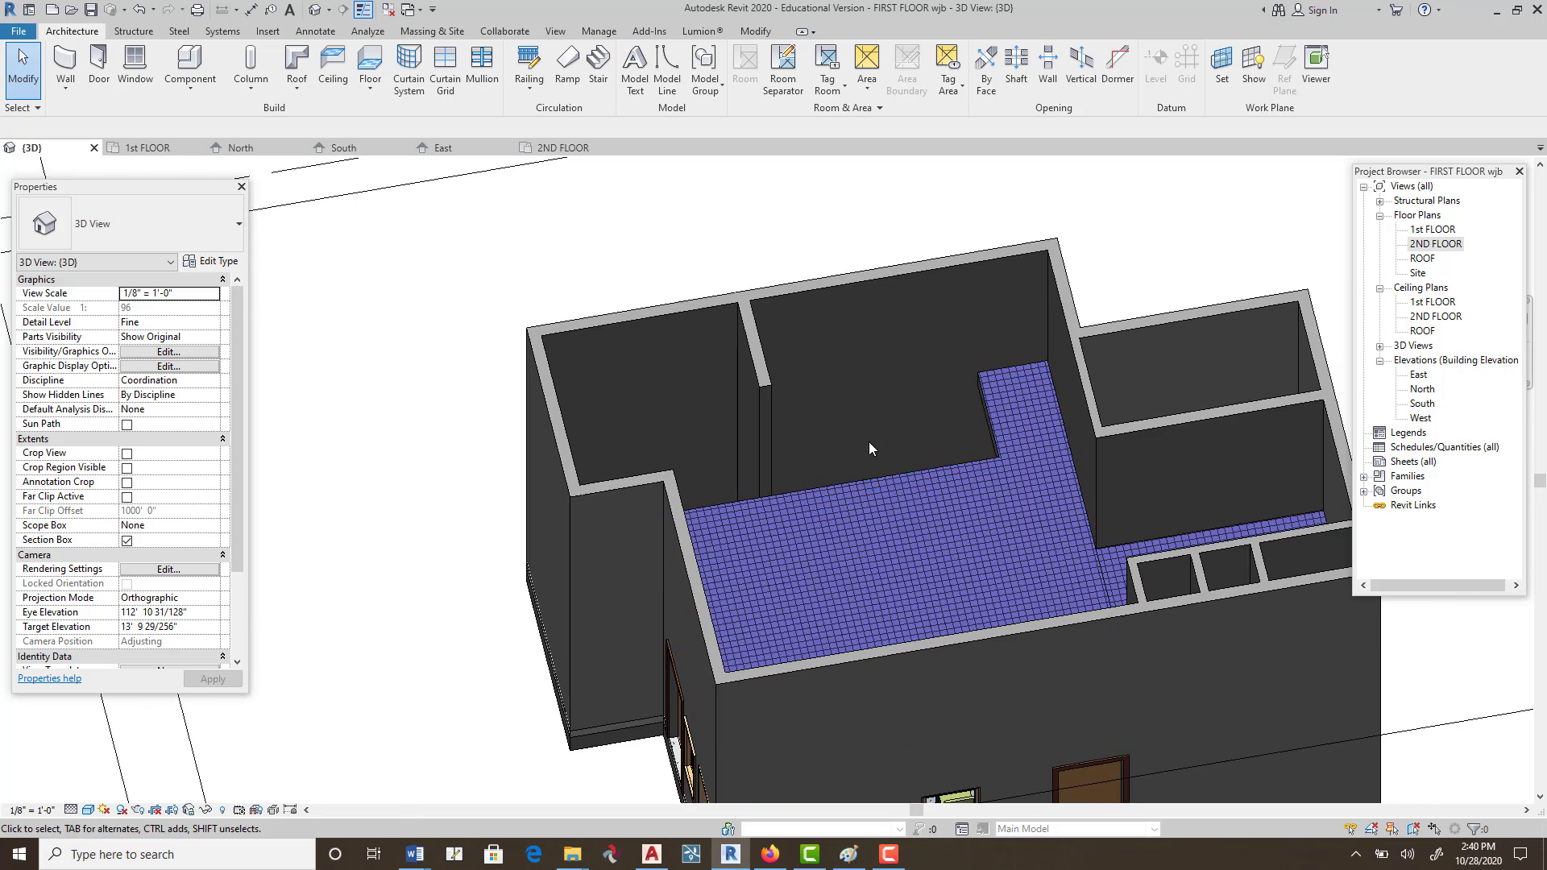
scroll(741, 479, up, 1)
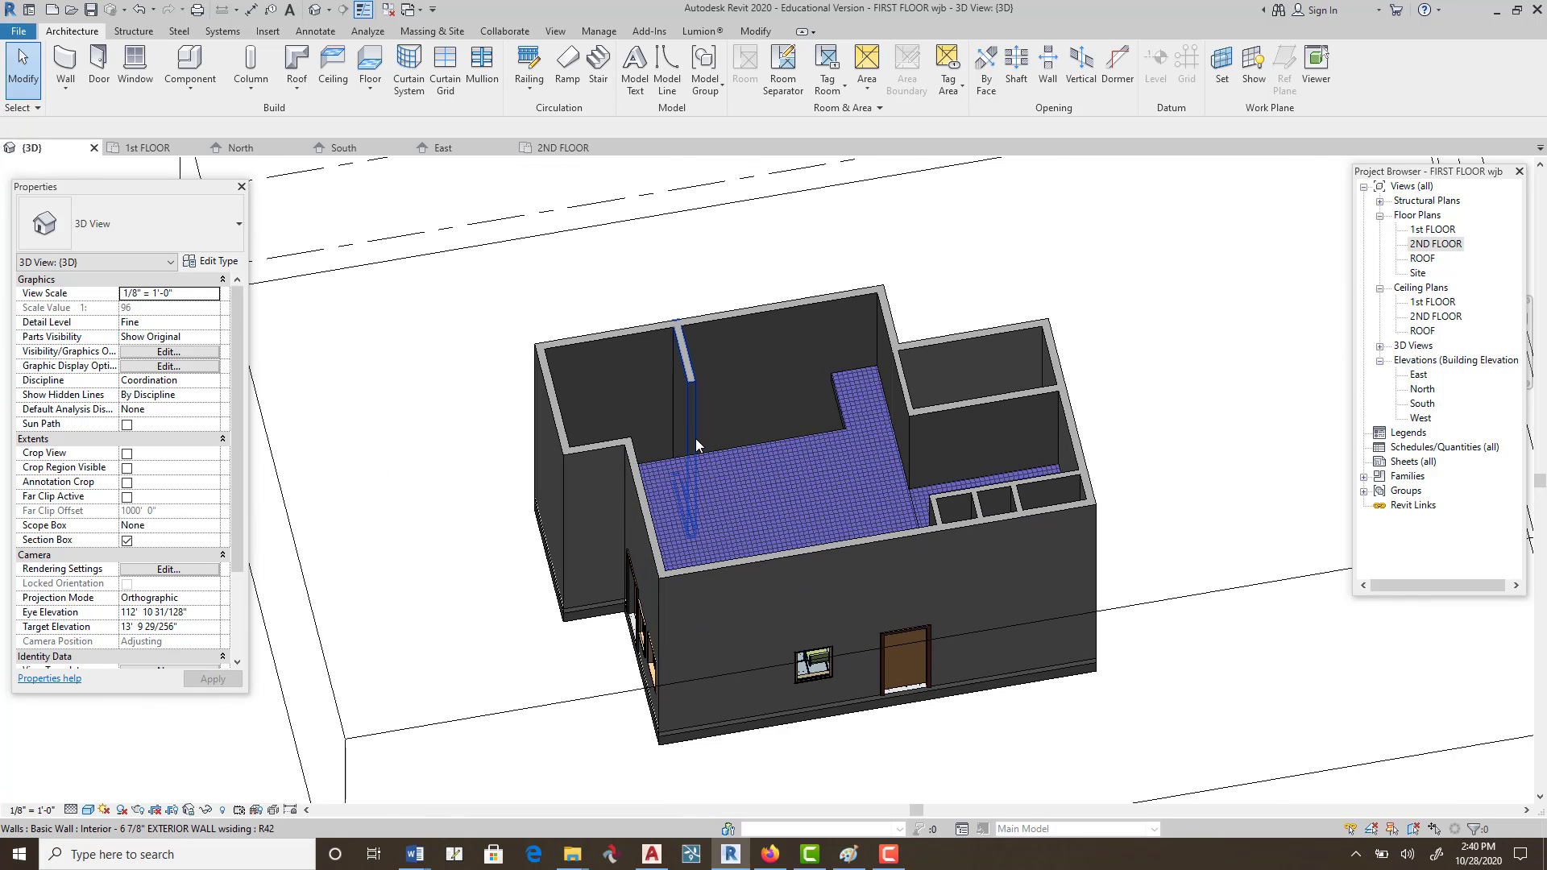
Undo the new tiled floor and its last boundary lines, and cancel the remaining floor sketch.
click(140, 9)
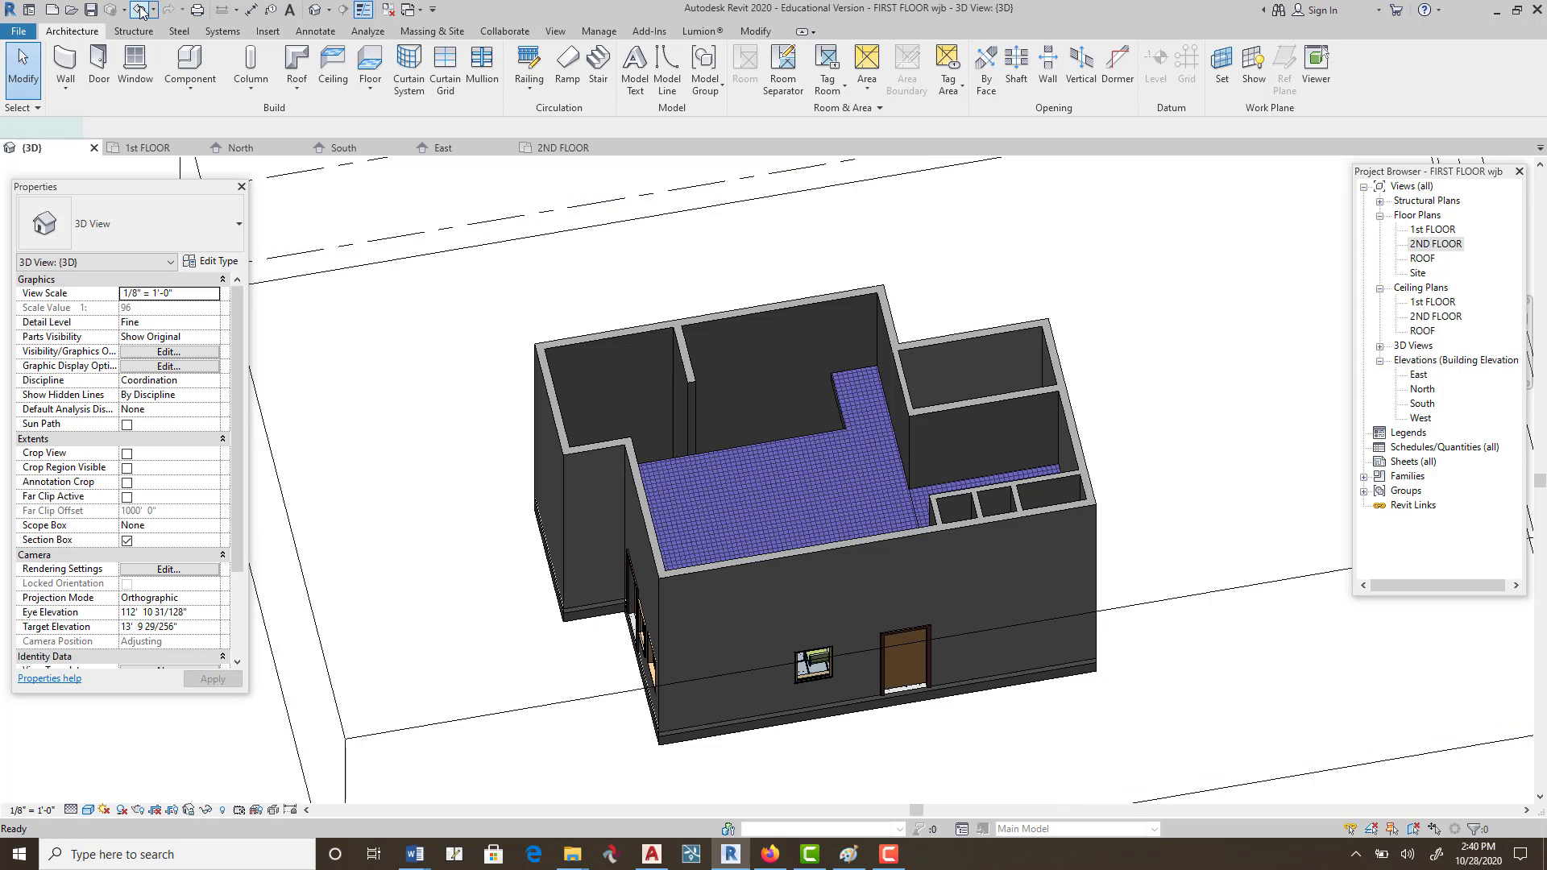
click(141, 12)
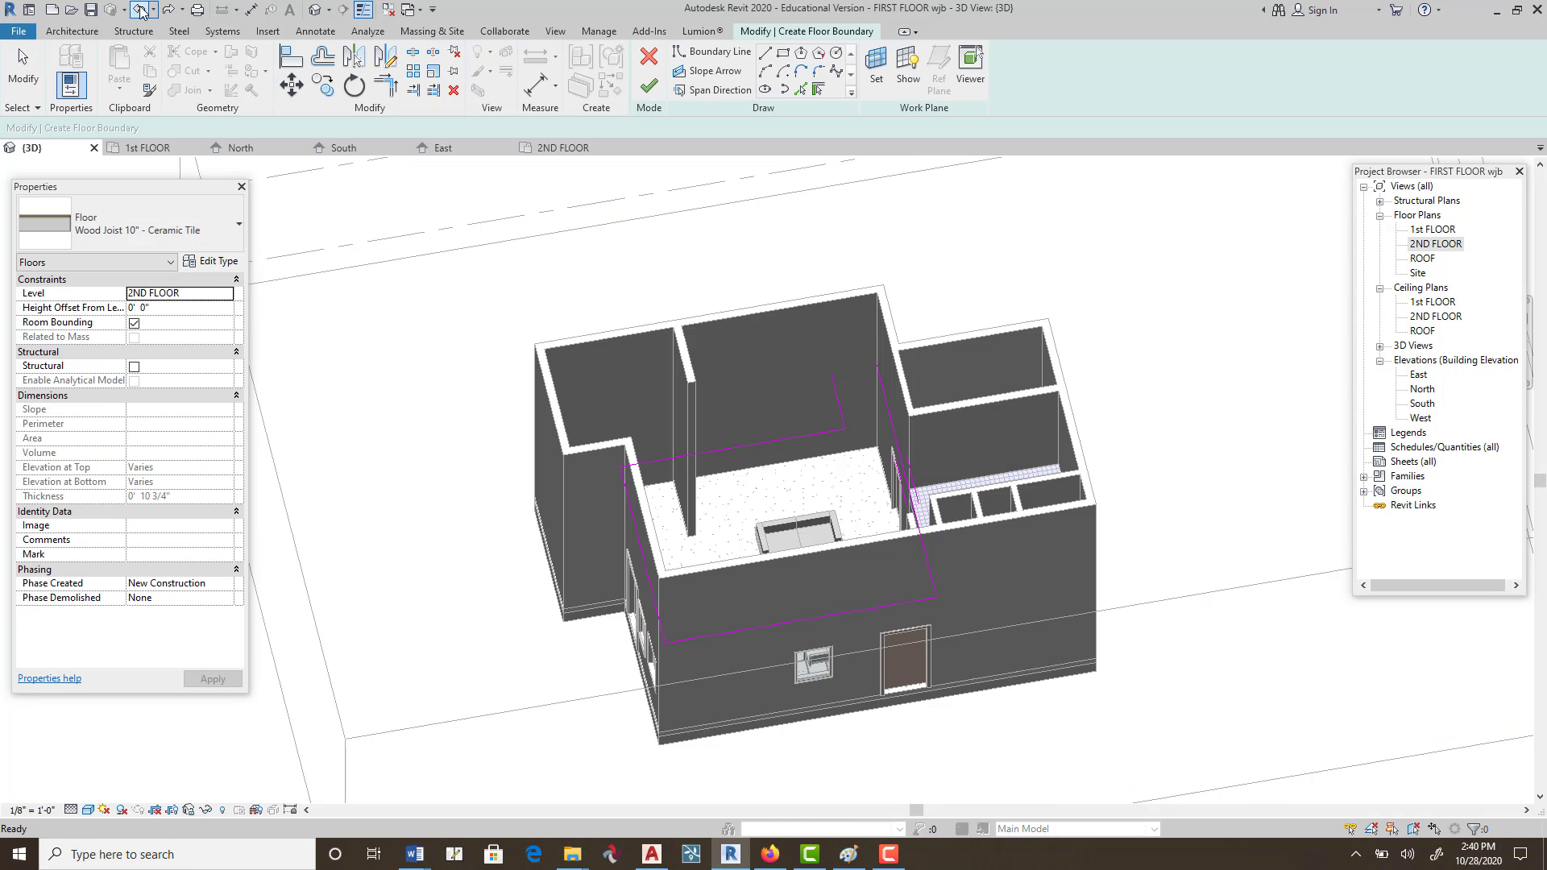
click(139, 10)
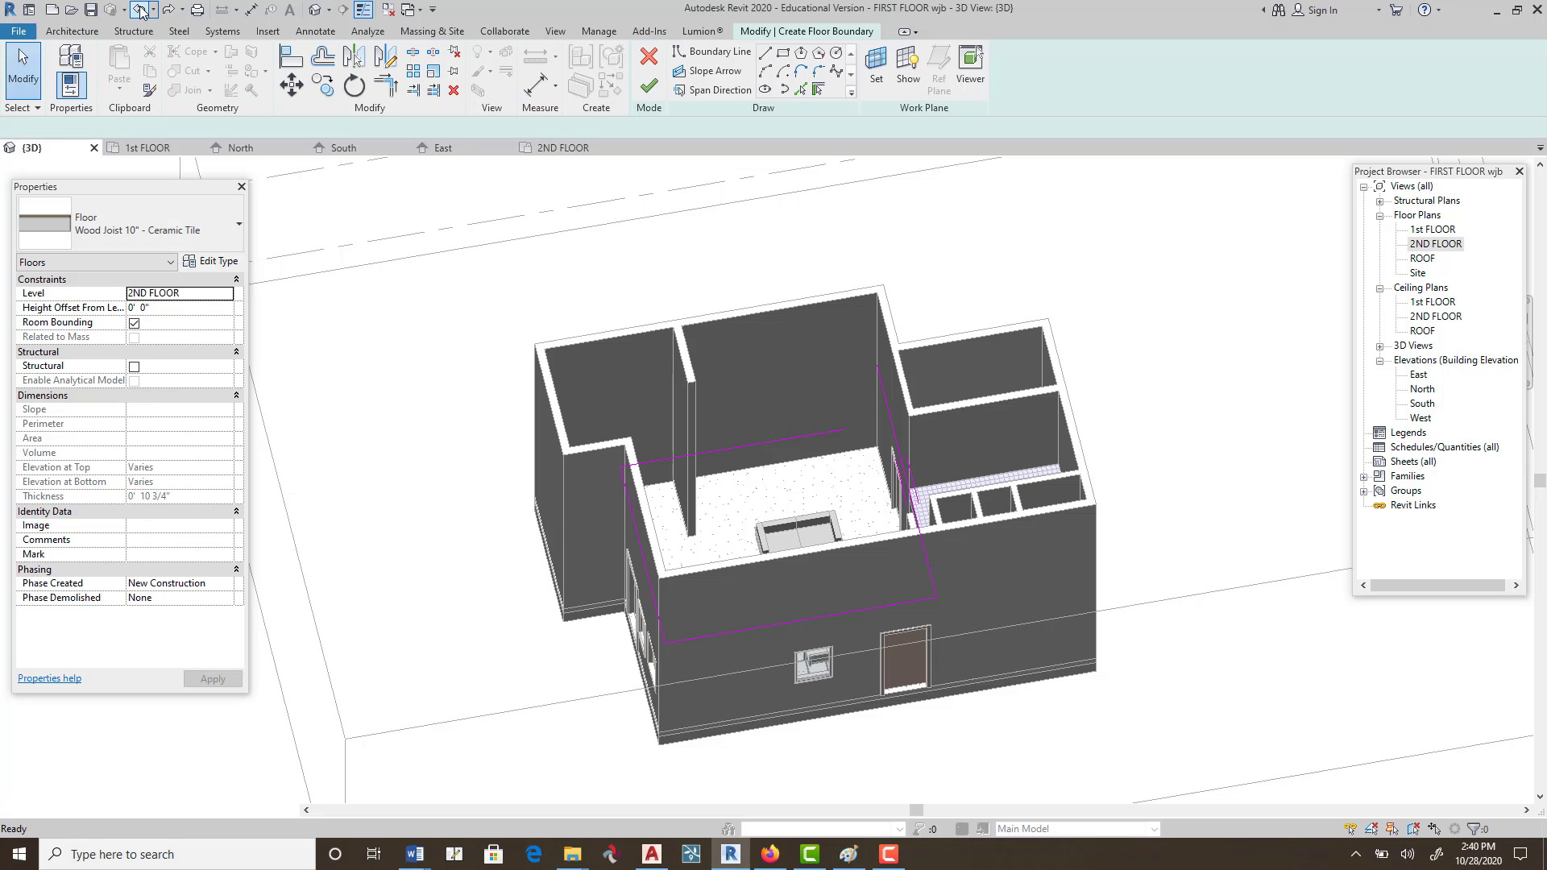
click(139, 10)
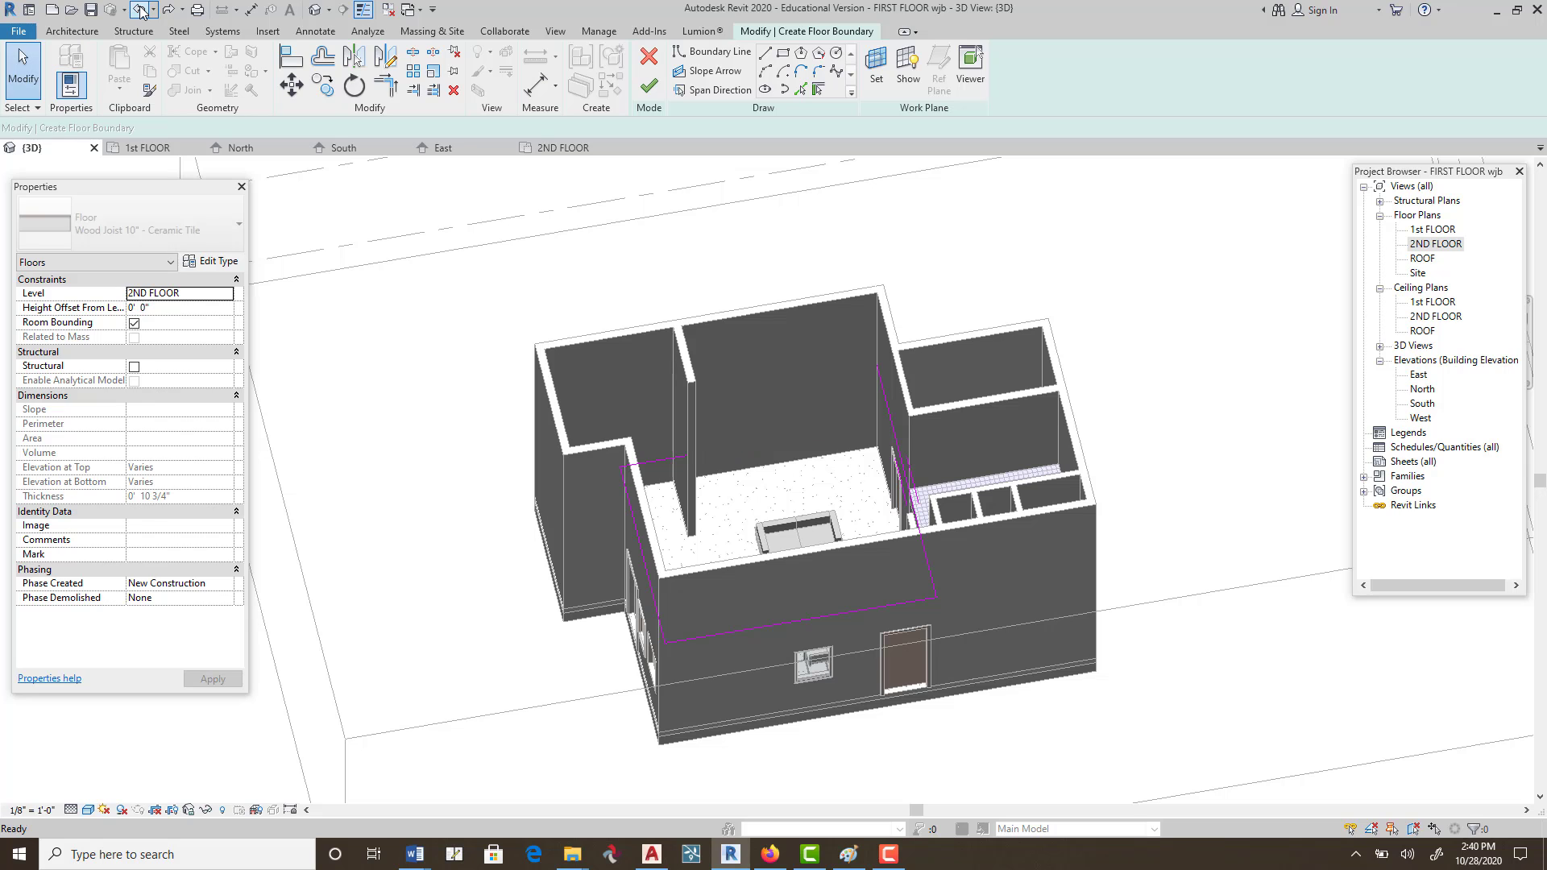
click(648, 56)
click(818, 437)
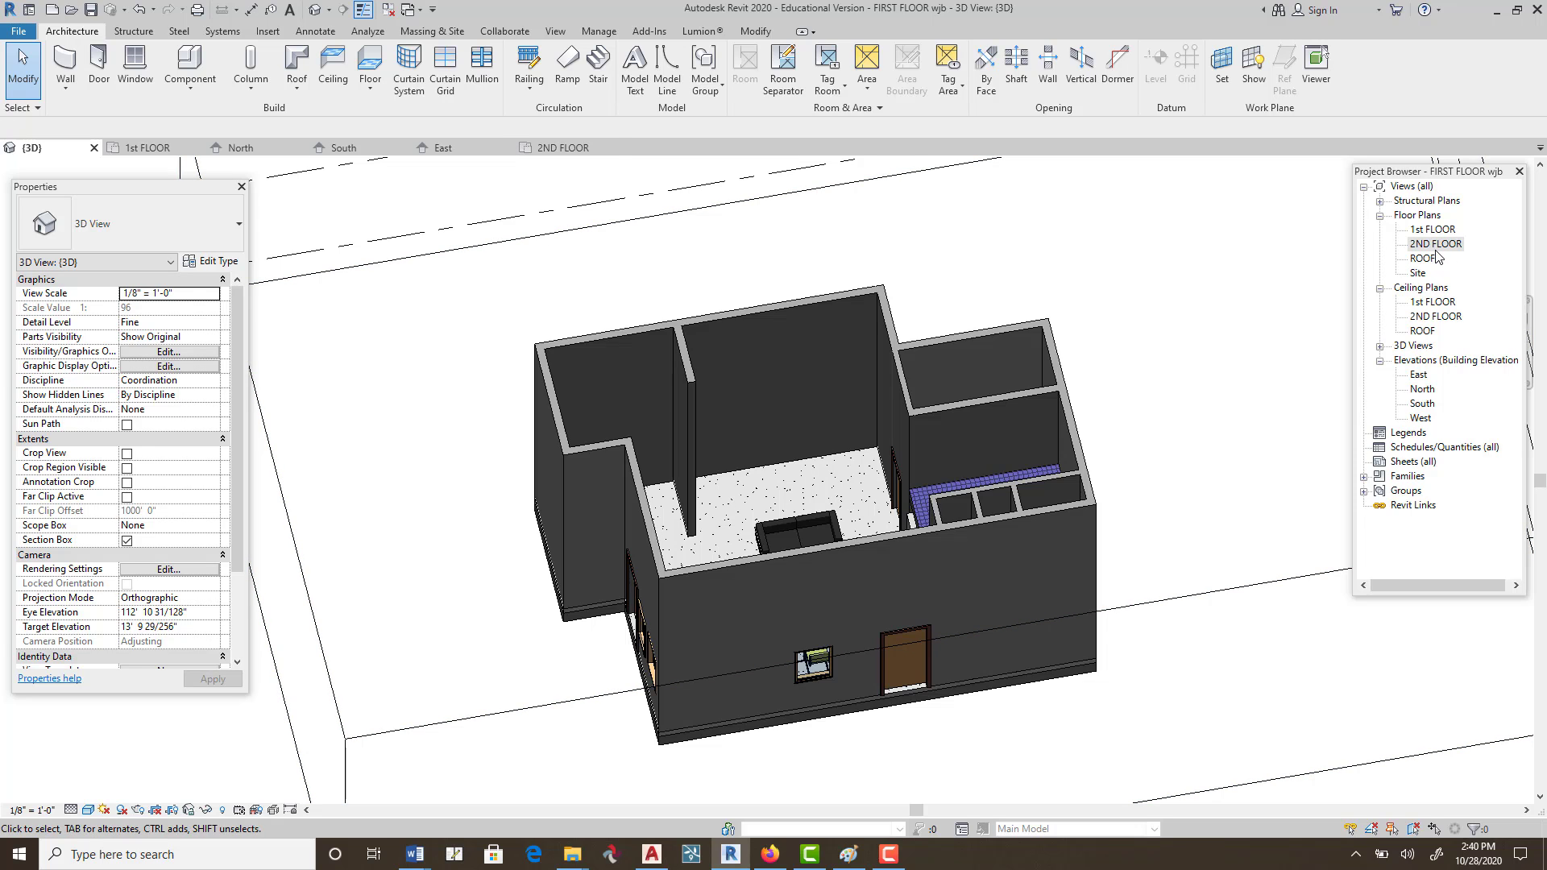
On the 2ND FLOOR plan, undo the deletion of the large room's wood-finish floor.
double_click(1436, 244)
scroll(838, 393, up, 2)
scroll(826, 413, down, 2)
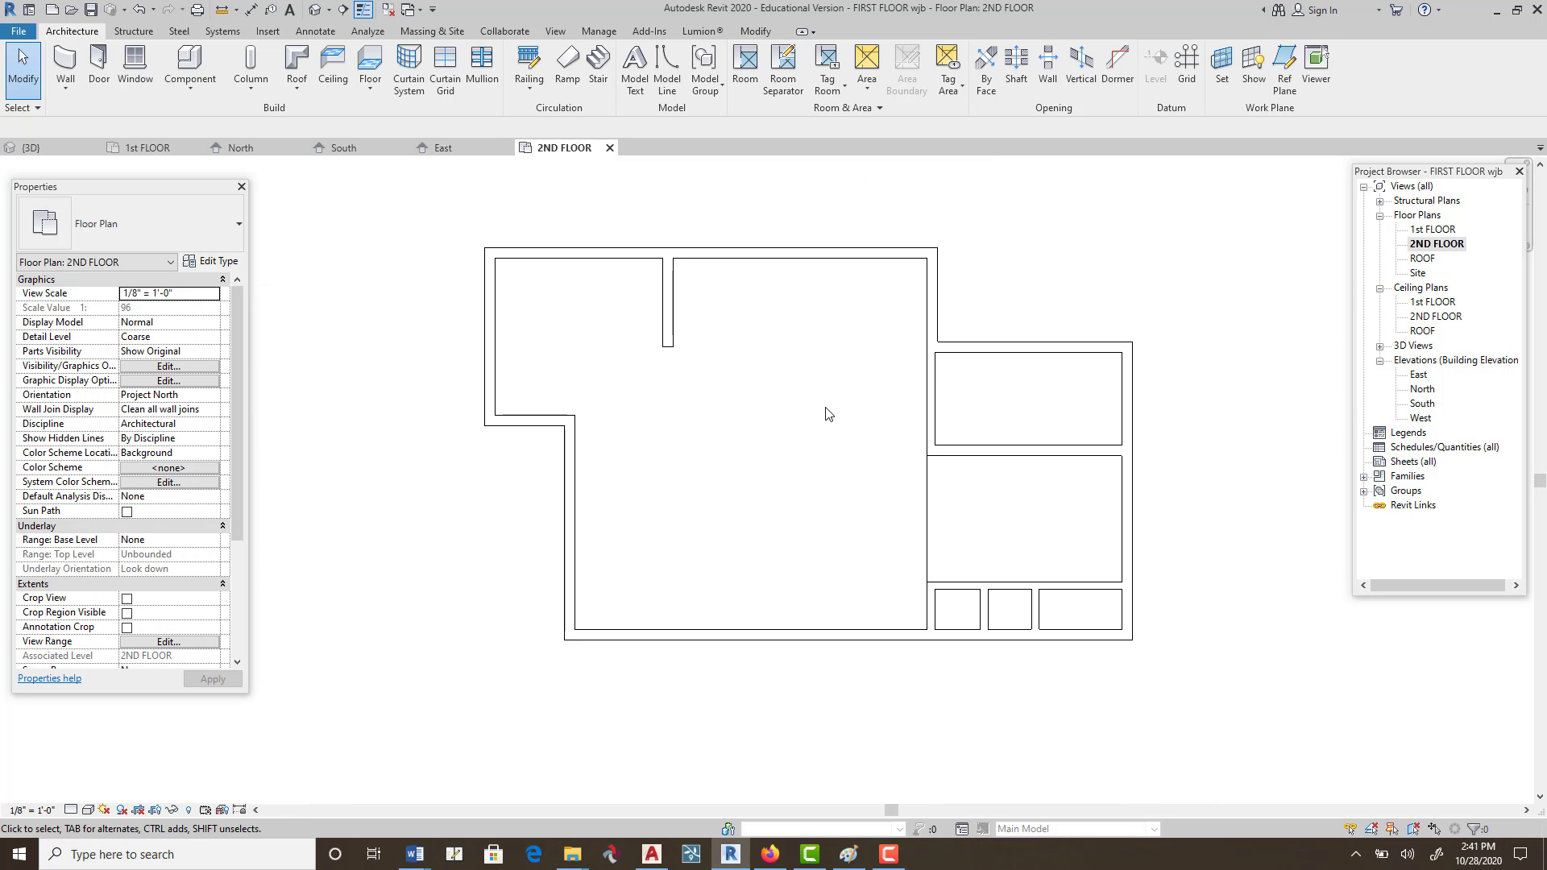
click(138, 11)
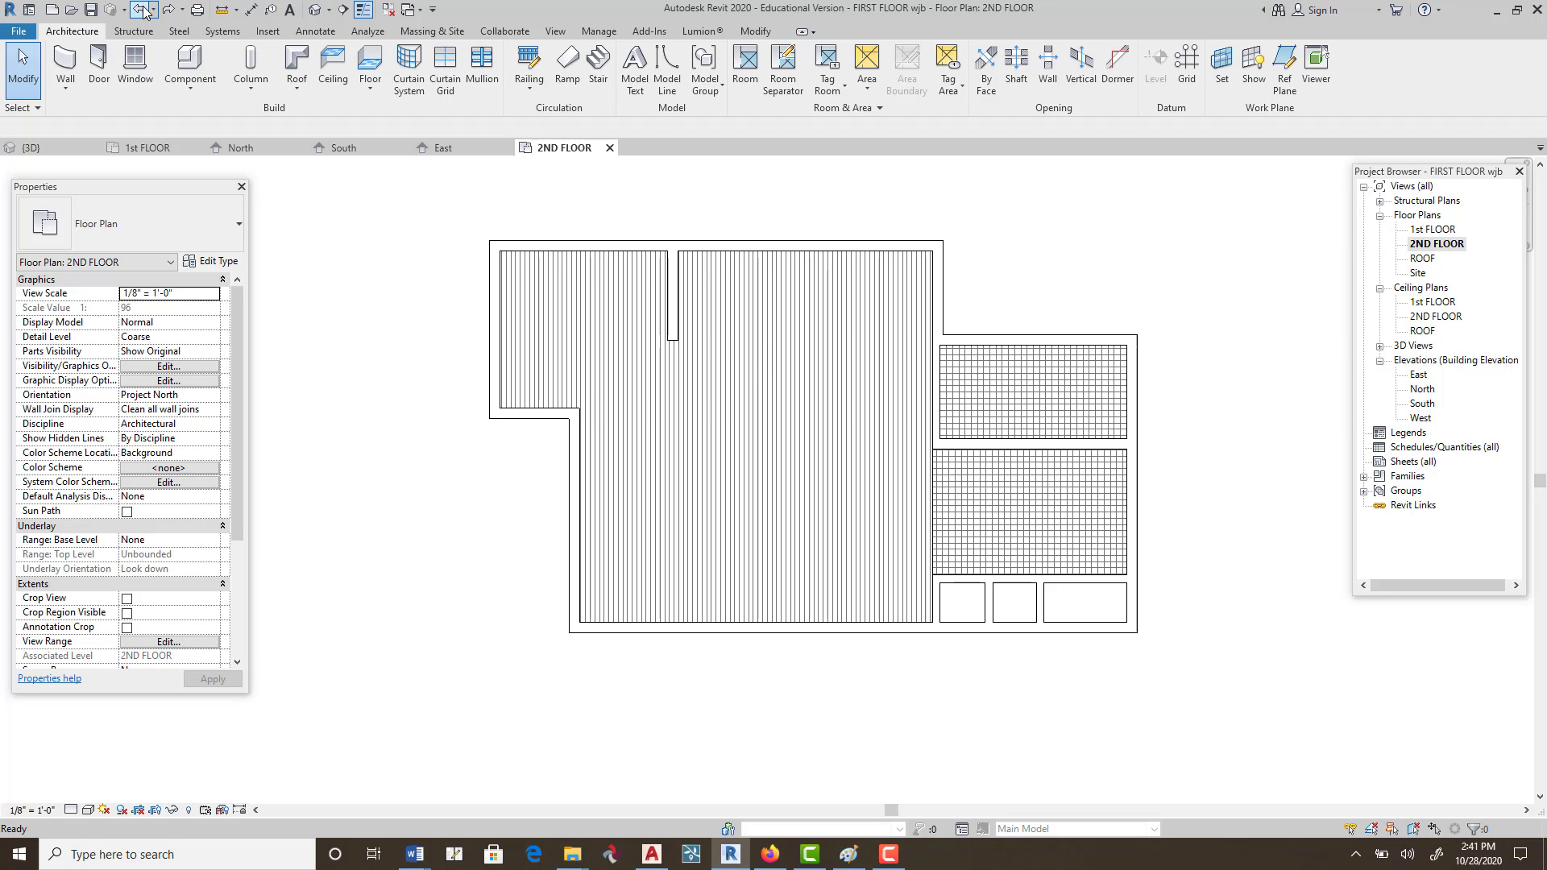
middle_drag(757, 356, 746, 387)
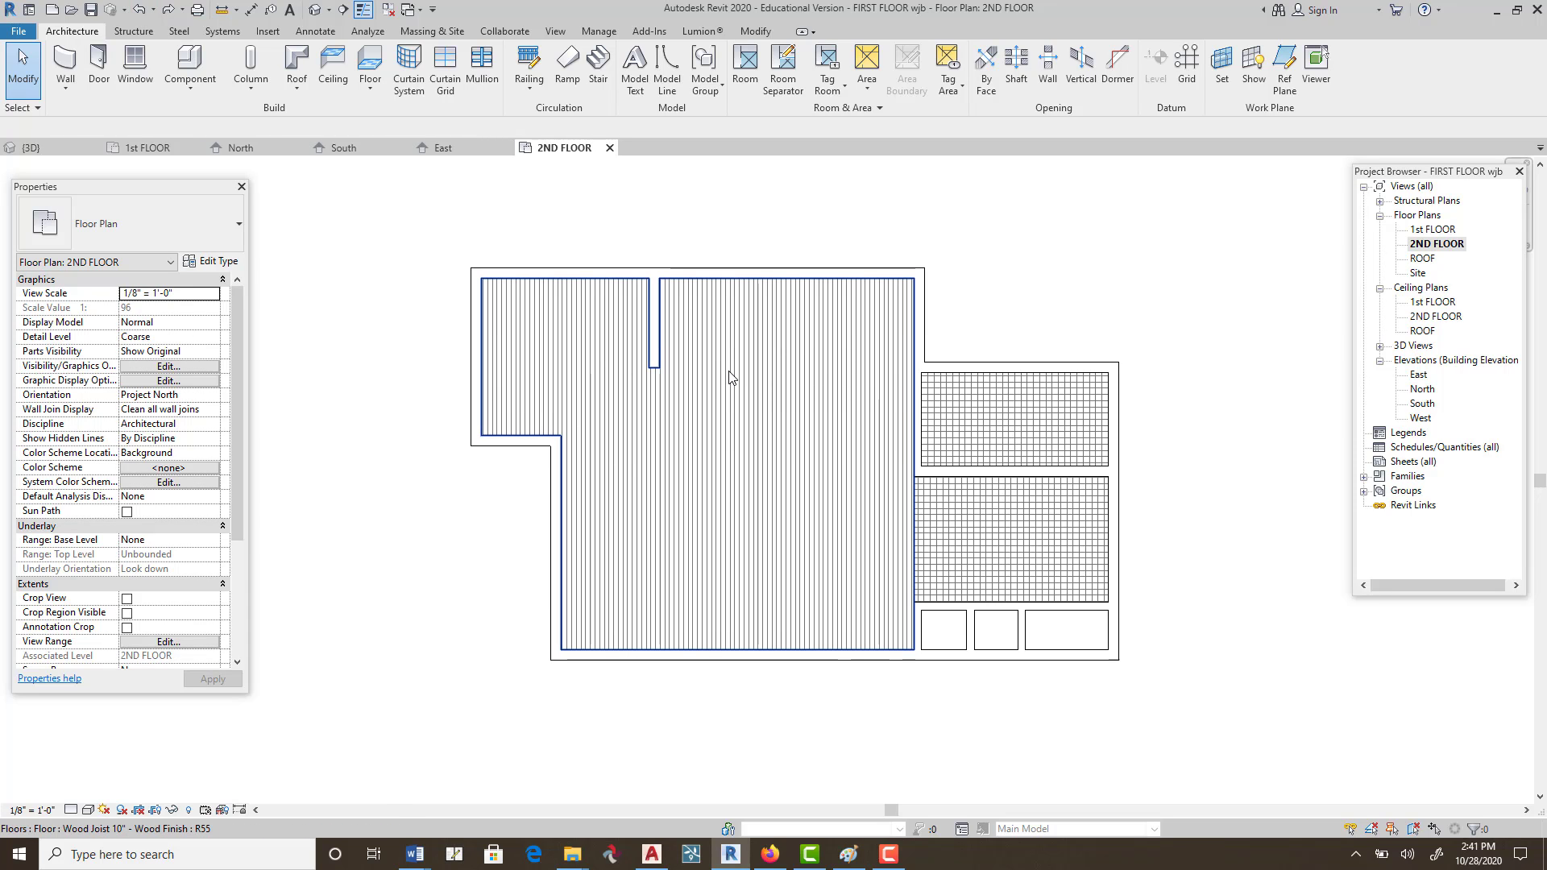
scroll(766, 371, up, 2)
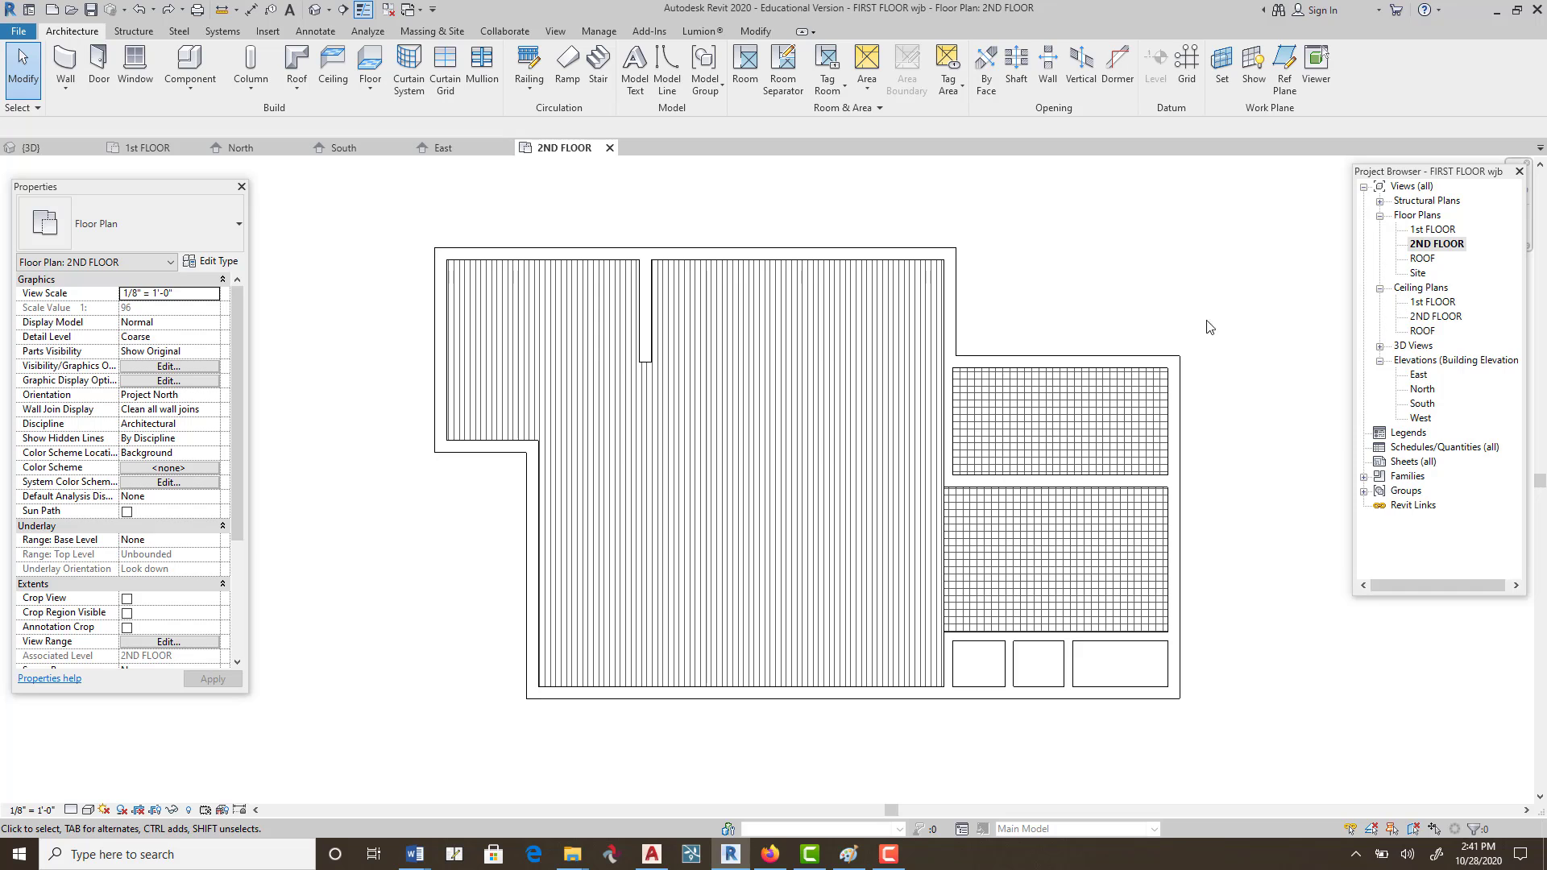
On the 1st FLOOR plan, start a 3' 0" wide stair run just below the left exterior door's swing.
double_click(1424, 232)
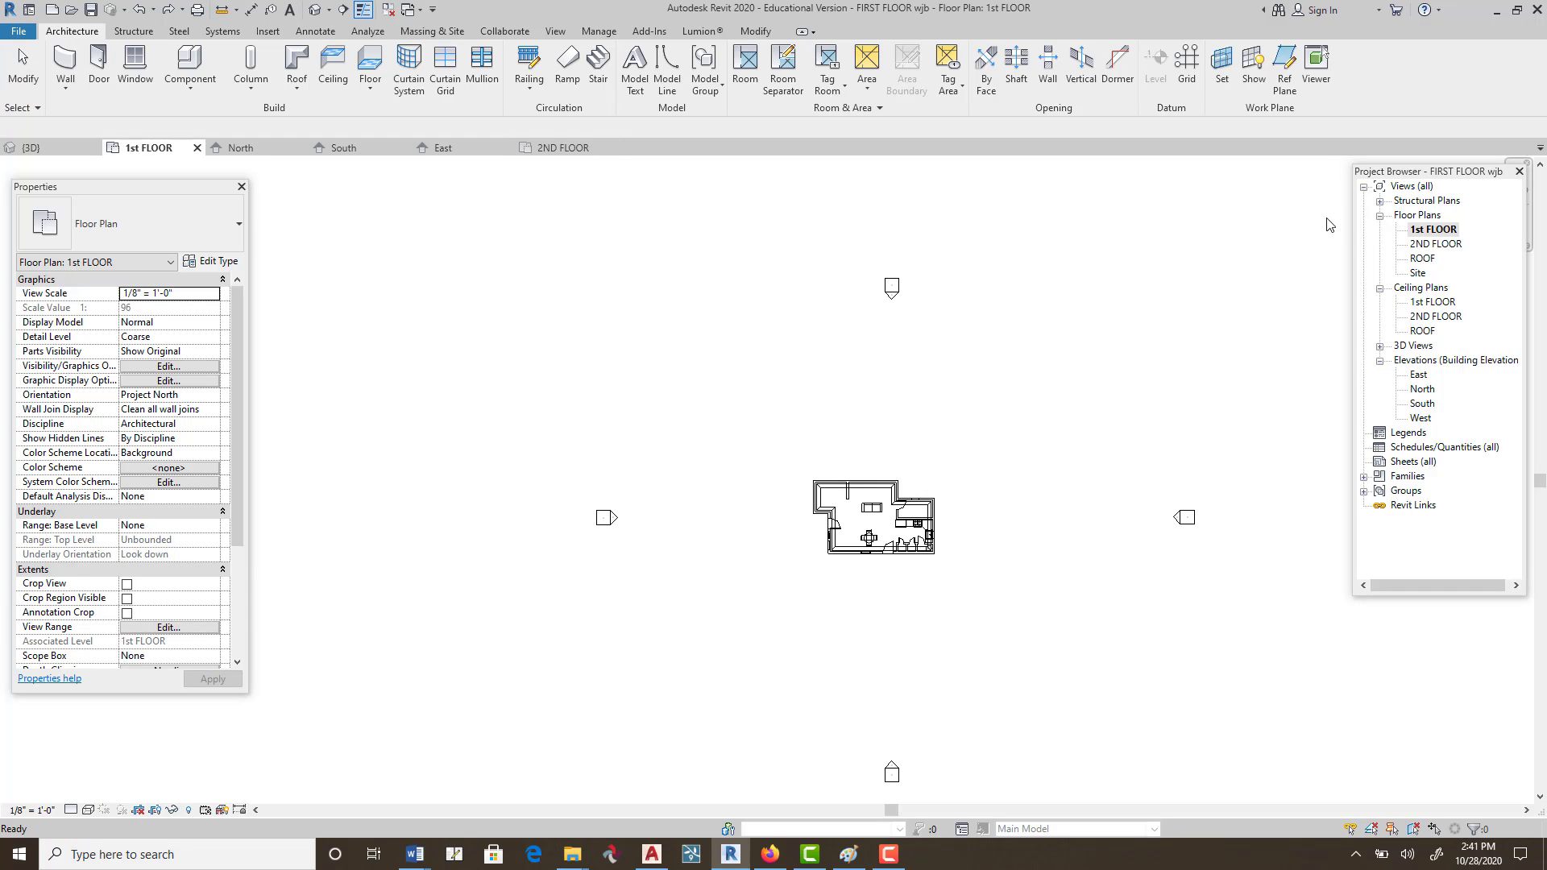
scroll(894, 516, up, 8)
middle_drag(810, 534, 777, 507)
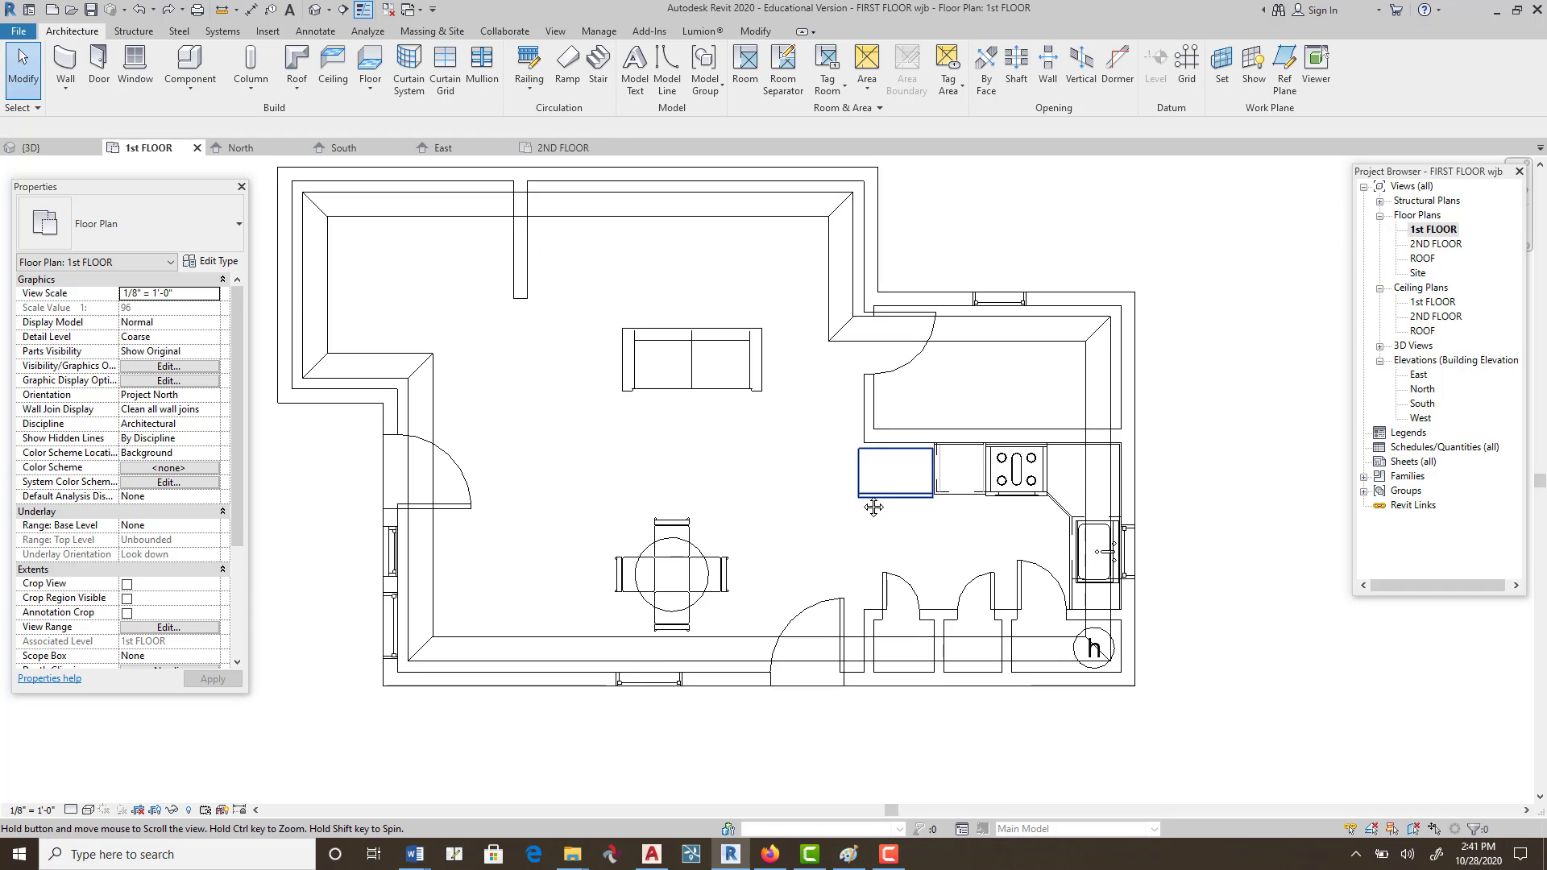
middle_drag(729, 448, 754, 496)
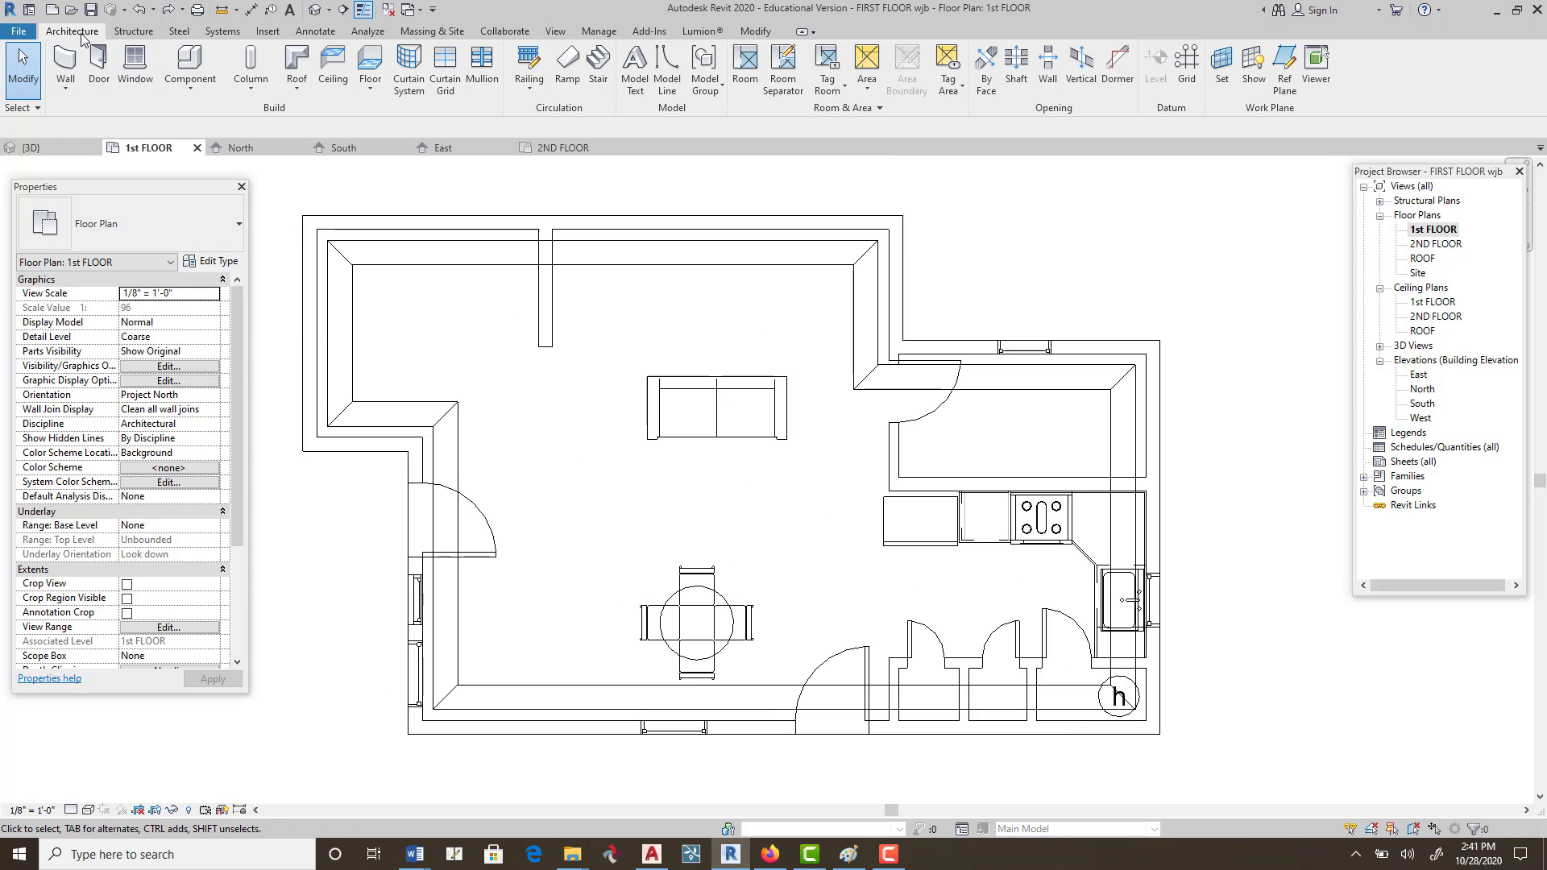
click(599, 80)
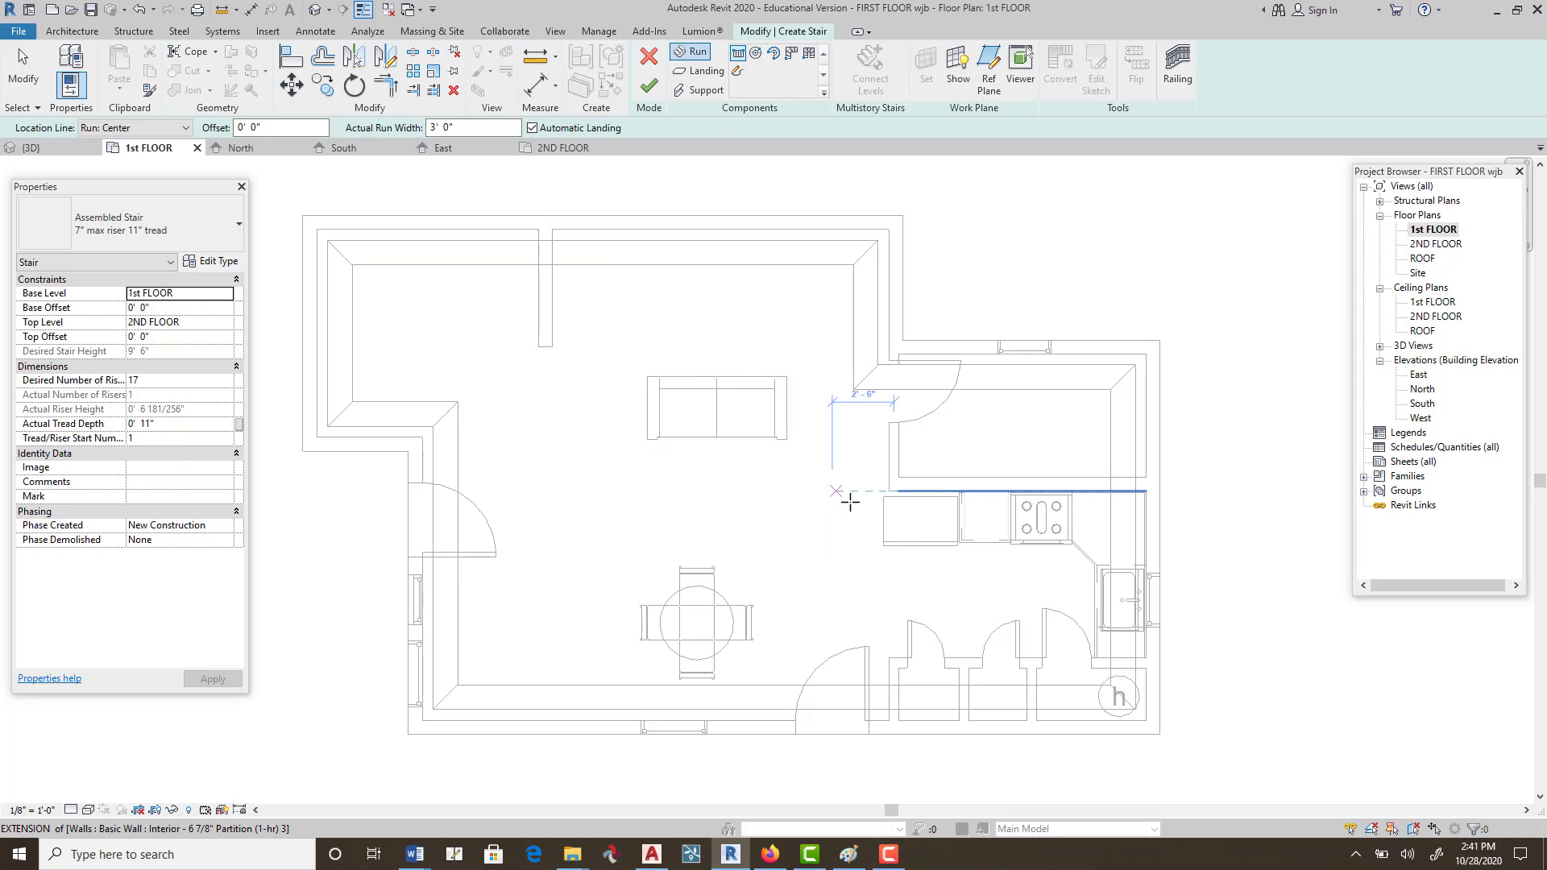
click(493, 569)
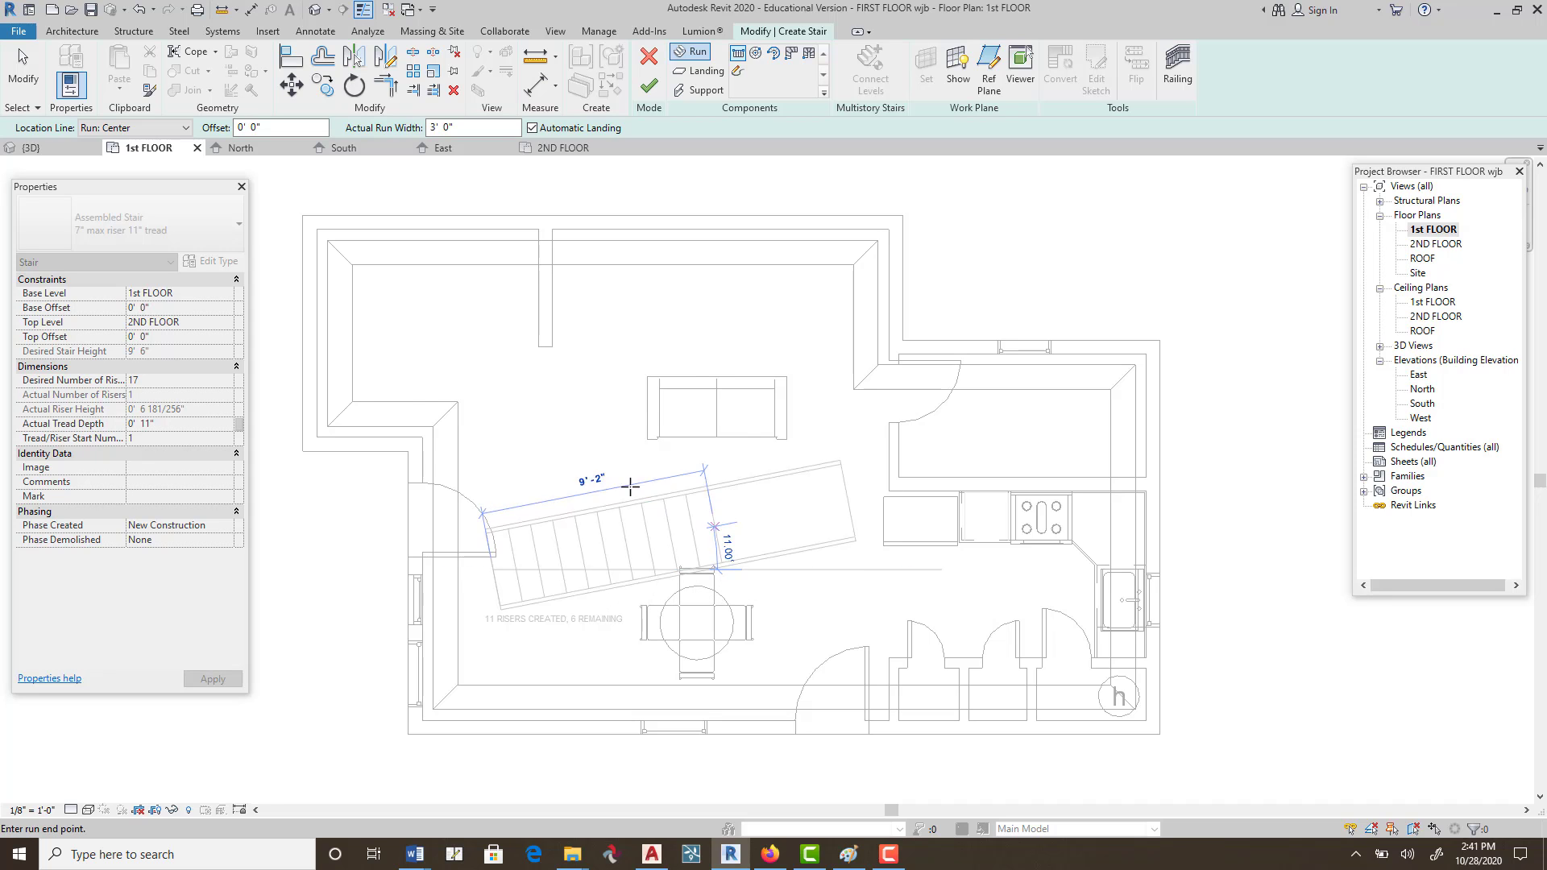
Set the location line of the stair run being placed to Run: Left.
click(186, 128)
scroll(161, 157, up, 1)
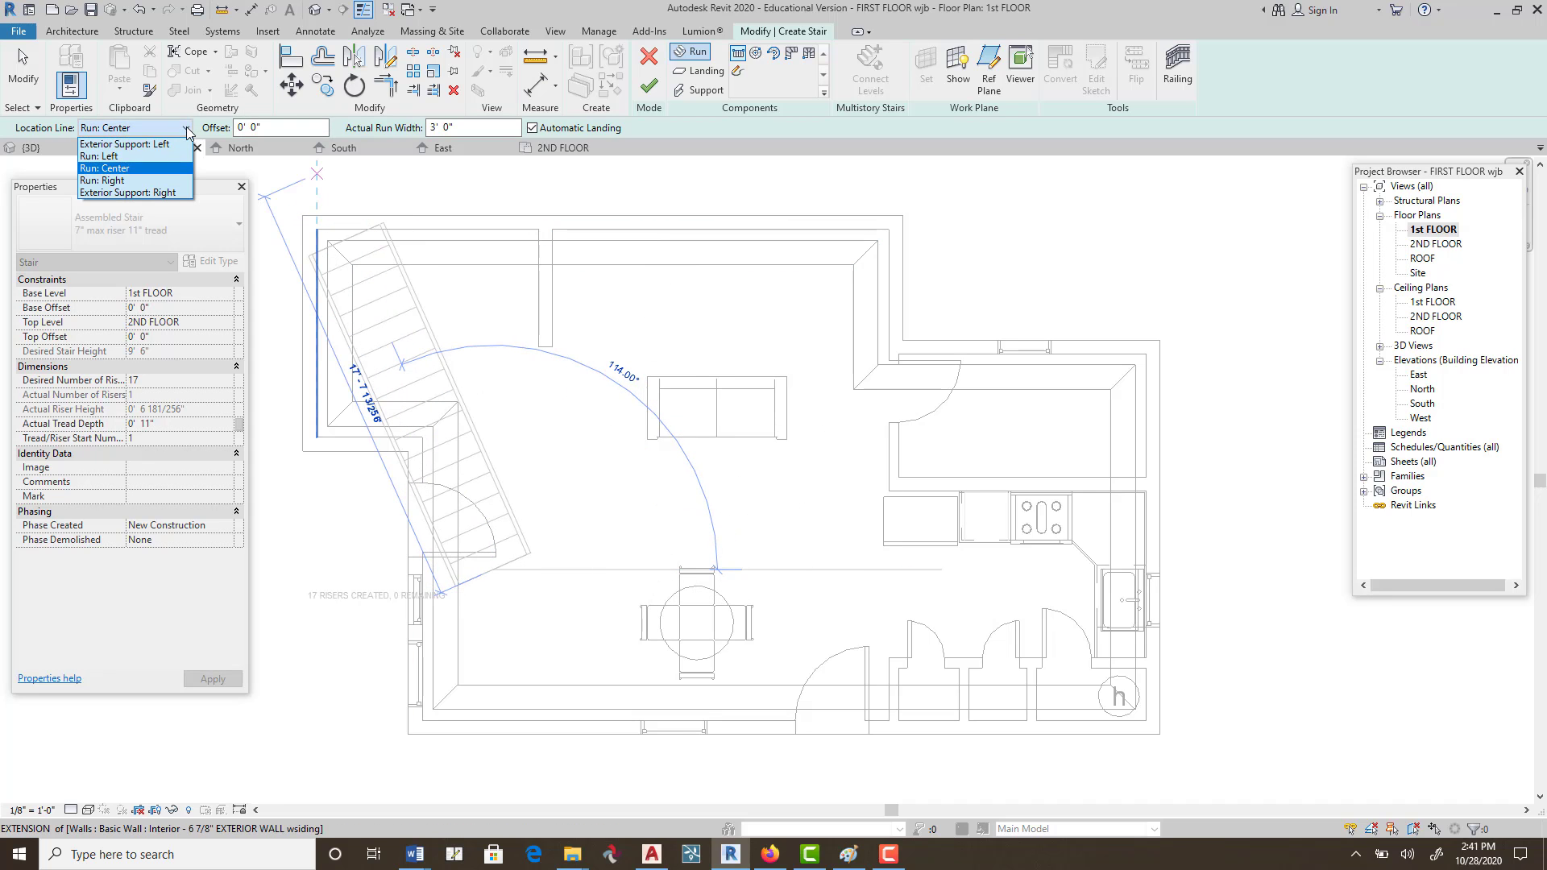
click(155, 158)
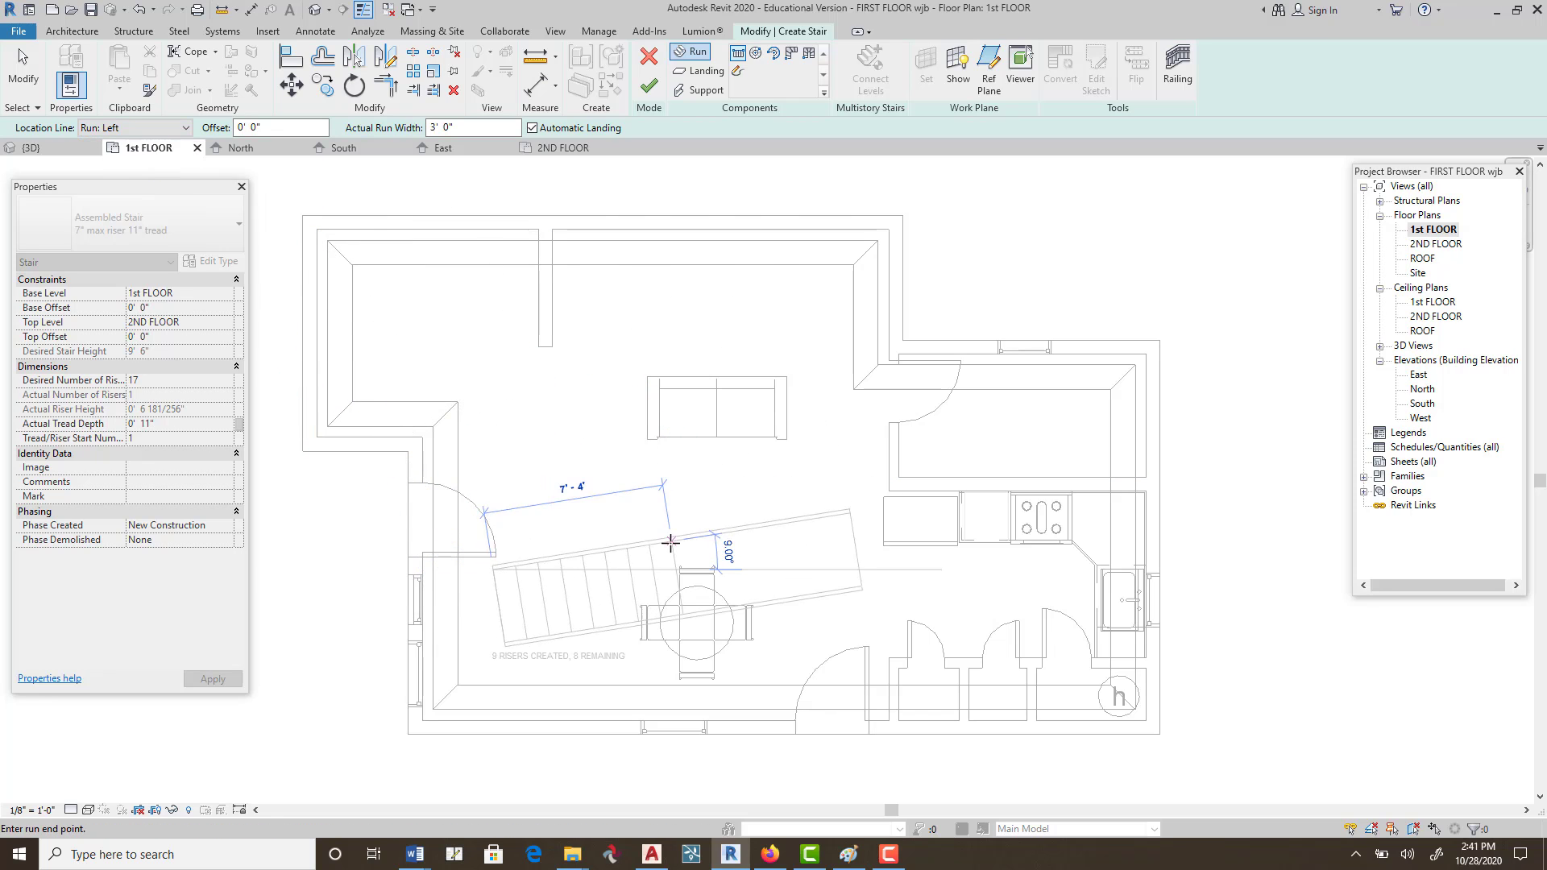
Set the run's location line to Run: Center and end the straight horizontal run about 12' 10" from its start point.
click(187, 130)
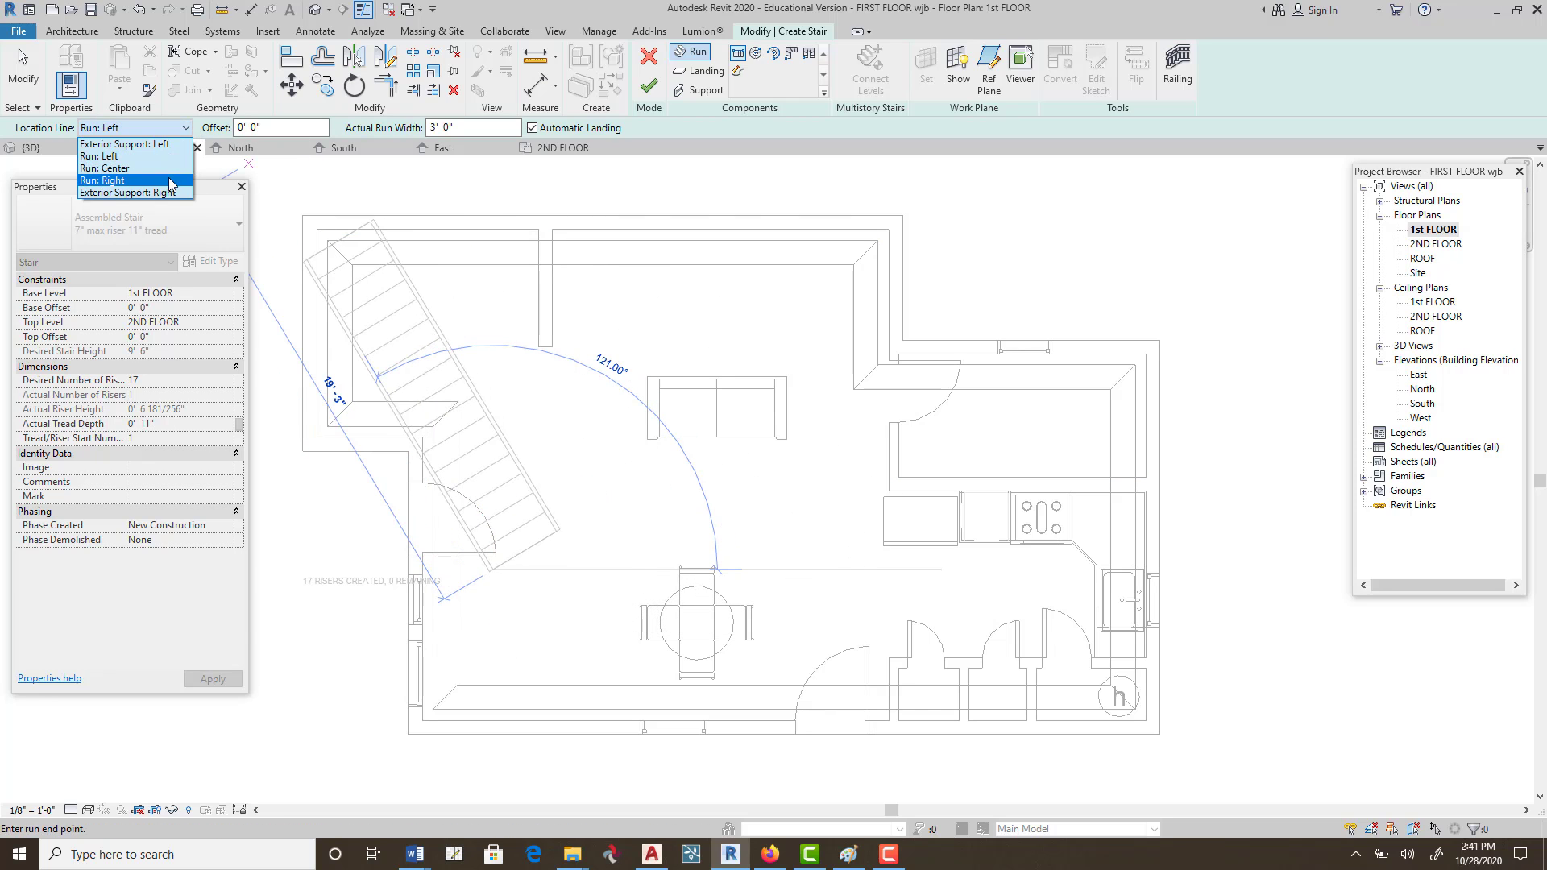
click(105, 181)
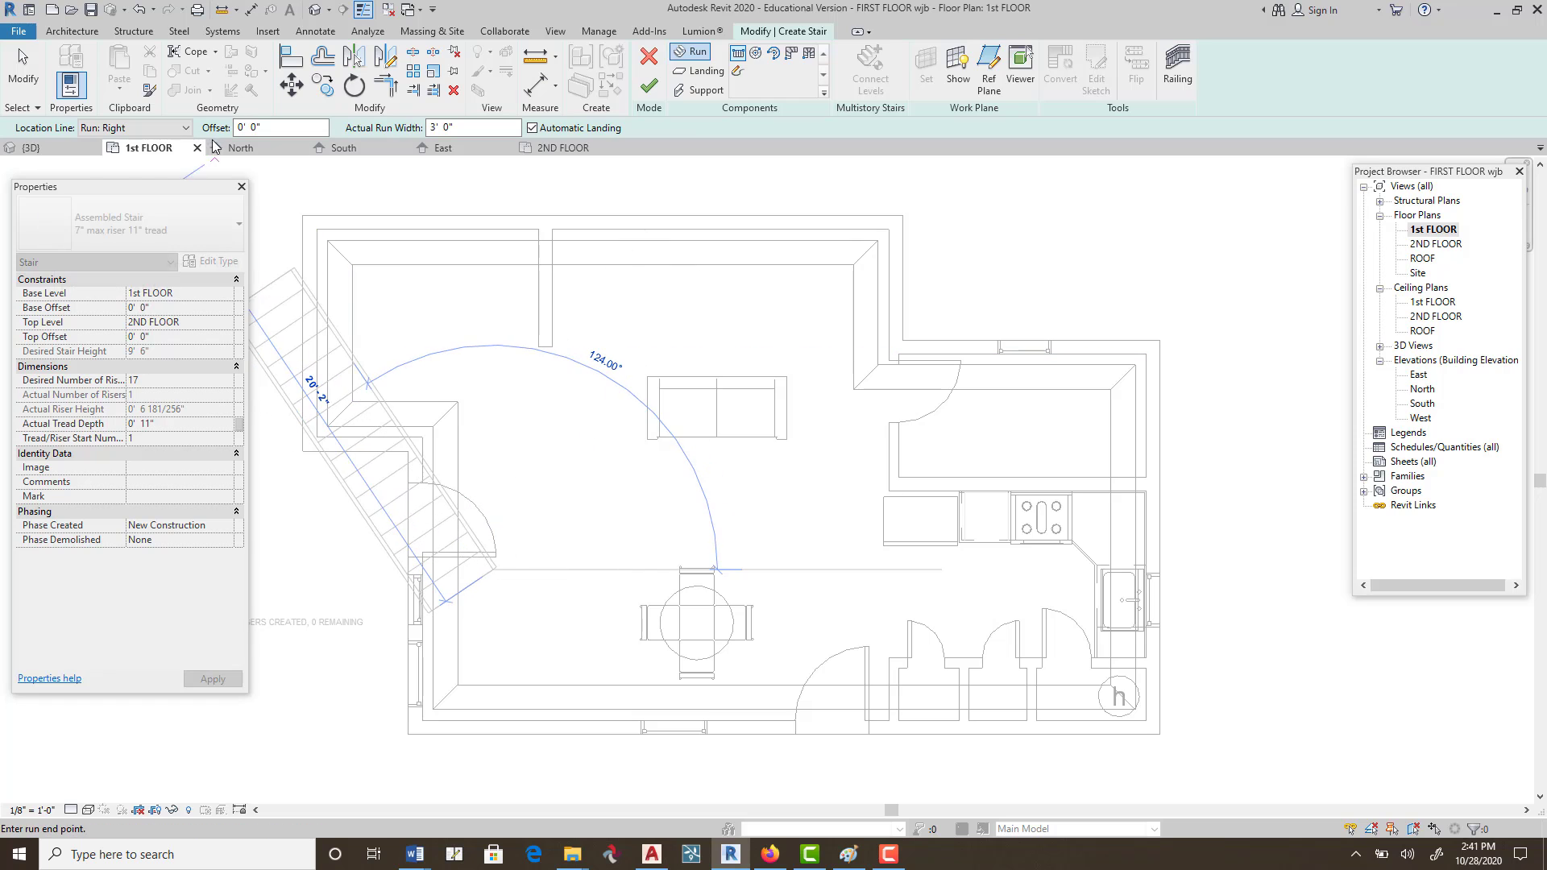
click(188, 129)
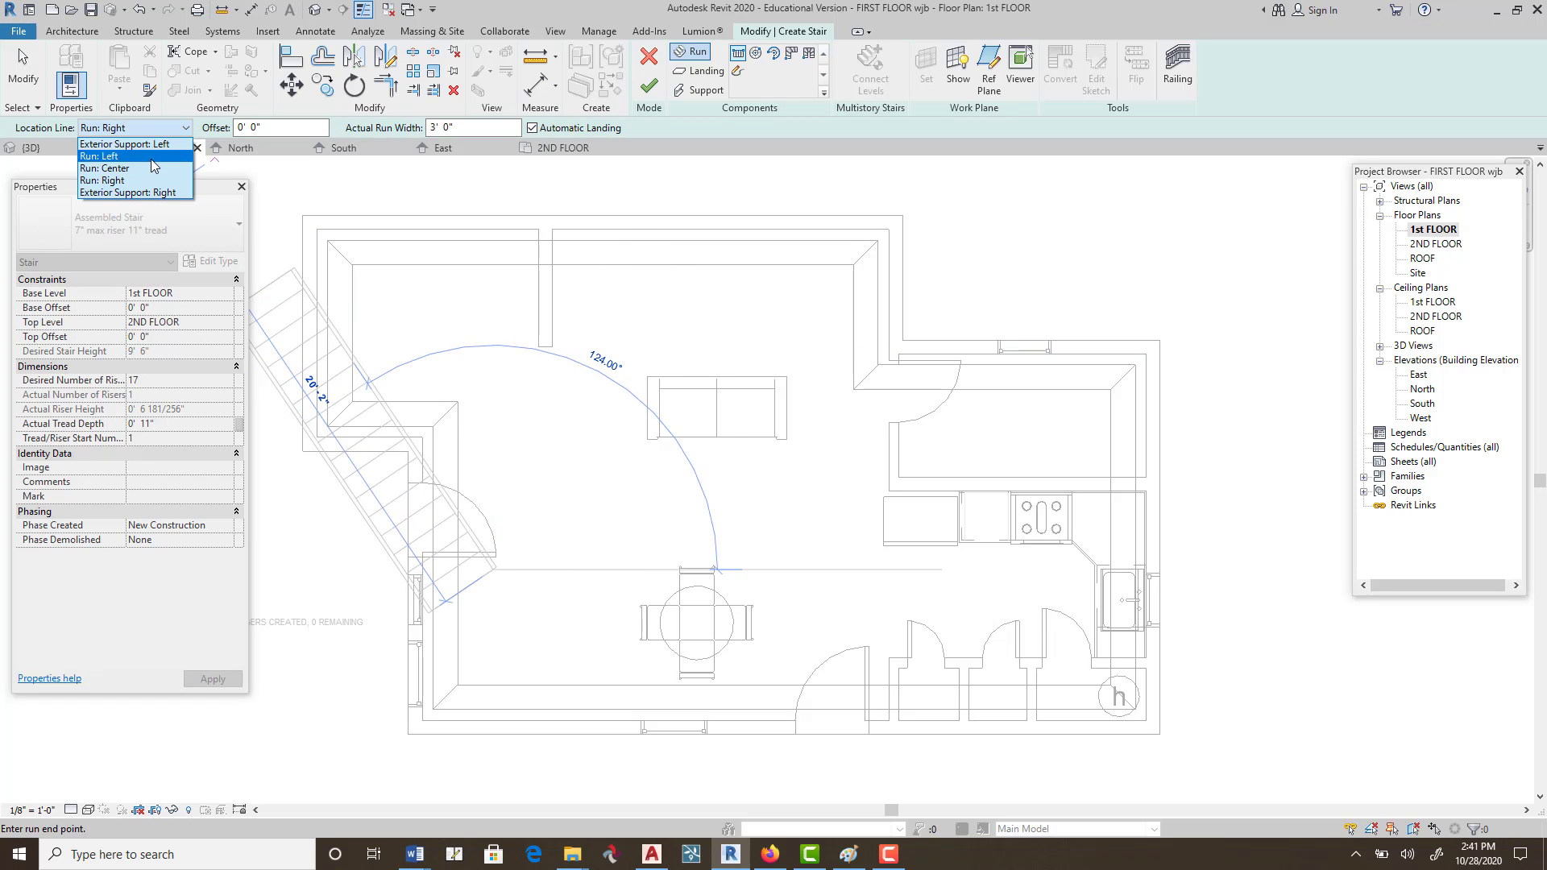
click(104, 168)
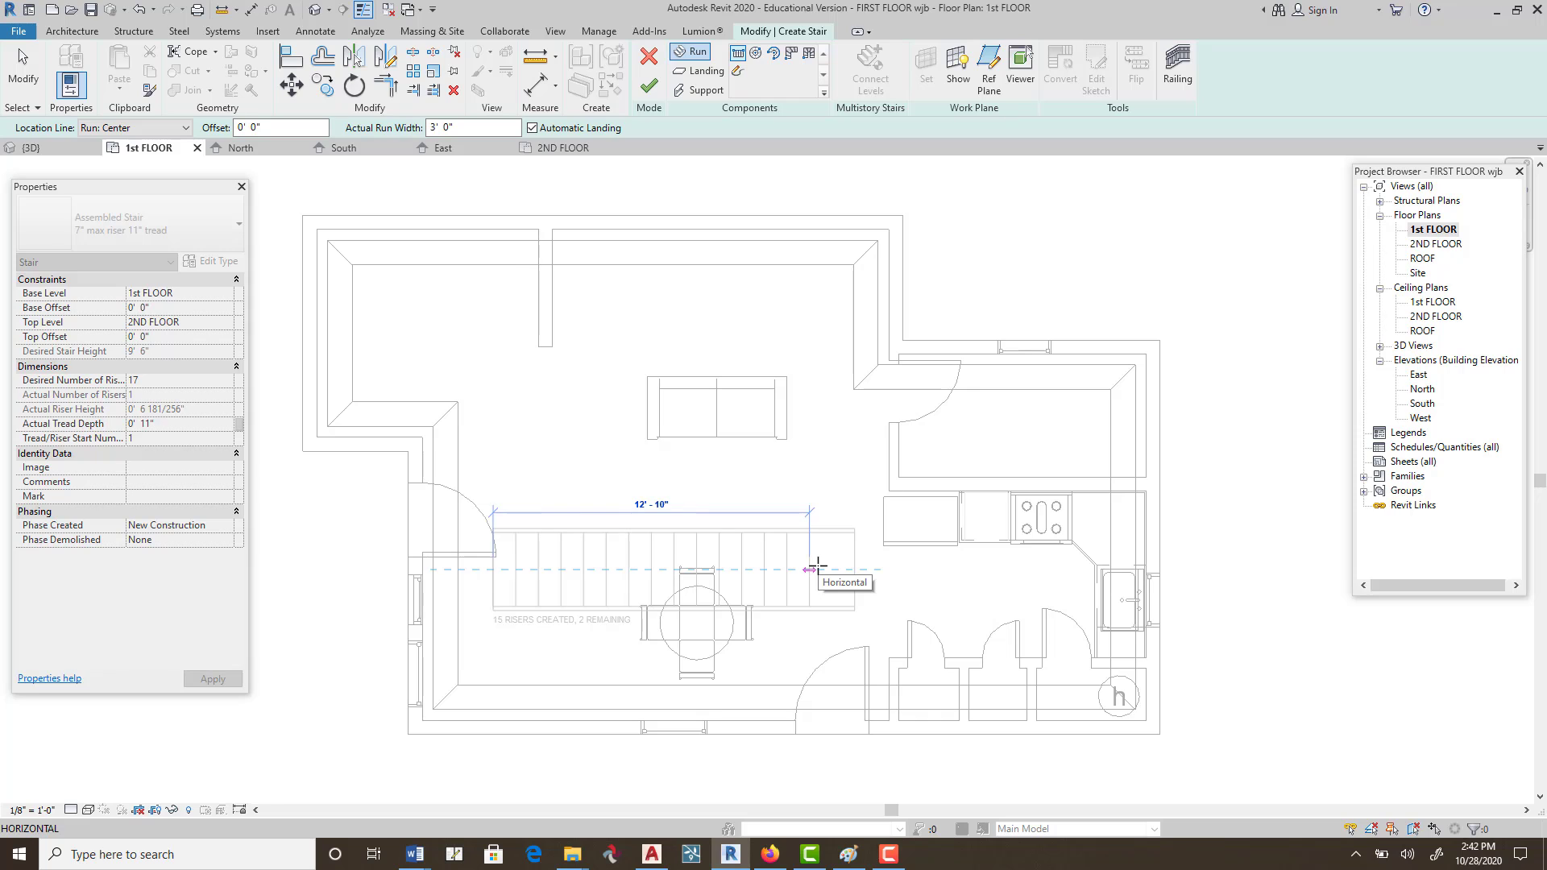
click(817, 564)
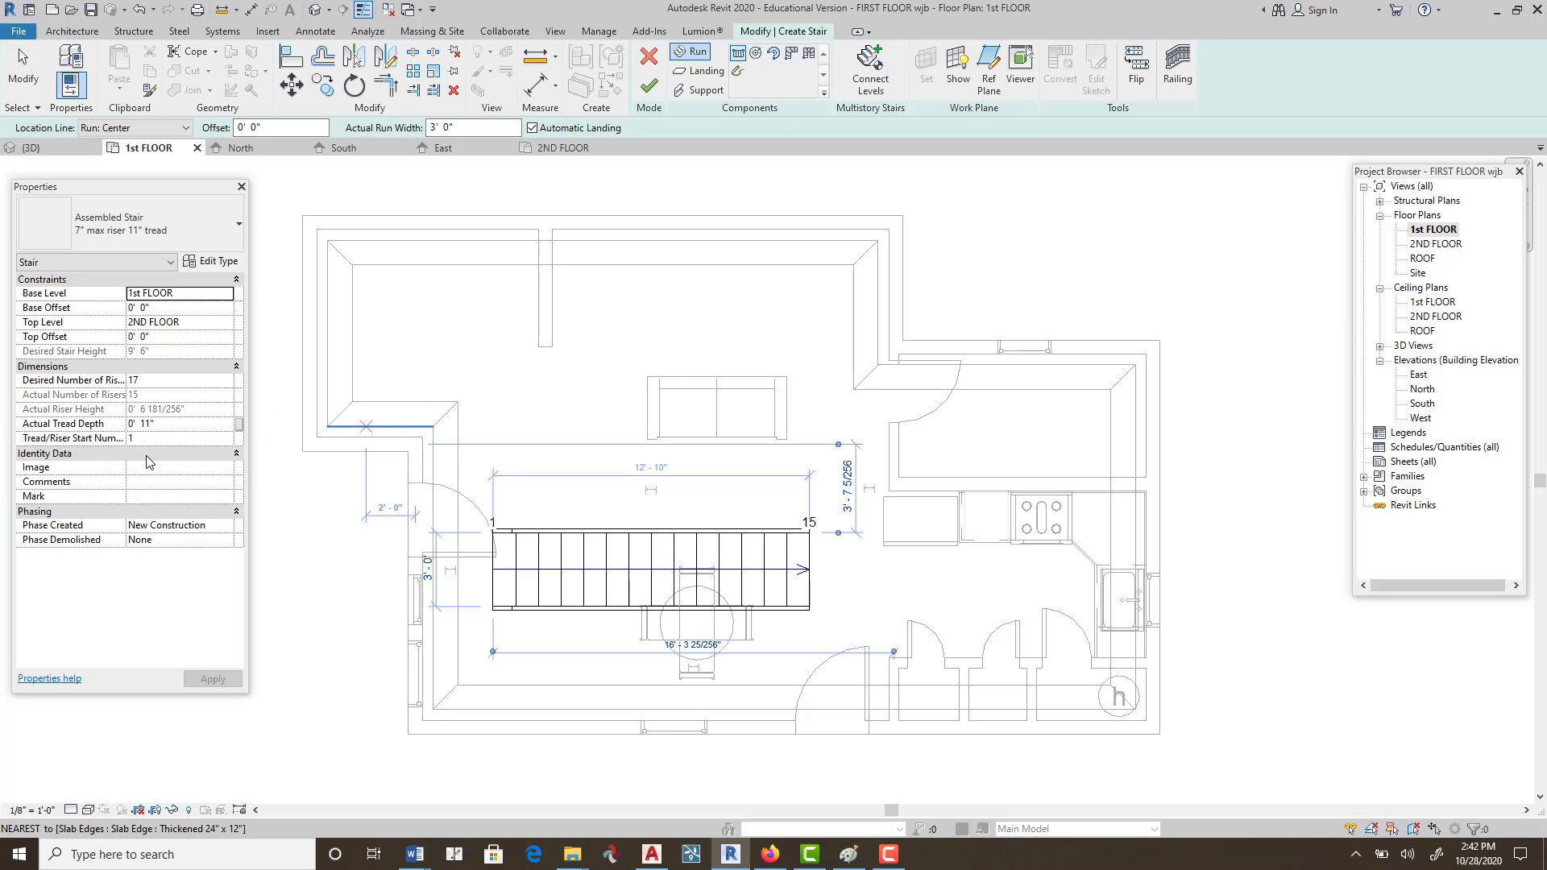
Set the stair's actual tread depth to 0' 10".
click(152, 426)
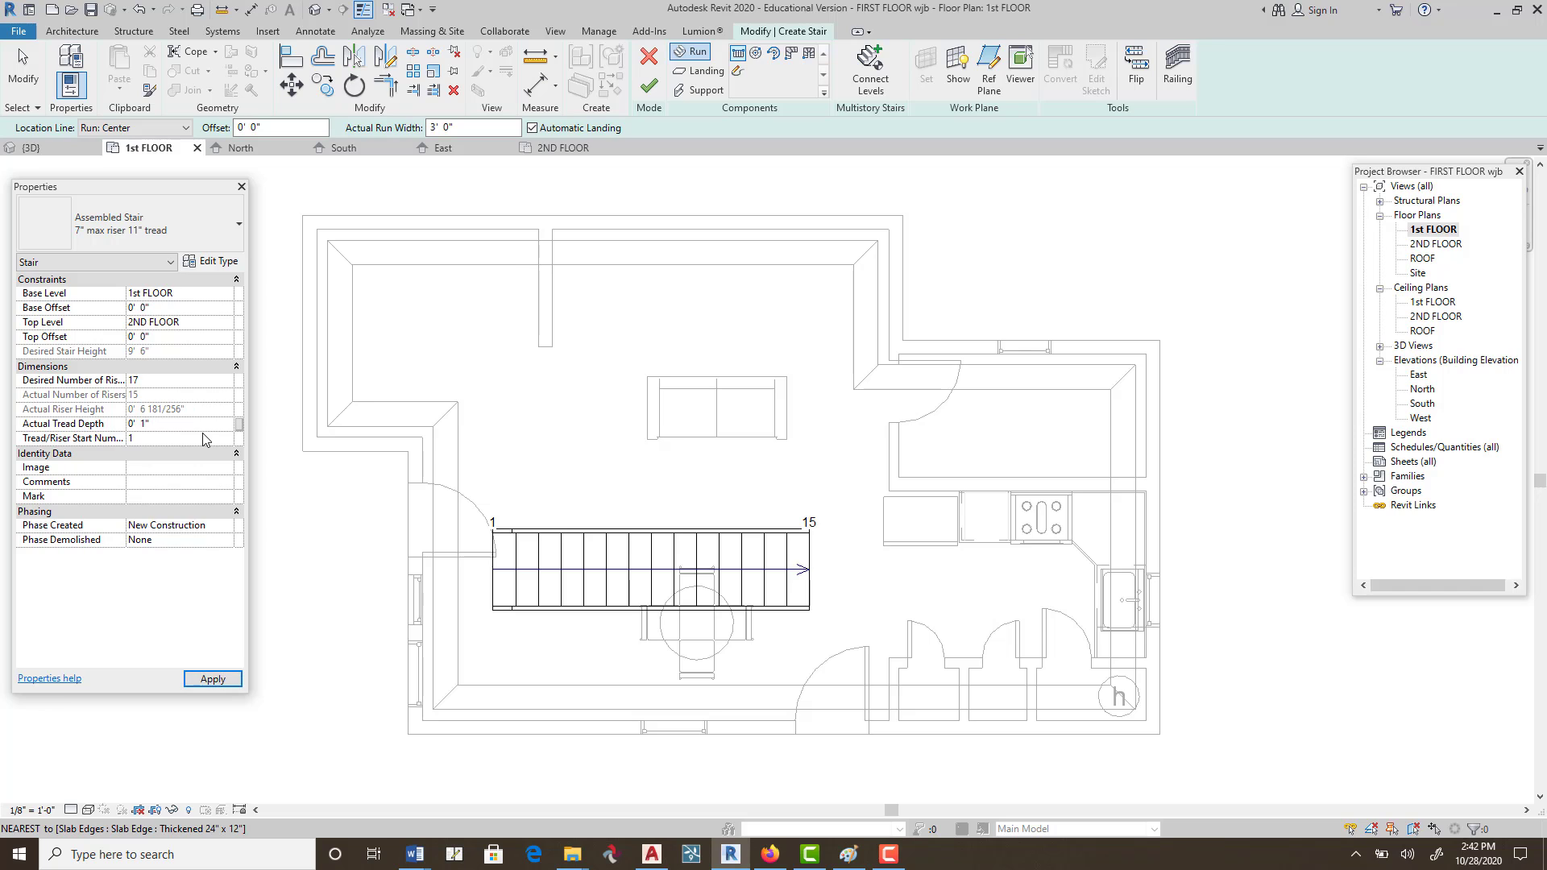
key(Return)
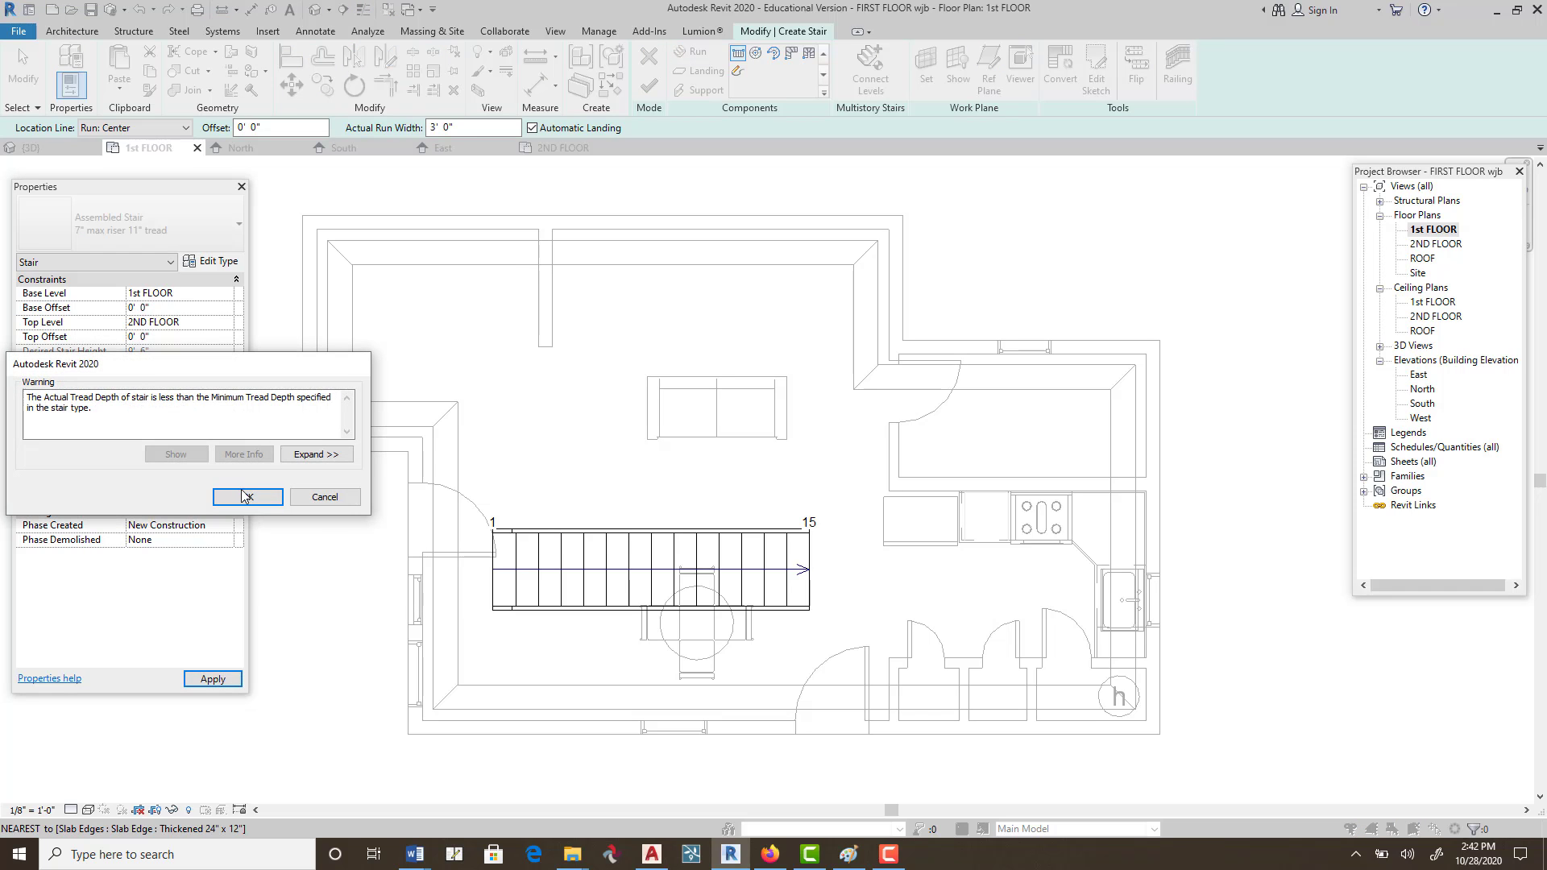
click(246, 496)
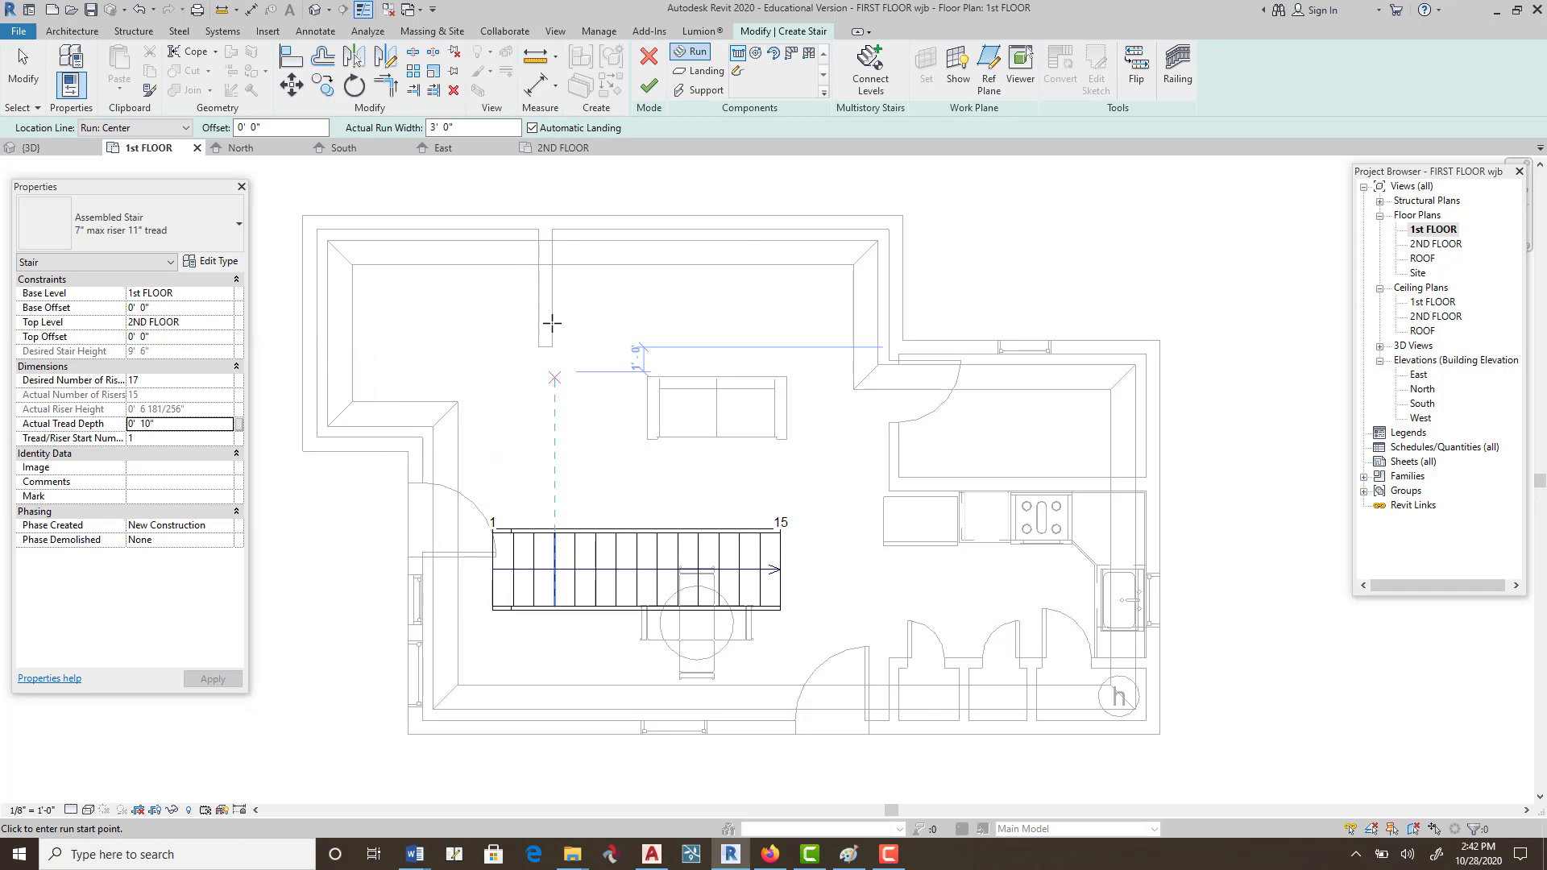
Add a 3' 0" wide L-shaped winder run, rotated to wrap the interior corner beyond the sofa, above the small room's door.
click(792, 54)
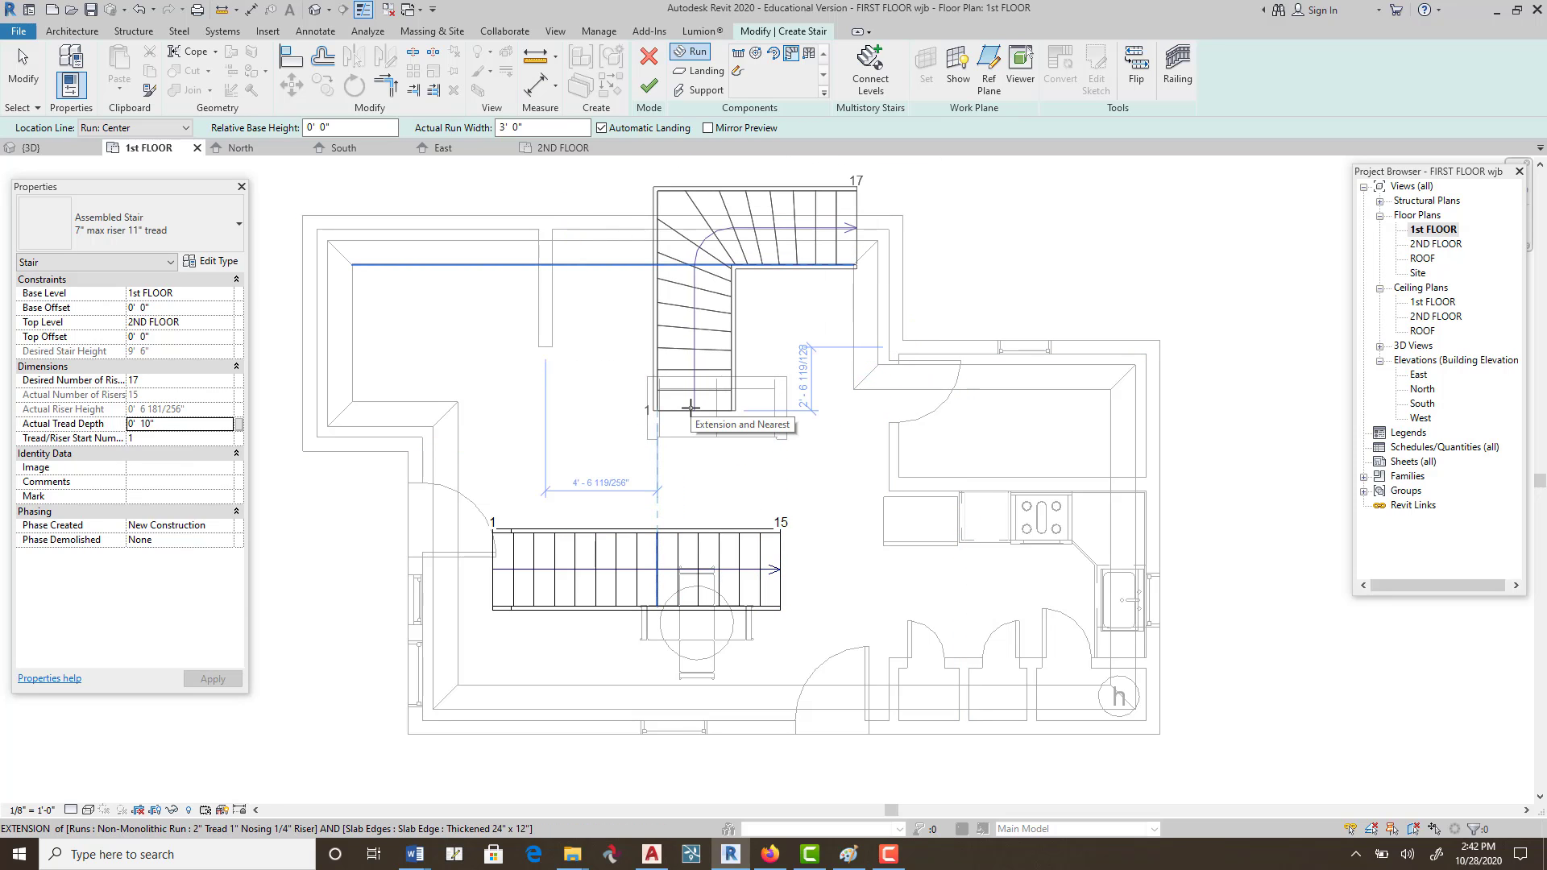
key(space)
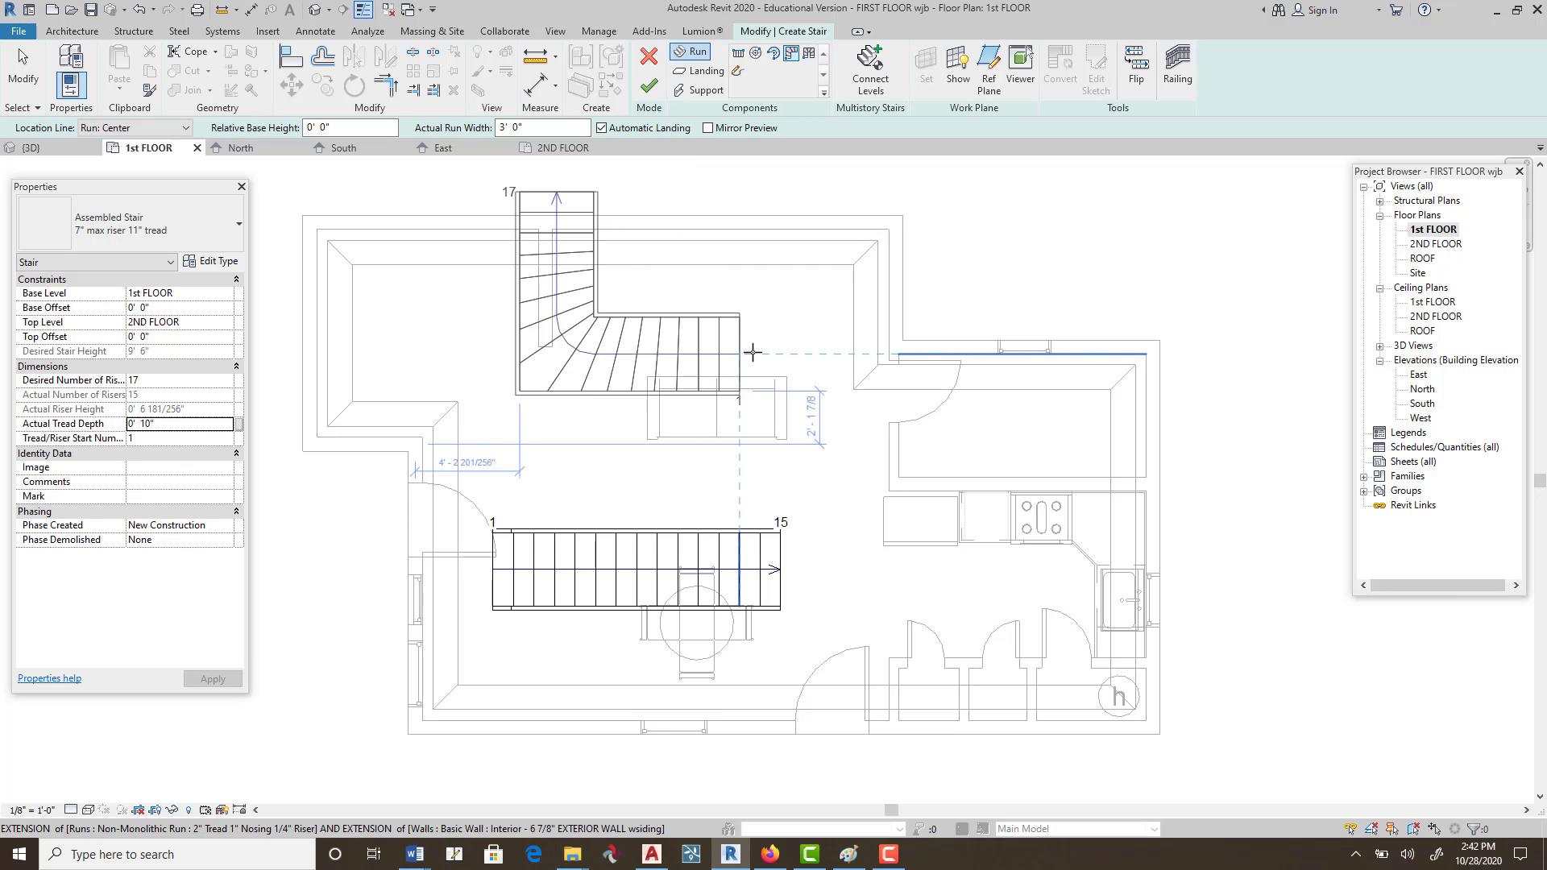
key(space)
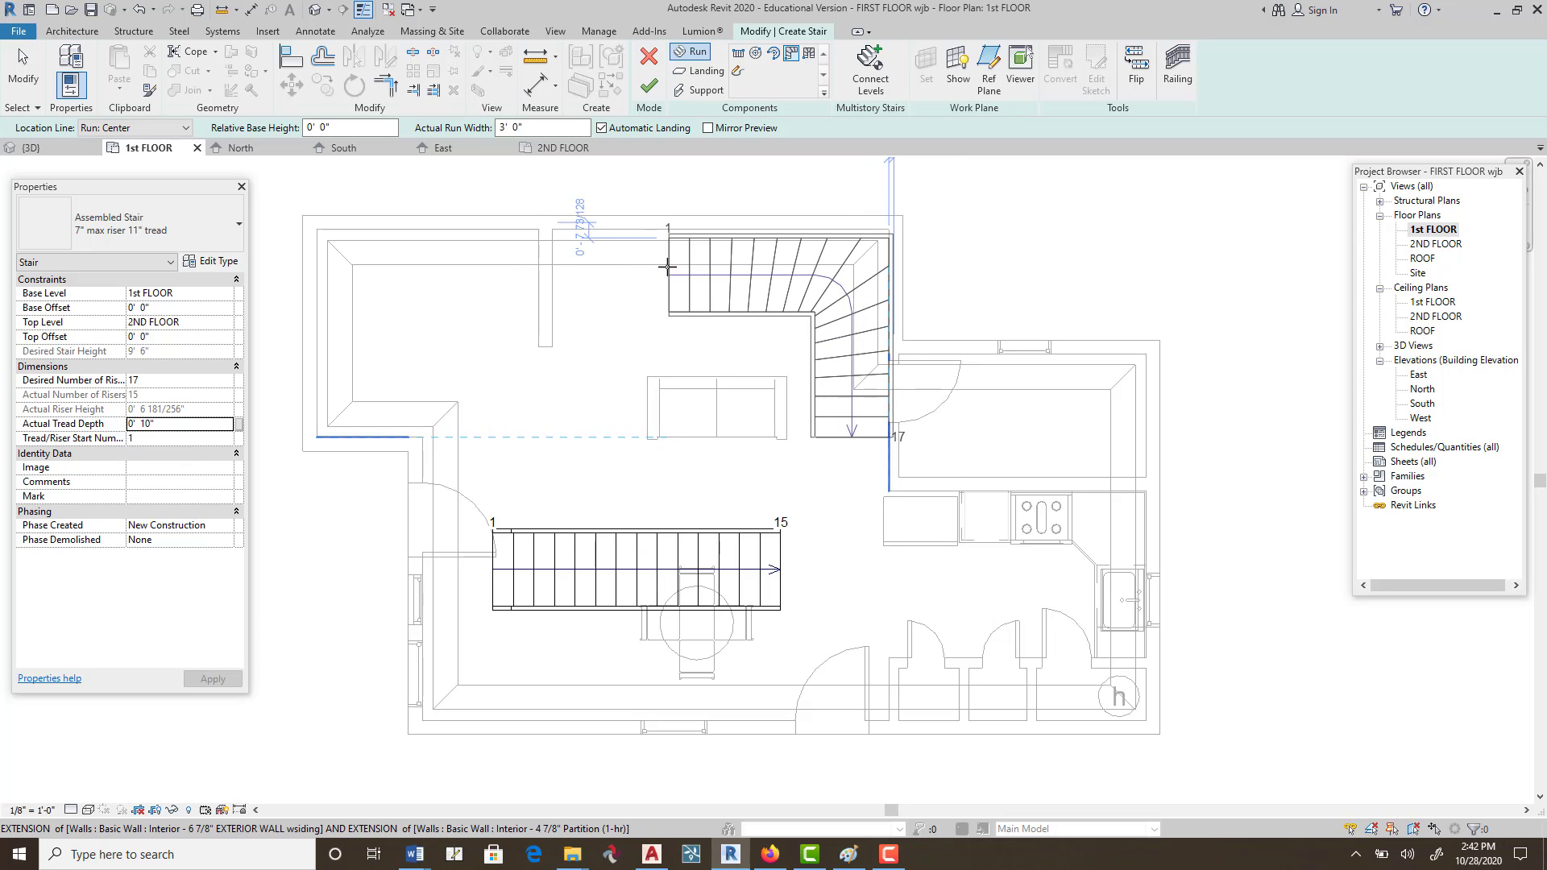
click(667, 266)
key(Escape)
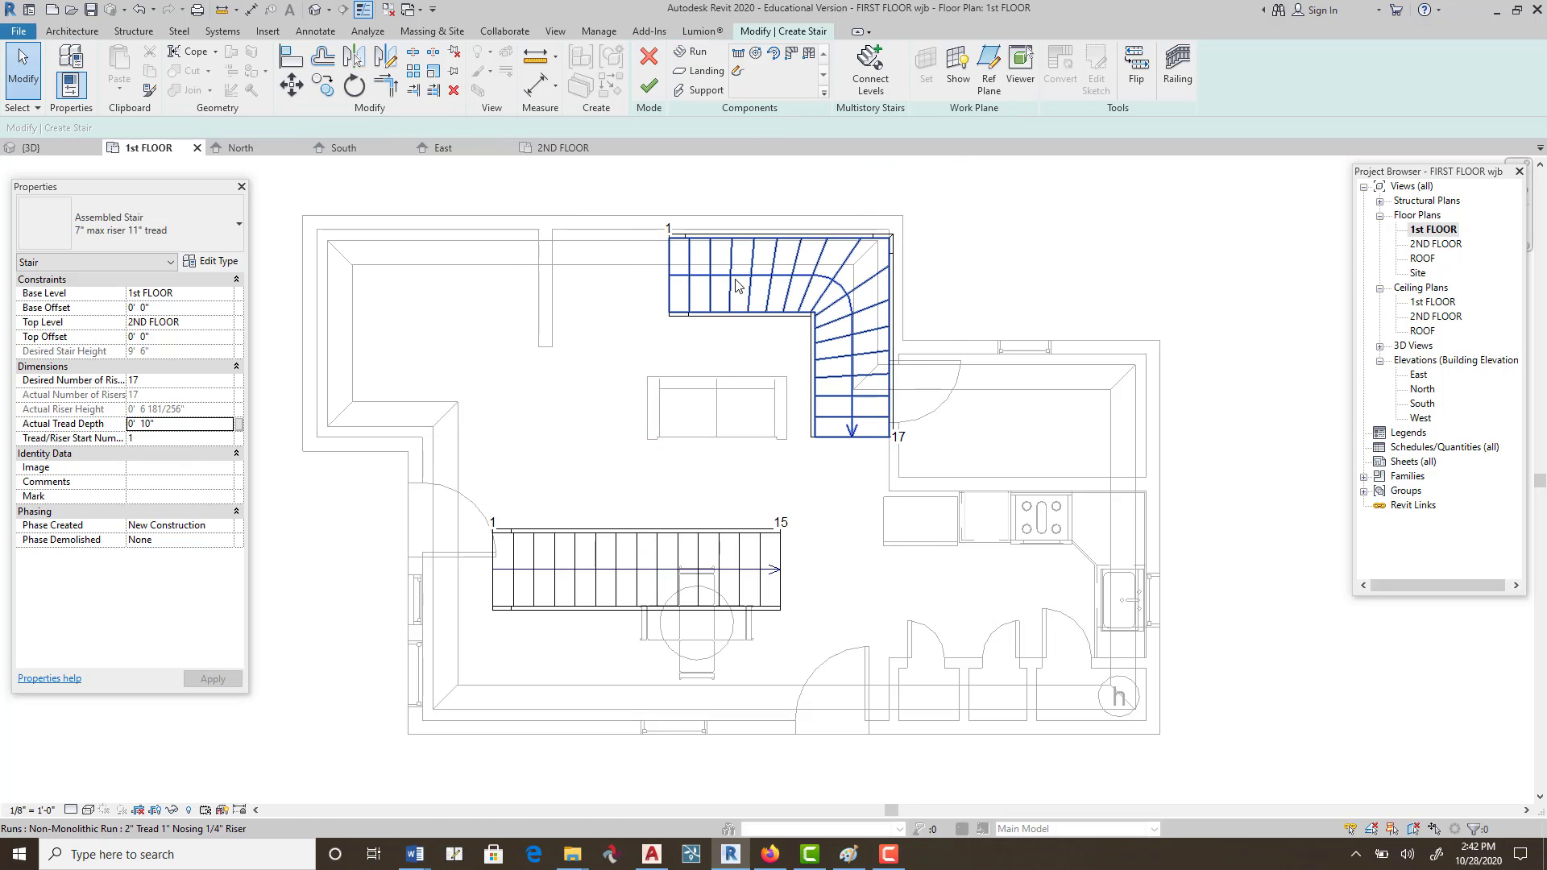
Move the L-shaped winder run so its outer corner meets the inside corner of the walls, and finish the stair.
scroll(901, 204, up, 2)
scroll(875, 278, up, 2)
click(868, 264)
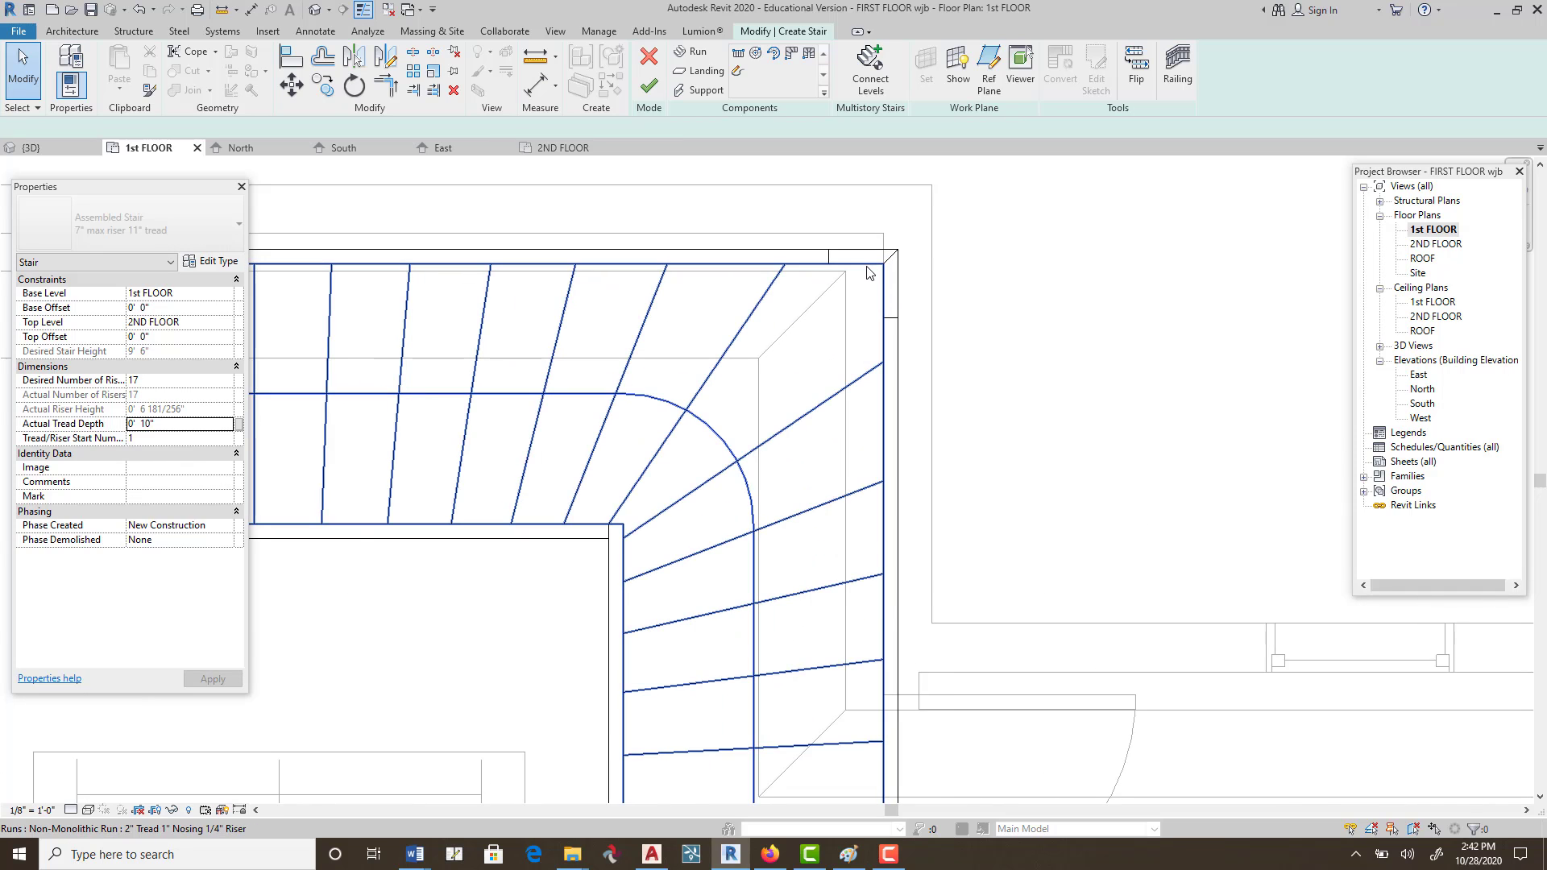
click(291, 85)
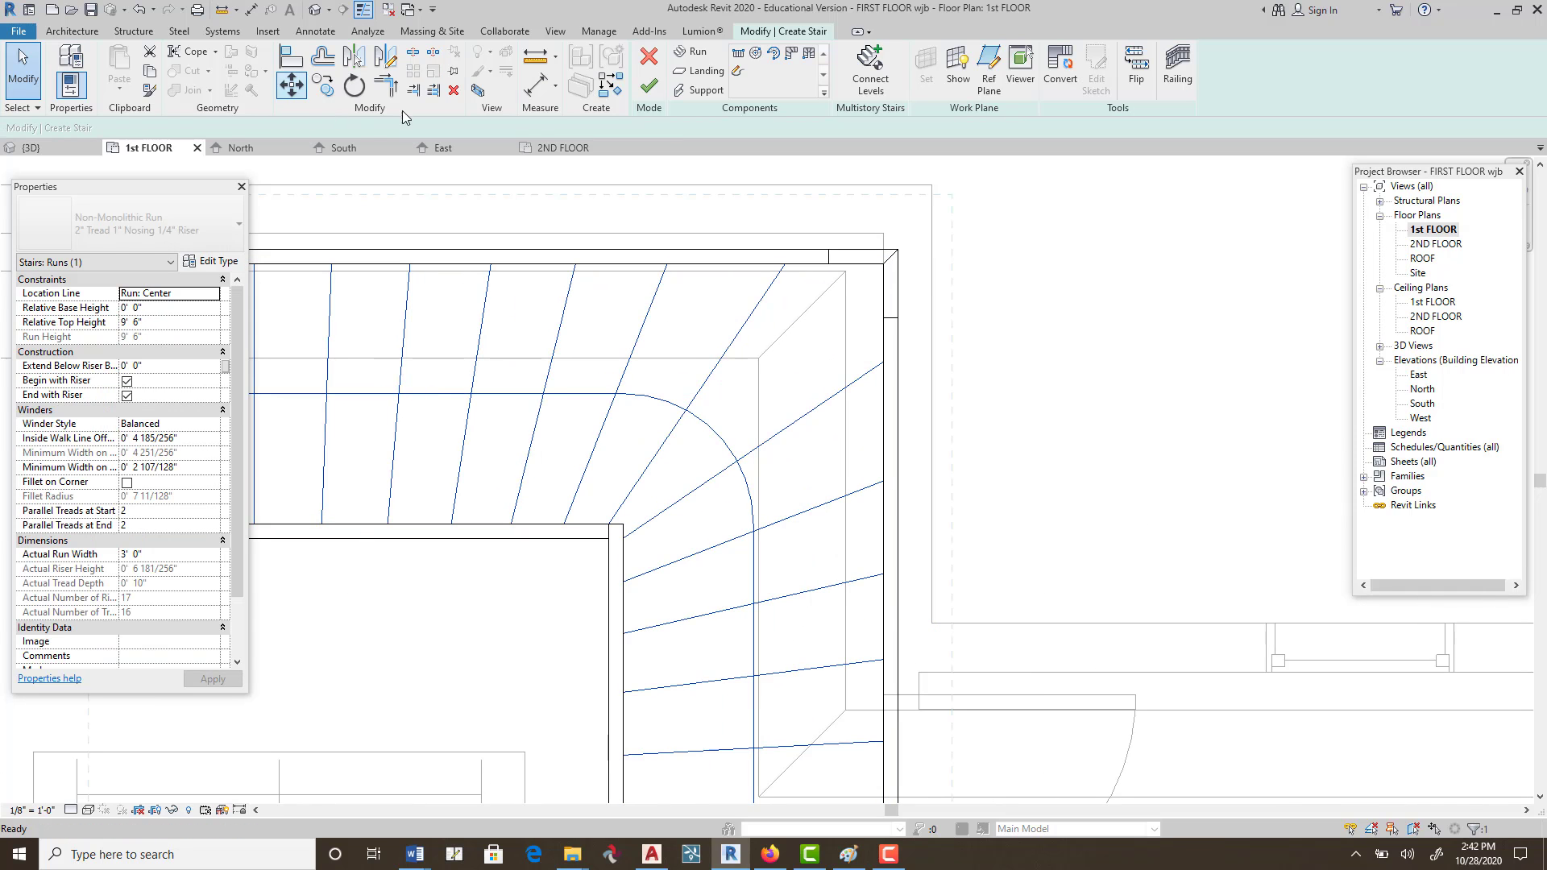
click(880, 234)
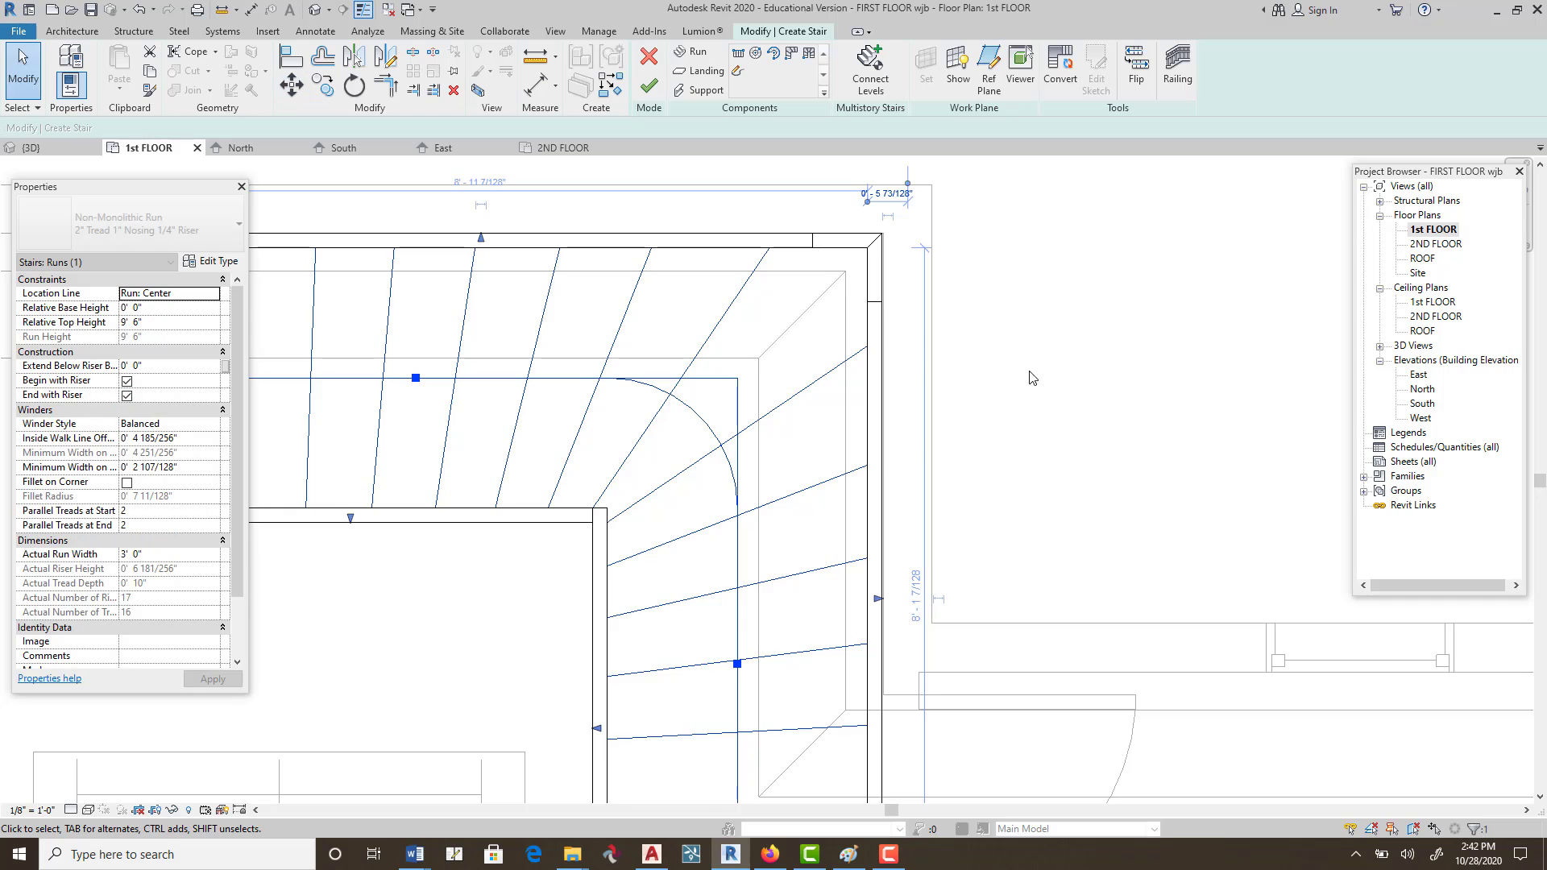
scroll(1034, 378, down, 4)
middle_drag(1012, 449, 879, 380)
key(Escape)
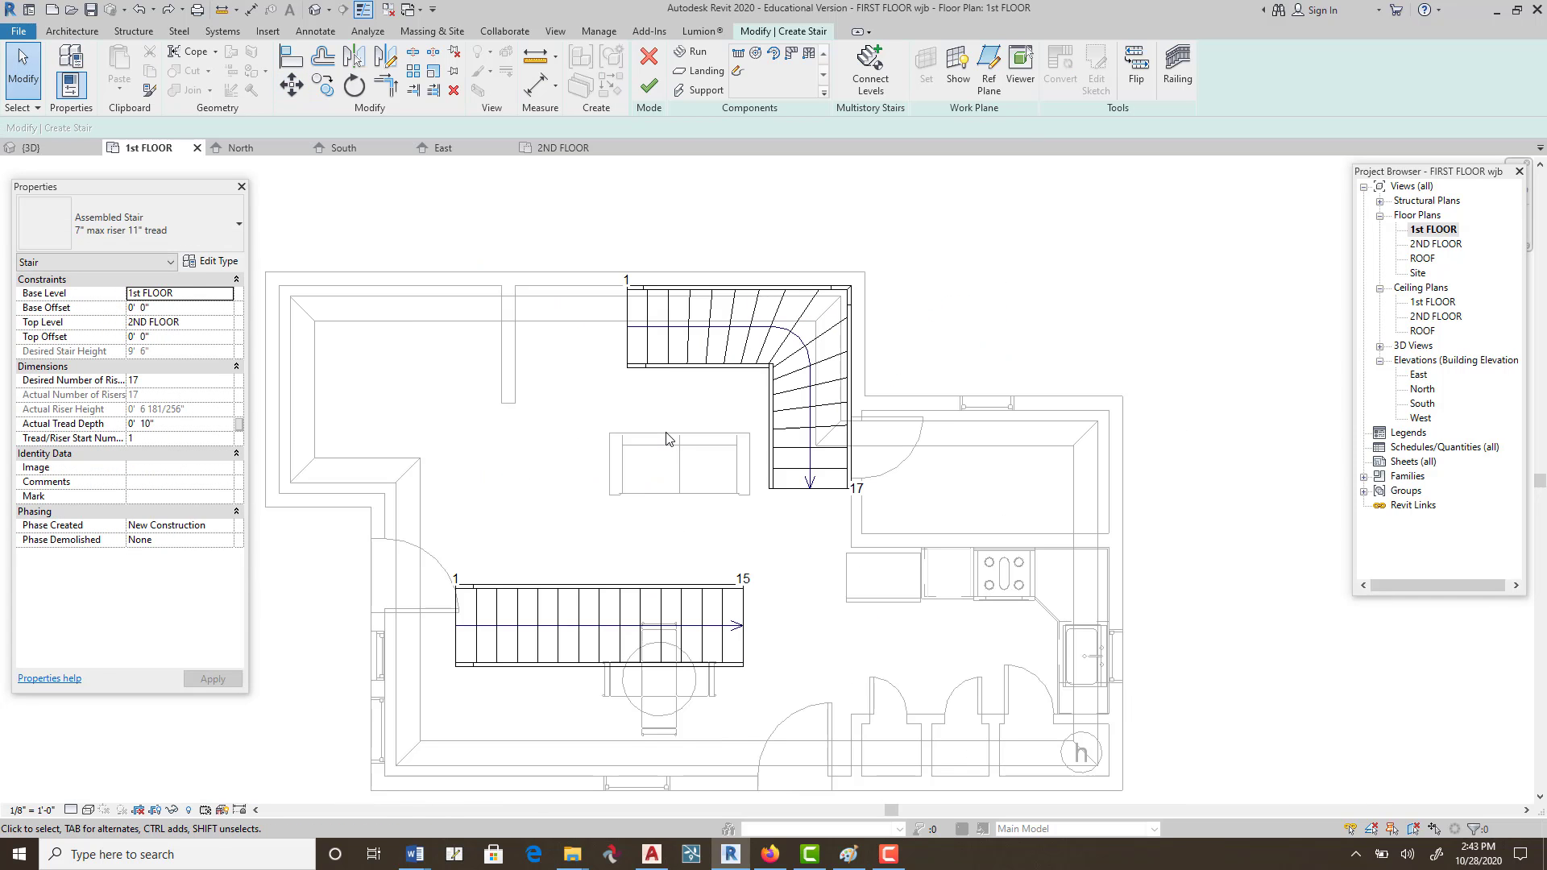
click(650, 89)
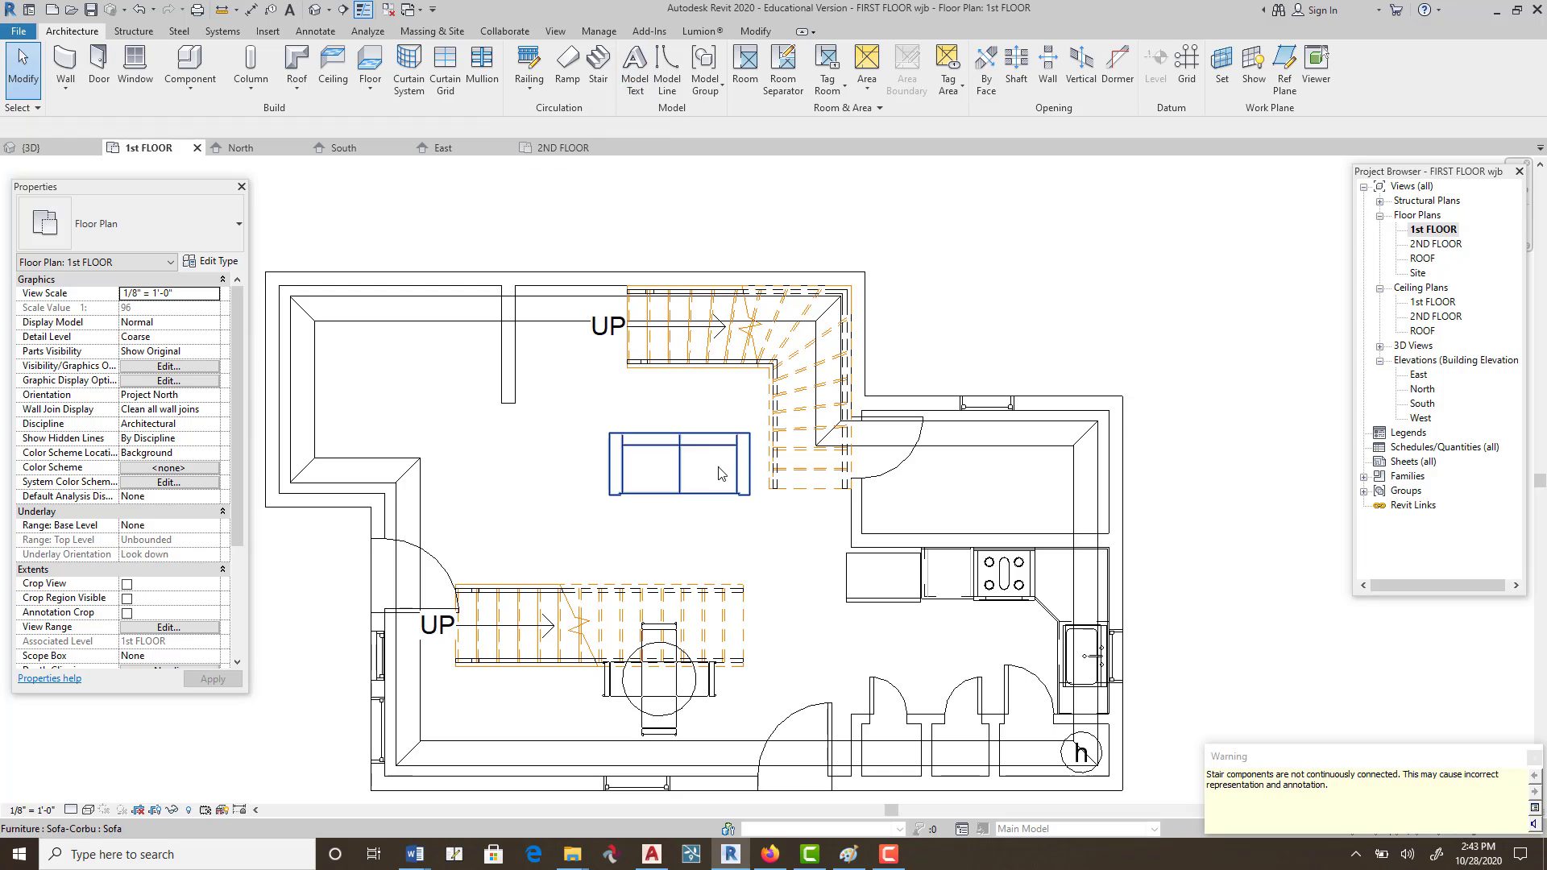
Move the sofa straight up about 1' 7" toward the L-shaped winder stair.
click(698, 453)
key(m)
key(v)
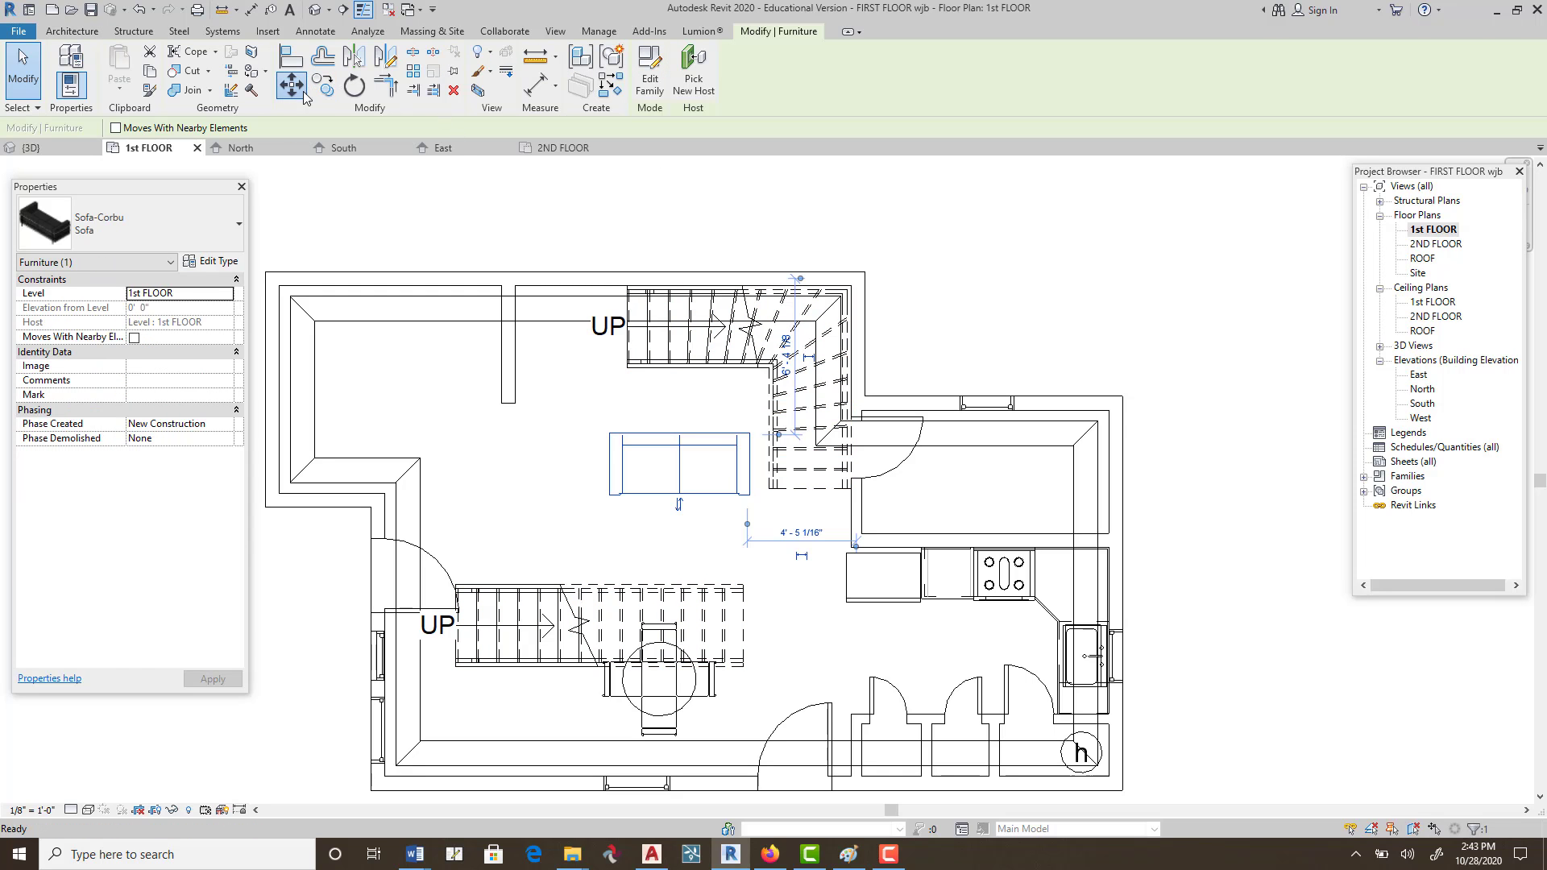
click(694, 439)
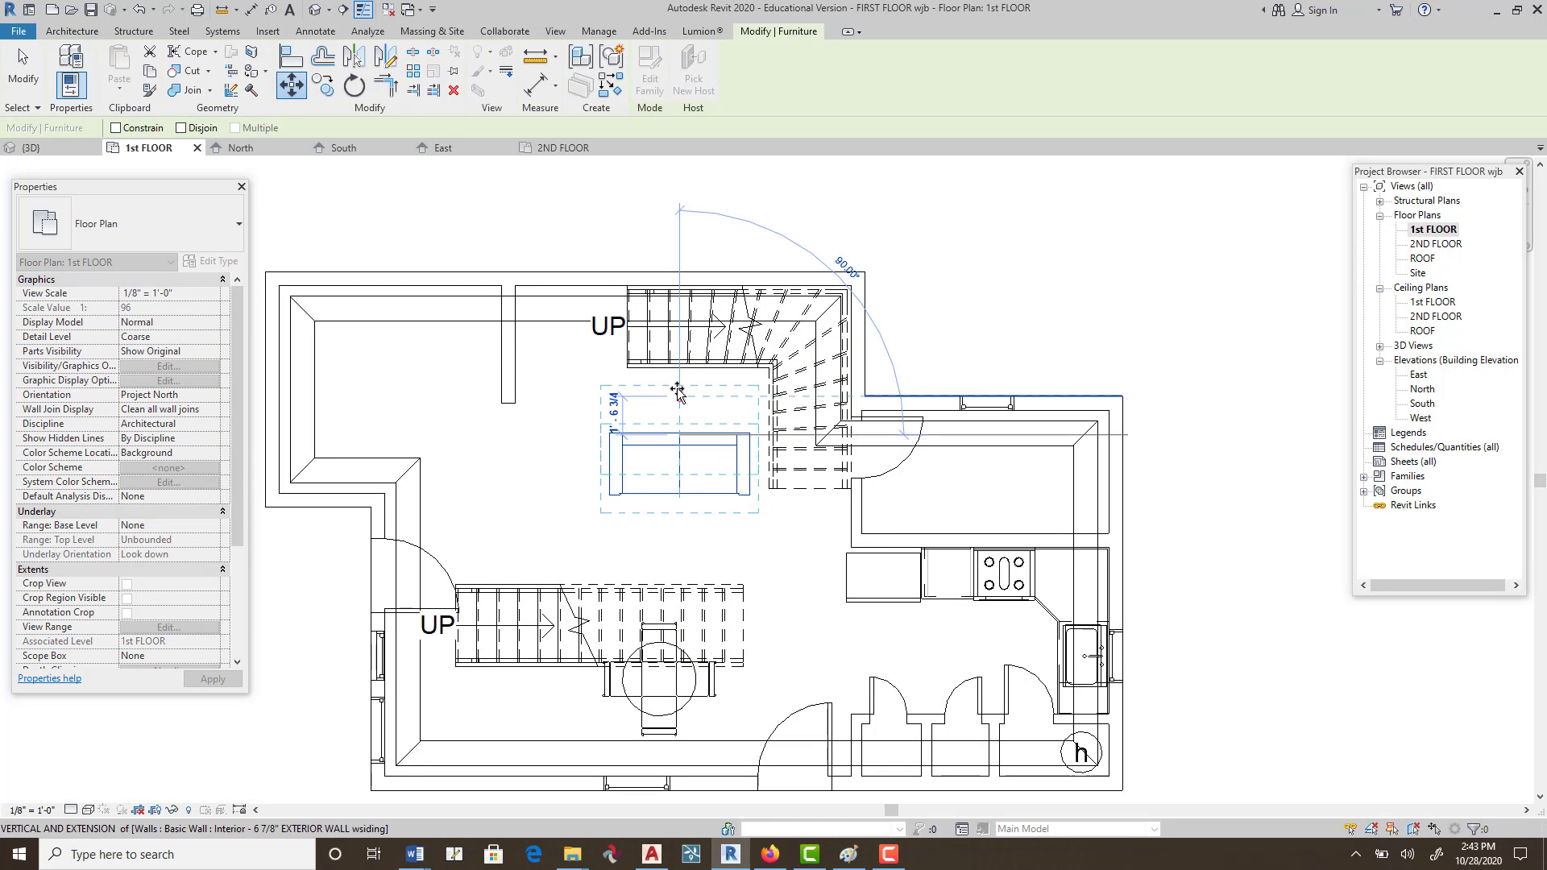
click(684, 395)
click(1096, 277)
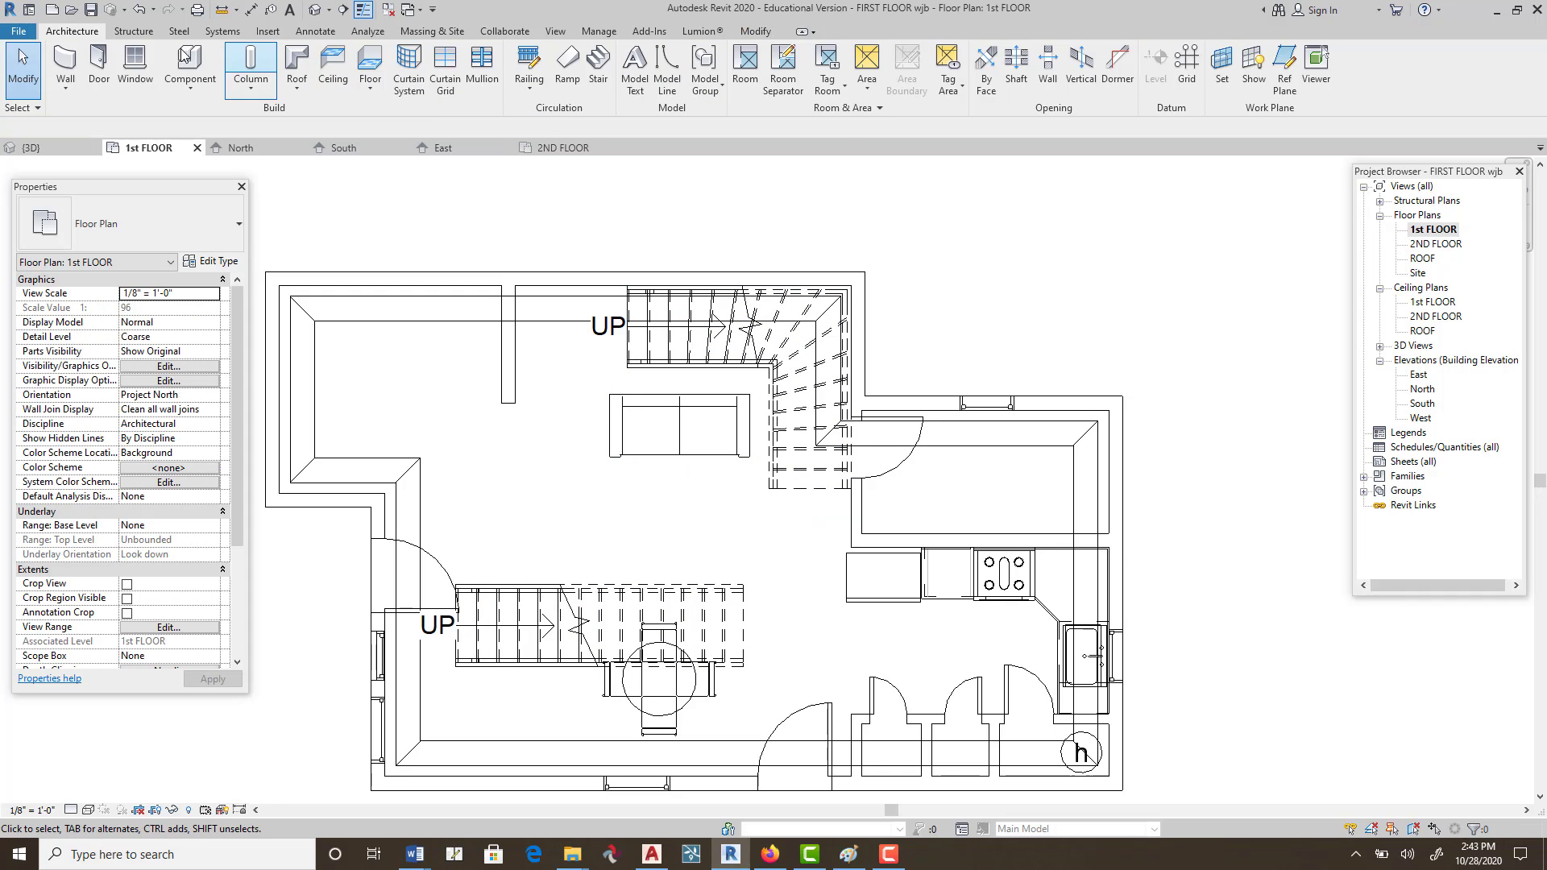
Start a new stair with a 3' 0" wide U-shaped winder run for the plan's upper-left corner.
click(600, 81)
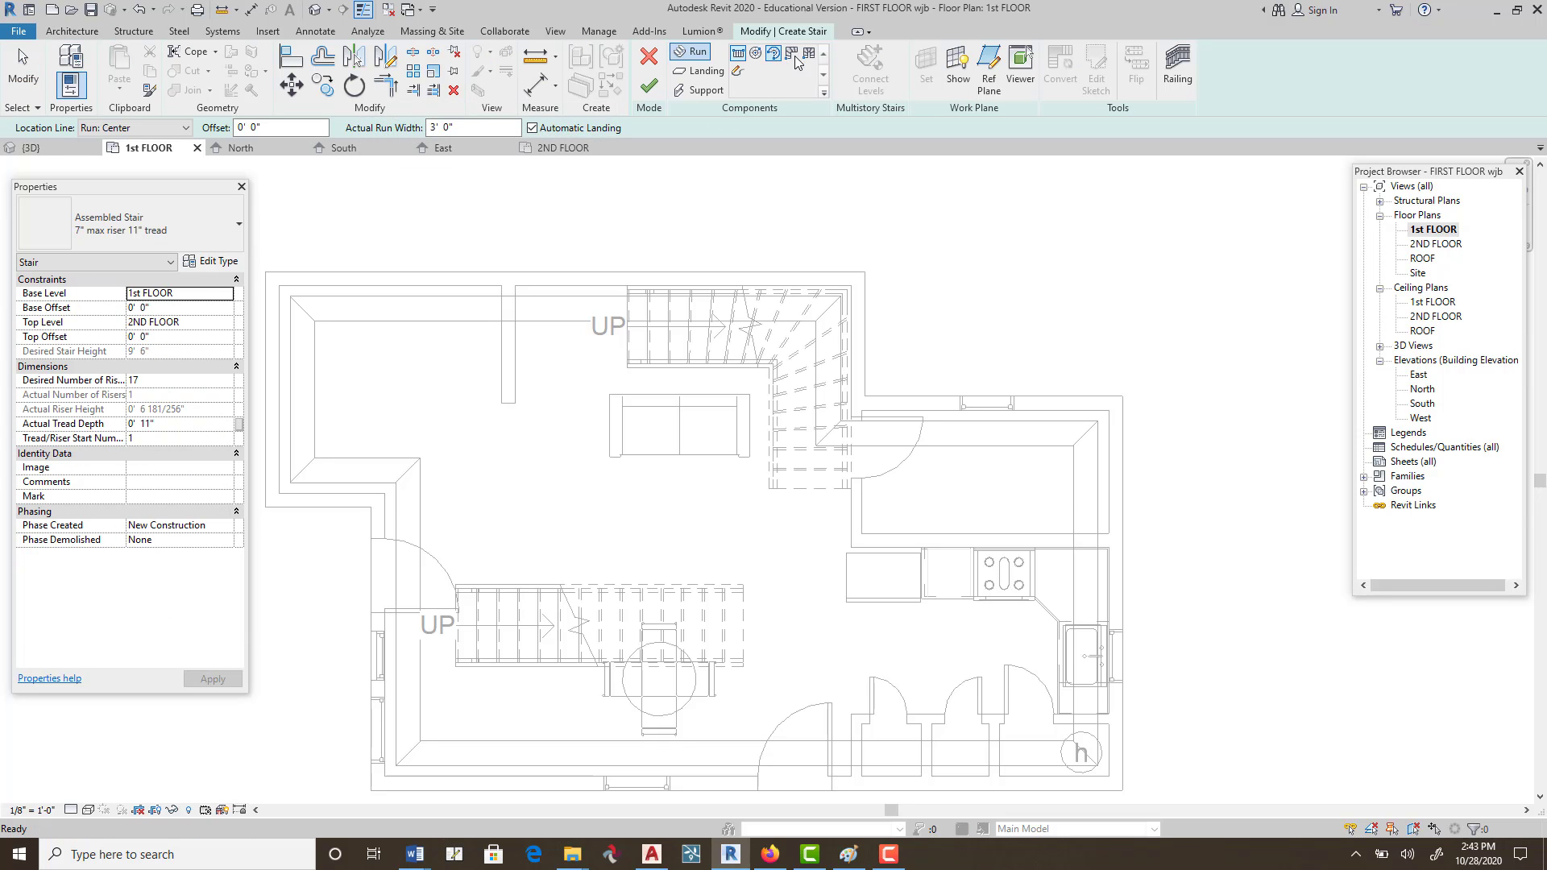
click(808, 53)
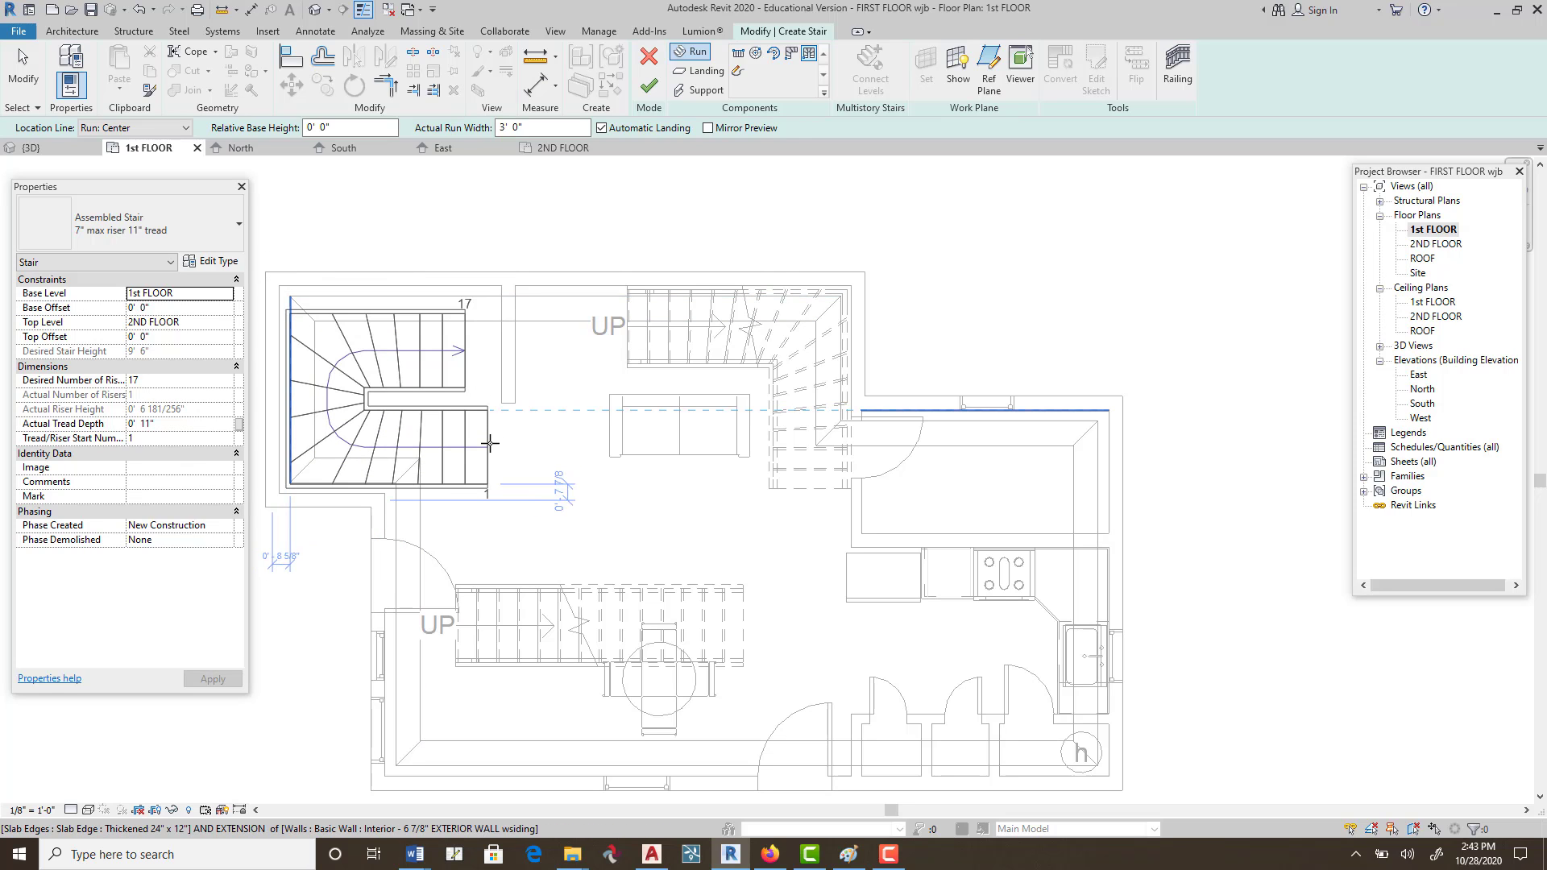
Place the U-shaped winder stair in the northwest corner room of the 1st FLOOR plan and finish the stair.
click(482, 441)
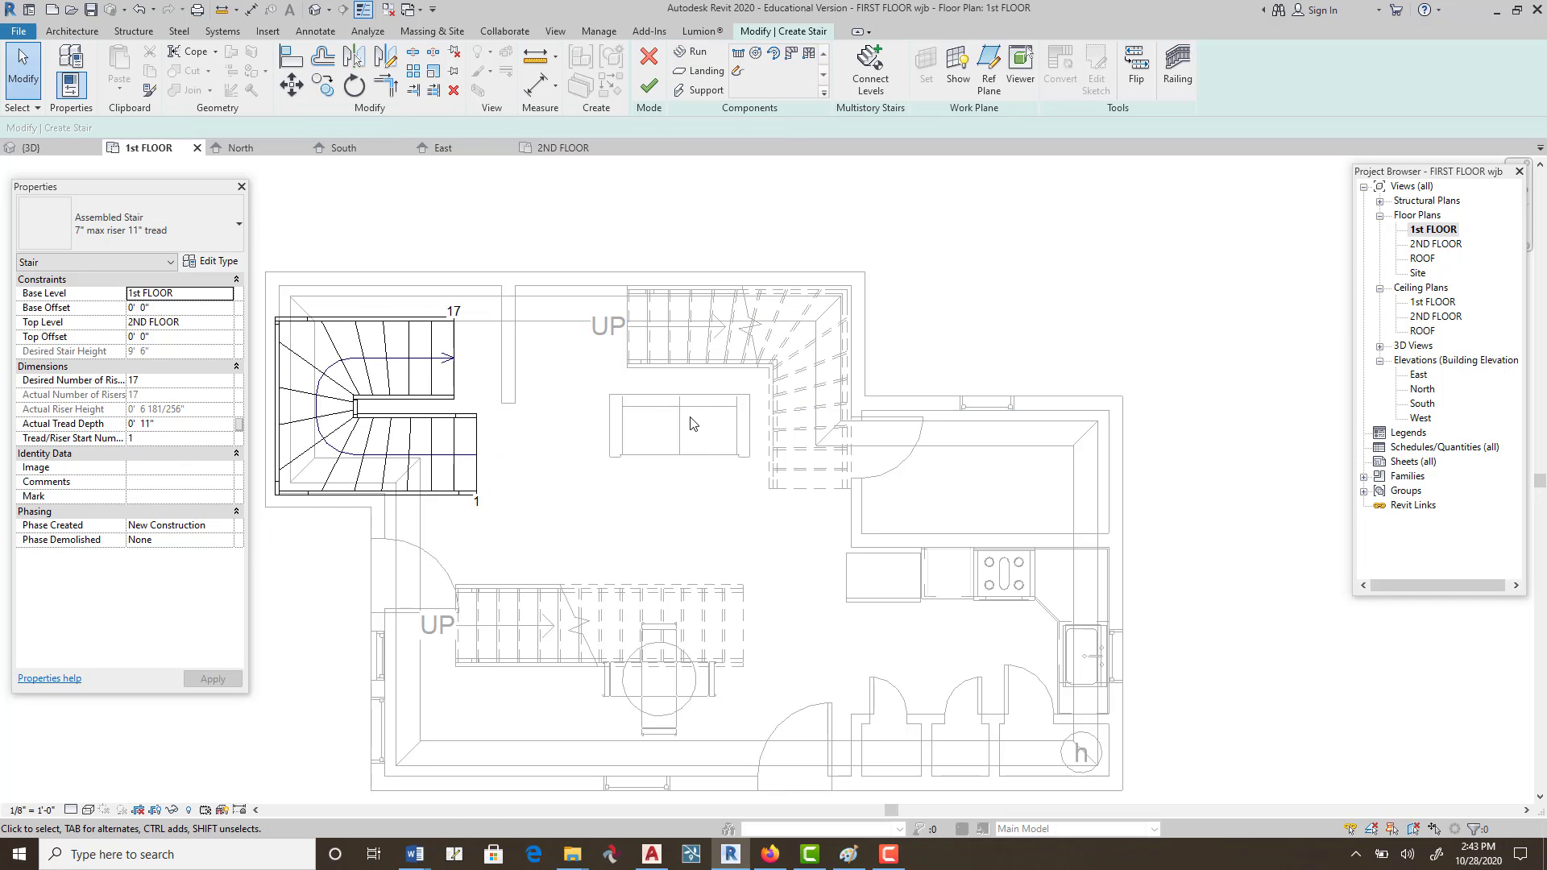
click(648, 91)
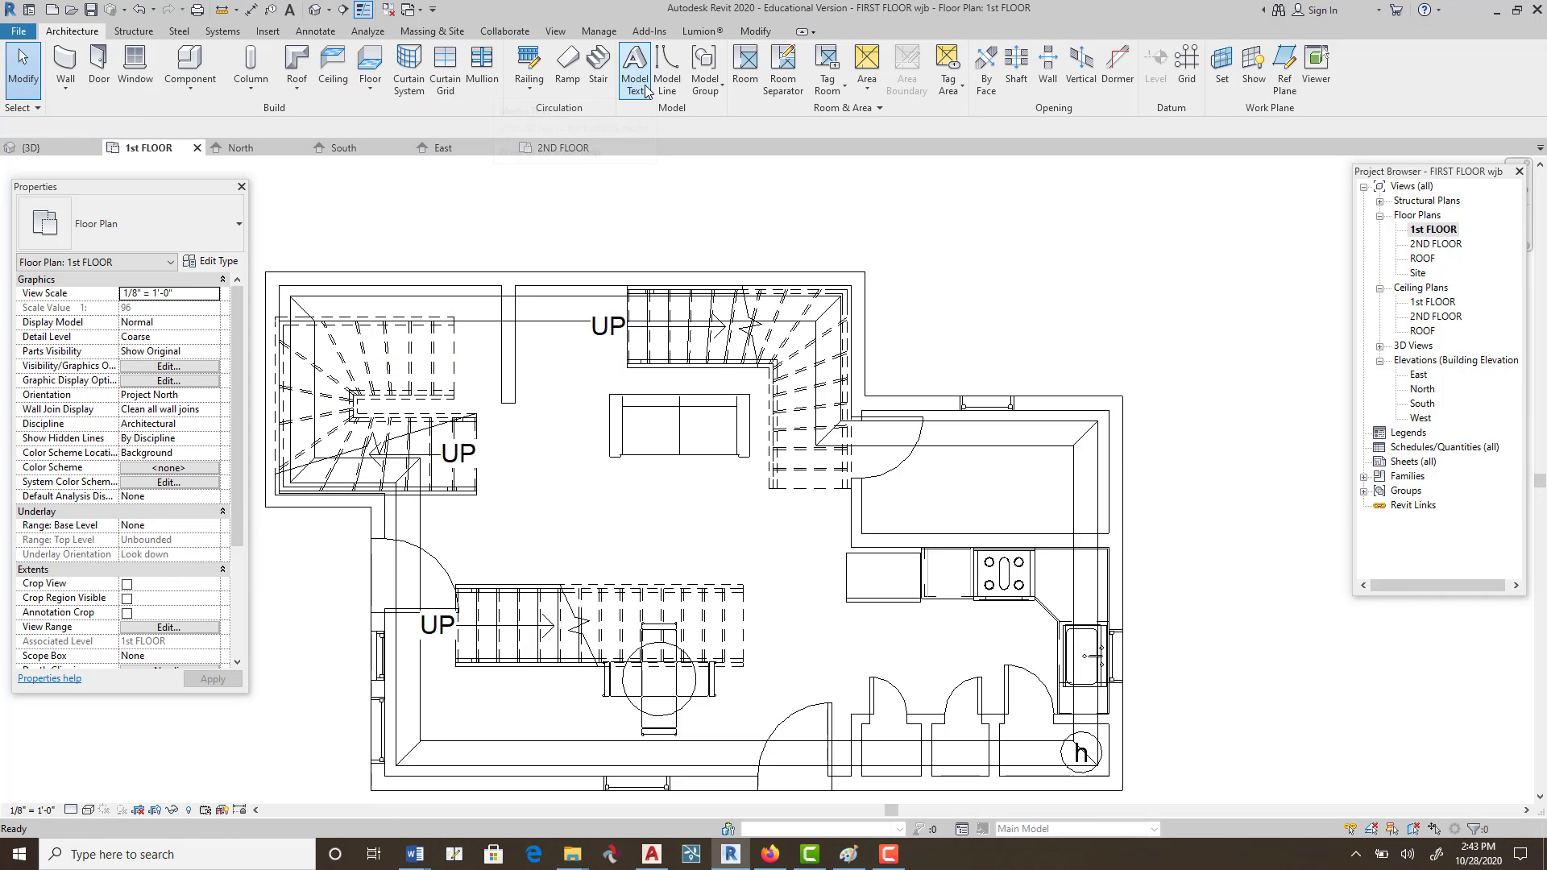
click(719, 368)
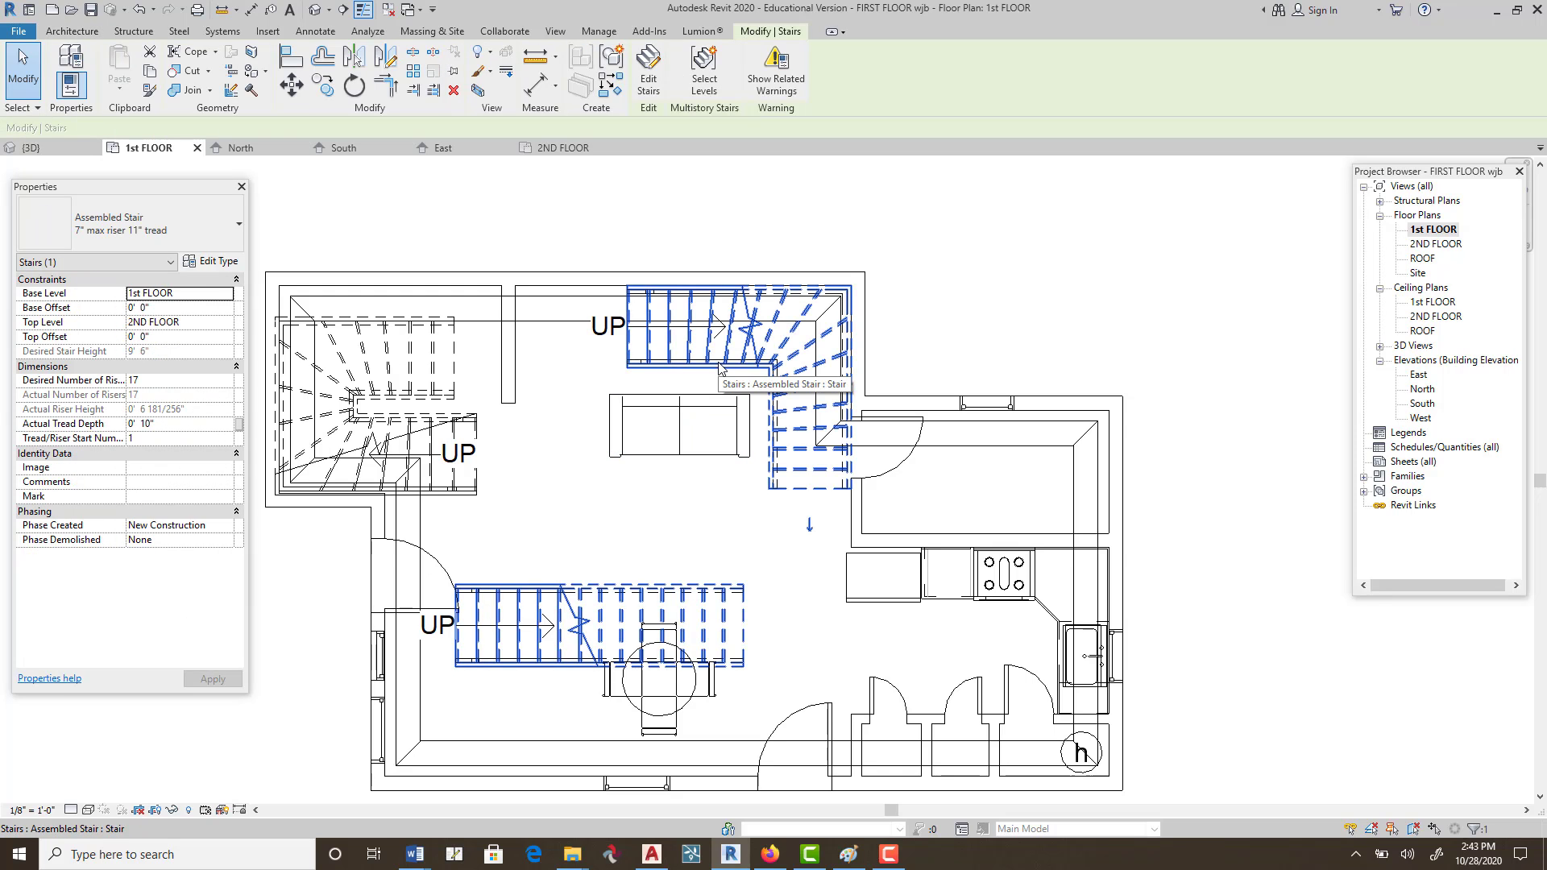
click(648, 77)
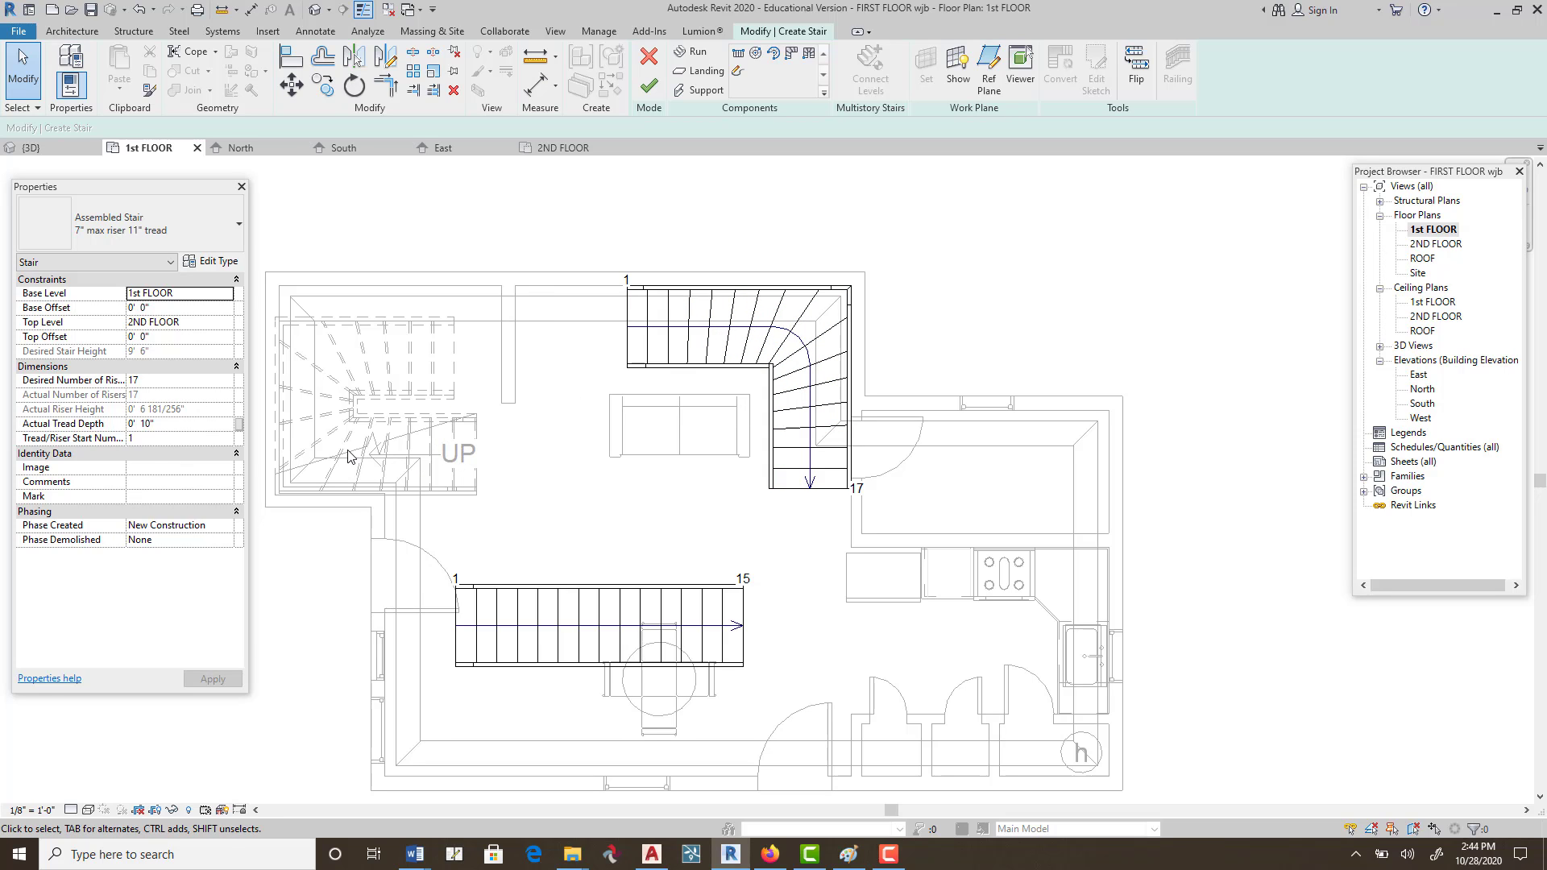
click(649, 58)
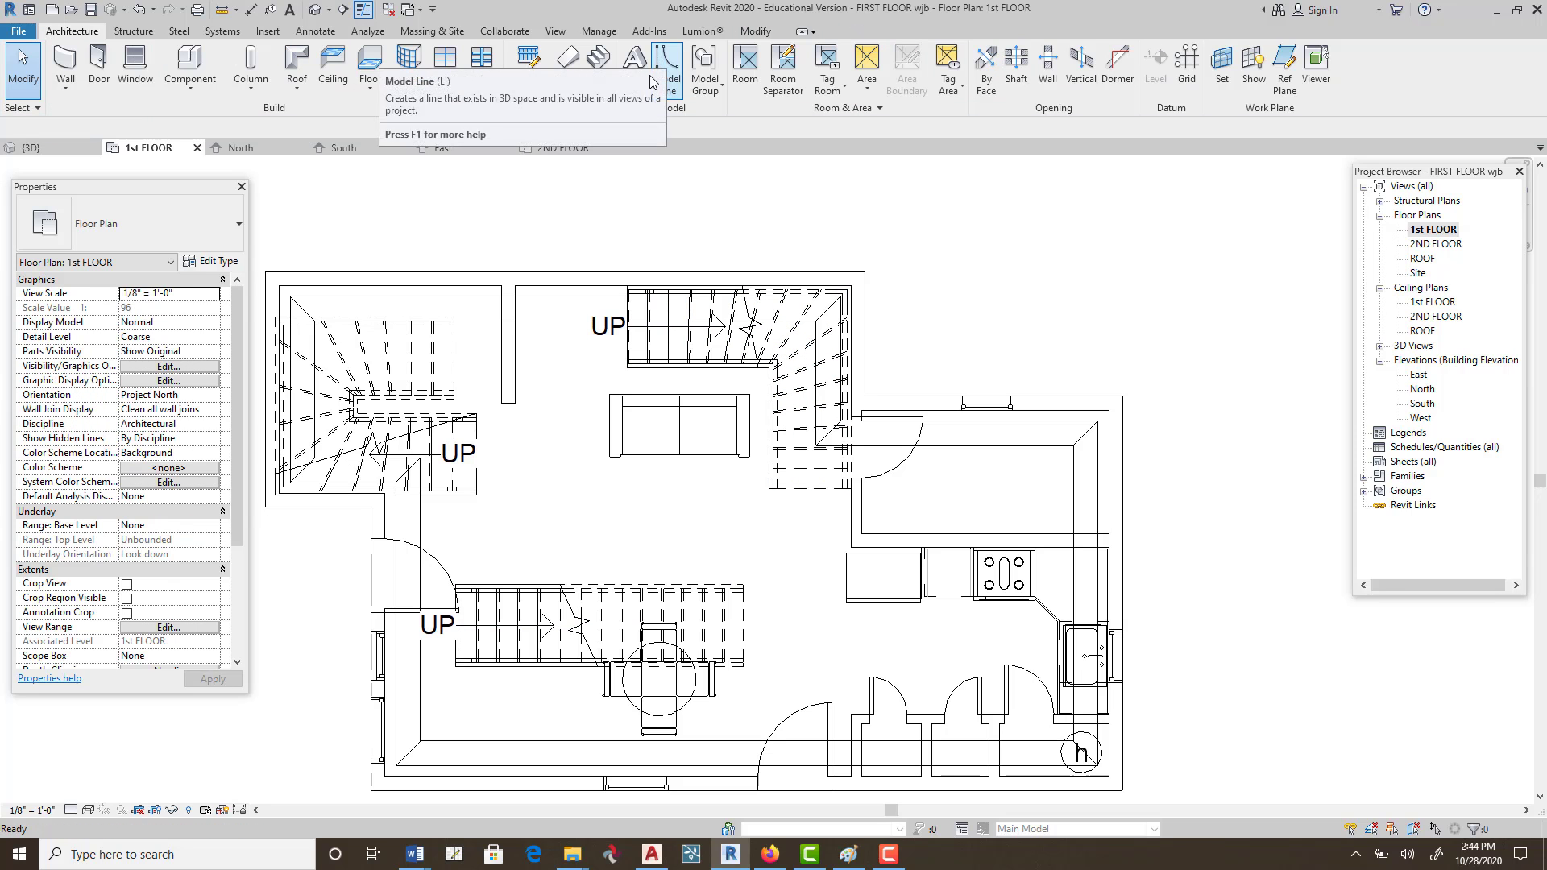
Examine the stair railings and the short interior wall in the 3D view and in the 2ND FLOOR plan.
click(315, 10)
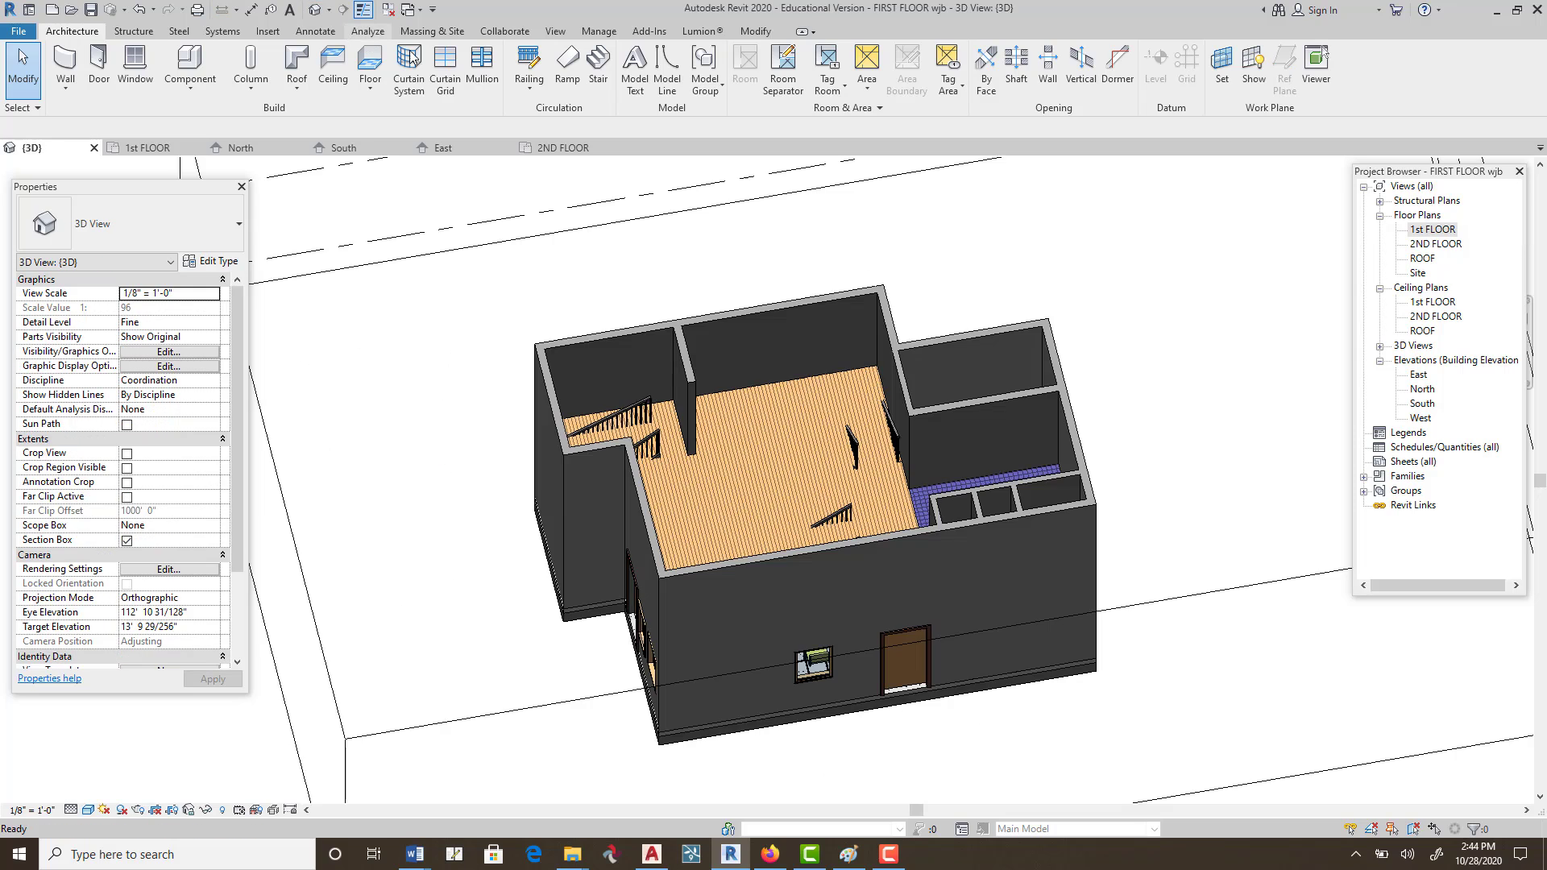
scroll(853, 474, up, 2)
scroll(842, 463, down, 3)
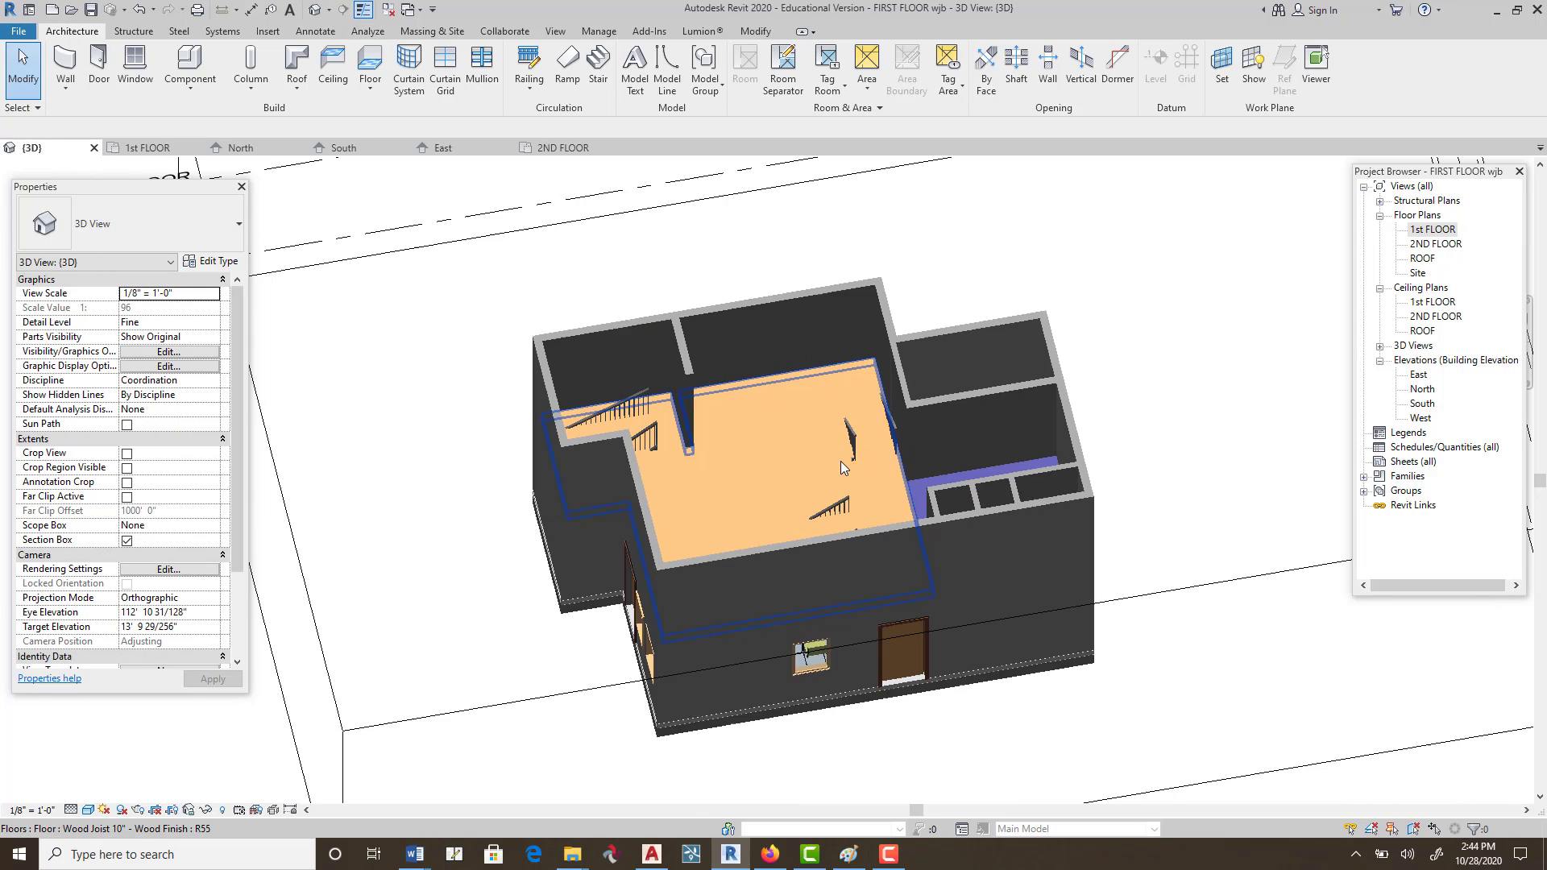
scroll(786, 471, up, 4)
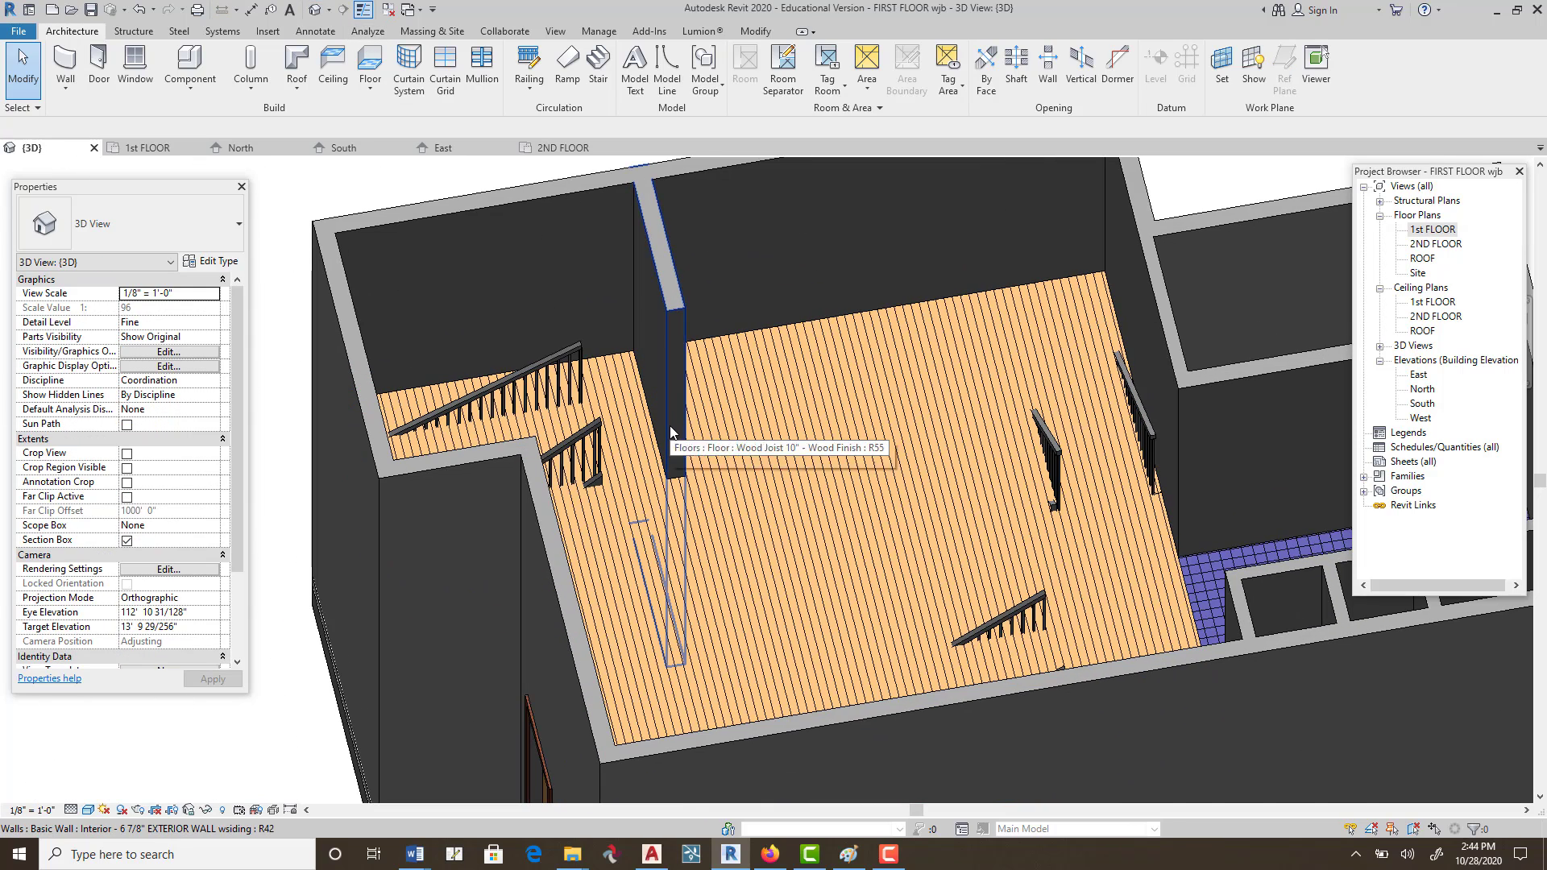
scroll(693, 439, up, 2)
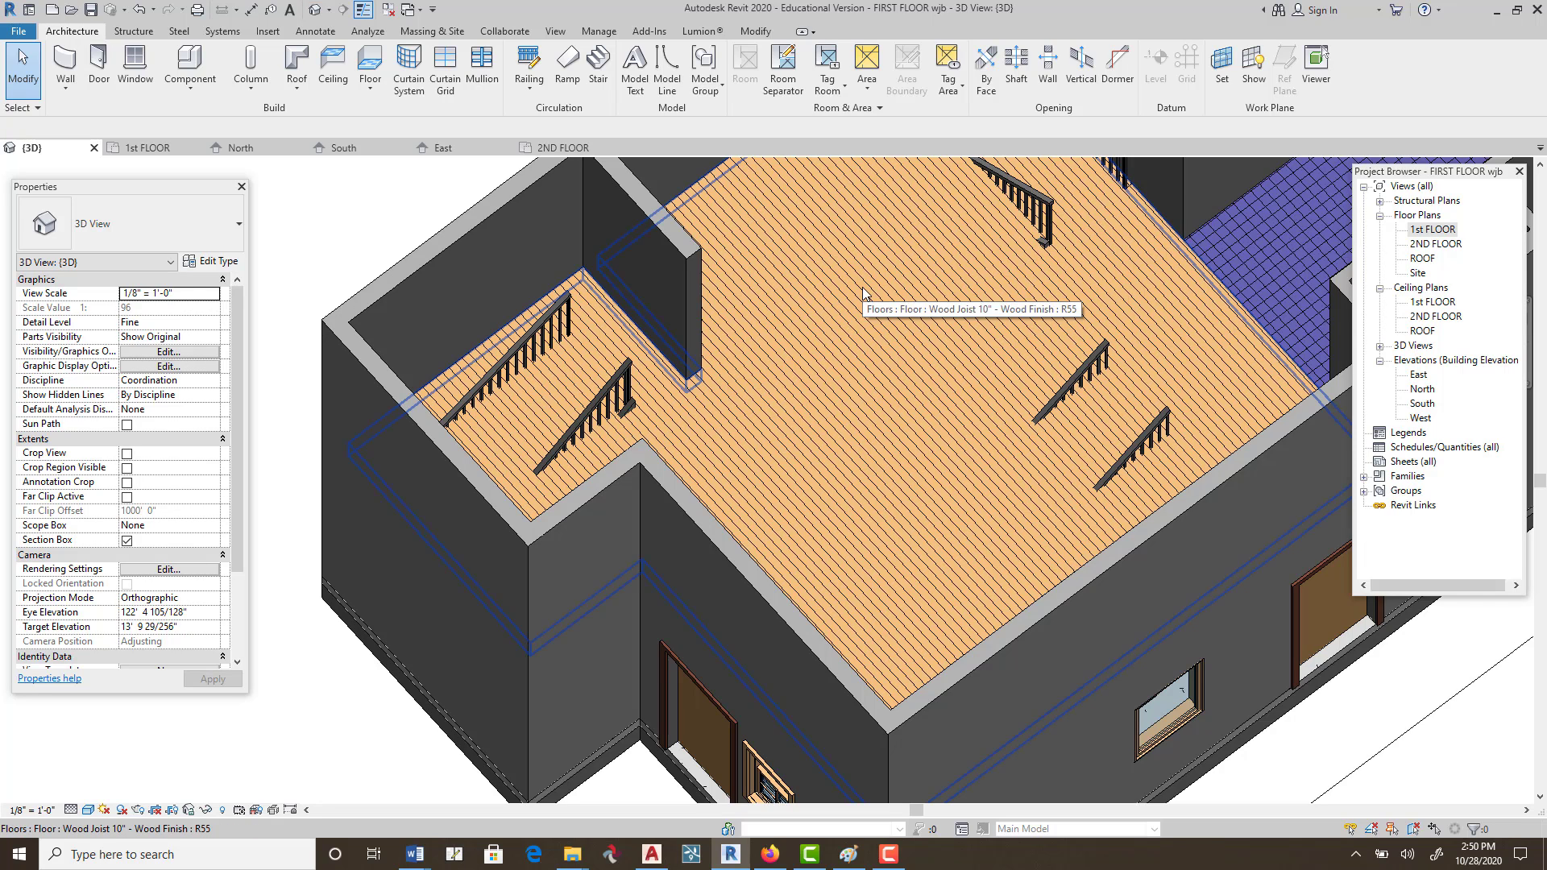
double_click(1422, 244)
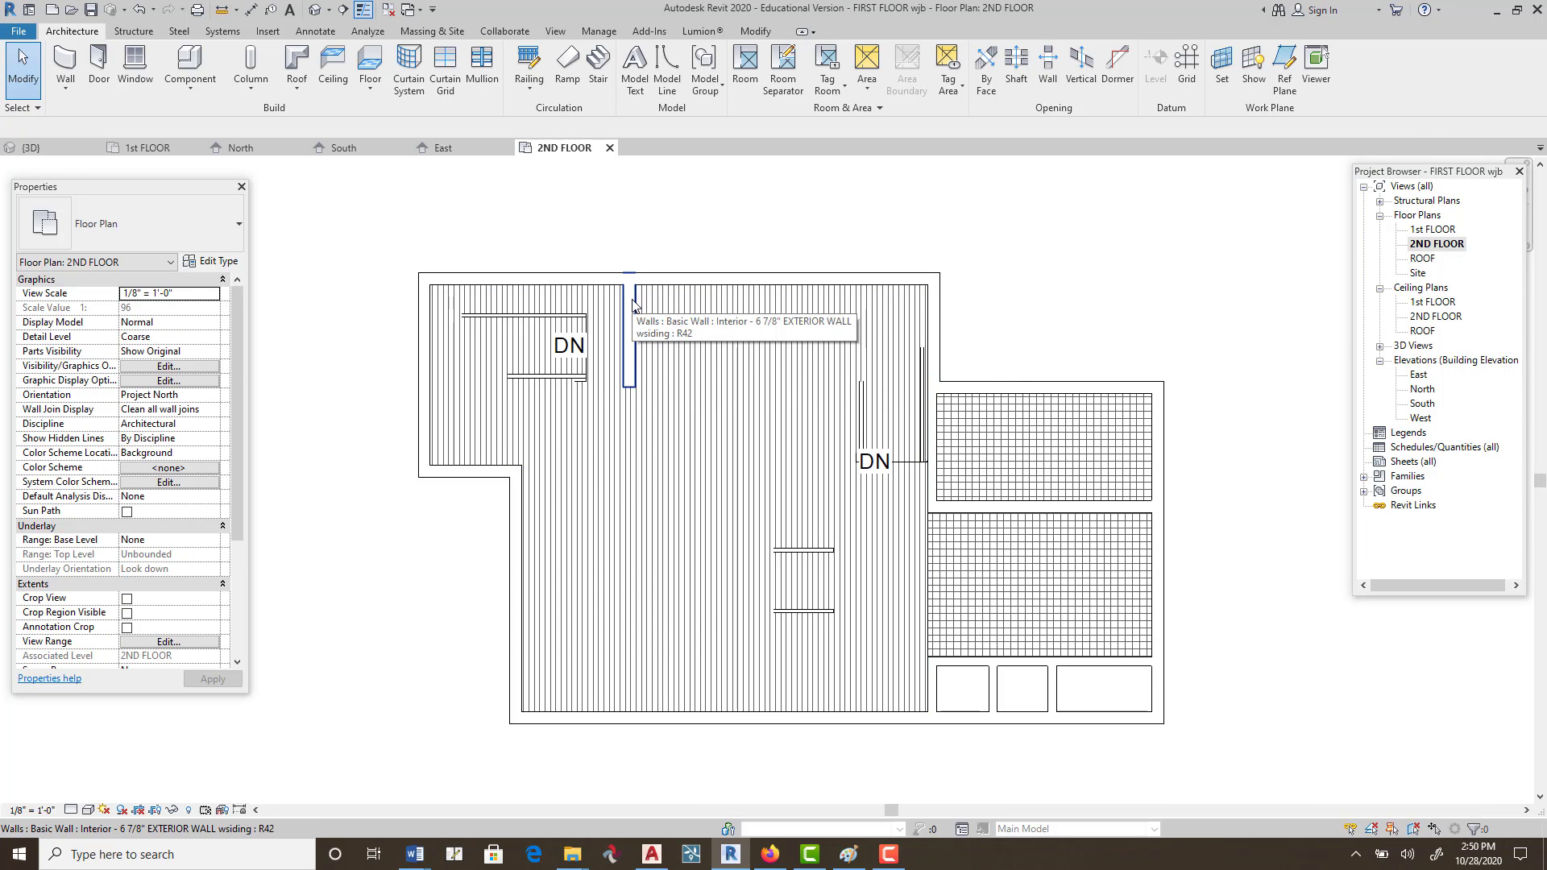
In the 1st FLOOR plan, move the short interior wall beside the U-shaped stair to 11' from the west exterior wall.
double_click(1433, 230)
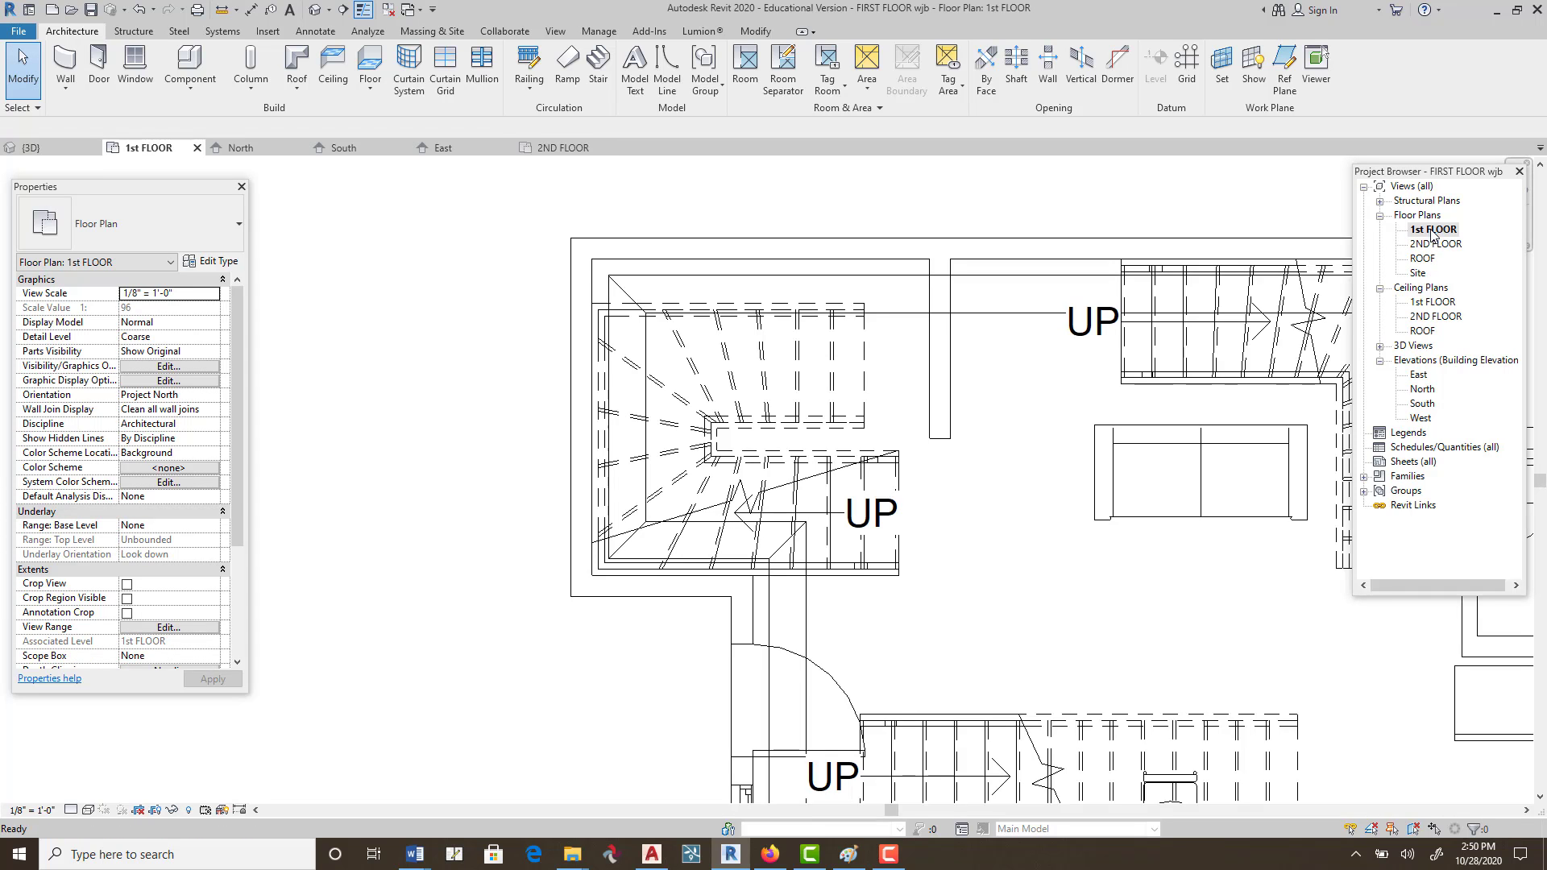
click(939, 334)
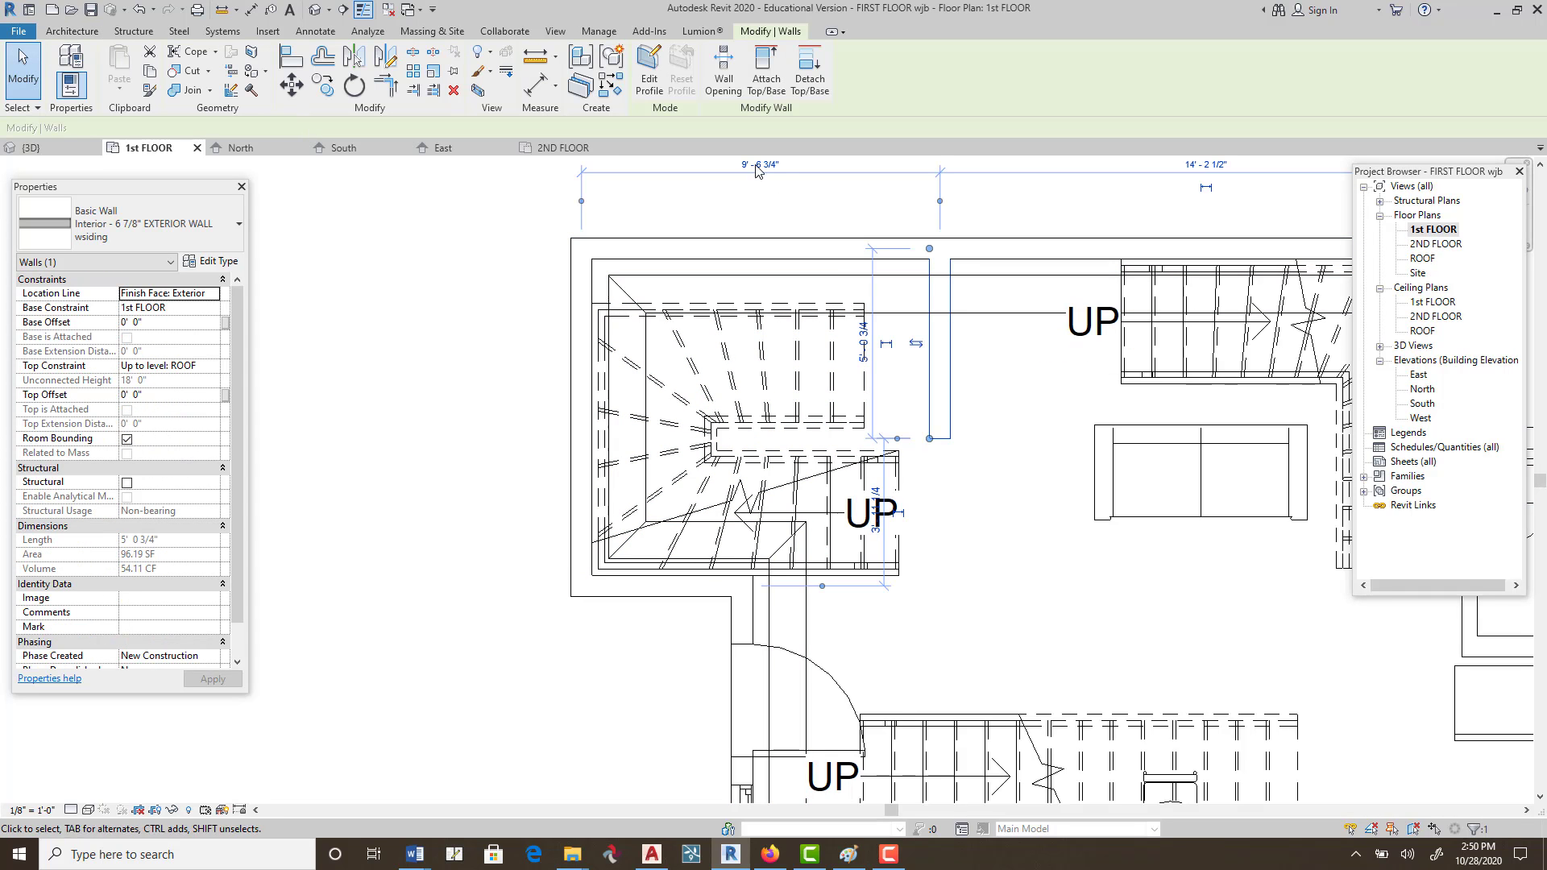
middle_drag(983, 370, 753, 417)
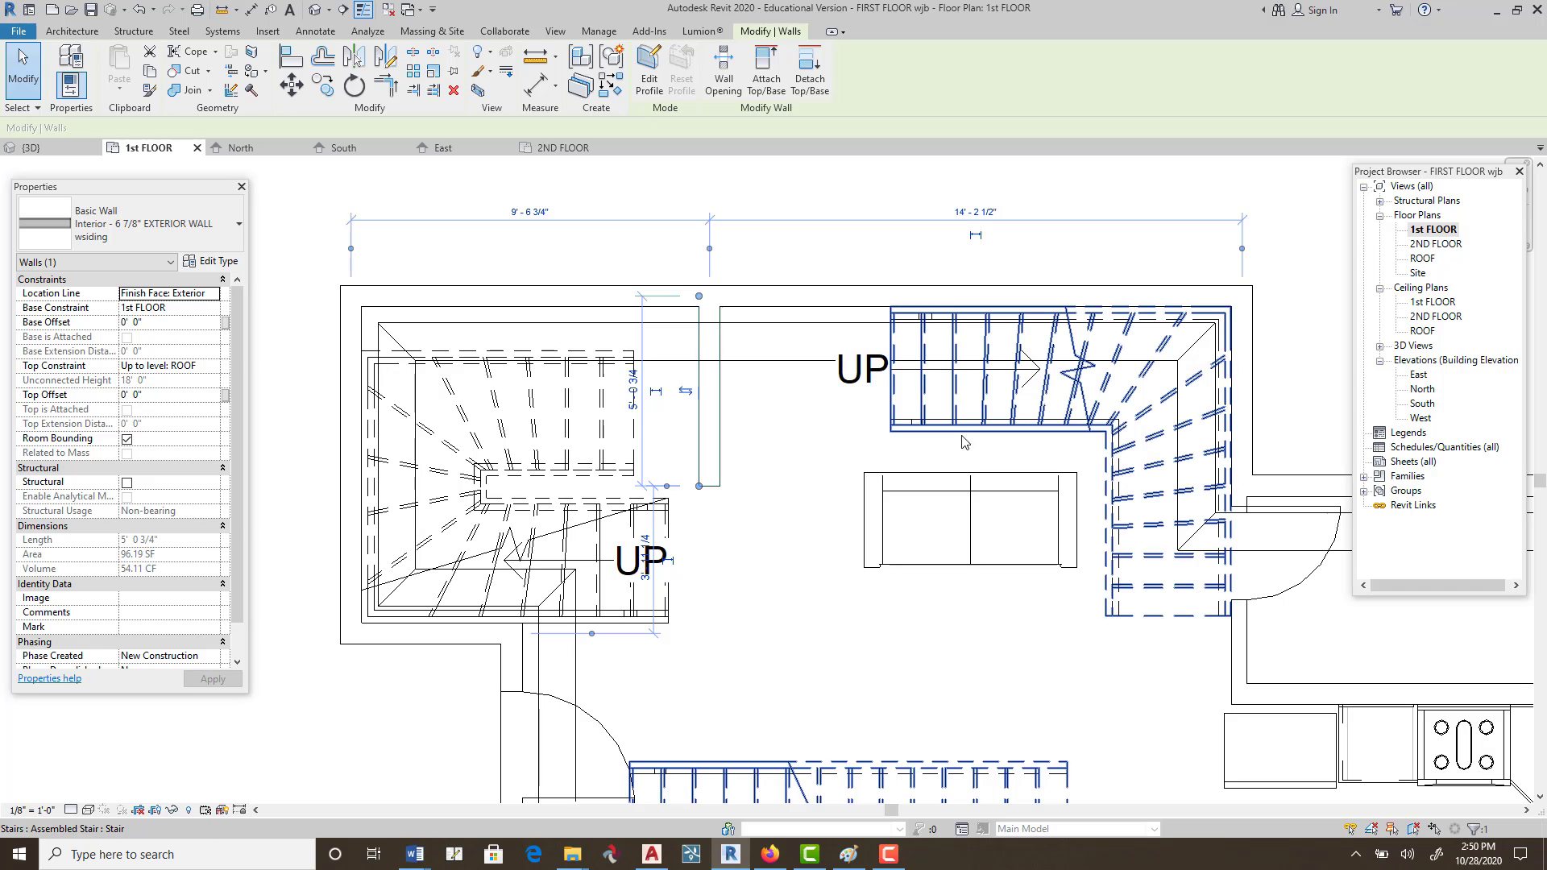
click(528, 214)
drag(514, 234, 547, 233)
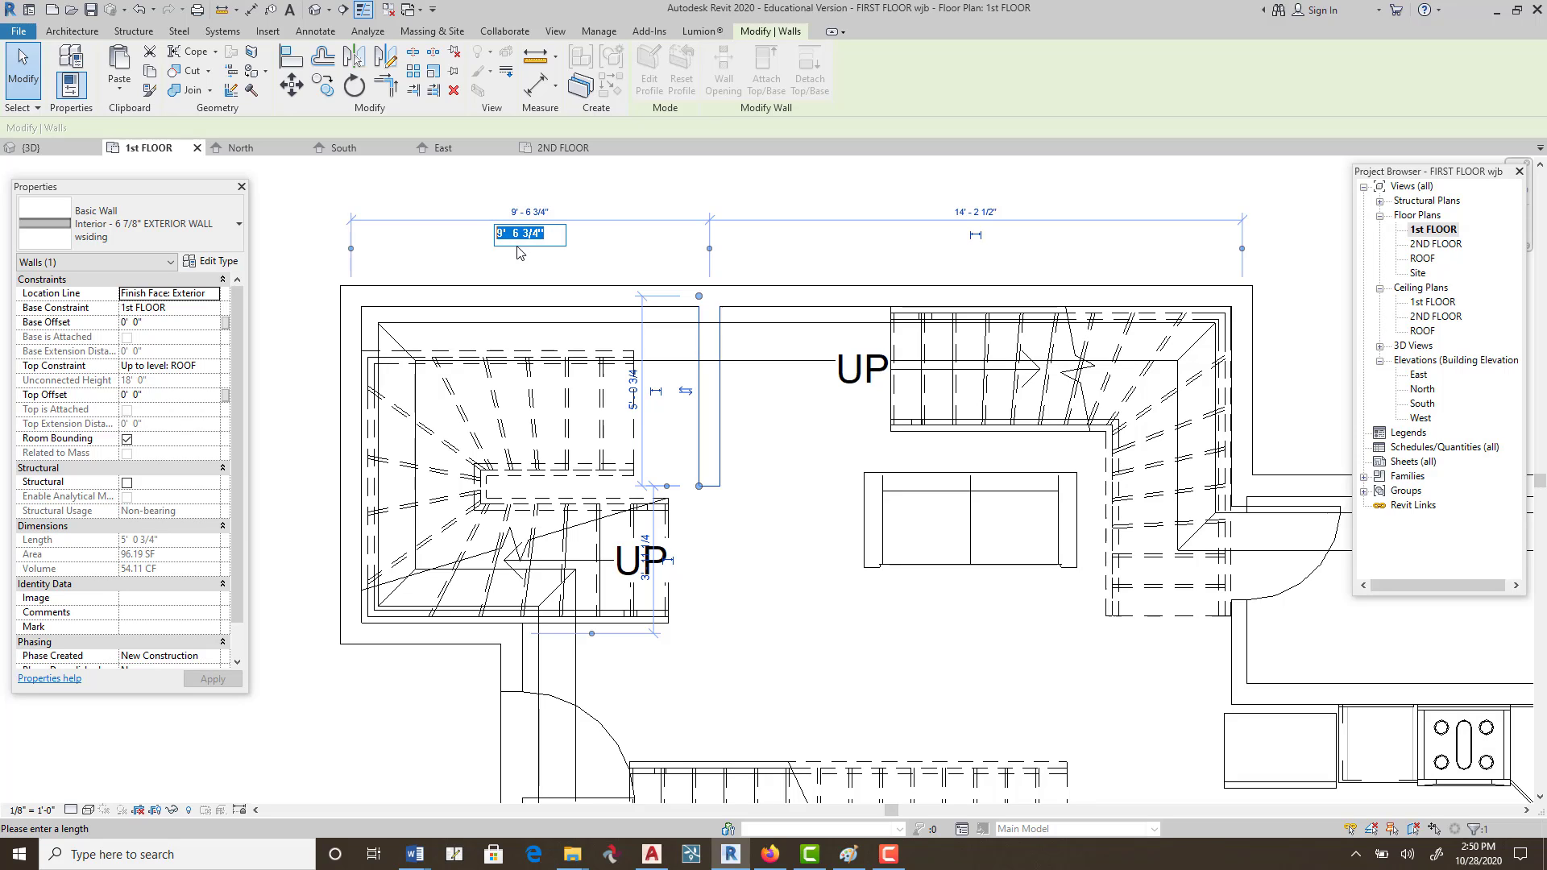
text(11')
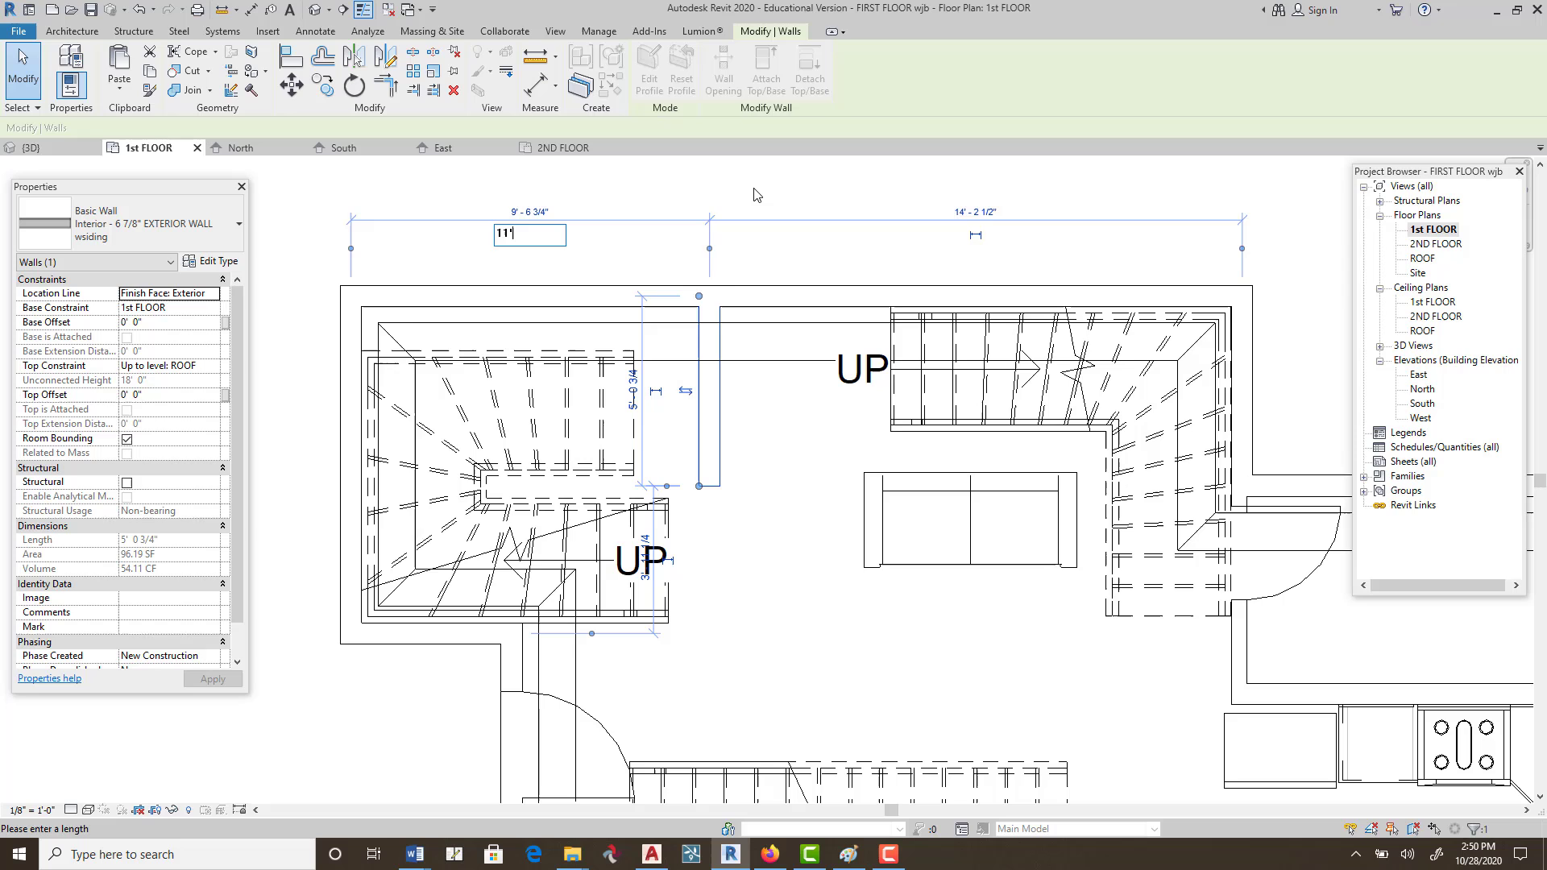
key(Return)
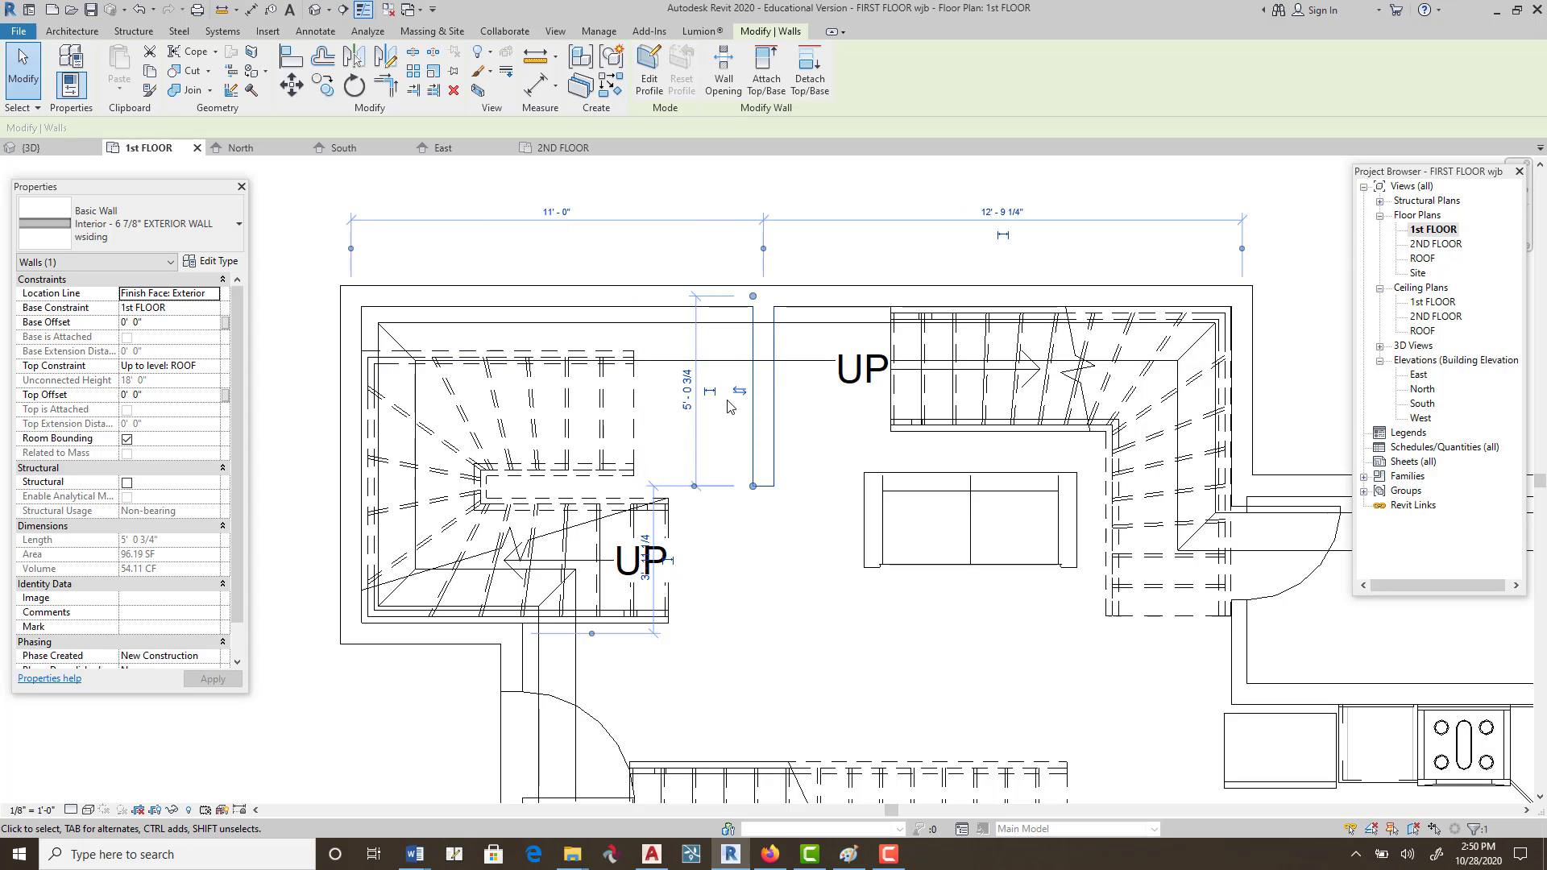
Save the project and deselect the short interior wall.
scroll(858, 448, down, 4)
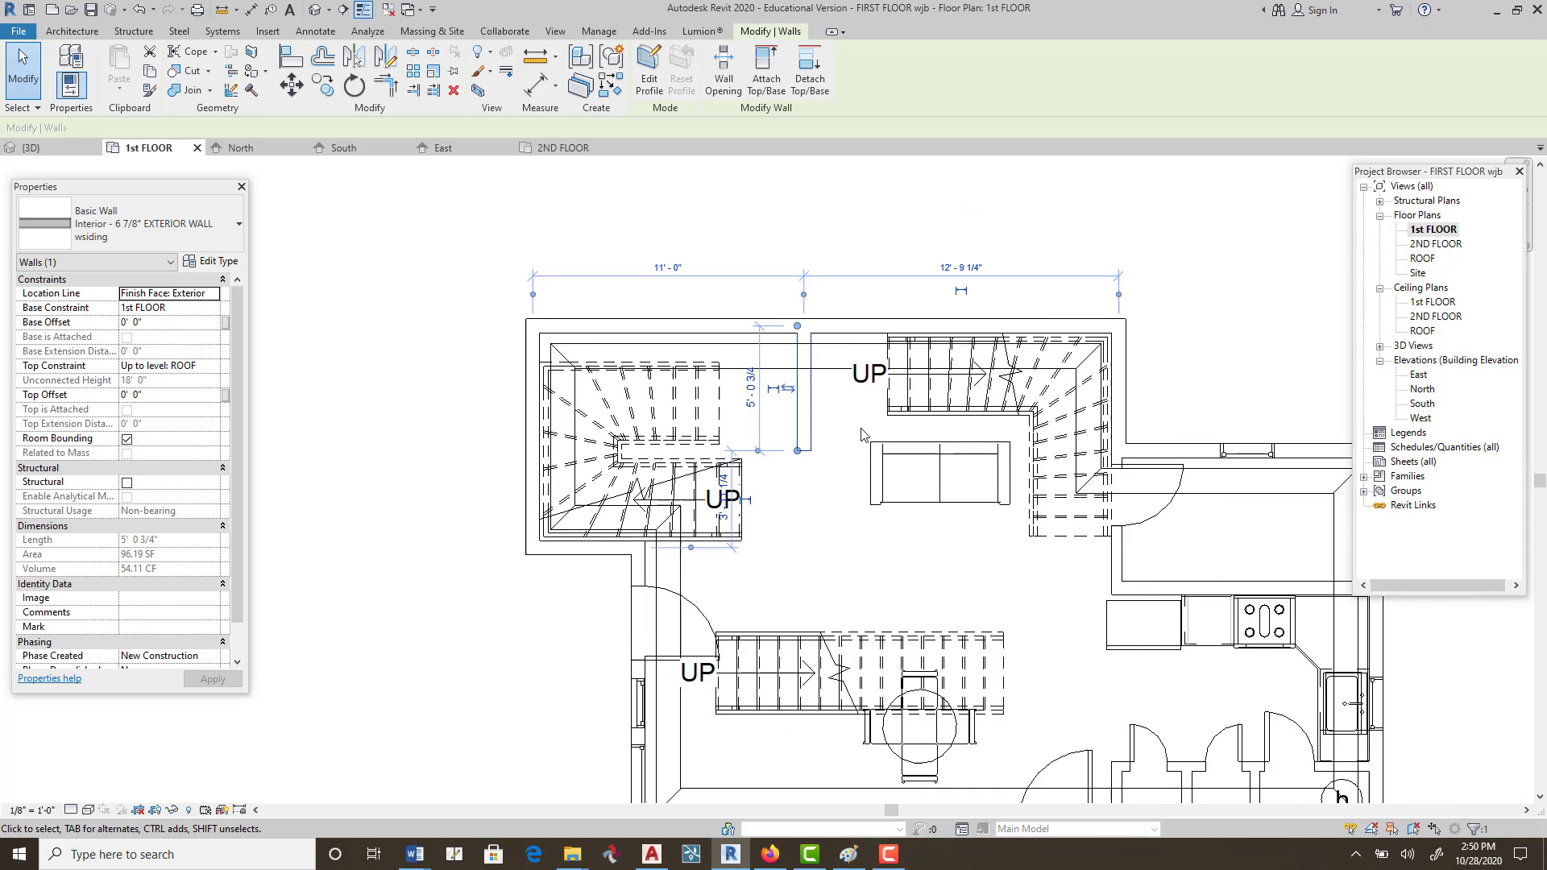
middle_drag(858, 447, 710, 490)
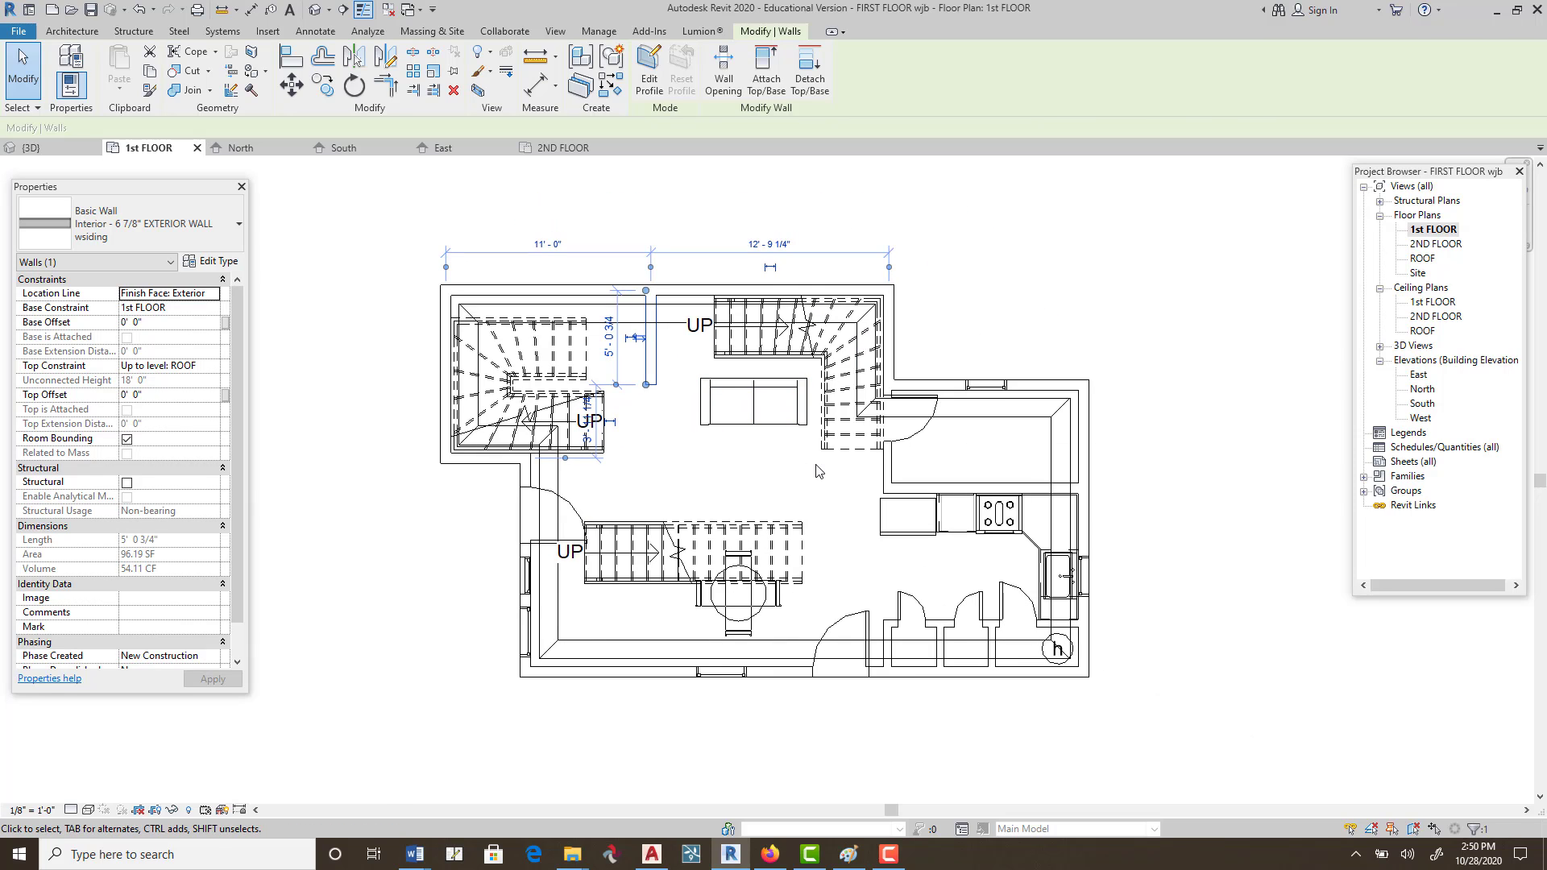
click(21, 32)
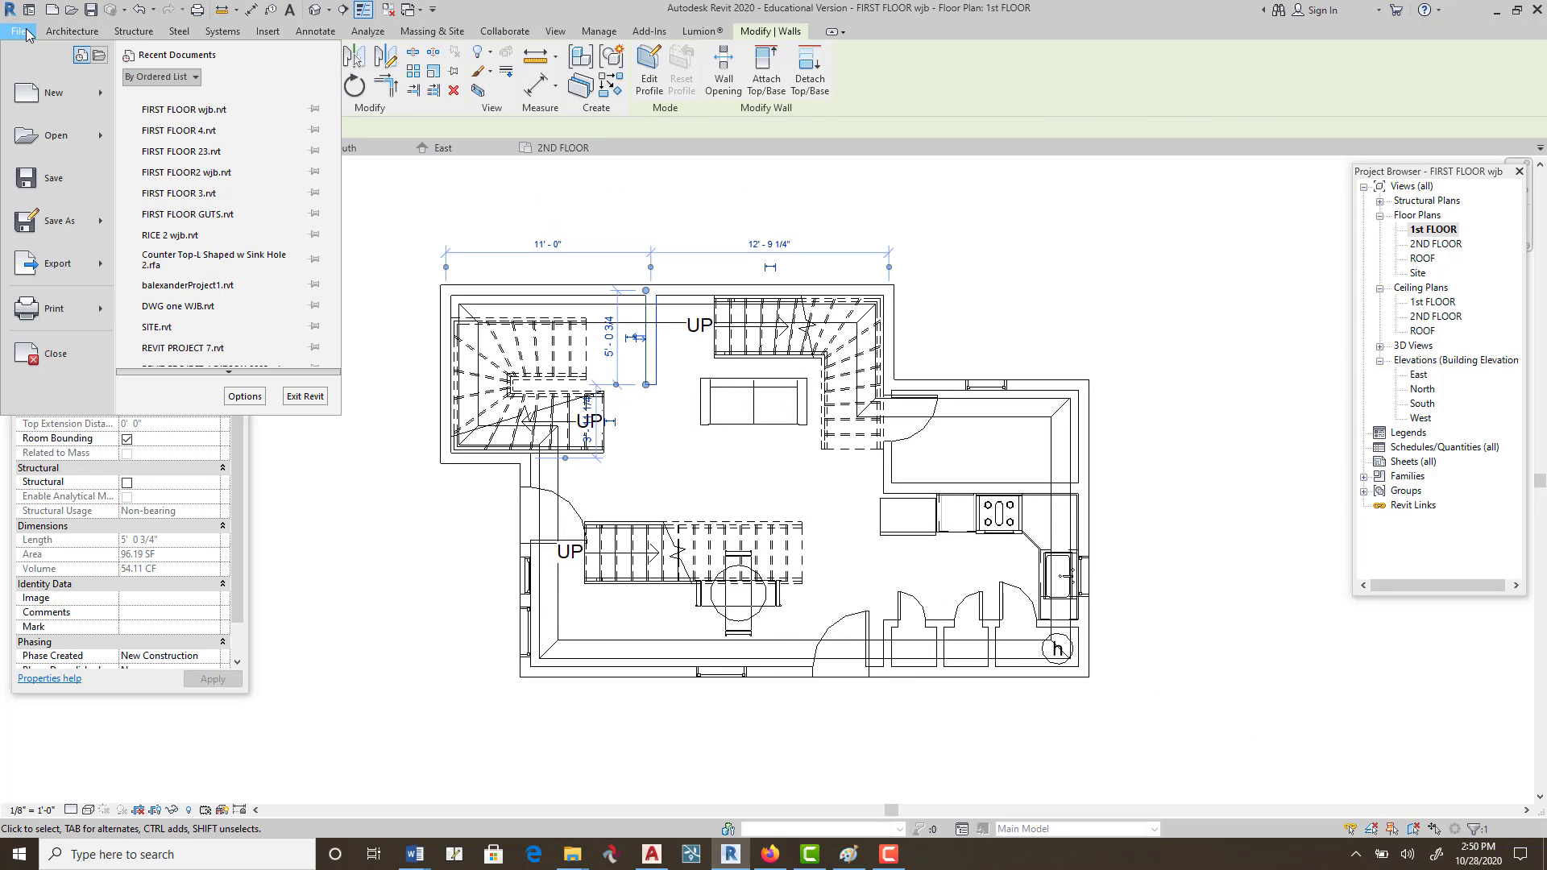
click(38, 173)
click(1051, 312)
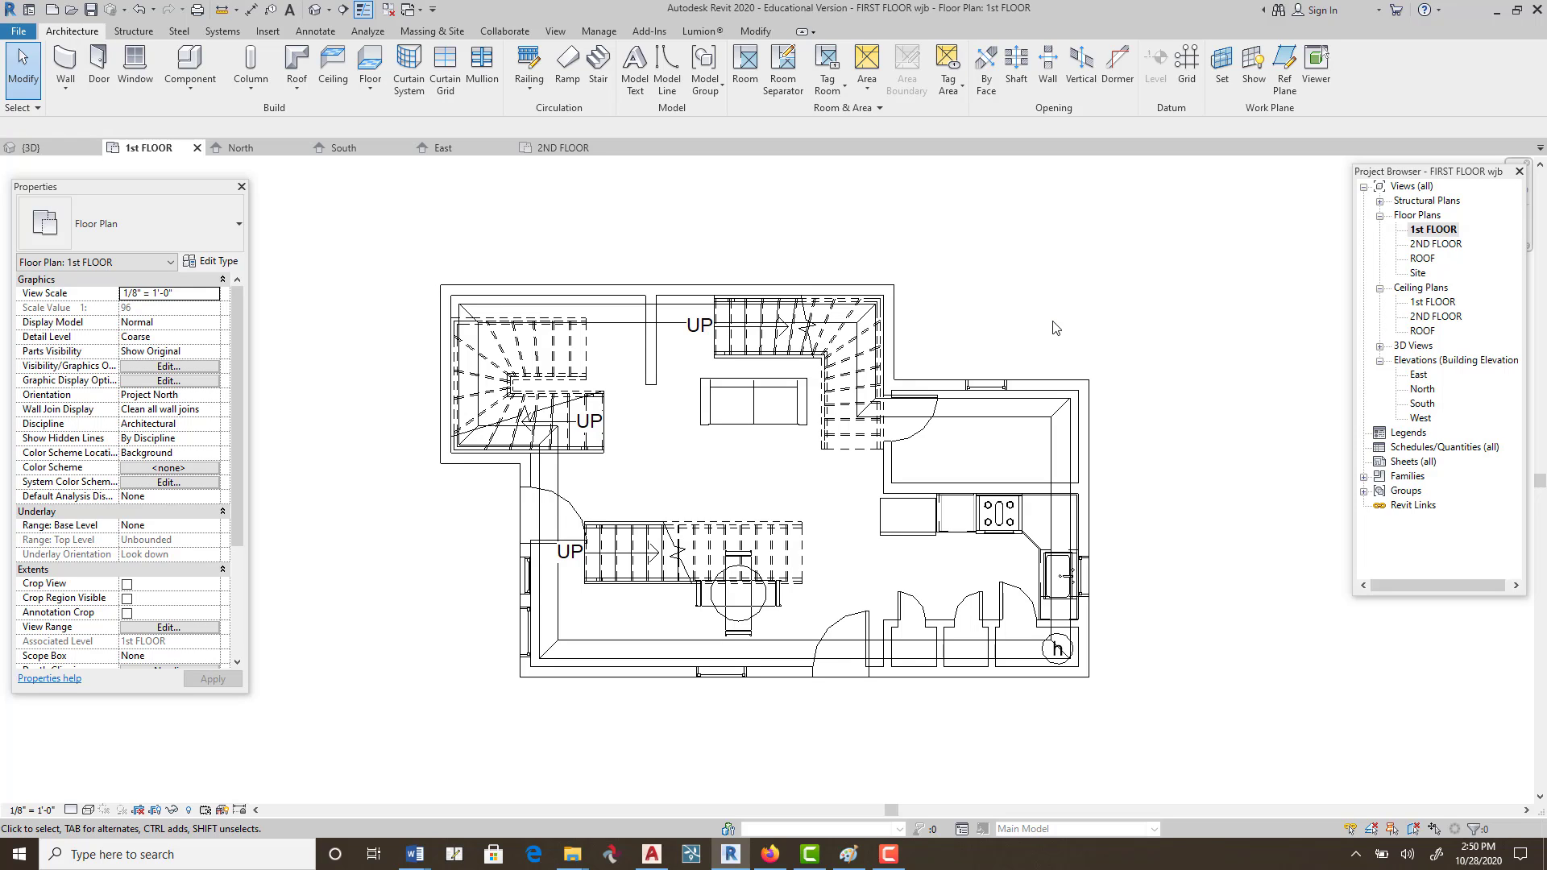
Inspect in 3D where the stair railings meet the upper wood floor, and open the 2ND FLOOR plan.
click(314, 8)
scroll(953, 387, up, 6)
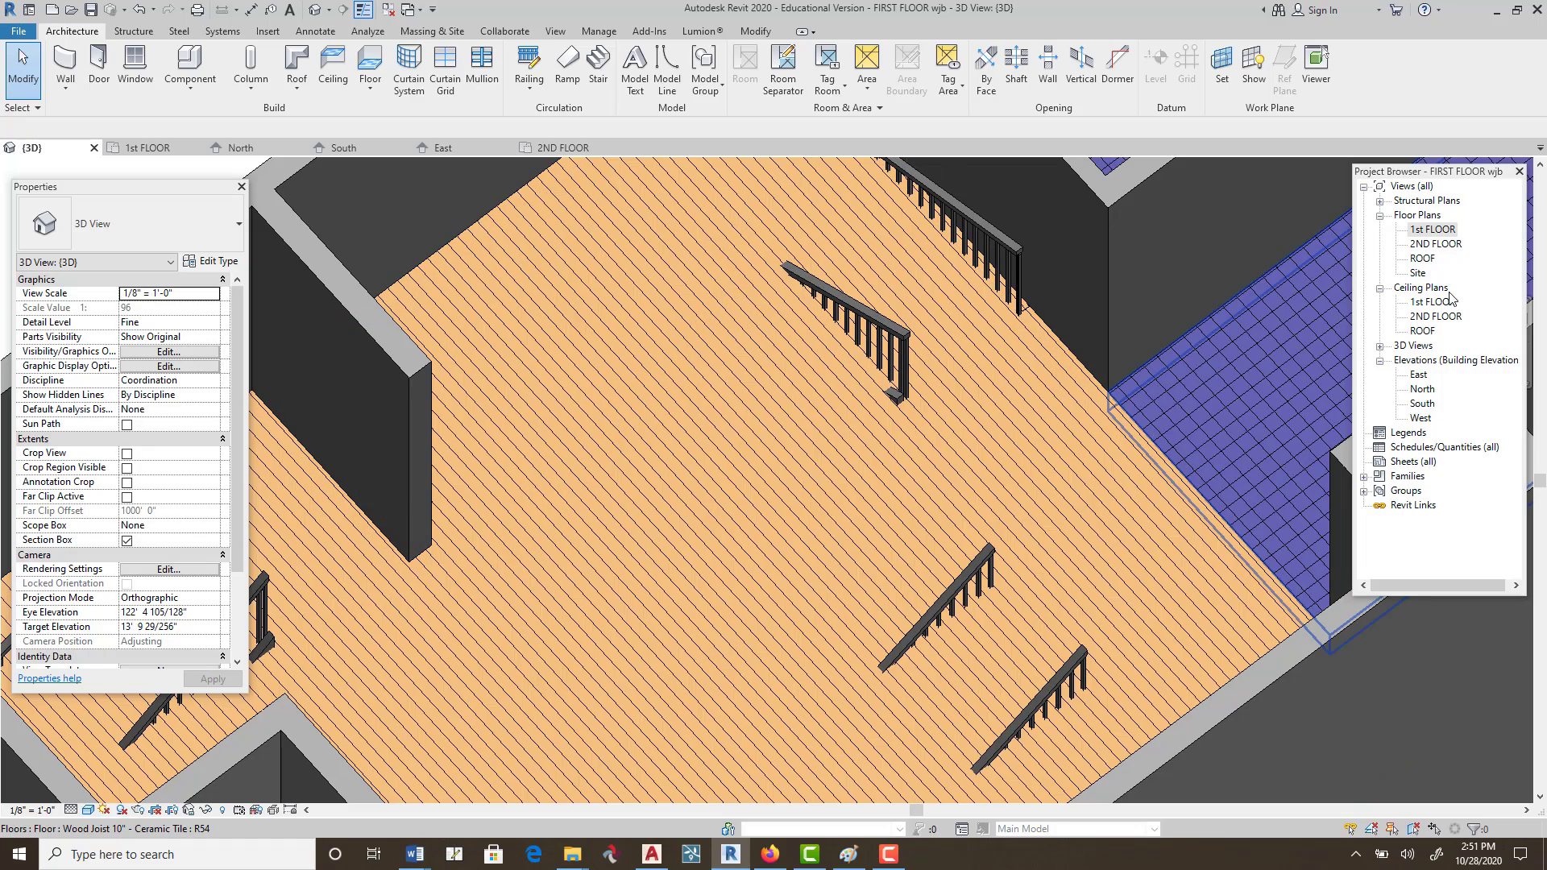
middle_drag(1211, 523, 1198, 370)
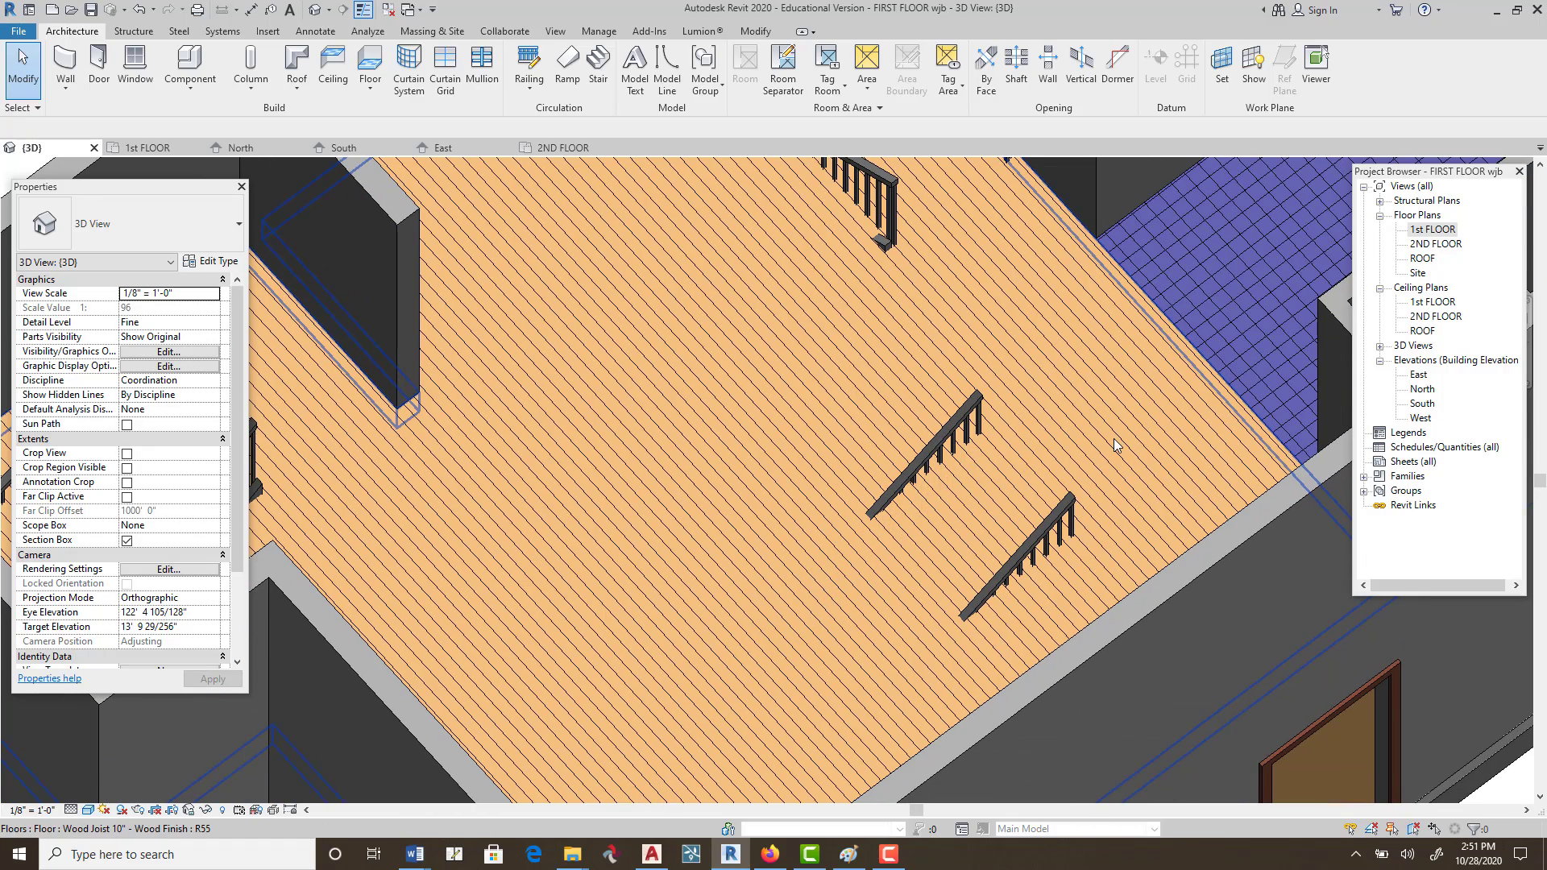
scroll(1113, 439, down, 2)
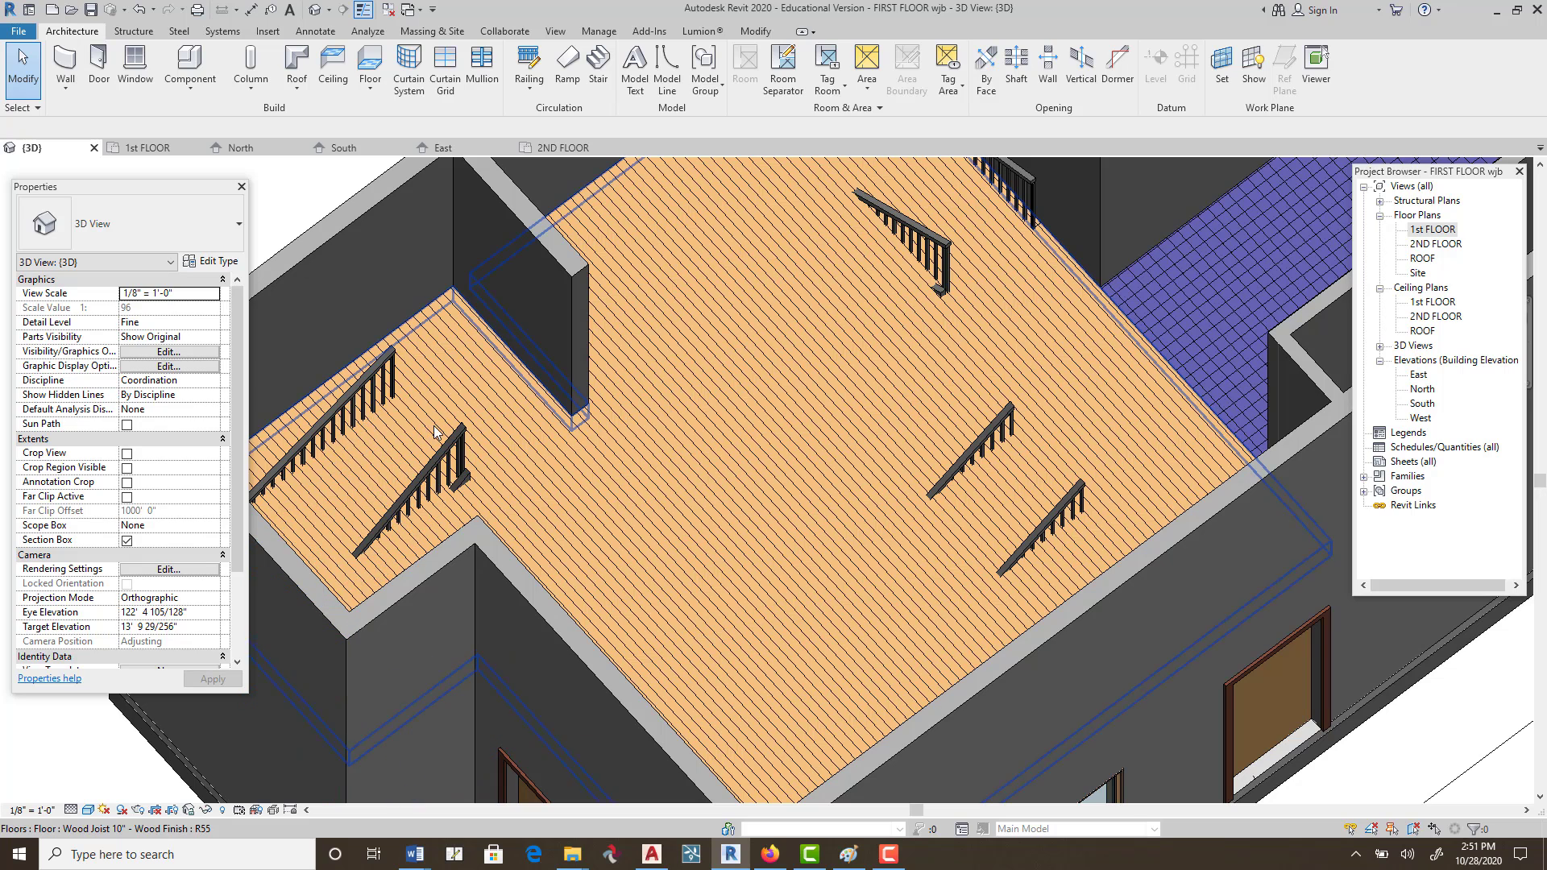
click(1435, 244)
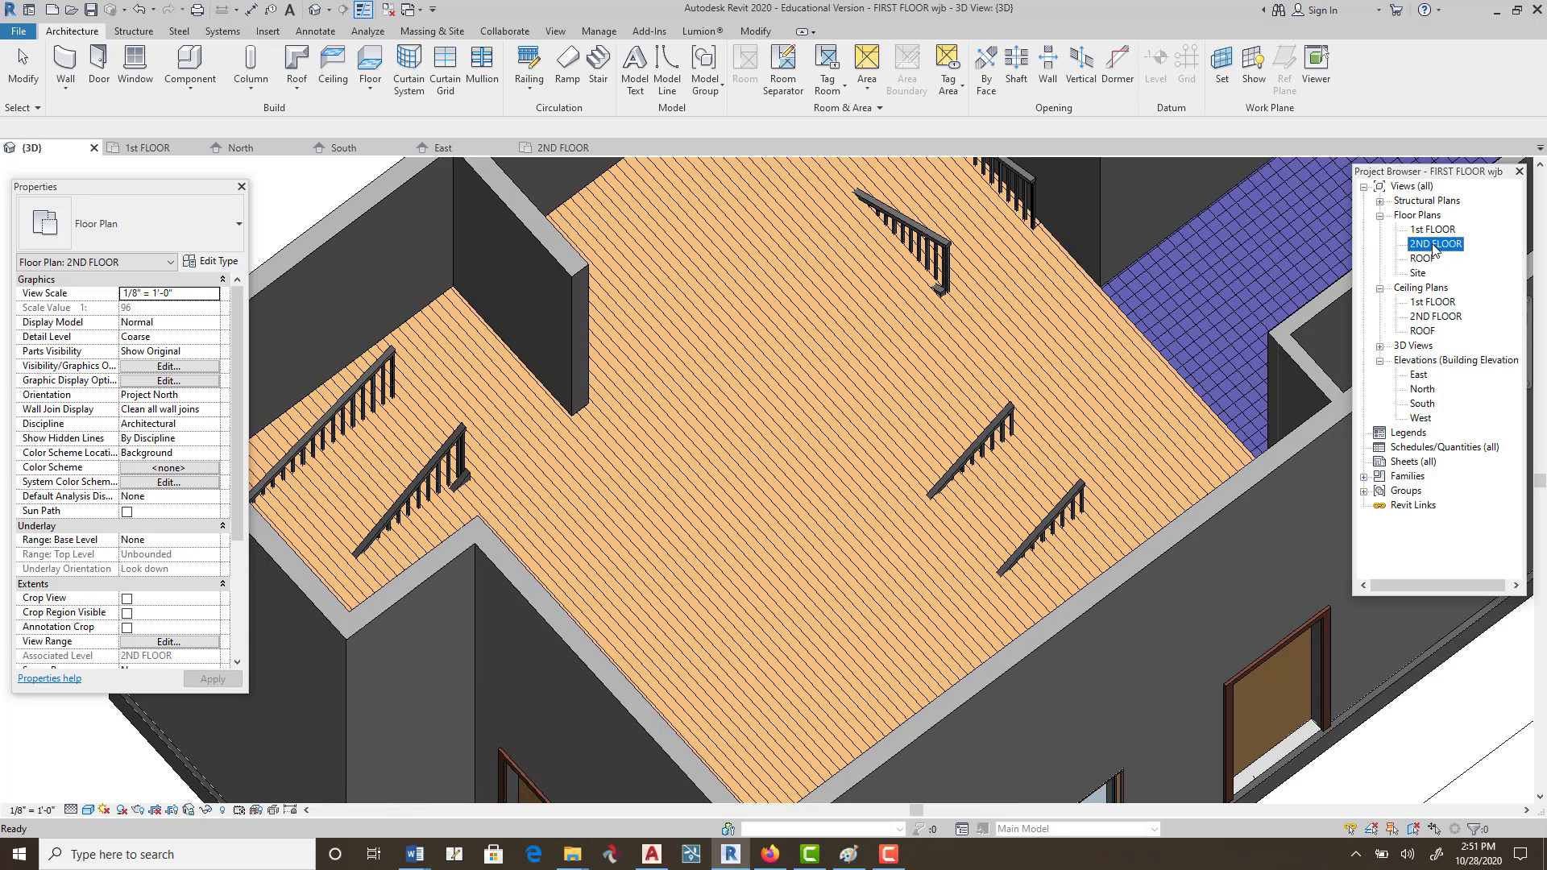
double_click(1435, 244)
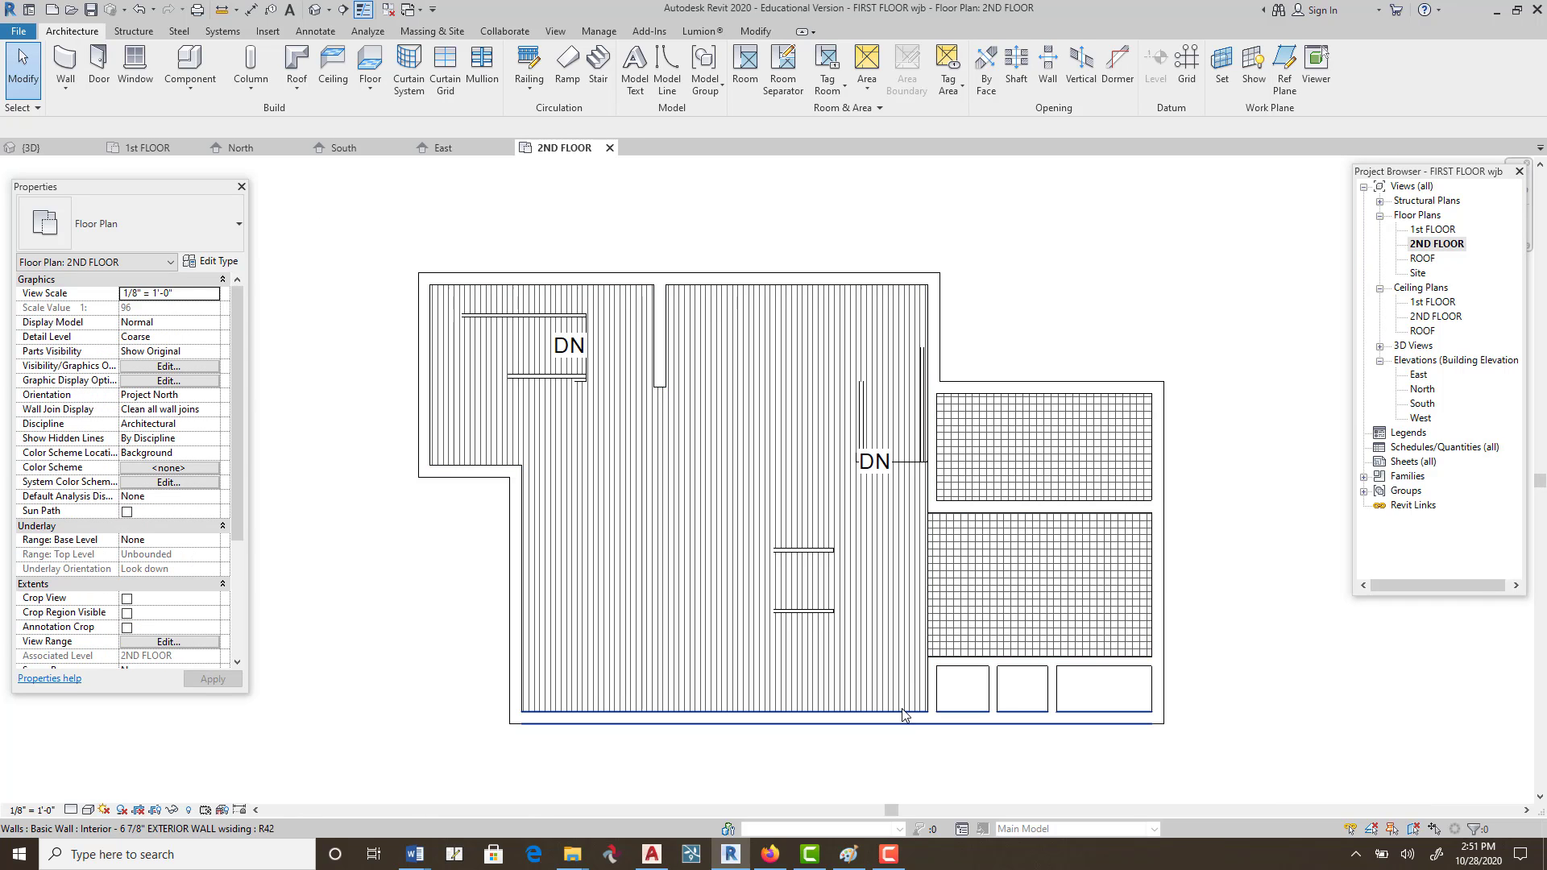
Cut a rectangular opening about 3'-4" wide in the second-floor wood floor over the upper part of the straight stair.
click(906, 310)
scroll(601, 234, up, 3)
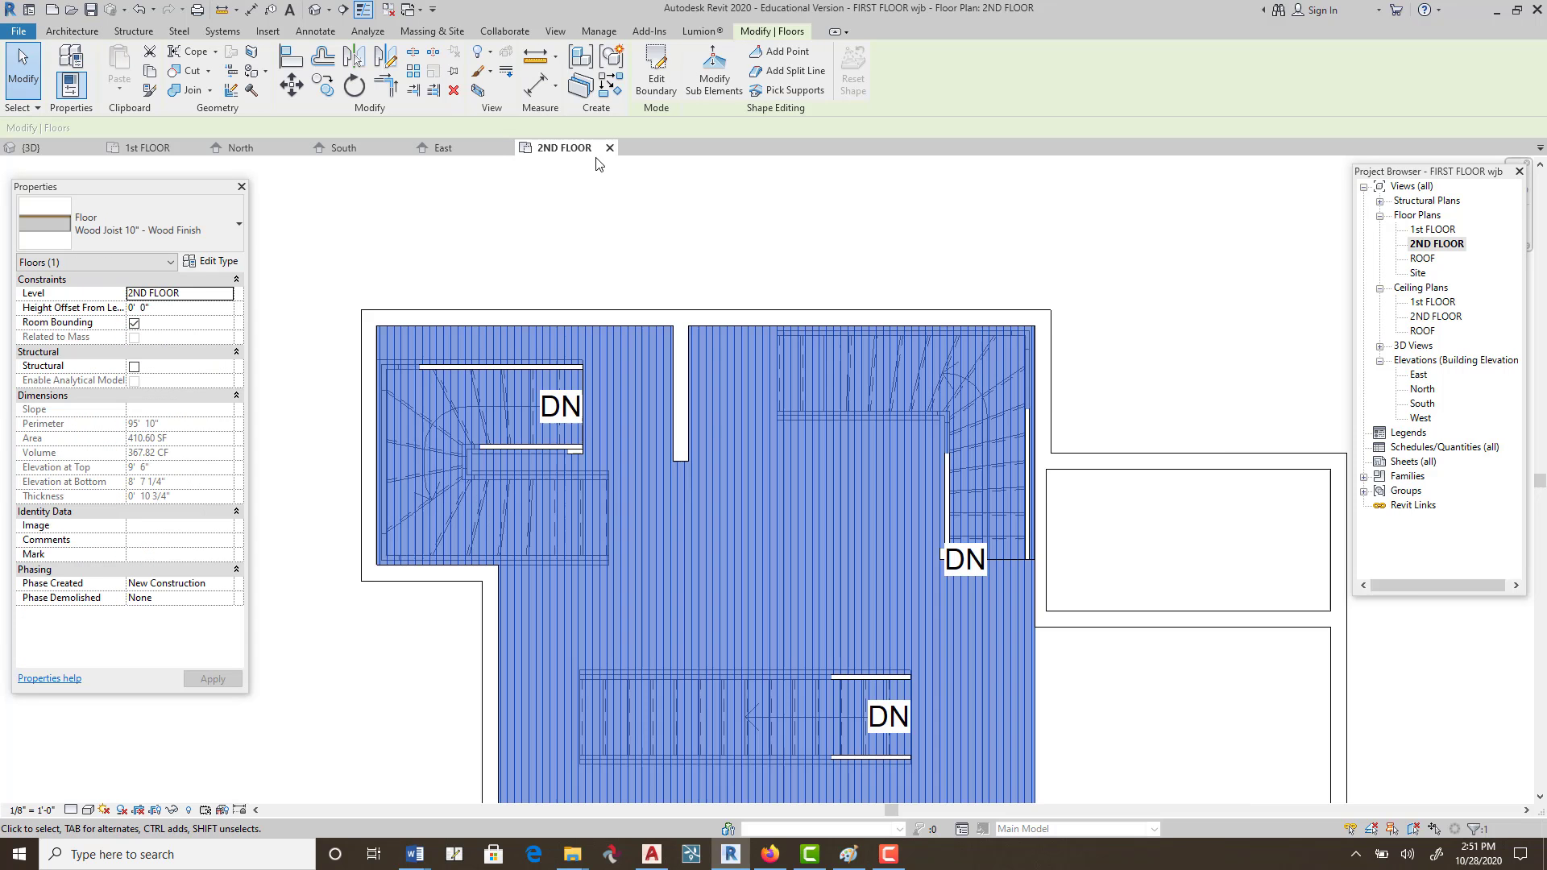
click(665, 93)
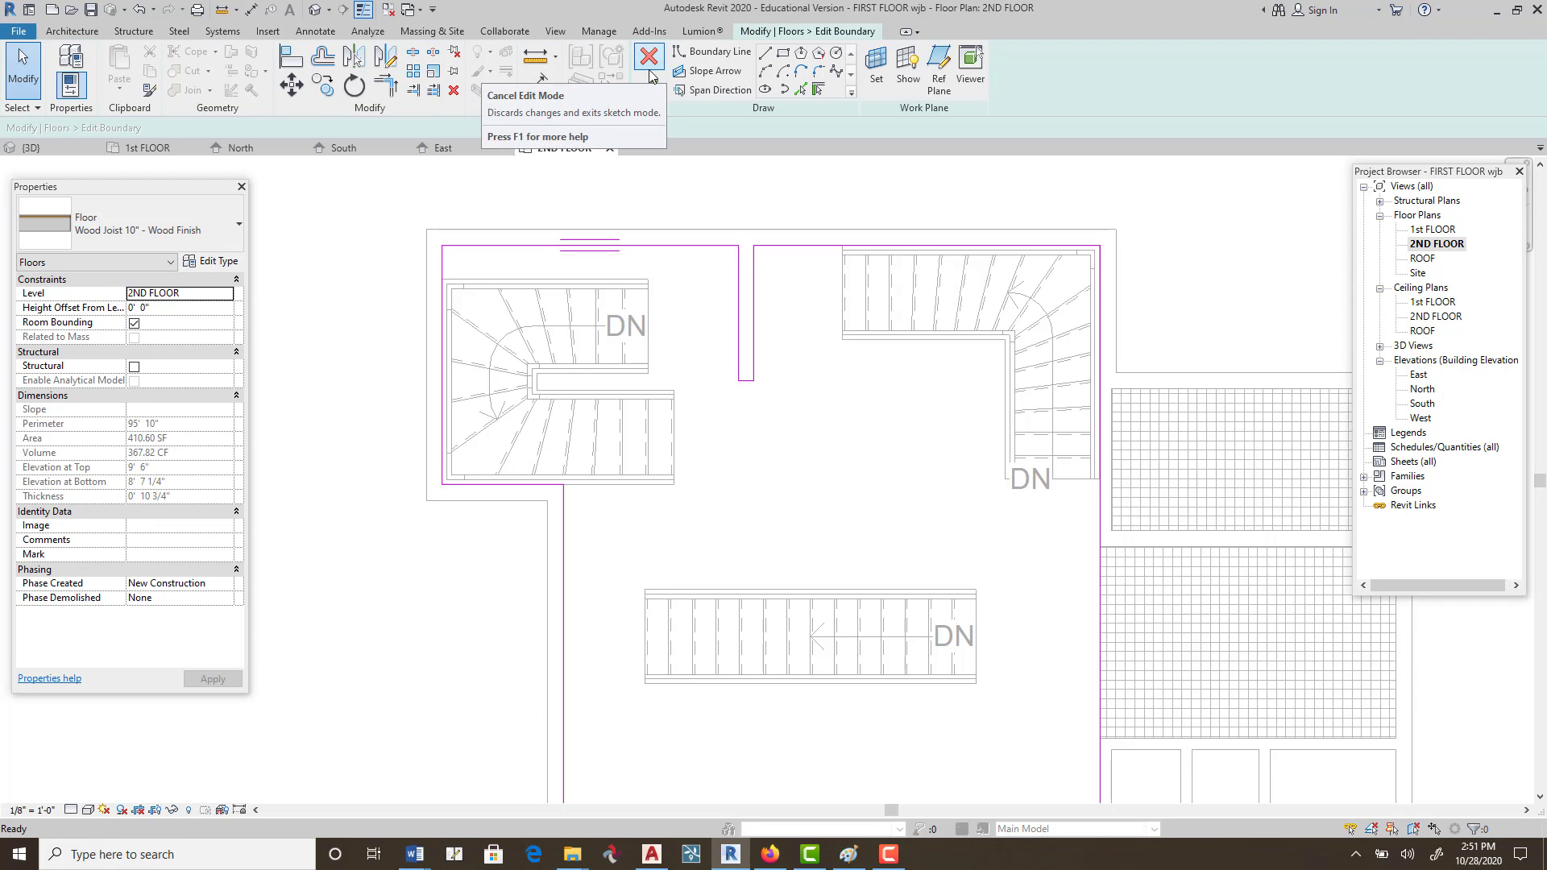
middle_drag(580, 195, 555, 183)
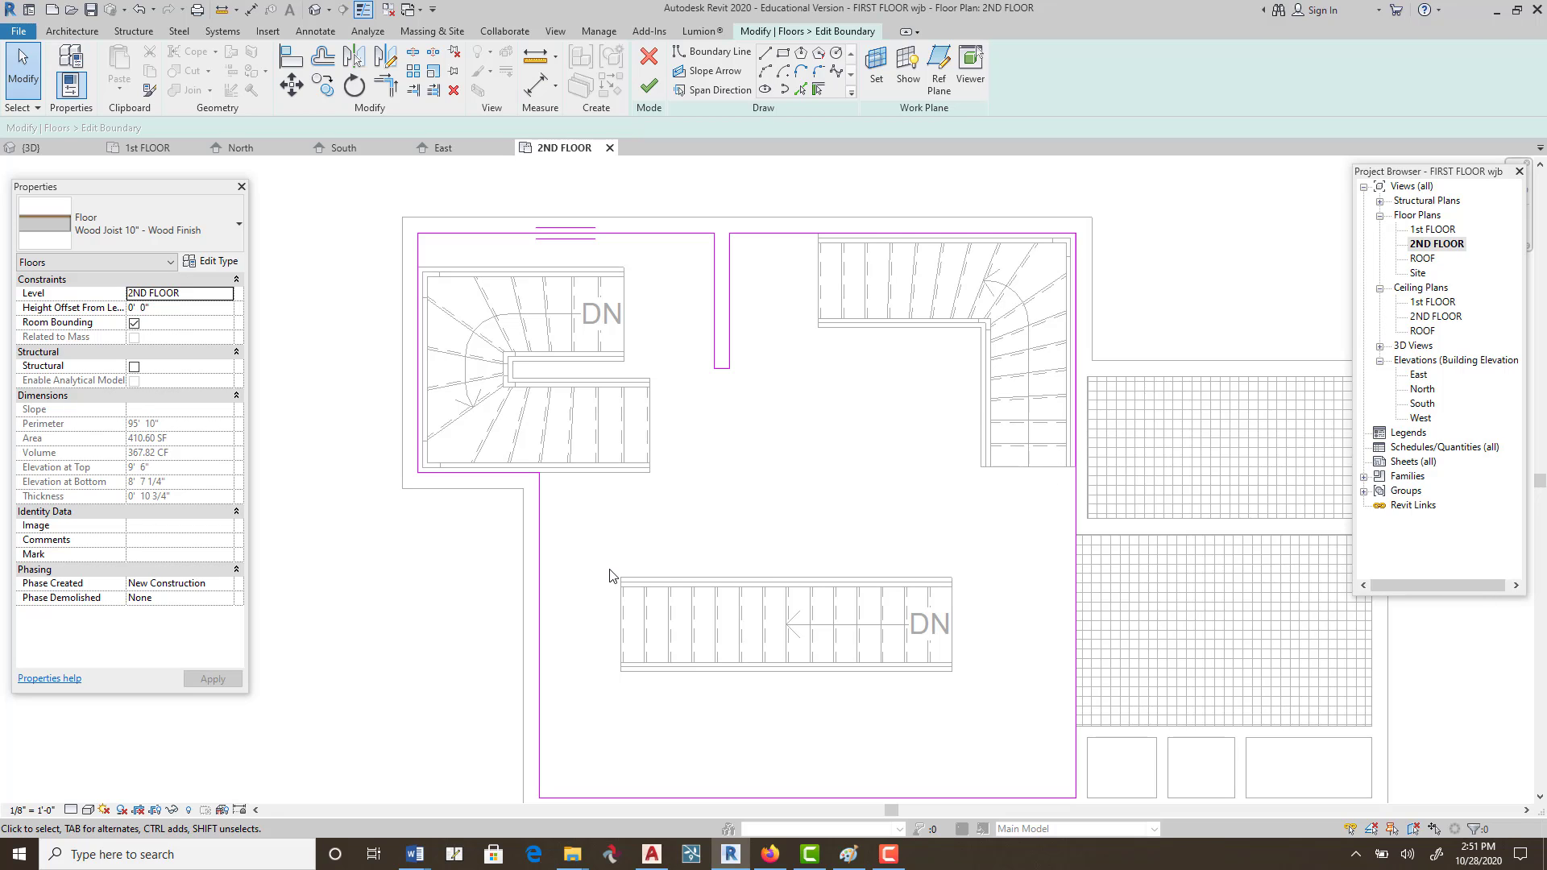
click(784, 58)
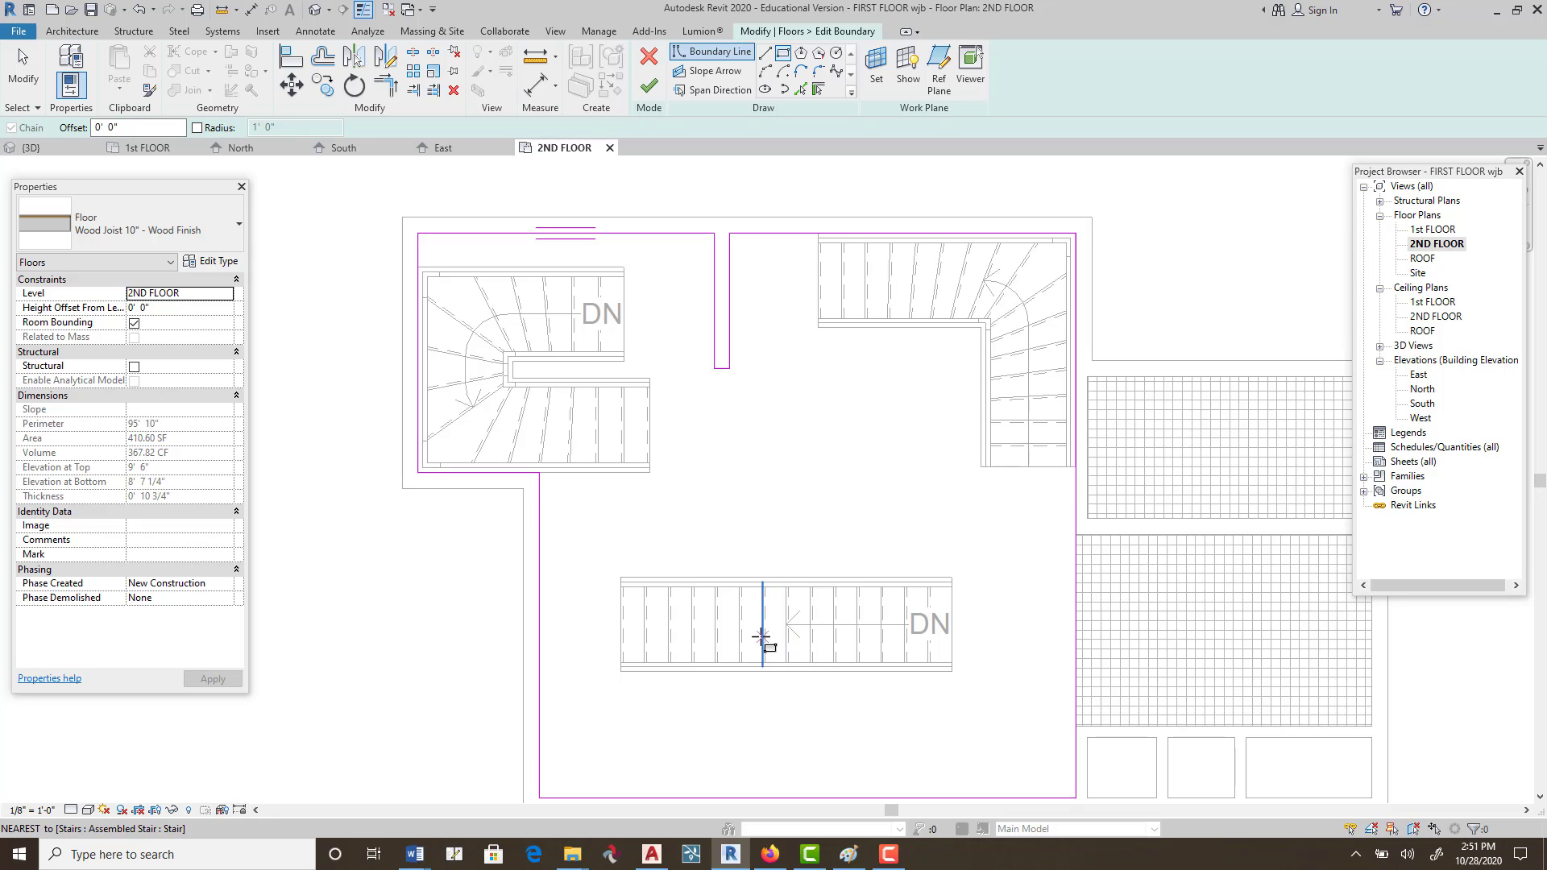
click(692, 579)
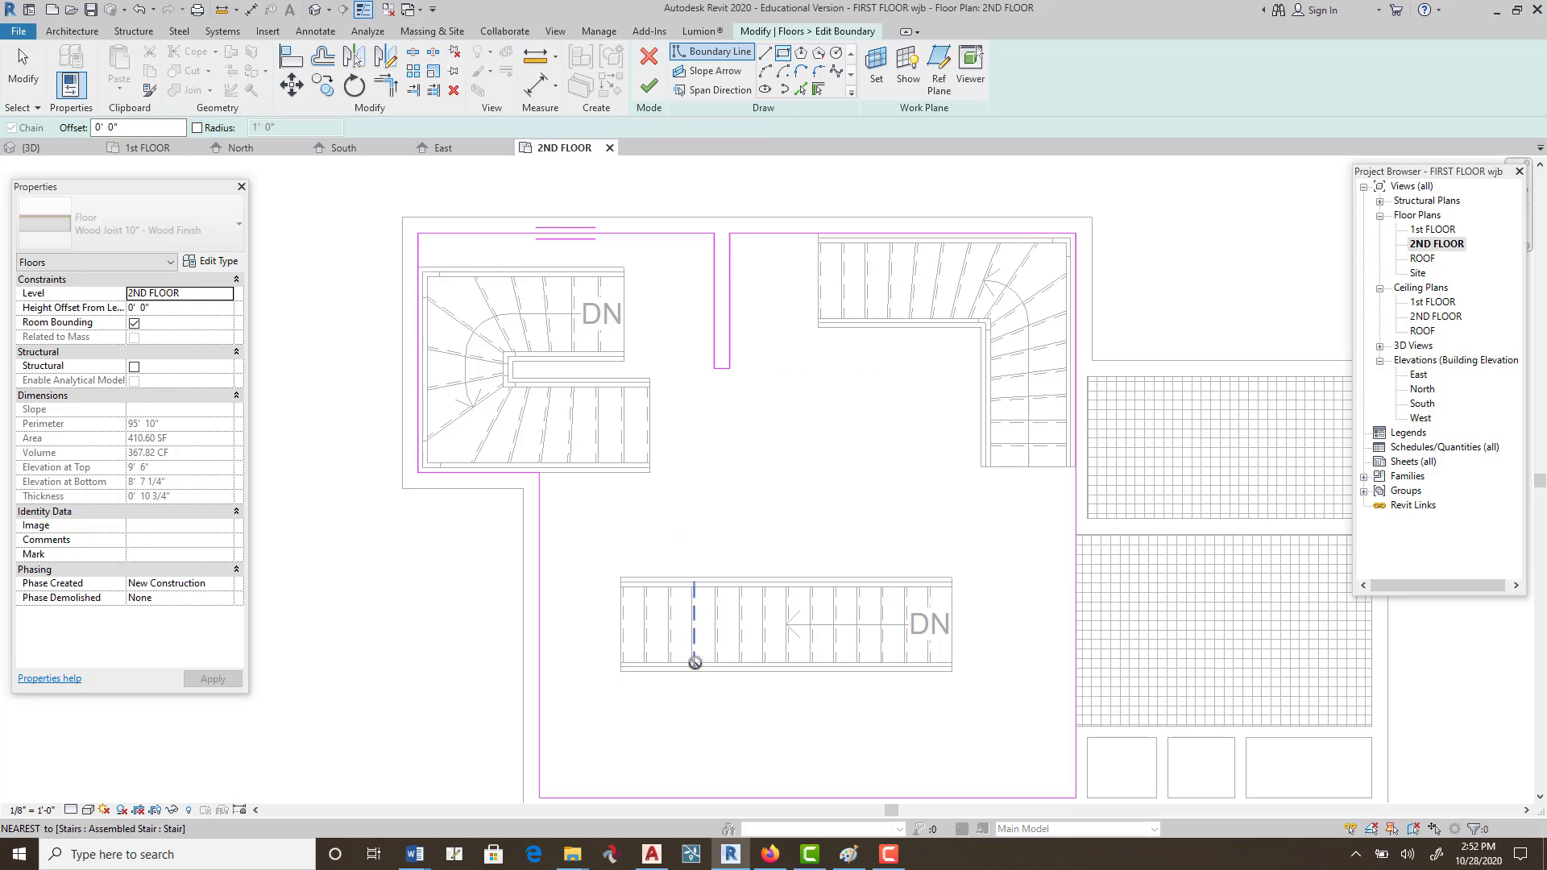
click(950, 672)
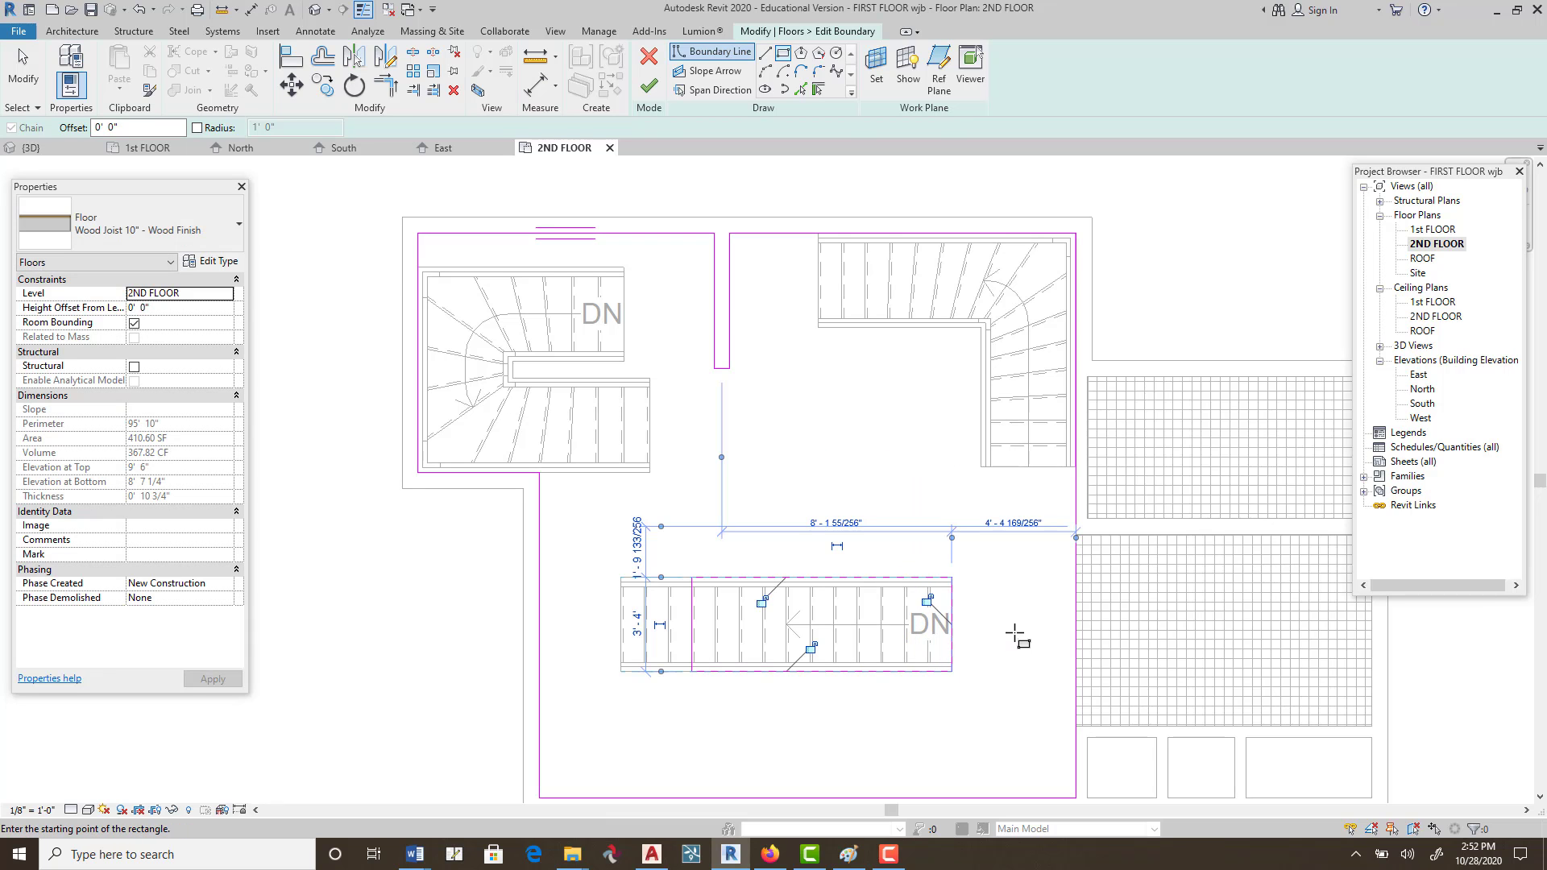
click(650, 87)
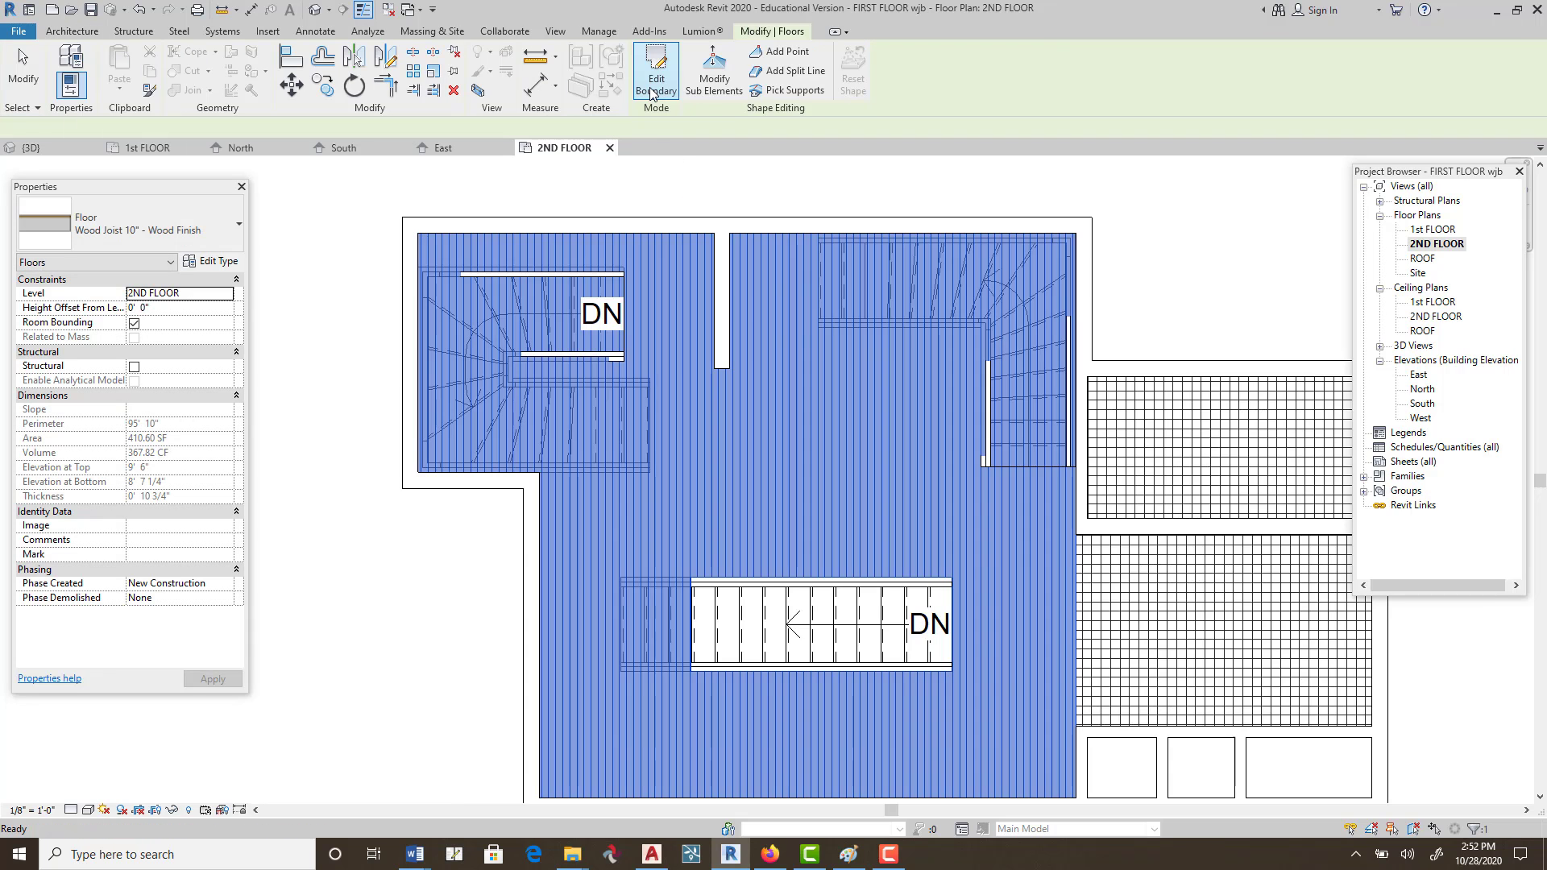
click(318, 10)
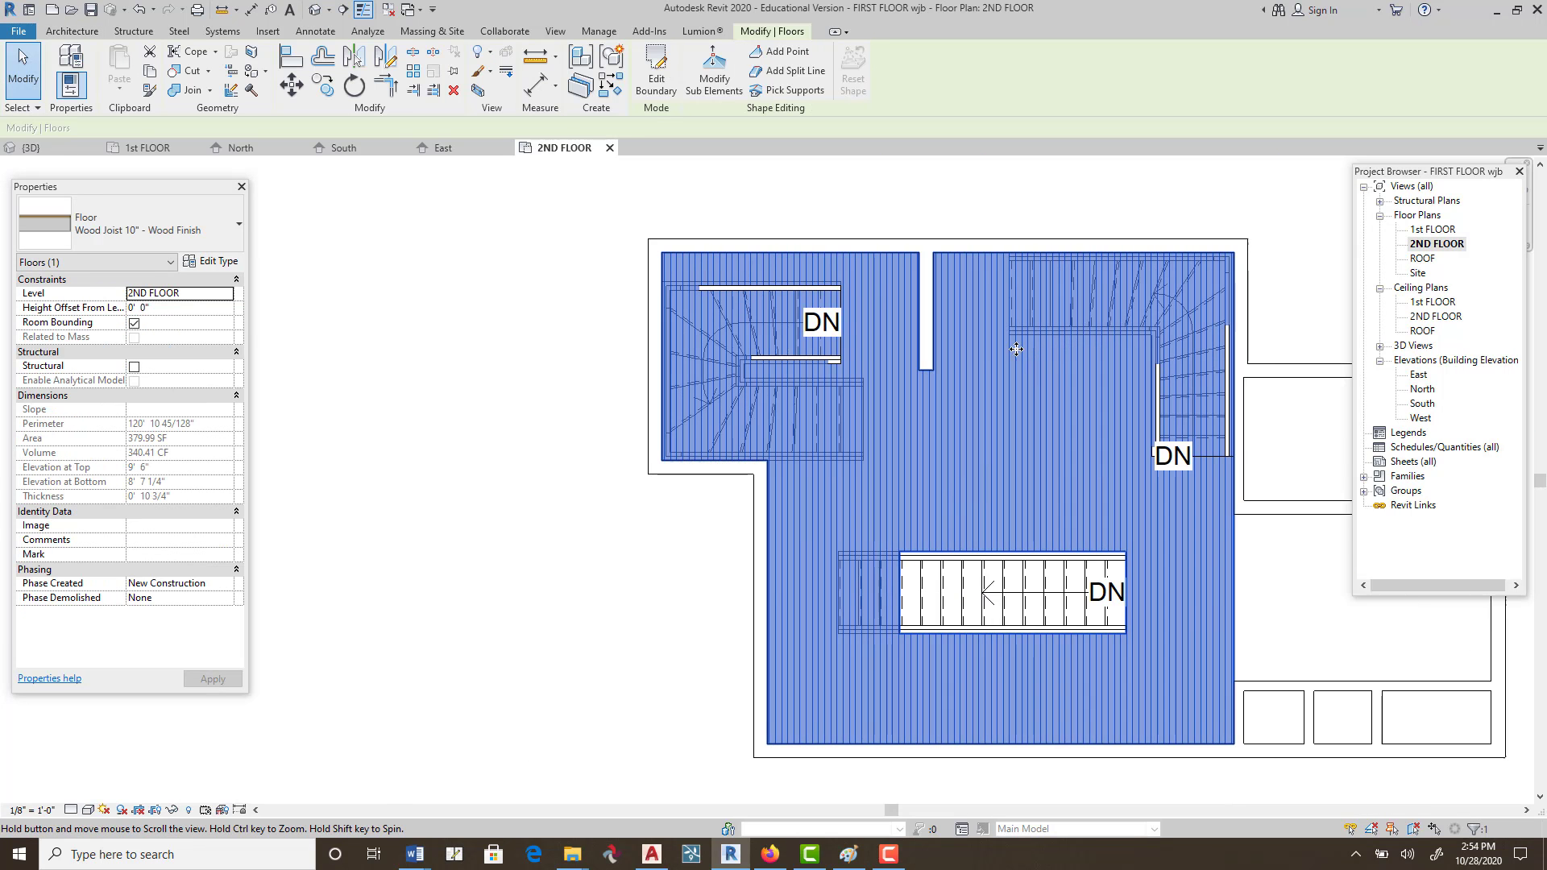
scroll(846, 337, up, 4)
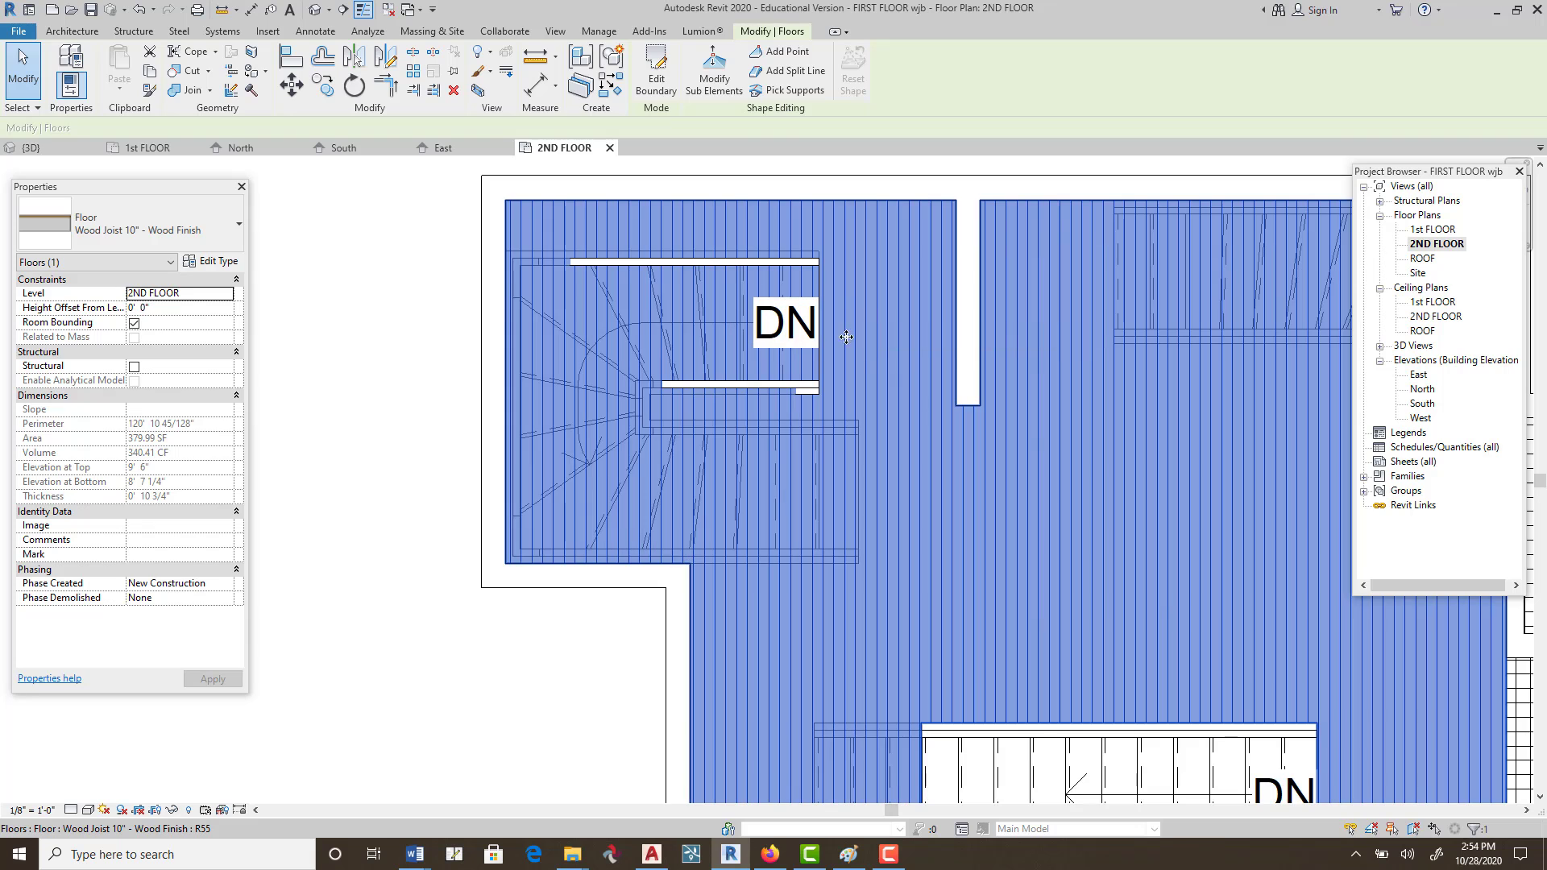
click(656, 74)
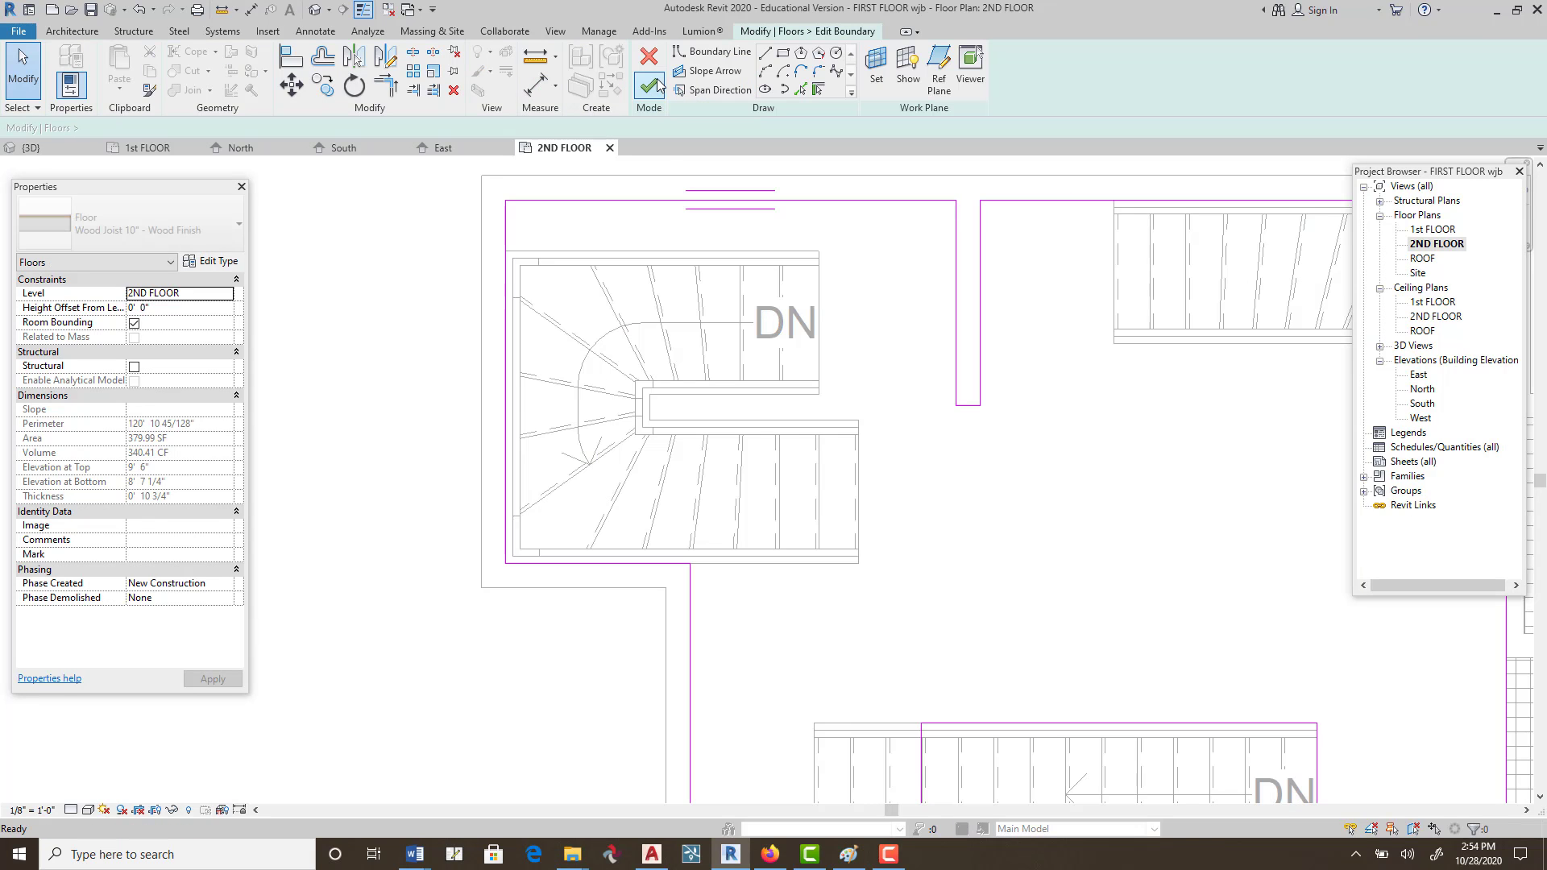
click(782, 54)
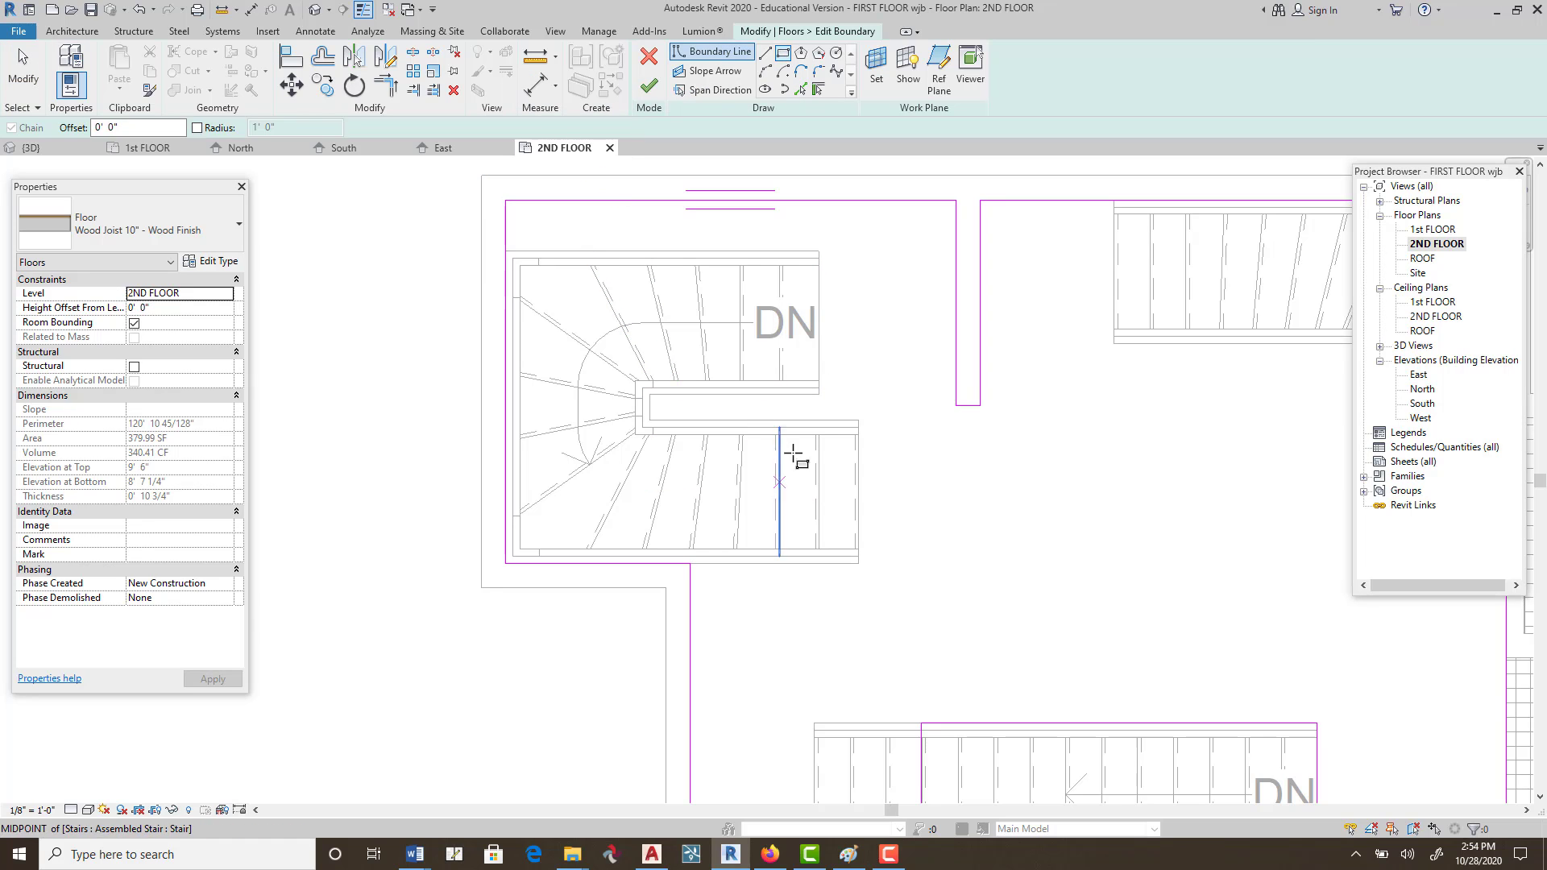
click(818, 251)
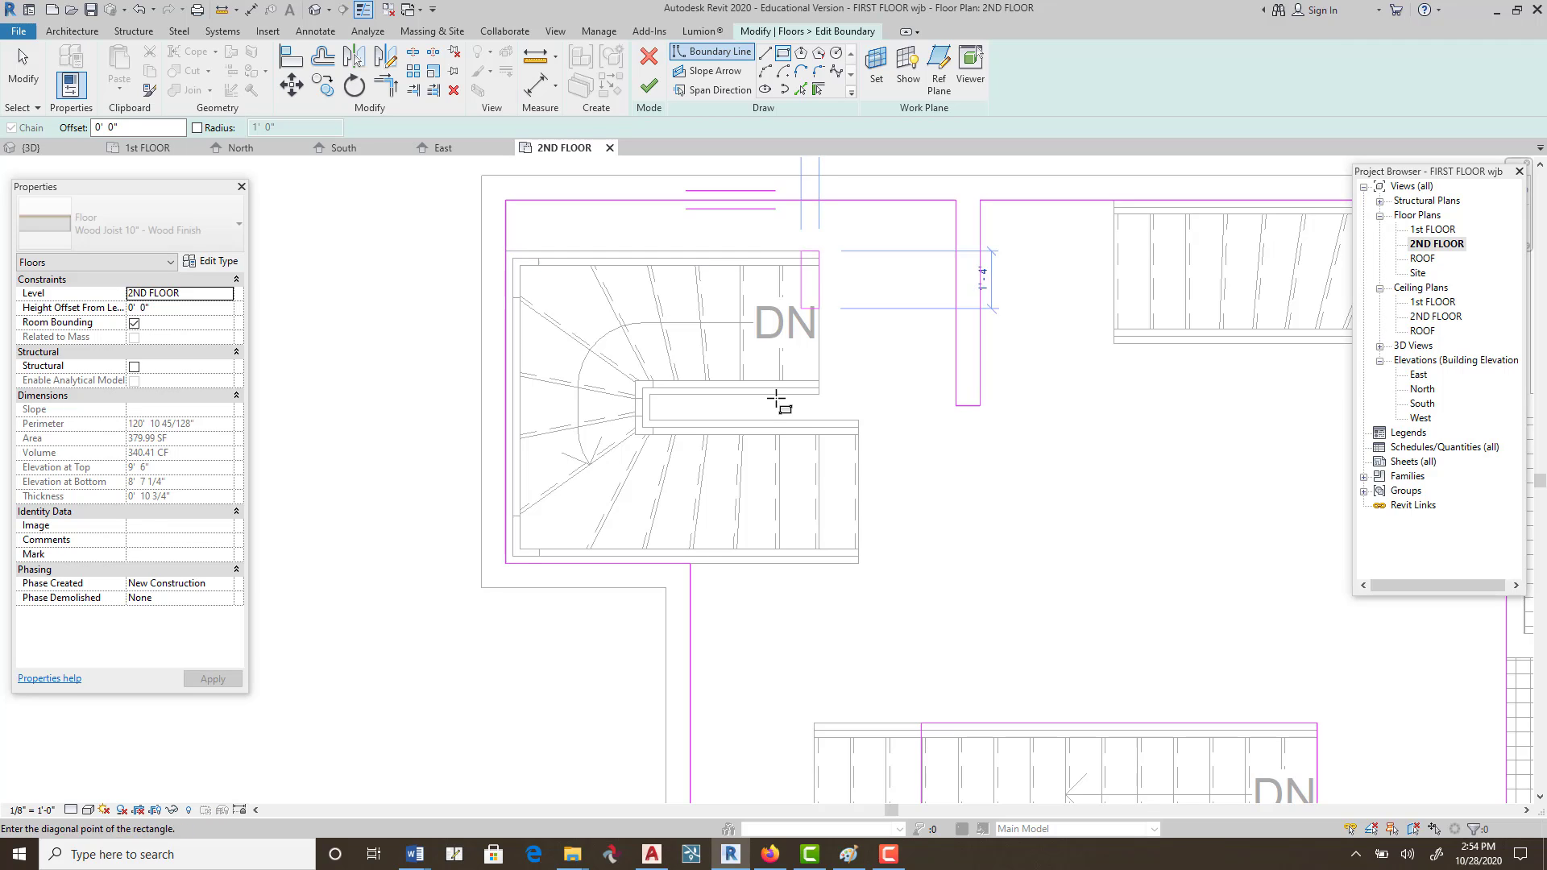
click(505, 564)
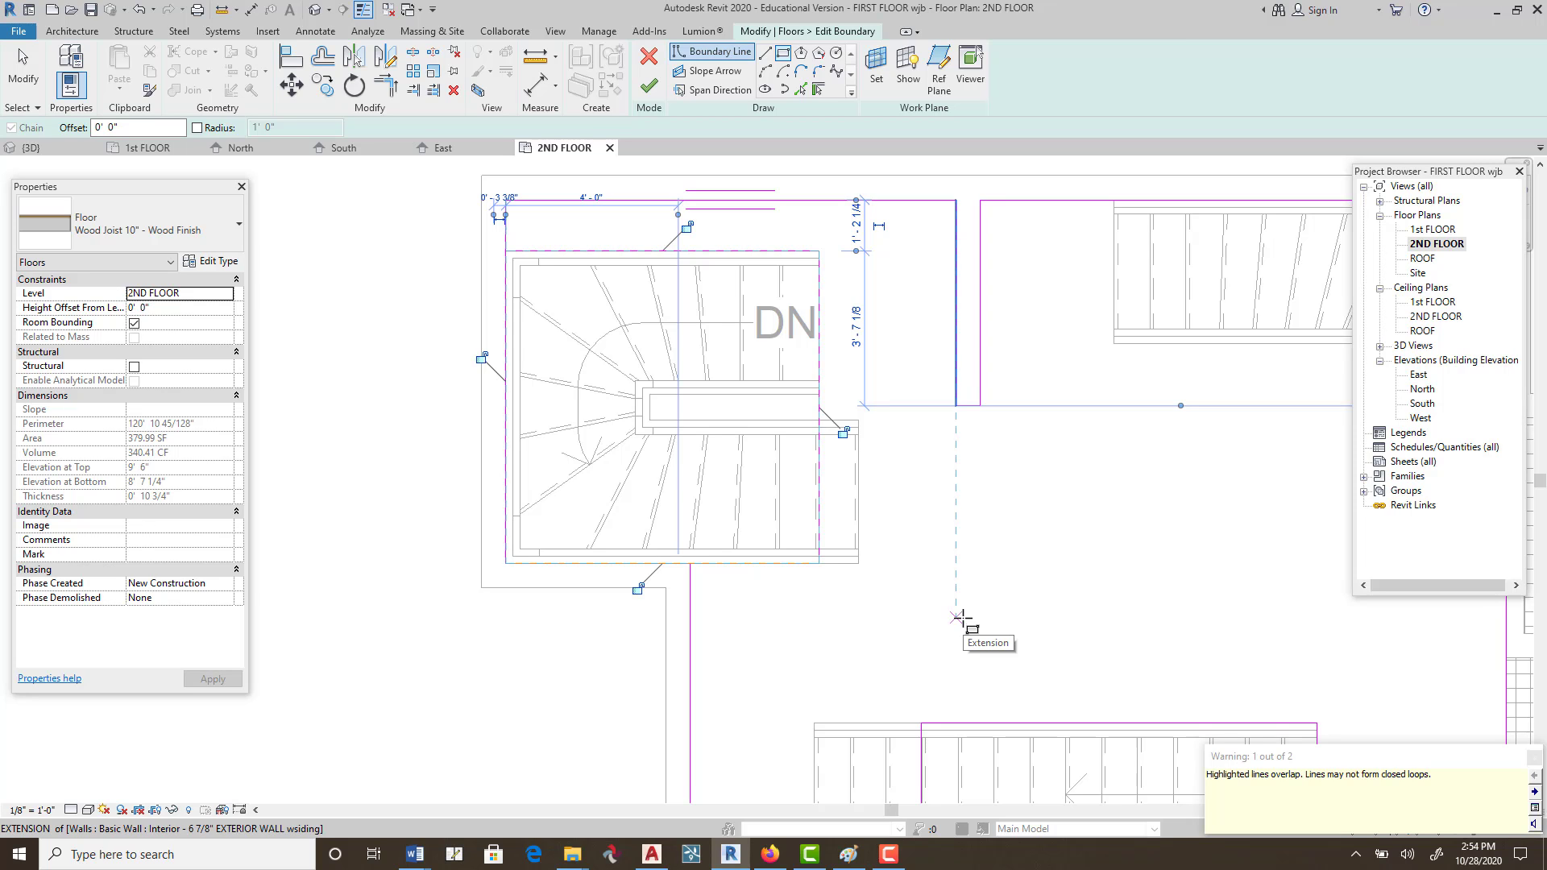
click(641, 82)
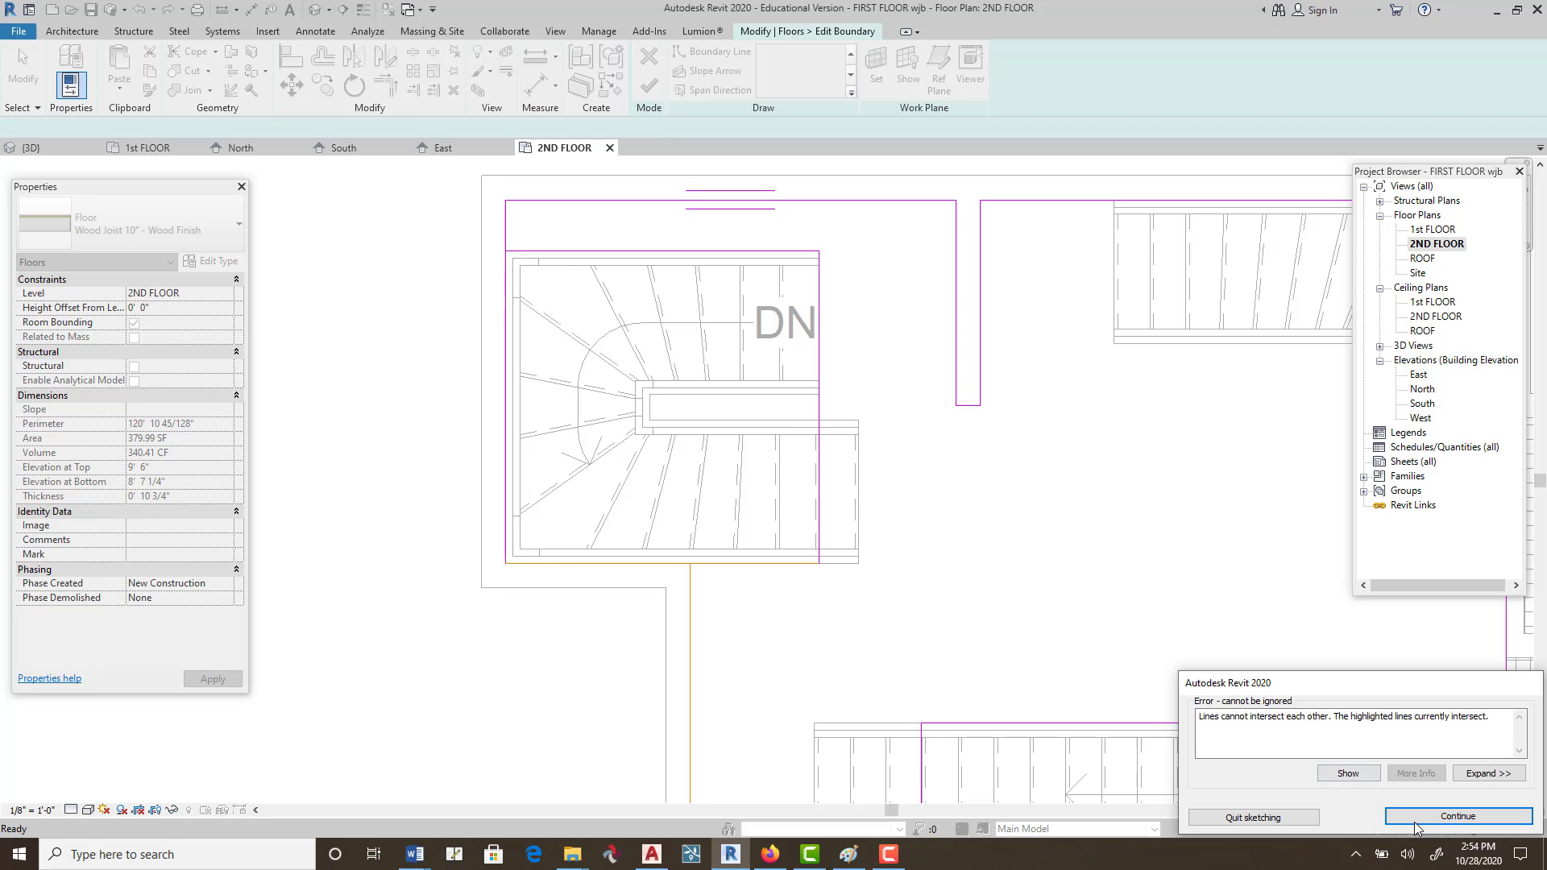
click(1304, 818)
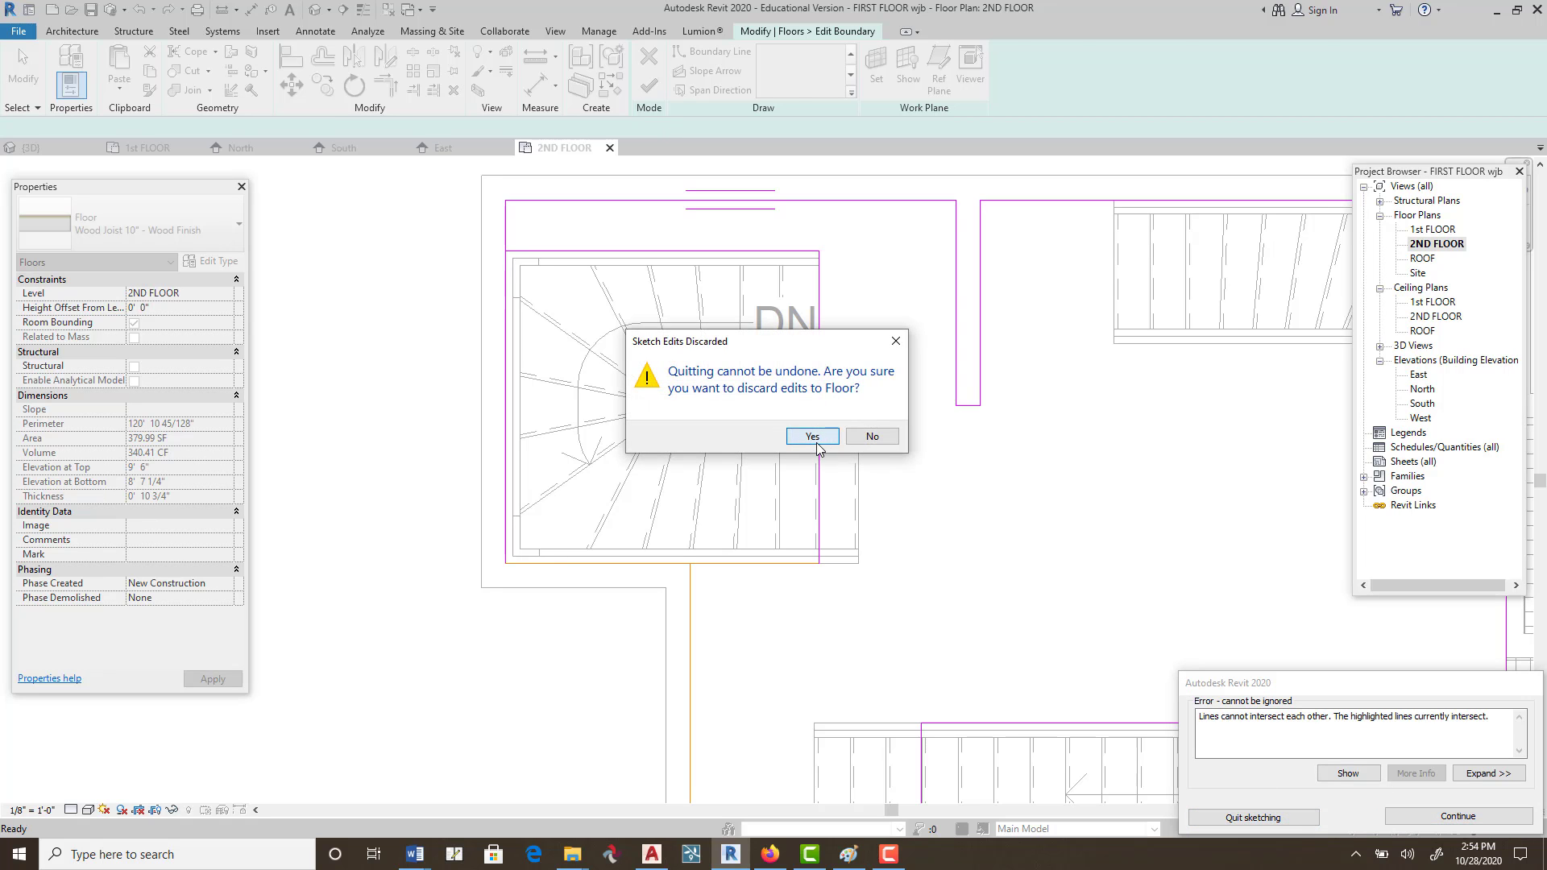
click(812, 437)
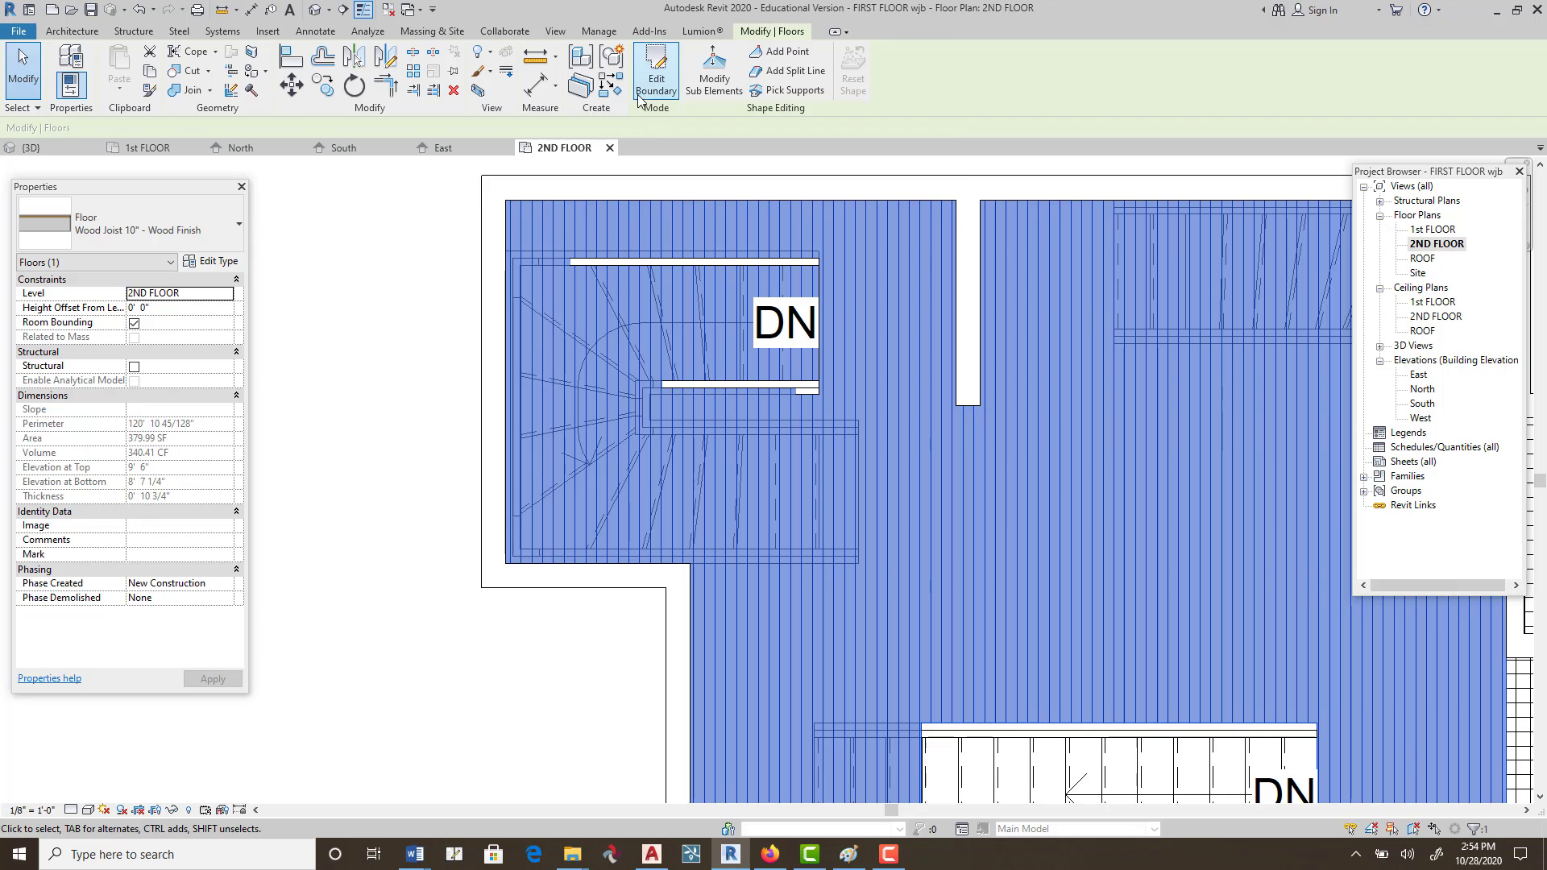
Cut a rectangular opening about 7'-1" long north to south in the second-floor wood floor, along the U-shaped stair's outer railing edges.
click(659, 82)
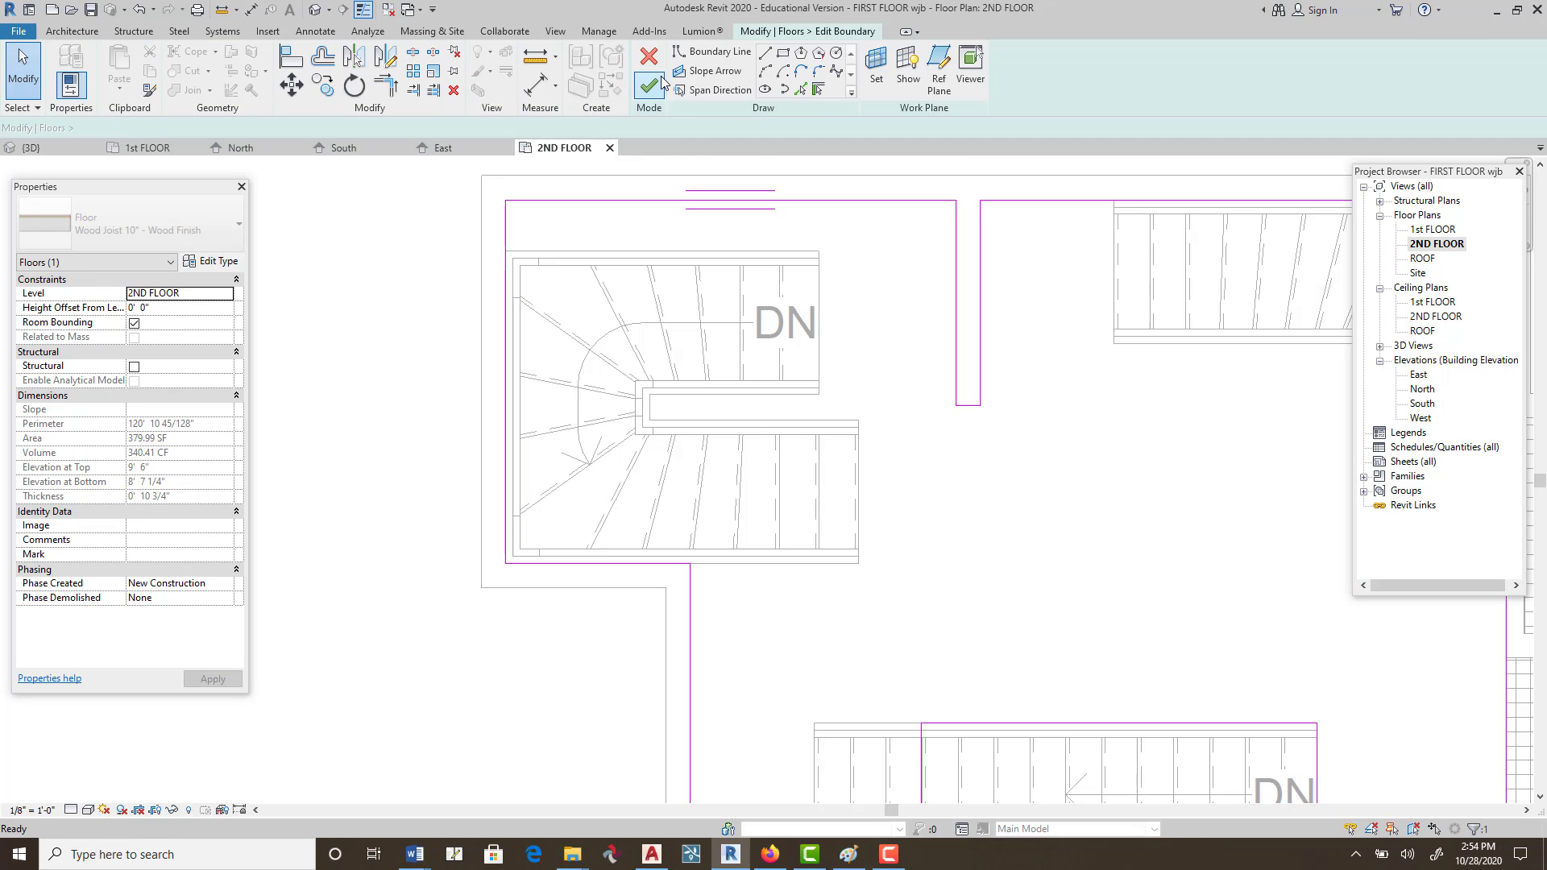
click(782, 54)
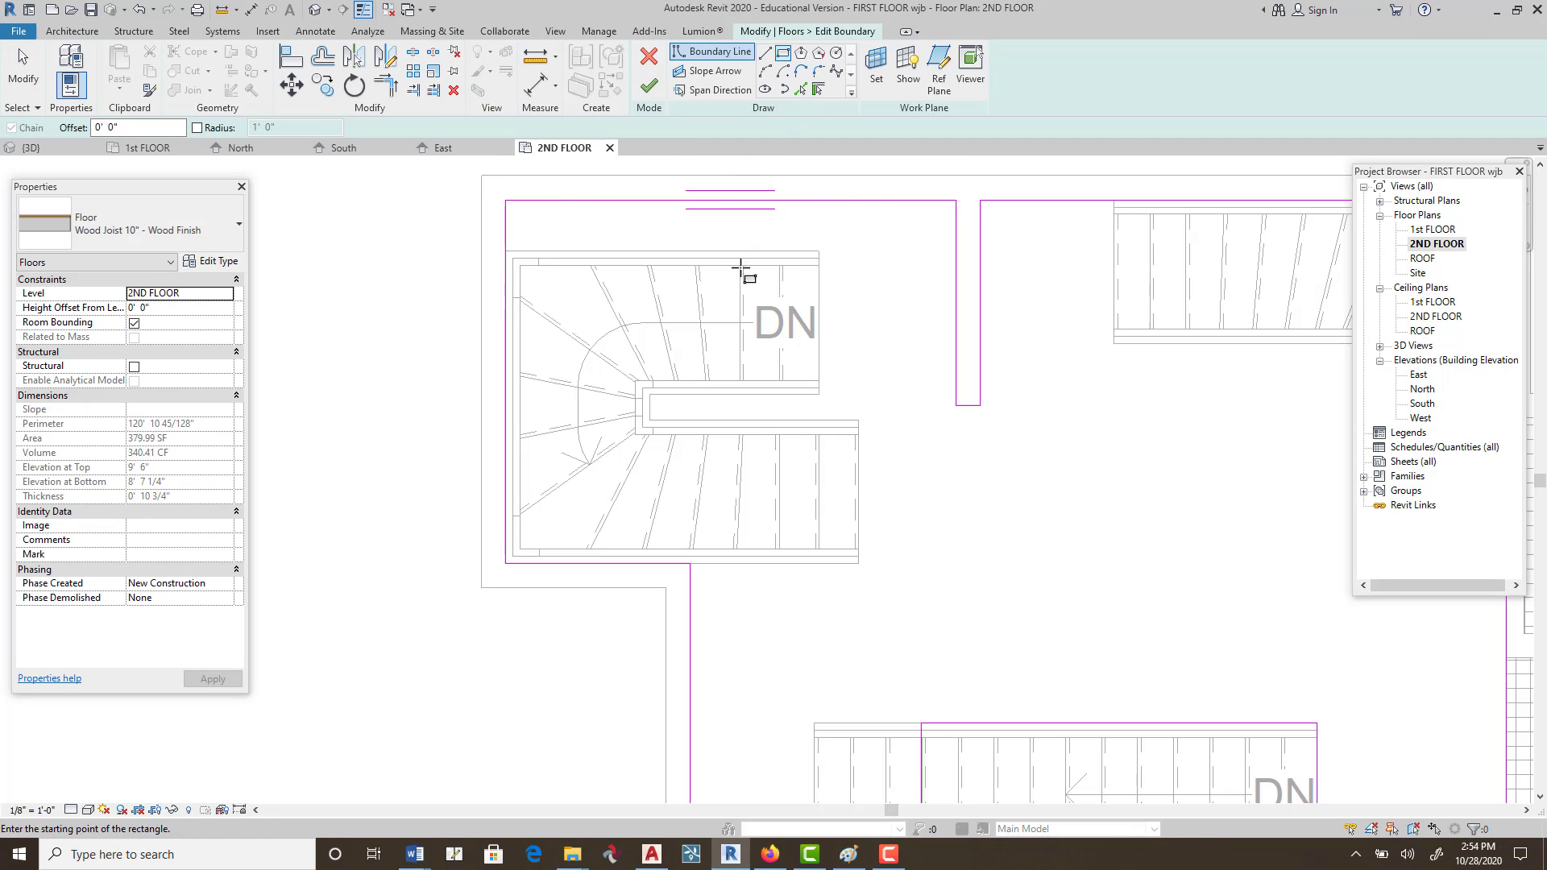
click(815, 249)
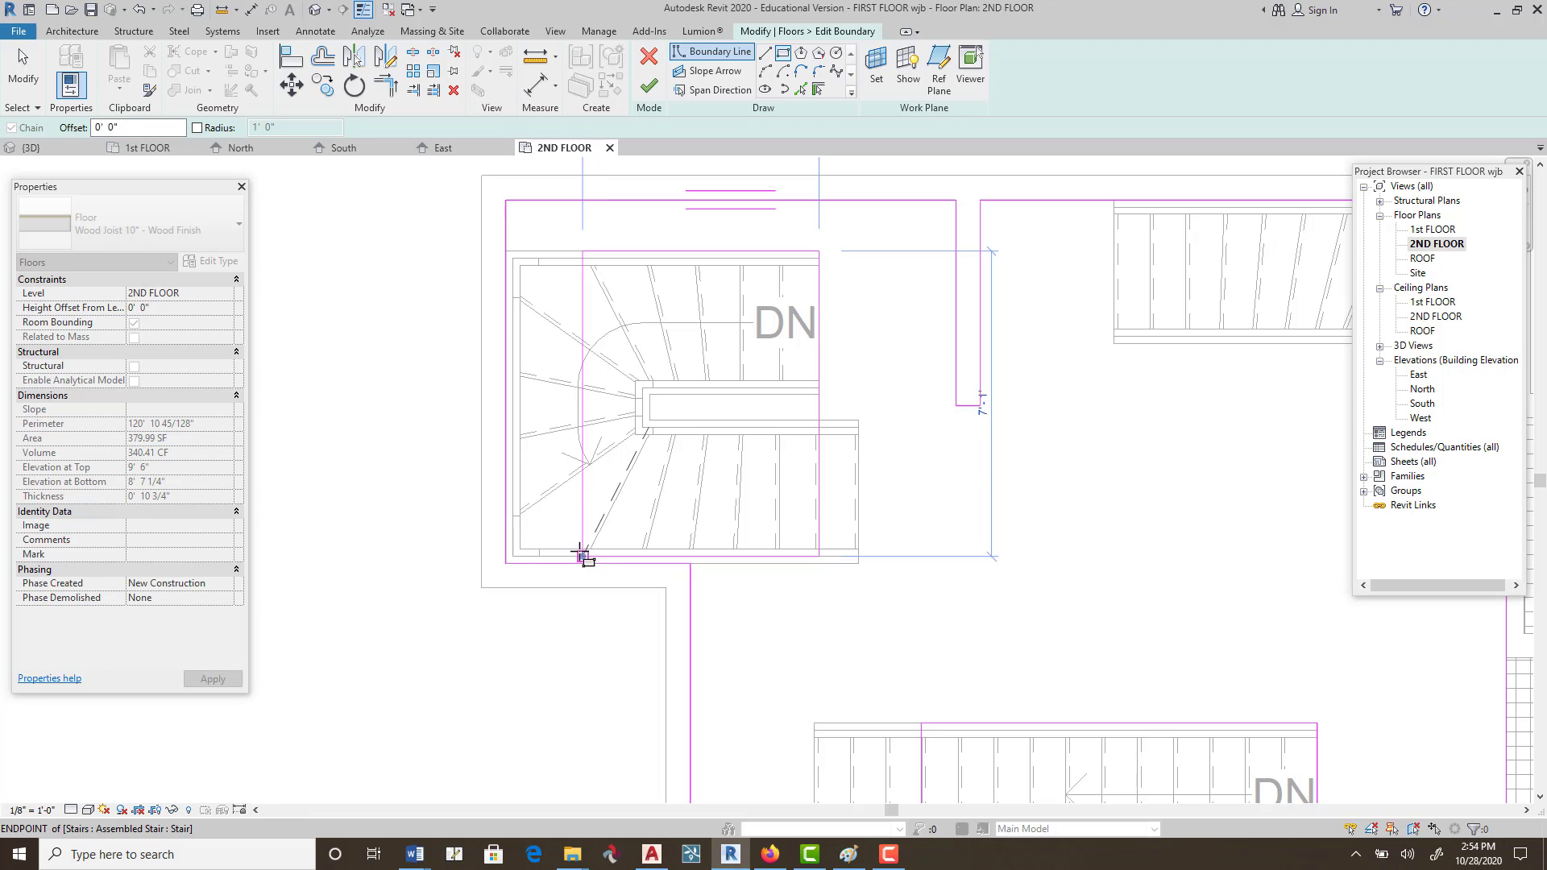
scroll(552, 550, up, 3)
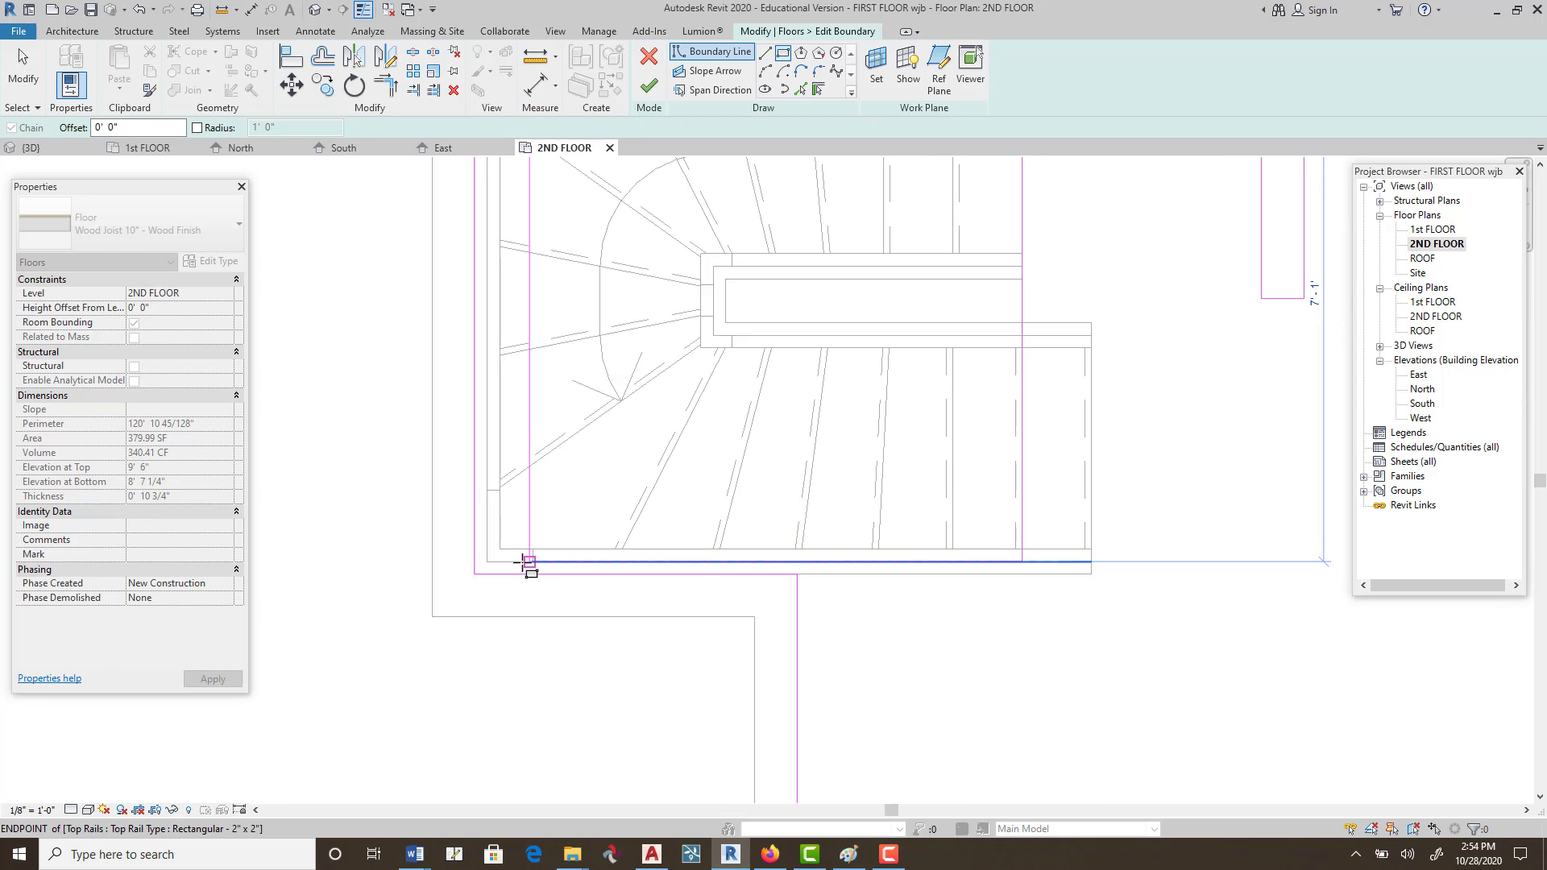
click(497, 562)
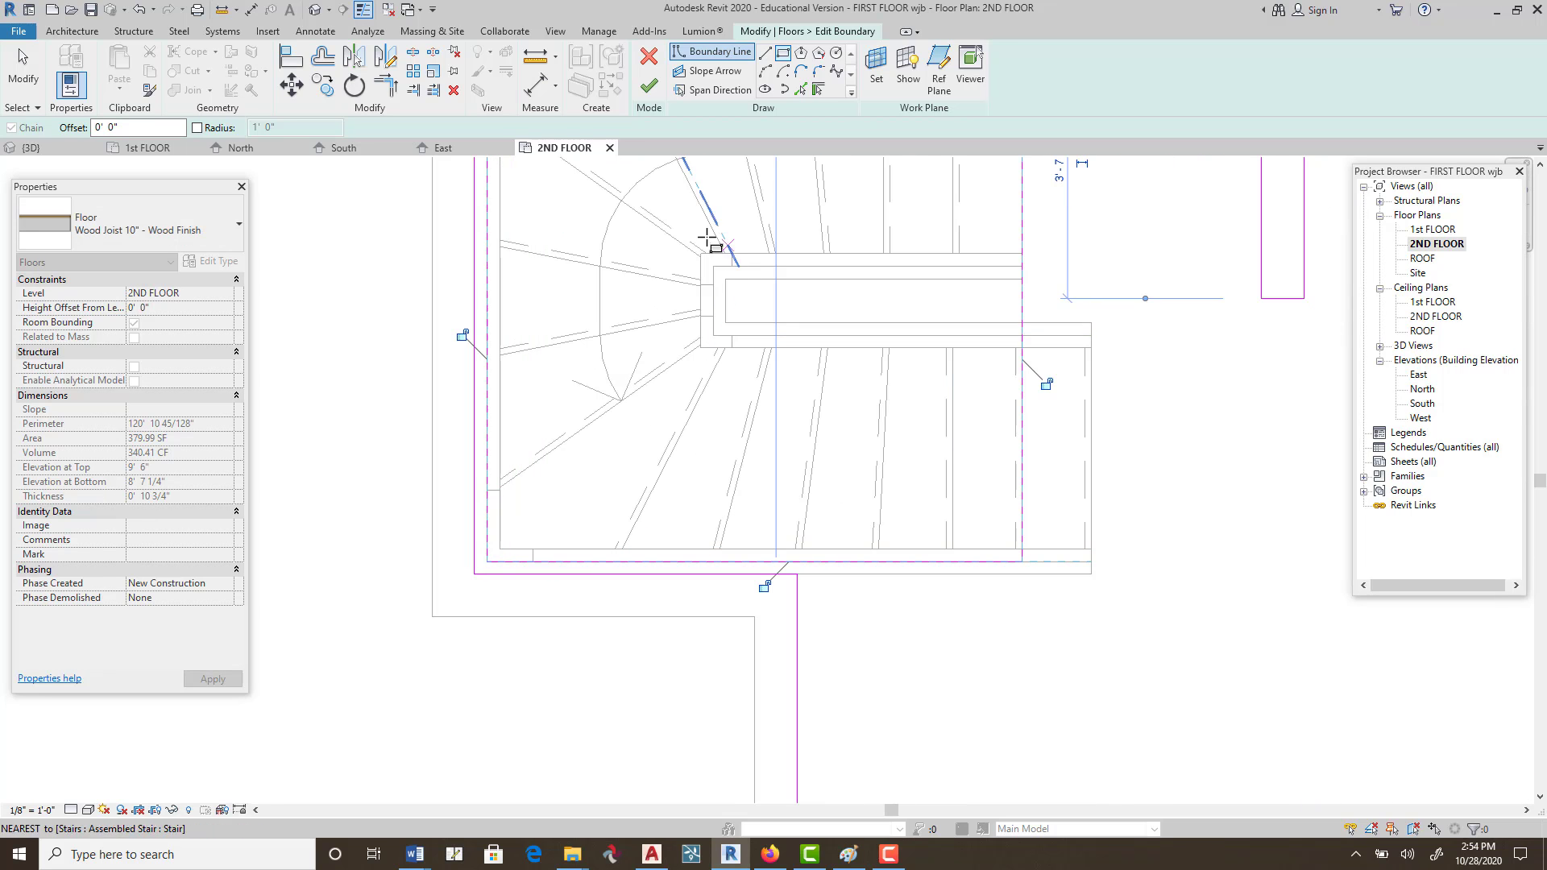
click(649, 85)
scroll(653, 260, down, 1)
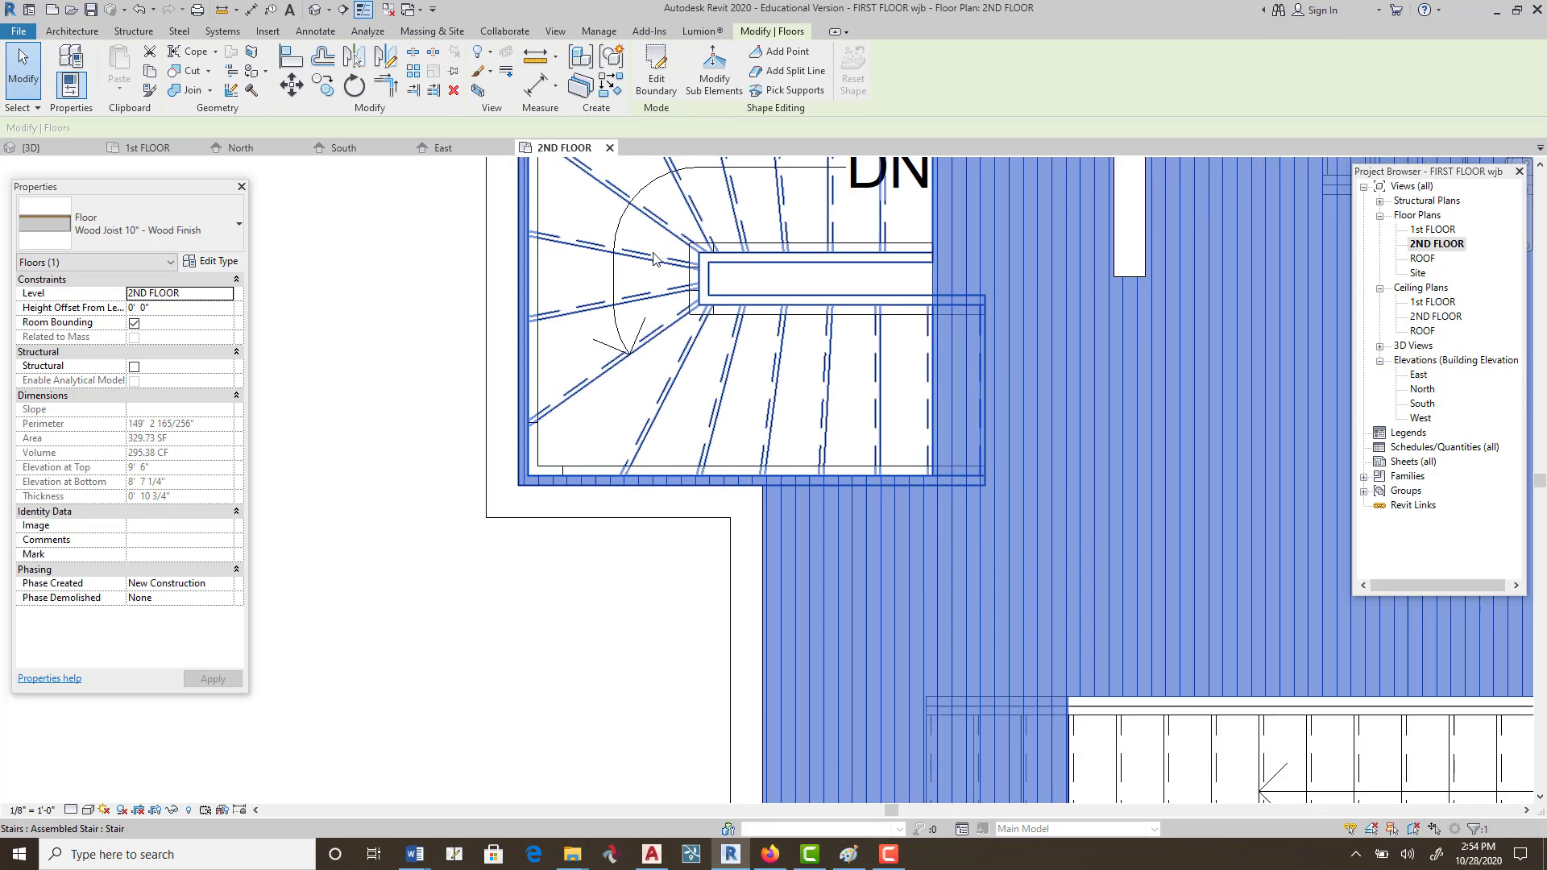
scroll(654, 259, down, 5)
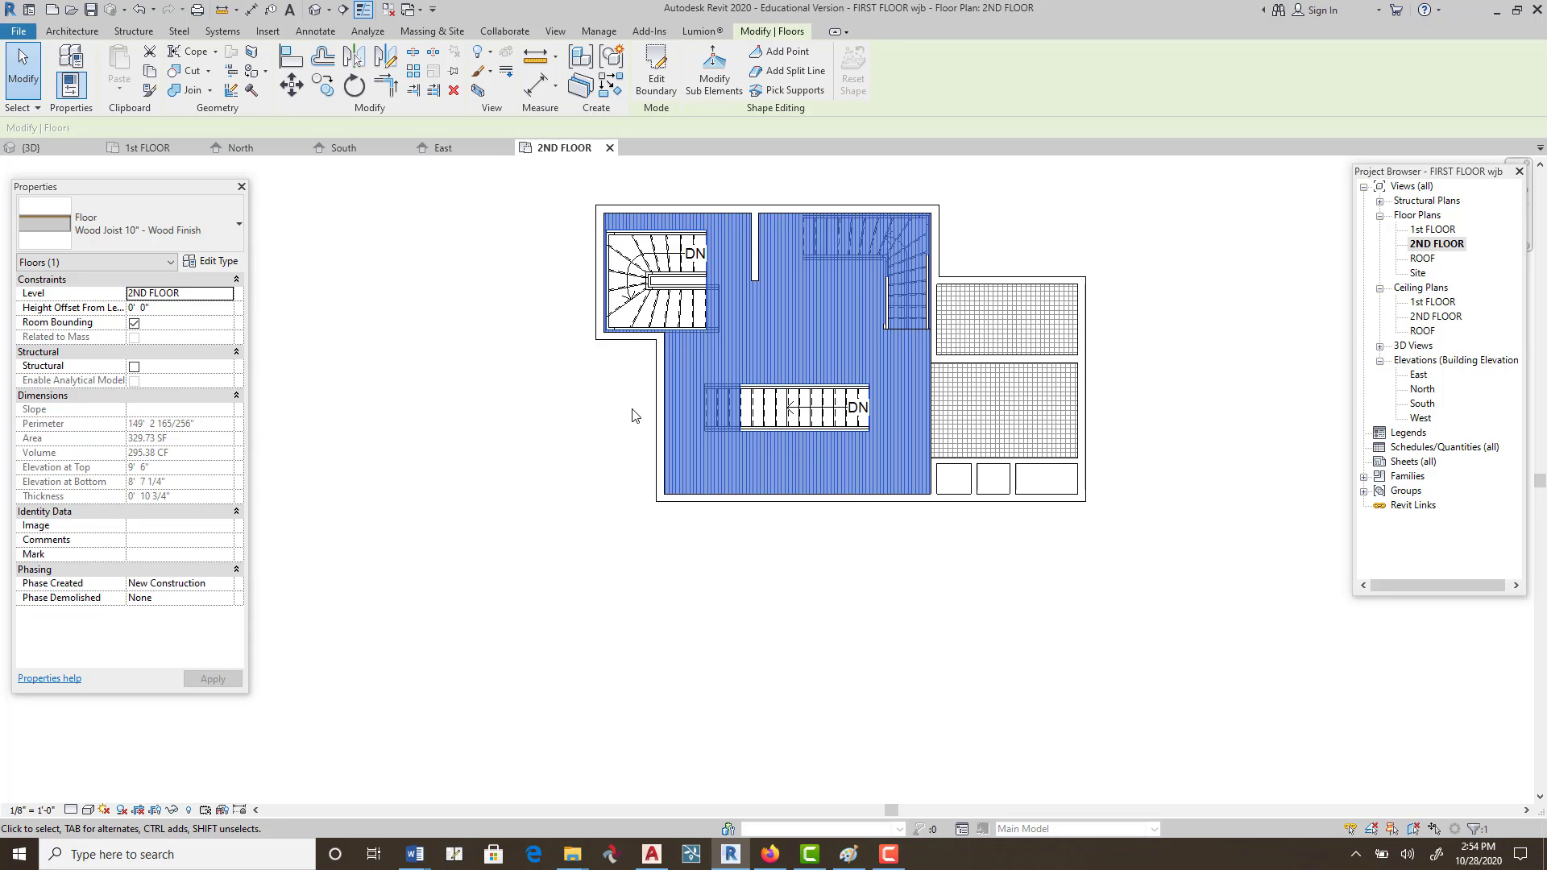
Inspect the stair openings and the L-shaped stair's railings in 3D, and reopen the 2ND FLOOR plan.
click(315, 10)
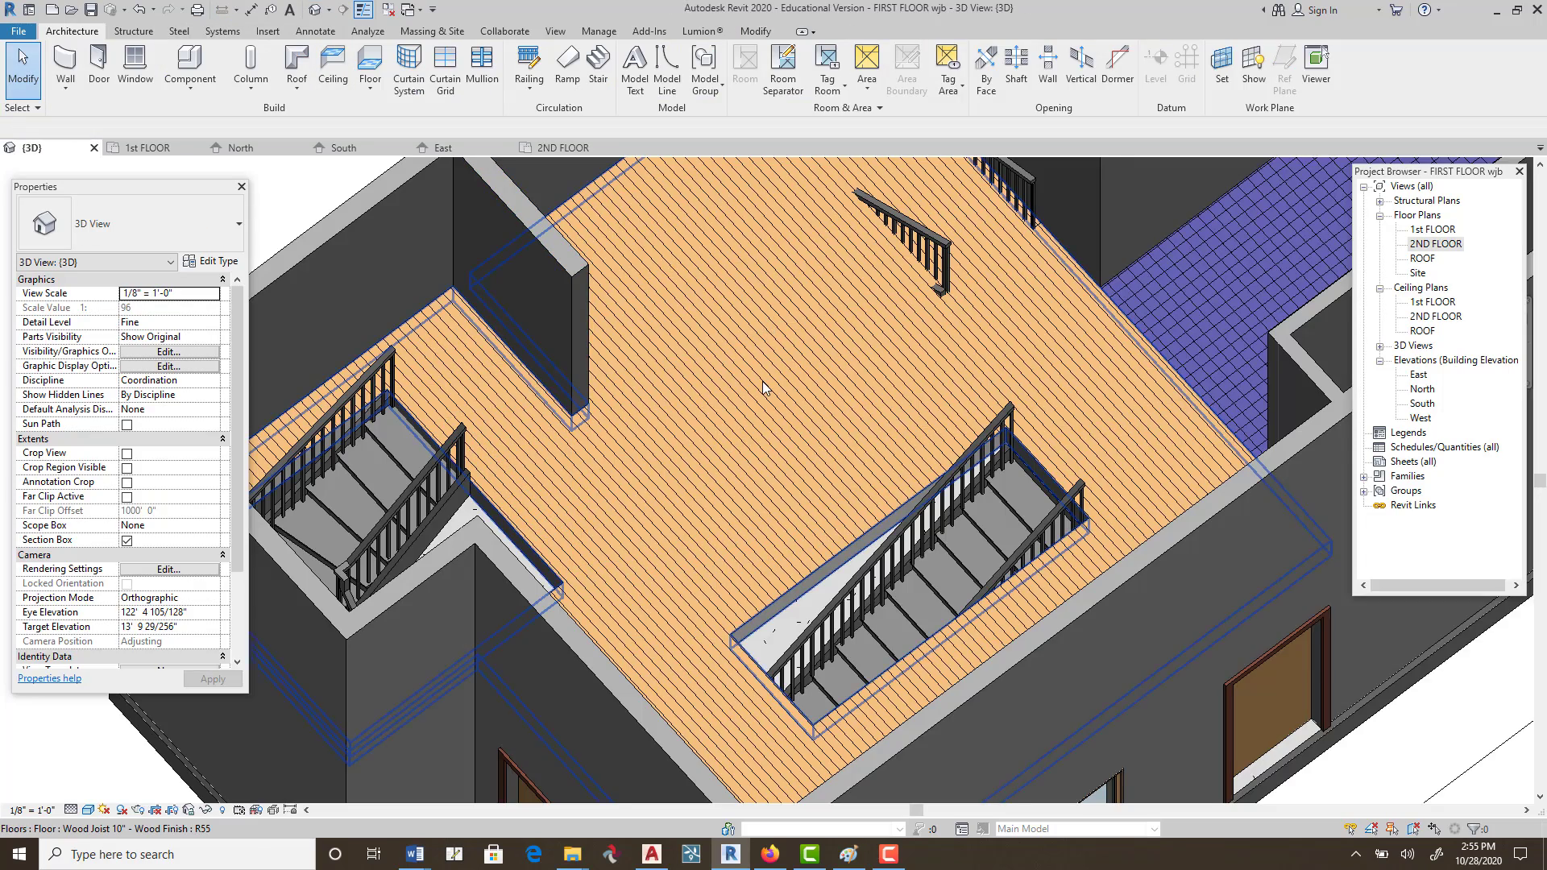
scroll(763, 381, down, 3)
scroll(733, 411, up, 2)
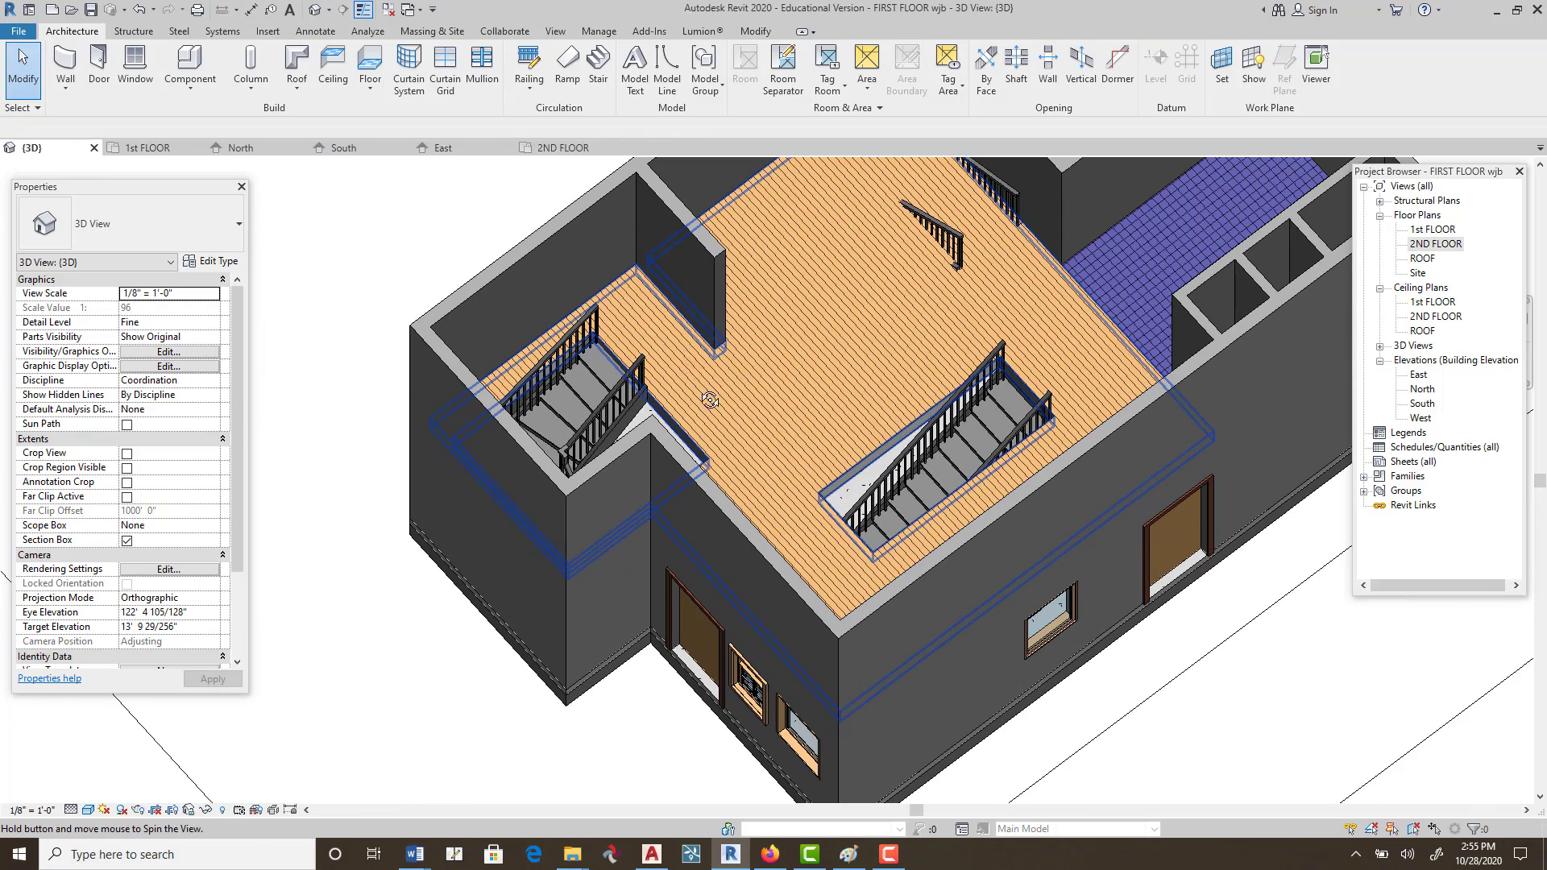
shift+middle_drag(738, 376, 825, 674)
shift+middle_drag(889, 620, 947, 504)
scroll(946, 498, up, 4)
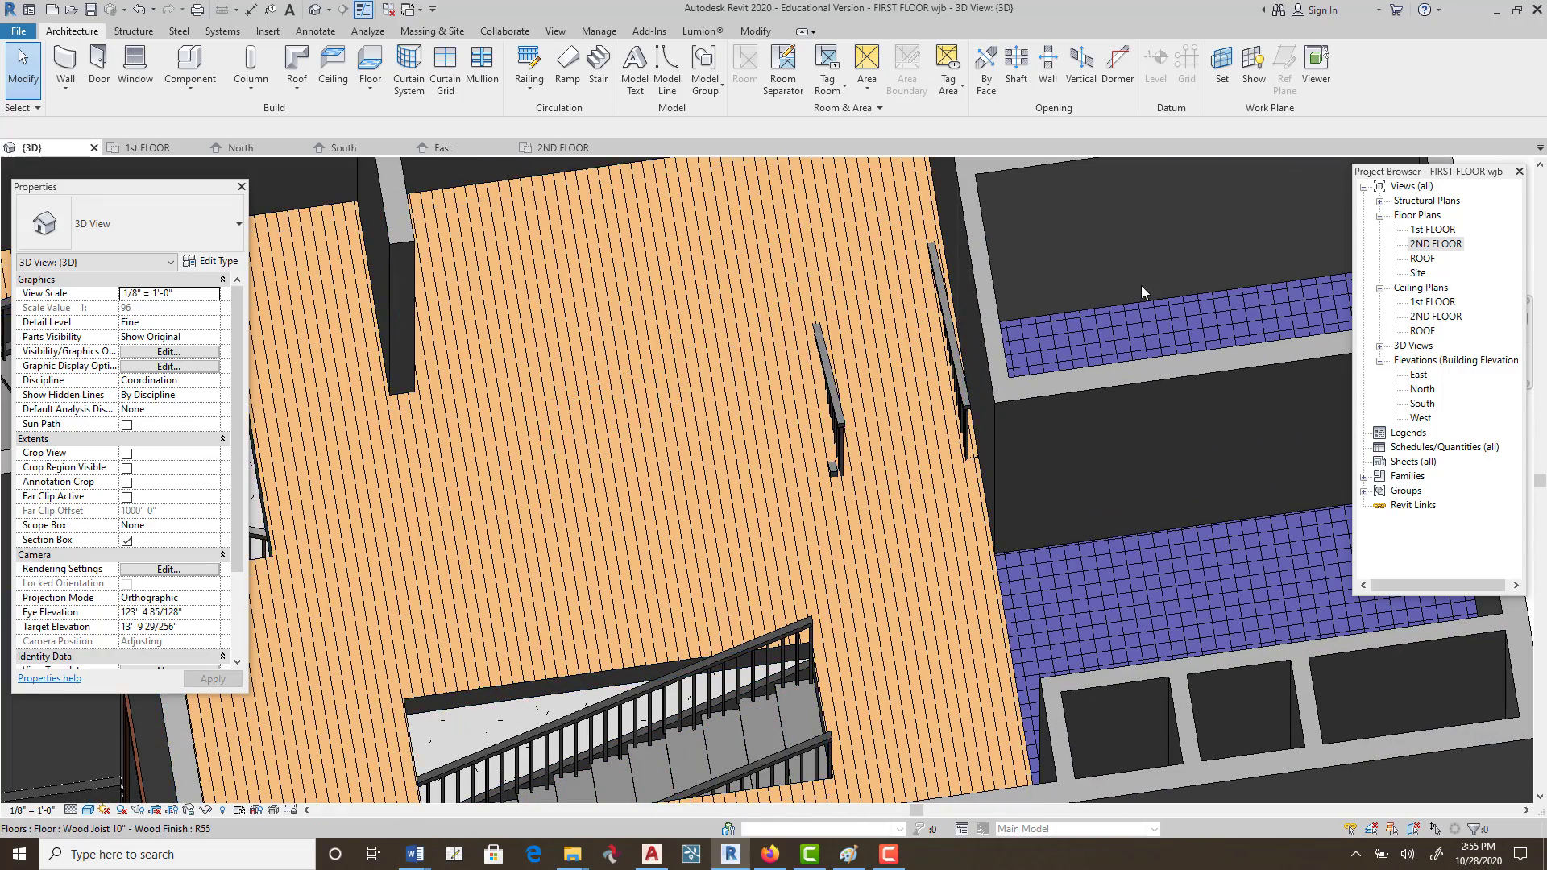
double_click(1418, 245)
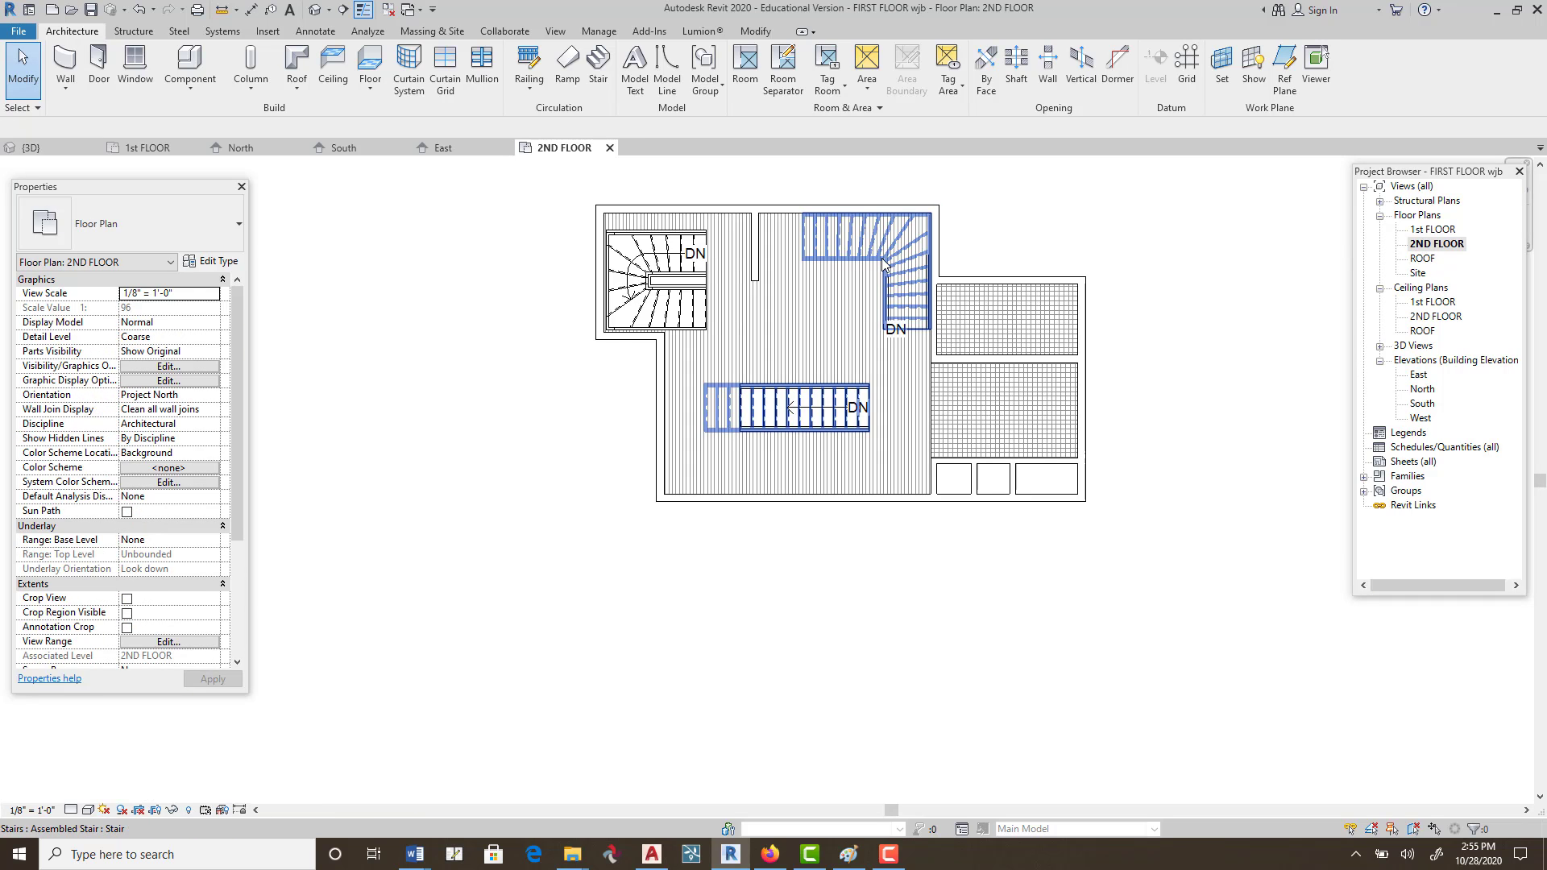
In the wood floor's boundary, sketch a line across the L-shaped stair's south end and one about 4'-11" north along its inner railing.
scroll(882, 261, up, 3)
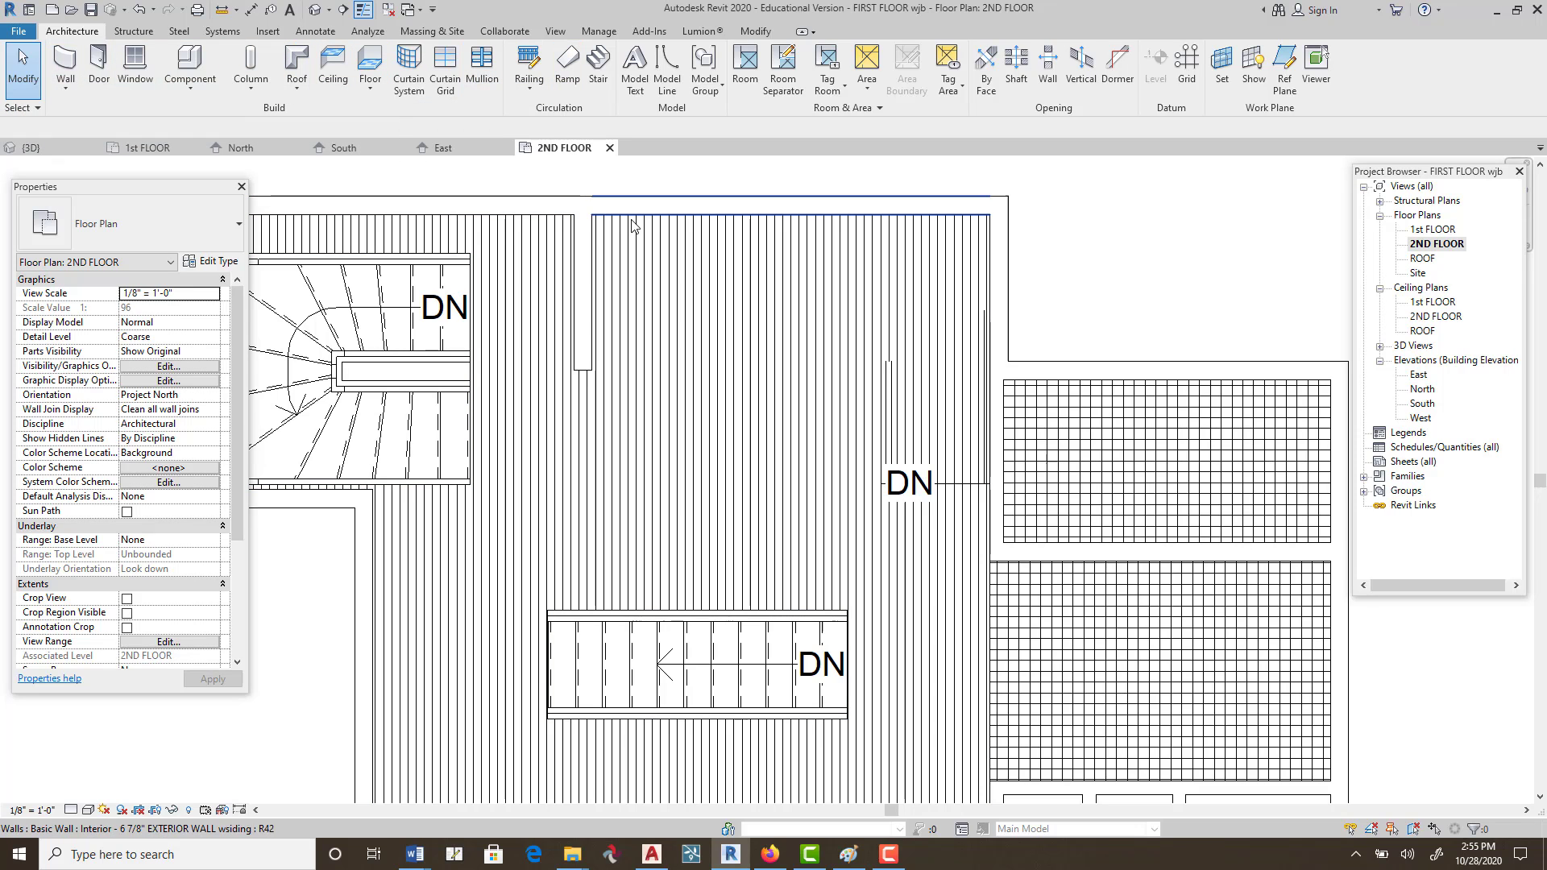
click(632, 249)
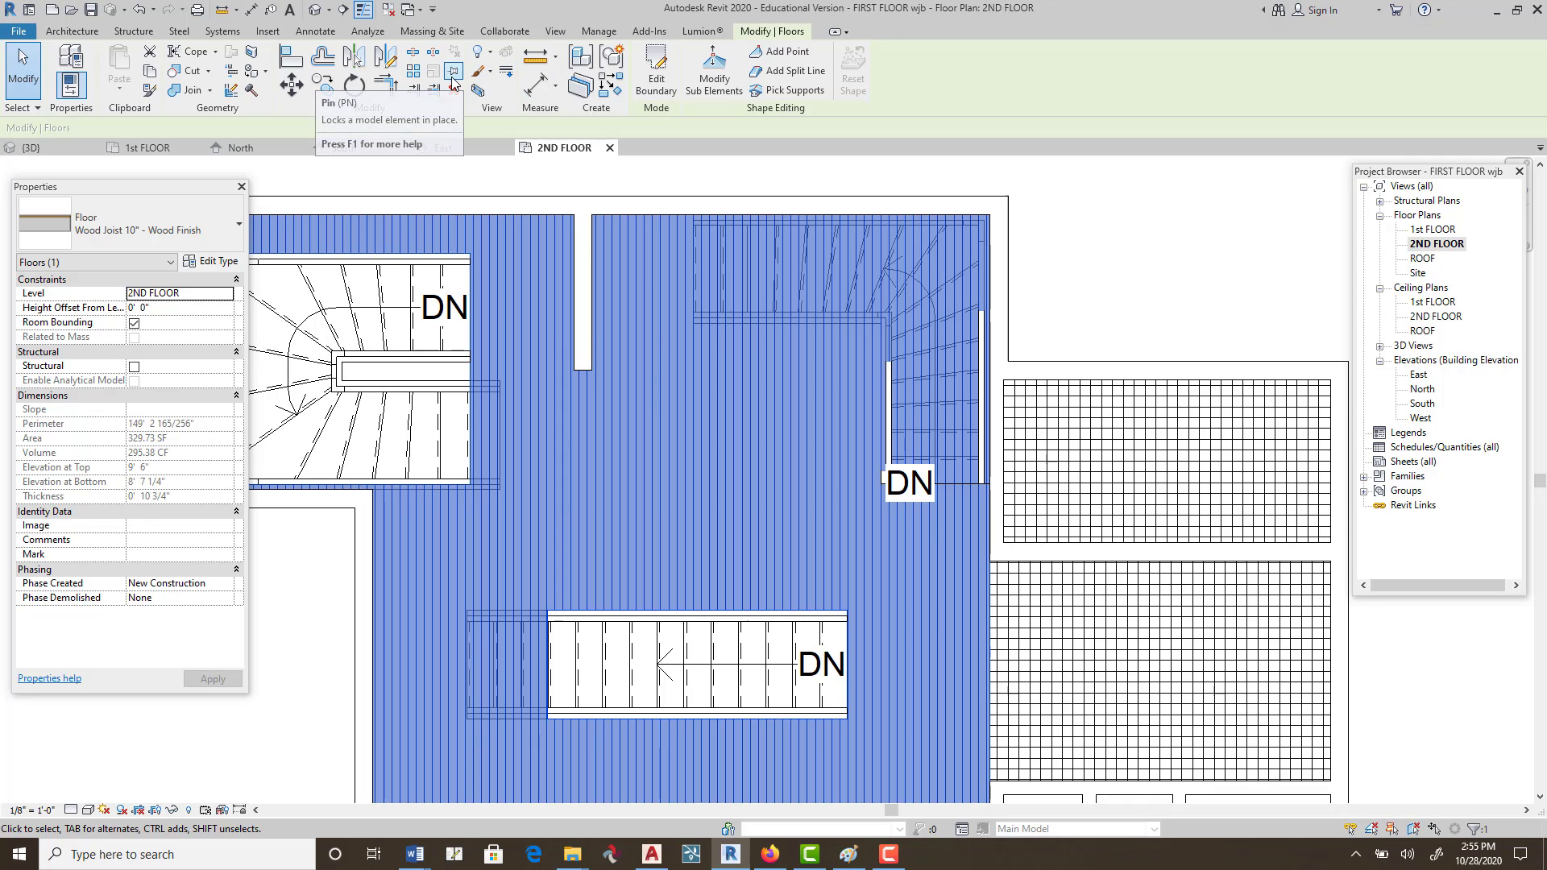
click(656, 85)
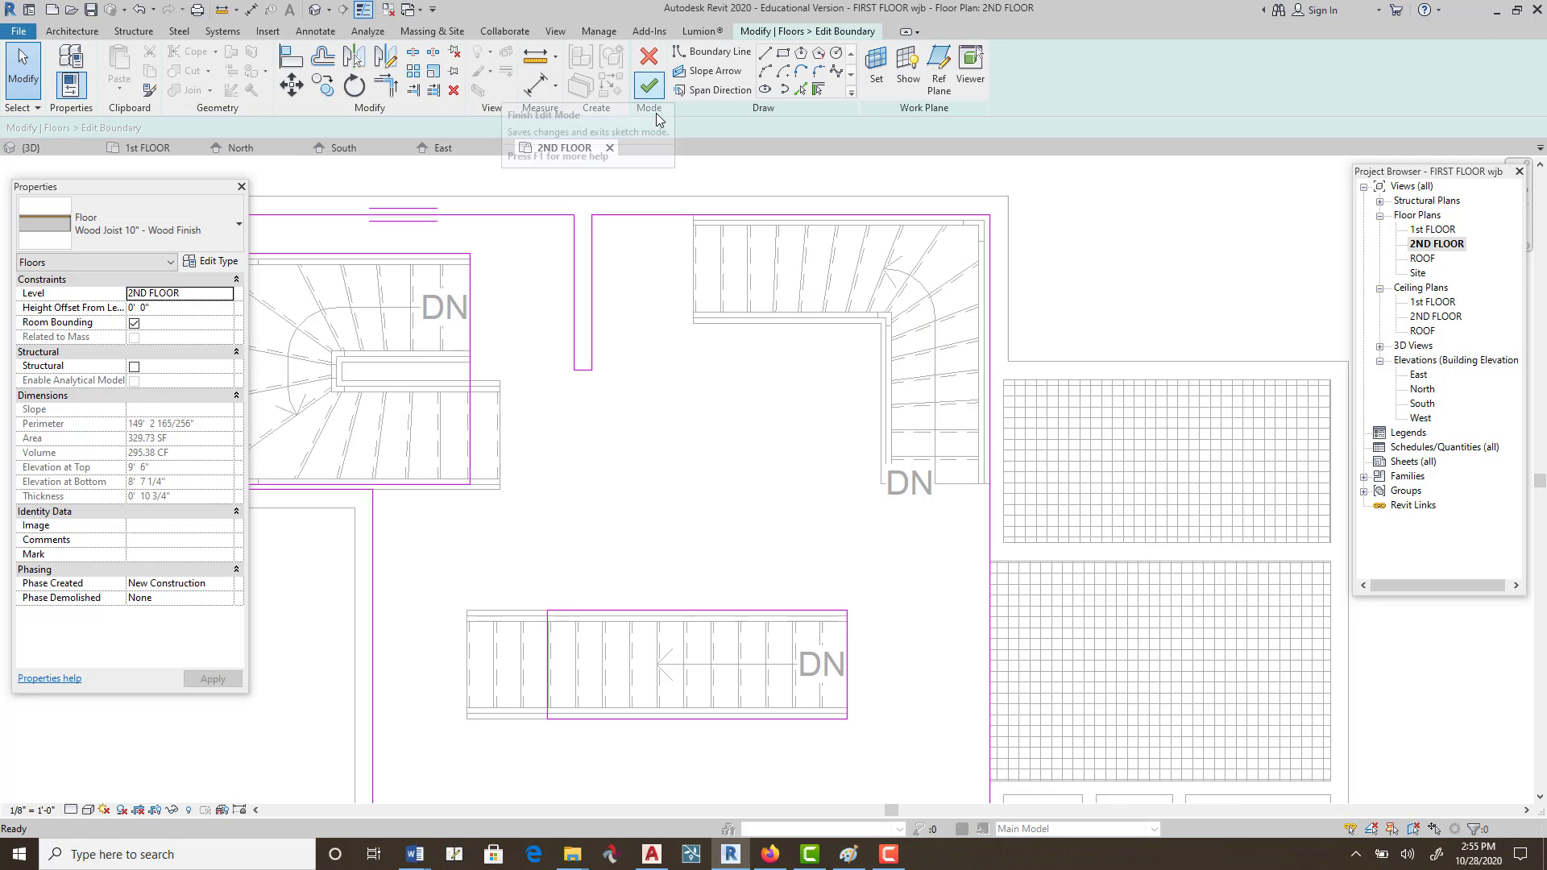
click(702, 58)
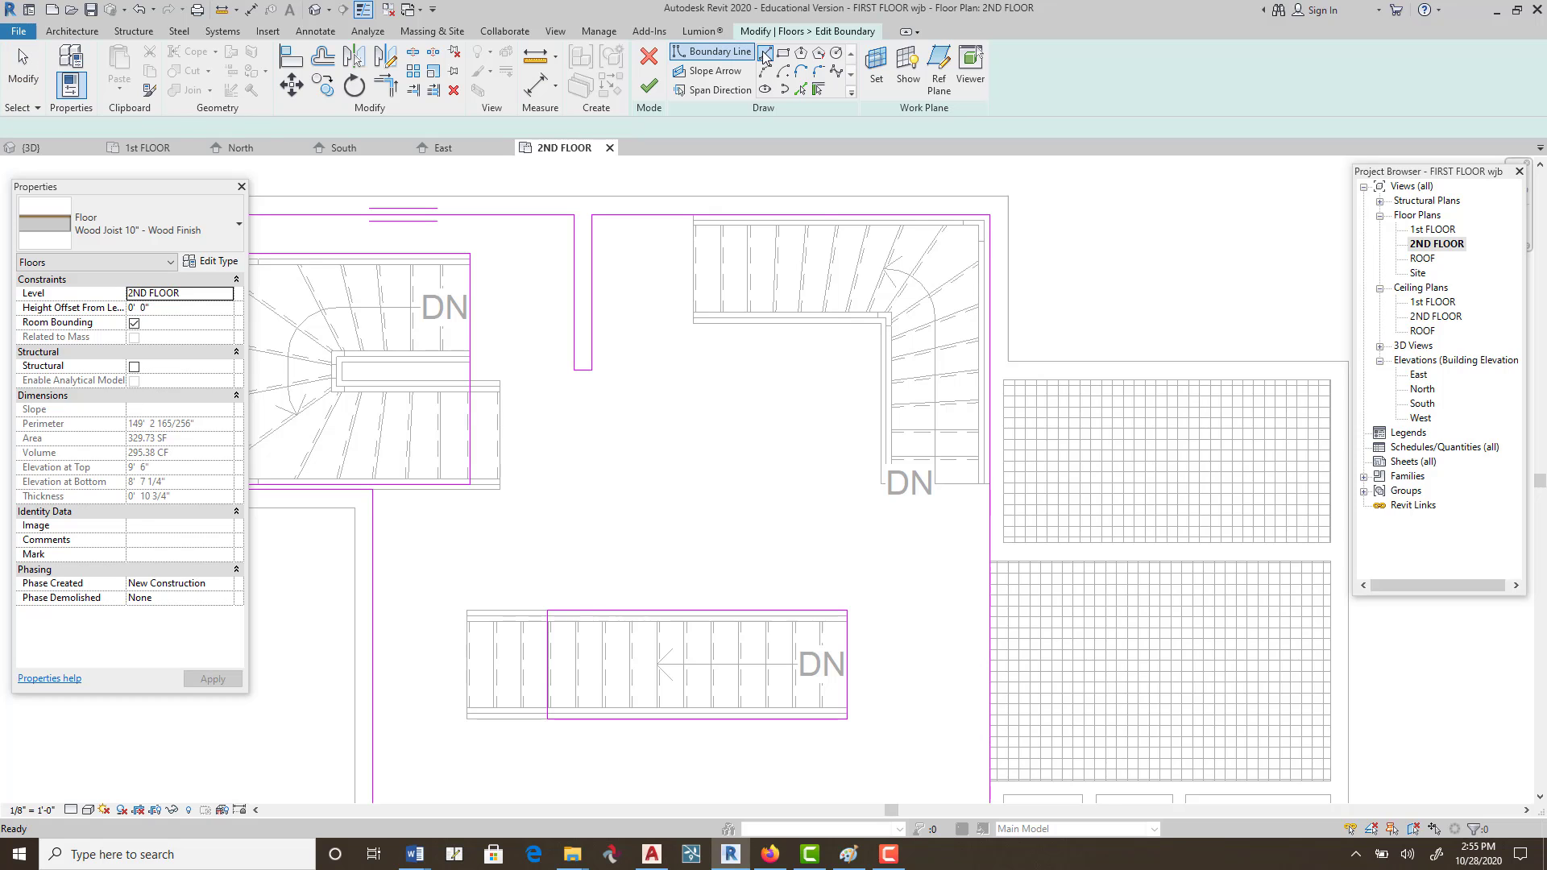
scroll(967, 483, up, 2)
scroll(991, 483, up, 2)
click(1017, 480)
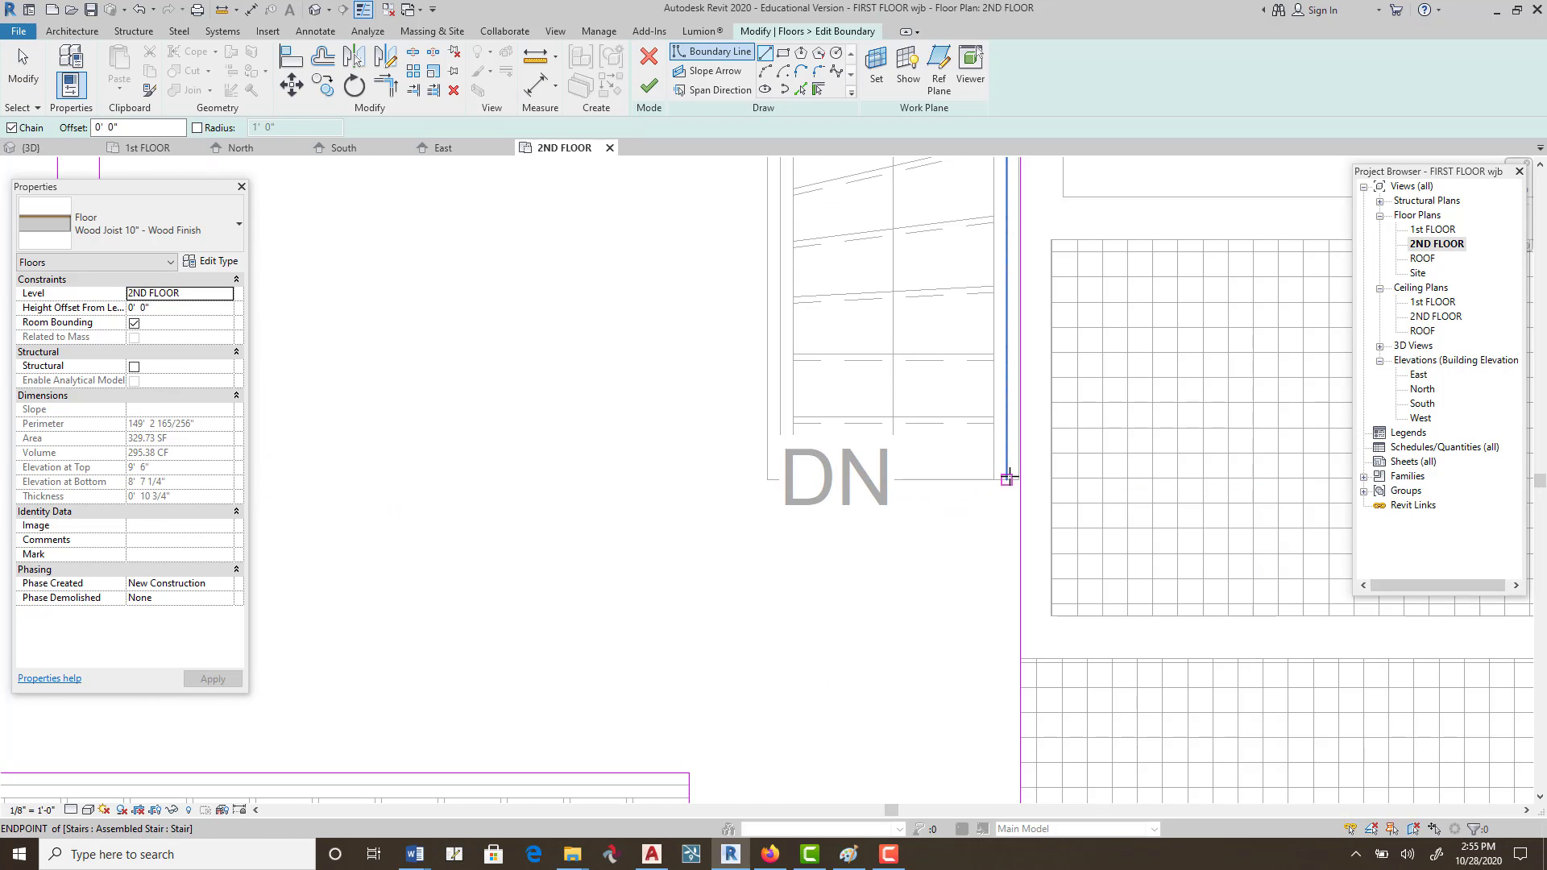
click(769, 478)
scroll(774, 468, down, 2)
middle_drag(817, 252, 763, 511)
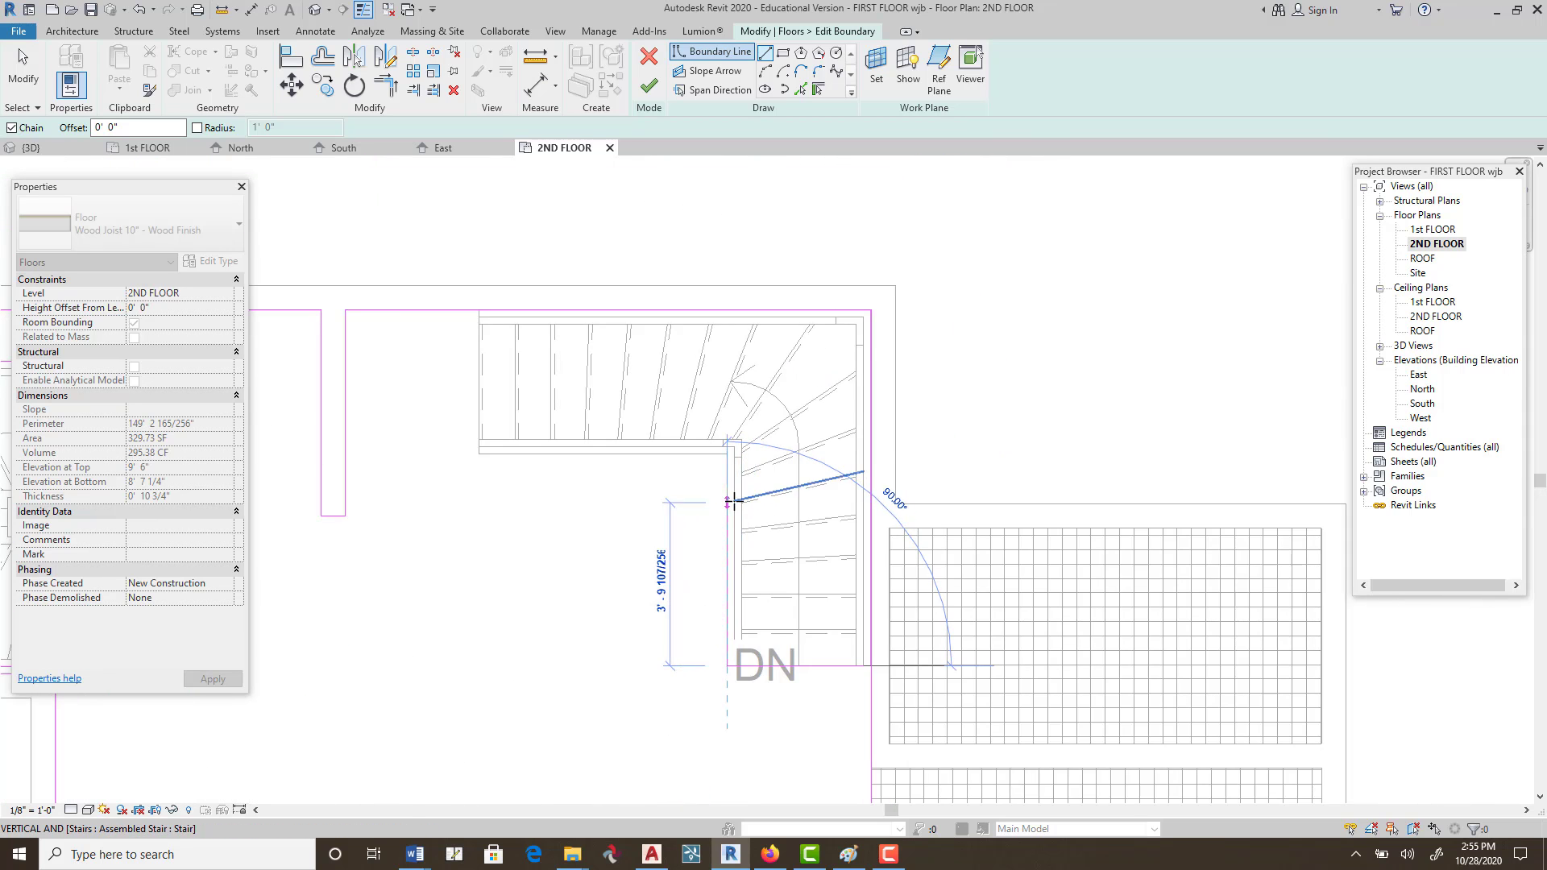
scroll(729, 501, up, 2)
click(721, 408)
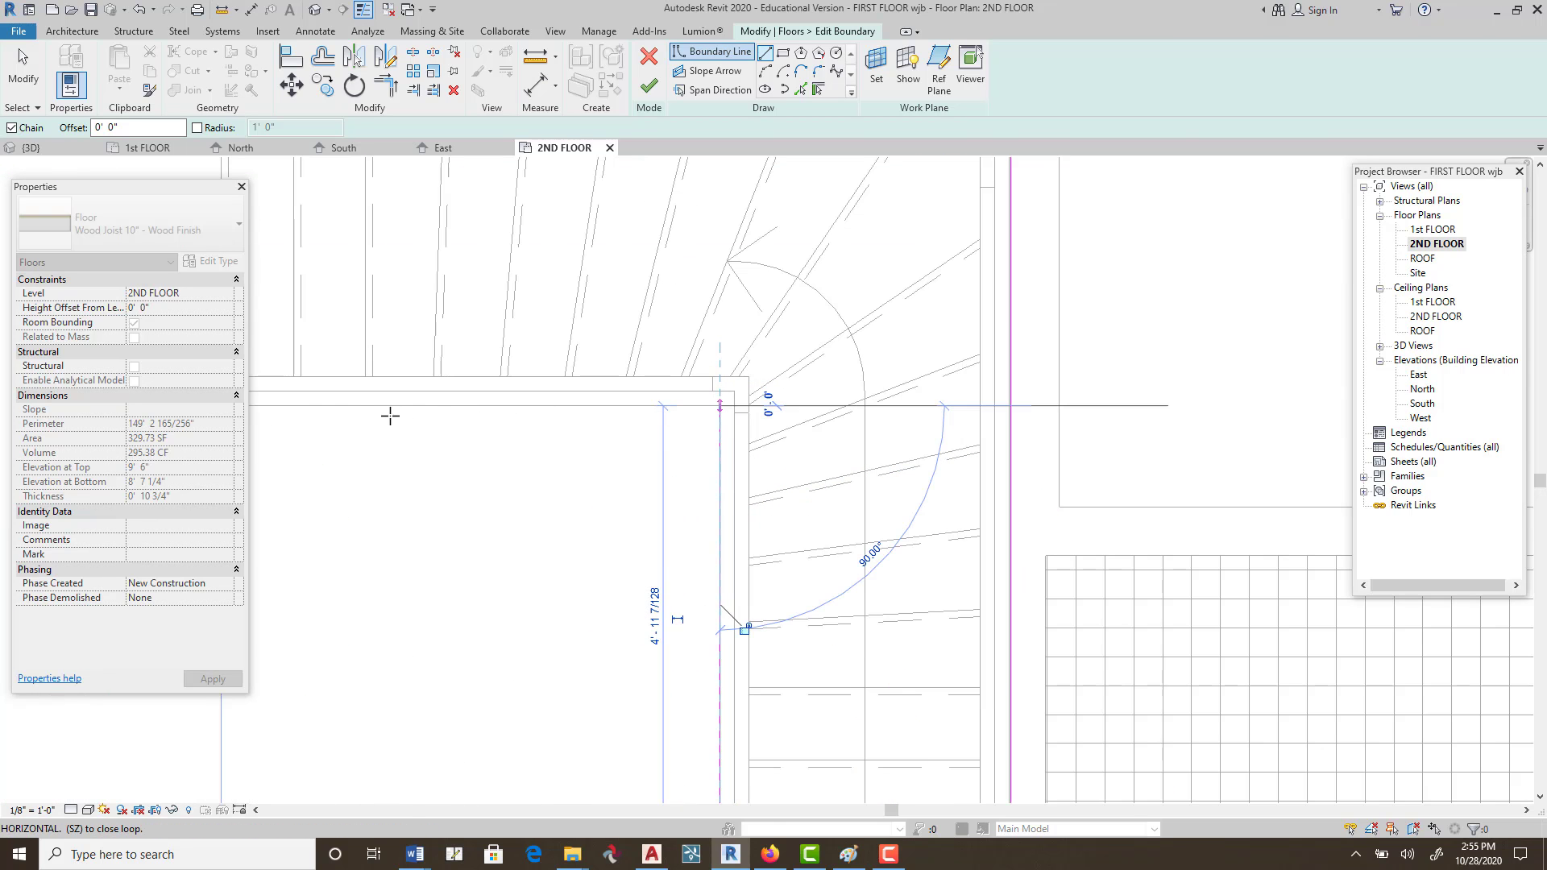
Continue the opening boundary about 3'-5" west, north across the treads, east along the upper stair edge, and about 7'-5" south along the outer side.
scroll(390, 415, up, 2)
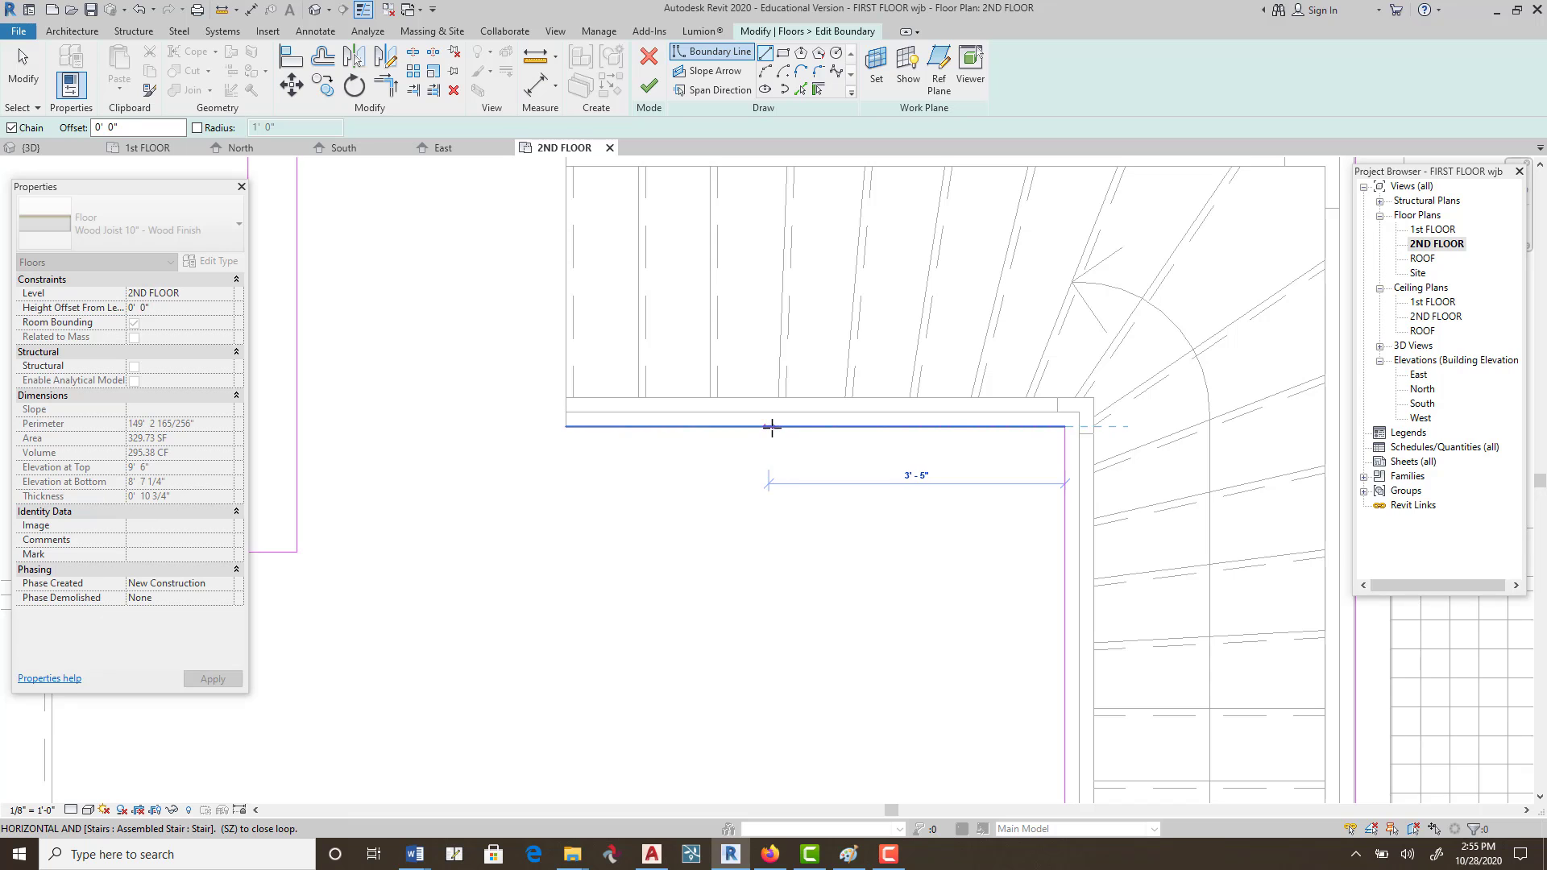
click(770, 426)
click(769, 168)
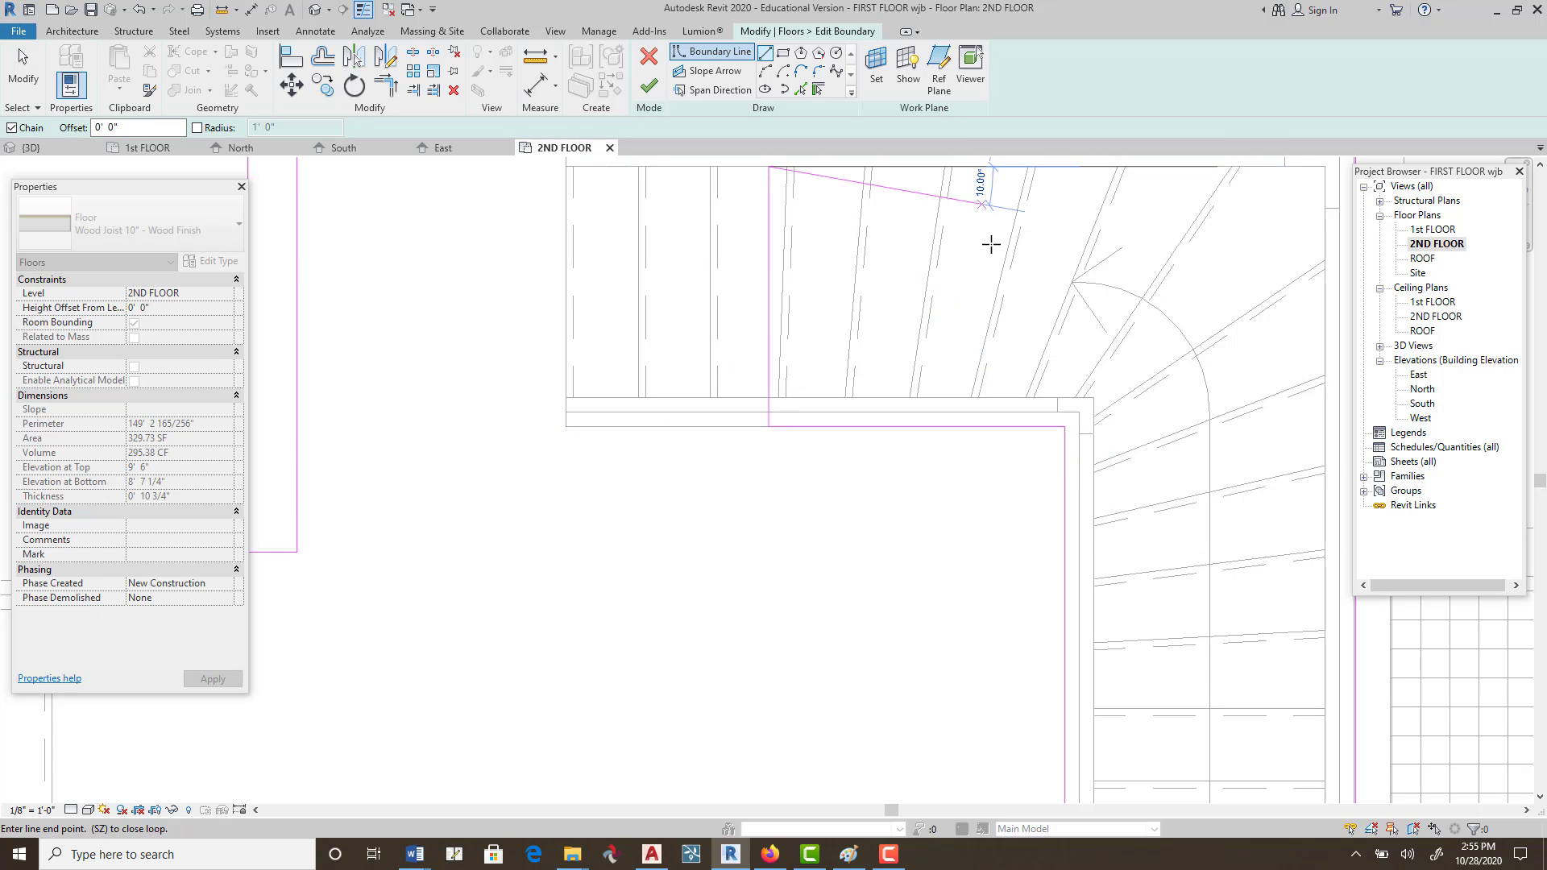
middle_drag(1050, 305, 717, 412)
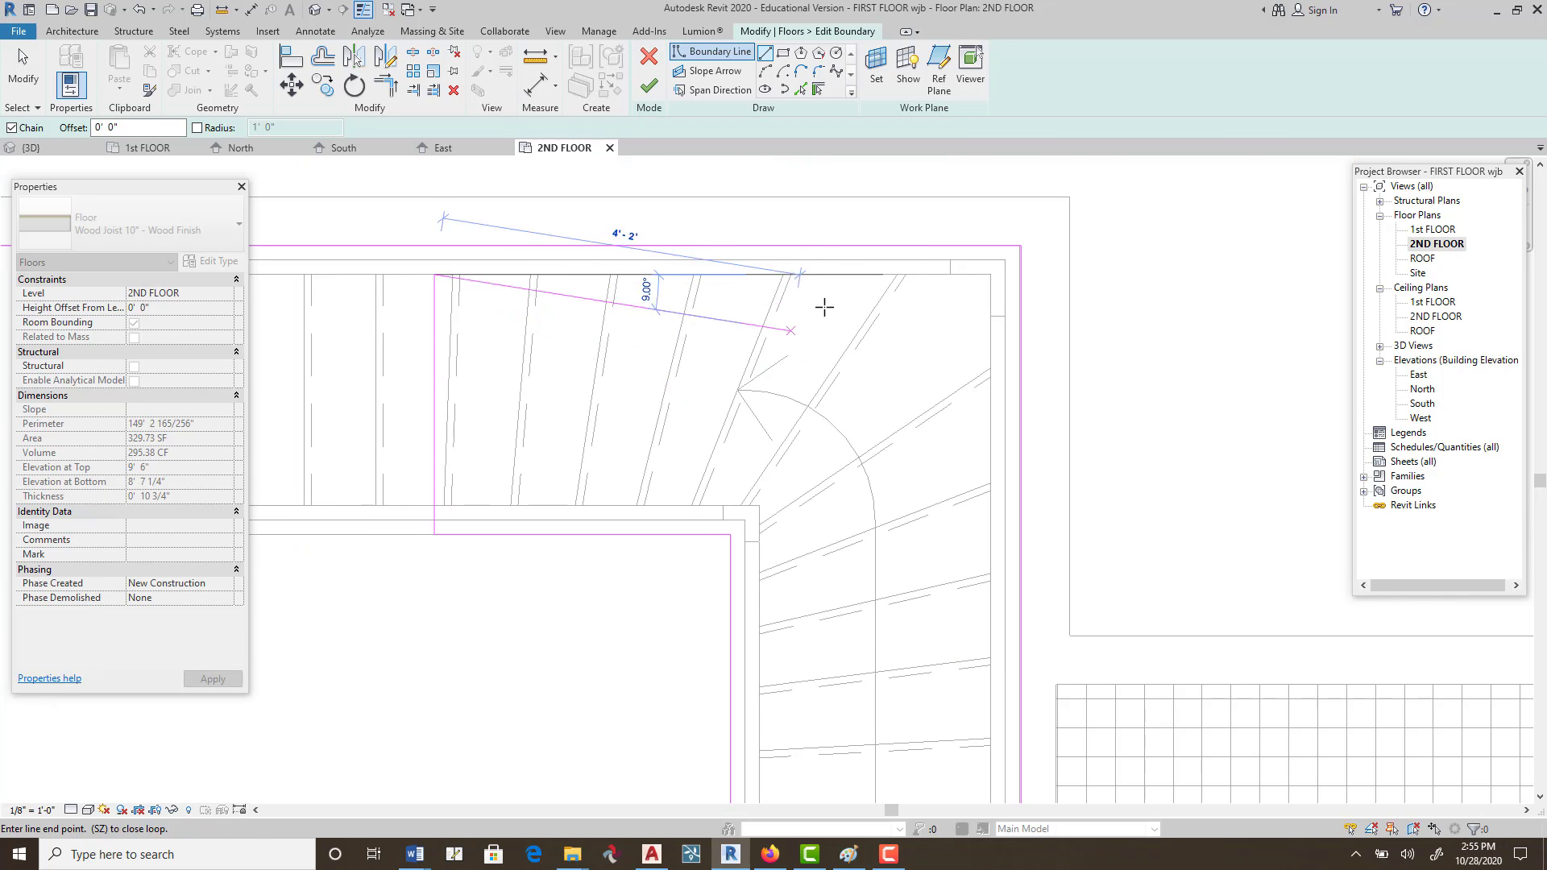
click(982, 267)
middle_drag(995, 559, 990, 355)
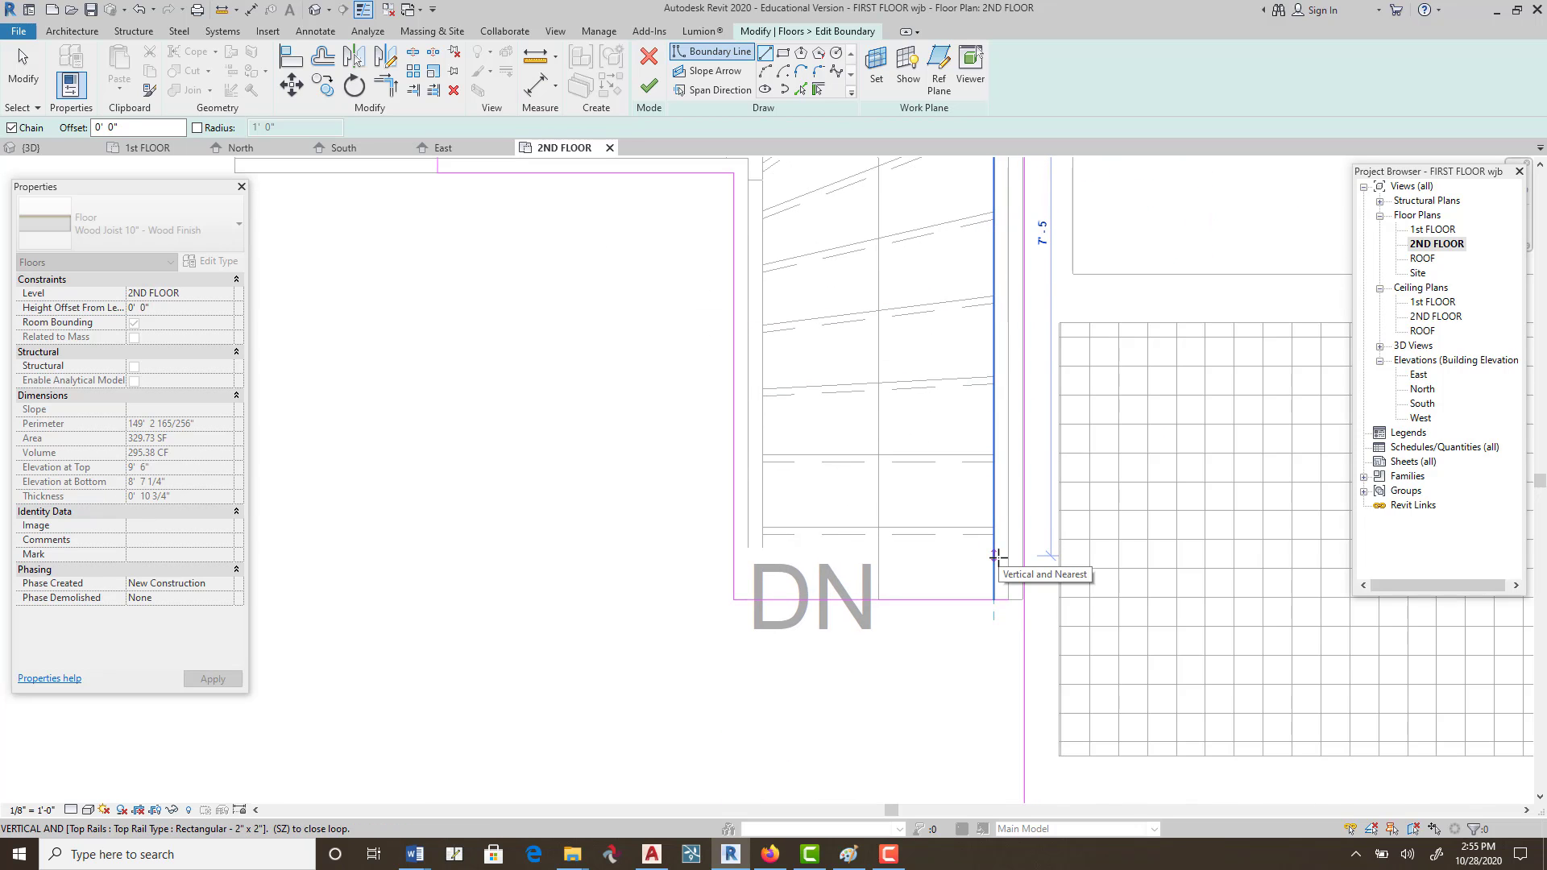
click(1008, 599)
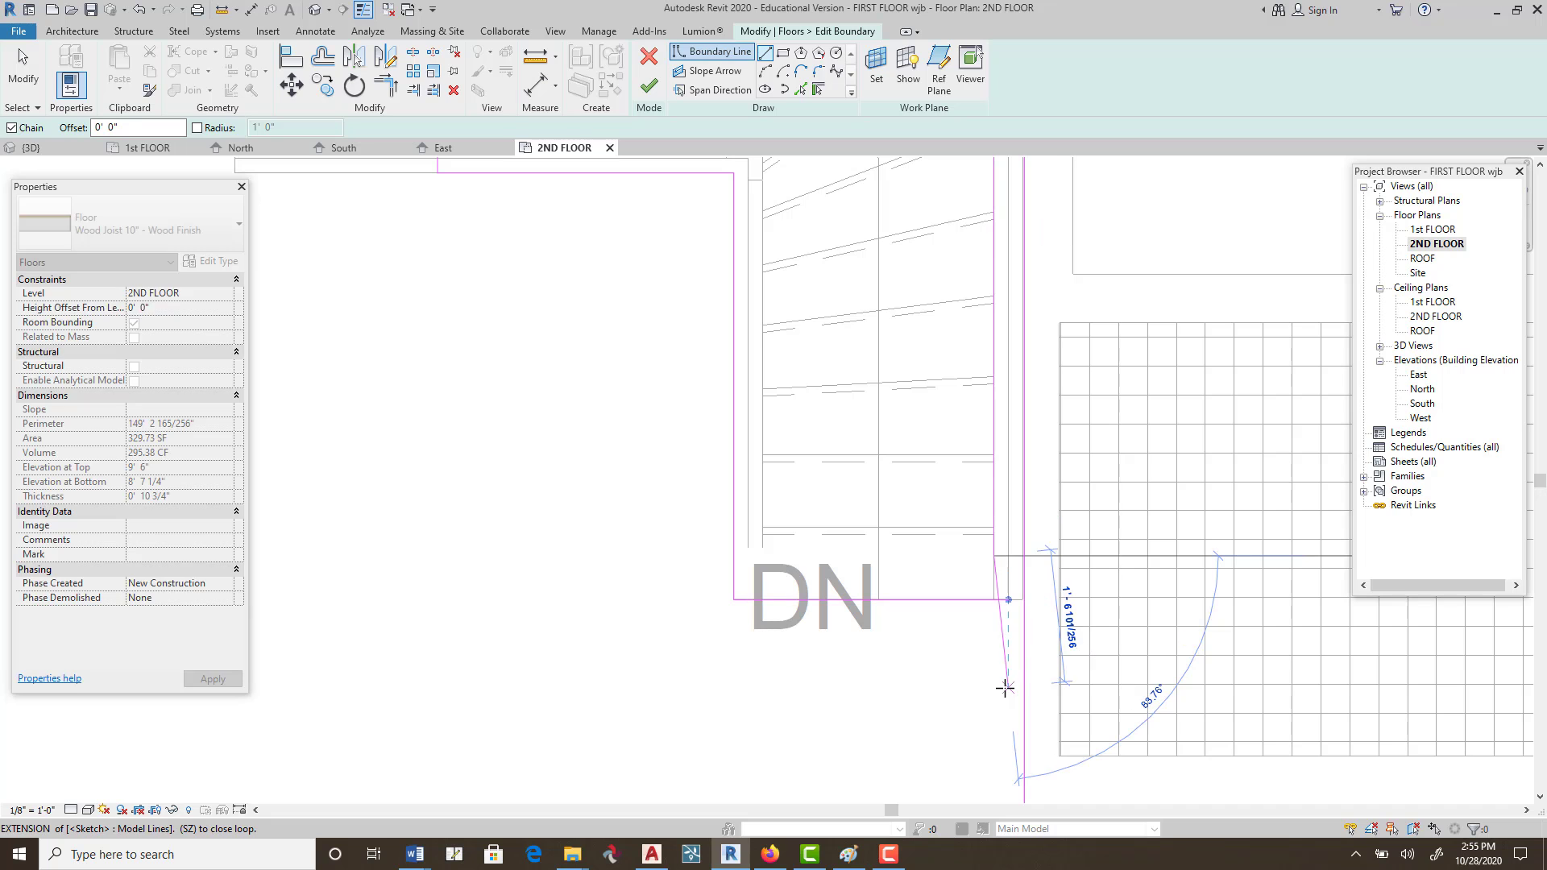
right_click(1011, 689)
click(1052, 451)
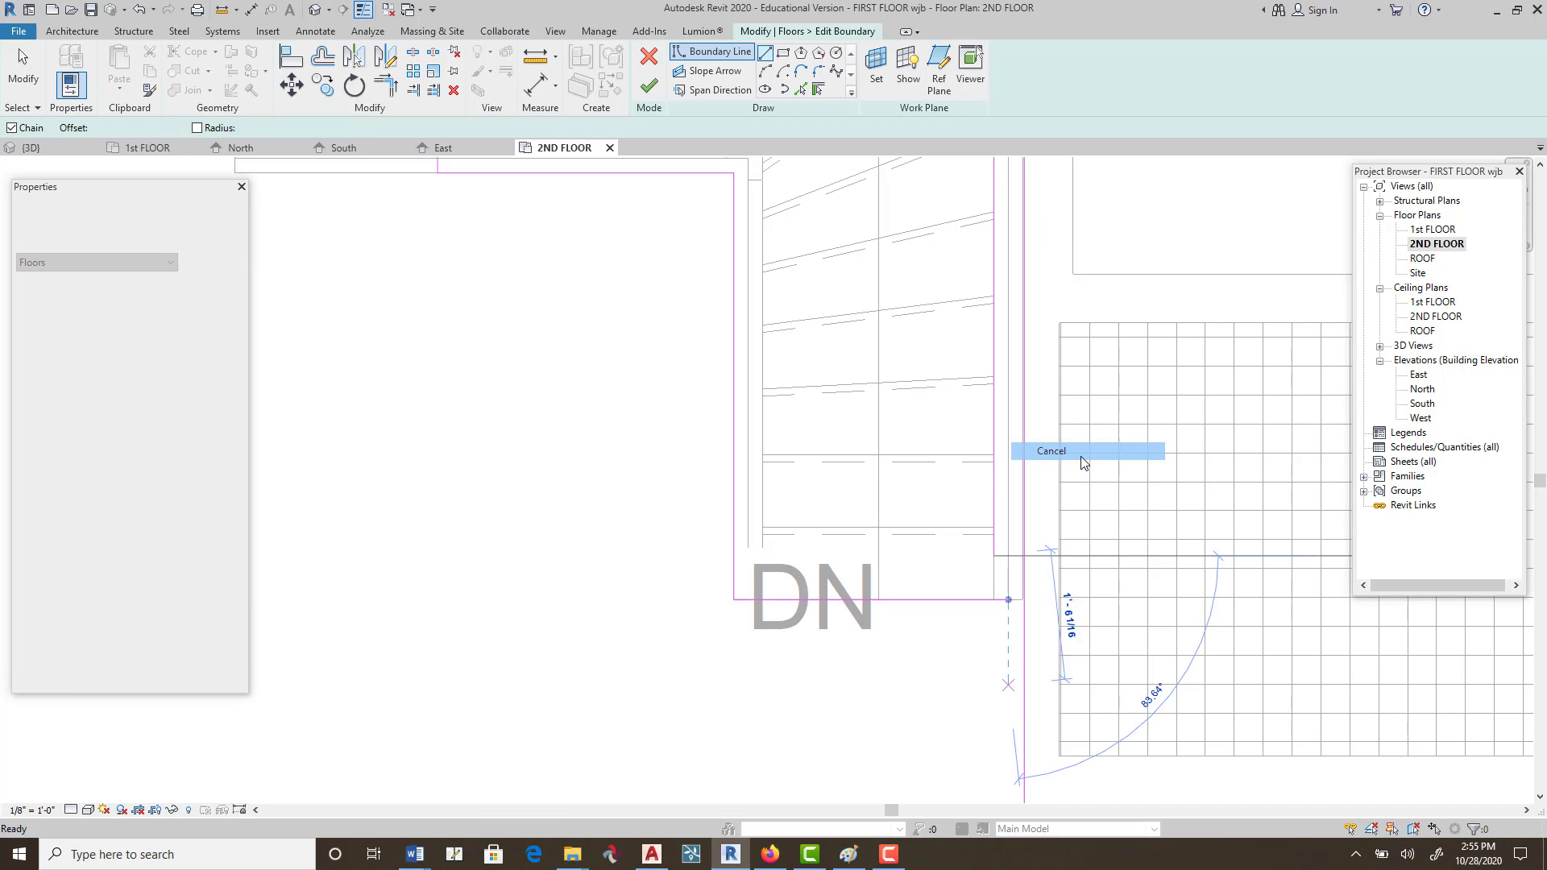
Trim the south and east boundary lines of the L-shaped stair opening to a corner and finish the floor edit.
click(391, 91)
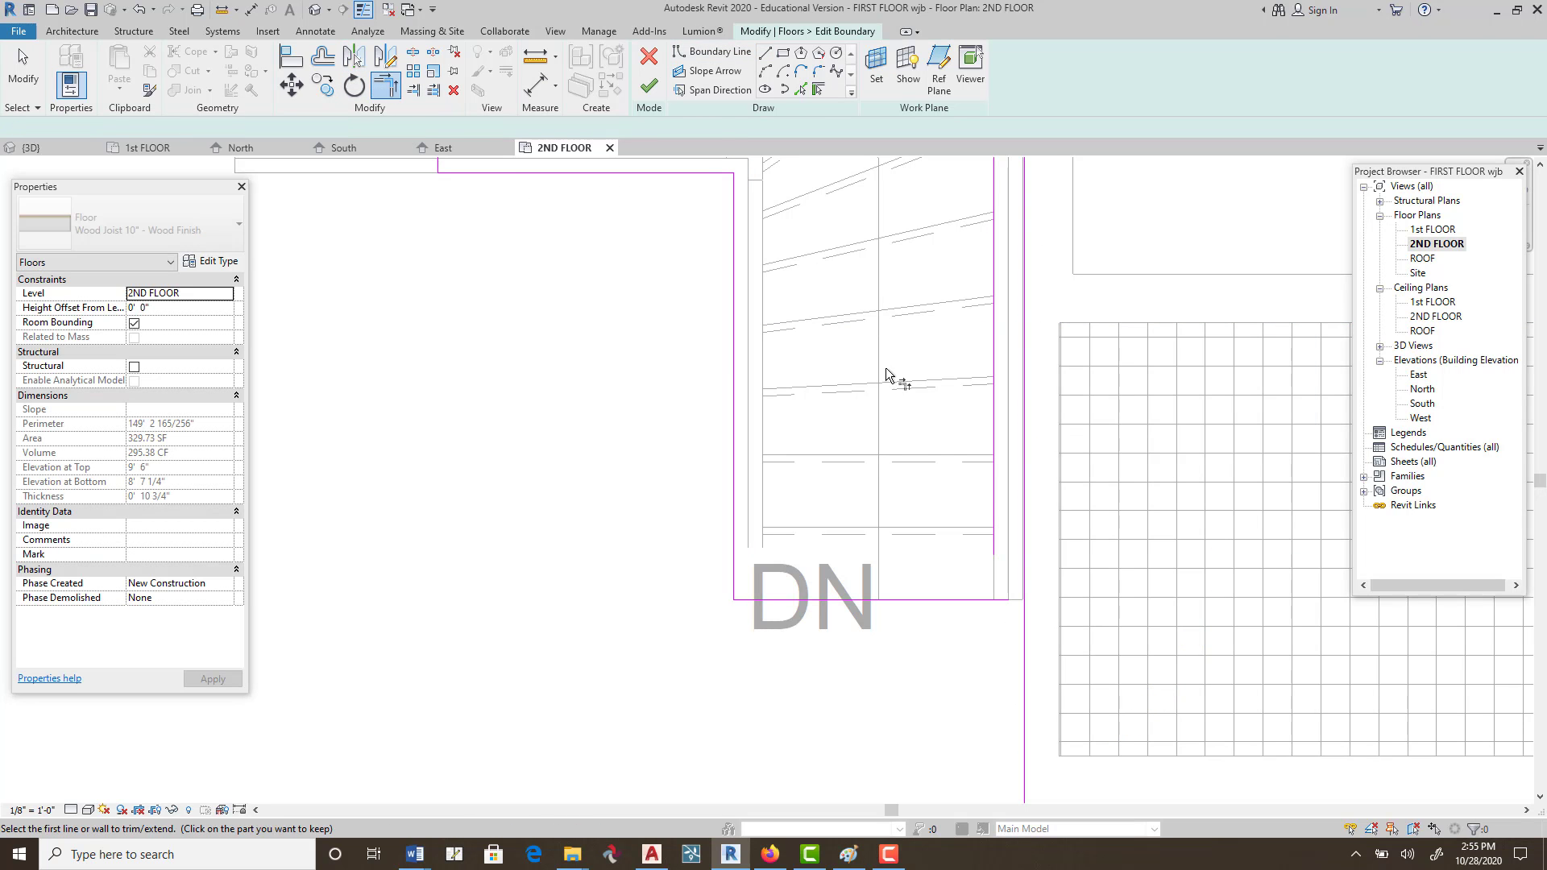
click(991, 417)
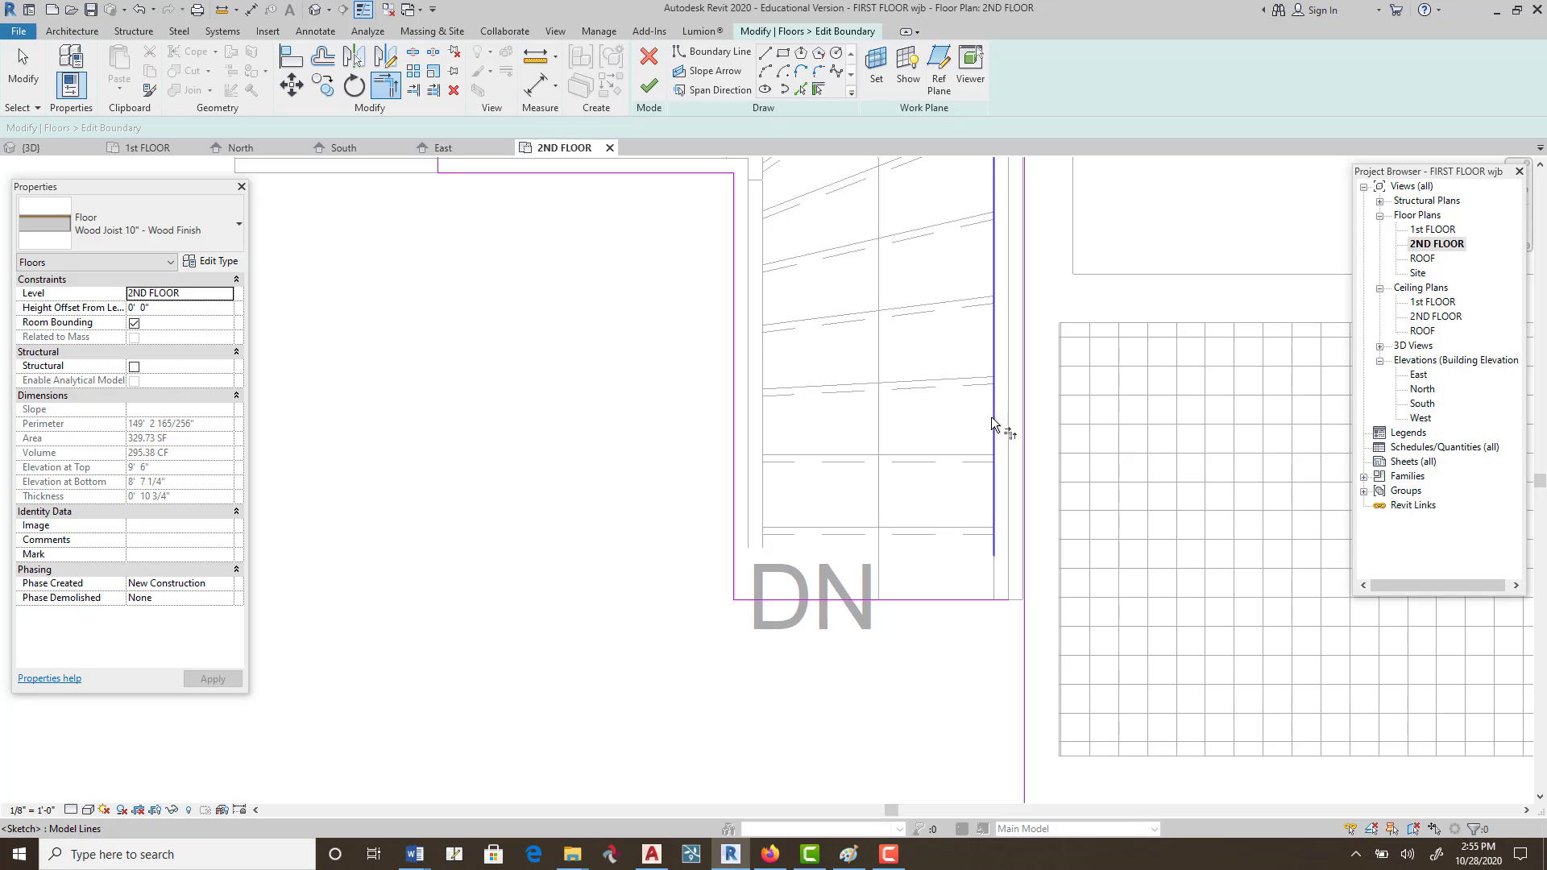
click(931, 597)
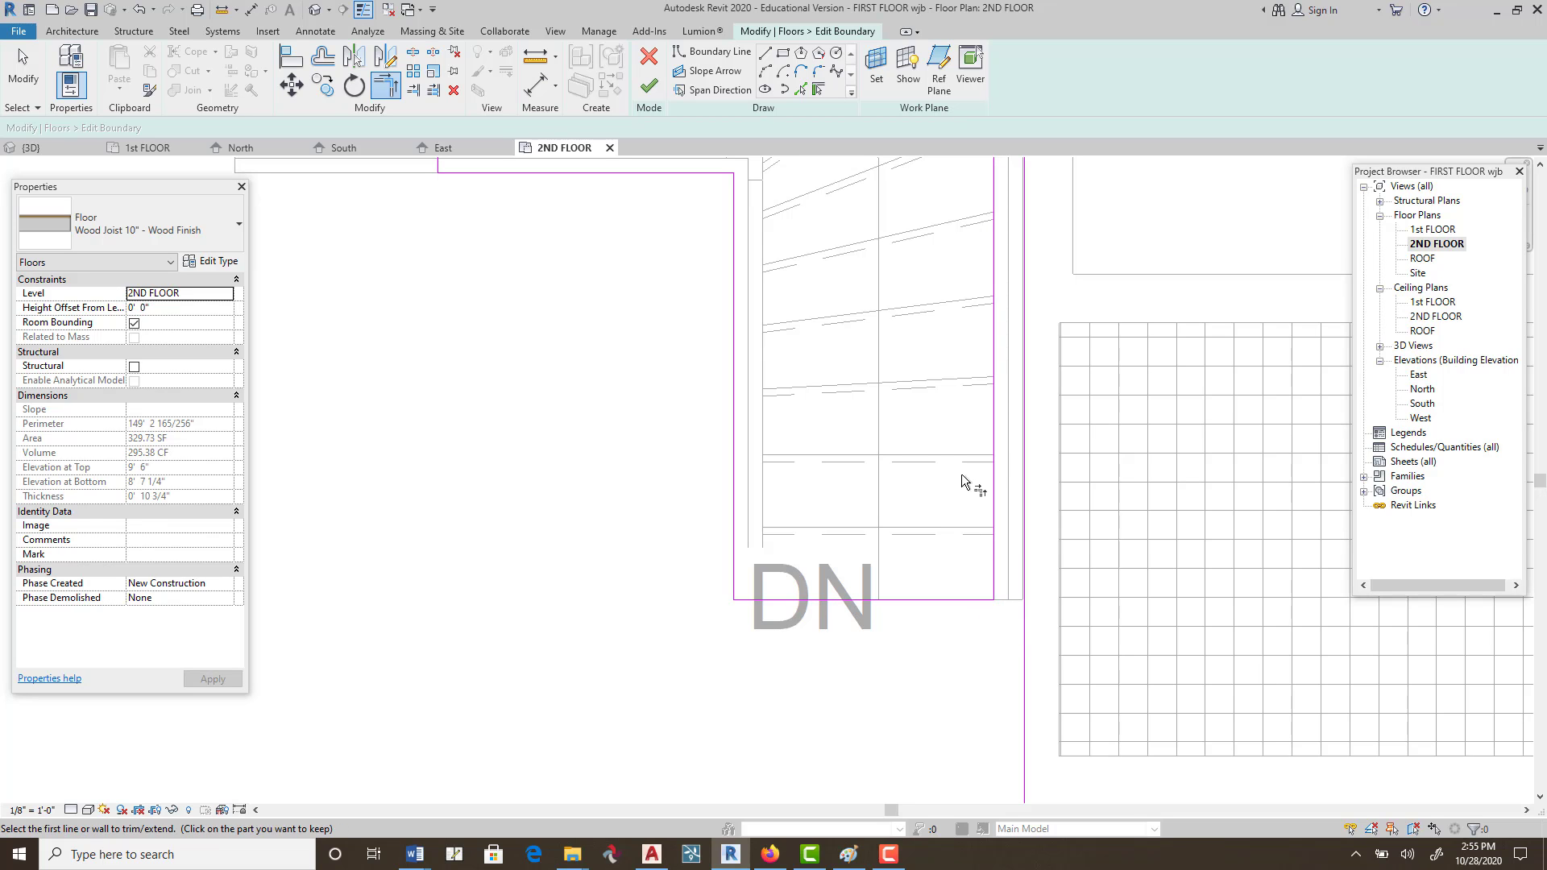
click(651, 88)
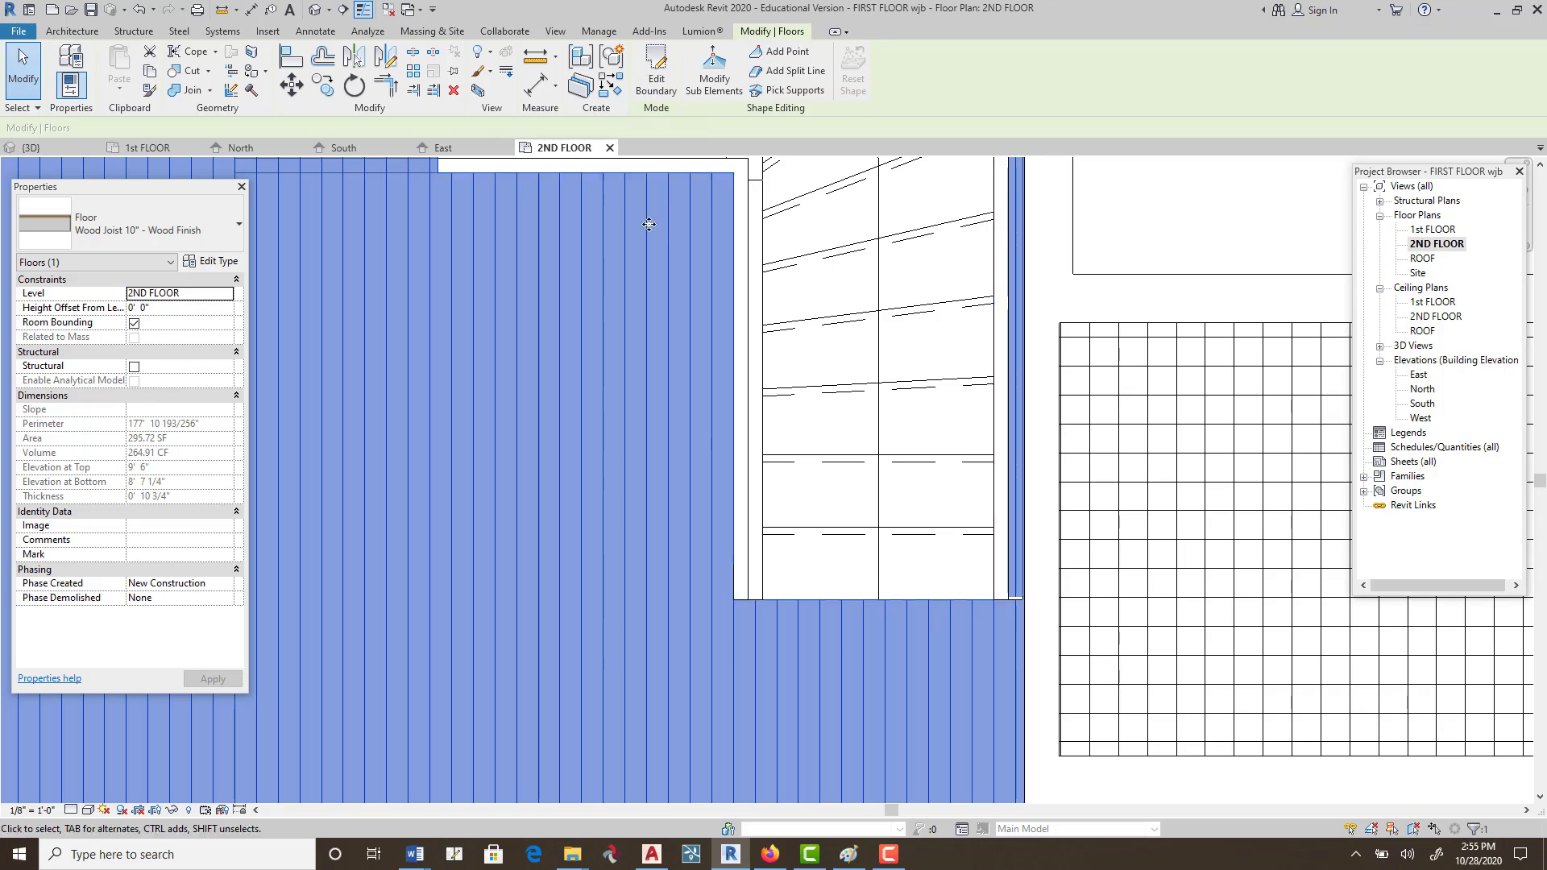
Inspect the three stair openings in the 3D view, and reopen the 2ND FLOOR plan.
click(322, 8)
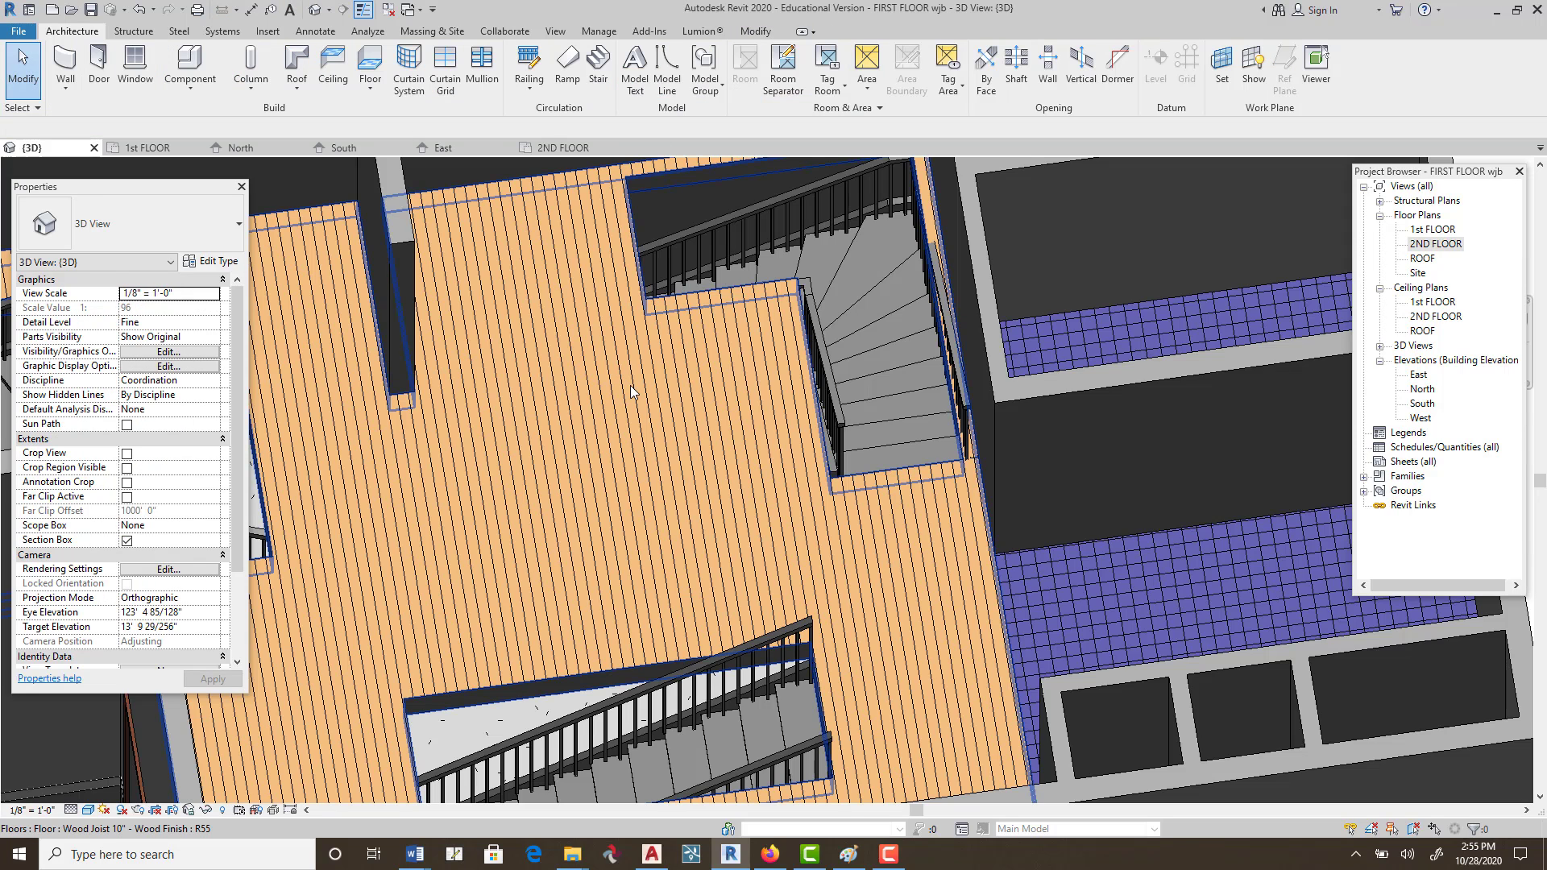
scroll(630, 385, down, 3)
middle_drag(716, 548, 954, 516)
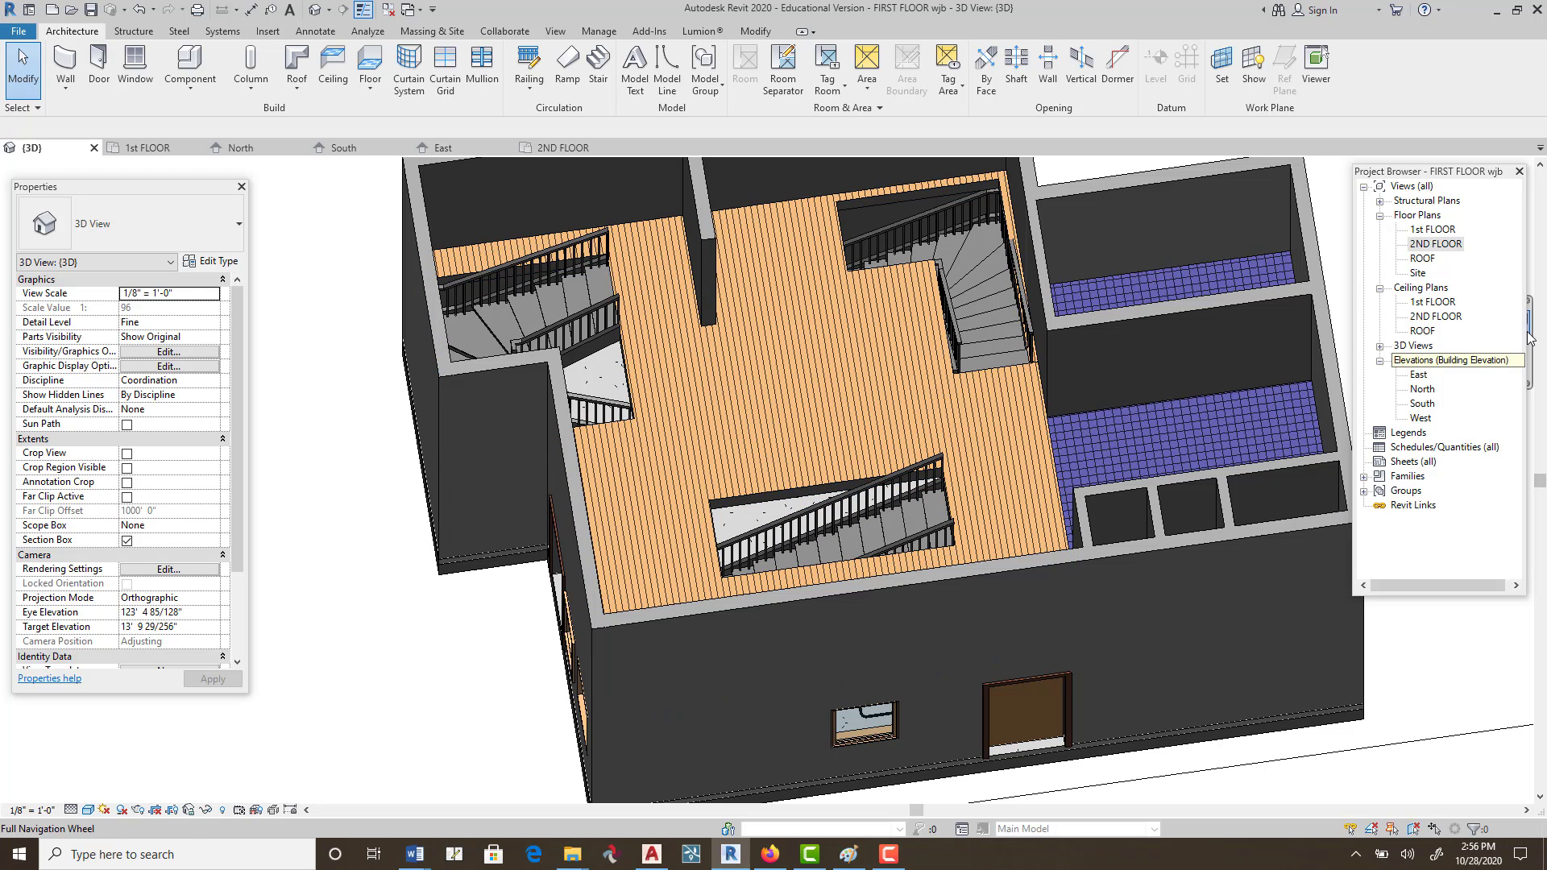
double_click(1442, 244)
scroll(970, 438, down, 6)
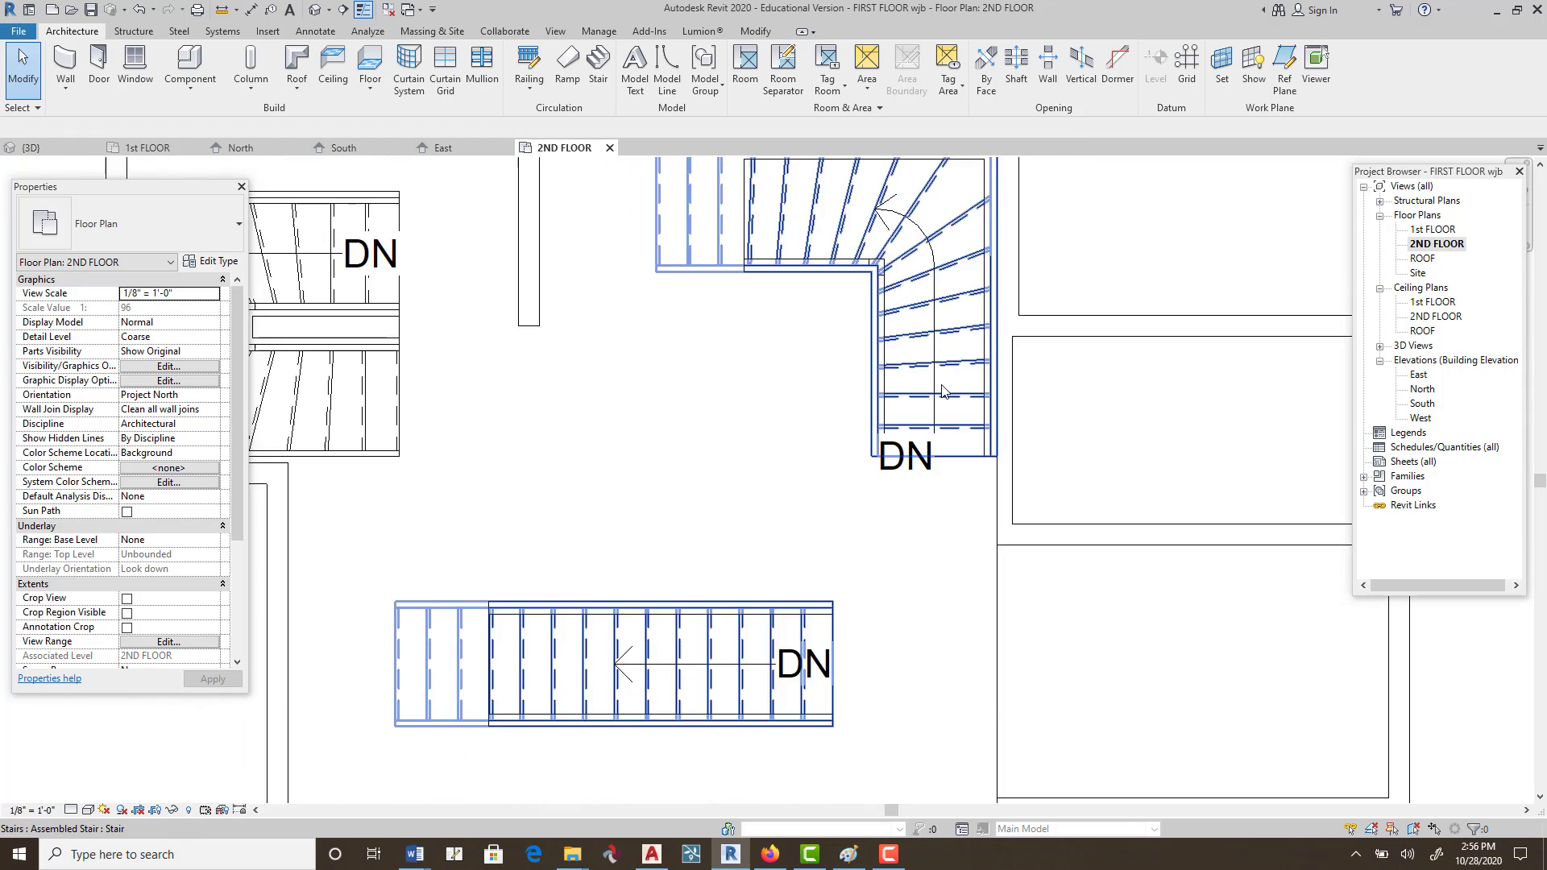
middle_drag(970, 437, 1008, 410)
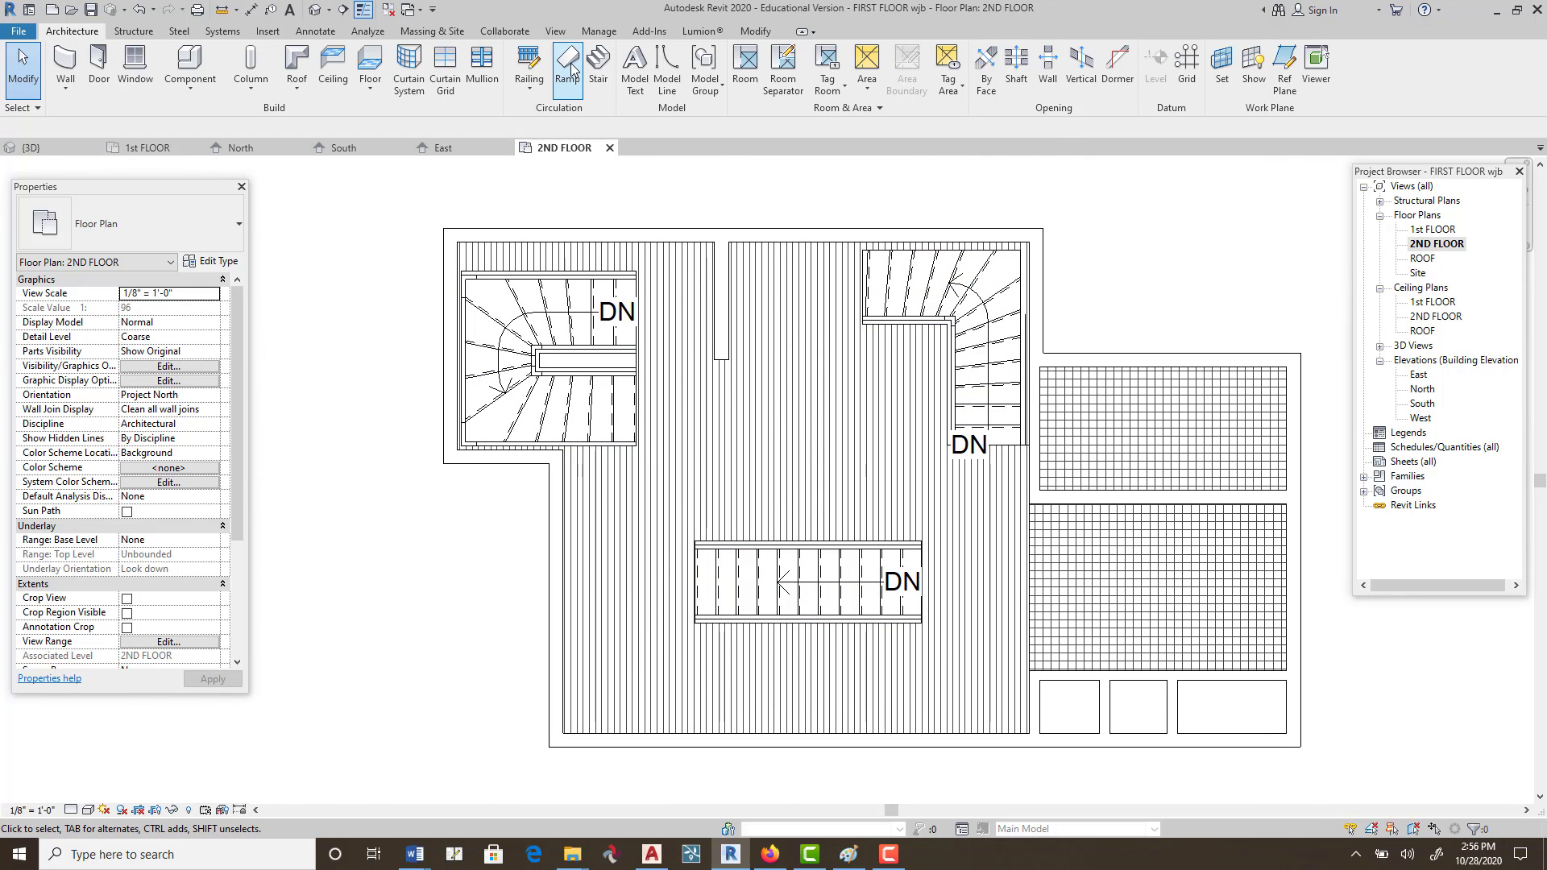
Try a sketched railing path with a line about 4'-11" north along the L-shaped opening's inner edge.
click(535, 82)
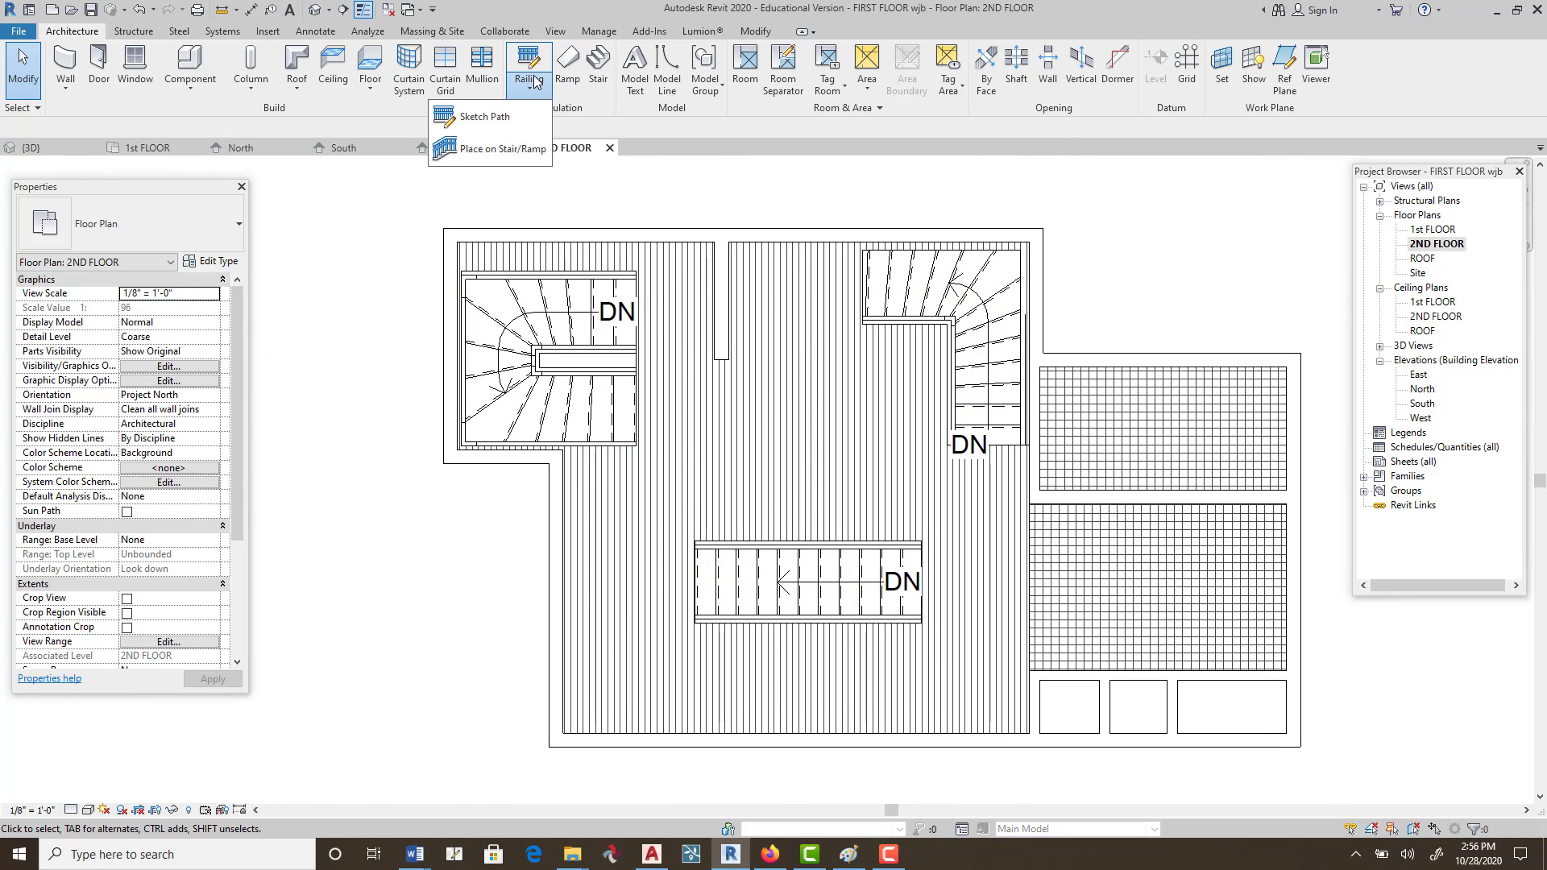
click(504, 114)
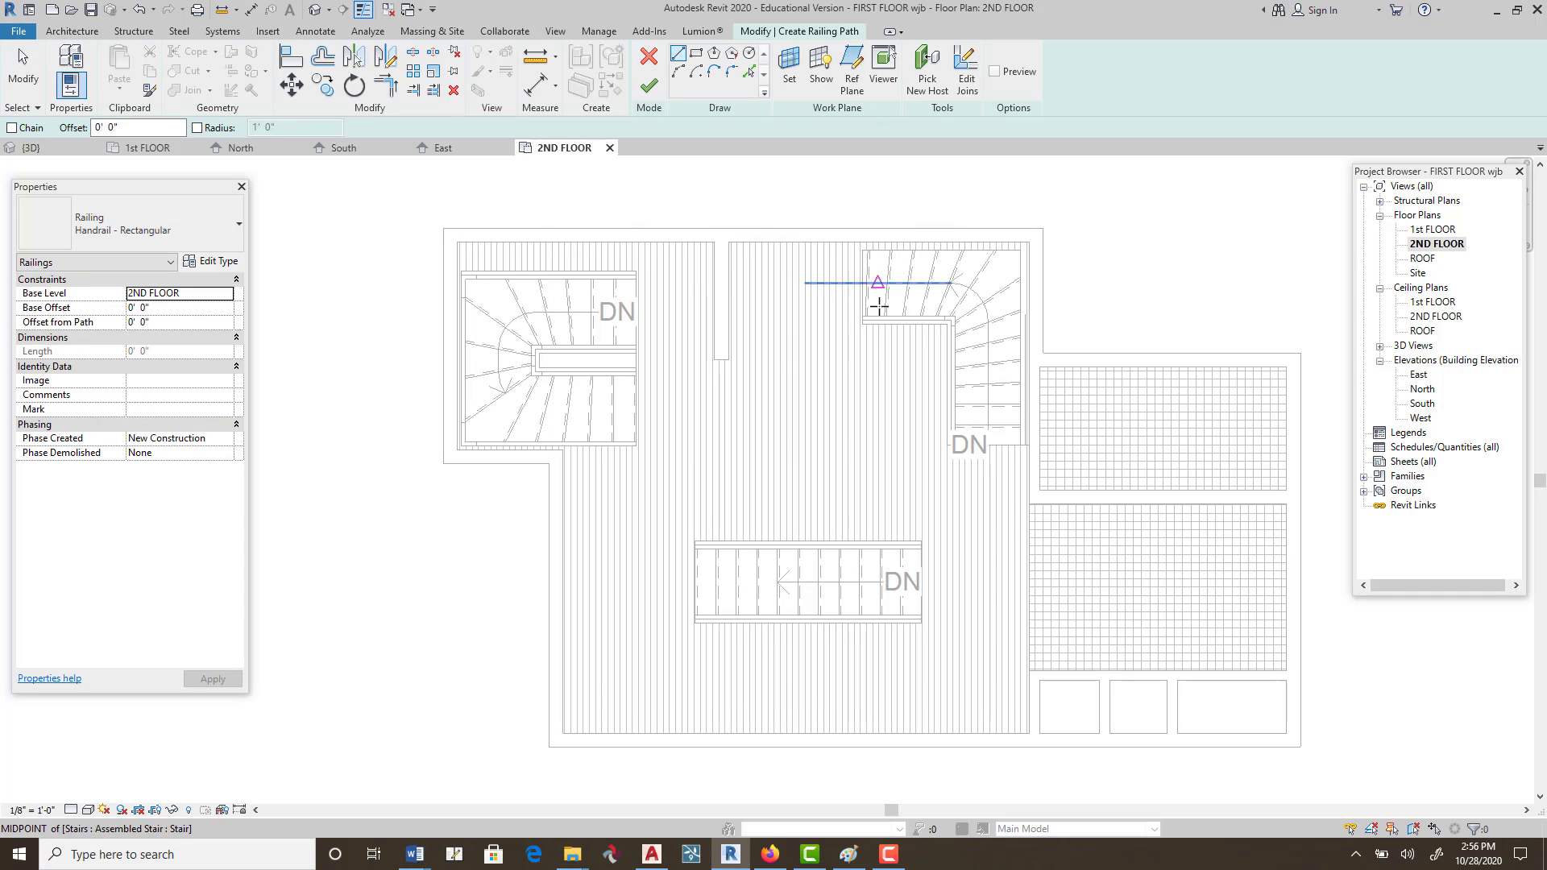
scroll(999, 459, up, 4)
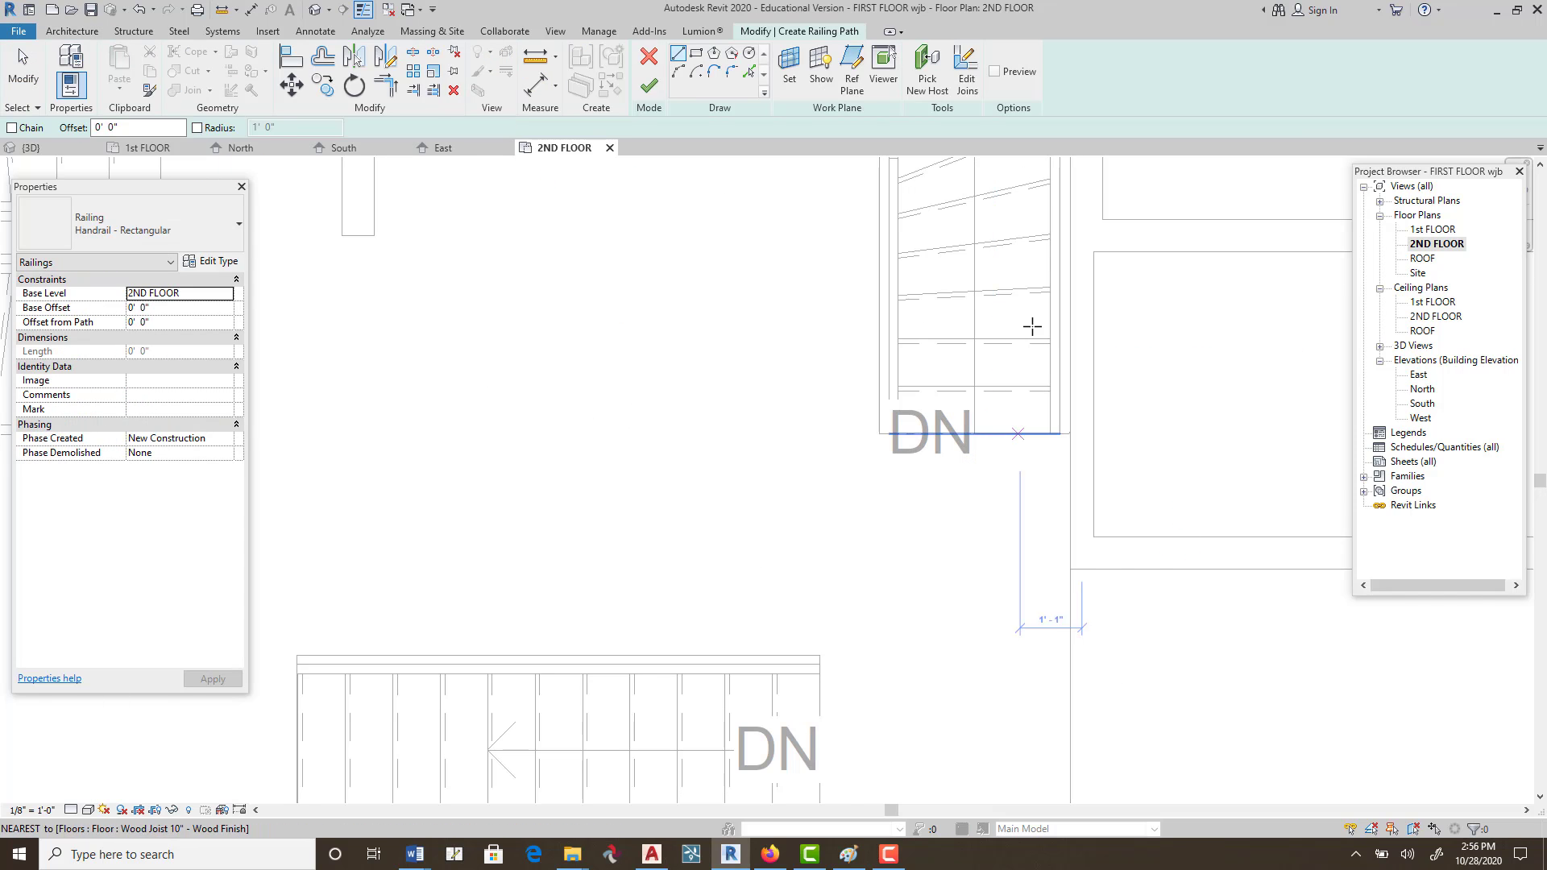
scroll(991, 383, down, 3)
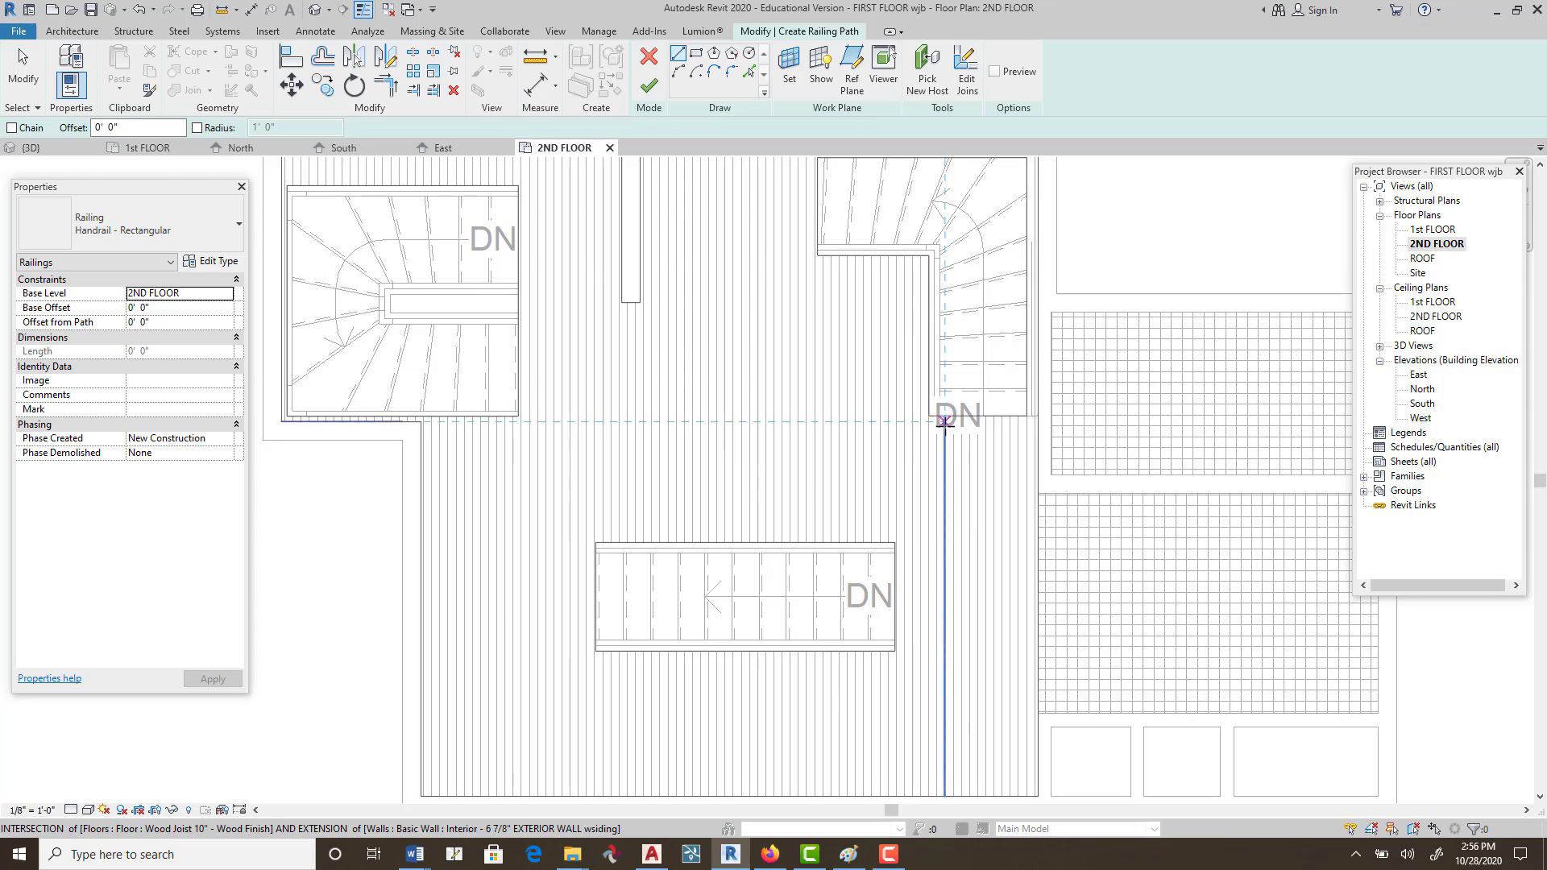
scroll(946, 423, up, 3)
click(912, 406)
middle_drag(919, 287, 936, 556)
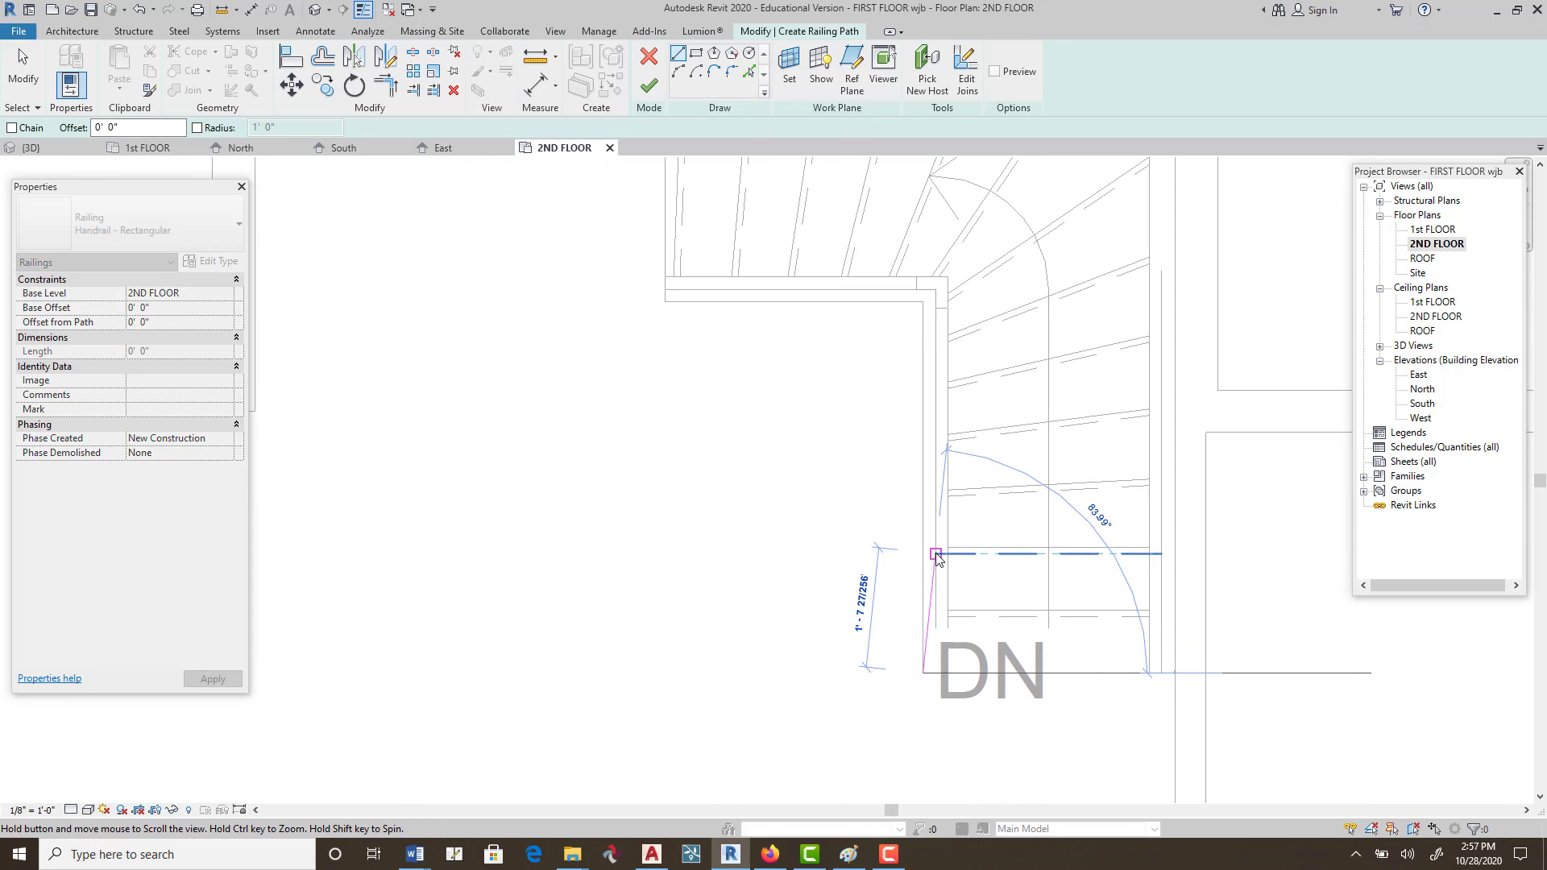
click(924, 302)
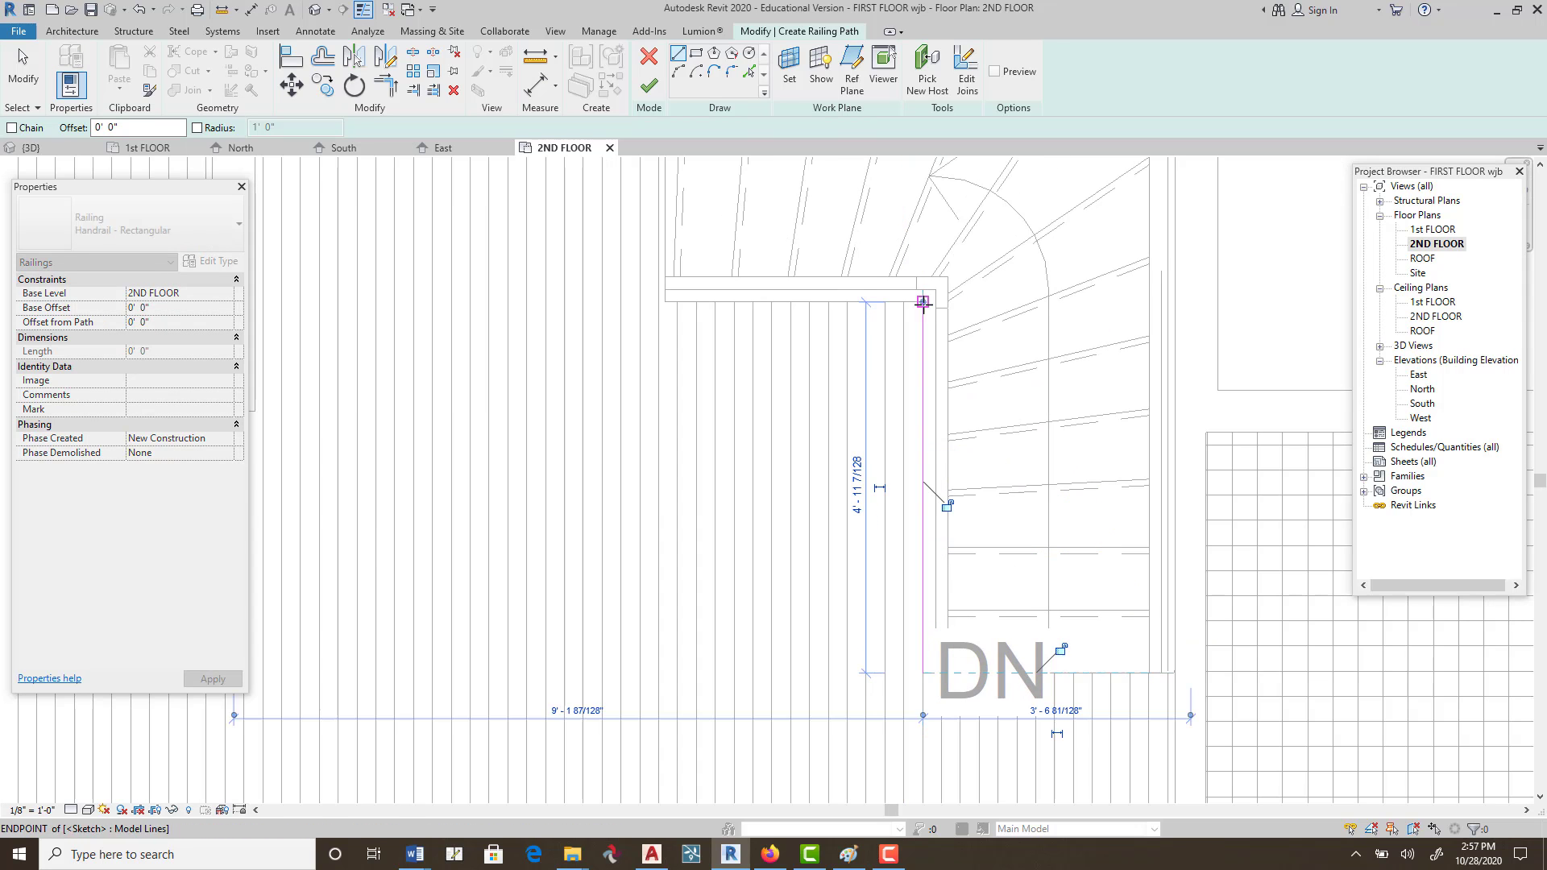
Try to add a 3'-4" railing path line north across the L-shaped opening's west end, and discard the railing sketch.
click(666, 302)
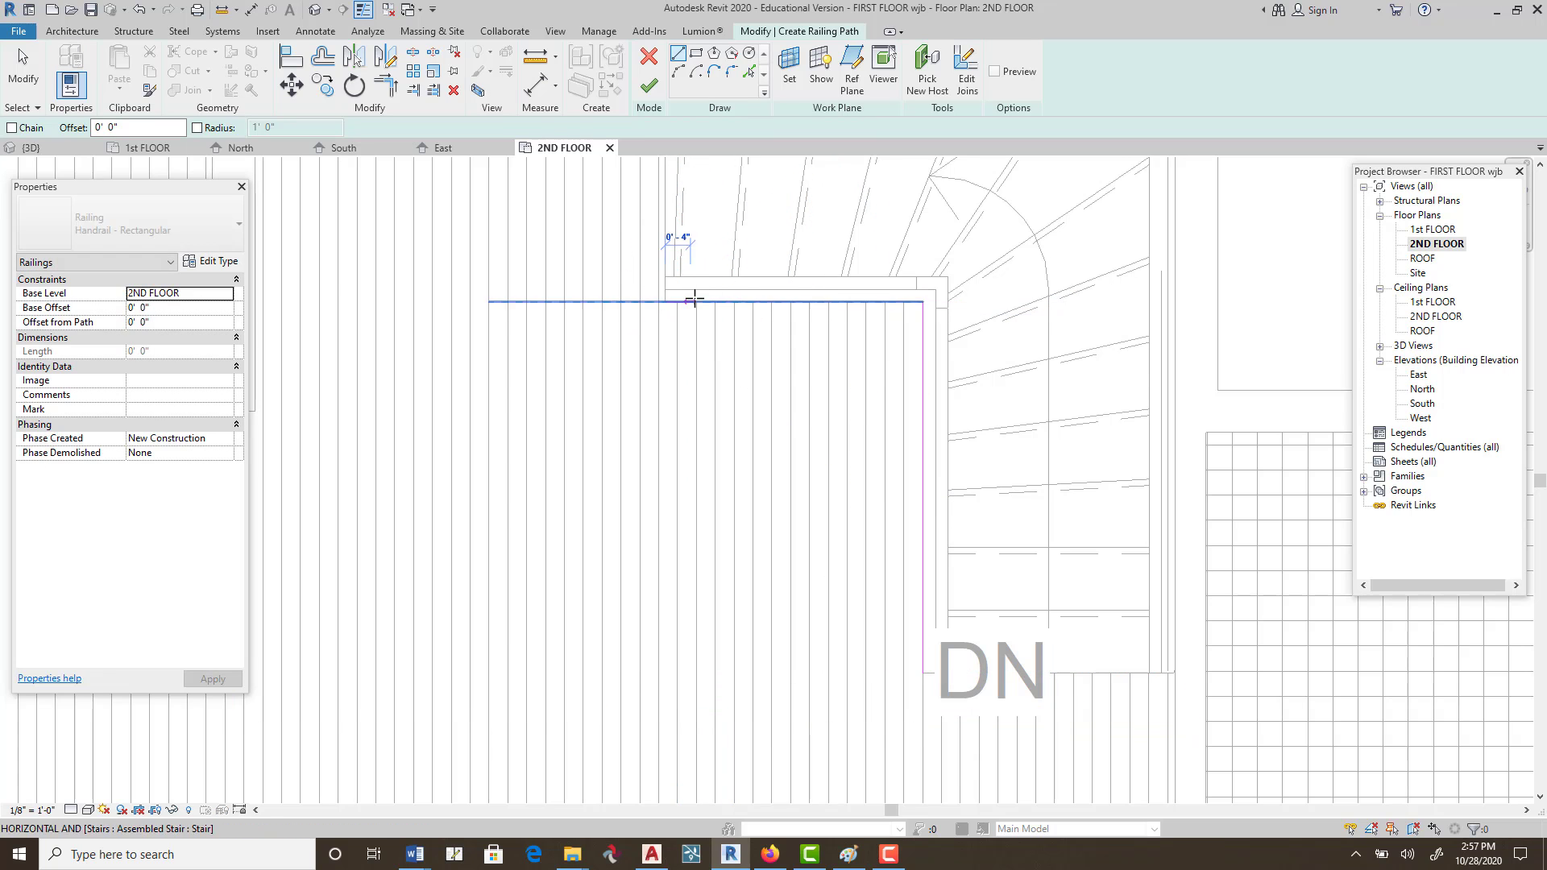
middle_drag(666, 302, 755, 594)
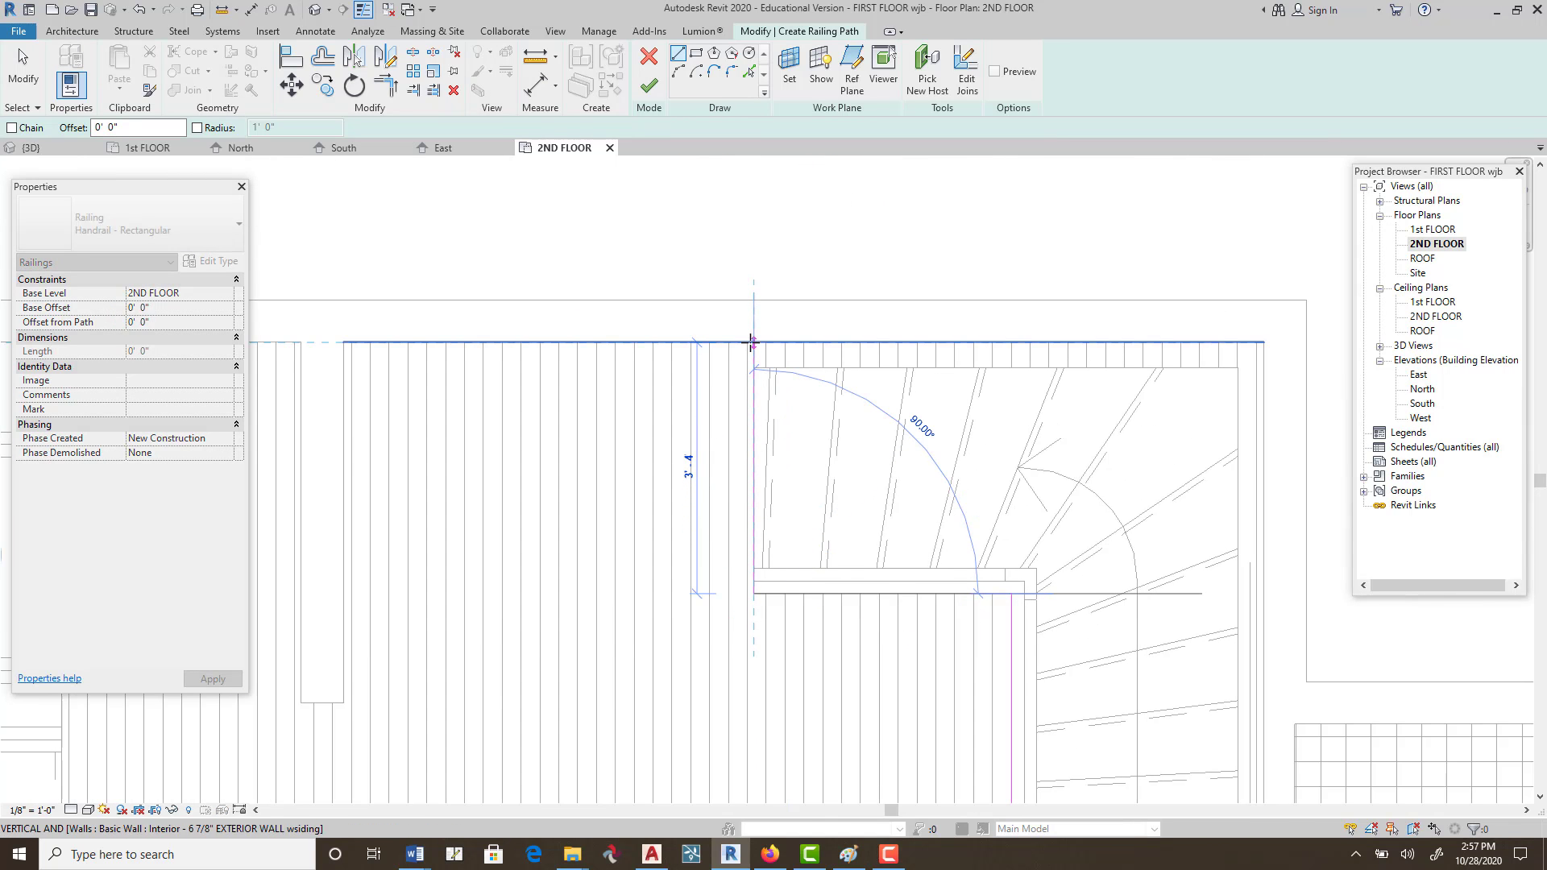
click(753, 345)
click(650, 87)
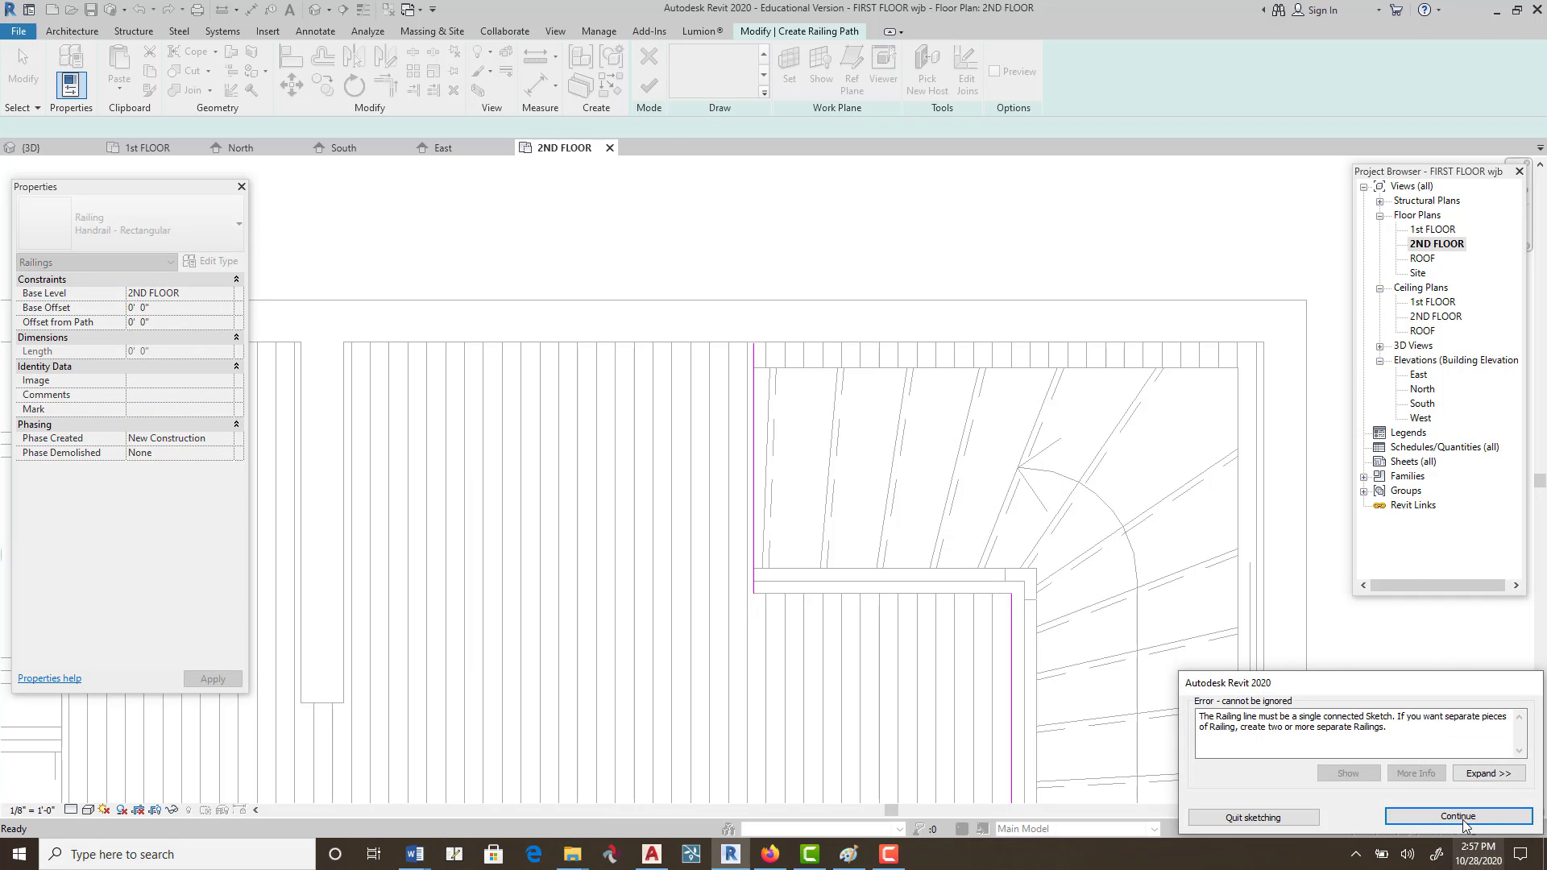
click(1247, 818)
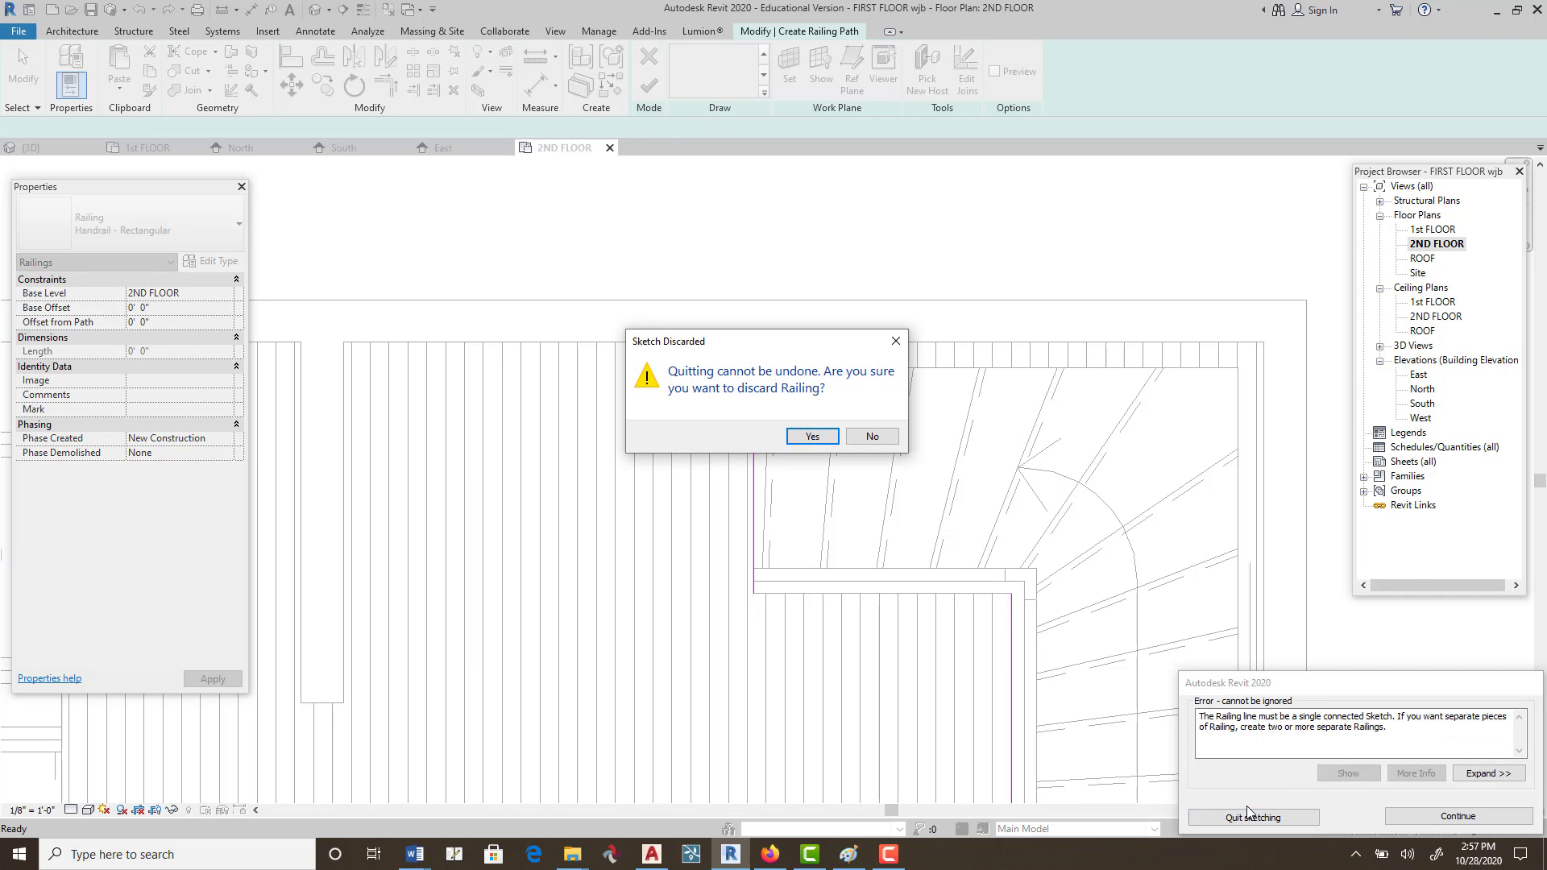
click(813, 436)
Create a railing about 4'-11" long, running north along the L-shaped opening's inner edge from its south end to the inner corner.
scroll(829, 419, down, 5)
scroll(829, 403, up, 6)
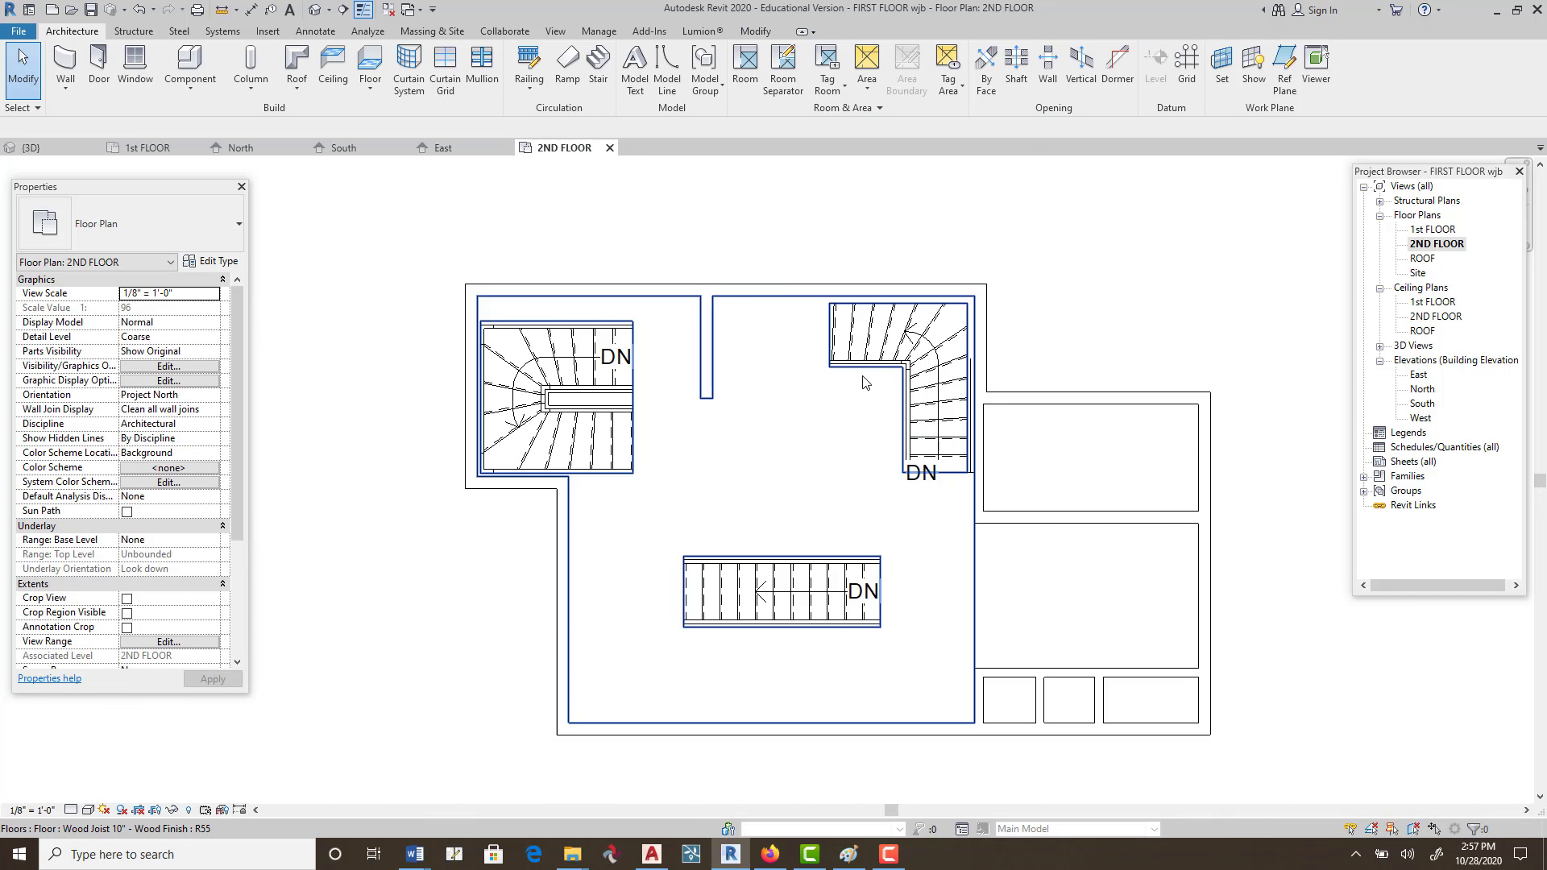
scroll(833, 357, up, 1)
middle_drag(974, 436, 870, 428)
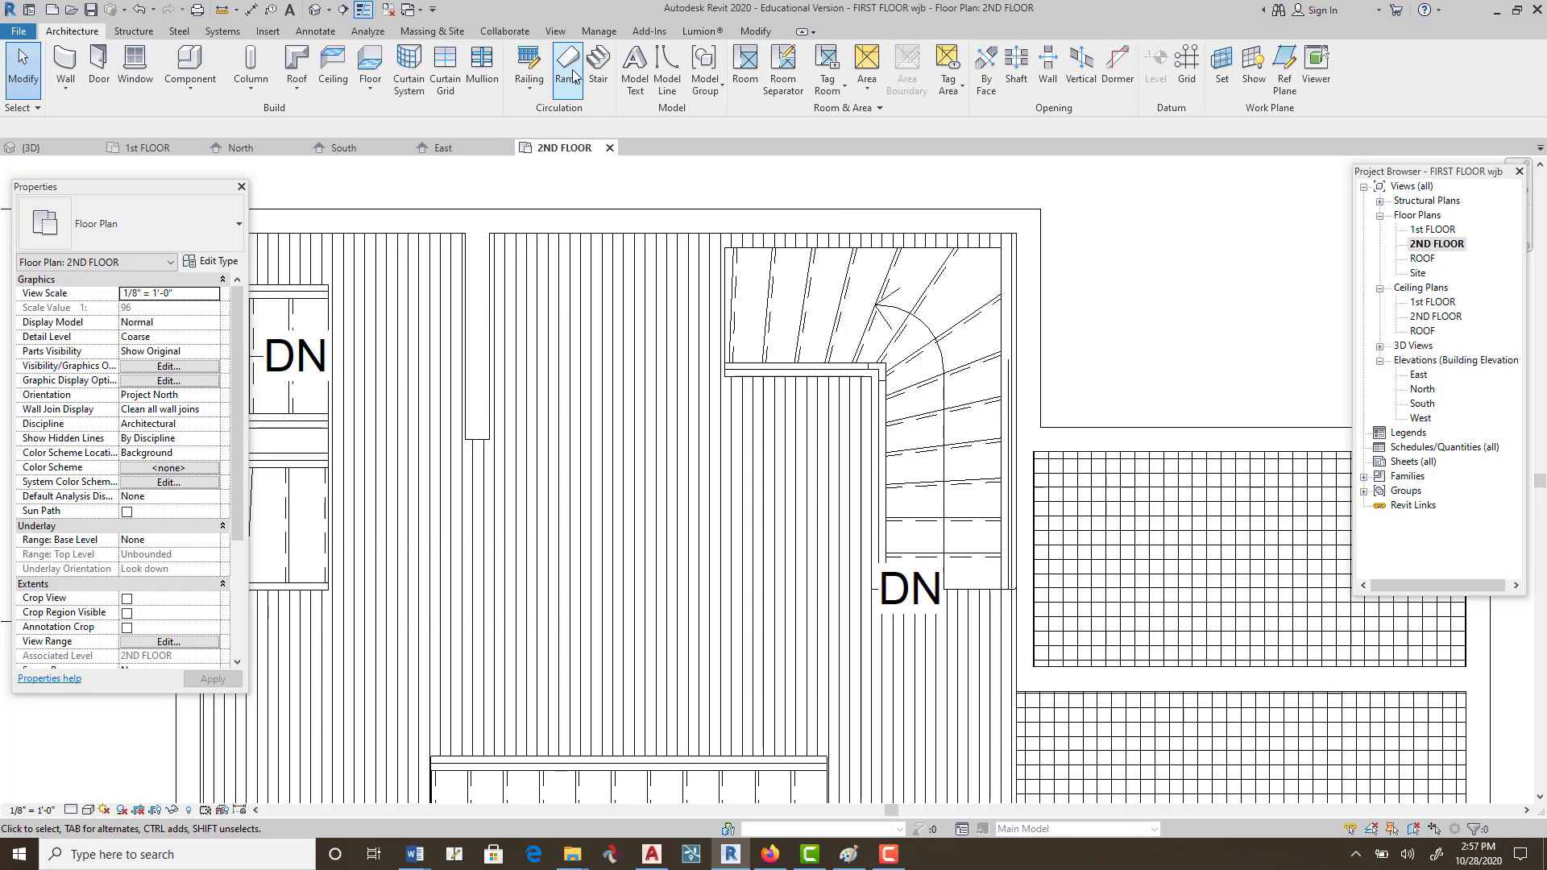
click(537, 86)
click(502, 118)
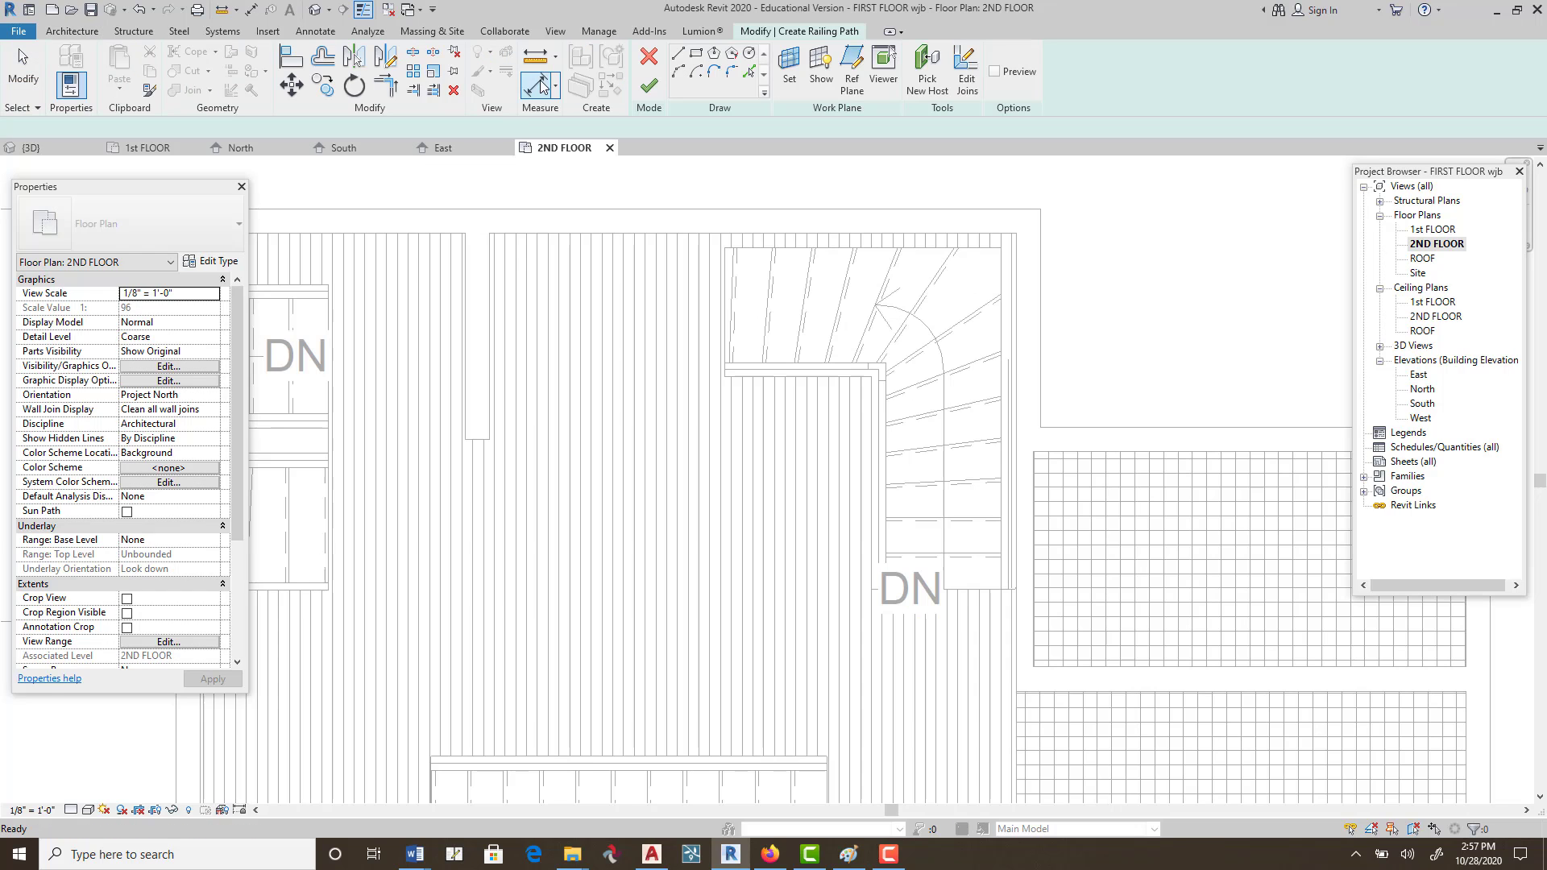
click(677, 55)
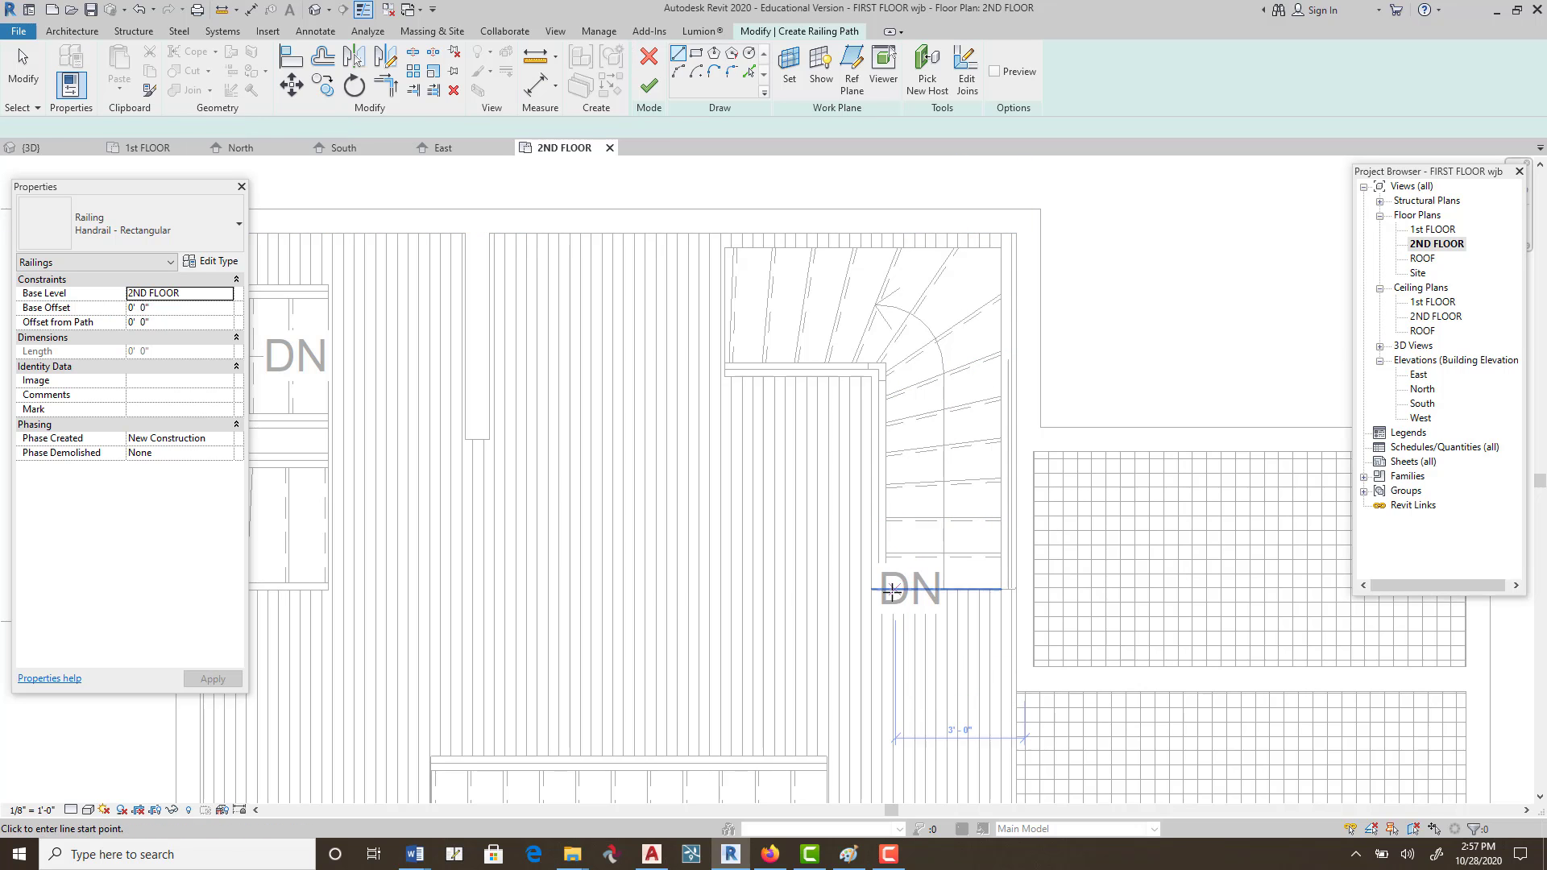
scroll(886, 592, up, 4)
click(859, 580)
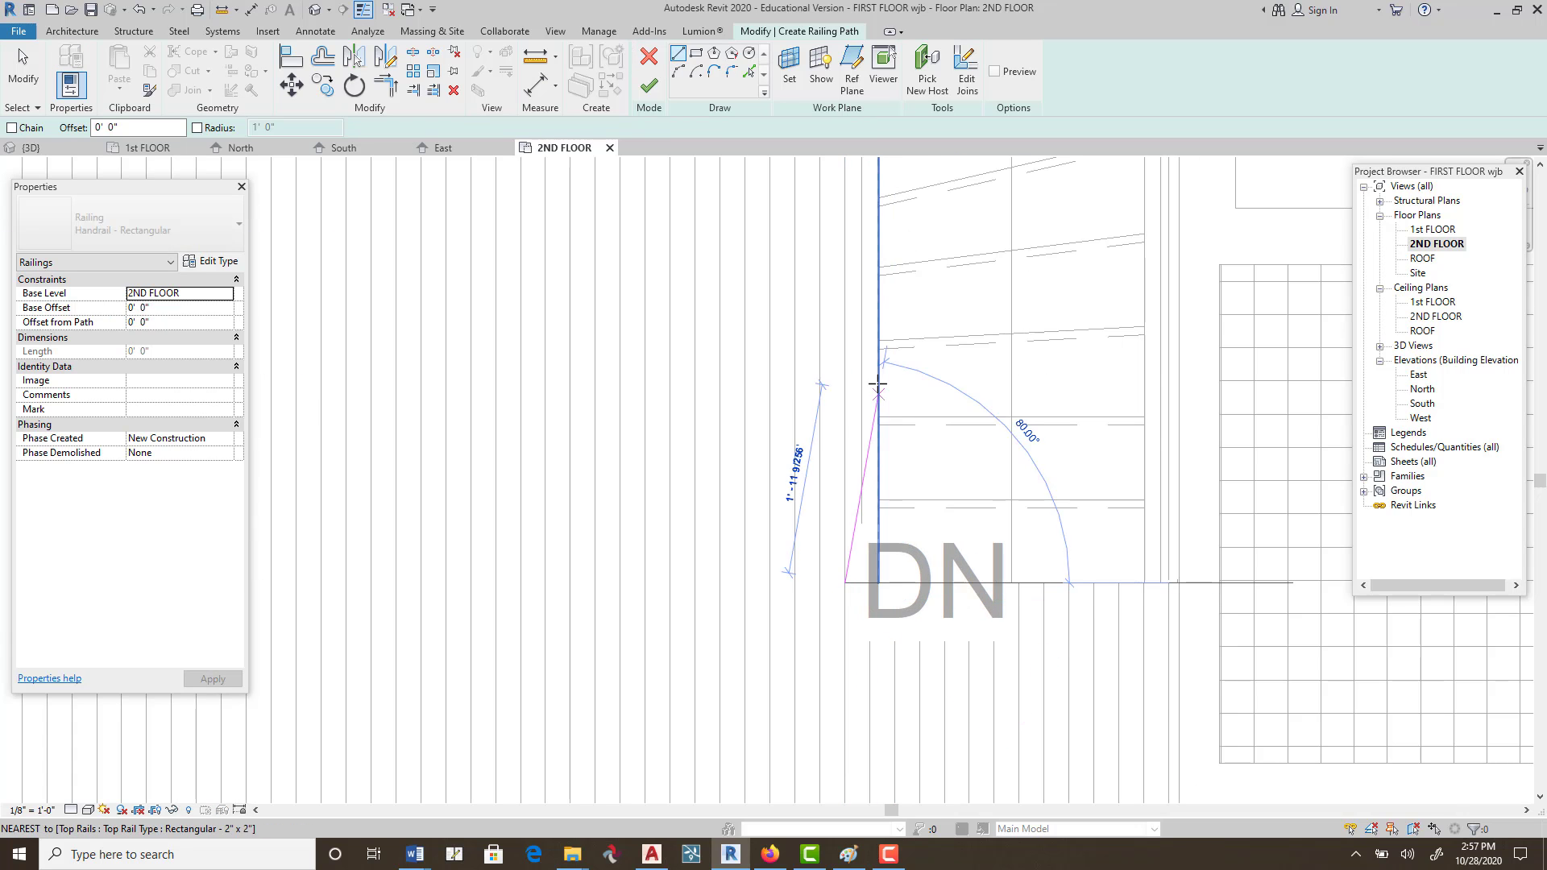
scroll(854, 395, down, 3)
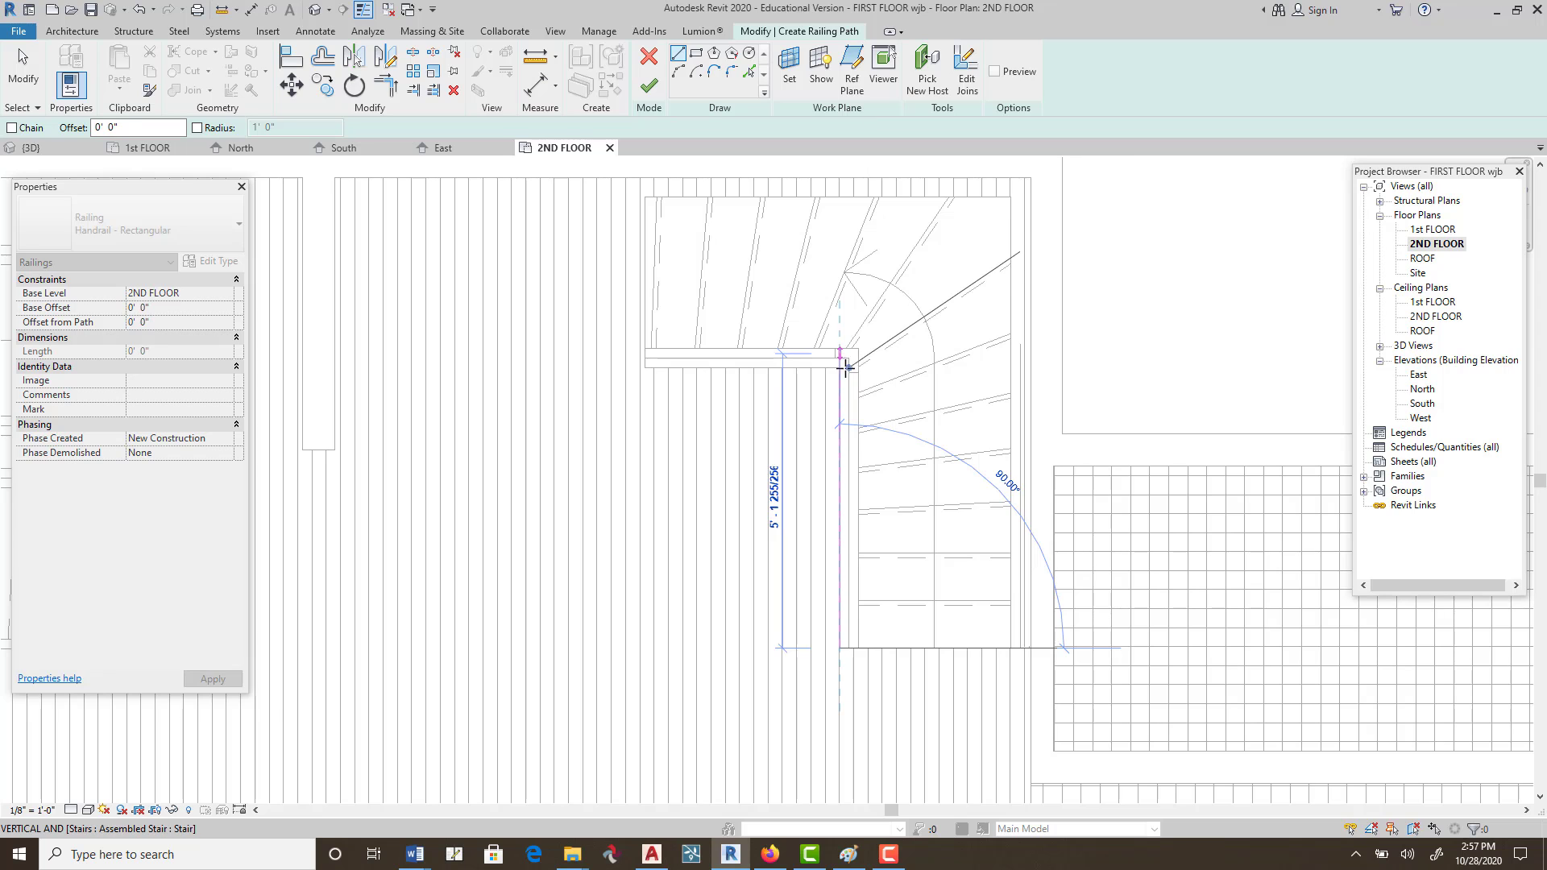
click(842, 367)
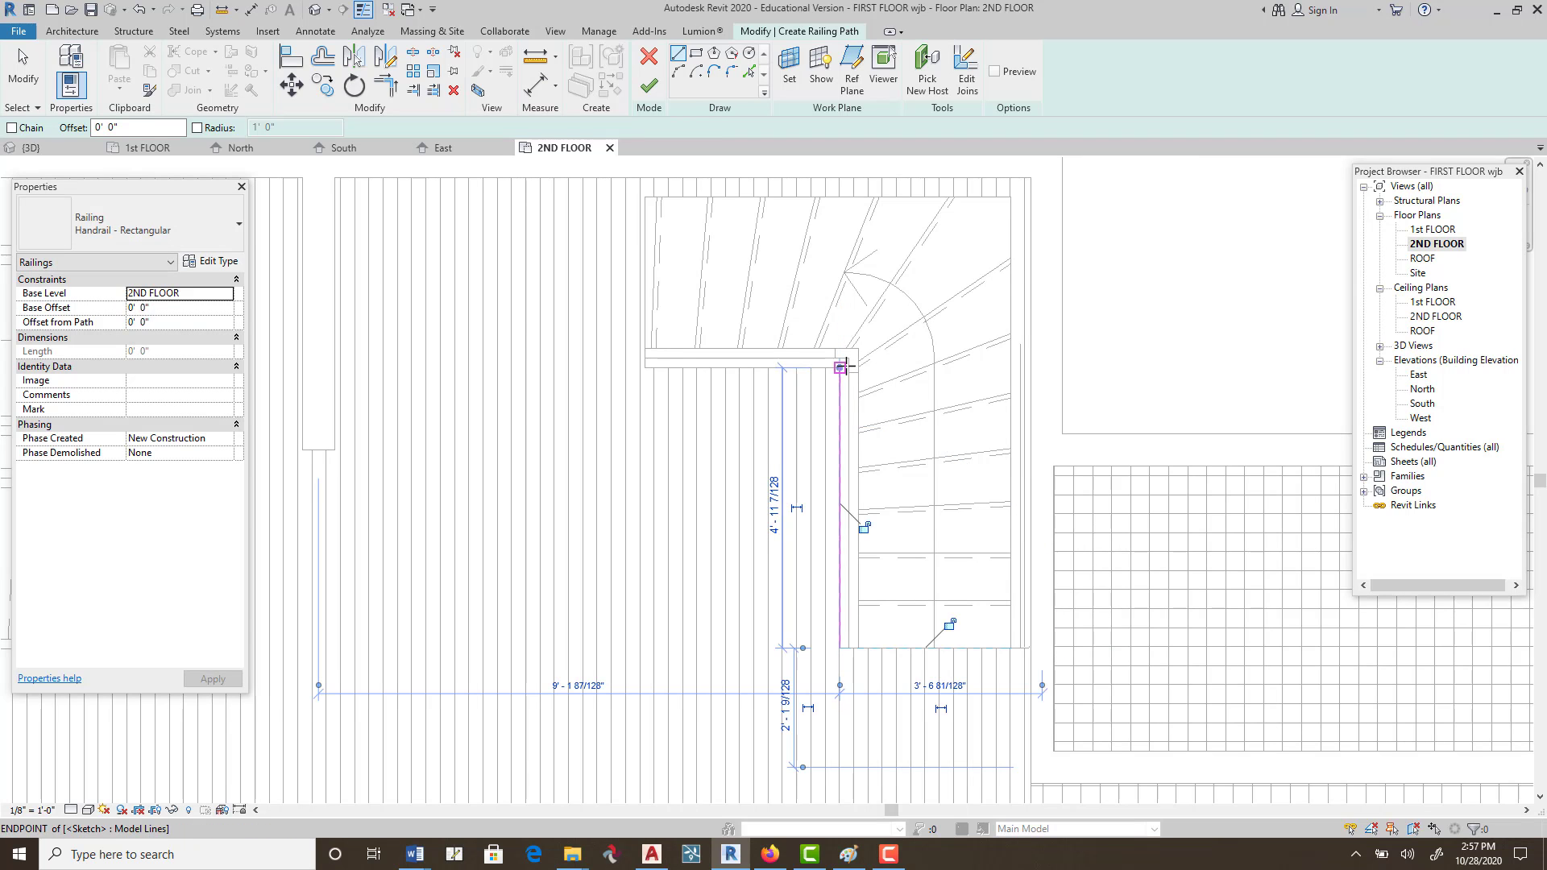
click(648, 86)
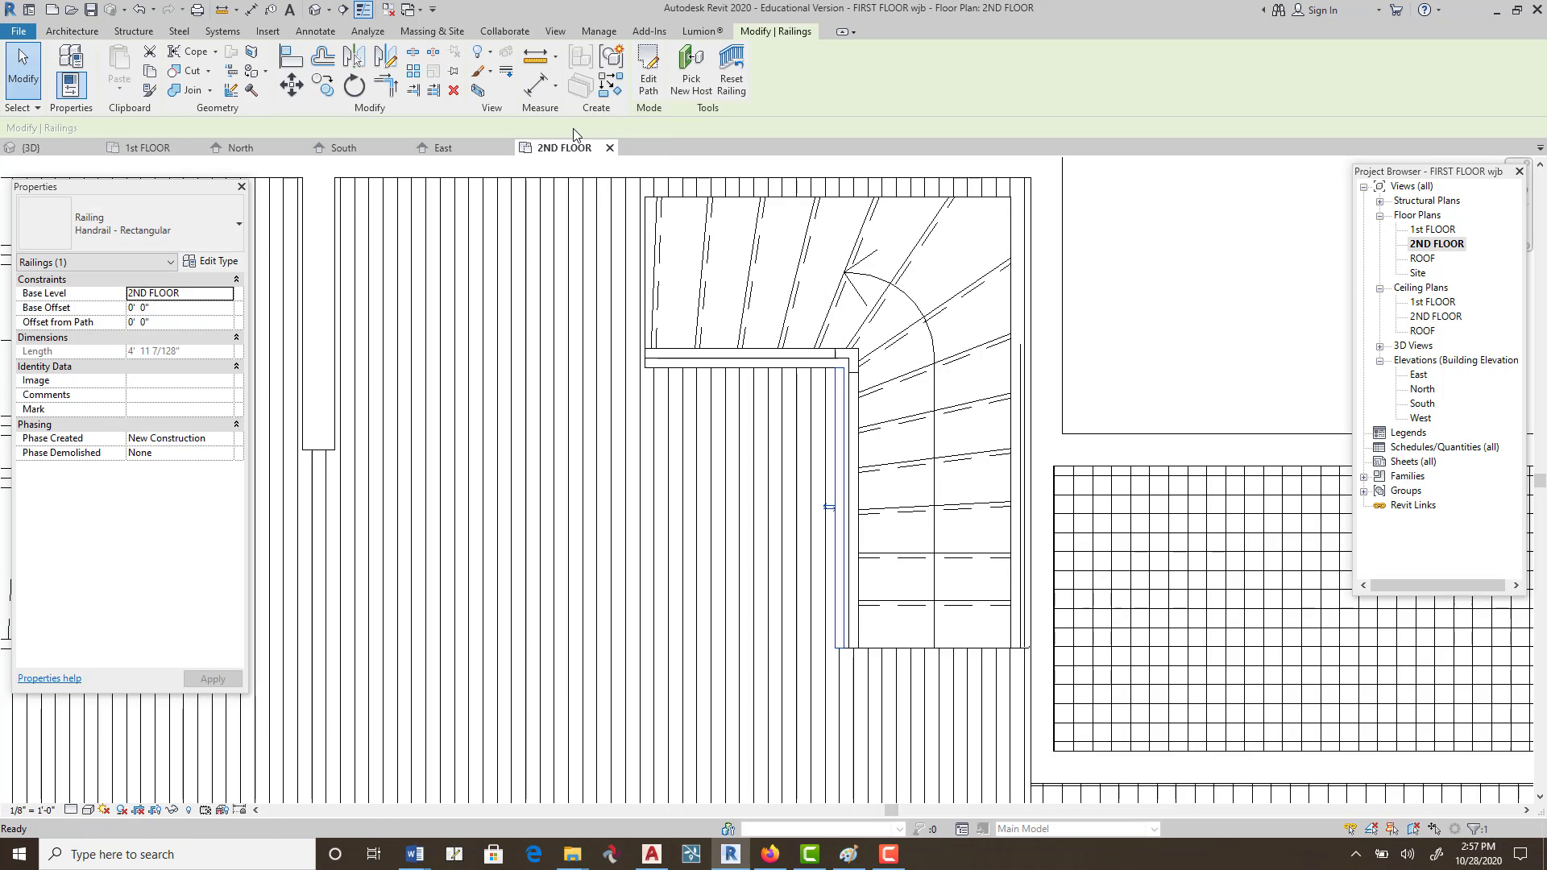
Inspect the railing beside the L-shaped stair opening in 3D, and return to the 2ND FLOOR plan.
click(317, 12)
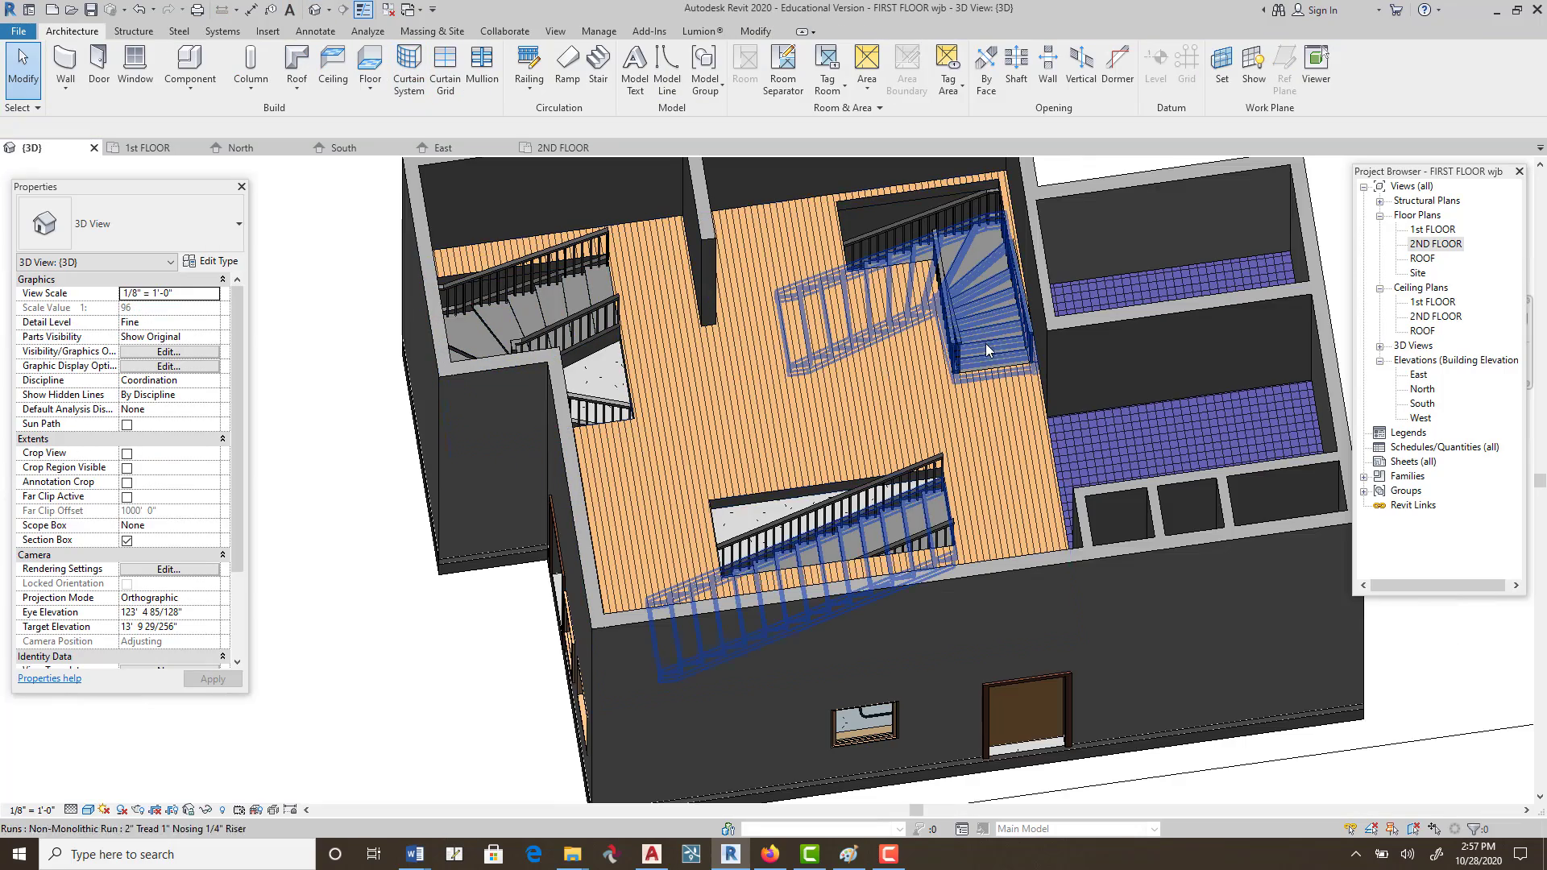
scroll(980, 319, up, 4)
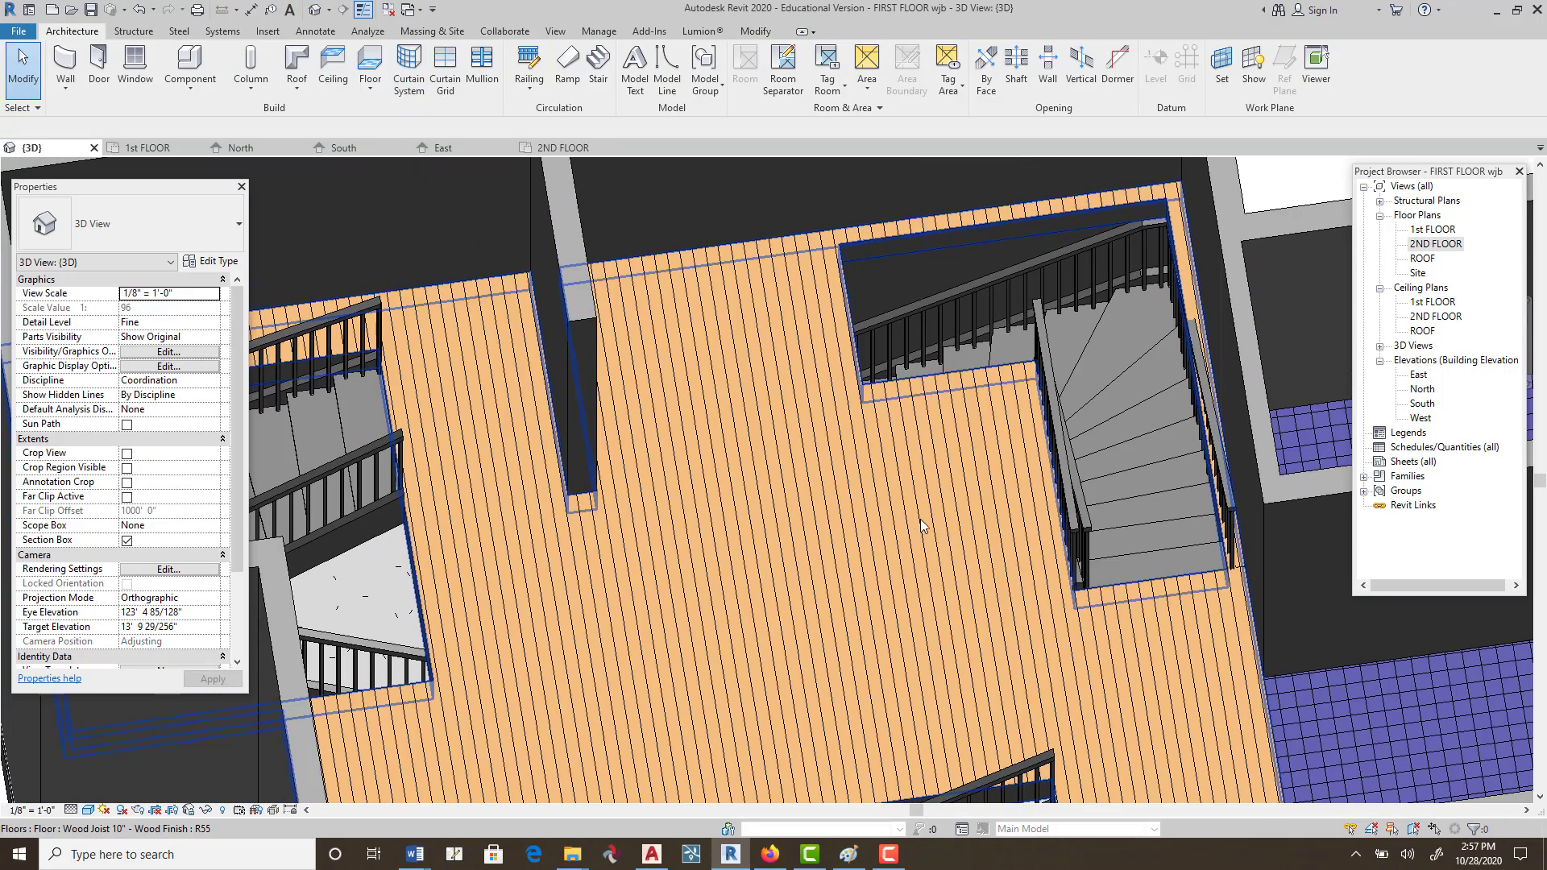
shift+middle_drag(830, 487, 798, 600)
double_click(1437, 245)
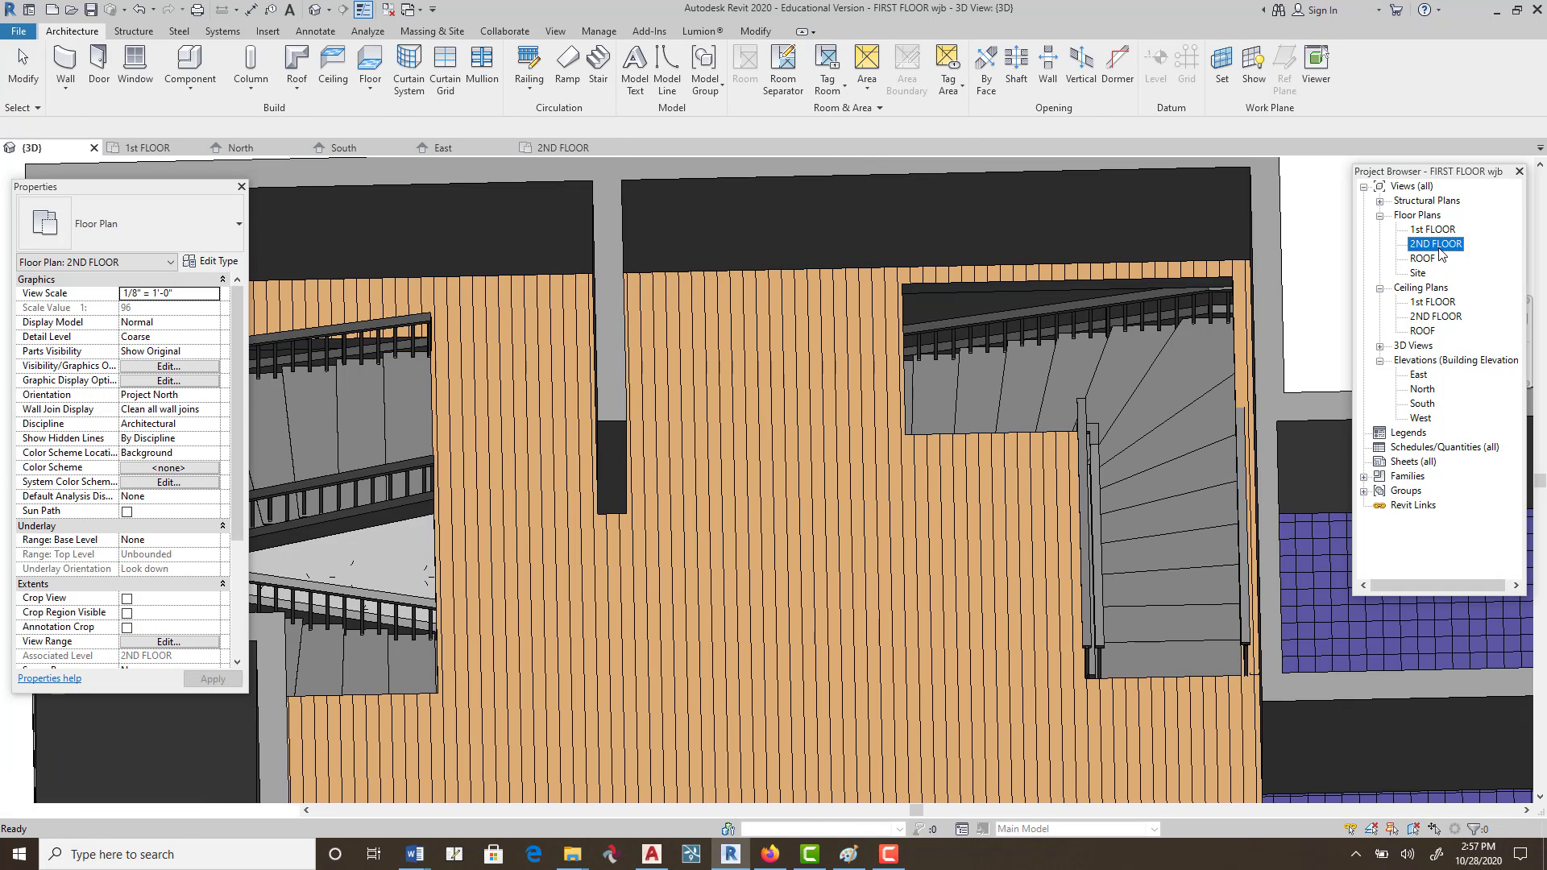
Create a 3'-6" railing running west from the L-shaped opening's inner corner along its south-facing edge.
click(533, 81)
click(486, 117)
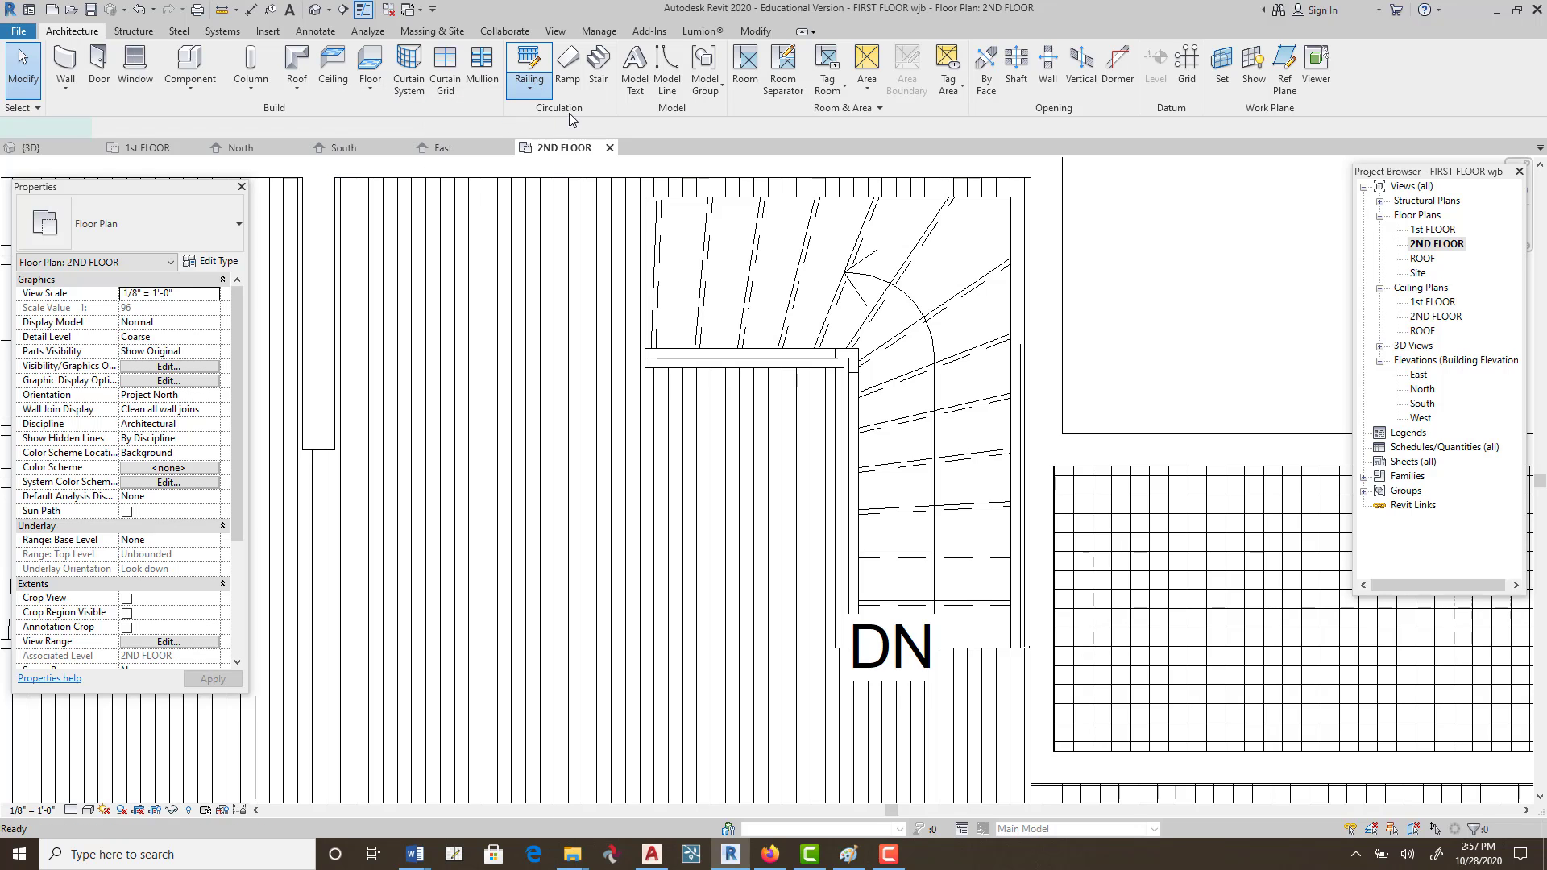
click(681, 55)
click(709, 187)
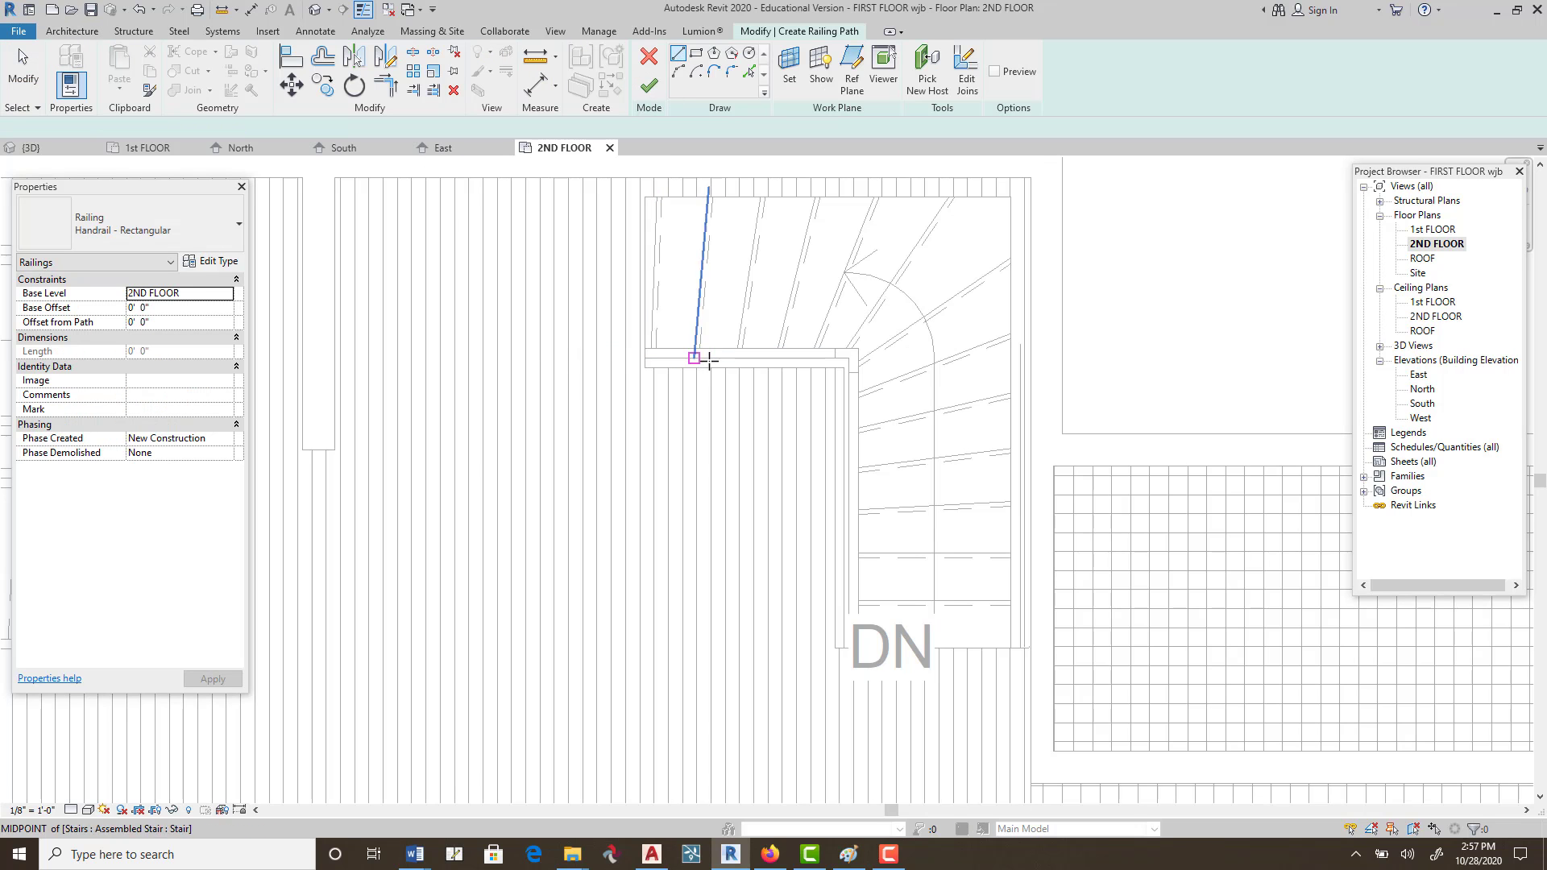
click(841, 367)
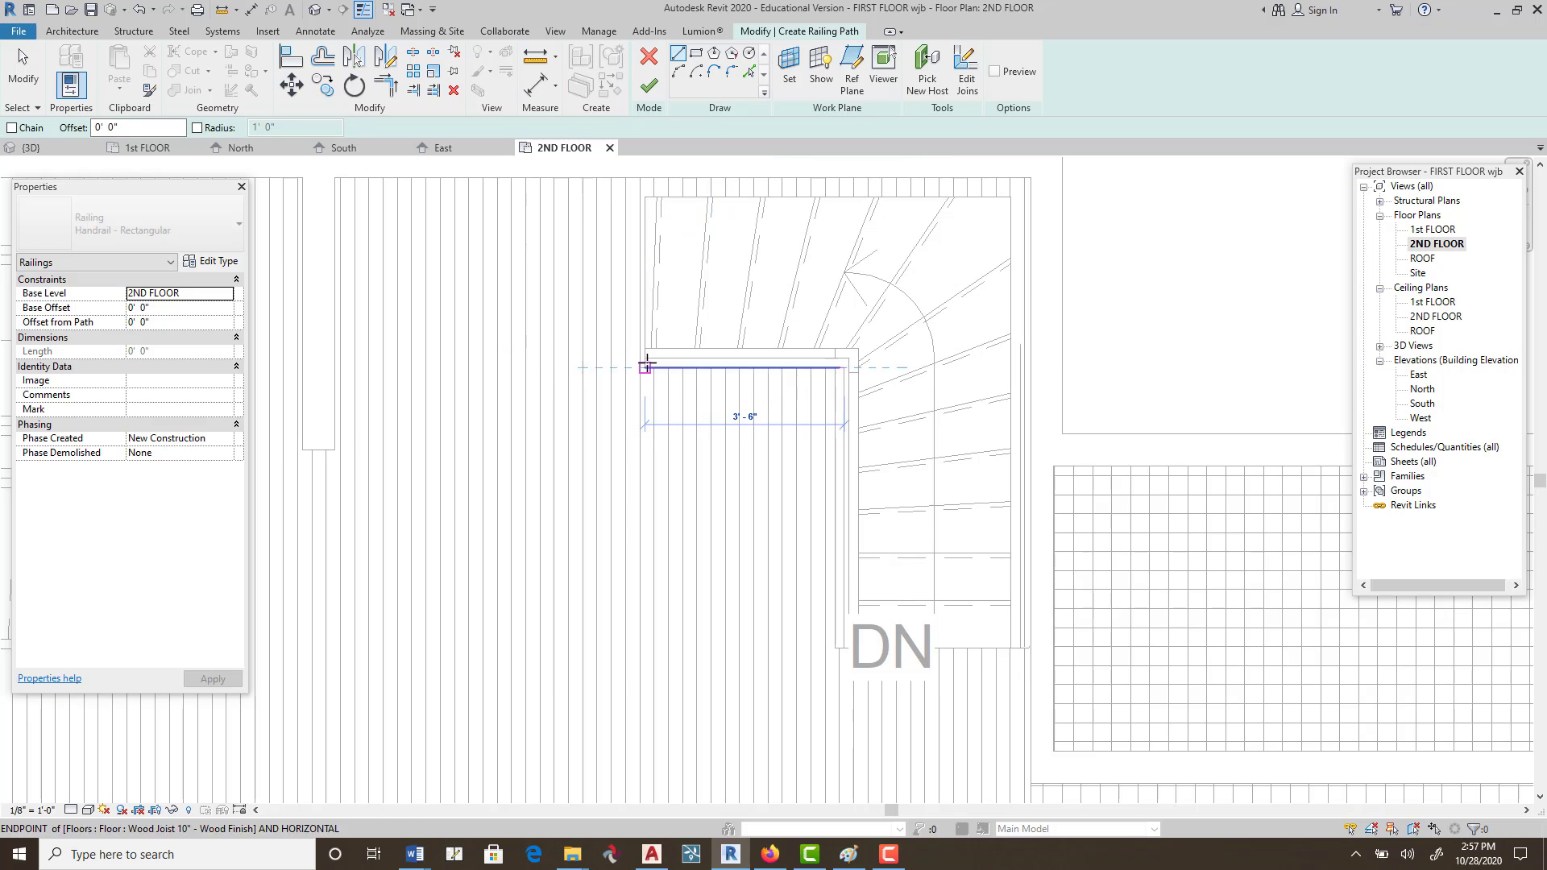
click(645, 367)
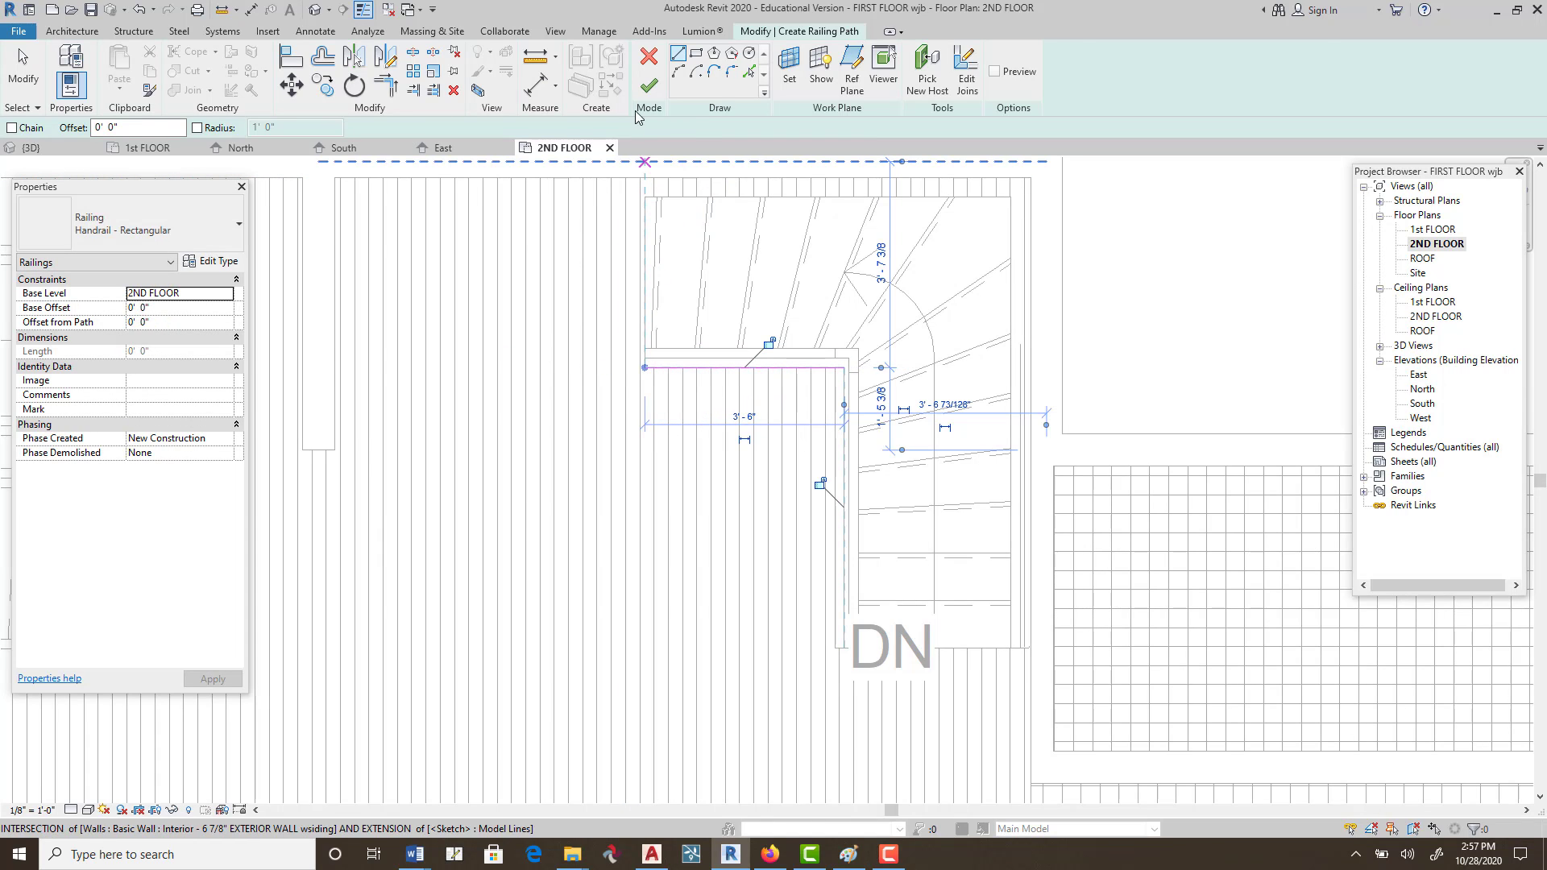
click(647, 86)
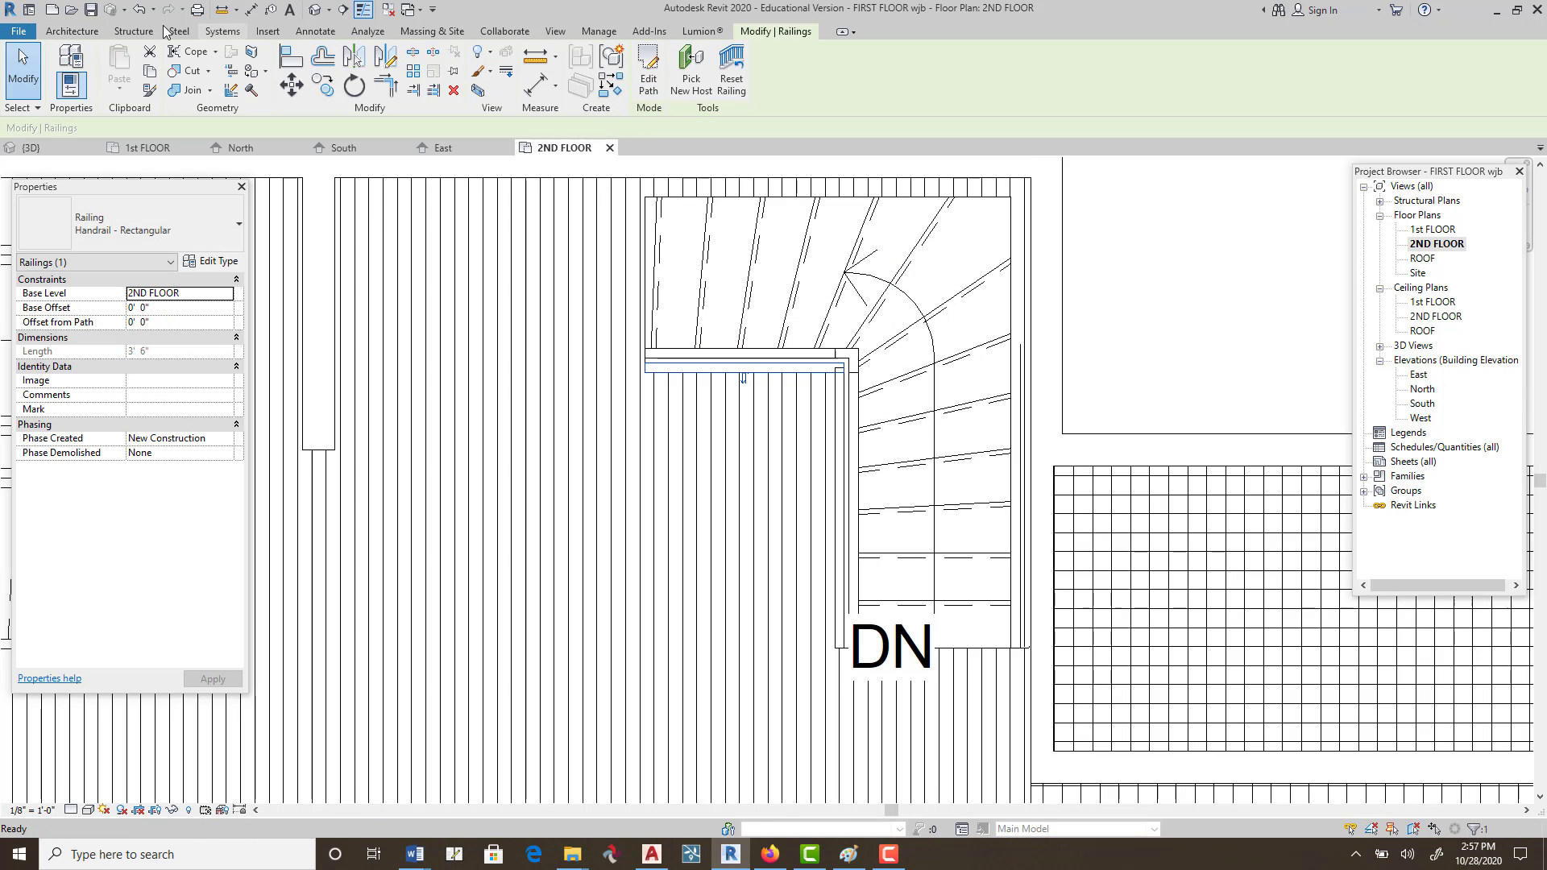
Create a 3'-4" railing running north across the L-shaped opening's west end, from its southwest corner to the exterior wall.
click(77, 32)
click(534, 93)
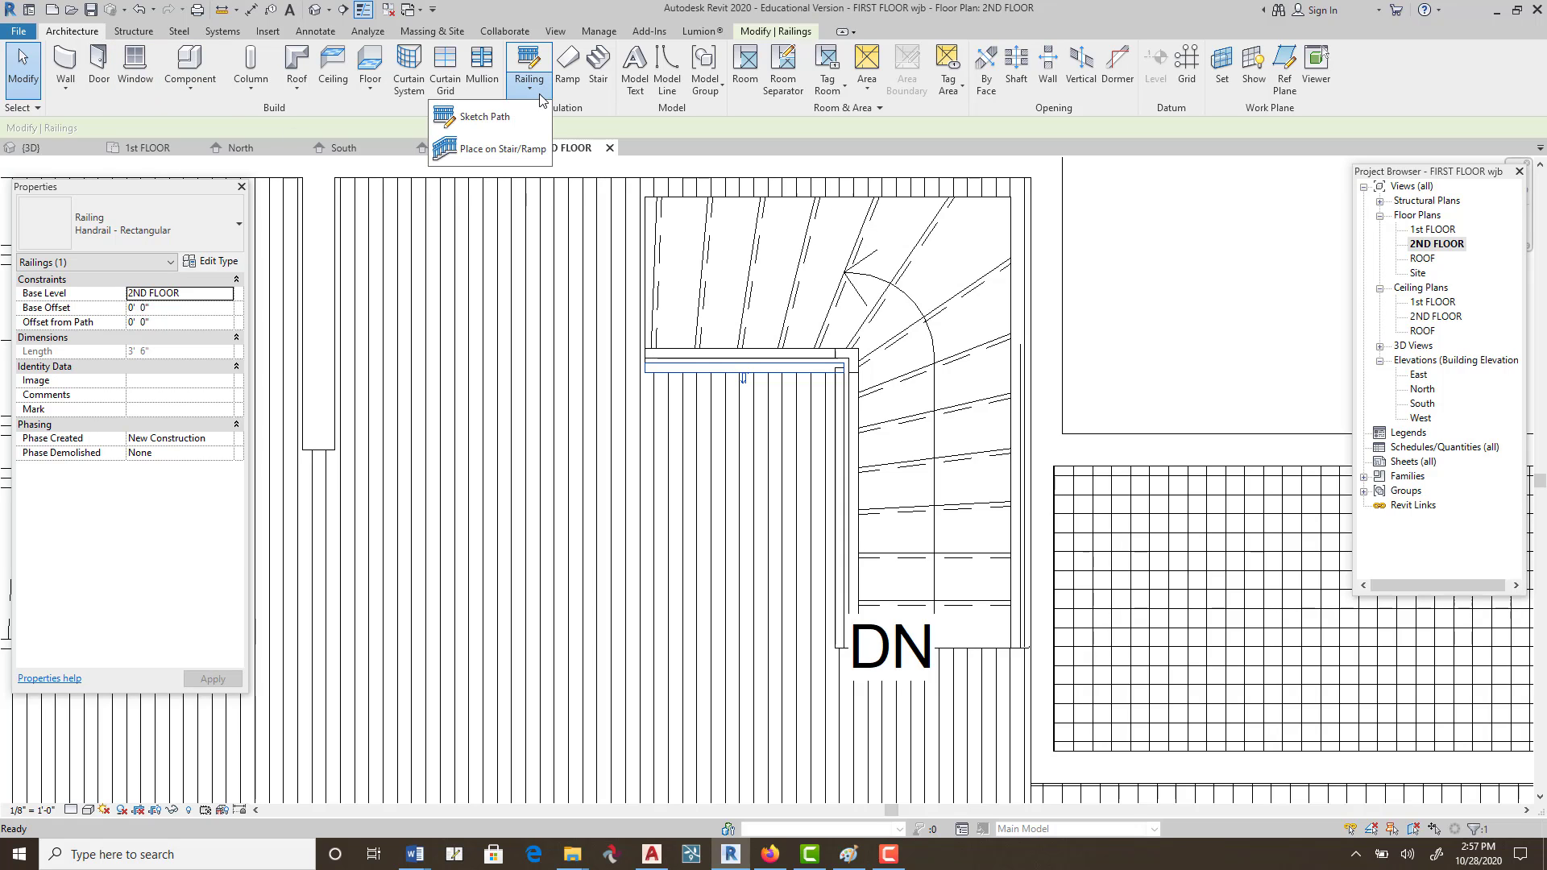
click(500, 121)
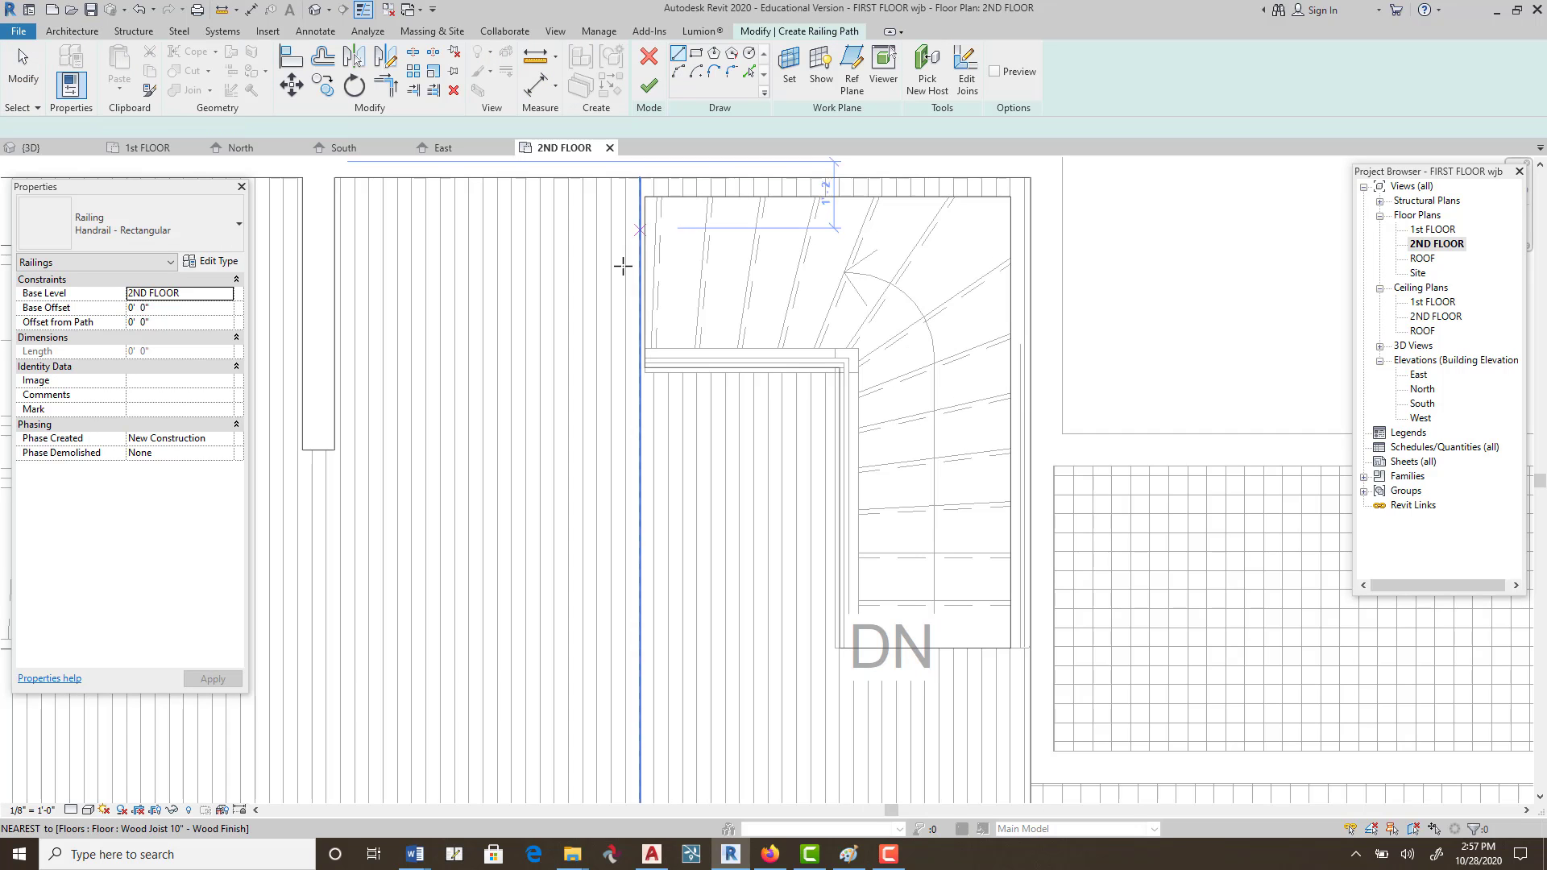
click(642, 367)
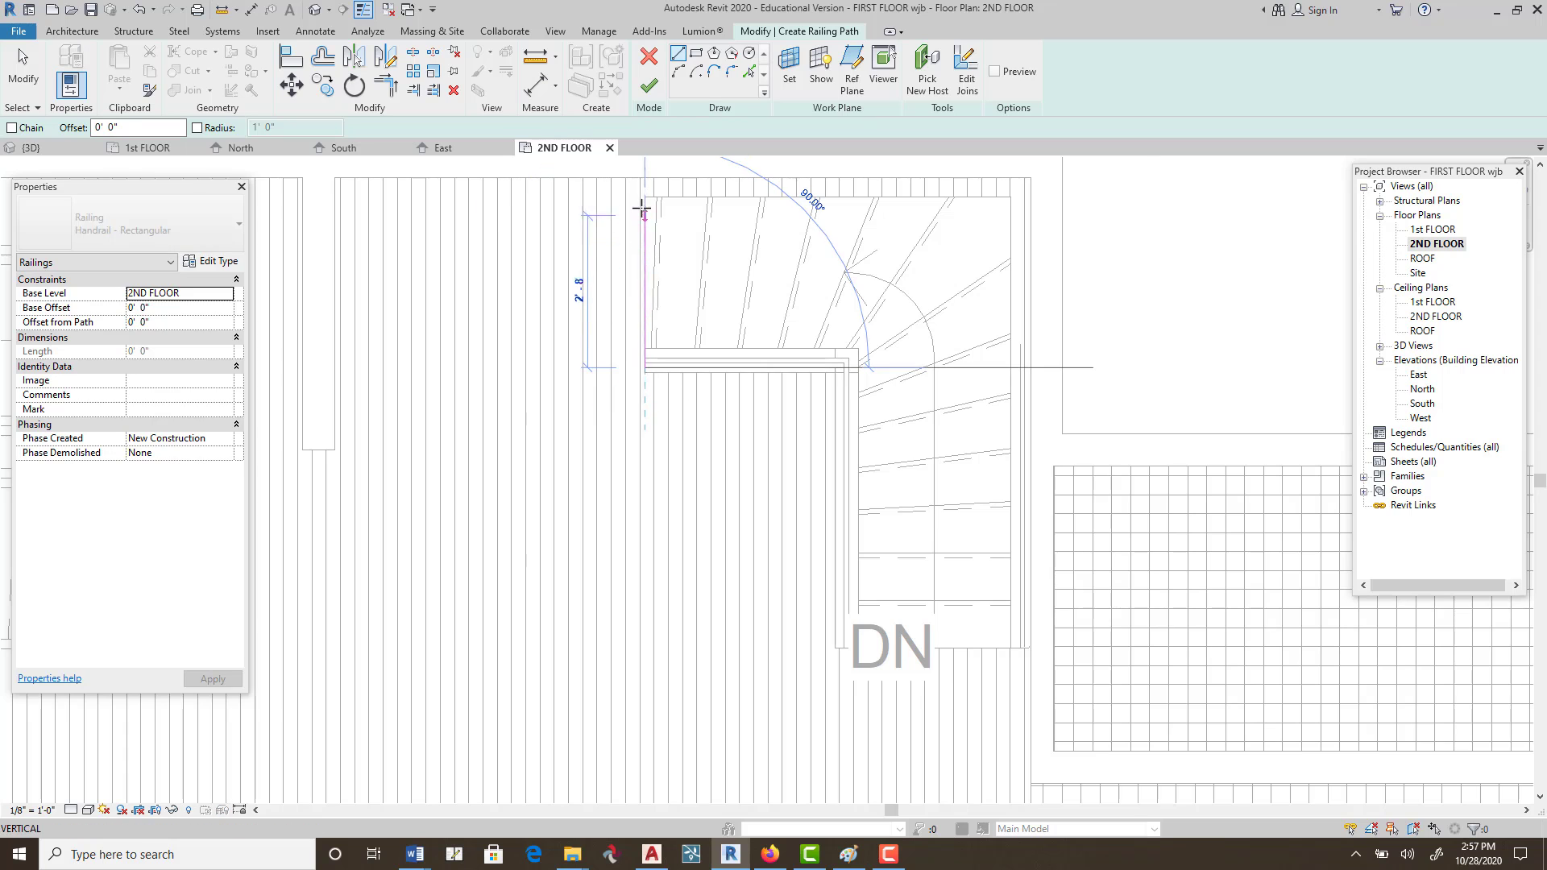
click(644, 178)
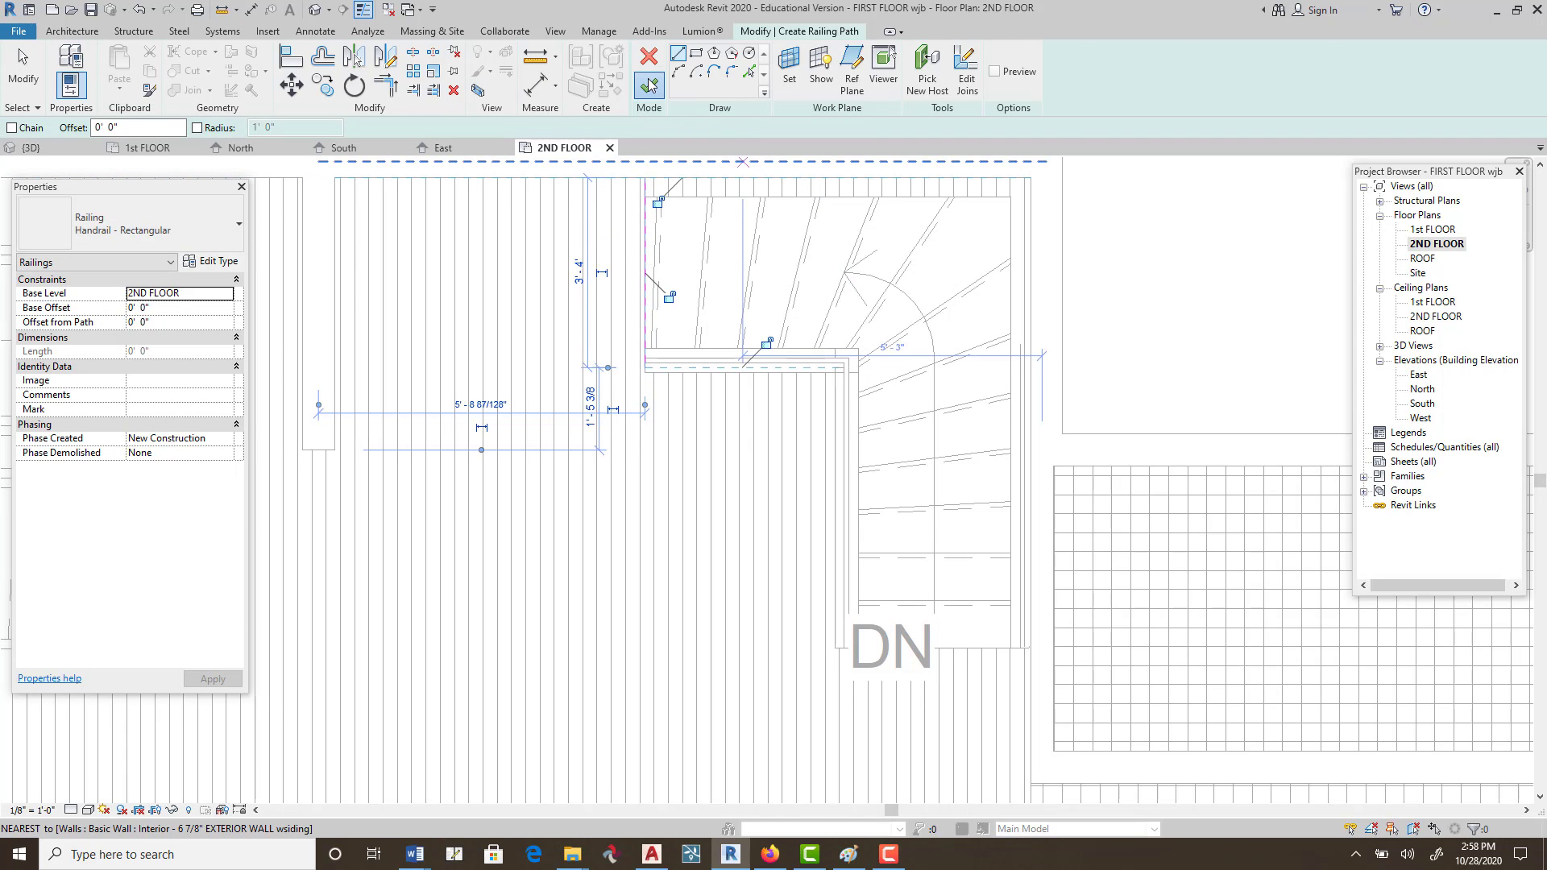
click(649, 85)
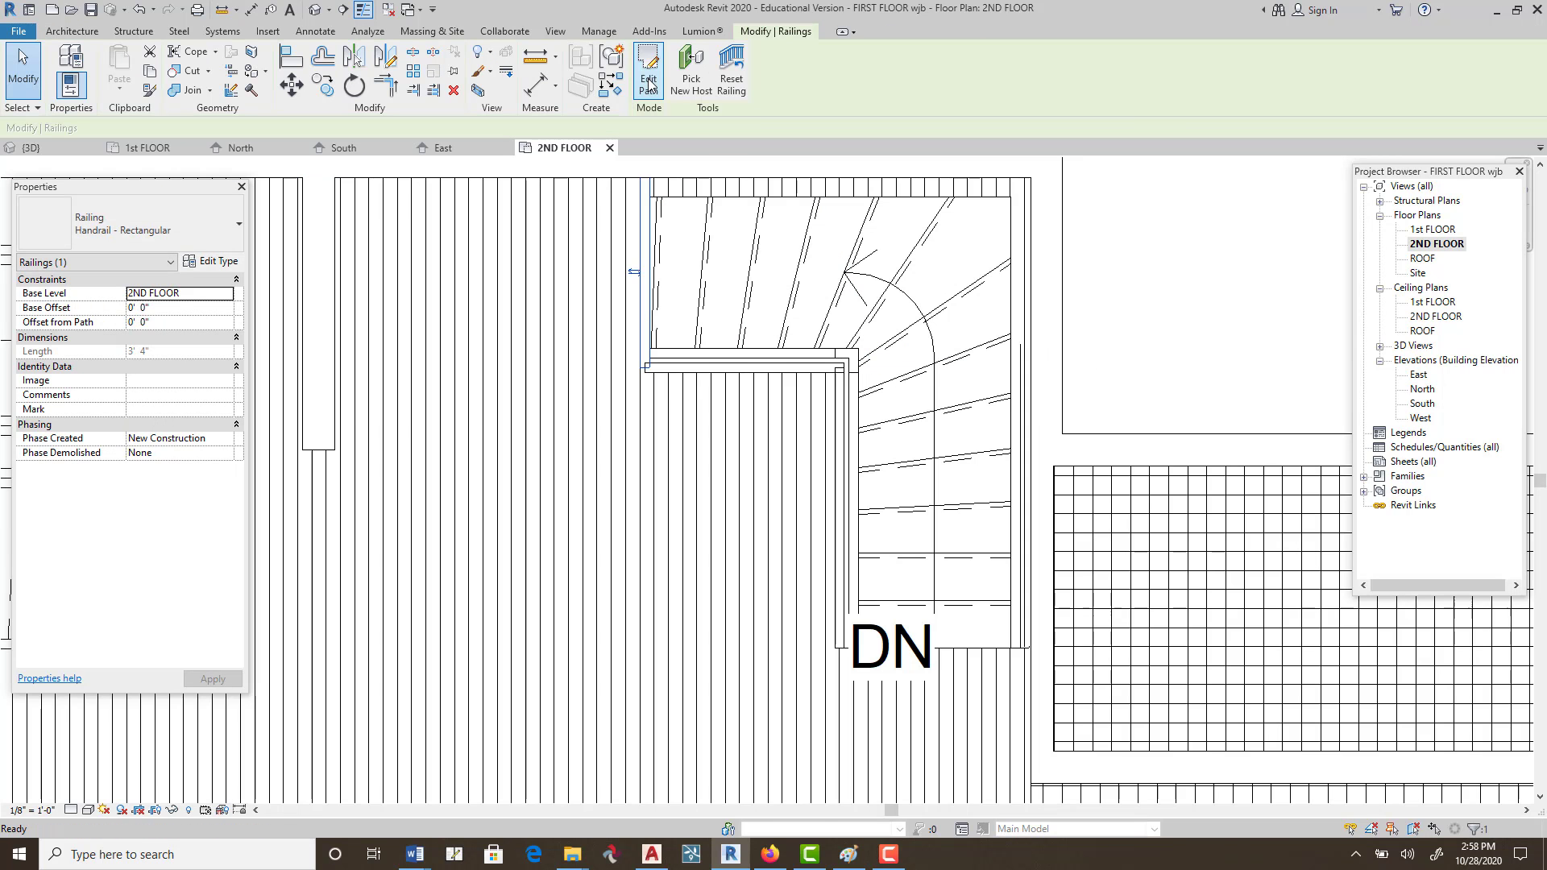
Inspect the railings around the L-shaped stair opening in 3D, and return to the 2ND FLOOR plan.
click(313, 12)
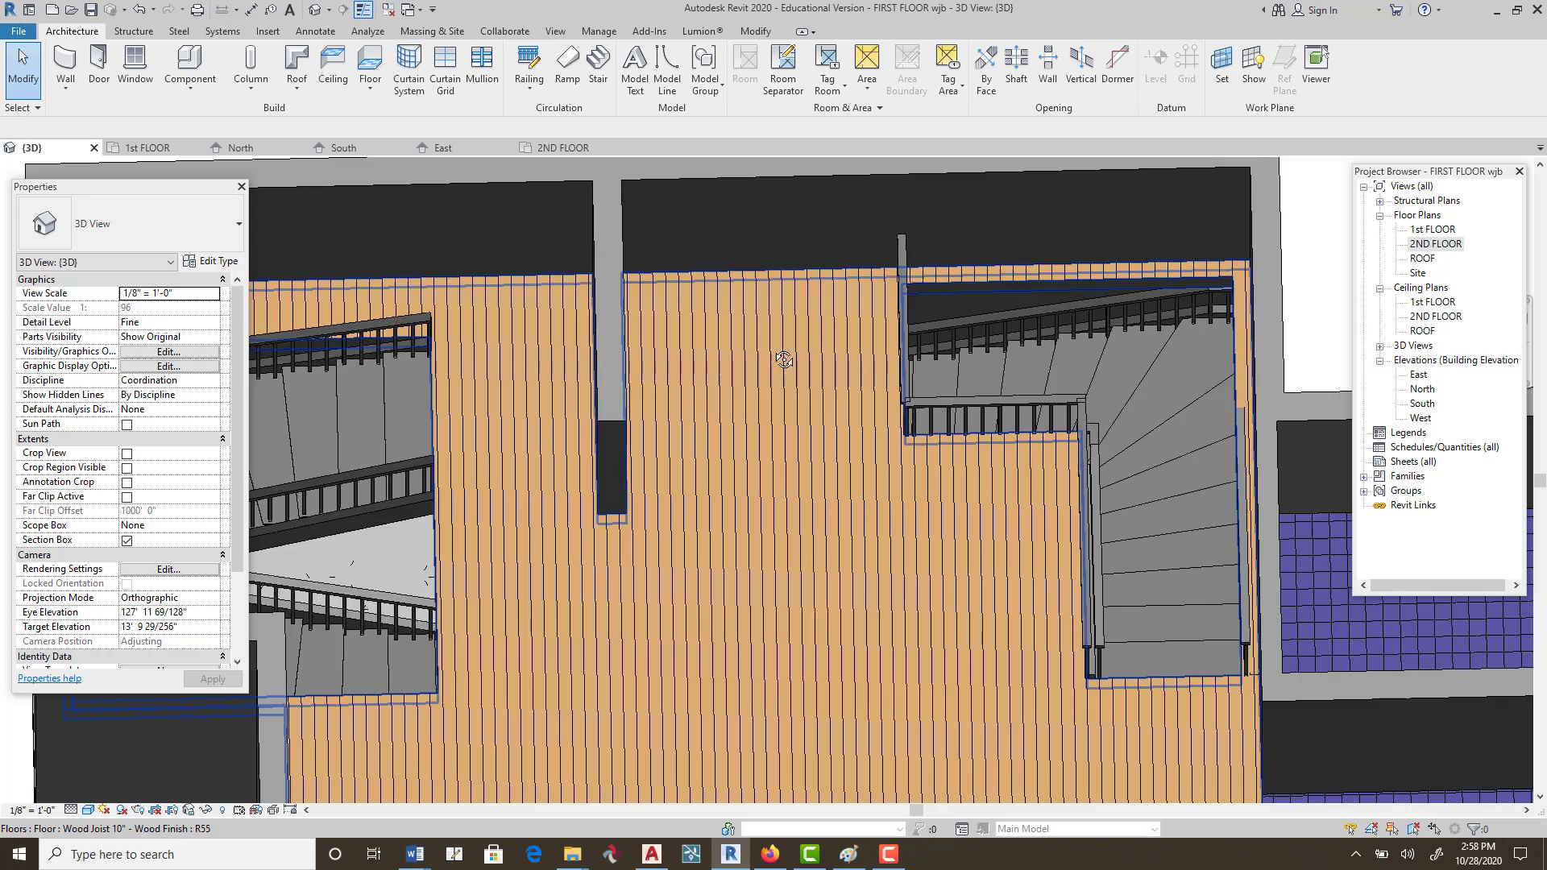
shift+middle_drag(784, 360, 817, 201)
scroll(902, 392, up, 3)
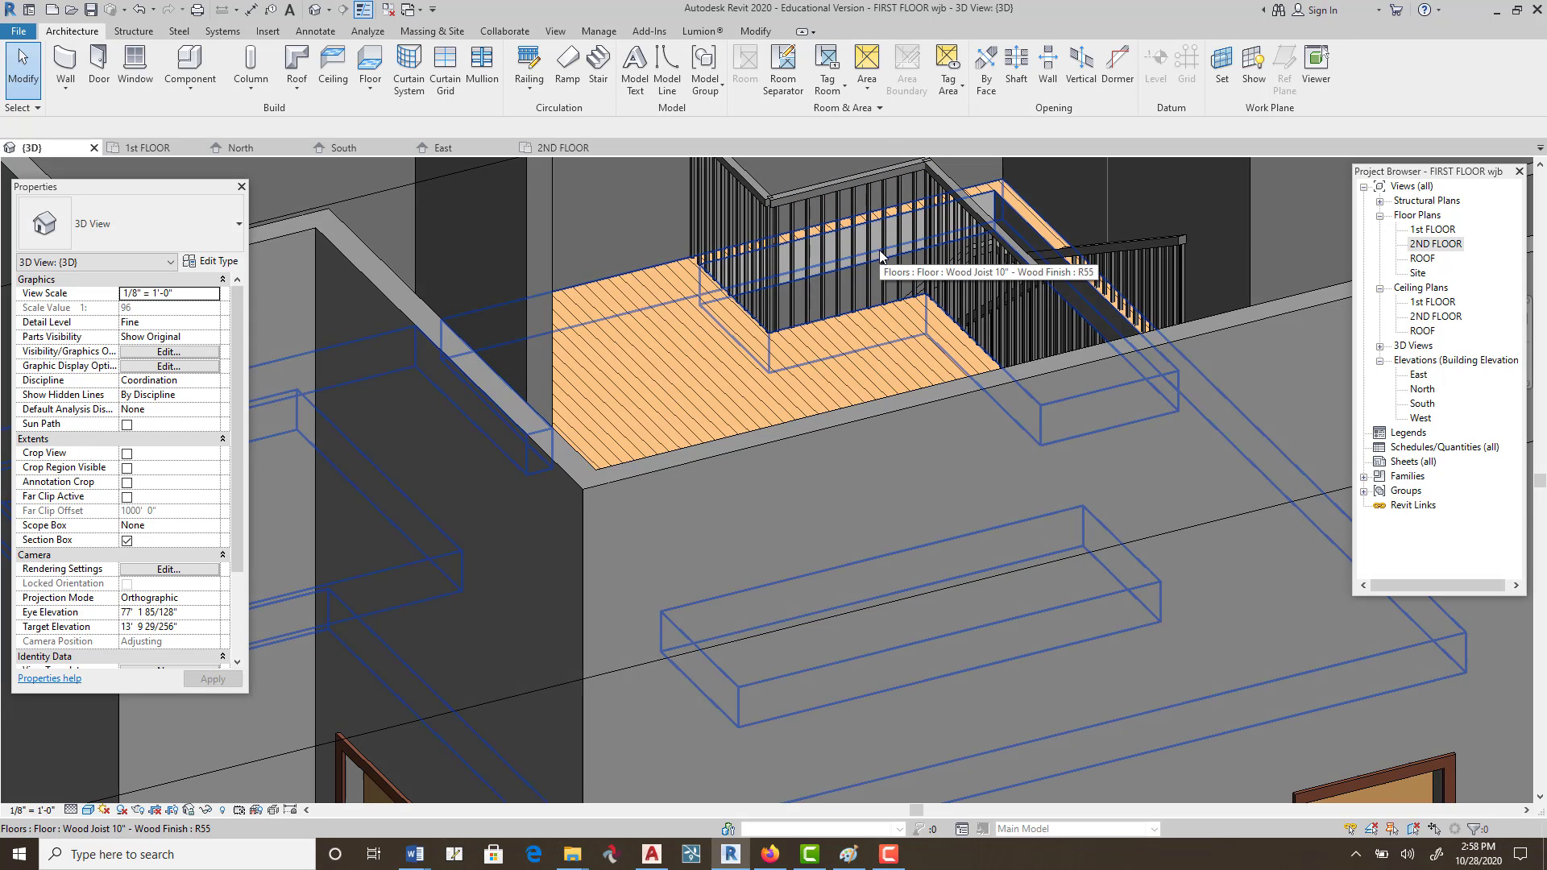
shift+middle_drag(880, 256, 816, 355)
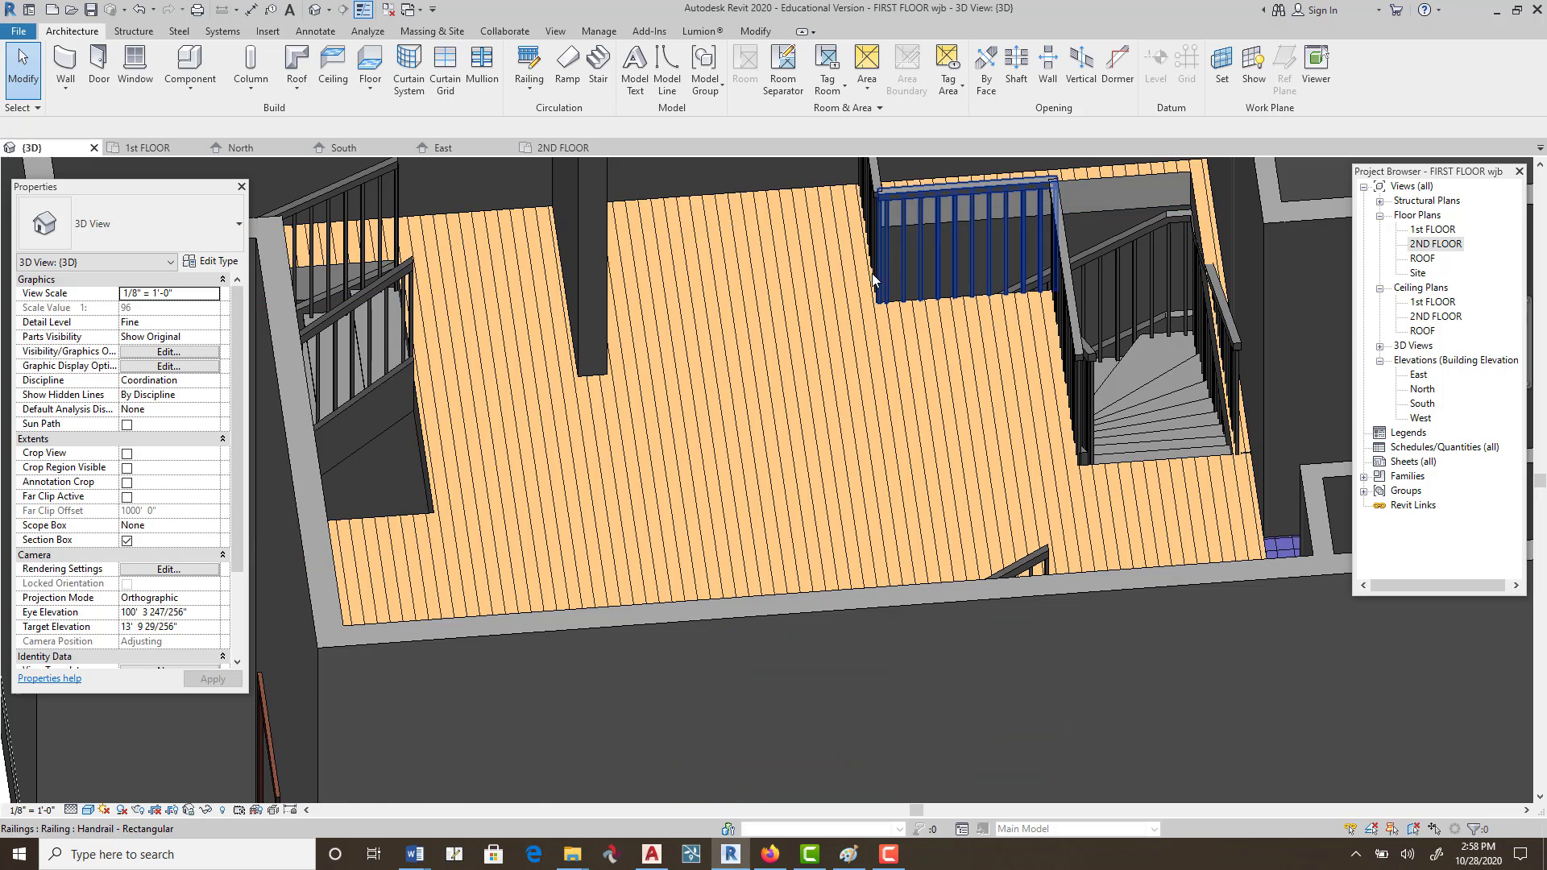
scroll(873, 278, down, 2)
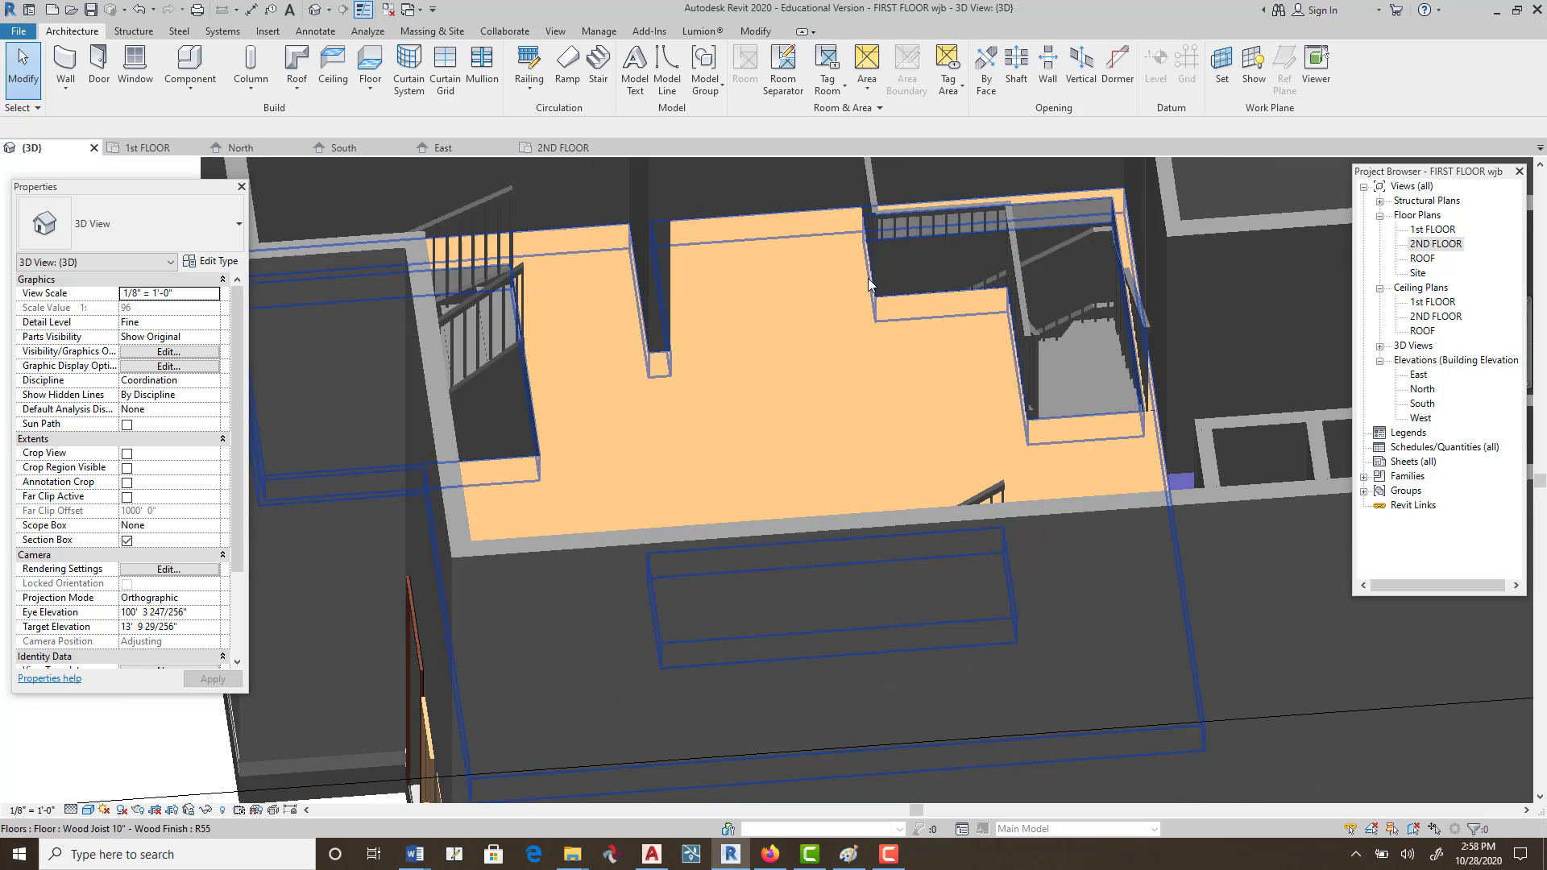
double_click(1436, 245)
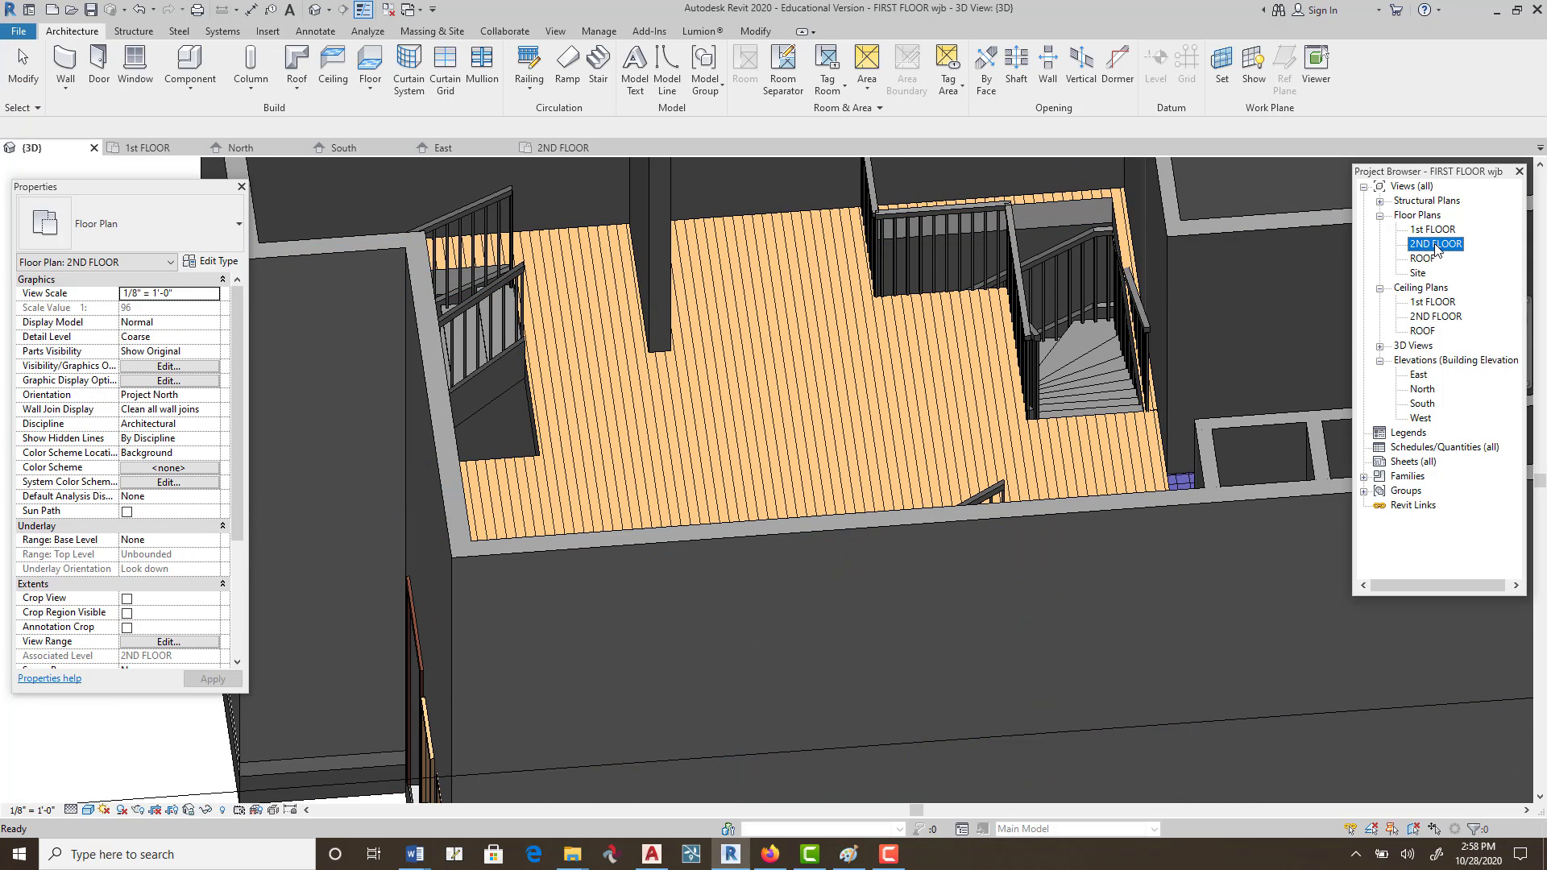
Create a railing about 9'-2" long, running west along the straight stair opening's north edge from corner to corner.
scroll(745, 389, down, 3)
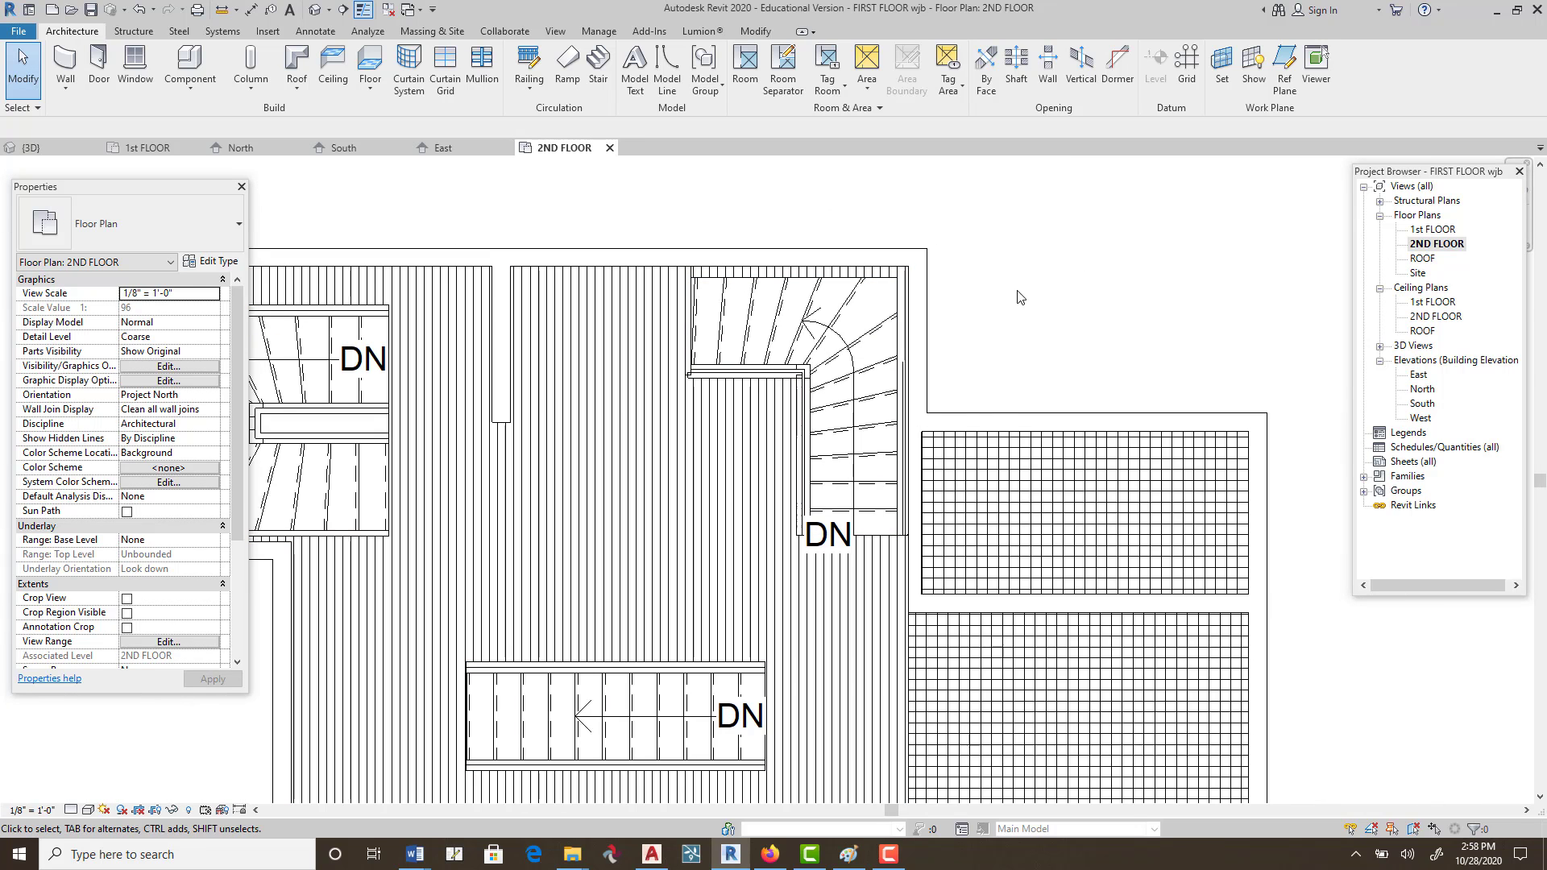
scroll(908, 359, up, 2)
scroll(897, 439, up, 4)
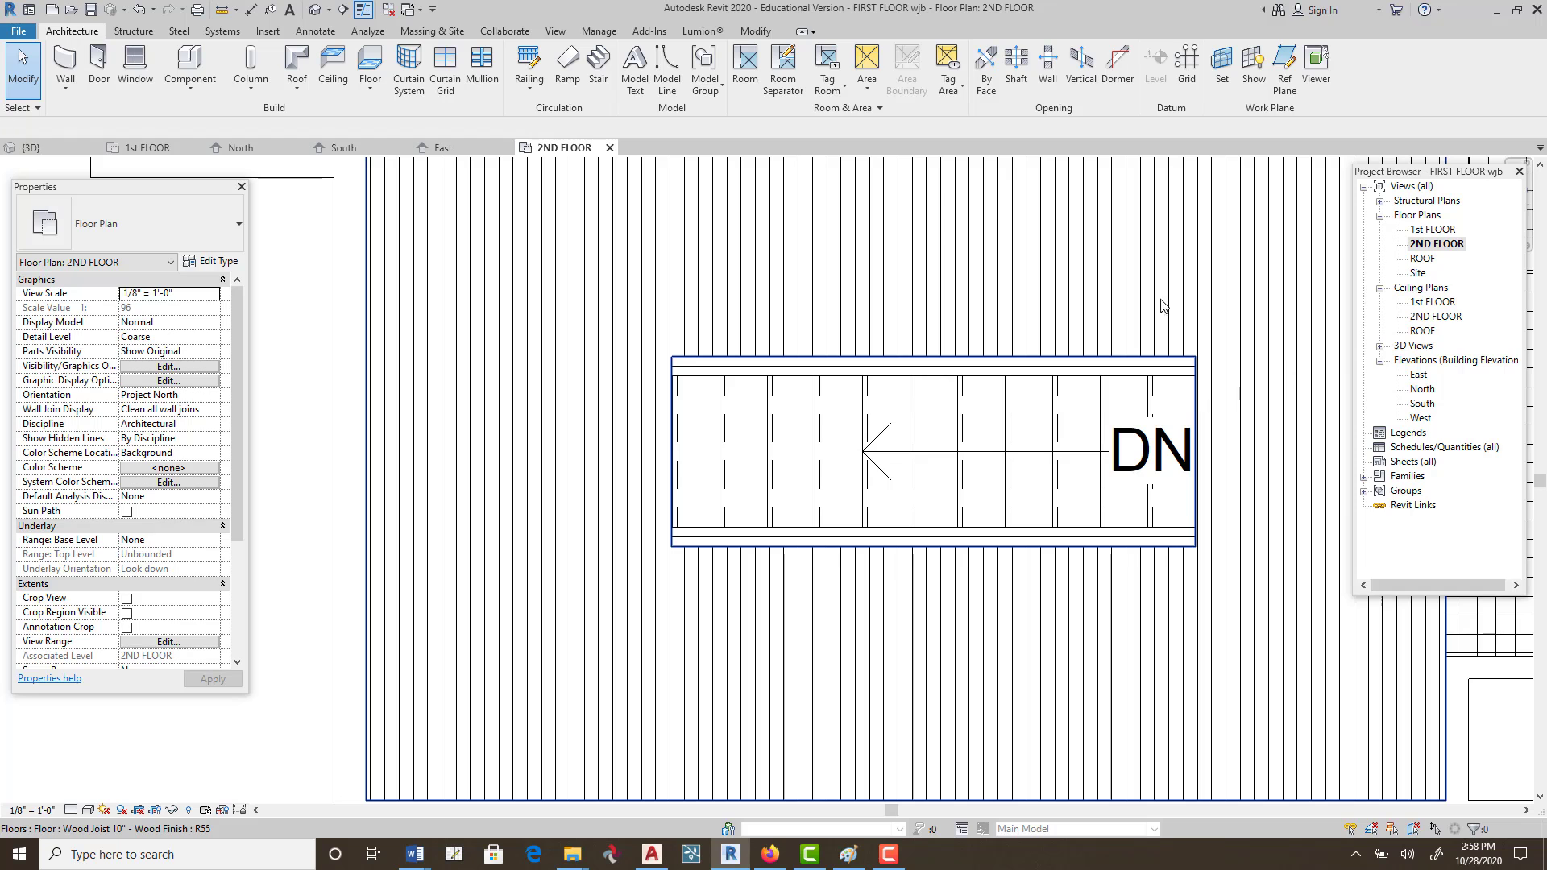
click(537, 92)
click(514, 119)
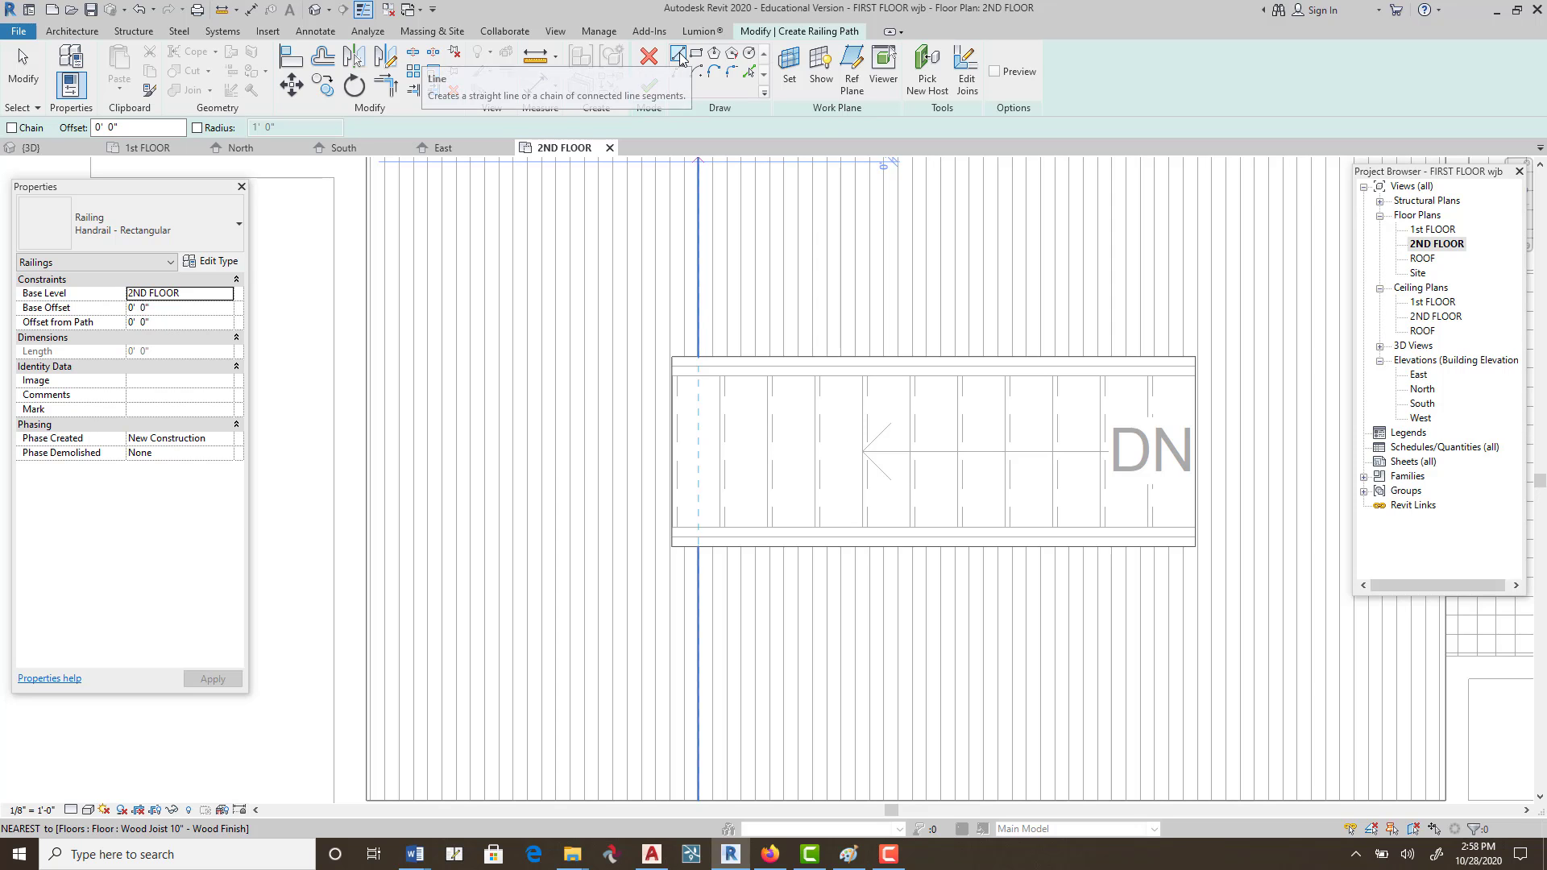
click(1193, 356)
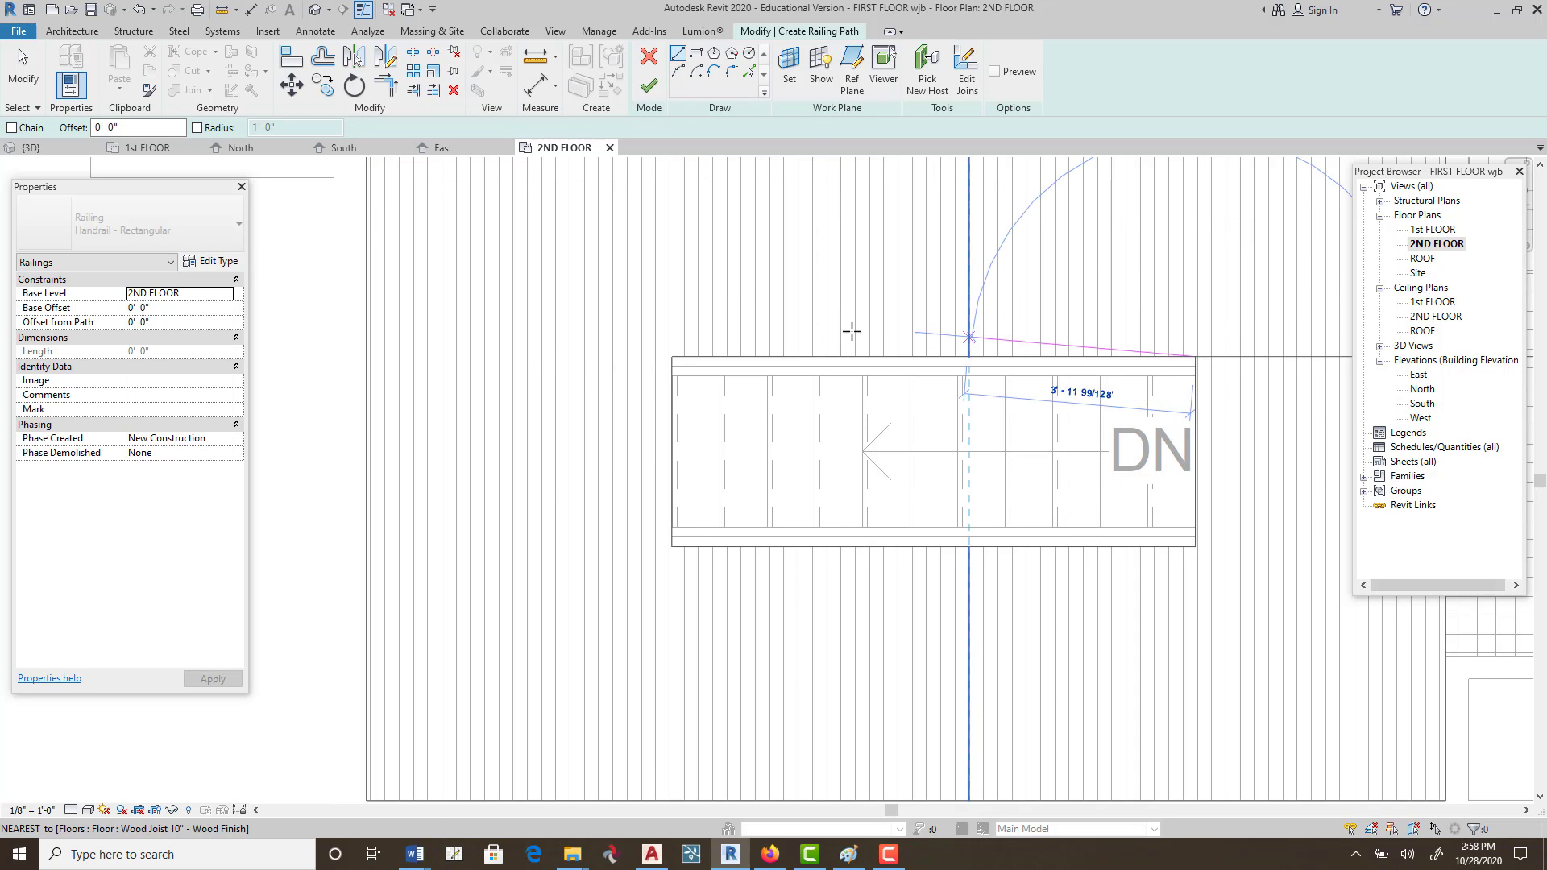
click(672, 356)
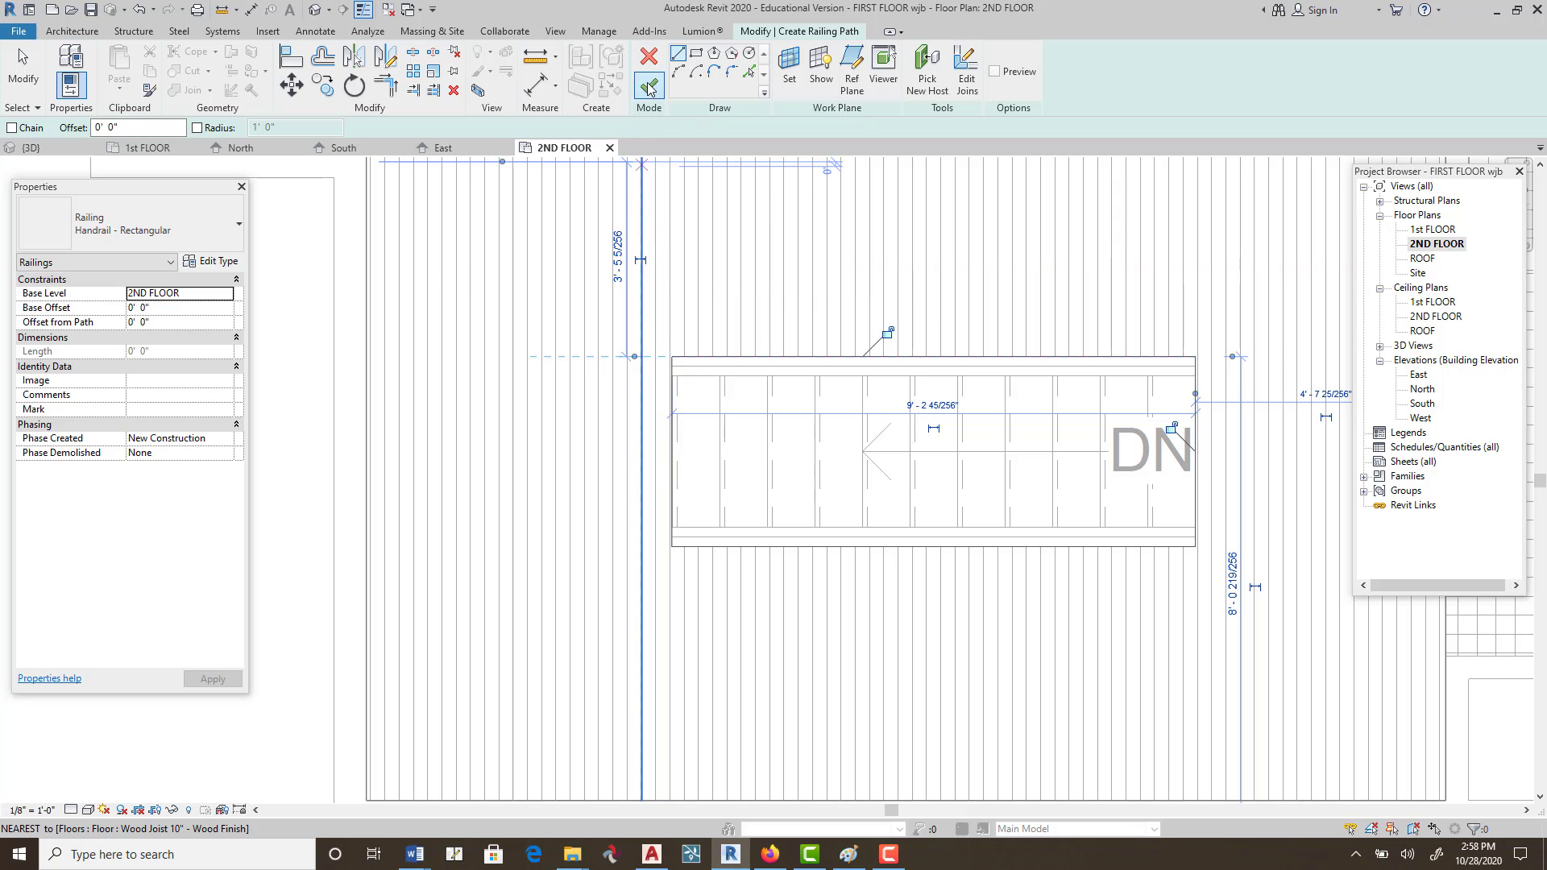
click(650, 87)
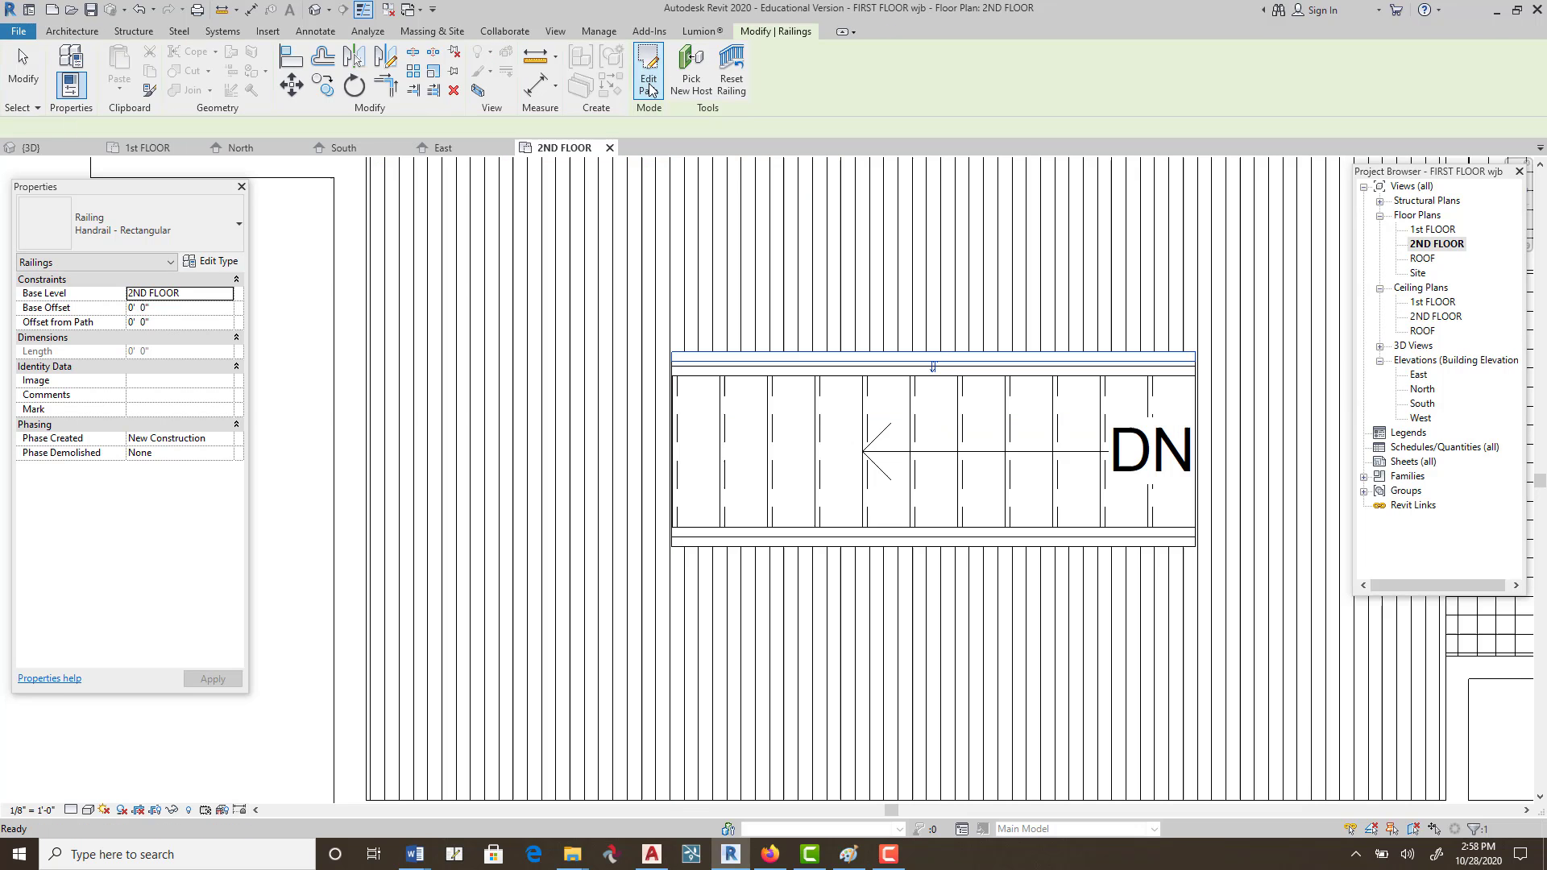
Create a 3'-5" railing across the straight stair opening's west end, between its north and south edges.
click(71, 31)
click(527, 86)
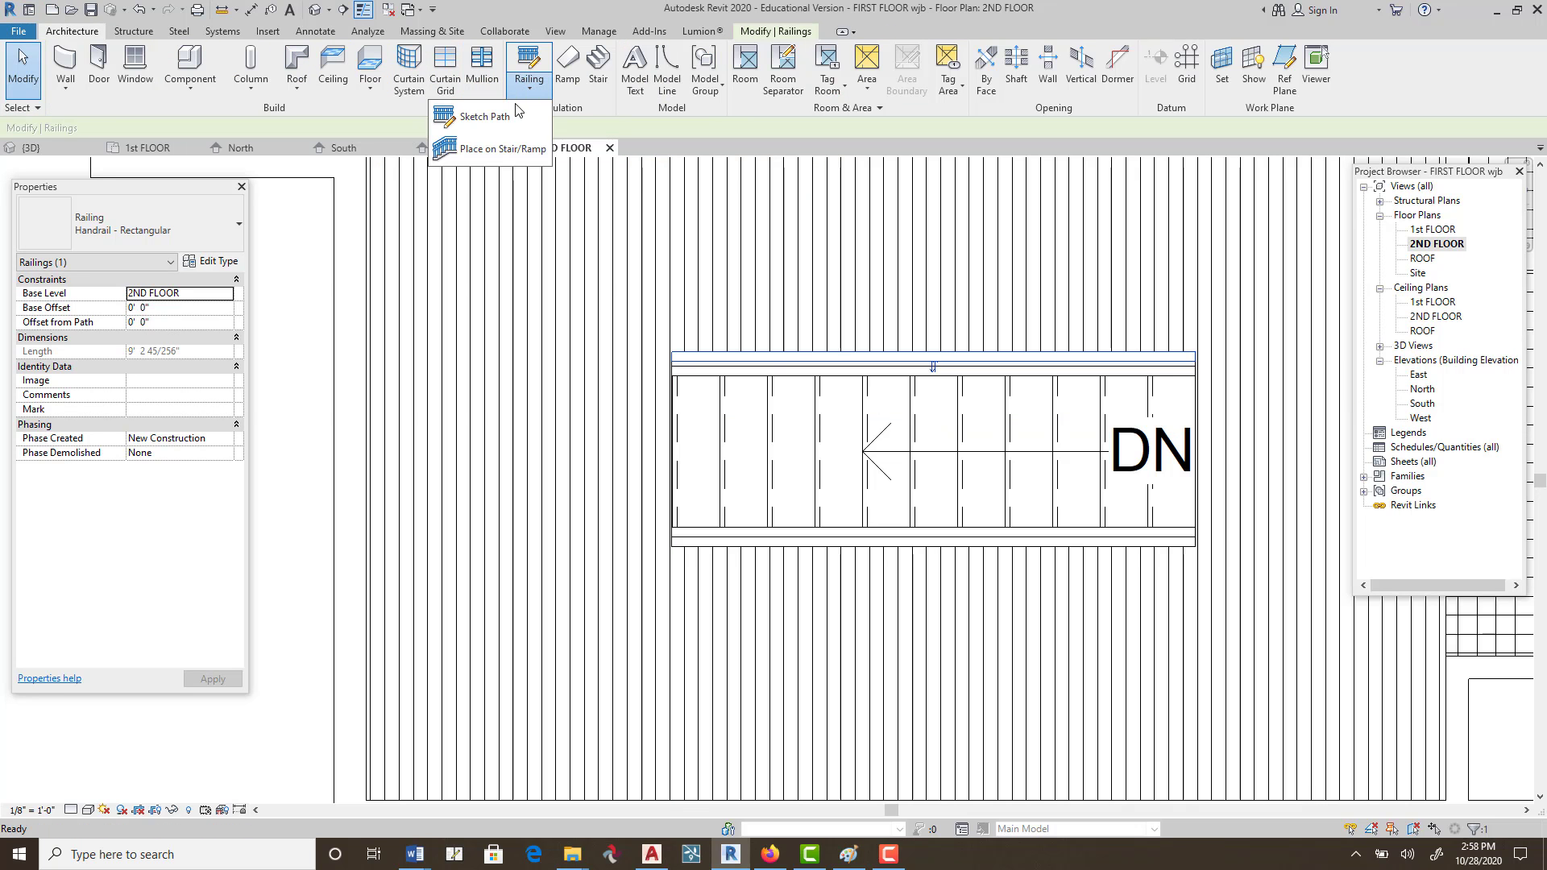
click(533, 118)
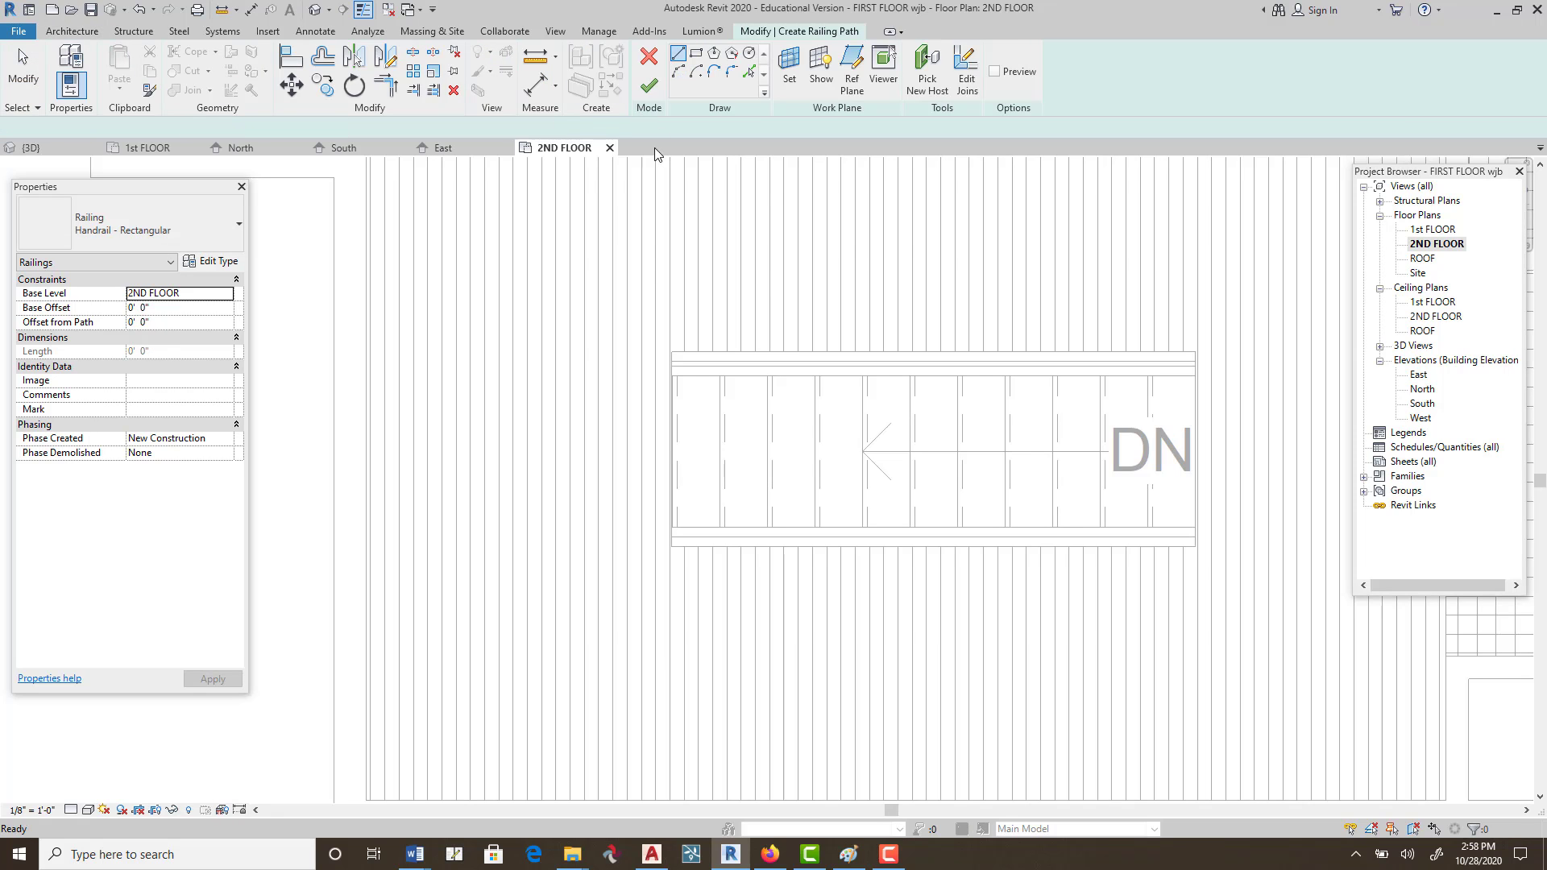
click(674, 352)
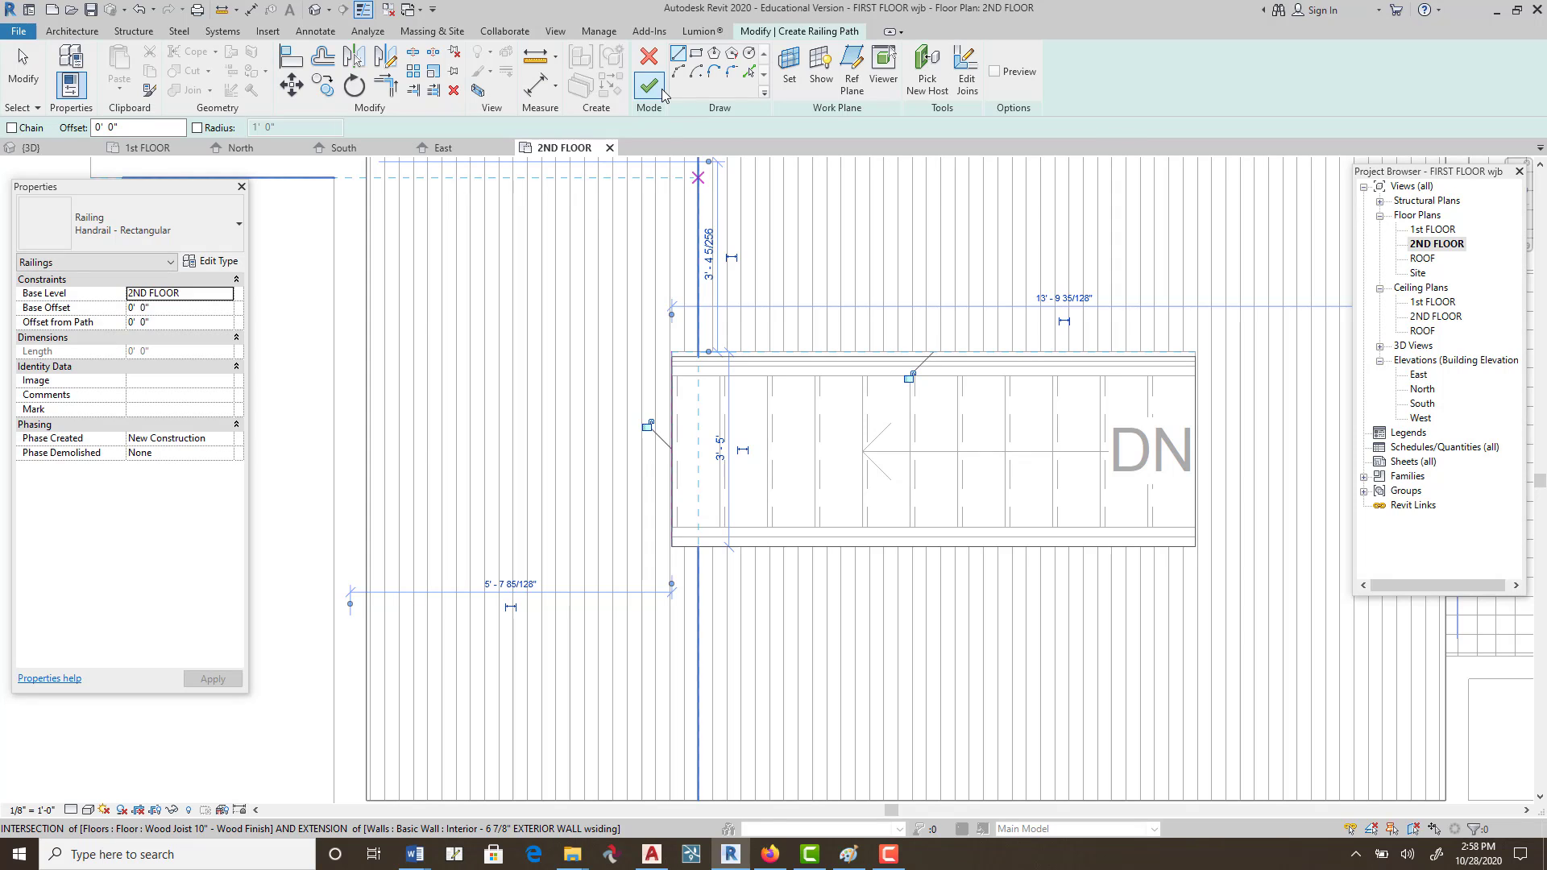
click(651, 85)
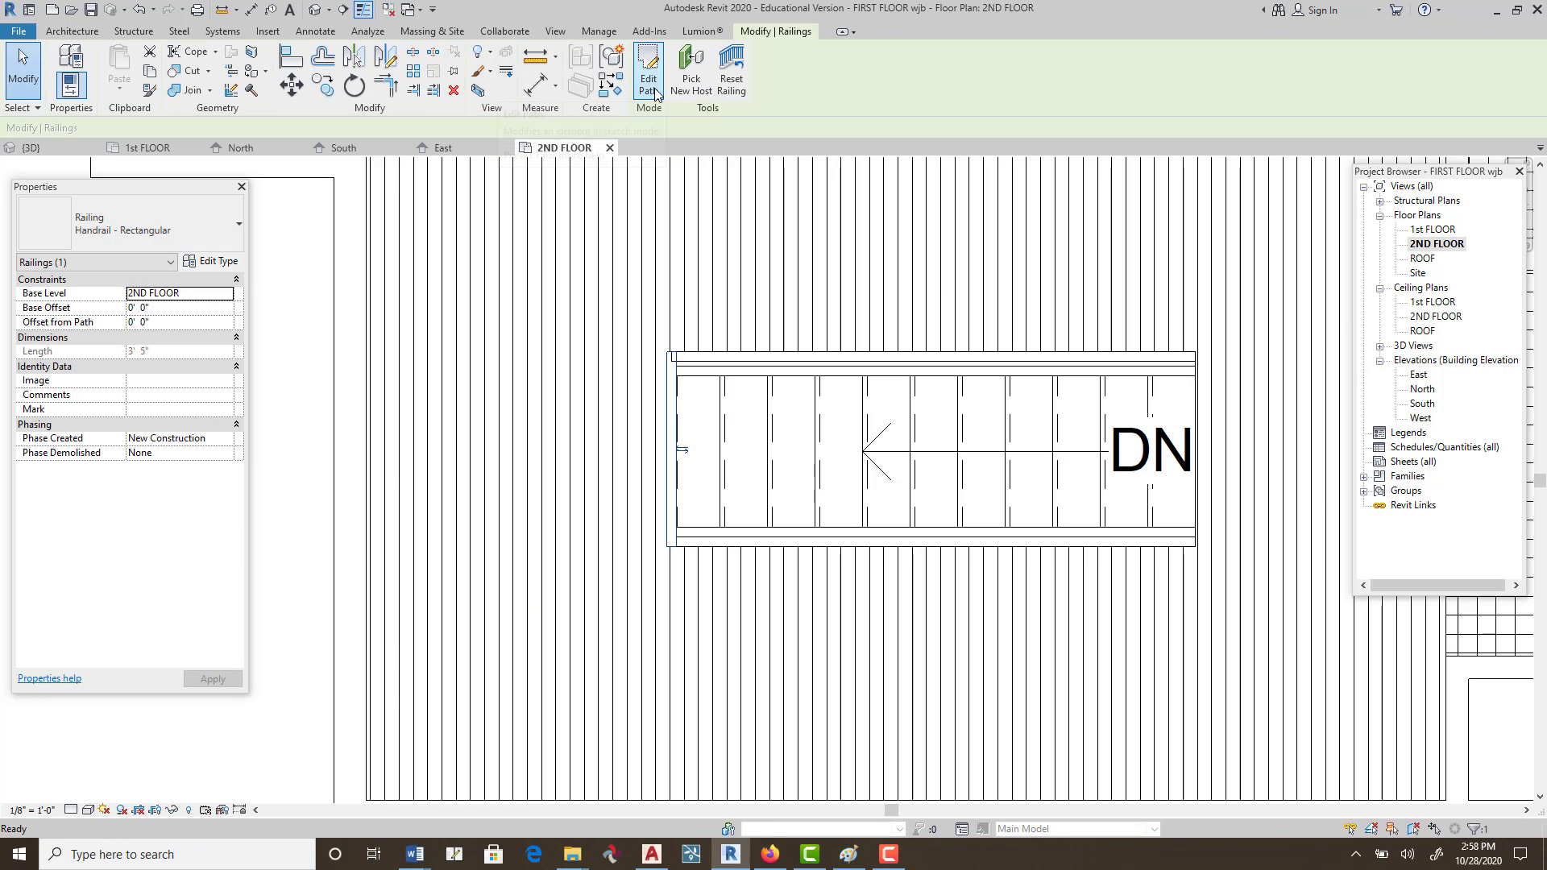
Create a railing about 9'-3" long, running east along the straight stair opening's south edge from the west railing's end.
click(101, 30)
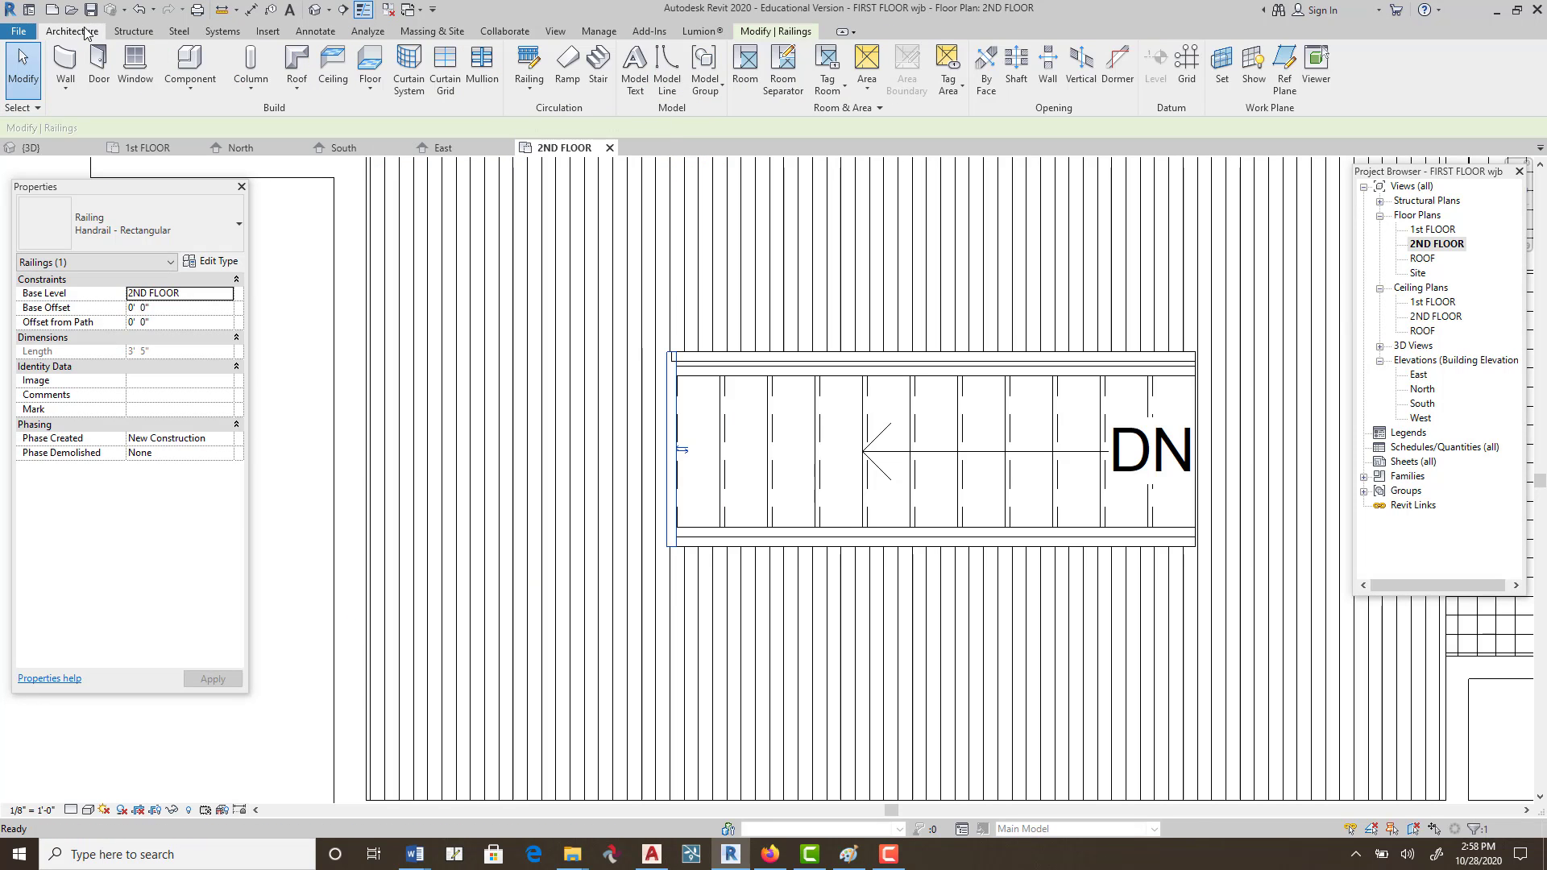
click(520, 97)
click(485, 116)
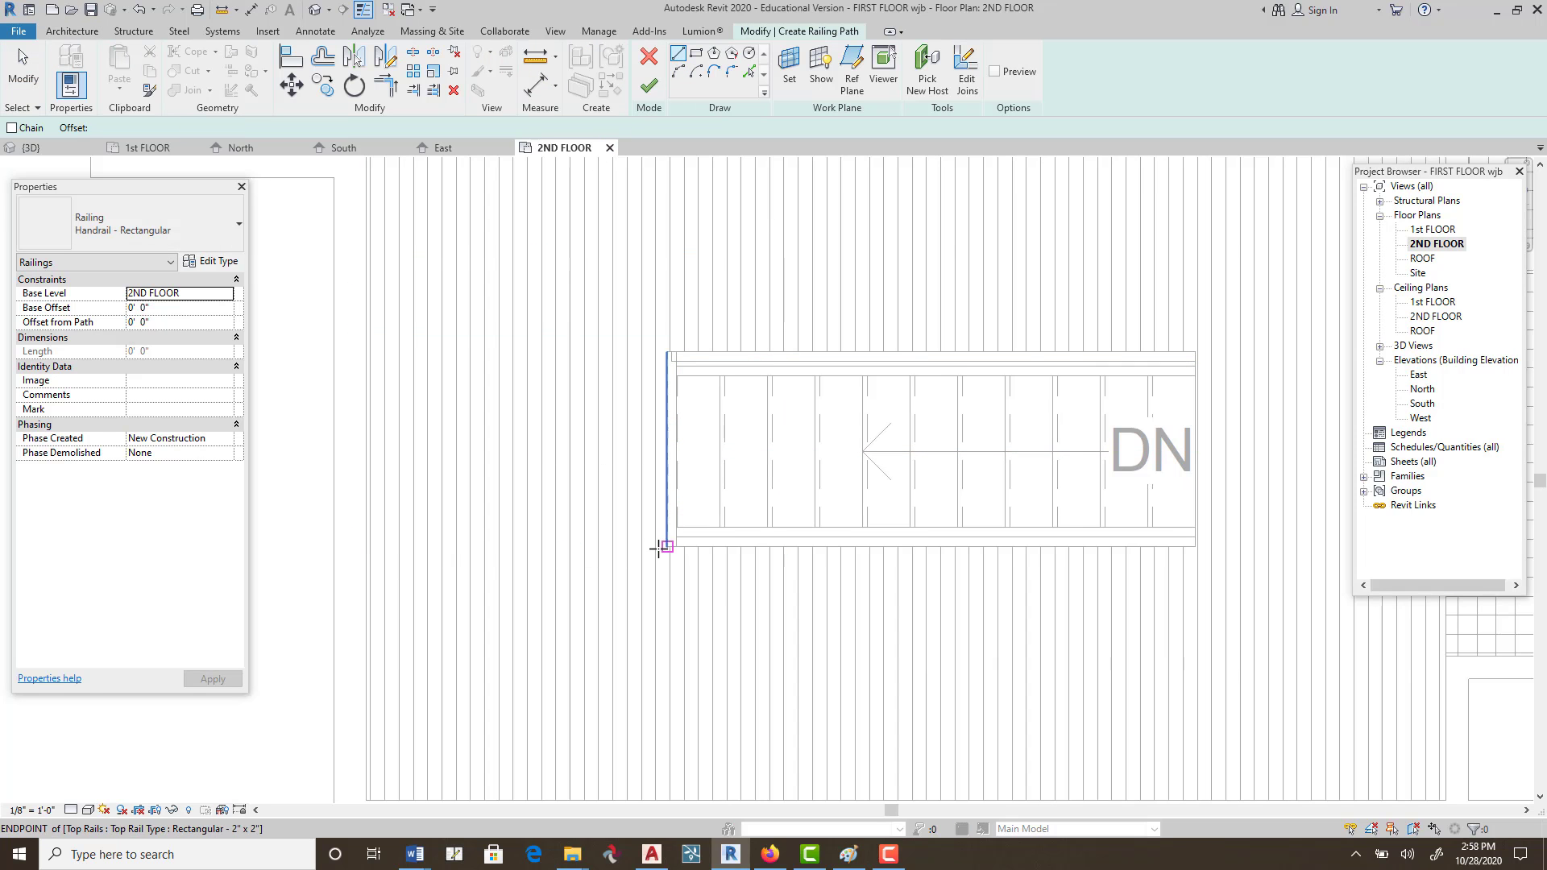
click(1196, 543)
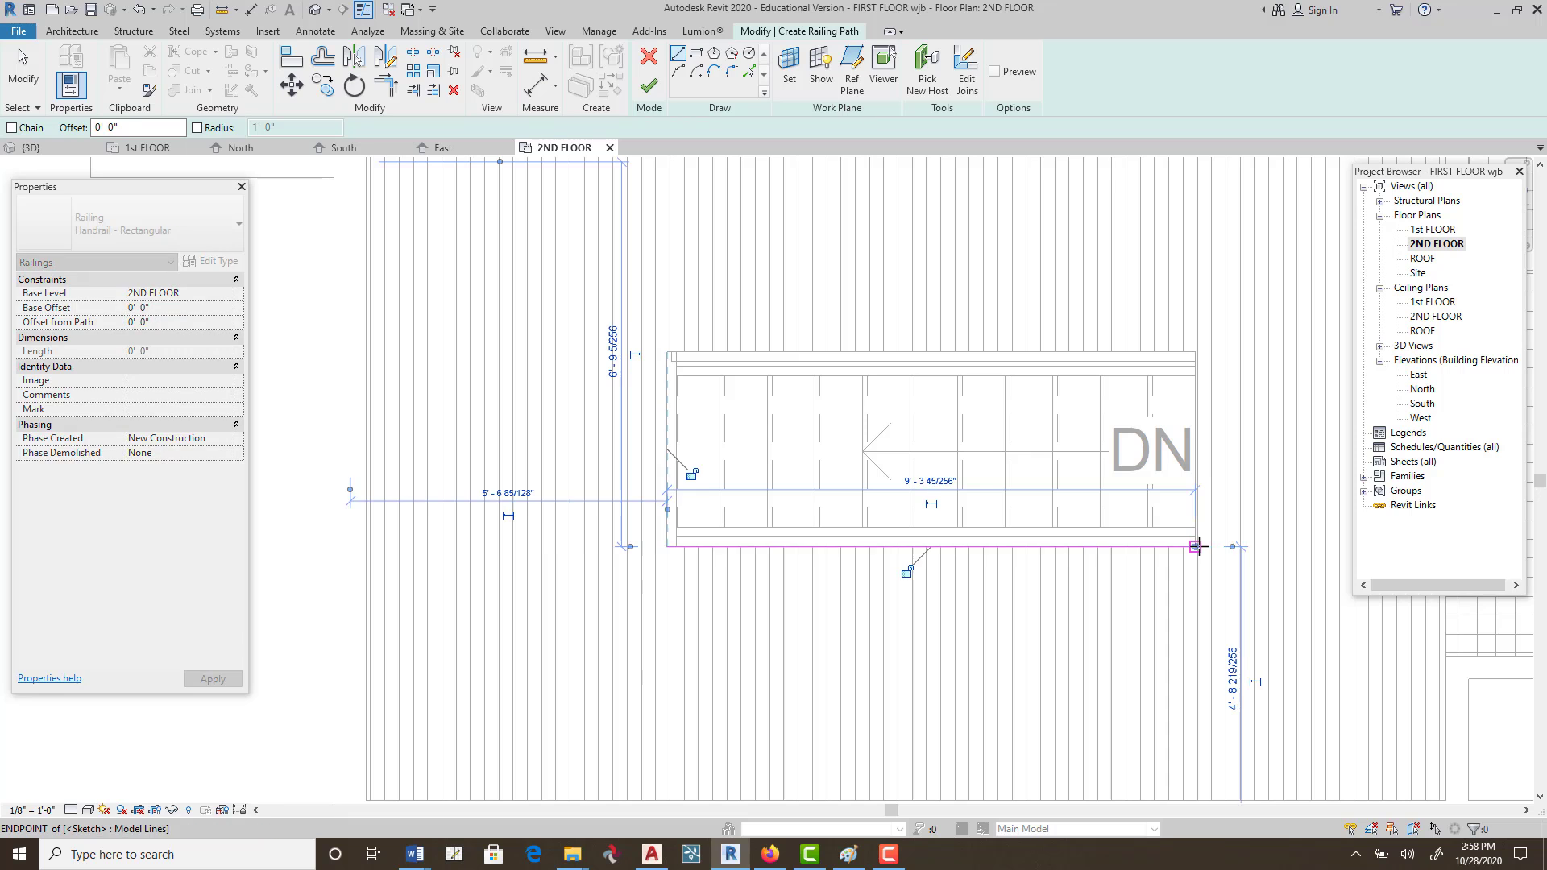
click(648, 85)
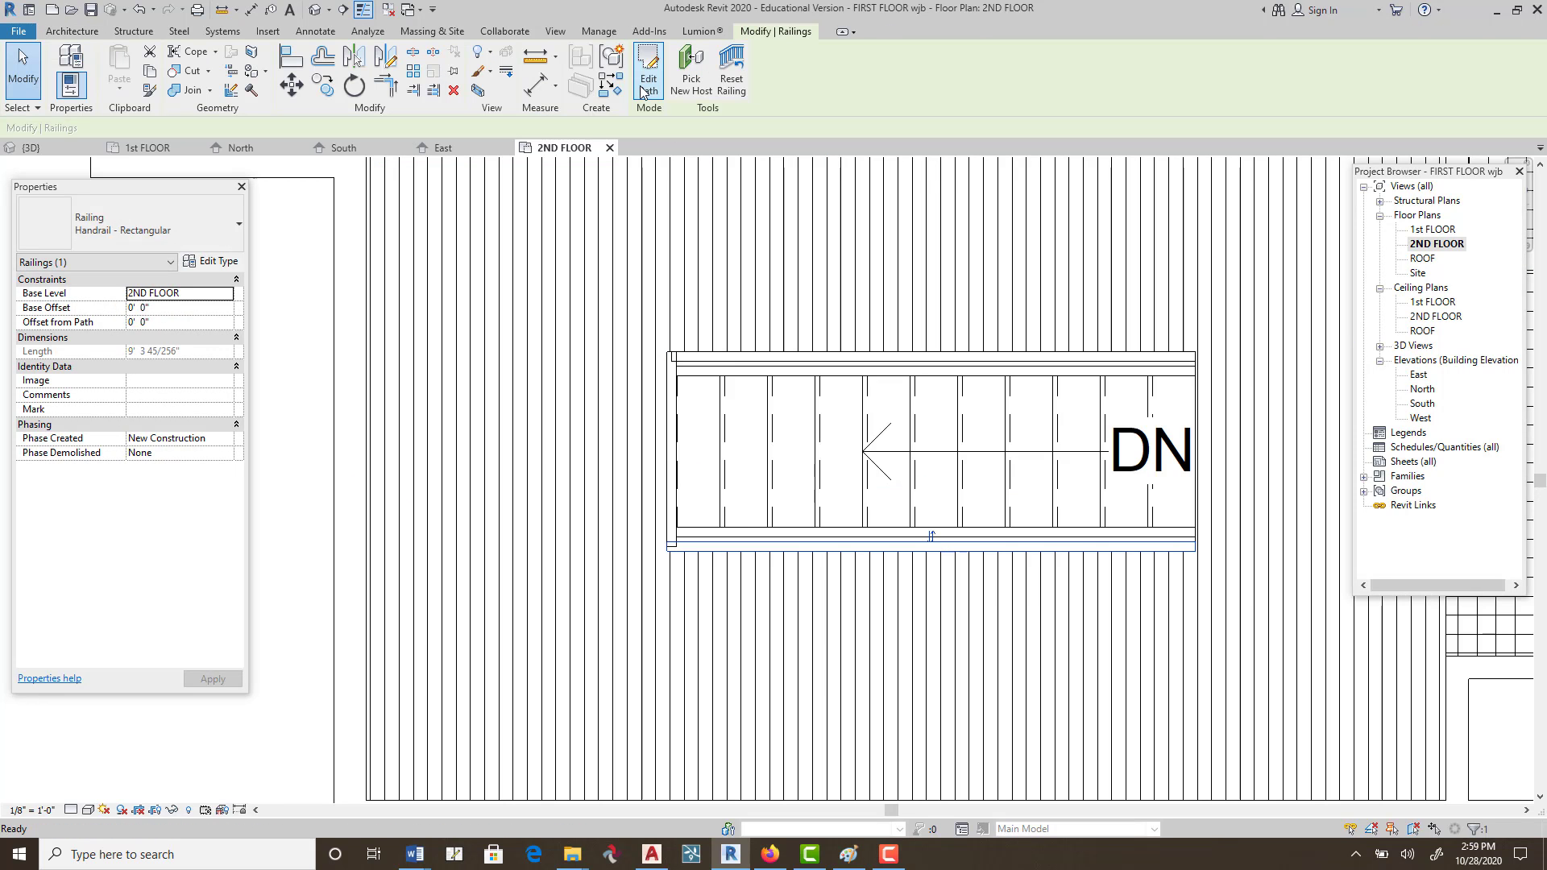
Inspect the railings around the straight stair opening in 3D, and return to the 2ND FLOOR plan.
click(308, 10)
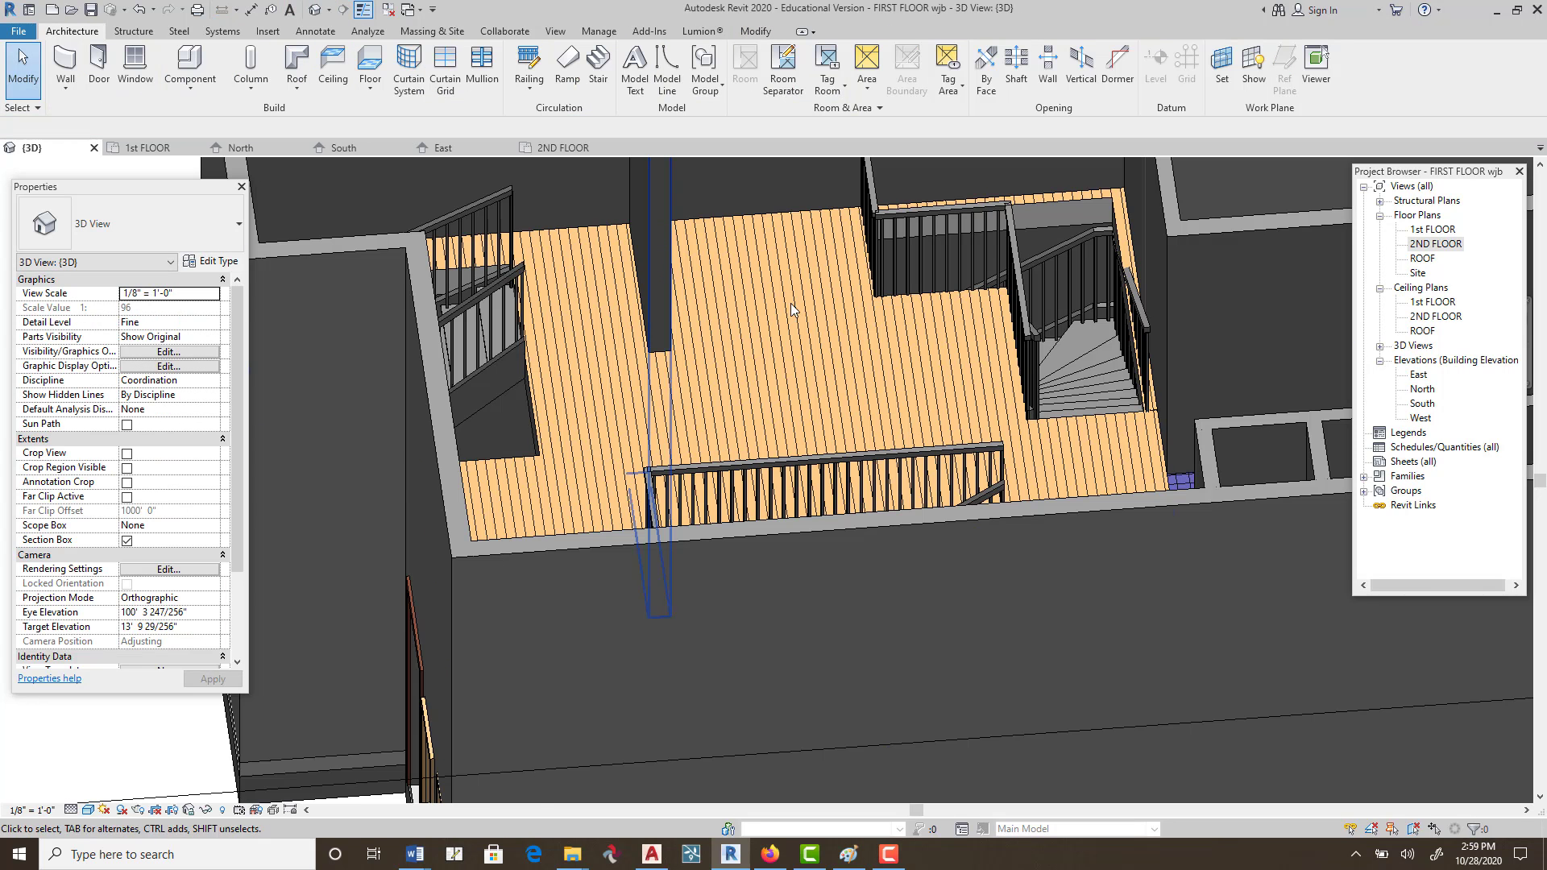
scroll(846, 411, up, 3)
shift+middle_drag(832, 433, 854, 463)
middle_drag(854, 463, 1031, 497)
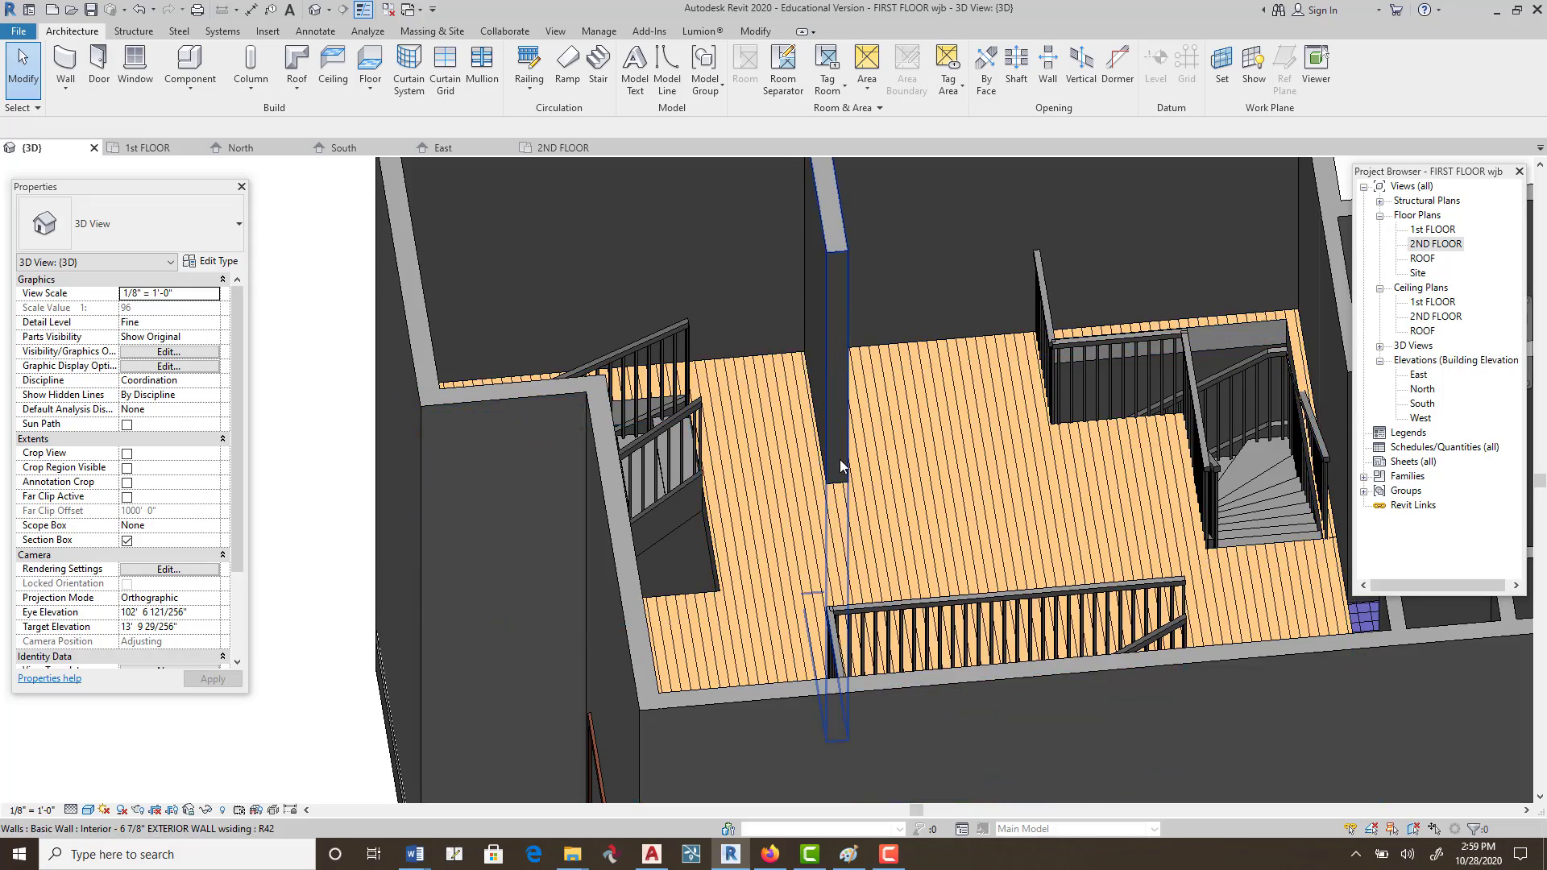
middle_drag(833, 505, 850, 370)
shift+middle_drag(918, 305, 1027, 463)
double_click(1420, 243)
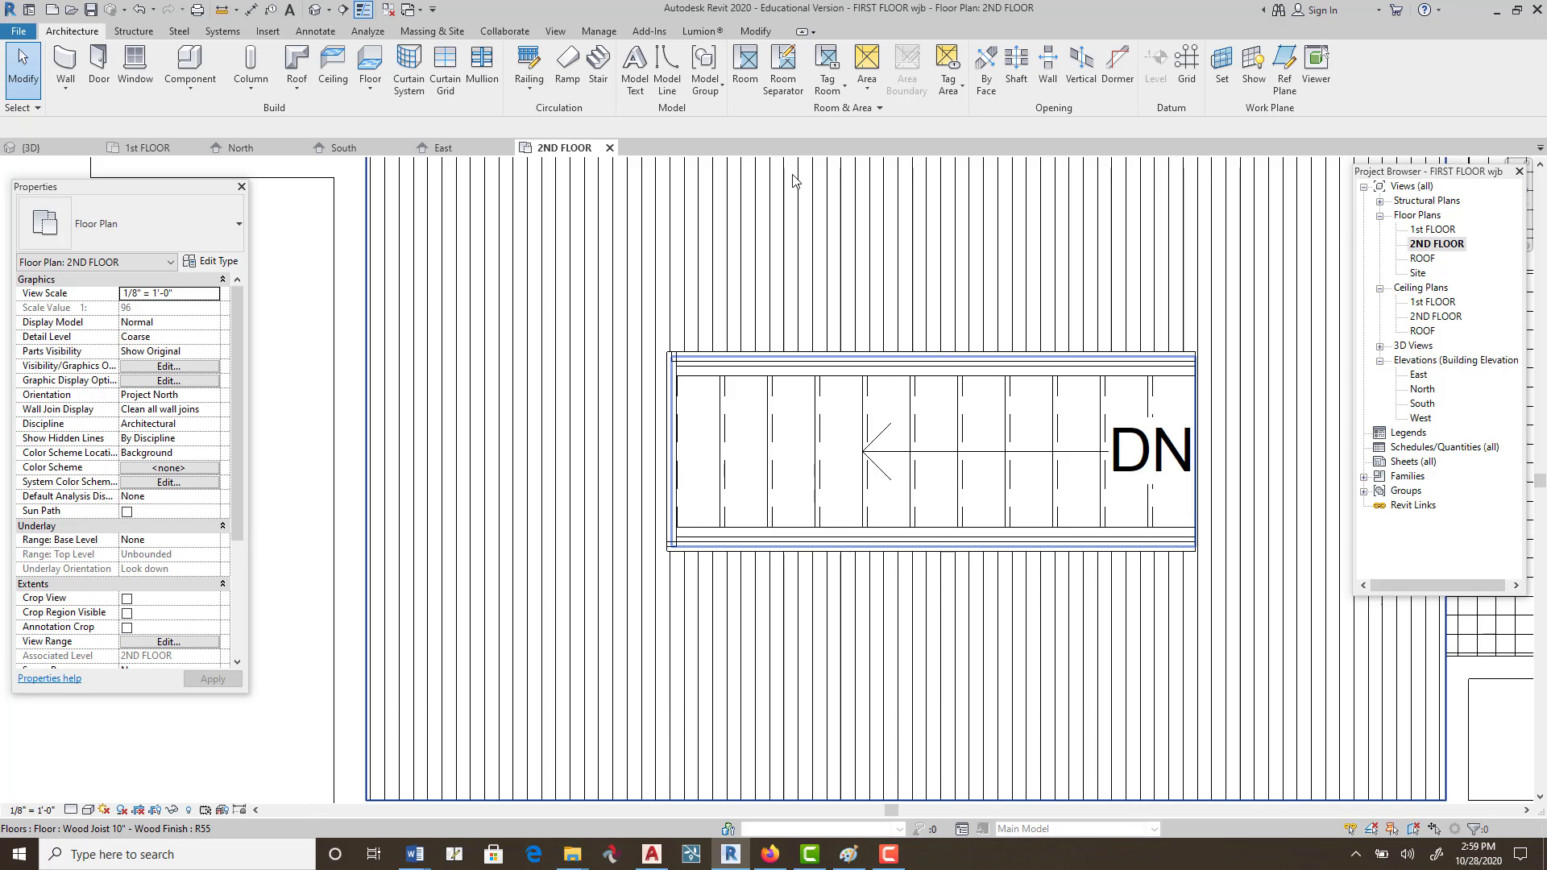
Create a 4'-1" railing on the U-shaped stair opening's east edge, running south from the inner stair railing to the southeast corner.
scroll(958, 370, down, 2)
middle_drag(945, 318, 962, 486)
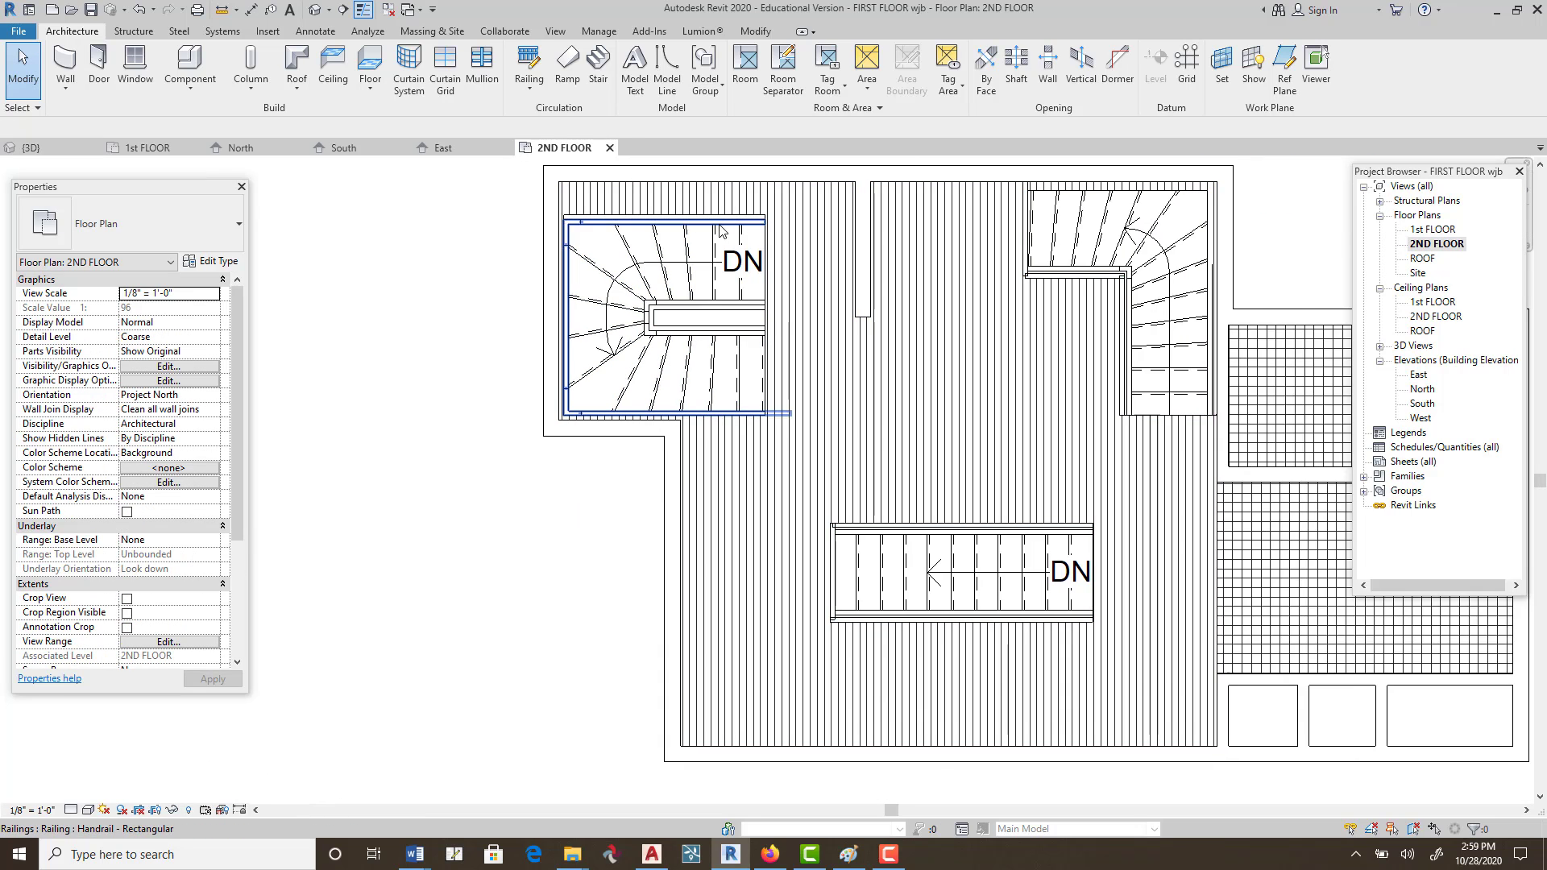
scroll(716, 226, up, 1)
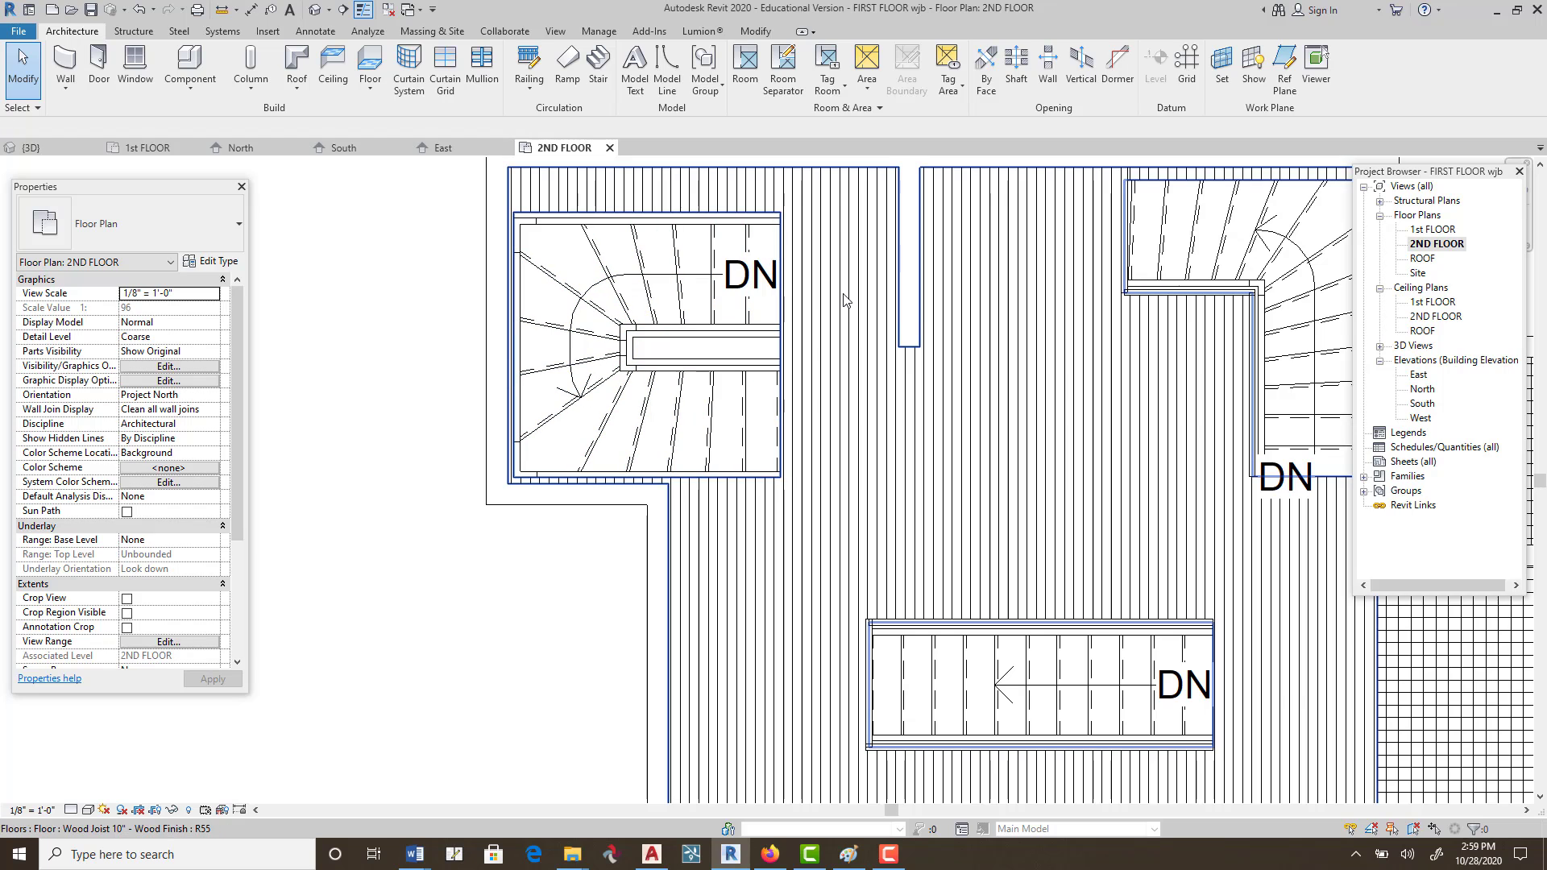
click(532, 84)
click(493, 116)
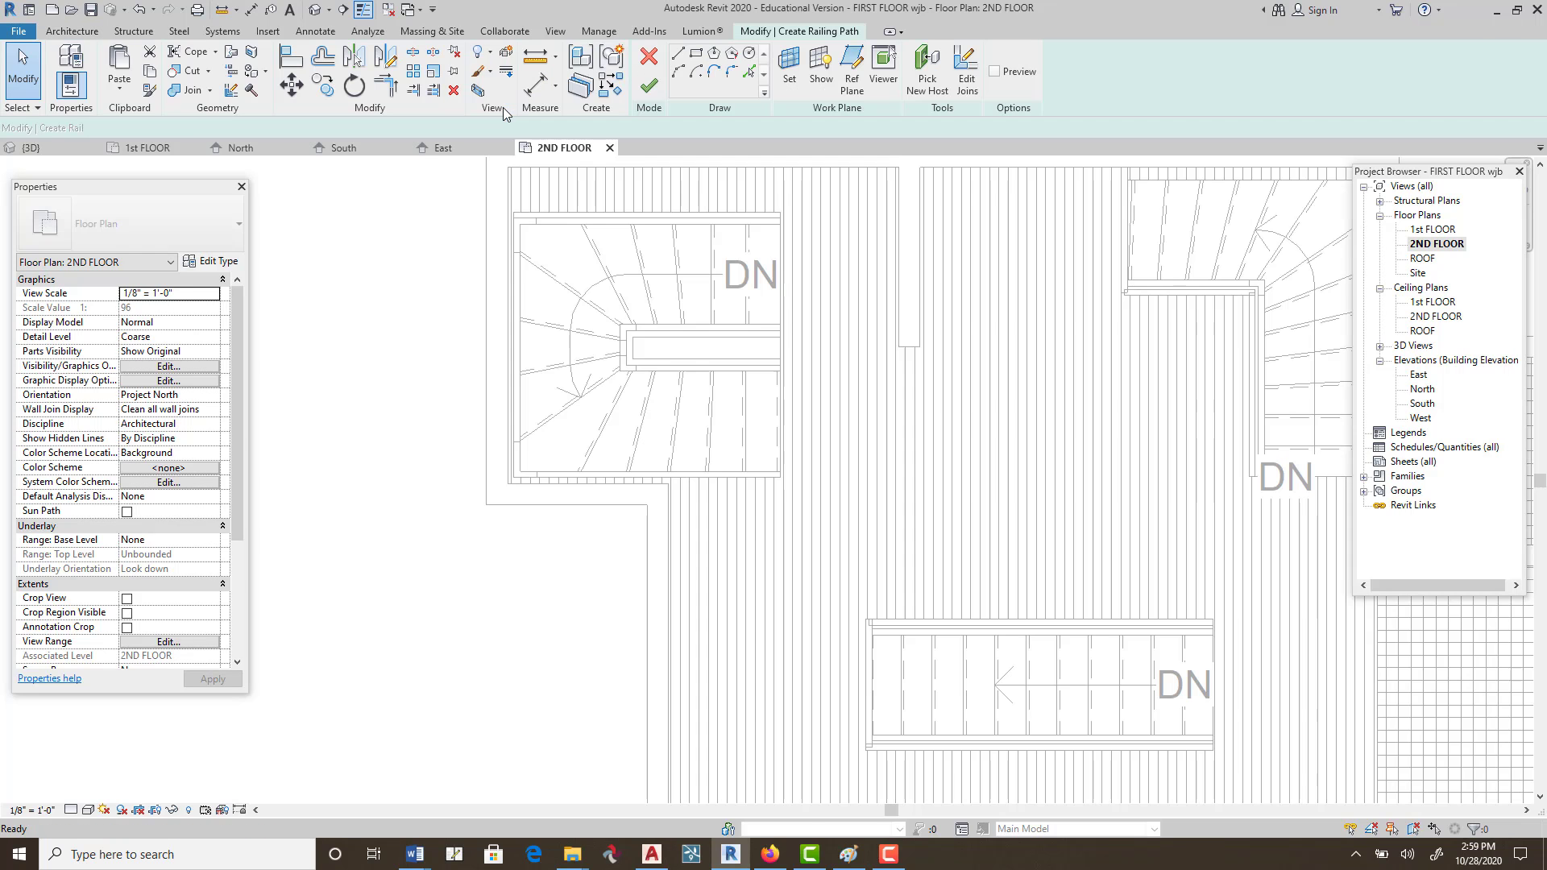
scroll(818, 378, up, 3)
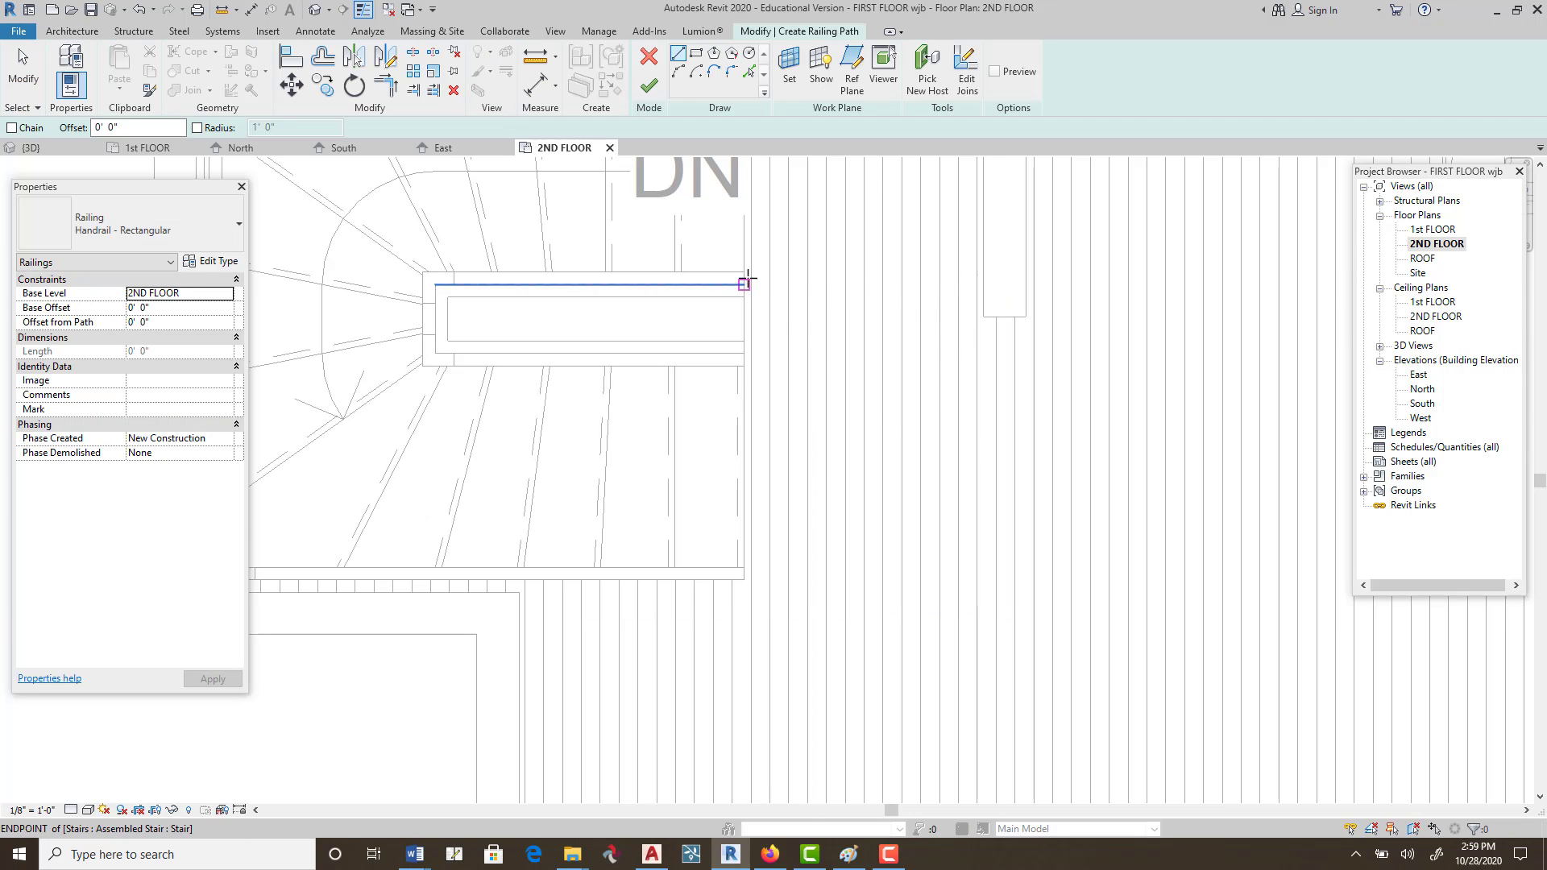
click(745, 274)
click(743, 578)
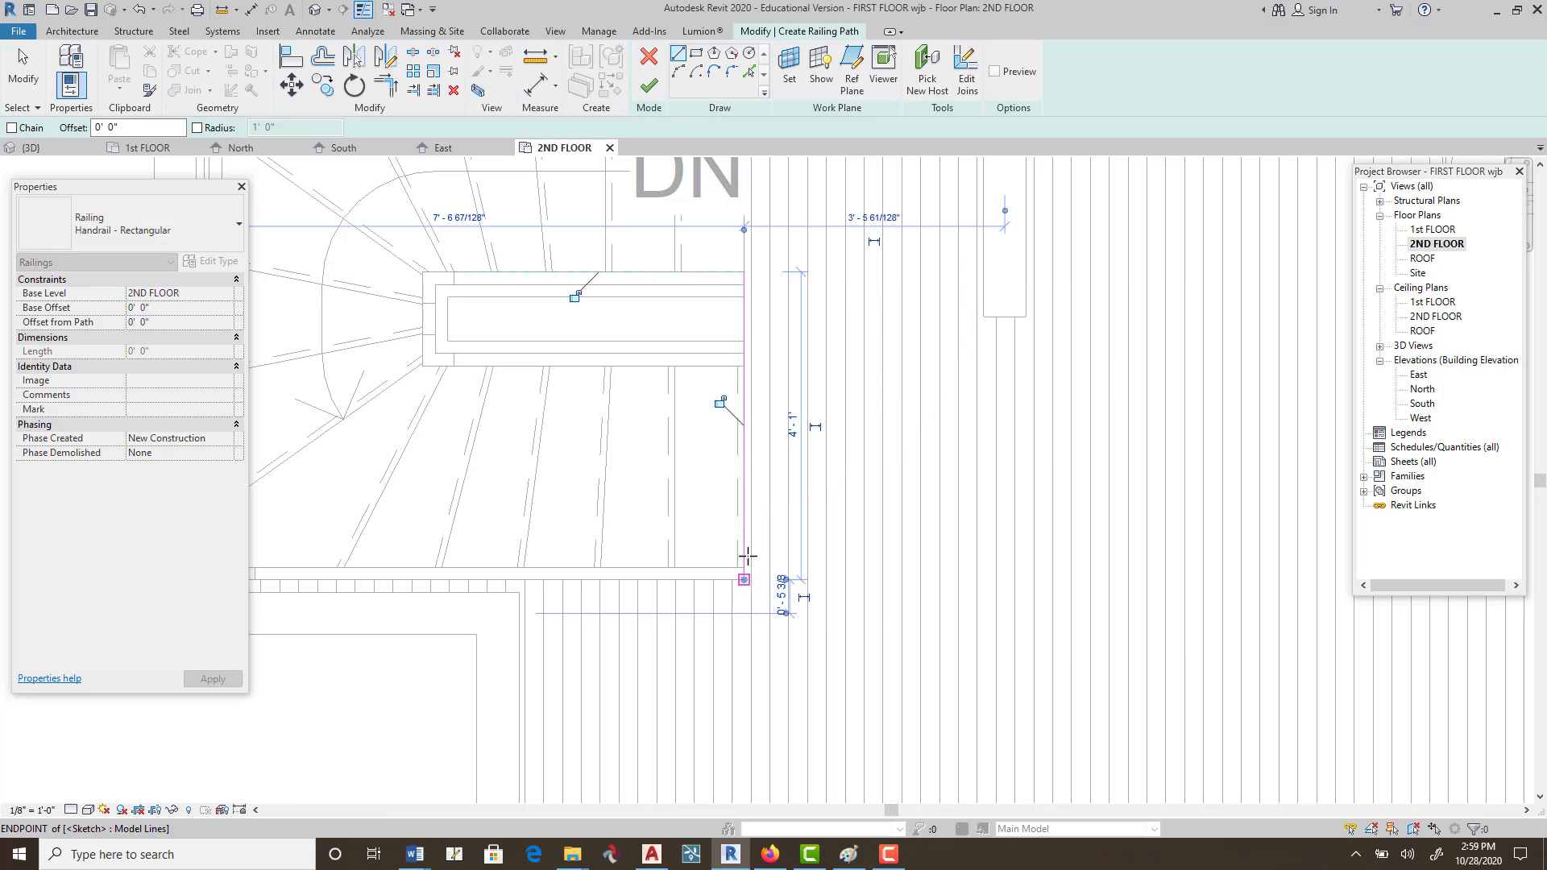
click(650, 86)
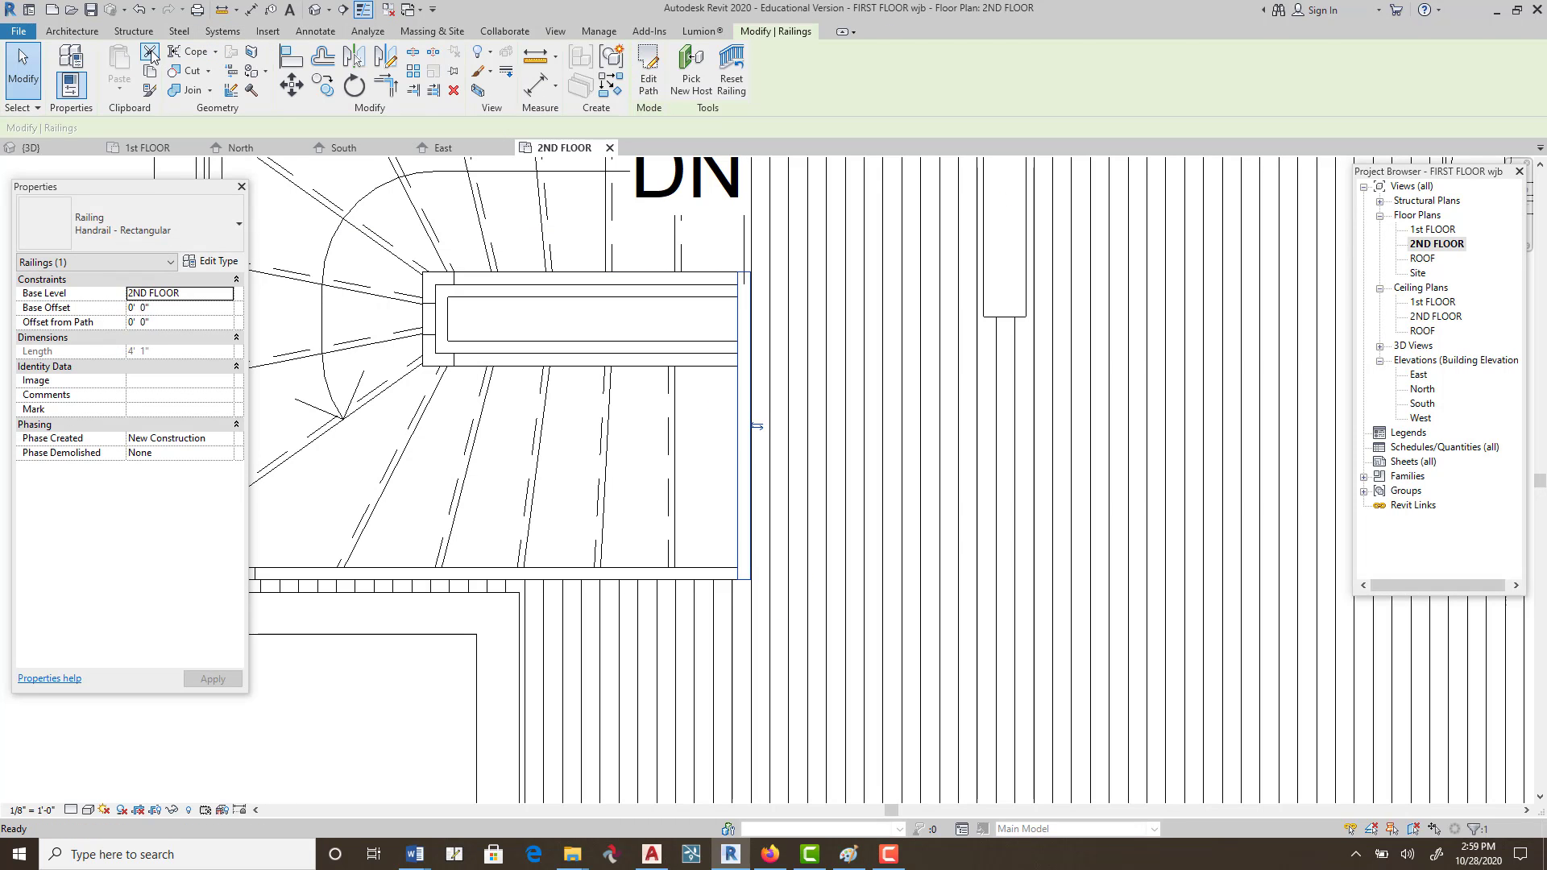
Create a railing about 3'-0" long on the U-shaped stair opening's south edge, running east to the opening's southeast corner.
click(82, 33)
click(525, 94)
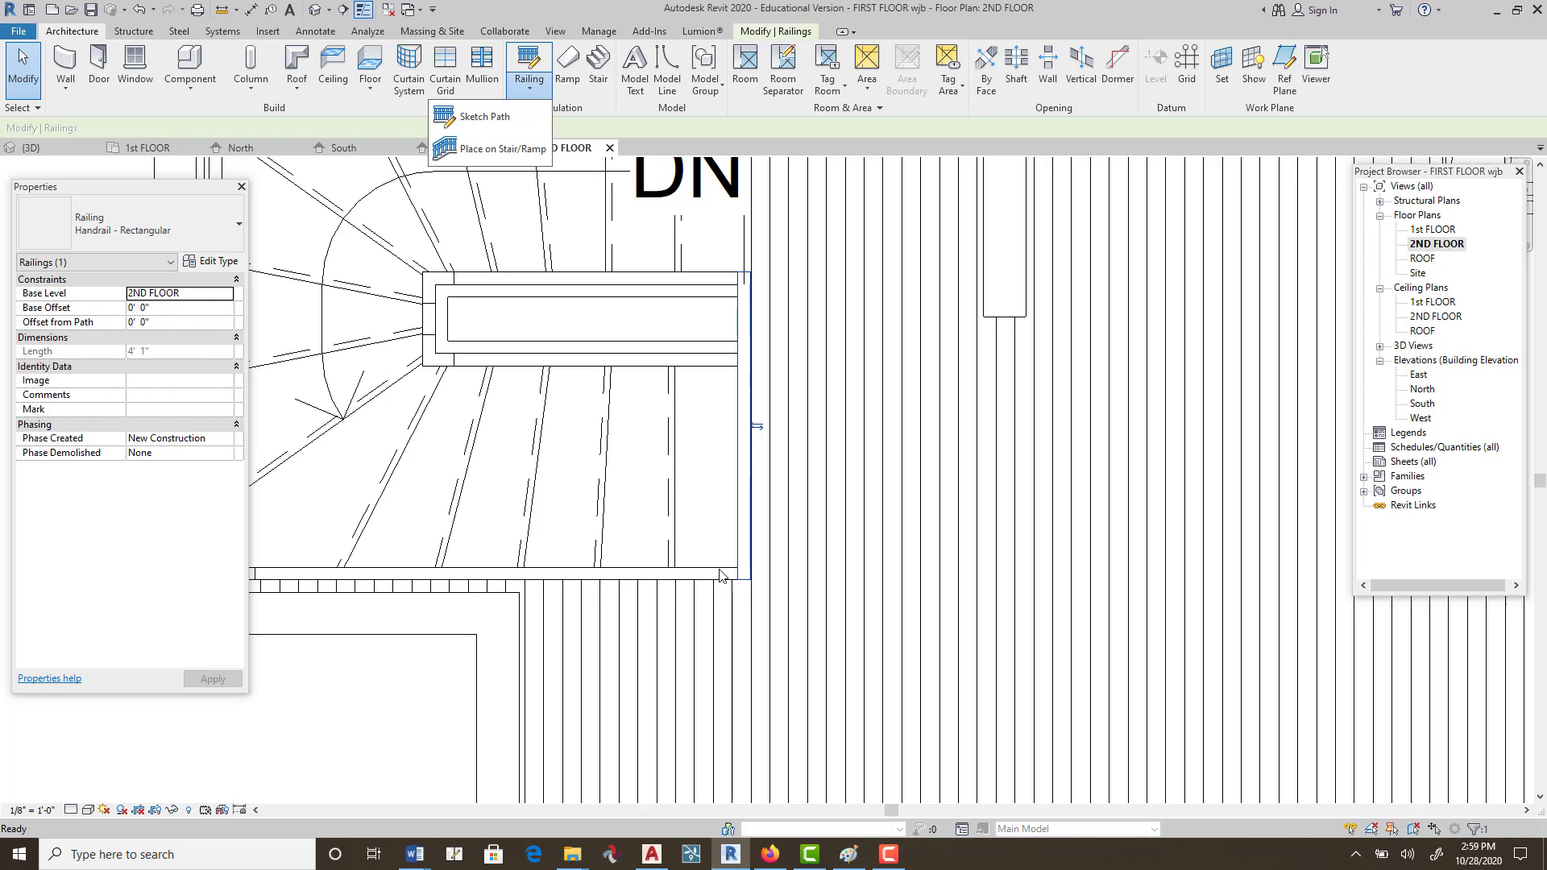
click(508, 119)
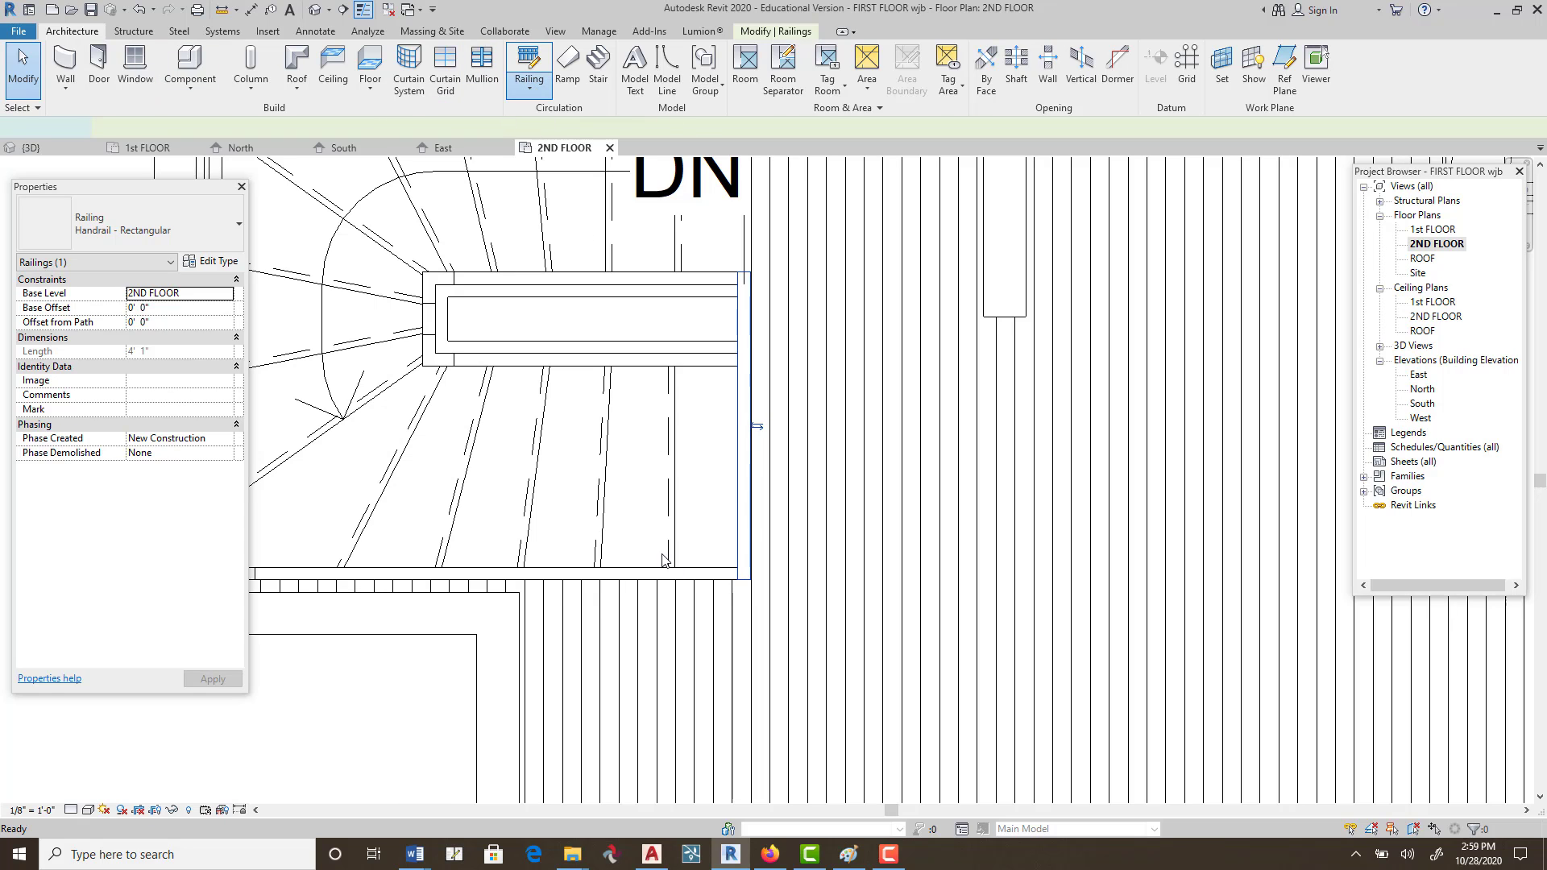
click(681, 63)
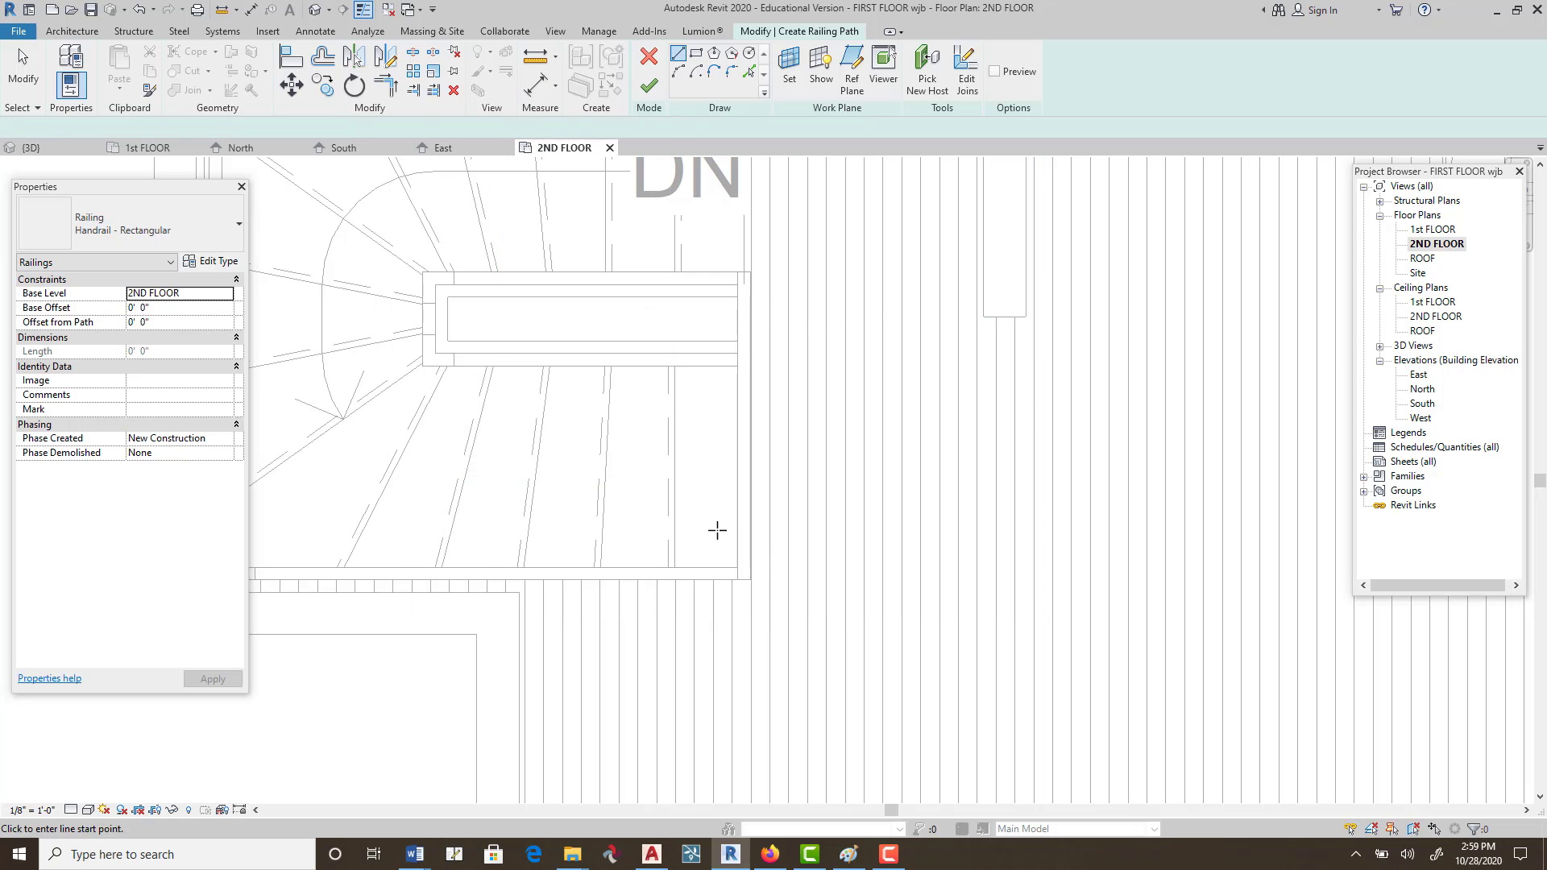
click(522, 579)
click(751, 579)
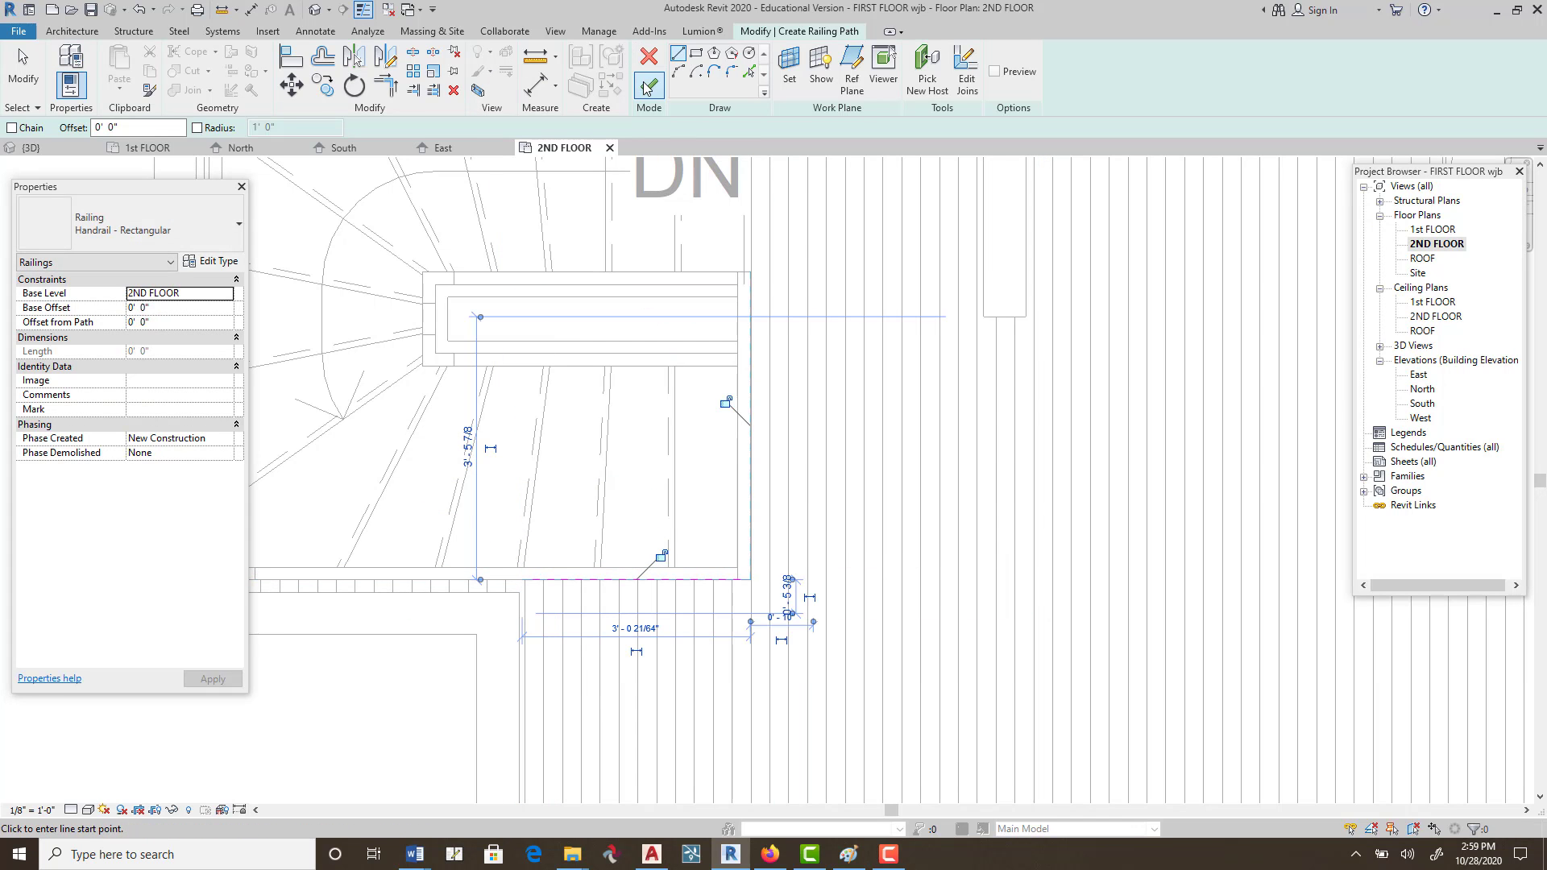
click(648, 87)
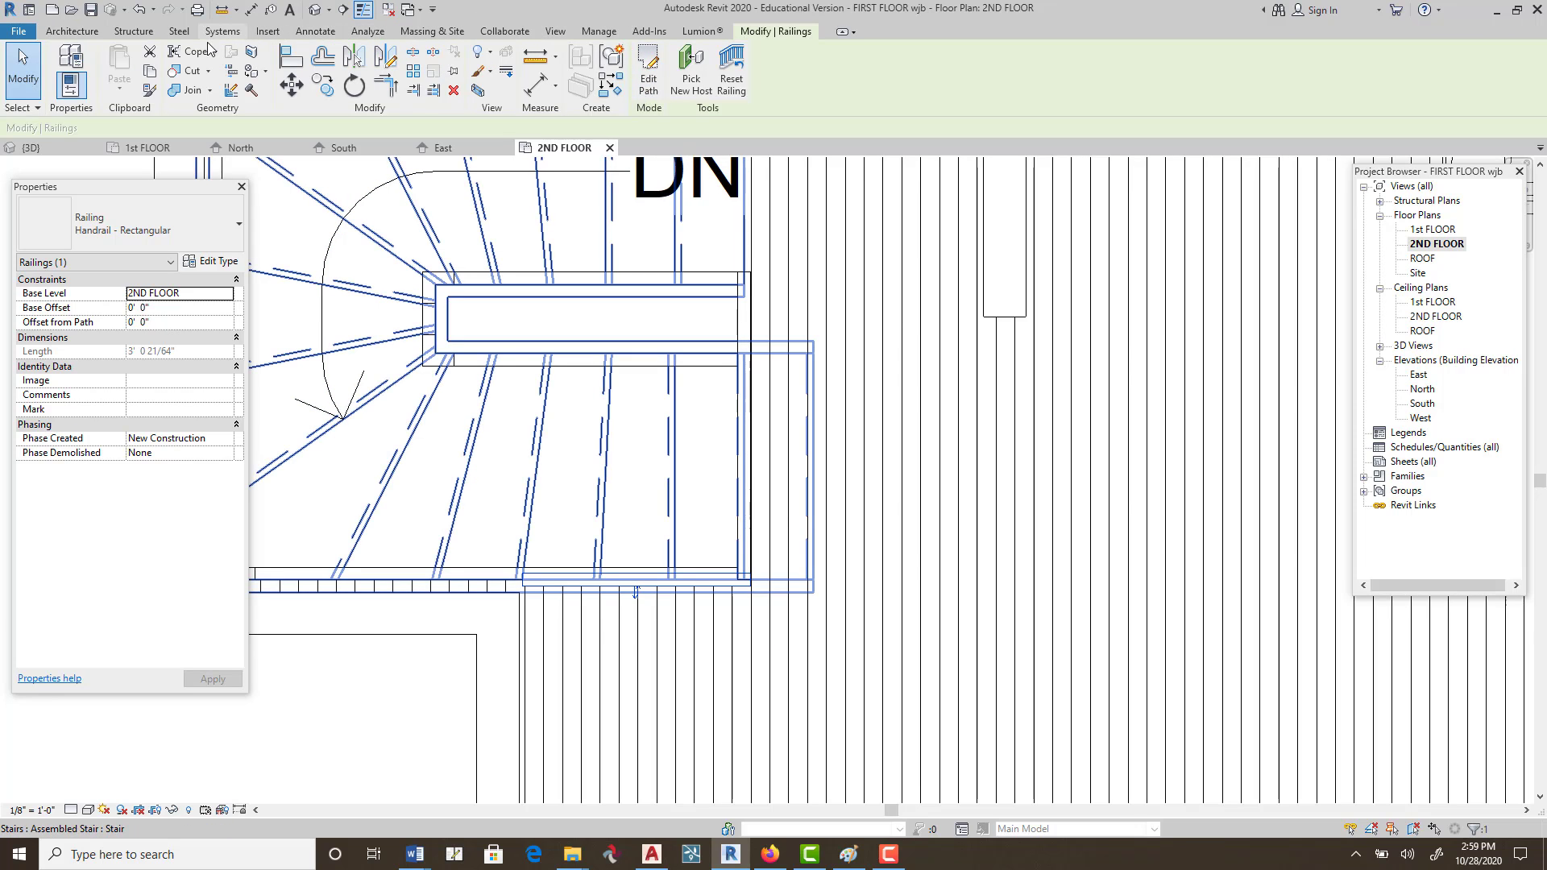
Inspect the railings around the three second-floor stair openings in 3D from several angles.
click(314, 11)
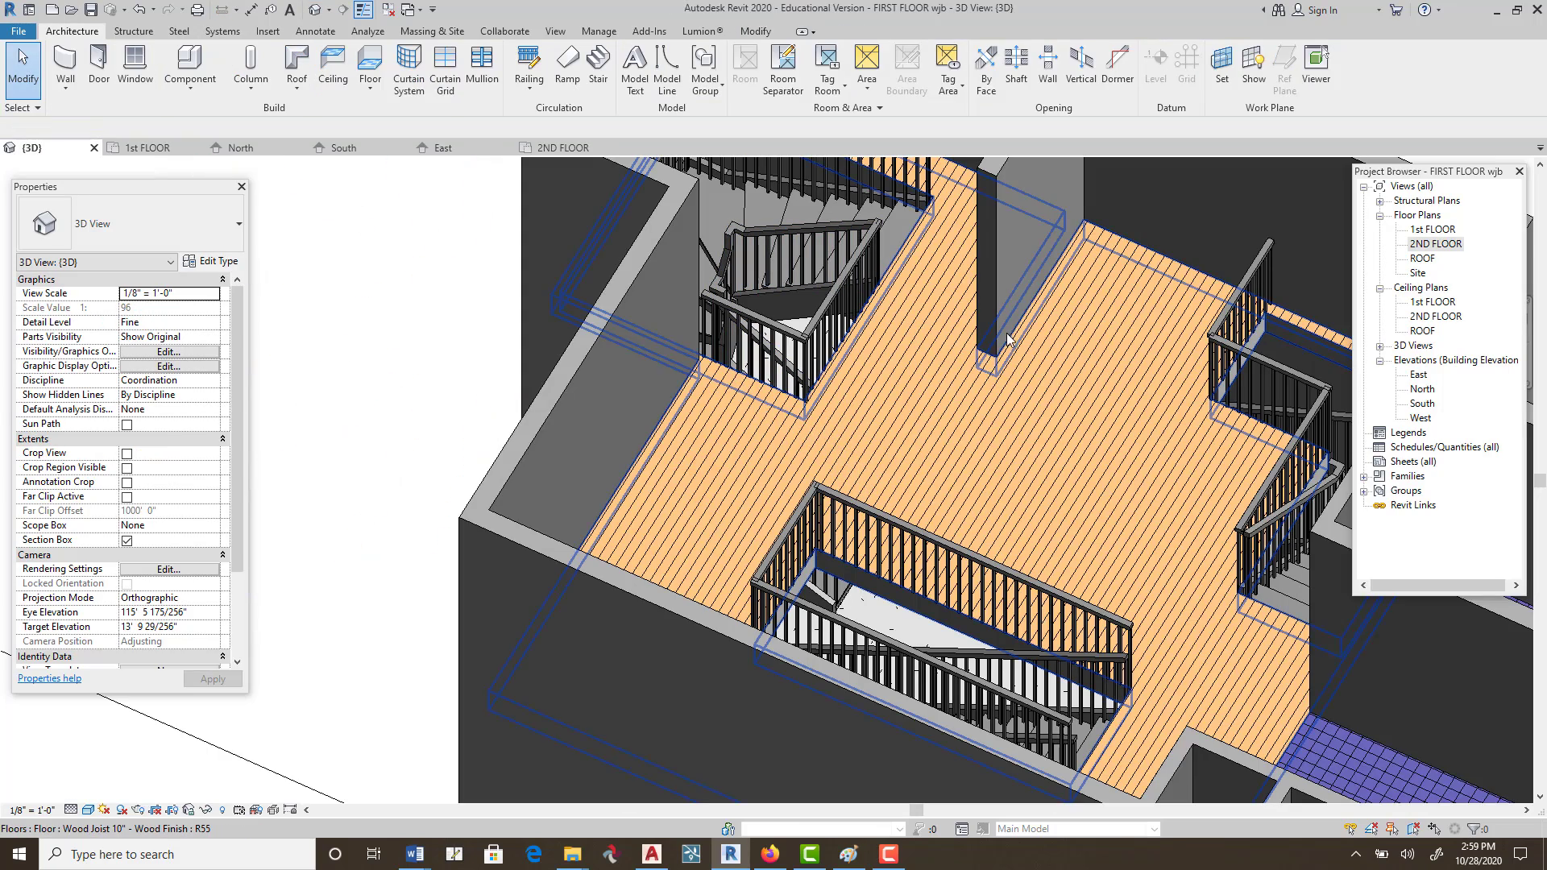
shift+middle_drag(1003, 355, 597, 393)
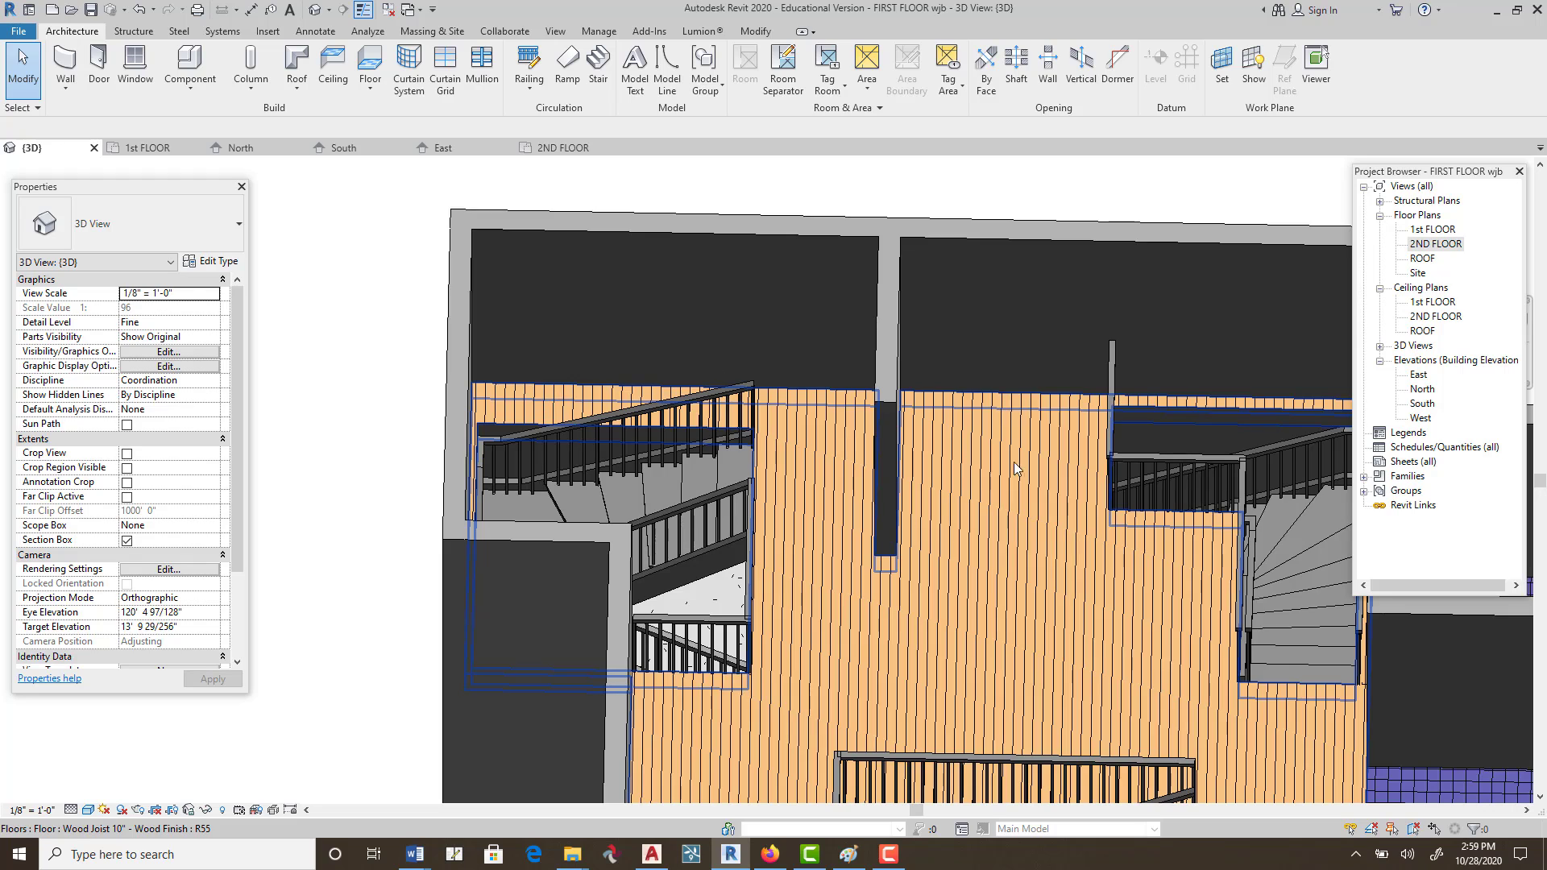
shift+middle_drag(1013, 462, 958, 280)
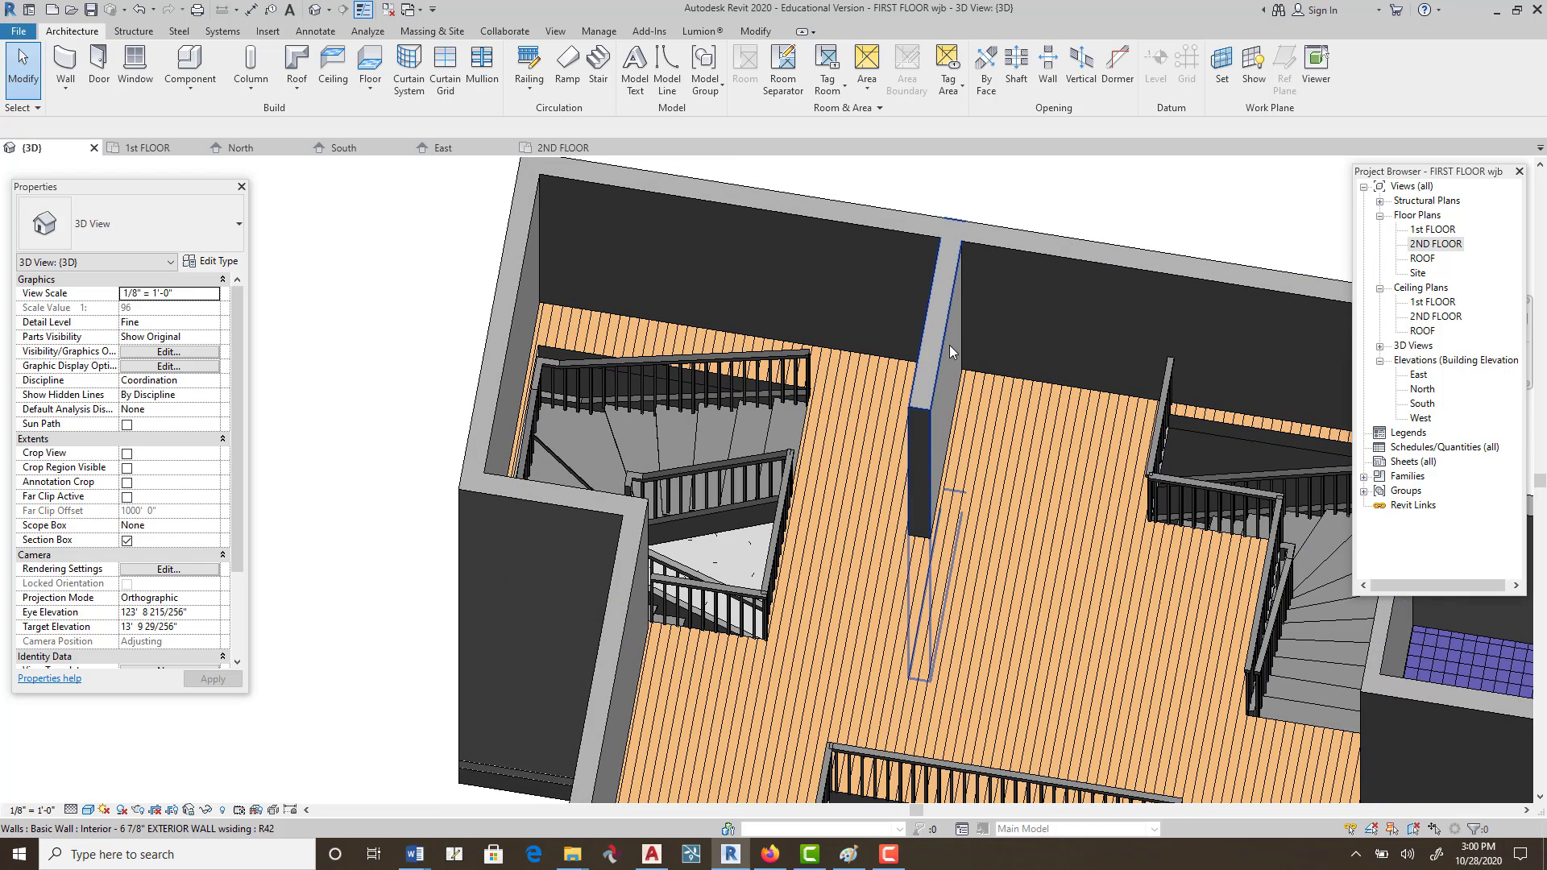
shift+middle_drag(979, 352, 922, 467)
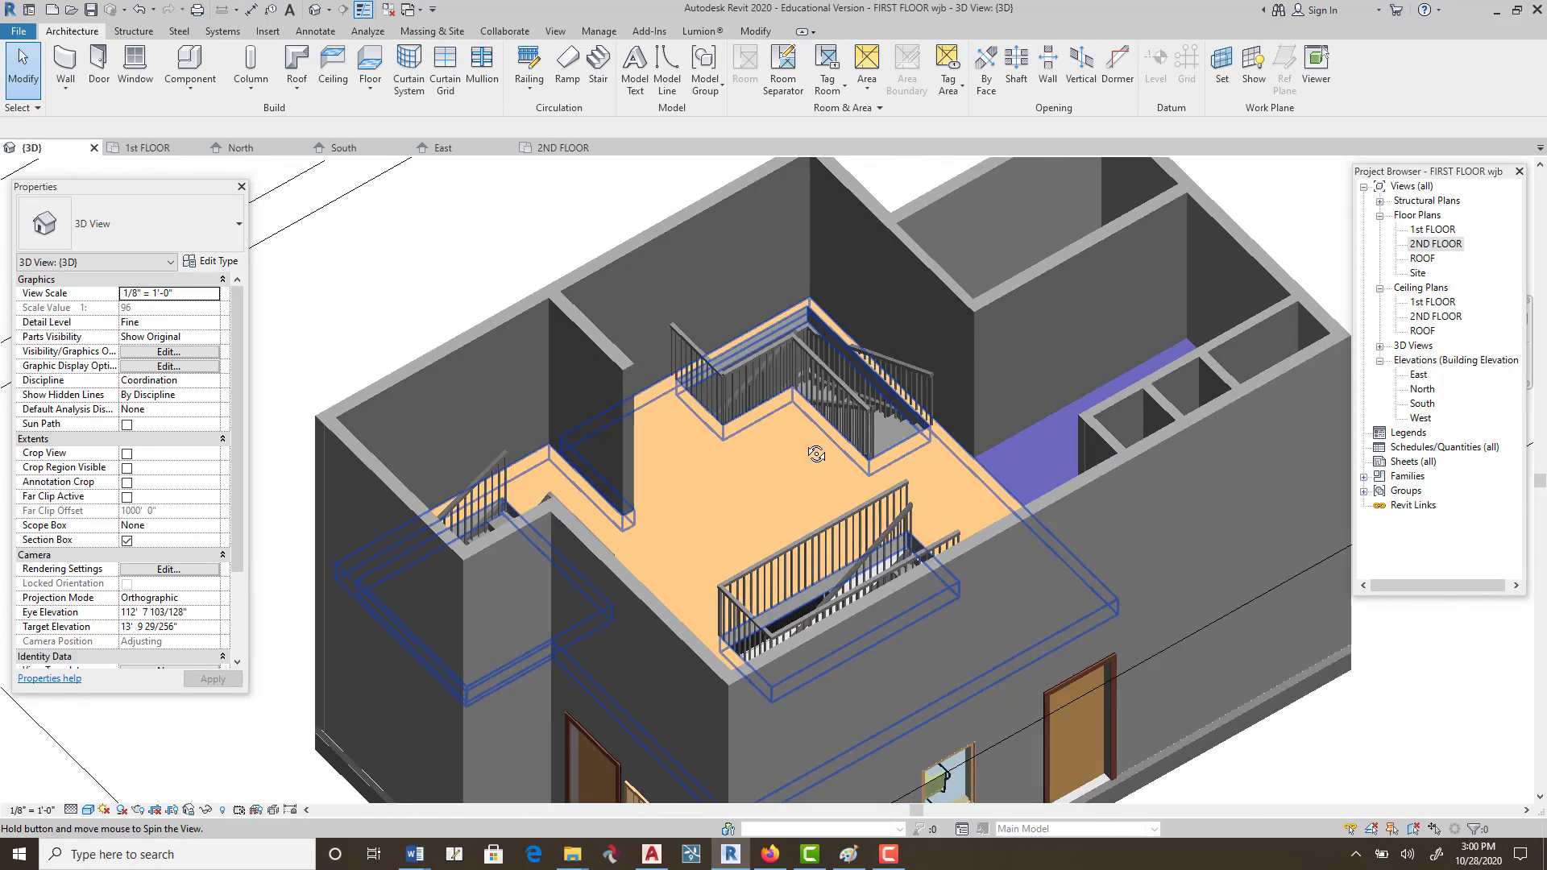
mouse_move(806, 425)
shift+middle_down()
mouse_move(1001, 524)
mouse_move(641, 518)
shift+middle_up()
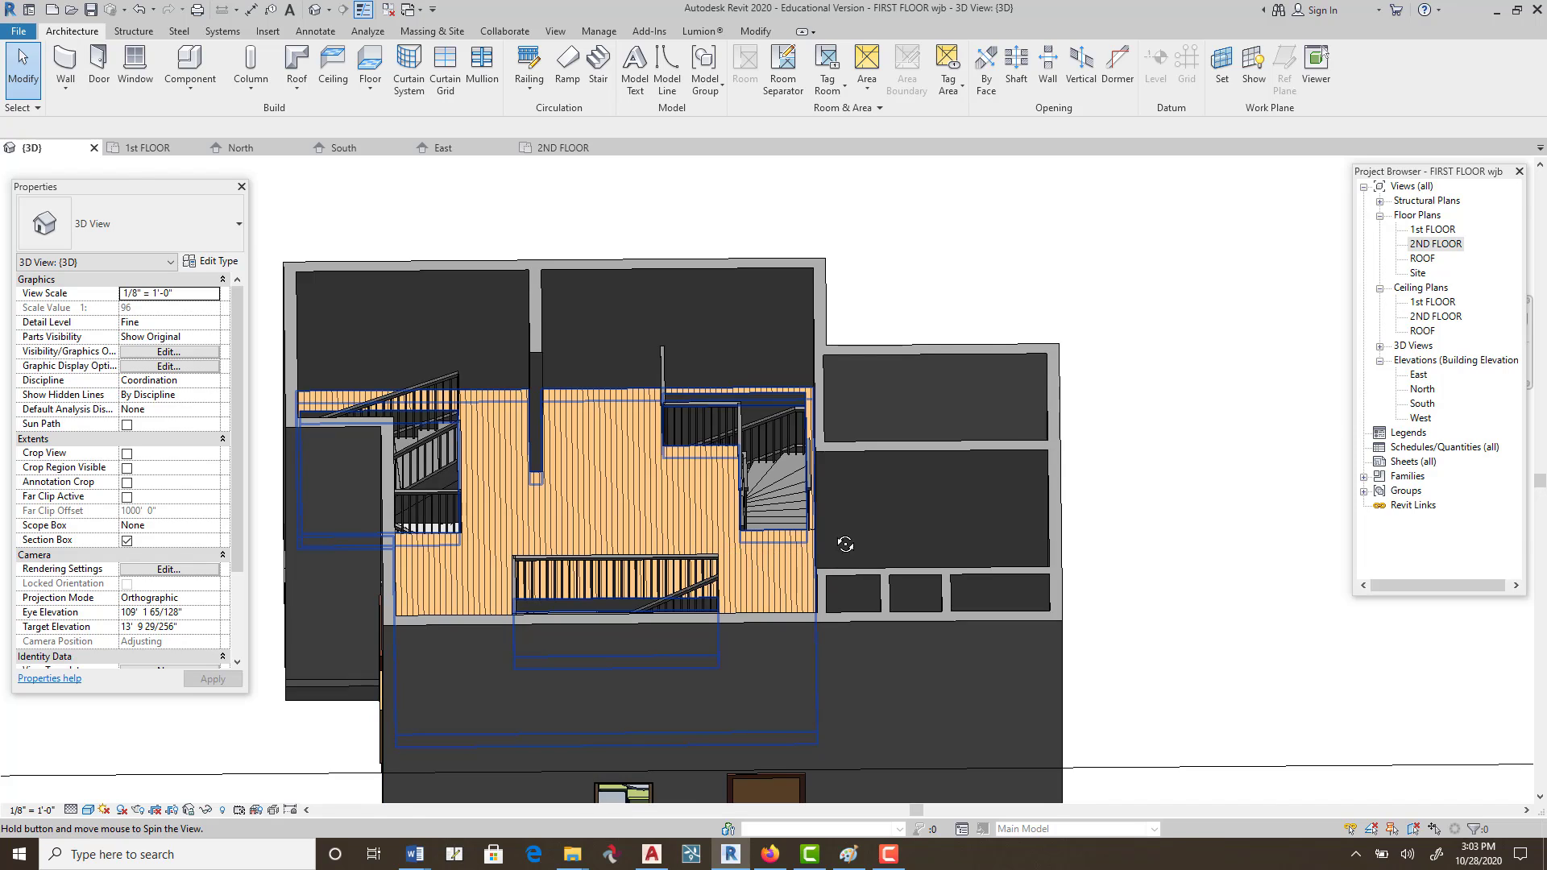
shift+middle_drag(845, 545, 906, 514)
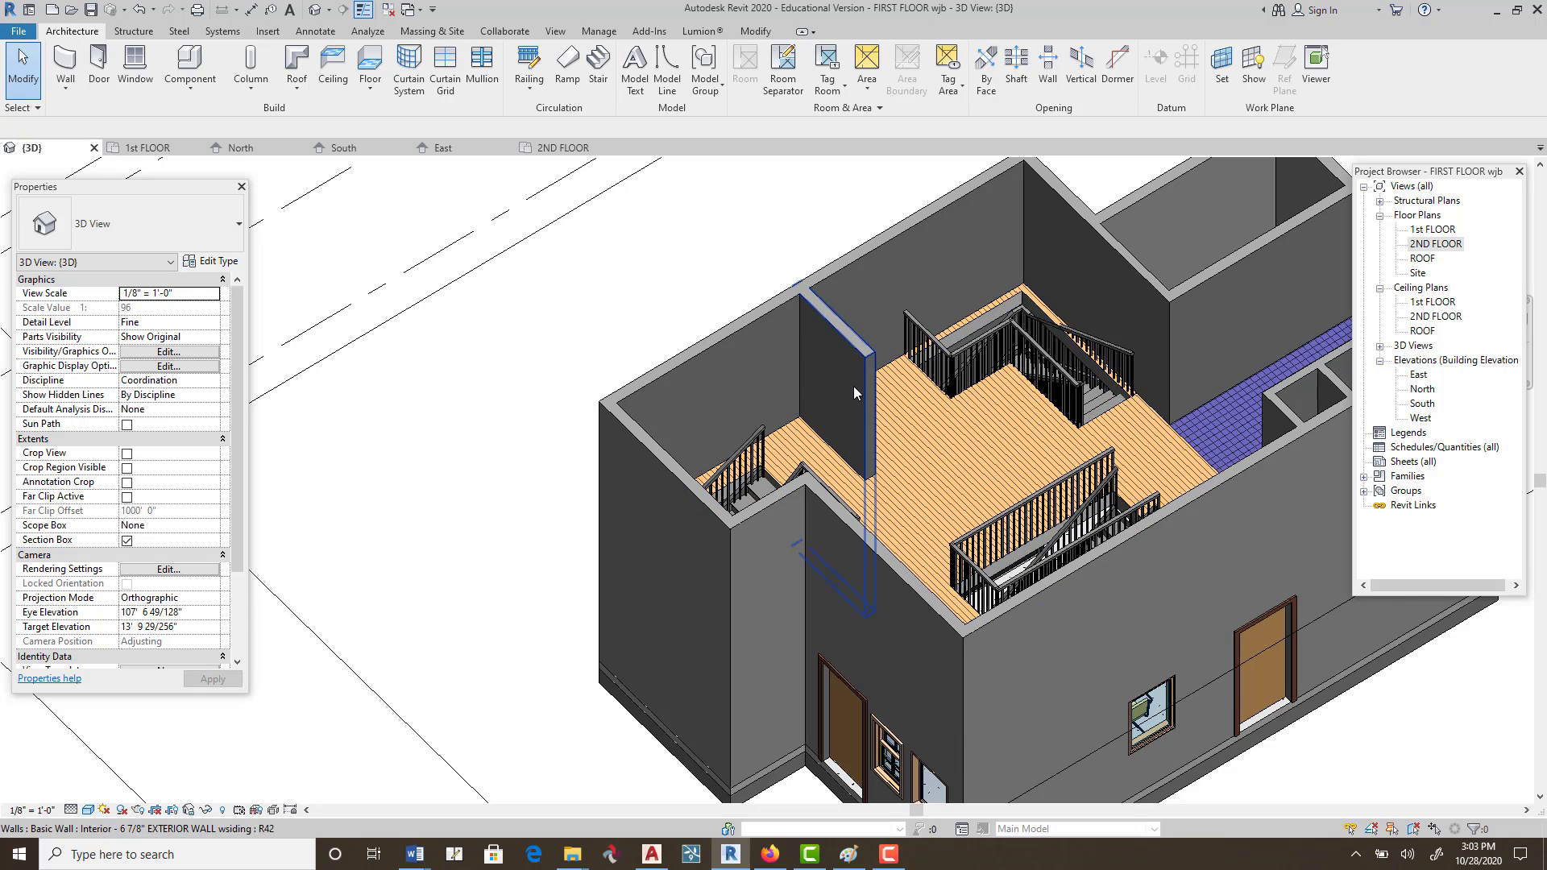
scroll(858, 395, up, 3)
scroll(833, 557, down, 4)
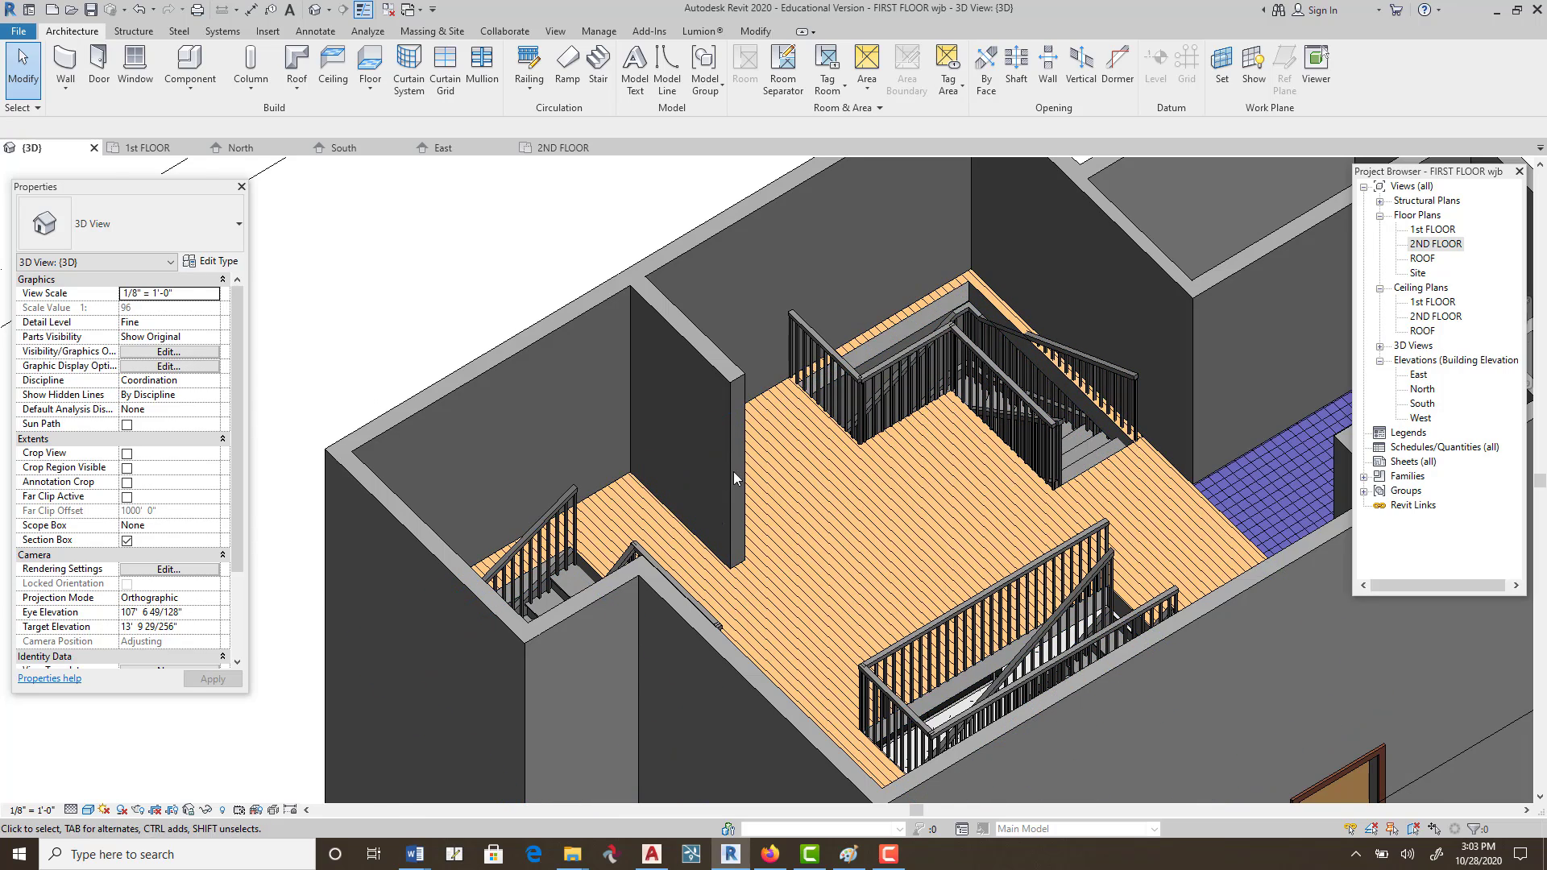
Edit the profile of the short wall between the U-shaped and L-shaped stairs, cutting a 3'-0" by 5'-0" rectangular opening above the second floor.
middle_drag(734, 471, 833, 396)
click(776, 271)
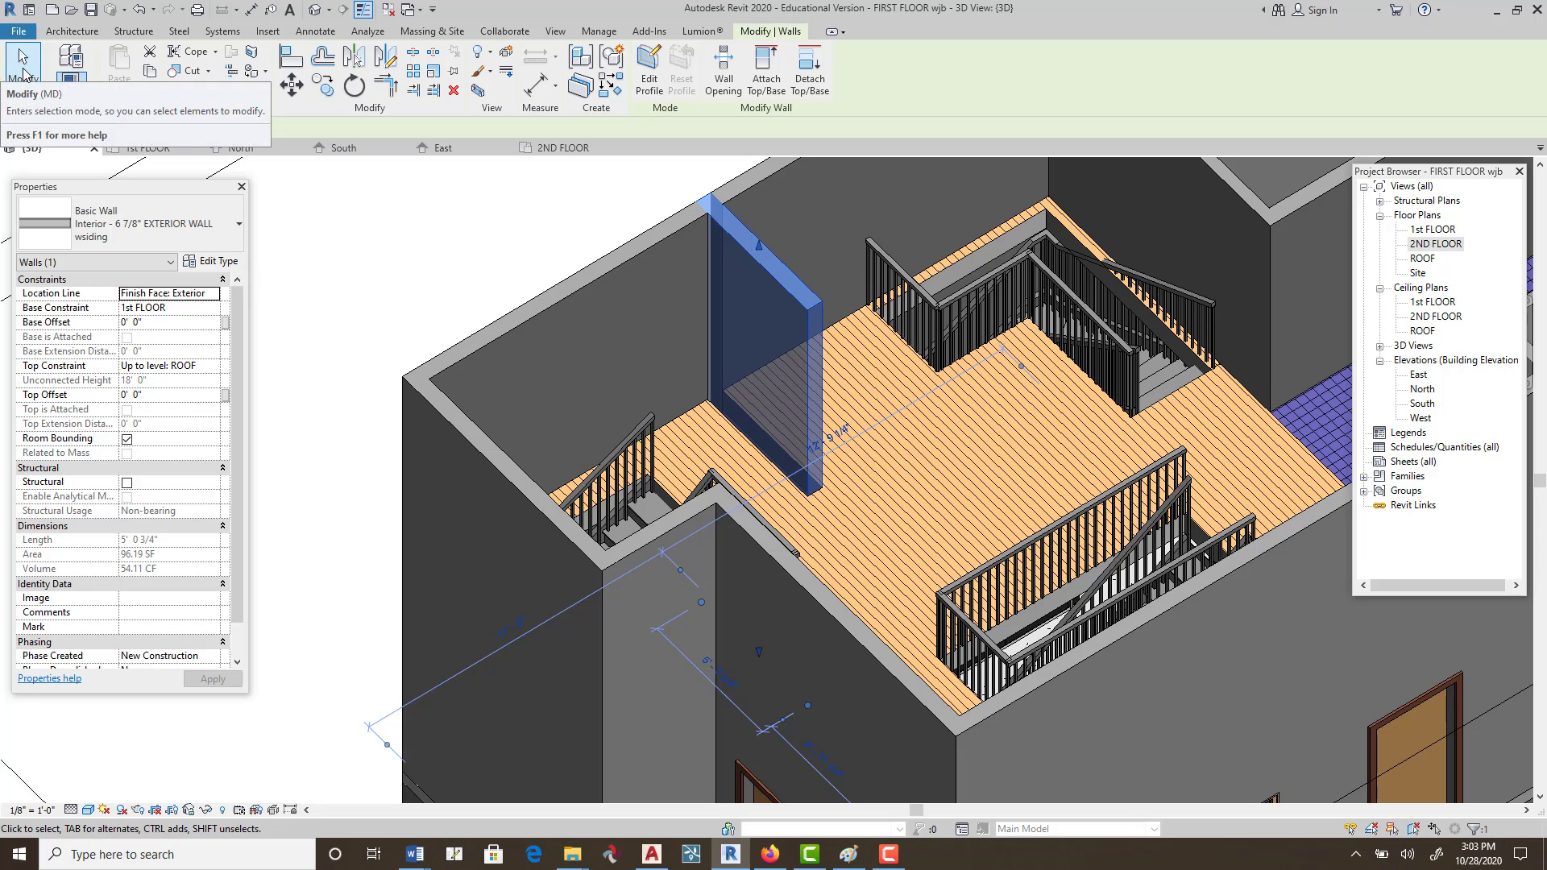
click(644, 79)
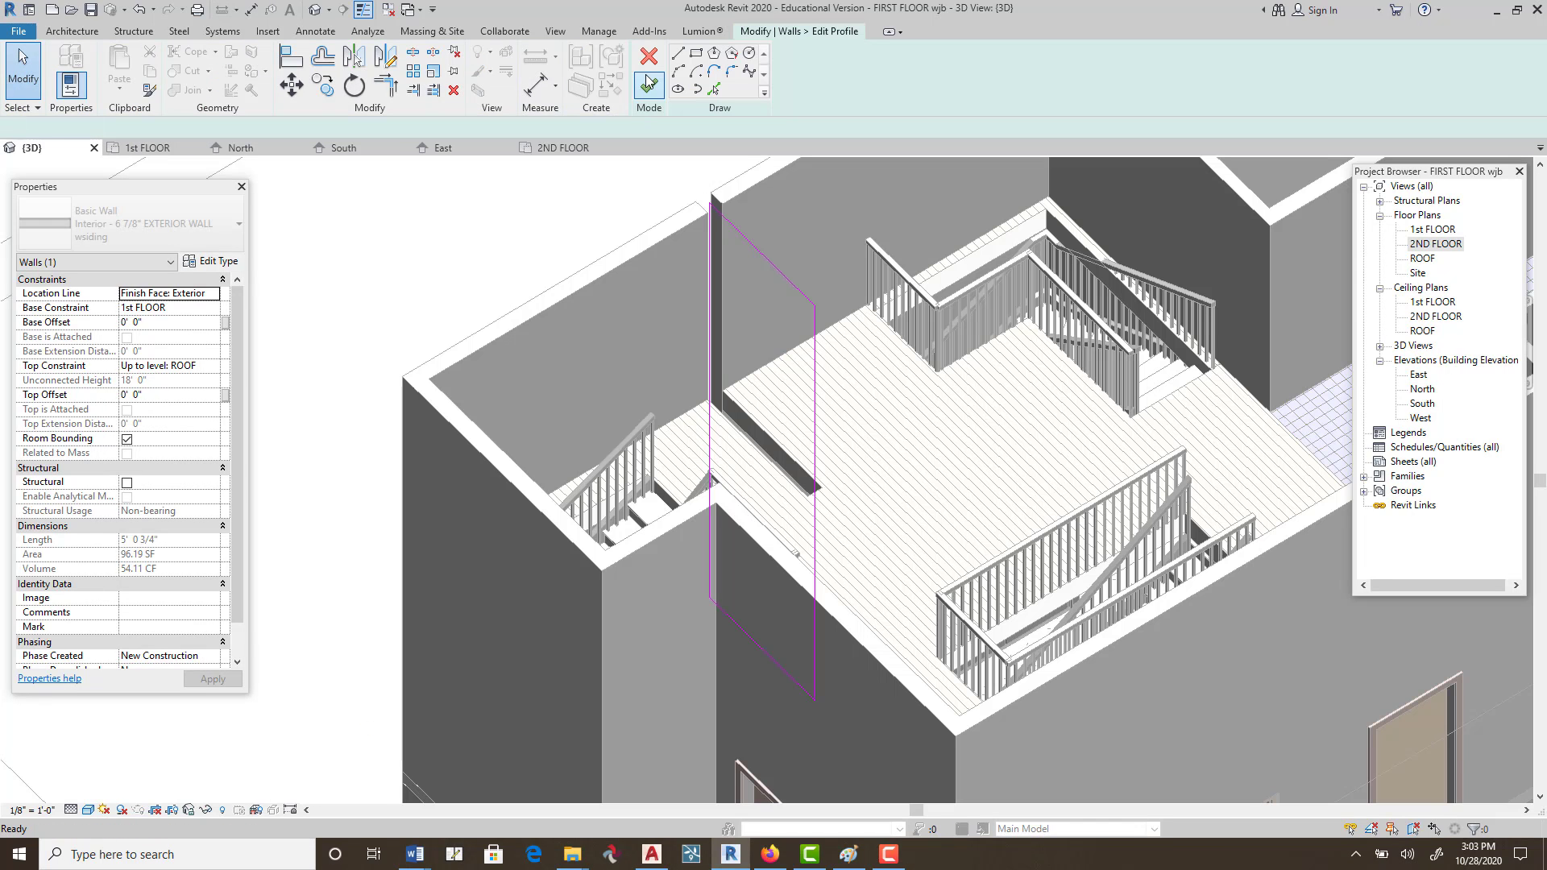
click(697, 55)
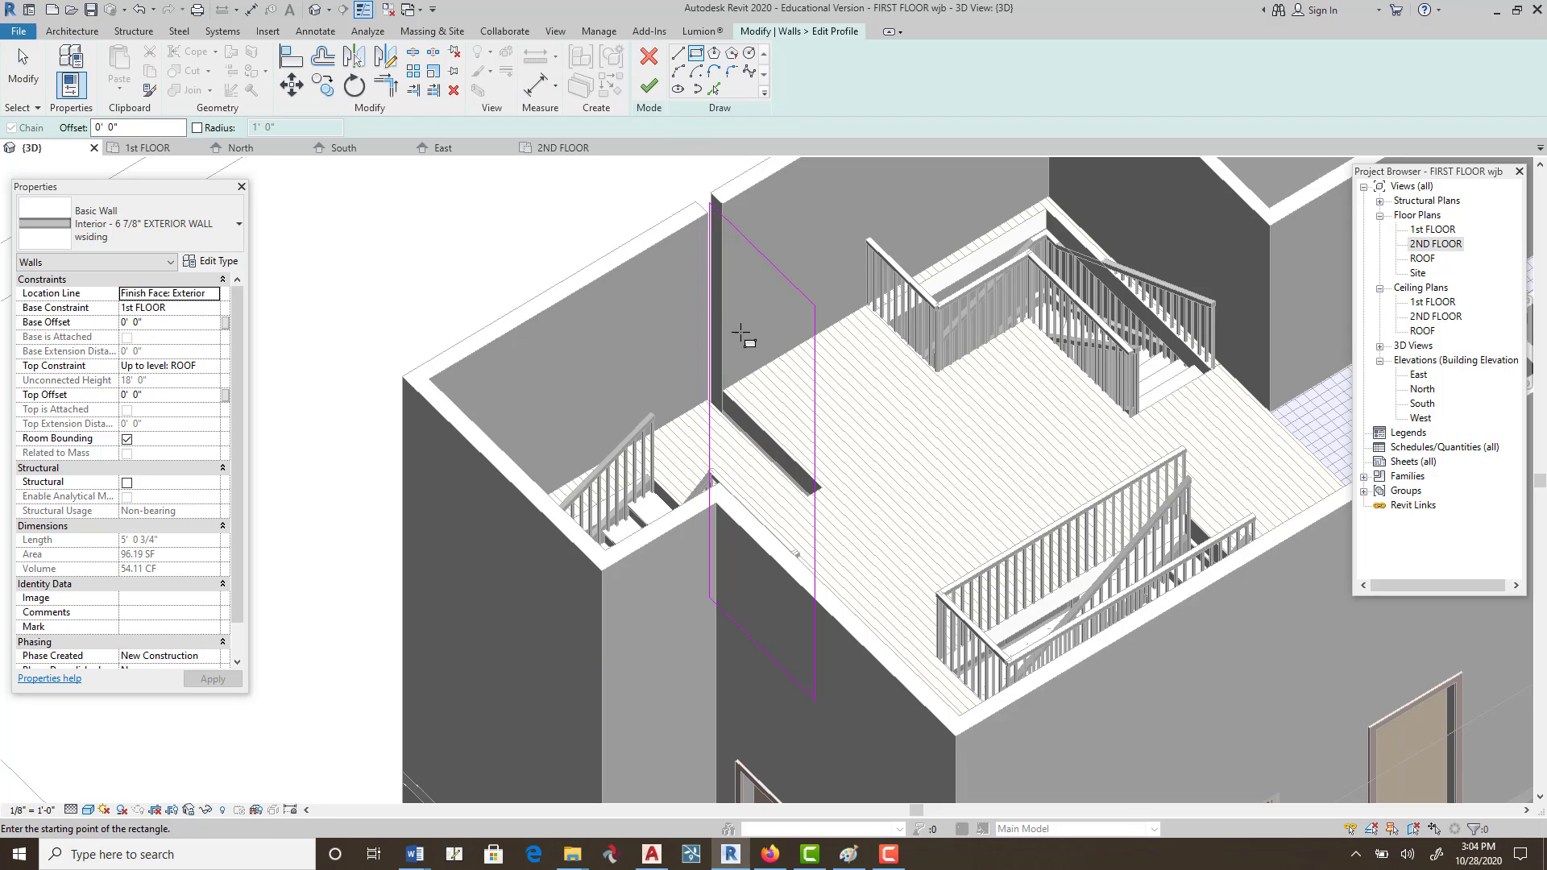
click(798, 436)
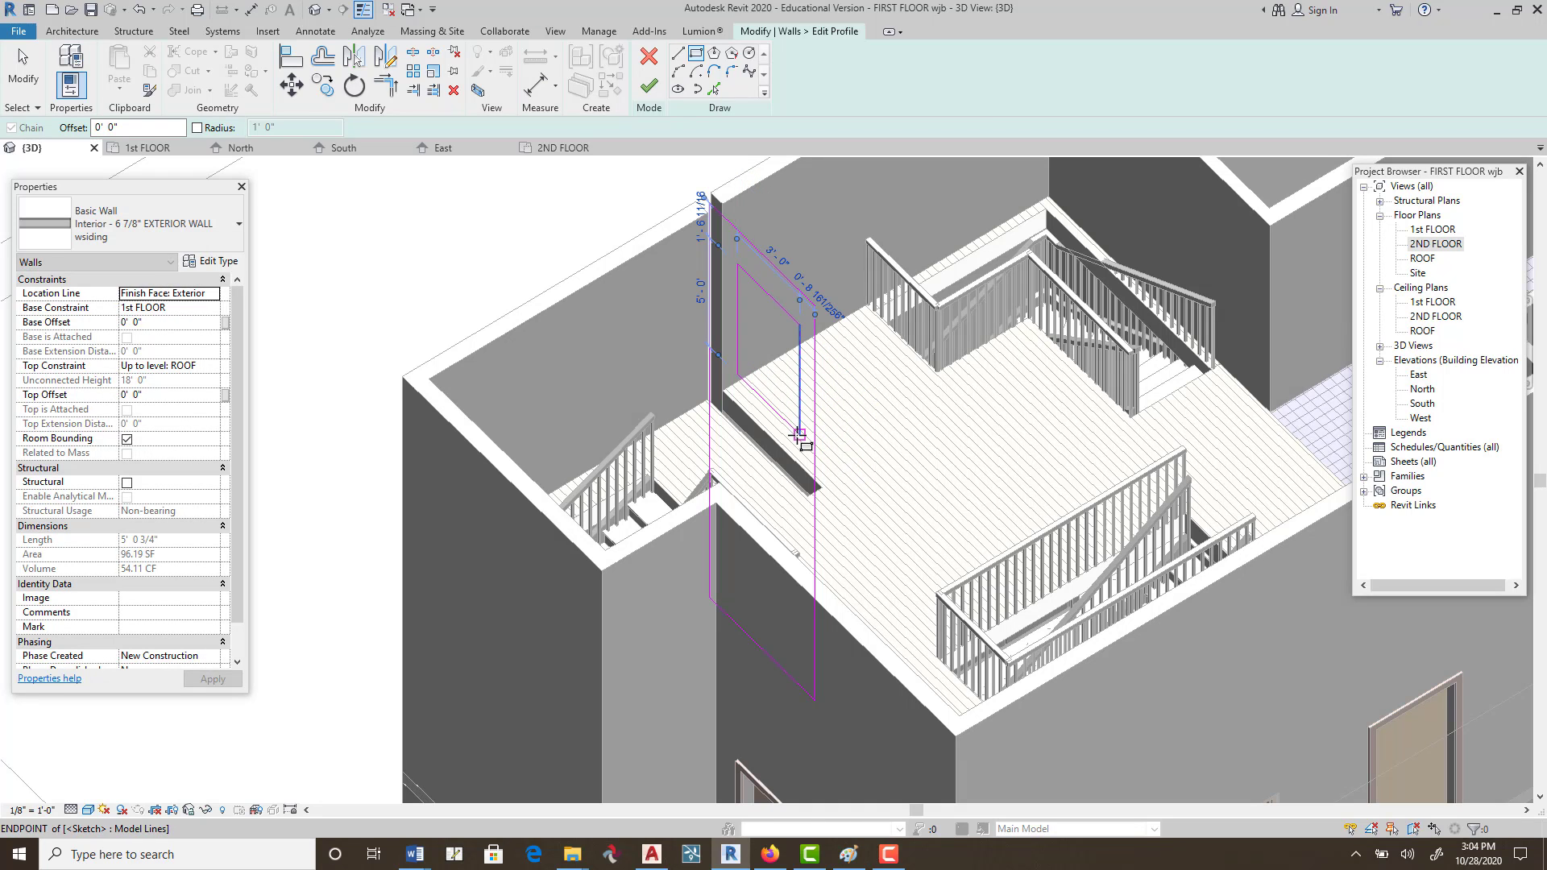
click(649, 86)
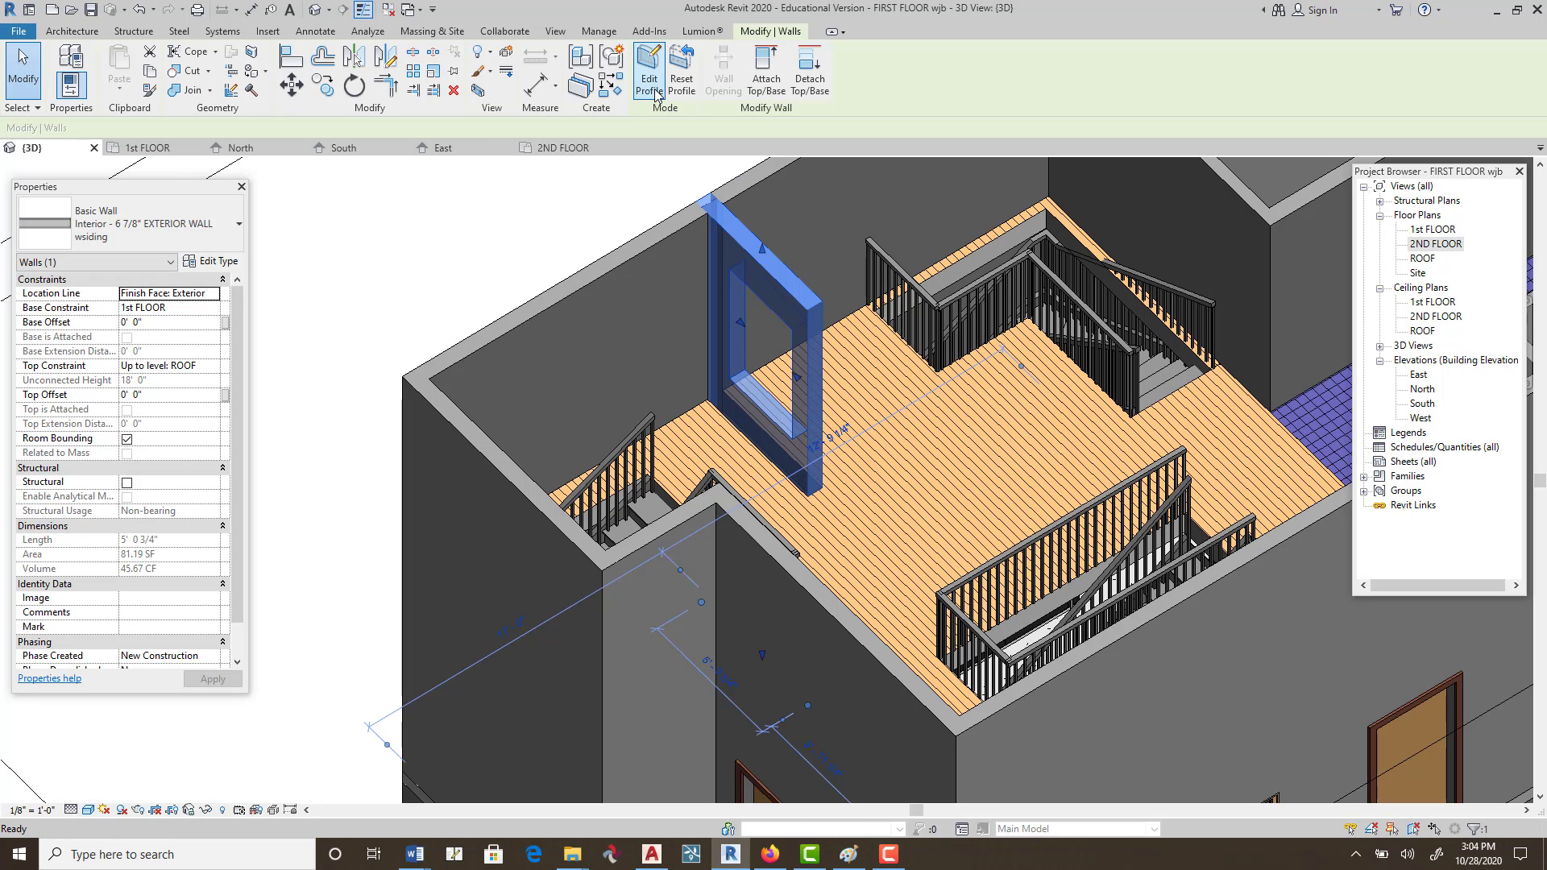
key(Return)
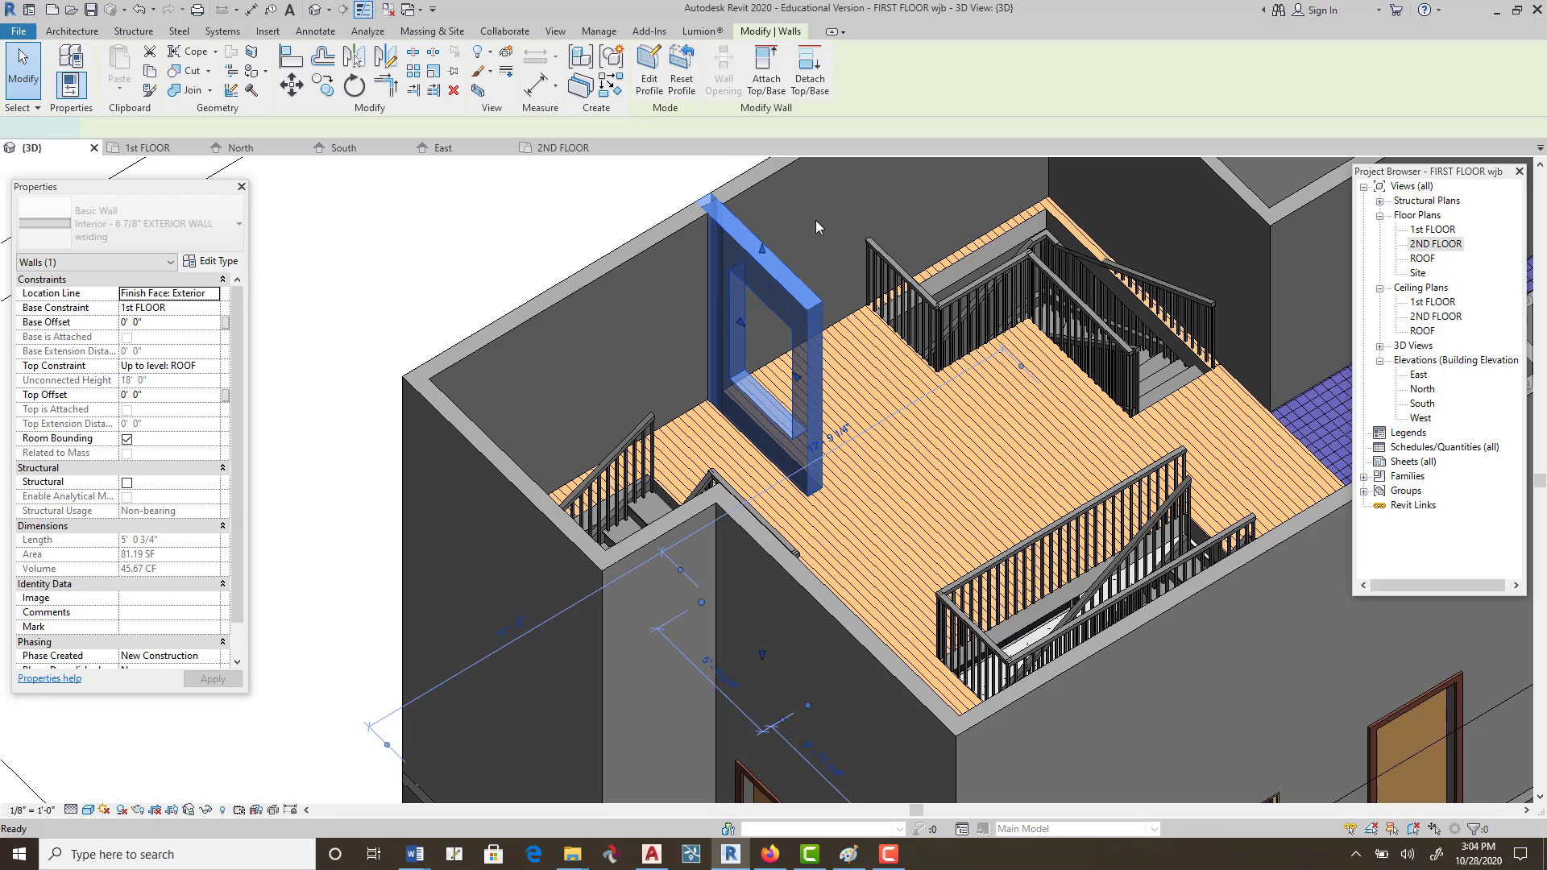
shift+middle_drag(839, 425, 762, 333)
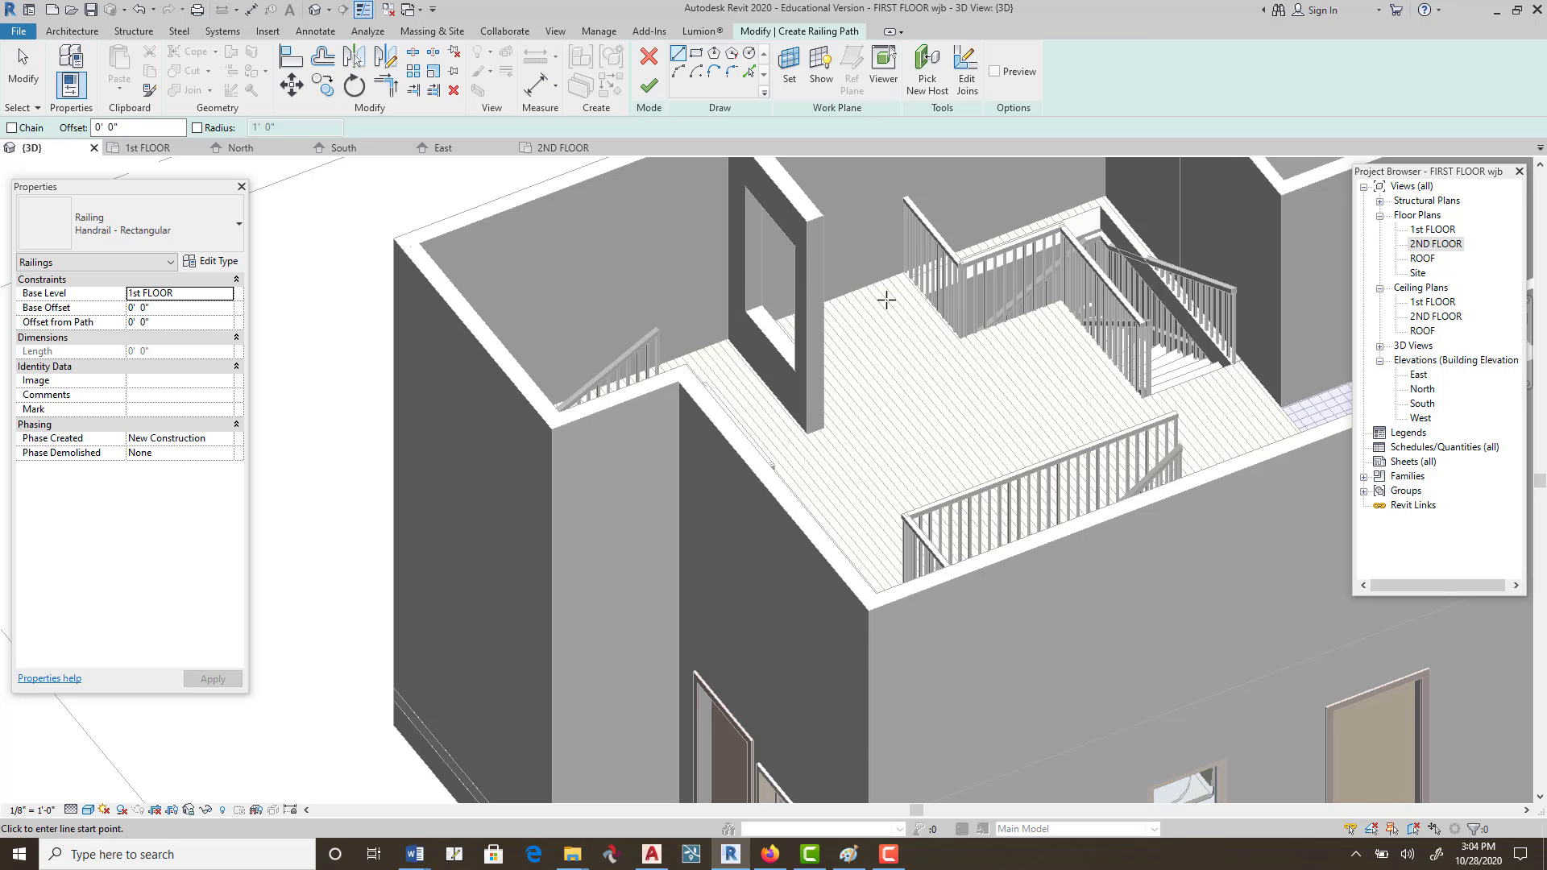
mouse_move(877, 322)
middle_down()
mouse_move(770, 335)
mouse_move(960, 296)
mouse_move(914, 314)
middle_up()
scroll(1072, 326, down, 1)
mouse_move(1050, 277)
middle_down()
mouse_move(987, 425)
mouse_move(950, 388)
middle_up()
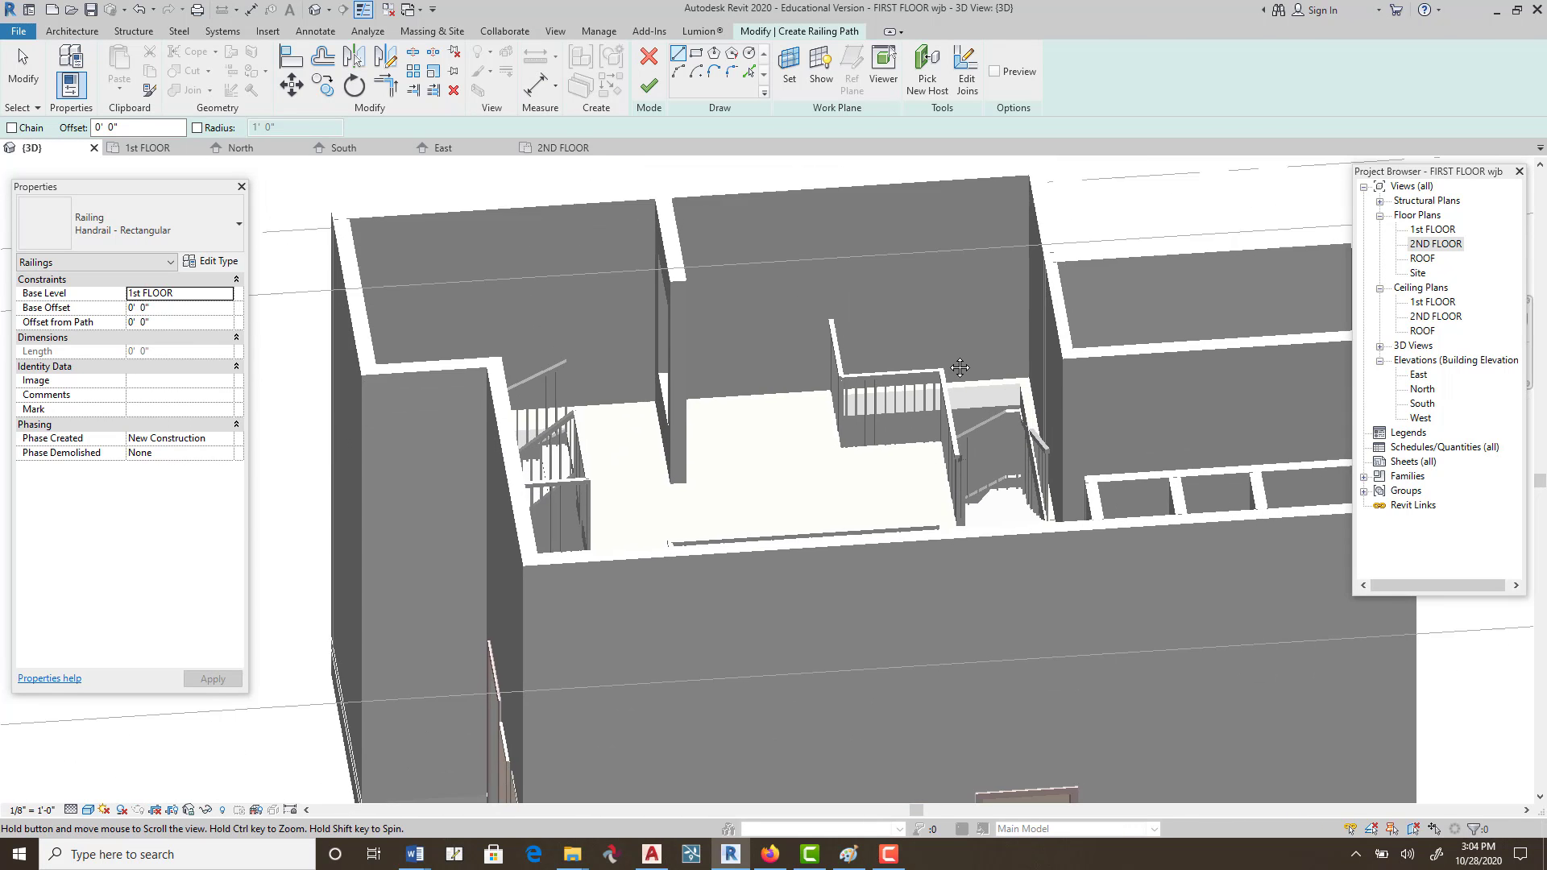
click(1437, 244)
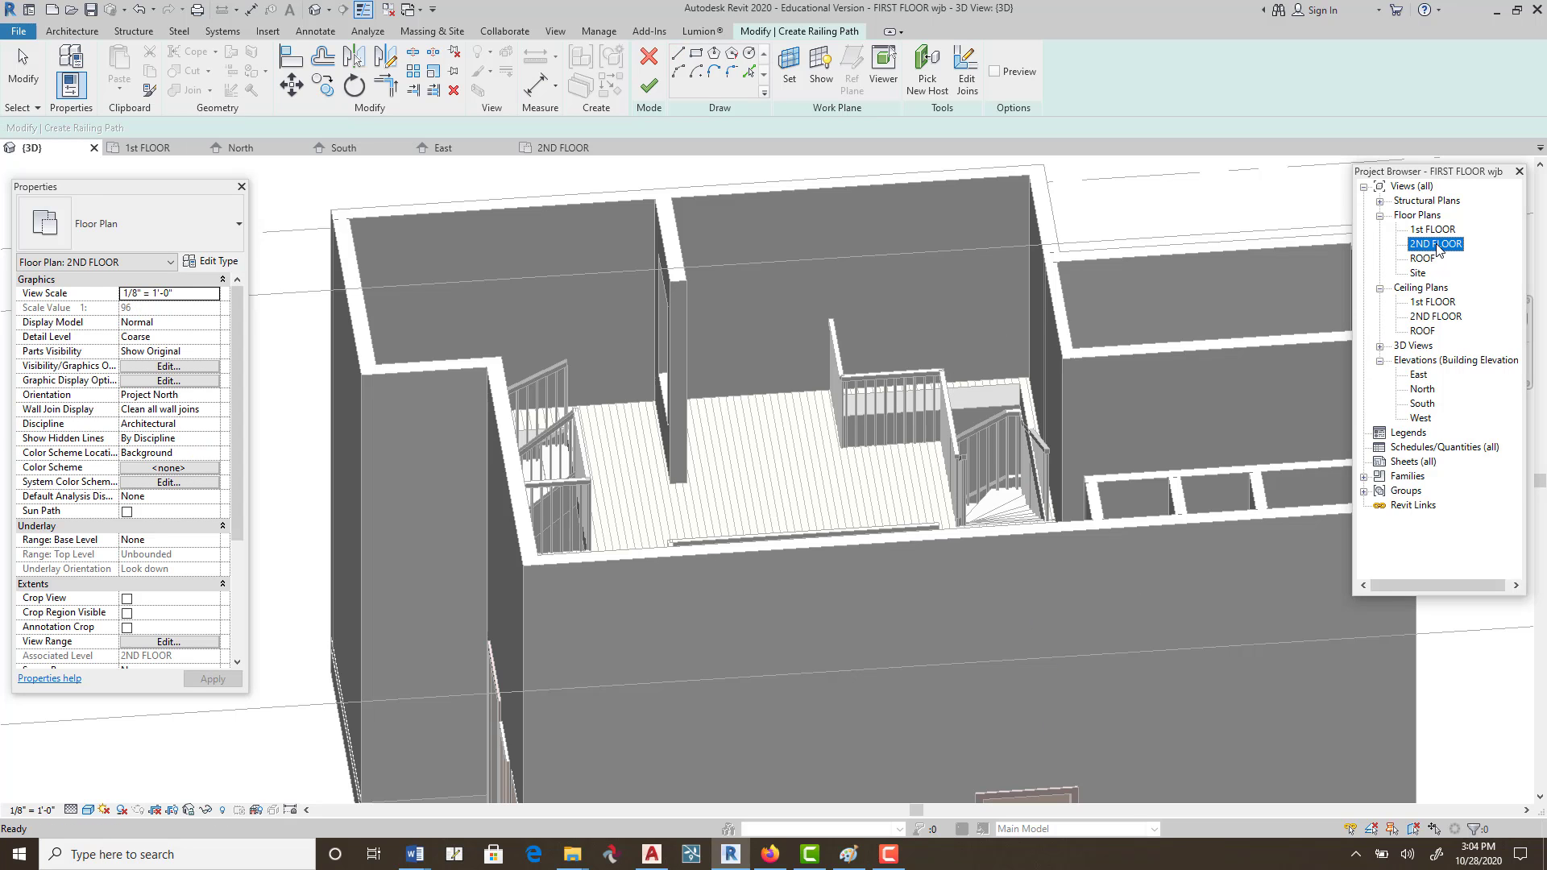
double_click(1438, 244)
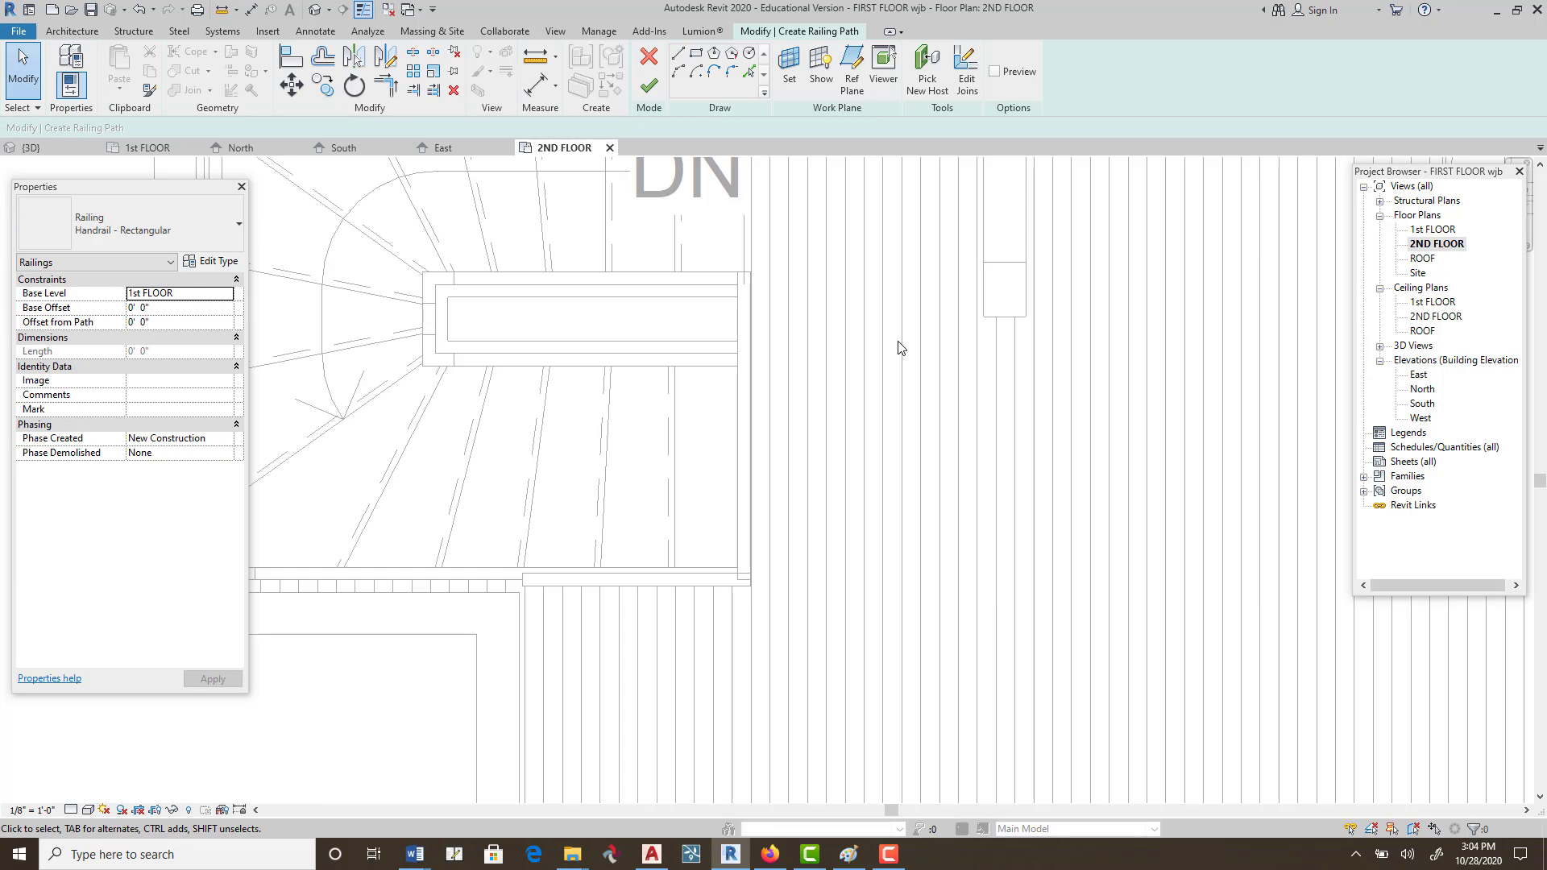
scroll(915, 355, down, 4)
click(650, 87)
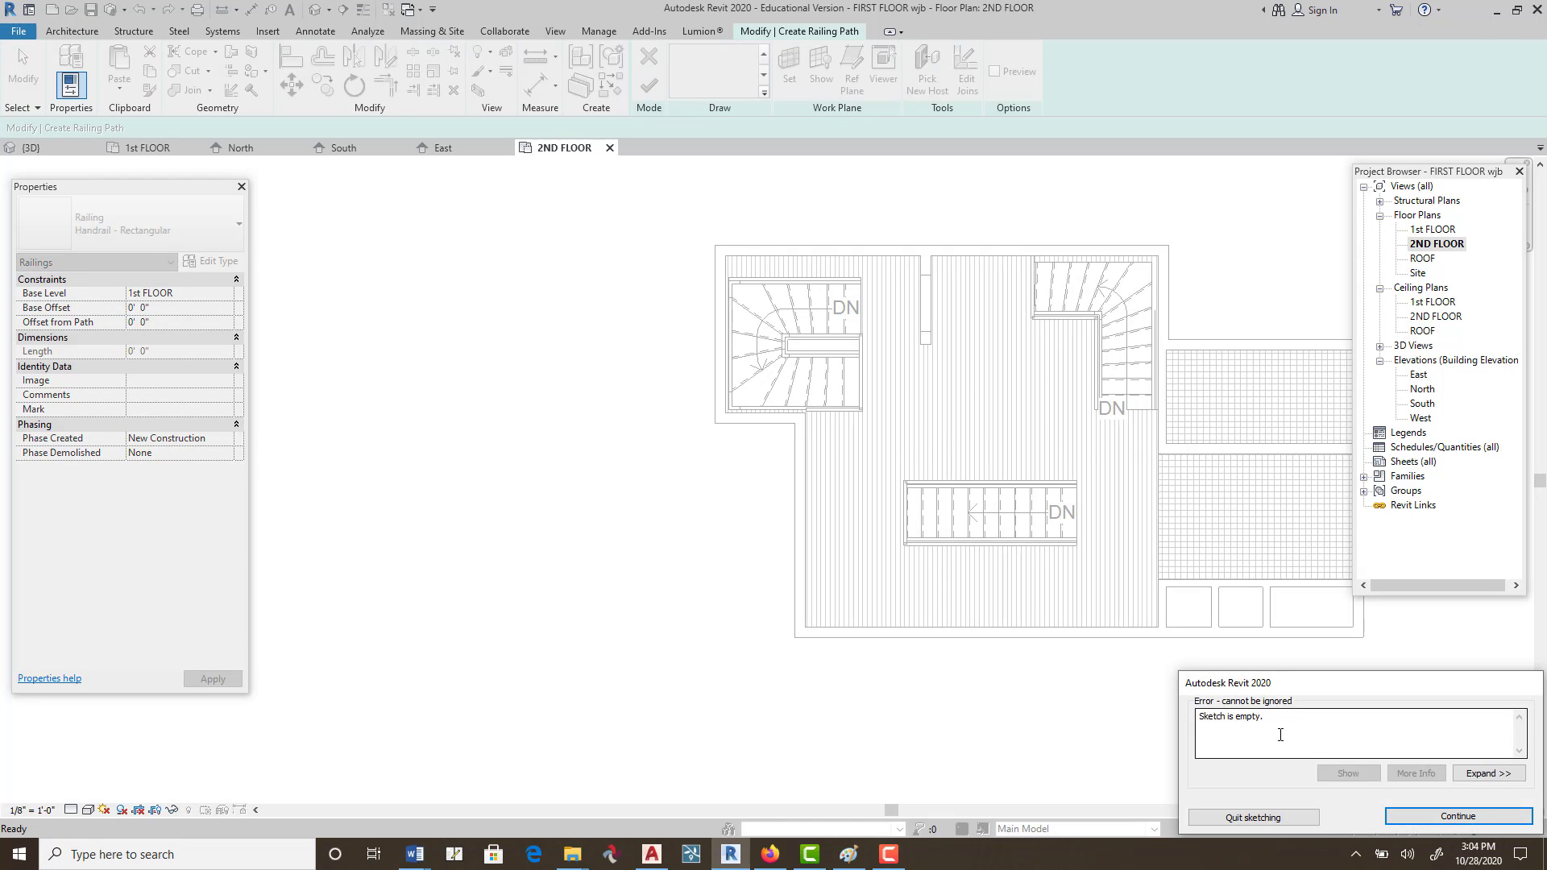
click(1457, 817)
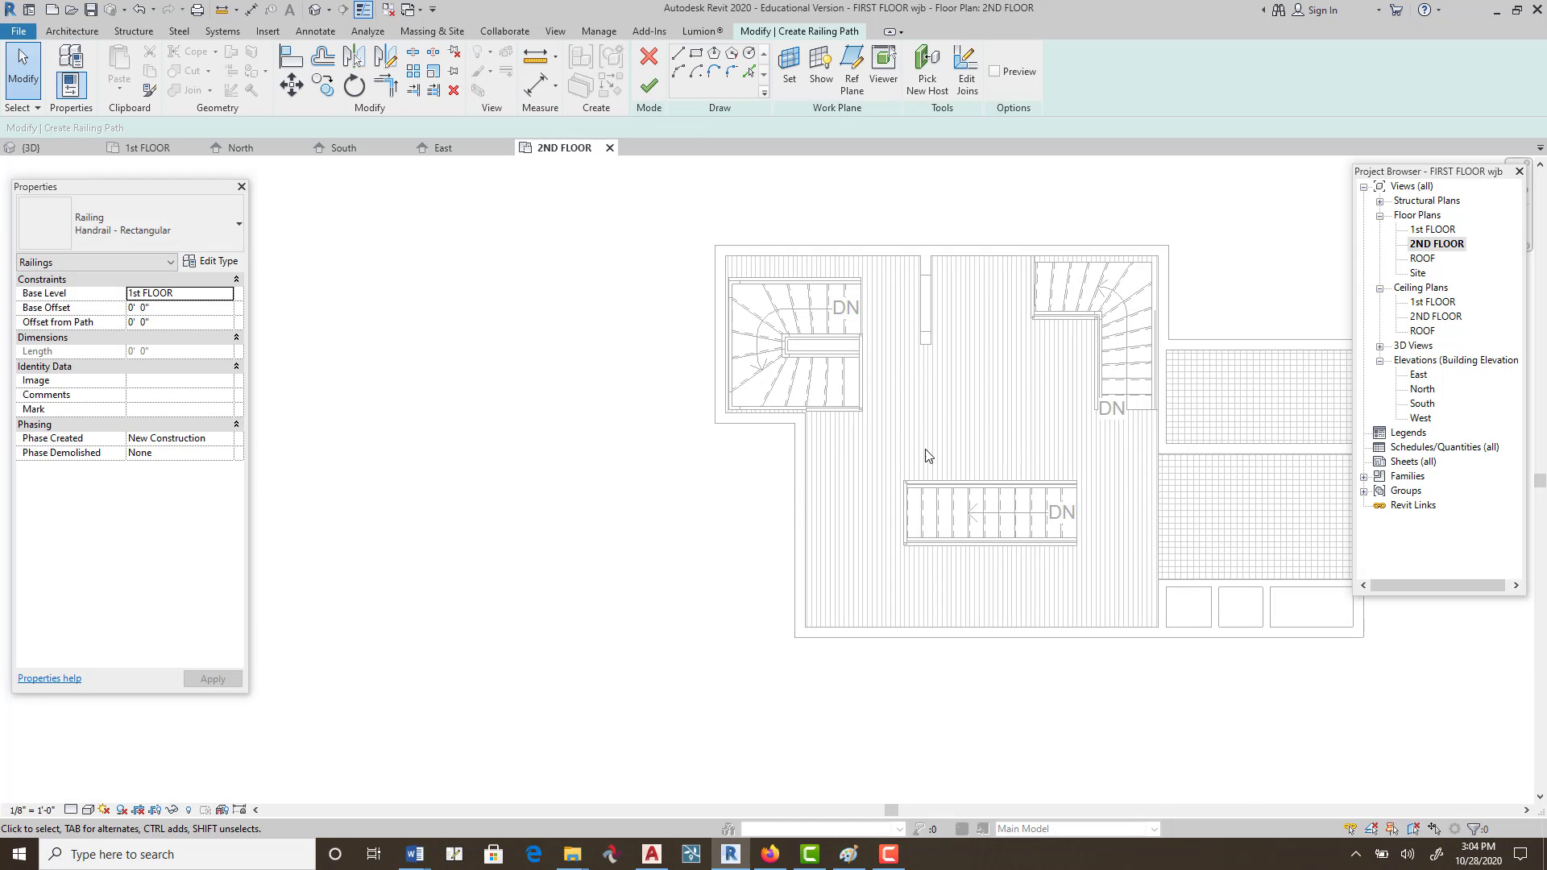
click(659, 68)
Look over the 2ND FLOOR and ROOF floor plans, and examine the whole house in 3D from above.
scroll(817, 413, down, 3)
middle_drag(914, 443, 792, 439)
scroll(807, 396, up, 4)
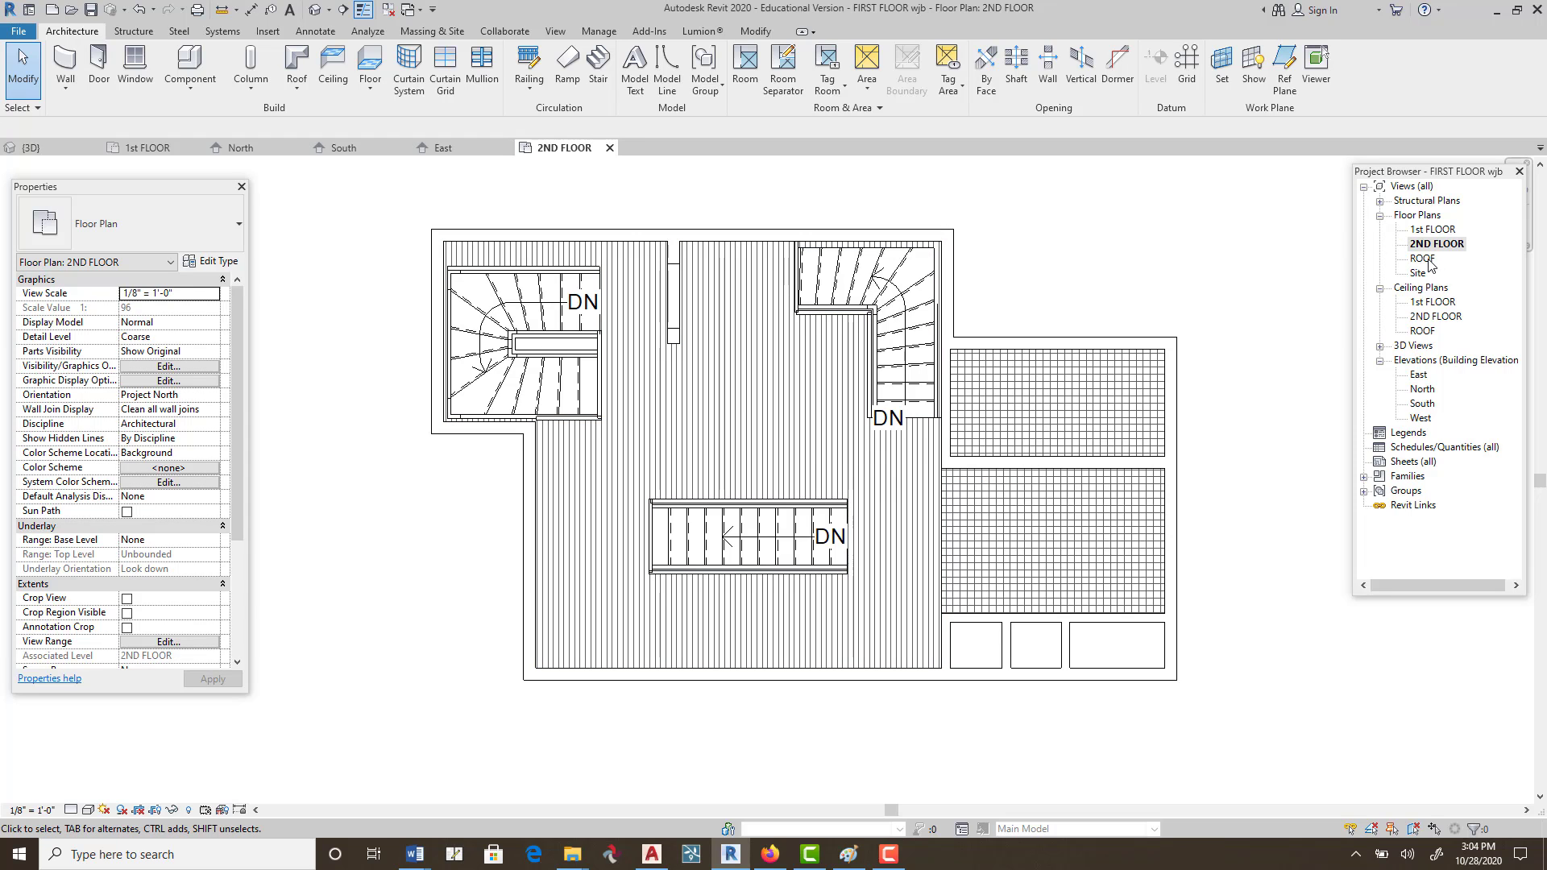
double_click(1423, 258)
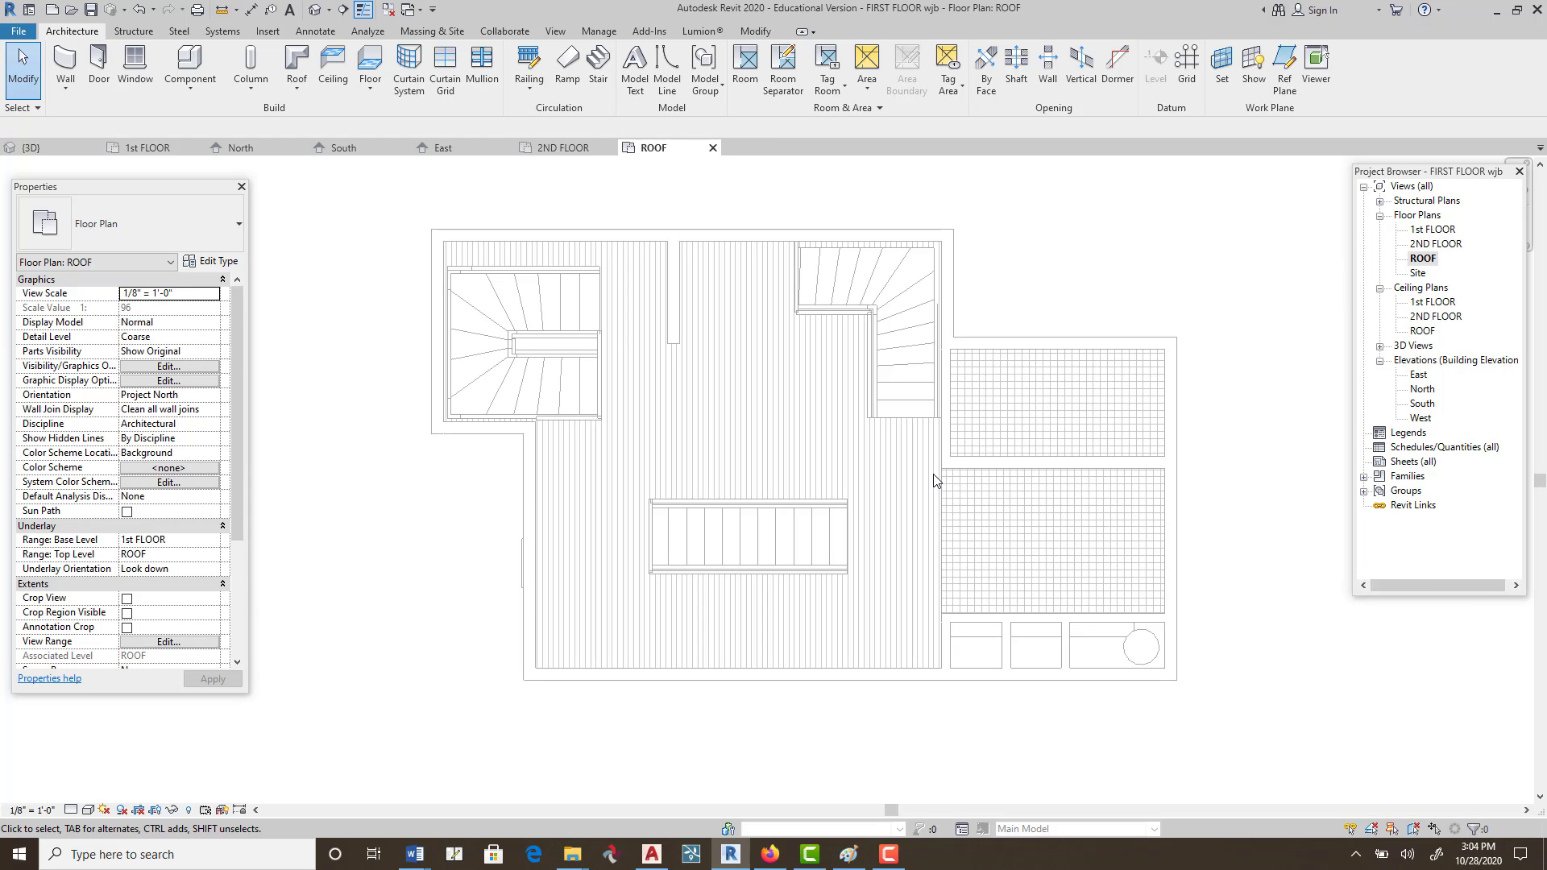
click(314, 14)
scroll(840, 443, down, 4)
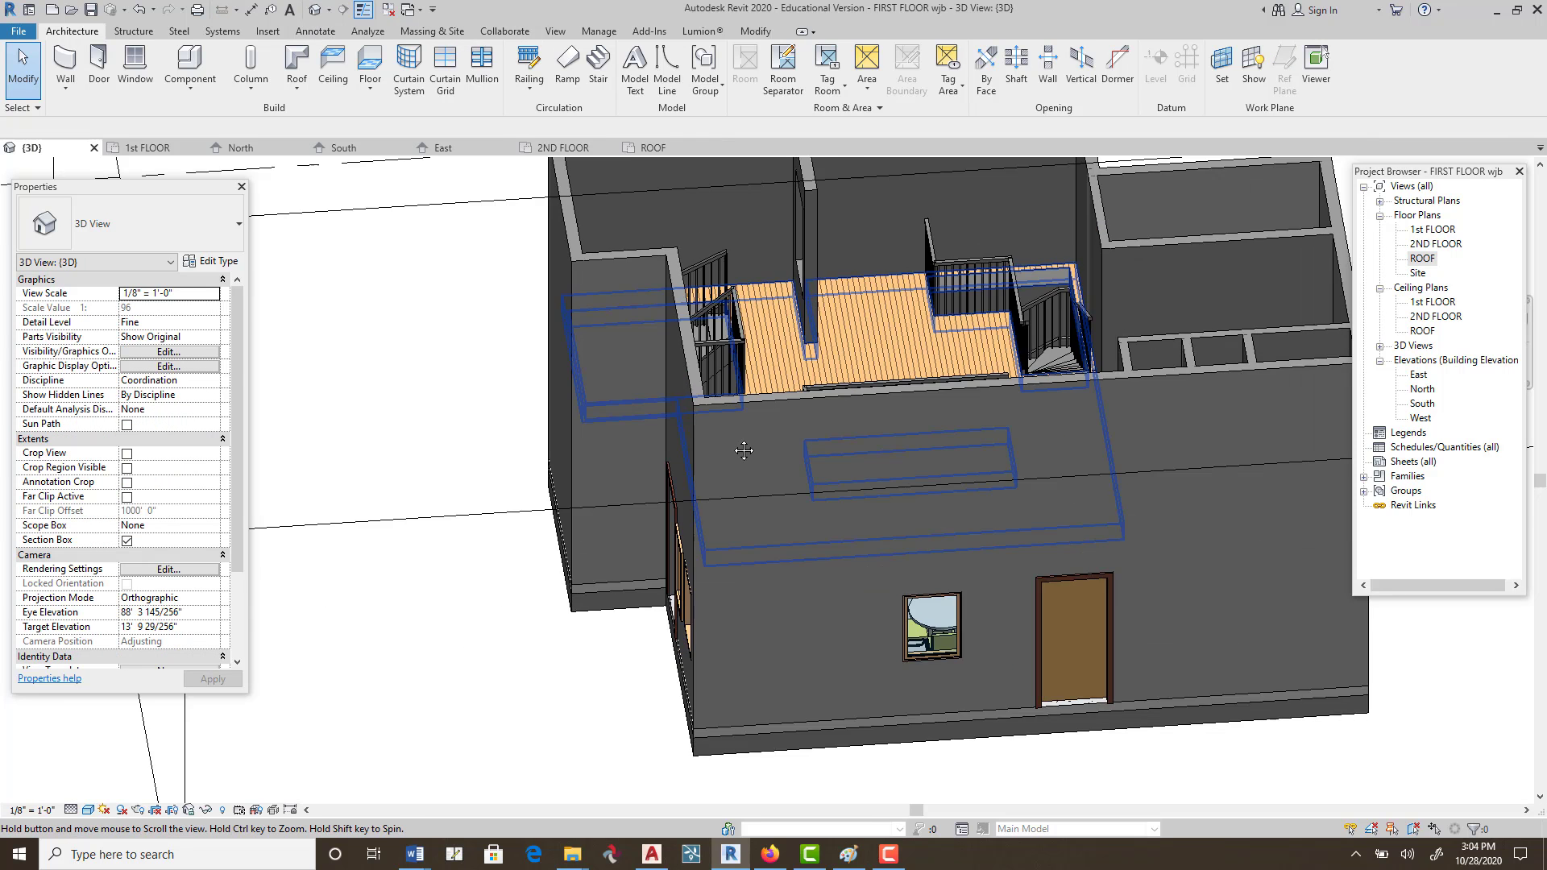
shift+middle_drag(840, 443, 825, 525)
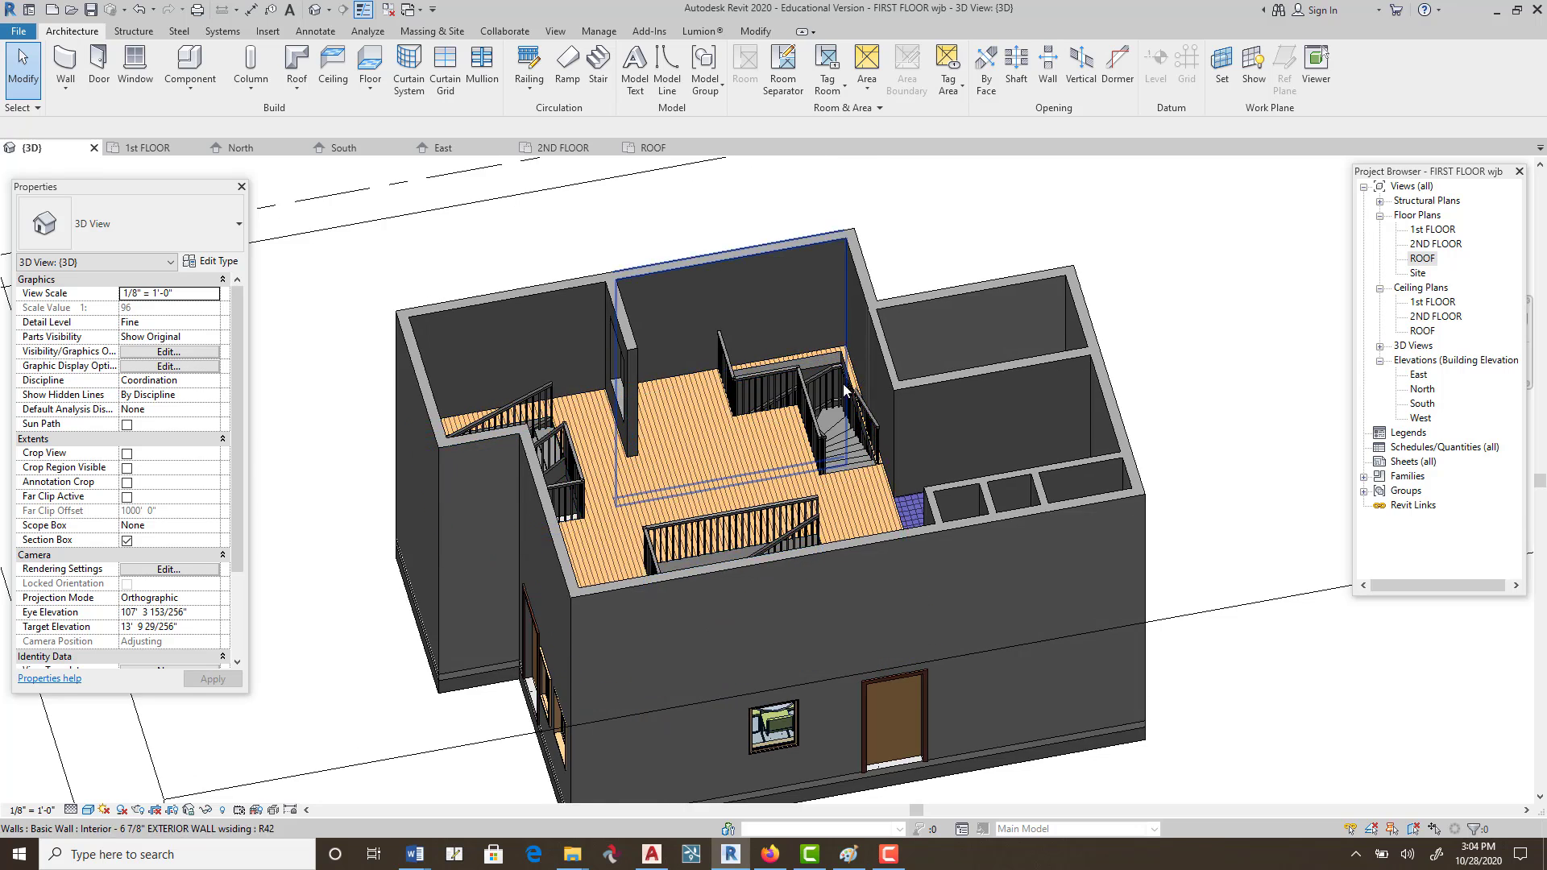
scroll(886, 459, down, 1)
middle_drag(886, 460, 908, 326)
scroll(938, 490, down, 2)
middle_drag(939, 489, 894, 509)
scroll(896, 507, down, 1)
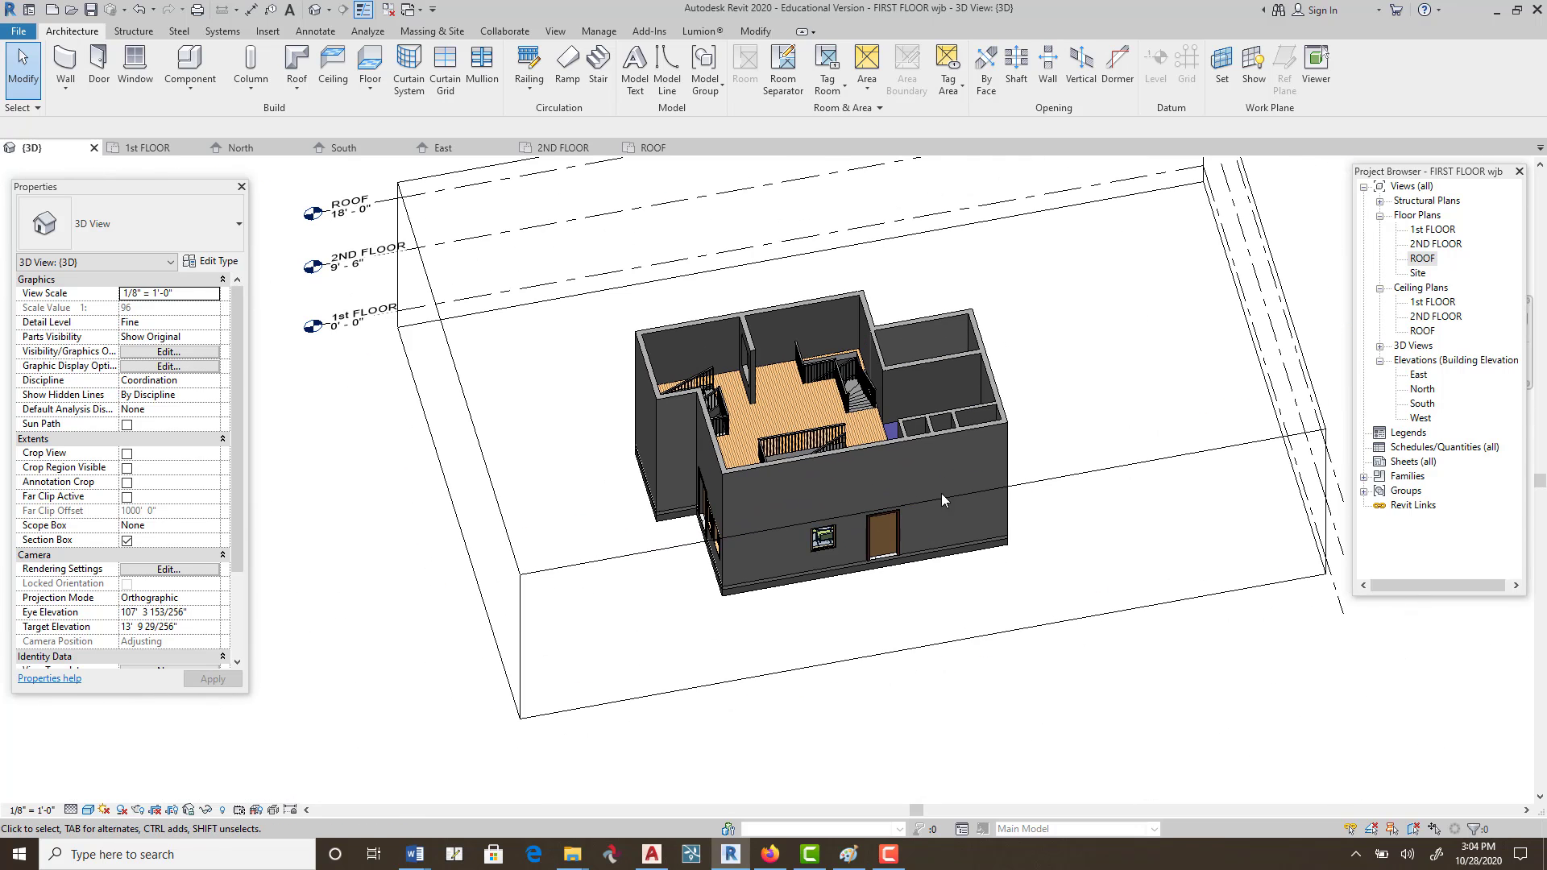
Pull the 3D section box's south and west faces into the house to expose the interior stairs, and move them back outside the walls.
click(1122, 468)
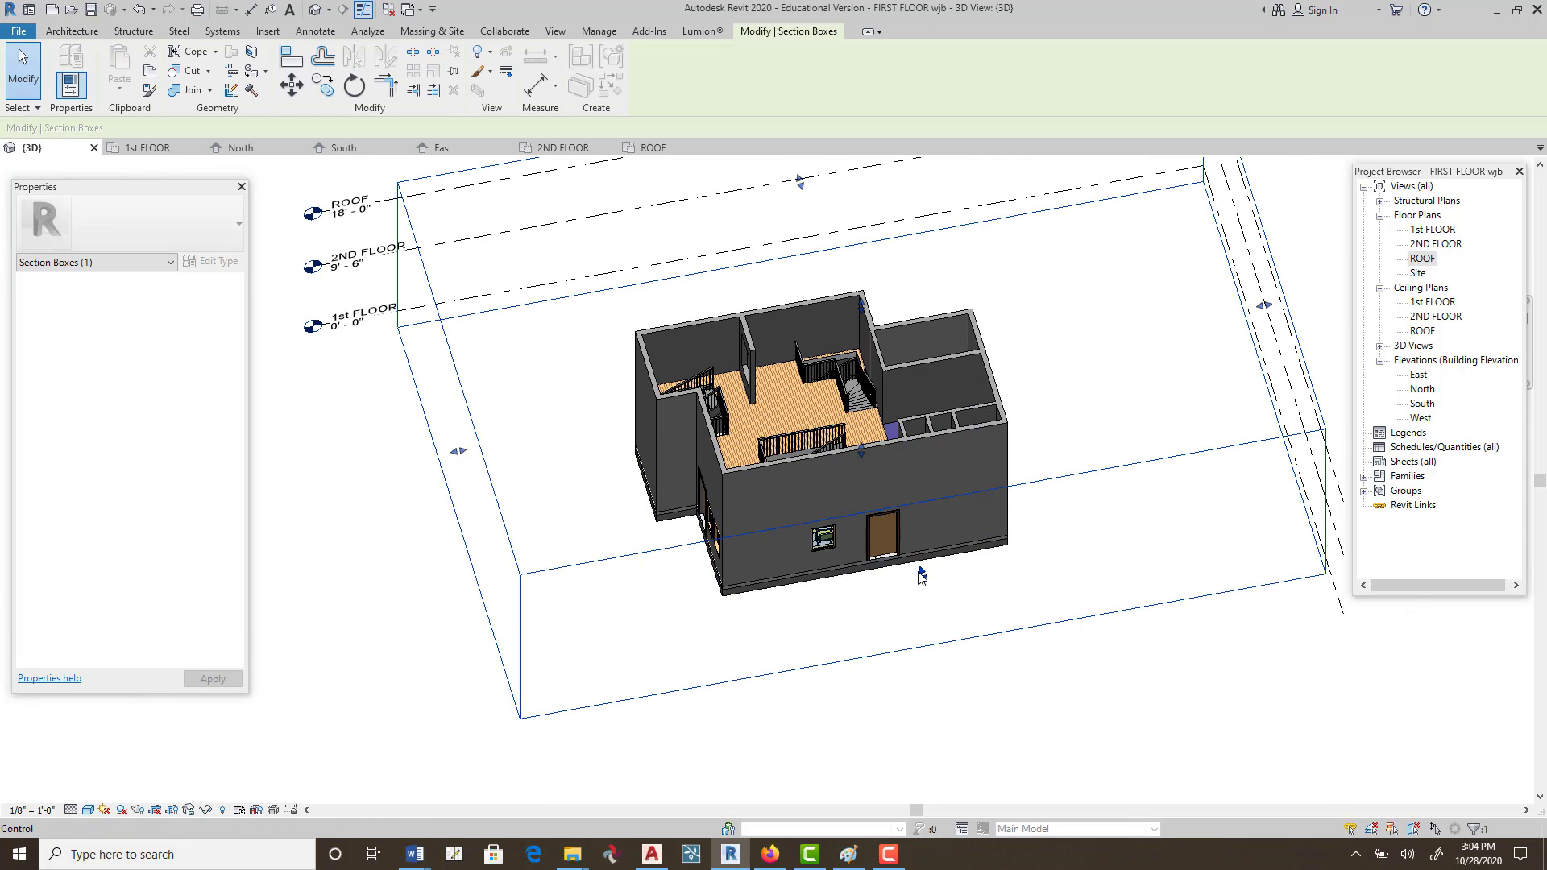
drag(923, 574, 902, 472)
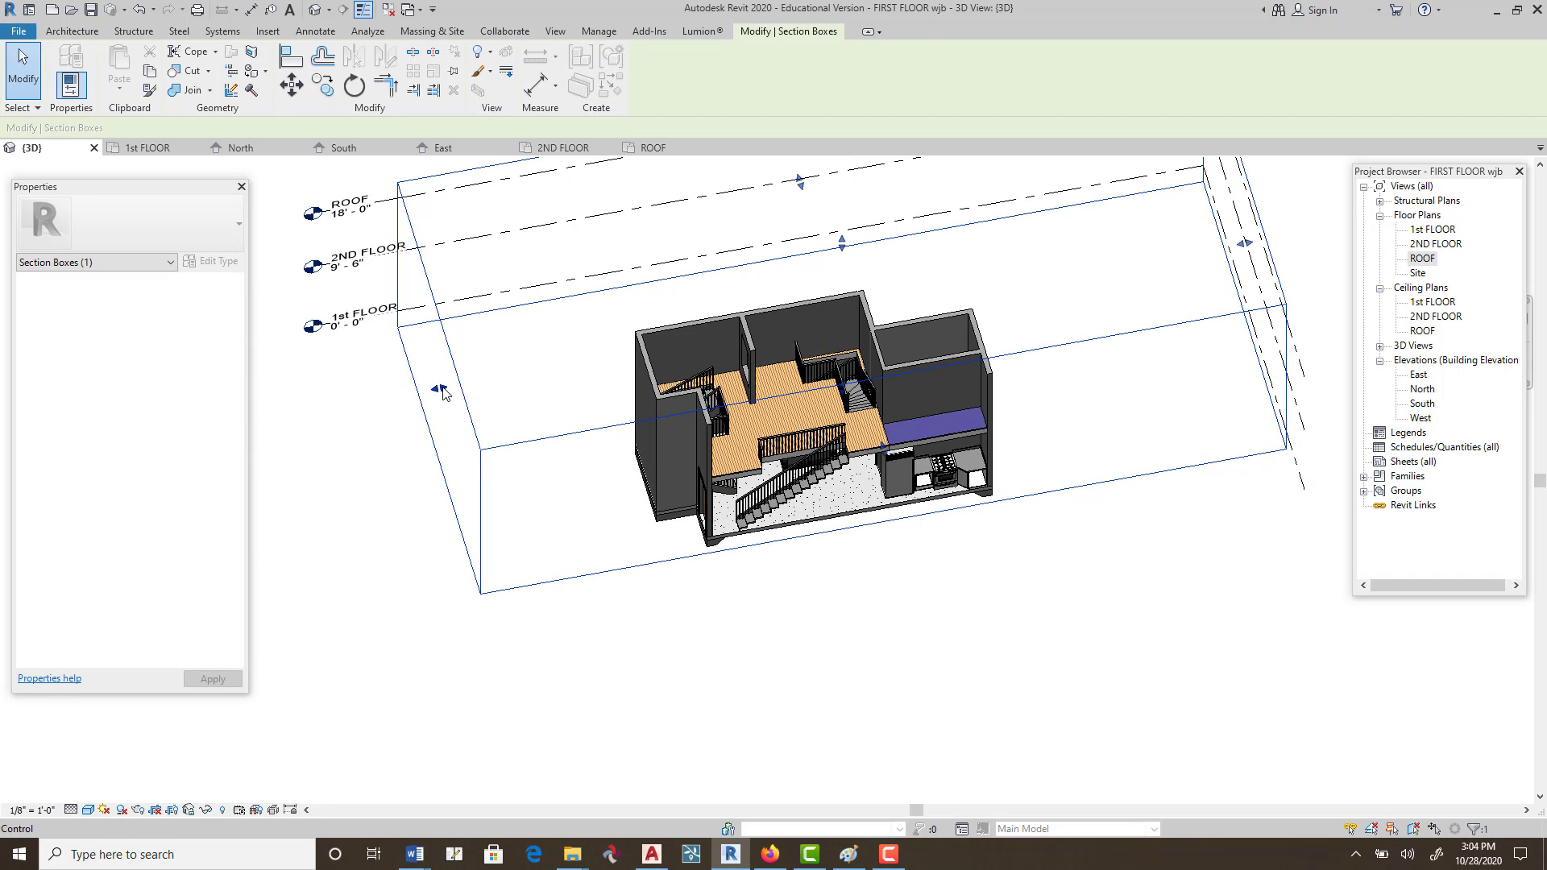
drag(443, 392, 717, 364)
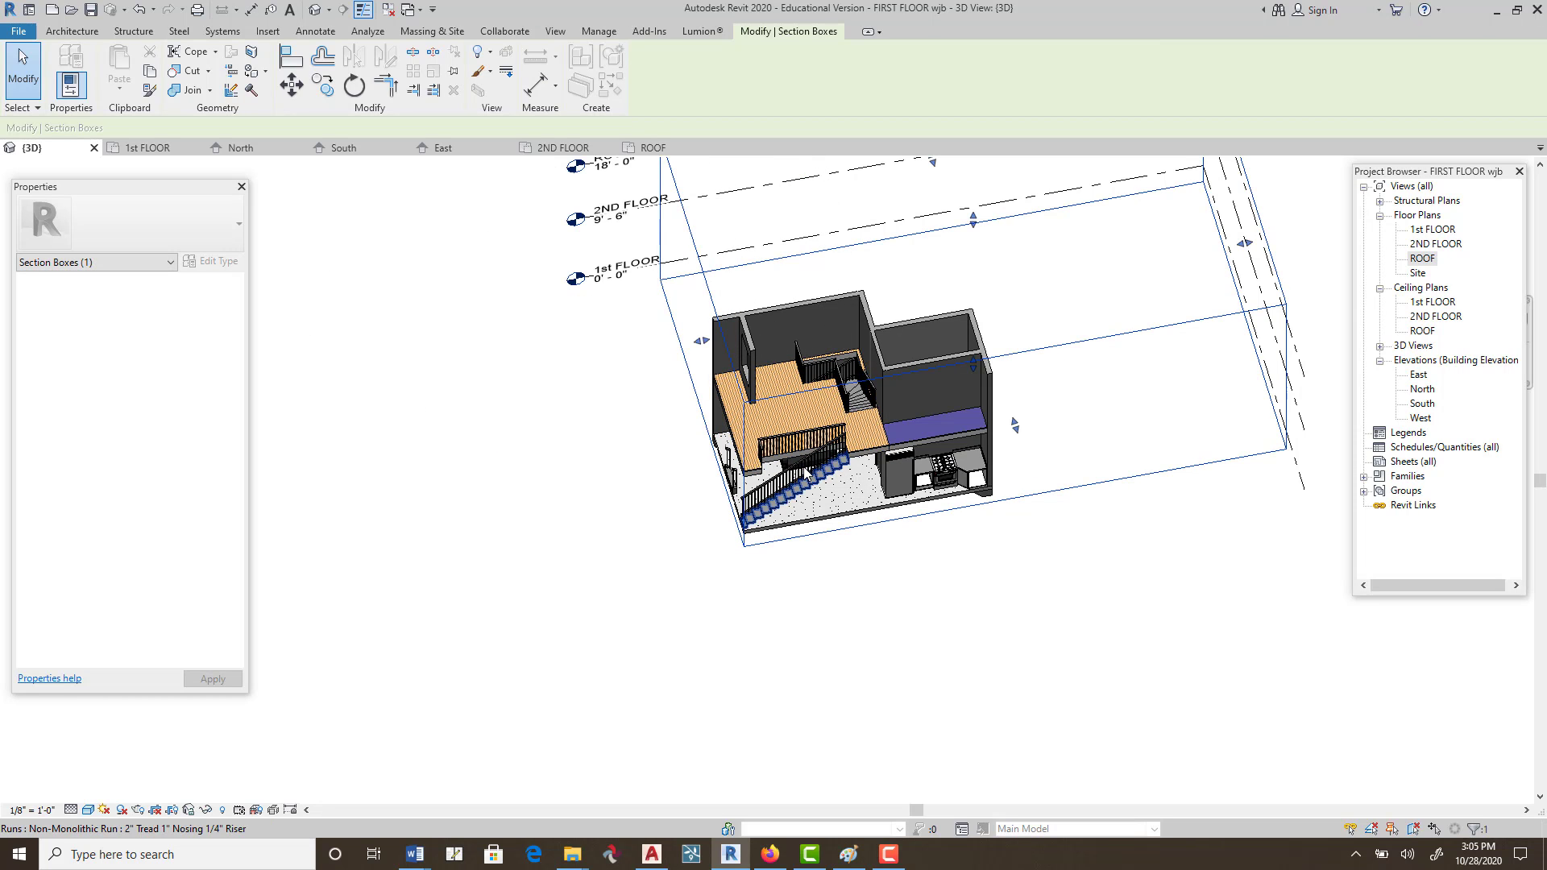
drag(701, 341, 405, 391)
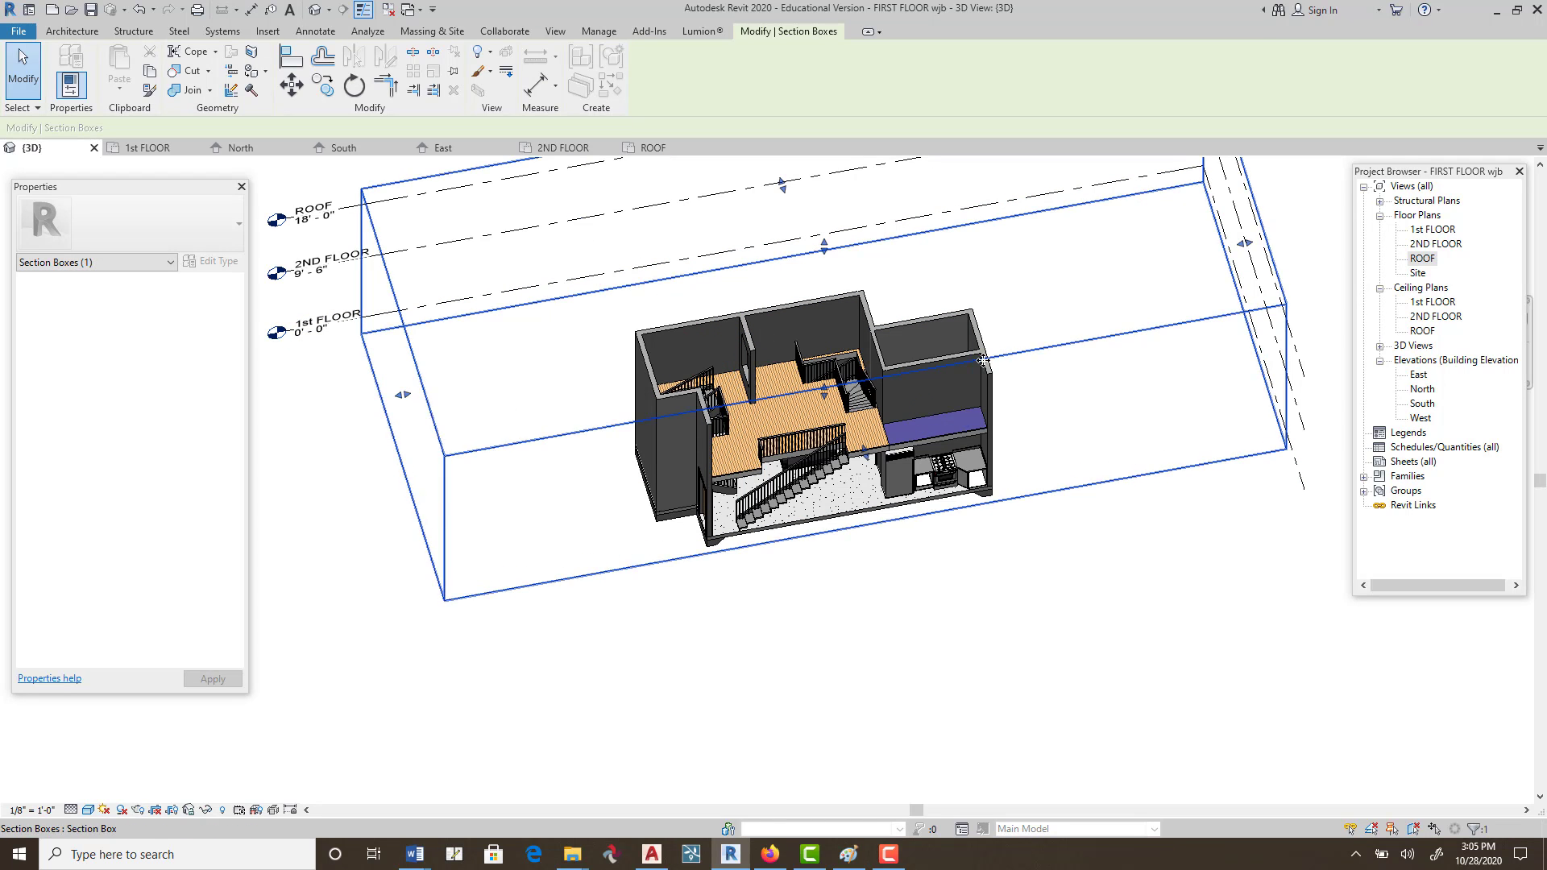
drag(868, 456, 893, 503)
scroll(921, 482, up, 3)
shift+middle_drag(921, 480, 882, 358)
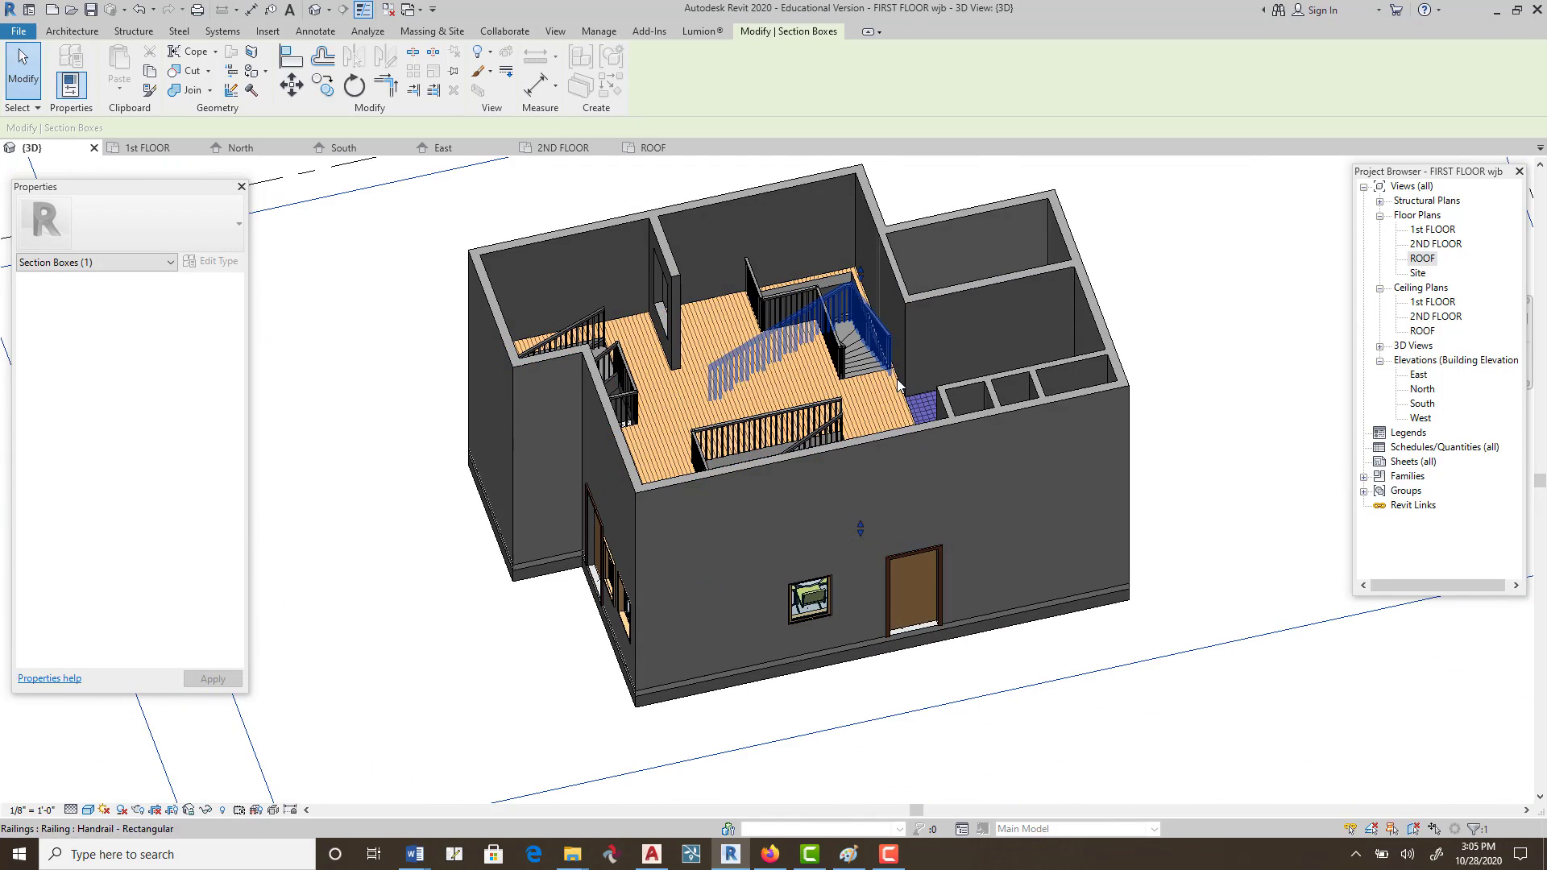
Look over the ROOF, 2ND FLOOR and 1st FLOOR floor plans, ending in the ROOF plan.
double_click(1423, 260)
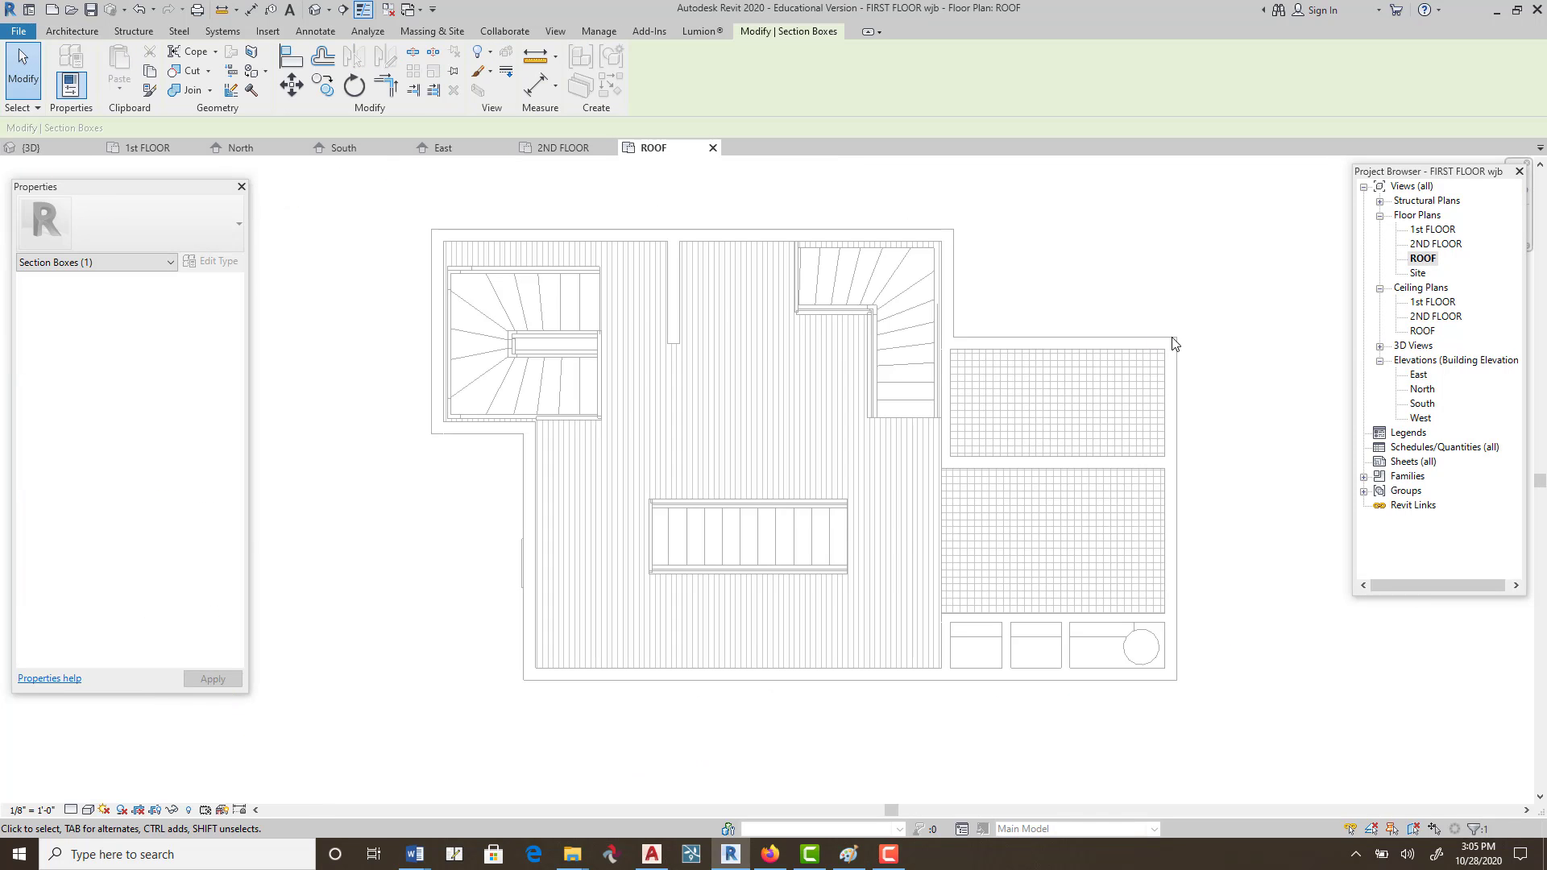
mouse_move(932, 500)
middle_down()
mouse_move(919, 471)
mouse_move(906, 485)
middle_up()
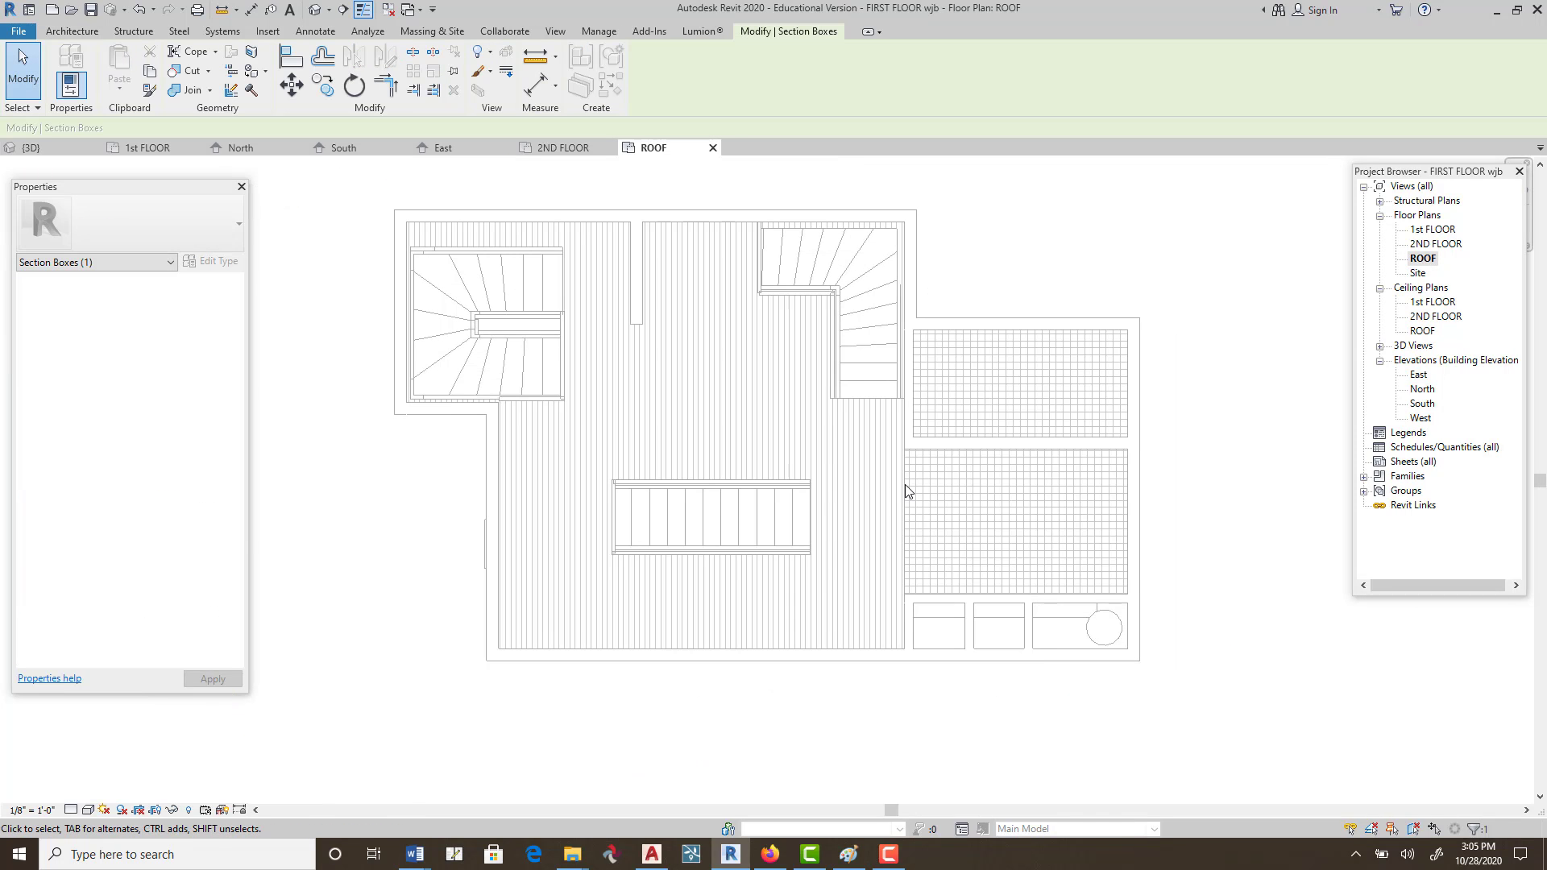
double_click(1426, 244)
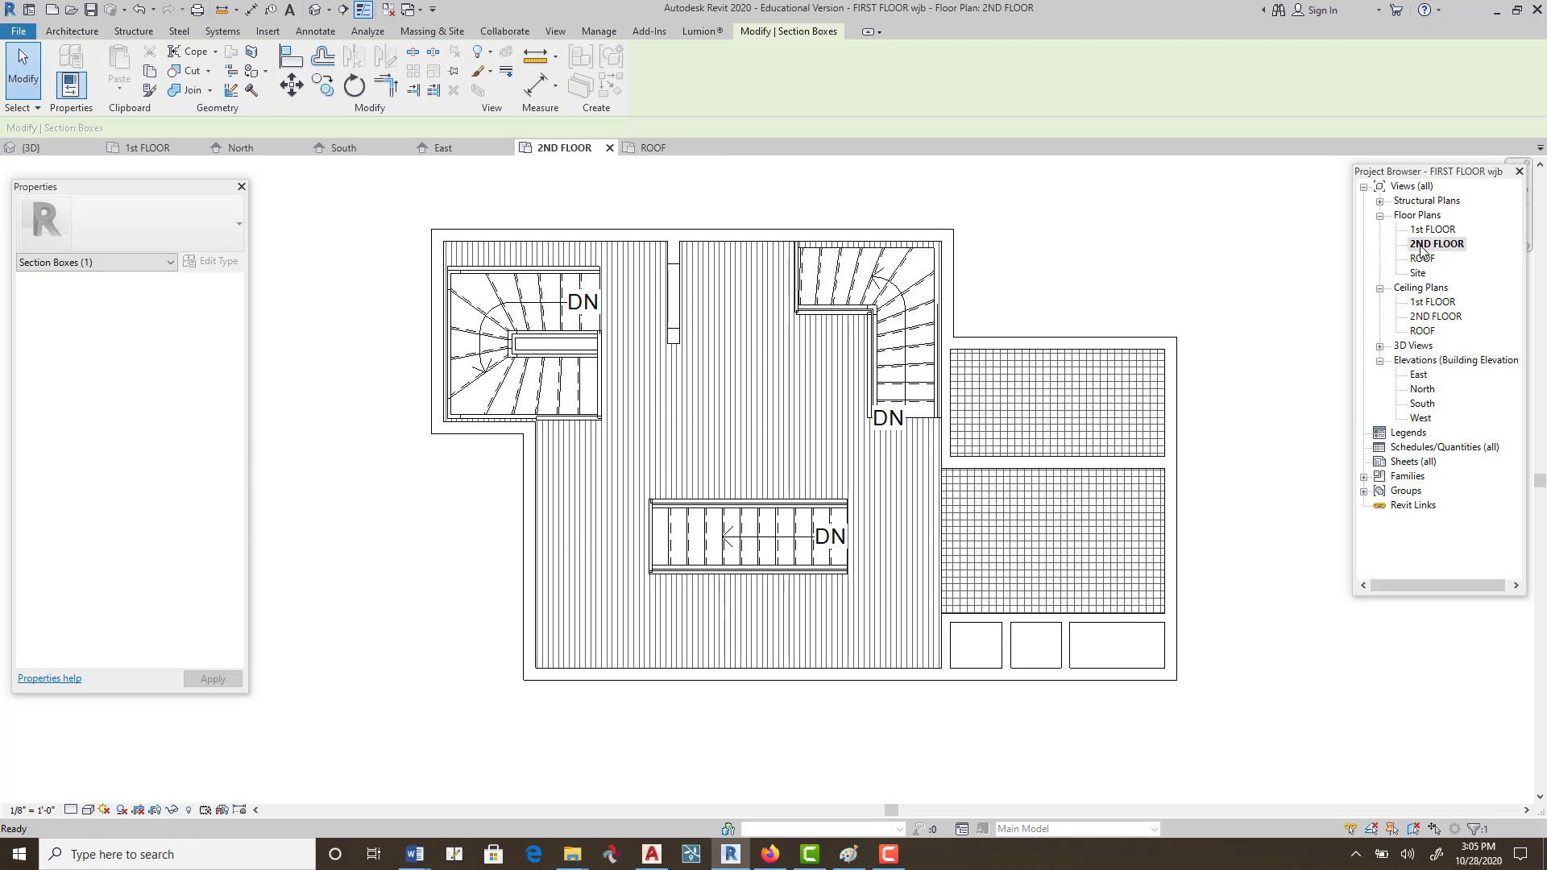
double_click(1428, 230)
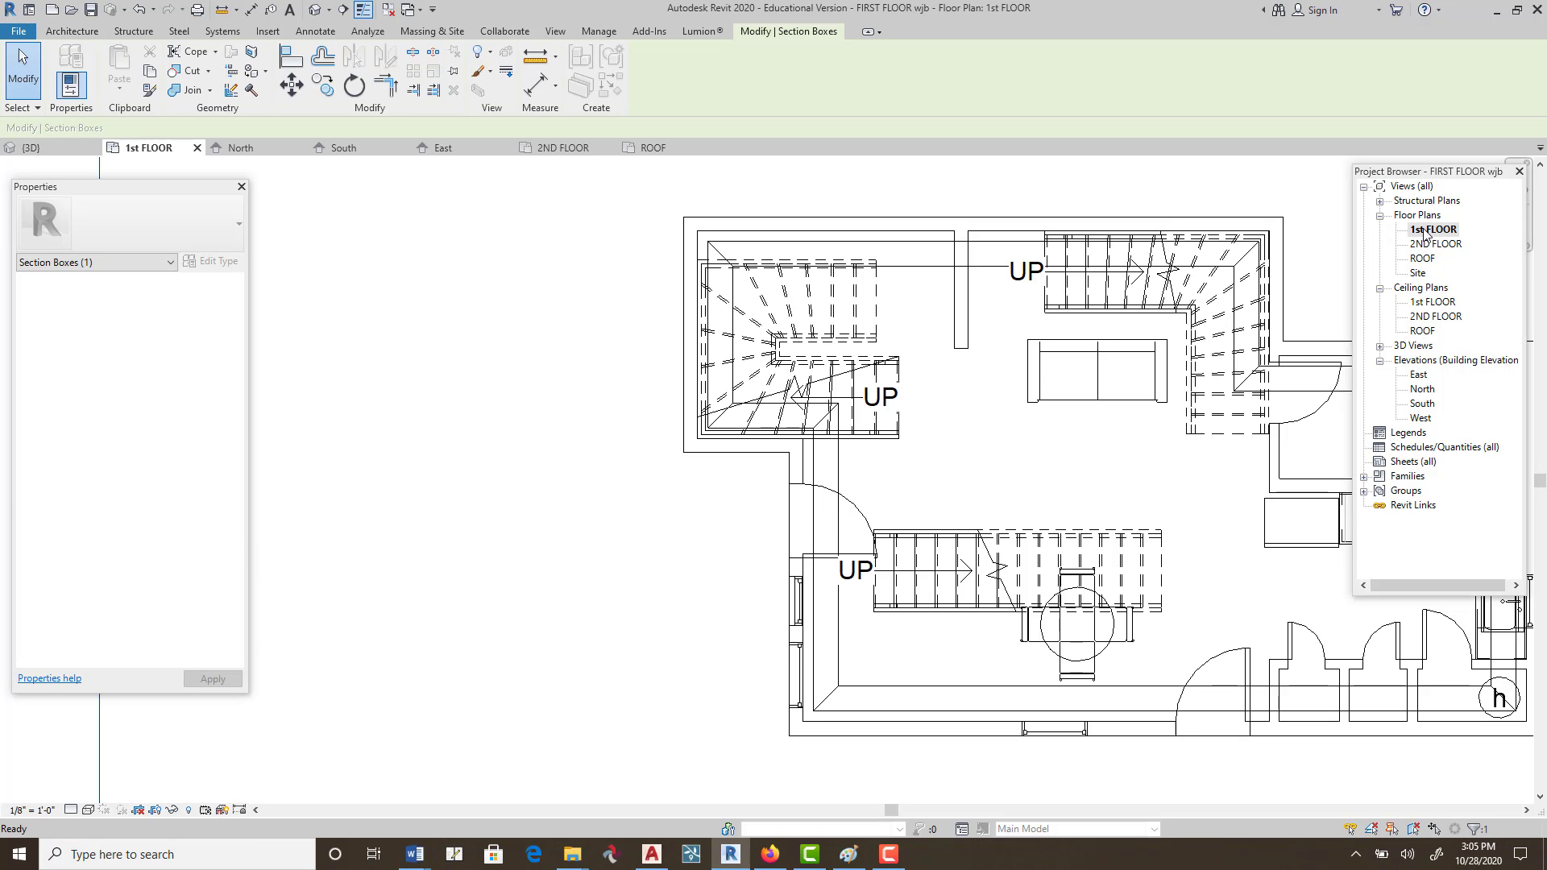
double_click(1424, 244)
click(1423, 259)
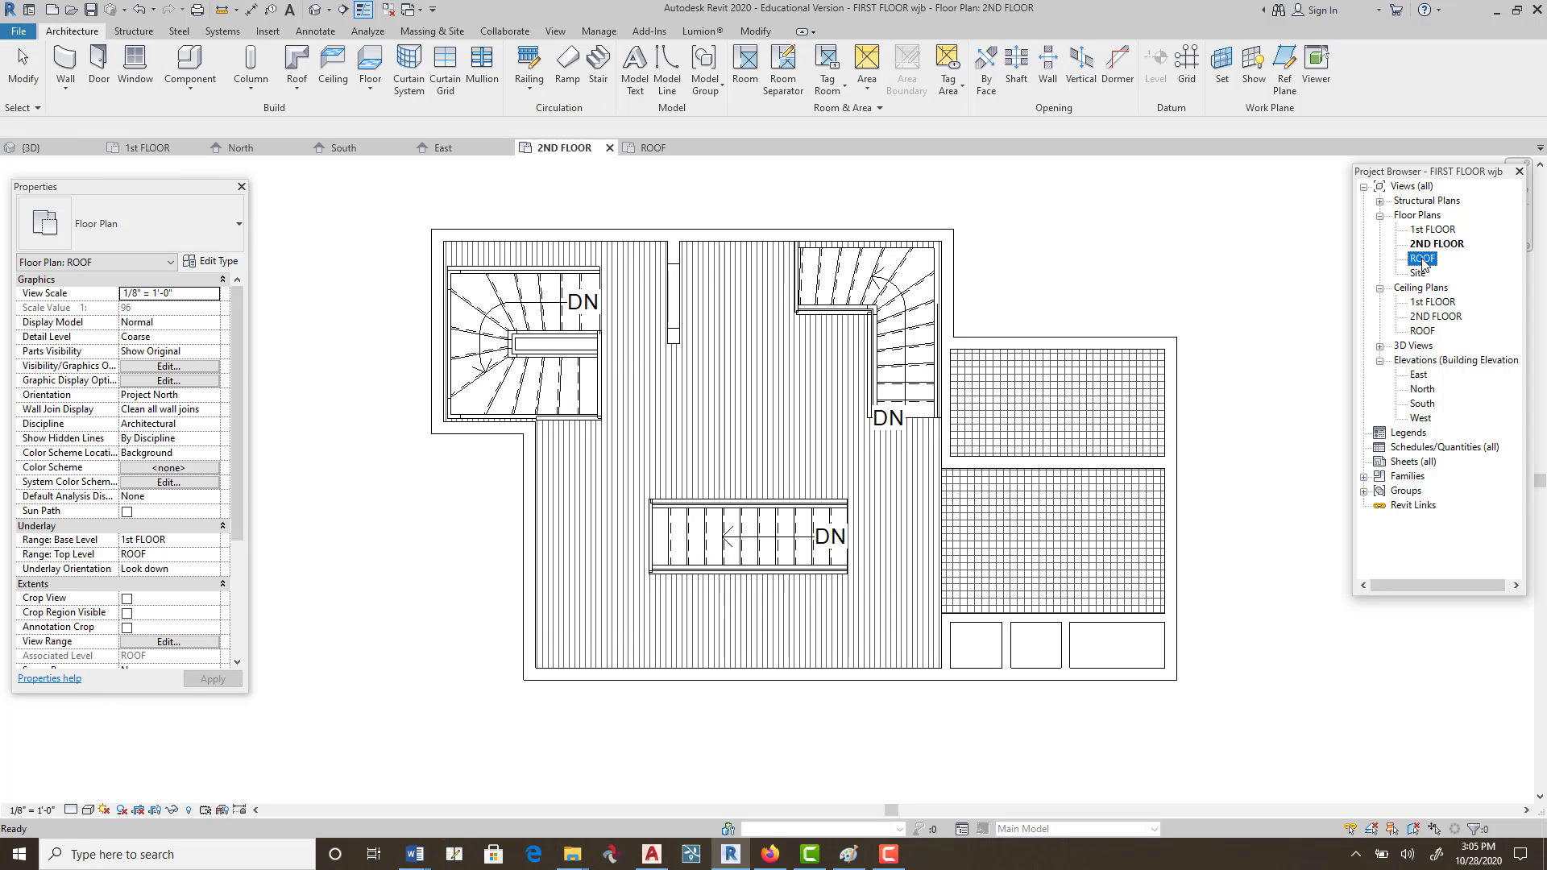
double_click(1423, 259)
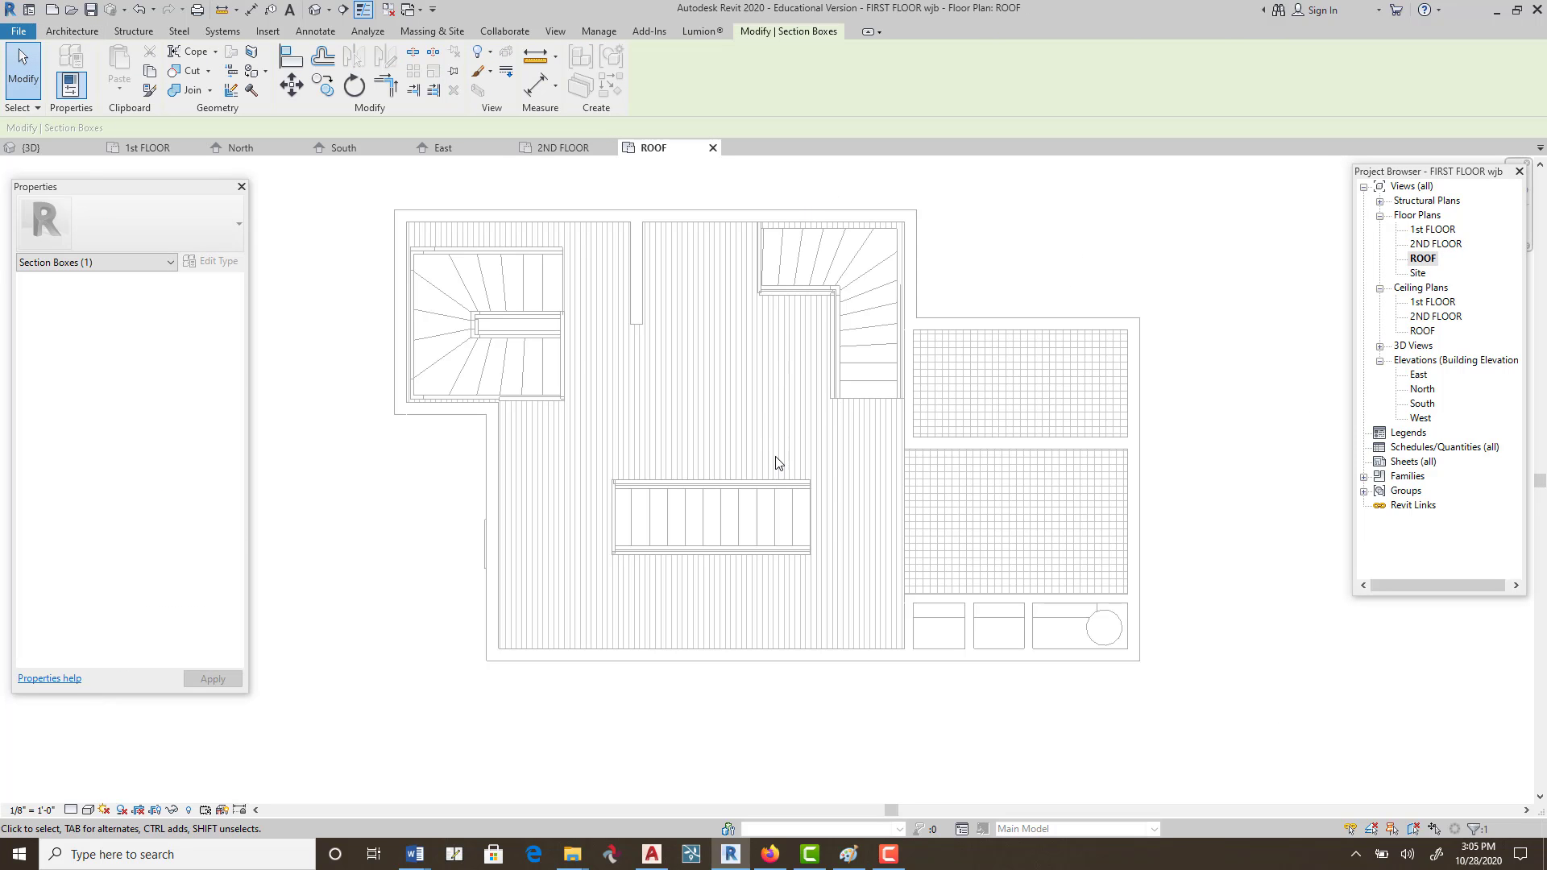
middle_drag(795, 432, 815, 446)
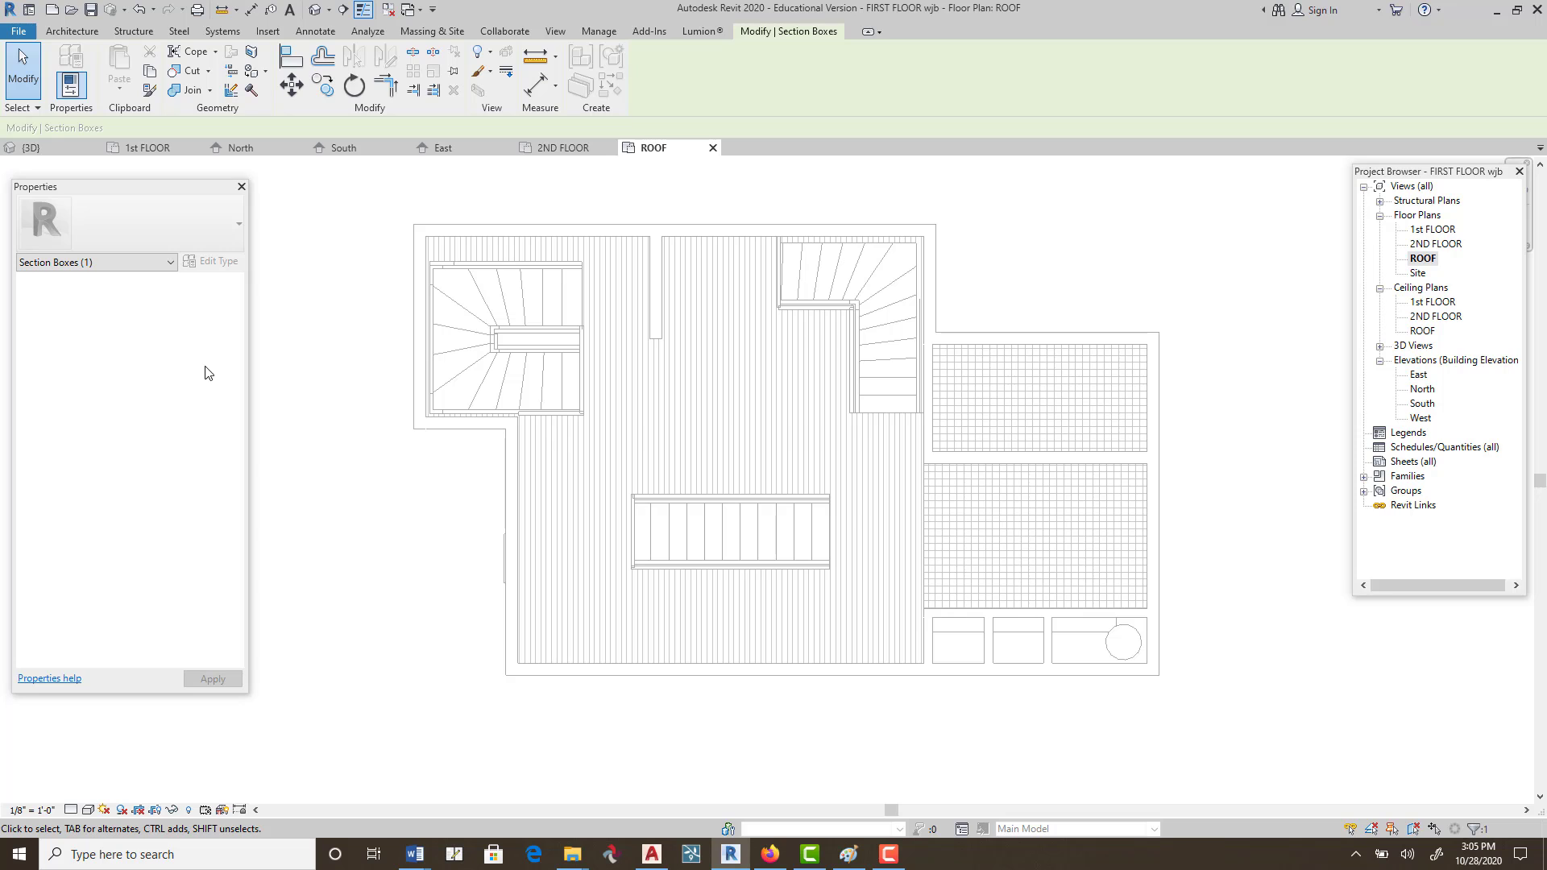
Start a Generic - 12" roof by footprint and trace slope-defining boundary lines along the outer faces of the north and east exterior walls.
click(75, 31)
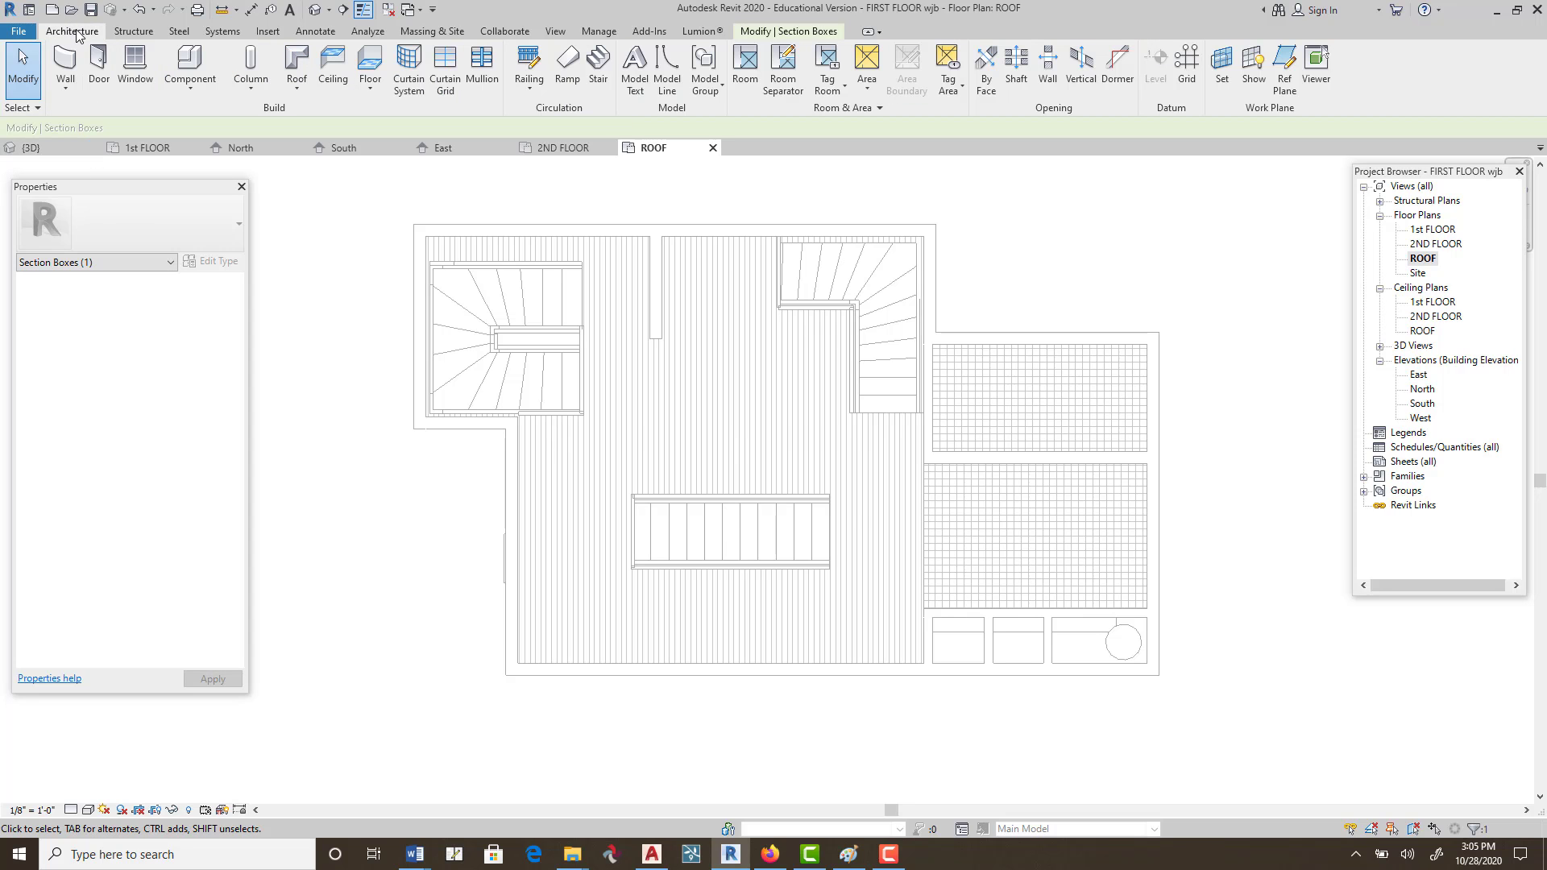
click(288, 85)
click(276, 119)
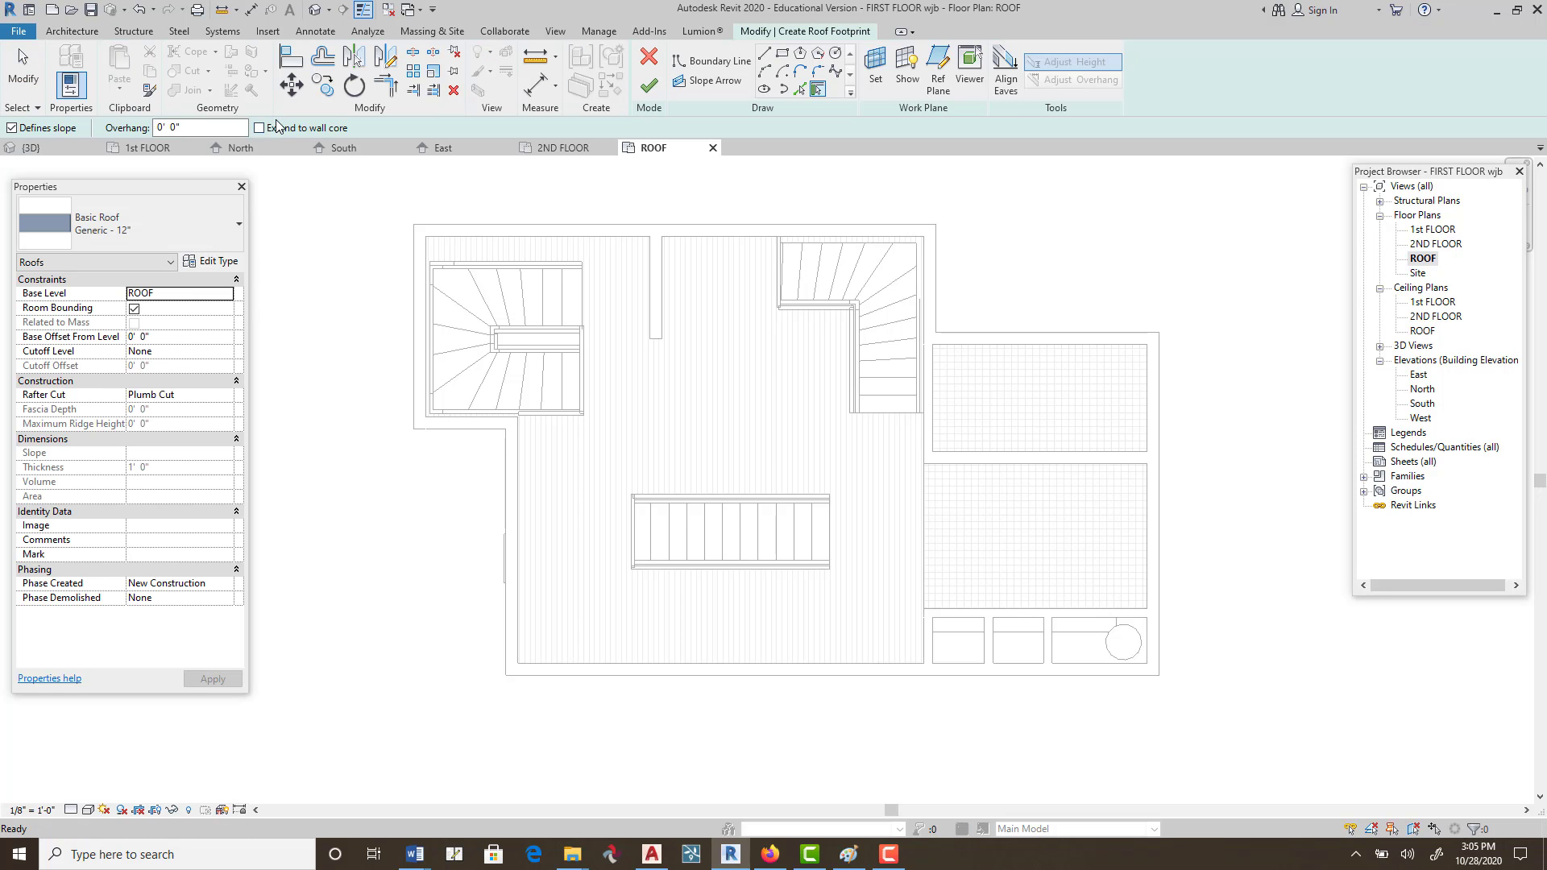
click(764, 54)
click(414, 224)
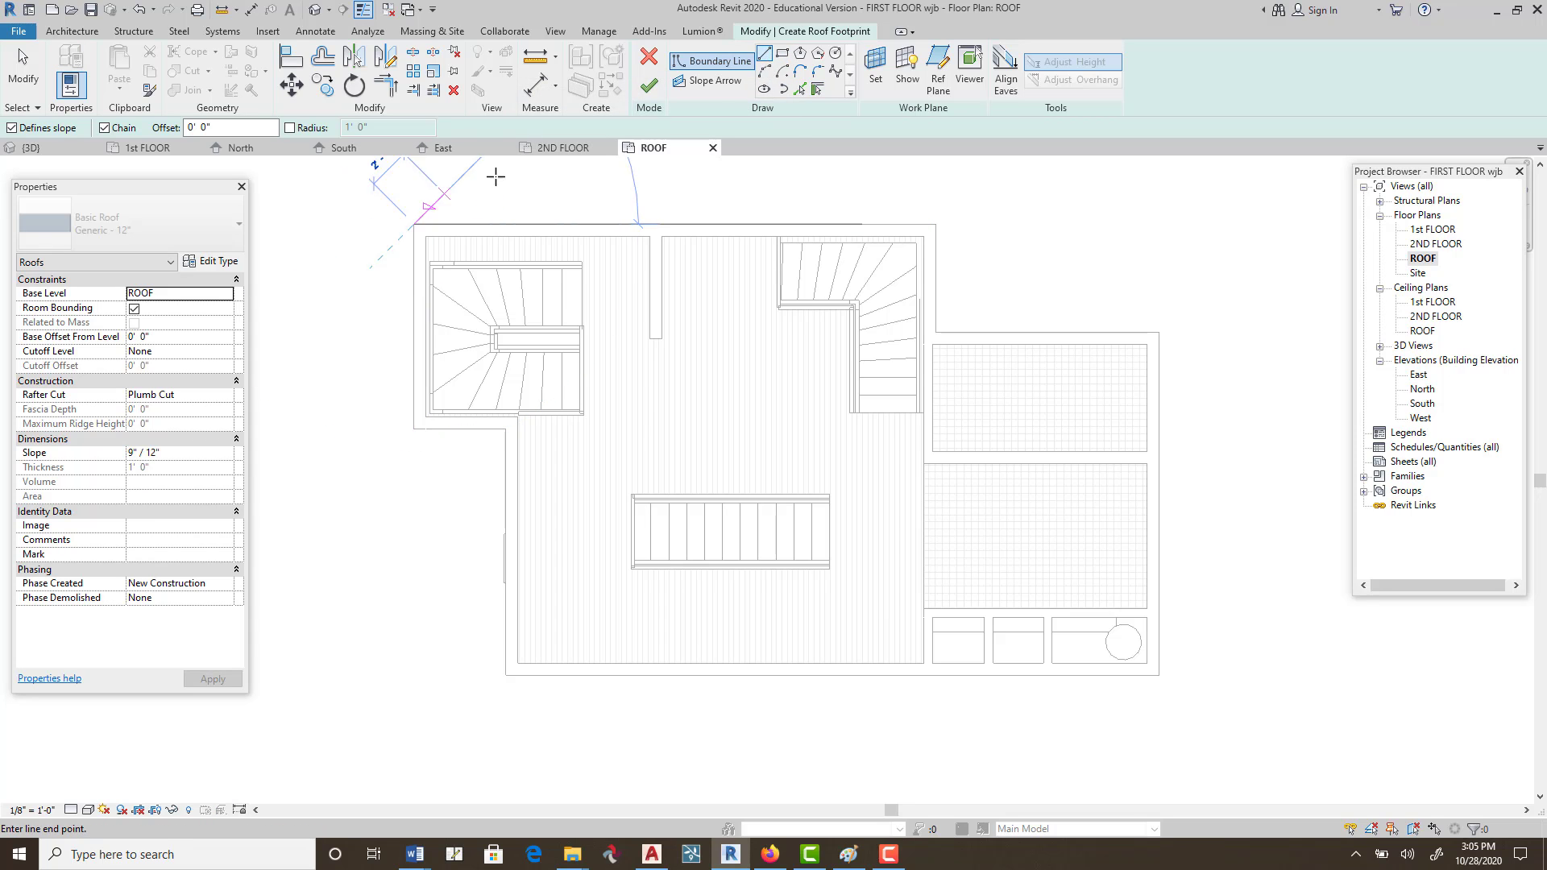
click(936, 224)
click(936, 332)
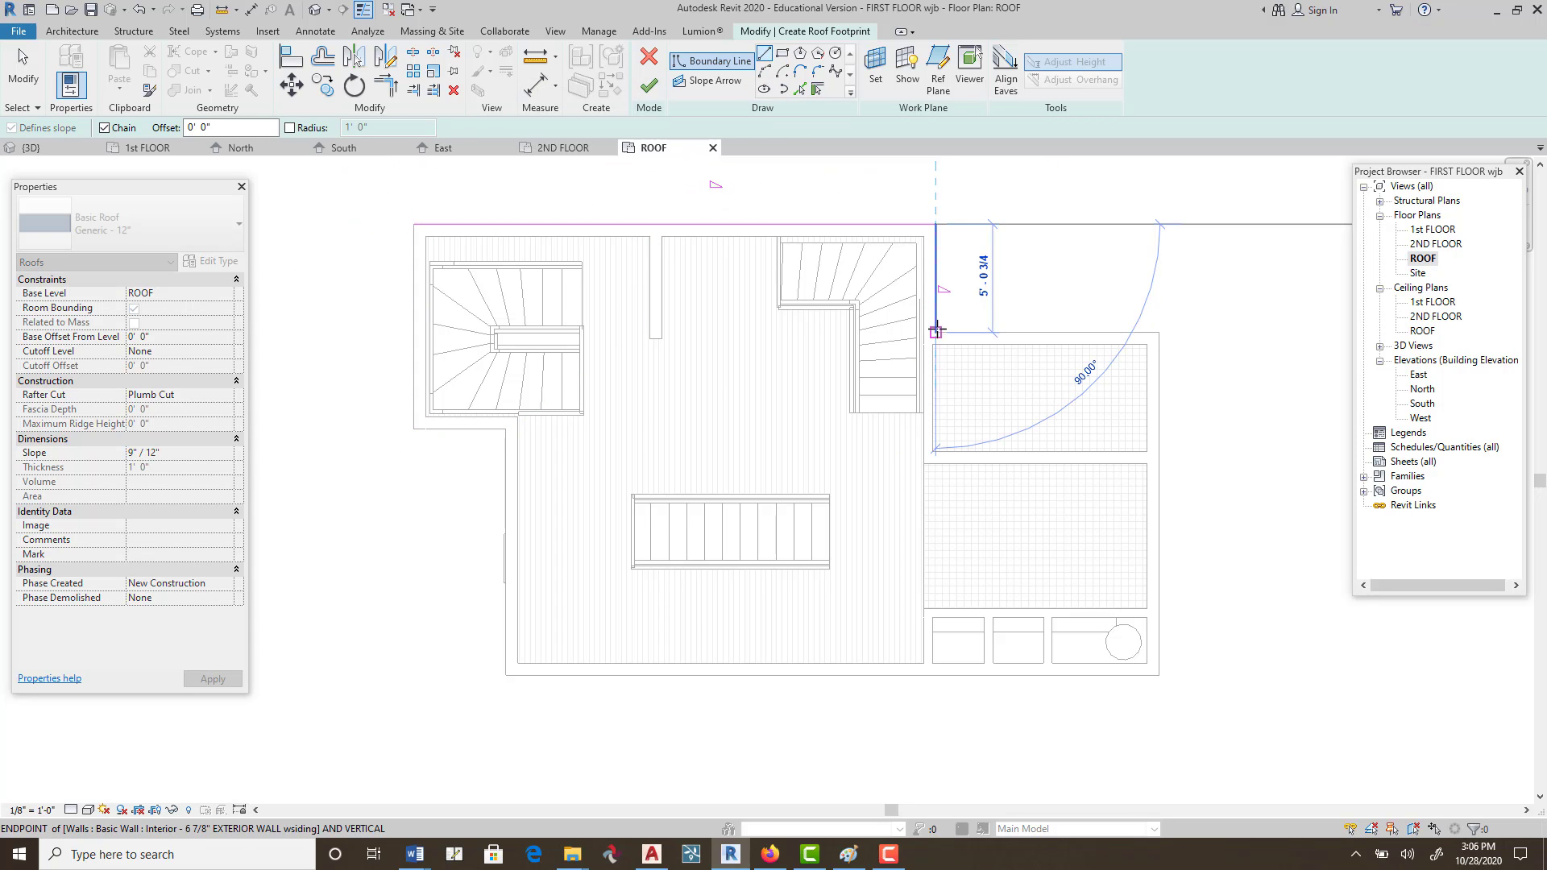
click(1158, 332)
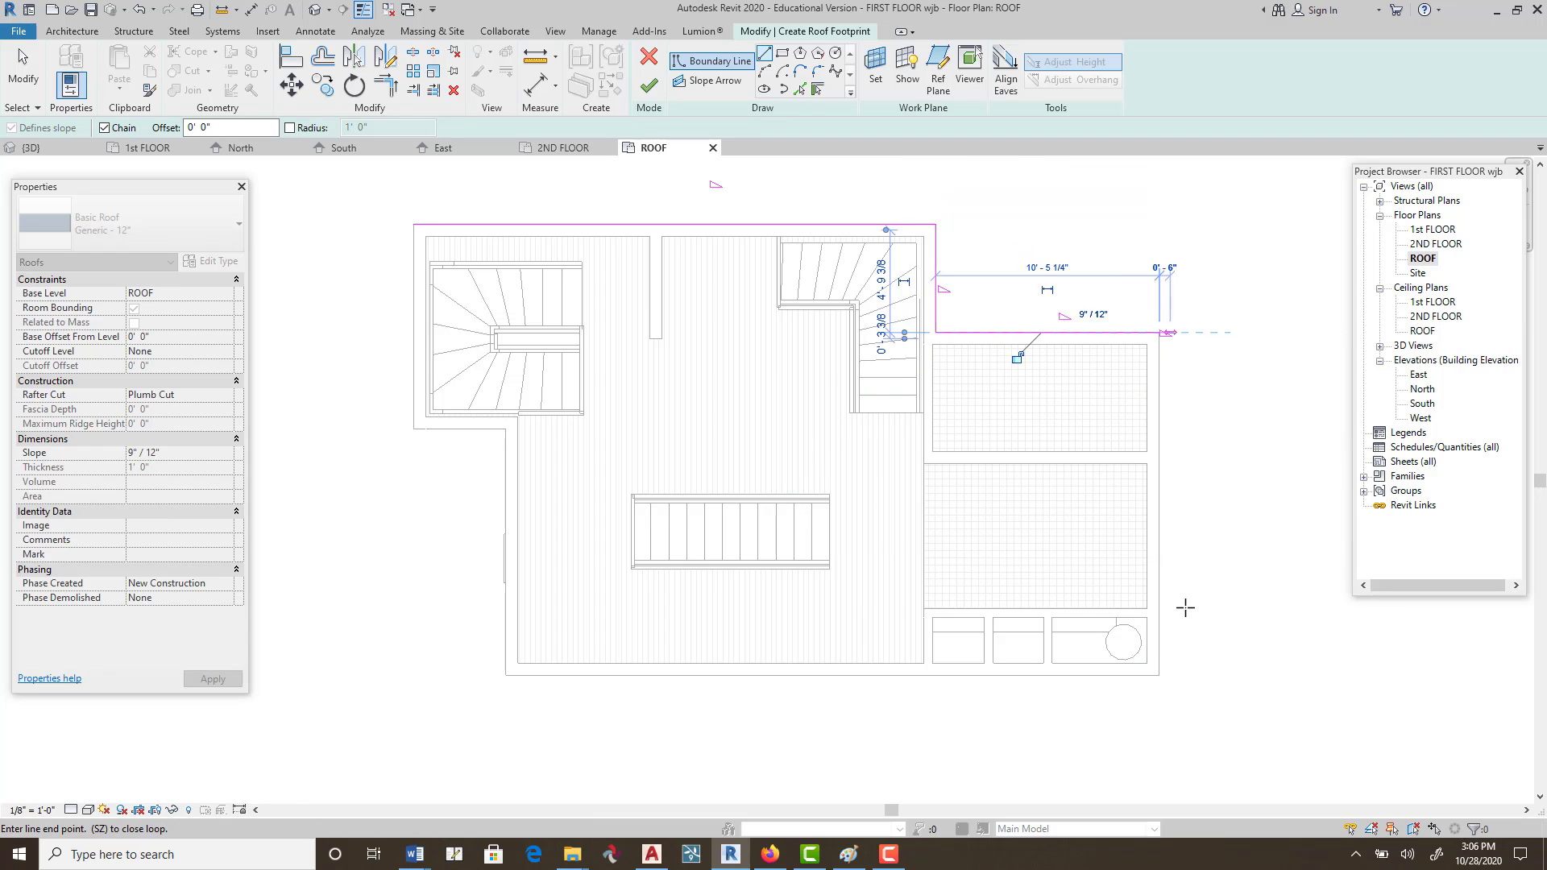
click(1157, 675)
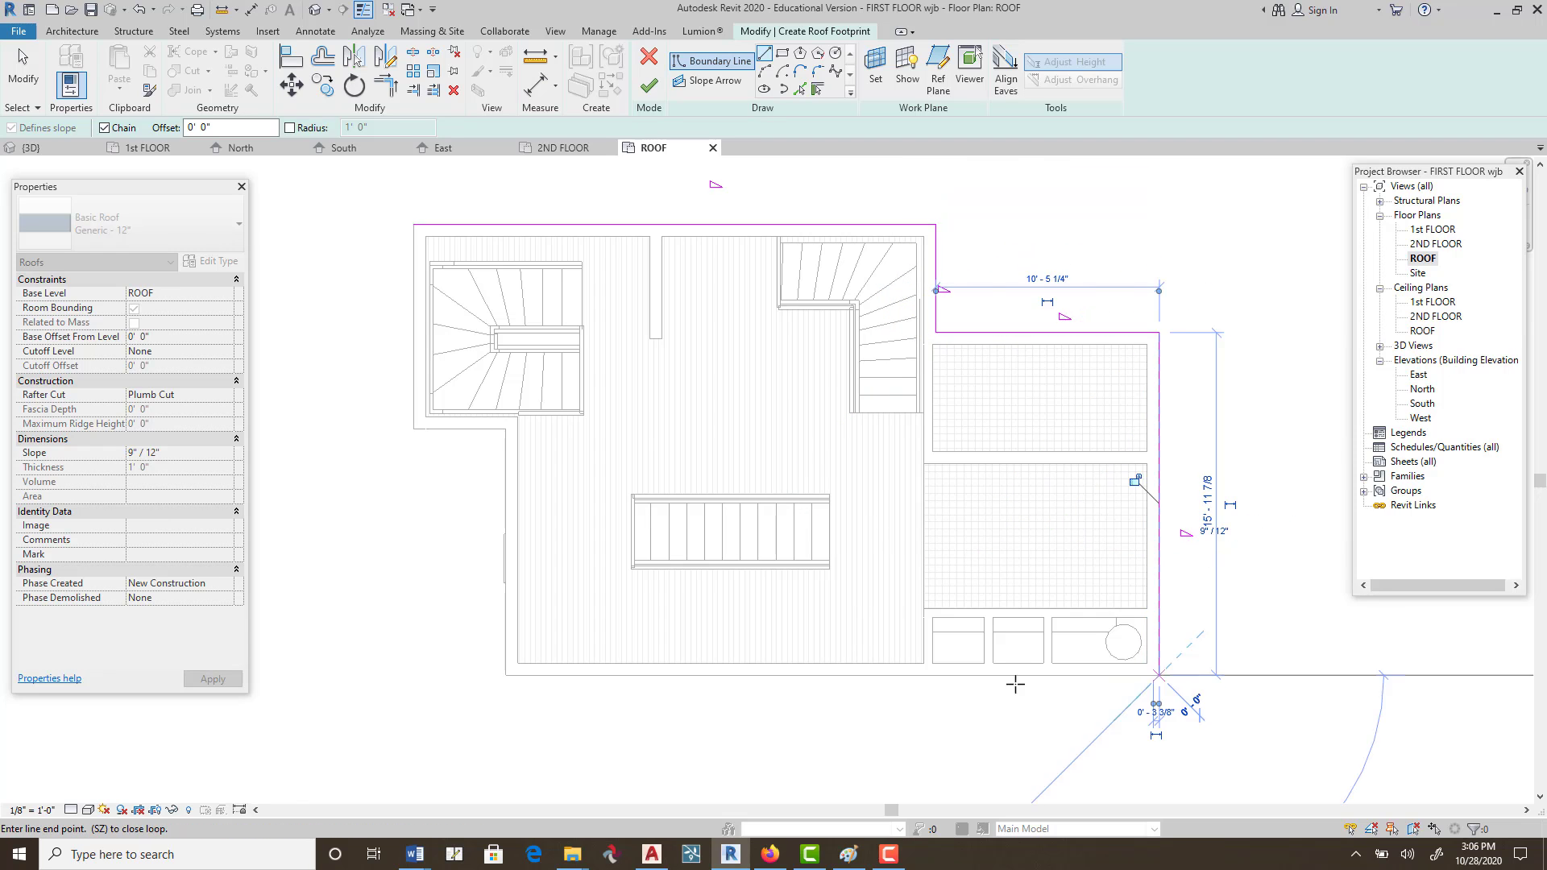
Close the roof boundary along the outer faces of the south and west exterior walls, and finish the footprint roof.
click(506, 675)
click(494, 427)
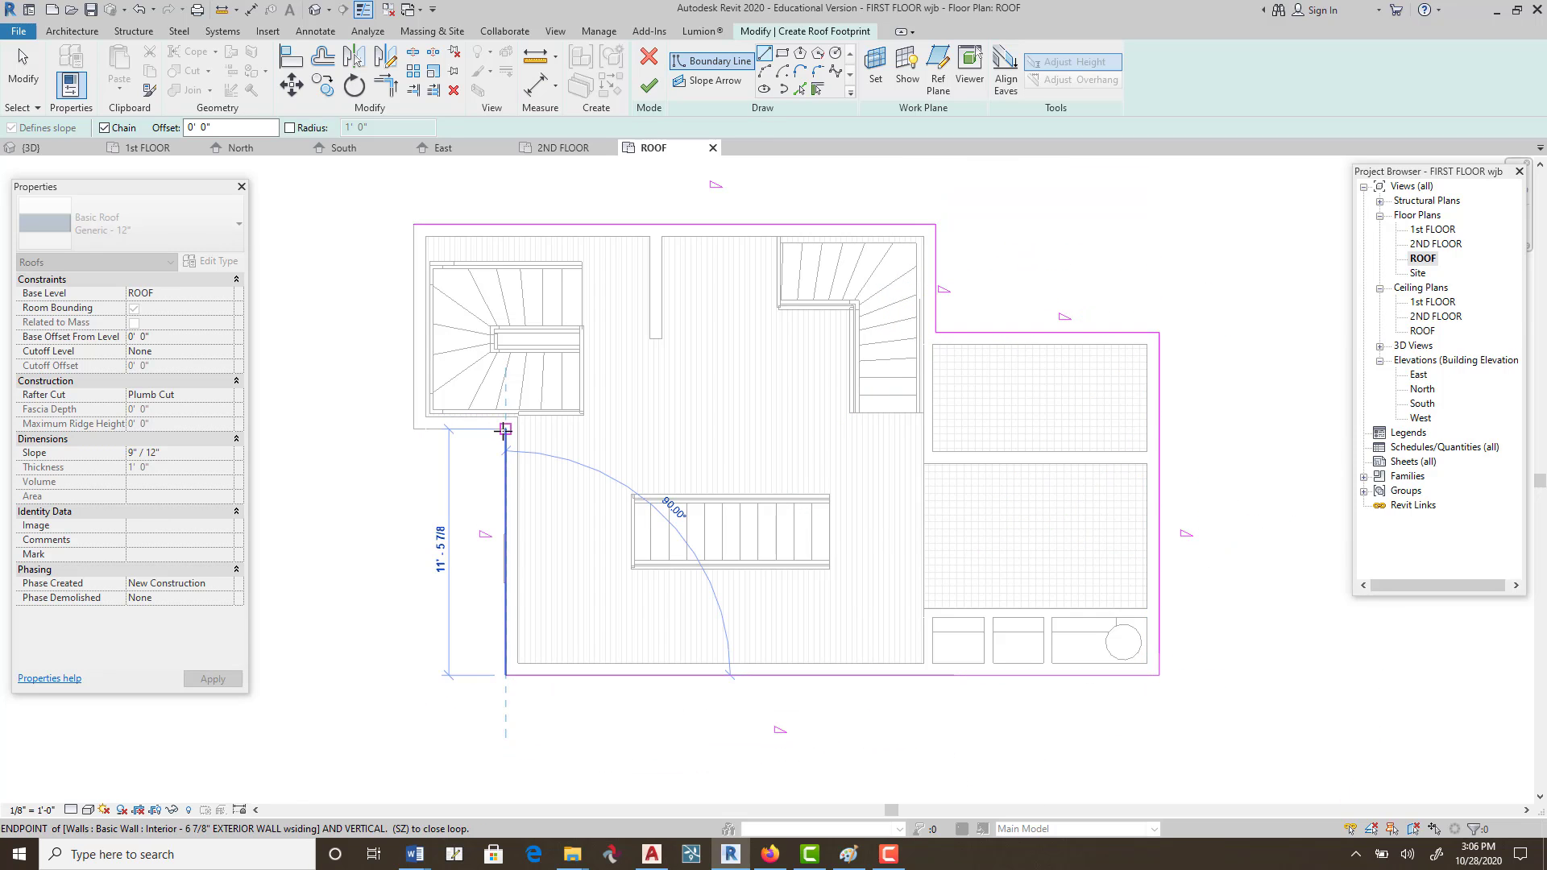
click(412, 429)
click(414, 225)
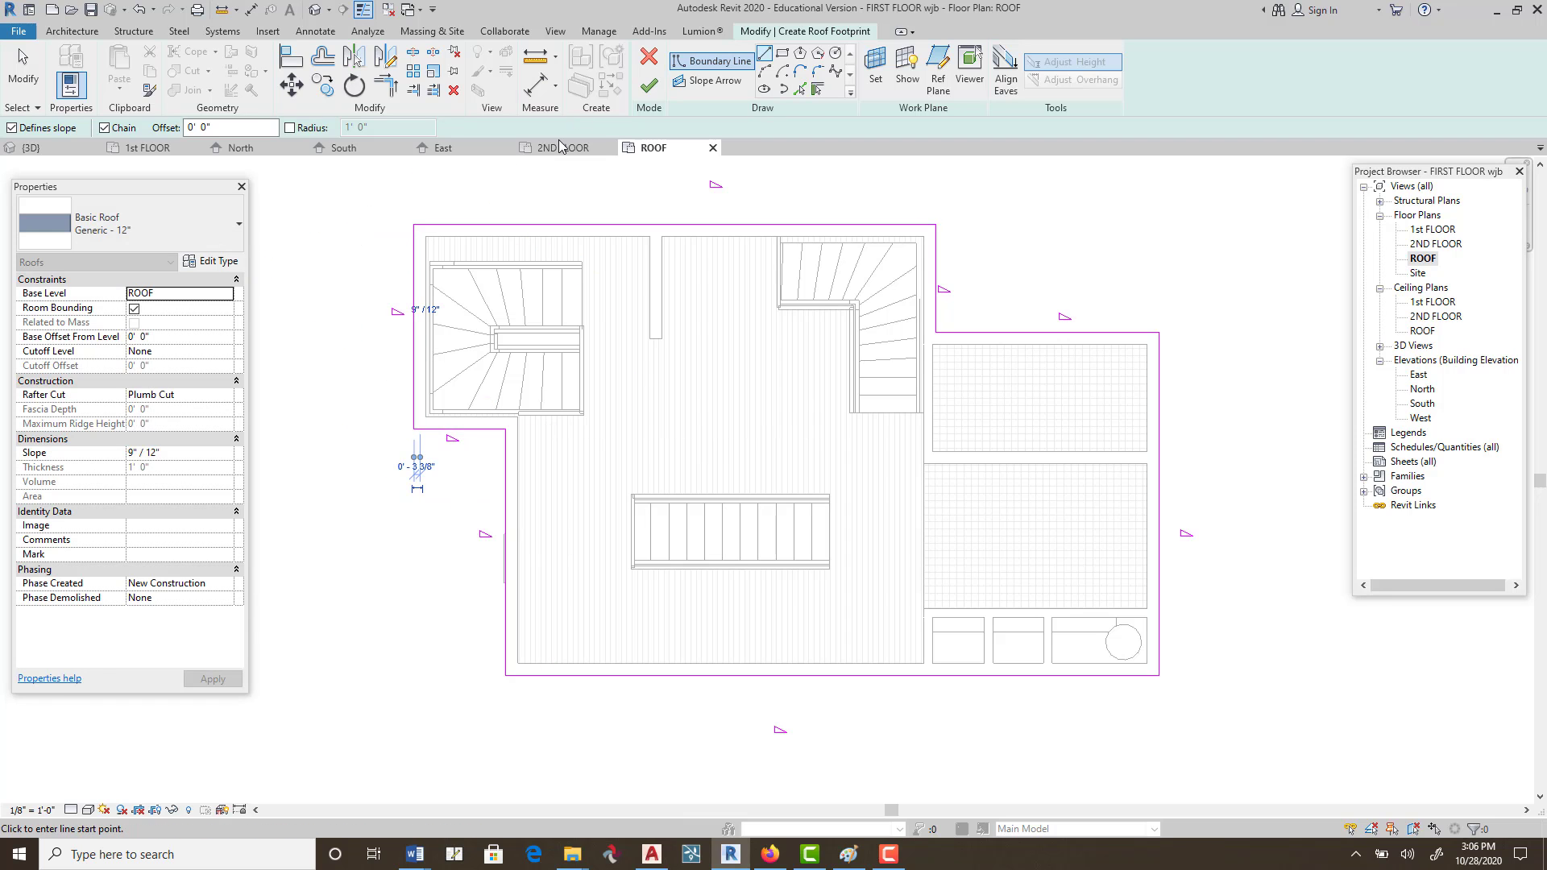
click(650, 90)
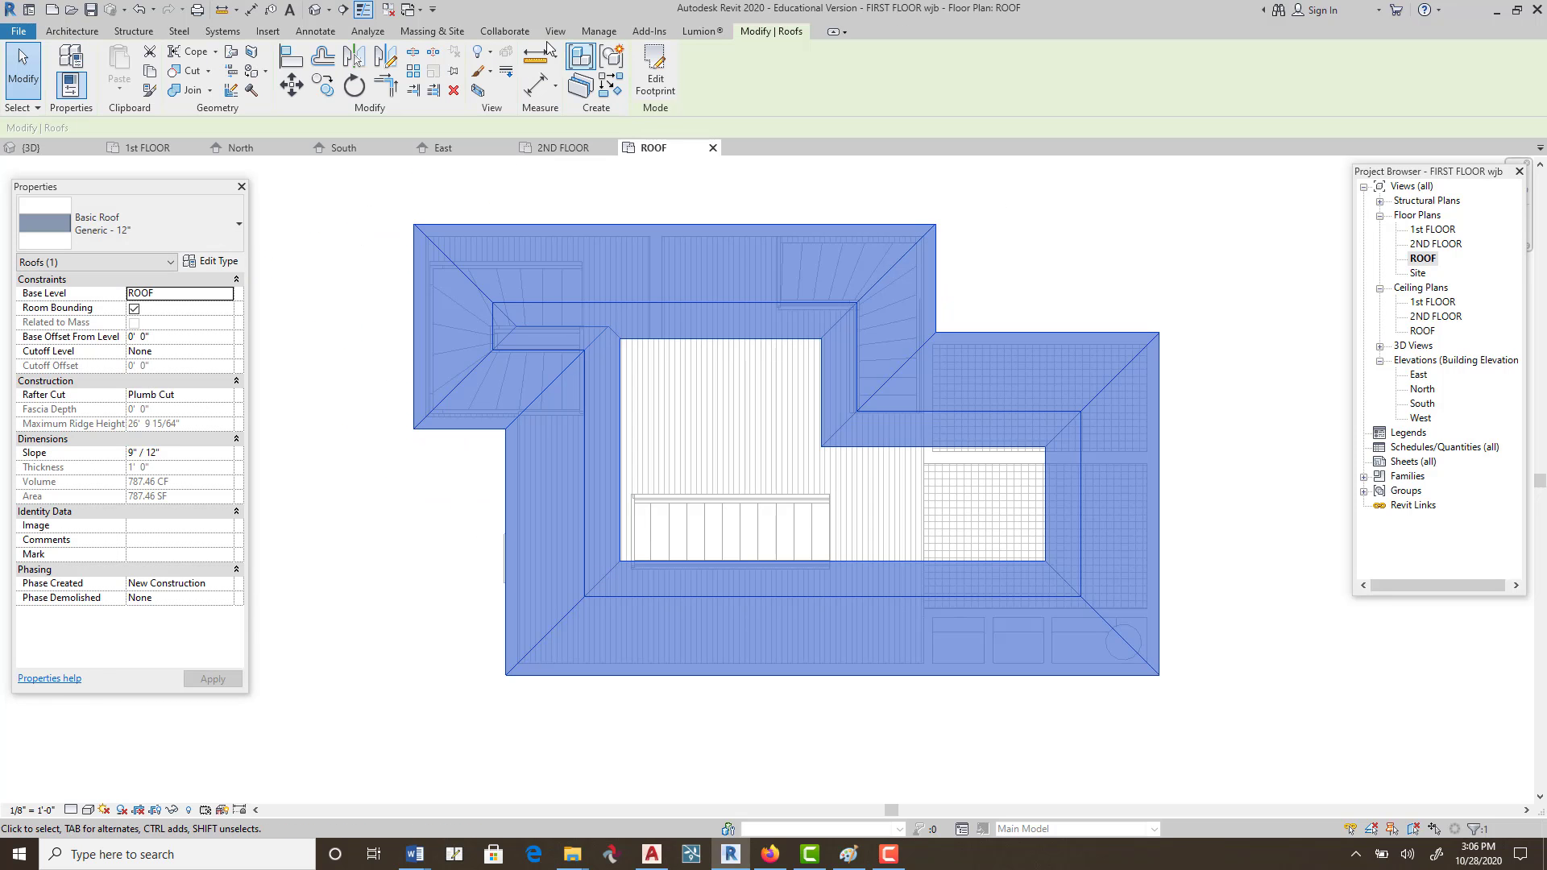
Open the 3D view and raise the section box's top face above the roof peak.
click(315, 13)
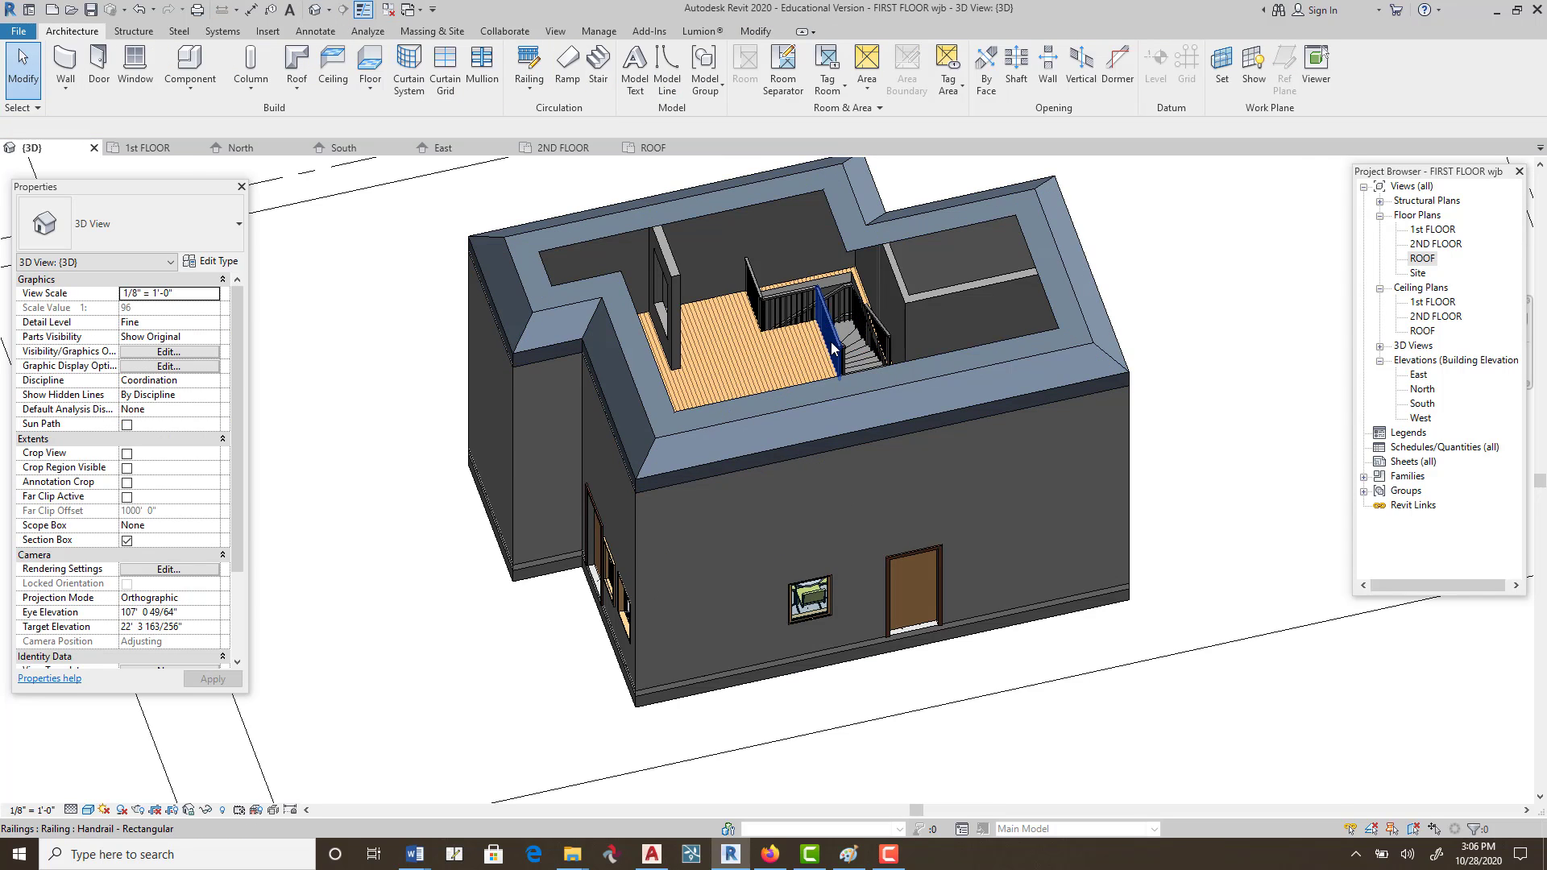
shift+middle_drag(830, 342, 763, 472)
scroll(764, 472, down, 3)
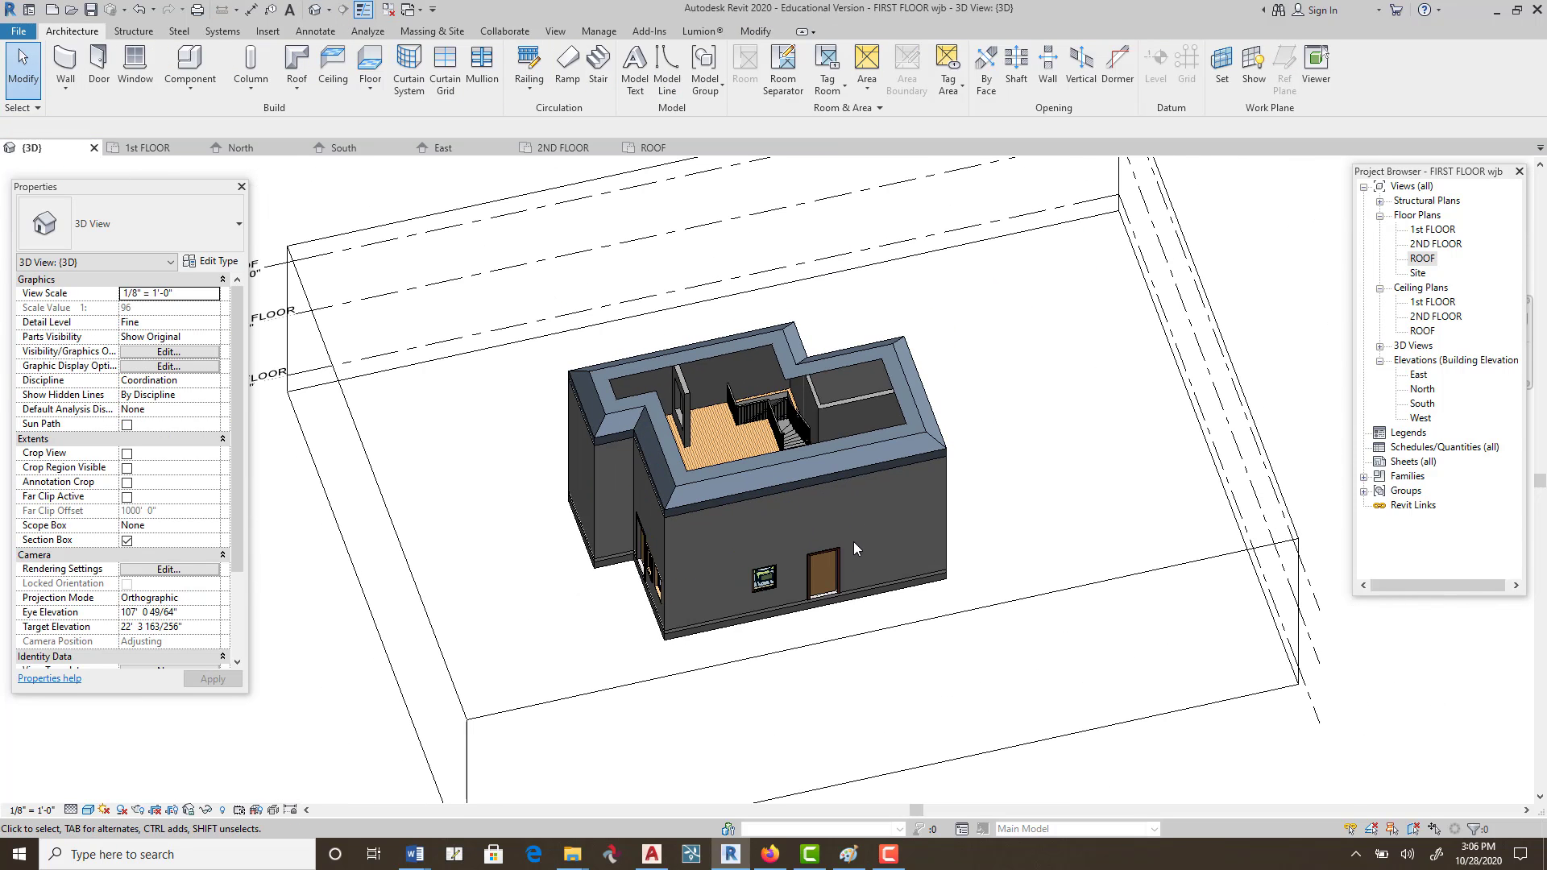
click(889, 629)
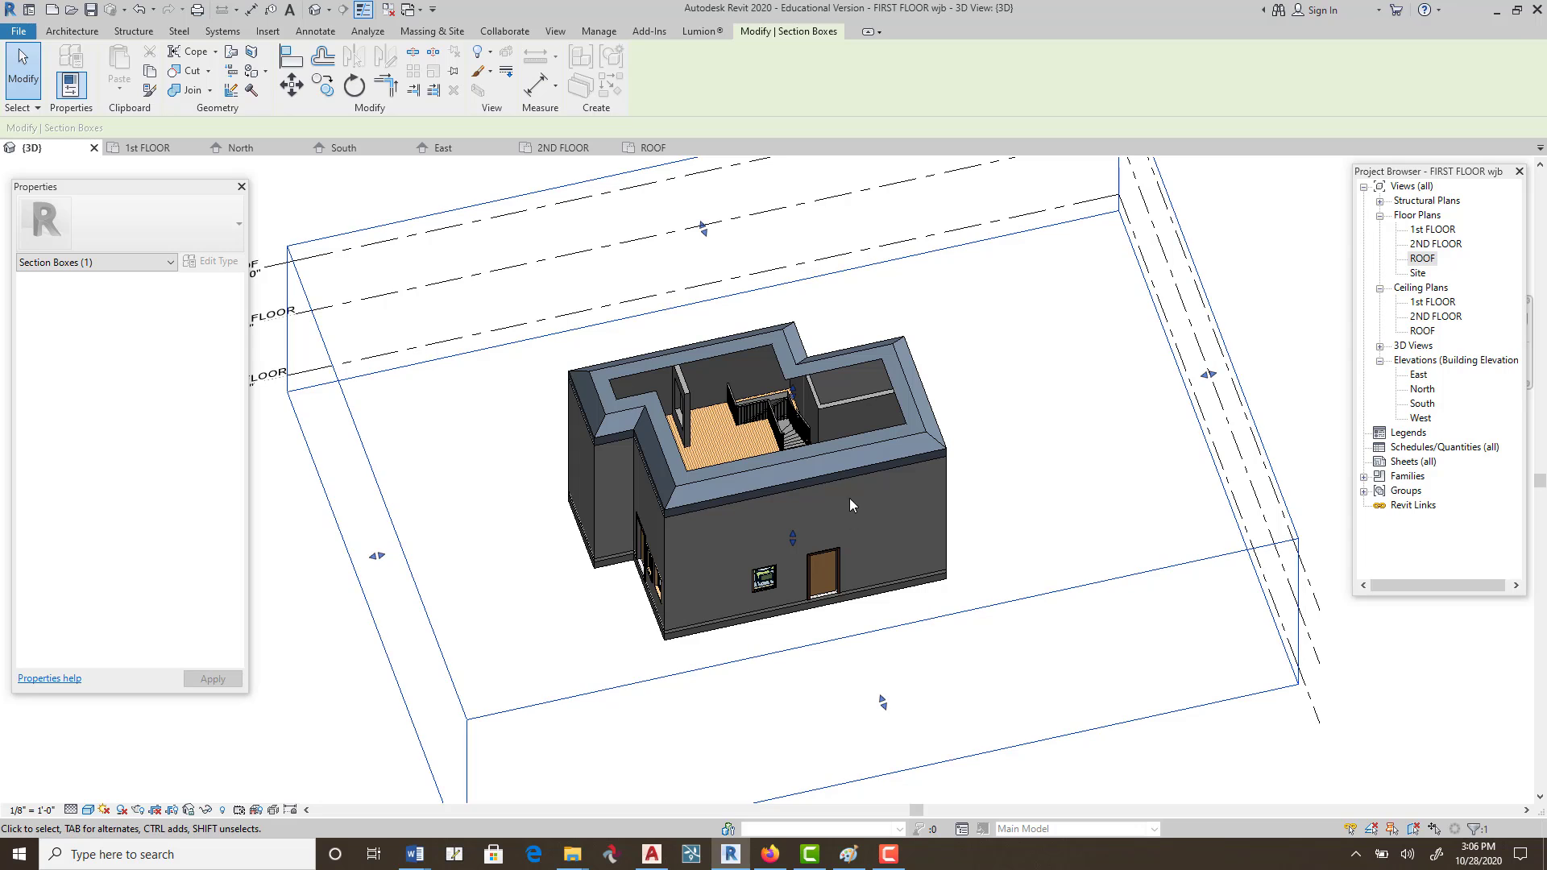
drag(793, 392, 798, 280)
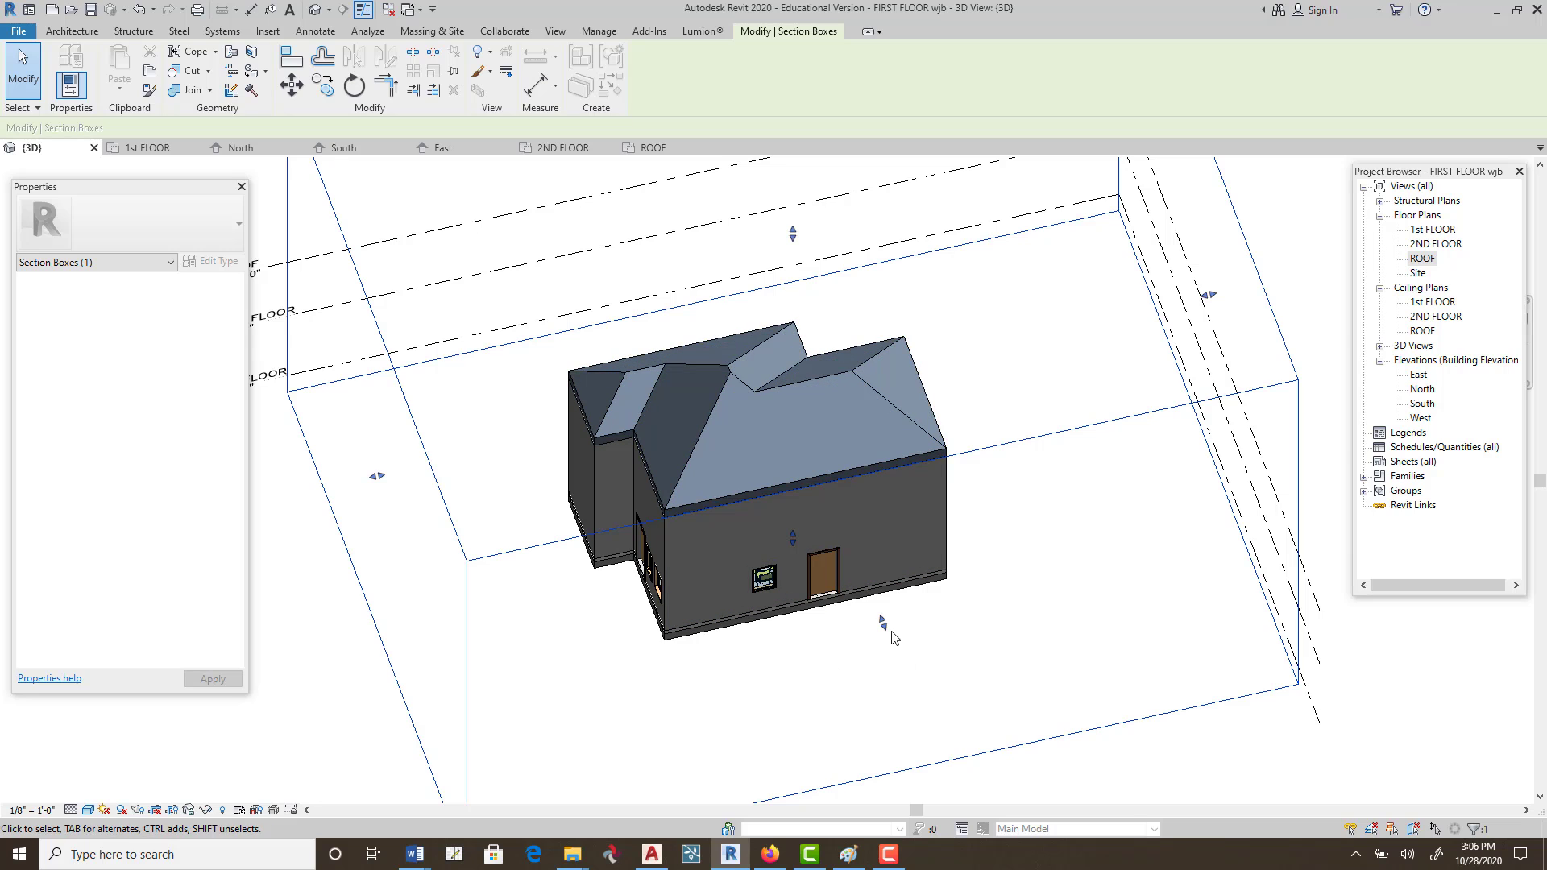
Cut through the house with the section box's south and north faces to inspect the interior, and move both faces back outside the walls.
drag(884, 623, 812, 421)
shift+middle_drag(833, 464, 703, 348)
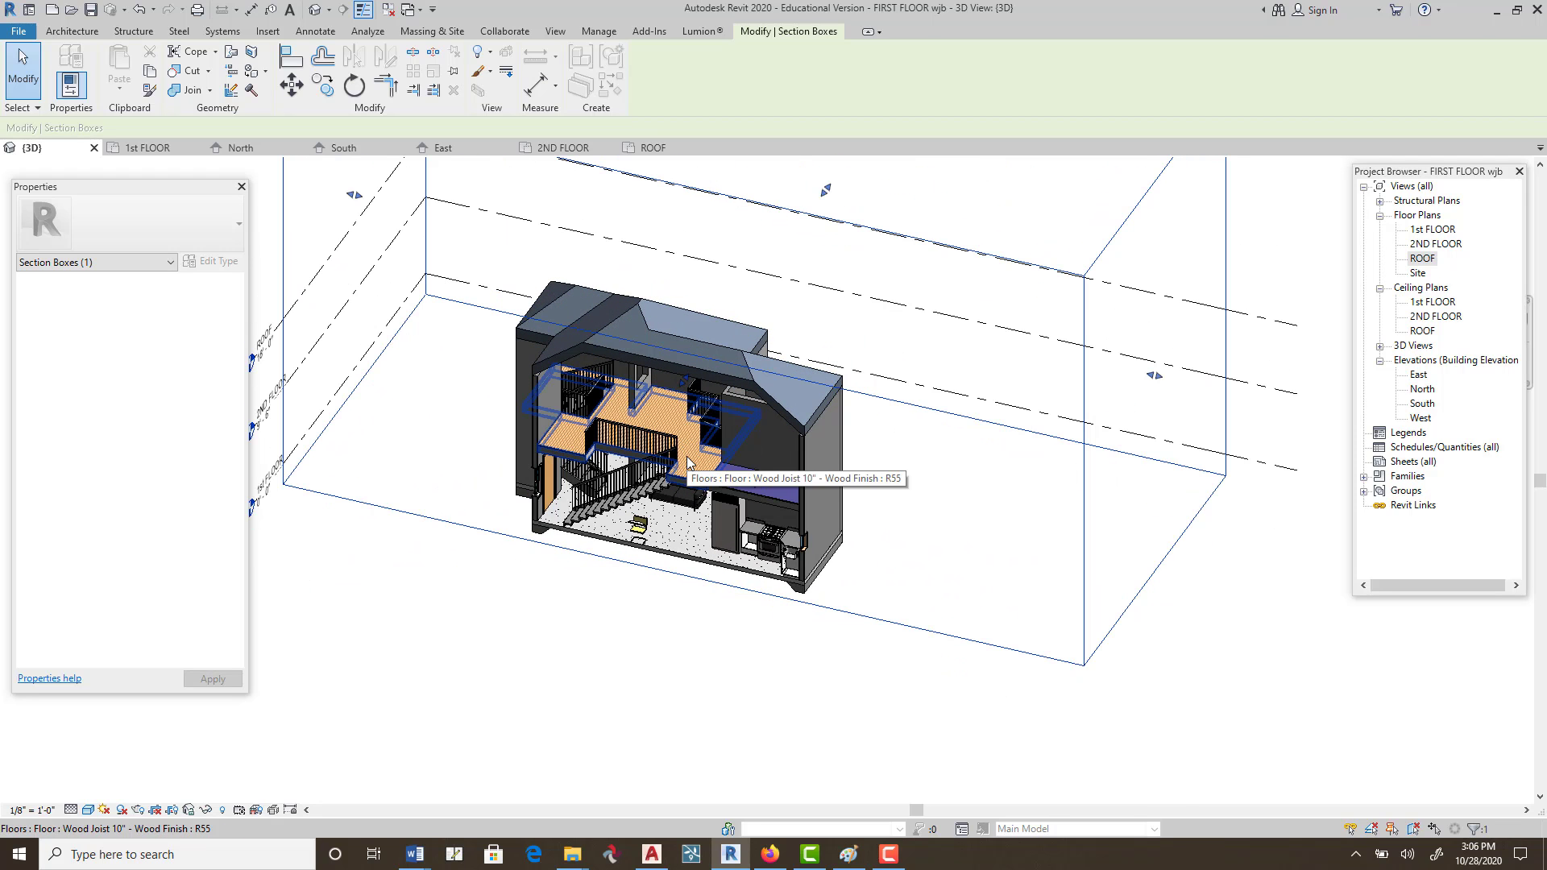
drag(825, 192, 685, 313)
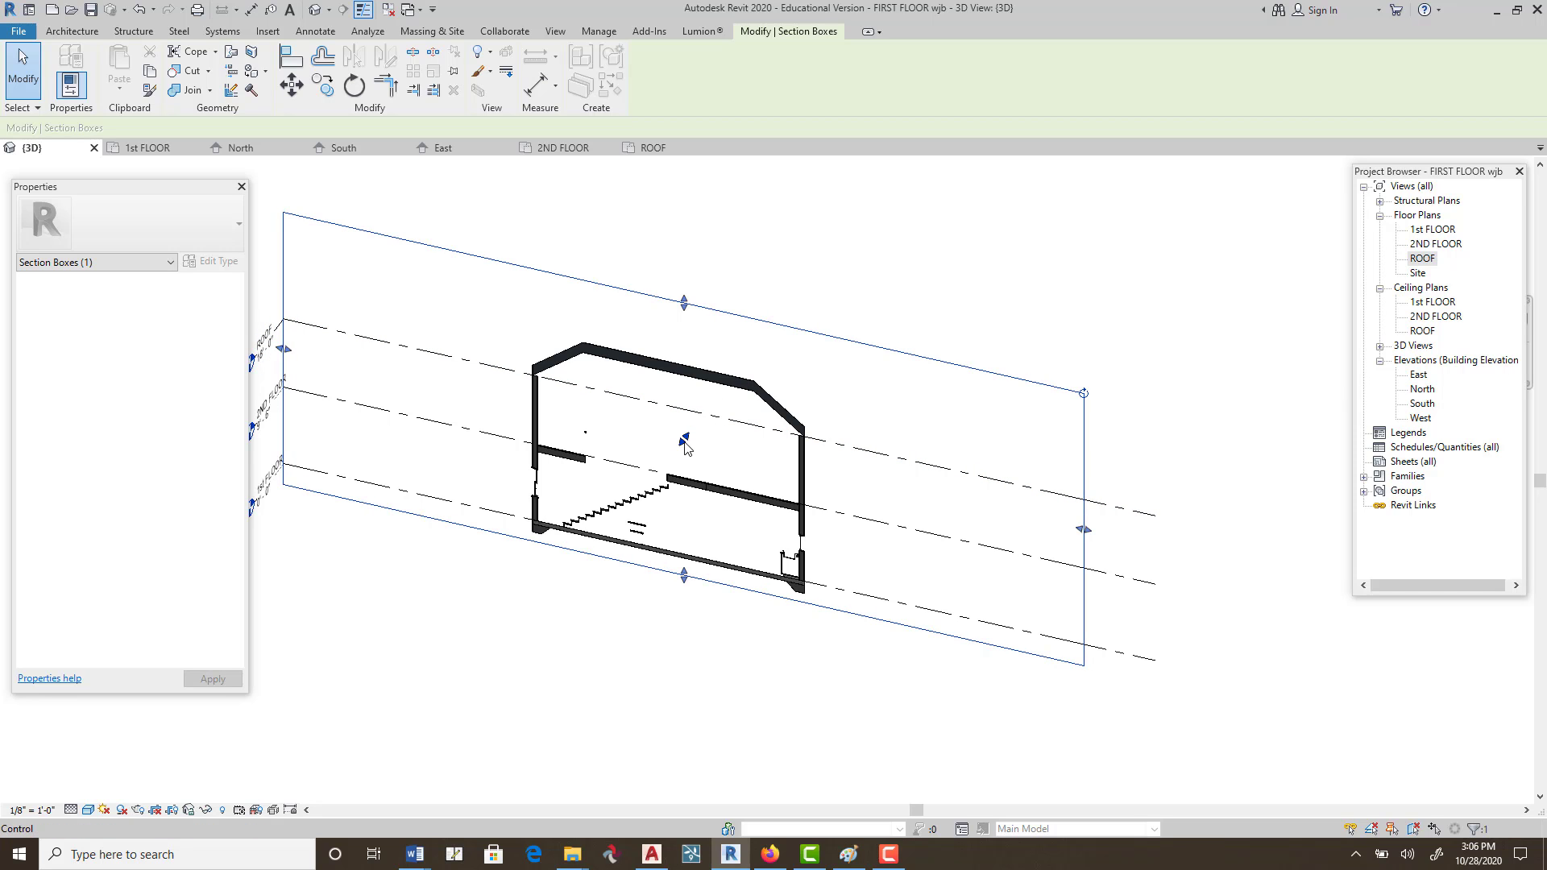
mouse_move(685, 442)
mouse_down()
mouse_move(564, 620)
mouse_move(473, 606)
mouse_up()
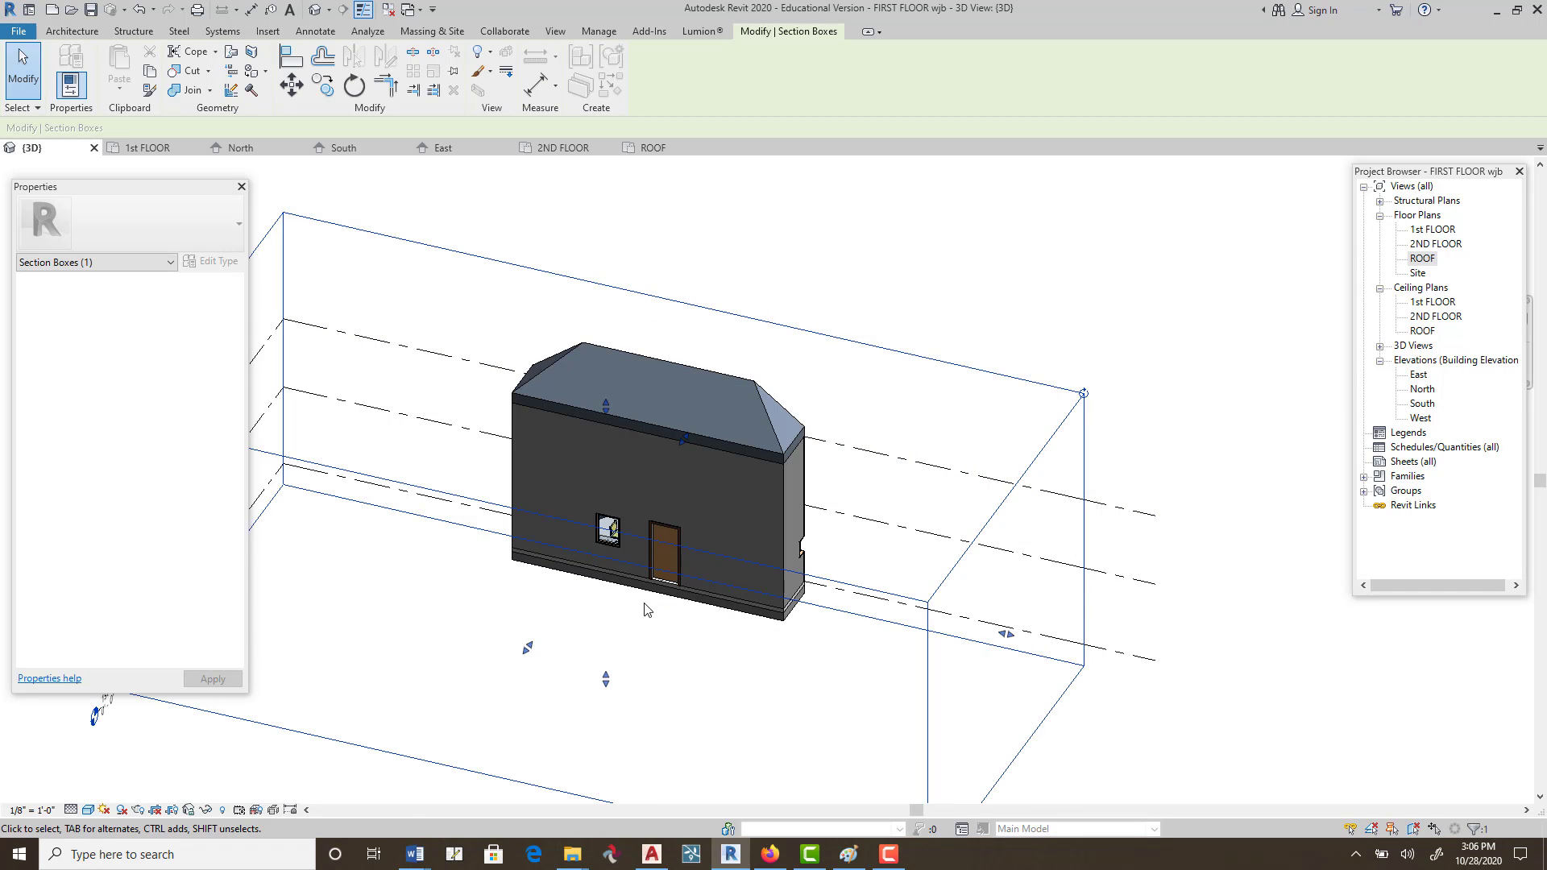
middle_drag(644, 610, 955, 558)
drag(889, 504, 774, 657)
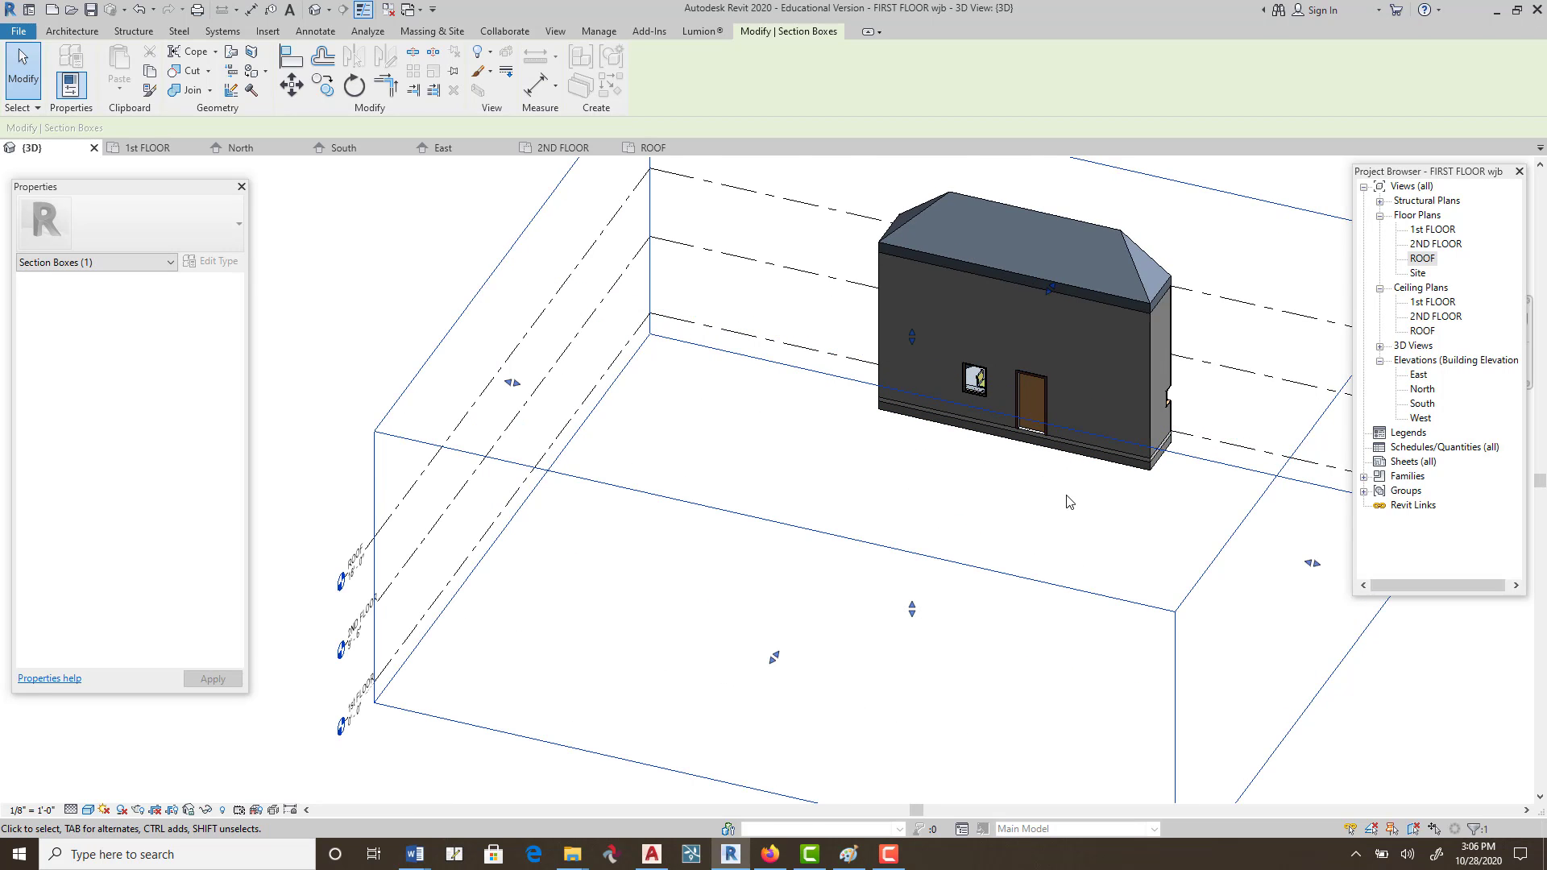
shift+middle_drag(1067, 497, 739, 488)
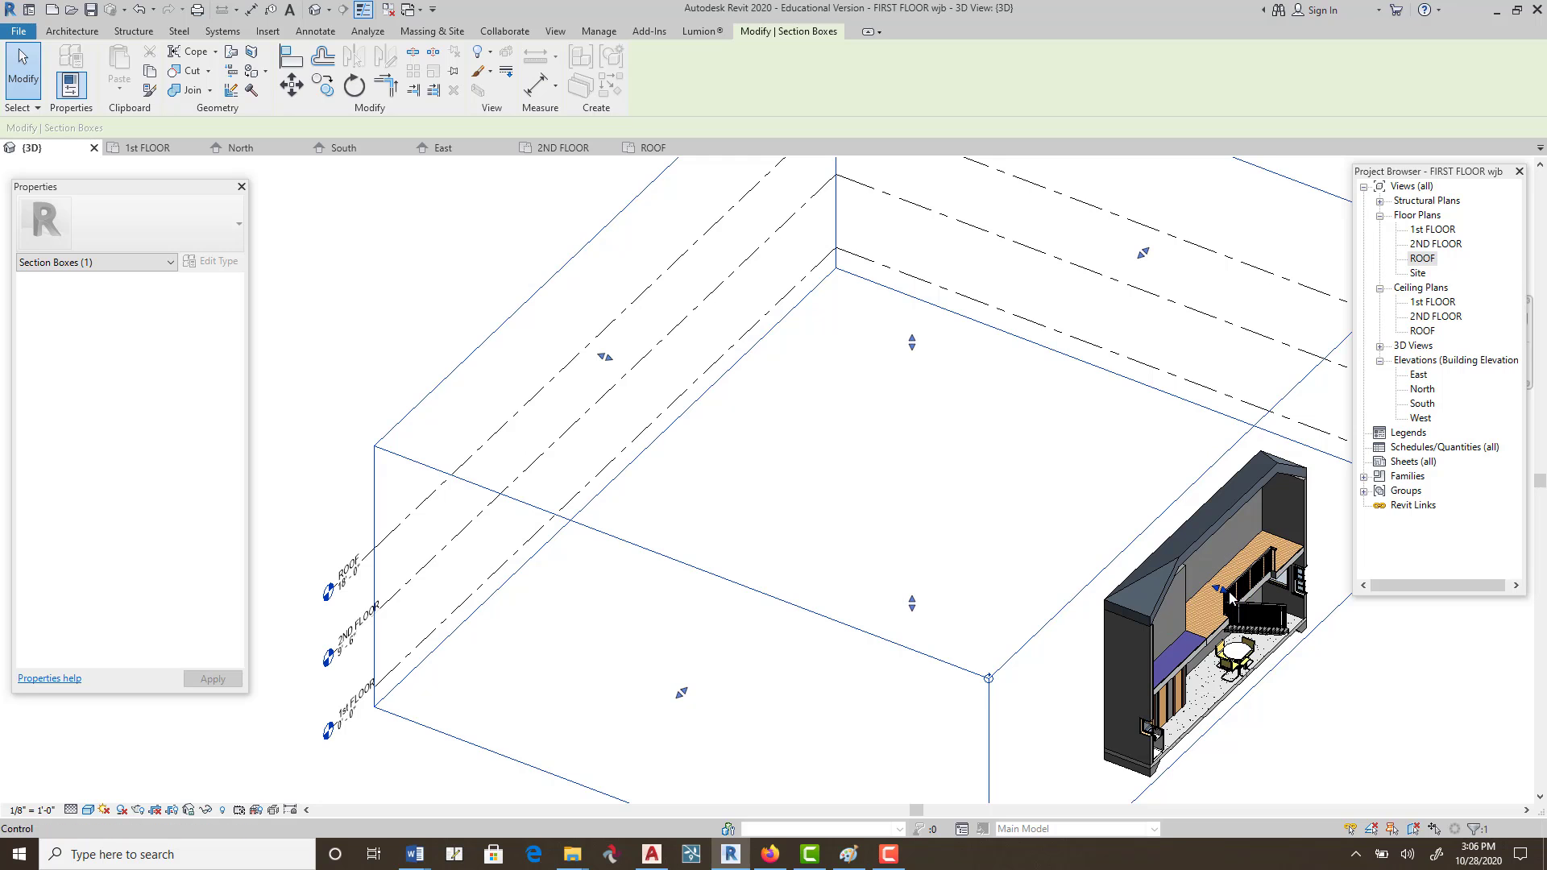
drag(1230, 597, 1292, 621)
middle_drag(1041, 524, 787, 363)
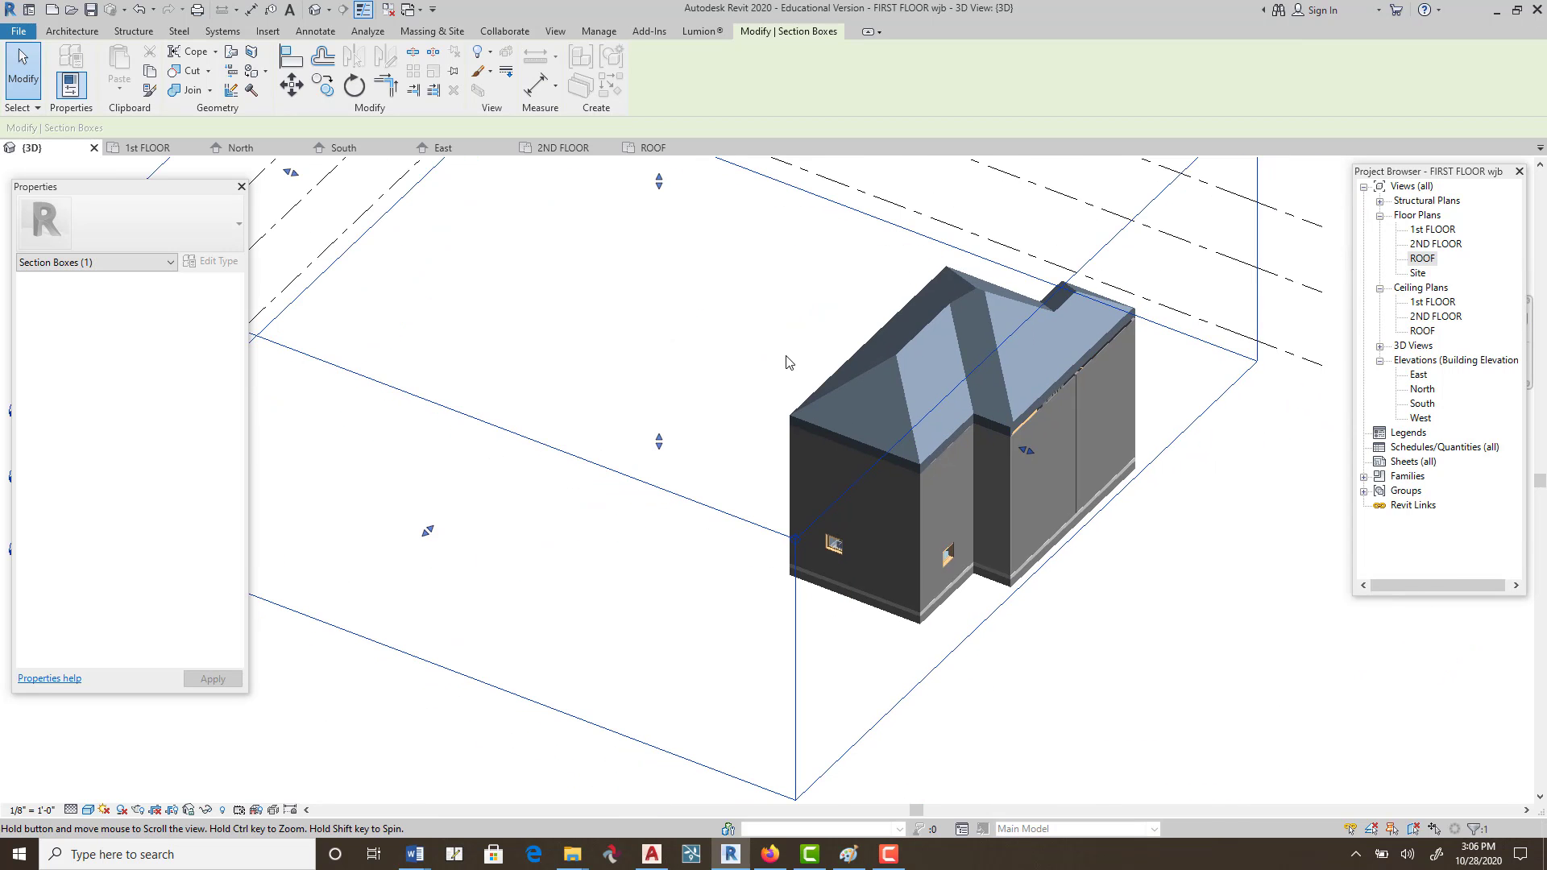
drag(1031, 454, 1154, 514)
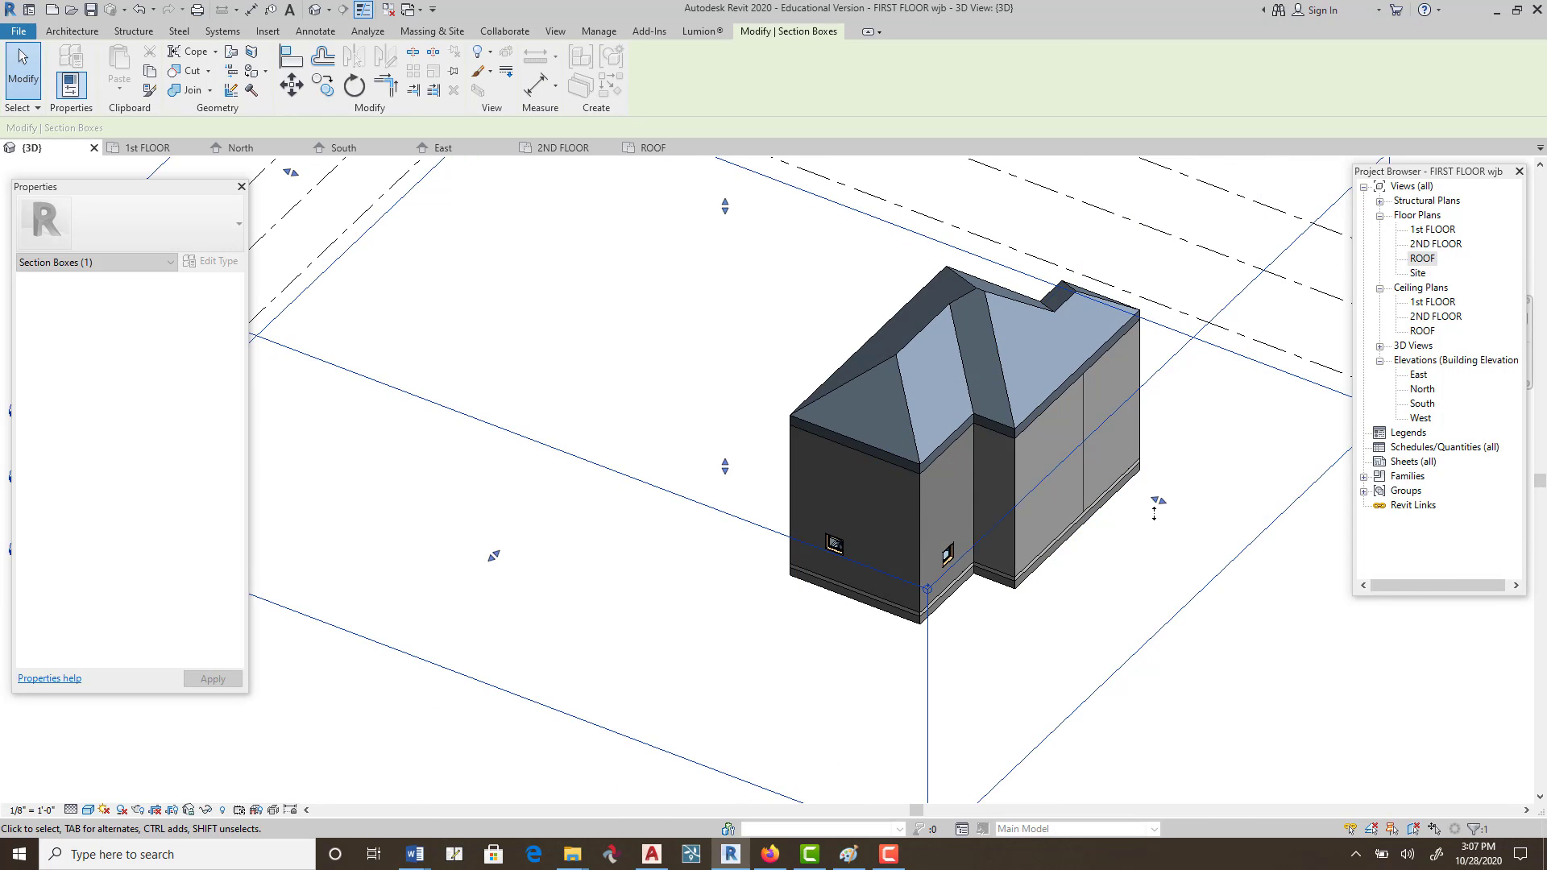
Examine the roof and its eaves in 3D, close up and from several sides of the house.
shift+middle_drag(1022, 345, 660, 372)
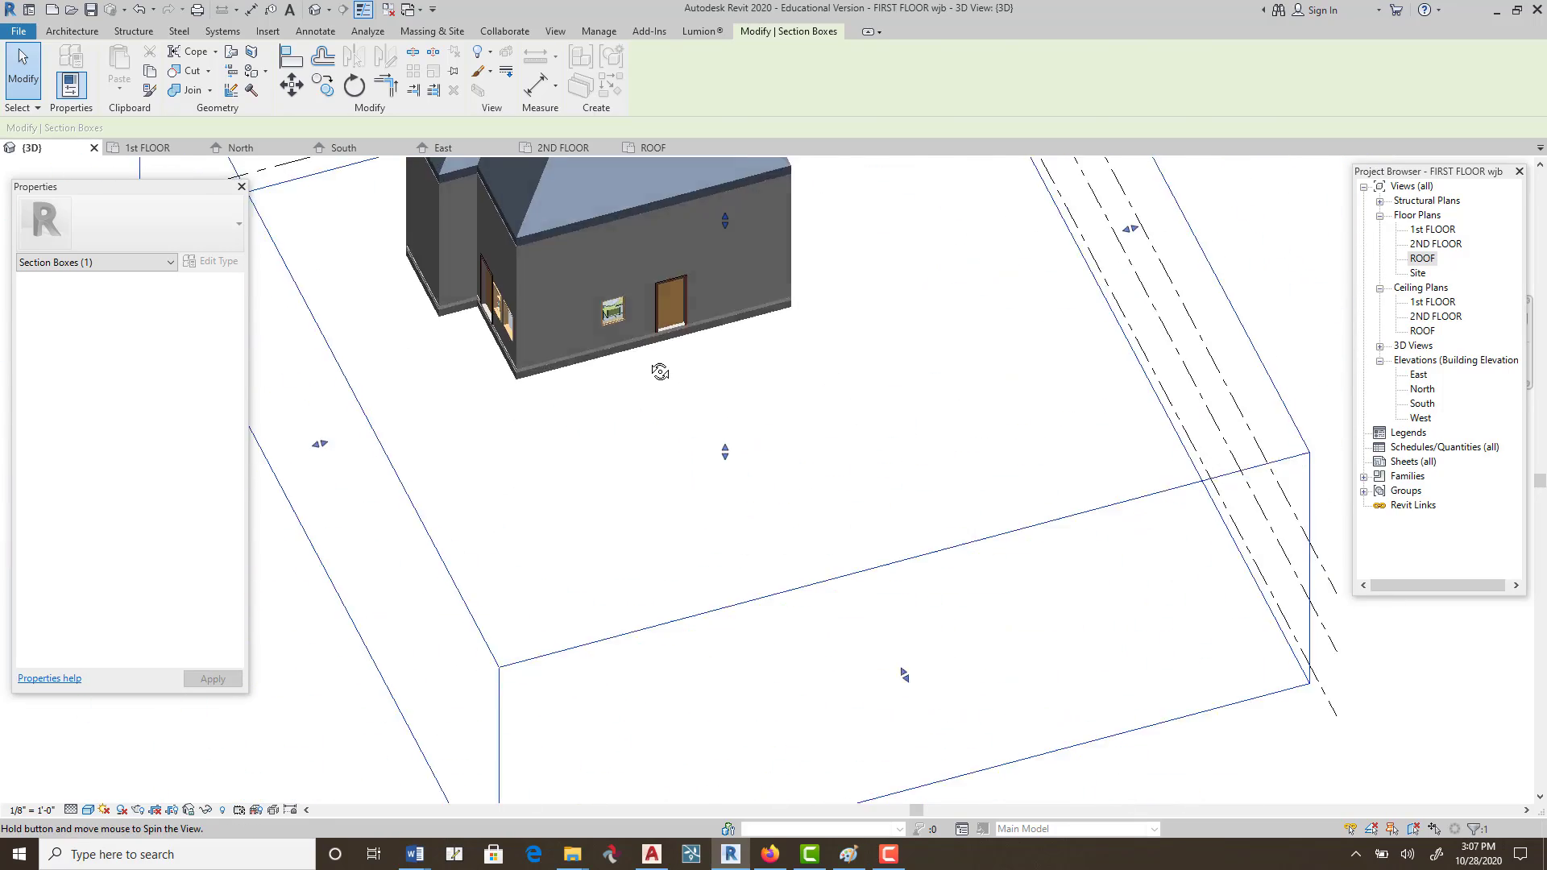
shift+middle_drag(835, 335, 837, 747)
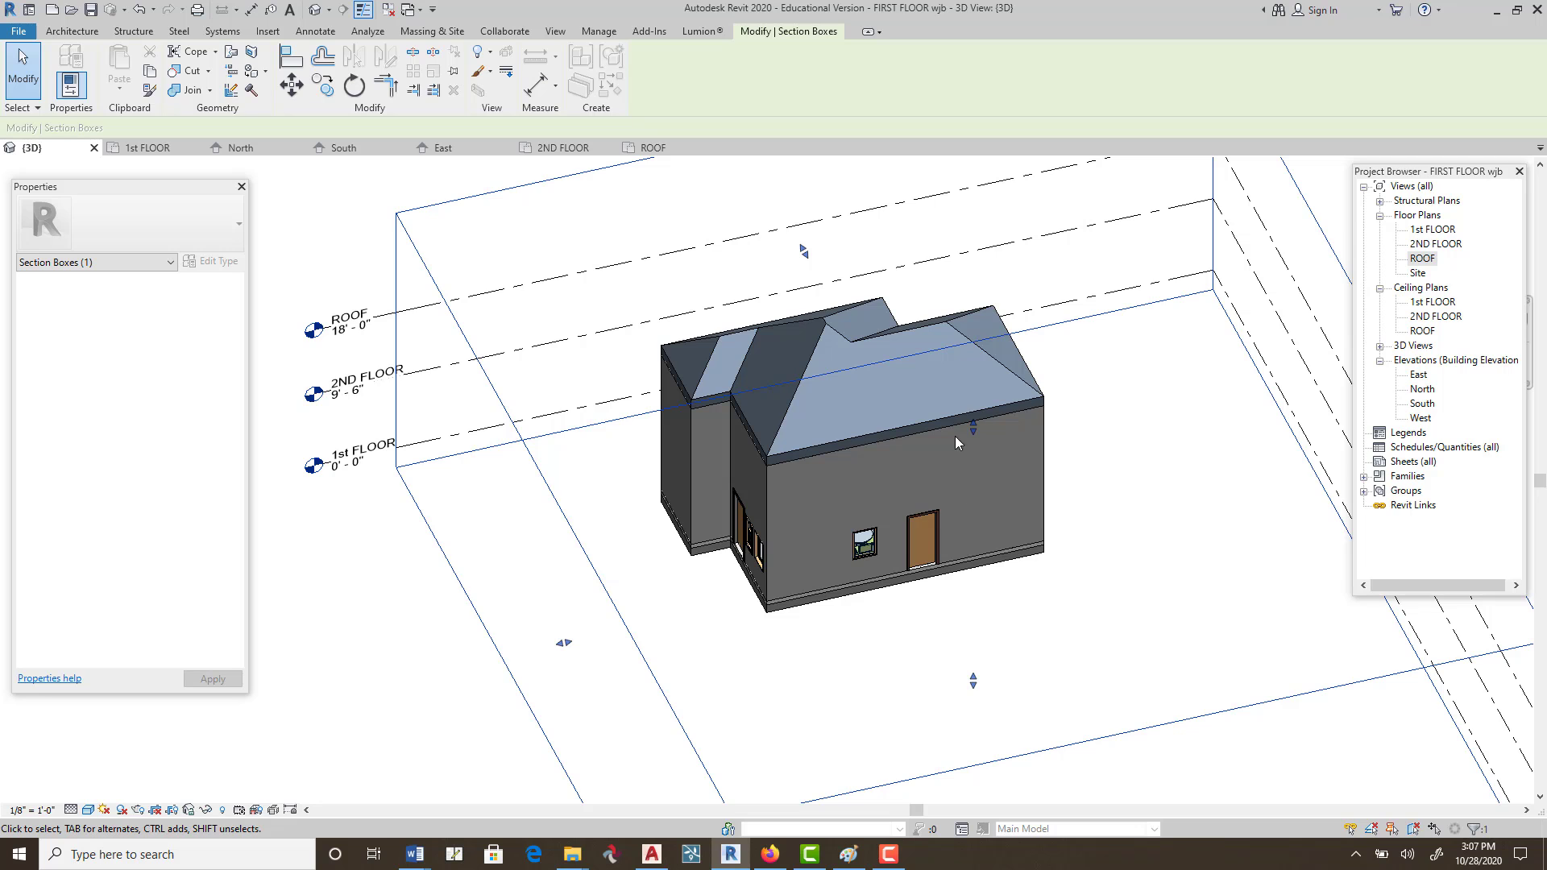
scroll(955, 437, up, 8)
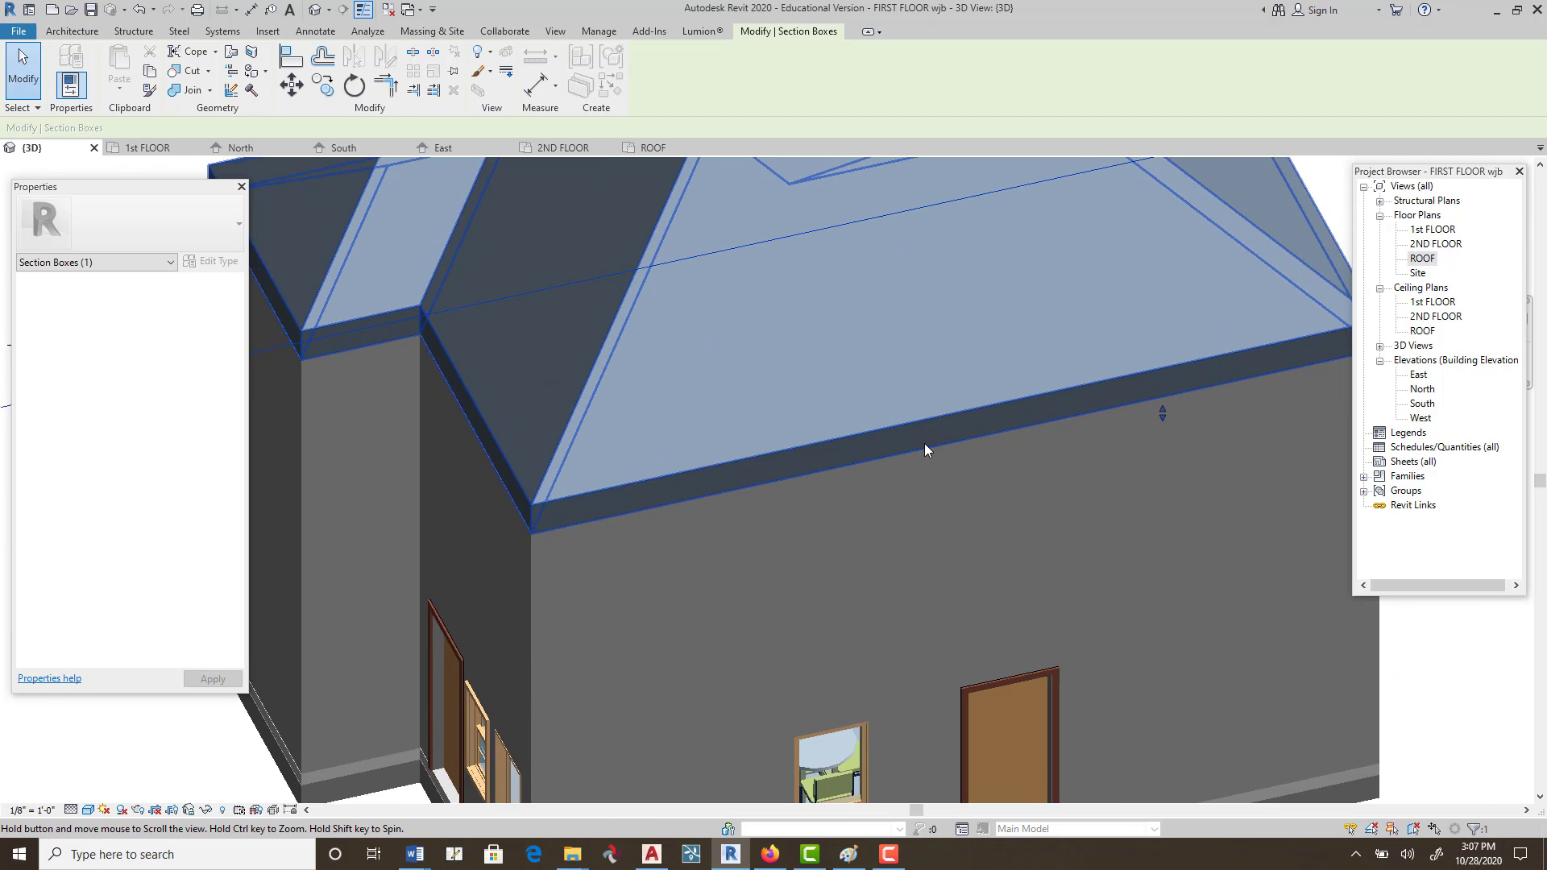
scroll(927, 447, down, 8)
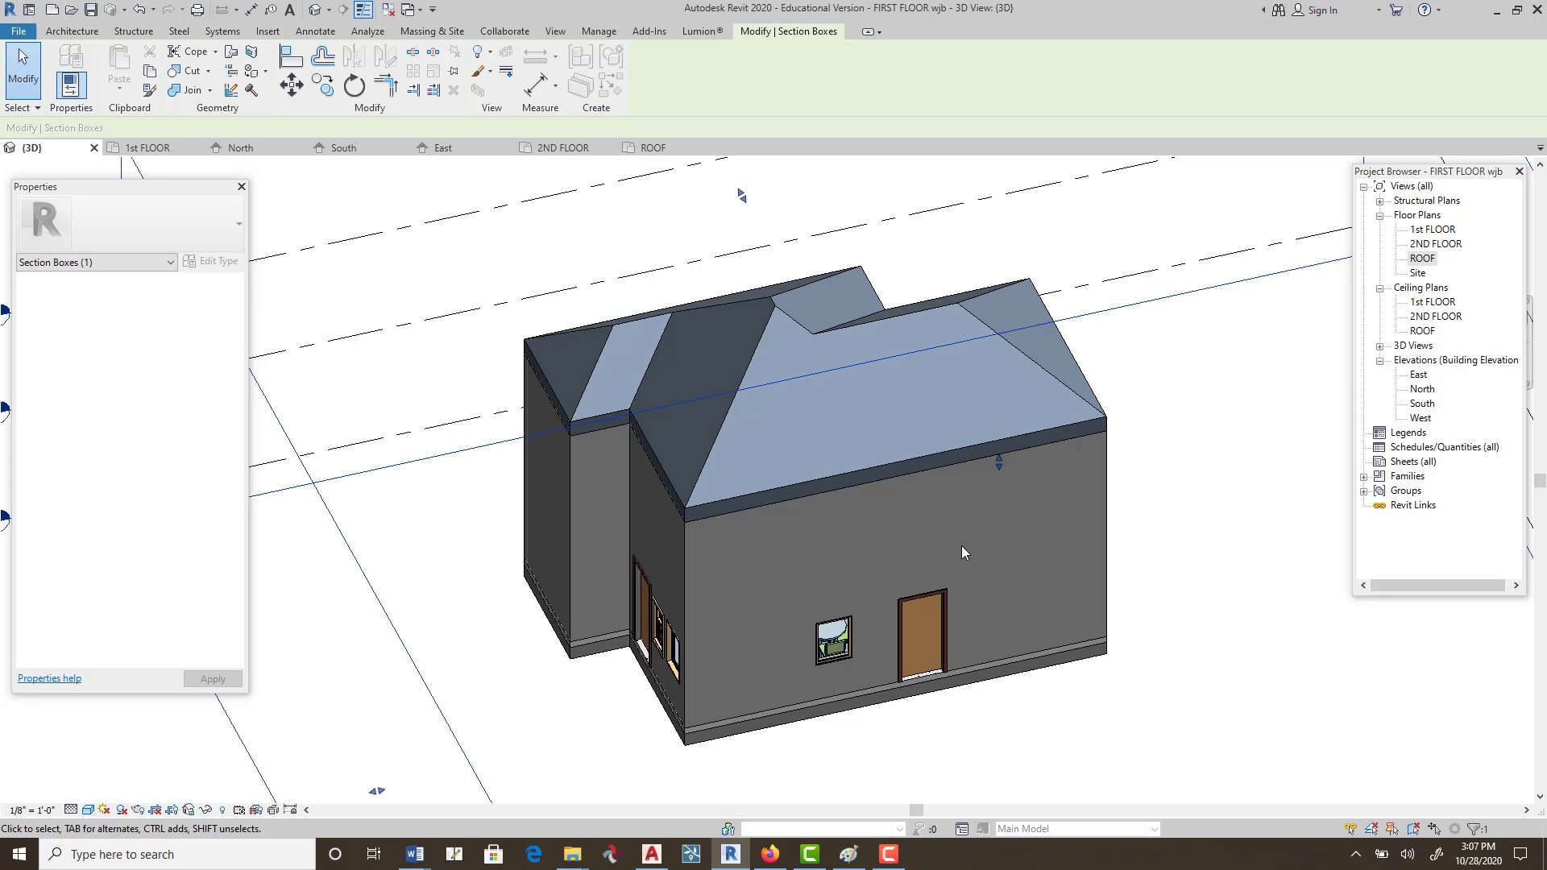
shift+middle_drag(1092, 485, 852, 482)
middle_drag(1214, 564, 693, 491)
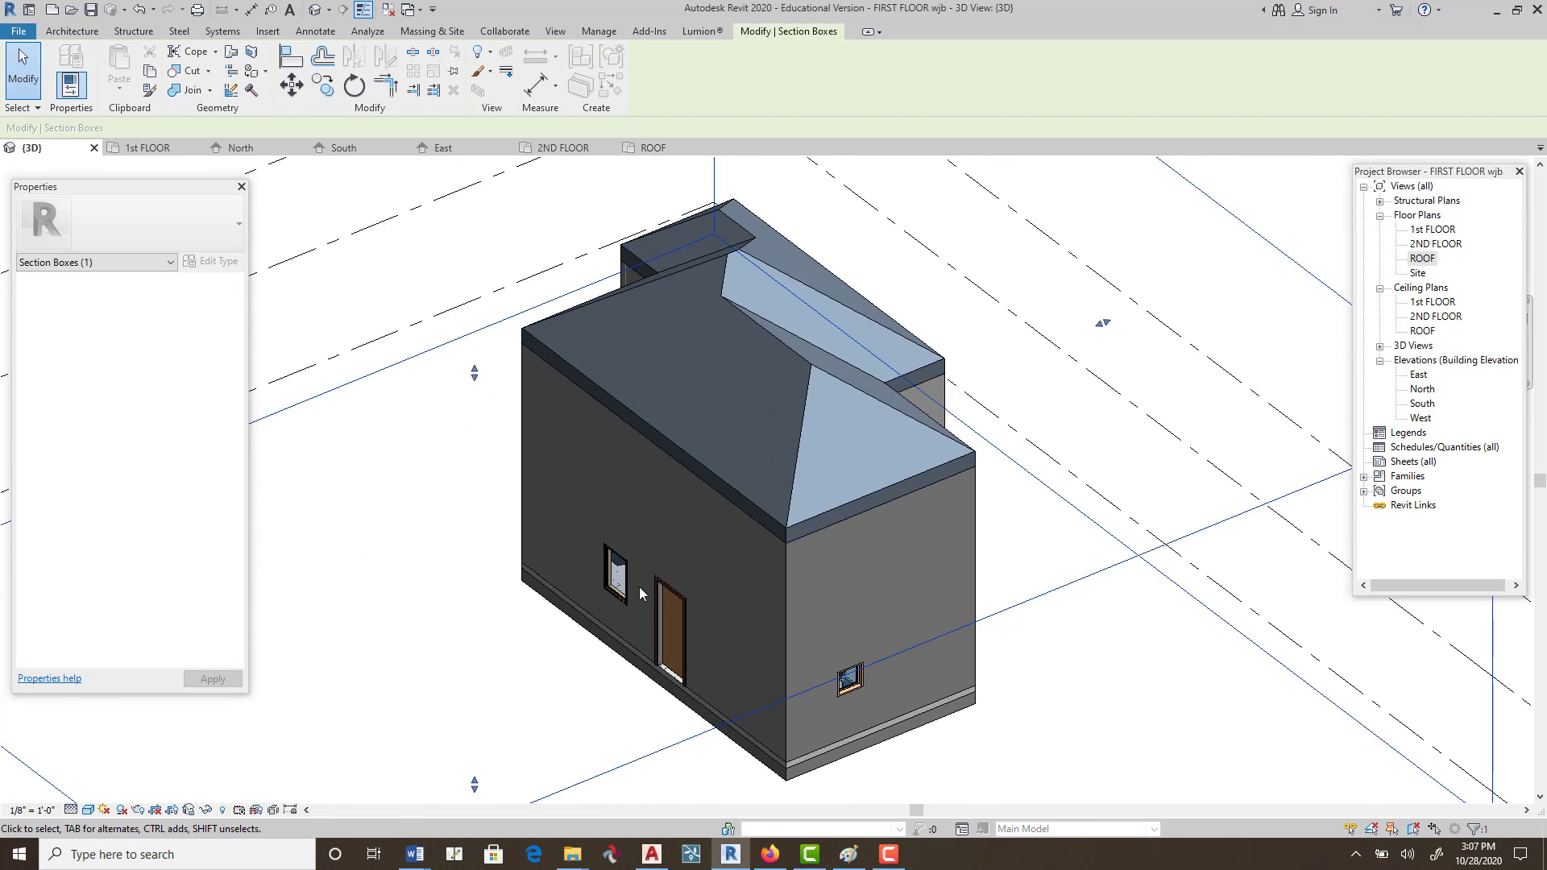
shift+middle_drag(639, 590, 696, 617)
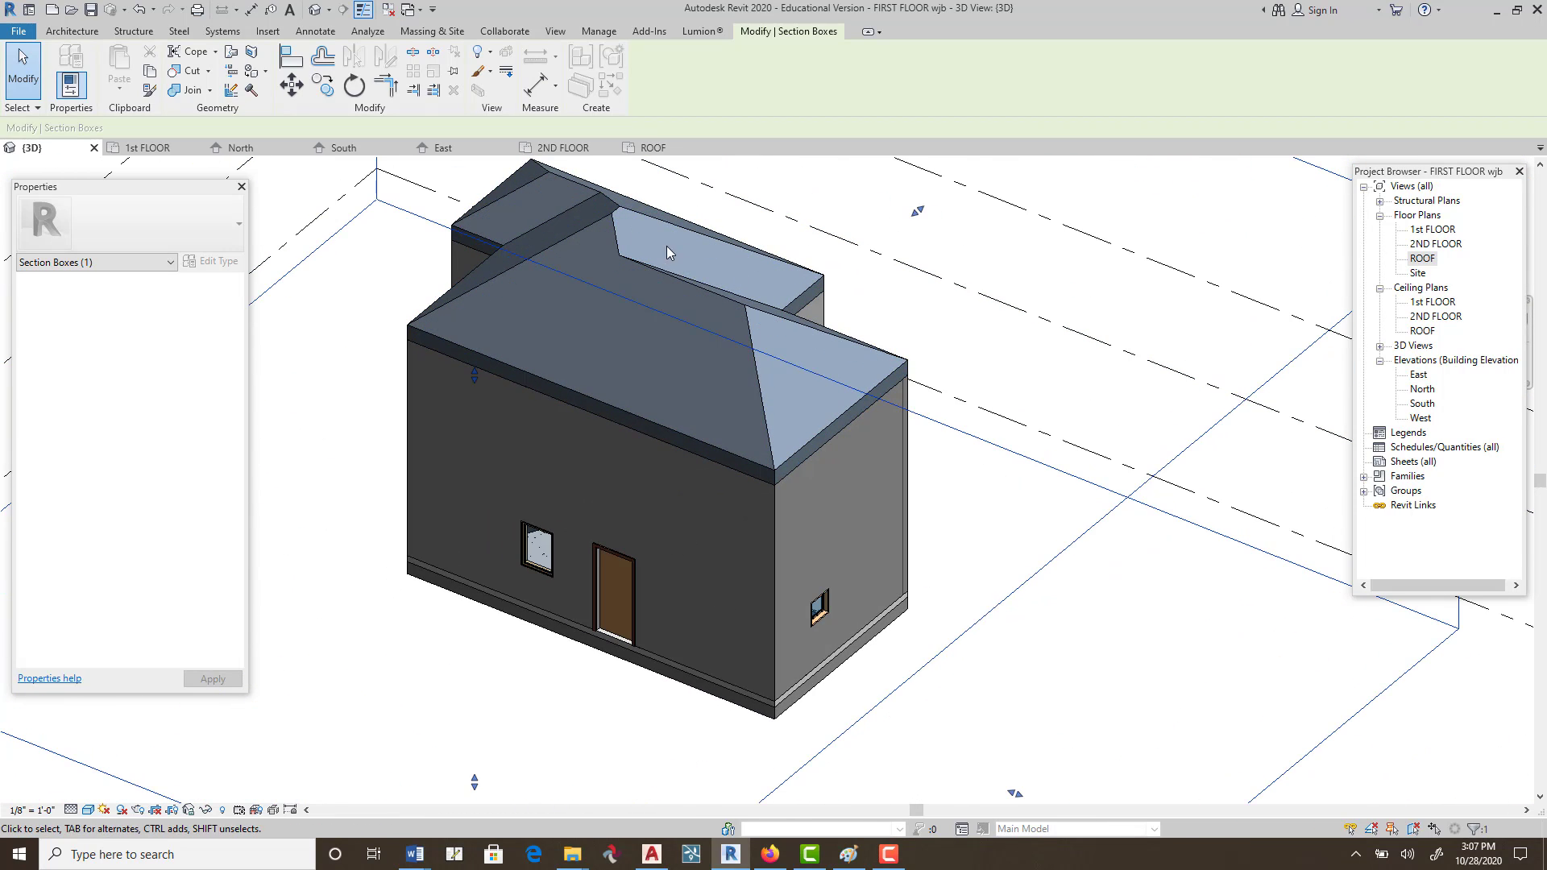
Edit the roof footprint so the east boundary line no longer defines a slope, and finish the sketch.
click(838, 415)
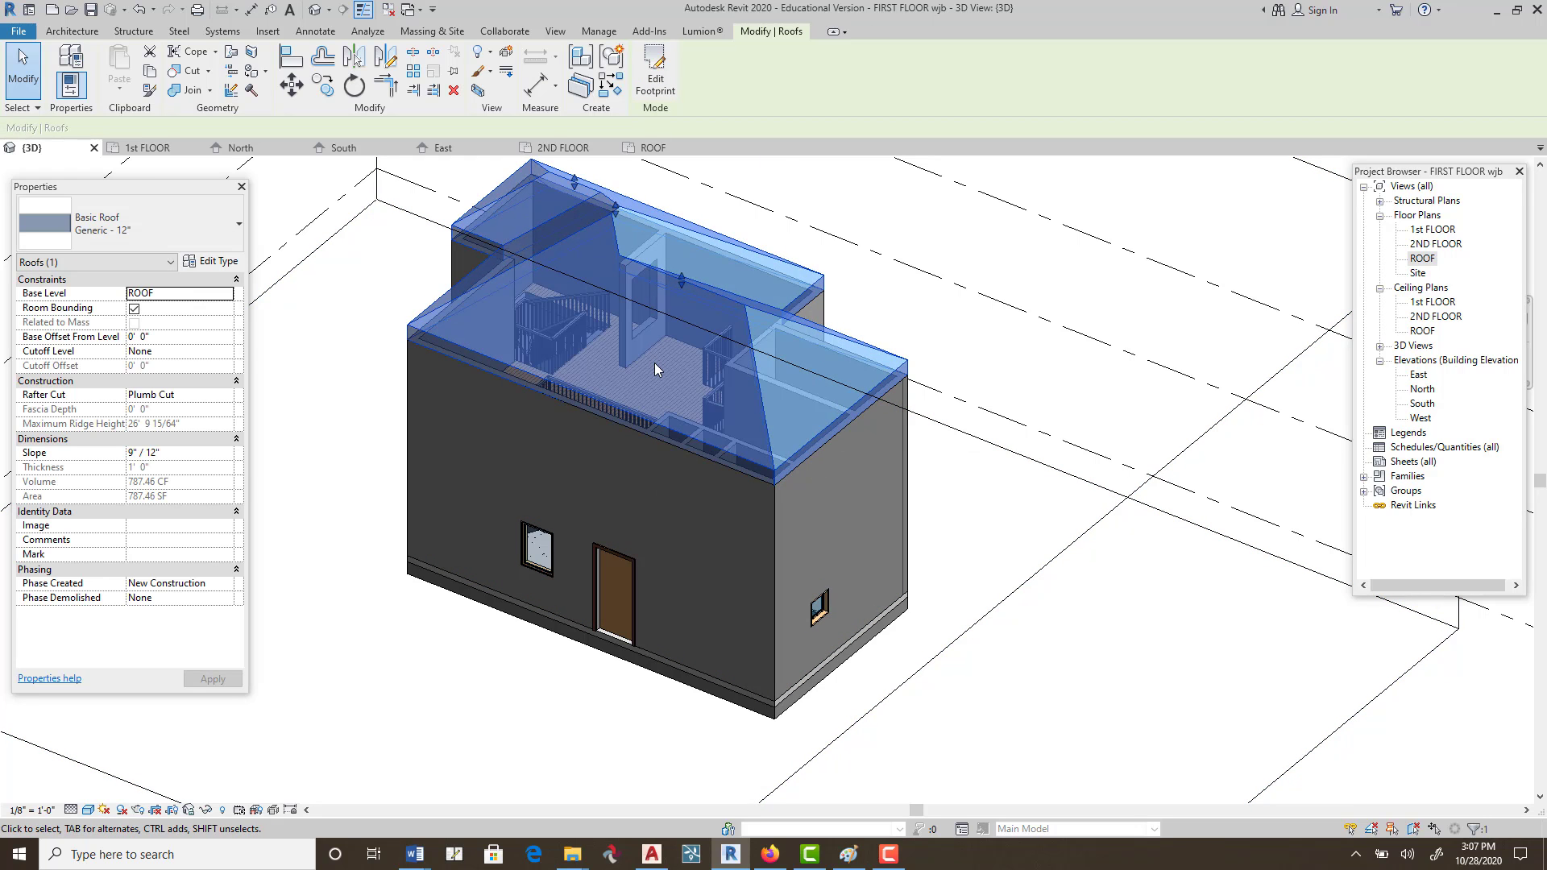
click(659, 89)
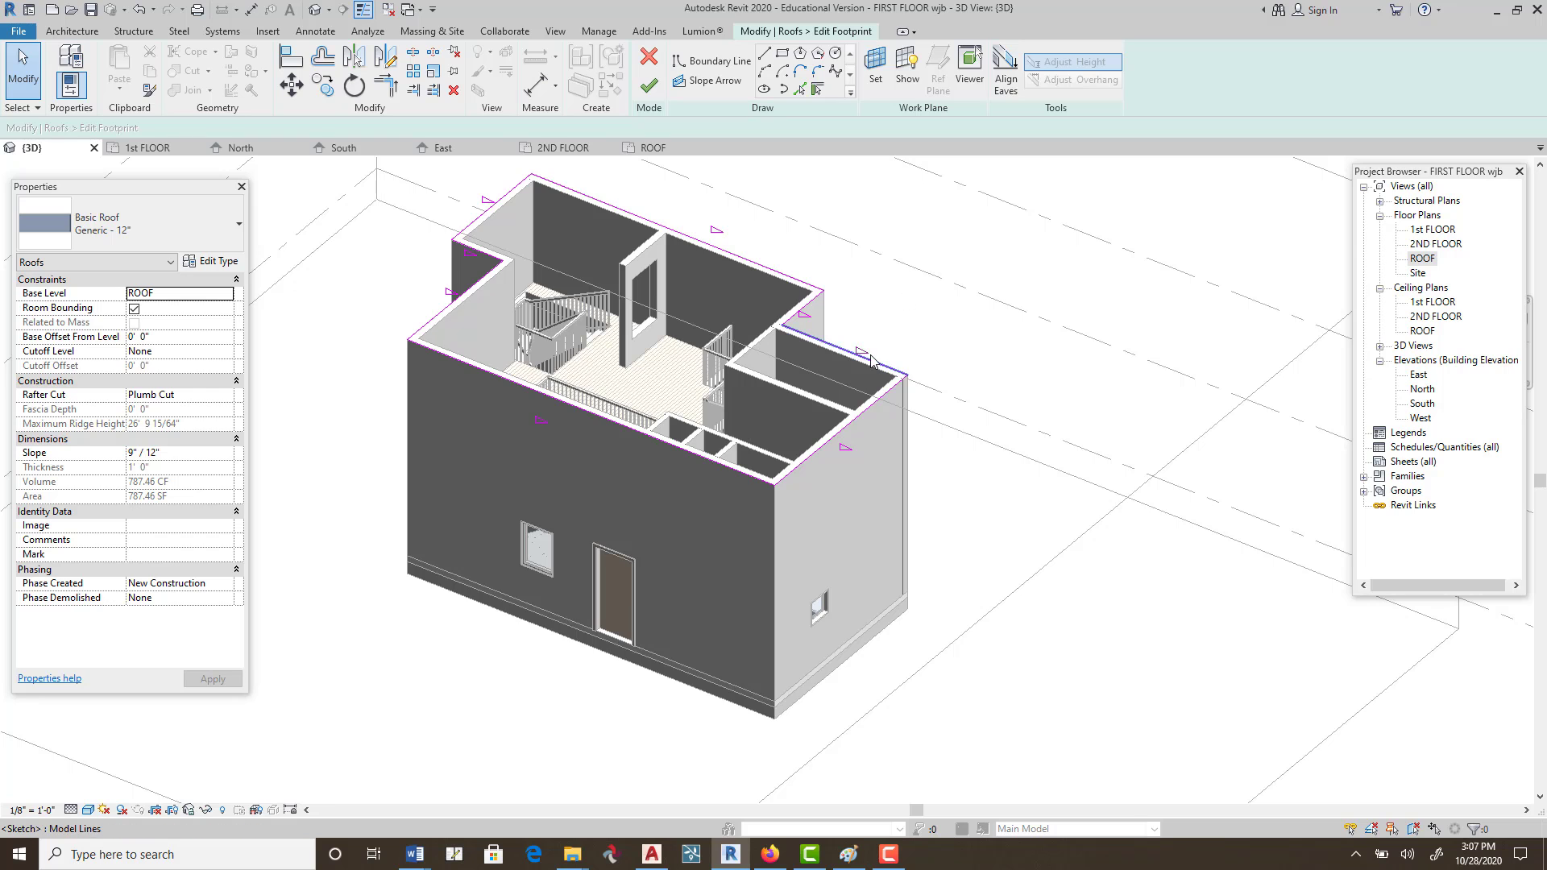
scroll(872, 360, up, 4)
scroll(871, 359, down, 2)
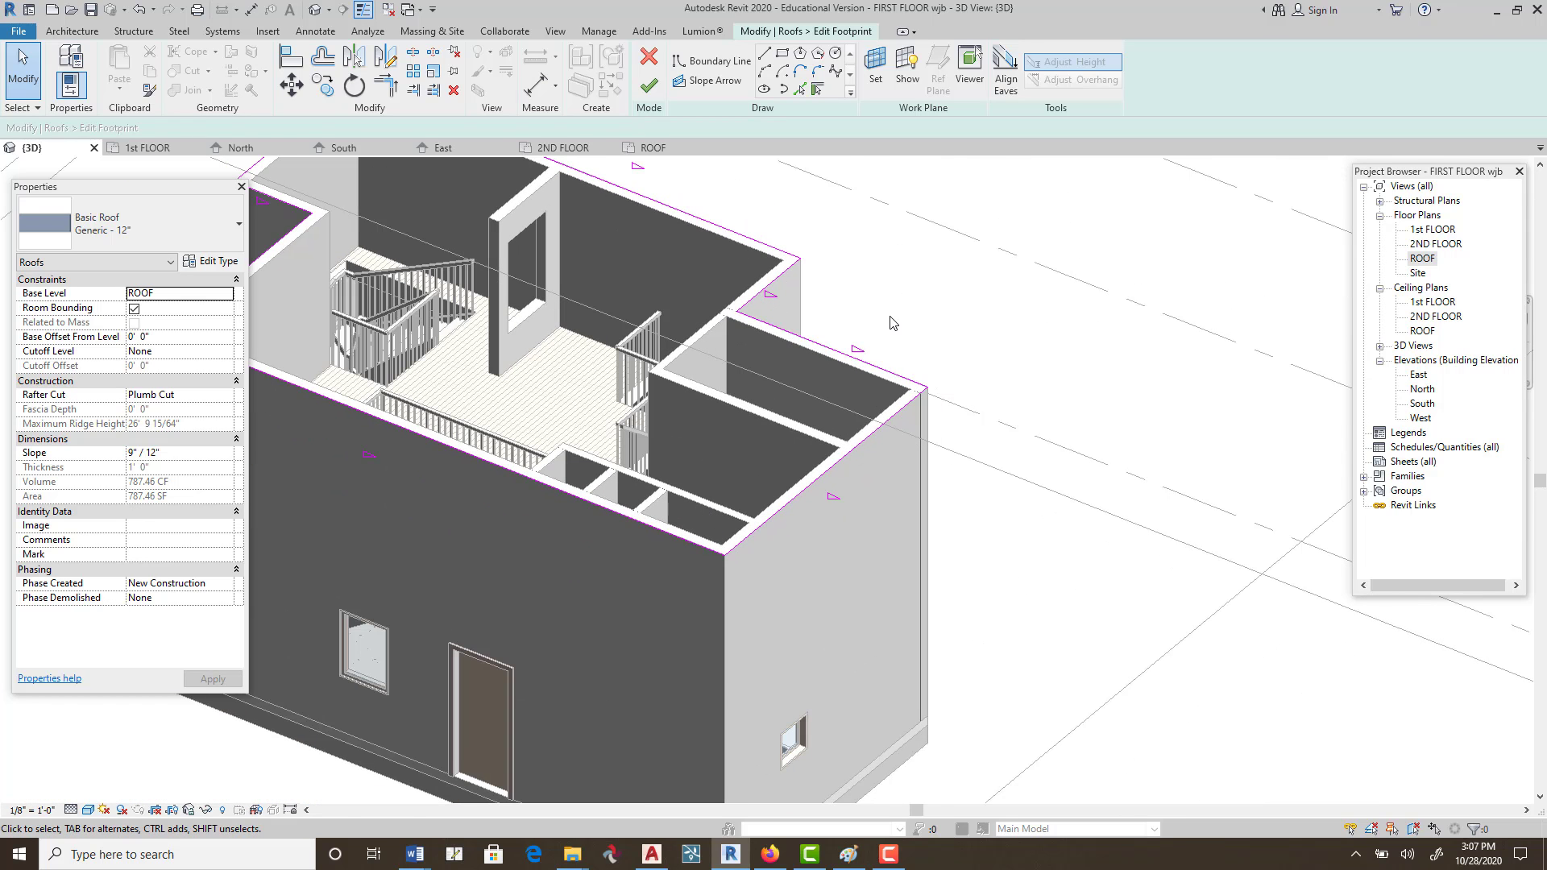
click(830, 471)
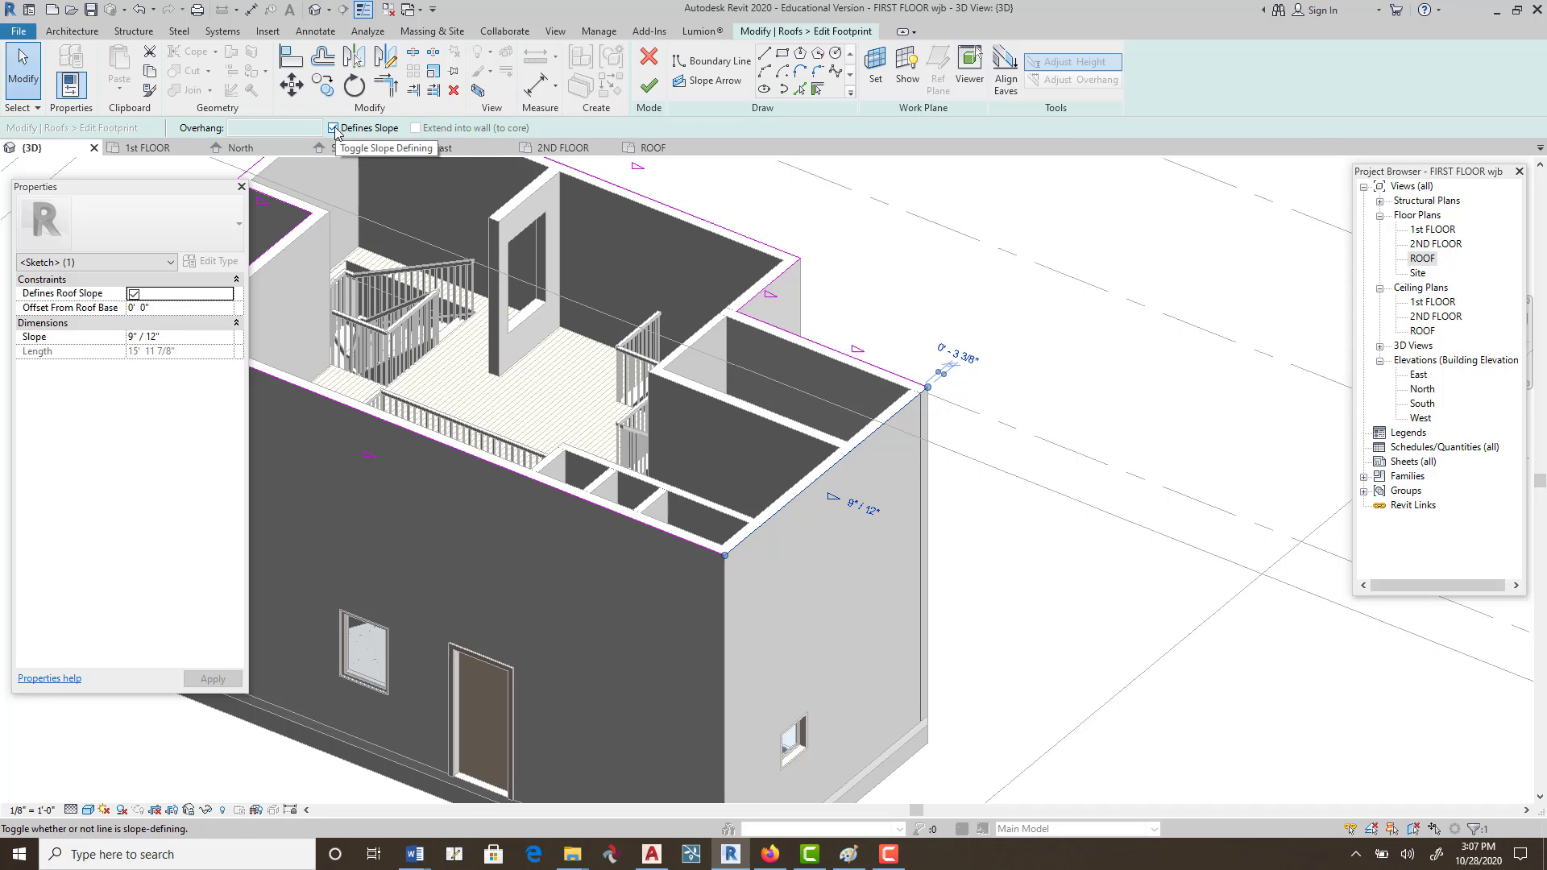
click(649, 85)
scroll(853, 457, down, 4)
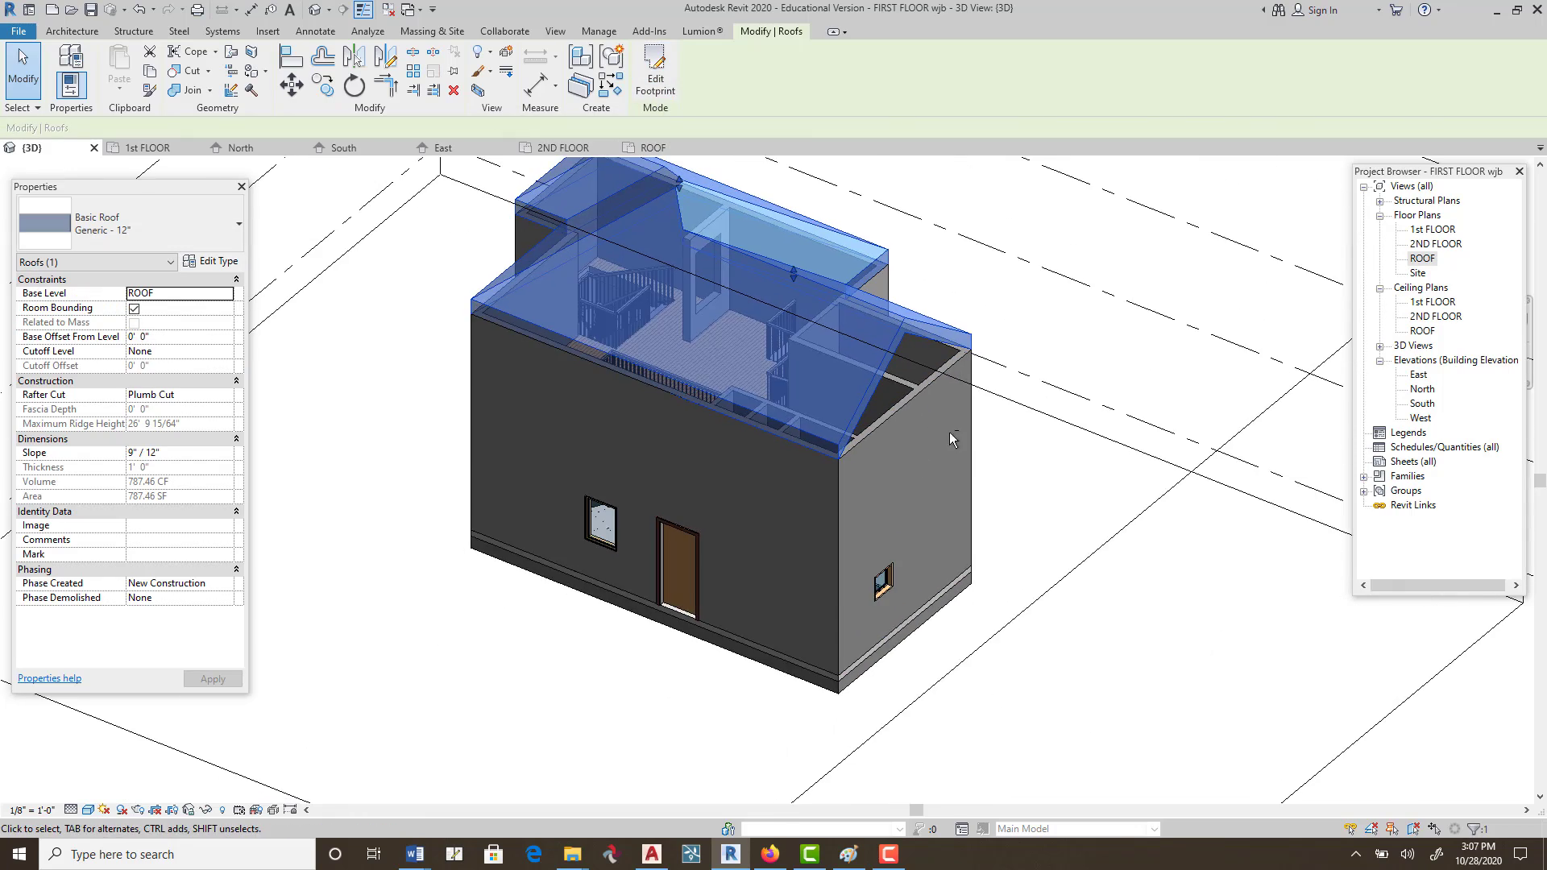
Attach the top of the east exterior wall to the roof so it fills the open gable end.
shift+middle_drag(951, 437, 701, 296)
middle_drag(847, 443, 687, 497)
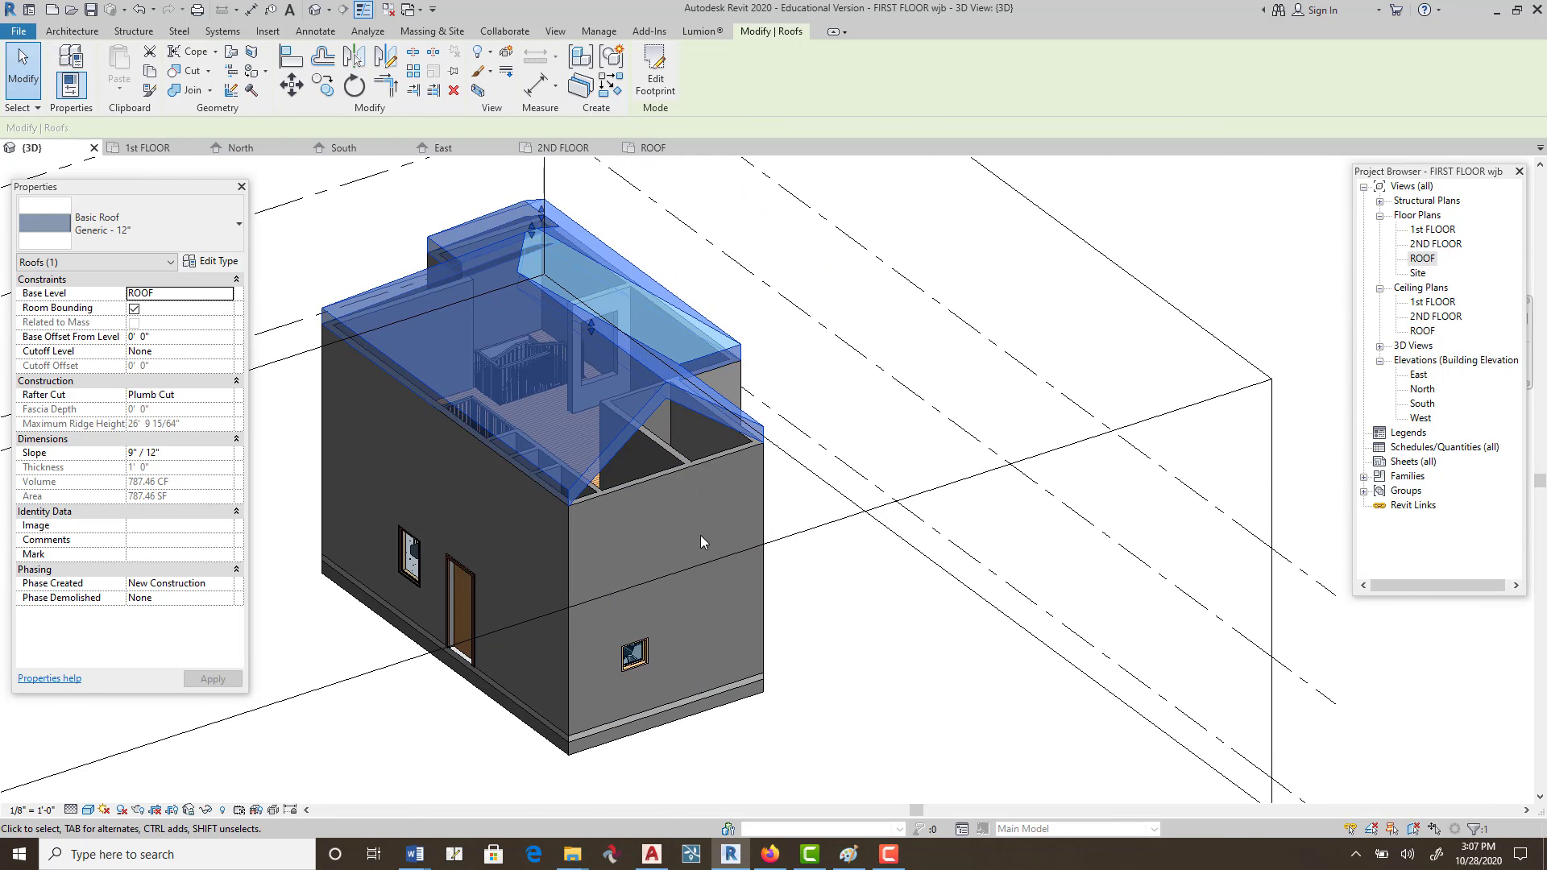
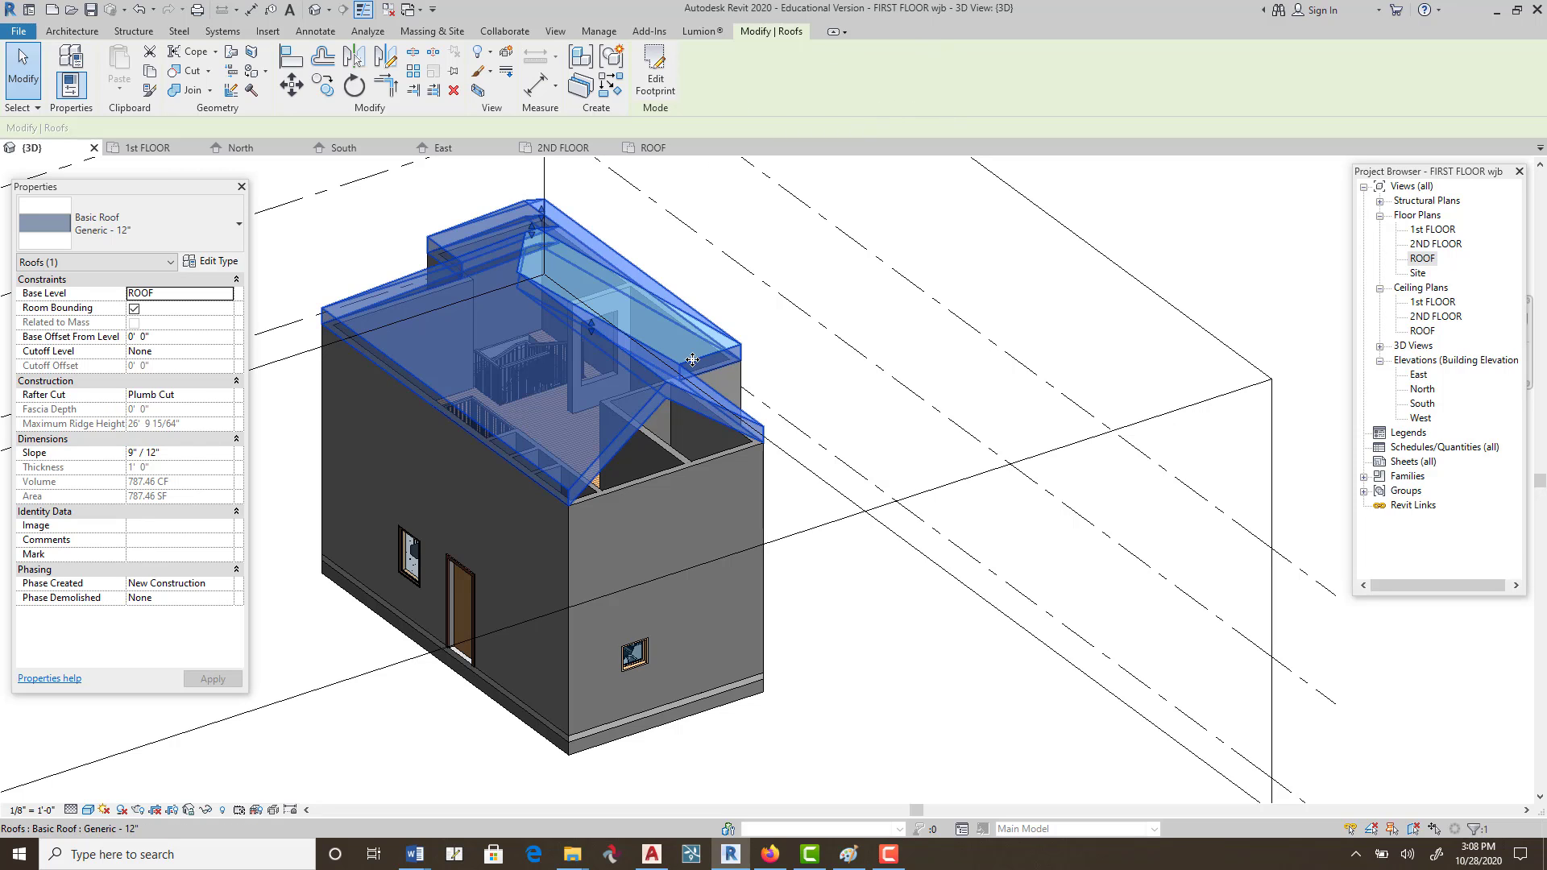
click(712, 454)
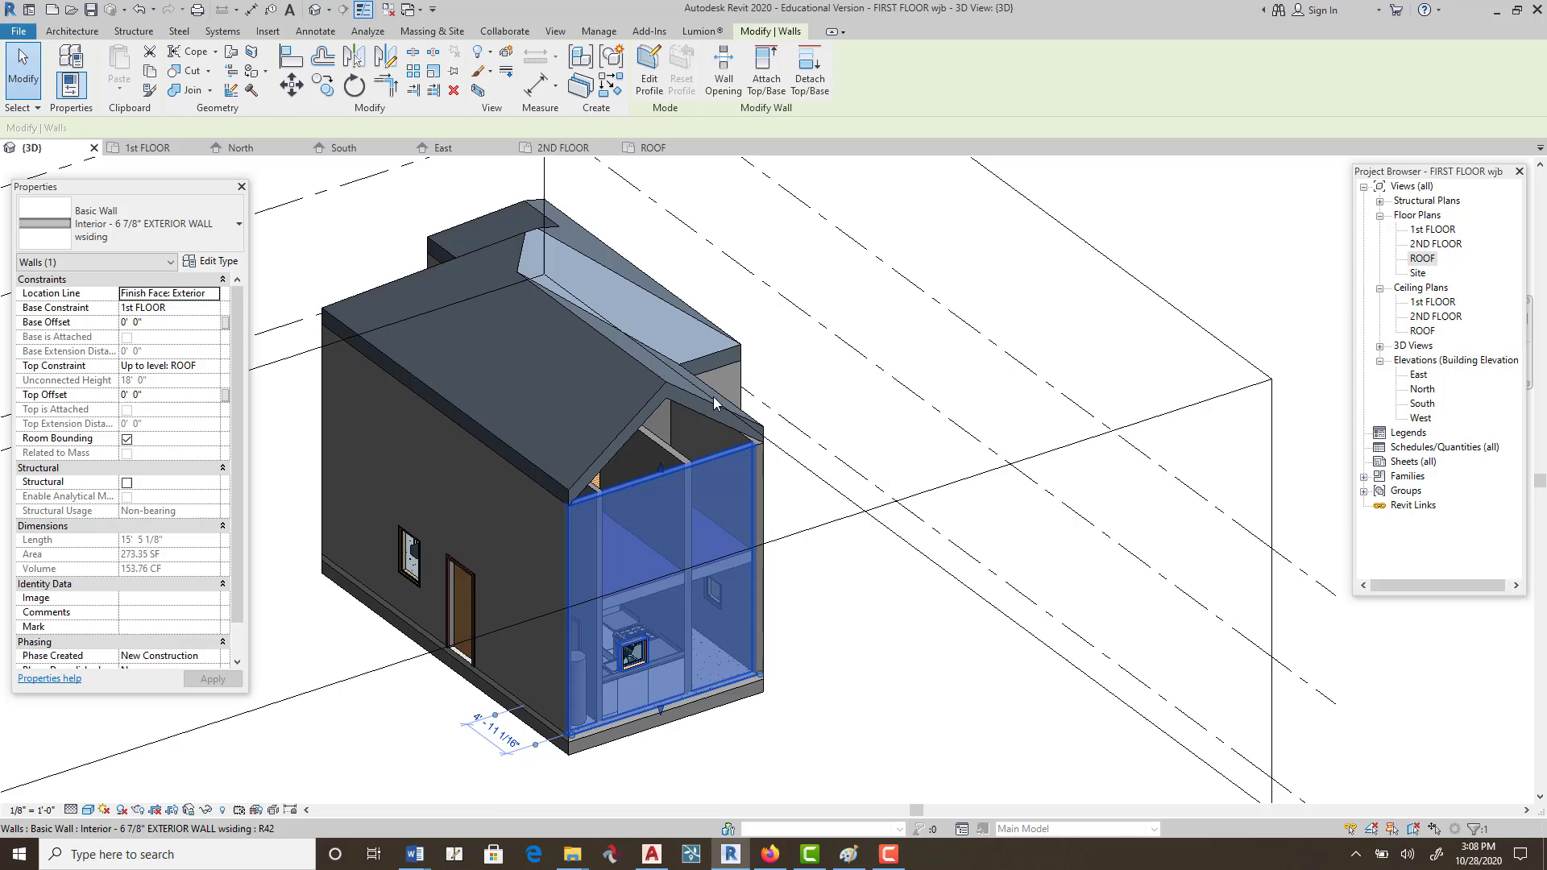
click(768, 81)
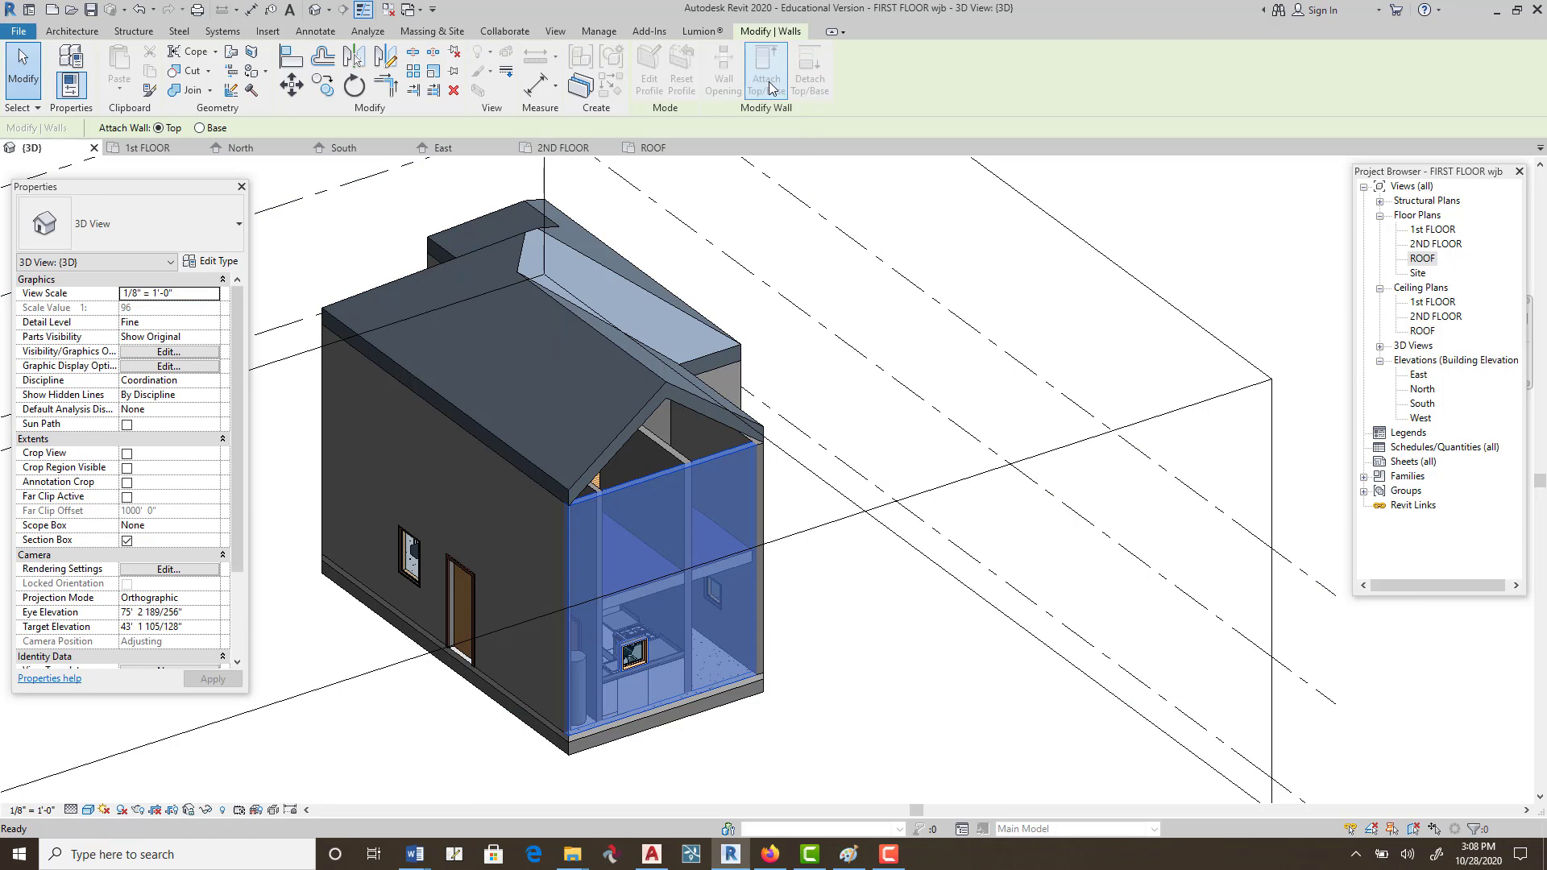
click(647, 390)
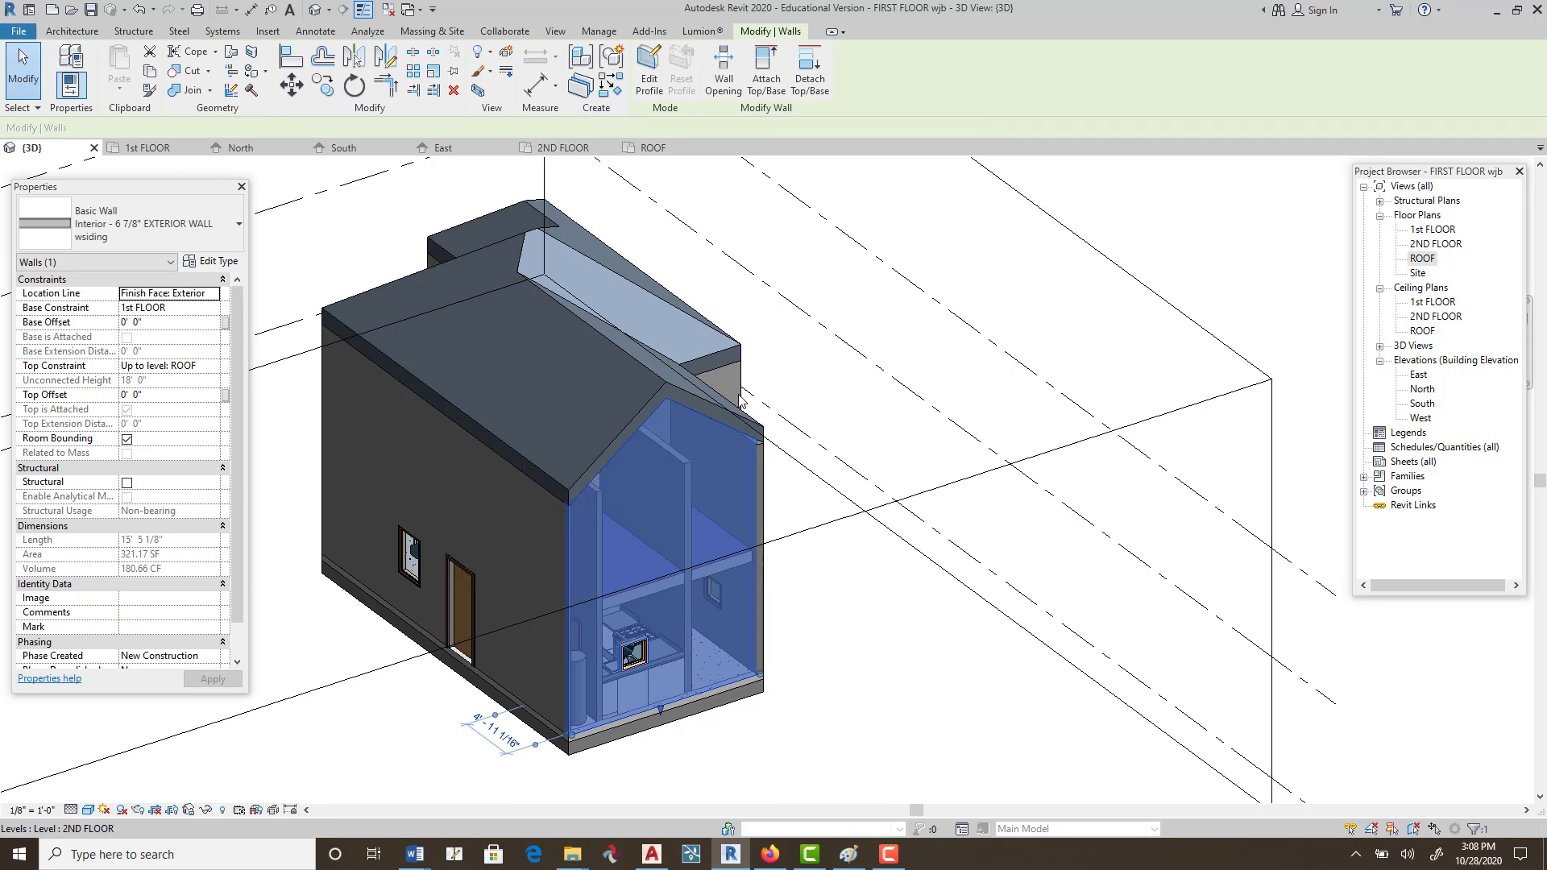
shift+middle_drag(739, 400, 580, 647)
click(797, 411)
scroll(767, 477, down, 4)
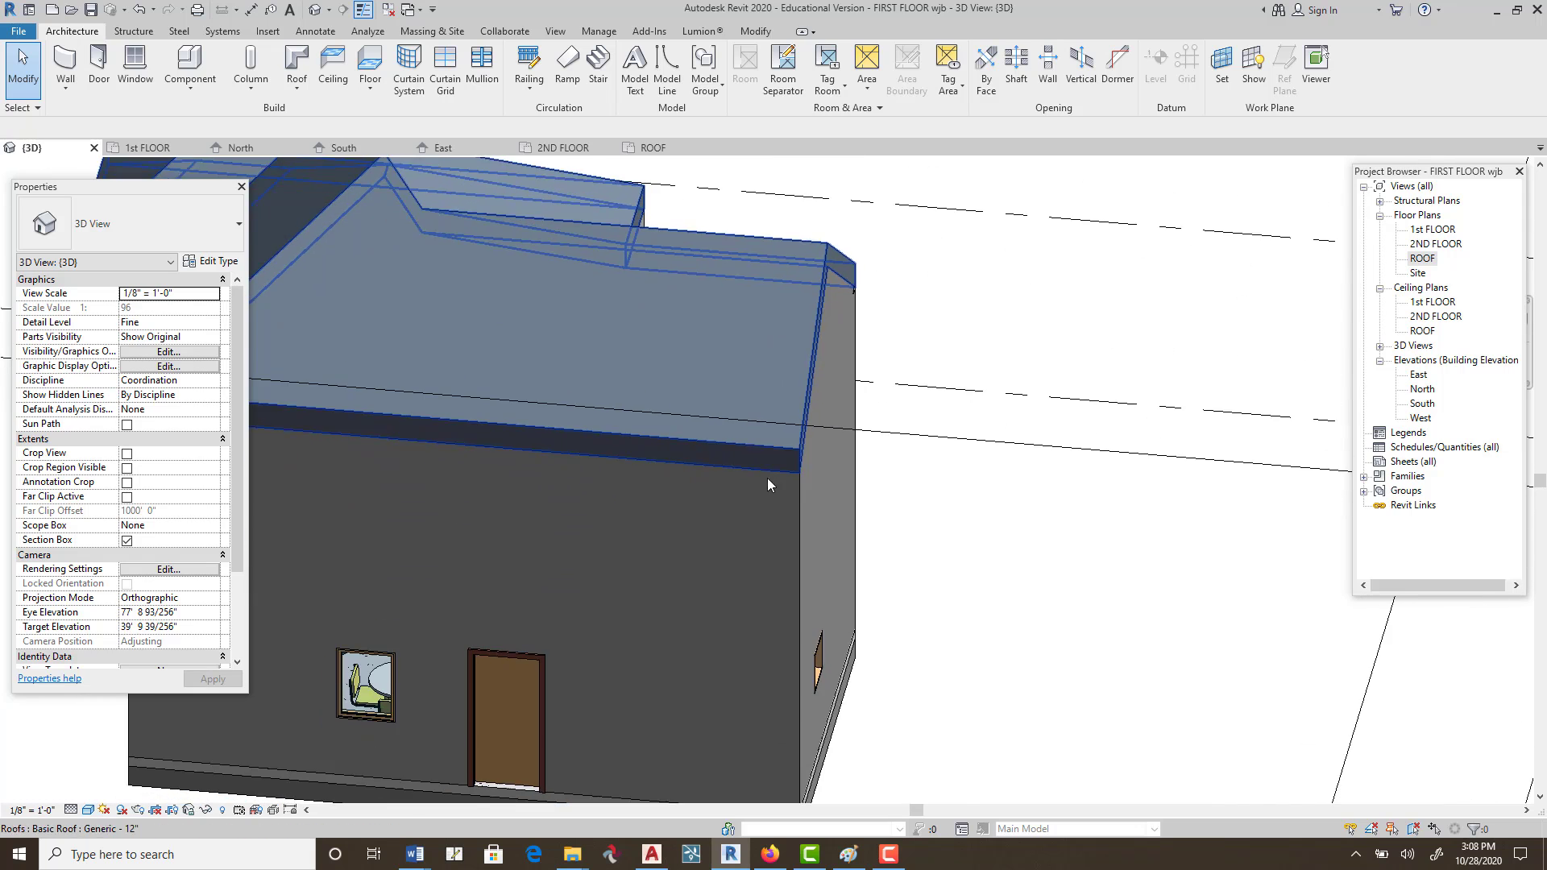
Reopen the roof's footprint sketch and set the east gable boundary line's offset from the wall to 14".
scroll(806, 451, up, 6)
click(768, 466)
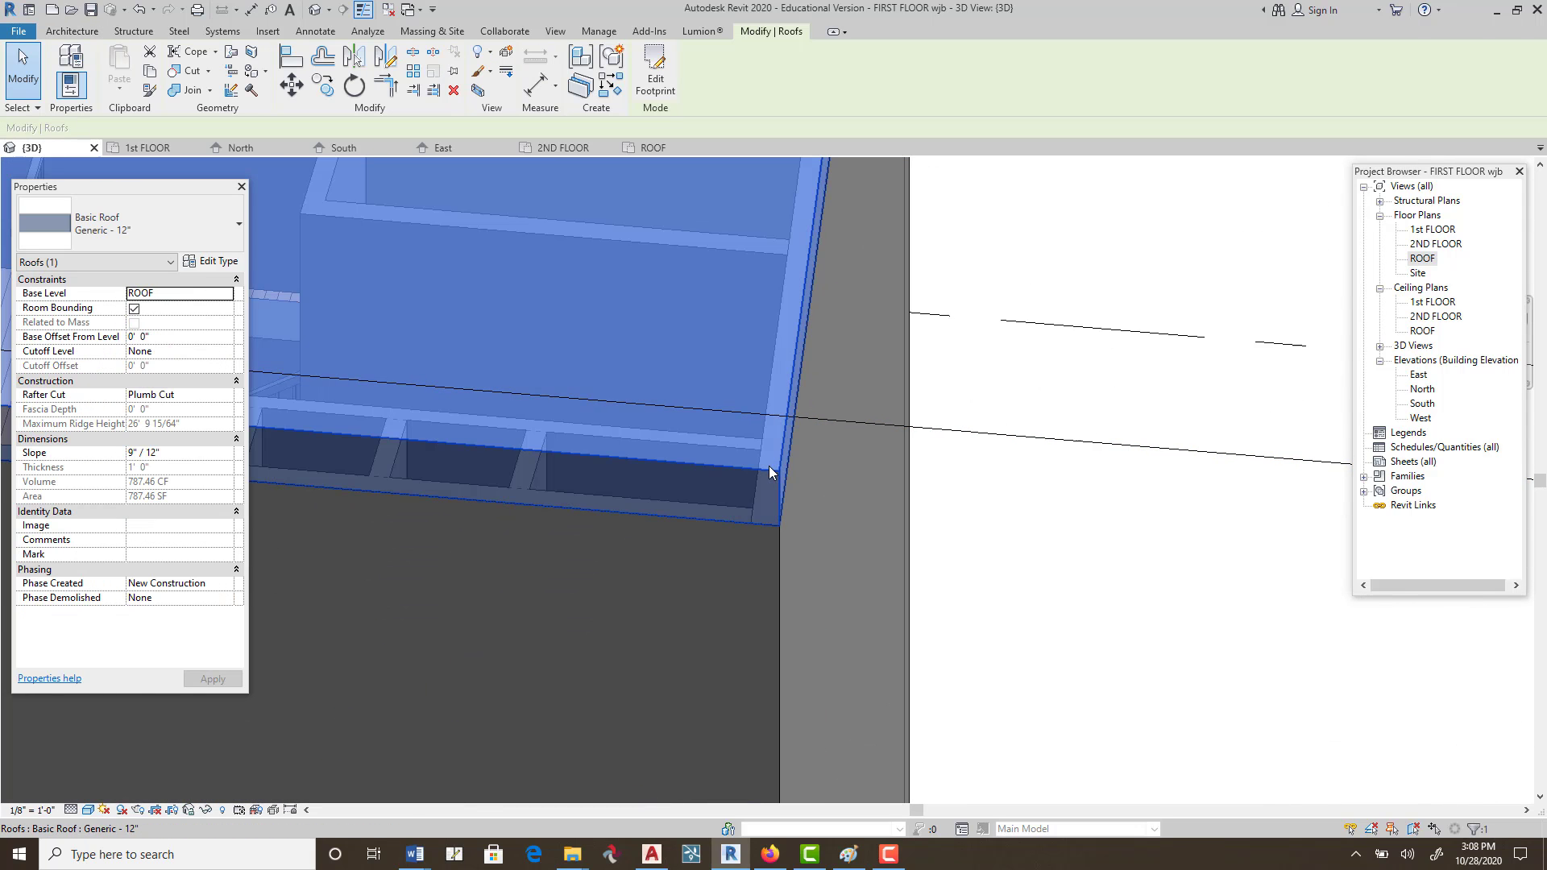
scroll(811, 406, down, 2)
scroll(811, 406, down, 3)
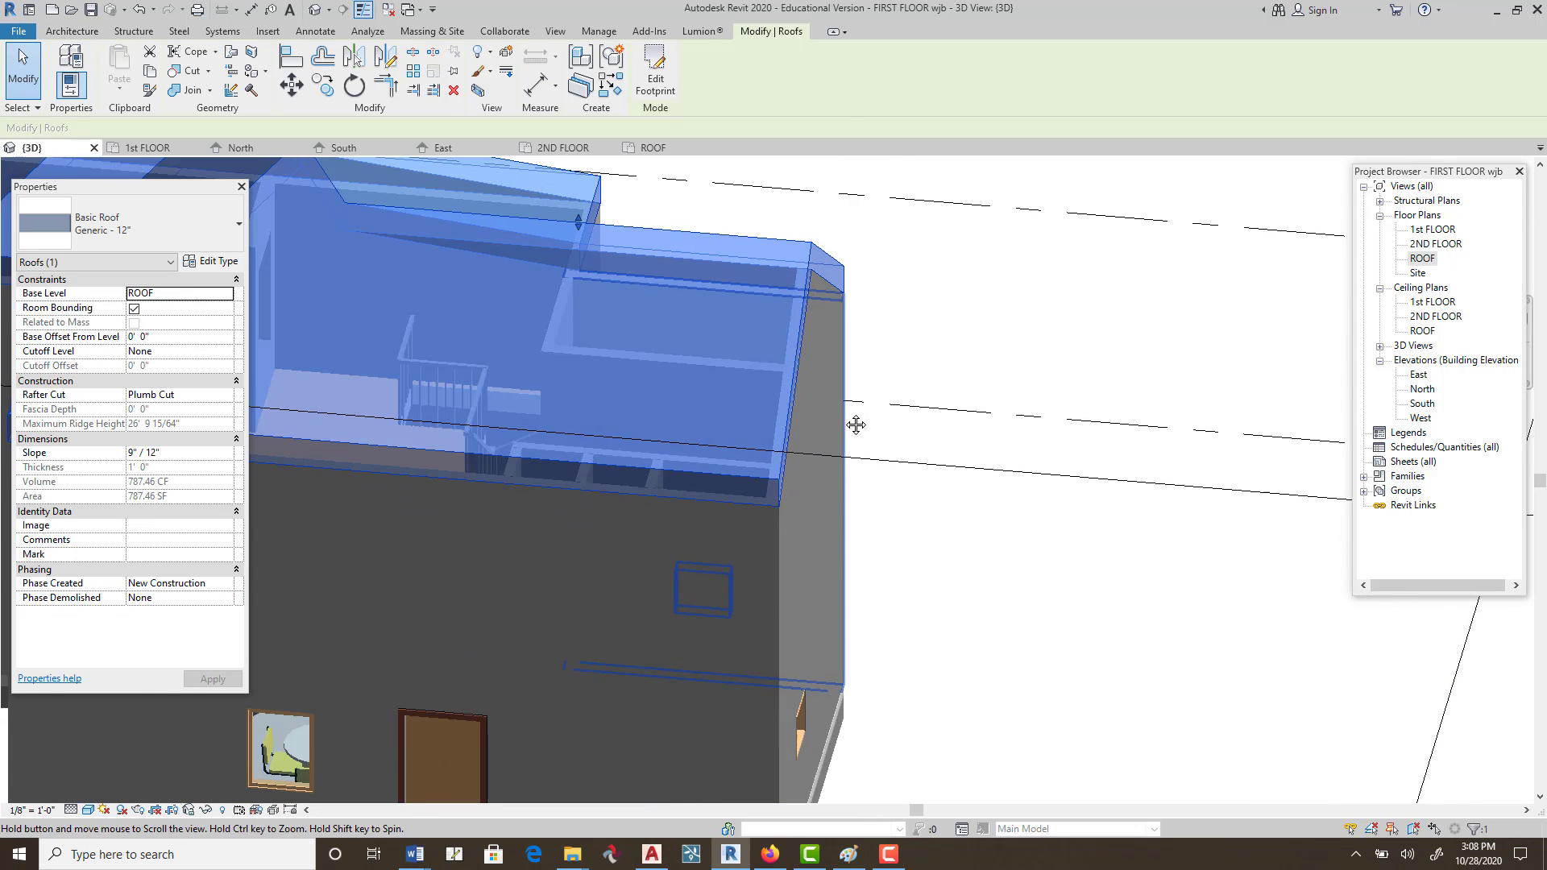
click(654, 78)
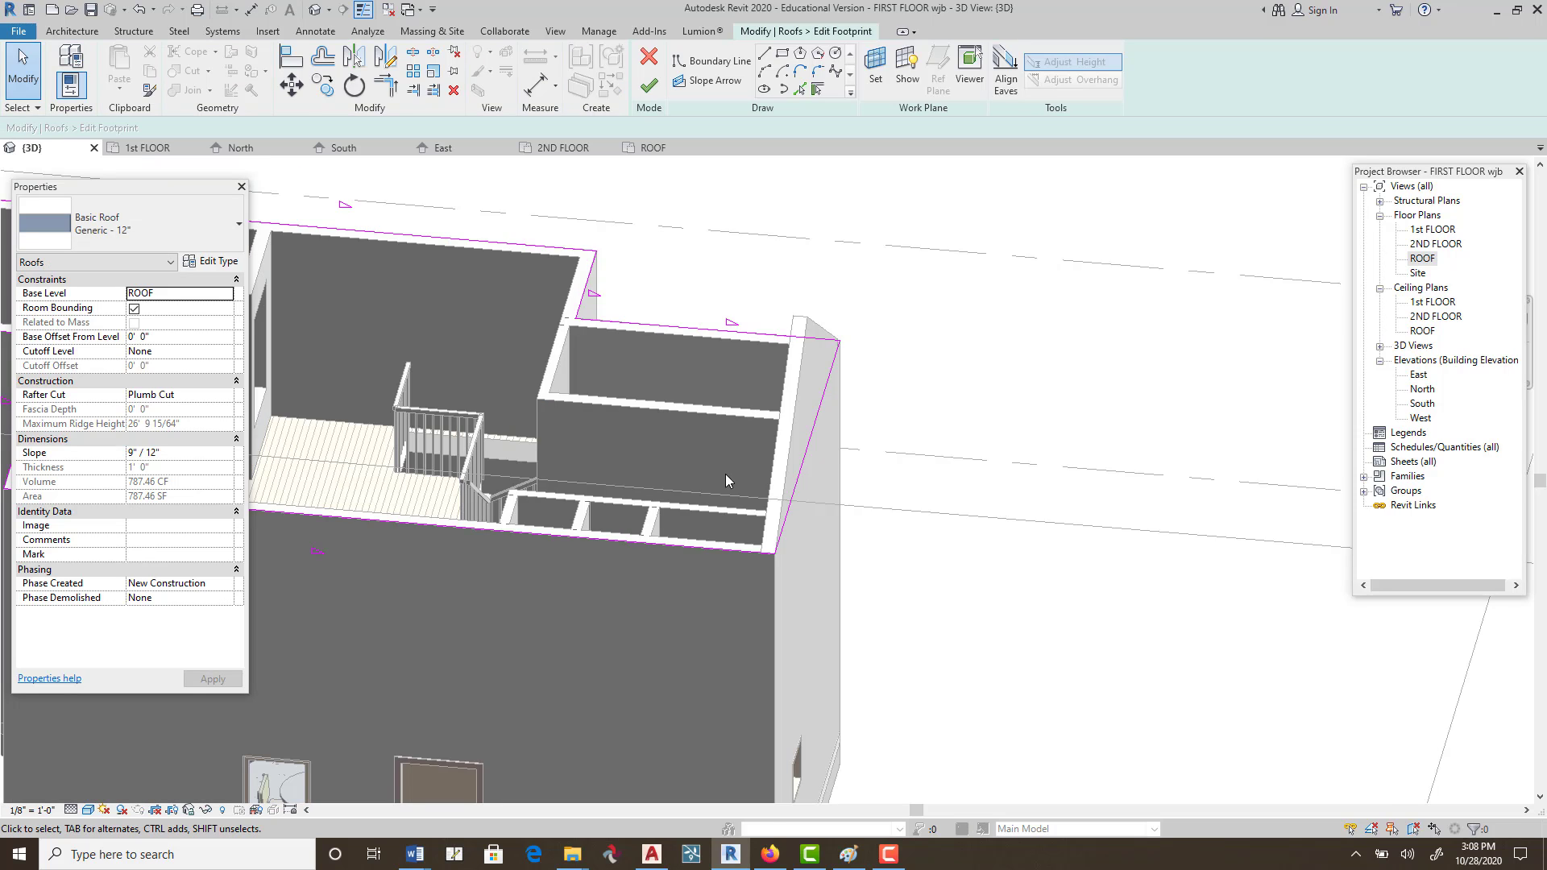
click(811, 452)
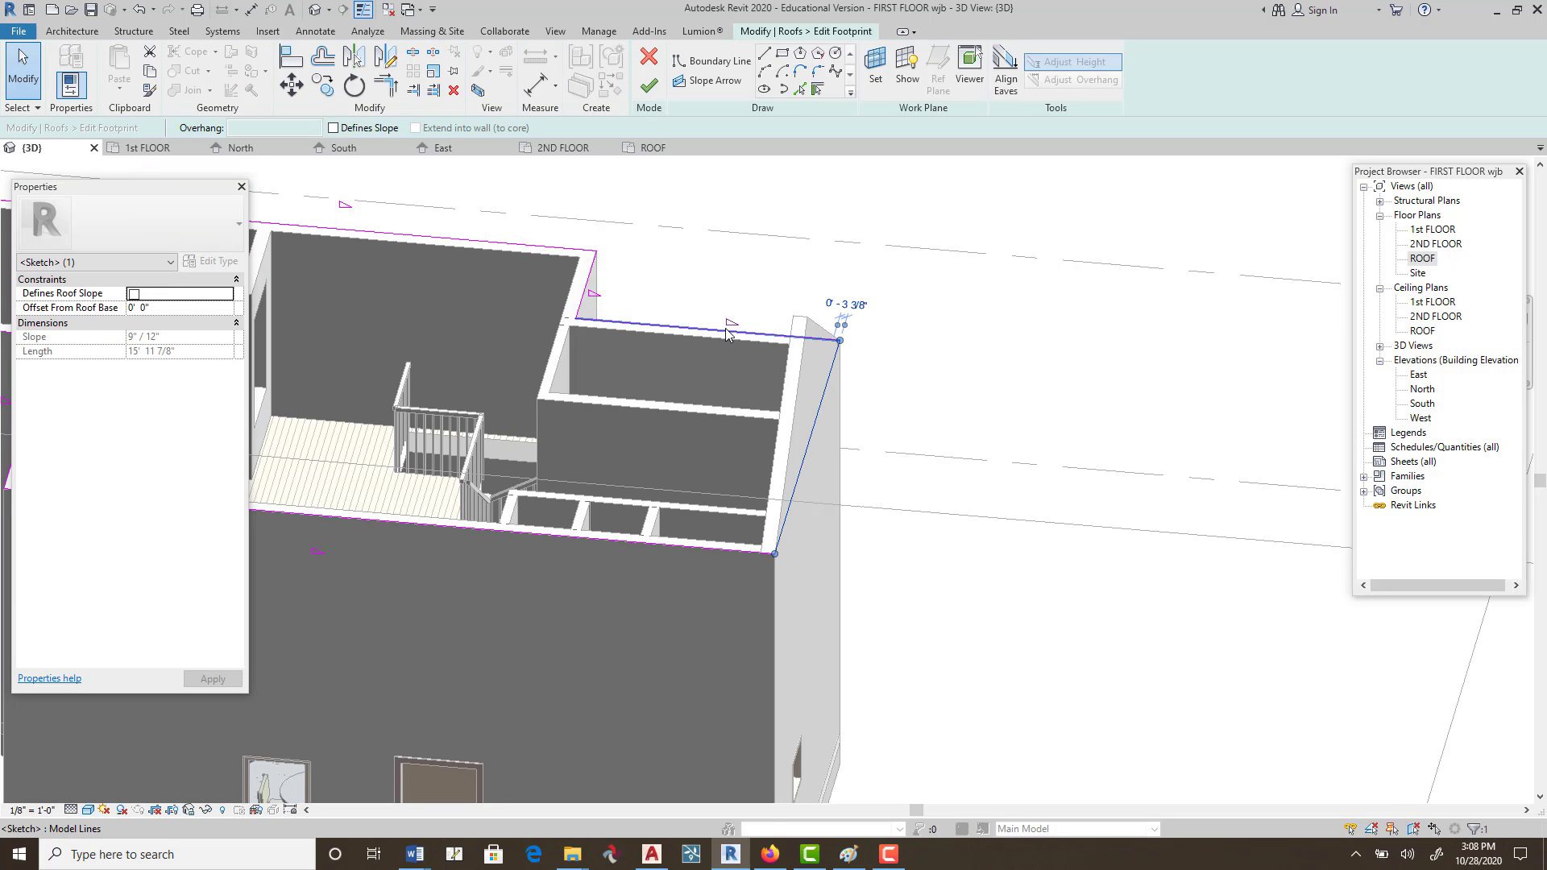
click(845, 307)
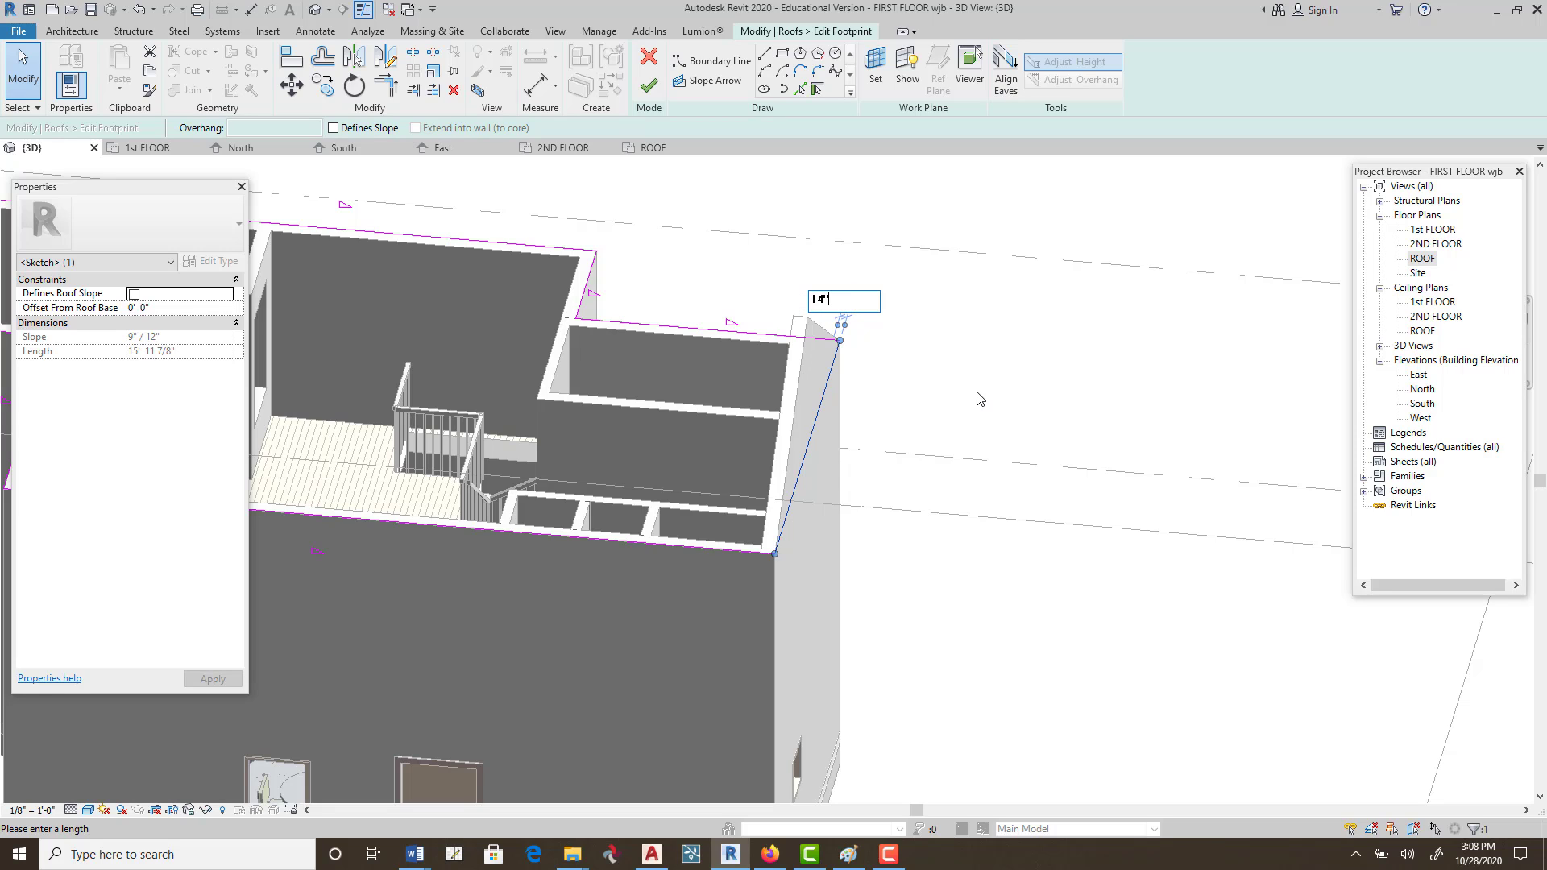
text(14")
key(Return)
scroll(916, 480, down, 2)
middle_drag(912, 467, 1064, 487)
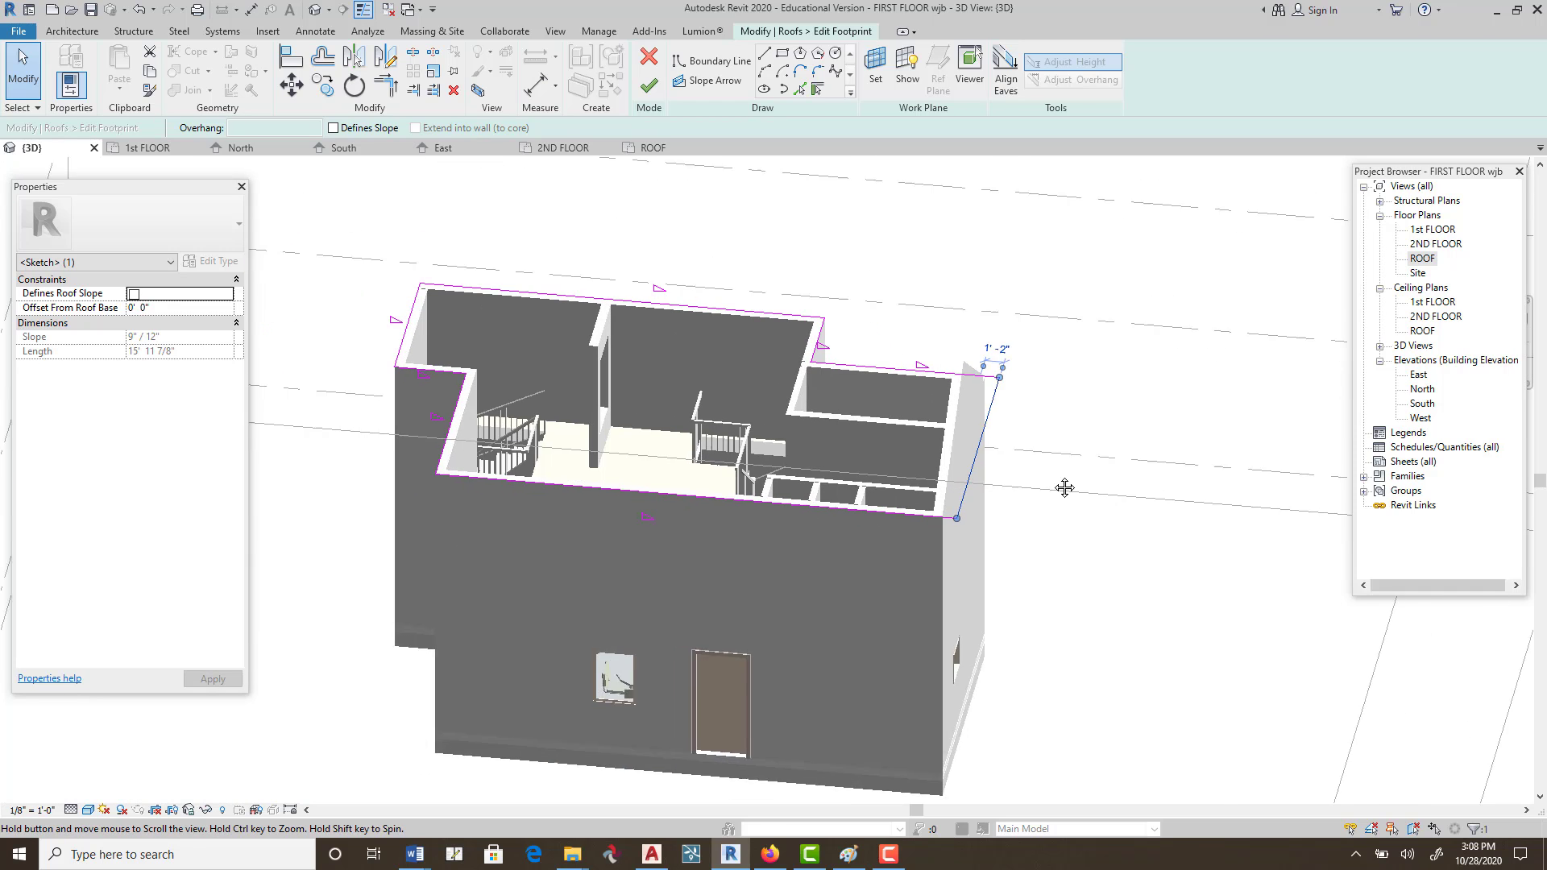
Set the offset of the long south roof boundary line from its wall to 8".
click(636, 462)
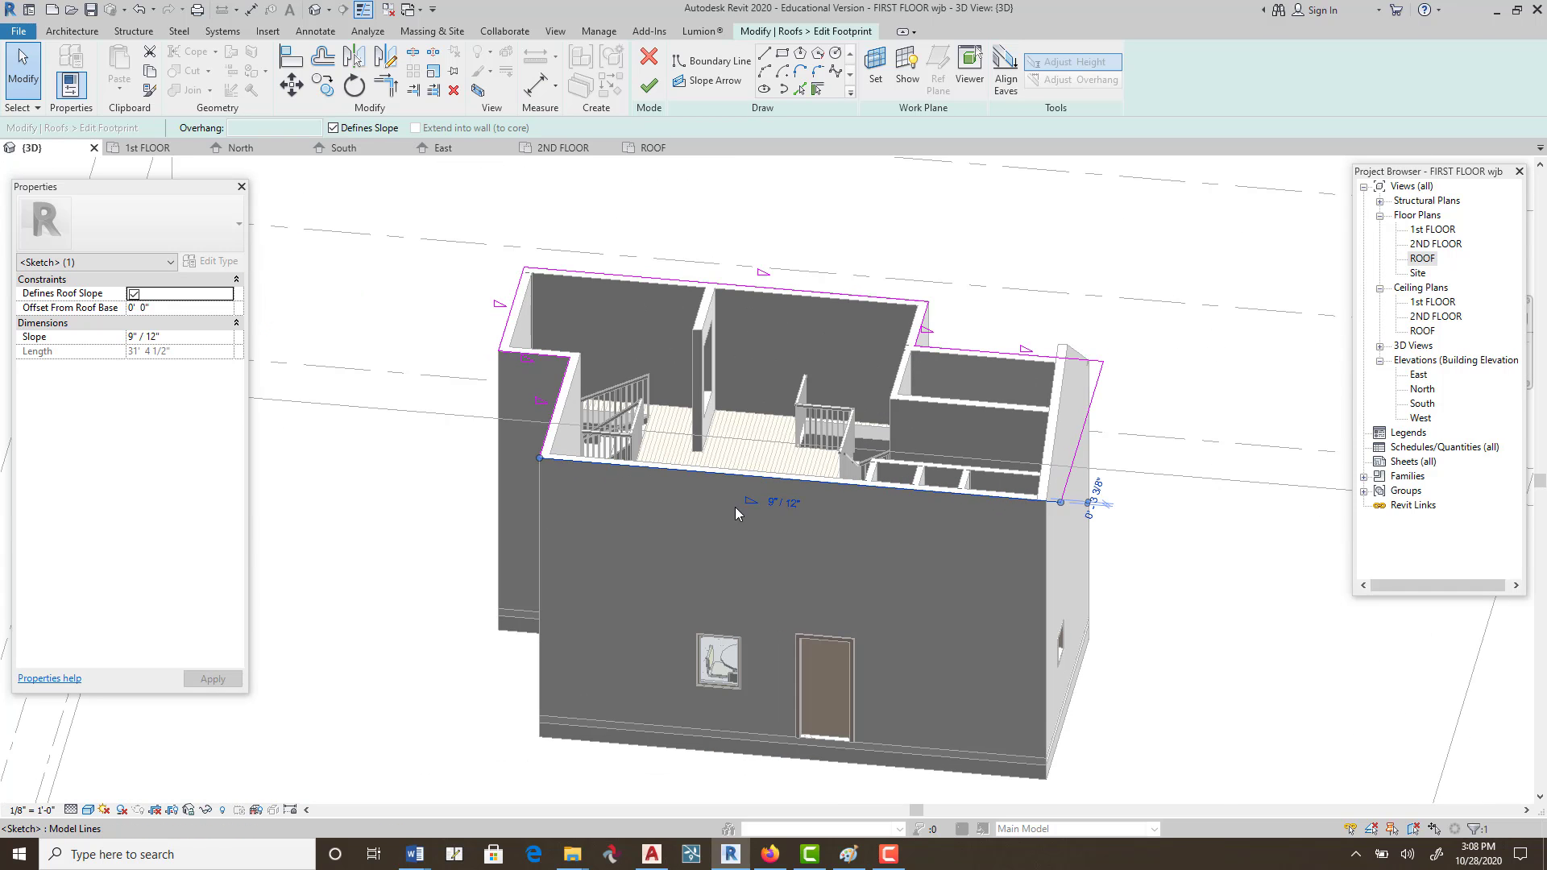
click(1097, 491)
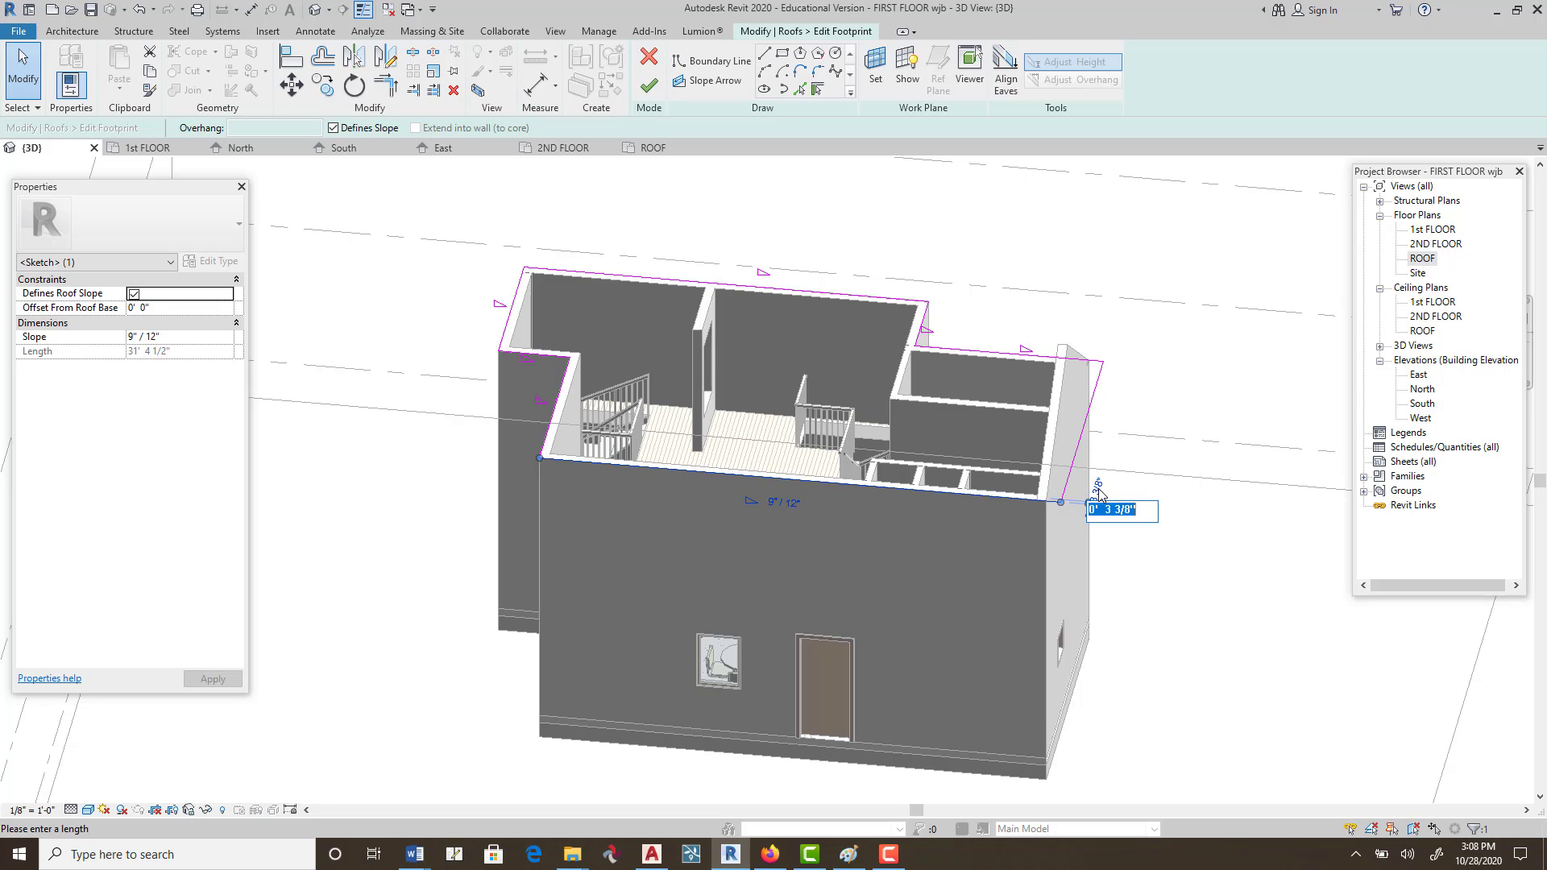
key(Return)
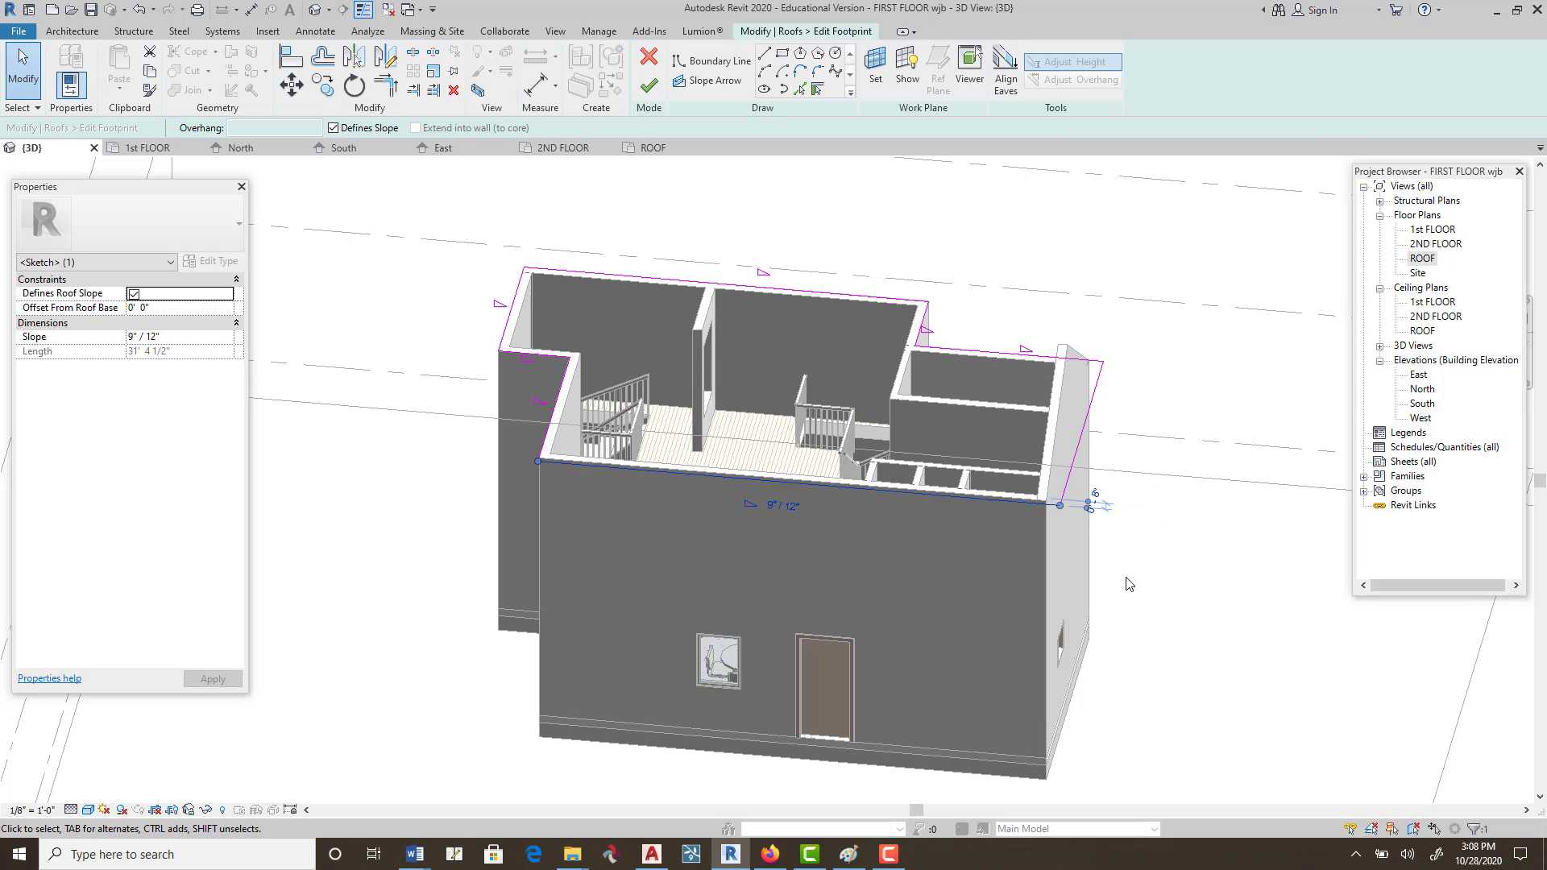
Set the recessed west boundary line beside the stairs to a 14" offset from its wall.
click(866, 297)
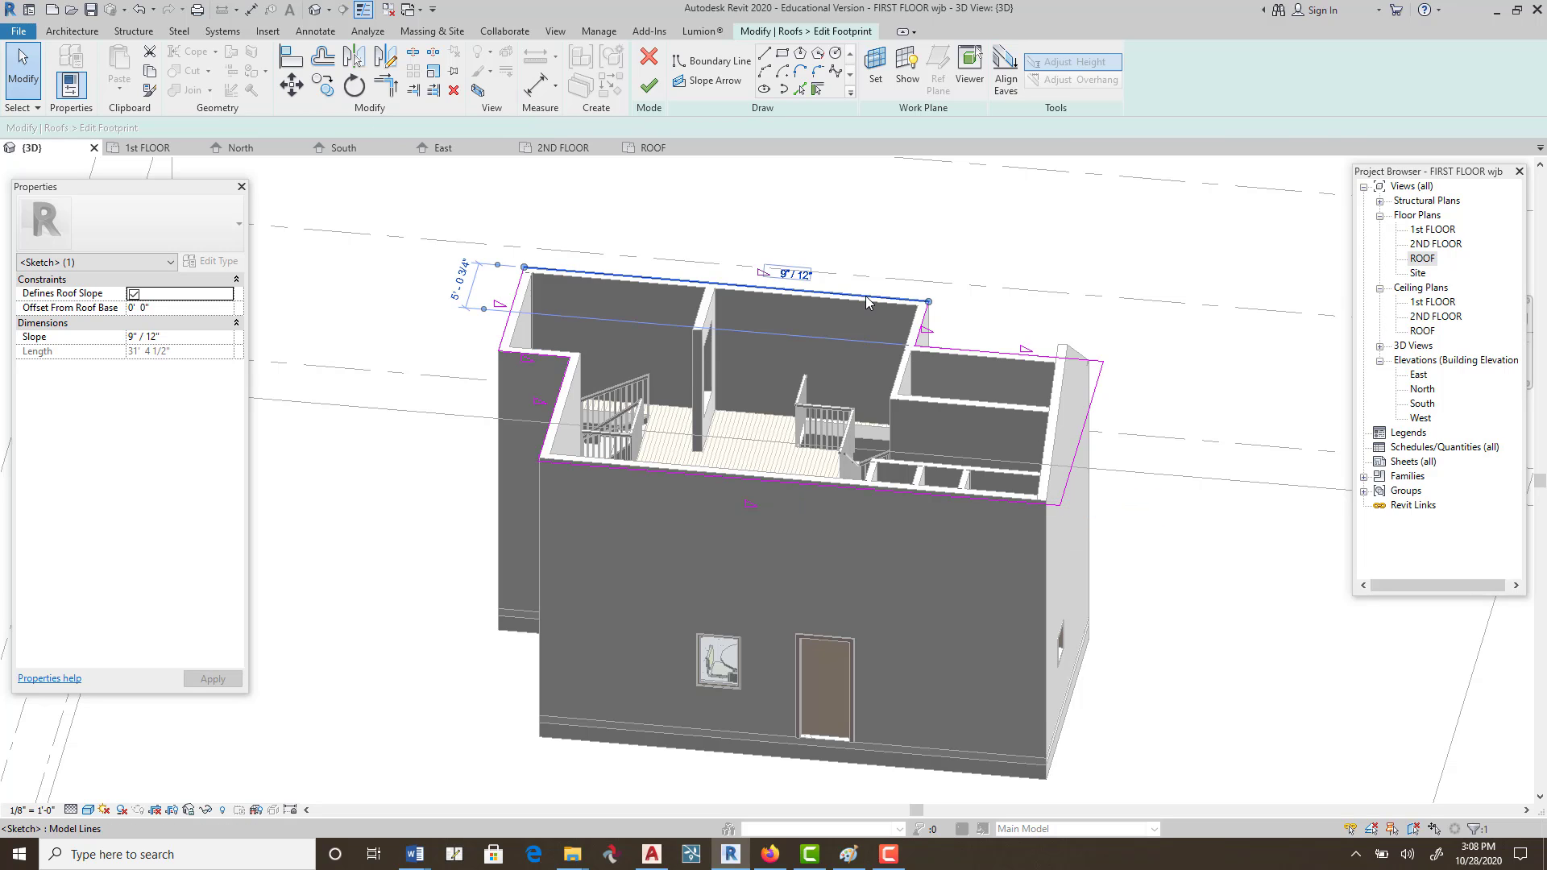
click(553, 431)
scroll(532, 483, up, 5)
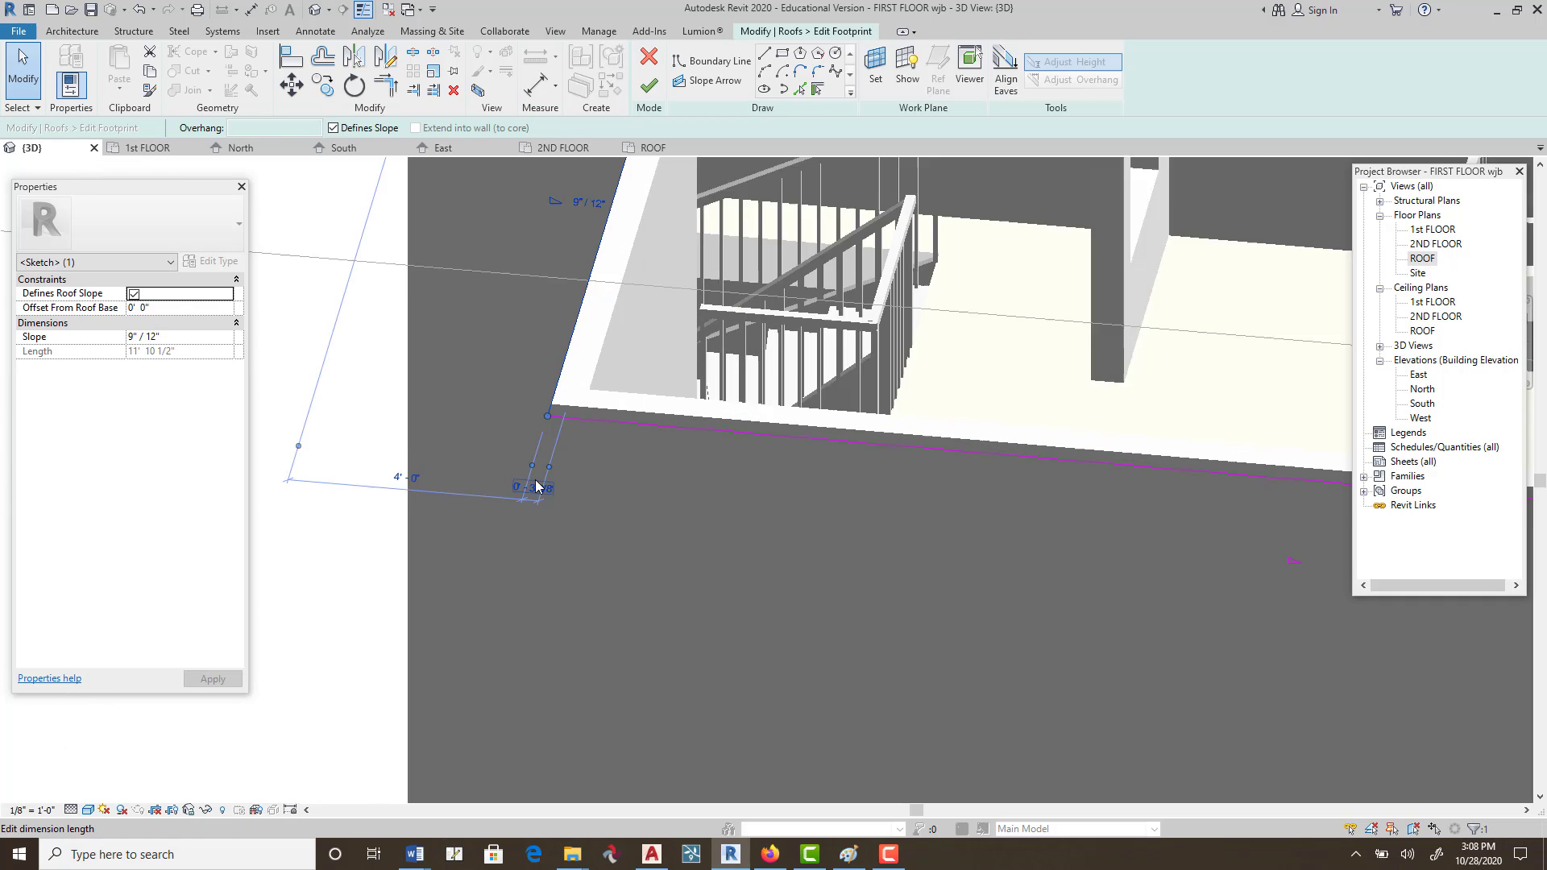
scroll(536, 486, up, 1)
click(535, 487)
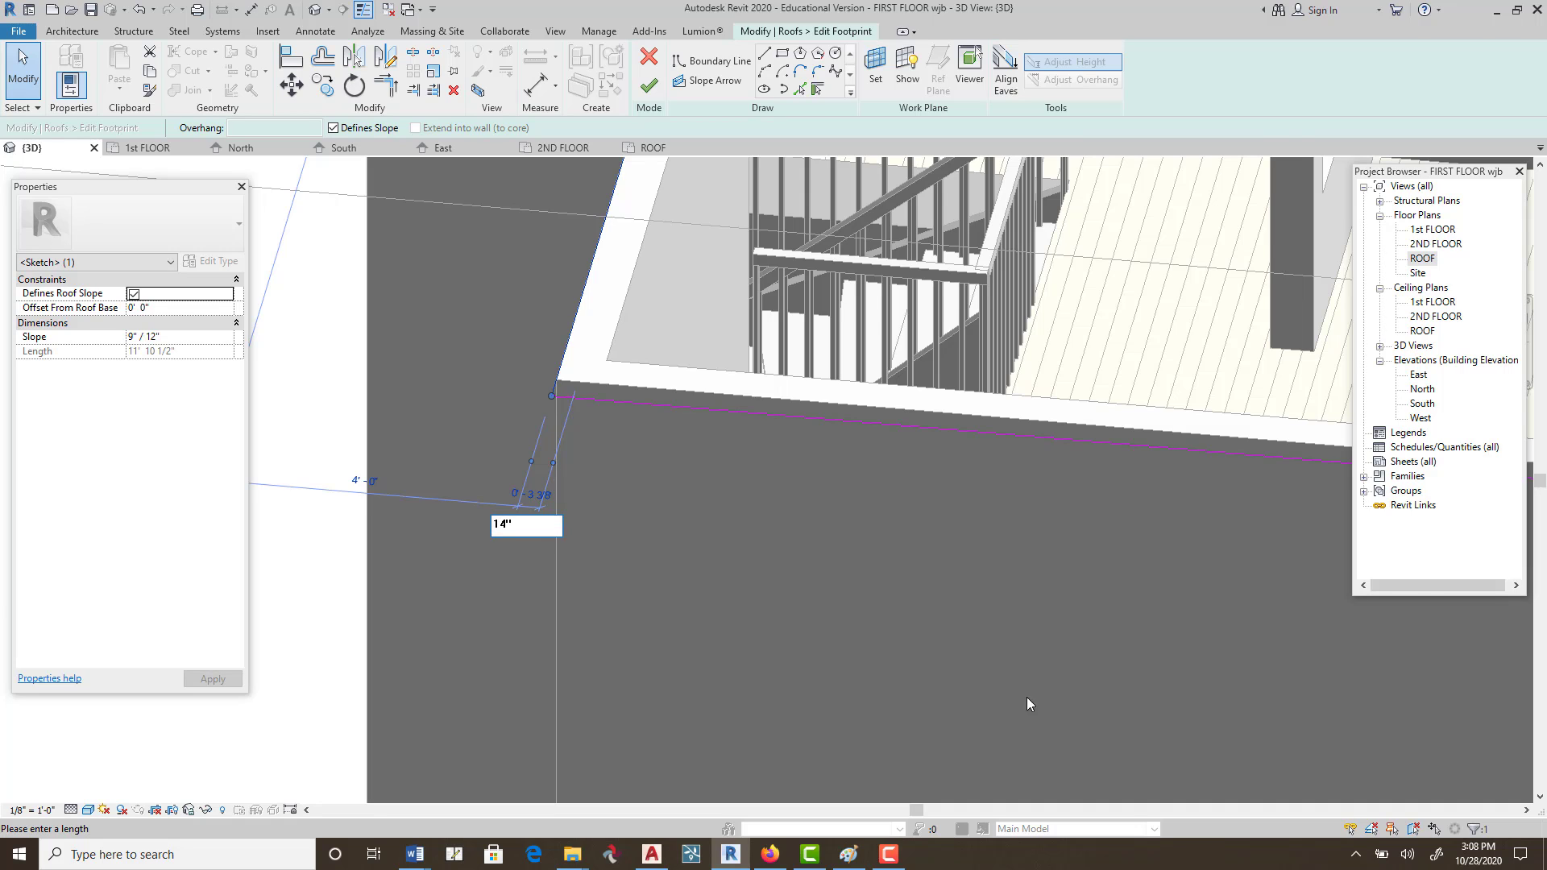
text(14")
key(Return)
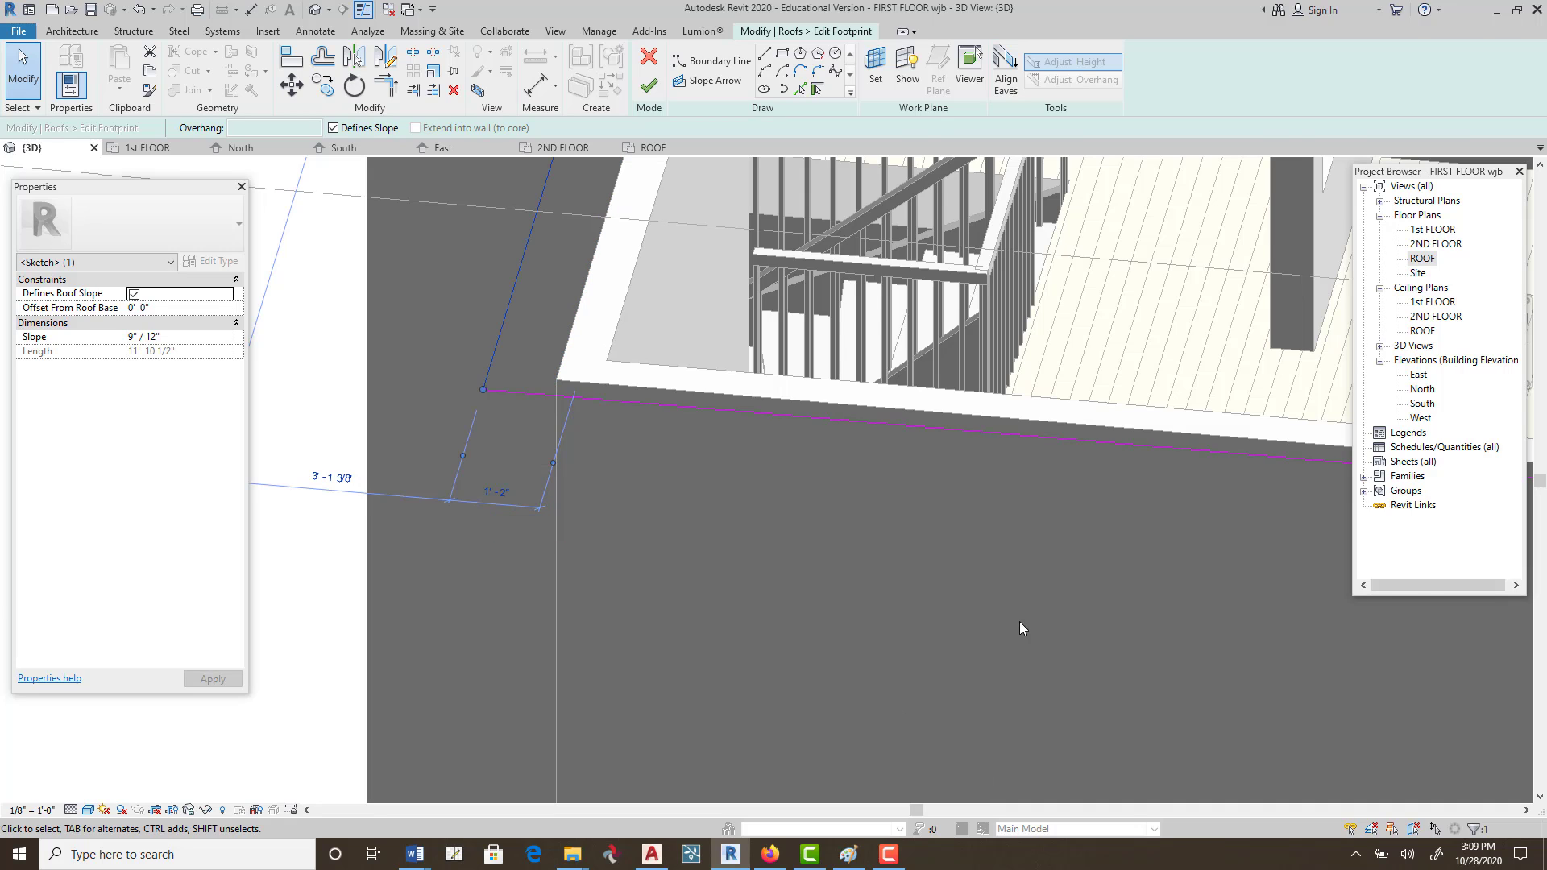
Set the short south-facing boundary line at the southwest notch to an 8" offset from its wall.
scroll(960, 596, down, 3)
middle_drag(960, 596, 985, 650)
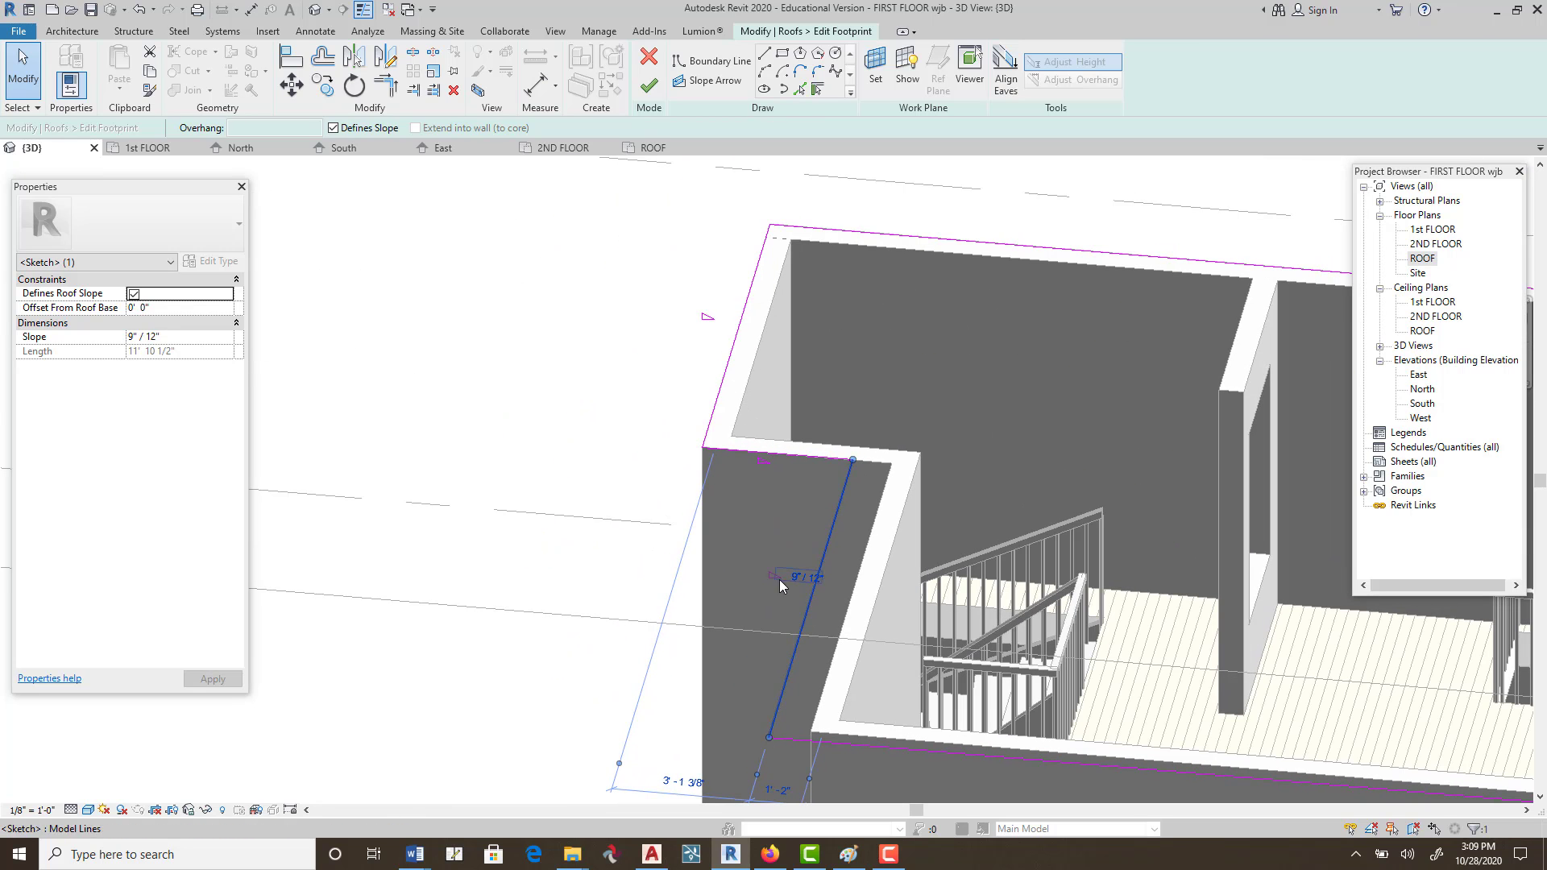
click(786, 453)
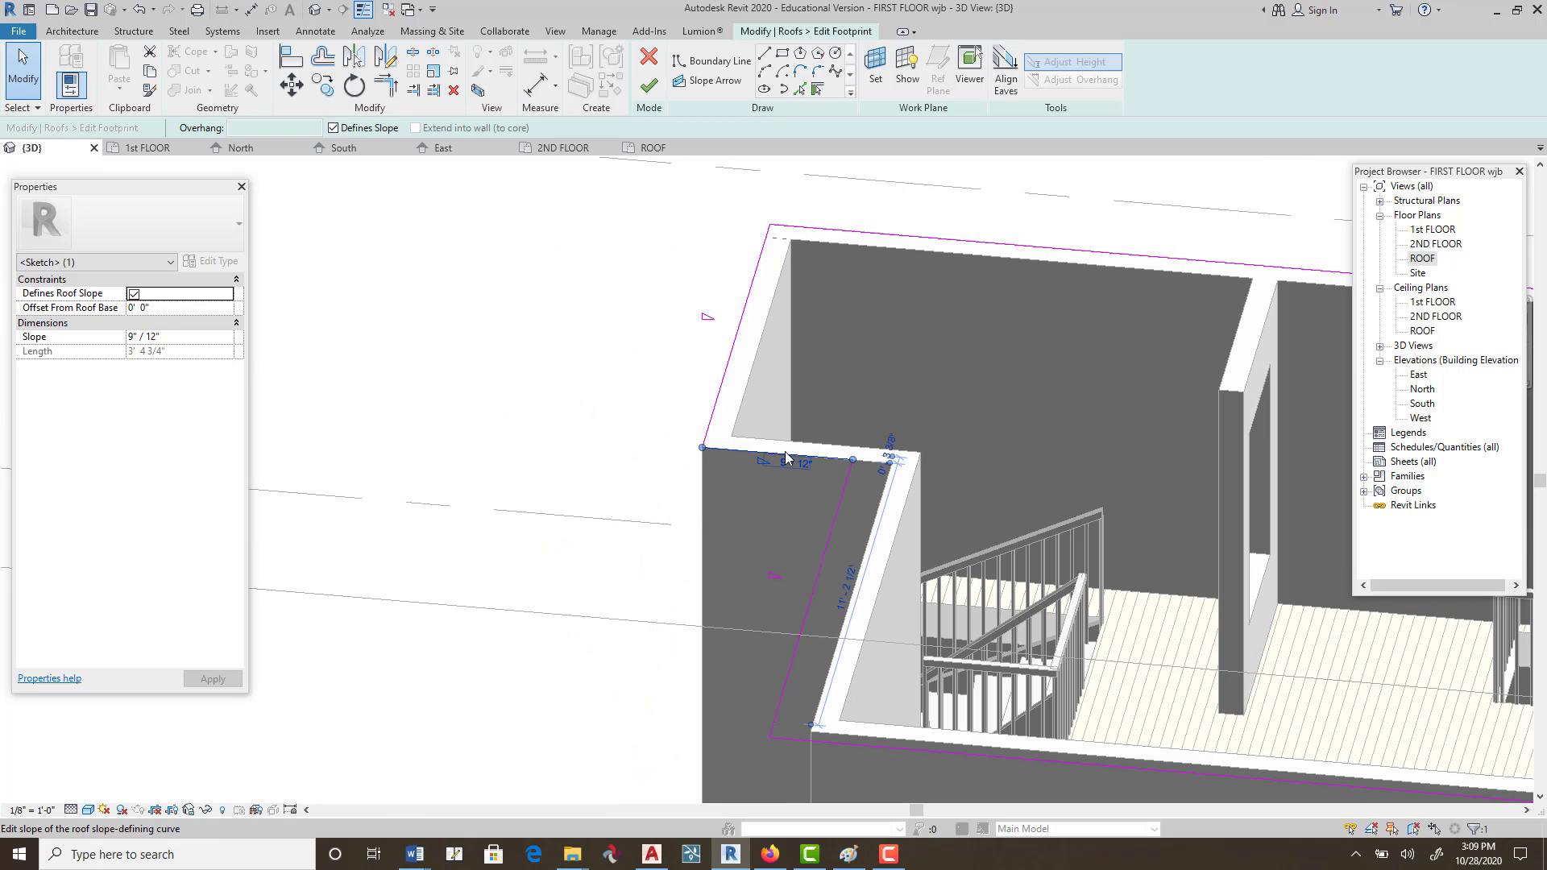
click(891, 448)
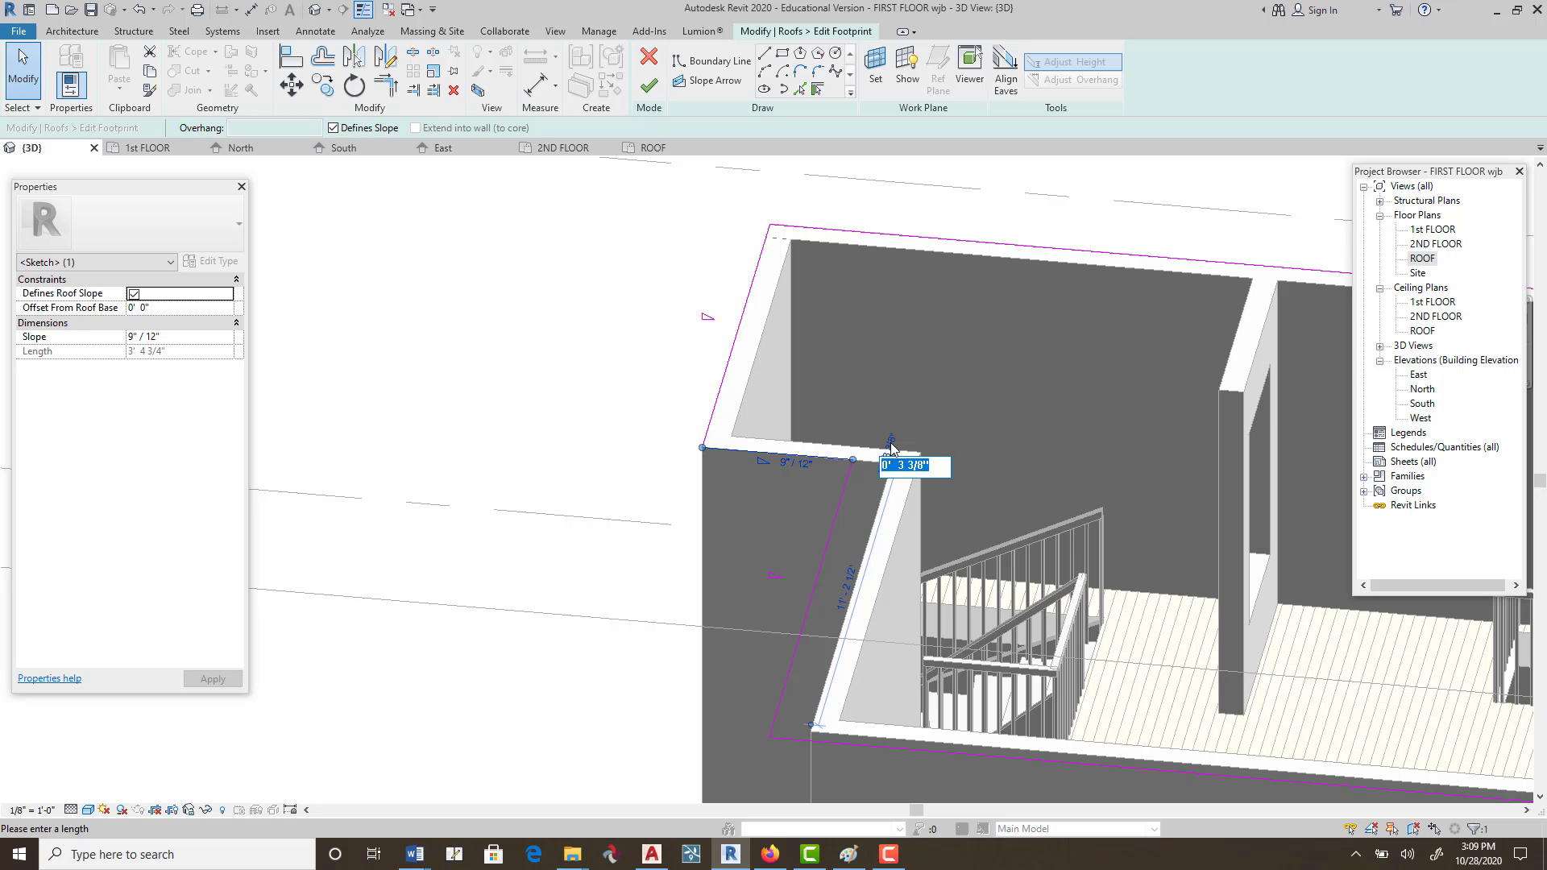
text(8")
key(Return)
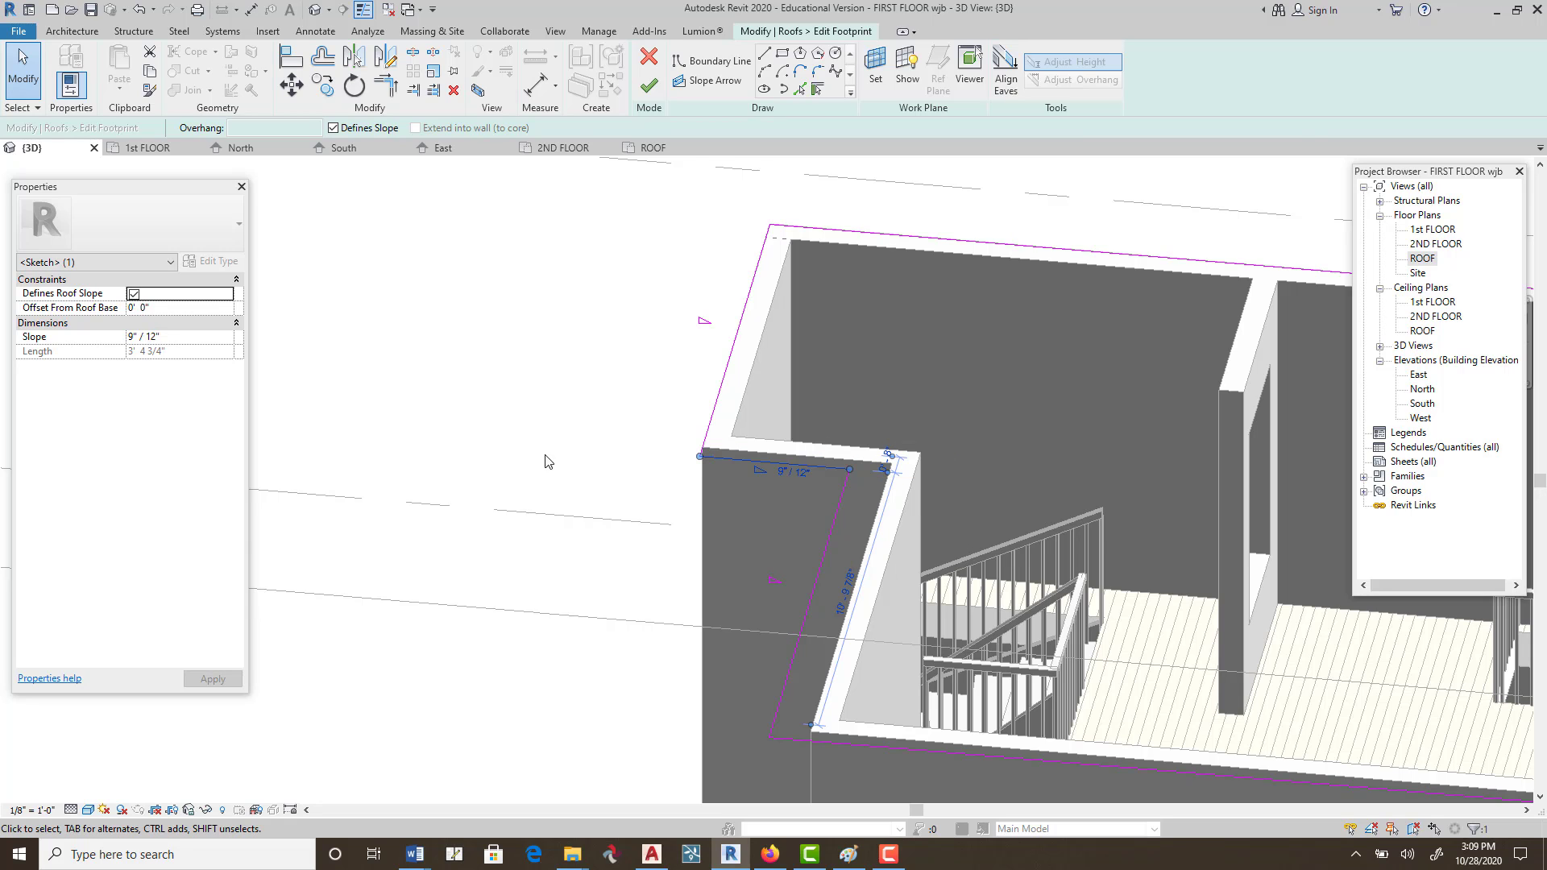
Set the long north roof boundary line's offset from its wall to 14".
click(731, 357)
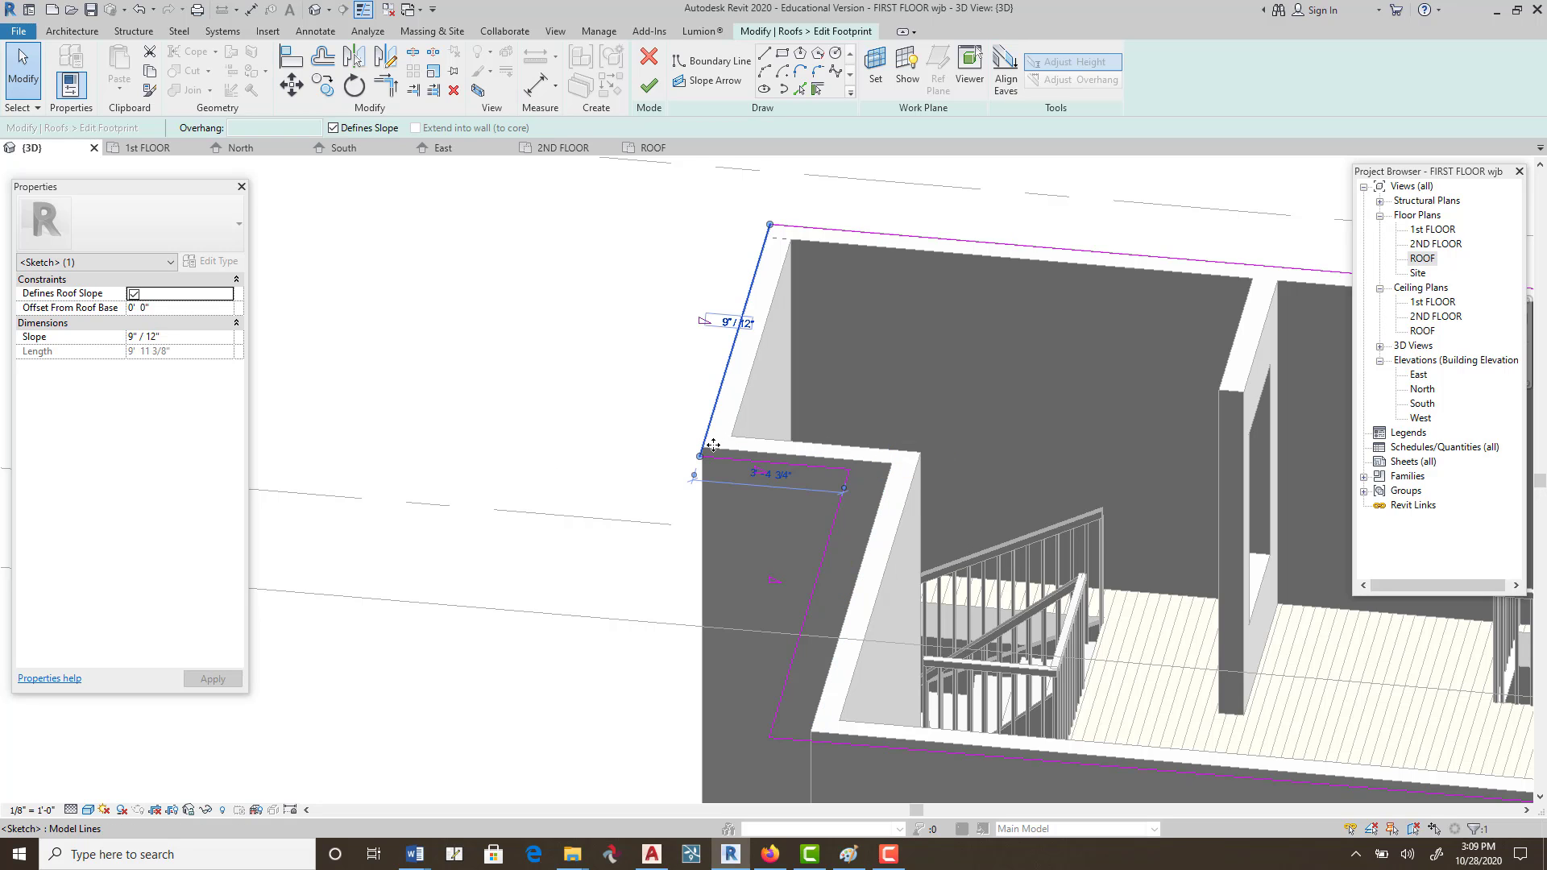
middle_drag(735, 501, 689, 648)
click(790, 379)
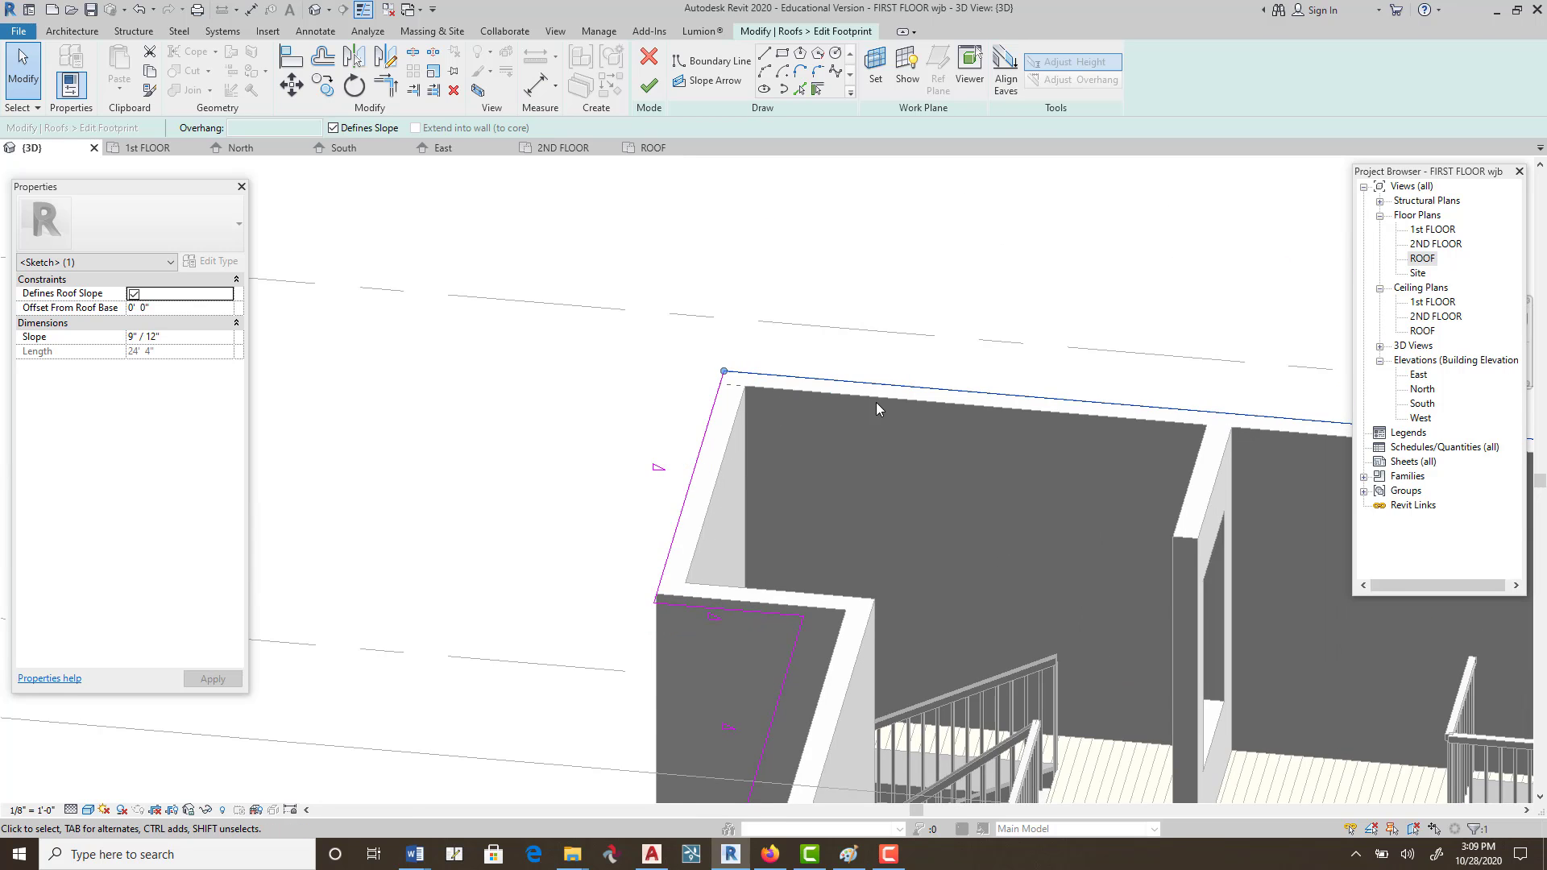
scroll(916, 562, down, 3)
mouse_move(916, 563)
middle_down()
mouse_move(472, 518)
mouse_move(284, 530)
middle_up()
click(800, 475)
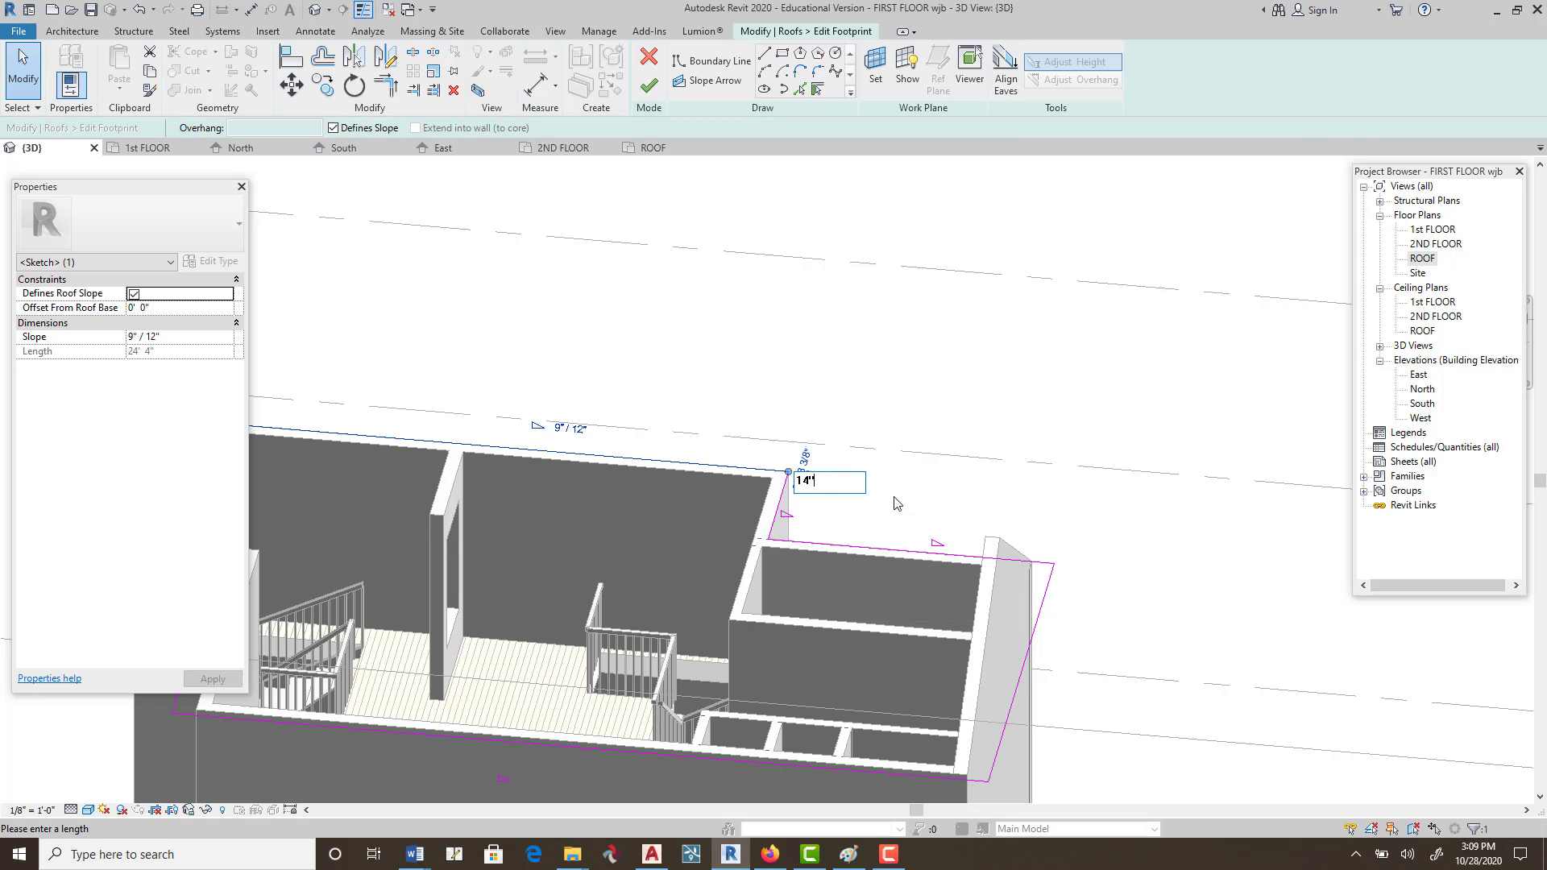
text(14")
key(Return)
Set the recessed north boundary line at the northeast notch to an 8" offset from its wall.
scroll(838, 562, down, 3)
middle_drag(836, 566, 963, 519)
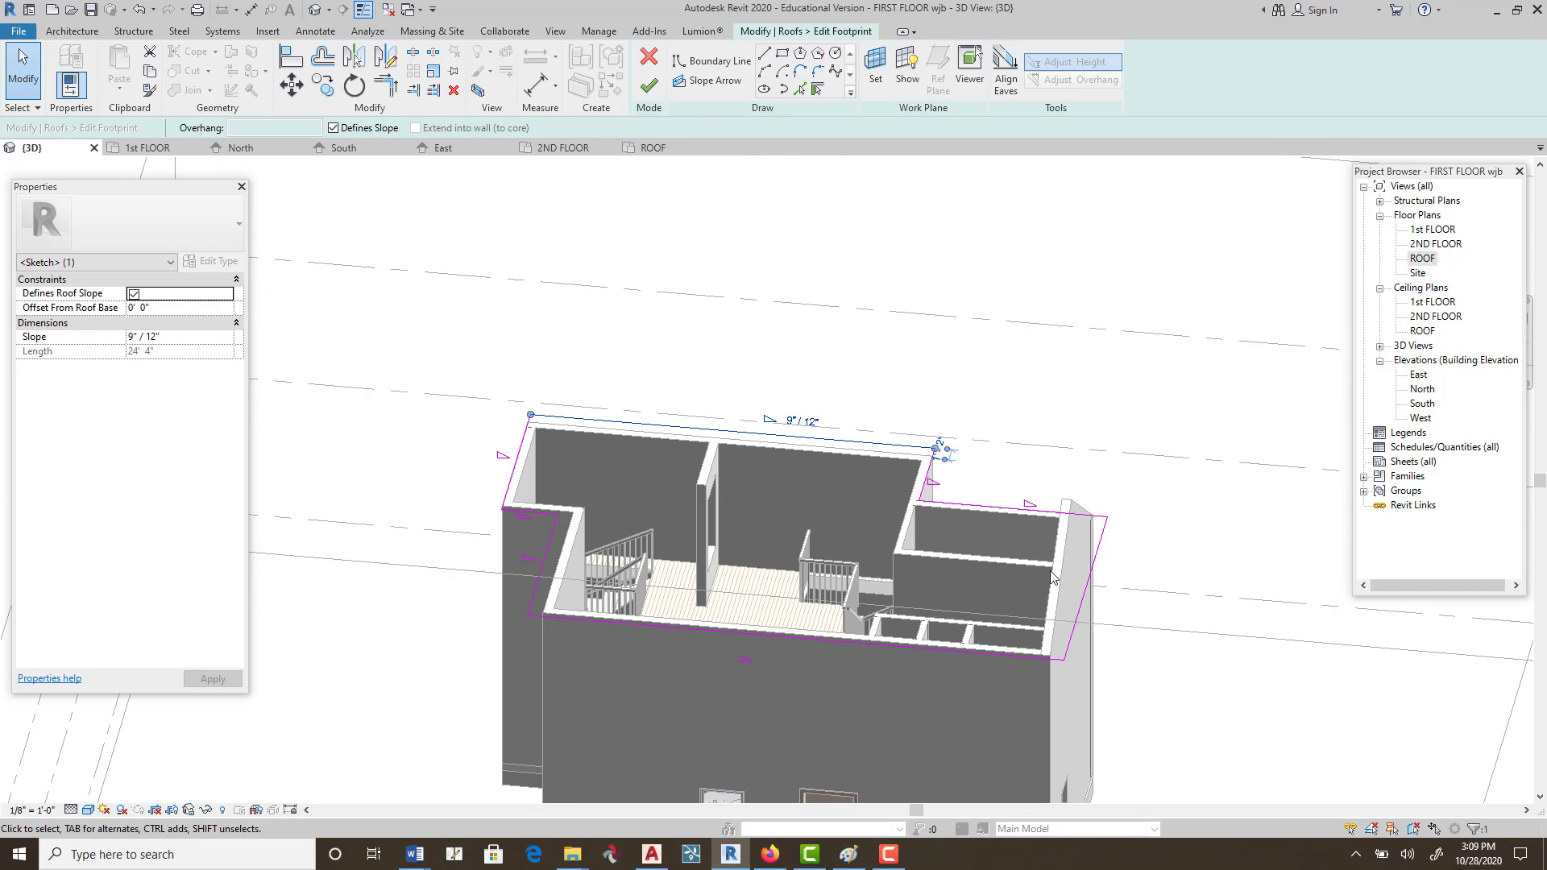
click(999, 509)
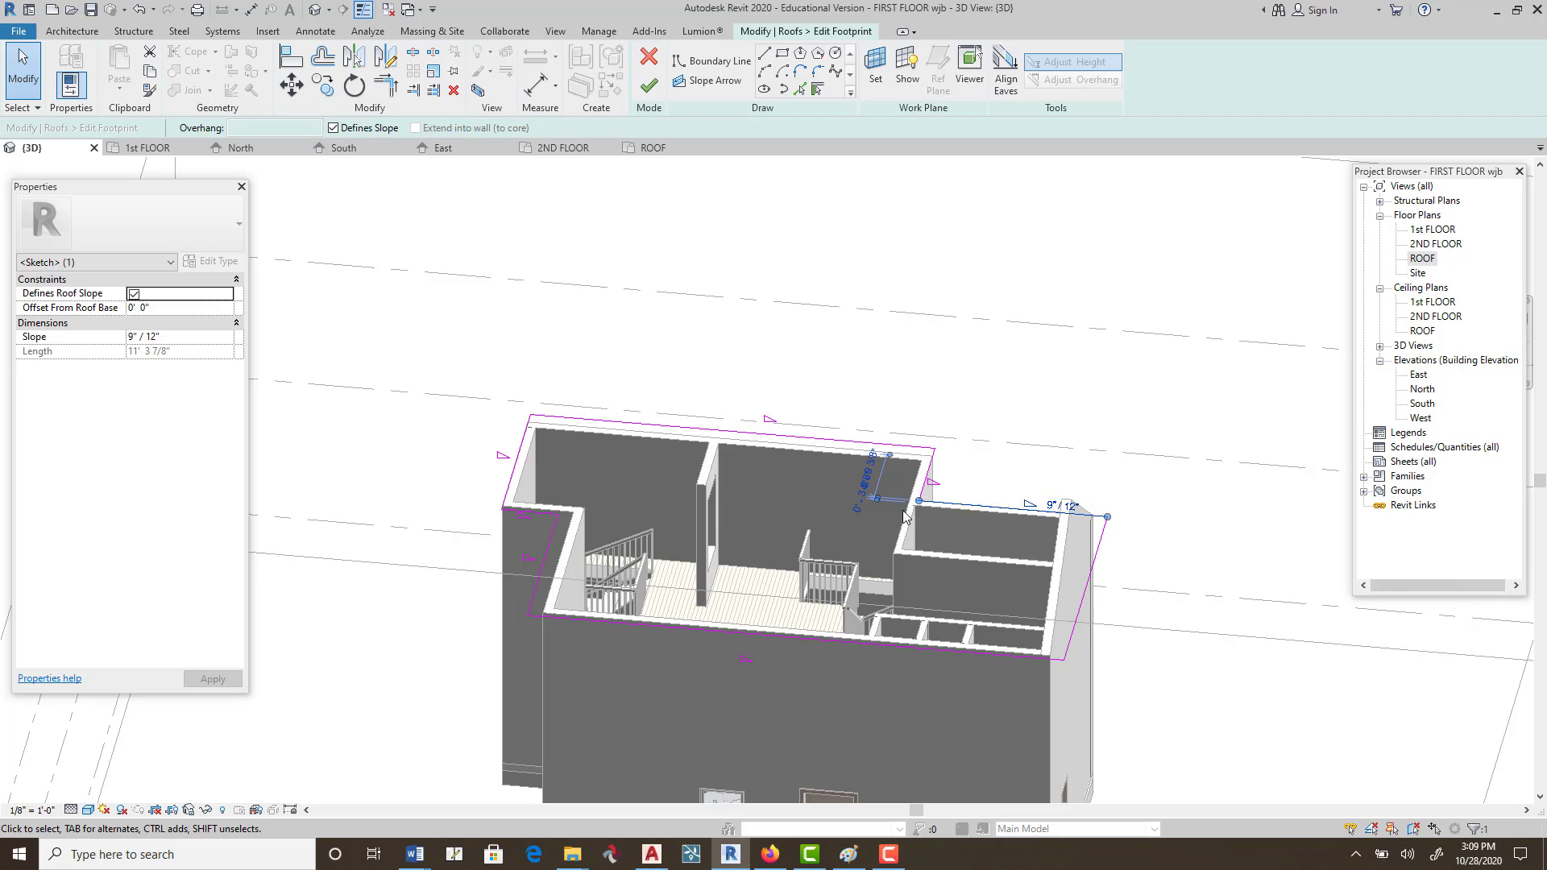
scroll(862, 488, up, 5)
click(805, 476)
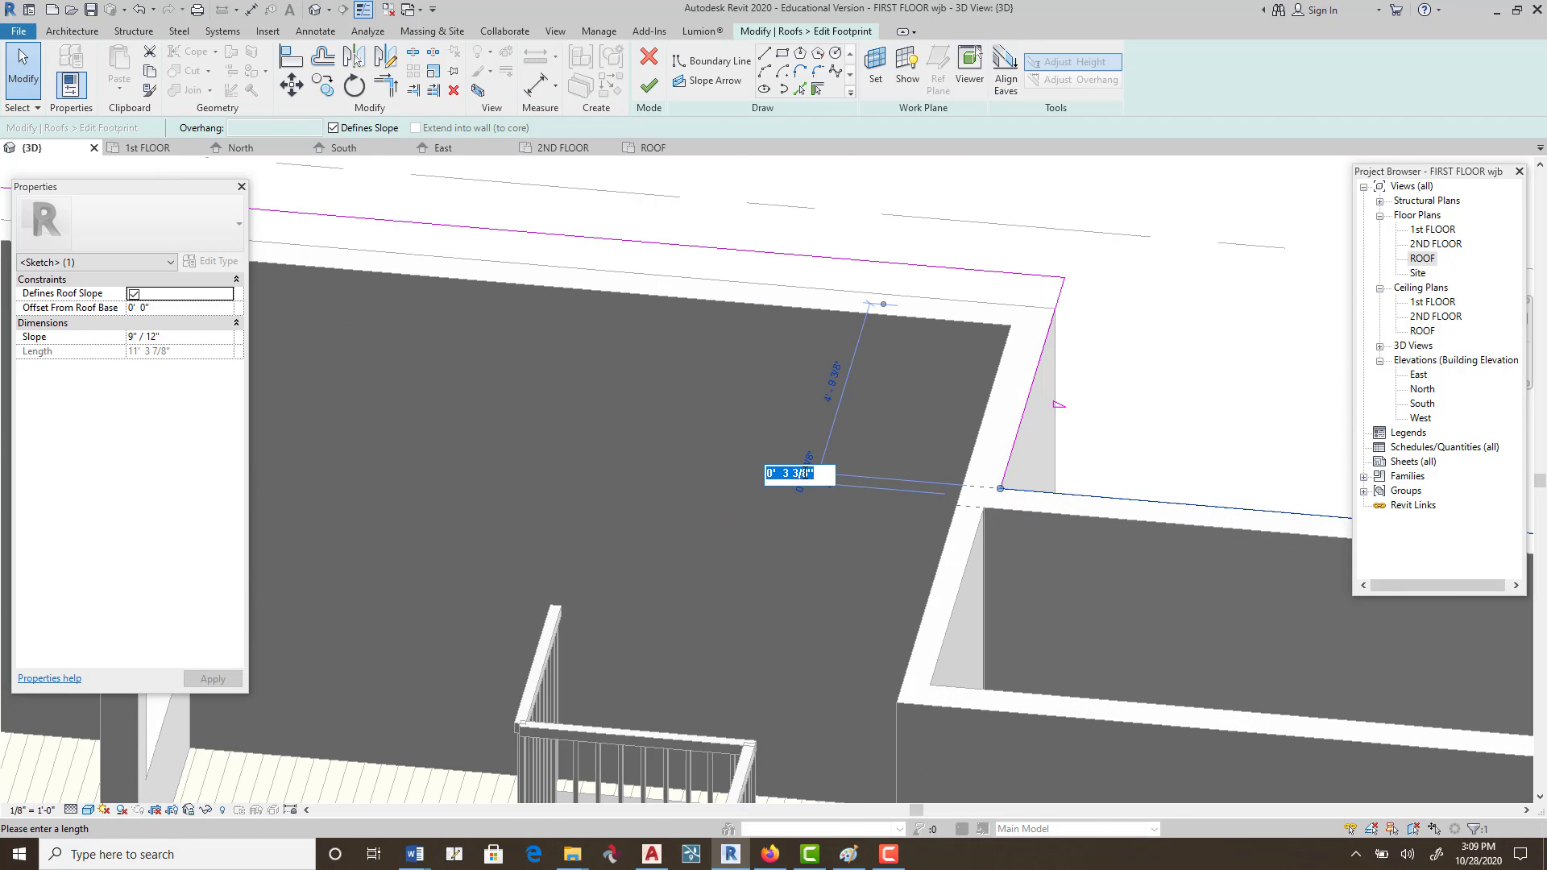
key(Return)
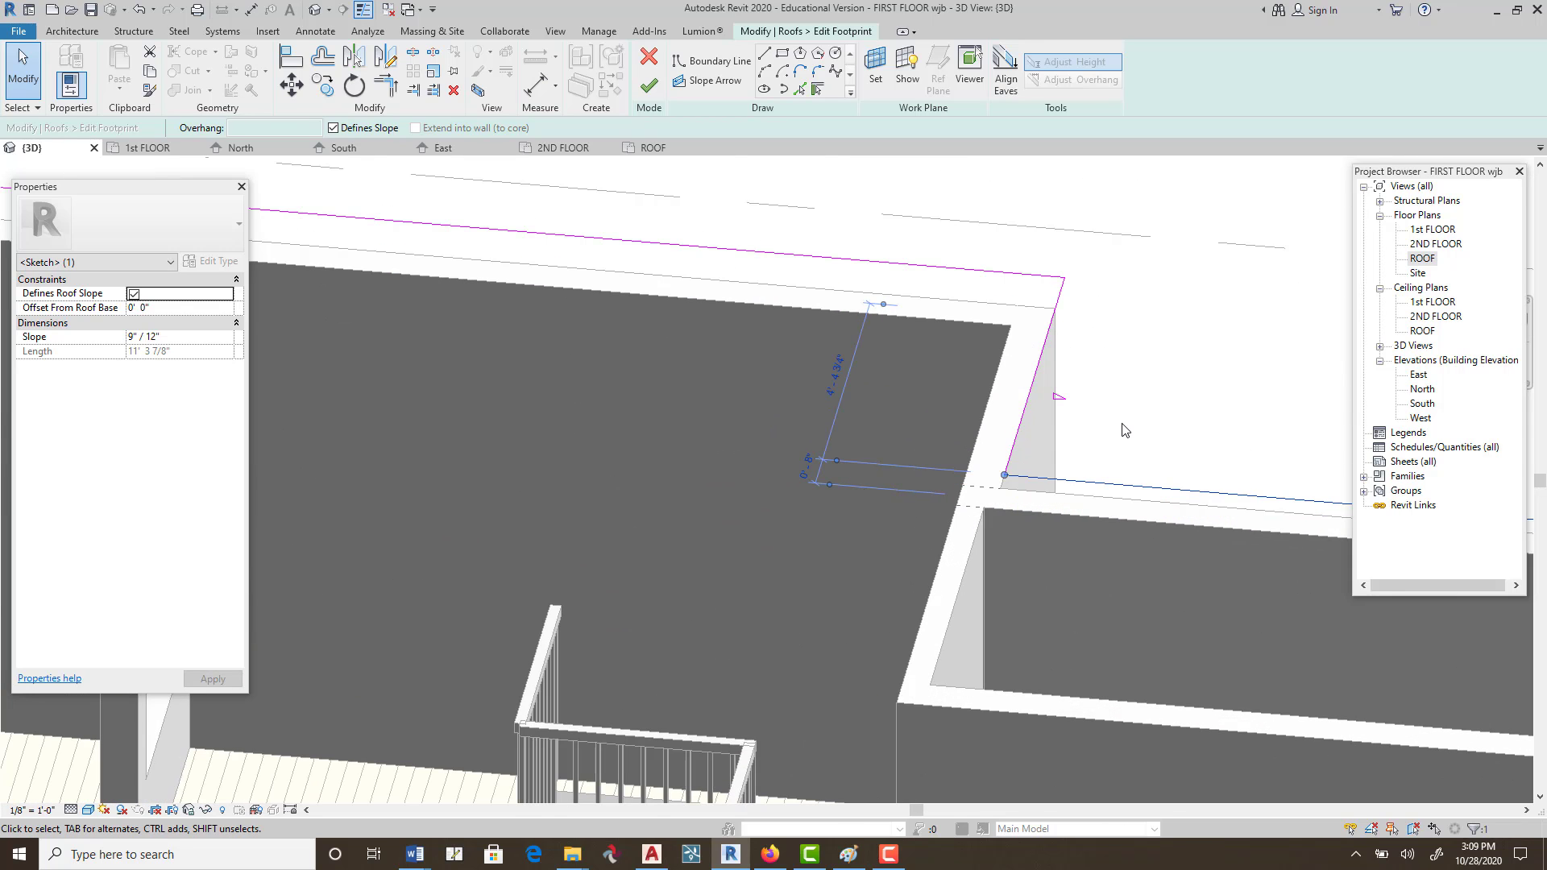
Set the slope of the west roof boundary line at the northwest corner to 14" / 12".
scroll(883, 563, down, 3)
middle_drag(883, 564, 691, 551)
scroll(643, 509, up, 5)
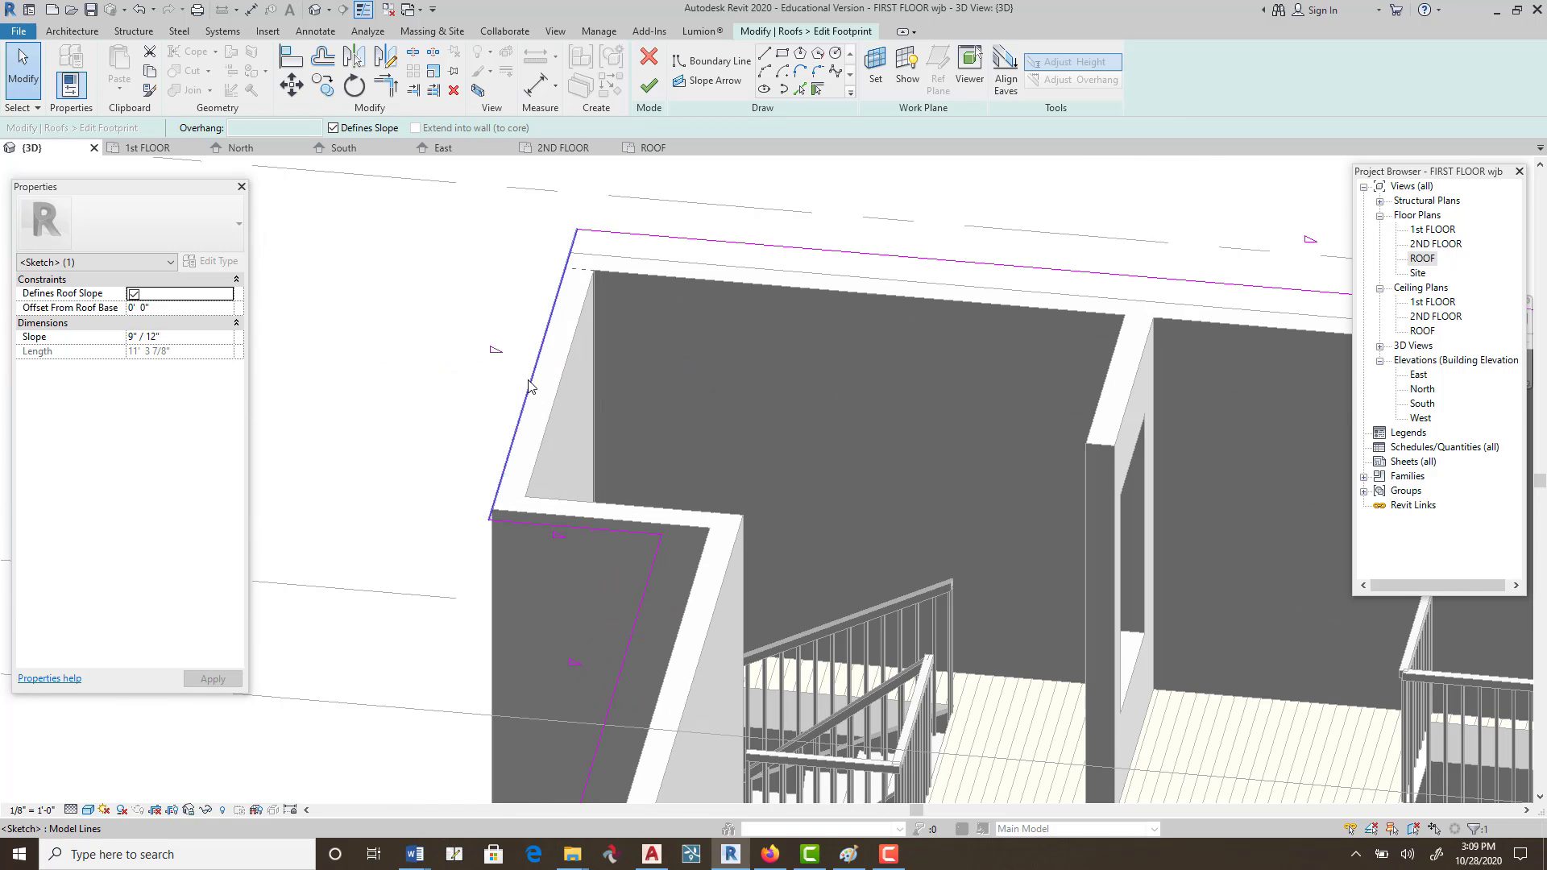
click(529, 380)
click(531, 361)
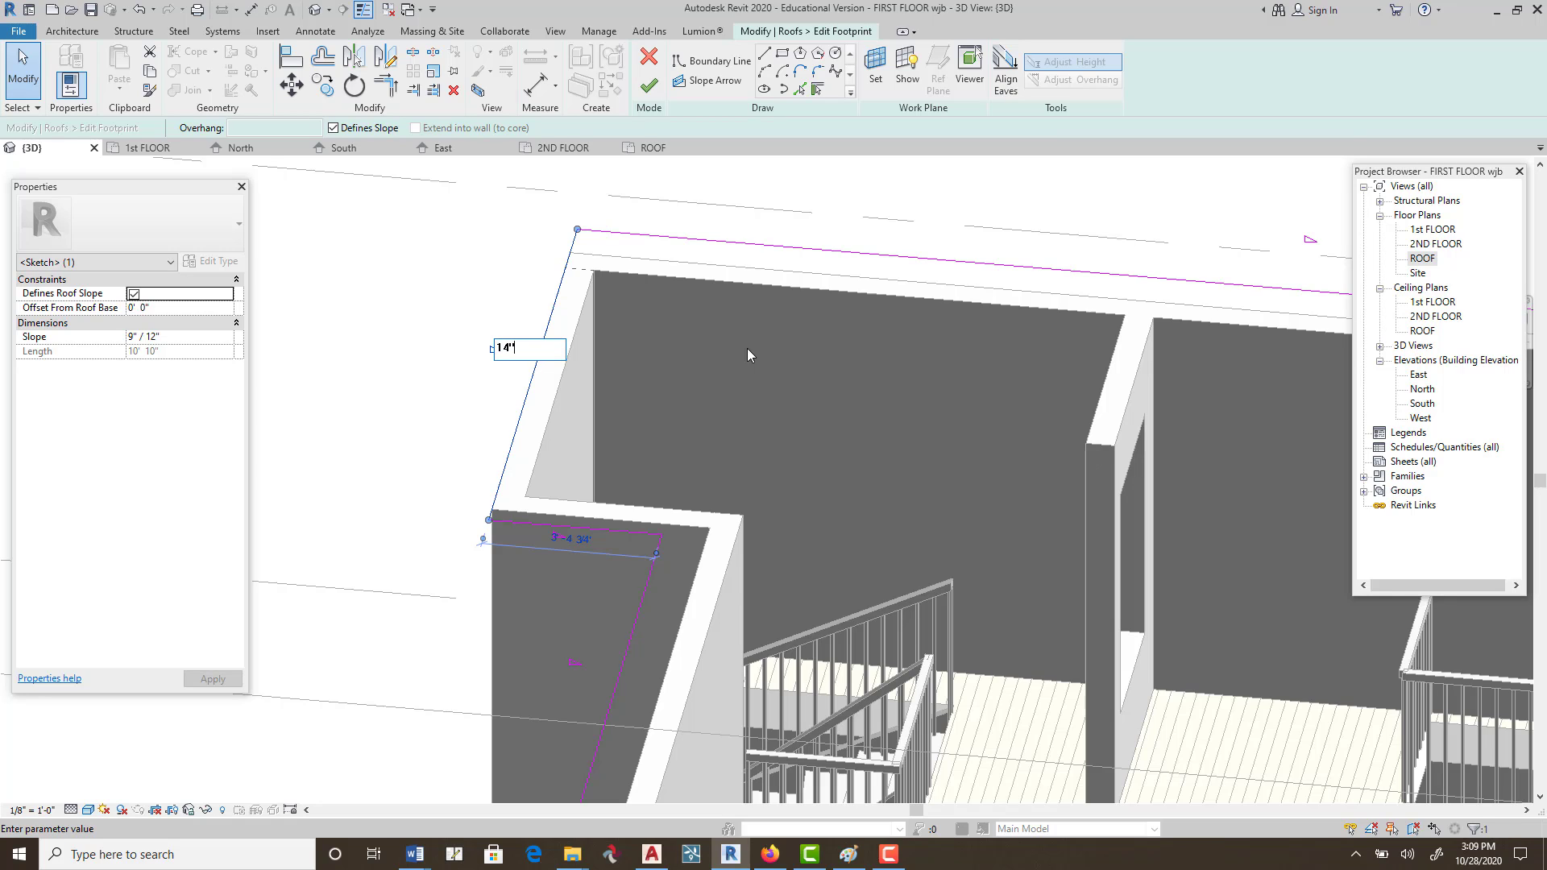
key(Return)
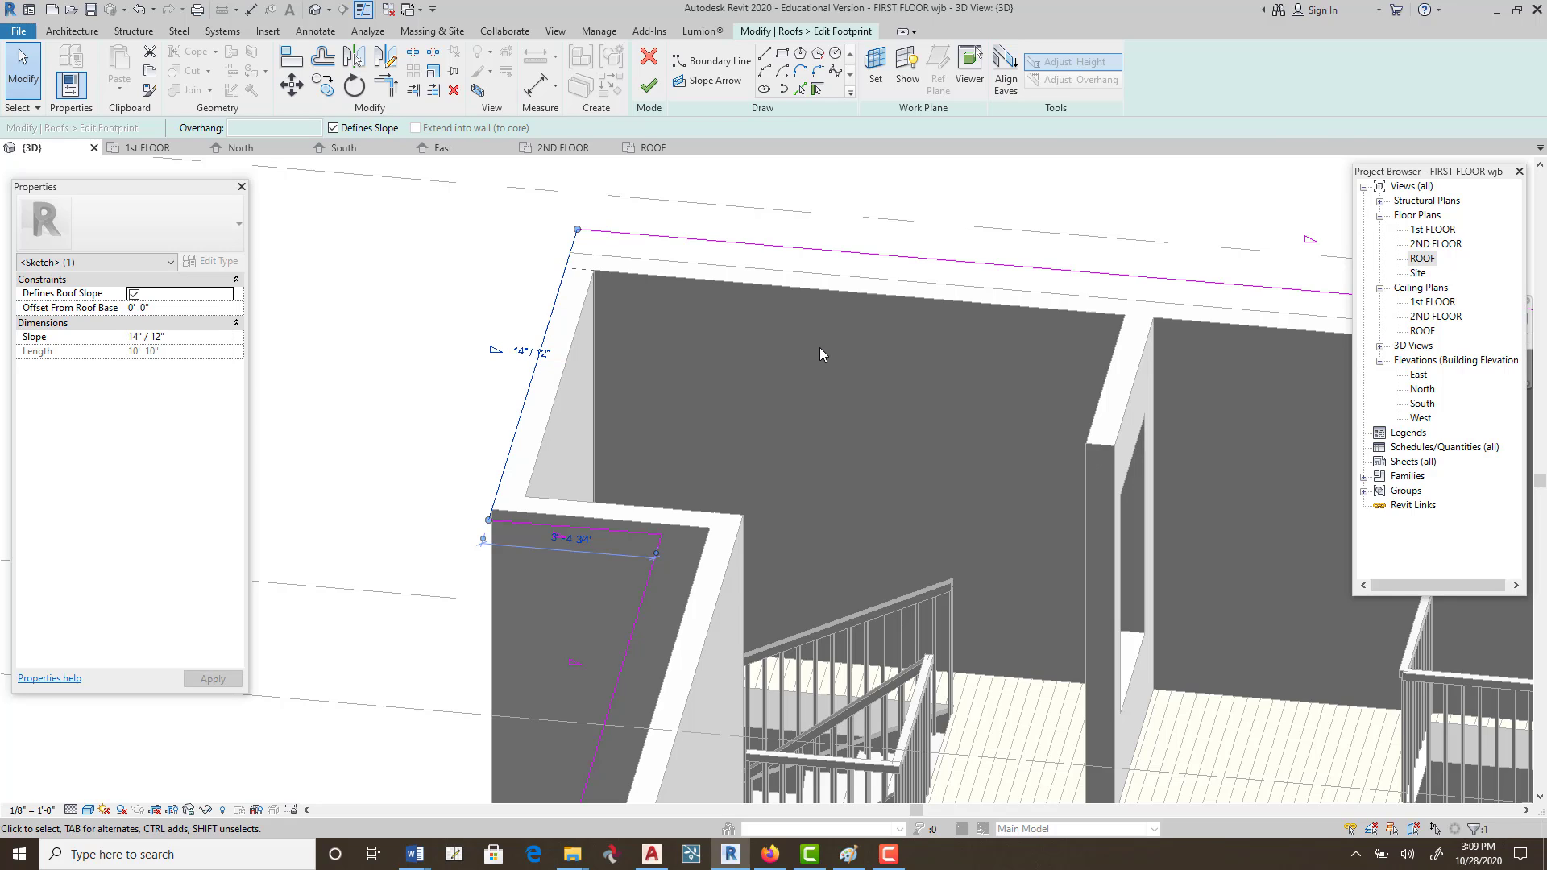
Finish the roof footprint edit, view the rebuilt roof from the southwest, and clear the selection.
click(653, 96)
scroll(959, 451, down, 4)
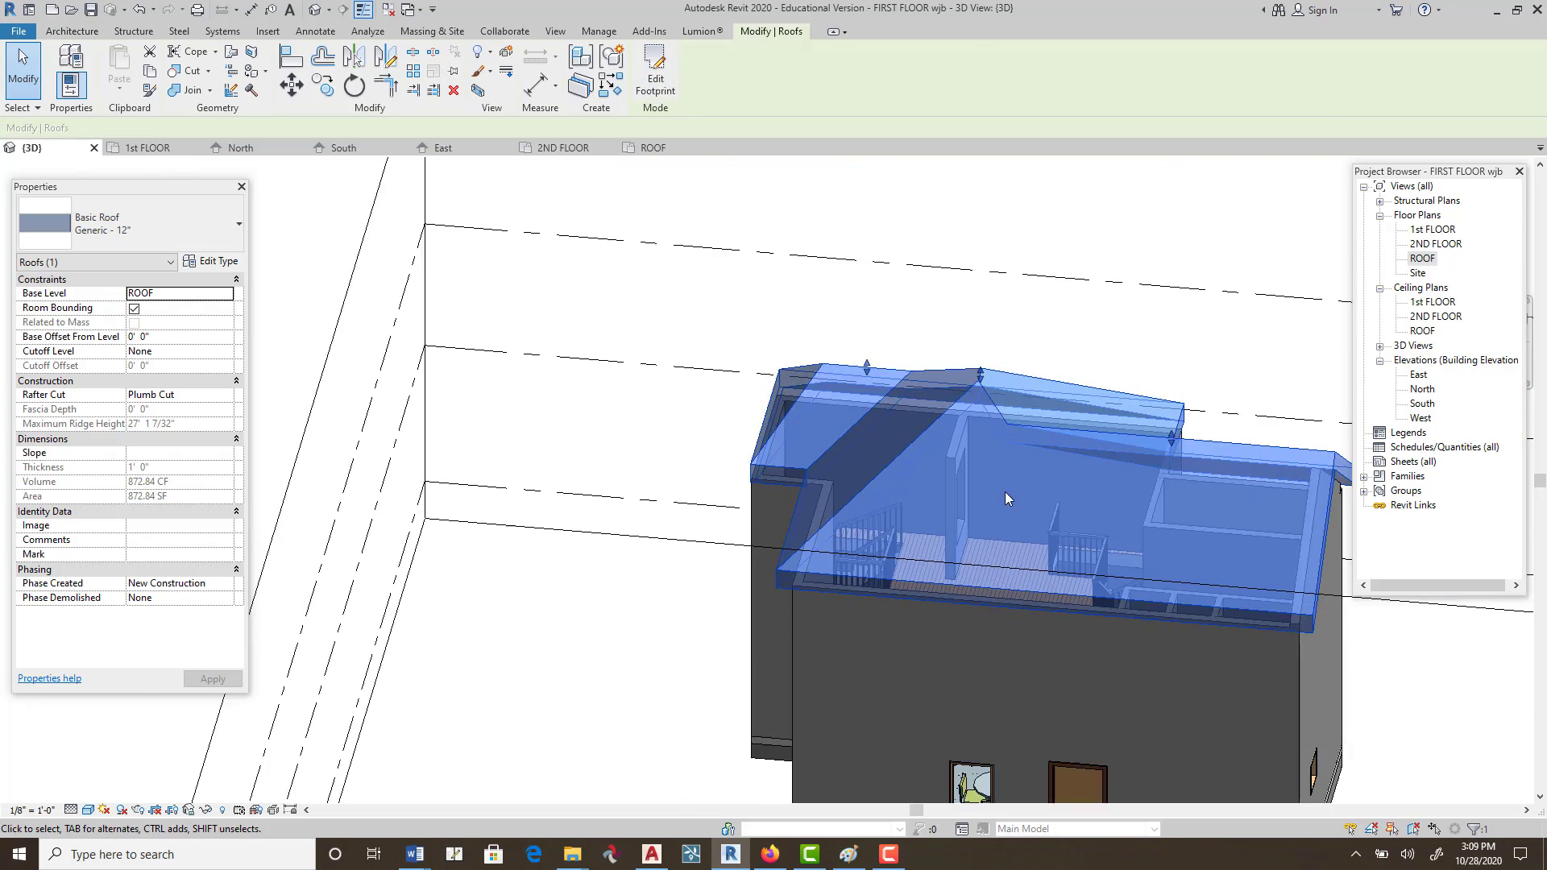
shift+middle_drag(1004, 491, 1217, 524)
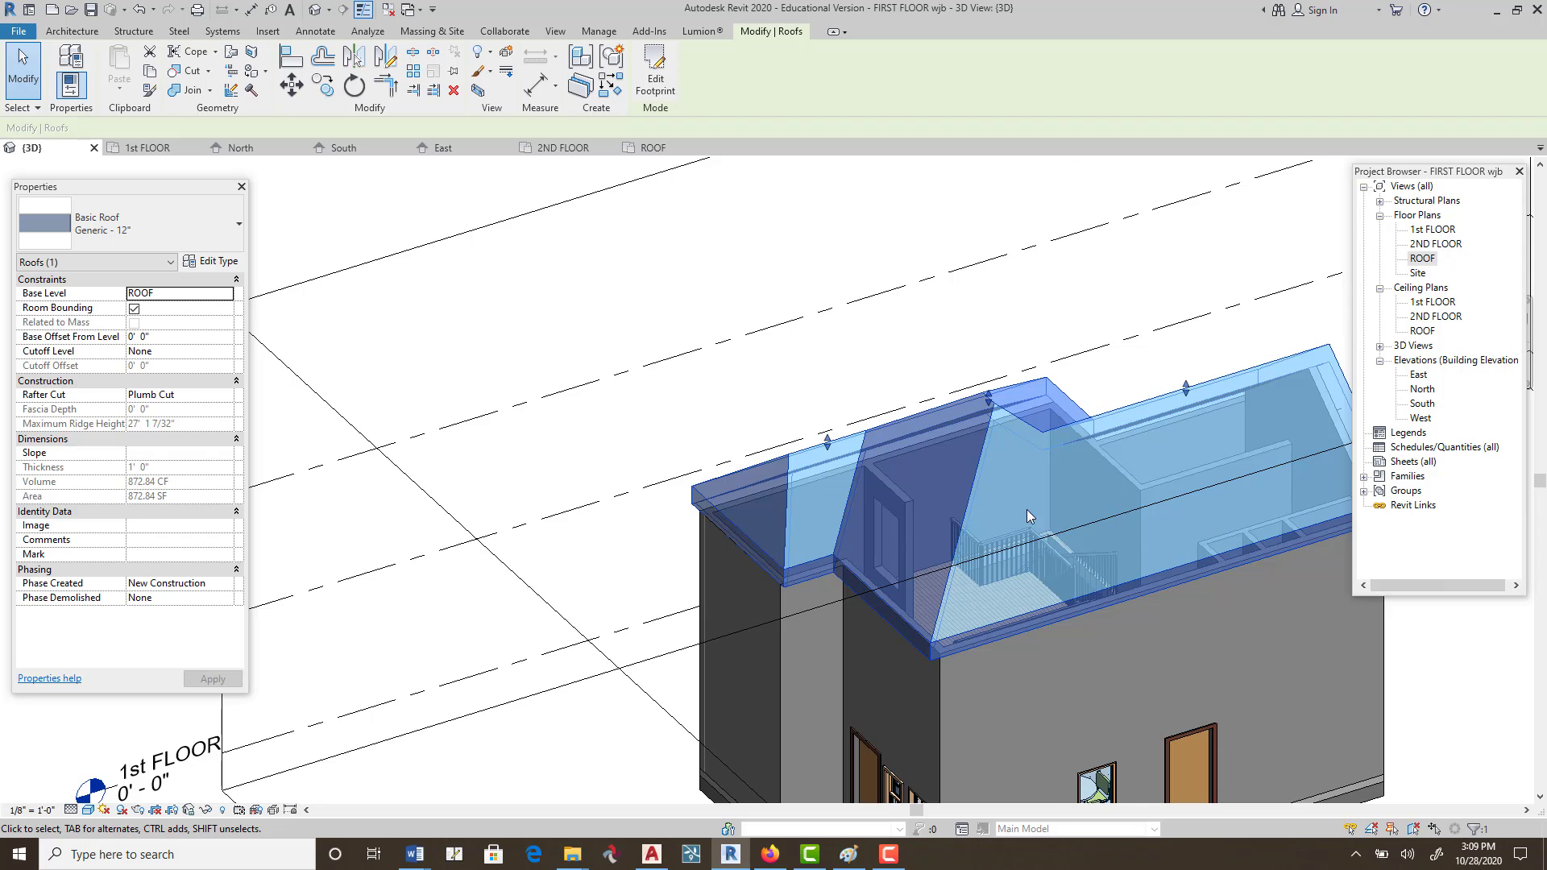
scroll(1026, 509, down, 1)
middle_drag(1027, 509, 891, 448)
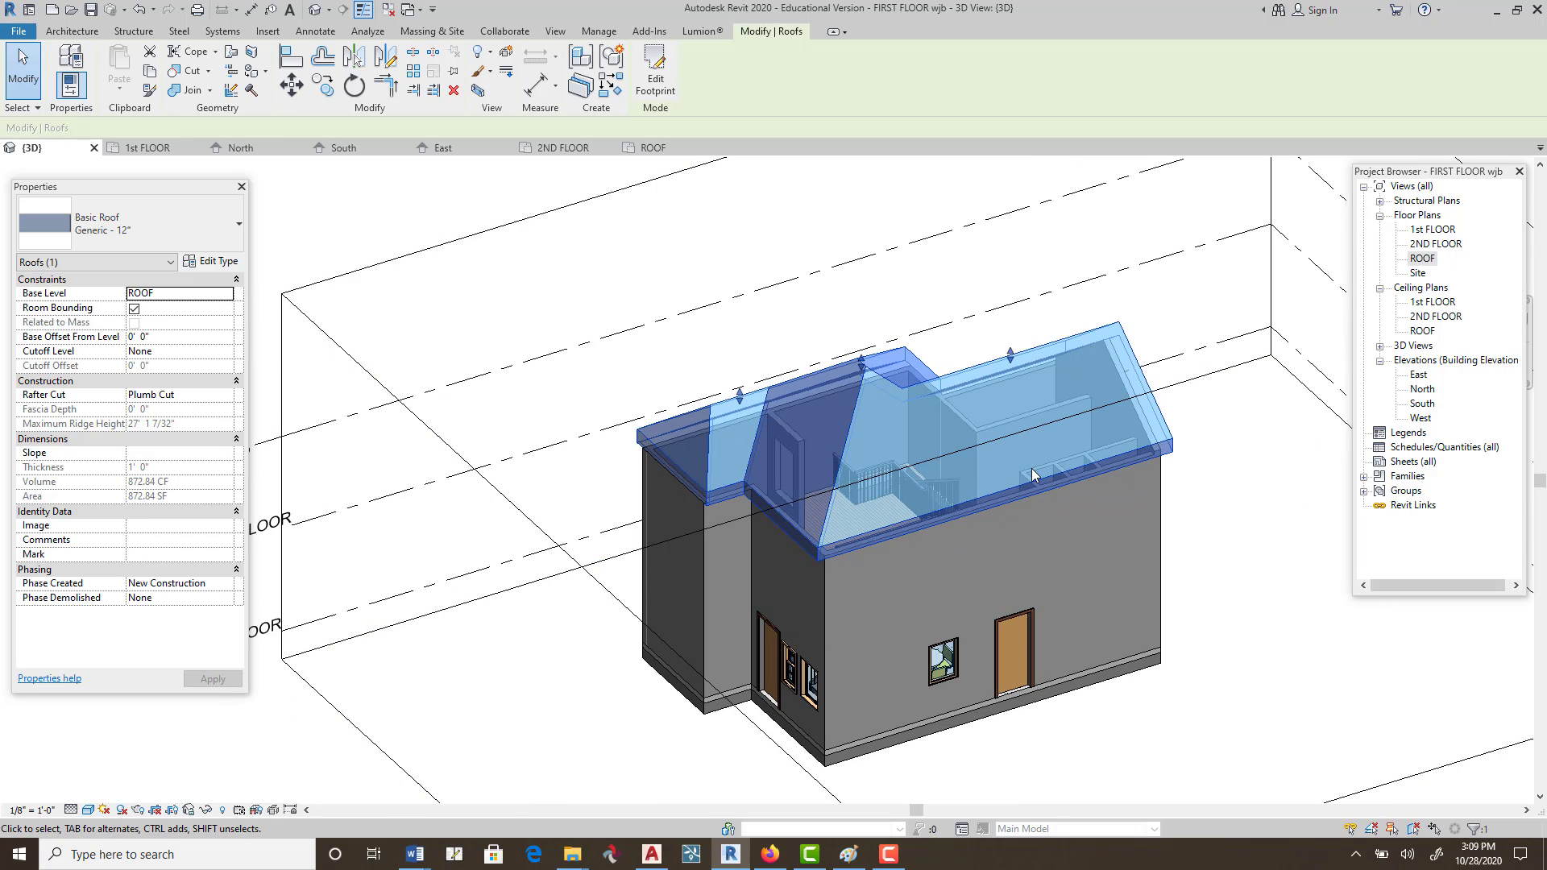
key(Escape)
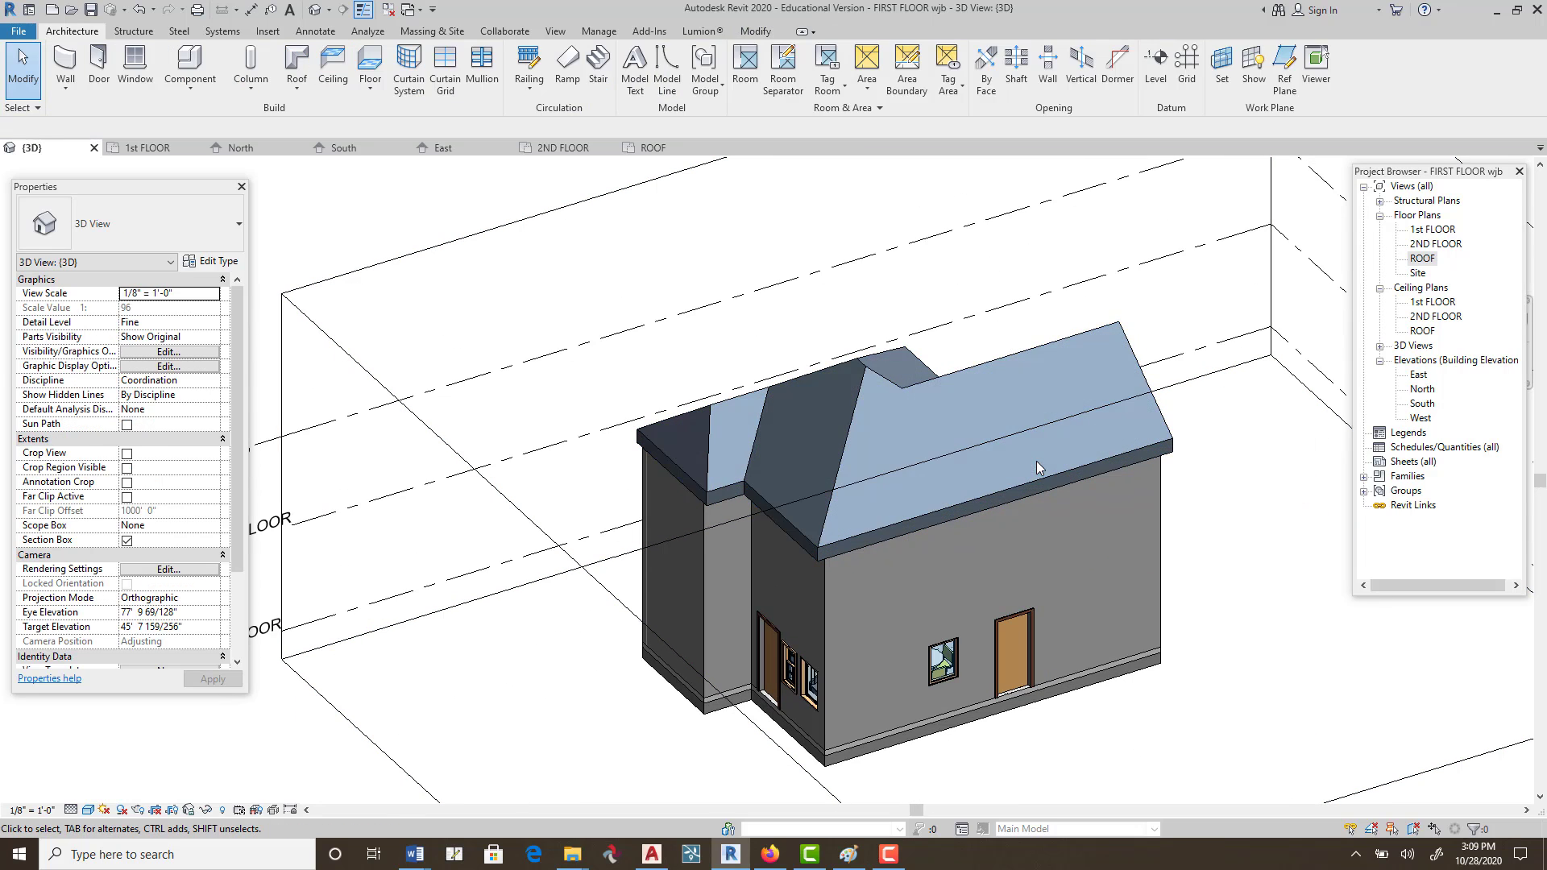
Place two 30" x 46" Window-Double-Hung windows in the 2ND FLOOR plan's north wall, one on each side of the interior partition.
double_click(1453, 245)
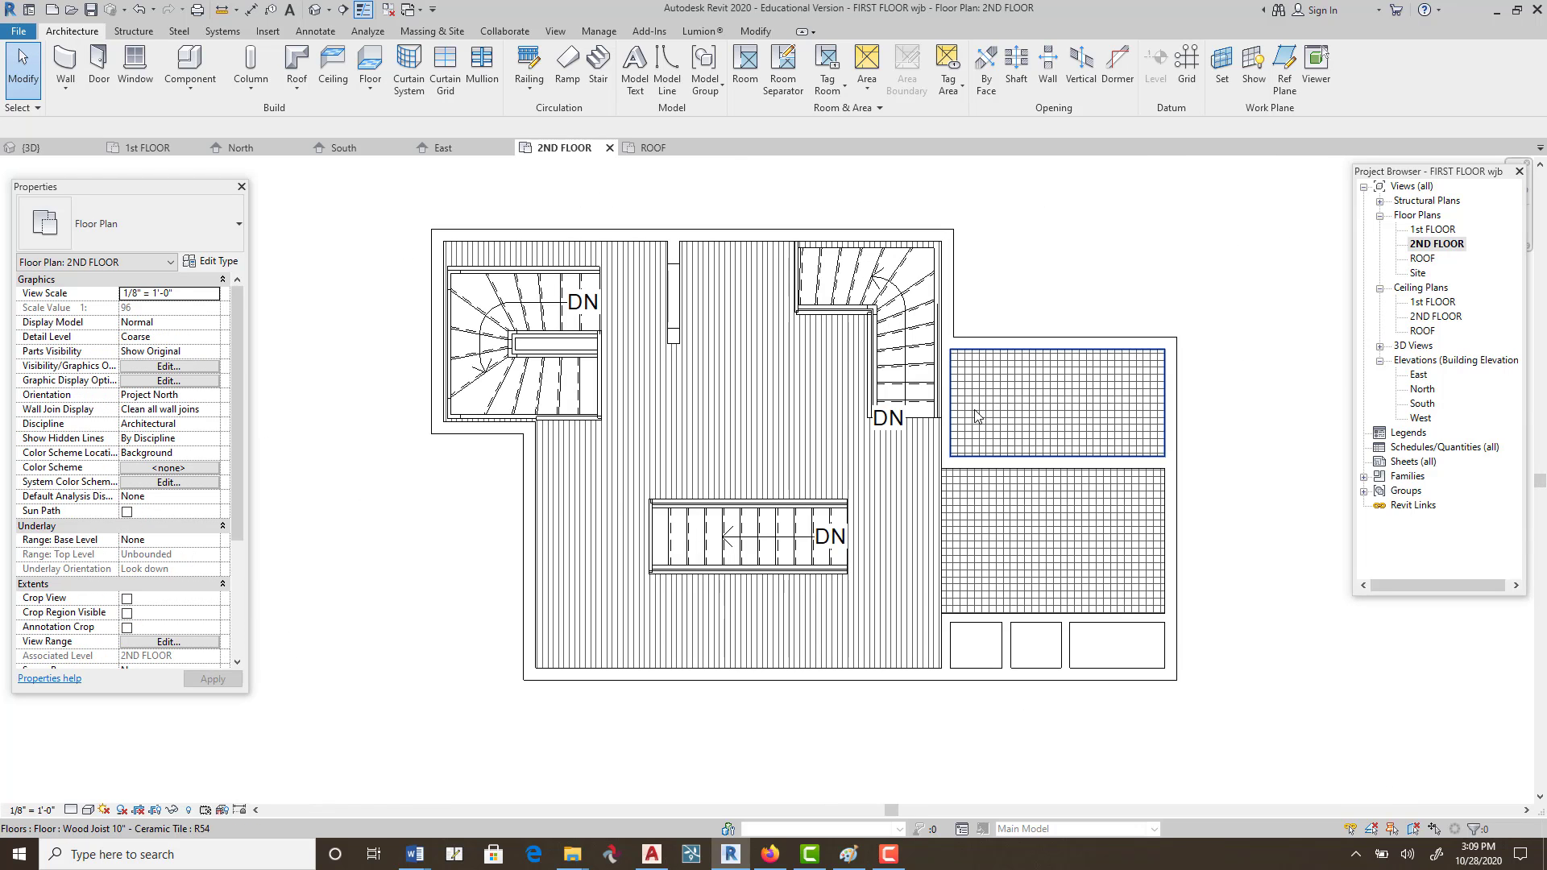
key(z)
key(f)
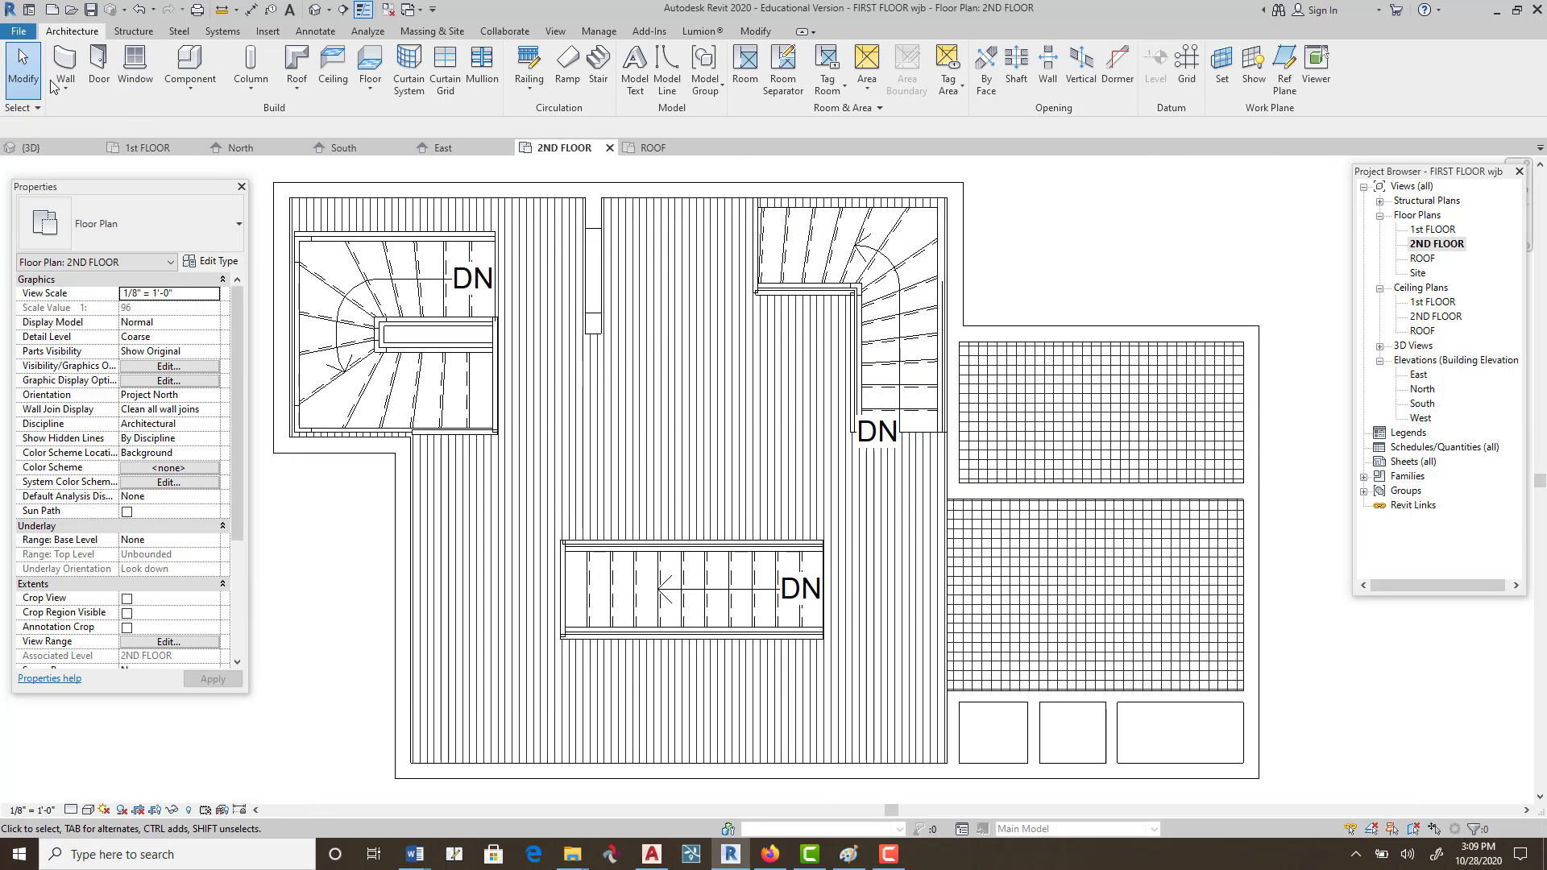
click(134, 64)
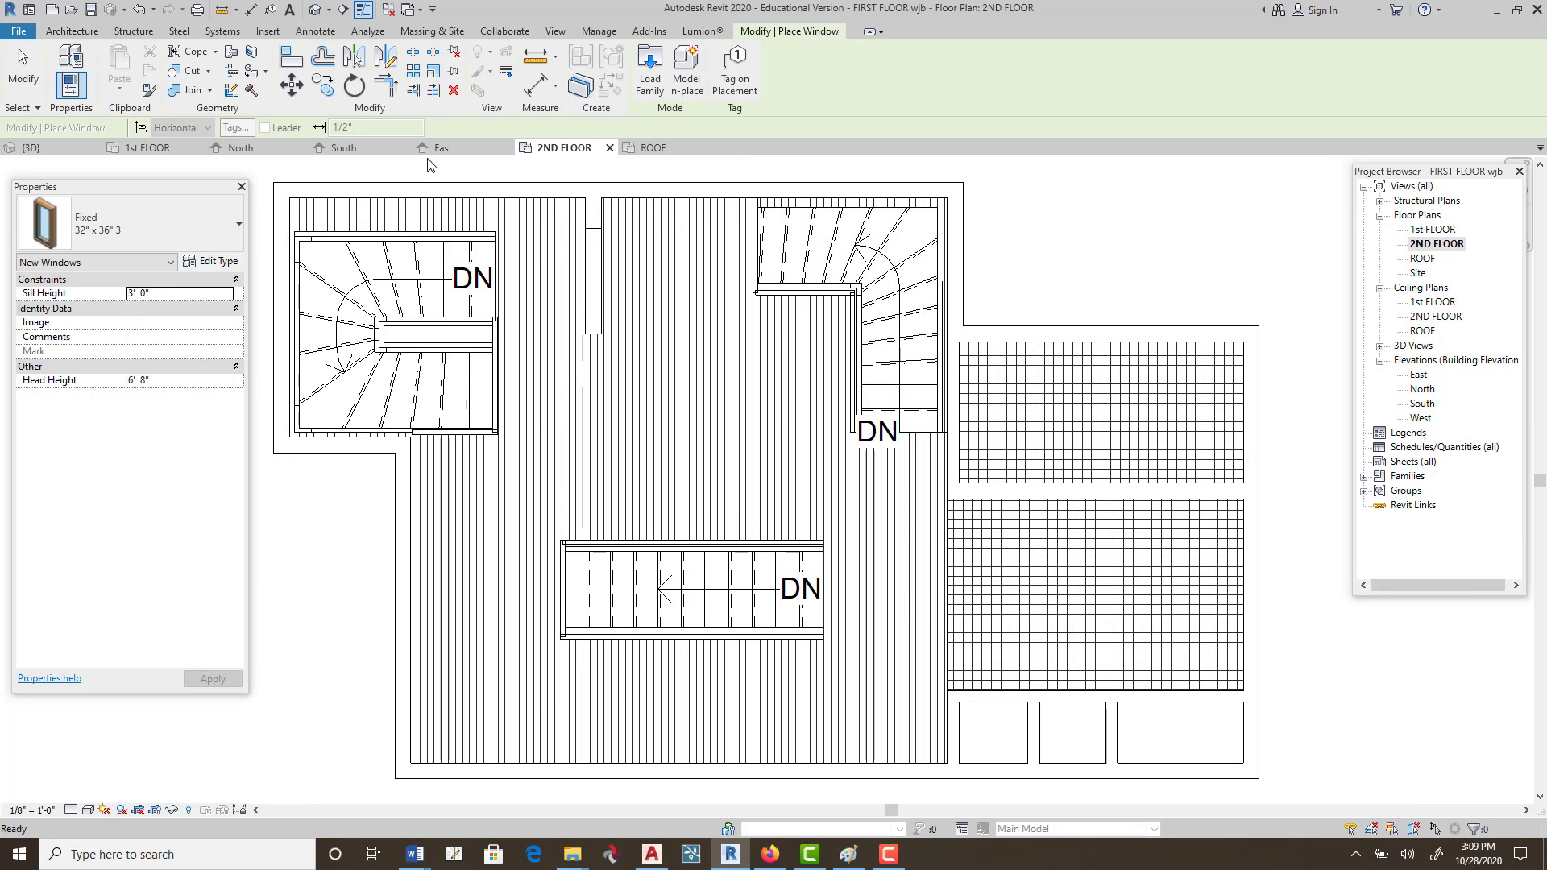
click(212, 221)
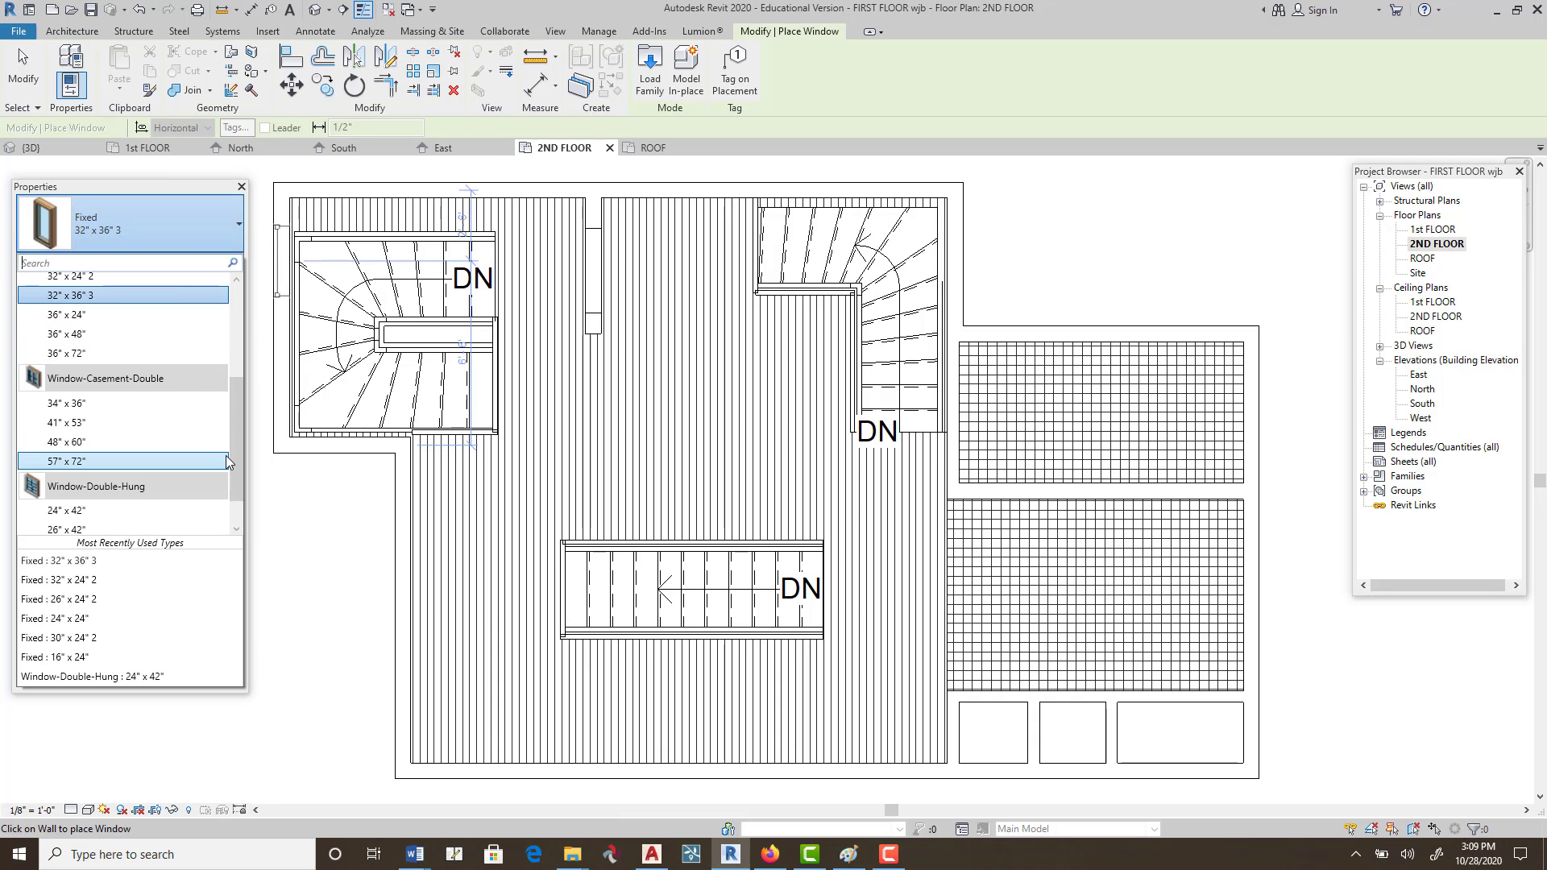
drag(233, 436, 239, 539)
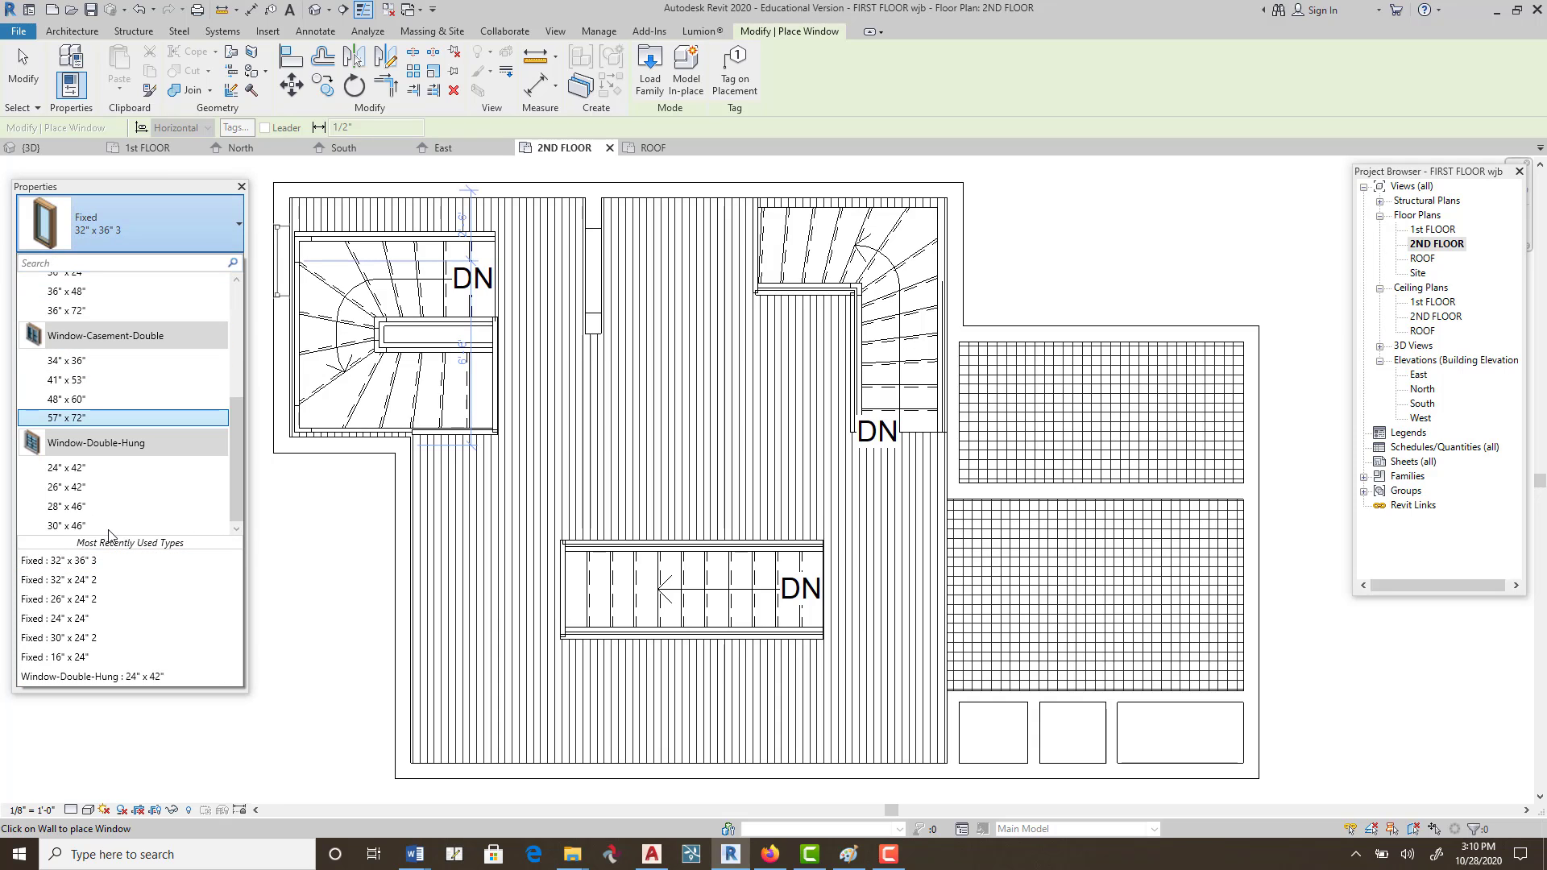
click(99, 525)
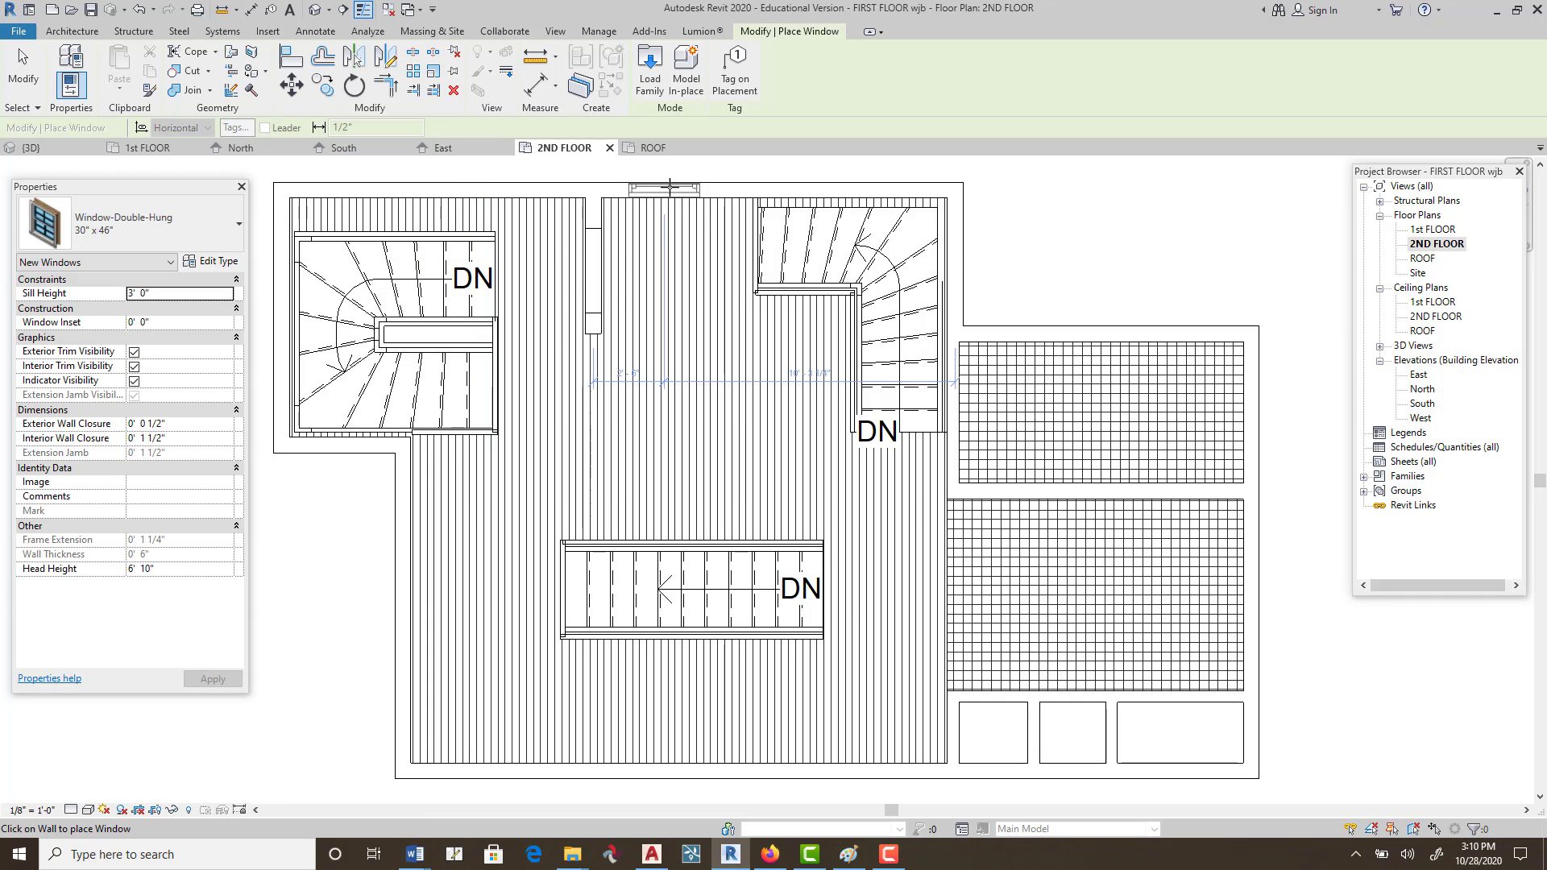
click(670, 186)
click(529, 187)
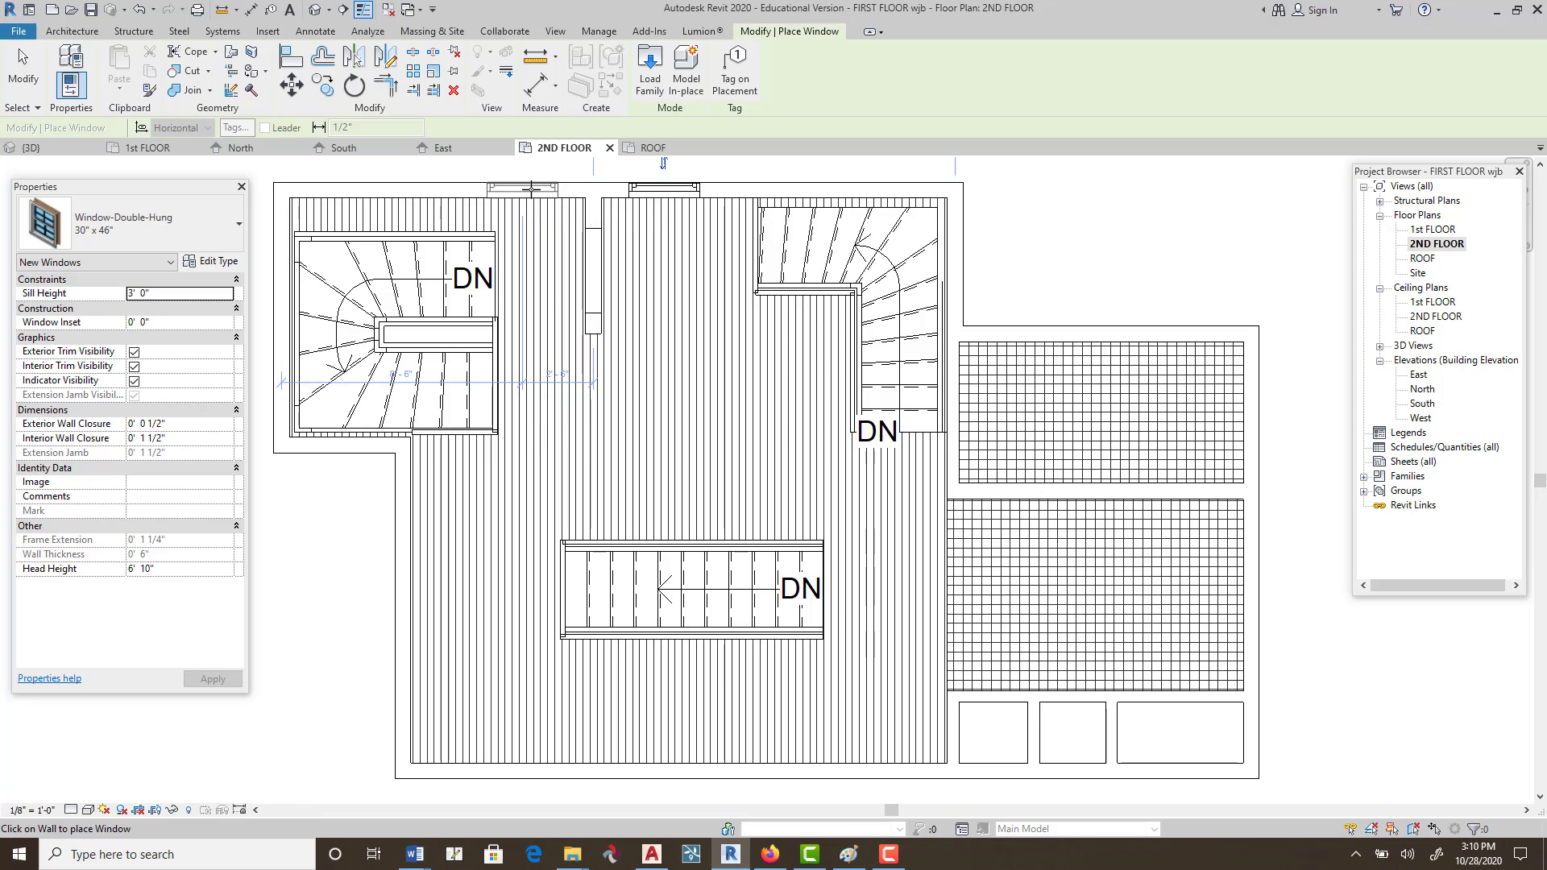
Place Fixed 36" x 72" windows in the second floor's west walls: two in the recessed south part and one beside the northwest stairs.
click(239, 235)
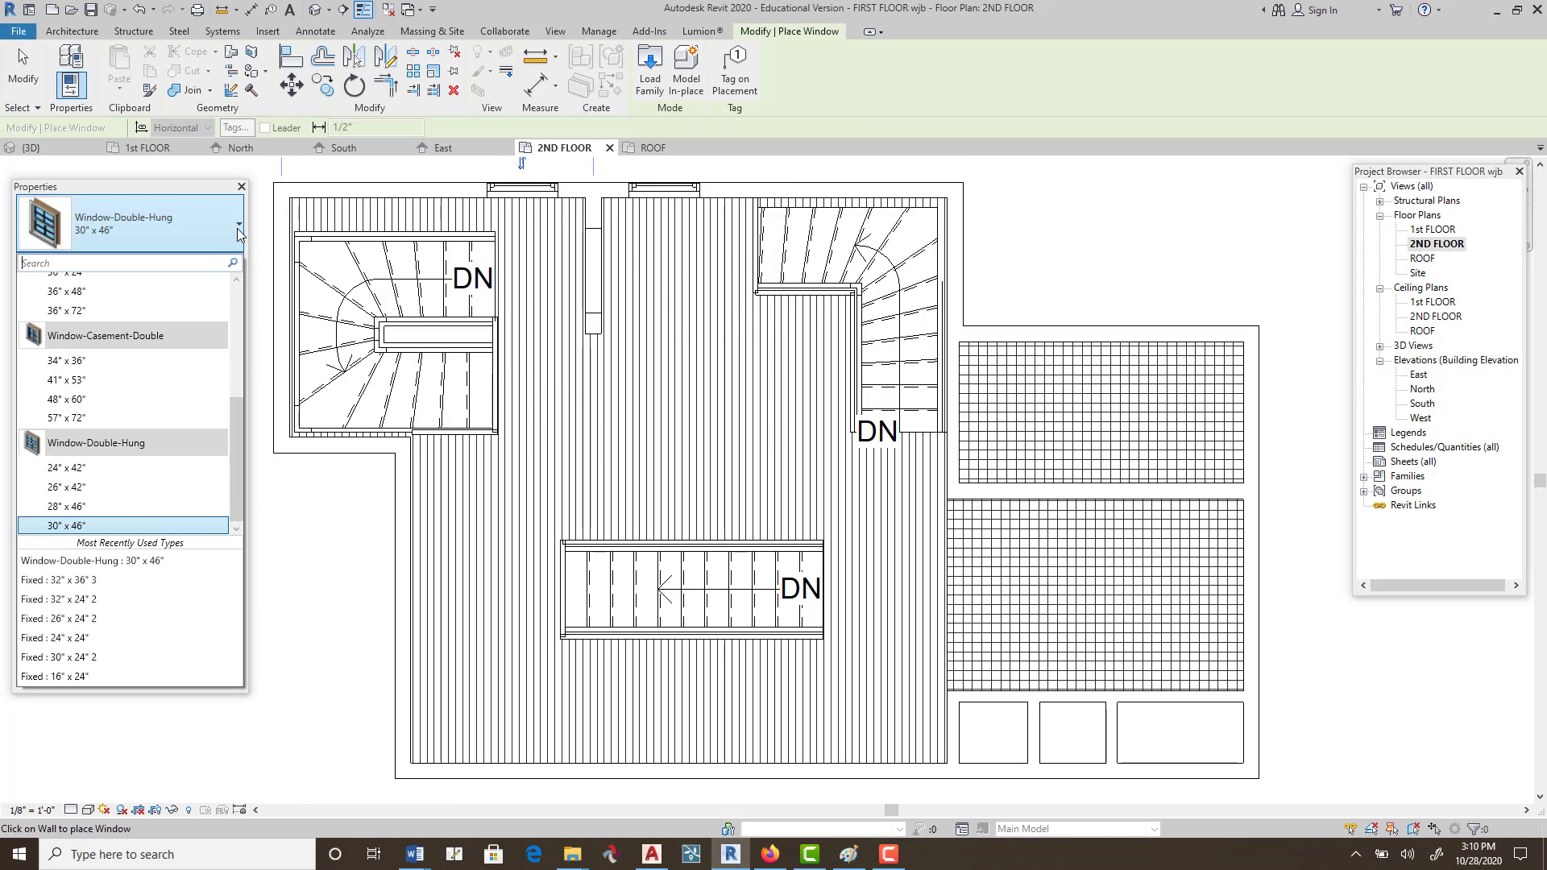
drag(233, 439, 255, 339)
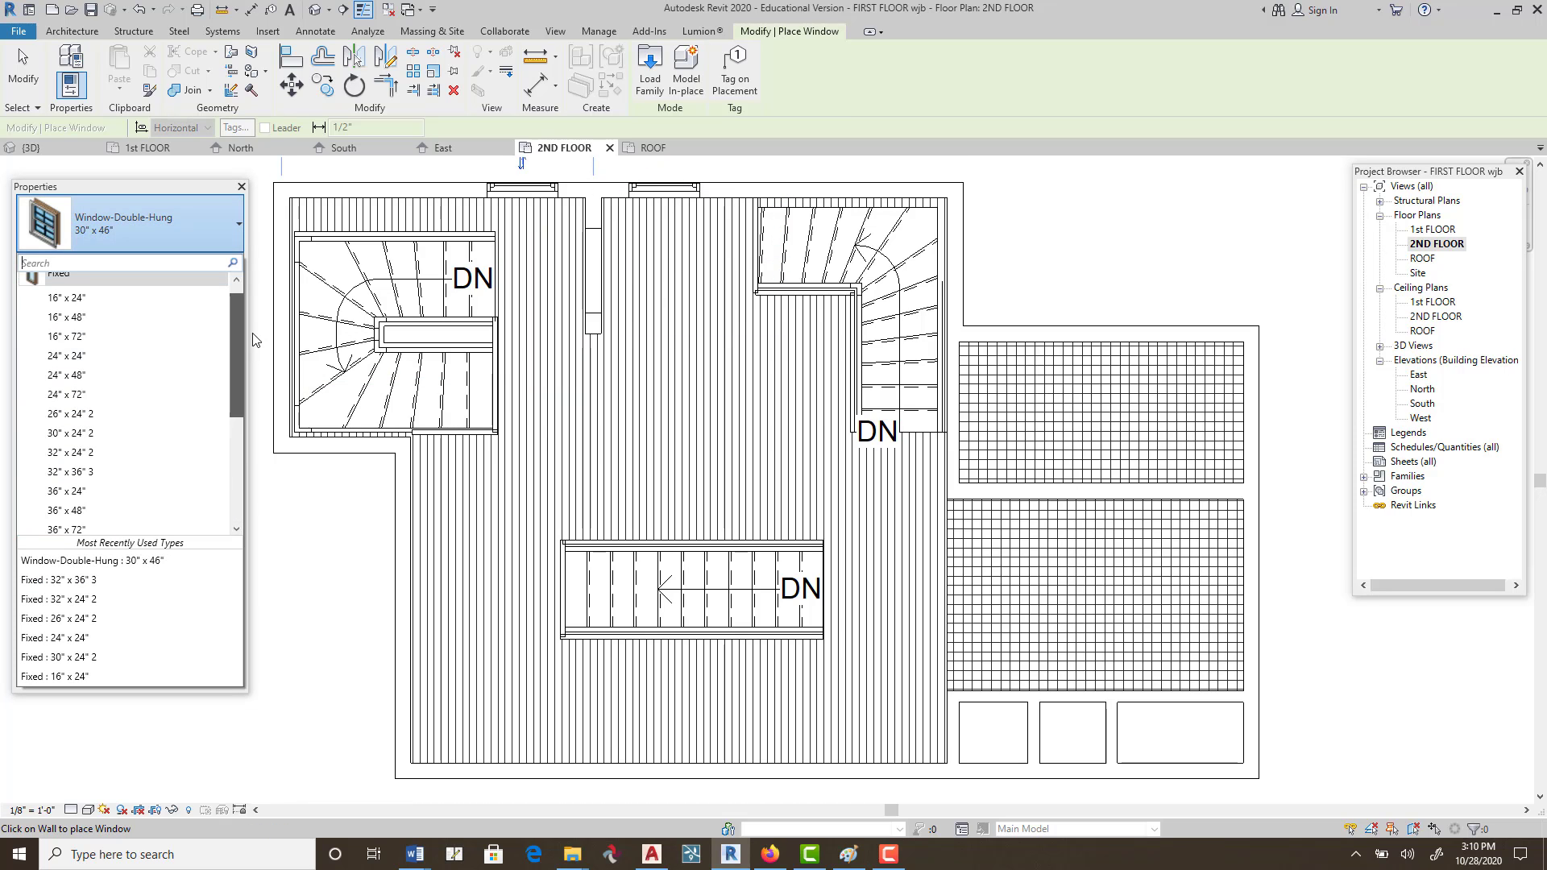
click(147, 530)
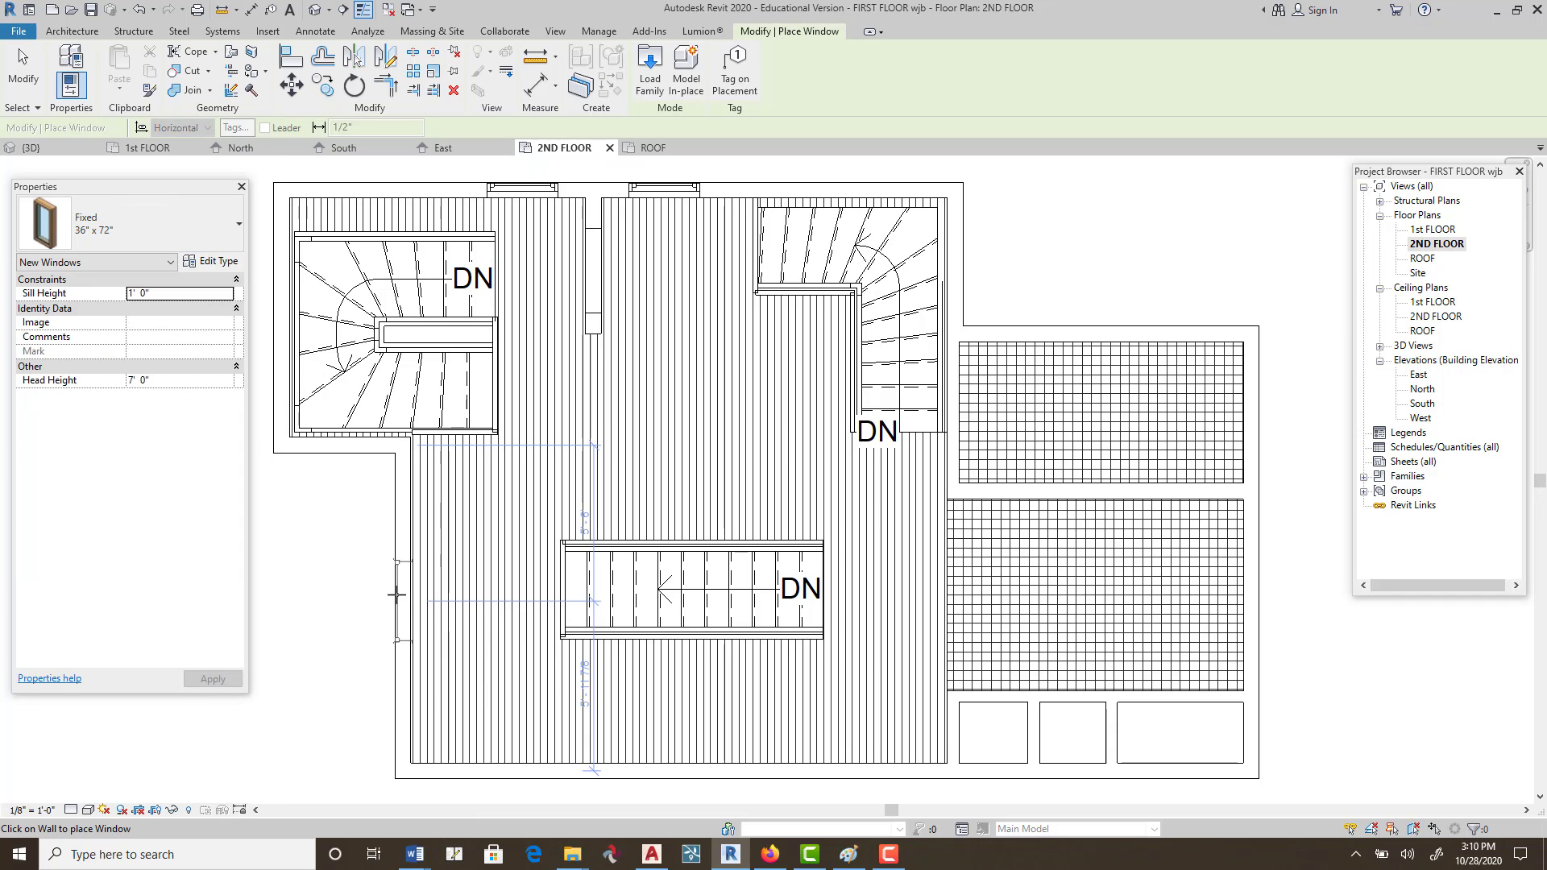
click(404, 642)
click(284, 318)
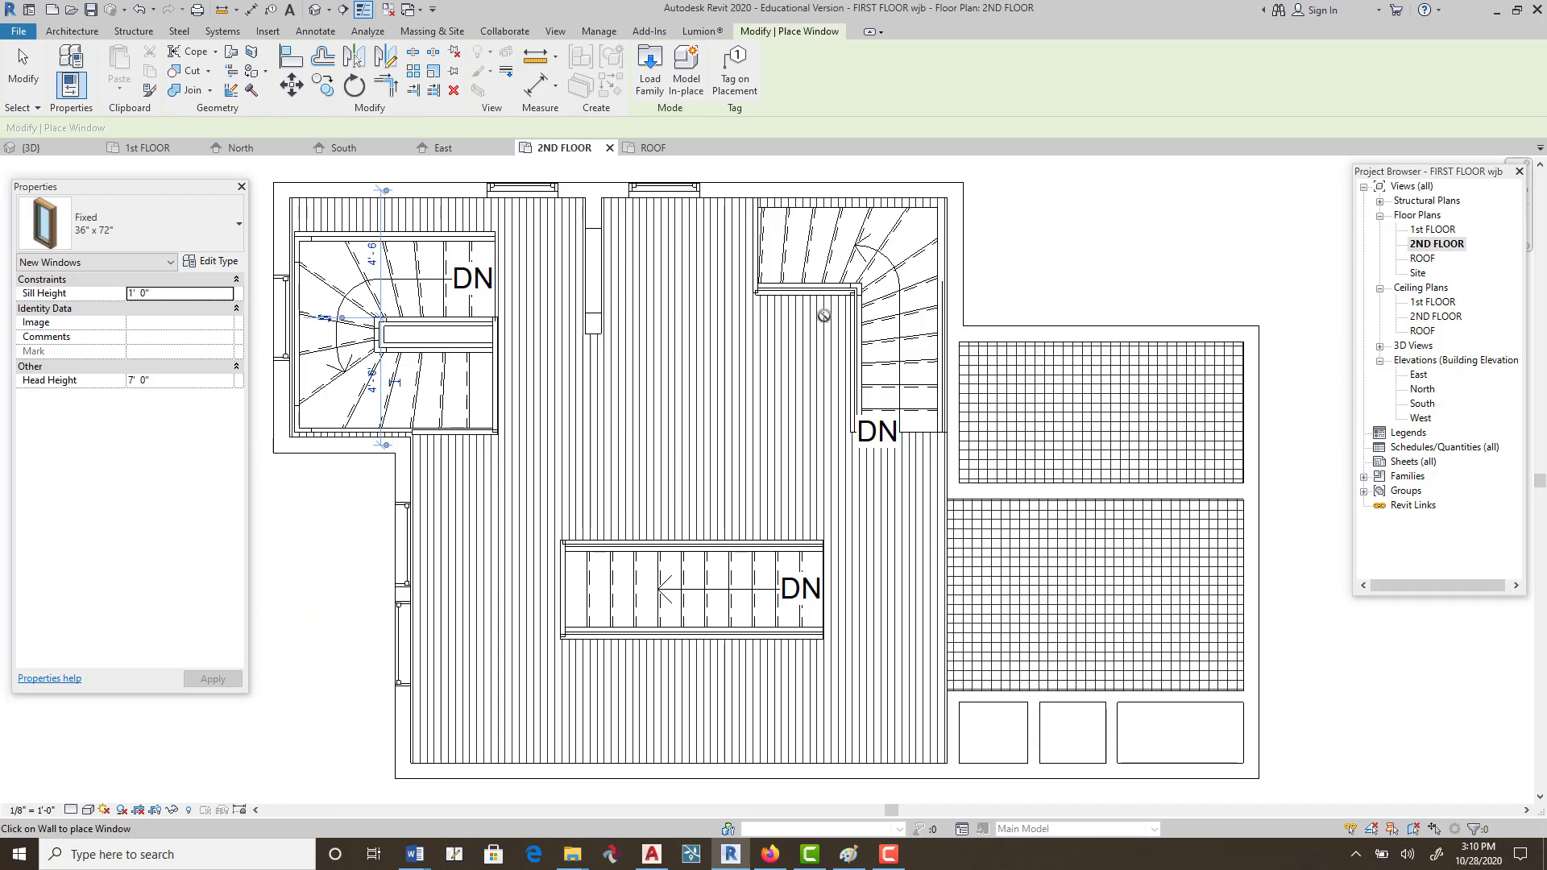
Place two Fixed 36" x 72" windows in the east wall and two in the south wall, and return to the 3D view.
click(1257, 417)
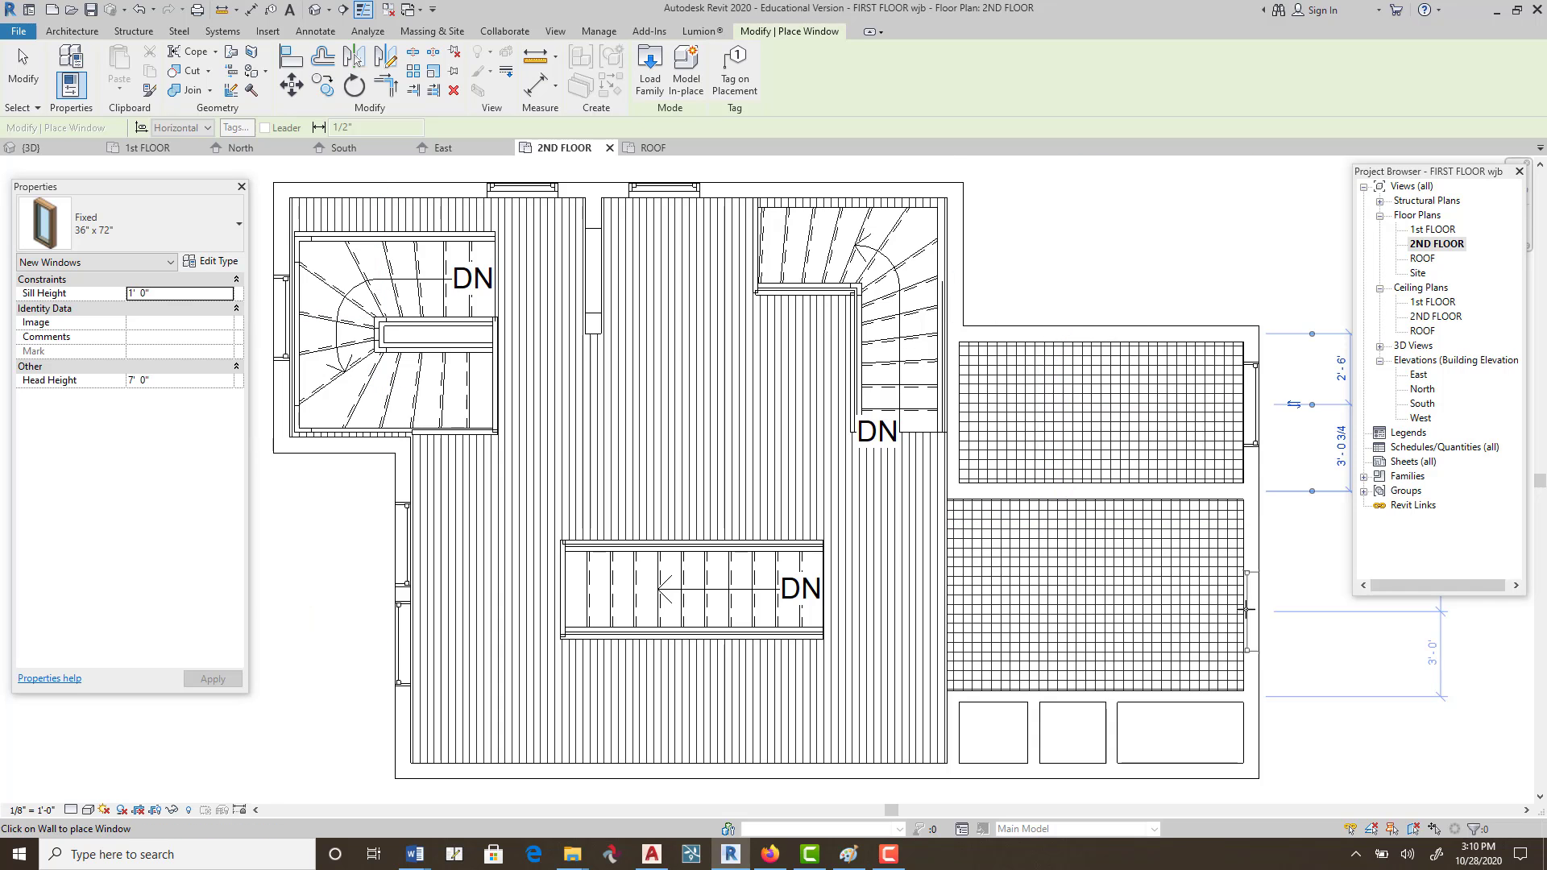
click(1255, 594)
middle_drag(808, 766, 989, 566)
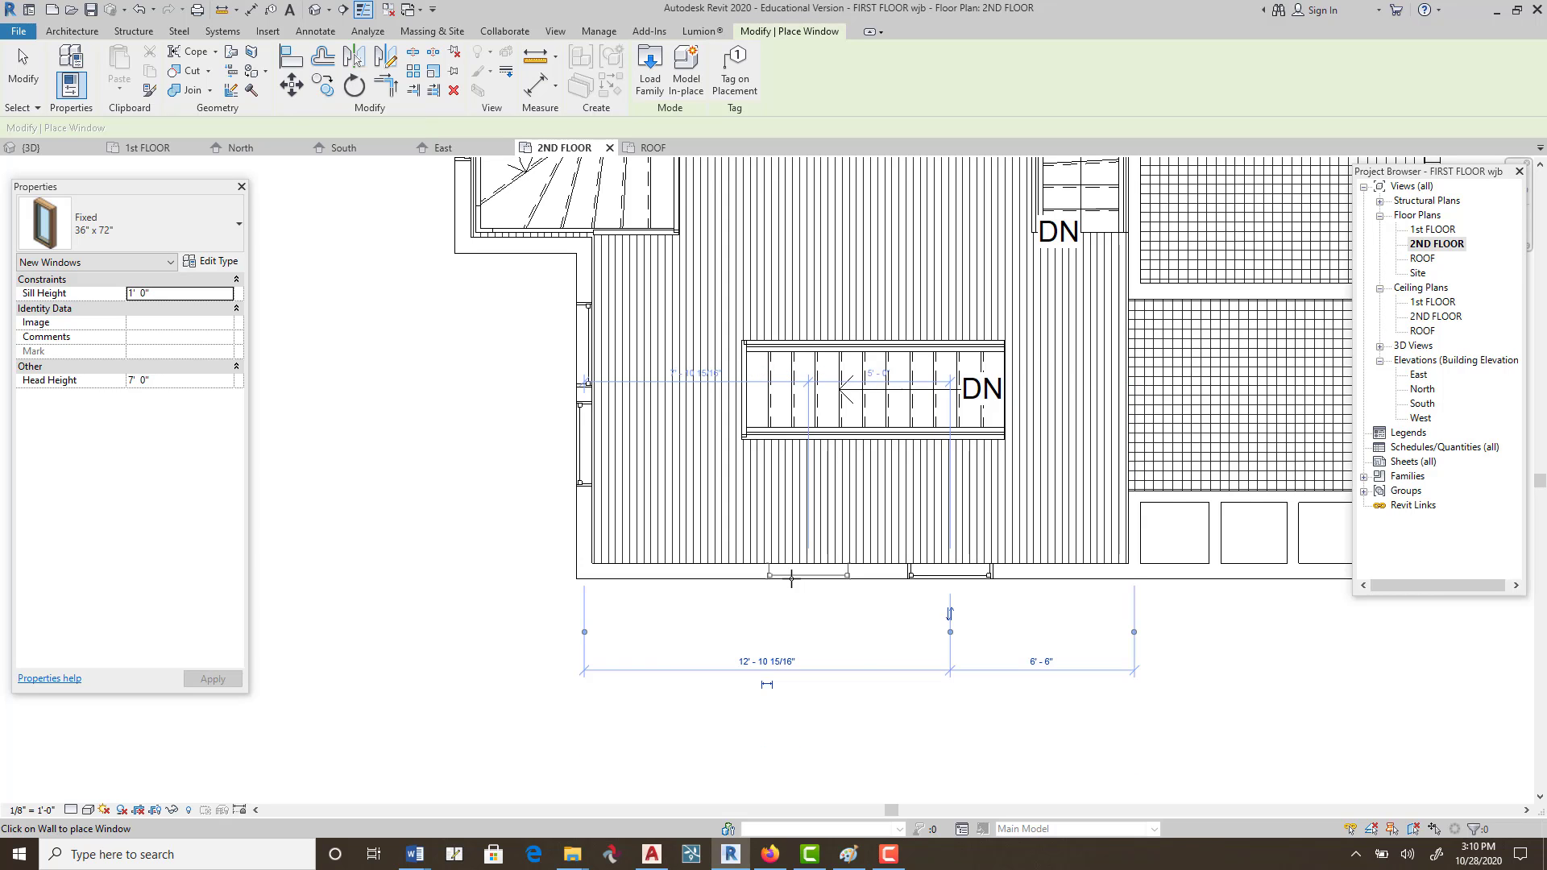
right_click(776, 520)
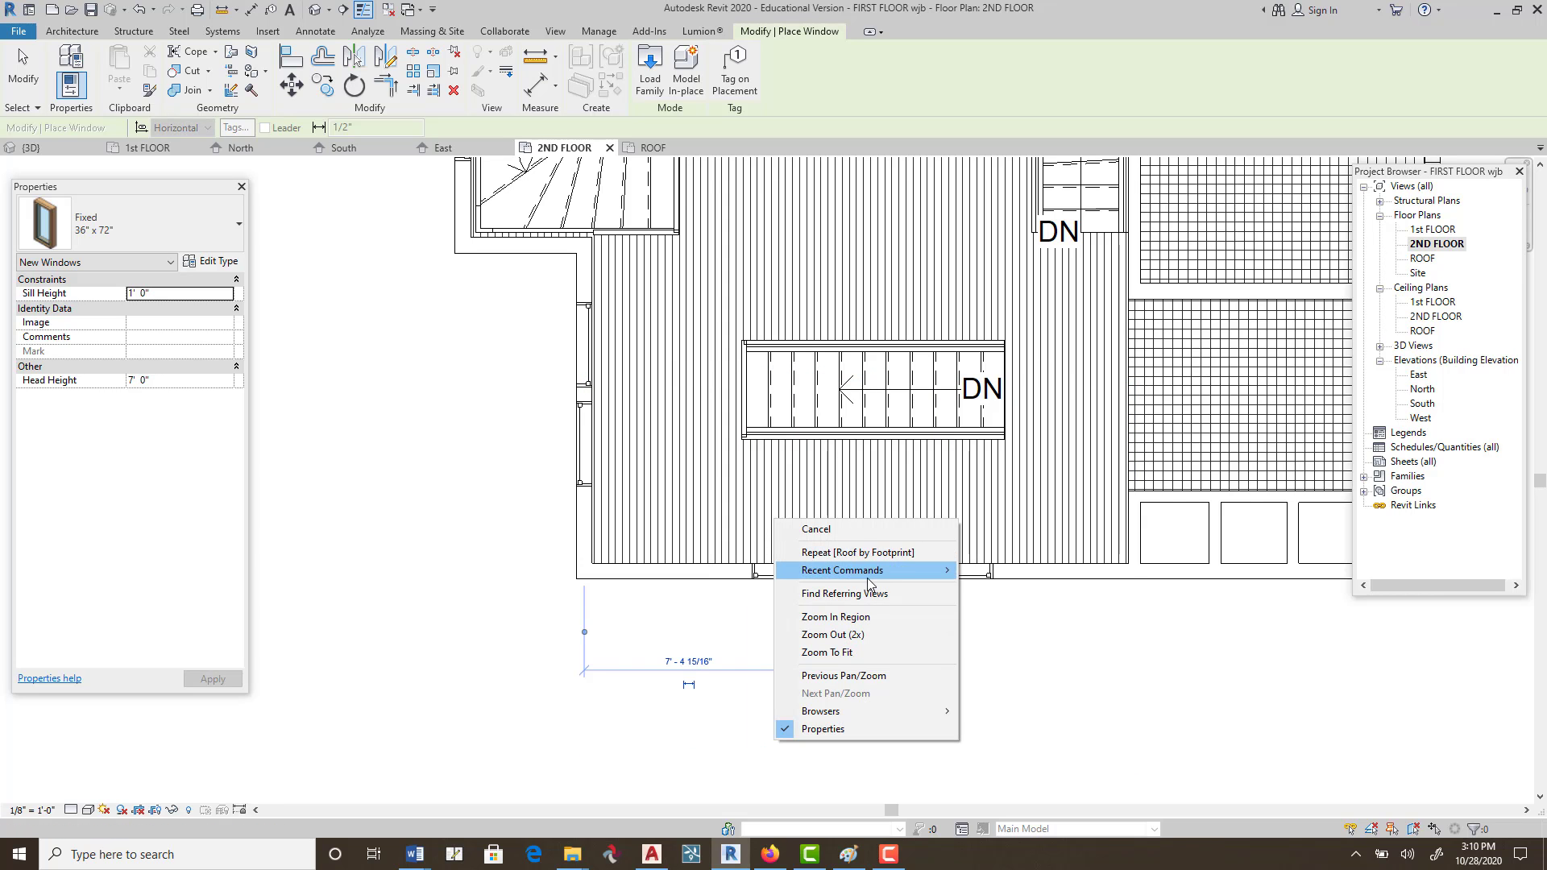
click(867, 534)
scroll(896, 510, down, 2)
middle_drag(1060, 459, 917, 558)
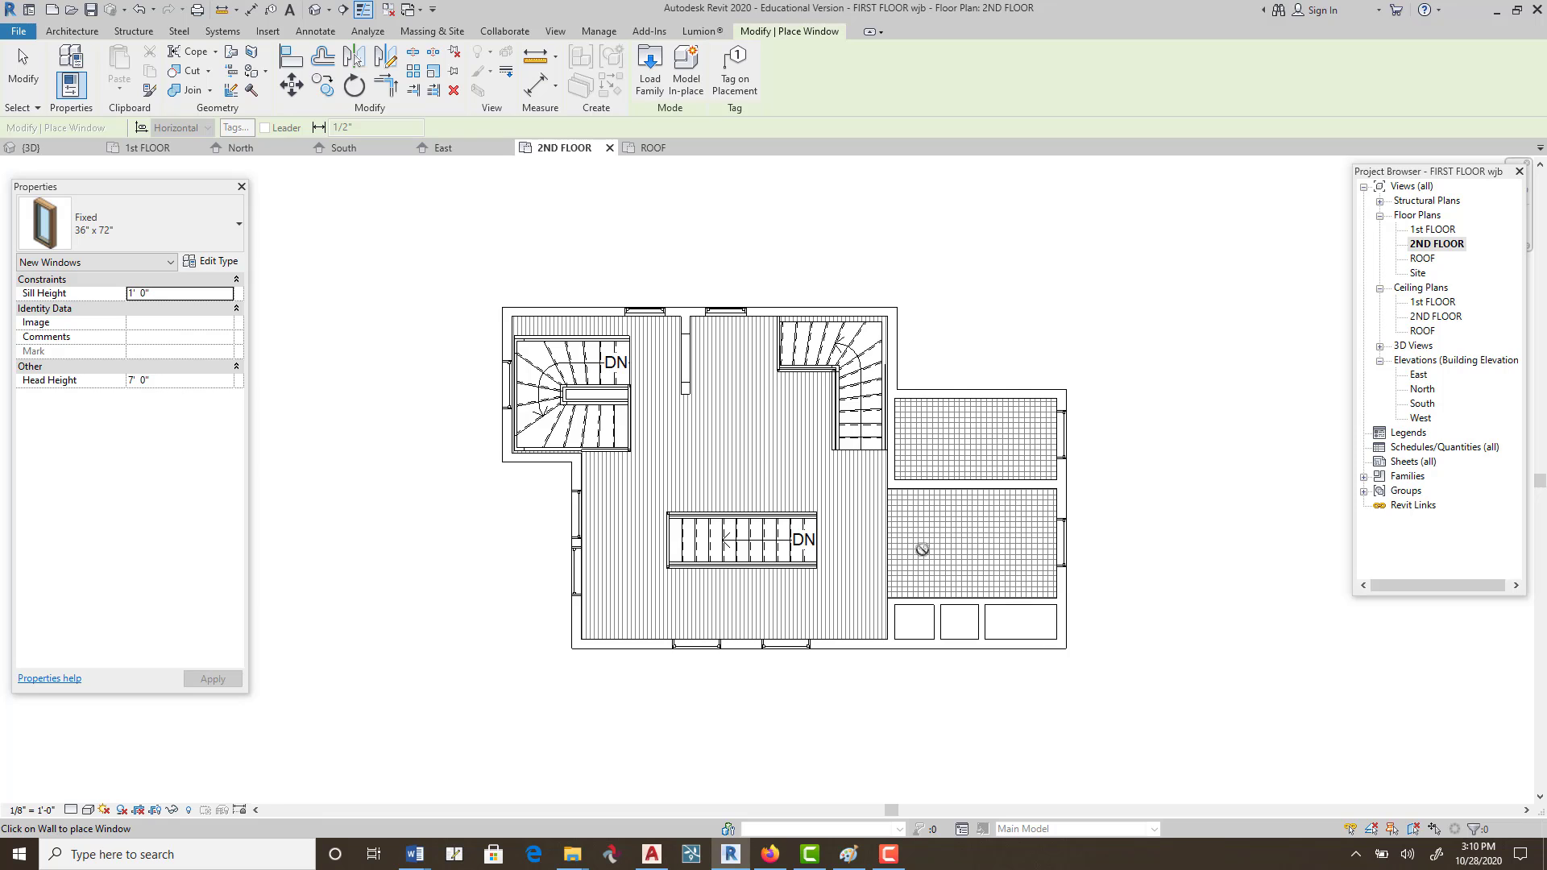
click(315, 10)
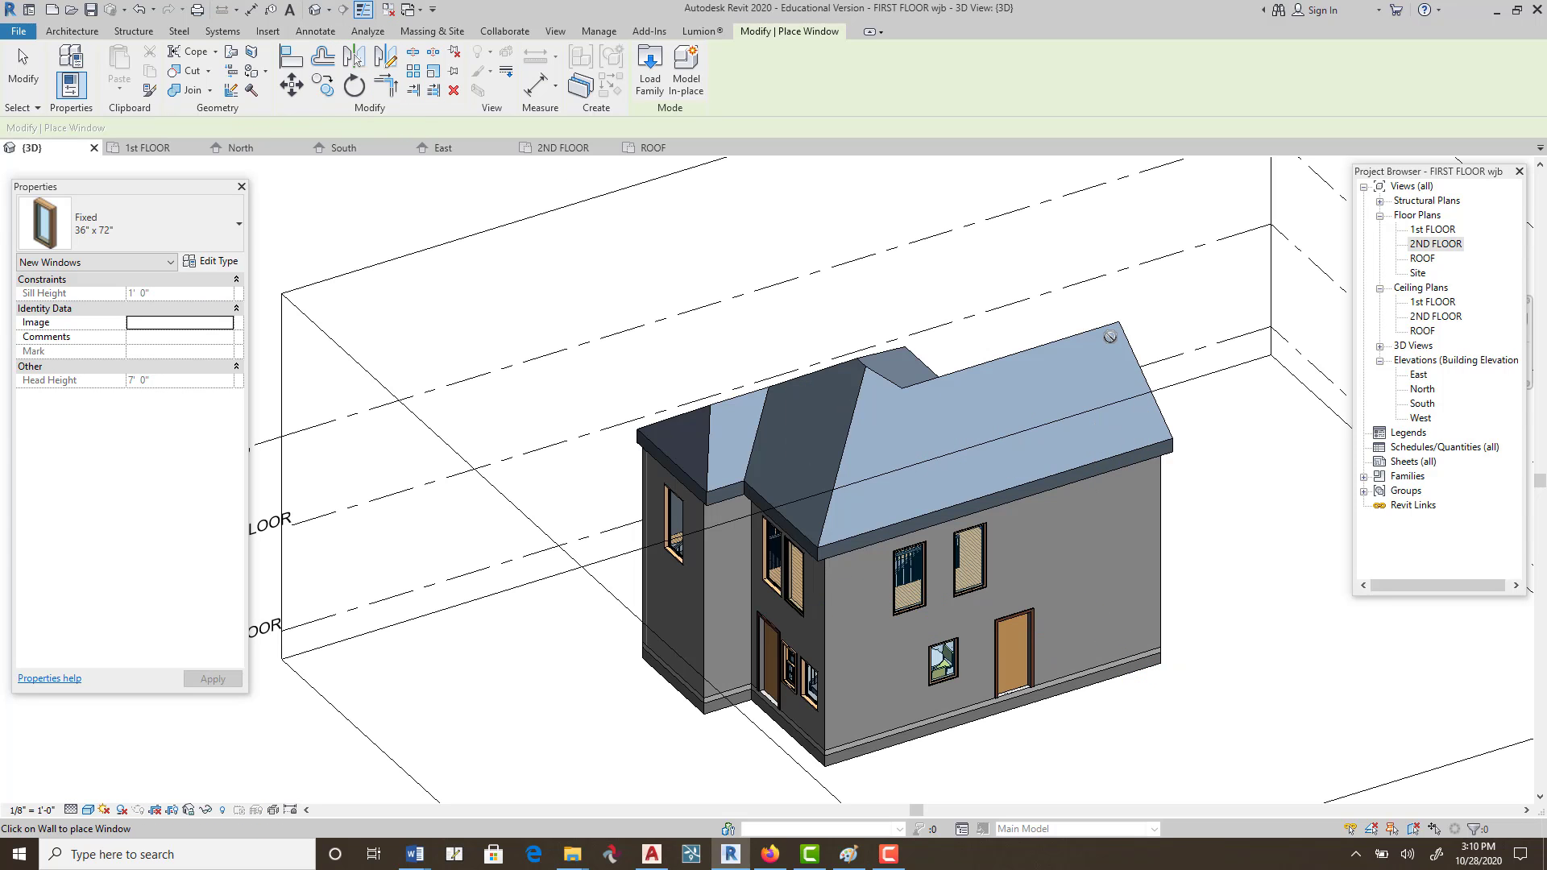
key(Escape)
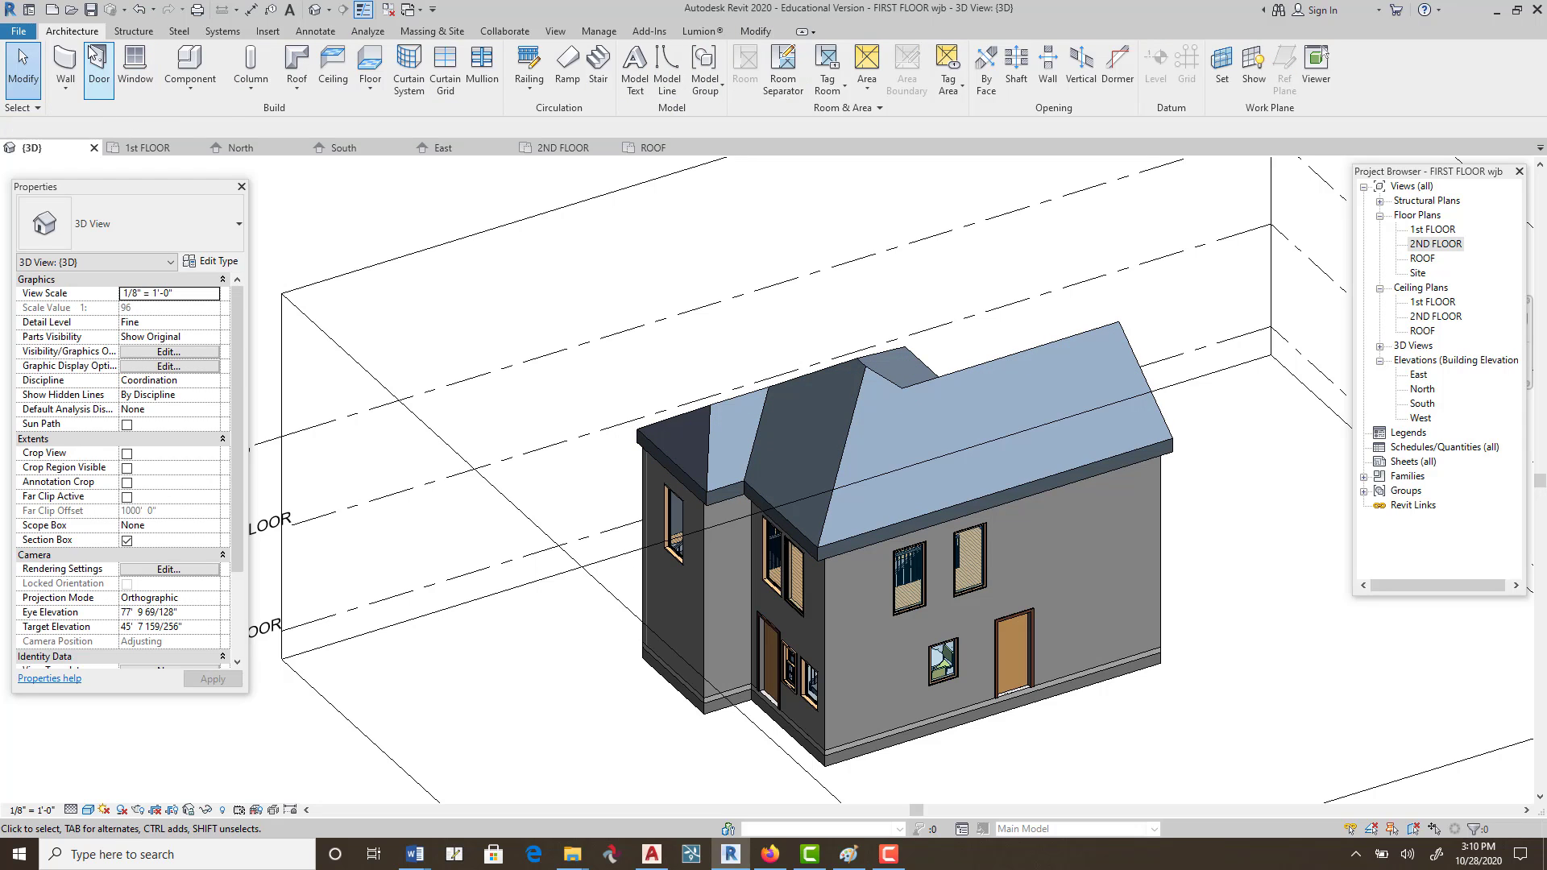
Start placing a component and browse the Imperial Library's Specialty Equipment folder for a family to load.
click(189, 88)
click(205, 109)
click(642, 79)
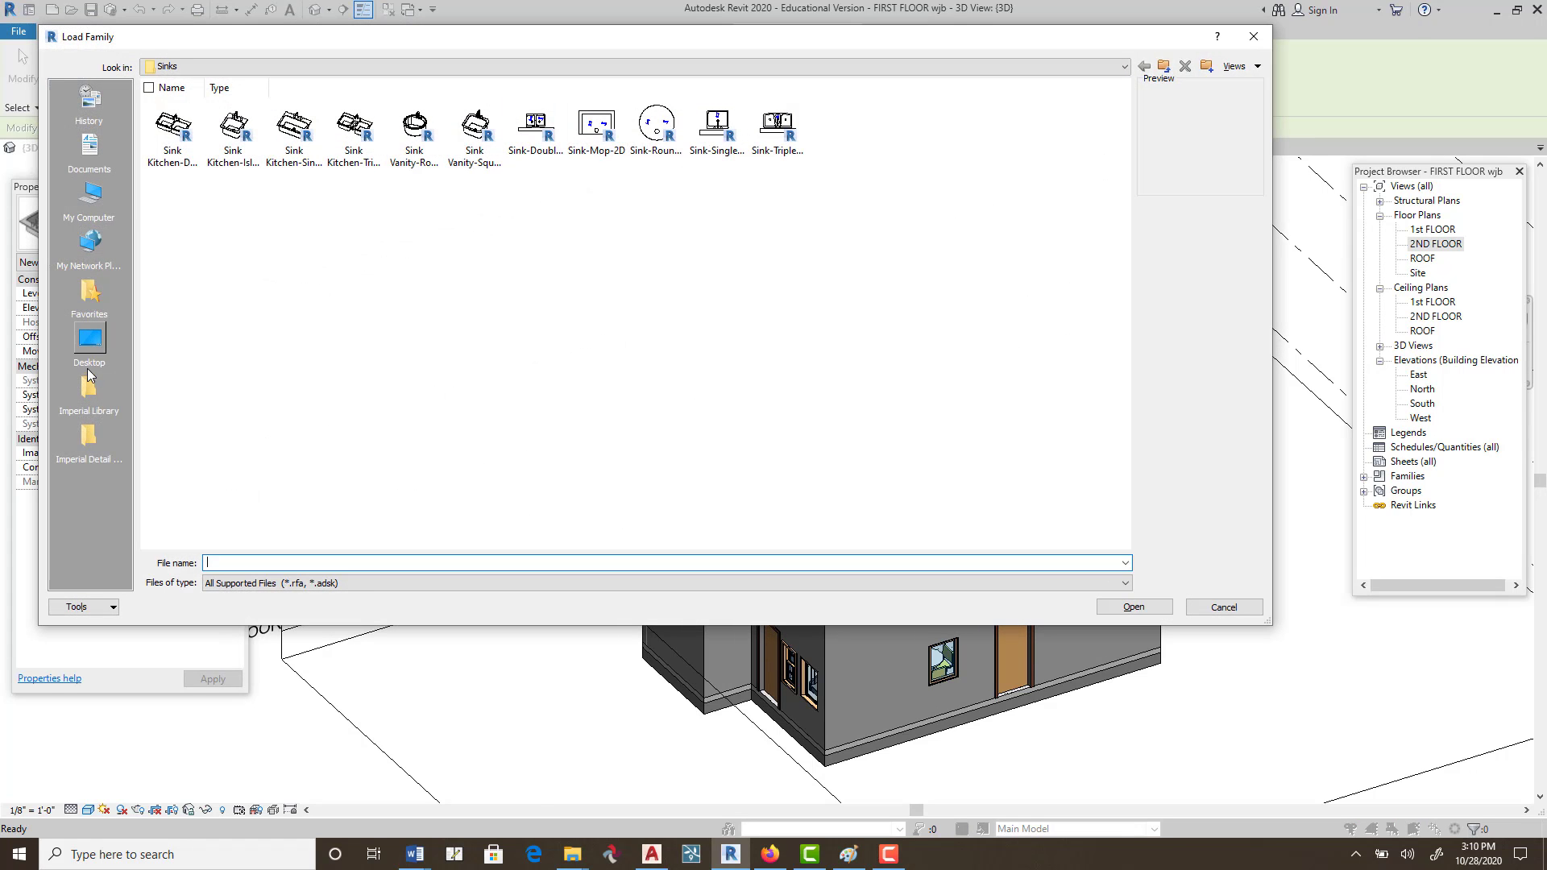
click(88, 385)
double_click(778, 211)
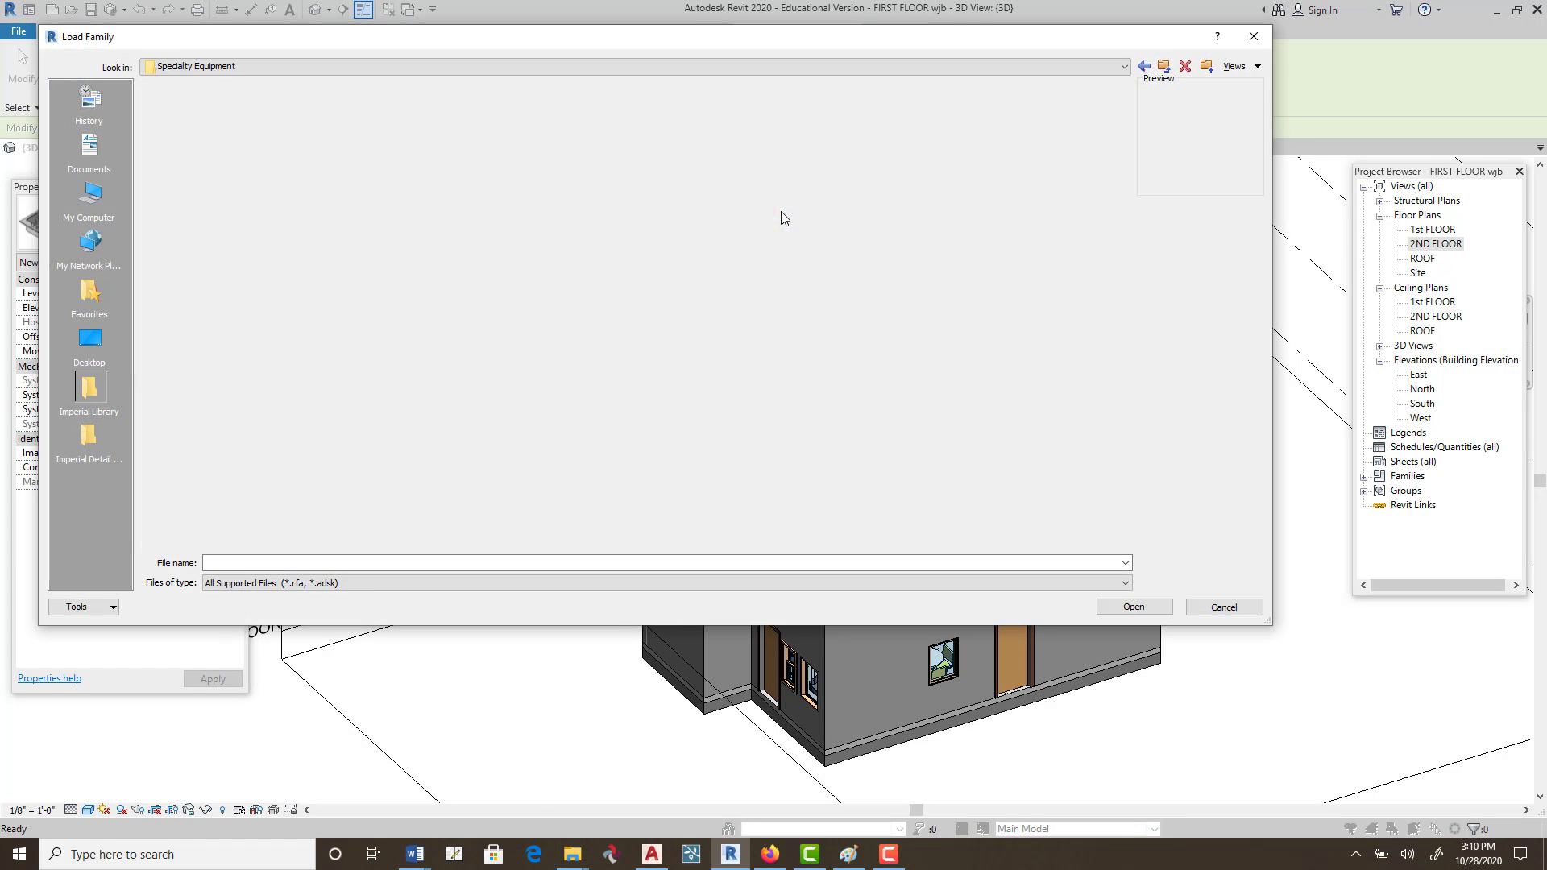
click(307, 137)
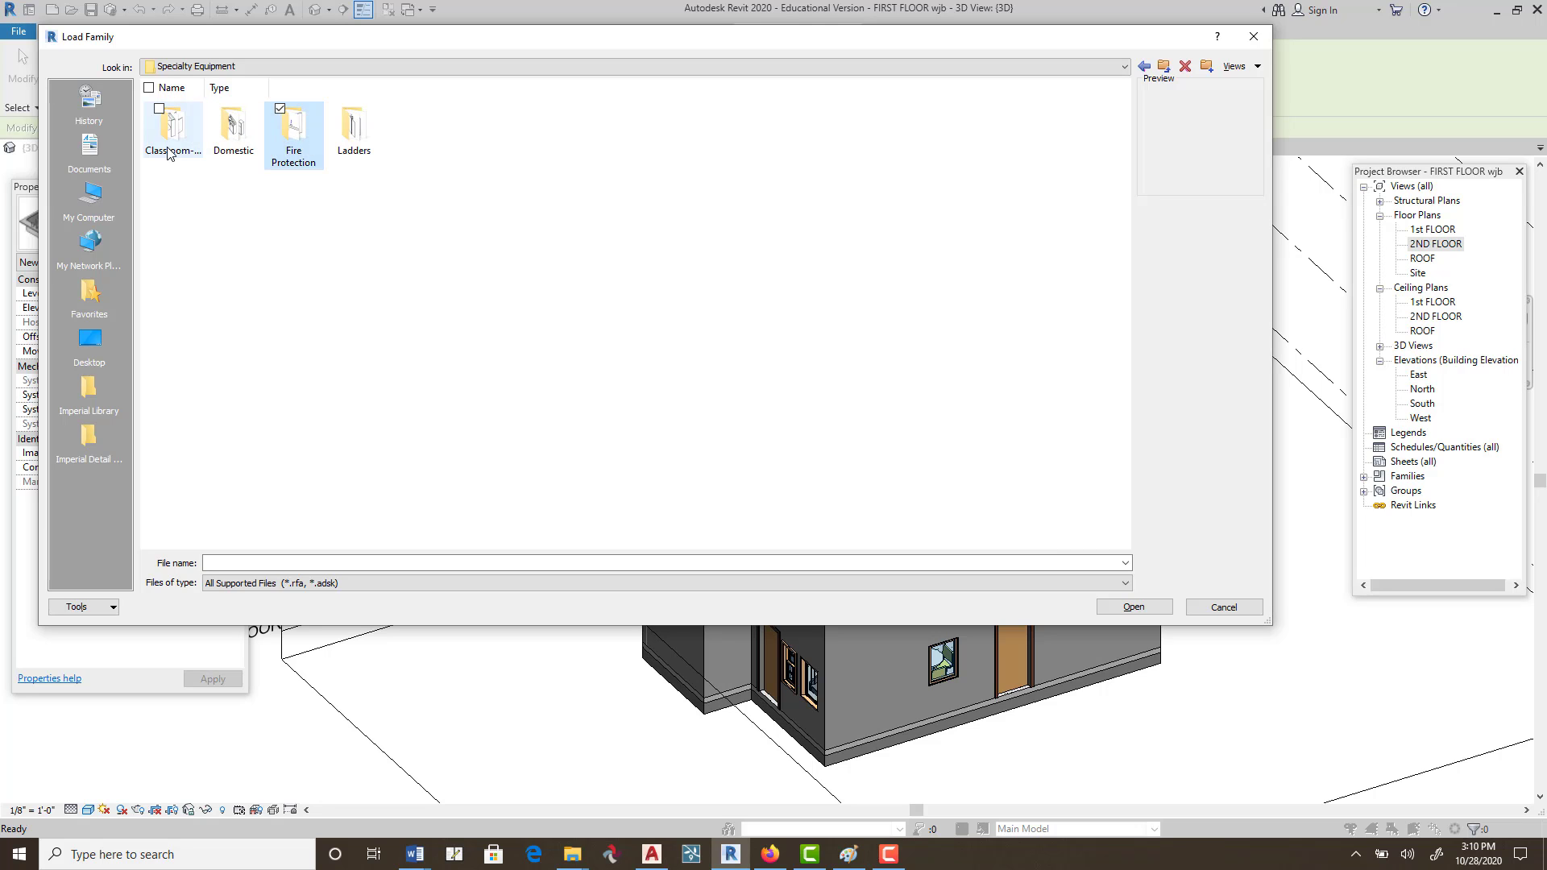
click(169, 139)
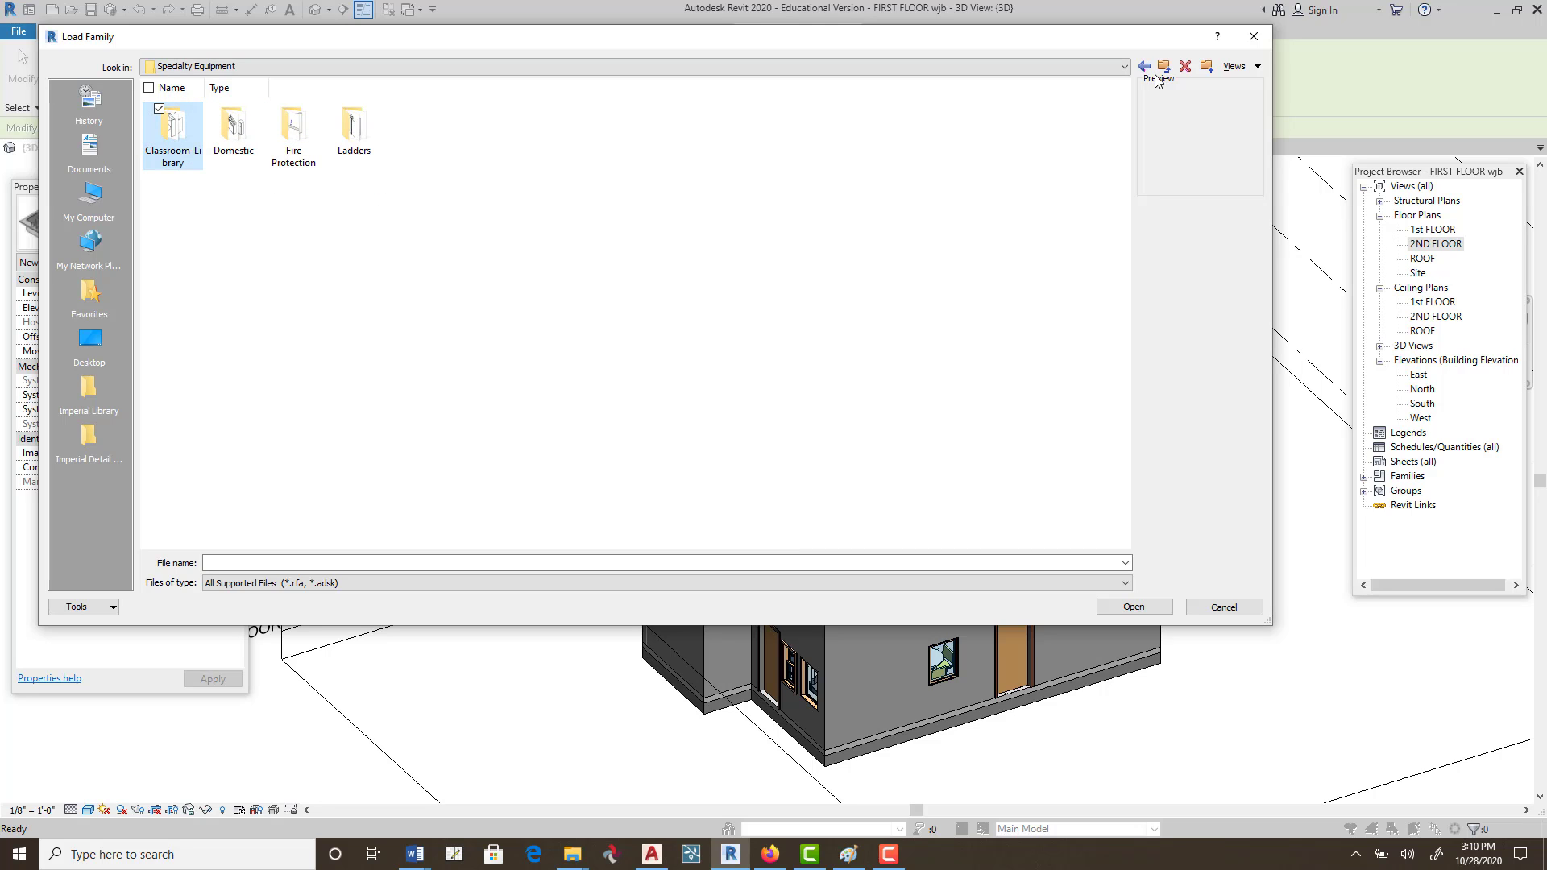
click(95, 392)
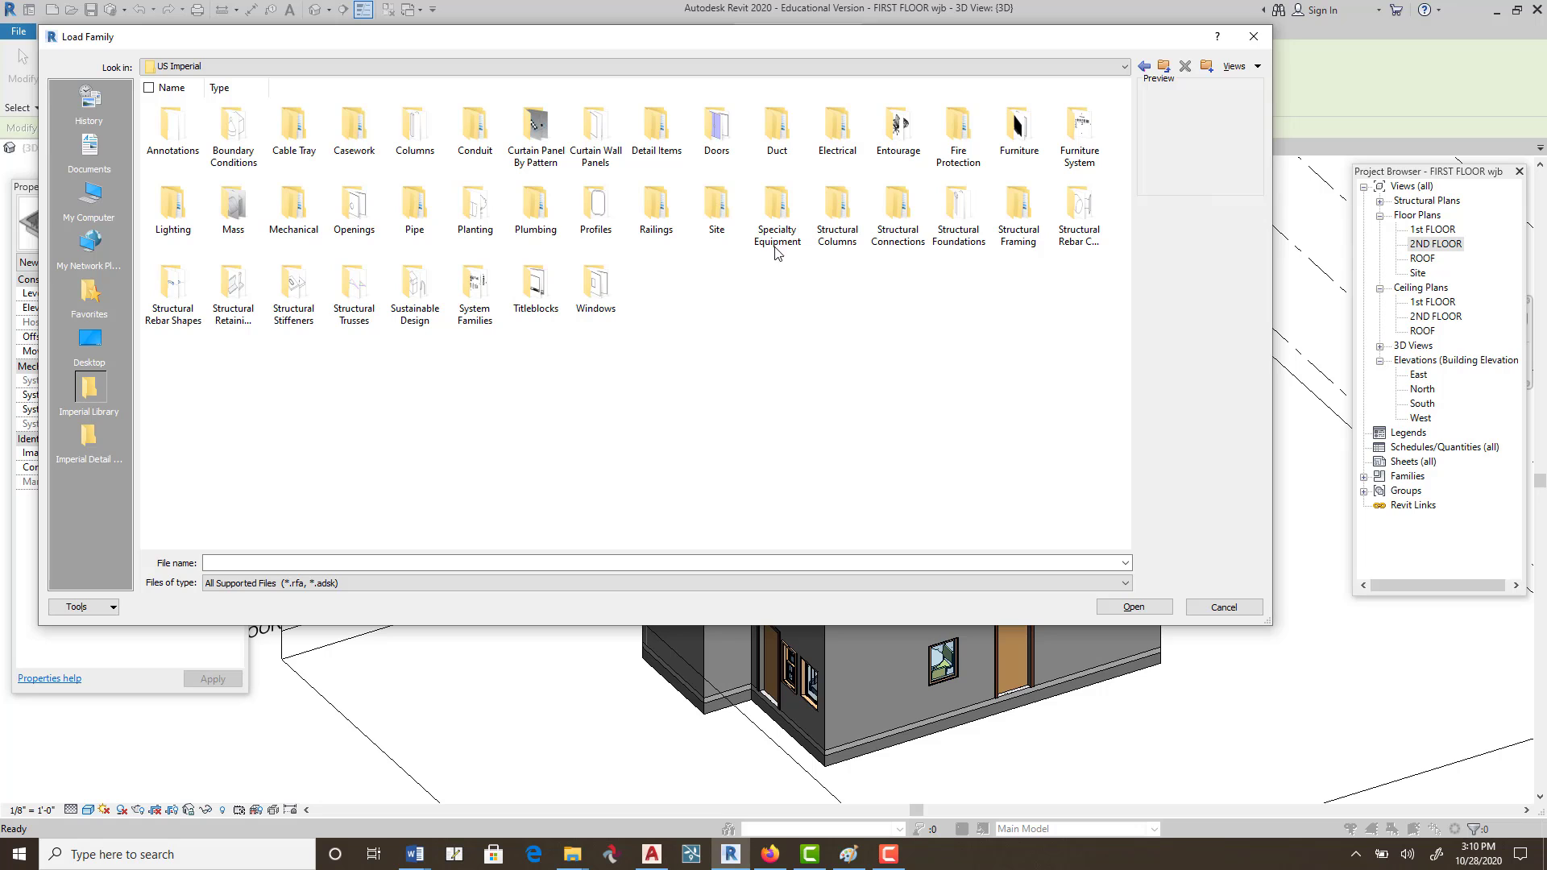
Try to load the Skylight-Top-Hung window family in the 36" x 32" type as a component.
double_click(594, 286)
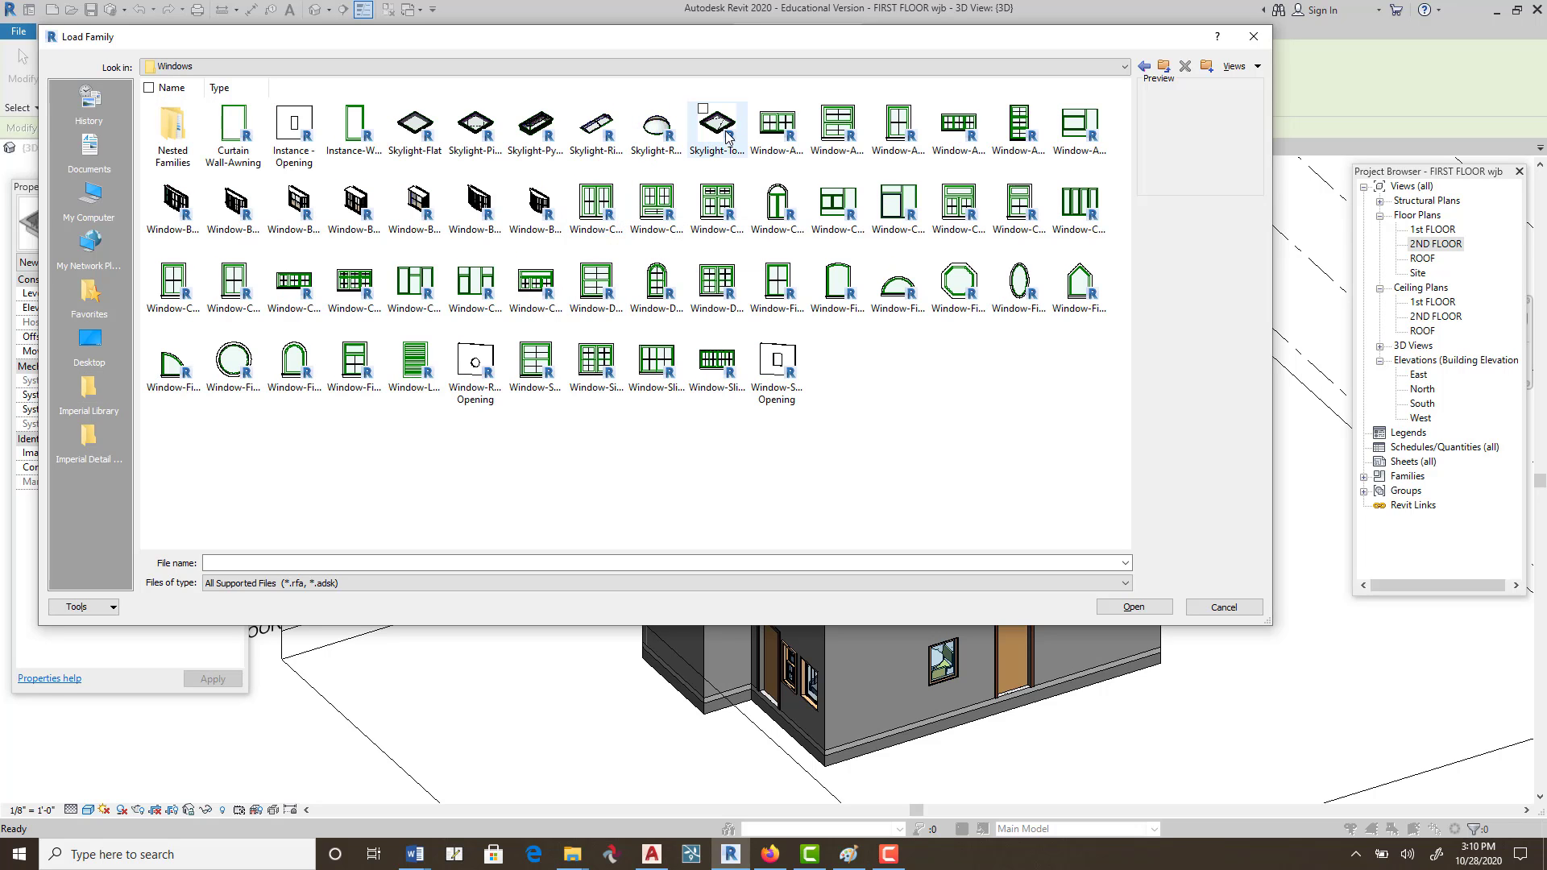
click(728, 137)
click(1136, 607)
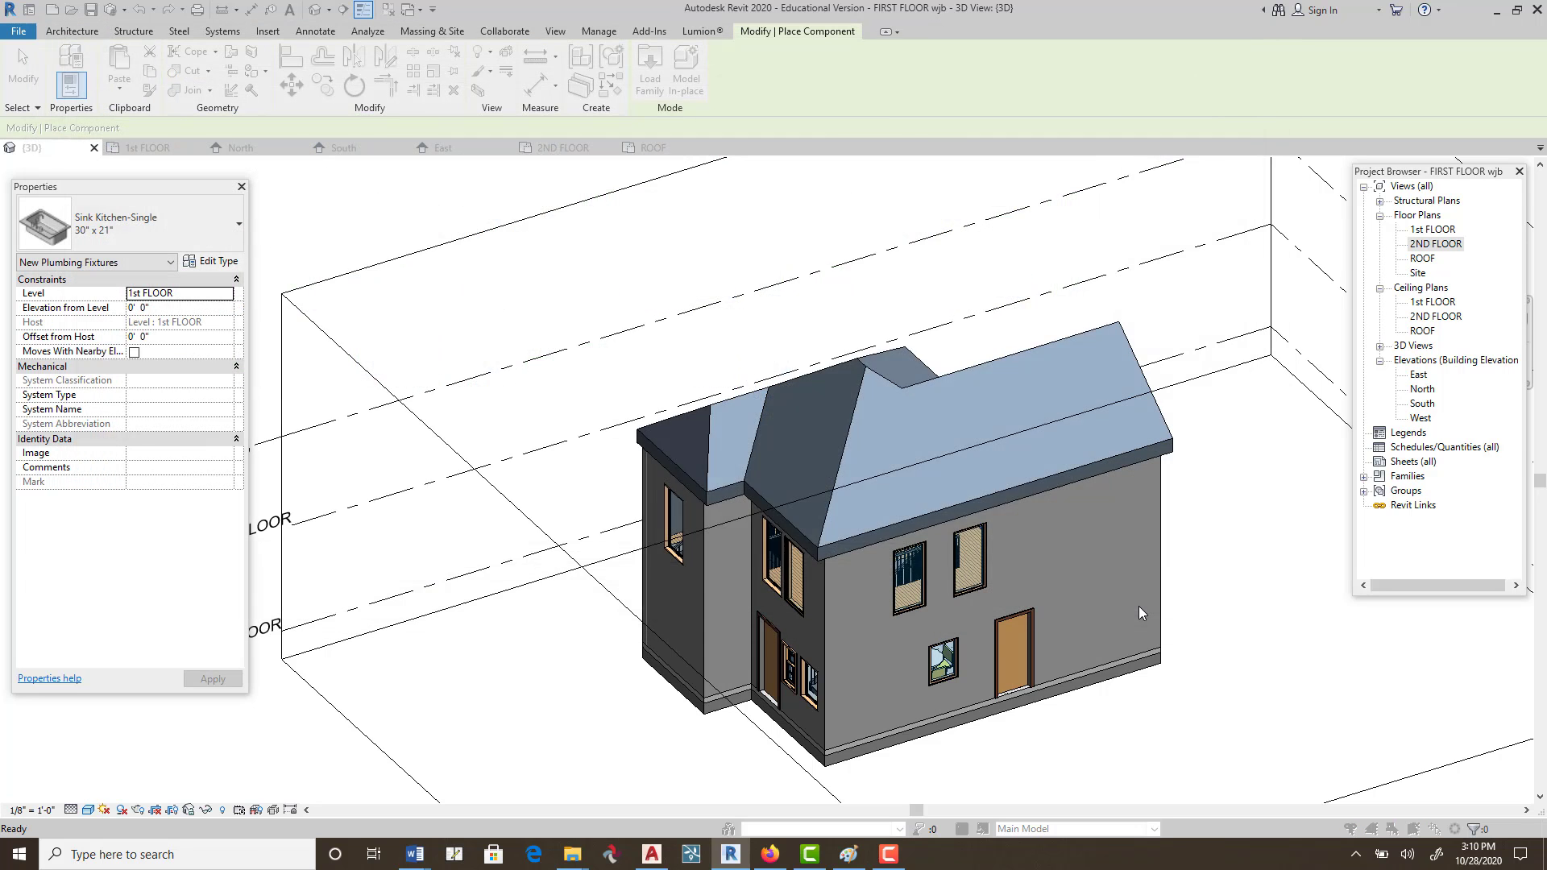
click(569, 405)
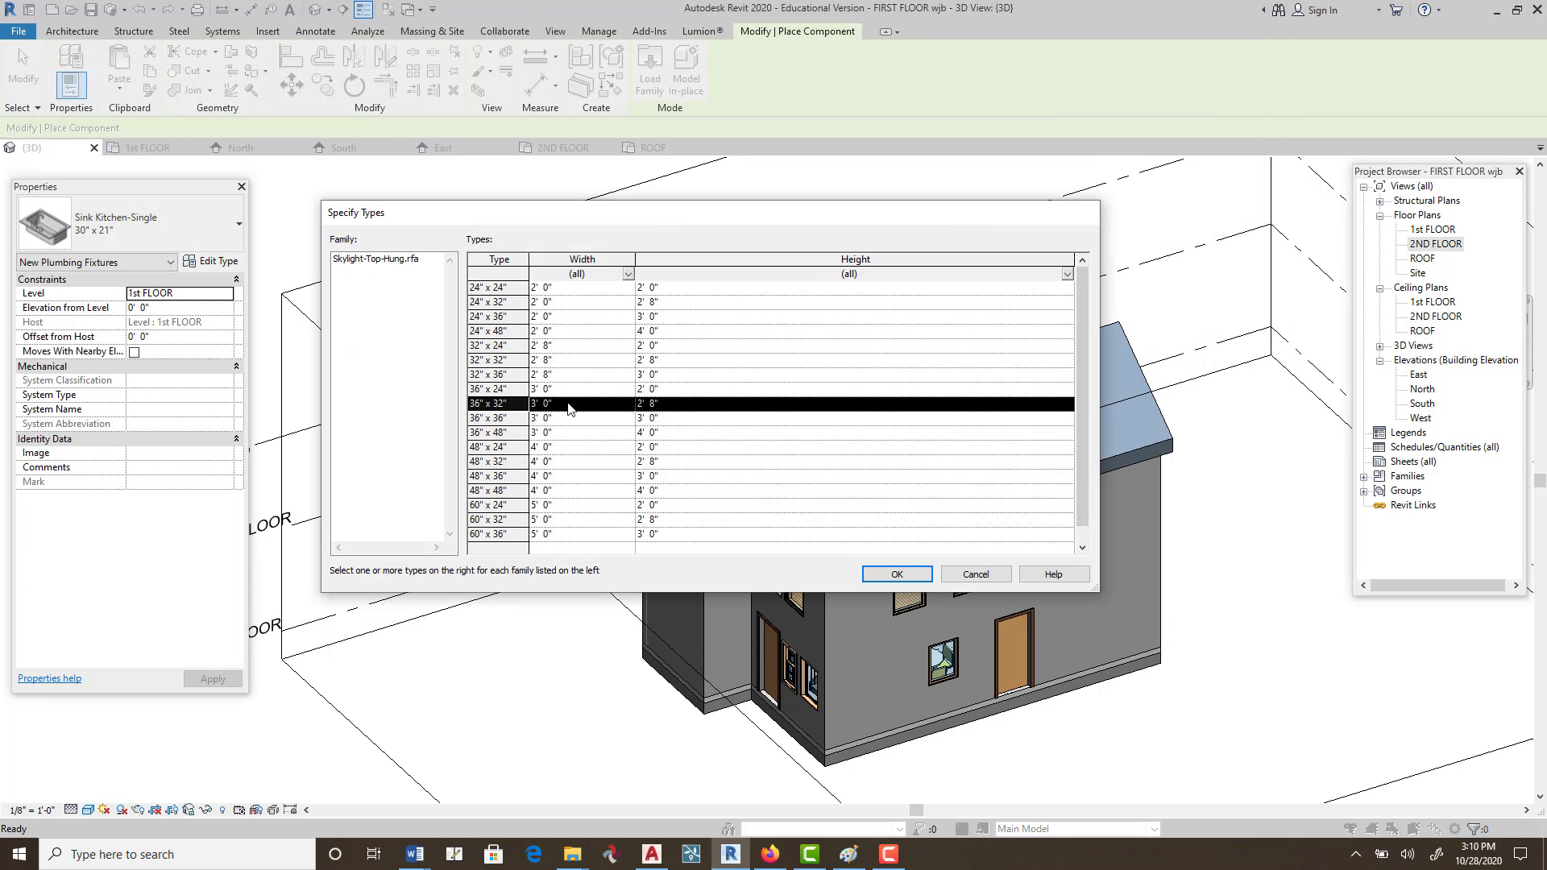
click(901, 573)
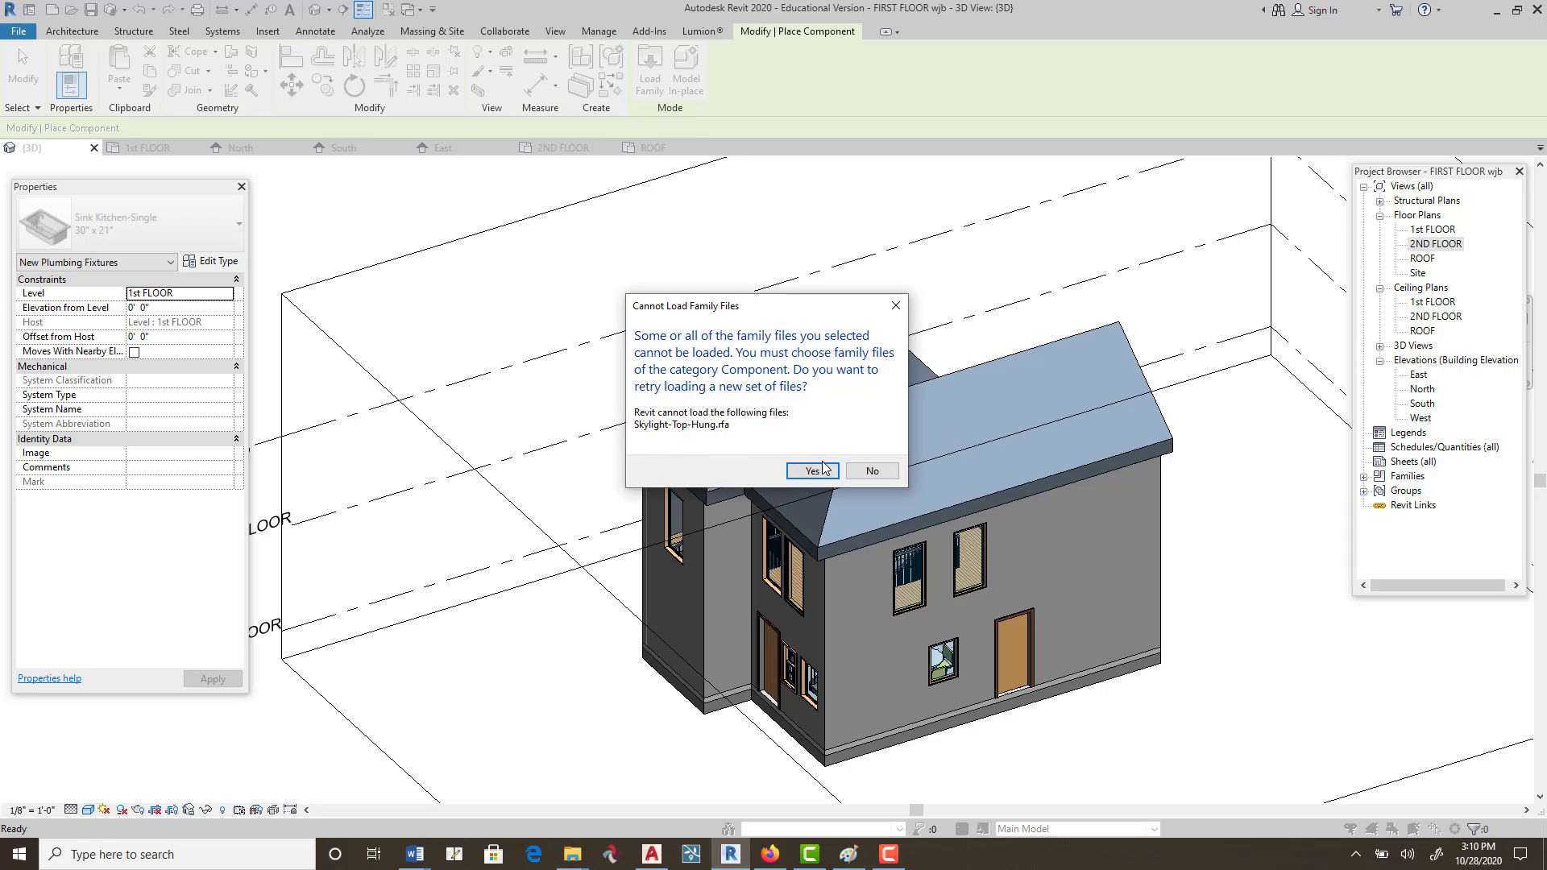
click(814, 471)
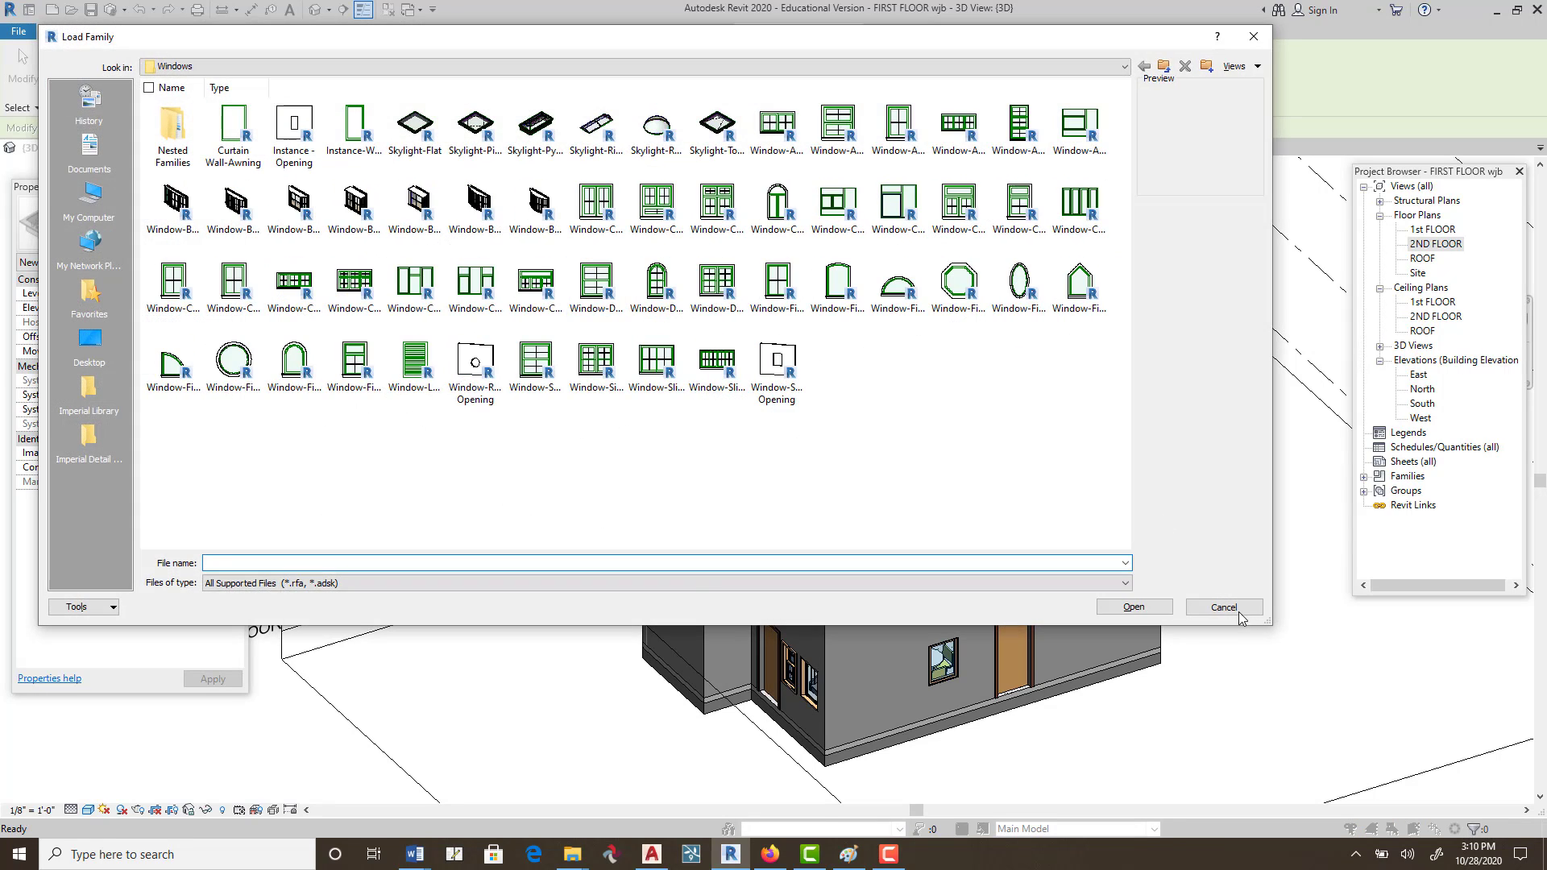
click(1223, 607)
scroll(973, 333, up, 4)
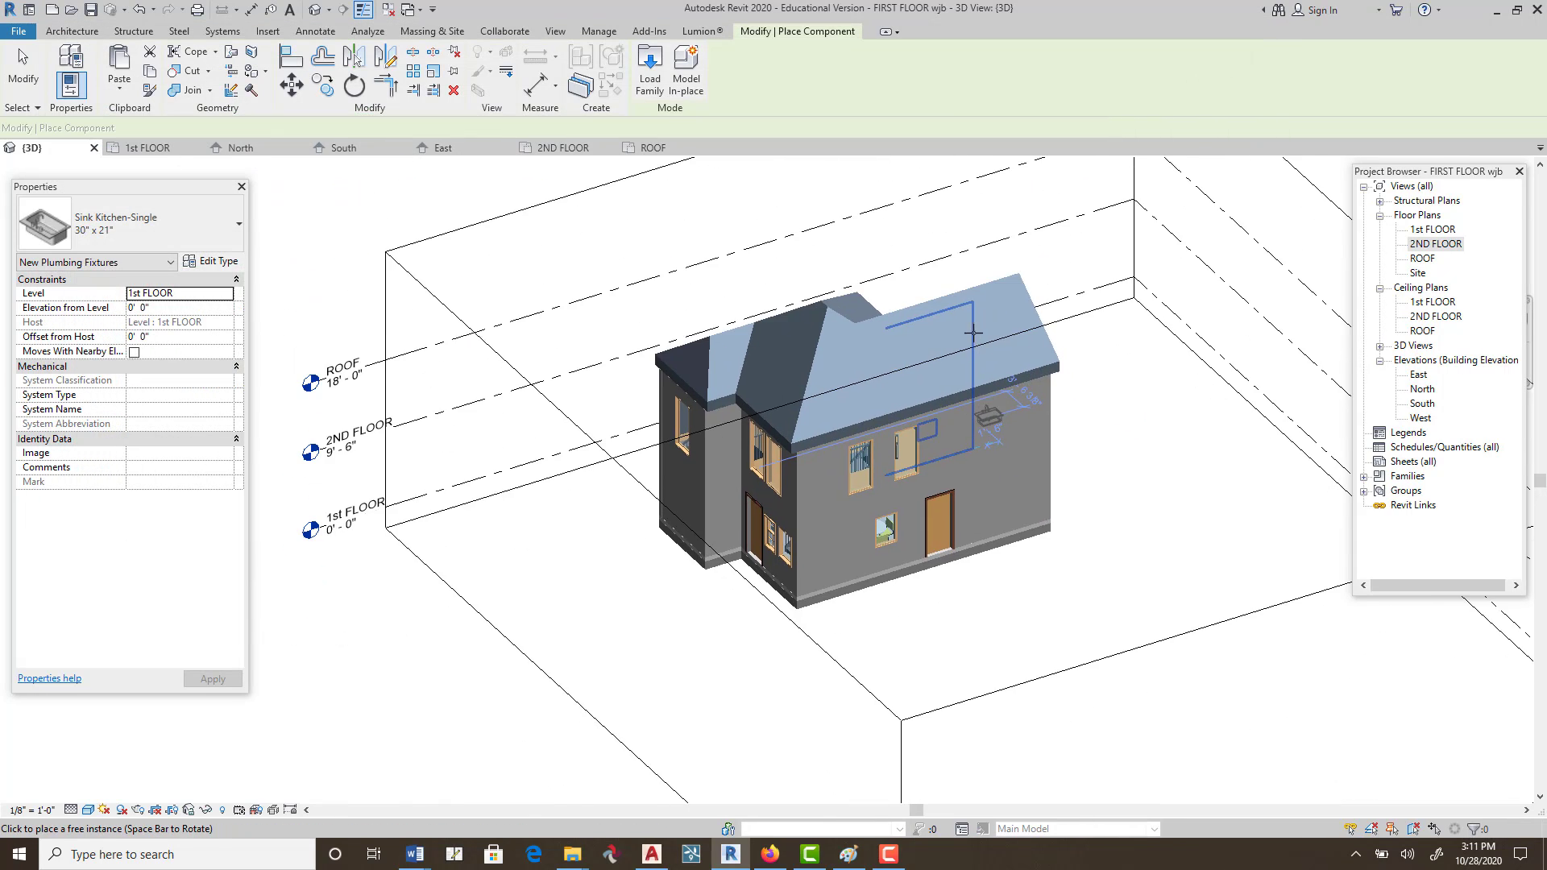
Leave component placement and pull the front face of the 3D view's section box inward to cut through the house and expose both floors.
key(Escape)
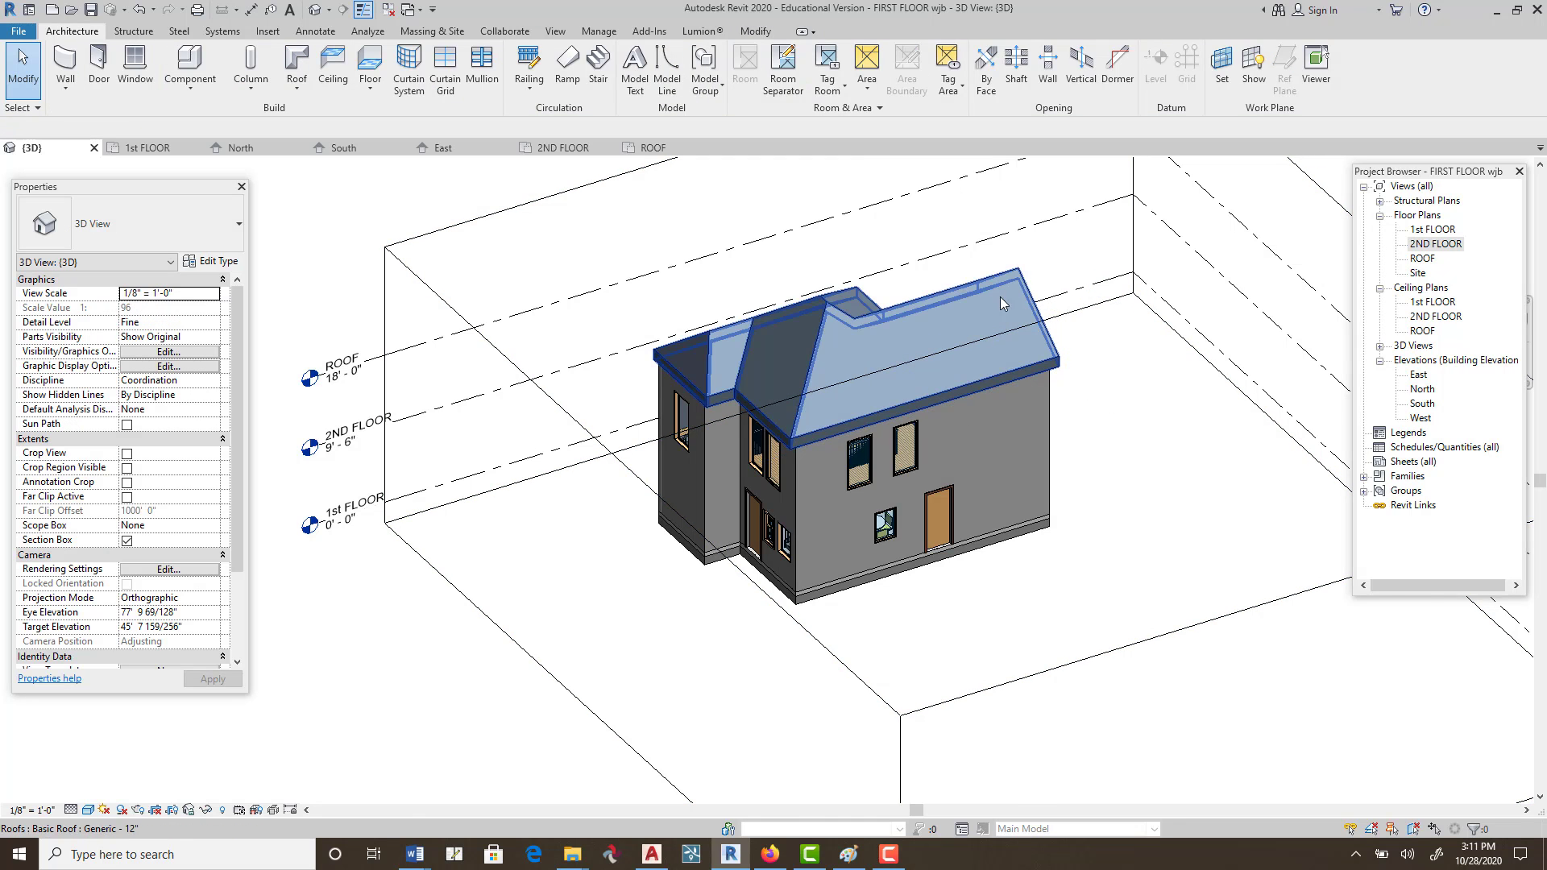
scroll(999, 297, down, 1)
middle_drag(999, 298, 916, 349)
mouse_move(961, 415)
middle_down()
mouse_move(890, 475)
mouse_move(1029, 432)
mouse_move(962, 410)
middle_up()
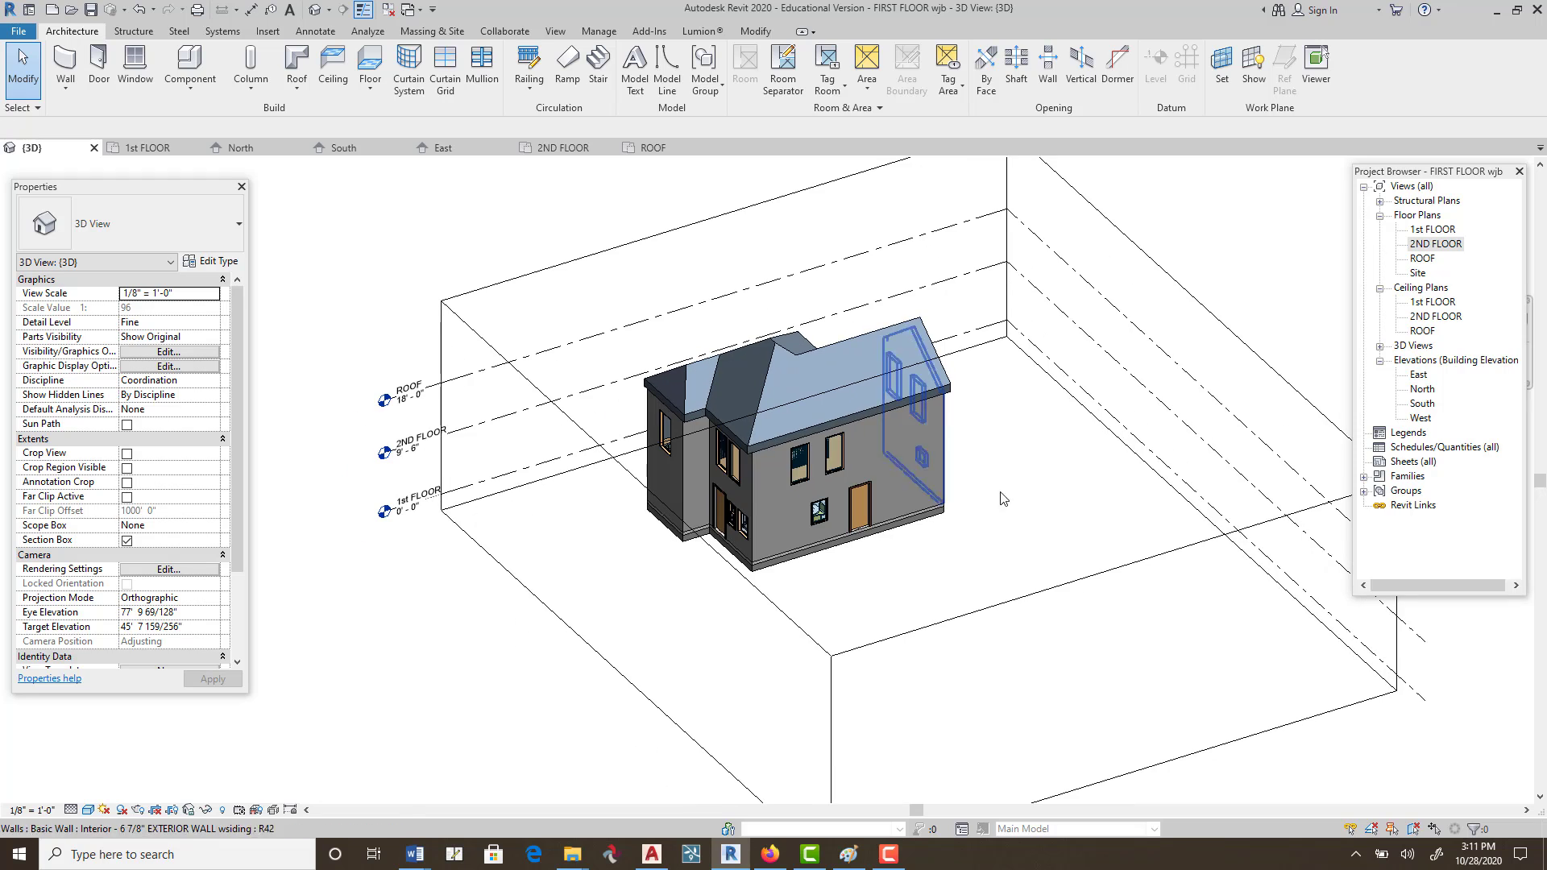
click(982, 607)
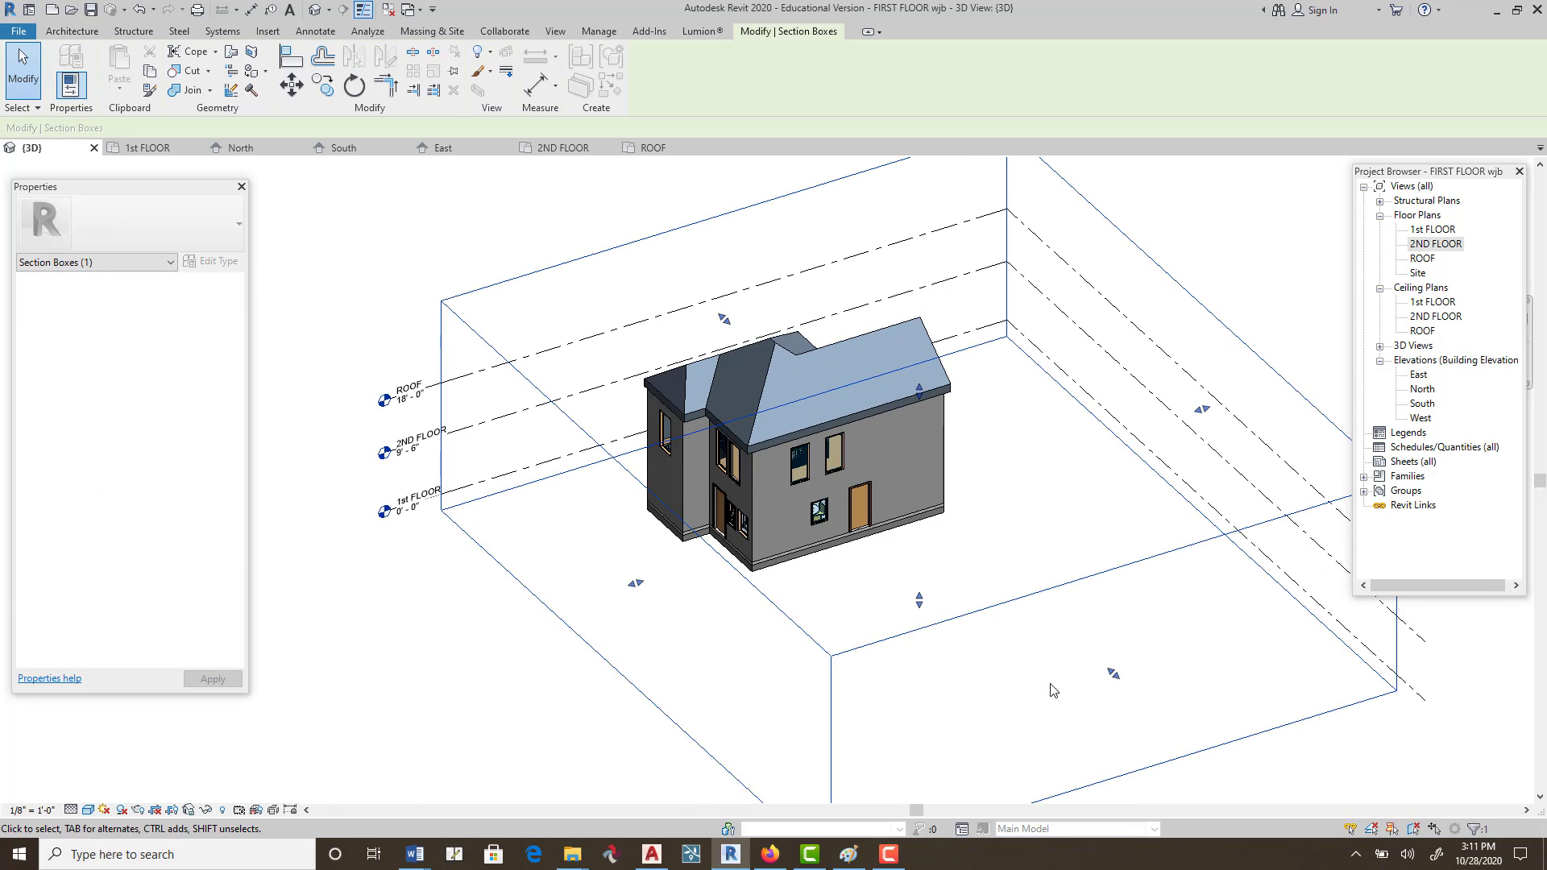
drag(1112, 677, 875, 407)
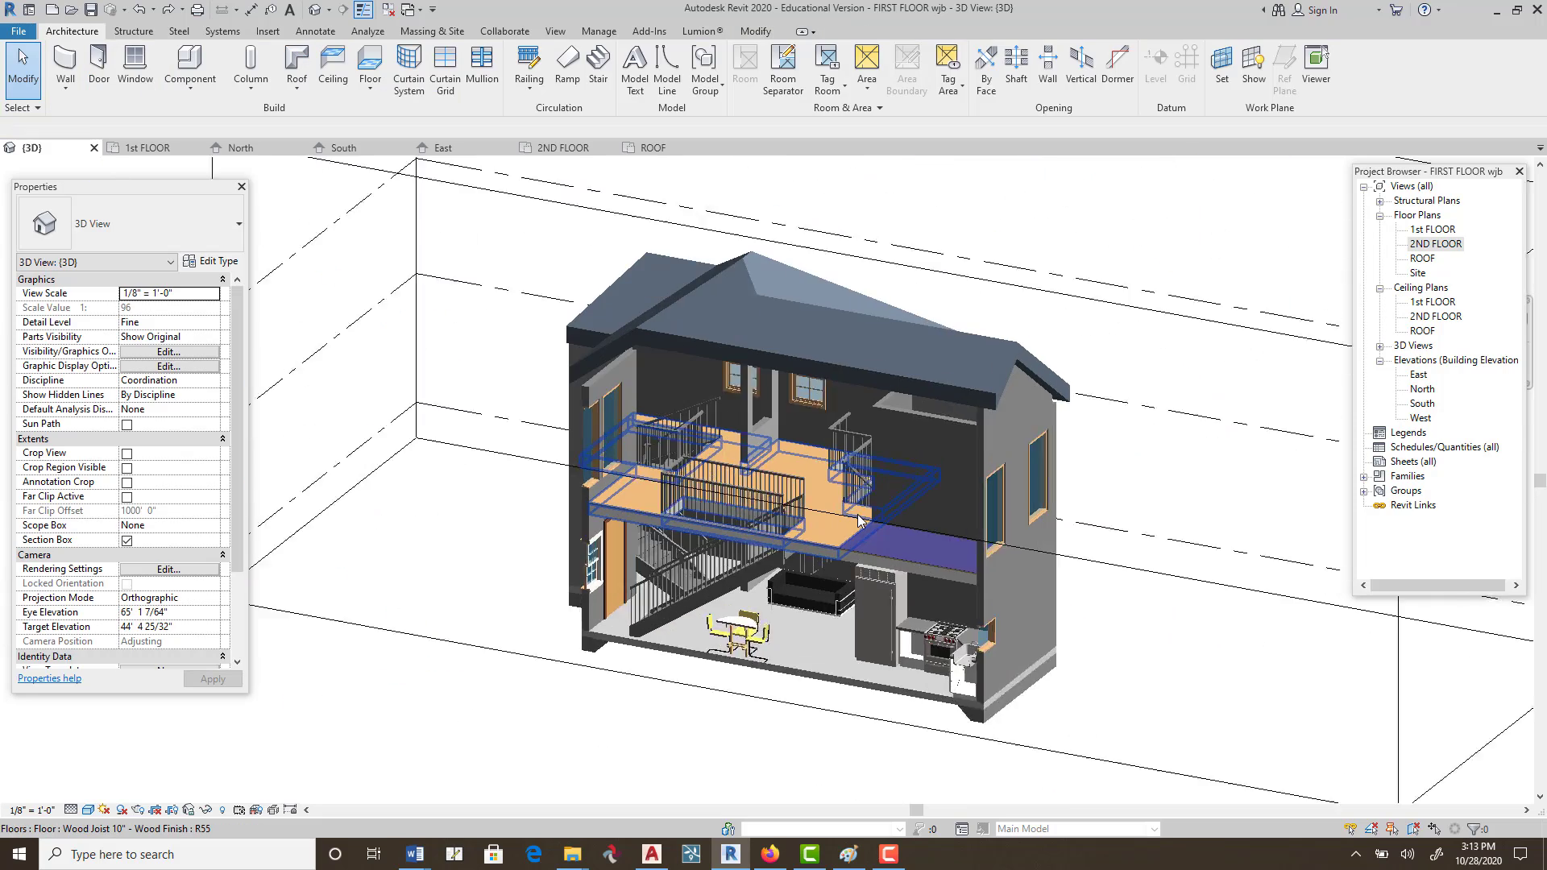
Frame the cutaway house in the 3D view and capture an image of it into Snagit Editor.
scroll(848, 530, up, 3)
scroll(848, 530, down, 3)
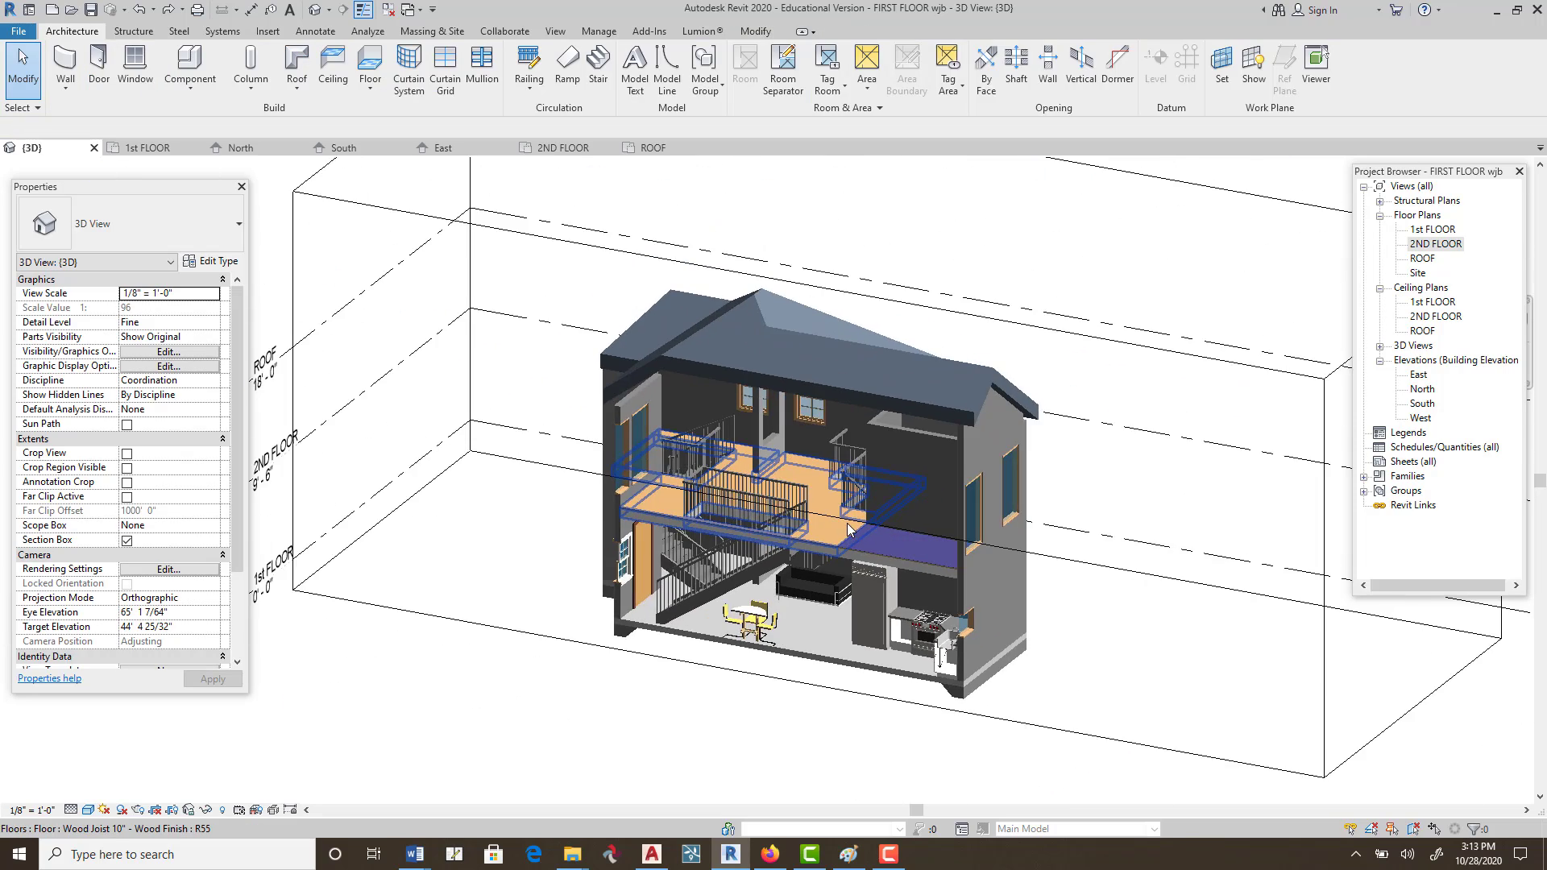
scroll(850, 508, up, 3)
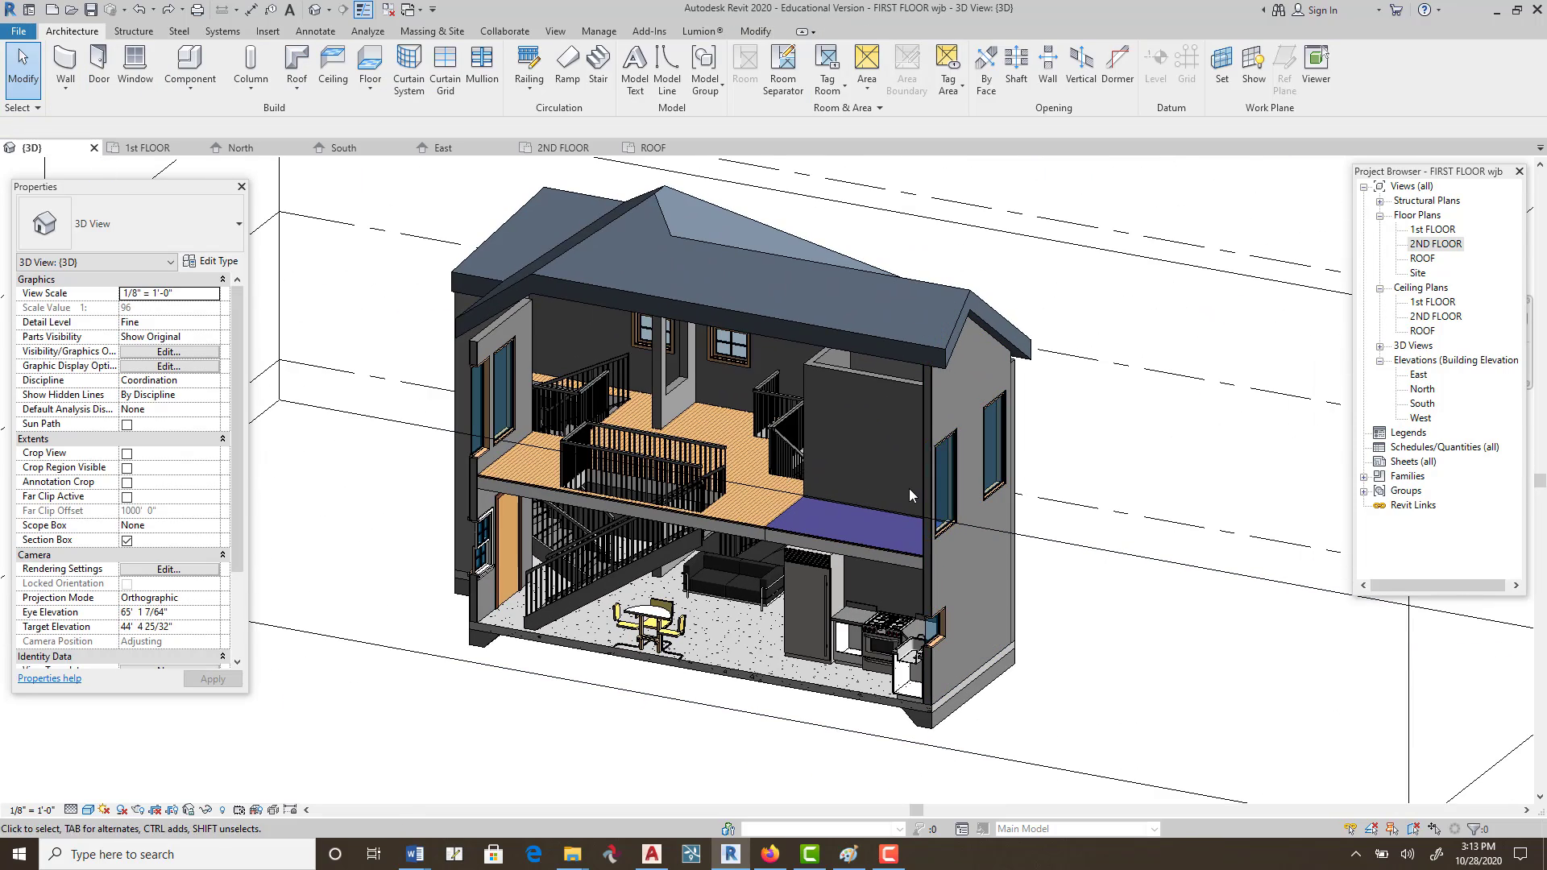
middle_drag(909, 488, 918, 500)
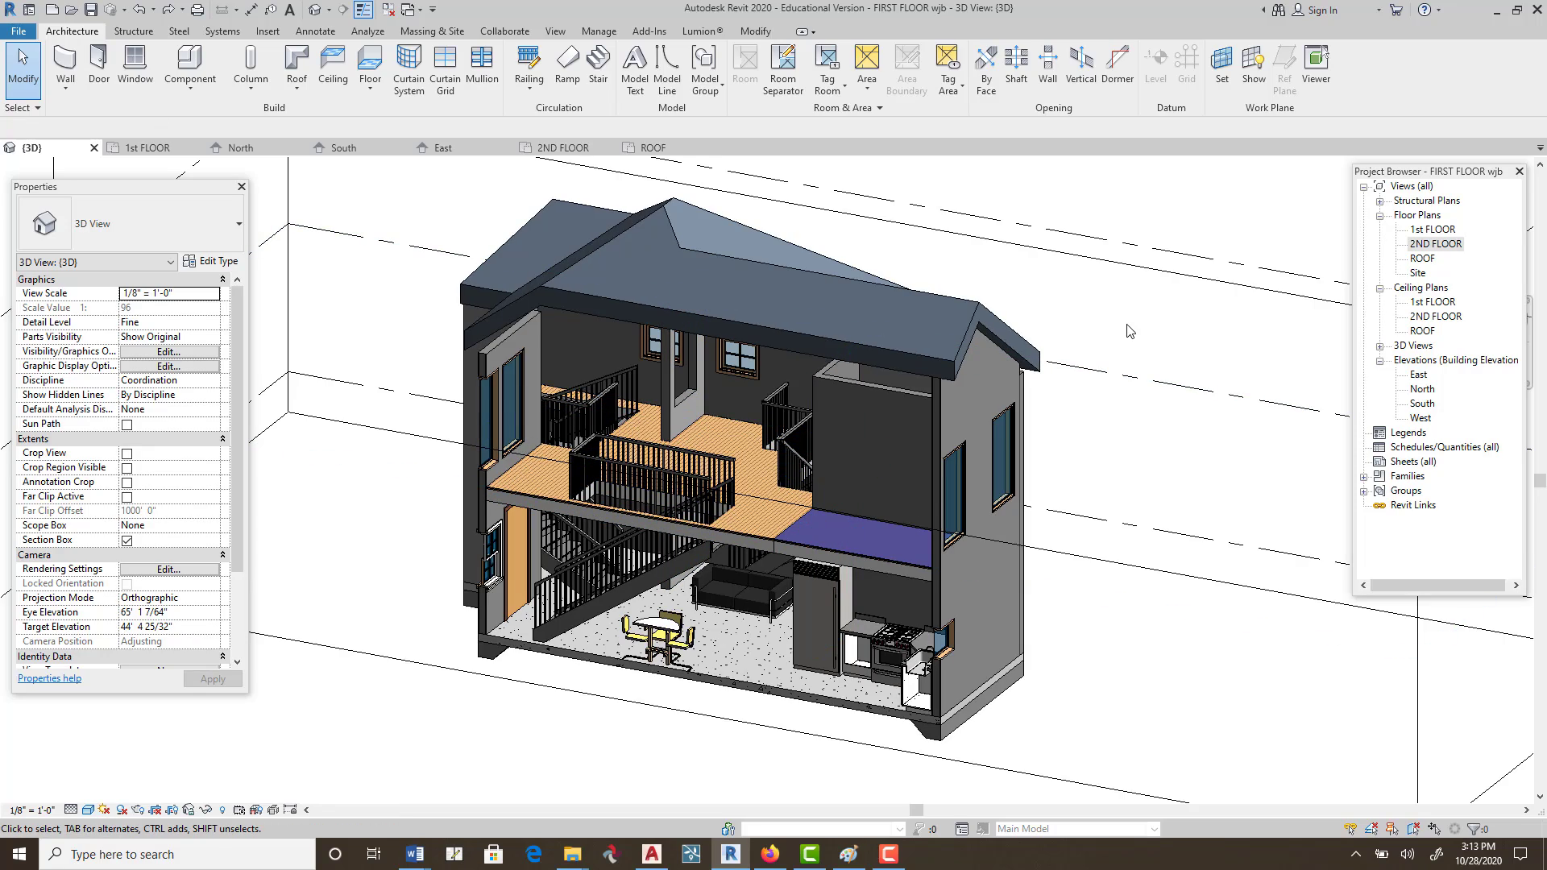
key(Print)
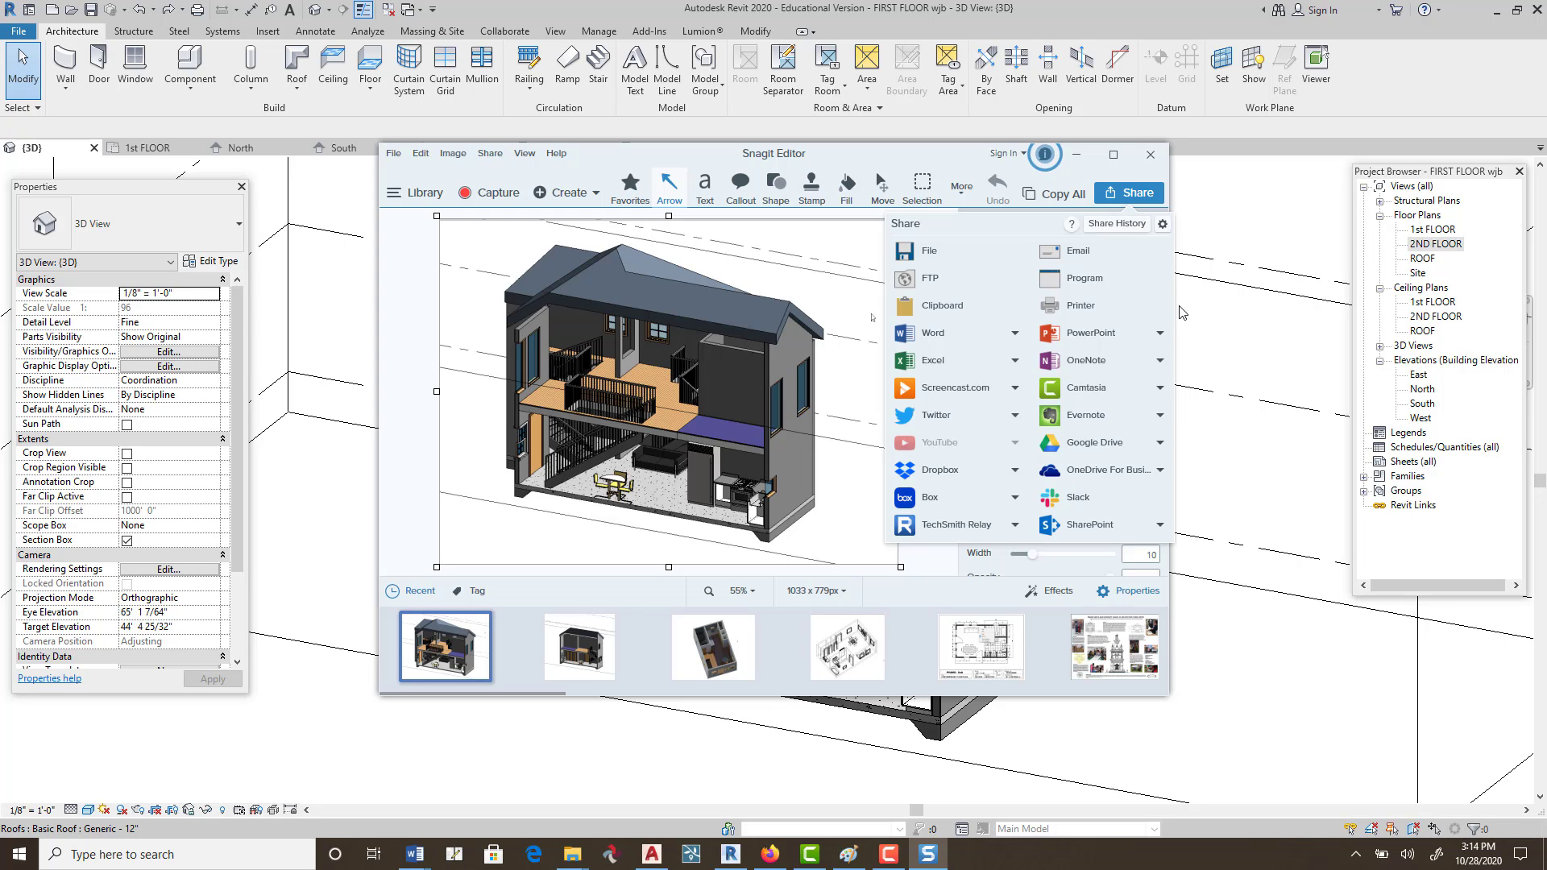
Share the captured house section to a file, as a JPEG image in the CAD 2020 folder, and start naming it.
click(1133, 193)
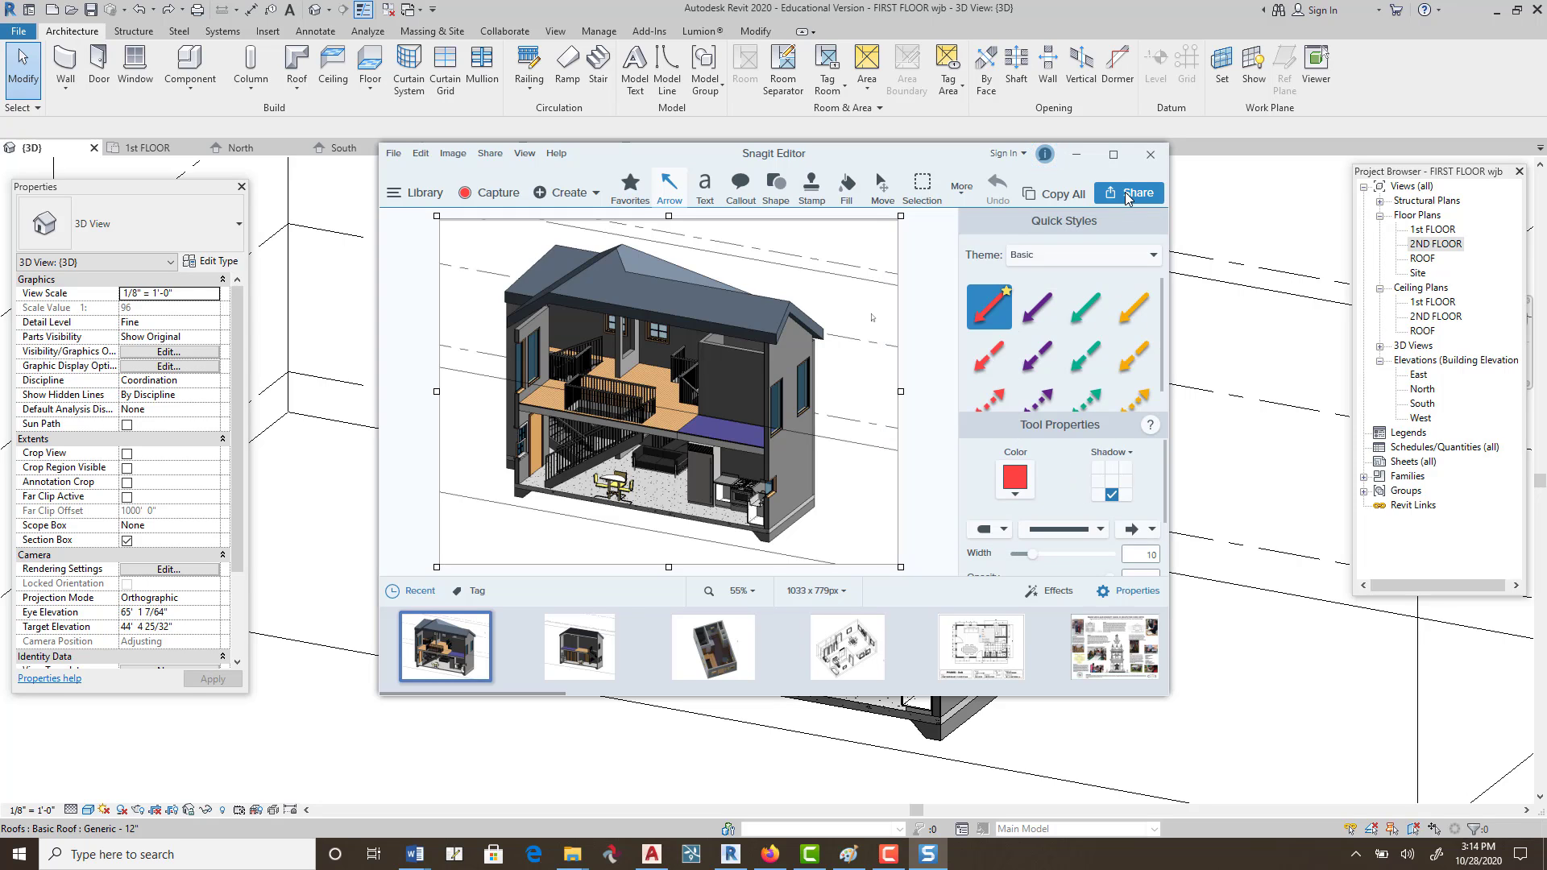
click(1131, 194)
click(930, 253)
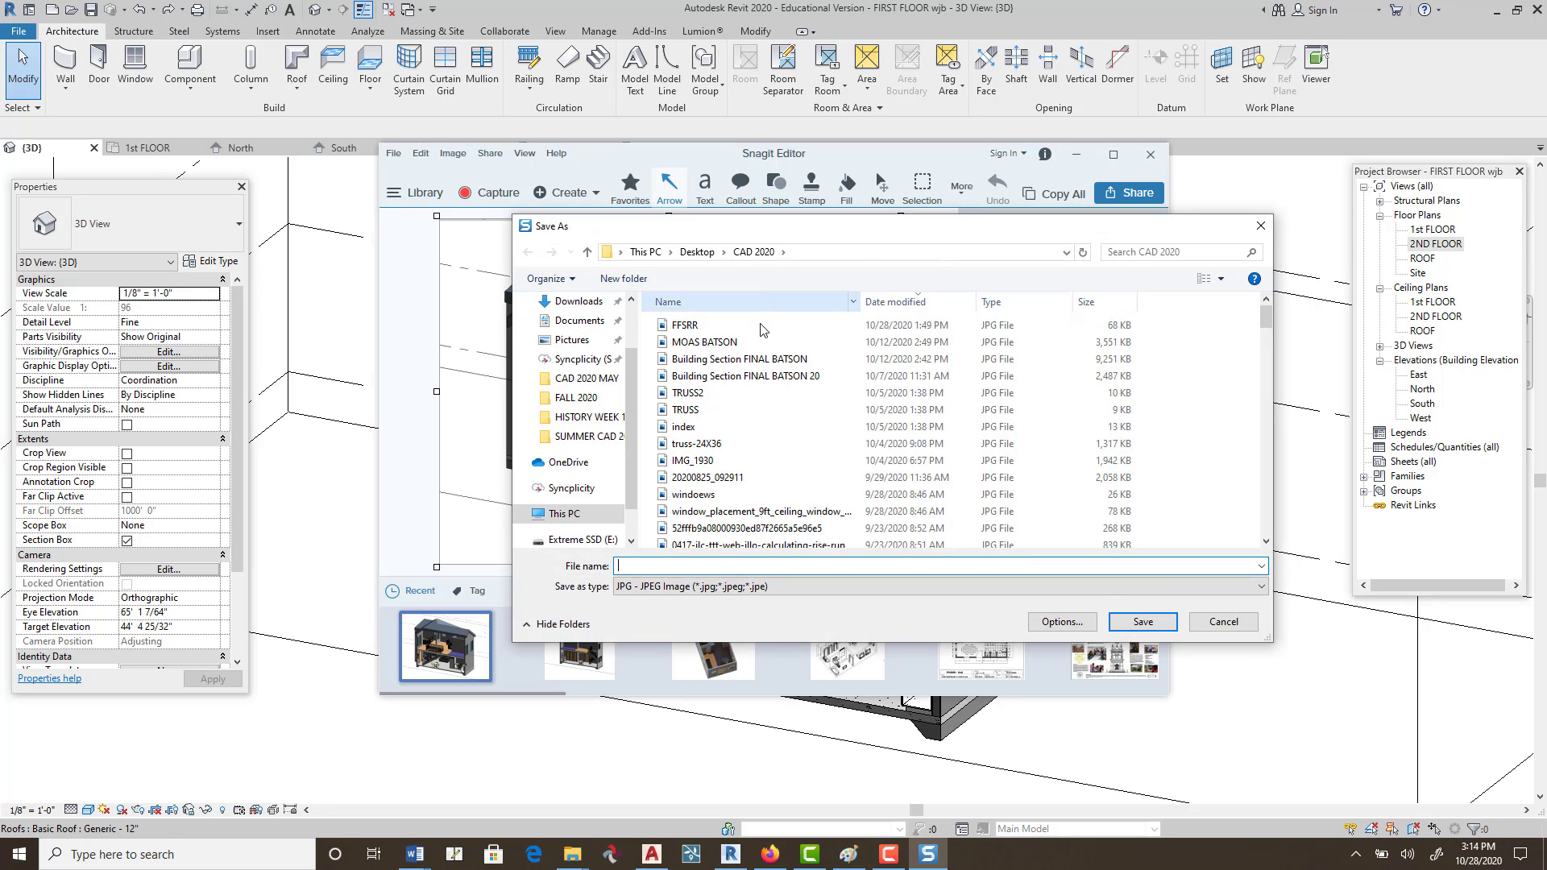
click(750, 564)
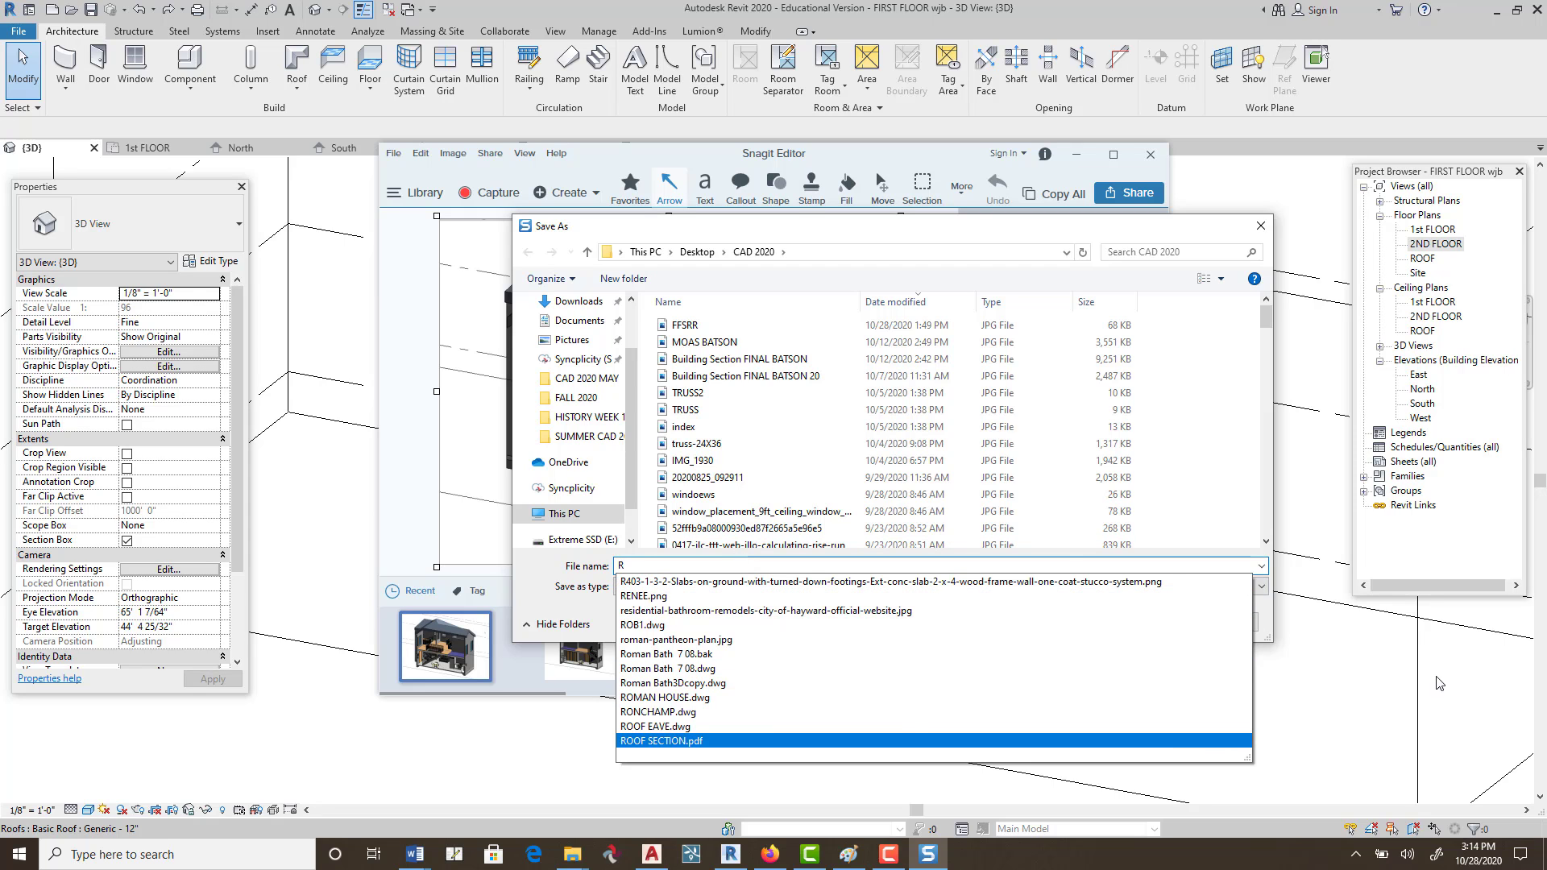